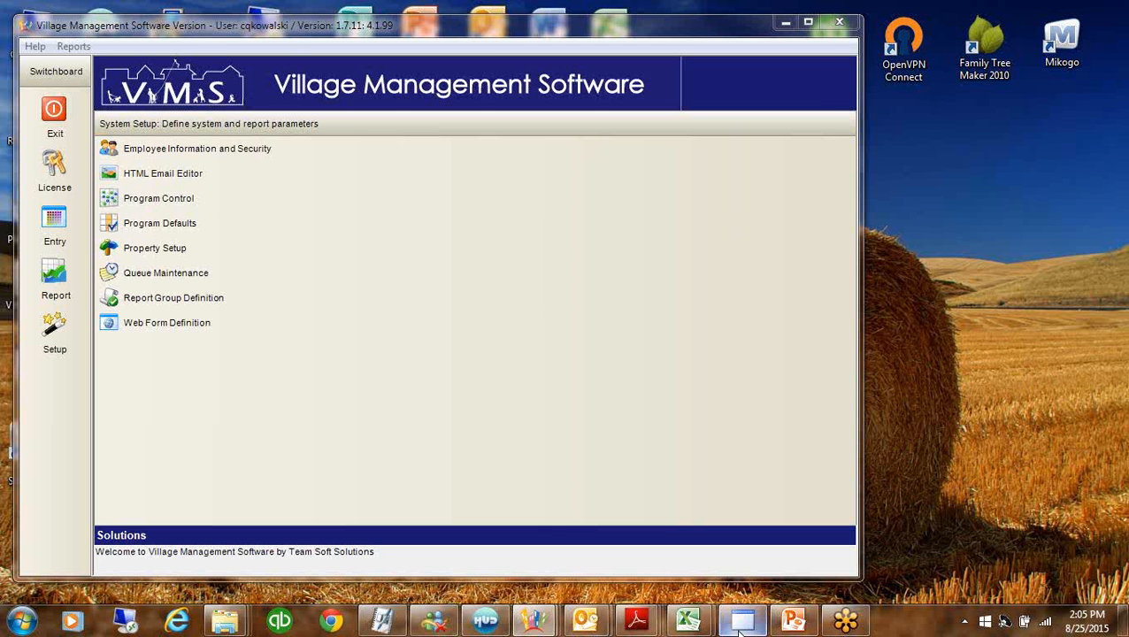
Open the Program Control settings and examine the template chosen for the AP Check layout
{"action": "left_click", "coordinate": [152, 207]}
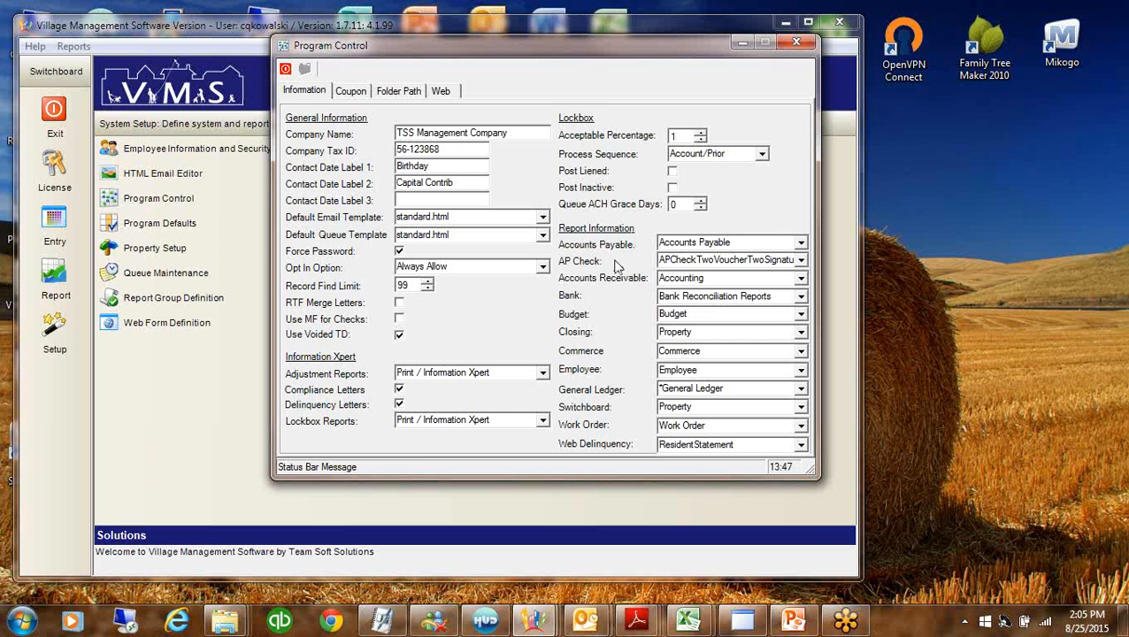
{"action": "left_click", "coordinate": [745, 258]}
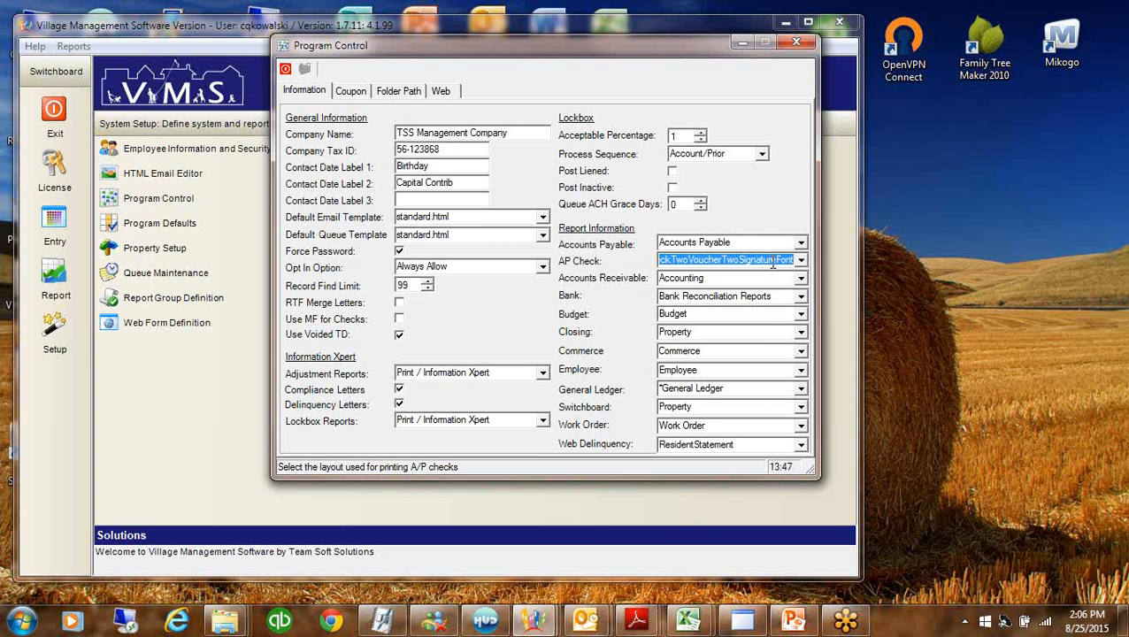
Switch to CheckTemplates_with_TABLE_OF_CONTENTS.pdf in Adobe Reader and page through the sample checks up to page 5
{"action": "left_click", "coordinate": [639, 624]}
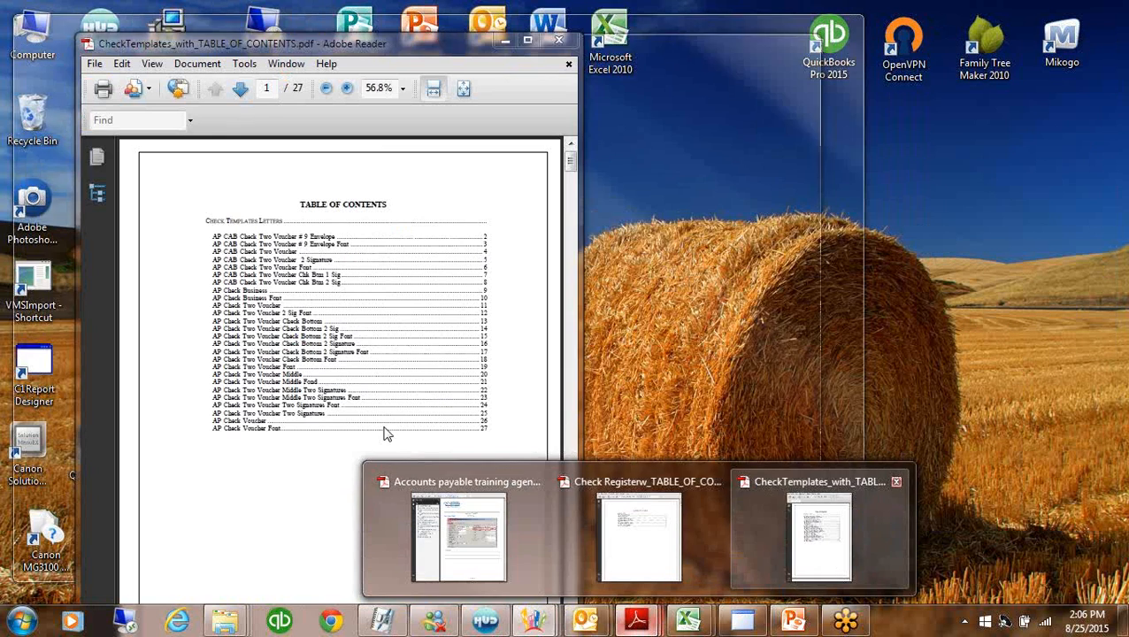
{"action": "left_click", "coordinate": [814, 575]}
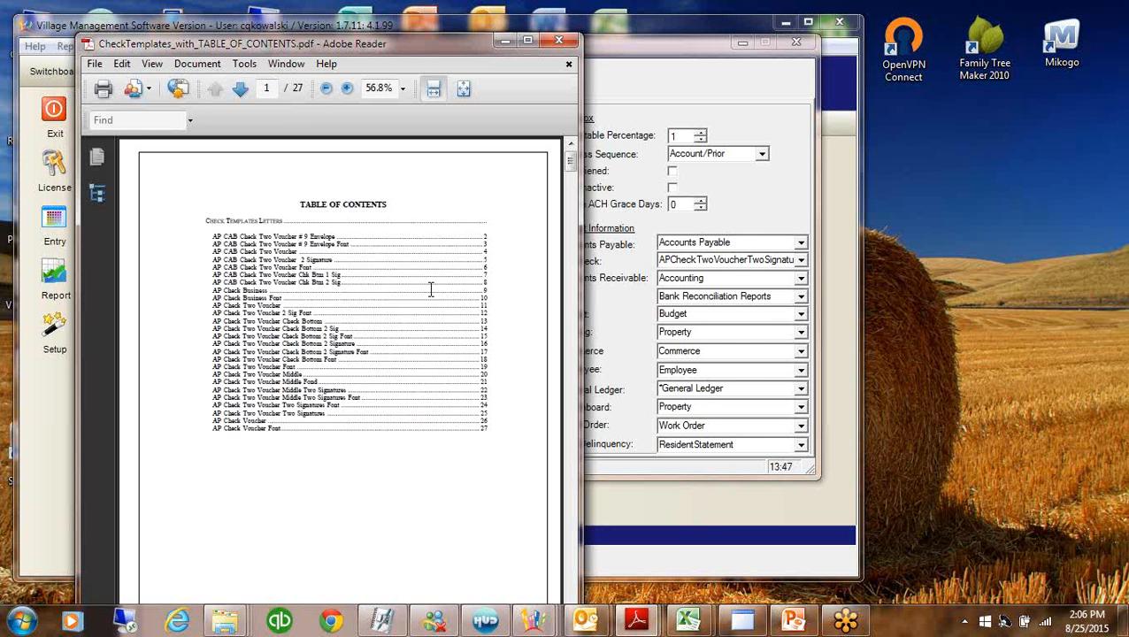
{"action": "left_click", "coordinate": [571, 585]}
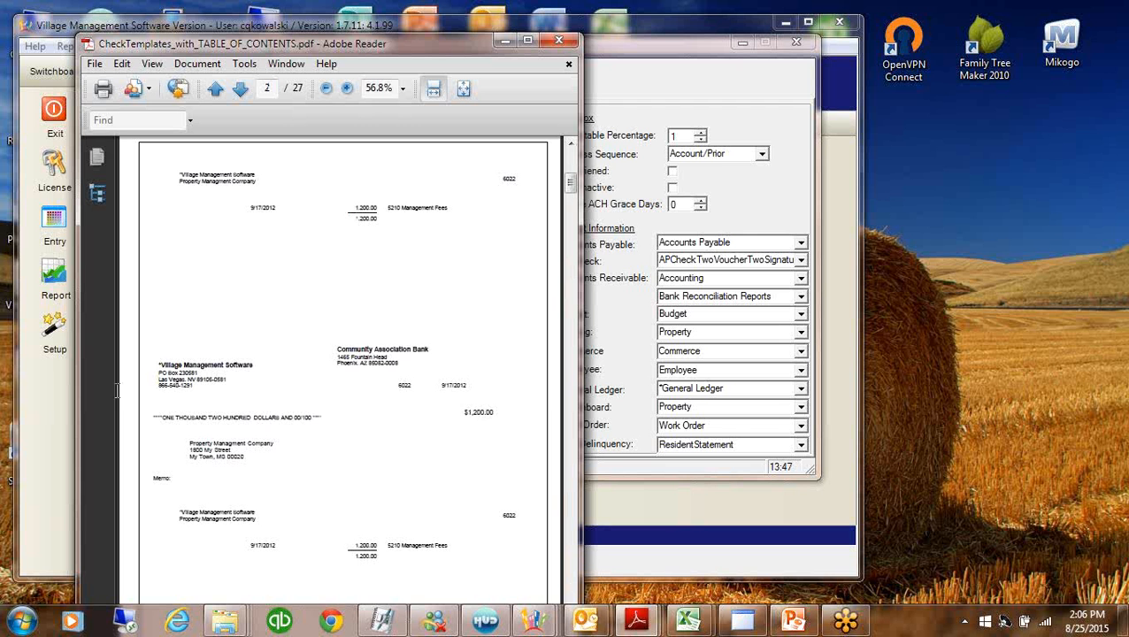
{"action": "left_click", "coordinate": [575, 566]}
{"action": "left_click", "coordinate": [574, 564]}
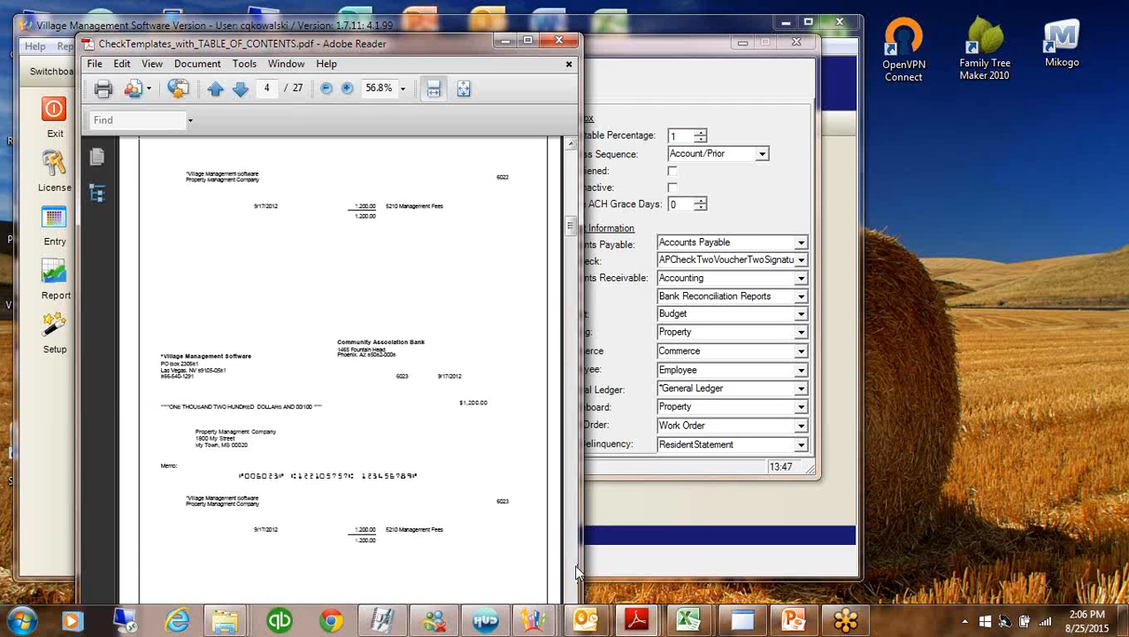
{"action": "left_click", "coordinate": [575, 566]}
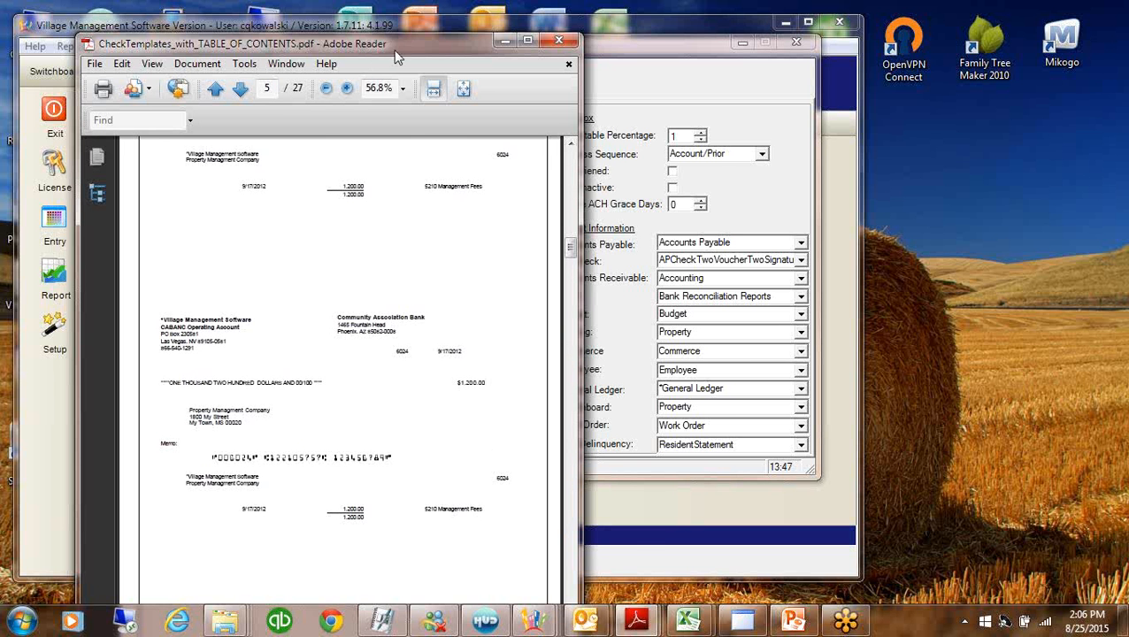
Compare Program Control with the check templates PDF, narrowing the PDF window beside the report settings and returning to the table of contents
{"action": "left_click", "coordinate": [534, 621]}
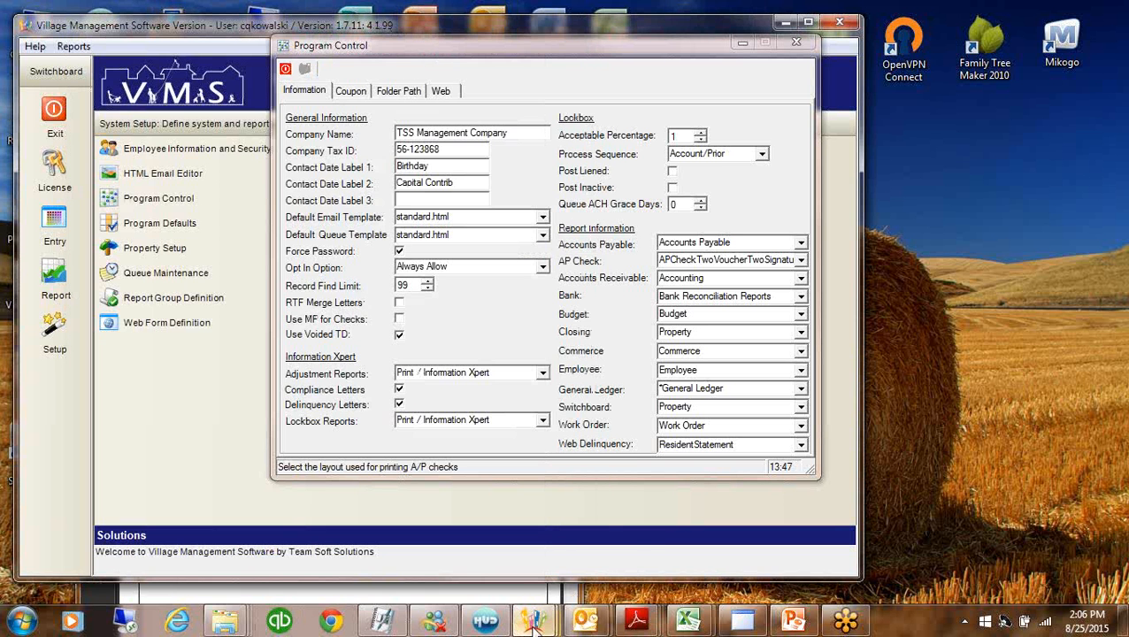
{"action": "left_click", "coordinate": [636, 621]}
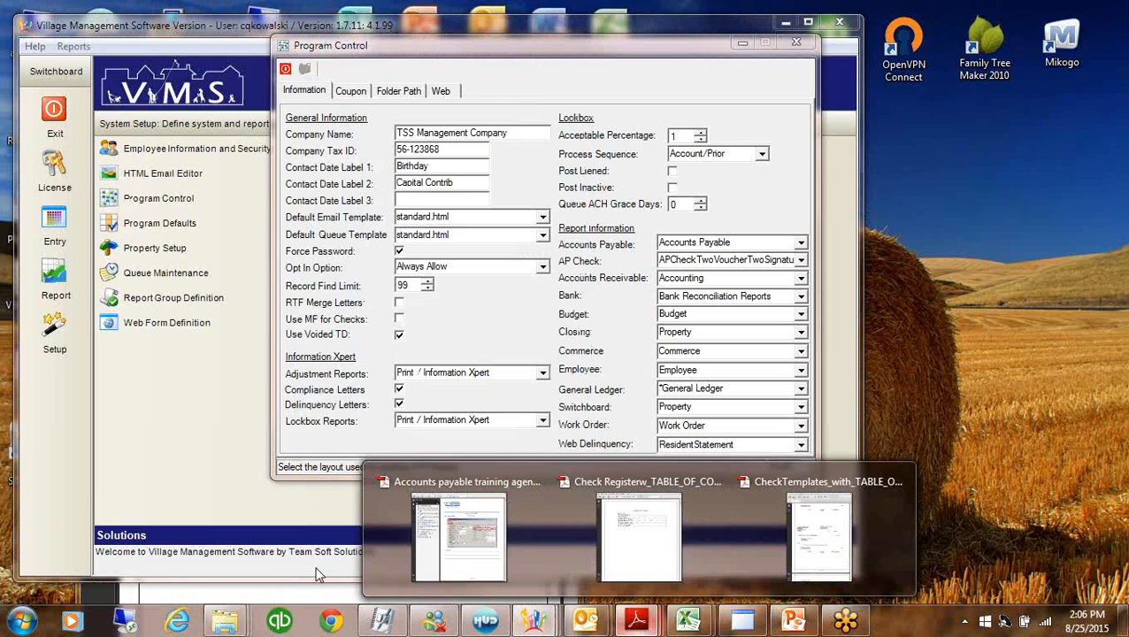
{"action": "mouse_move", "coordinate": [624, 549]}
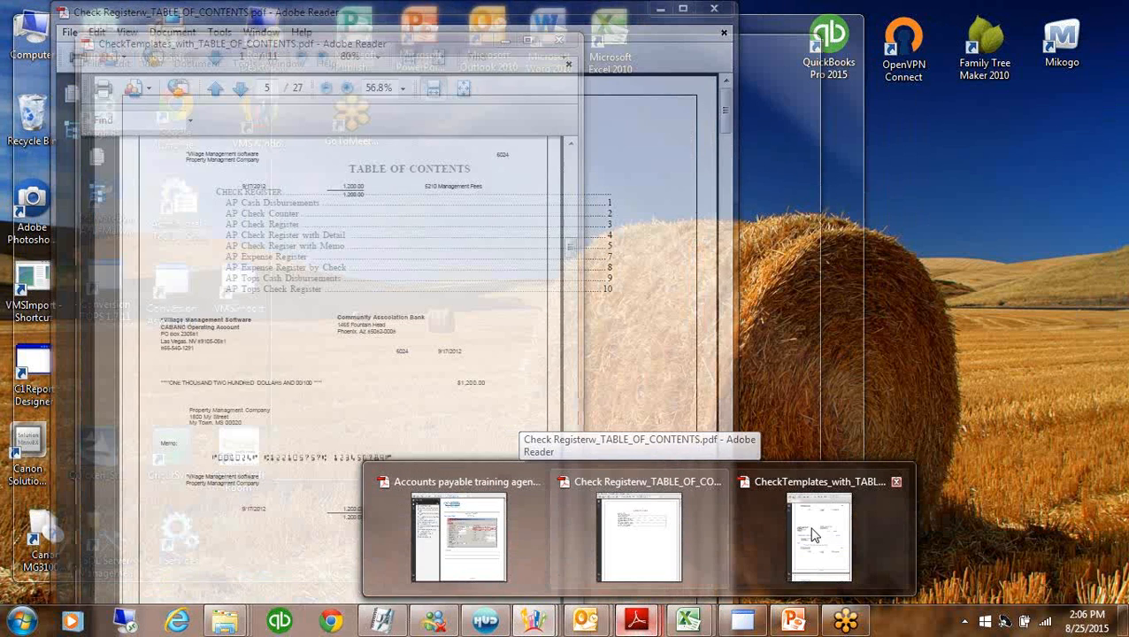
{"action": "left_click", "coordinate": [809, 529]}
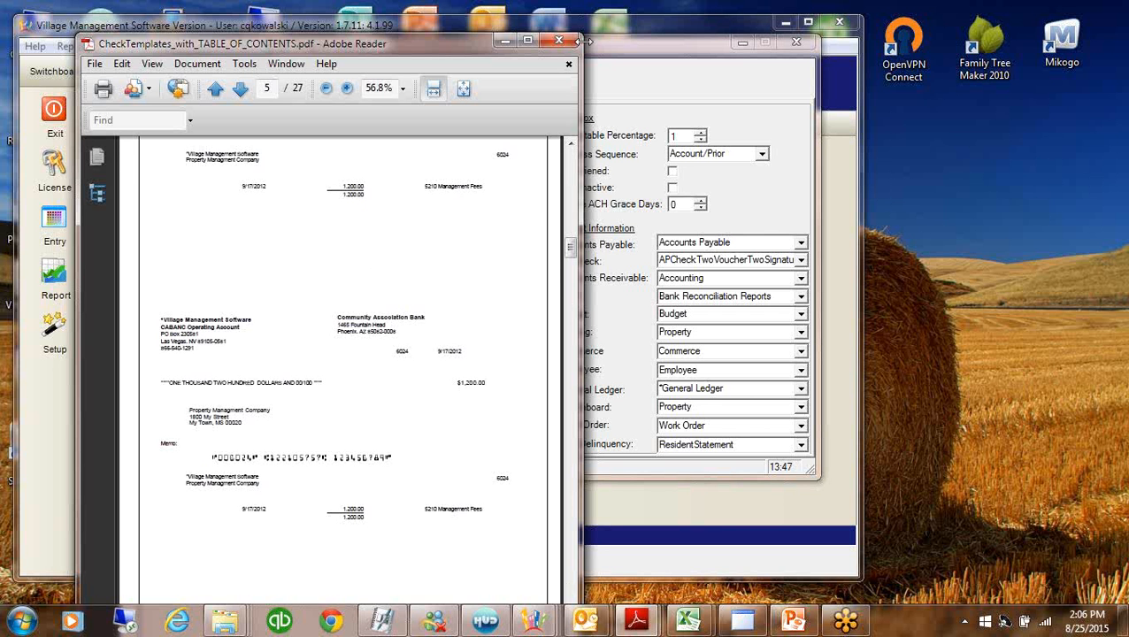
{"action": "left_click_drag", "start_coordinate": [581, 42], "coordinate": [524, 46]}
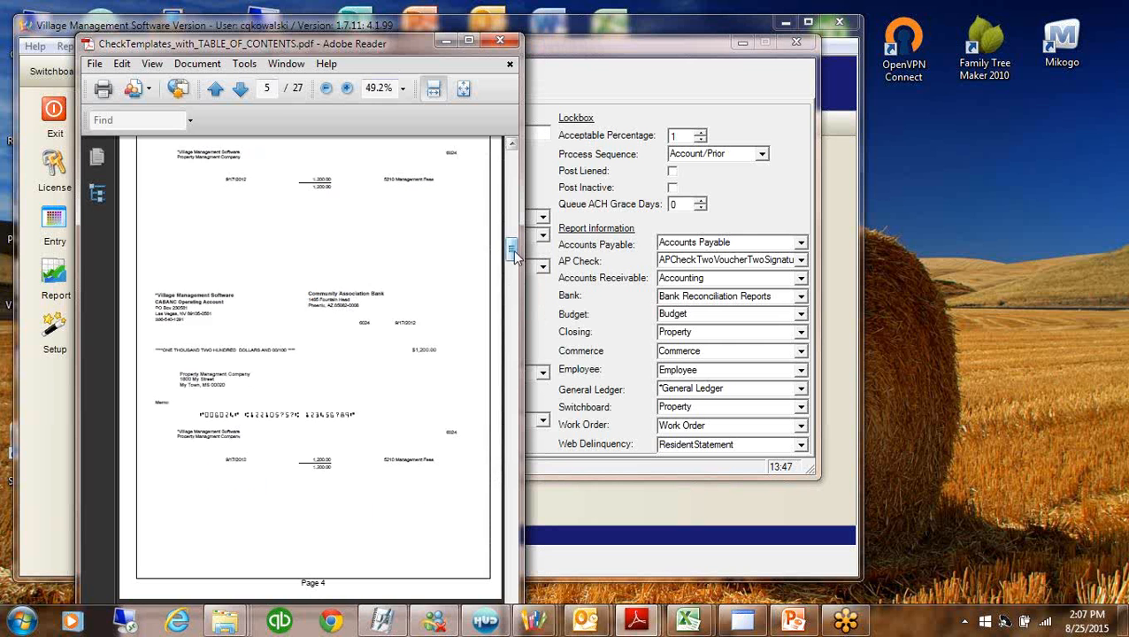
{"action": "left_click_drag", "start_coordinate": [513, 252], "coordinate": [512, 146]}
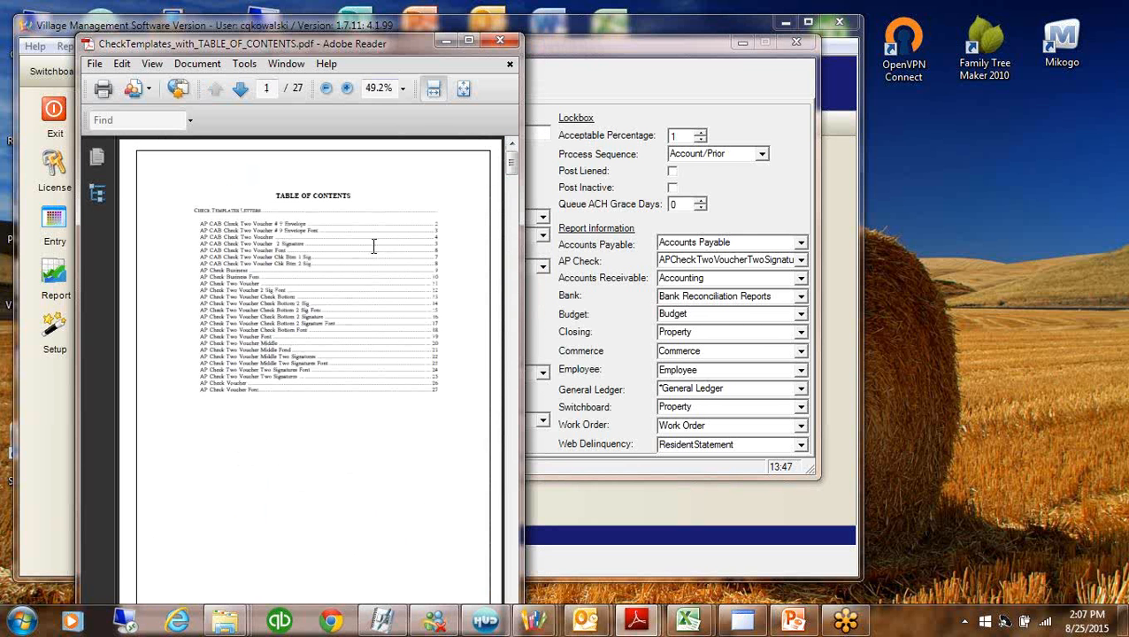
Highlight the AP CAB Check Two Voucher and AP Check Two Voucher 2 Sig Font entries in the table of contents
{"action": "mouse_move", "coordinate": [269, 241]}
{"action": "left_mouse_down"}
{"action": "mouse_move", "coordinate": [182, 234]}
{"action": "mouse_move", "coordinate": [274, 236]}
{"action": "left_mouse_up"}
{"action": "left_click_drag", "start_coordinate": [188, 237], "coordinate": [189, 239]}
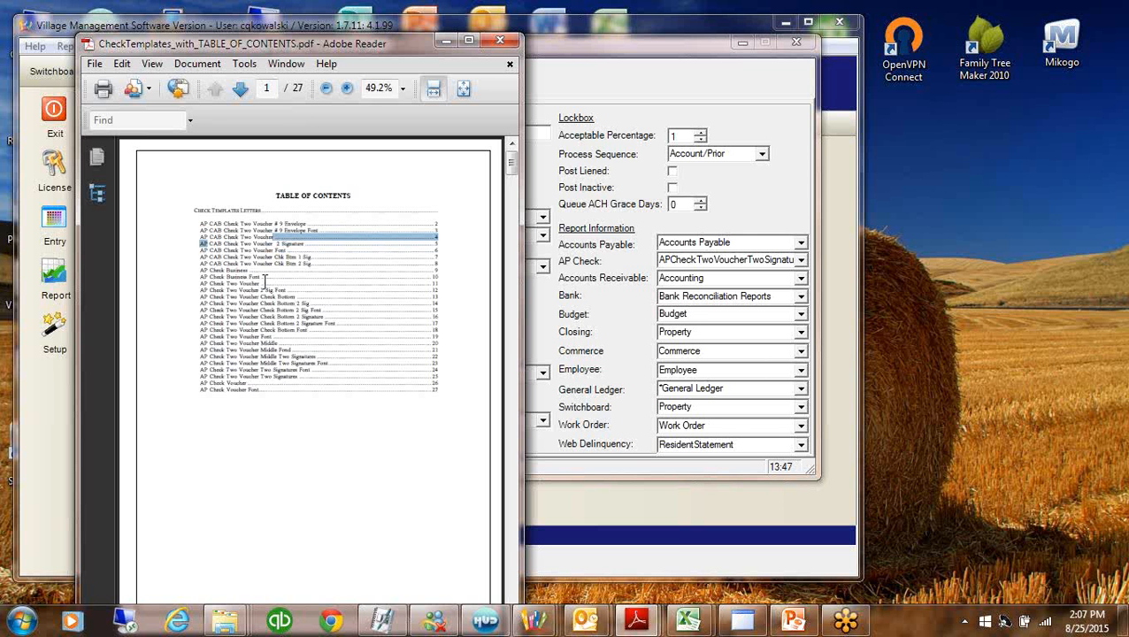
{"action": "left_click_drag", "start_coordinate": [289, 285], "coordinate": [267, 291]}
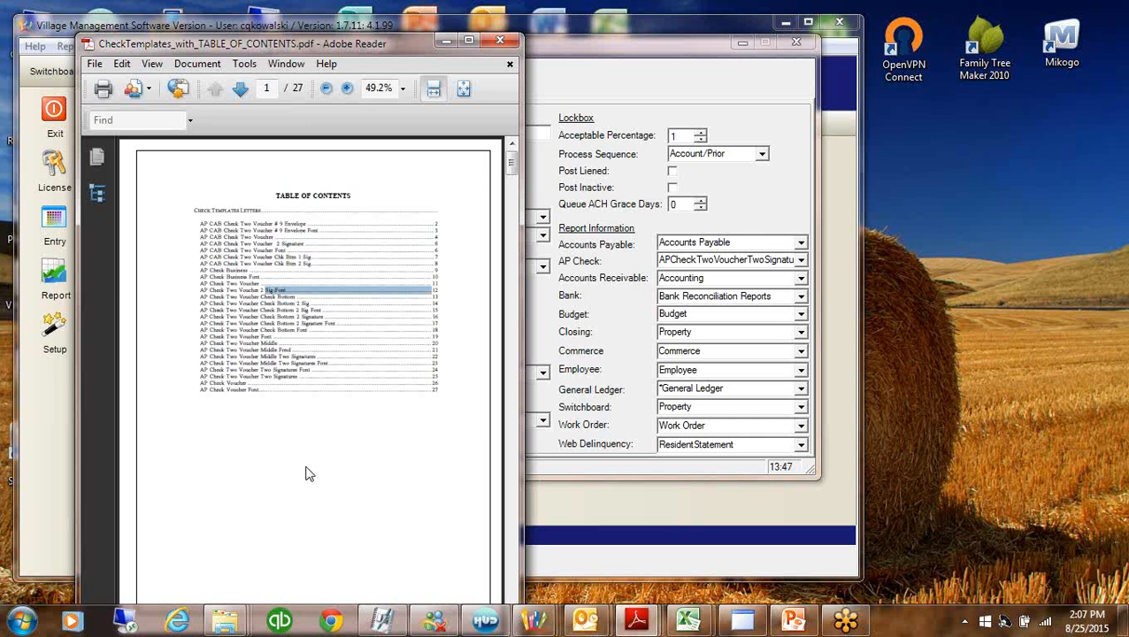
Enlarge the table of contents to 100% and reposition and widen the PDF window so the template names can be read
{"action": "left_click", "coordinate": [402, 88]}
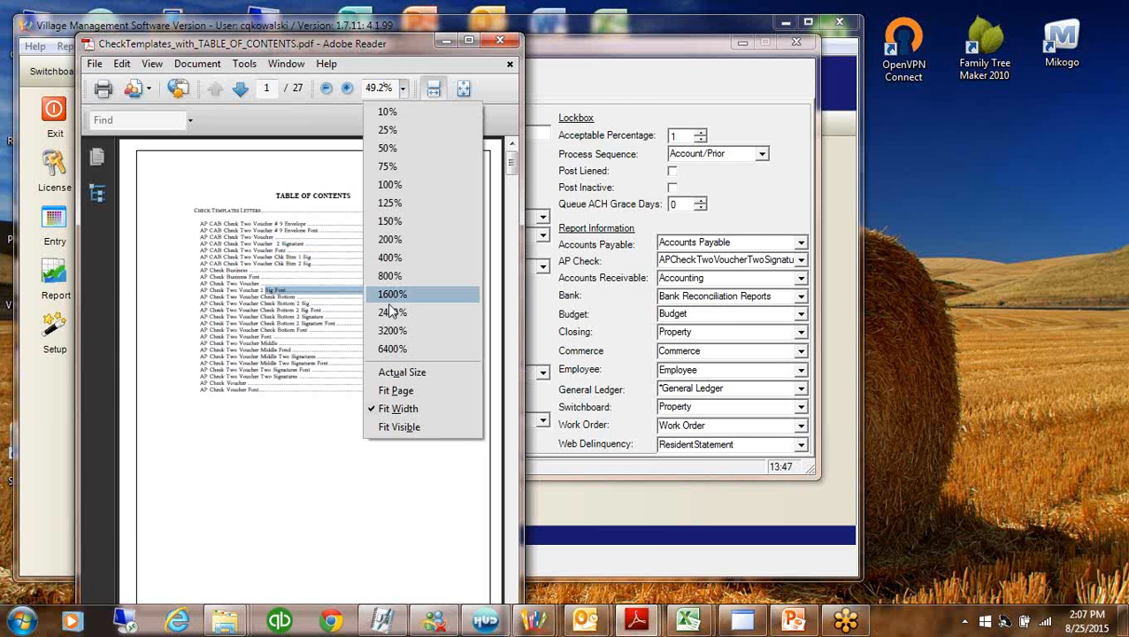
{"action": "left_click", "coordinate": [390, 184]}
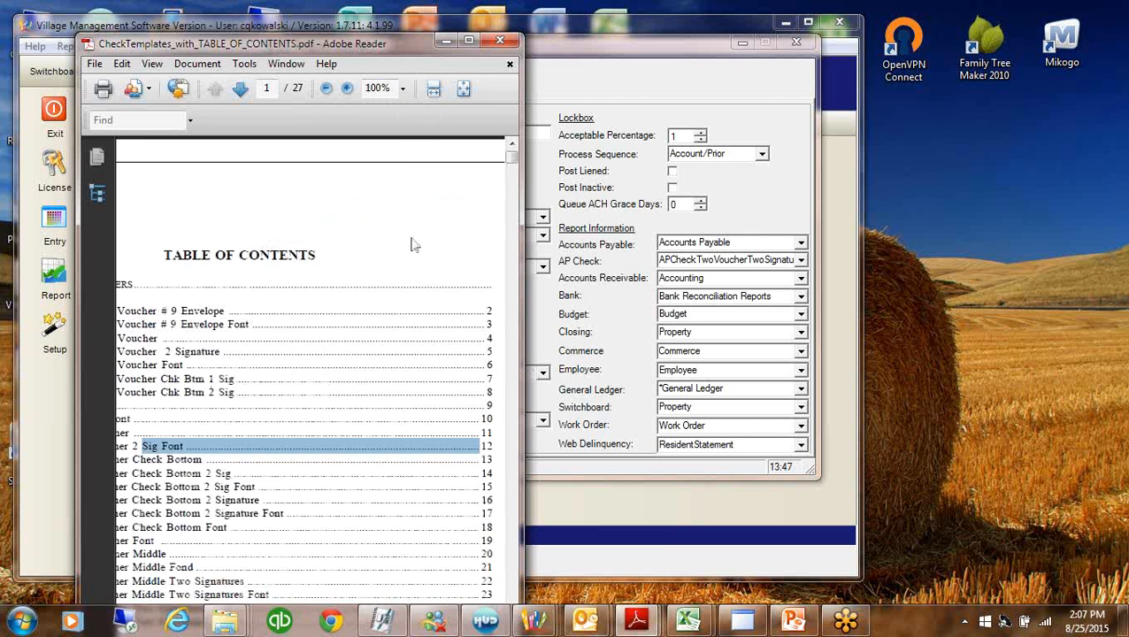
{"action": "left_click_drag", "start_coordinate": [390, 42], "coordinate": [415, 8]}
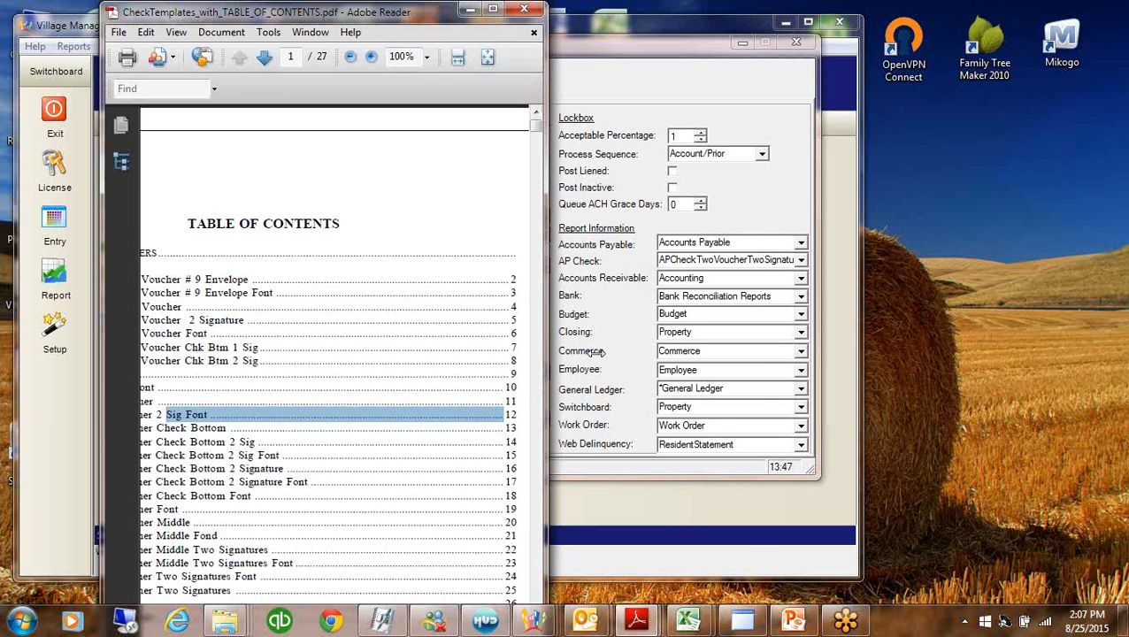
{"action": "left_click_drag", "start_coordinate": [597, 352], "coordinate": [748, 352]}
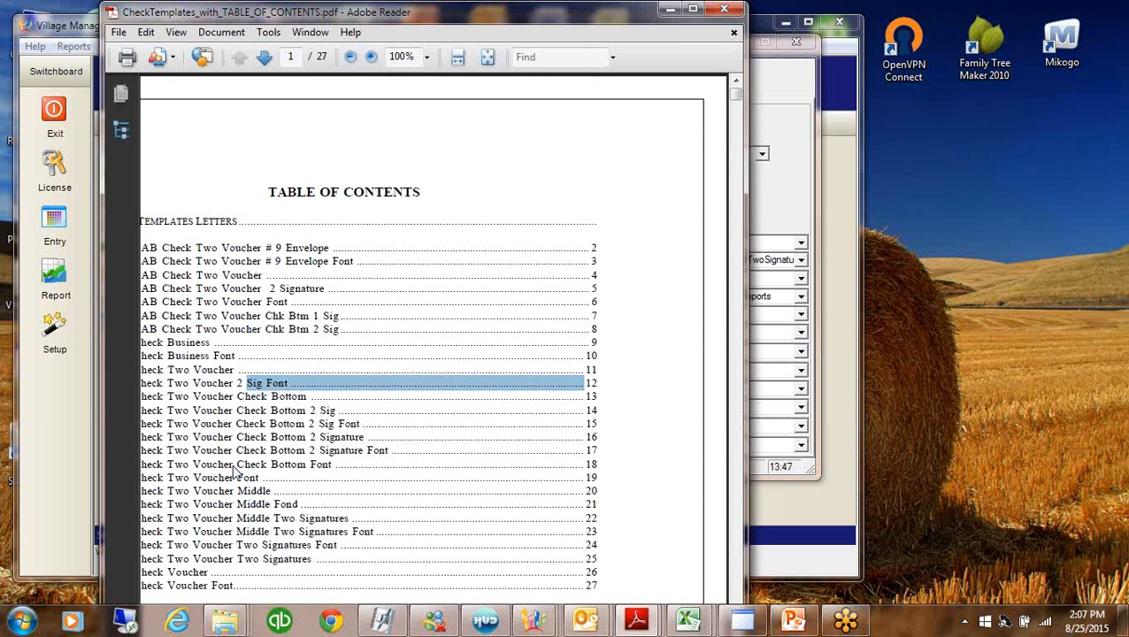
Examine the Font variants of the check templates in the table of contents, highlighting the AP CAB Check Two Voucher Font line
{"action": "left_click", "coordinate": [283, 390]}
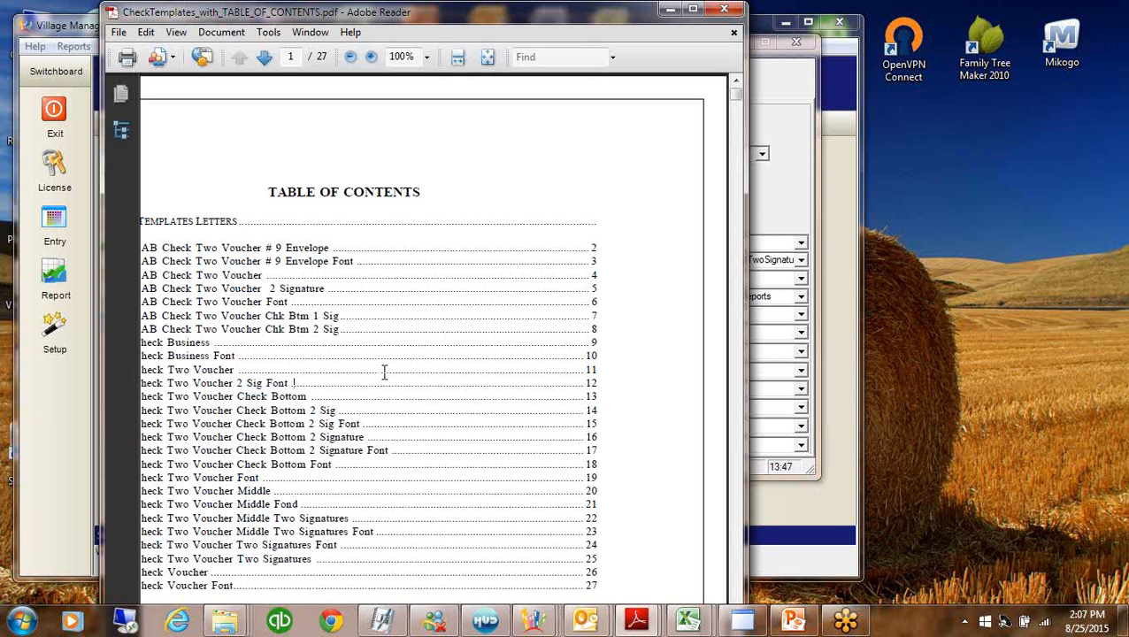
{"action": "left_click", "coordinate": [387, 450]}
{"action": "double_click", "coordinate": [290, 295]}
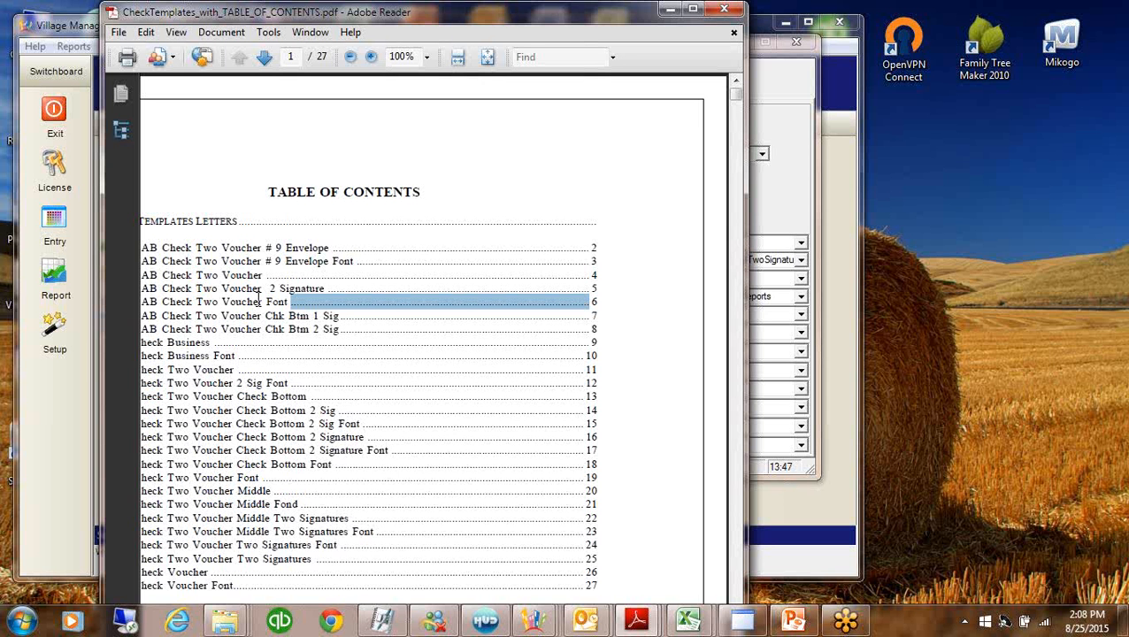
{"action": "left_click", "coordinate": [257, 296]}
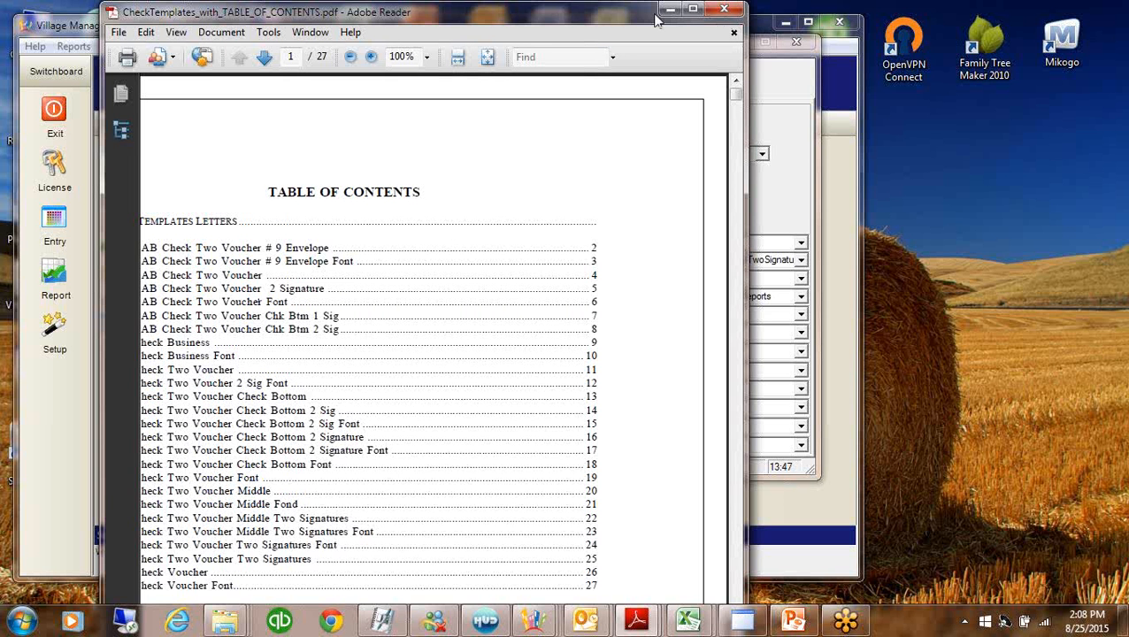
Close the check templates PDF and the Program Control window
{"action": "left_click", "coordinate": [723, 8]}
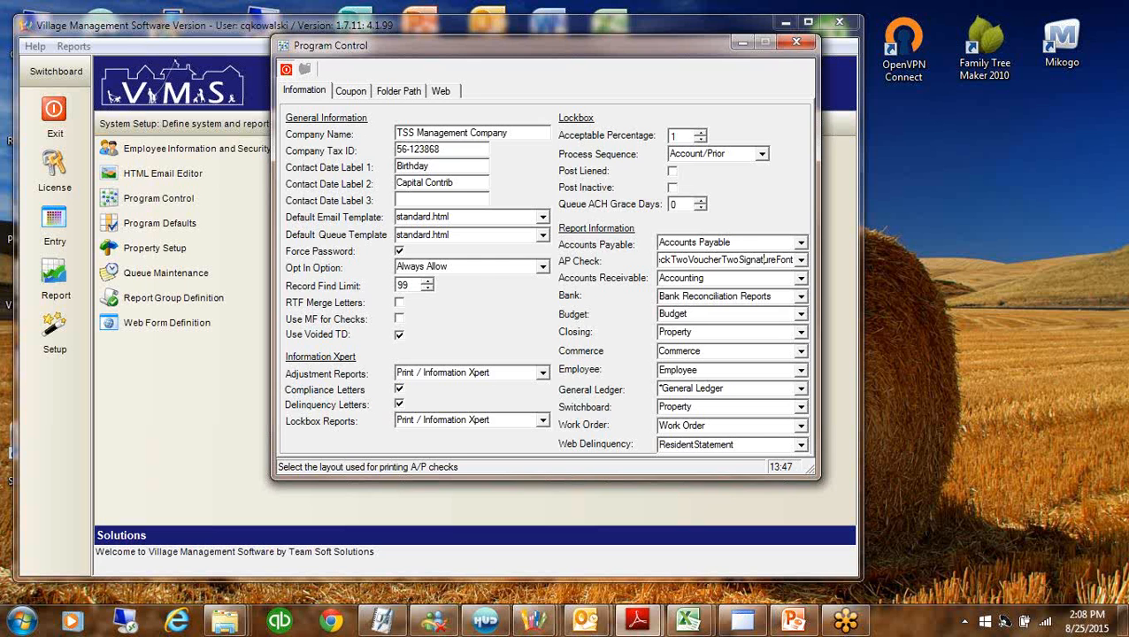
{"action": "key", "text": "Escape"}
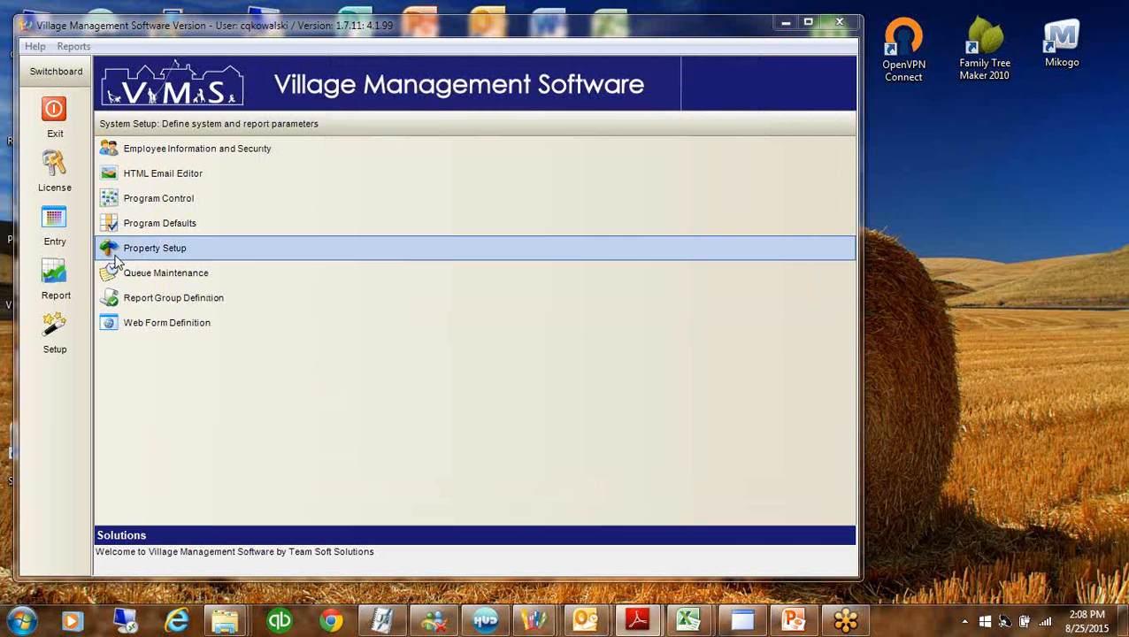
Open Property Setup for Hunters Mill and display its accounts payable information among the accounting settings
{"action": "left_click", "coordinate": [115, 259]}
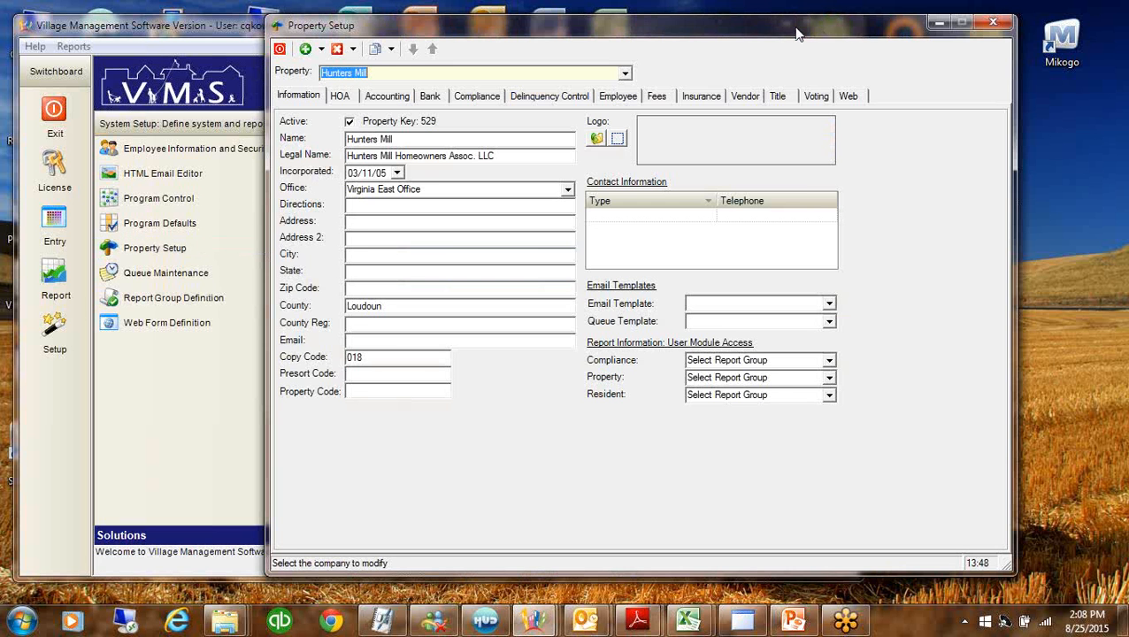
{"action": "left_click_drag", "start_coordinate": [796, 33], "coordinate": [600, 40]}
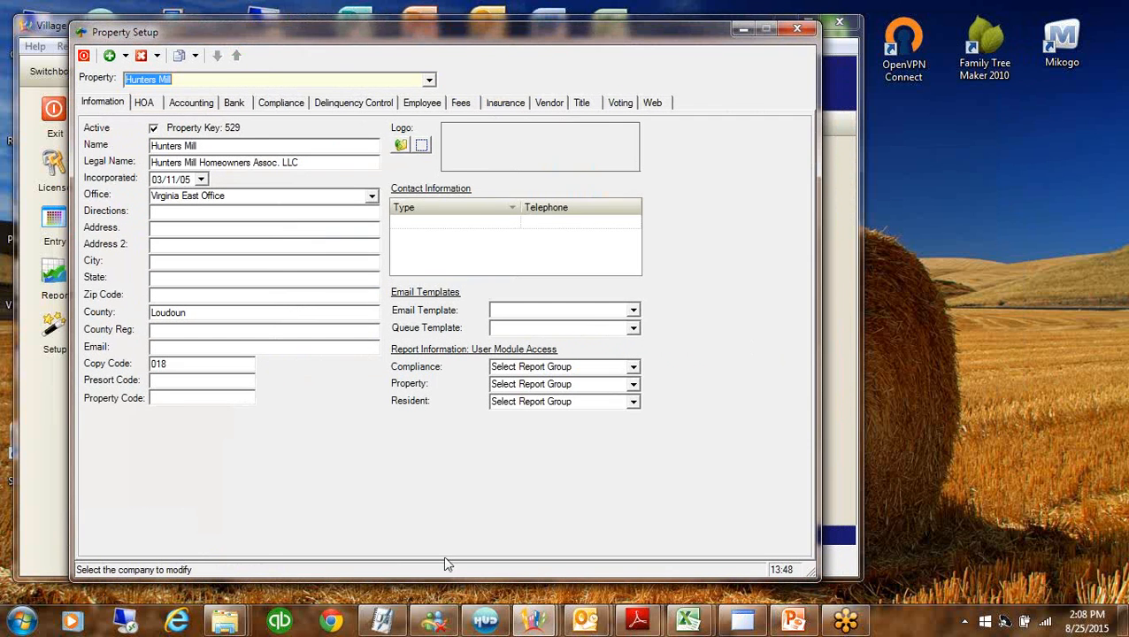
{"action": "left_click", "coordinate": [200, 103]}
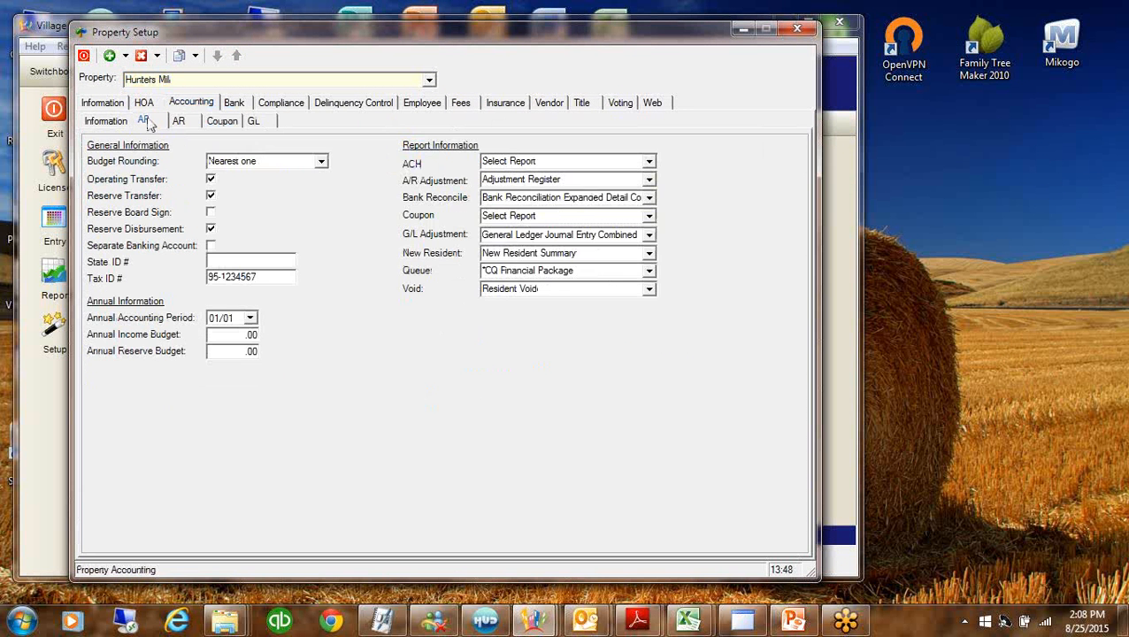
{"action": "left_click", "coordinate": [145, 122]}
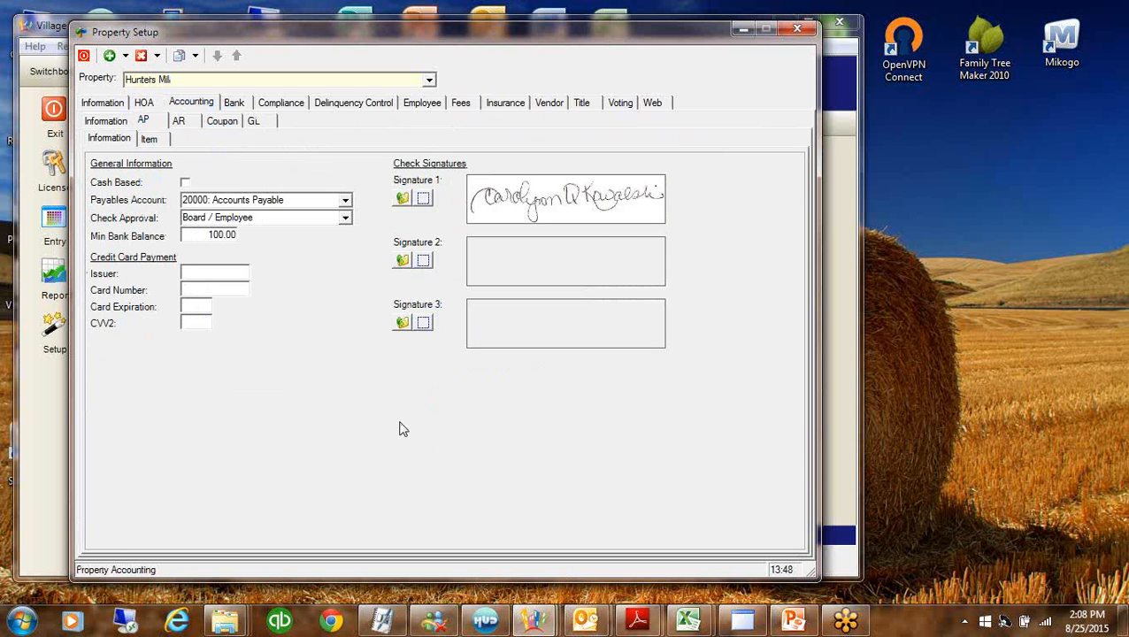
Examine the Payables Account setting and its account choices for Hunters Mill
{"action": "left_click", "coordinate": [301, 201]}
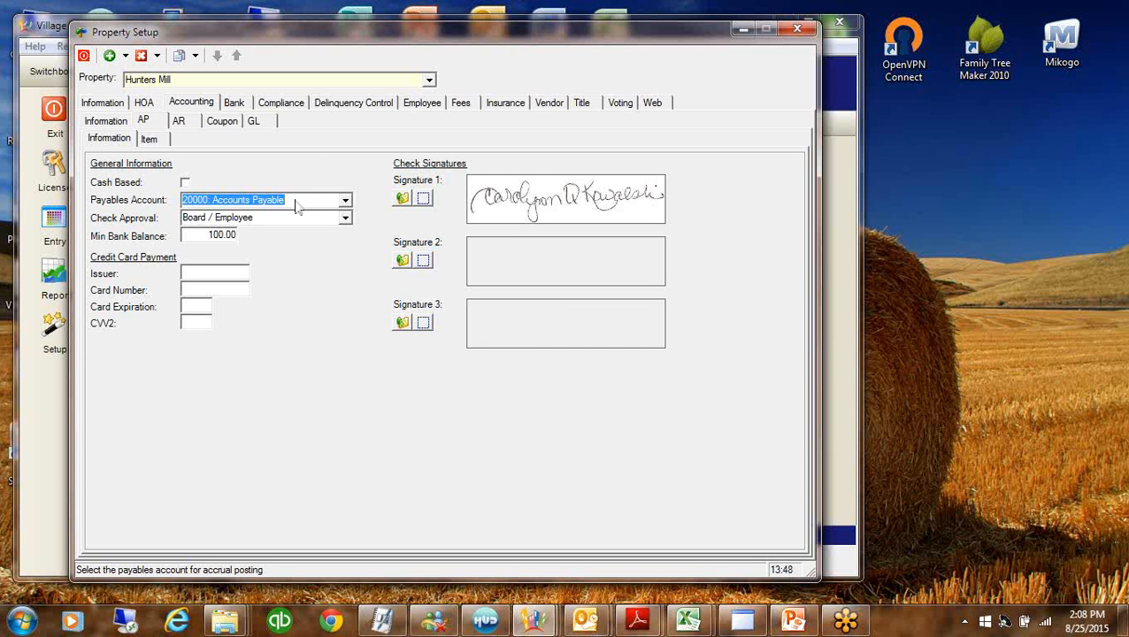
{"action": "left_click", "coordinate": [345, 202]}
{"action": "left_click", "coordinate": [345, 201]}
Set Hunters Mill's Check Approval to Always Approve
{"action": "left_click", "coordinate": [272, 221]}
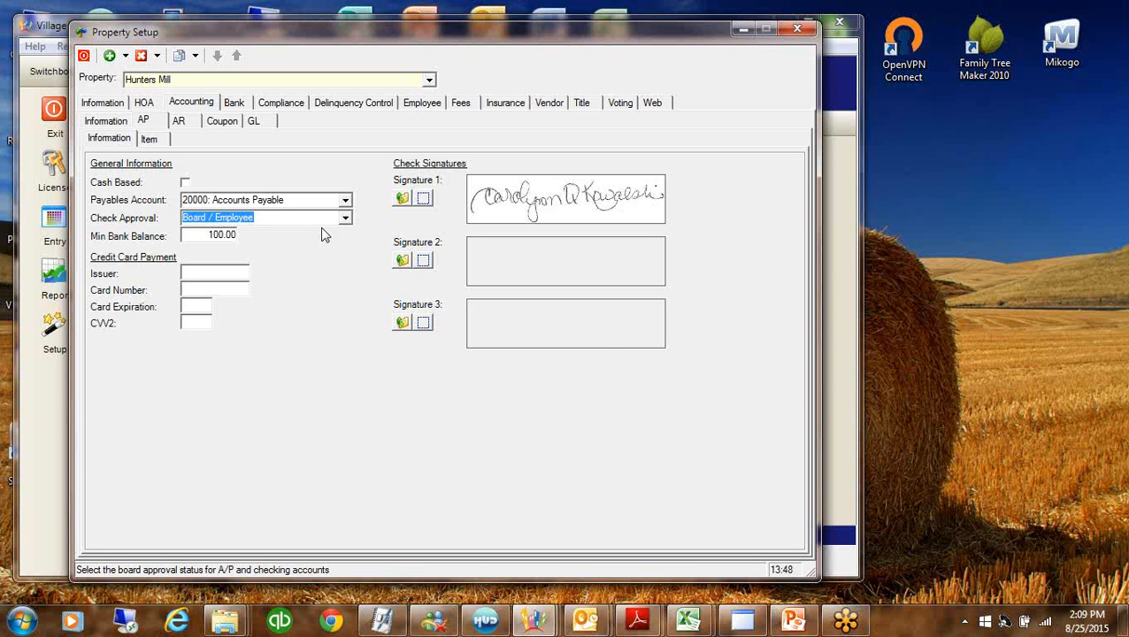
{"action": "left_click", "coordinate": [346, 219]}
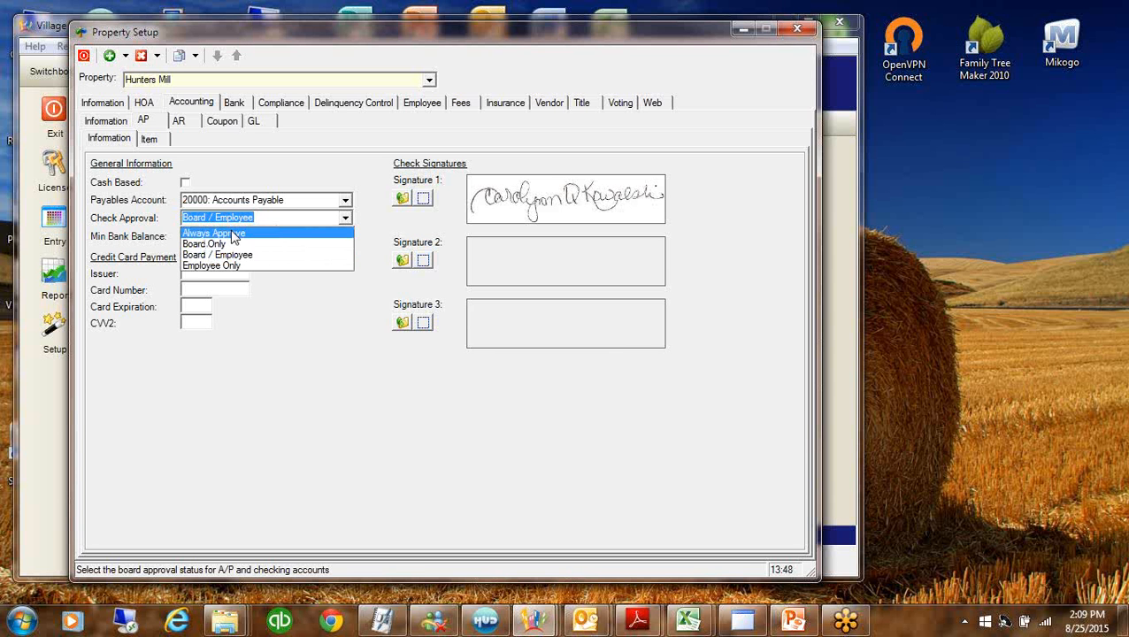
{"action": "left_click", "coordinate": [230, 229]}
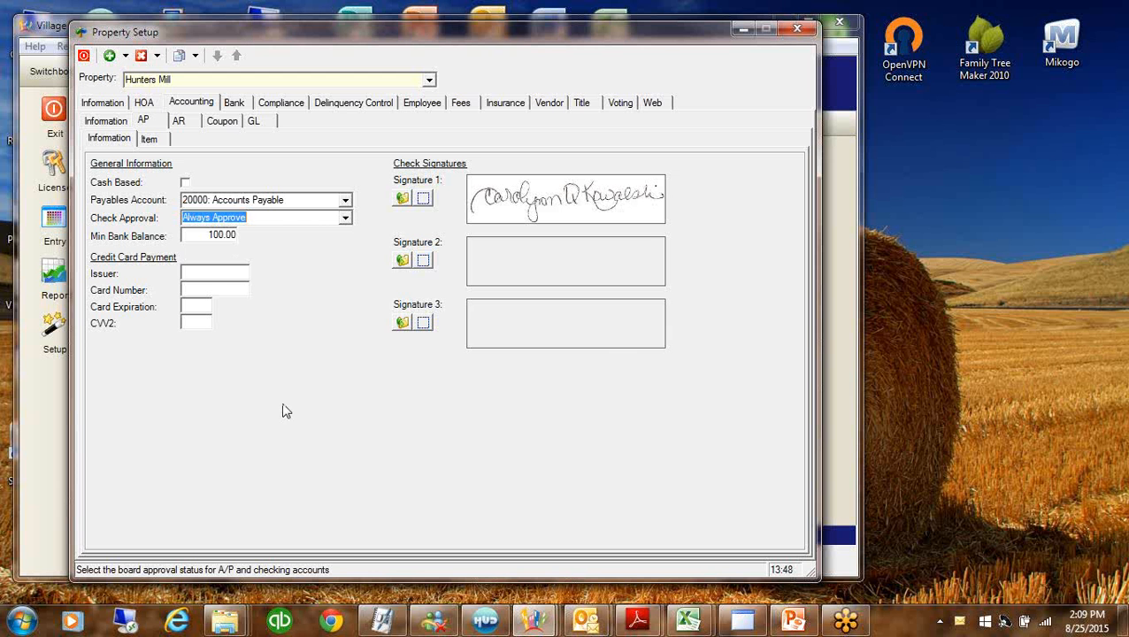
Check the Min Bank Balance field and set Check Approval to Board / Employee
{"action": "left_click", "coordinate": [234, 248]}
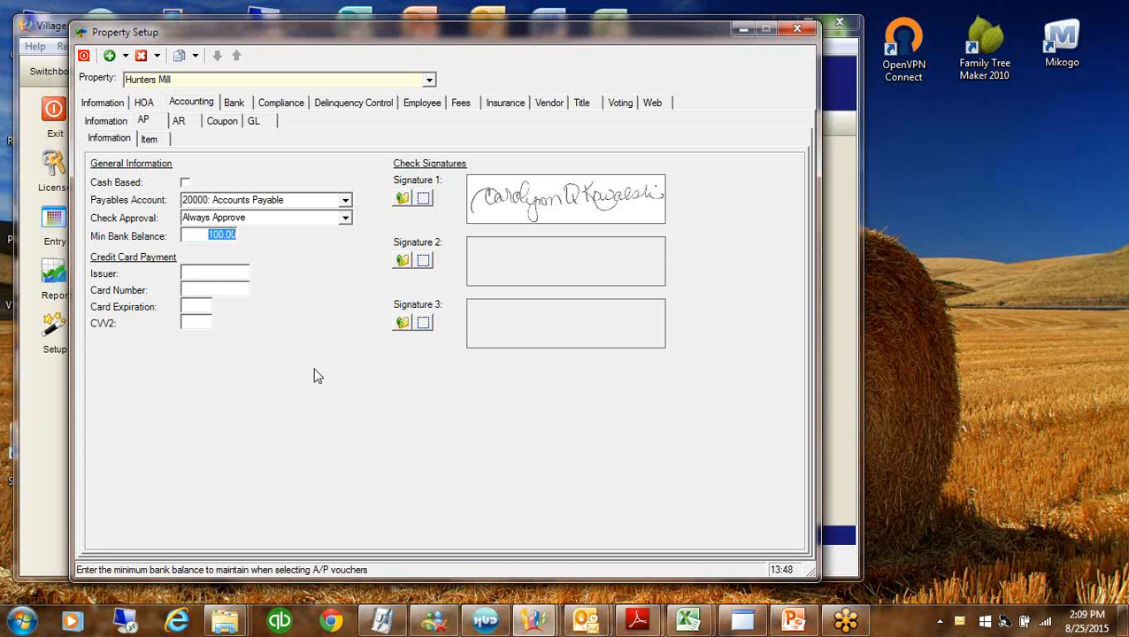
{"action": "left_click", "coordinate": [346, 221]}
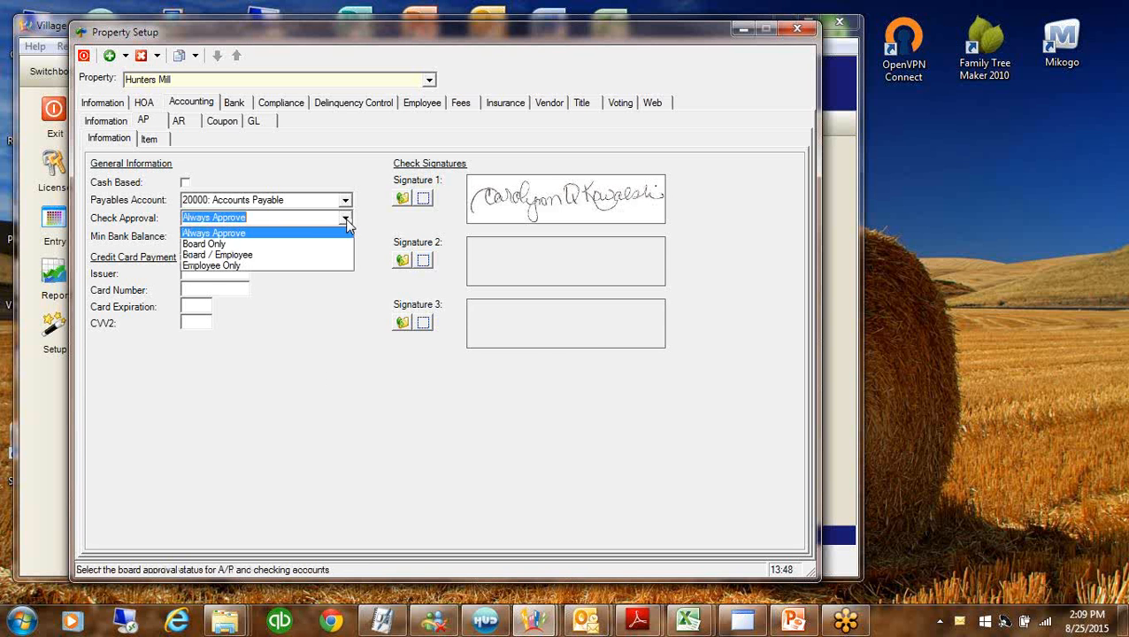
{"action": "left_click", "coordinate": [228, 255]}
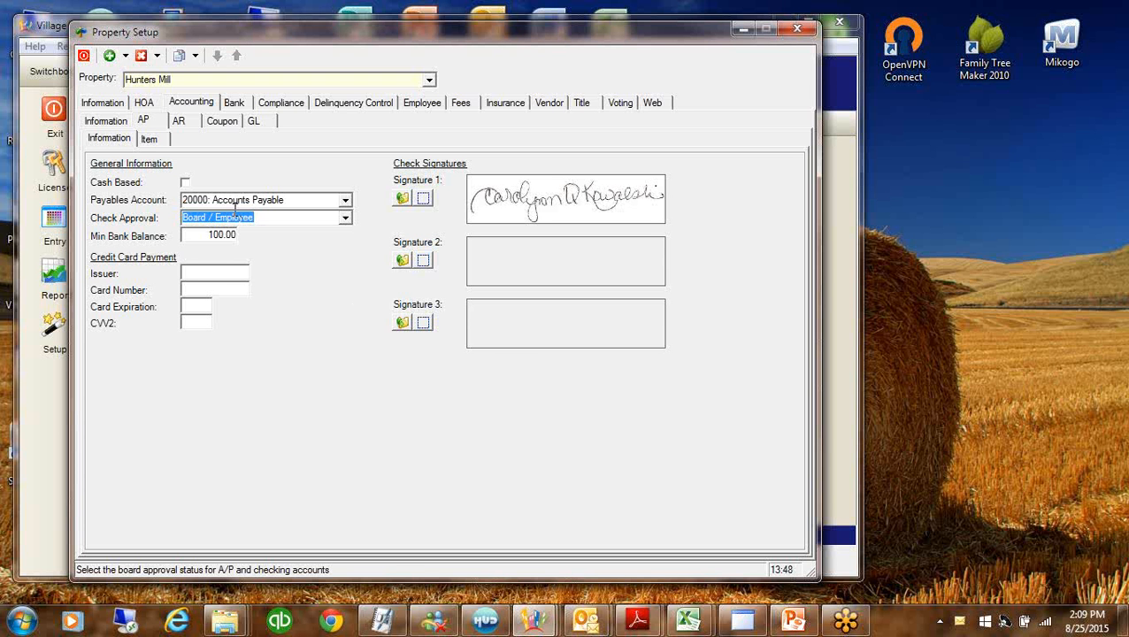
Inspect the signature file selection for Signature 2, cancelling it without choosing a file
{"action": "left_click", "coordinate": [268, 222]}
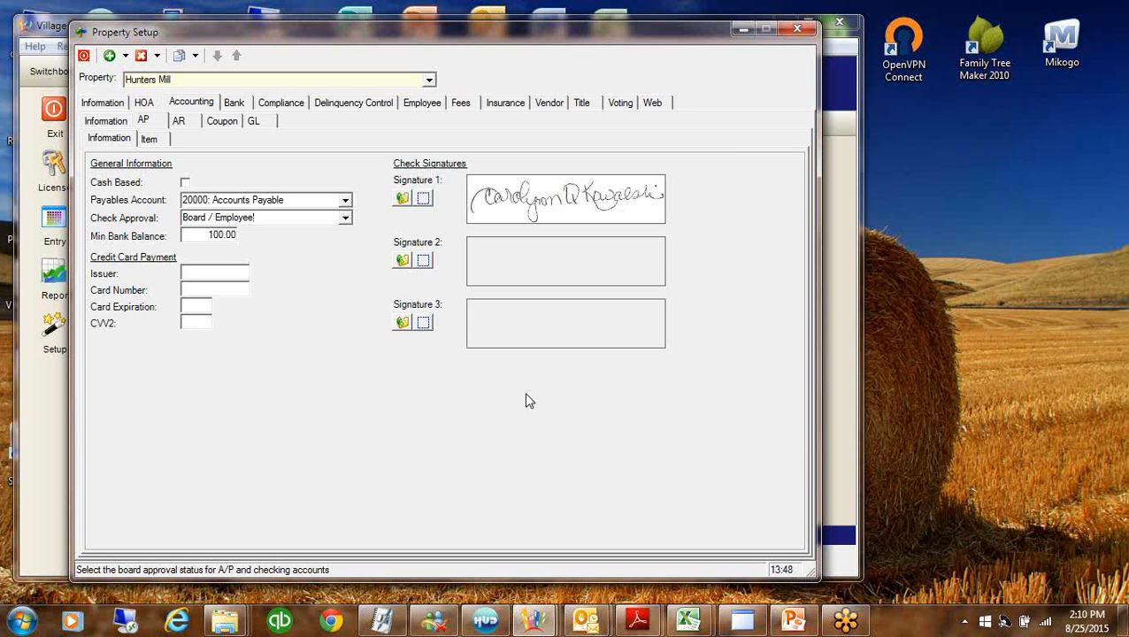
{"action": "left_click", "coordinate": [401, 261]}
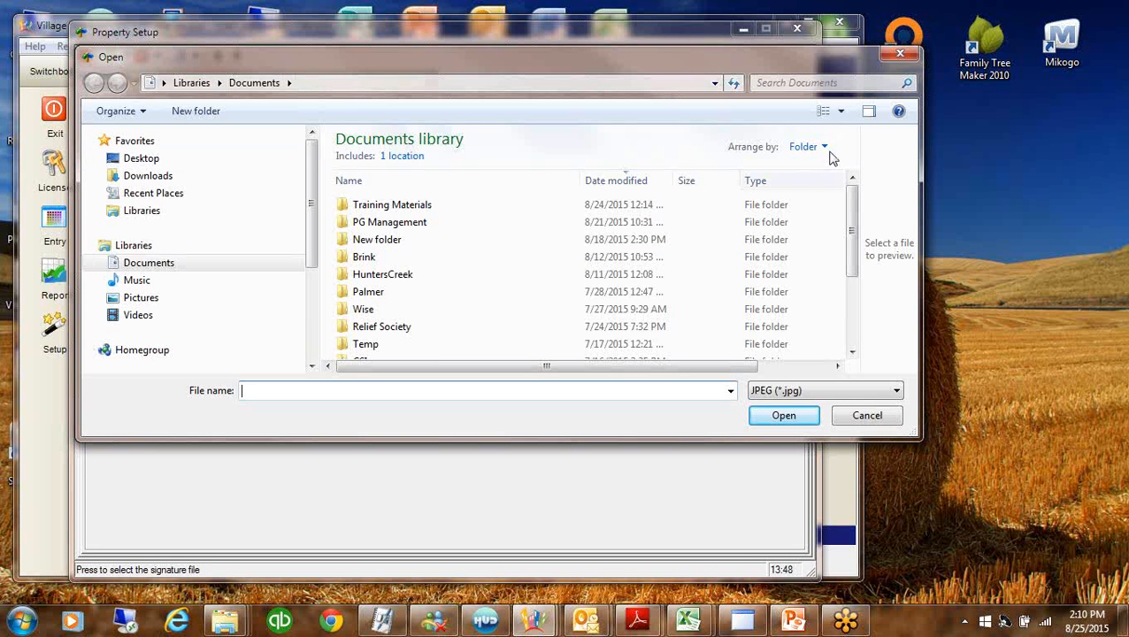
{"action": "left_click_drag", "start_coordinate": [843, 59], "coordinate": [767, 61]}
{"action": "left_click", "coordinate": [827, 55]}
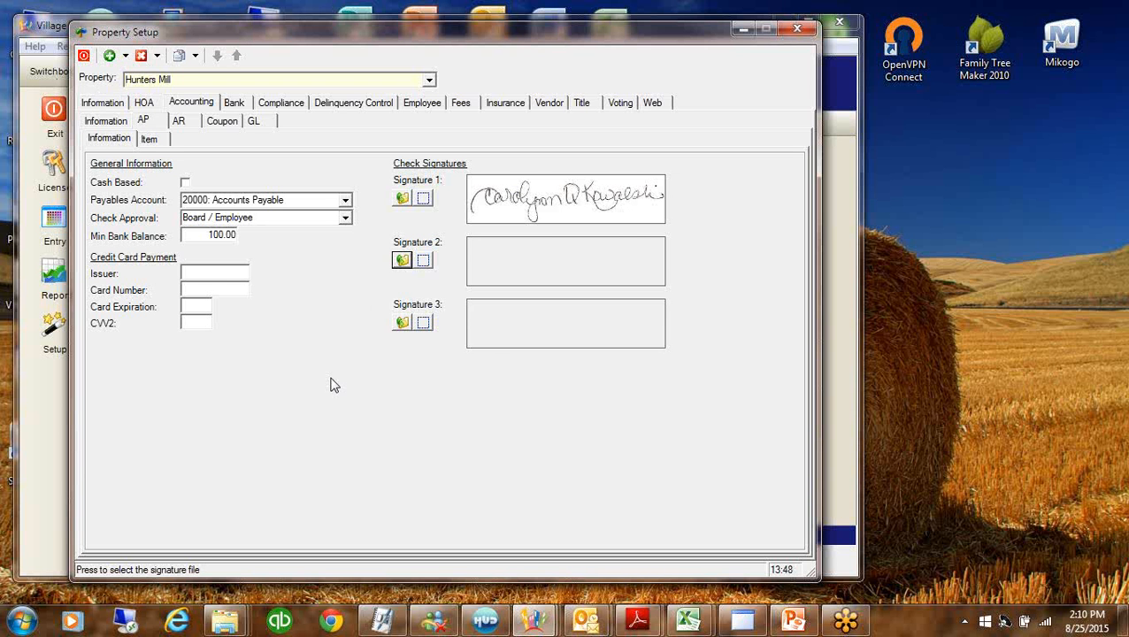
Check the Credit Card Payment fields for issuer, card number, expiration and CVV2 without entering anything
{"action": "left_click", "coordinate": [199, 275]}
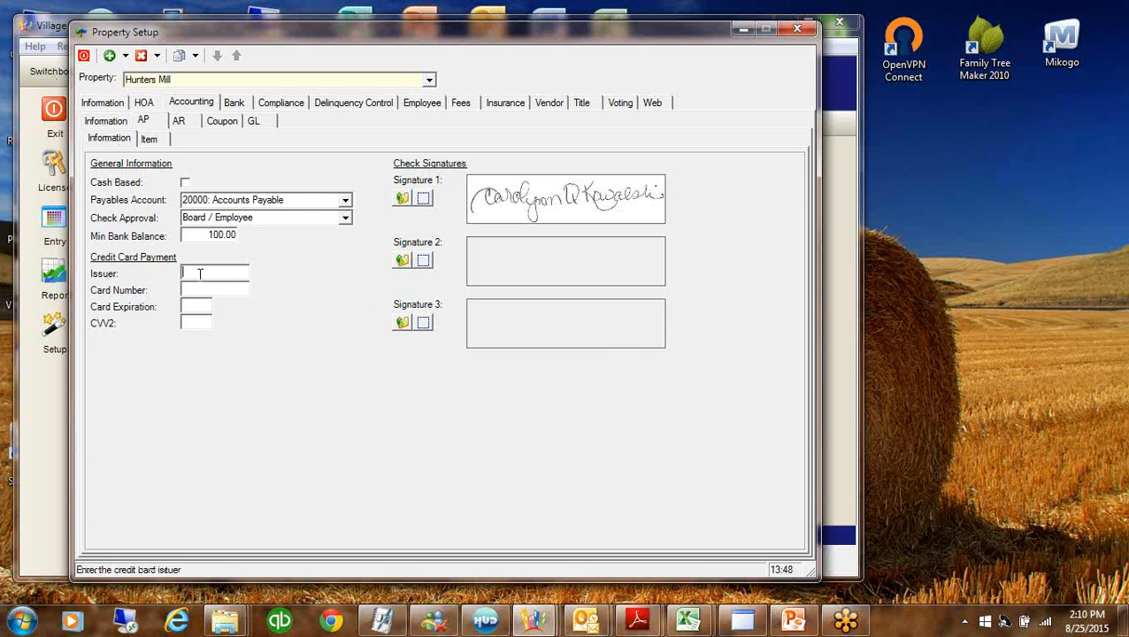
{"action": "left_click", "coordinate": [195, 288]}
{"action": "left_click", "coordinate": [191, 307]}
{"action": "left_click", "coordinate": [190, 321]}
{"action": "key", "text": "Tab"}
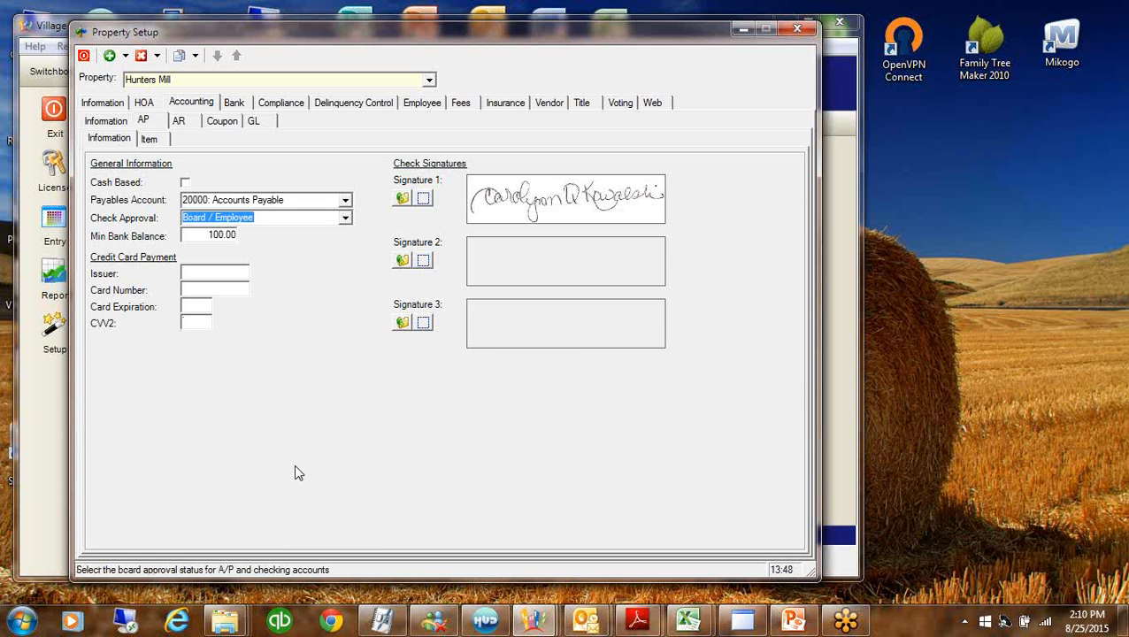
View Hunters Mill's payables item list and examine the A/P item master list in Program Defaults
{"action": "left_click", "coordinate": [150, 139]}
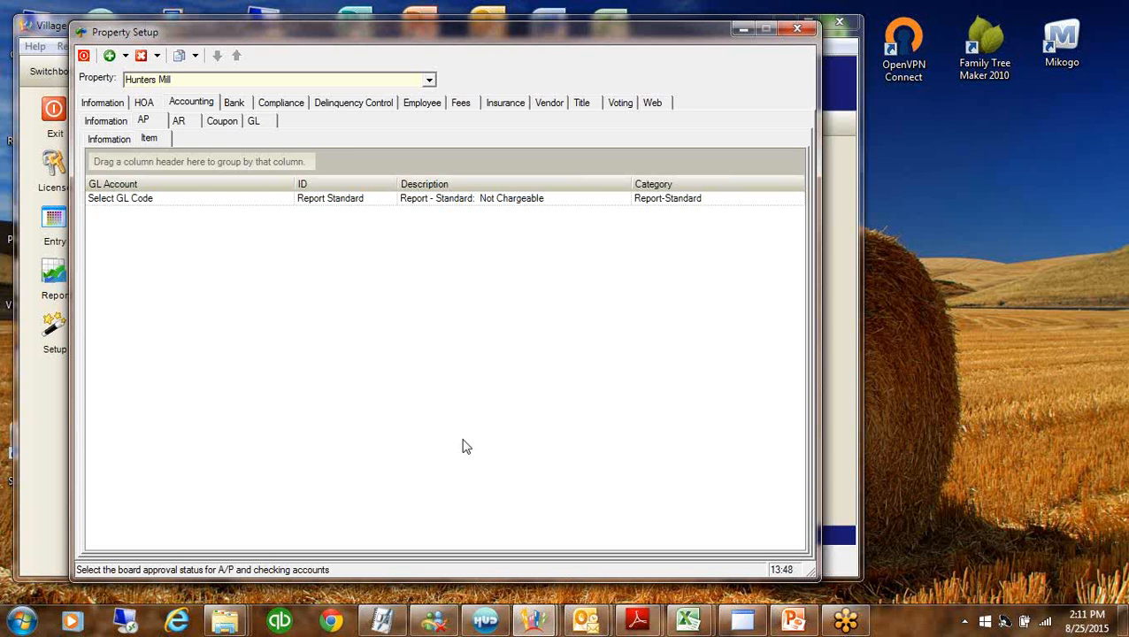
{"action": "left_click", "coordinate": [741, 31]}
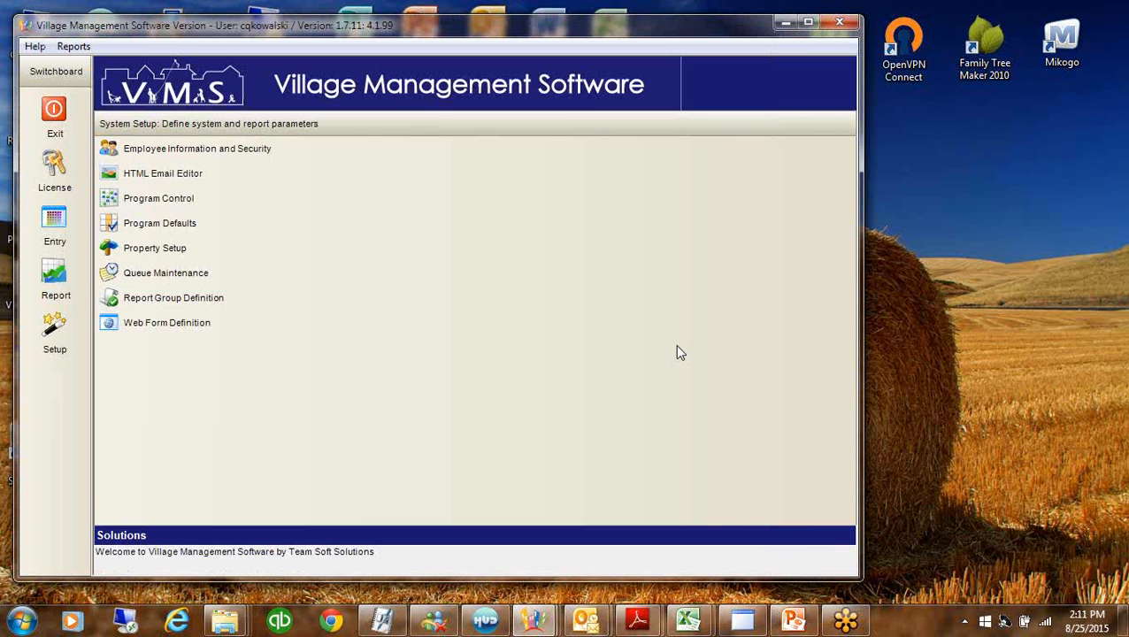
{"action": "double_click", "coordinate": [175, 222]}
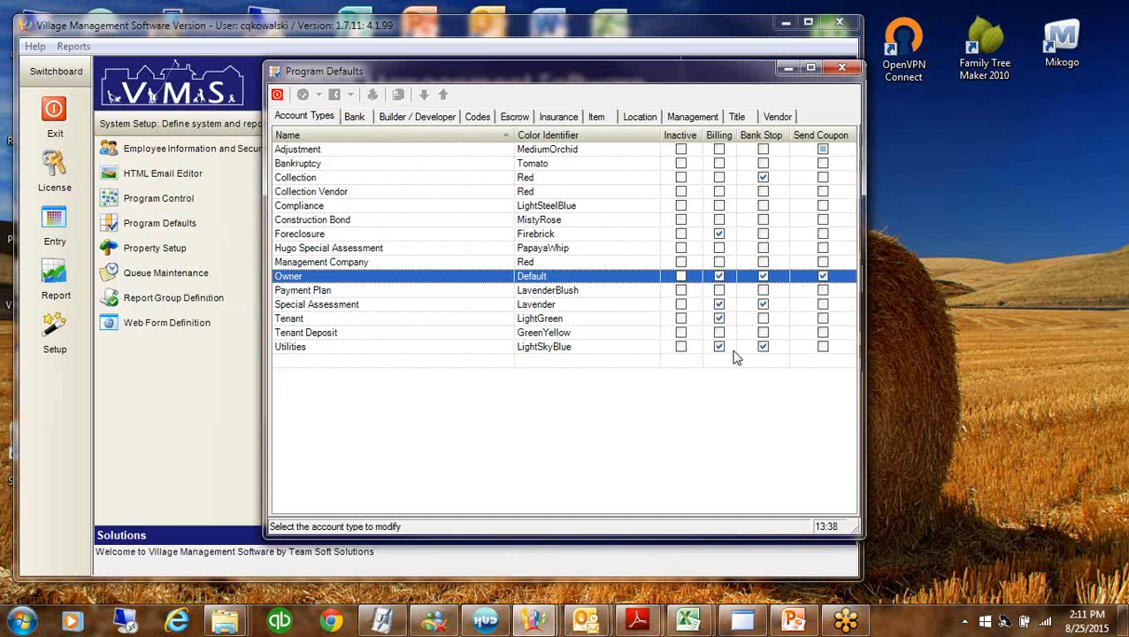
{"action": "left_click_drag", "start_coordinate": [617, 68], "coordinate": [499, 59]}
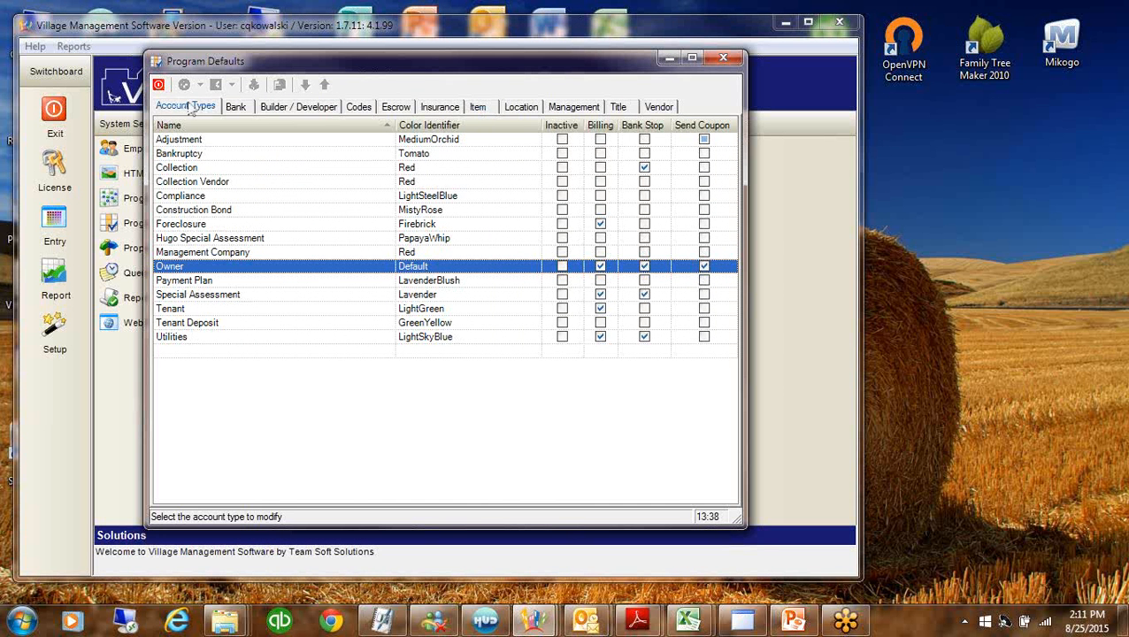
{"action": "left_click", "coordinate": [478, 107]}
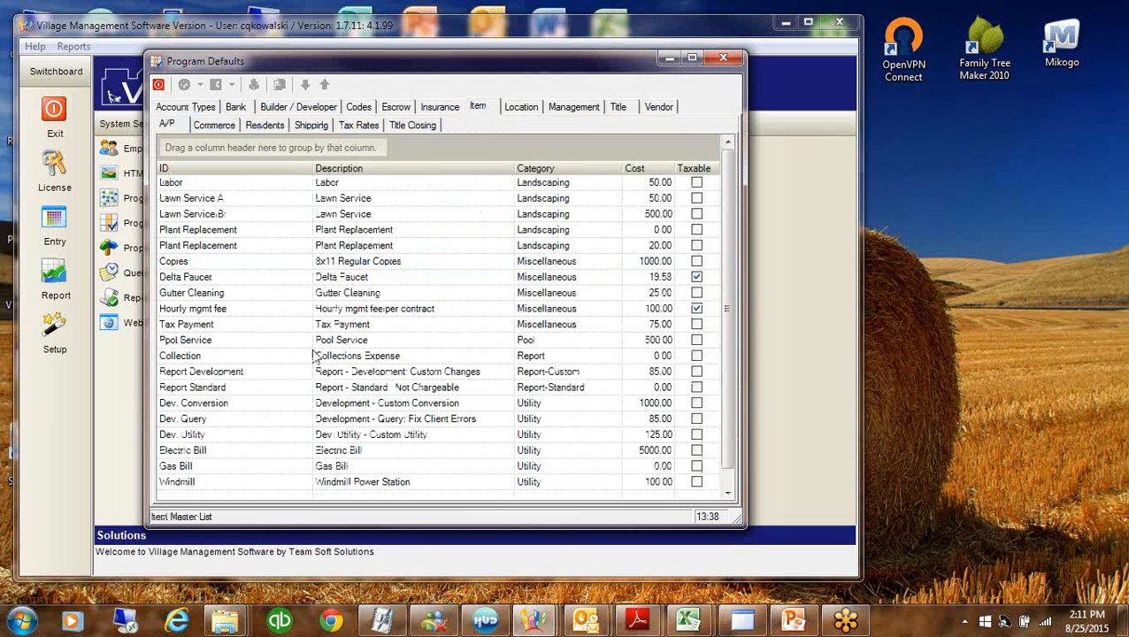
{"action": "left_click", "coordinate": [237, 204]}
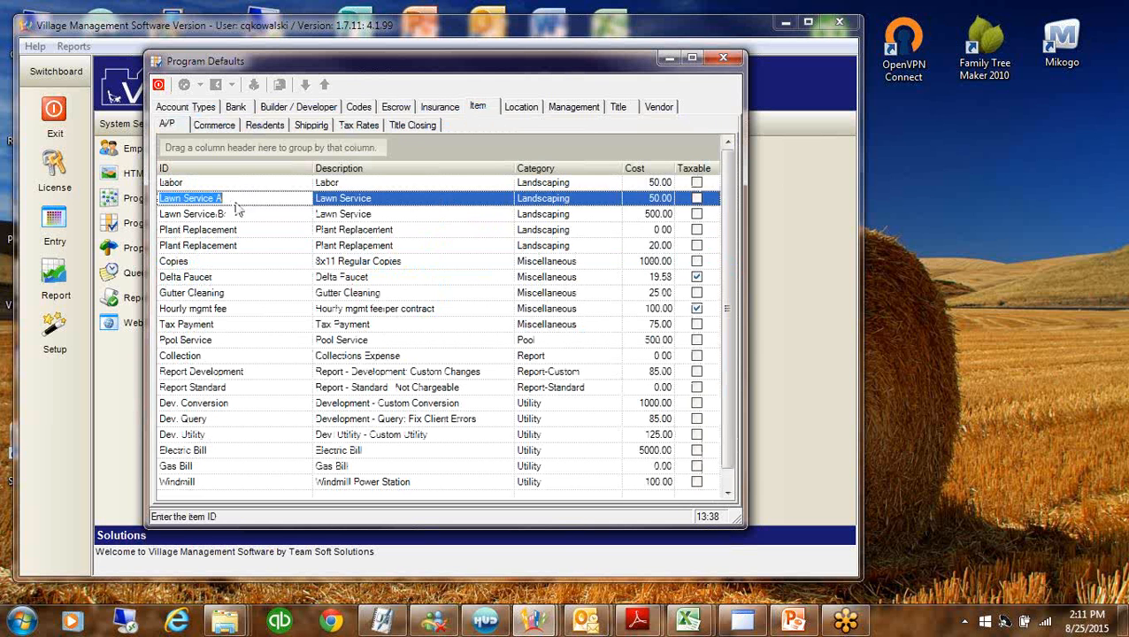
{"action": "left_click", "coordinate": [252, 232]}
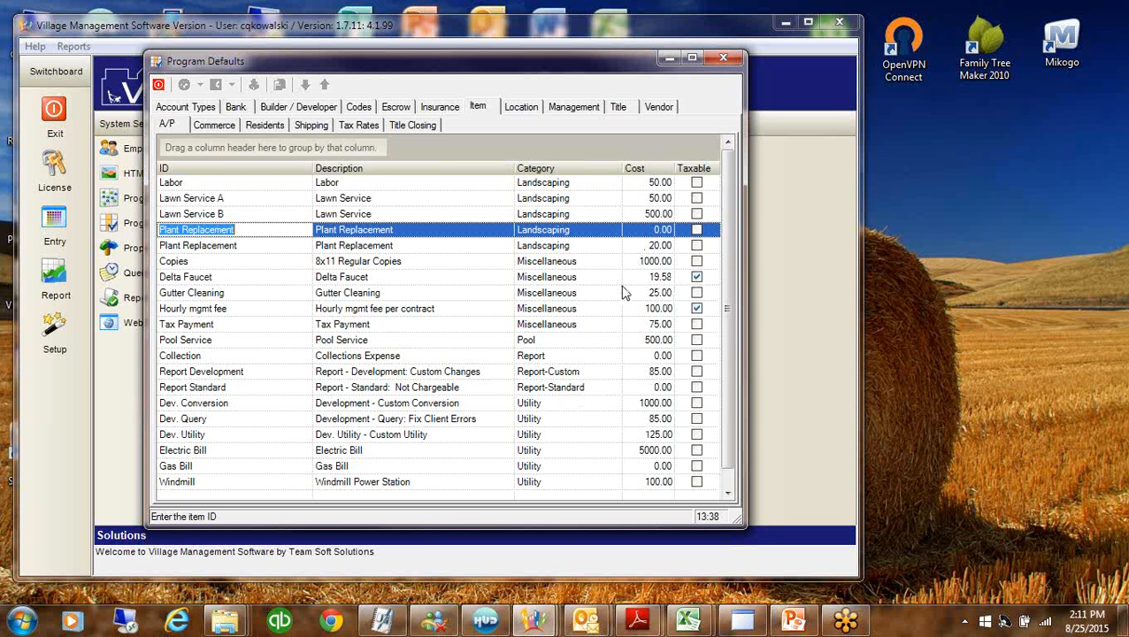
{"action": "left_click", "coordinate": [723, 58]}
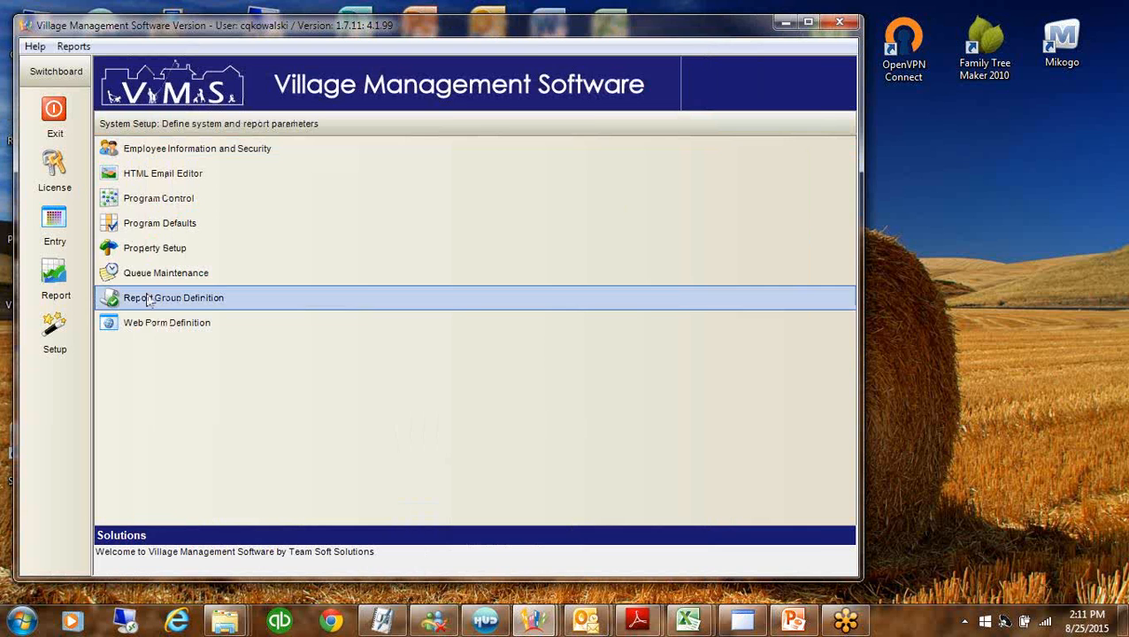
Add the zero-cost Plant Replacement, Pool Service, Gutter Cleaning and Copies items to Hunters Mill's payables item list
{"action": "left_click", "coordinate": [124, 250]}
{"action": "right_click", "coordinate": [384, 258]}
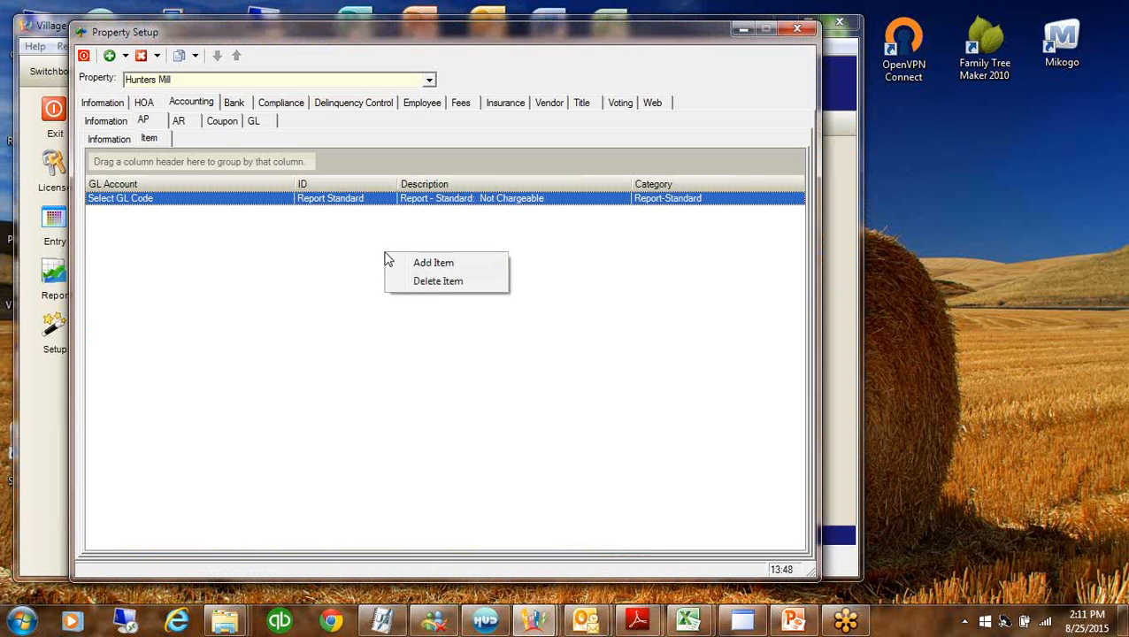
{"action": "left_click", "coordinate": [440, 265]}
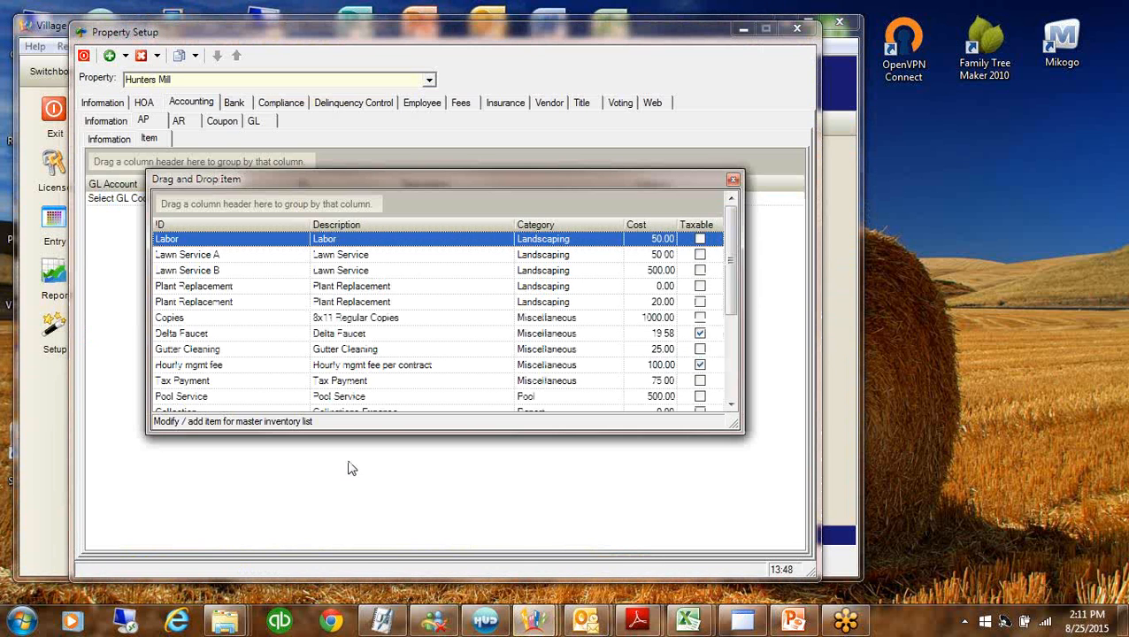
{"action": "left_click_drag", "start_coordinate": [548, 180], "coordinate": [759, 96]}
{"action": "left_click_drag", "start_coordinate": [402, 205], "coordinate": [268, 251]}
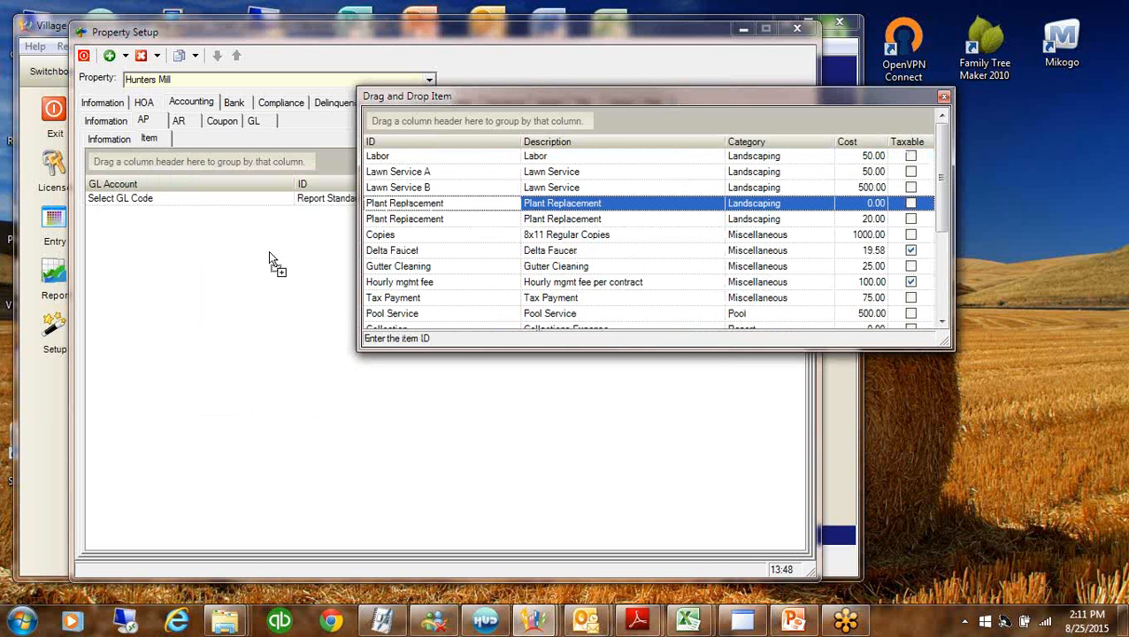
{"action": "left_click_drag", "start_coordinate": [411, 303], "coordinate": [341, 305]}
{"action": "left_click_drag", "start_coordinate": [428, 254], "coordinate": [299, 265]}
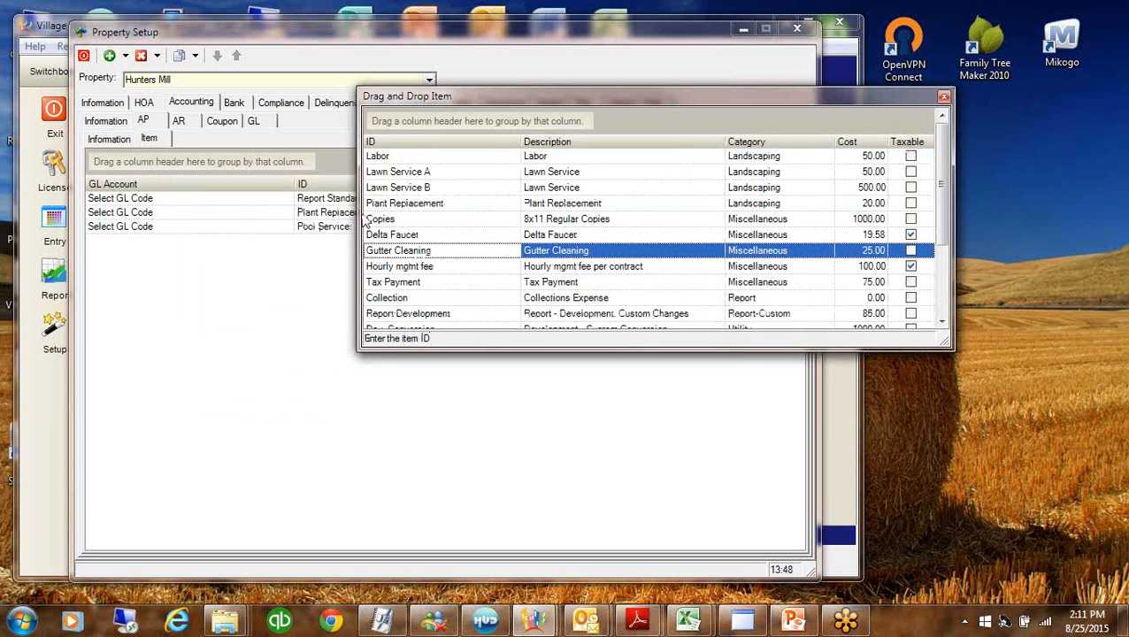
{"action": "left_click_drag", "start_coordinate": [389, 220], "coordinate": [345, 220]}
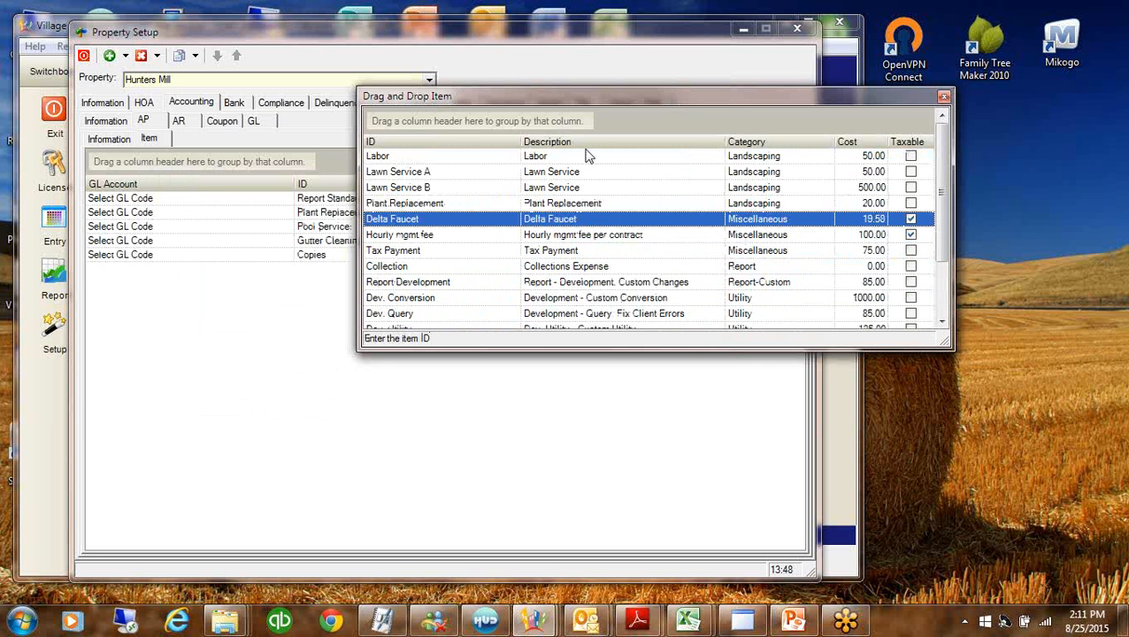
Add the Labor and Electric Bill items to Hunters Mill's payables item list and finish adding items
{"action": "left_click_drag", "start_coordinate": [412, 156], "coordinate": [374, 70]}
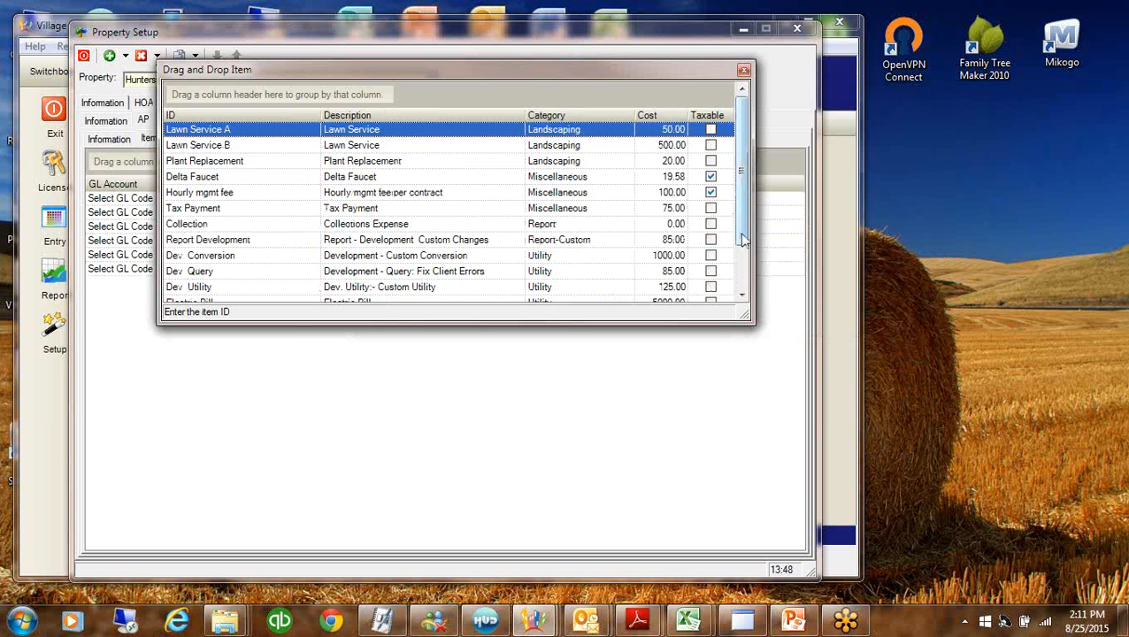
{"action": "scroll", "coordinate": [741, 247], "scroll_direction": "down", "scroll_amount": 1}
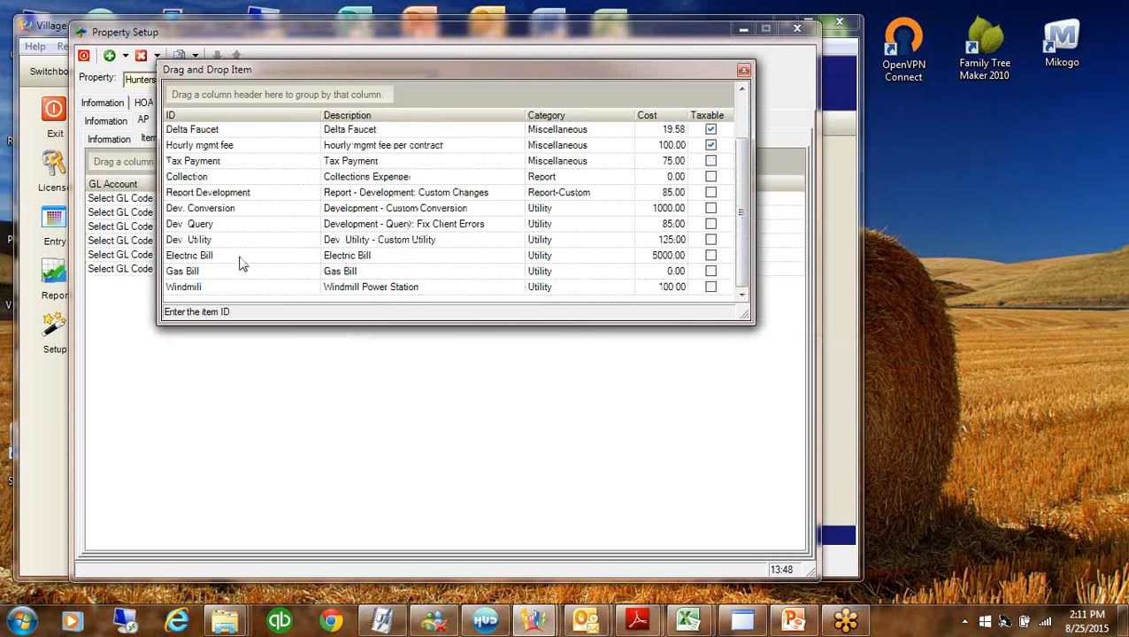
{"action": "left_click_drag", "start_coordinate": [240, 257], "coordinate": [129, 221]}
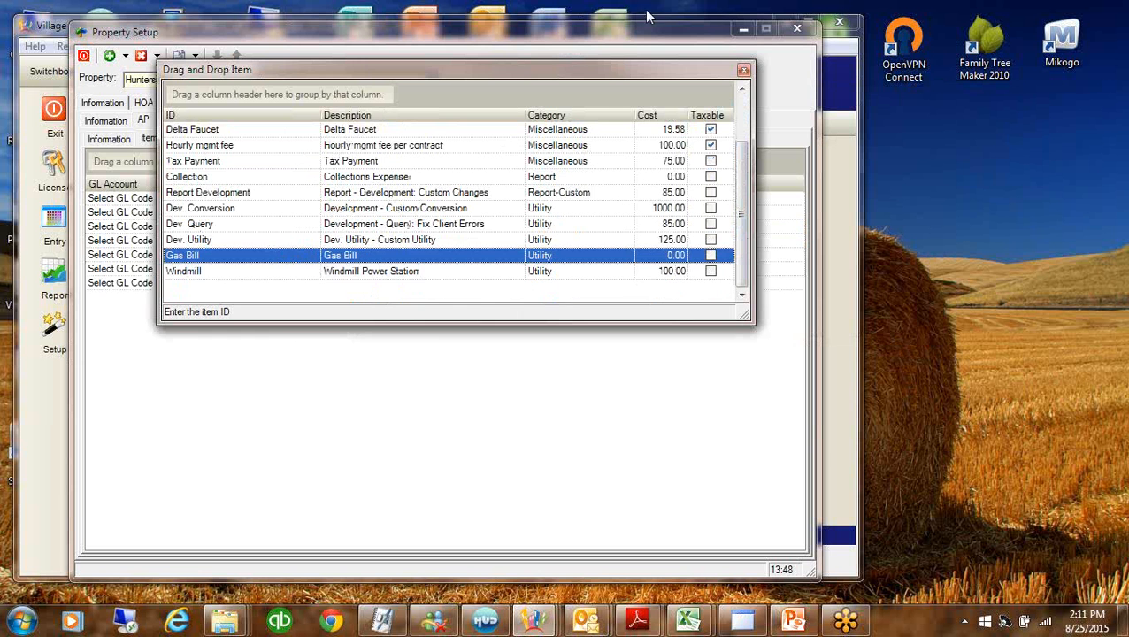
{"action": "left_click", "coordinate": [743, 70]}
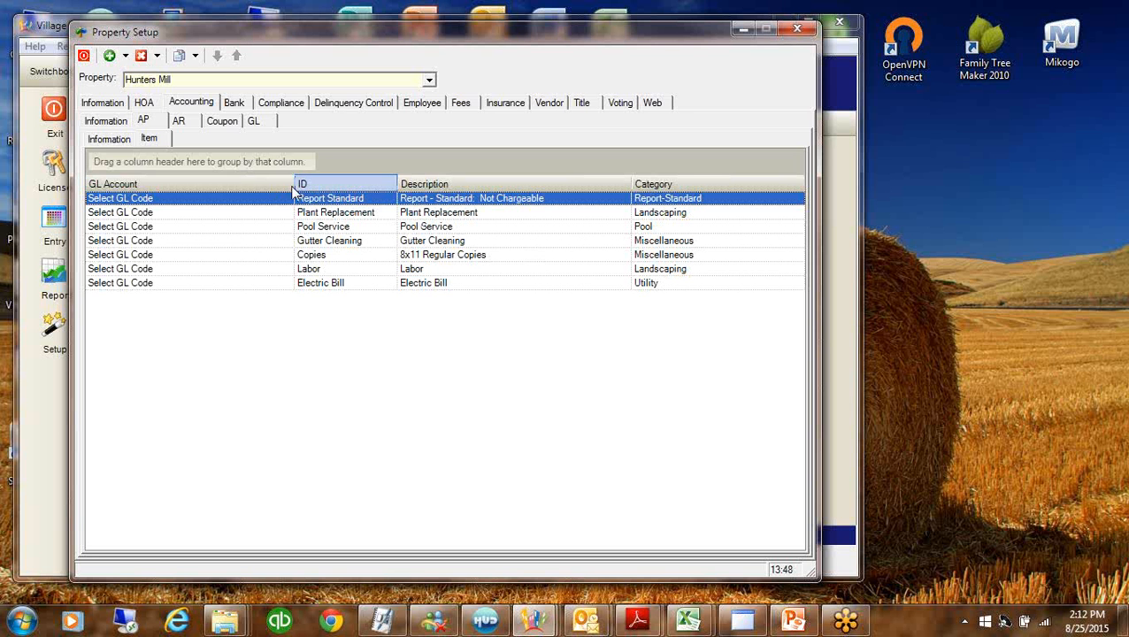
Narrow the GL Account column and delete the Report Standard item from Hunters Mill's payables list
{"action": "left_click_drag", "start_coordinate": [292, 184], "coordinate": [233, 185]}
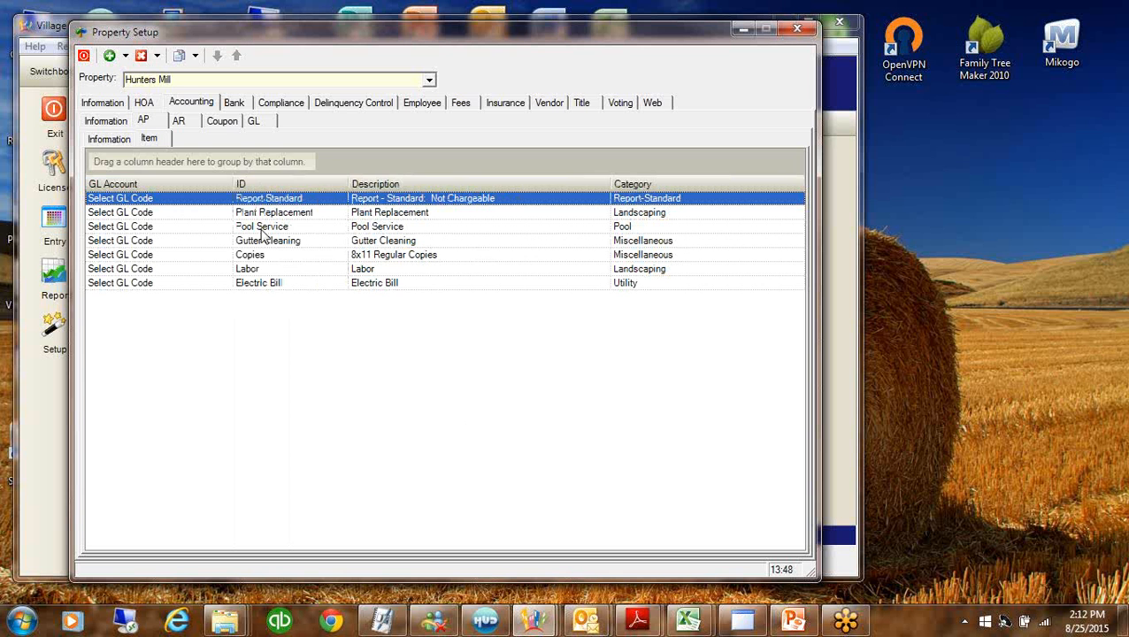
{"action": "right_click", "coordinate": [528, 199]}
{"action": "left_click", "coordinate": [576, 225]}
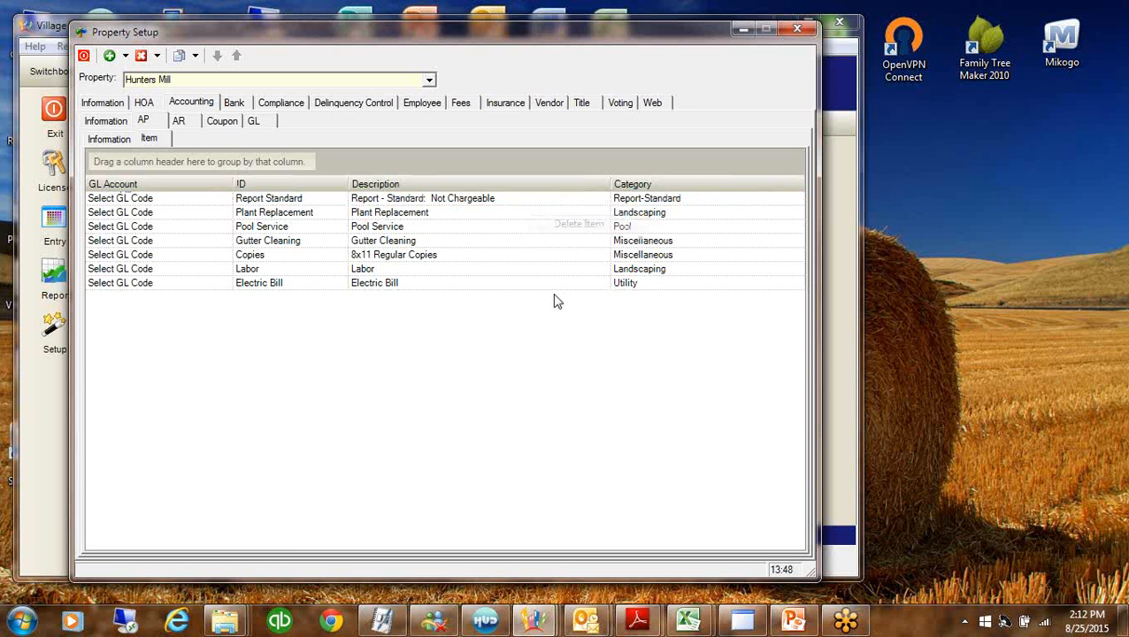
{"action": "left_click", "coordinate": [524, 365]}
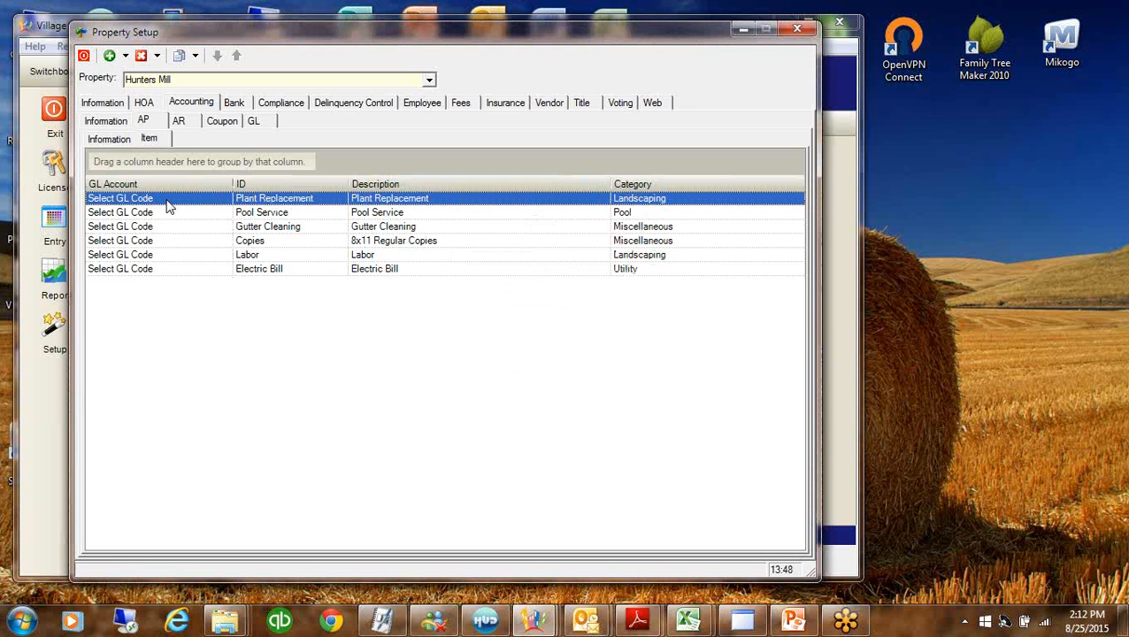
Assign GL account 66005: Plants/Trees/Flowers to the Plant Replacement item
{"action": "left_click", "coordinate": [216, 198]}
{"action": "left_click", "coordinate": [226, 198]}
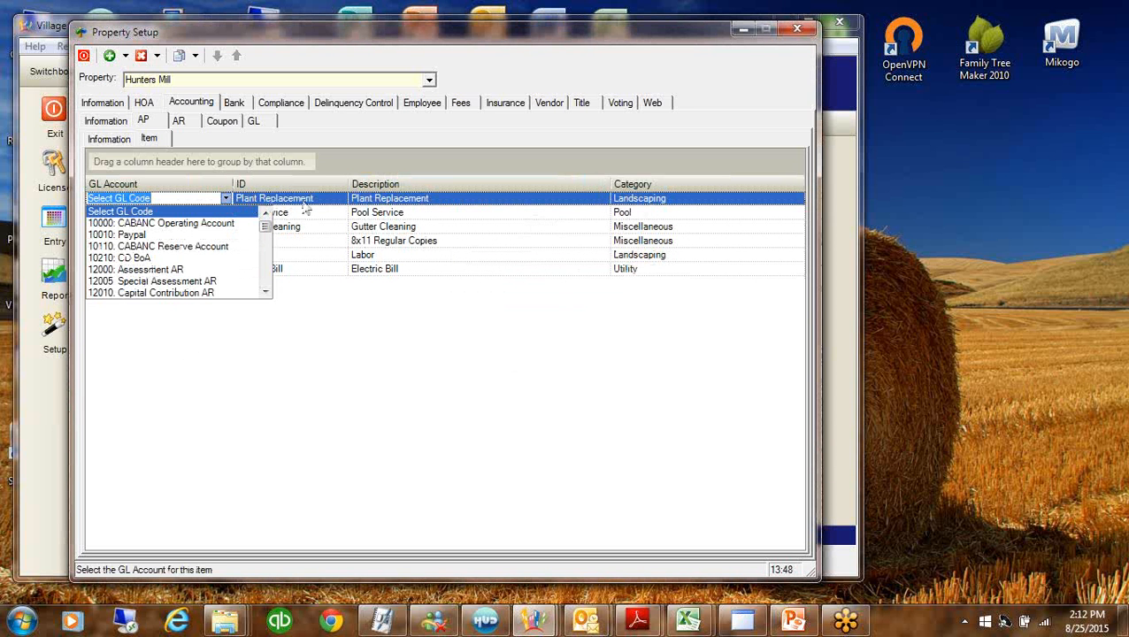
{"action": "type", "text": "66000: Landscape Contract"}
{"action": "left_click", "coordinate": [266, 295]}
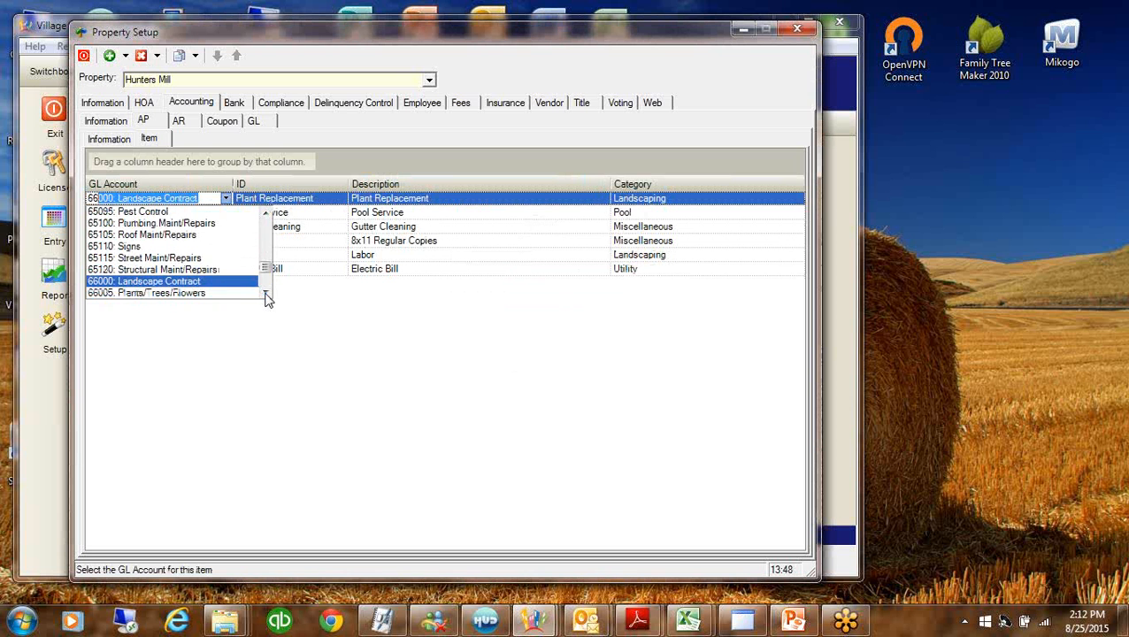
{"action": "left_click", "coordinate": [267, 294]}
{"action": "left_click", "coordinate": [180, 281]}
Assign GL account 66515: Pool Maint/Repairs to the Pool Service item
{"action": "left_click", "coordinate": [199, 213]}
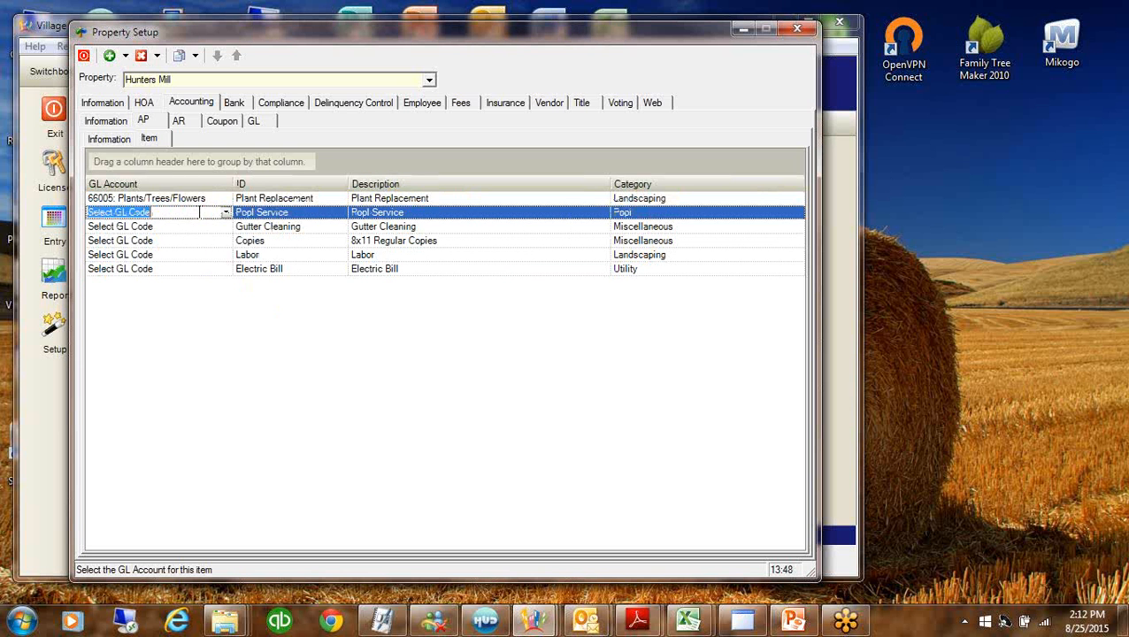
{"action": "left_click", "coordinate": [221, 212]}
{"action": "type", "text": "65005: A/C and Heating Maint/Re"}
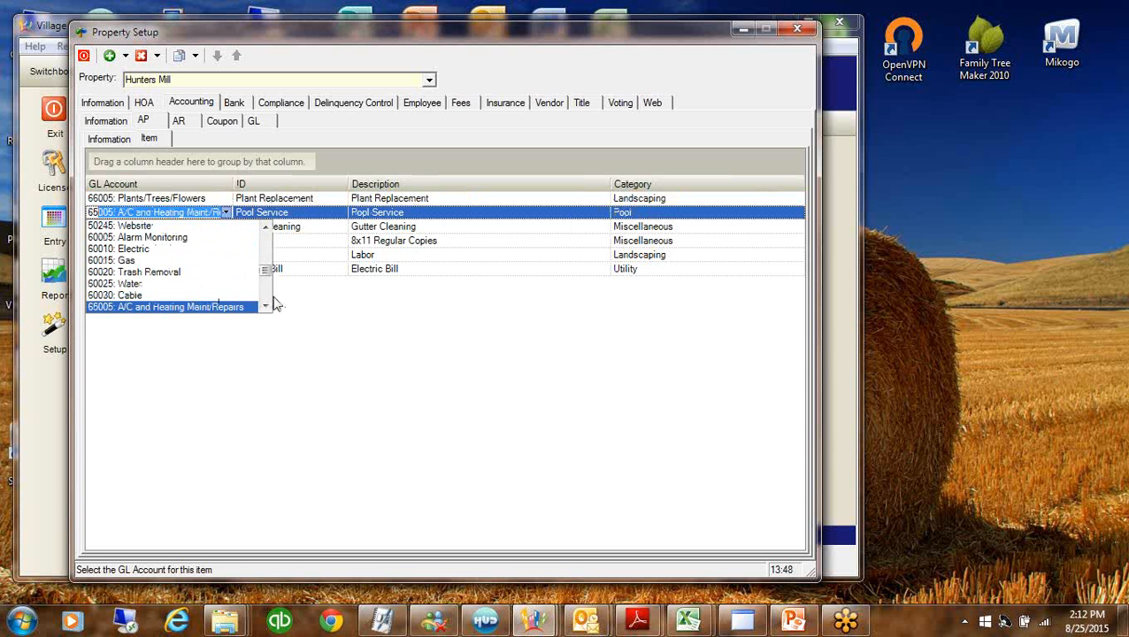
{"action": "left_click", "coordinate": [267, 301]}
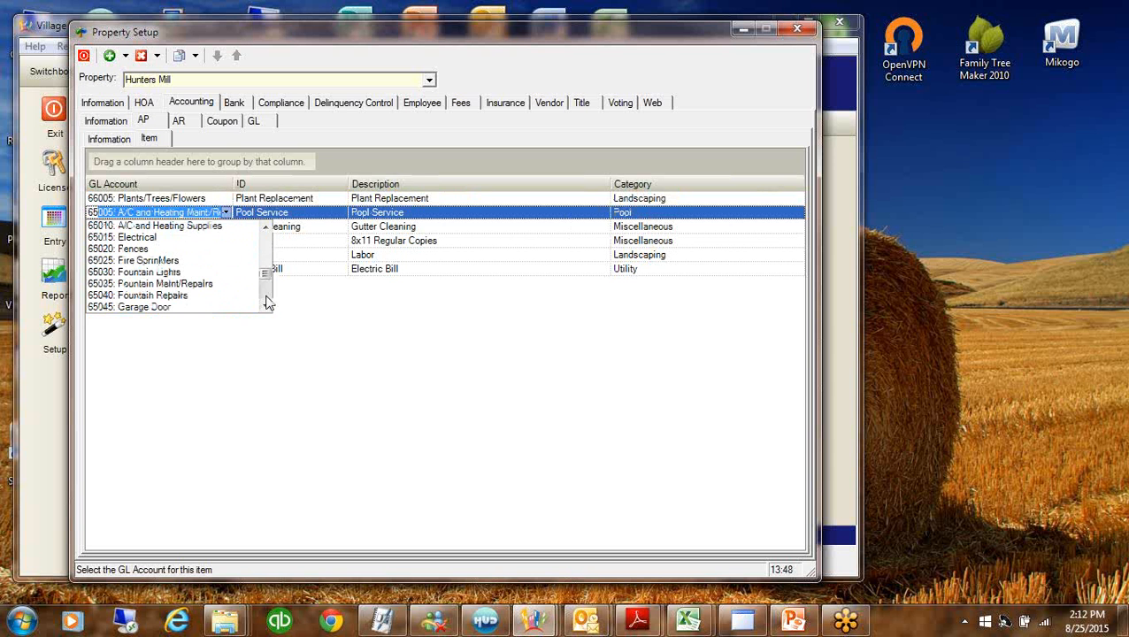
{"action": "left_click", "coordinate": [268, 302]}
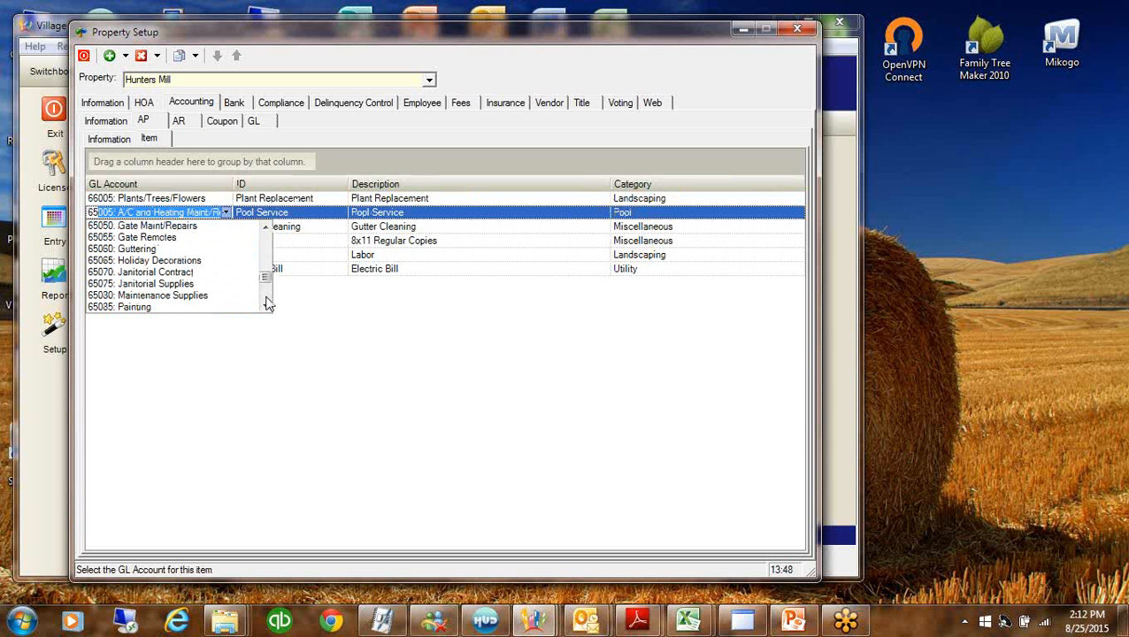
{"action": "left_click", "coordinate": [267, 301]}
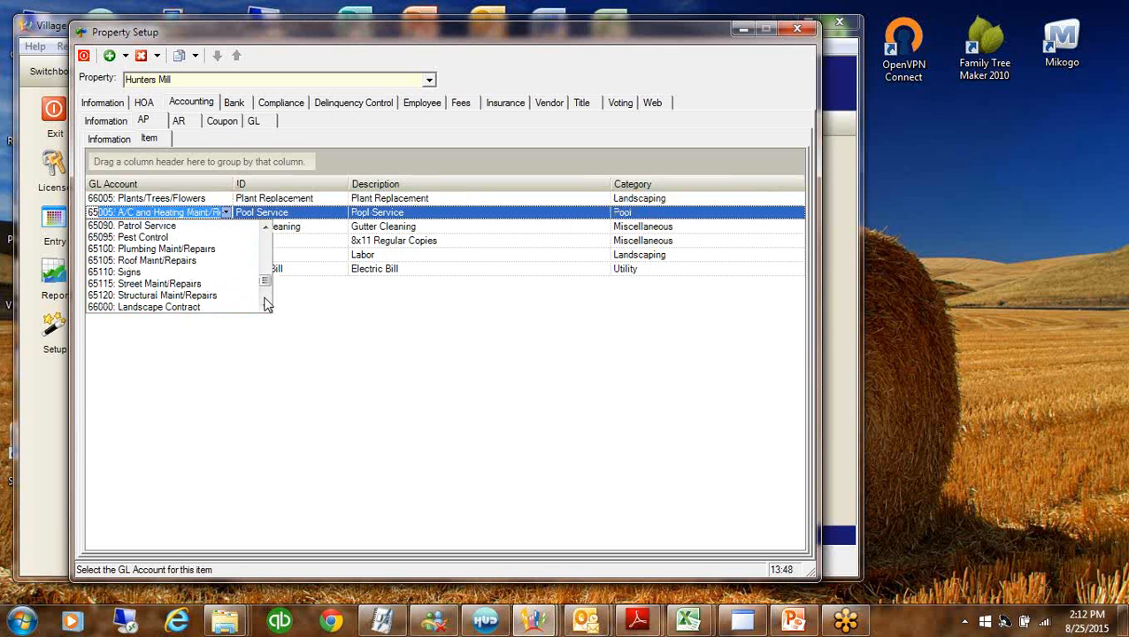
{"action": "left_click", "coordinate": [267, 301]}
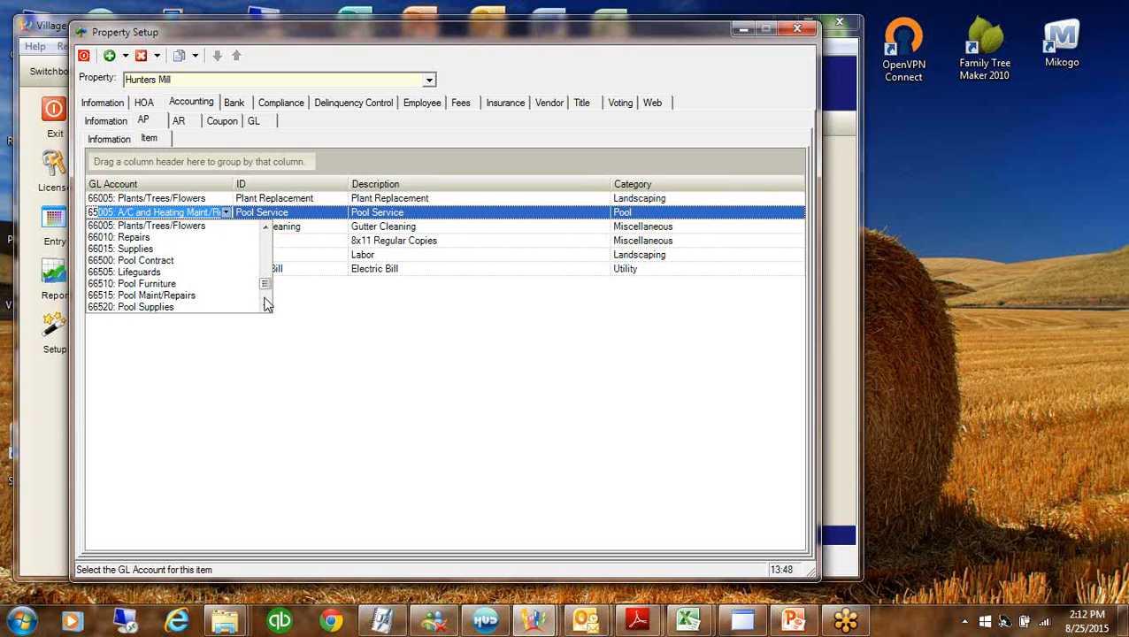
{"action": "left_click", "coordinate": [177, 295]}
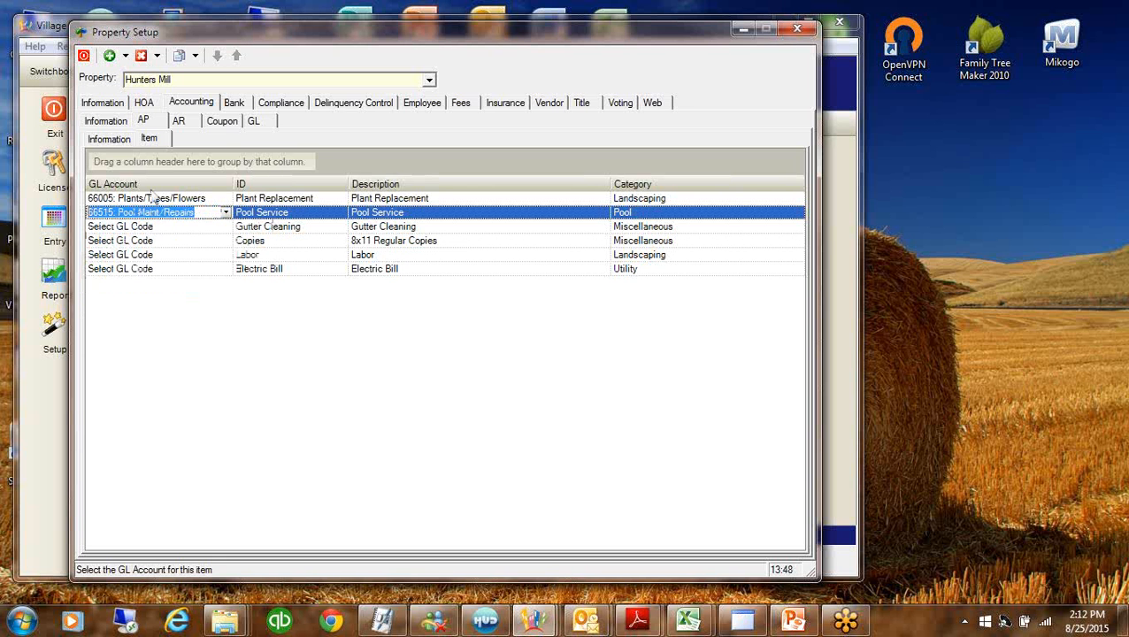
Assign GL account 65060: Guttering to the Gutter Cleaning item
{"action": "left_click", "coordinate": [210, 230]}
{"action": "left_click", "coordinate": [227, 227]}
{"action": "type", "text": "62"}
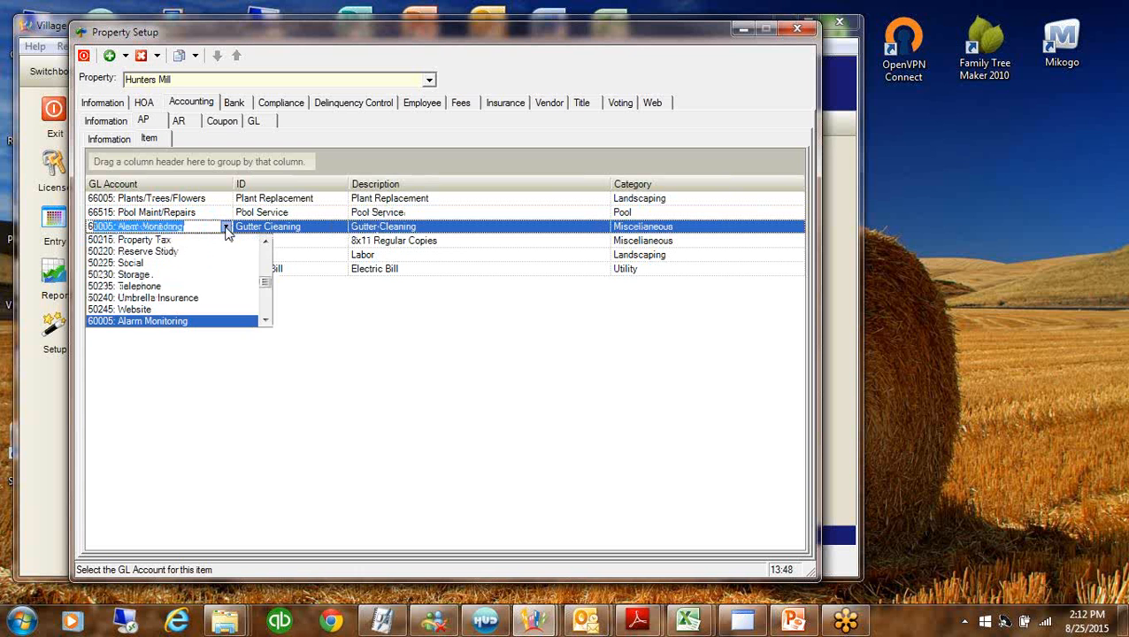
{"action": "left_click", "coordinate": [267, 312]}
{"action": "left_click", "coordinate": [267, 312]}
{"action": "left_click", "coordinate": [267, 312]}
{"action": "left_click", "coordinate": [267, 312]}
{"action": "scroll", "coordinate": [268, 318], "scroll_direction": "down", "scroll_amount": 6}
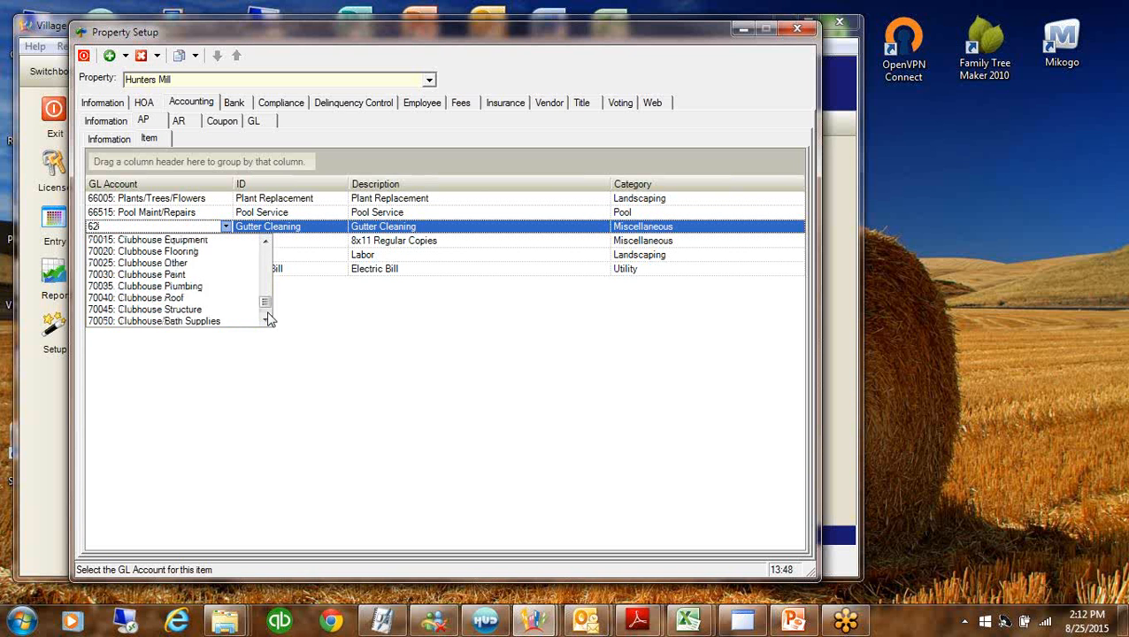
{"action": "left_click", "coordinate": [264, 254]}
{"action": "left_click", "coordinate": [265, 258]}
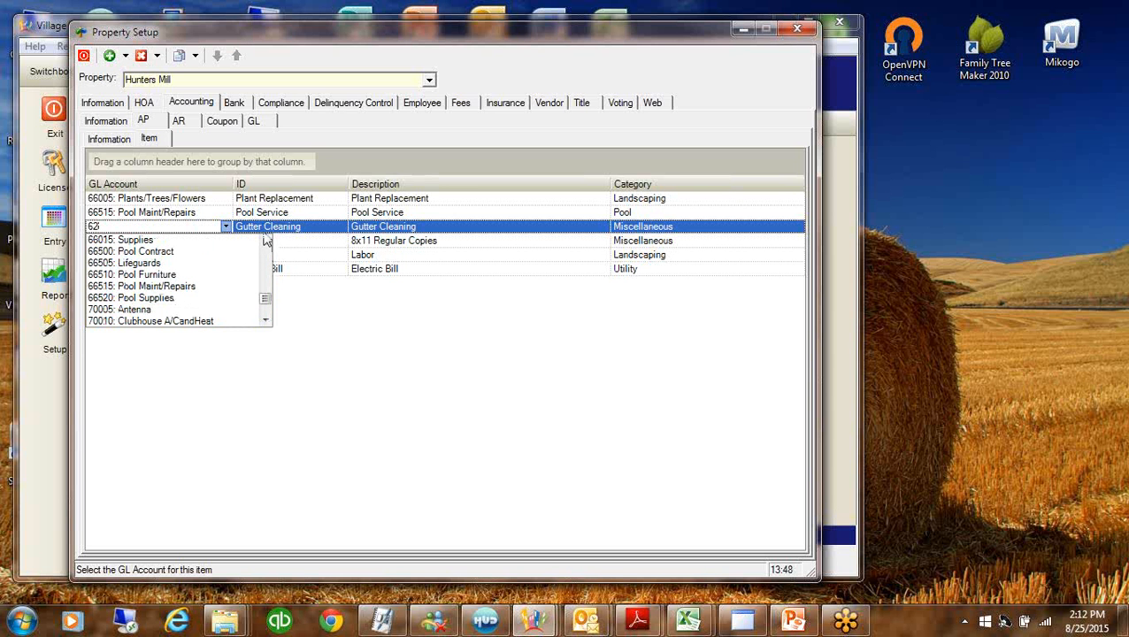
{"action": "left_click", "coordinate": [266, 243]}
{"action": "left_click", "coordinate": [266, 244]}
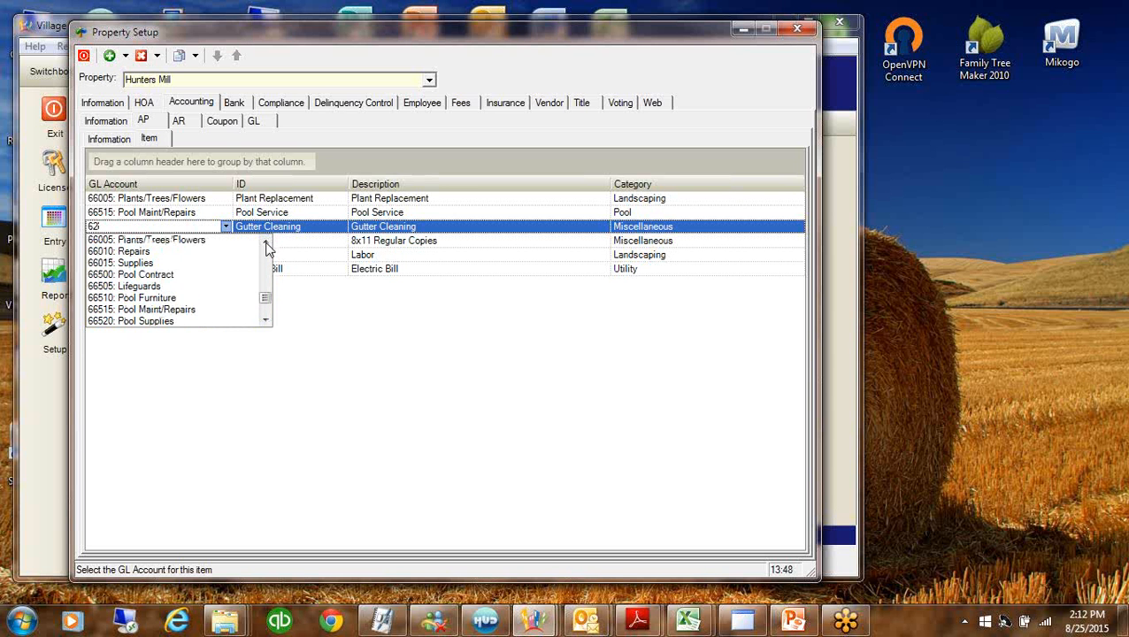
{"action": "left_click", "coordinate": [265, 244]}
{"action": "left_click", "coordinate": [265, 244]}
{"action": "left_click", "coordinate": [265, 244]}
{"action": "left_click", "coordinate": [265, 244]}
{"action": "left_click", "coordinate": [266, 245]}
{"action": "left_click", "coordinate": [266, 244]}
{"action": "left_click", "coordinate": [266, 244]}
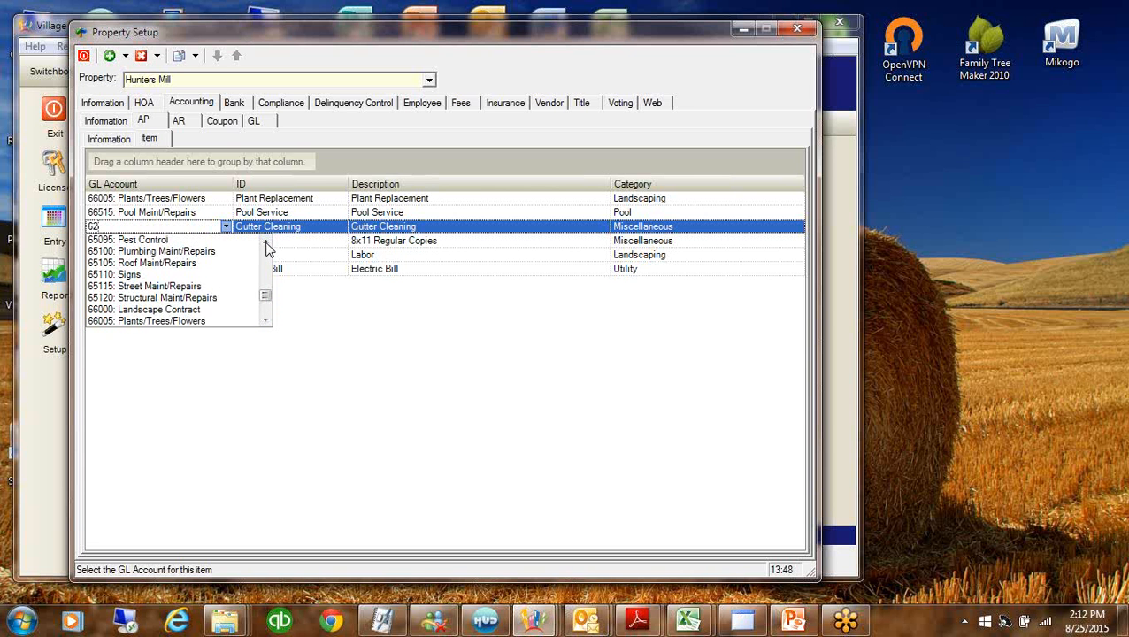
{"action": "left_click", "coordinate": [265, 244]}
{"action": "left_click", "coordinate": [266, 244]}
{"action": "left_click", "coordinate": [265, 244]}
{"action": "left_click", "coordinate": [265, 244]}
{"action": "left_click", "coordinate": [265, 244]}
{"action": "left_click", "coordinate": [266, 244]}
{"action": "left_click", "coordinate": [266, 245]}
{"action": "left_click", "coordinate": [265, 245]}
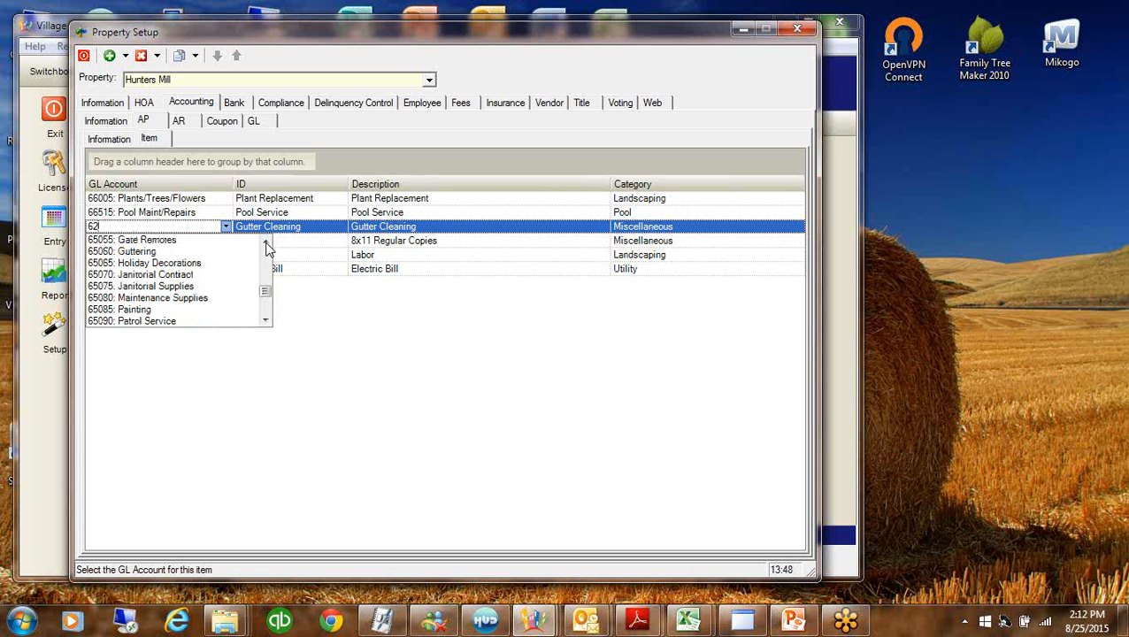
{"action": "left_click", "coordinate": [141, 252]}
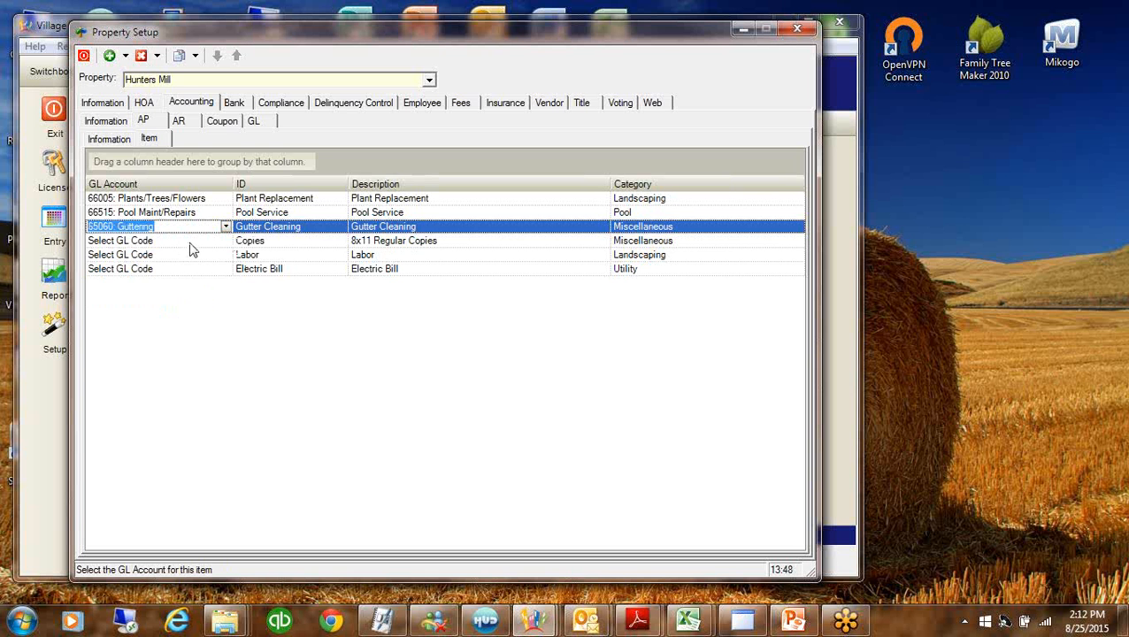
Assign GL account 50110: Copies to the Copies item
{"action": "left_click", "coordinate": [190, 241]}
{"action": "left_click", "coordinate": [226, 242]}
{"action": "type", "text": "50100: Bank Charges"}
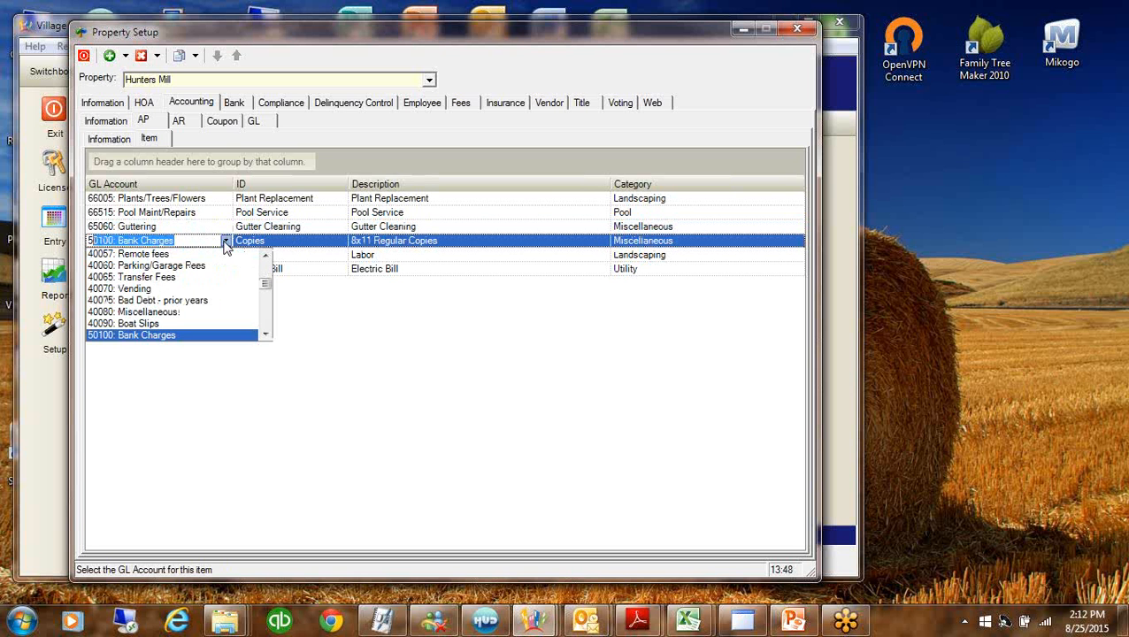
{"action": "left_click", "coordinate": [266, 324]}
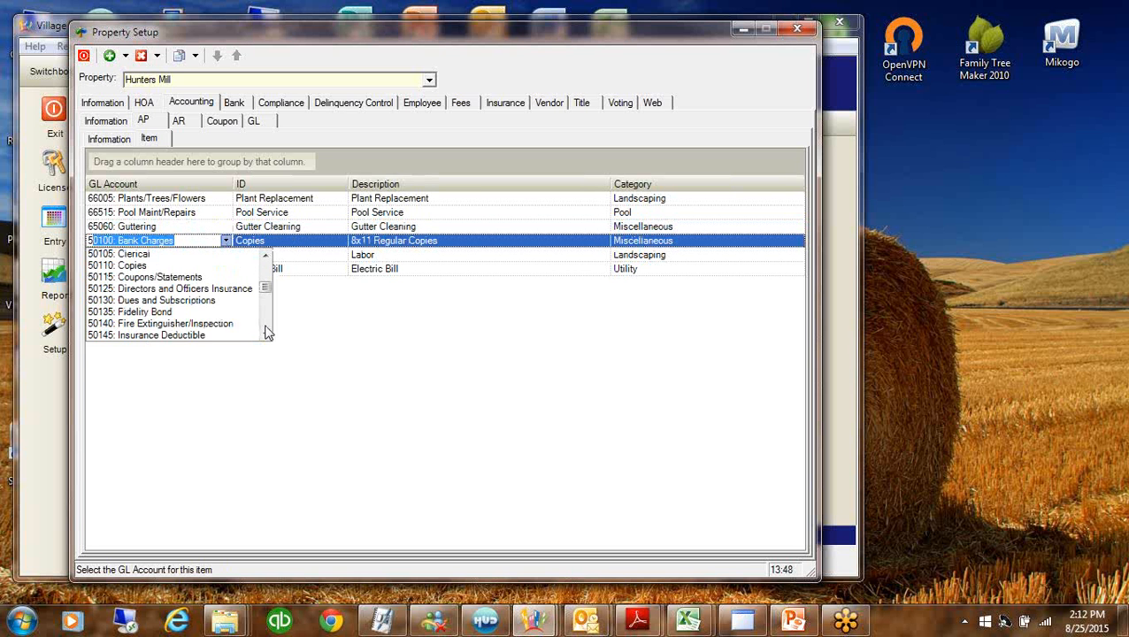
{"action": "left_click", "coordinate": [128, 265]}
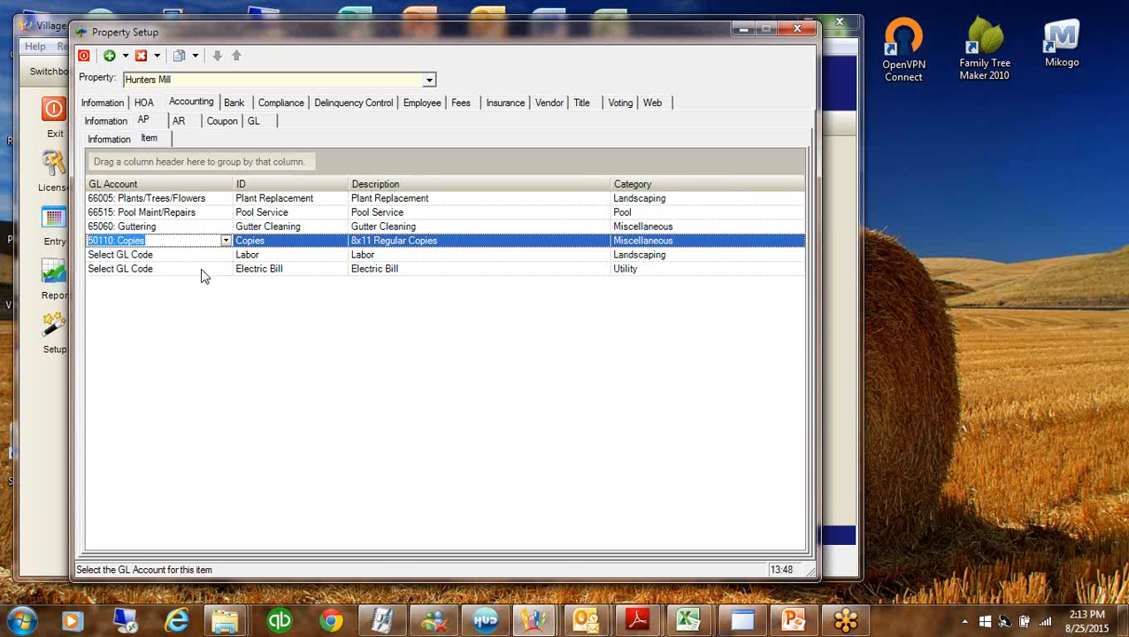
Assign GL account 60010: Electric to the Electric Bill item
{"action": "left_click", "coordinate": [215, 270]}
{"action": "left_click", "coordinate": [225, 269]}
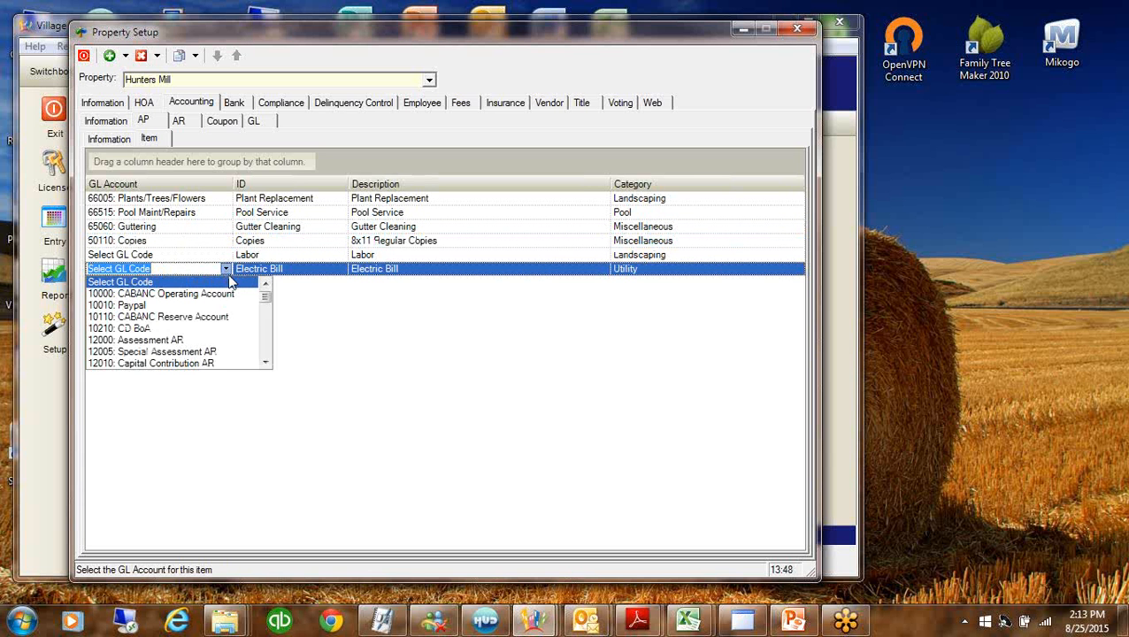
{"action": "type", "text": "62"}
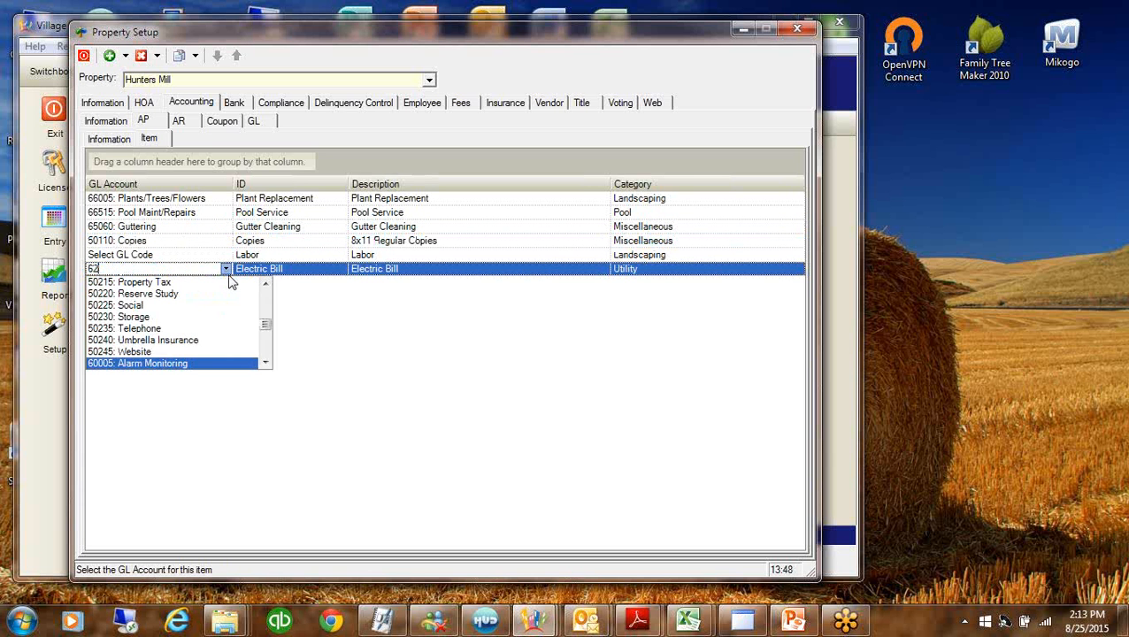
{"action": "scroll", "coordinate": [268, 360], "scroll_direction": "down", "scroll_amount": 5}
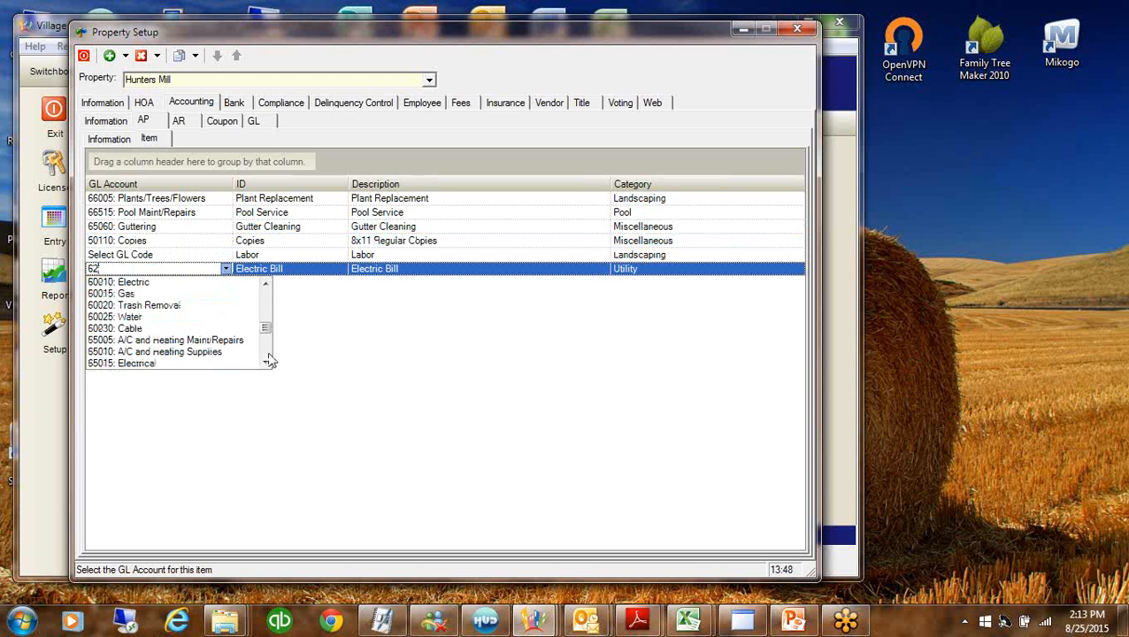
{"action": "scroll", "coordinate": [268, 298], "scroll_direction": "up", "scroll_amount": 3}
{"action": "left_click", "coordinate": [139, 282]}
{"action": "left_click", "coordinate": [373, 226]}
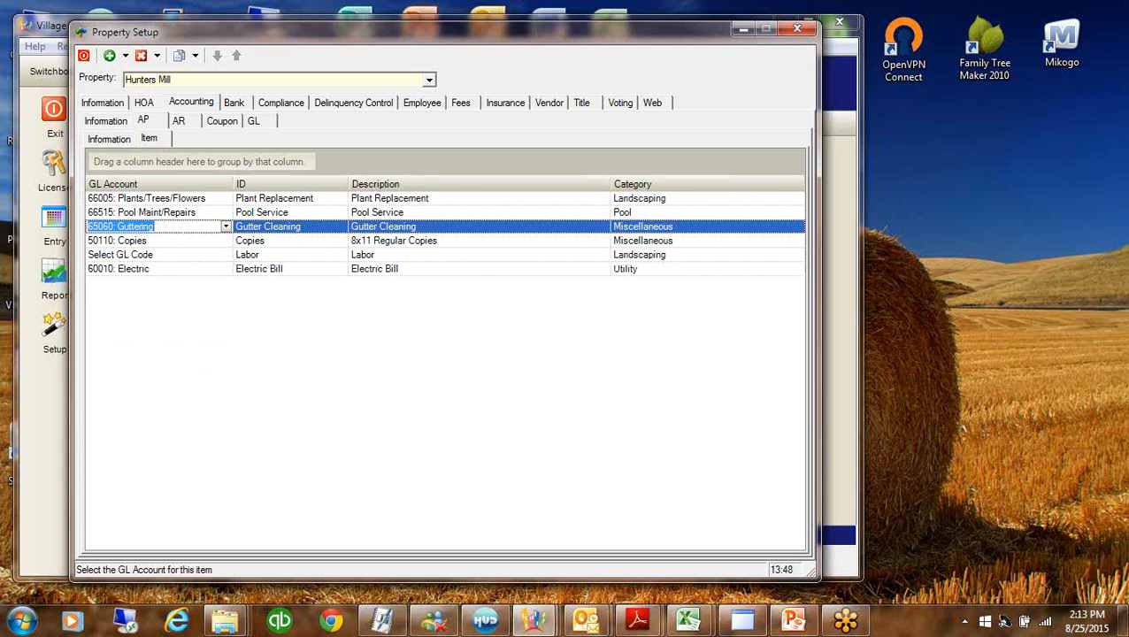
Open Hunters Mill's GL chart of accounts and examine the name and bank of the CABANC Operating Account
{"action": "key", "text": "alt+Tab"}
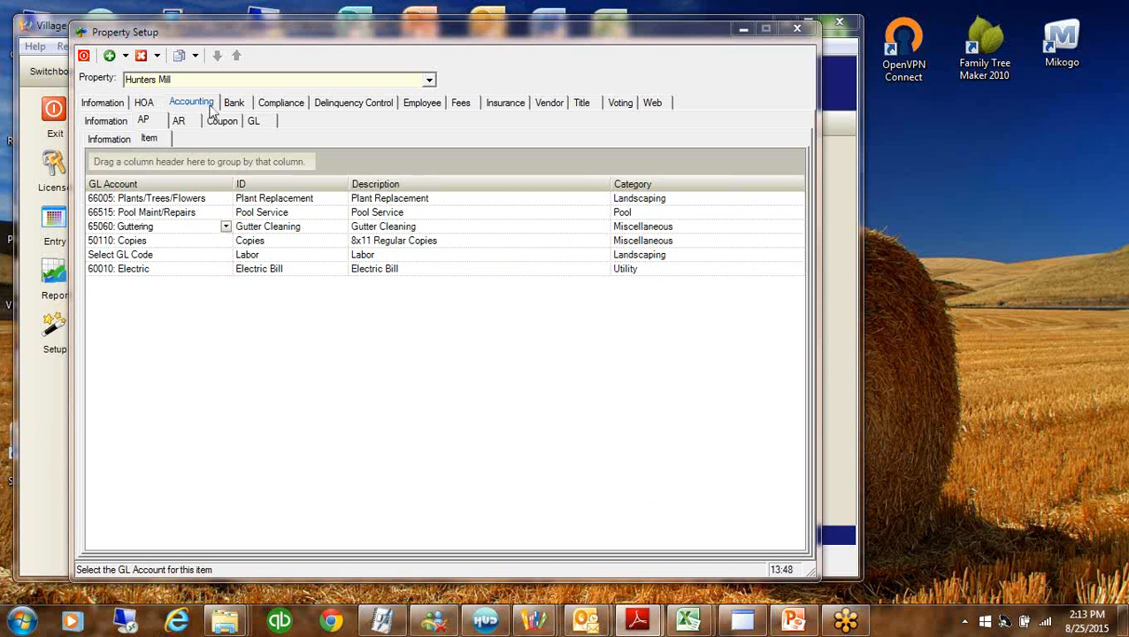
{"action": "left_click", "coordinate": [264, 121]}
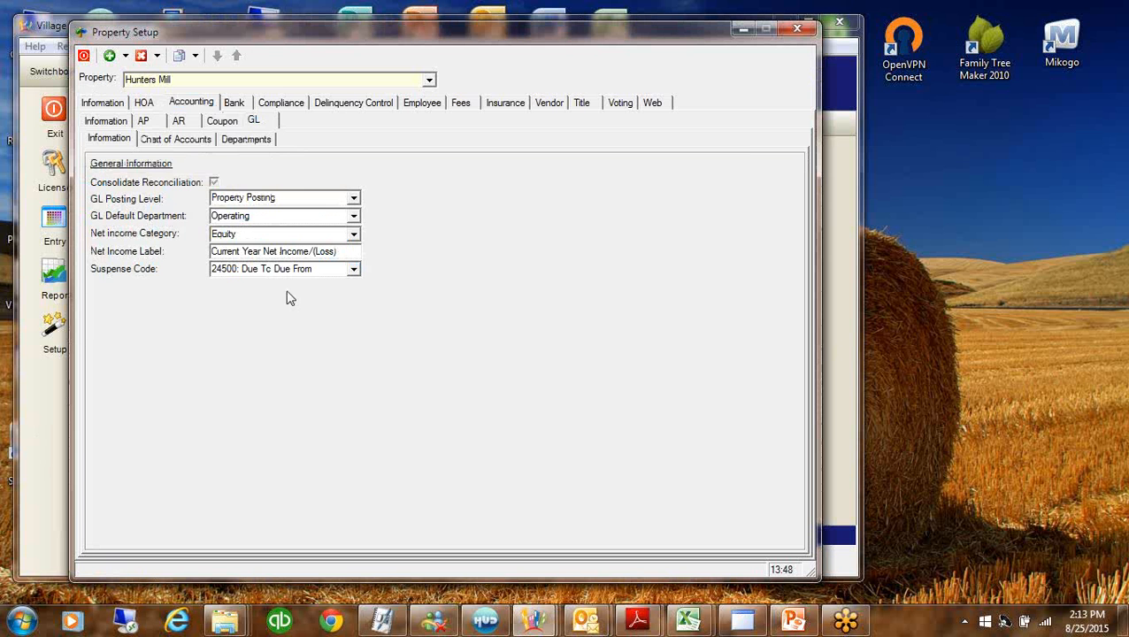
{"action": "left_click", "coordinate": [175, 139]}
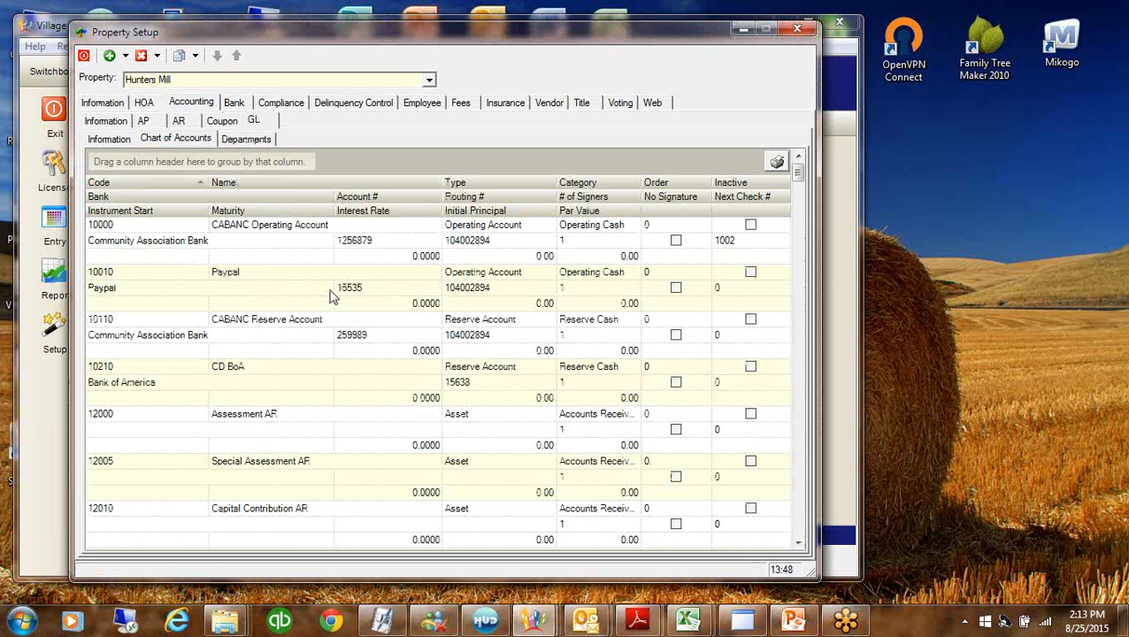
{"action": "left_click", "coordinate": [252, 225]}
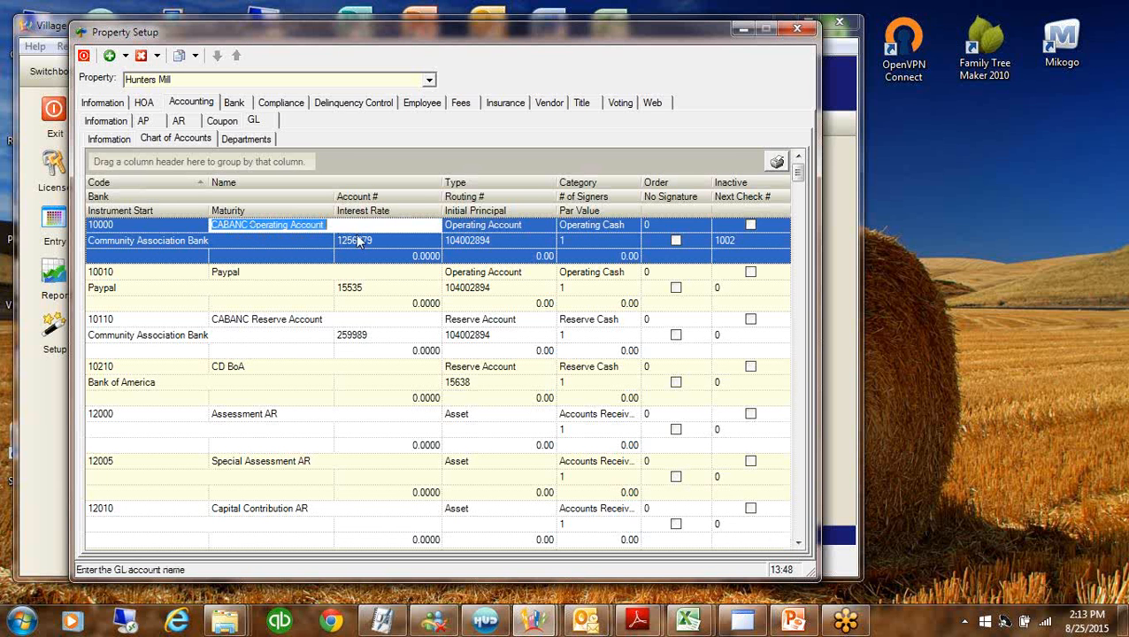
{"action": "left_click", "coordinate": [279, 242]}
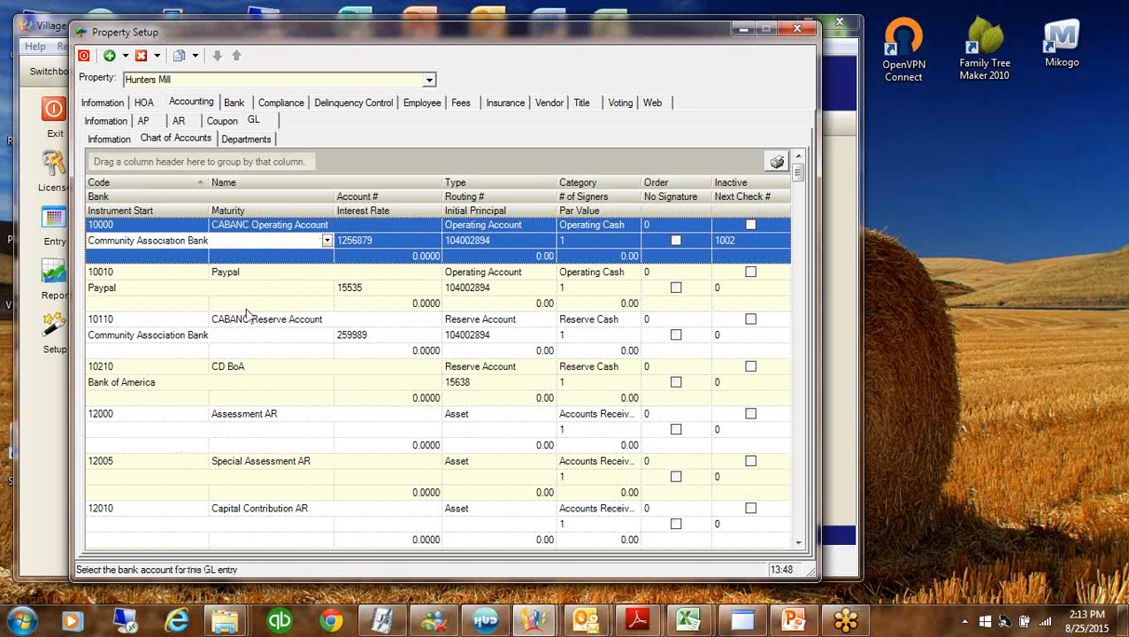
Try Bank of America and a blank entry as the bank of GL account 10010, and restore Paypal
{"action": "left_click", "coordinate": [292, 288]}
{"action": "left_click", "coordinate": [326, 287]}
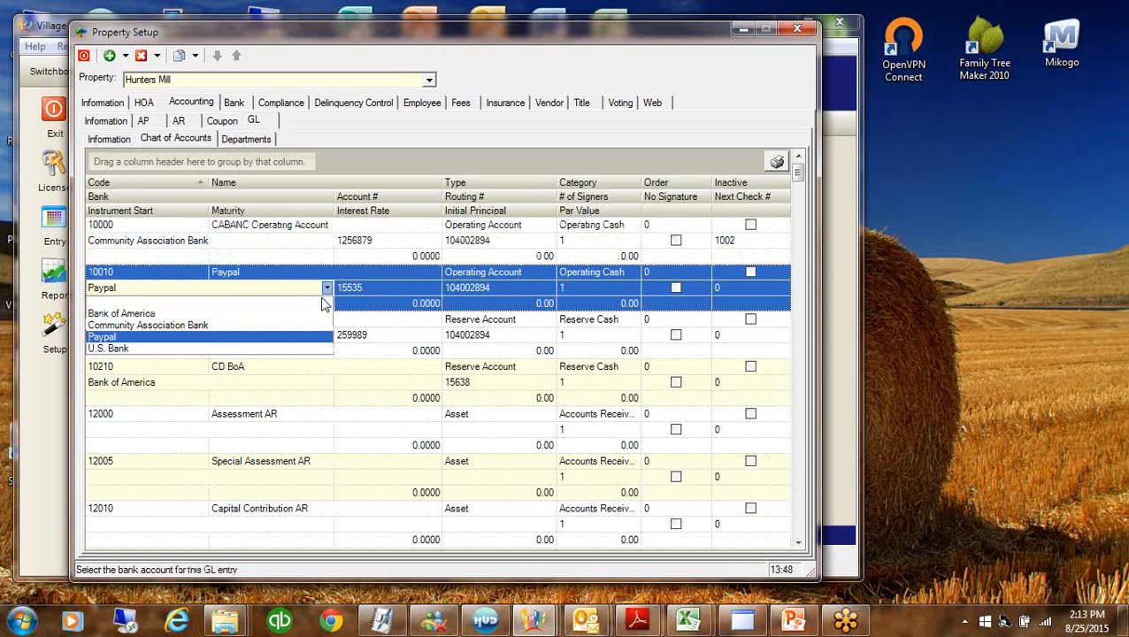
{"action": "left_click", "coordinate": [217, 314]}
{"action": "left_click", "coordinate": [327, 288]}
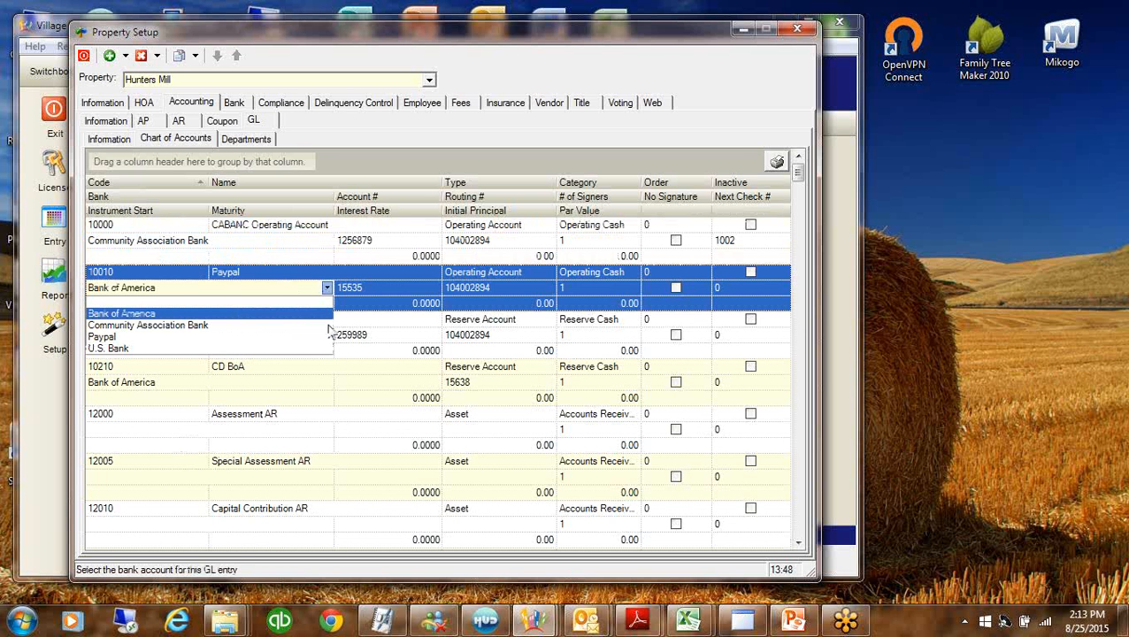
{"action": "left_click", "coordinate": [270, 304]}
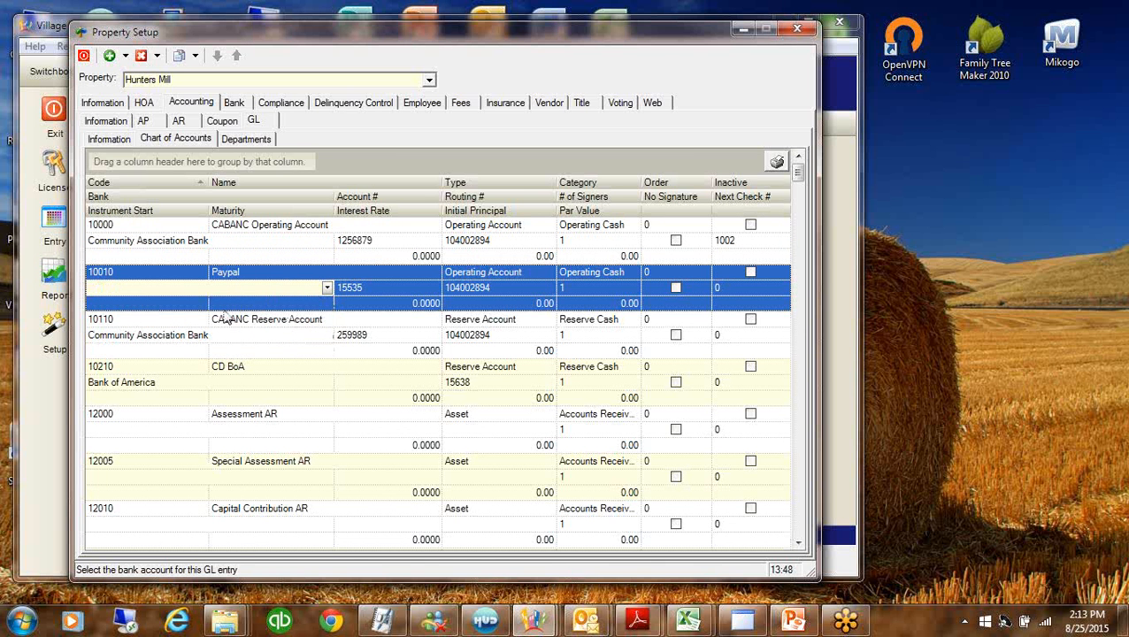
{"action": "left_click", "coordinate": [151, 301]}
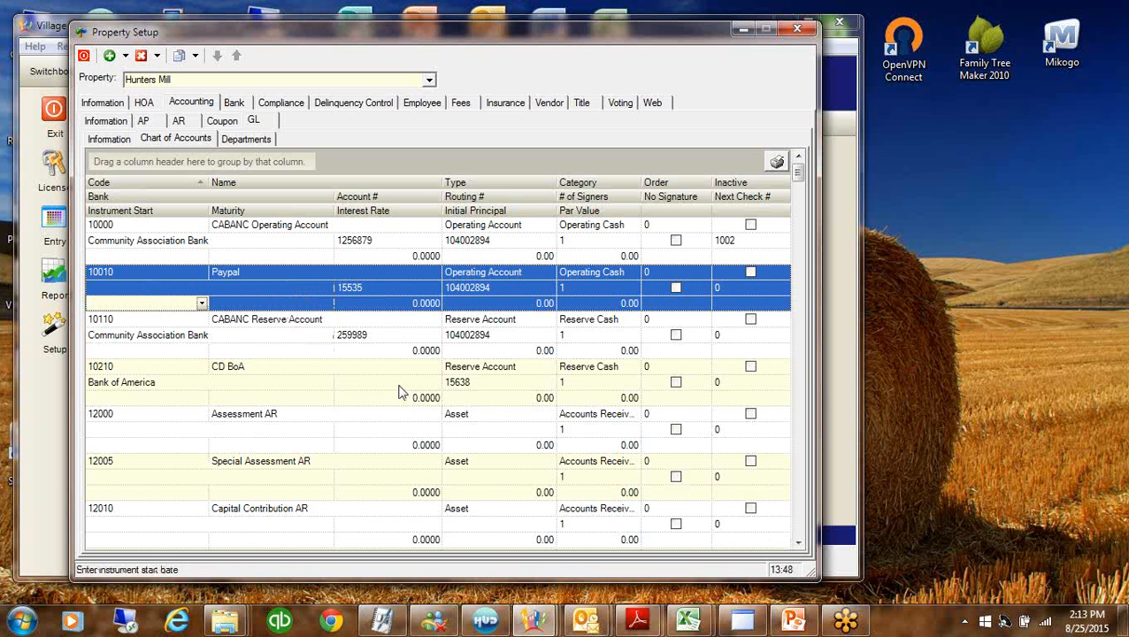
{"action": "left_click", "coordinate": [322, 291]}
{"action": "left_click", "coordinate": [327, 287]}
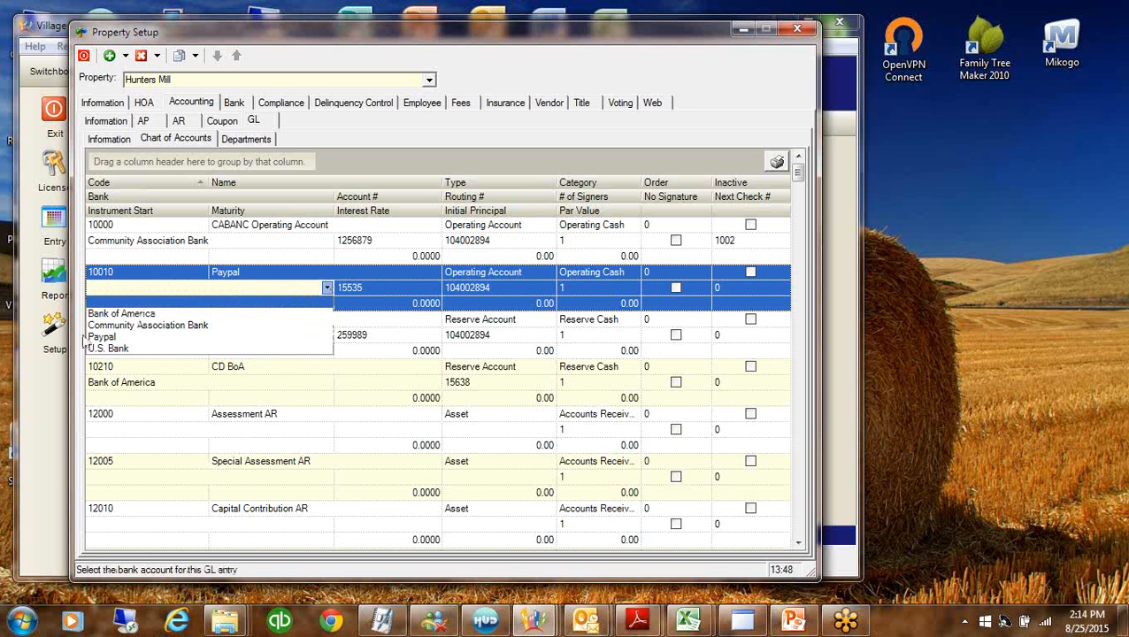
{"action": "left_click", "coordinate": [108, 337]}
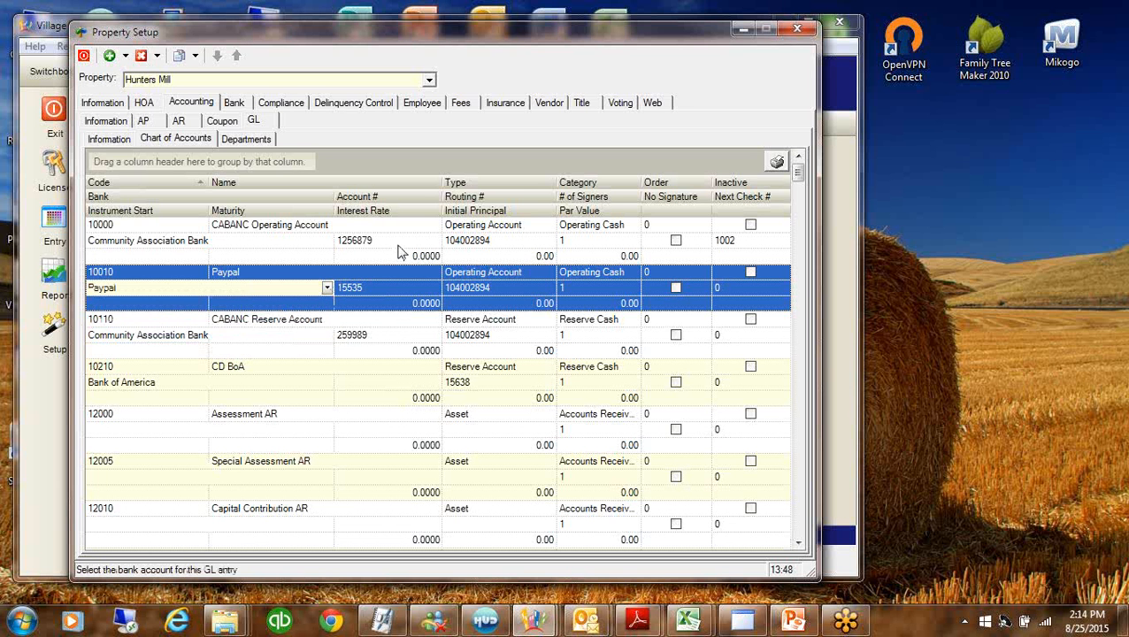
{"action": "left_click", "coordinate": [398, 247]}
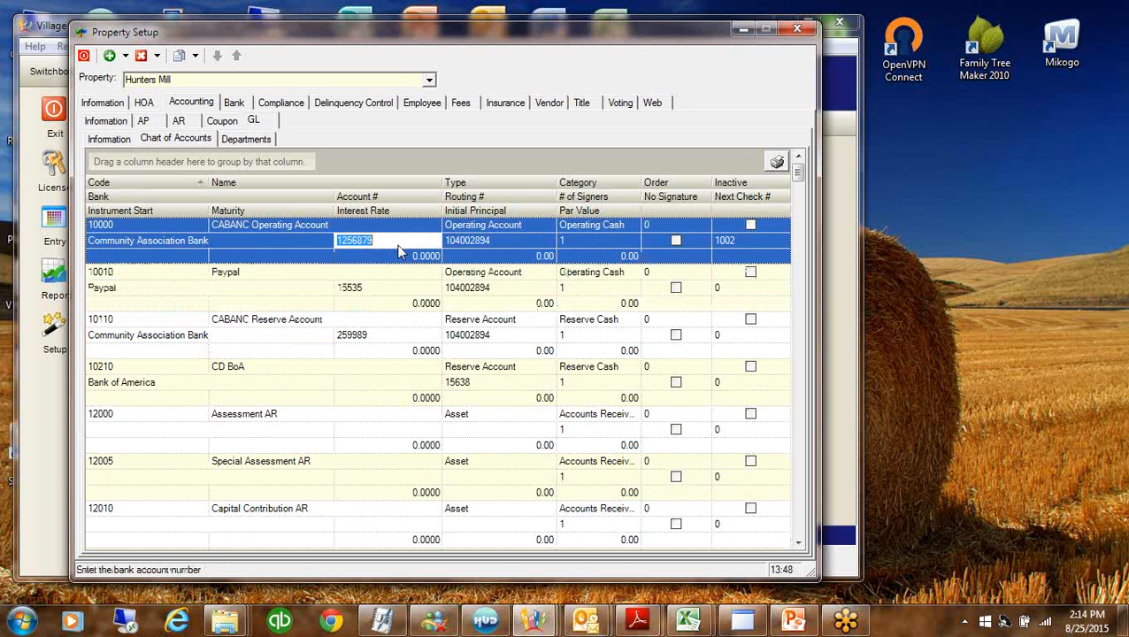
{"action": "left_click", "coordinate": [506, 240]}
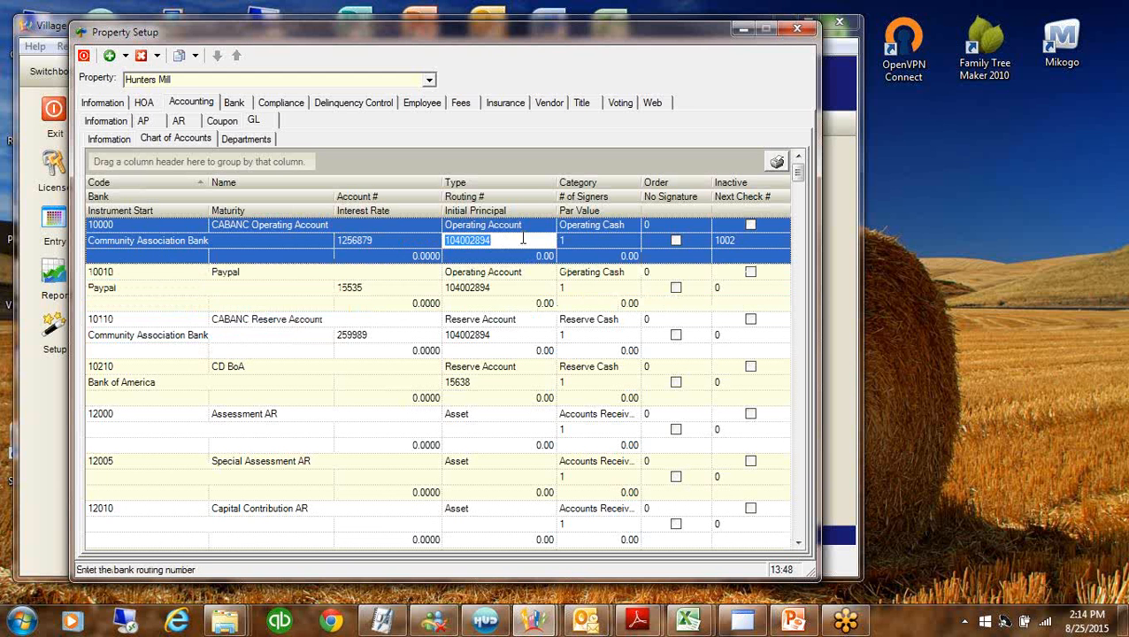
{"action": "left_click", "coordinate": [750, 241]}
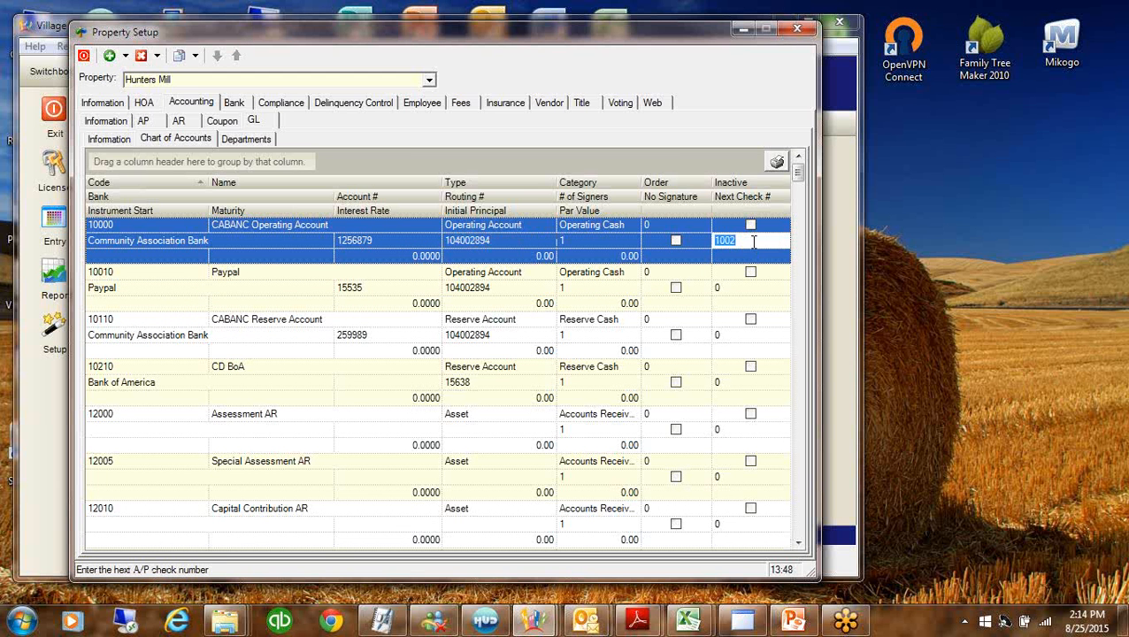
{"action": "left_click", "coordinate": [748, 288]}
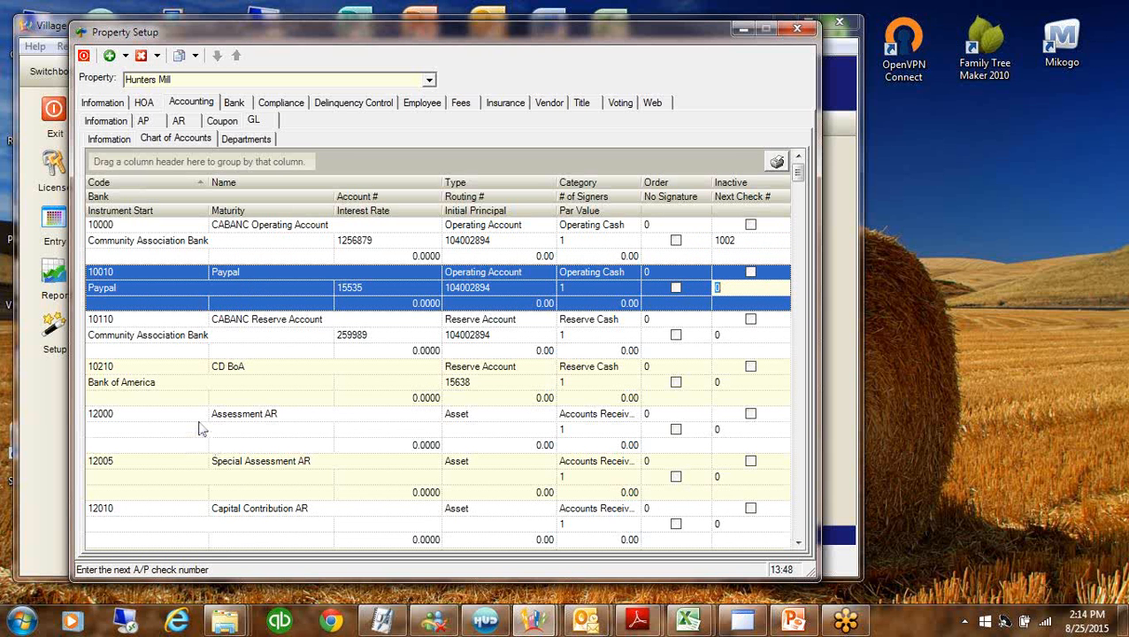
Set the next check number of the CABANC Reserve Account to 6001
{"action": "left_click", "coordinate": [746, 337]}
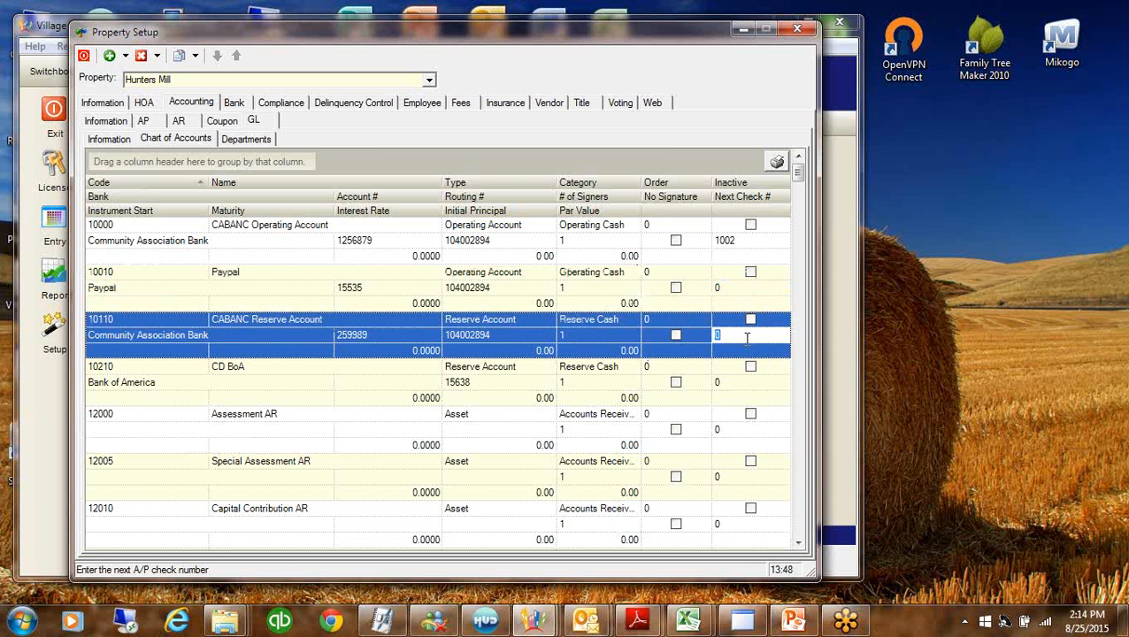
{"action": "type", "text": "6001"}
{"action": "left_click", "coordinate": [355, 351]}
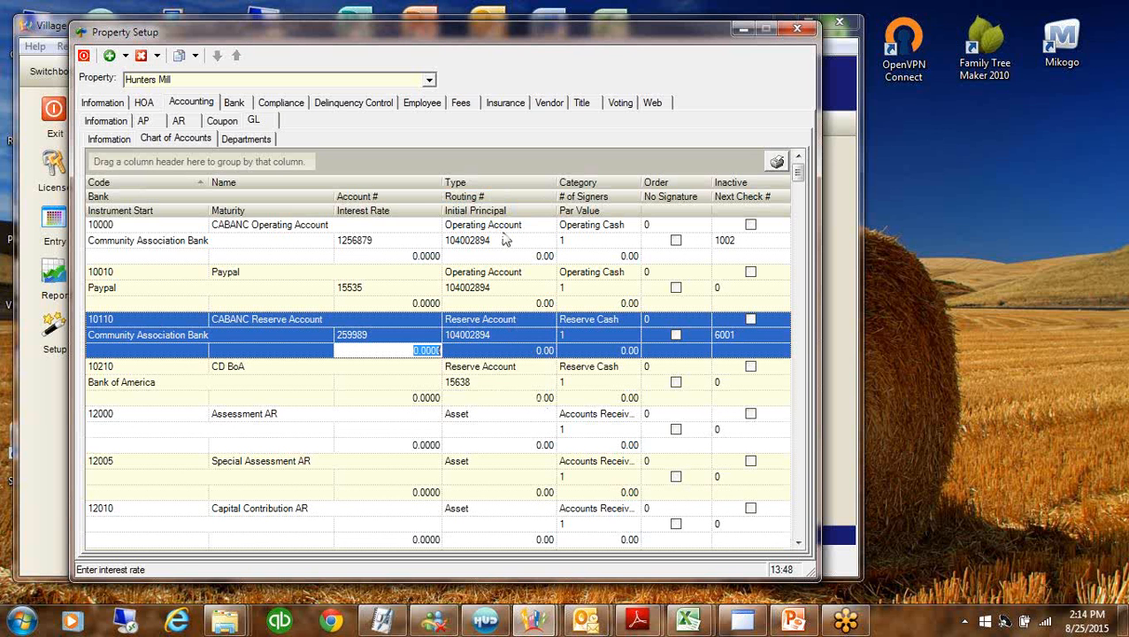
Open Hunters Mill's vendor list and browse the vendors available to add without adding any
{"action": "left_click", "coordinate": [548, 104]}
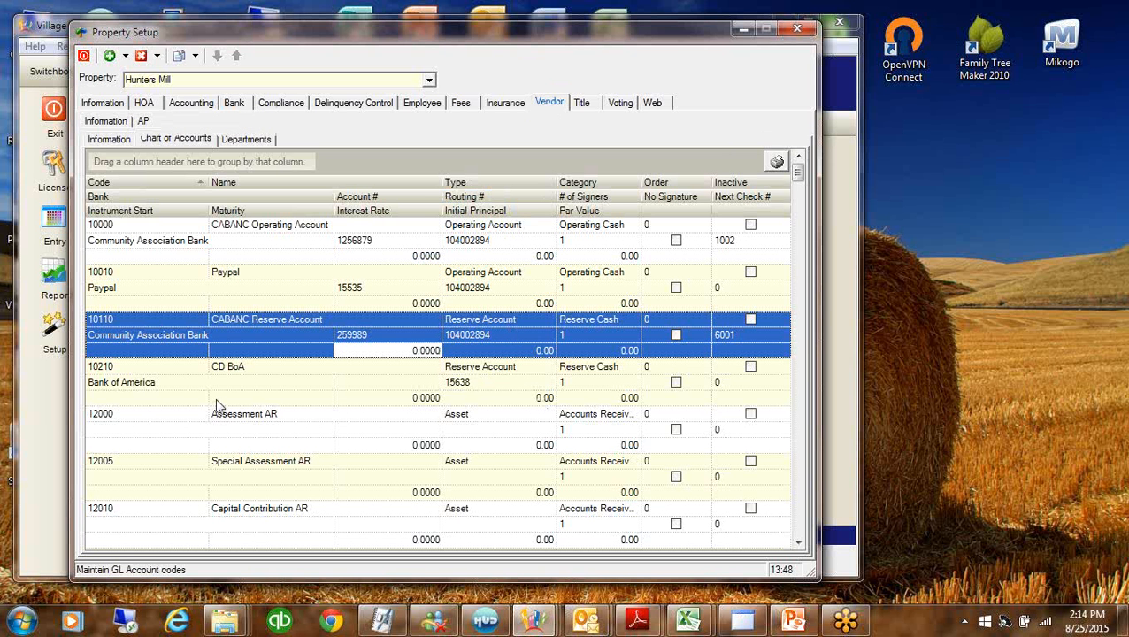
{"action": "left_click", "coordinate": [548, 107]}
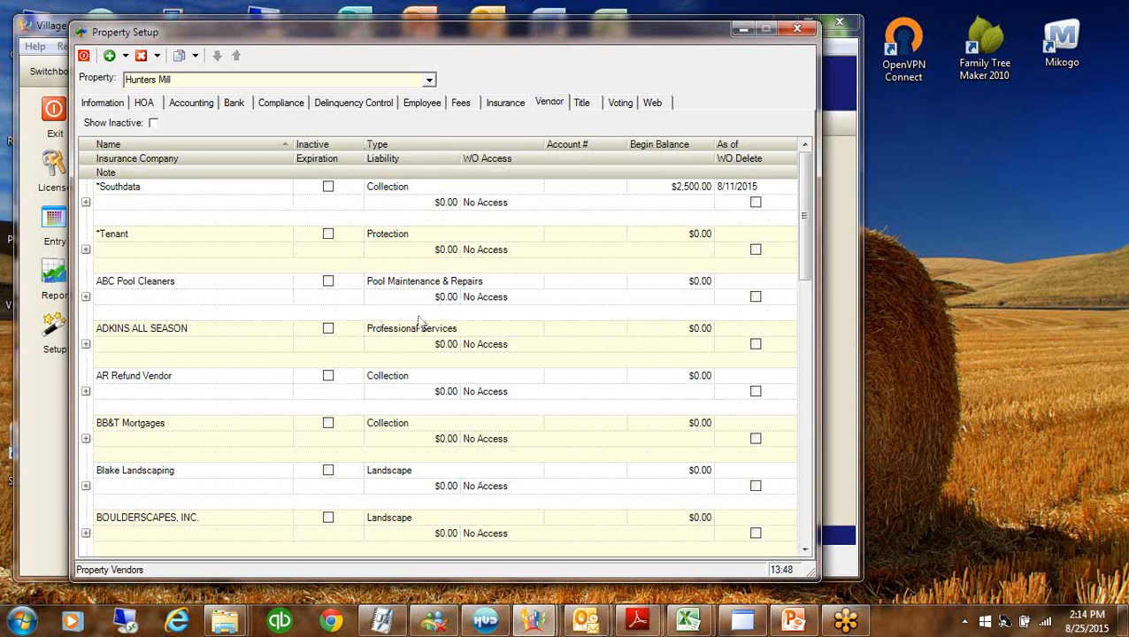
{"action": "left_click", "coordinate": [573, 226]}
{"action": "right_click", "coordinate": [573, 225]}
{"action": "left_click", "coordinate": [618, 233]}
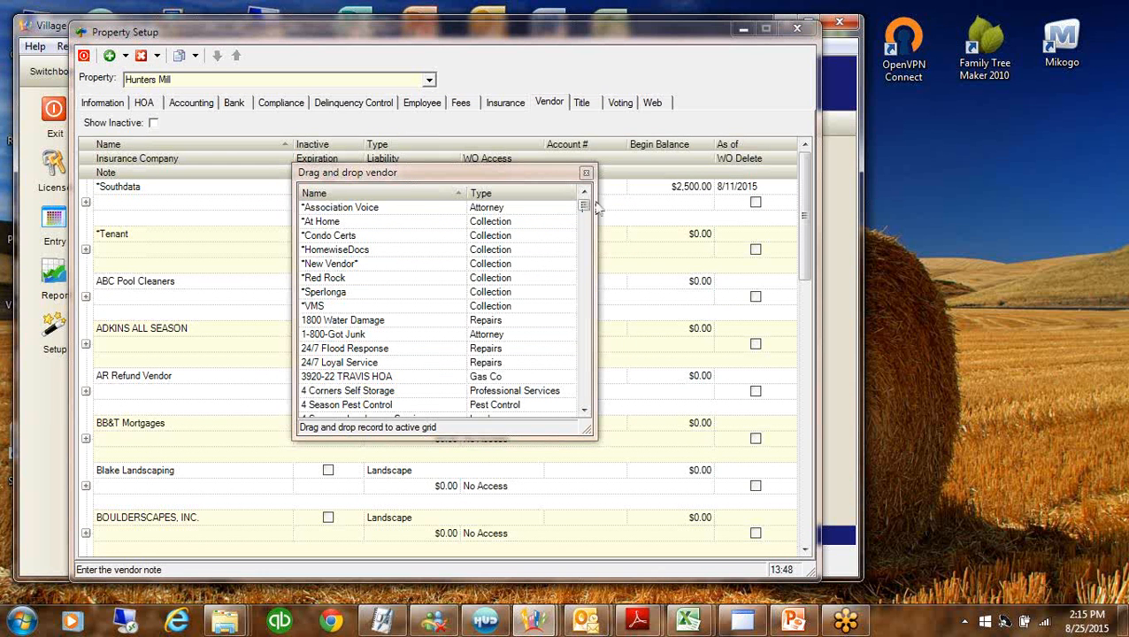
{"action": "left_click_drag", "start_coordinate": [584, 205], "coordinate": [584, 319]}
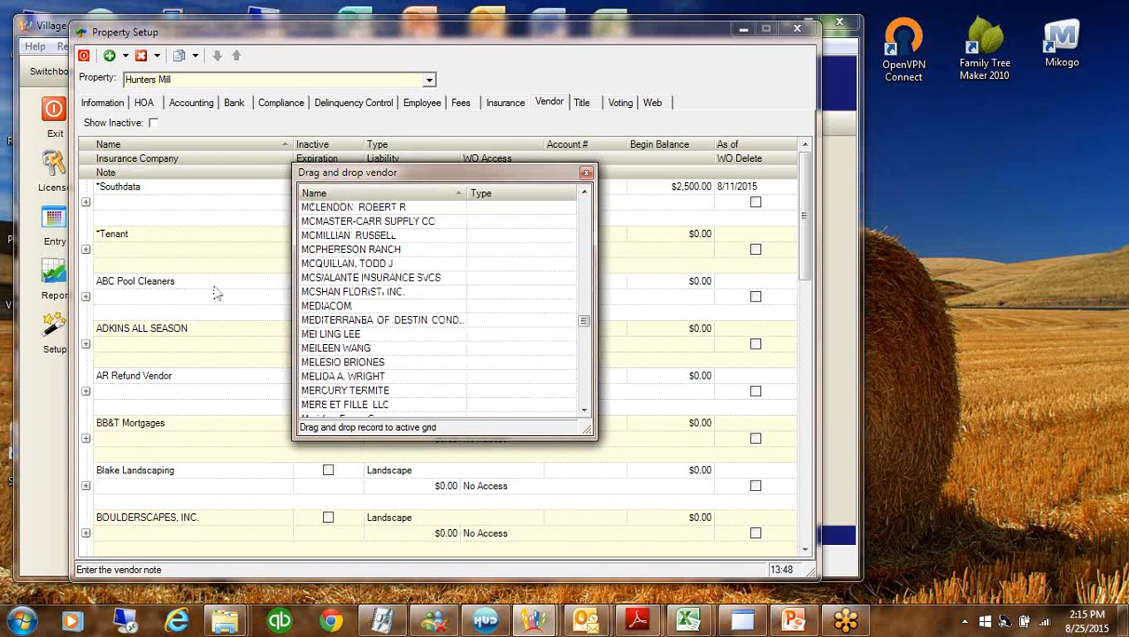
{"action": "left_click", "coordinate": [587, 172]}
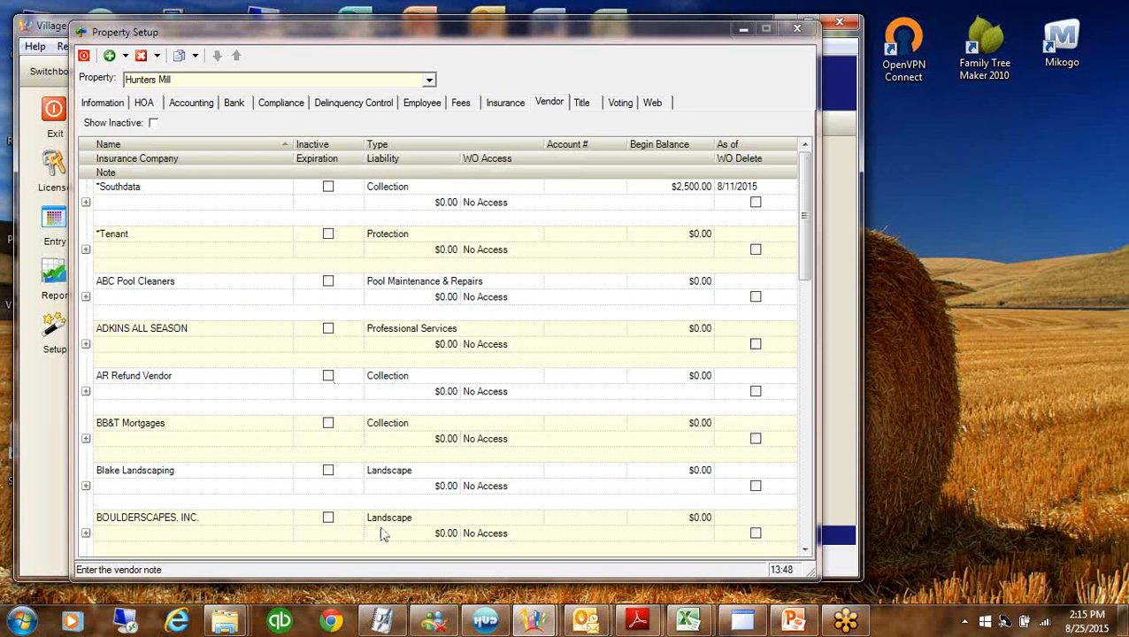
Set Blake Landscaping's beginning balance to $23,500.00 as of 8/1/2015
{"action": "left_click", "coordinate": [176, 474]}
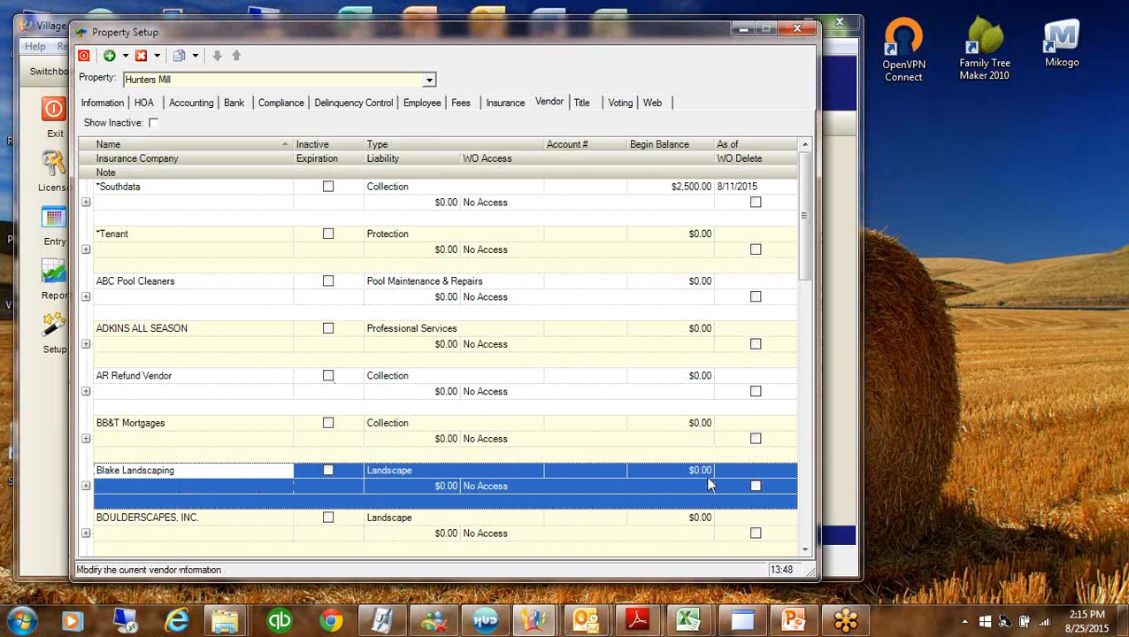
{"action": "left_click", "coordinate": [674, 474]}
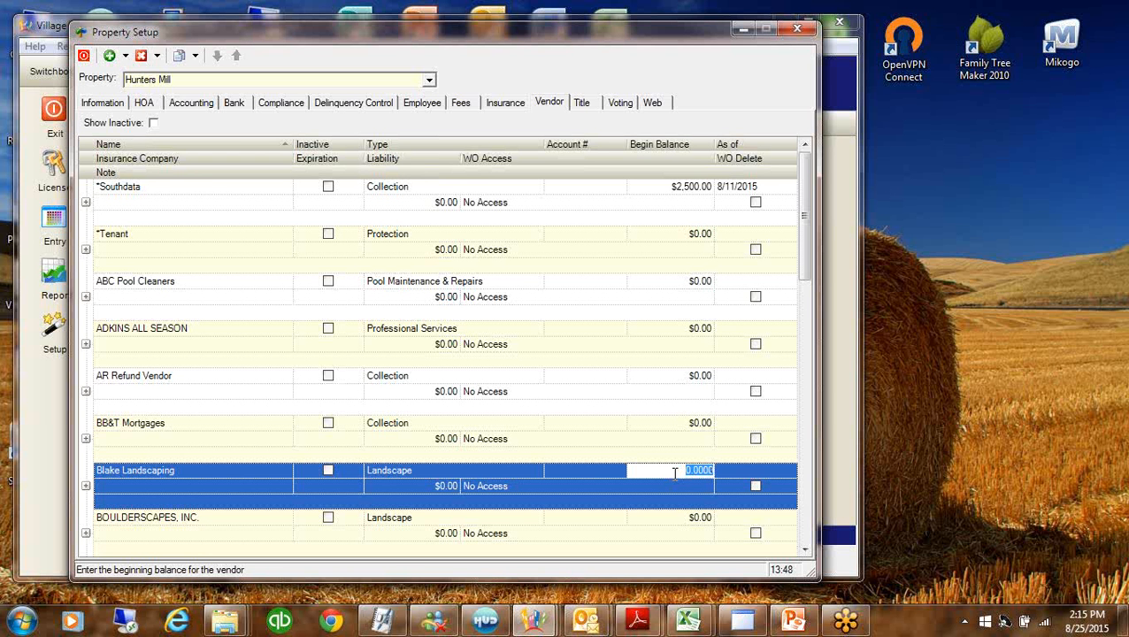
{"action": "type", "text": "23500"}
{"action": "left_click", "coordinate": [743, 470]}
{"action": "left_click", "coordinate": [790, 470]}
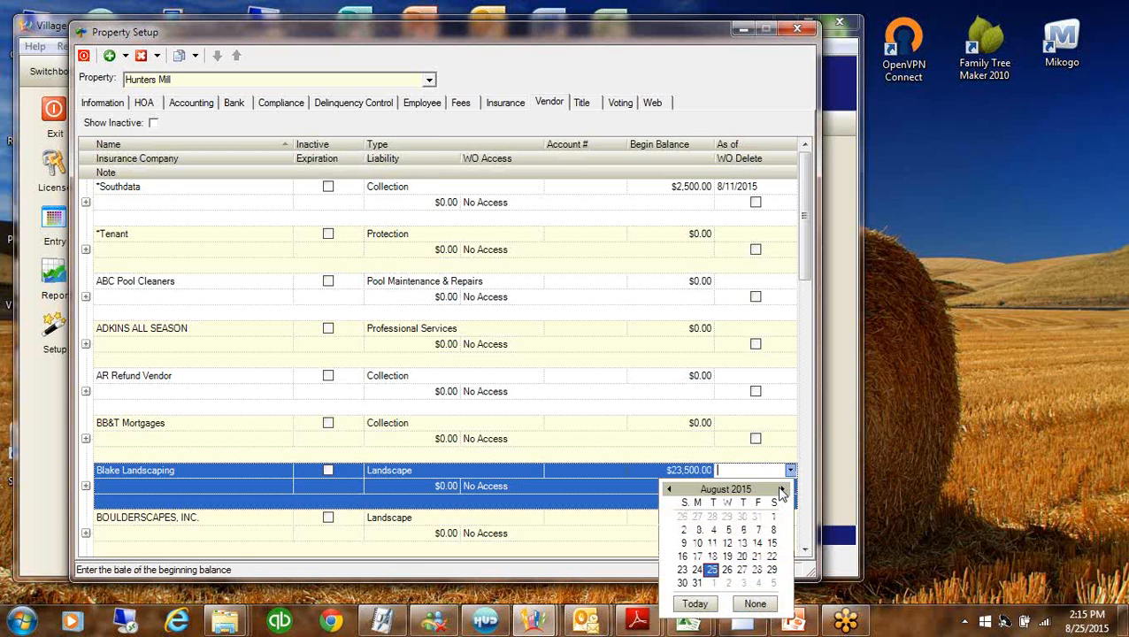
{"action": "left_click", "coordinate": [694, 603]}
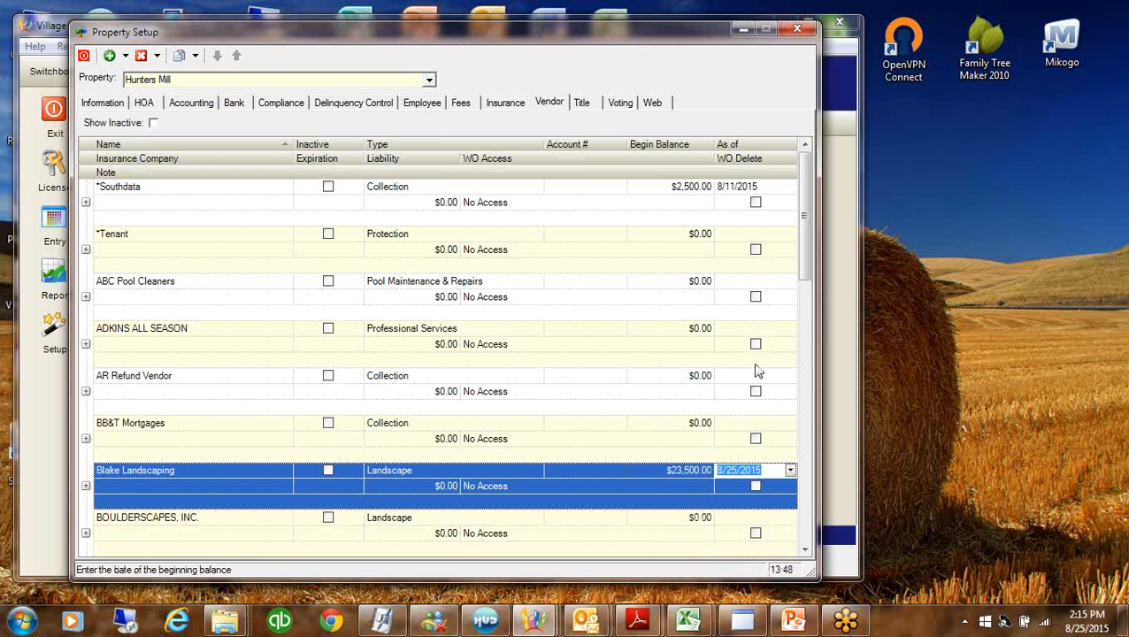
{"action": "left_click", "coordinate": [790, 470]}
{"action": "left_click", "coordinate": [771, 516]}
{"action": "left_click", "coordinate": [178, 486]}
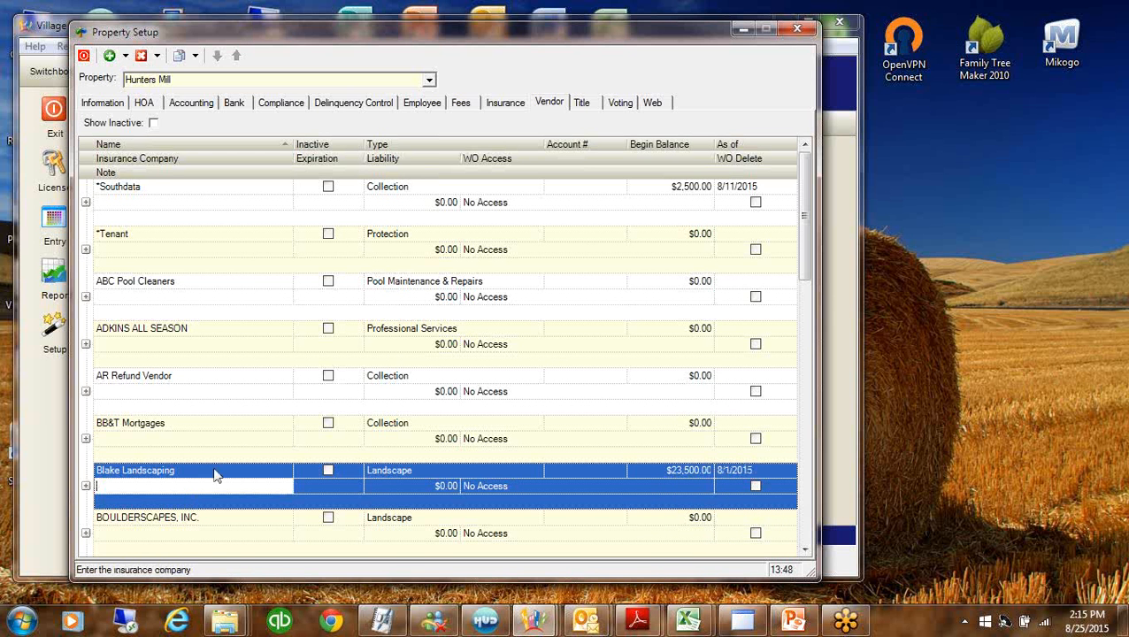
{"action": "left_click", "coordinate": [649, 469]}
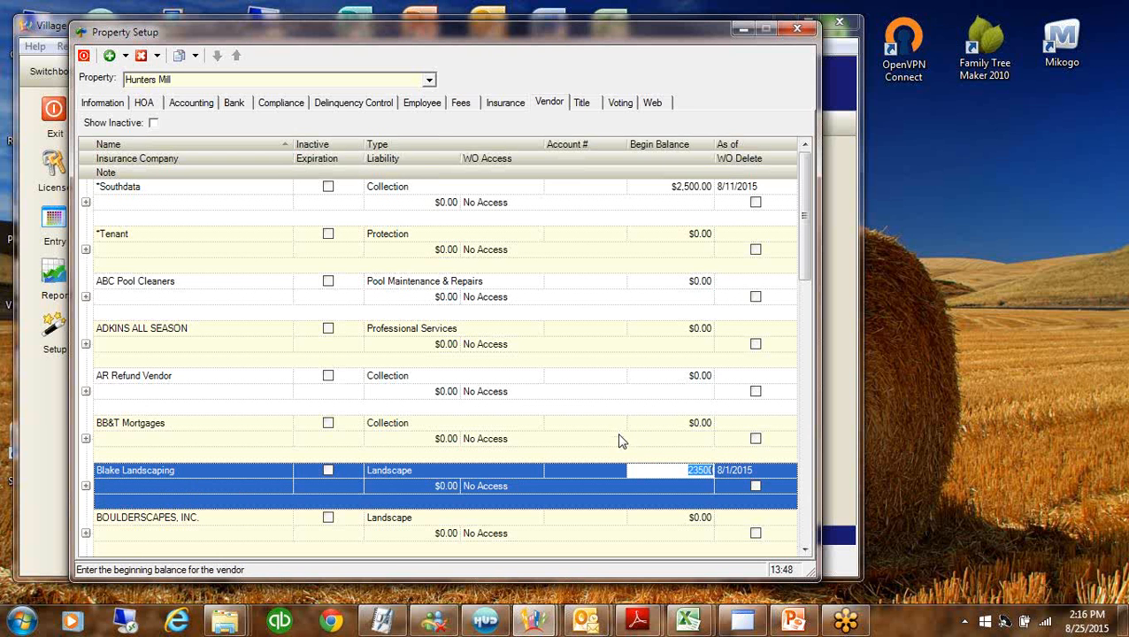
{"action": "left_click", "coordinate": [511, 440]}
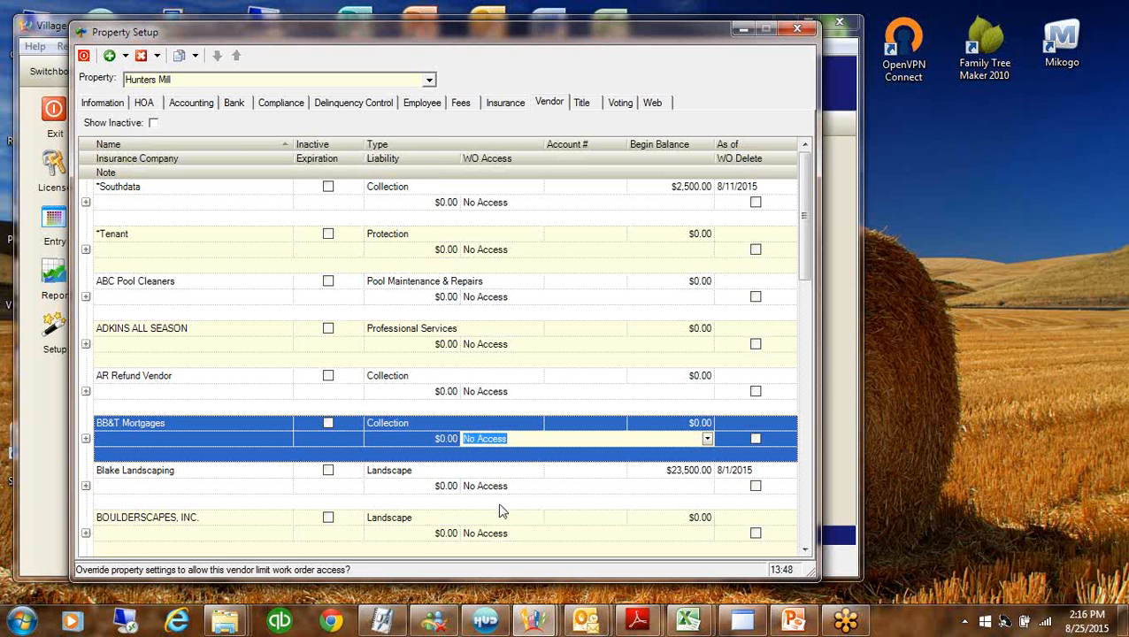
Switch to the LittleImportVendor2 workbook in Excel and examine its vendor name, address, state and ZIP code columns
{"action": "left_click", "coordinate": [741, 31]}
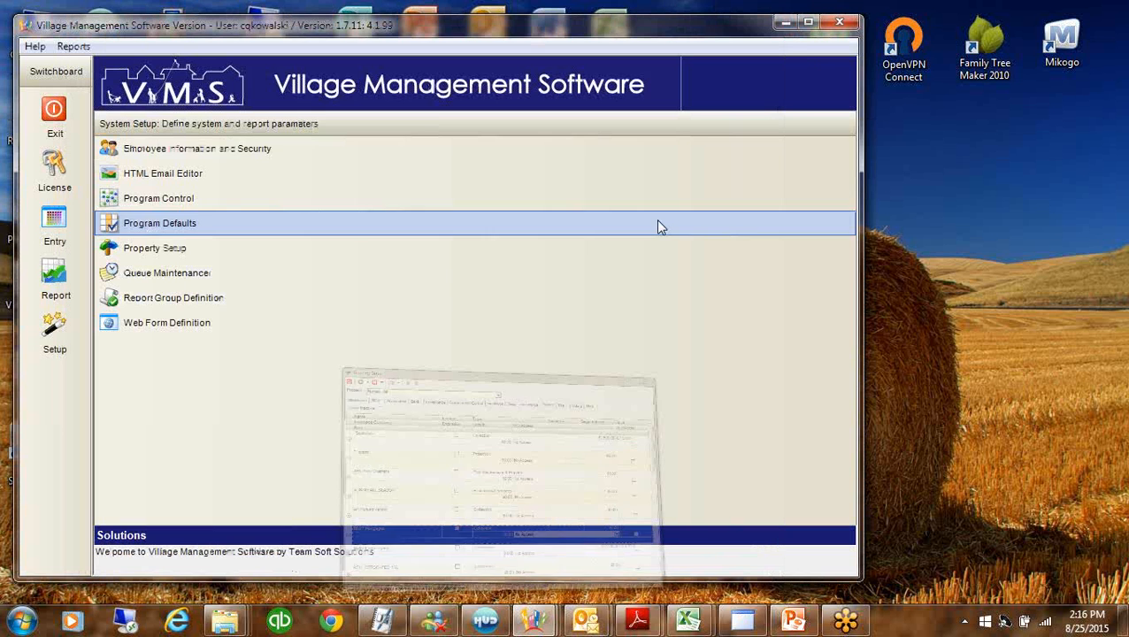
{"action": "left_click", "coordinate": [786, 23]}
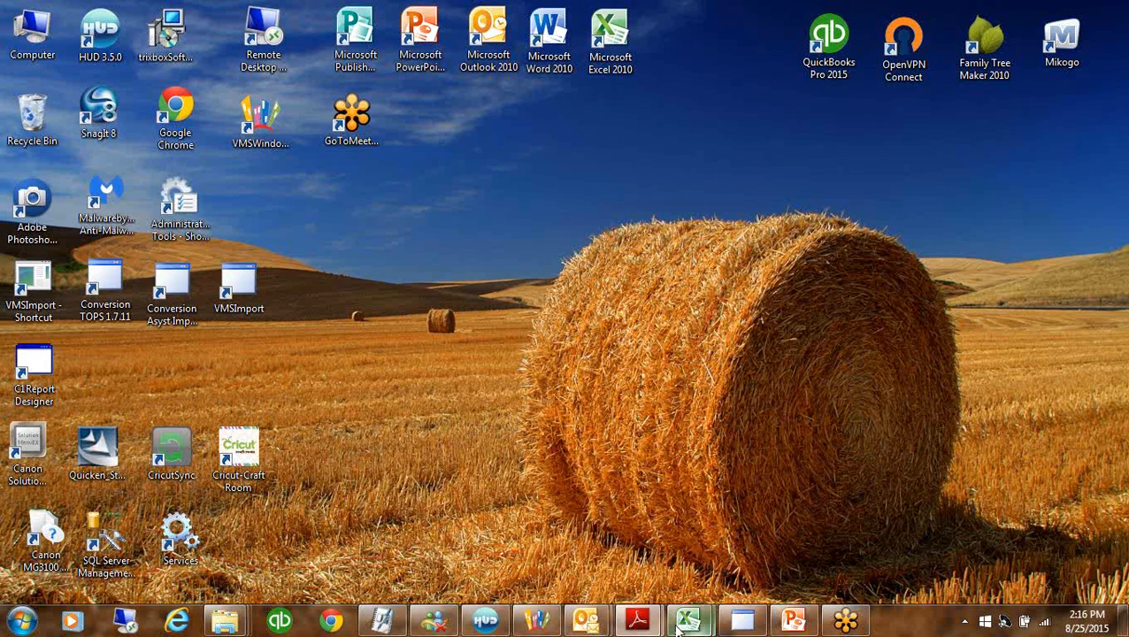
{"action": "mouse_move", "coordinate": [702, 625]}
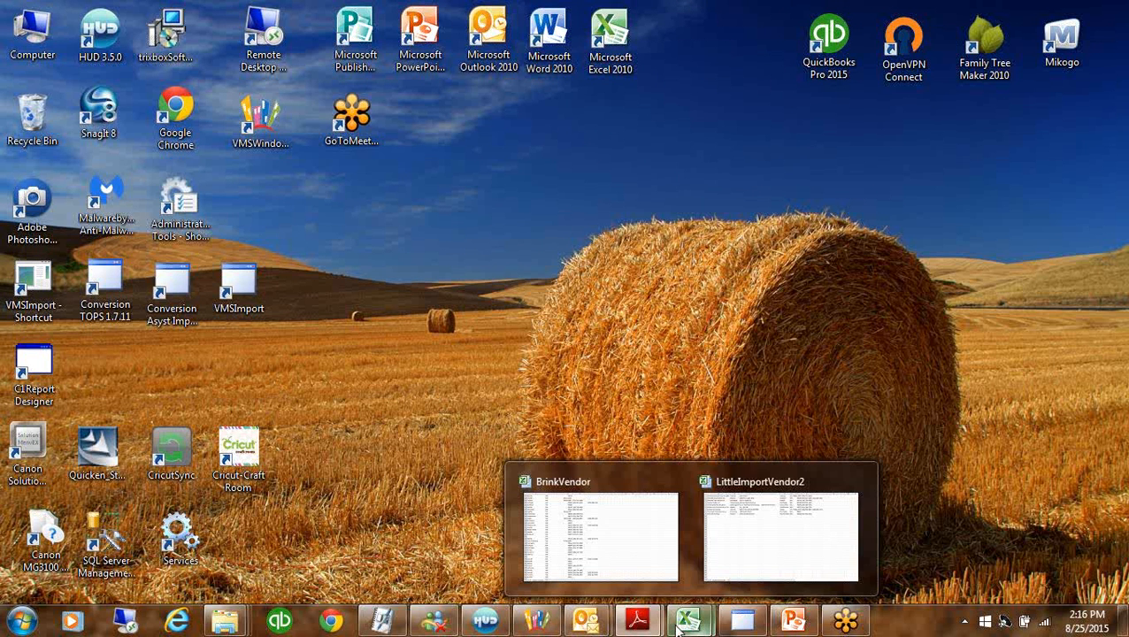
{"action": "left_click", "coordinate": [765, 537]}
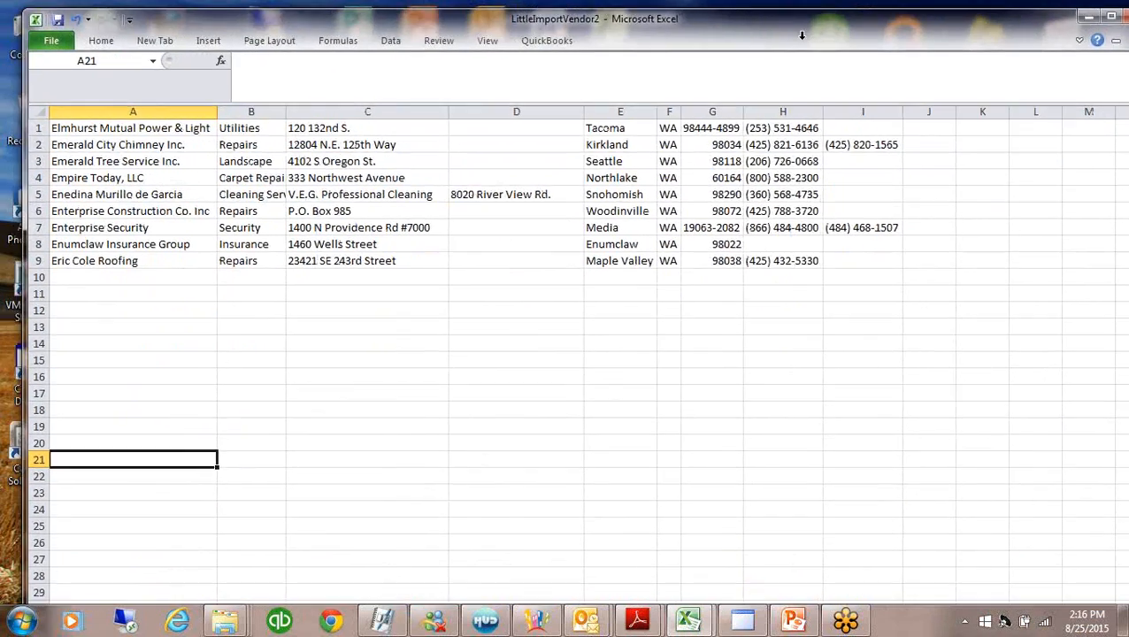
{"action": "left_click", "coordinate": [384, 444]}
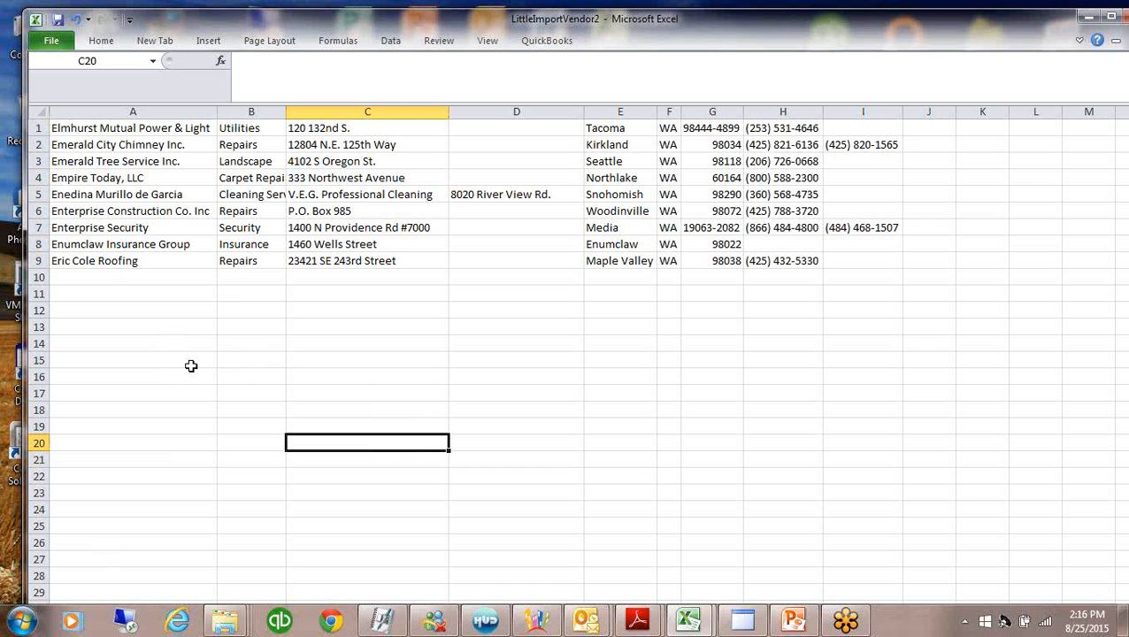
{"action": "left_click", "coordinate": [84, 264]}
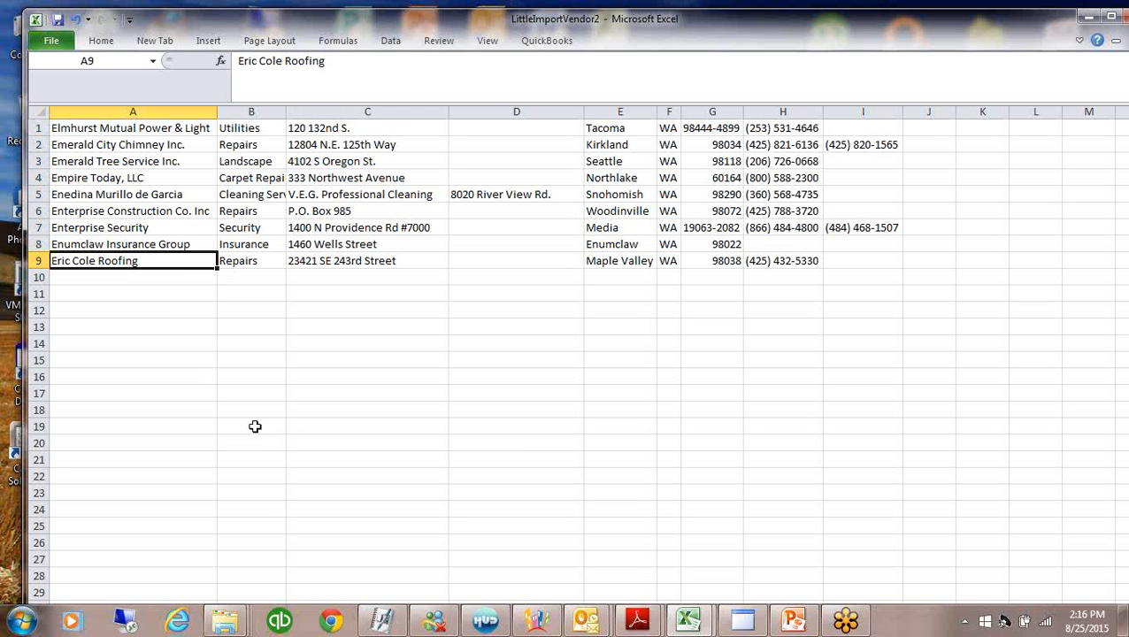
{"action": "left_click", "coordinate": [107, 113]}
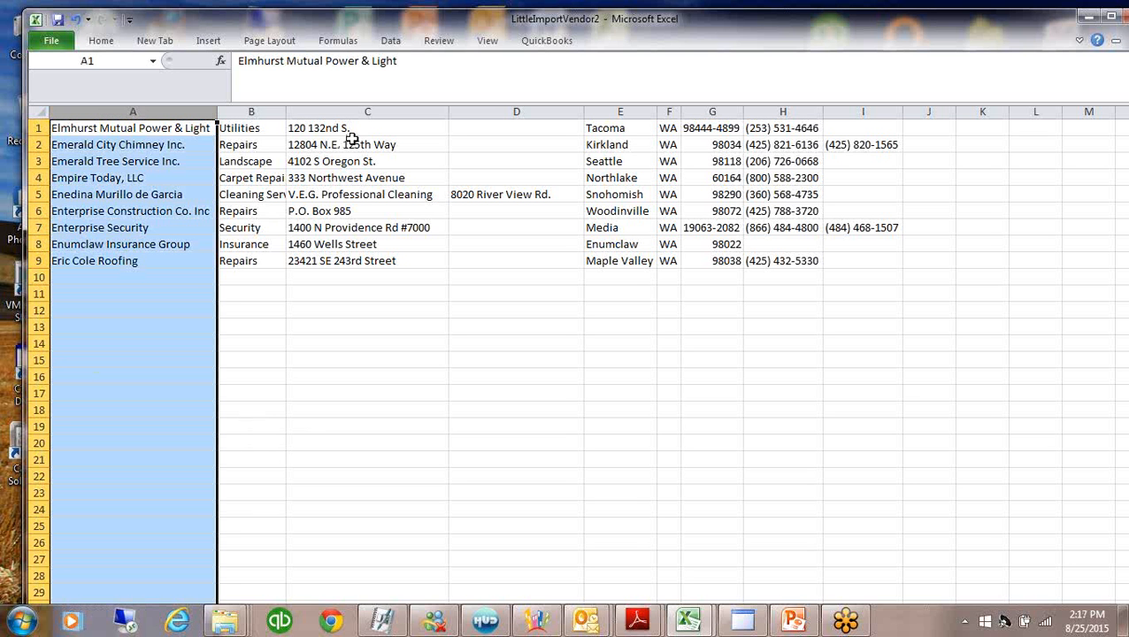
{"action": "left_click", "coordinate": [361, 113]}
{"action": "left_click", "coordinate": [519, 112]}
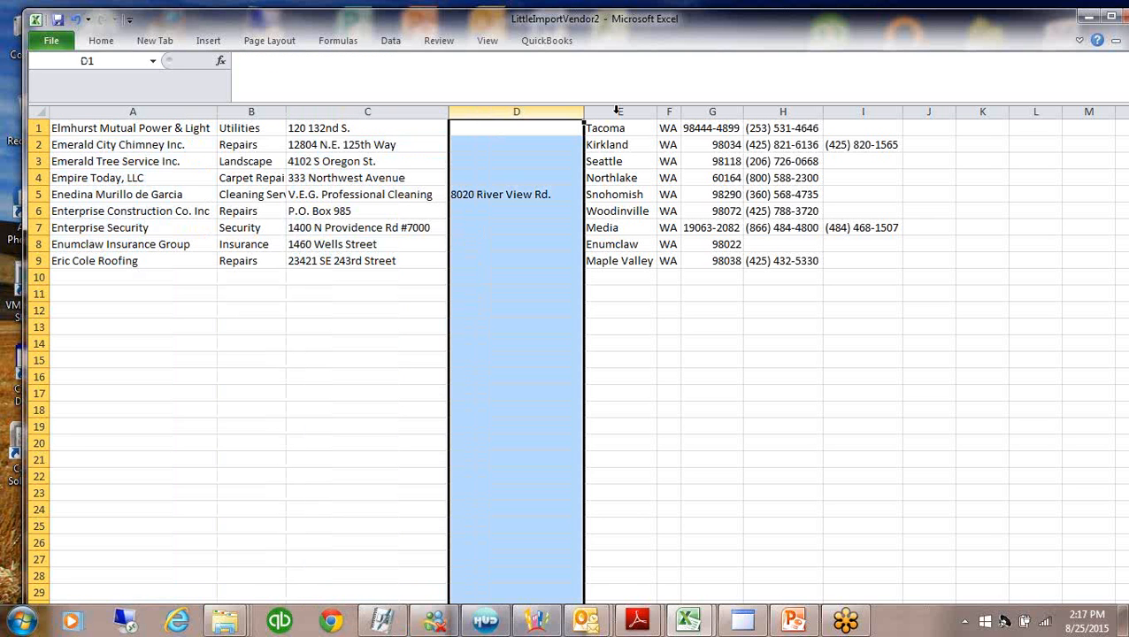
{"action": "left_click", "coordinate": [1089, 17]}
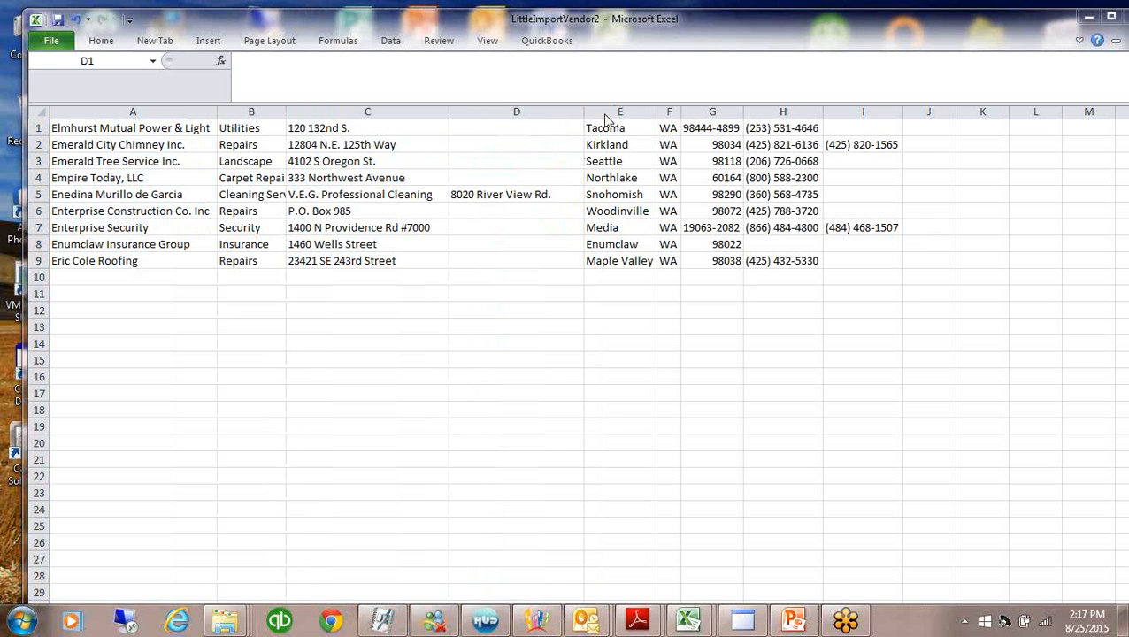
{"action": "left_click", "coordinate": [670, 111]}
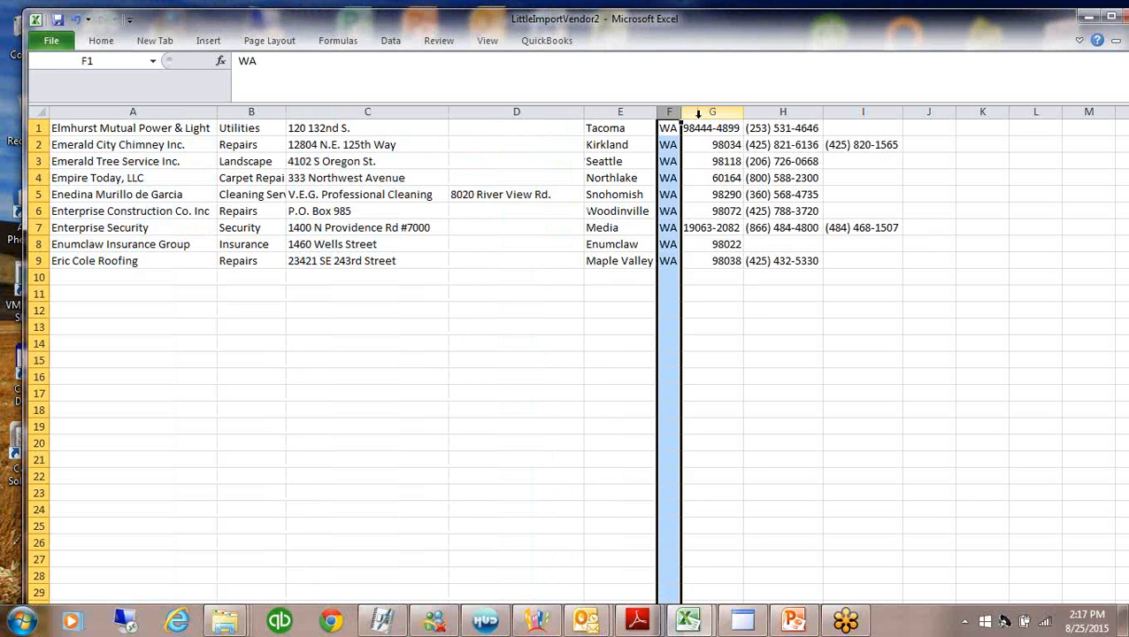
{"action": "left_click", "coordinate": [697, 113]}
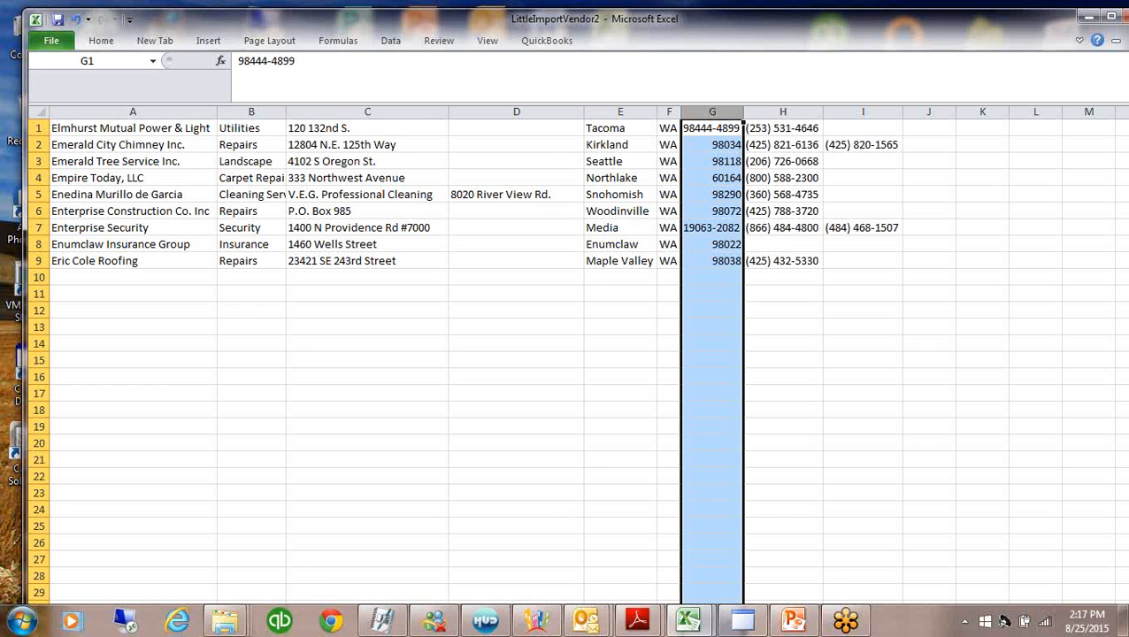
Switch to VMSImport and add the Name field from the Vendor table to the import fields
{"action": "mouse_move", "coordinate": [721, 615]}
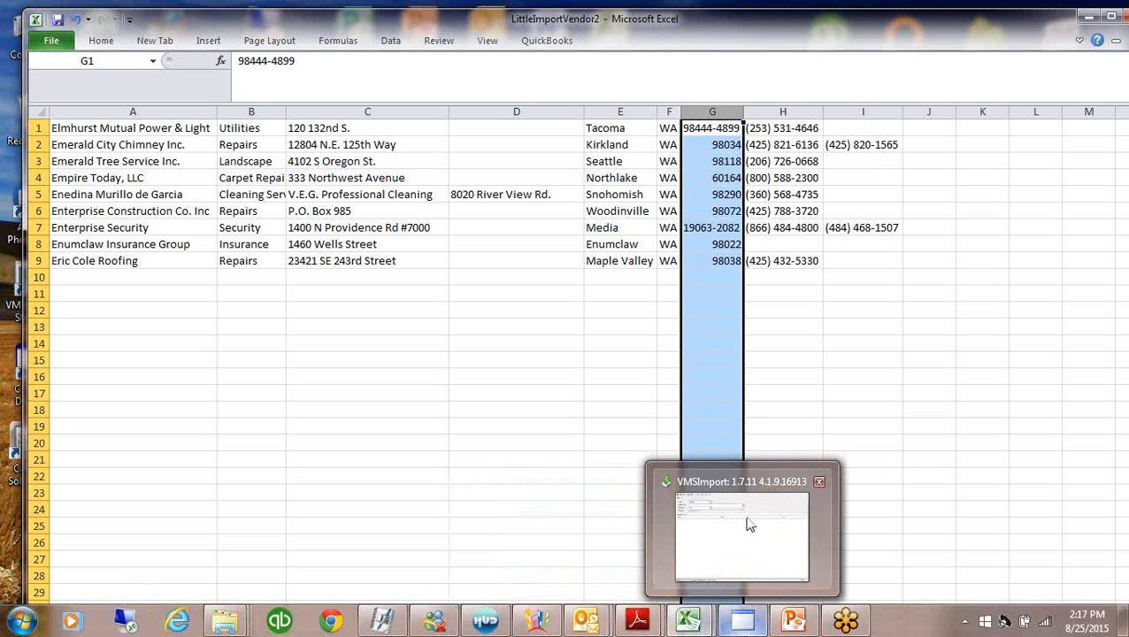
{"action": "left_click", "coordinate": [747, 525]}
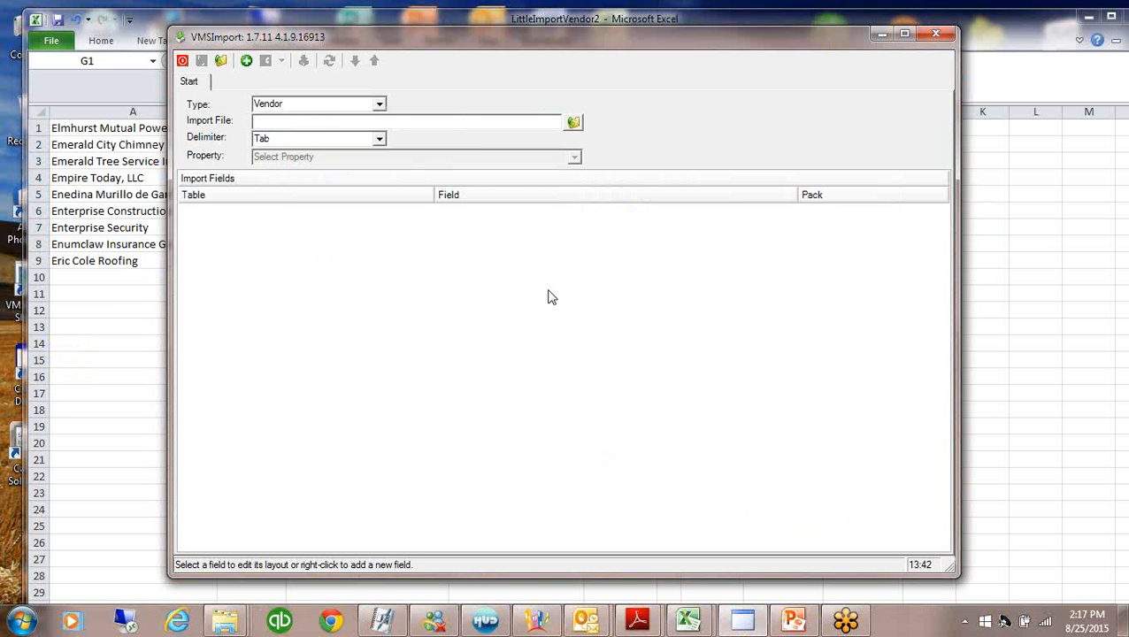
{"action": "right_click", "coordinate": [548, 297]}
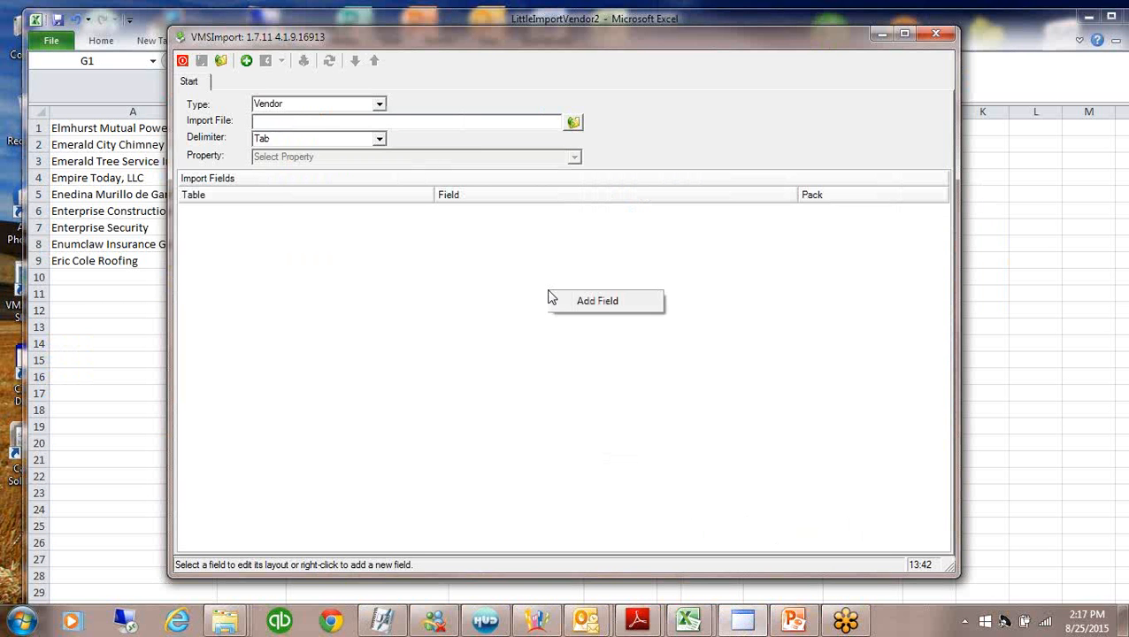
{"action": "left_click", "coordinate": [616, 303]}
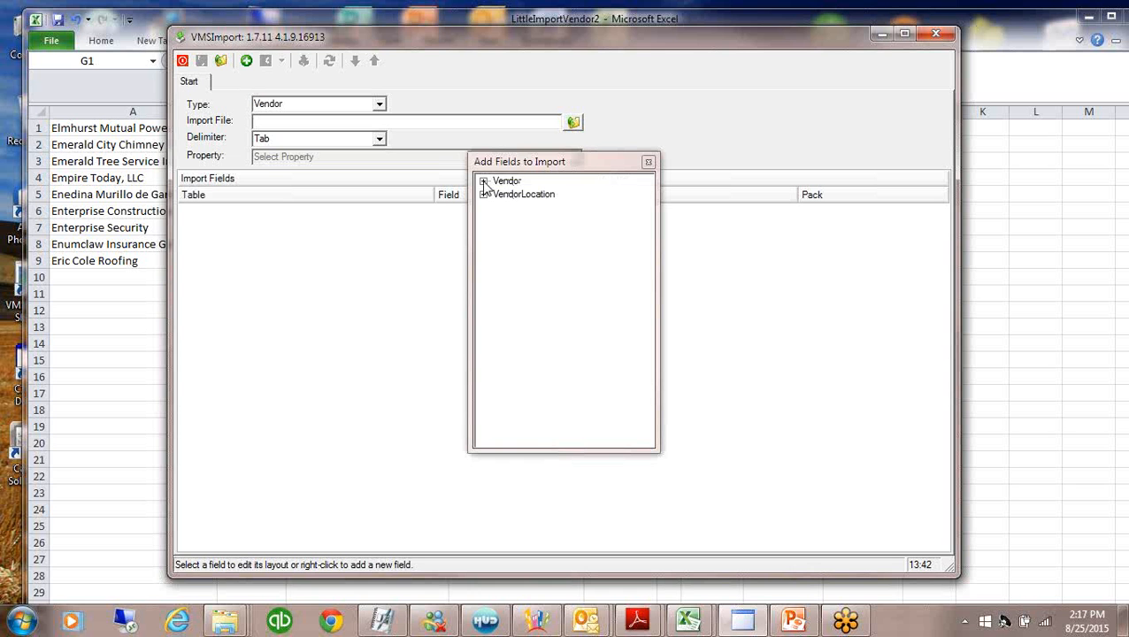
{"action": "left_click", "coordinate": [484, 181]}
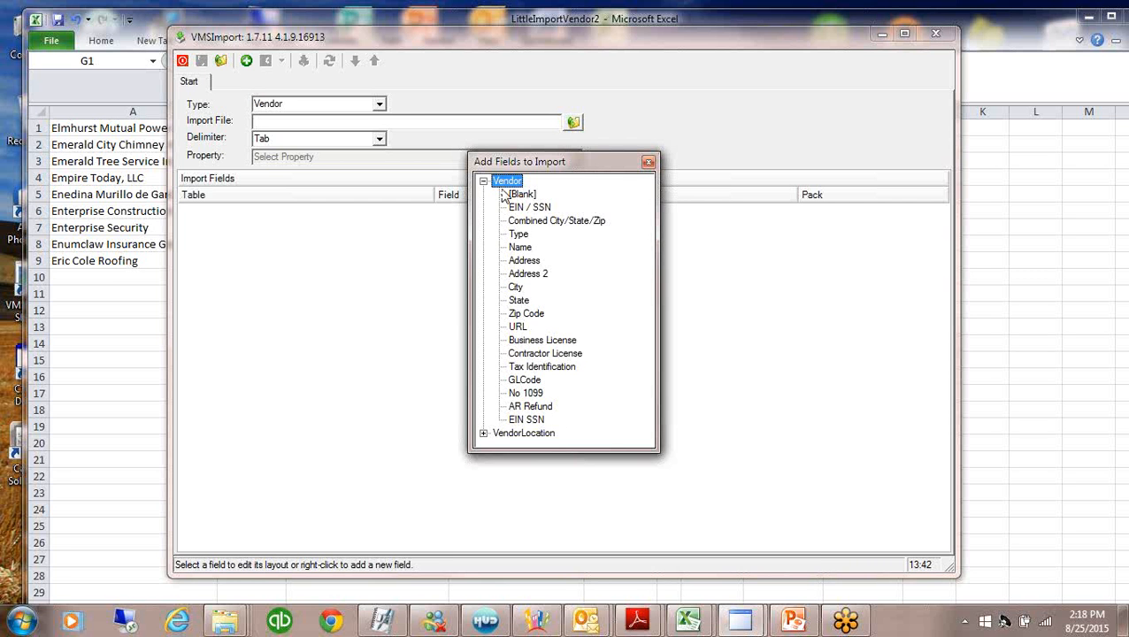
{"action": "left_click_drag", "start_coordinate": [584, 162], "coordinate": [858, 85]}
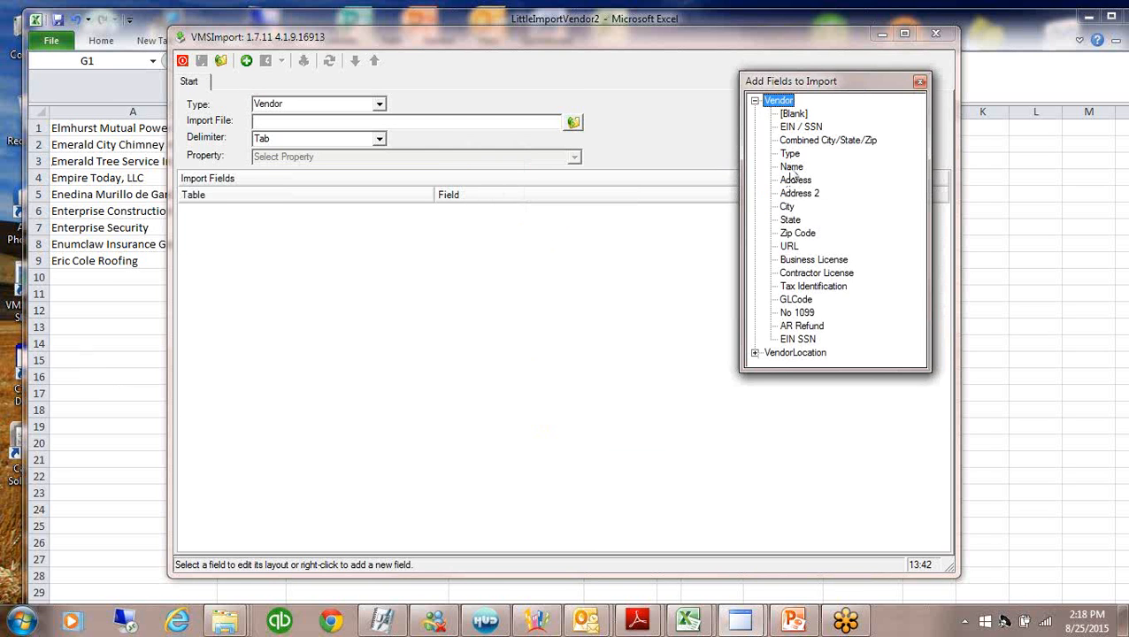
{"action": "left_click_drag", "start_coordinate": [785, 169], "coordinate": [443, 307]}
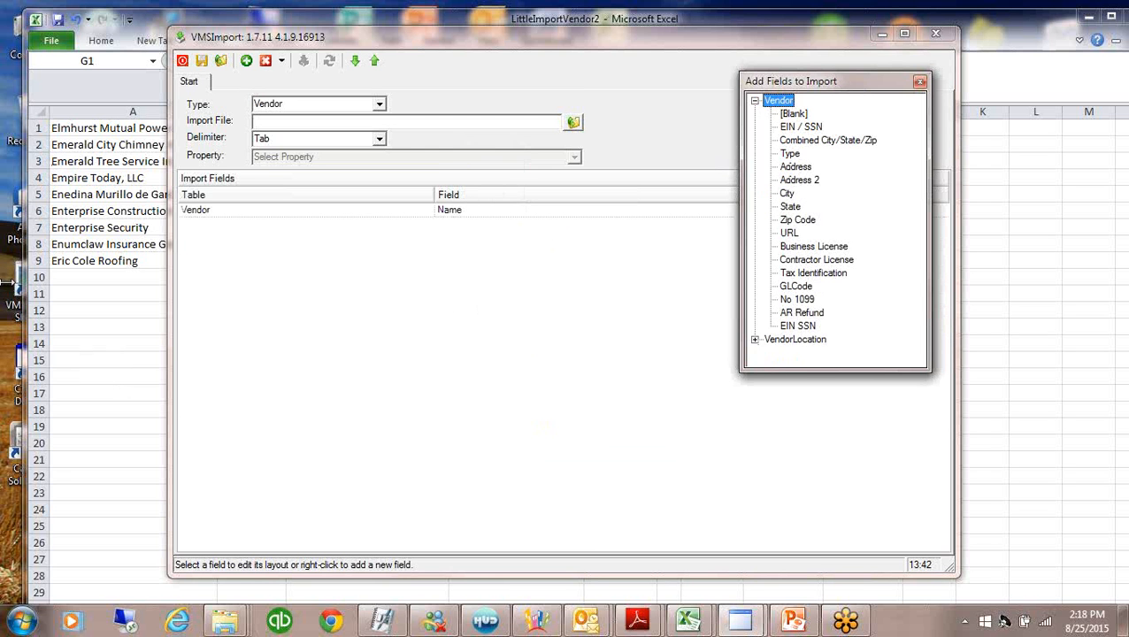
Return to the LittleImportVendor2 workbook in Excel and examine the vendor types in column B
{"action": "left_click", "coordinate": [92, 343]}
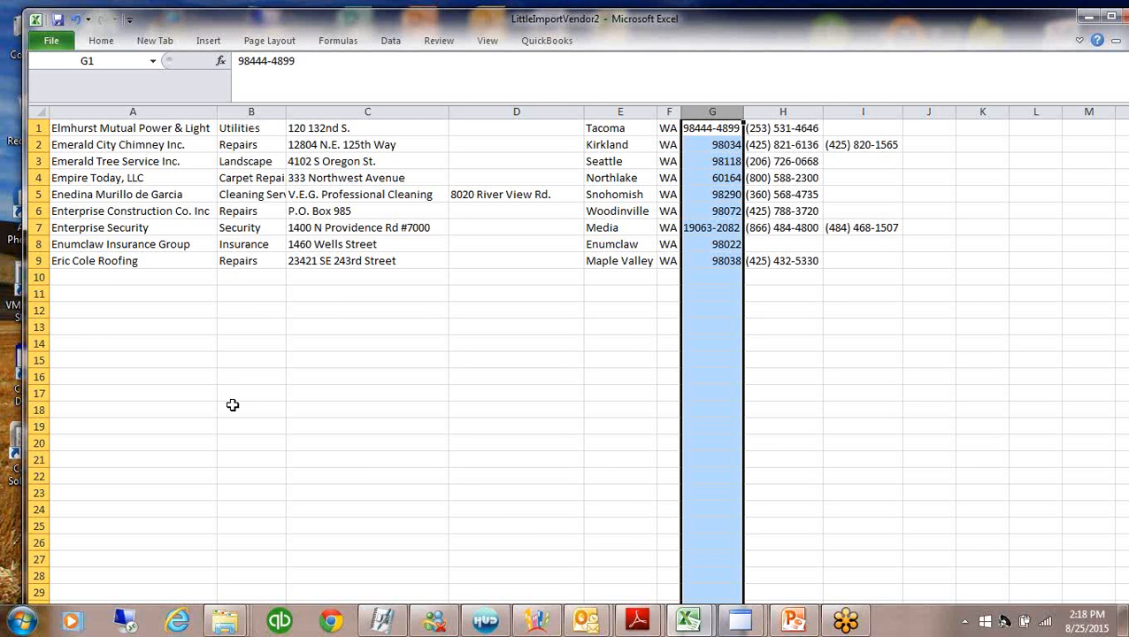
{"action": "left_click", "coordinate": [250, 129]}
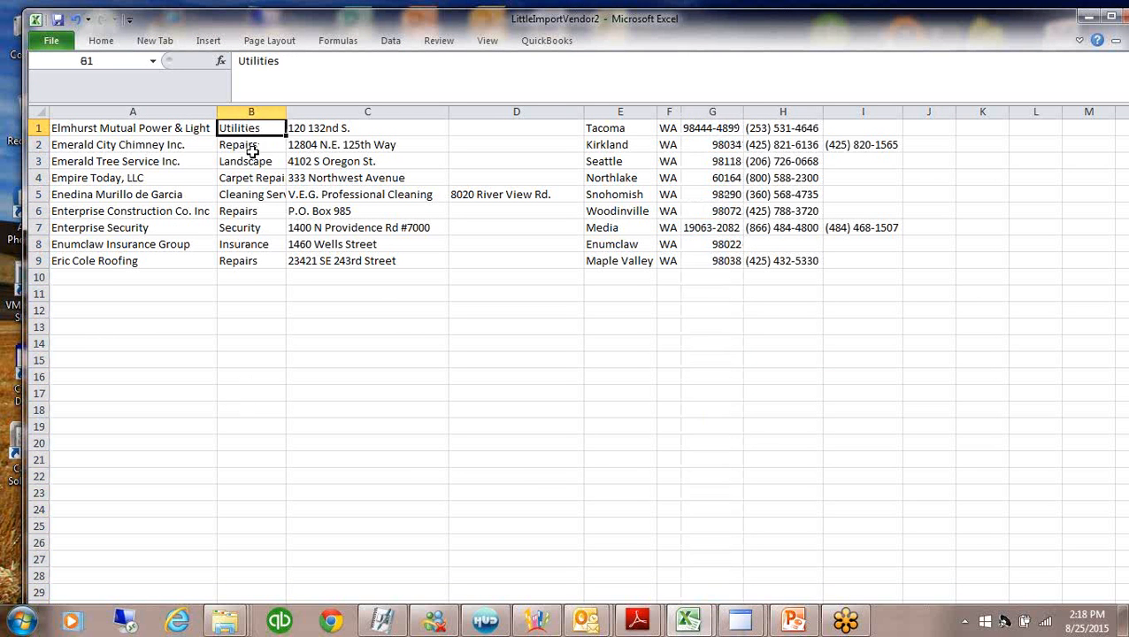
{"action": "left_click", "coordinate": [253, 147]}
{"action": "left_click", "coordinate": [254, 164]}
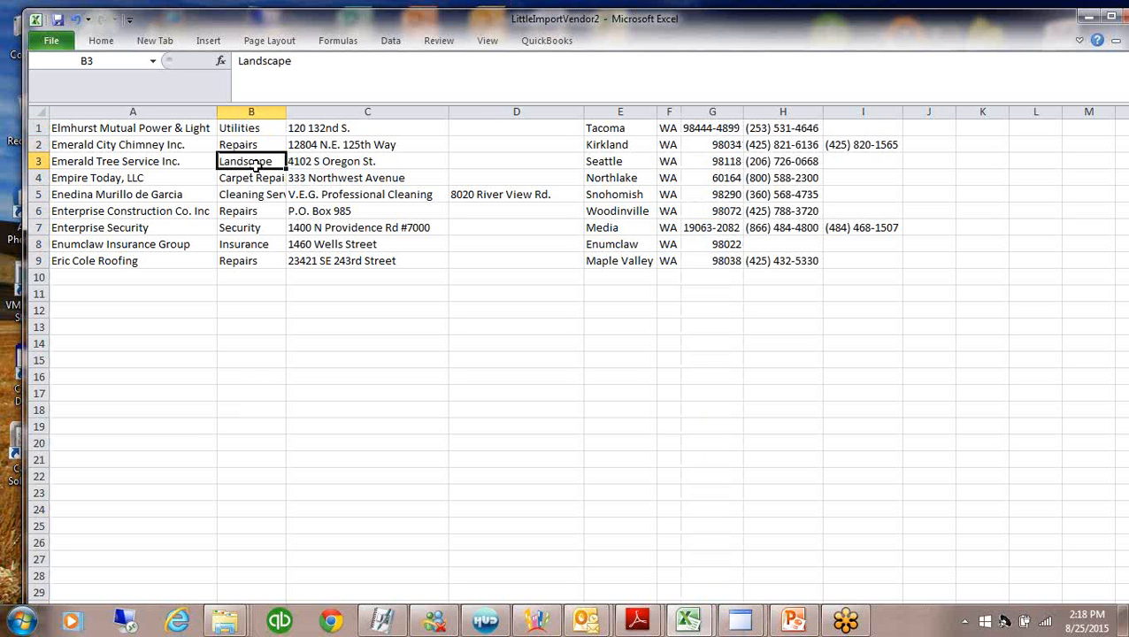
{"action": "left_click", "coordinate": [253, 180]}
{"action": "key", "text": "Down"}
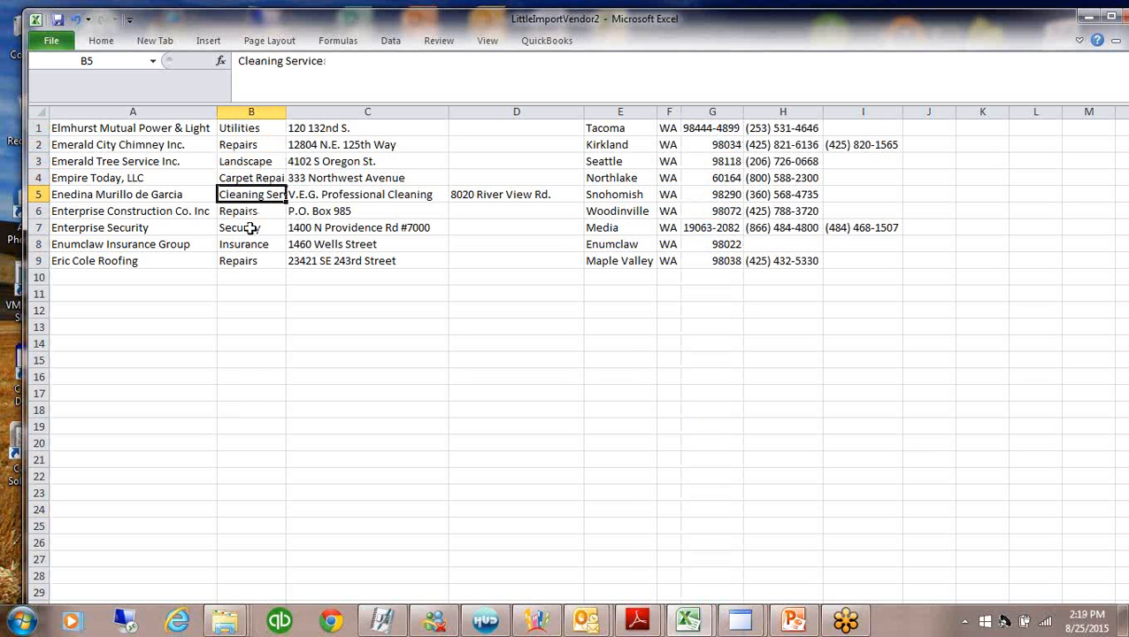
{"action": "left_click", "coordinate": [256, 161]}
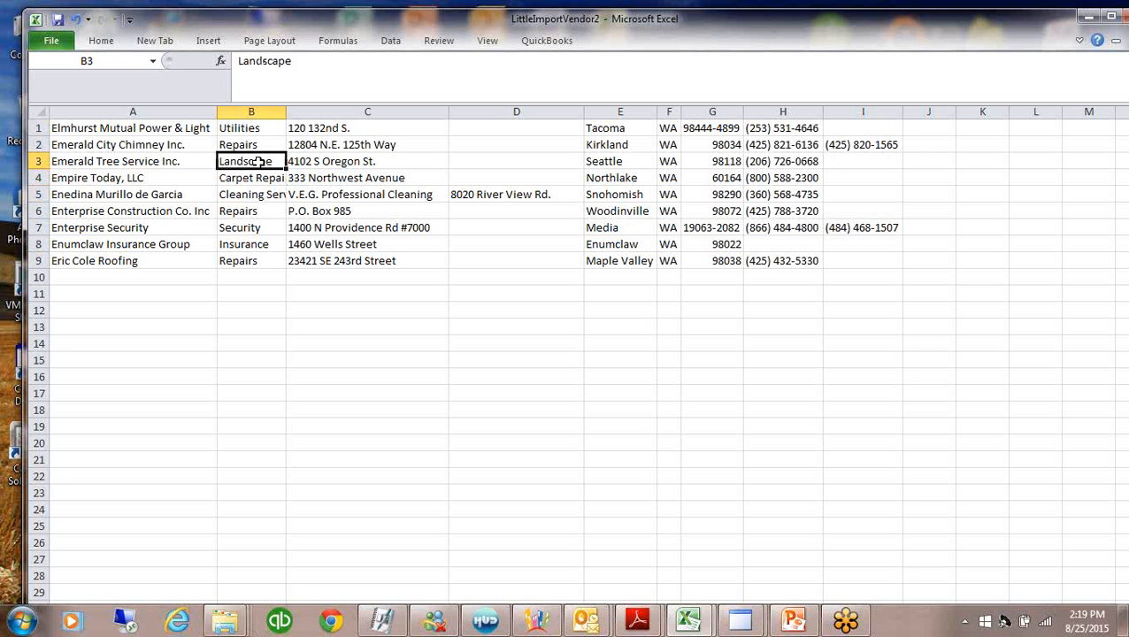
Check the workbook's Security and Insurance vendor types, then switch to Village Management Software's Program Defaults and examine the Vendor Type codes
{"action": "left_click", "coordinate": [243, 229]}
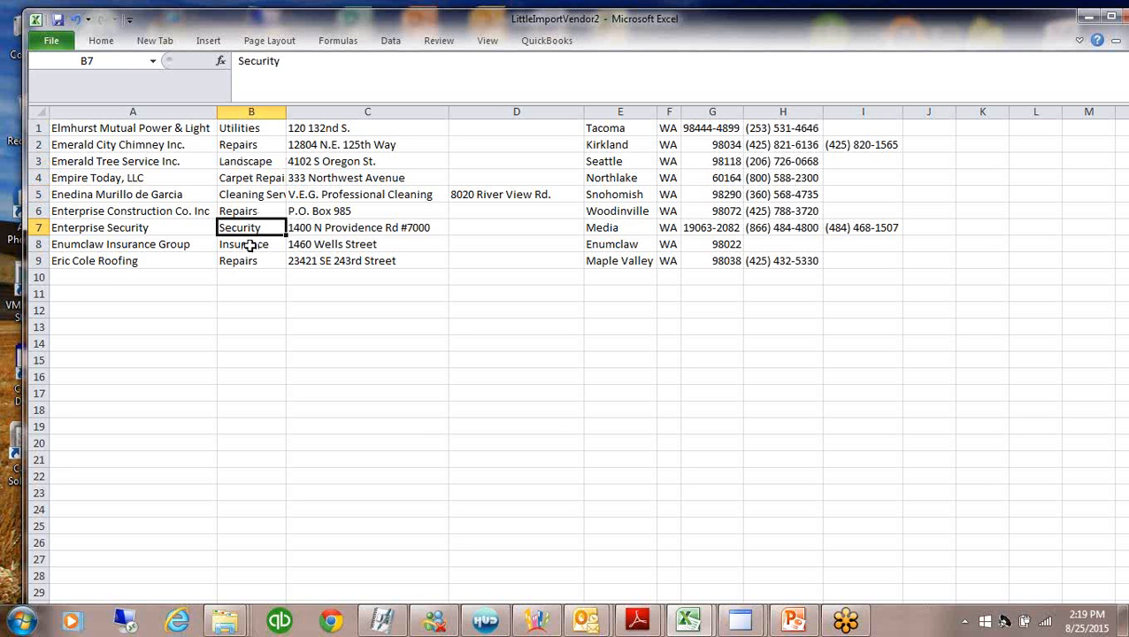
{"action": "left_click", "coordinate": [250, 245]}
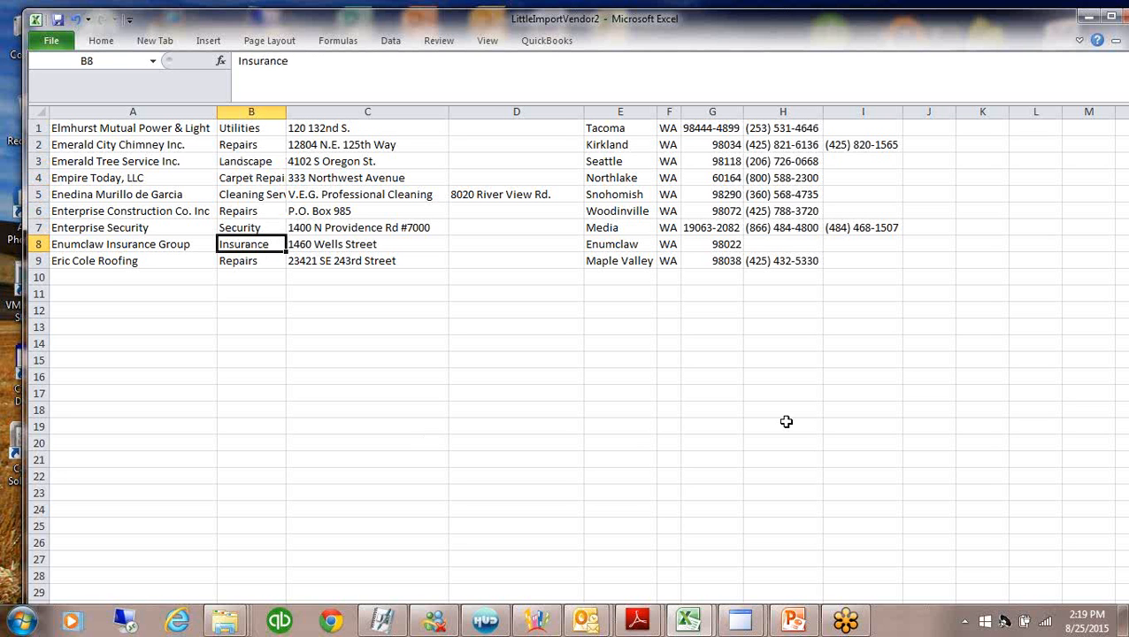
{"action": "left_click", "coordinate": [541, 622]}
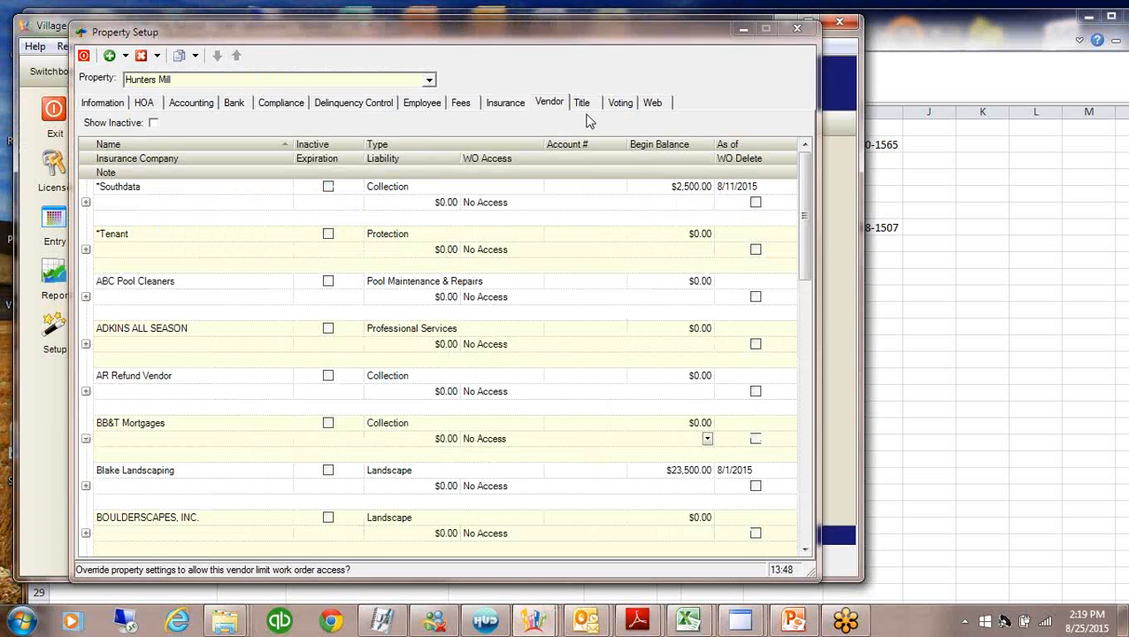
{"action": "left_click", "coordinate": [744, 32]}
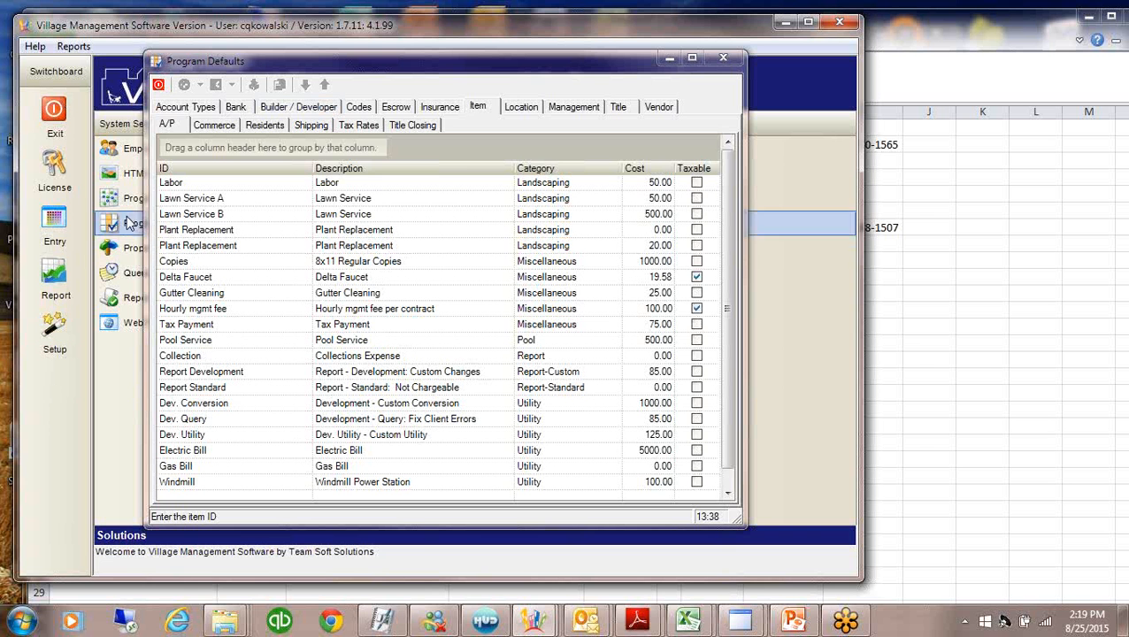
{"action": "left_click_drag", "start_coordinate": [504, 62], "coordinate": [653, 50]}
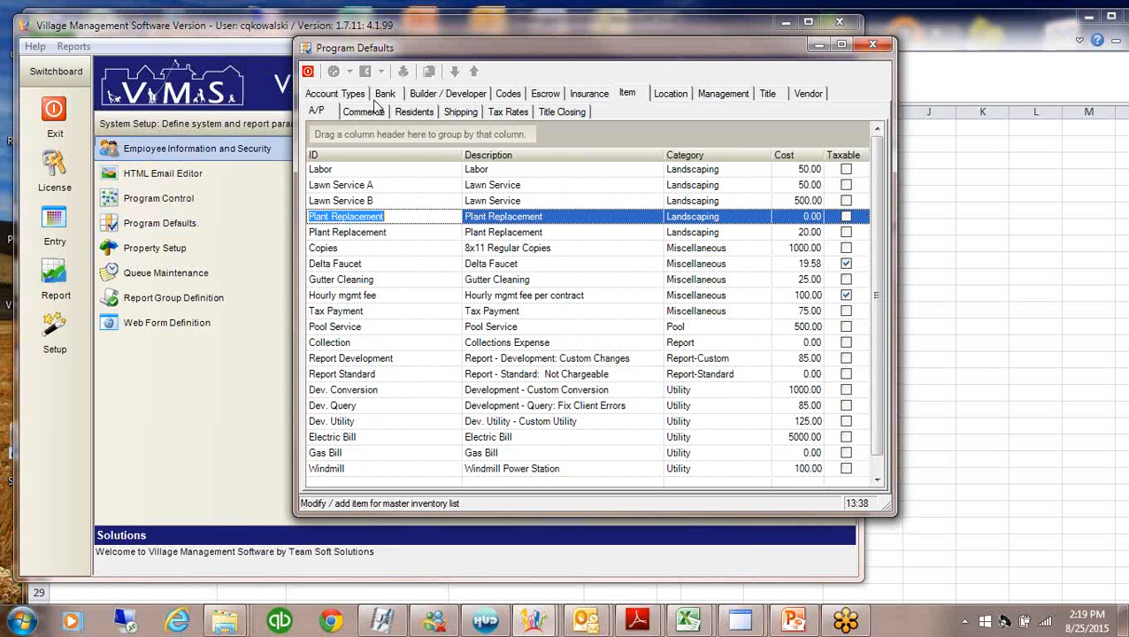
{"action": "left_click_drag", "start_coordinate": [576, 51], "coordinate": [498, 55]}
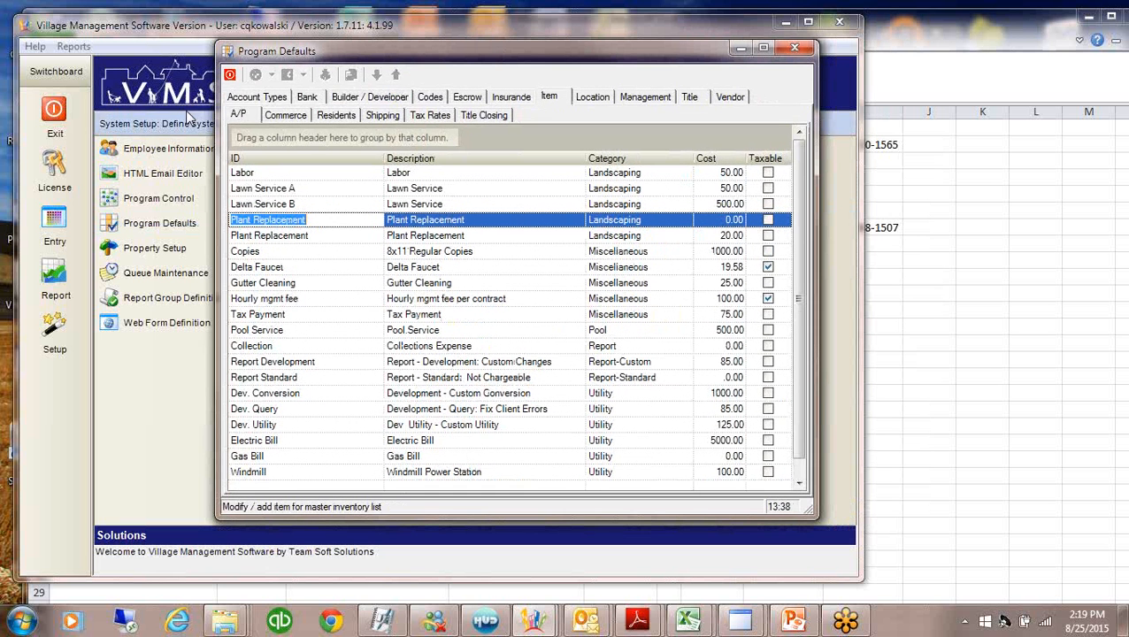
{"action": "left_click", "coordinate": [428, 97]}
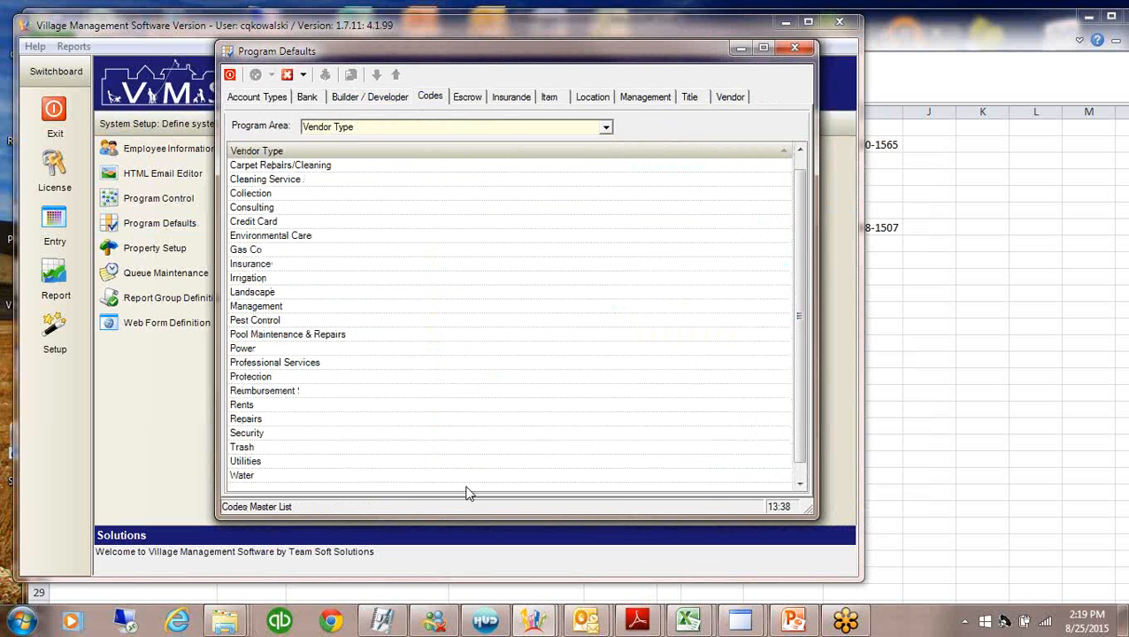
{"action": "left_click", "coordinate": [606, 128]}
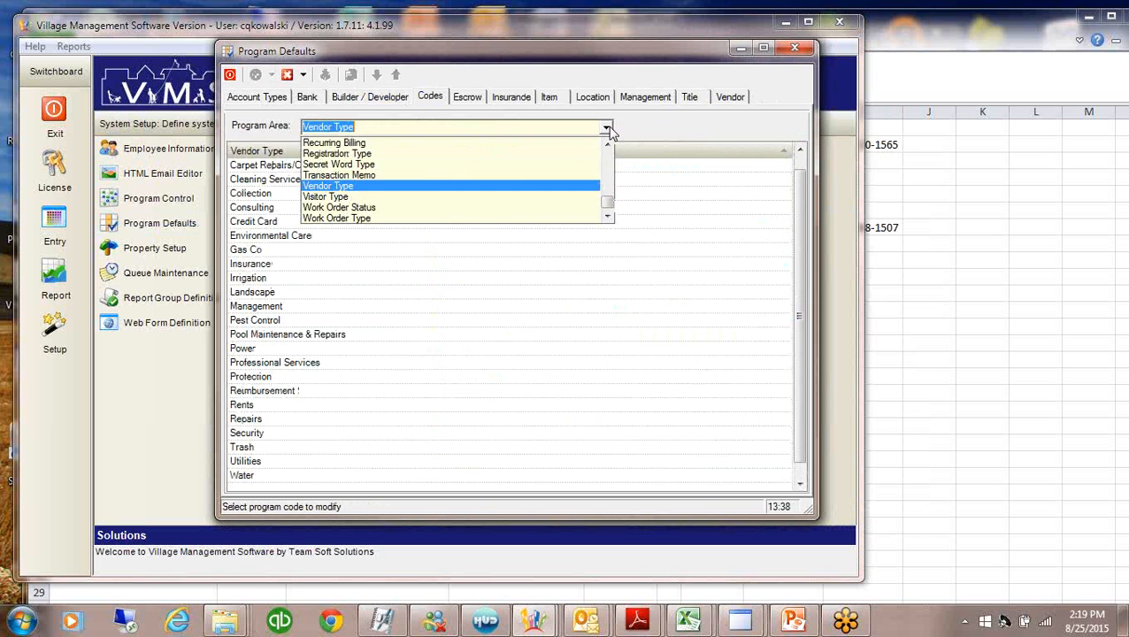
{"action": "left_click", "coordinate": [327, 188]}
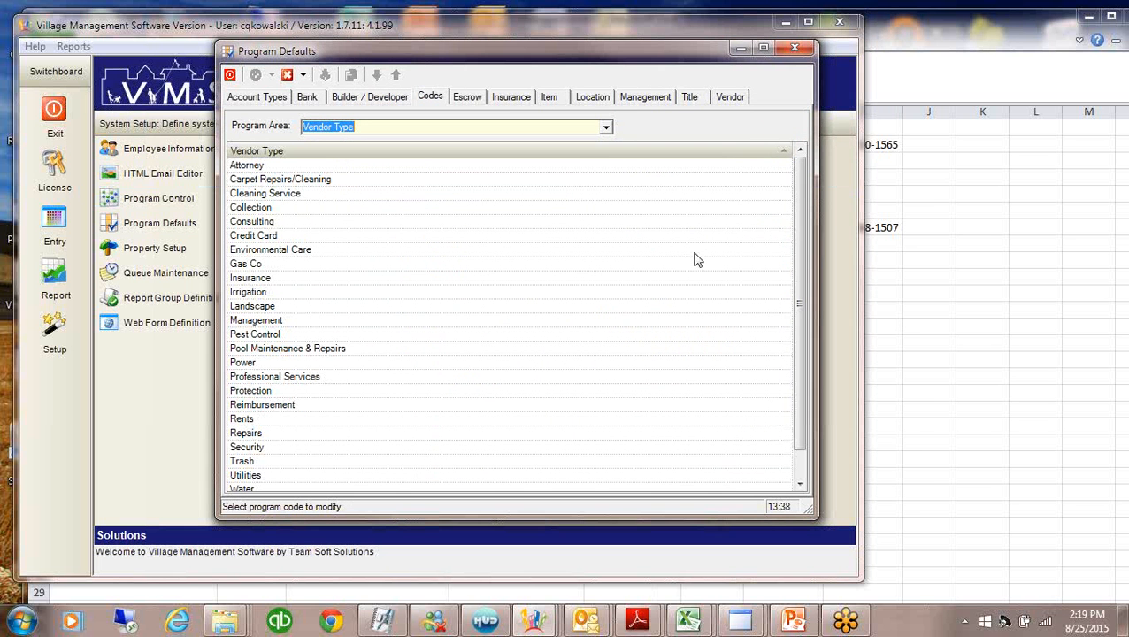
{"action": "mouse_move", "coordinate": [796, 182]}
{"action": "left_mouse_down"}
{"action": "mouse_move", "coordinate": [797, 388]}
{"action": "mouse_move", "coordinate": [805, 179]}
{"action": "left_mouse_up"}
{"action": "left_click", "coordinate": [312, 335]}
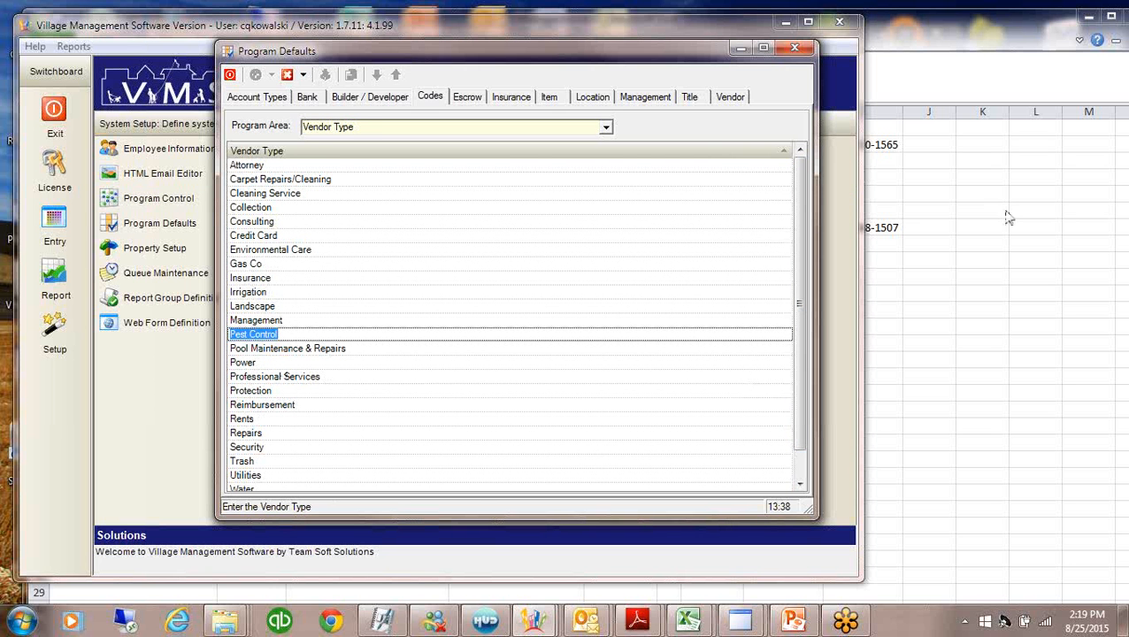
Return to the LittleImportVendor2 workbook in Excel and widen column B to fit the full vendor type names
{"action": "left_click", "coordinate": [904, 248]}
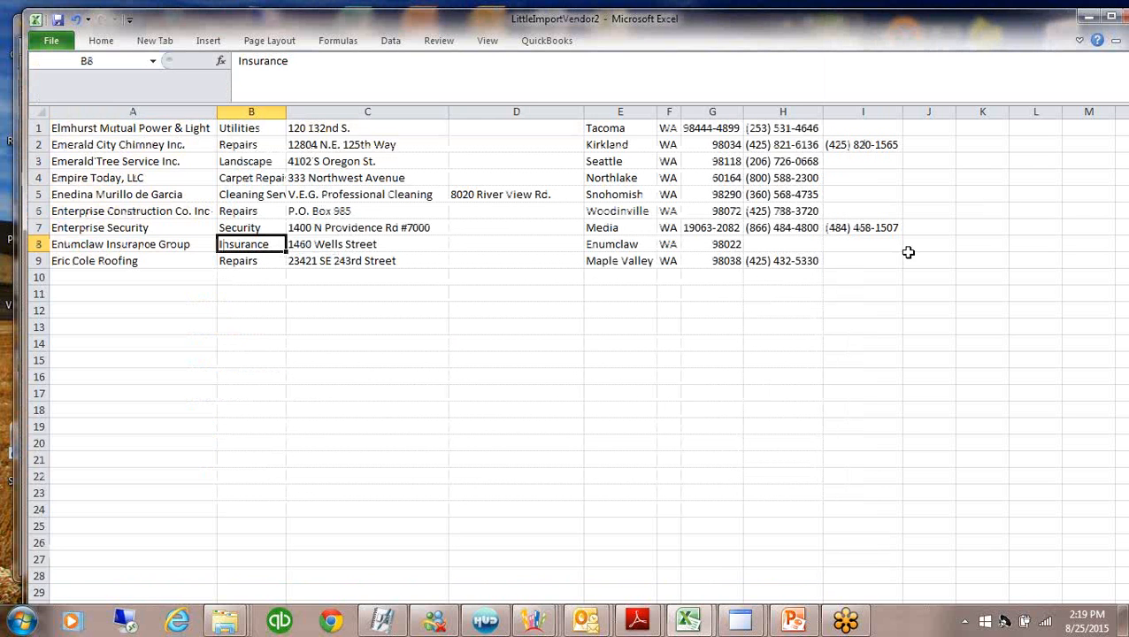
{"action": "double_click", "coordinate": [285, 112]}
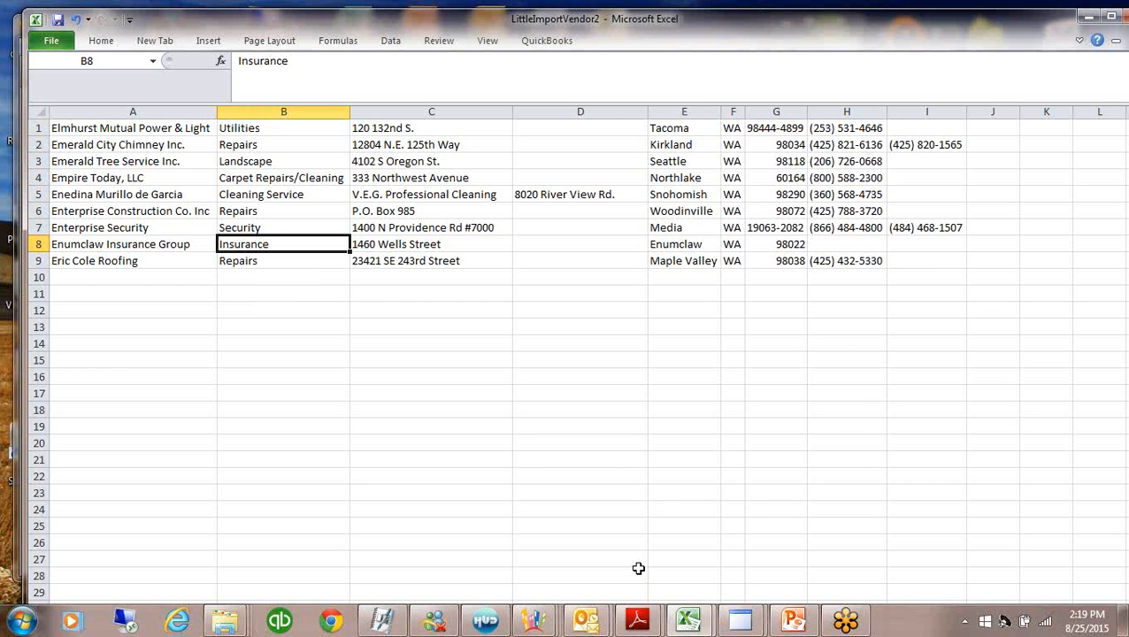
Switch to Program Defaults in Village Management Software and set the *Association Voice vendor's type to Professional Services
{"action": "mouse_move", "coordinate": [533, 619]}
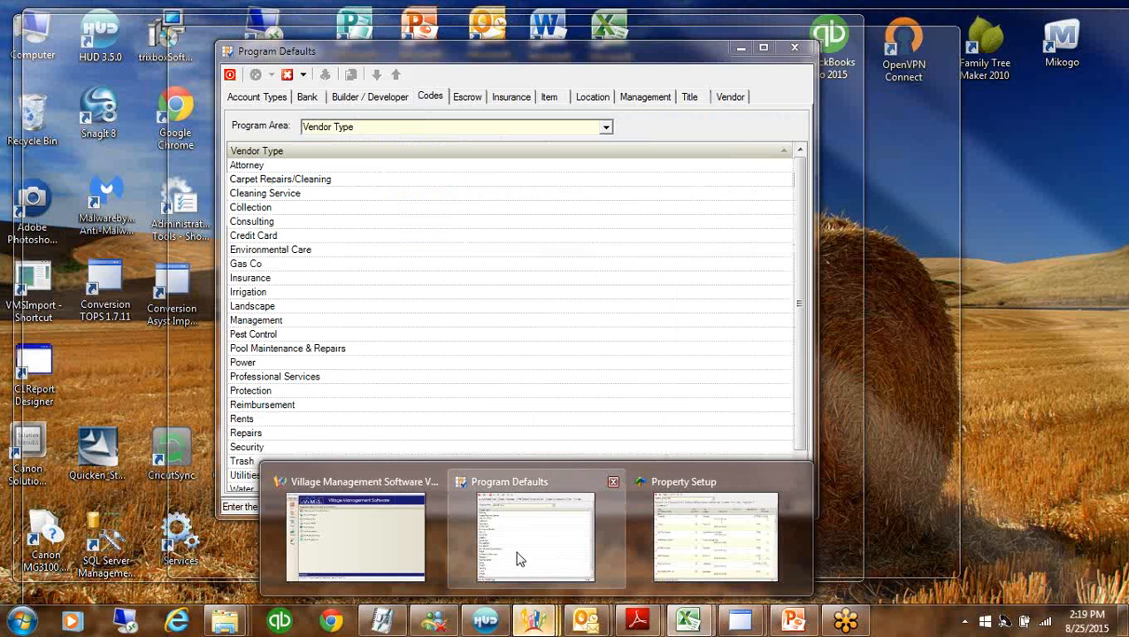
{"action": "left_click", "coordinate": [518, 558]}
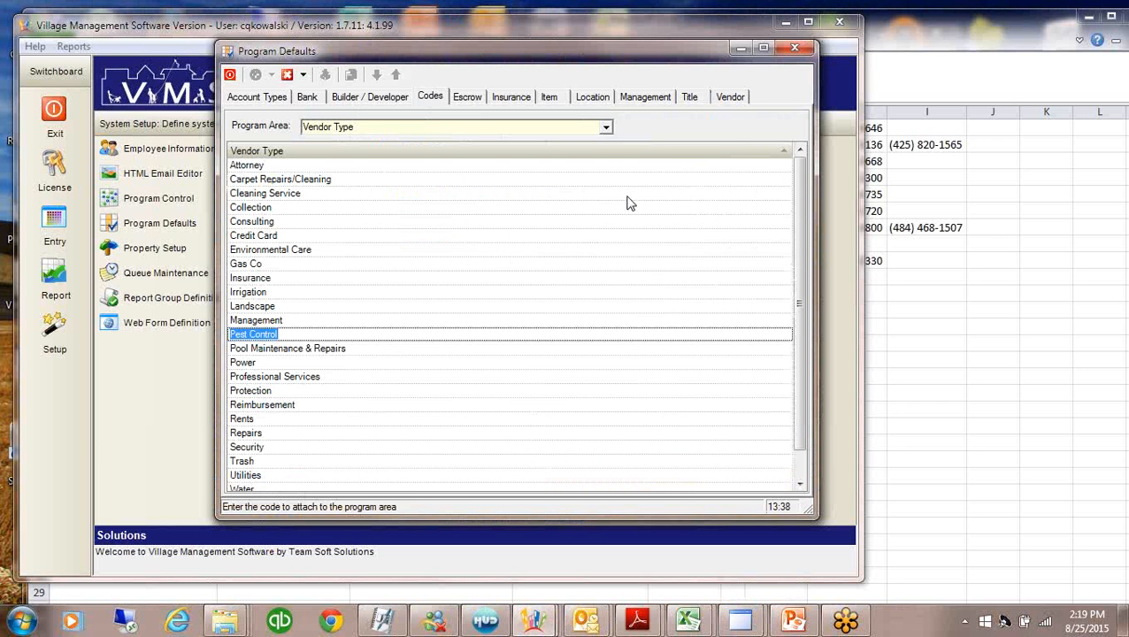
{"action": "left_click", "coordinate": [738, 99]}
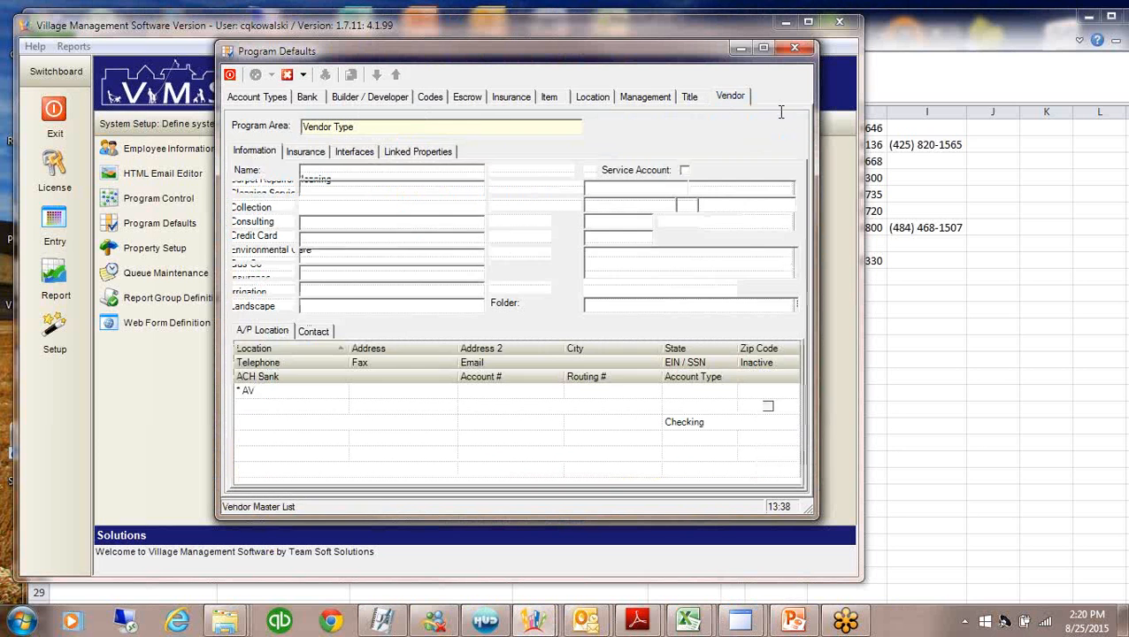
{"action": "left_click", "coordinate": [343, 208]}
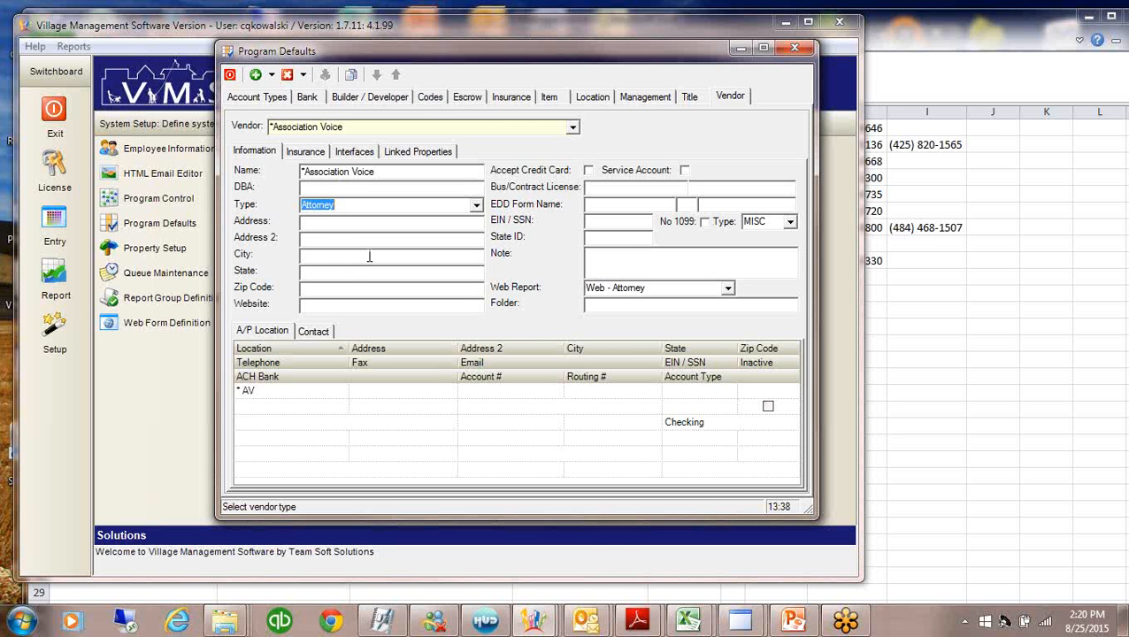
{"action": "left_click", "coordinate": [475, 204]}
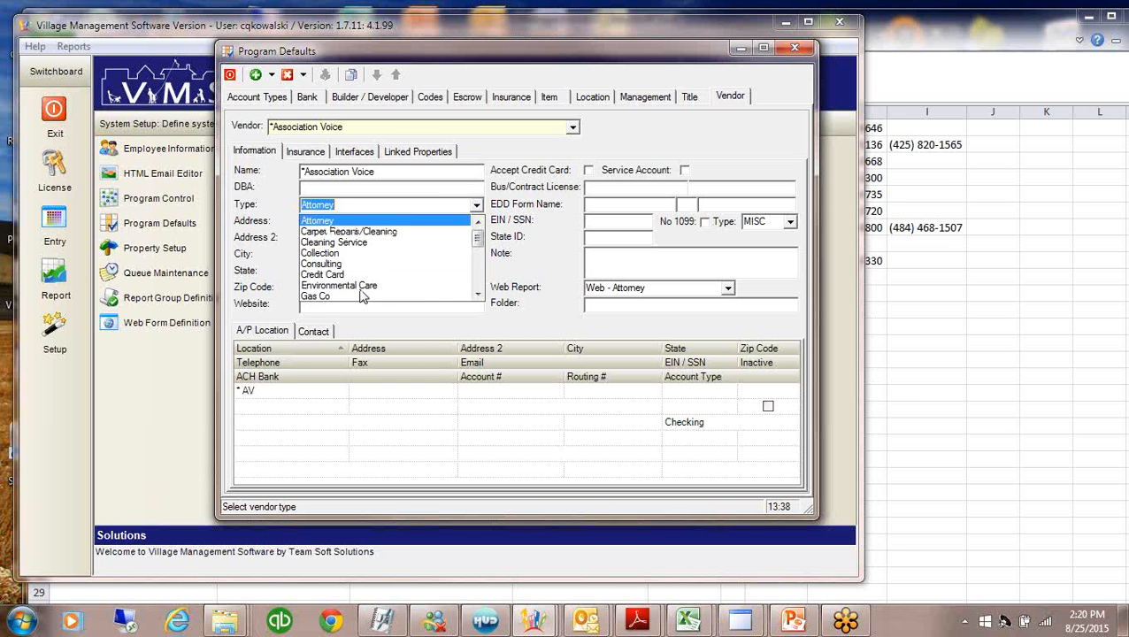
{"action": "left_click", "coordinate": [477, 276]}
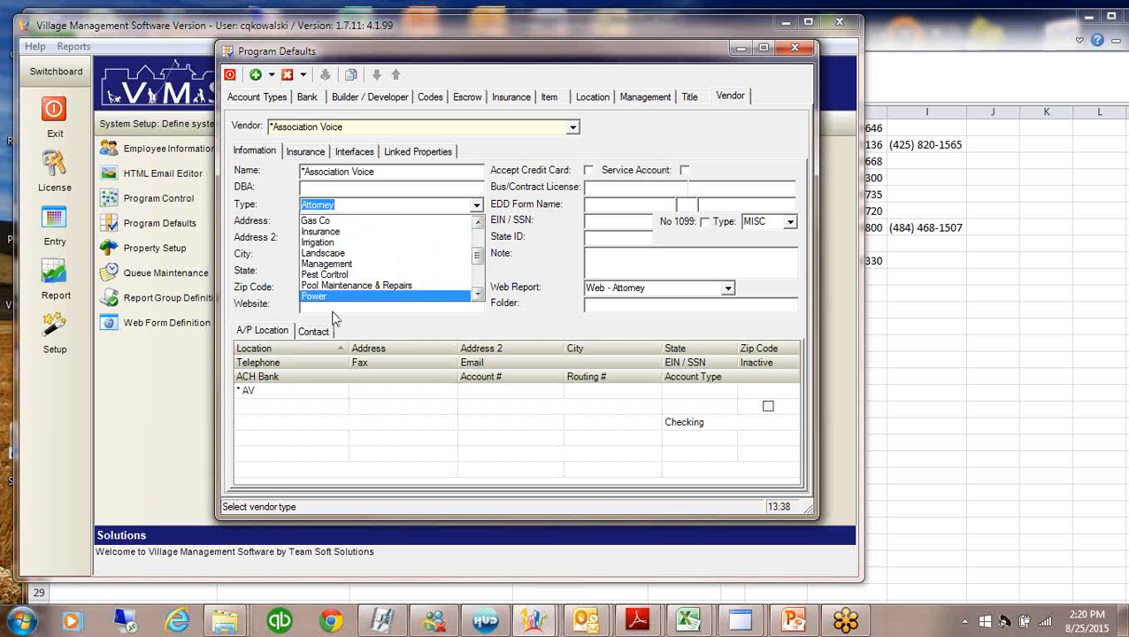
{"action": "left_click", "coordinate": [477, 296]}
{"action": "left_click", "coordinate": [477, 296]}
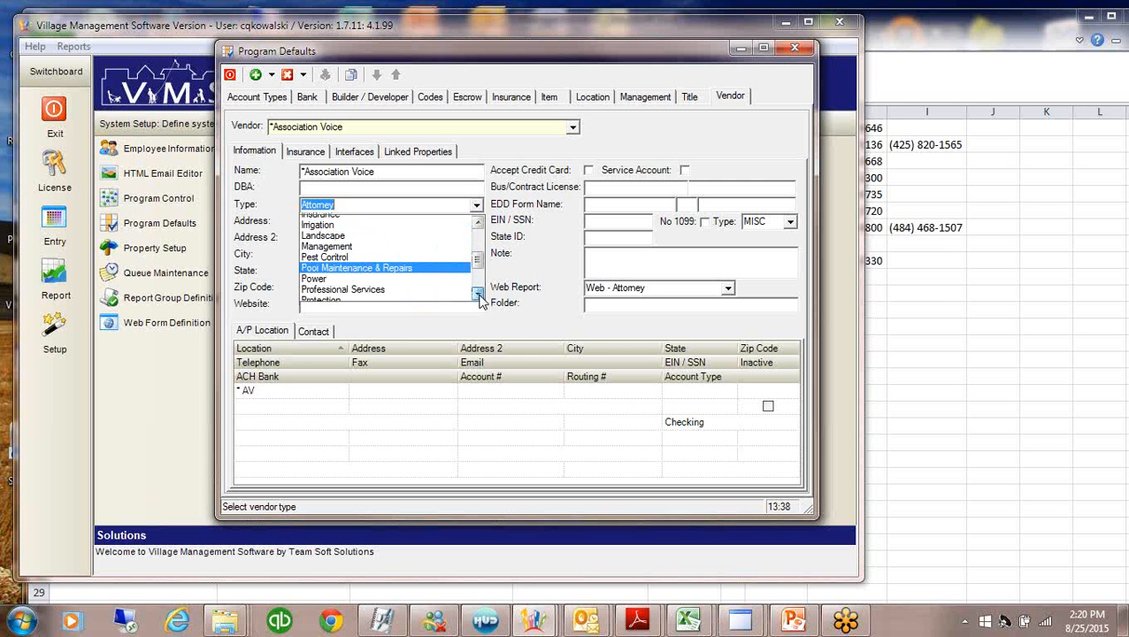
{"action": "left_click", "coordinate": [357, 285]}
{"action": "left_click", "coordinate": [373, 290]}
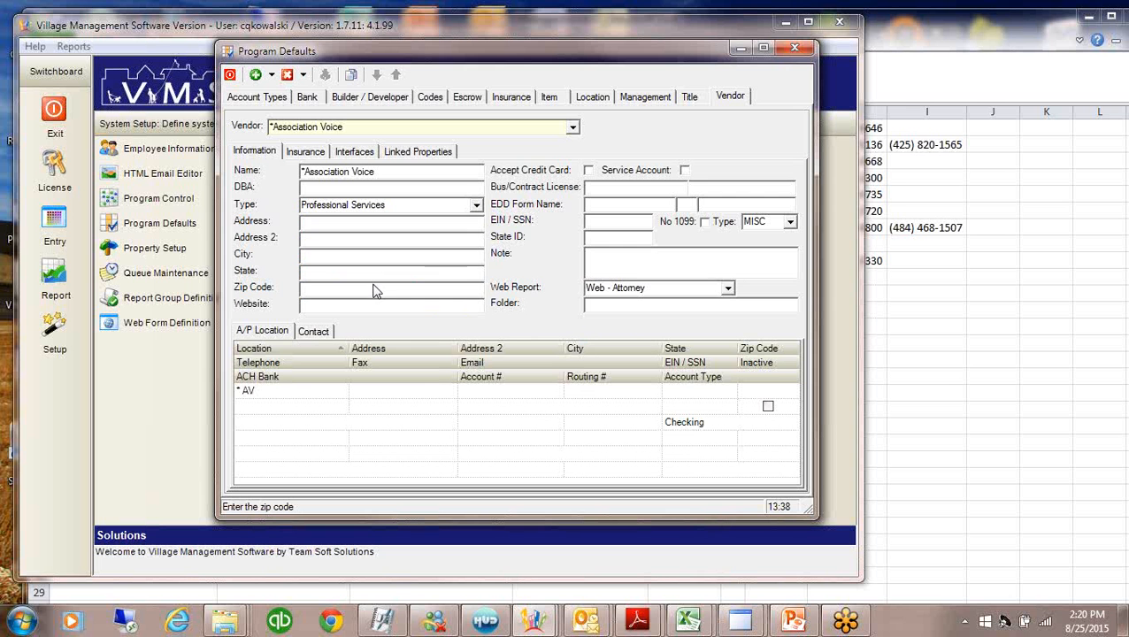
Review the Vendor Type codes again, then return to the Excel workbook and check the first vendor's address in C1
{"action": "left_click", "coordinate": [429, 99]}
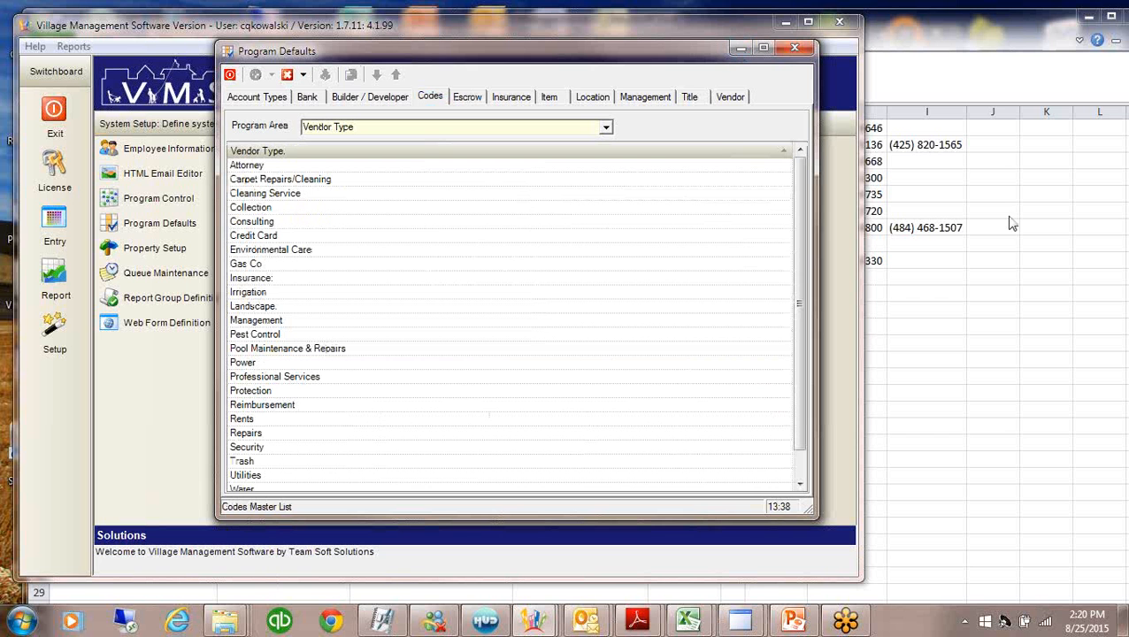
{"action": "left_click", "coordinate": [738, 47]}
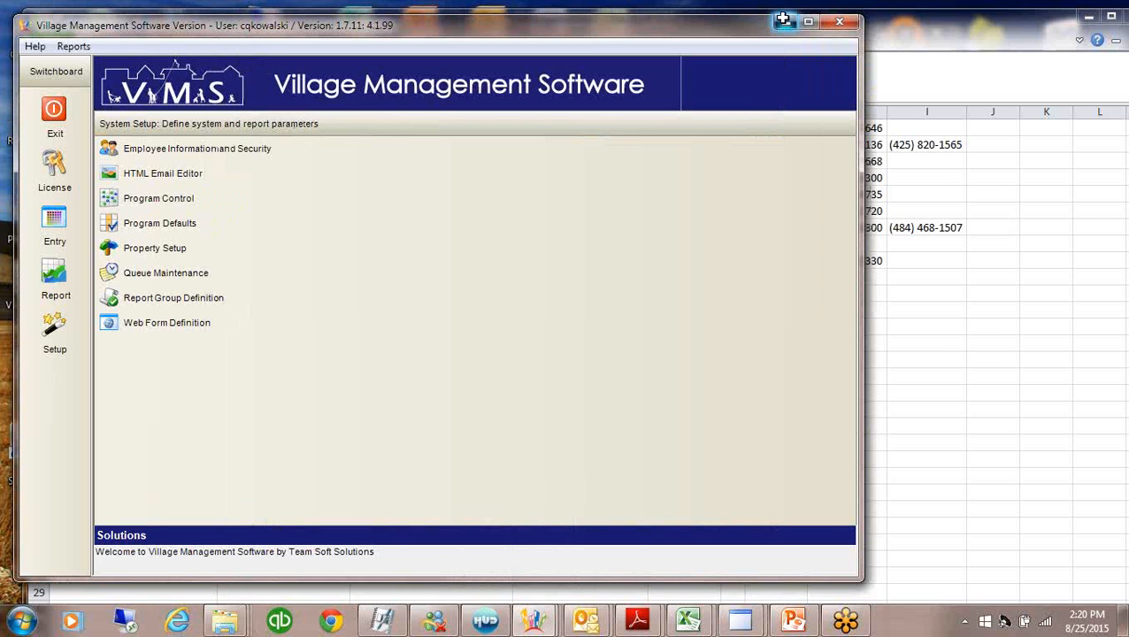
{"action": "left_click", "coordinate": [783, 21]}
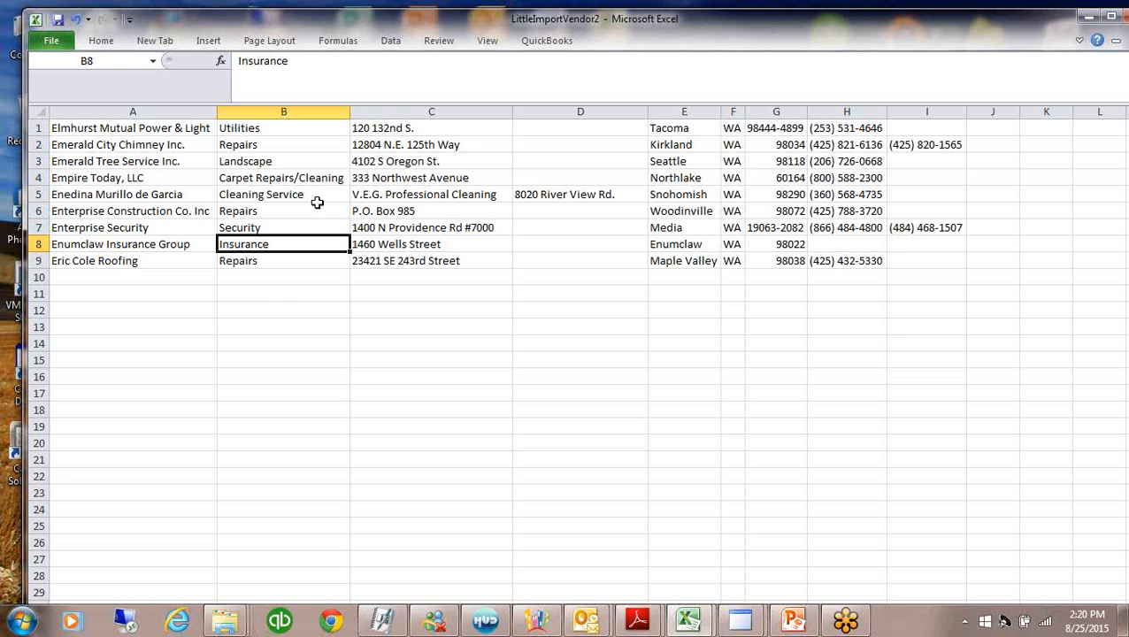
{"action": "left_click", "coordinate": [434, 127]}
Switch to VMSImport and add the Vendor fields Type, Address, Address 2, City, State and Zip Code to the import fields in that order
{"action": "mouse_move", "coordinate": [741, 619]}
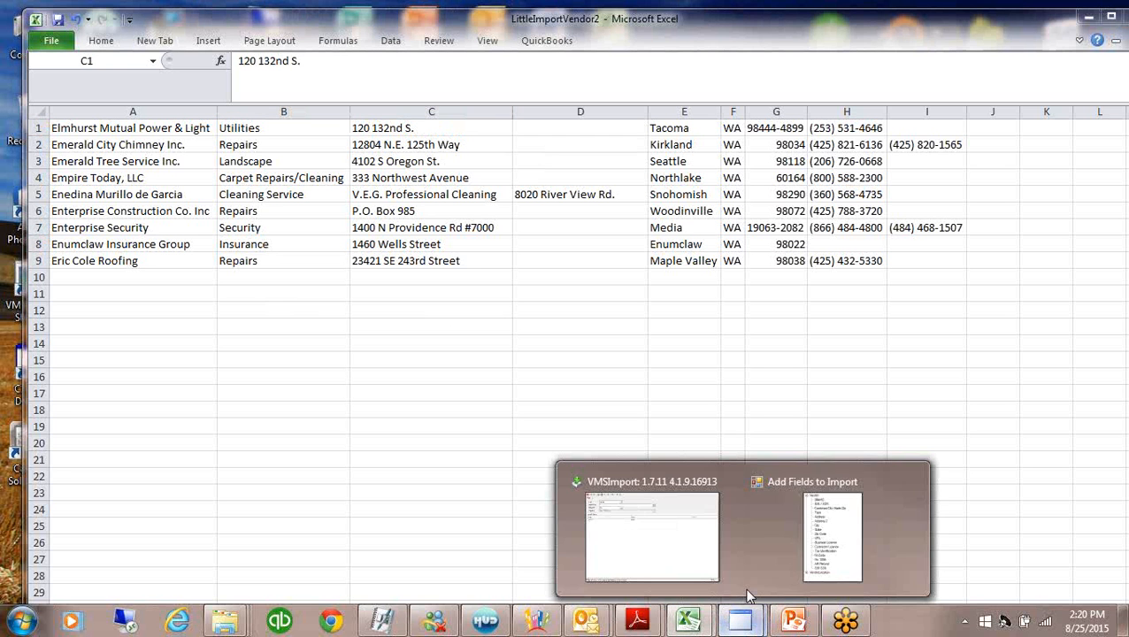
{"action": "left_click", "coordinate": [623, 549]}
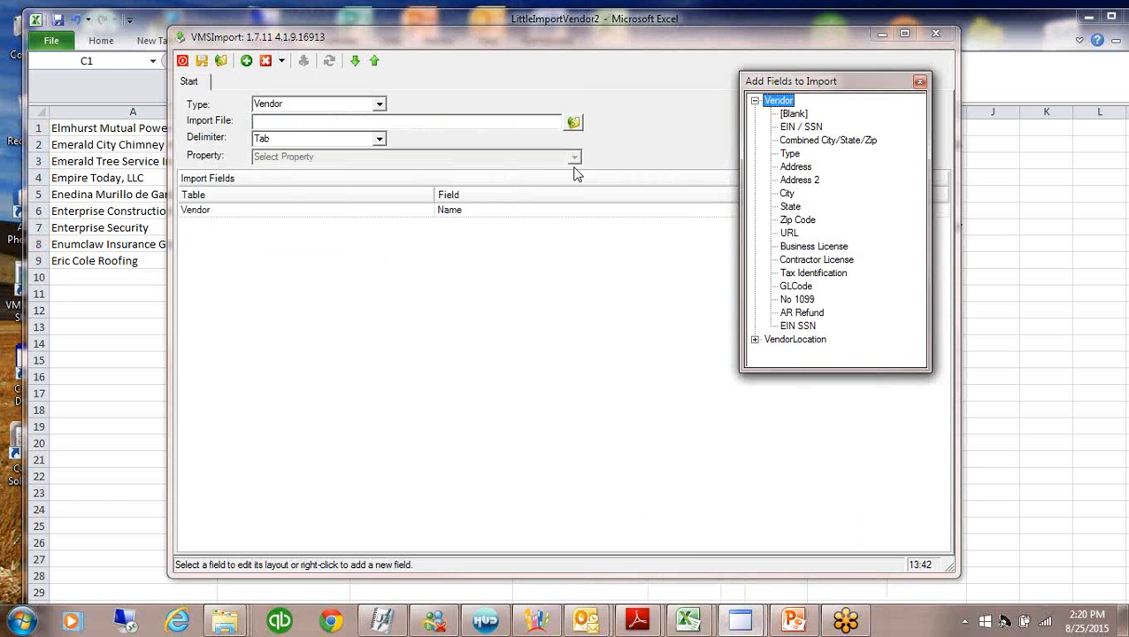
{"action": "left_click", "coordinate": [299, 214]}
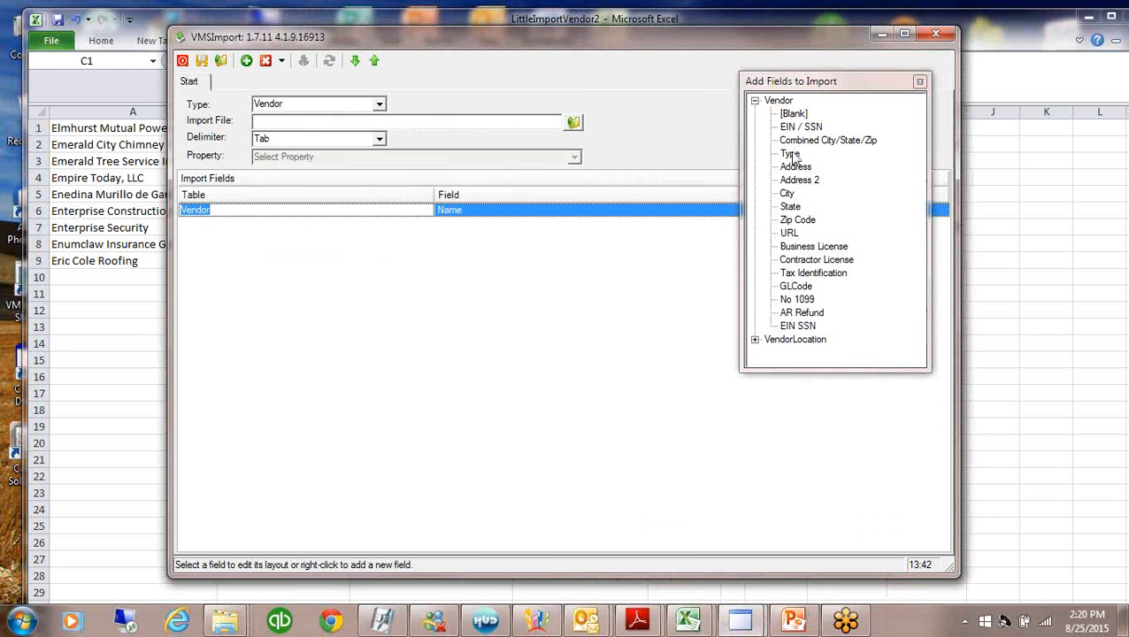
{"action": "left_click_drag", "start_coordinate": [790, 157], "coordinate": [473, 294]}
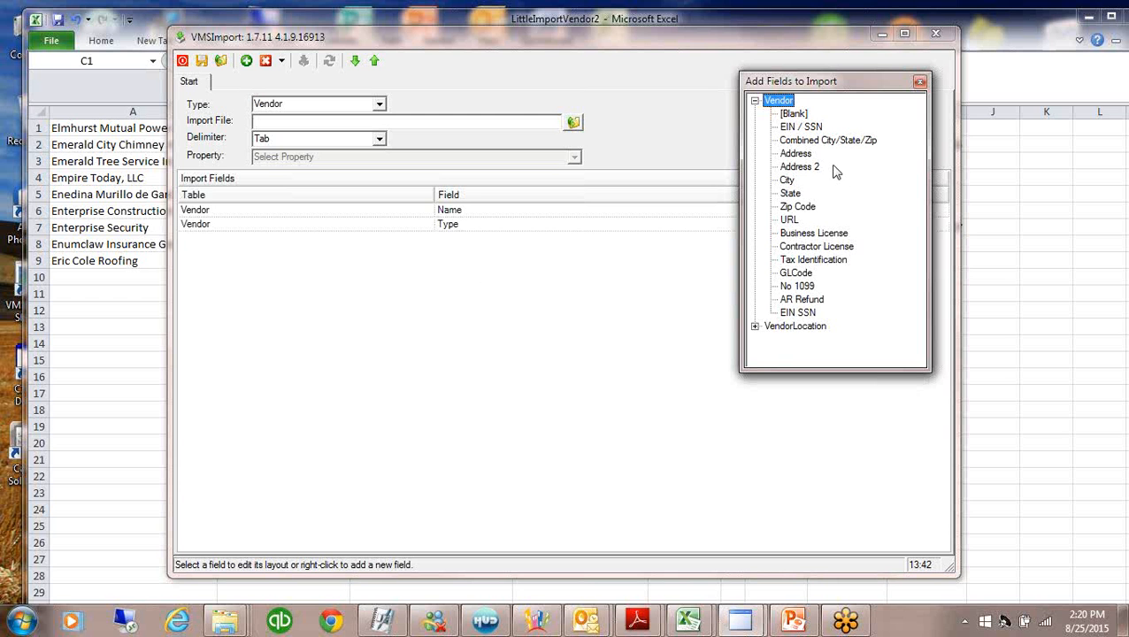
{"action": "double_click", "coordinate": [799, 155]}
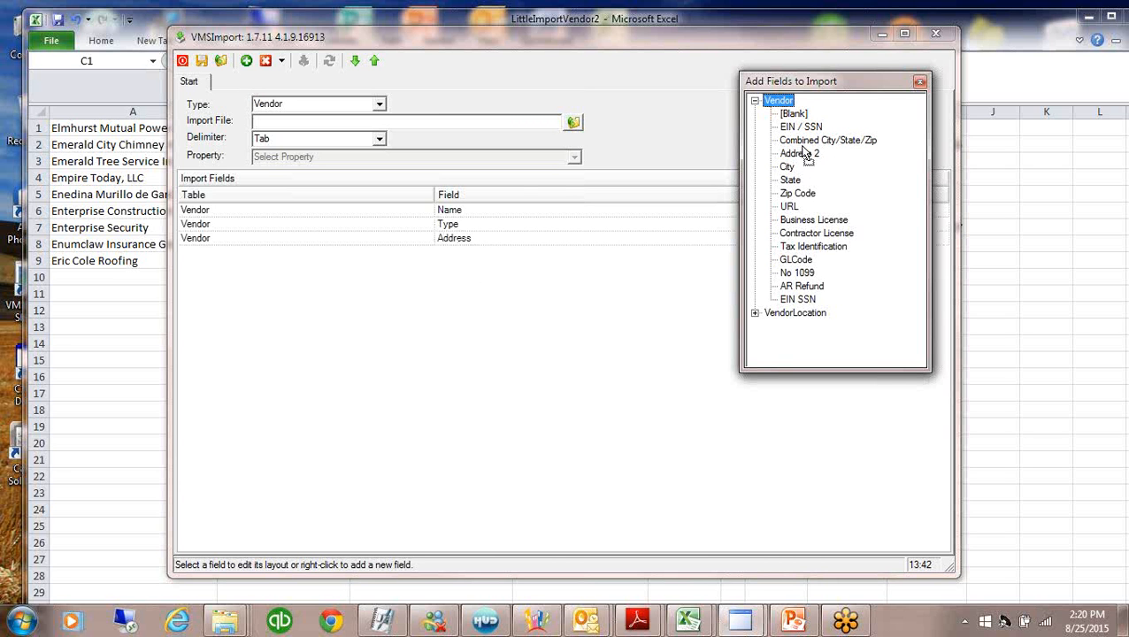
{"action": "left_click_drag", "start_coordinate": [800, 157], "coordinate": [575, 281]}
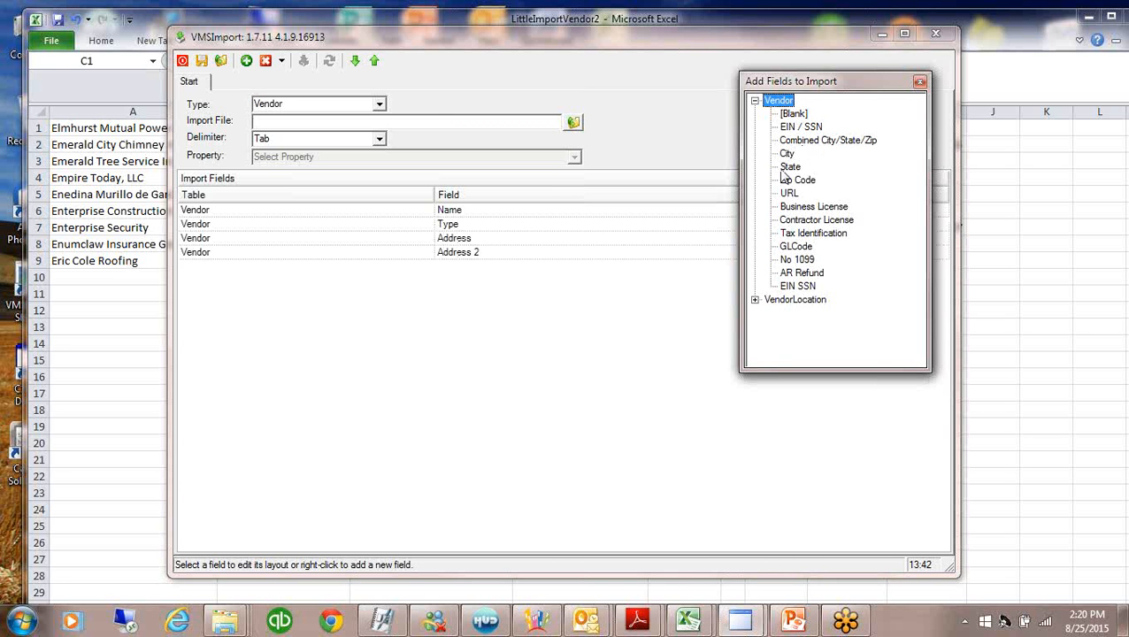
{"action": "double_click", "coordinate": [787, 165]}
{"action": "double_click", "coordinate": [790, 153]}
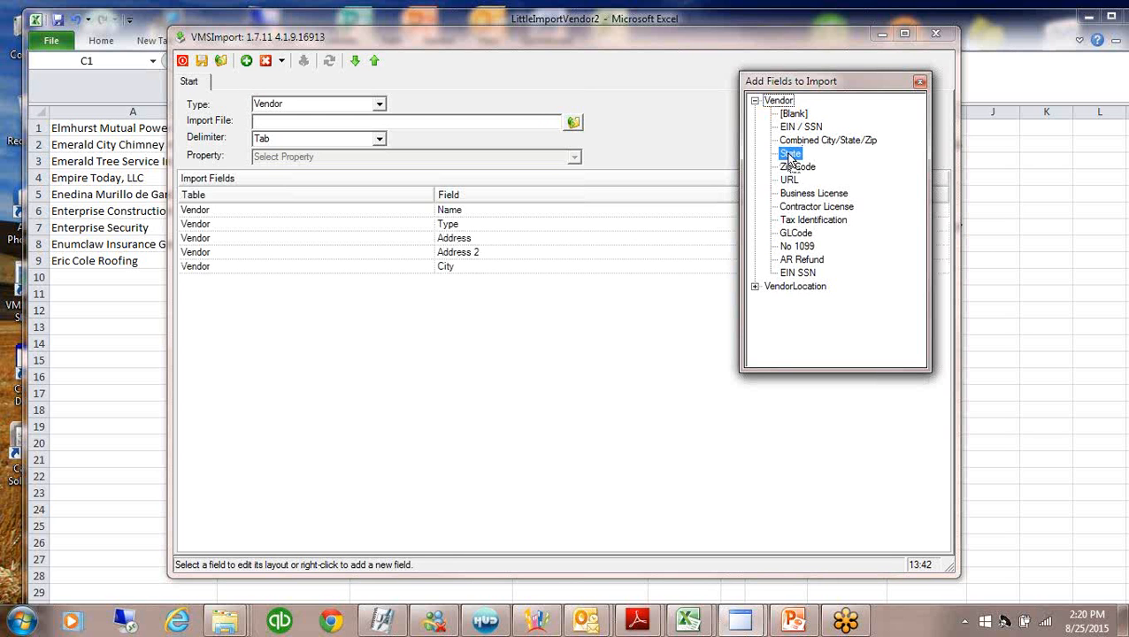
{"action": "left_click_drag", "start_coordinate": [803, 156], "coordinate": [609, 337]}
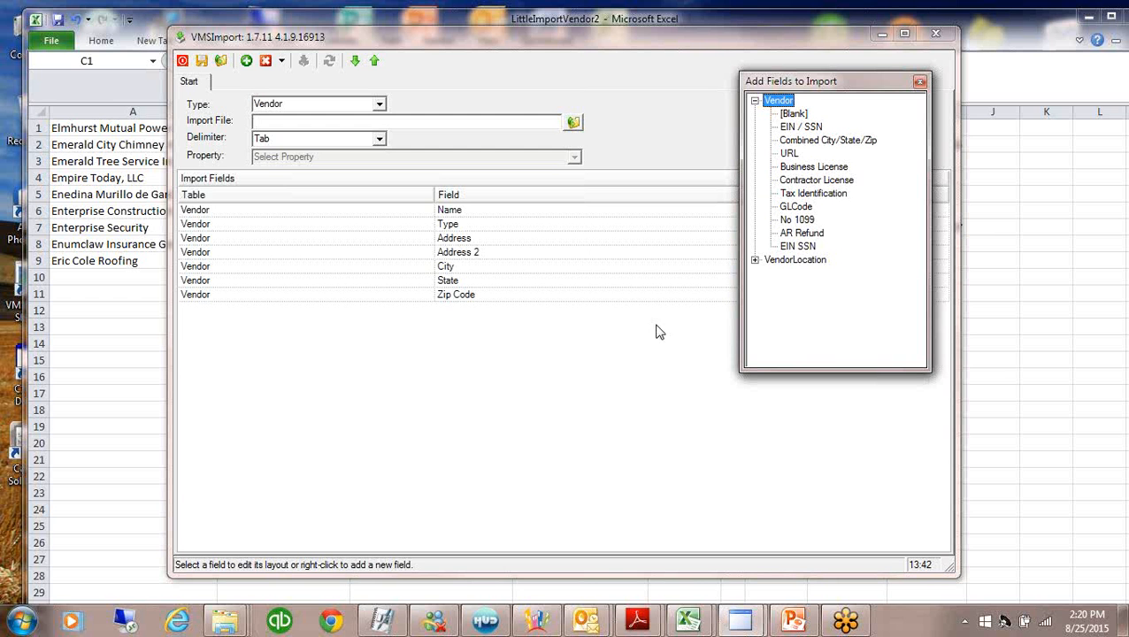
Examine the remaining Vendor fields available for import, including Business License, Contractor License, Tax Identification and EIN SSN
{"action": "left_click", "coordinate": [819, 168]}
{"action": "left_click", "coordinate": [830, 181]}
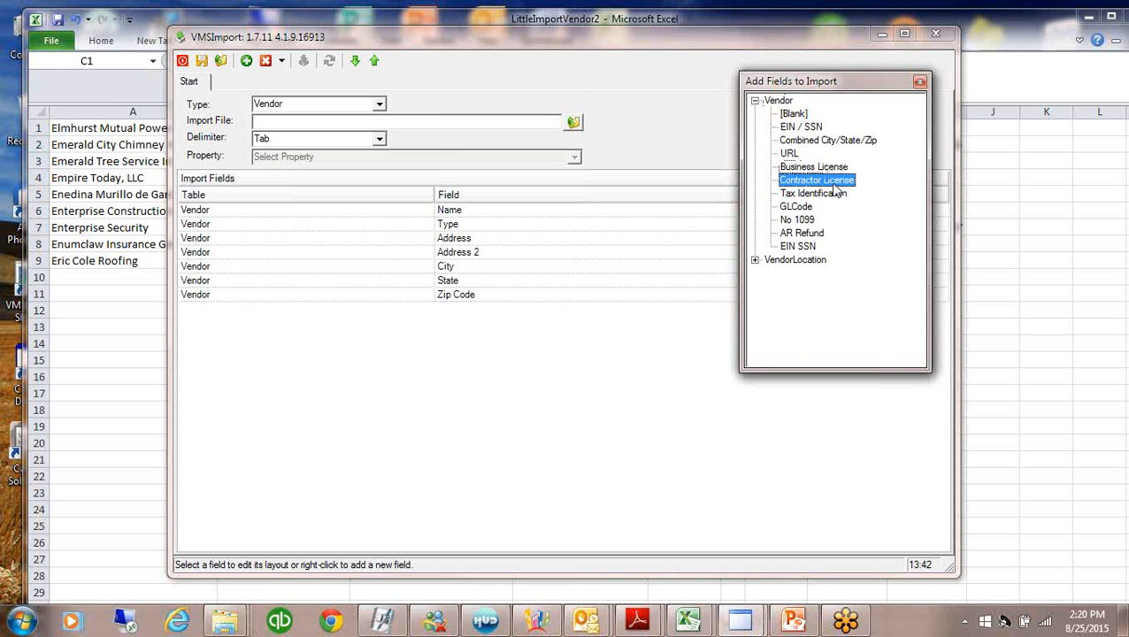
{"action": "left_click", "coordinate": [830, 195]}
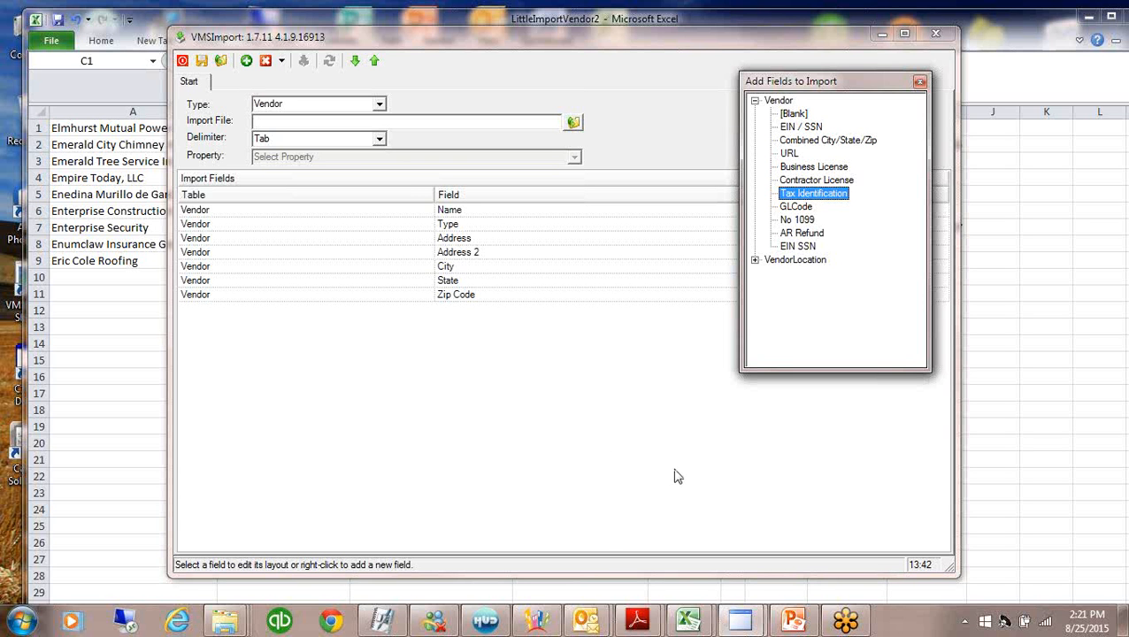
{"action": "left_click", "coordinate": [785, 249]}
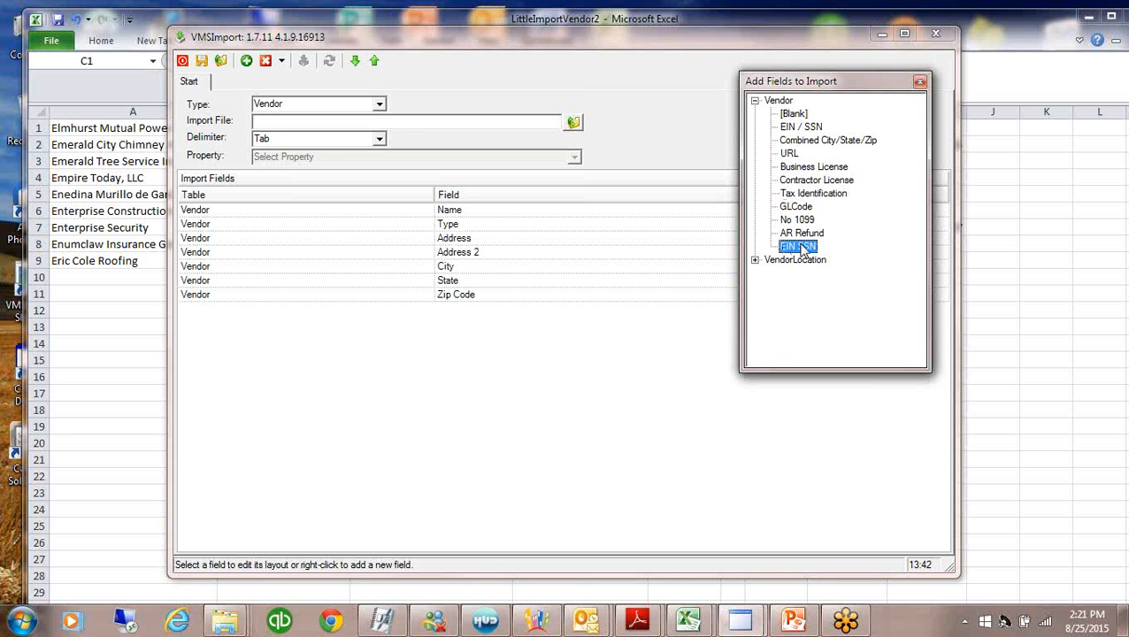
{"action": "left_click", "coordinate": [810, 196]}
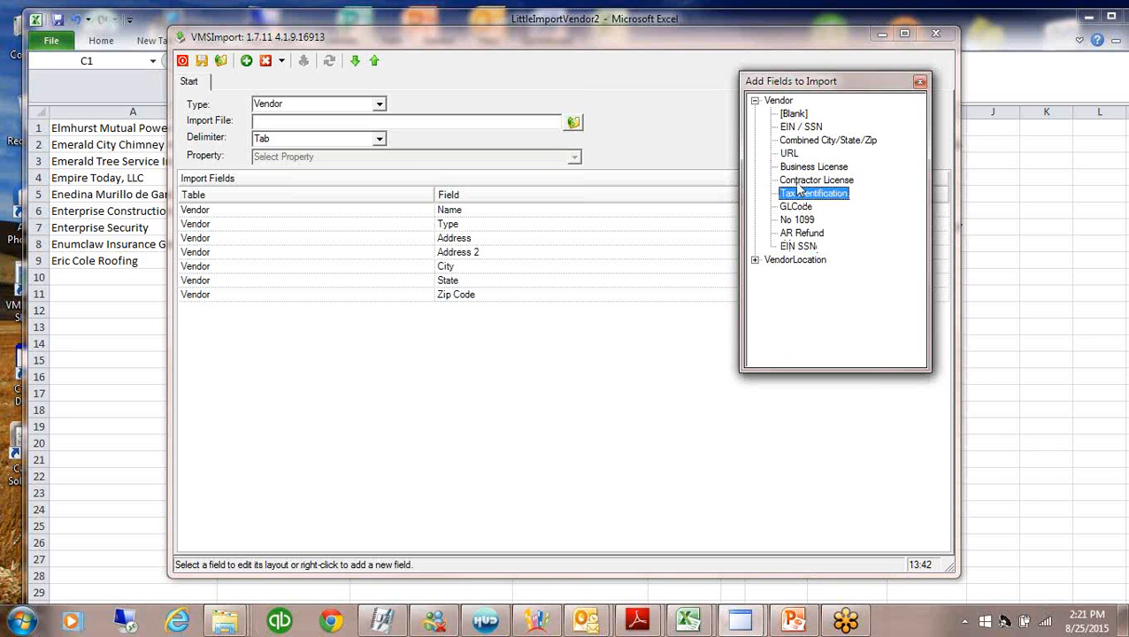
Check the Vendor fields EIN SSN, GLCode and No 1099 in the list of available import fields
{"action": "left_click", "coordinate": [786, 249]}
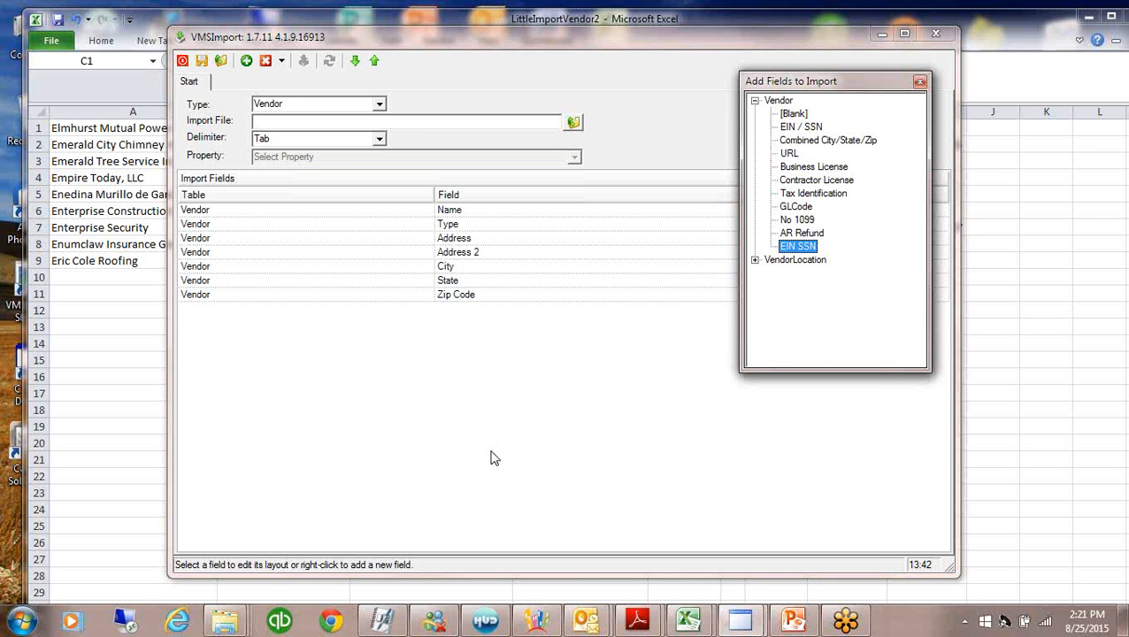
{"action": "left_click", "coordinate": [806, 211]}
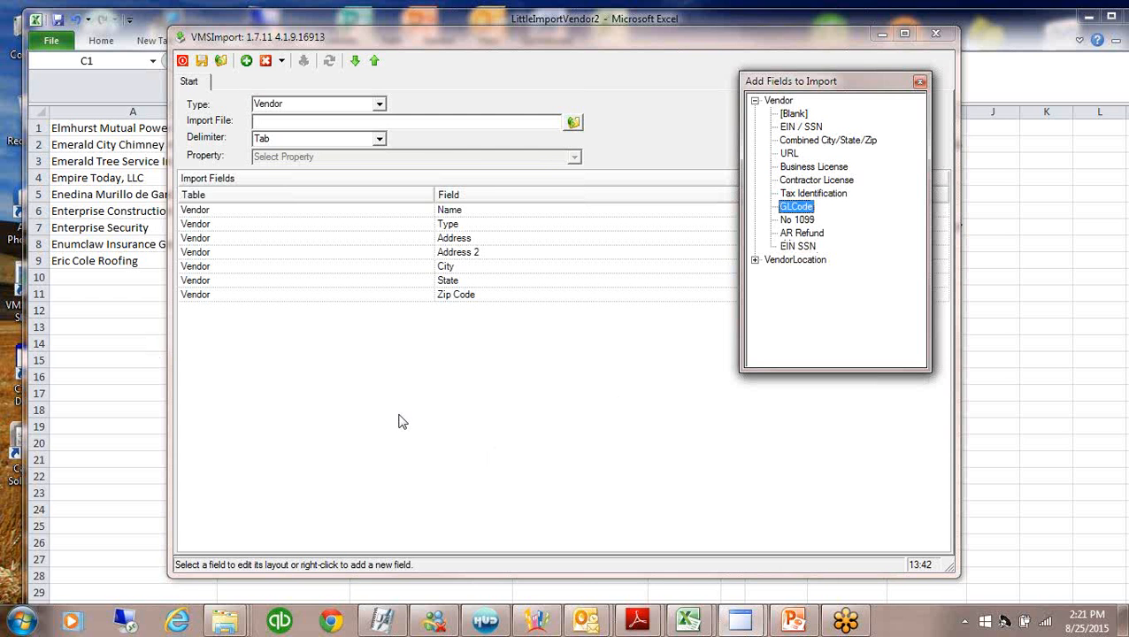
{"action": "left_click", "coordinate": [799, 221]}
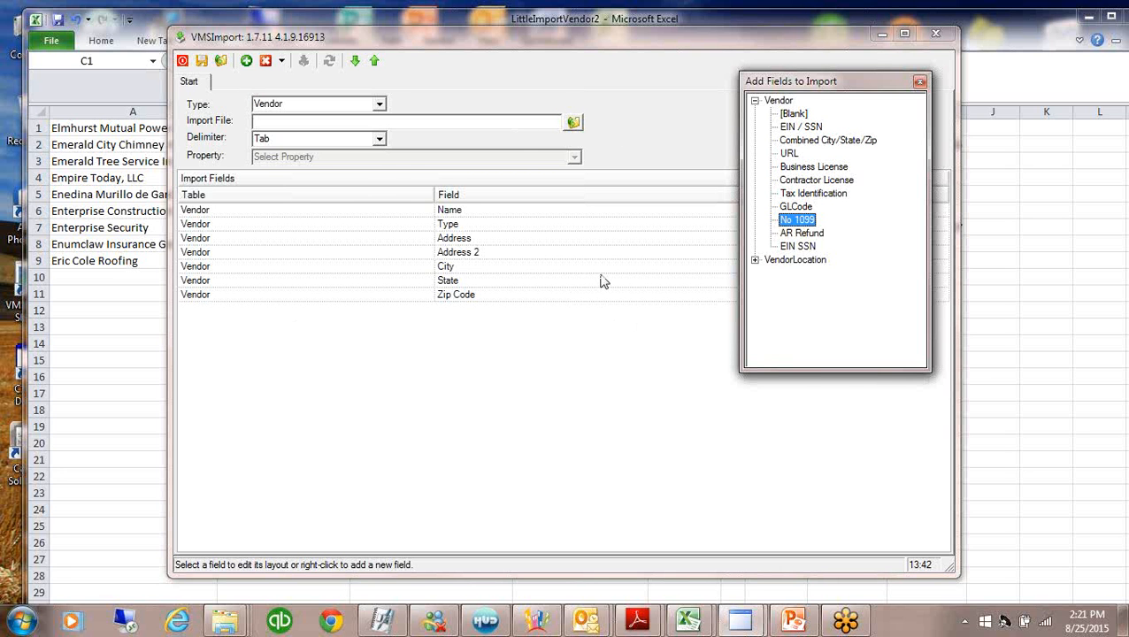
Switch to the Excel workbook and enter x in cells J6, J7, J2 and J3 to mark those vendors
{"action": "left_click", "coordinate": [80, 177]}
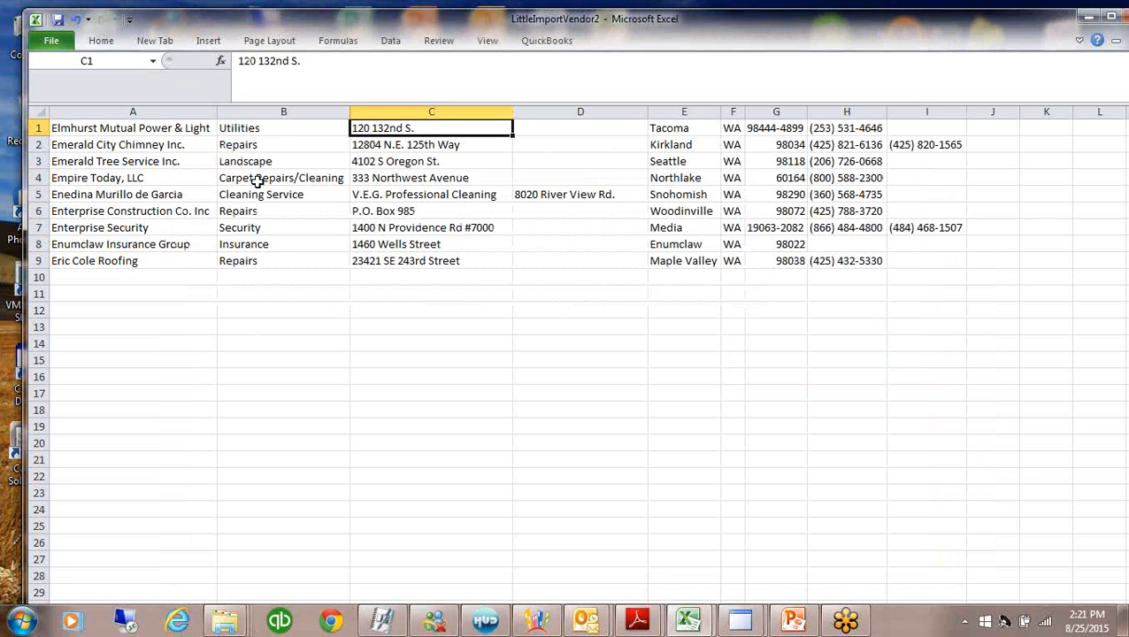
{"action": "left_click", "coordinate": [987, 208]}
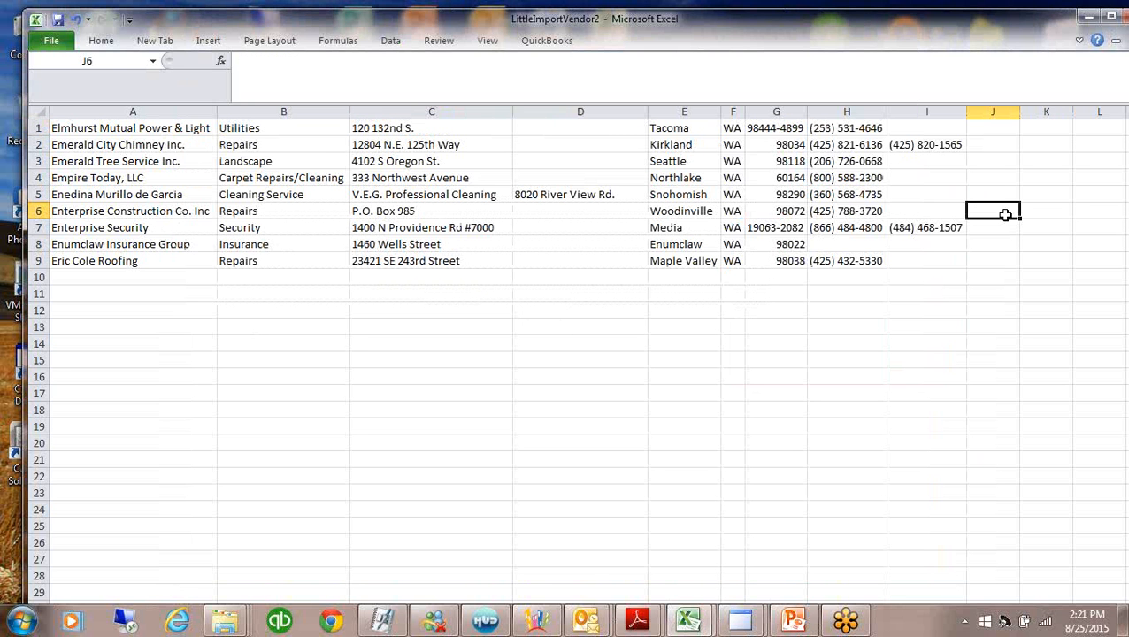
{"action": "type", "text": "x"}
{"action": "left_click", "coordinate": [951, 311]}
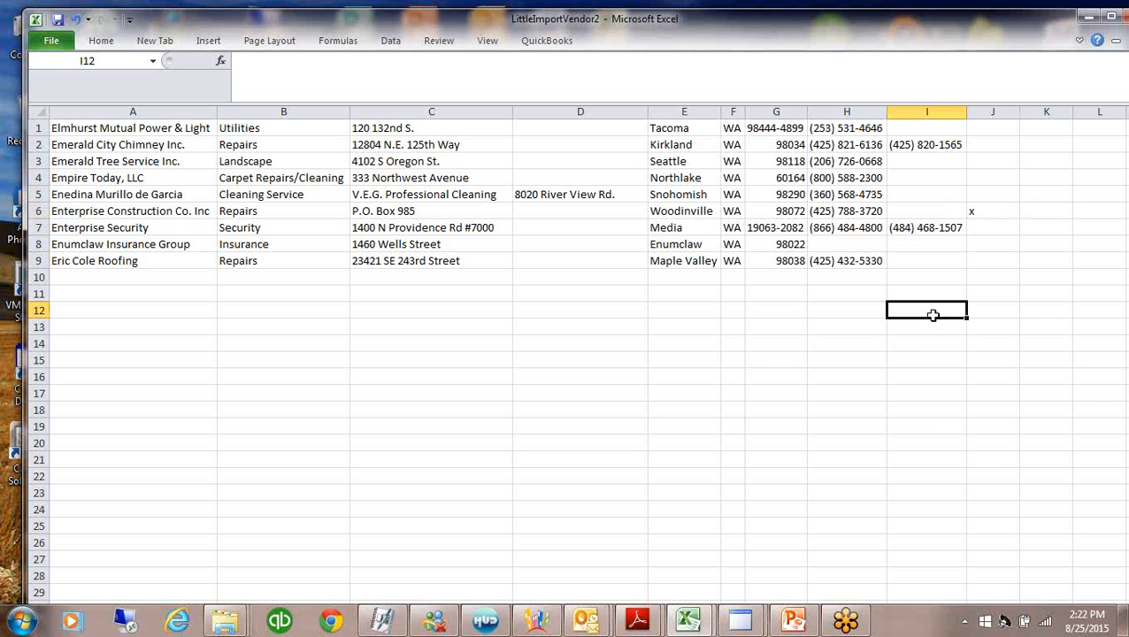
{"action": "left_click", "coordinate": [978, 227]}
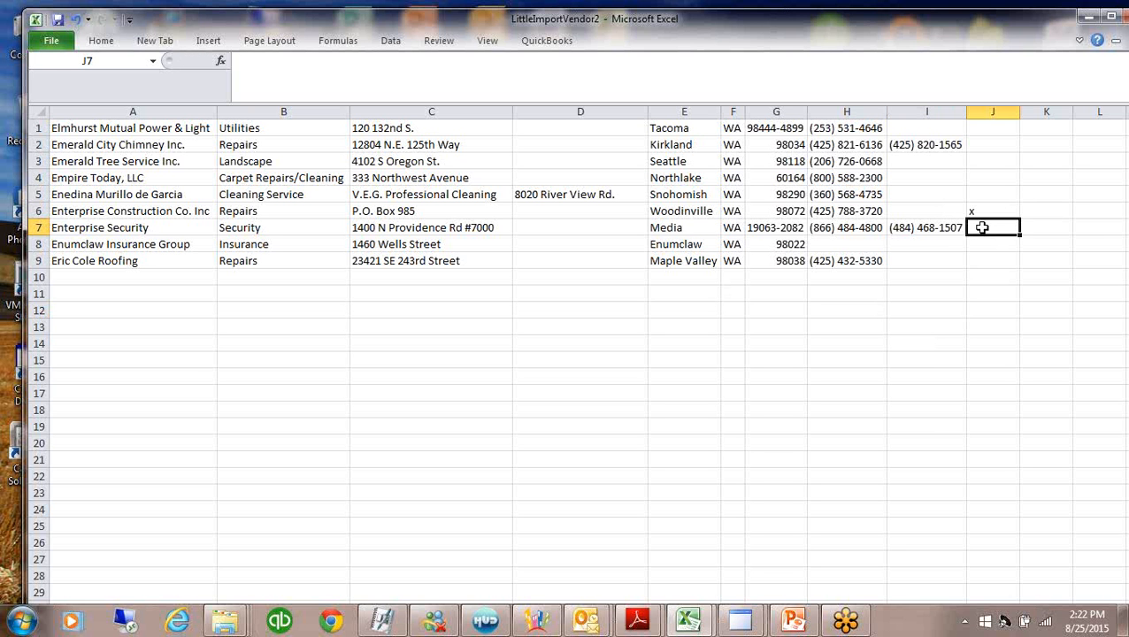
{"action": "type", "text": "x"}
{"action": "left_click", "coordinate": [980, 152]}
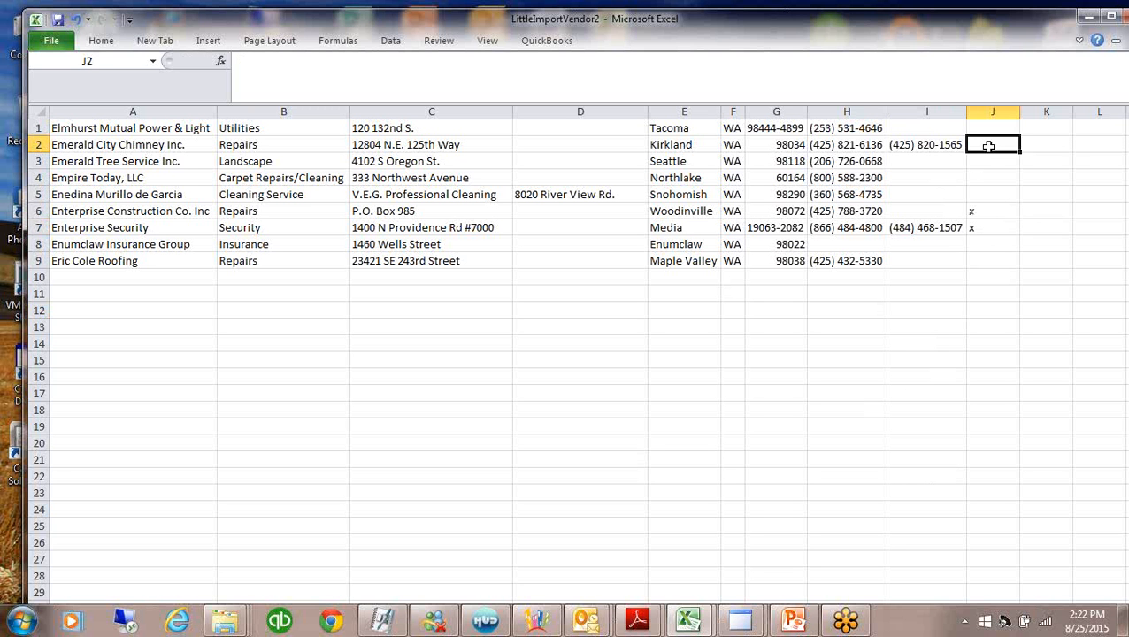
{"action": "type", "text": "x"}
{"action": "key", "text": "Return"}
{"action": "type", "text": "x"}
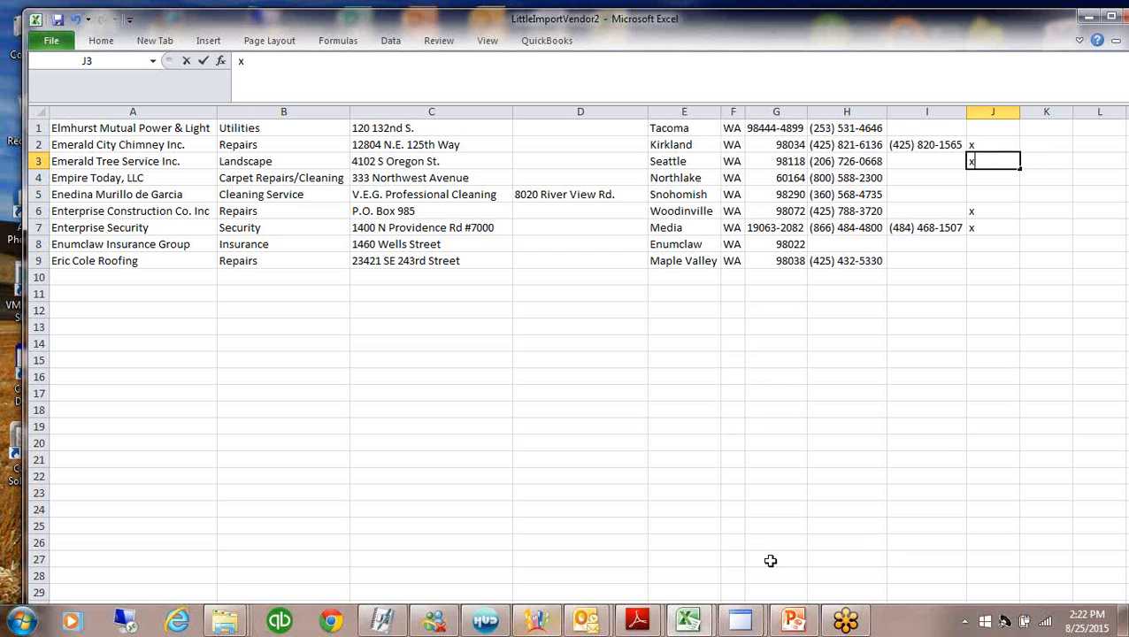
Return to VMSImport and reposition its window and the Add Fields to Import window so the spreadsheet's columns G to J are visible
{"action": "mouse_move", "coordinate": [740, 625]}
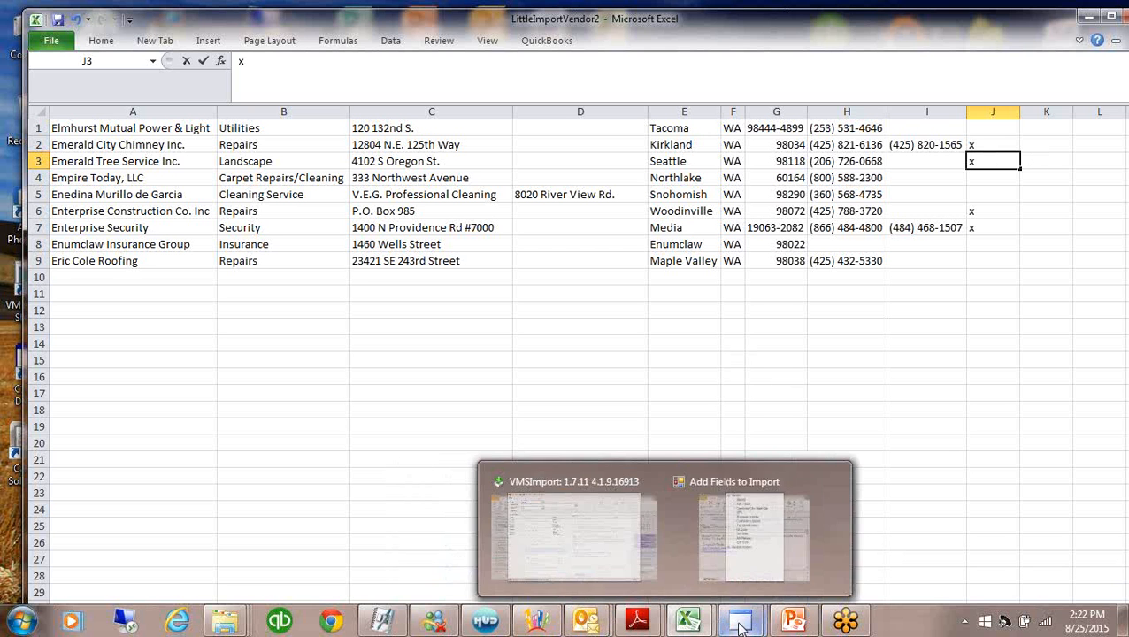
{"action": "left_click", "coordinate": [834, 562]}
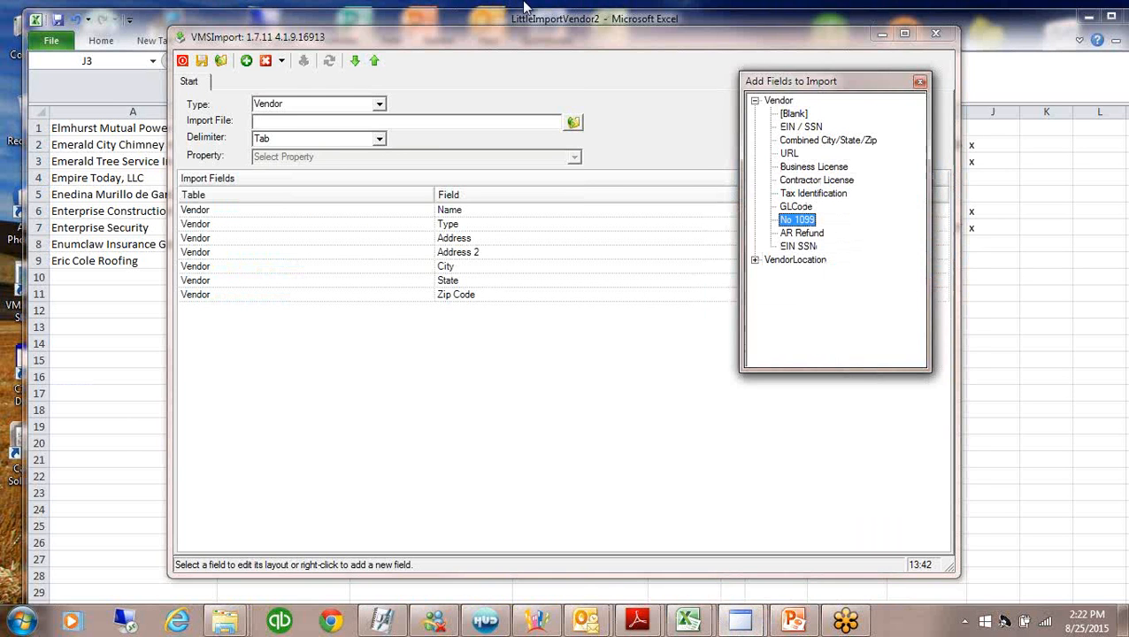
{"action": "left_click_drag", "start_coordinate": [531, 40], "coordinate": [513, 284]}
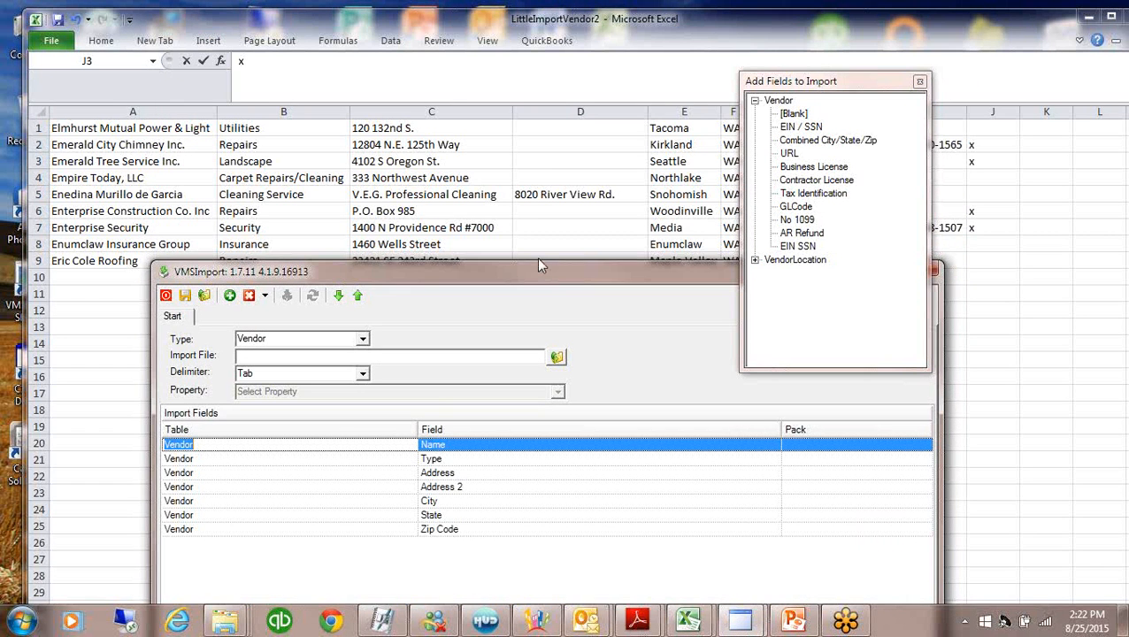
{"action": "left_click_drag", "start_coordinate": [849, 81], "coordinate": [907, 130]}
{"action": "left_click_drag", "start_coordinate": [276, 124], "coordinate": [341, 35]}
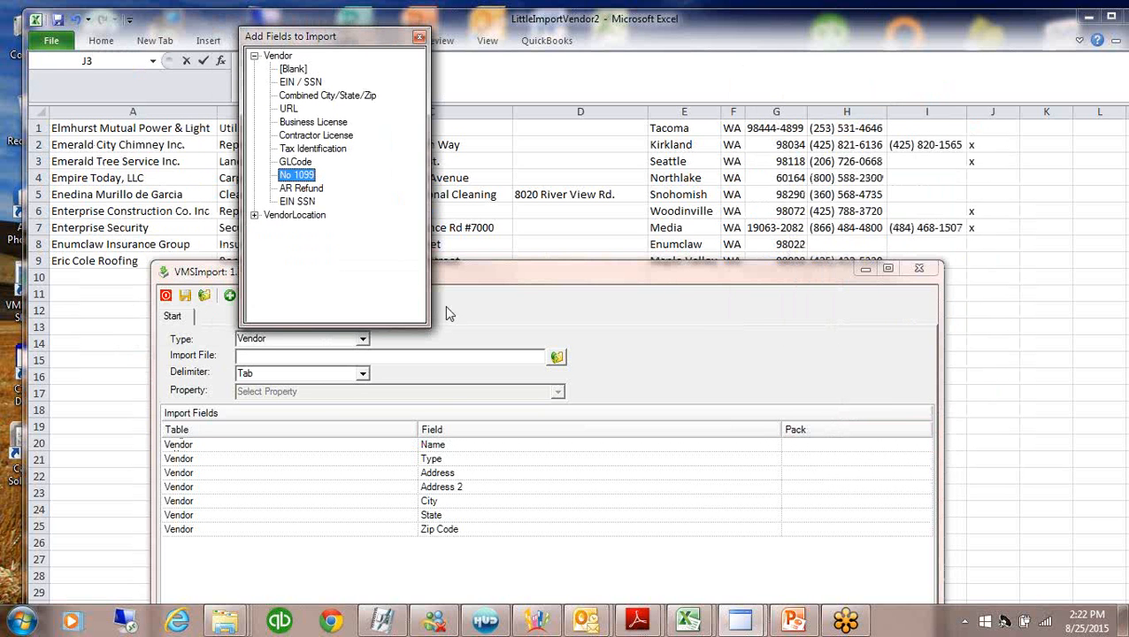
Add the VendorLocation fields Telephone, Account and Fax to the import fields
{"action": "left_click", "coordinate": [253, 215]}
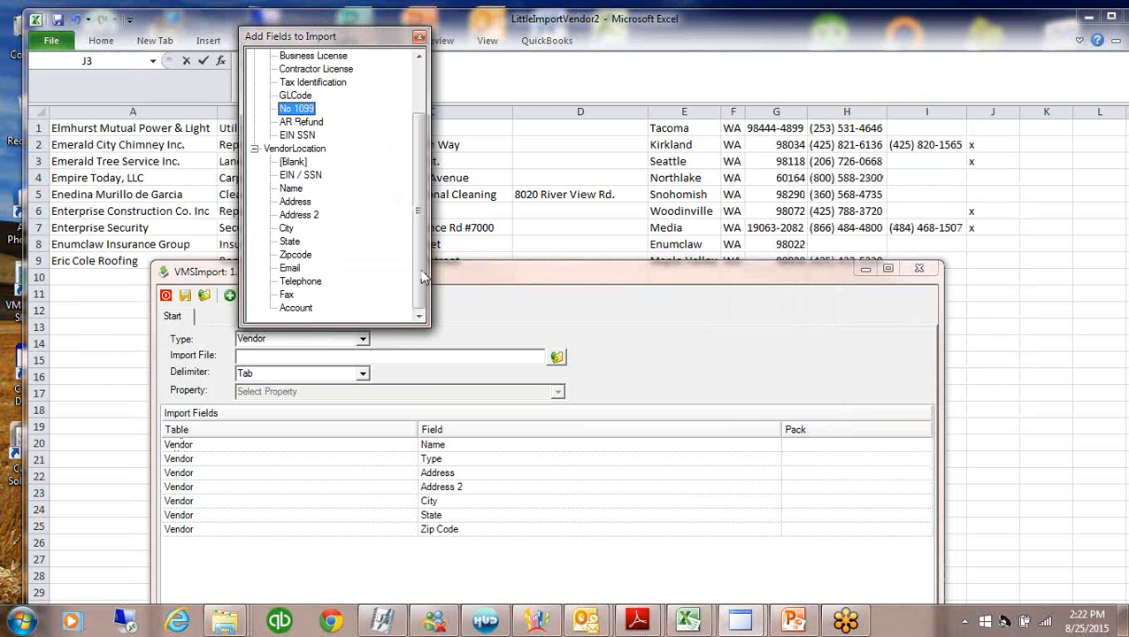
{"action": "left_click", "coordinate": [311, 284]}
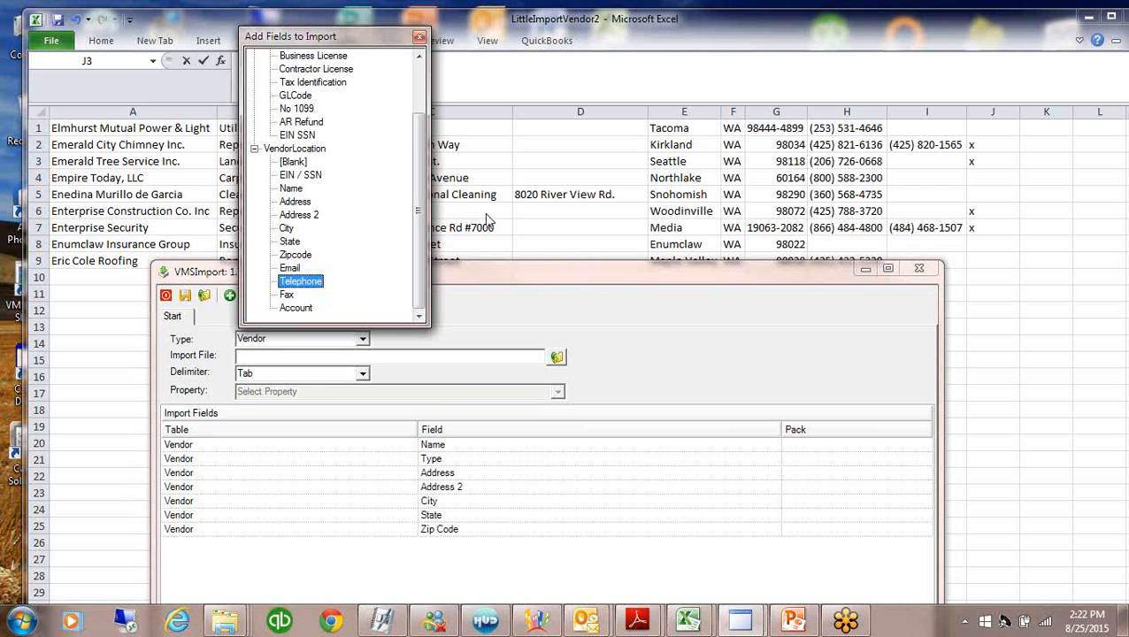
{"action": "double_click", "coordinate": [305, 280]}
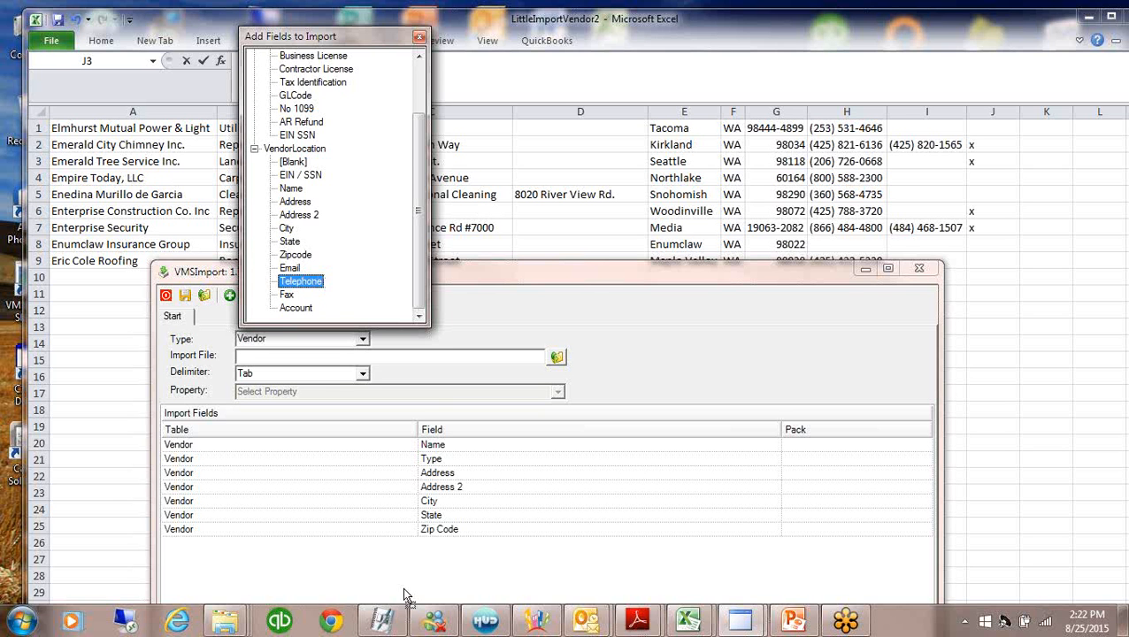
{"action": "double_click", "coordinate": [295, 307]}
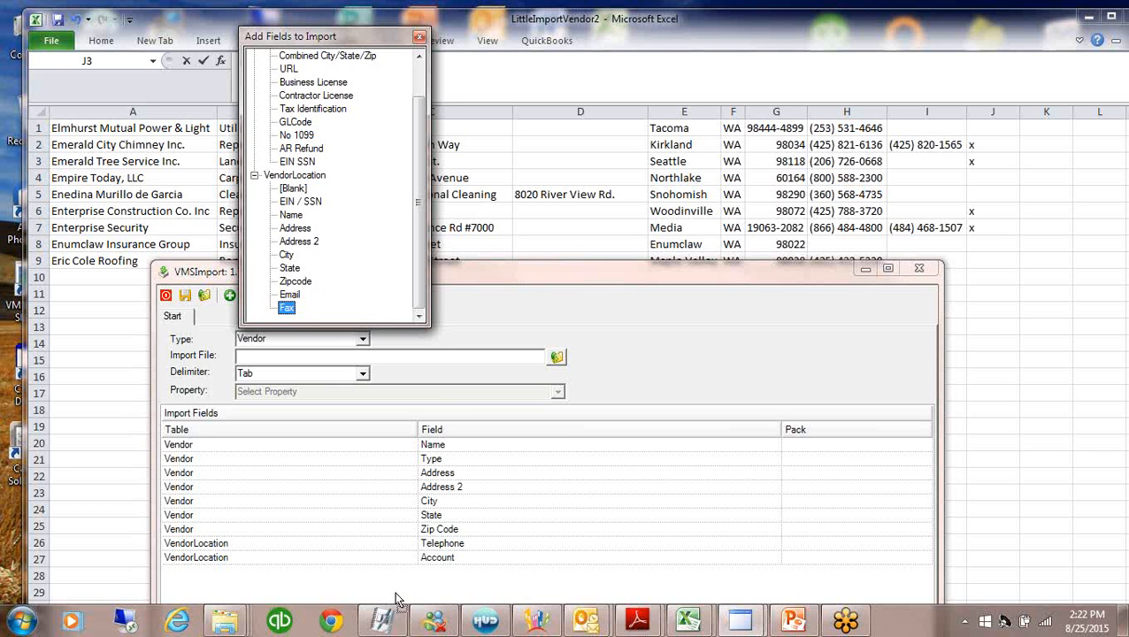
{"action": "key", "text": "Return"}
Delete the VendorLocation Account field from the import fields
{"action": "right_click", "coordinate": [452, 559]}
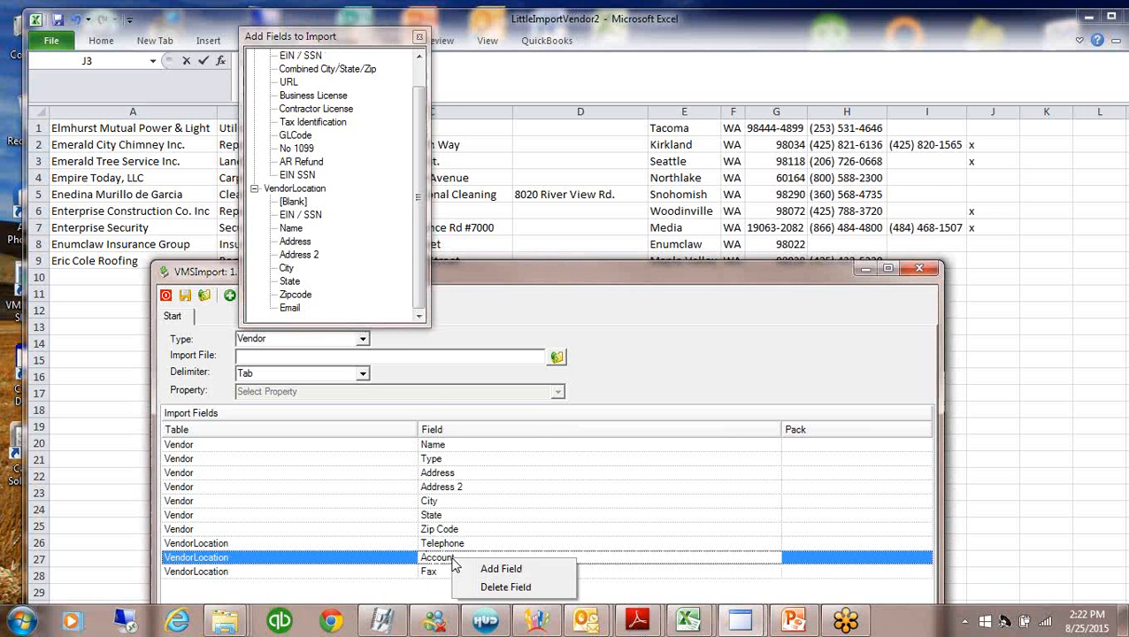
{"action": "left_click", "coordinate": [505, 587]}
{"action": "left_click", "coordinate": [548, 370]}
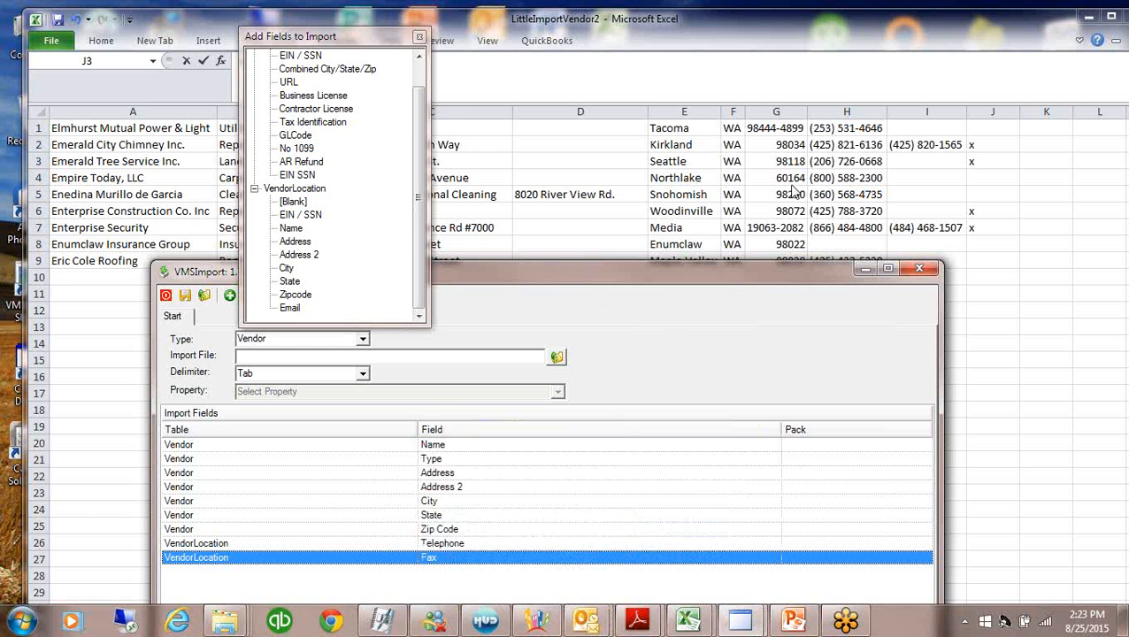
Check the x marks in column J in Excel, then return to VMSImport and add the Vendor field No 1099
{"action": "left_click", "coordinate": [993, 147]}
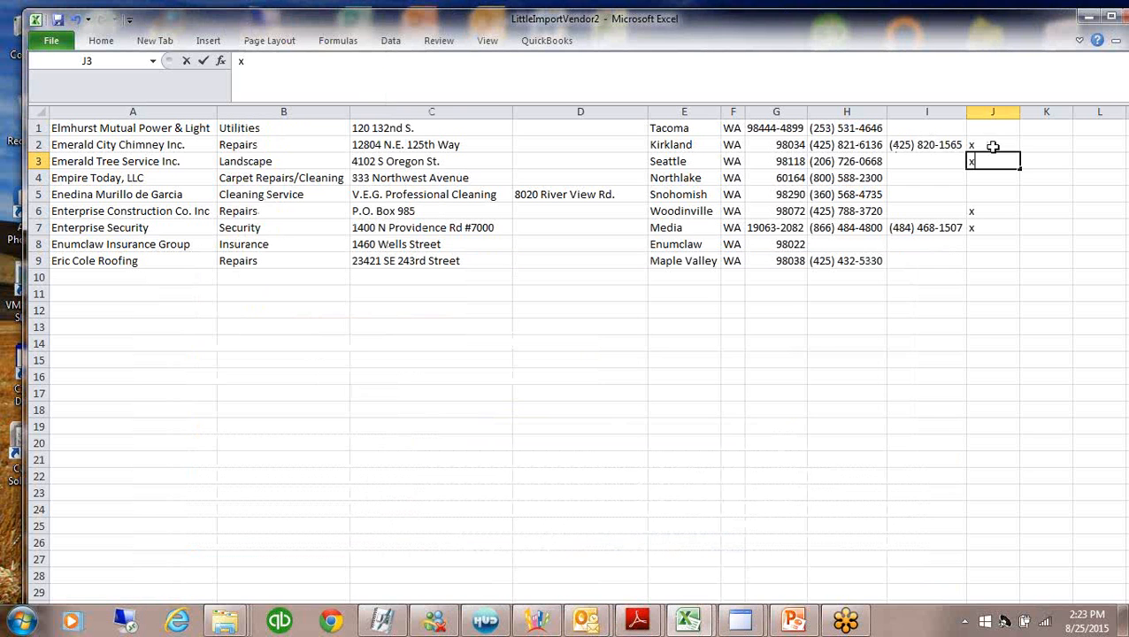
{"action": "left_click", "coordinate": [739, 620]}
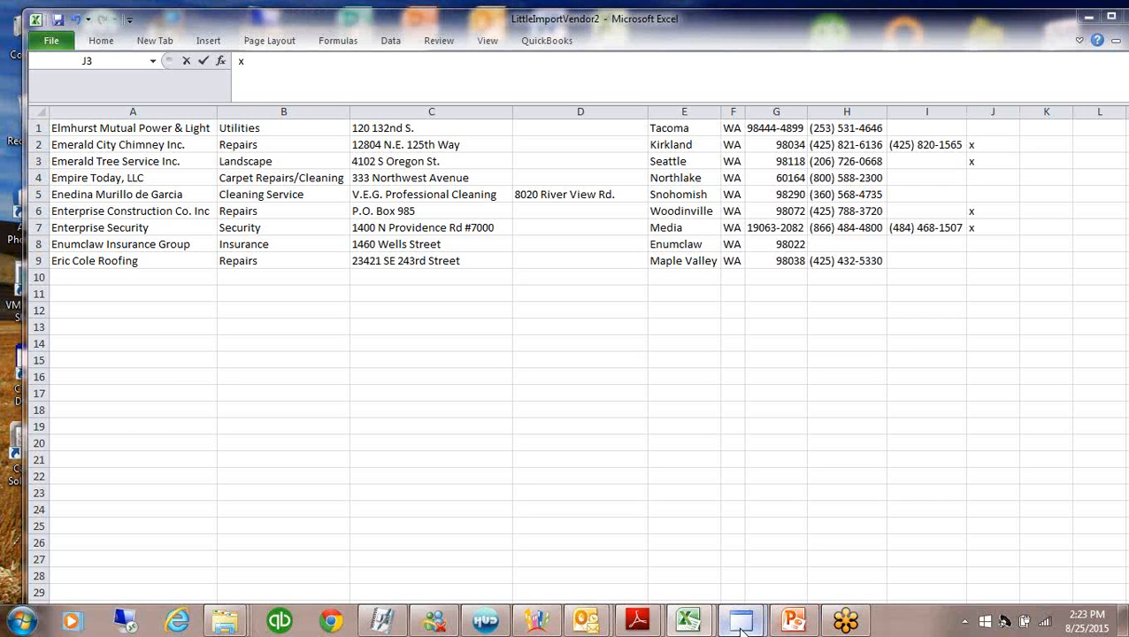
{"action": "left_click", "coordinate": [812, 533]}
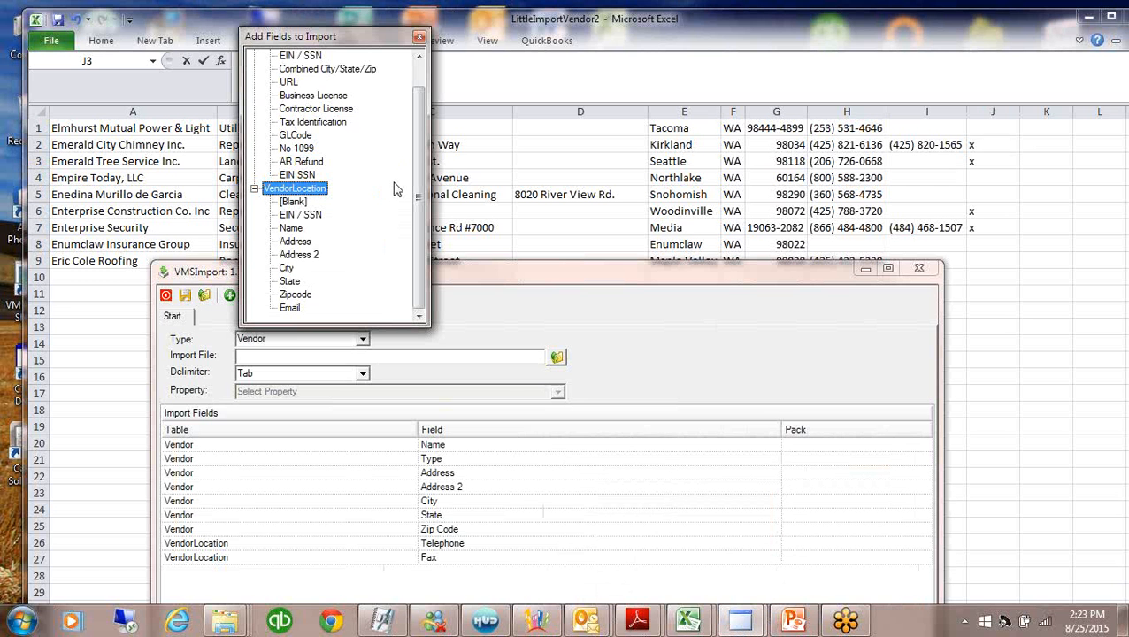
{"action": "double_click", "coordinate": [304, 148]}
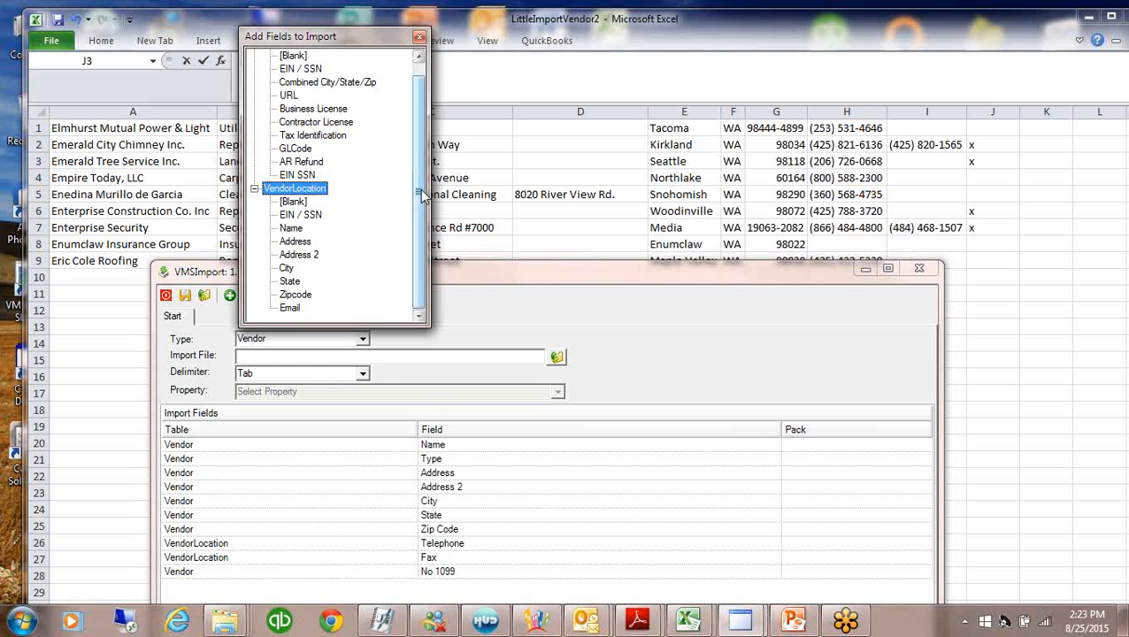
Review the remaining VendorLocation fields from Name to Email and the remaining Vendor fields, then close the list of available fields
{"action": "left_click_drag", "start_coordinate": [423, 195], "coordinate": [419, 160]}
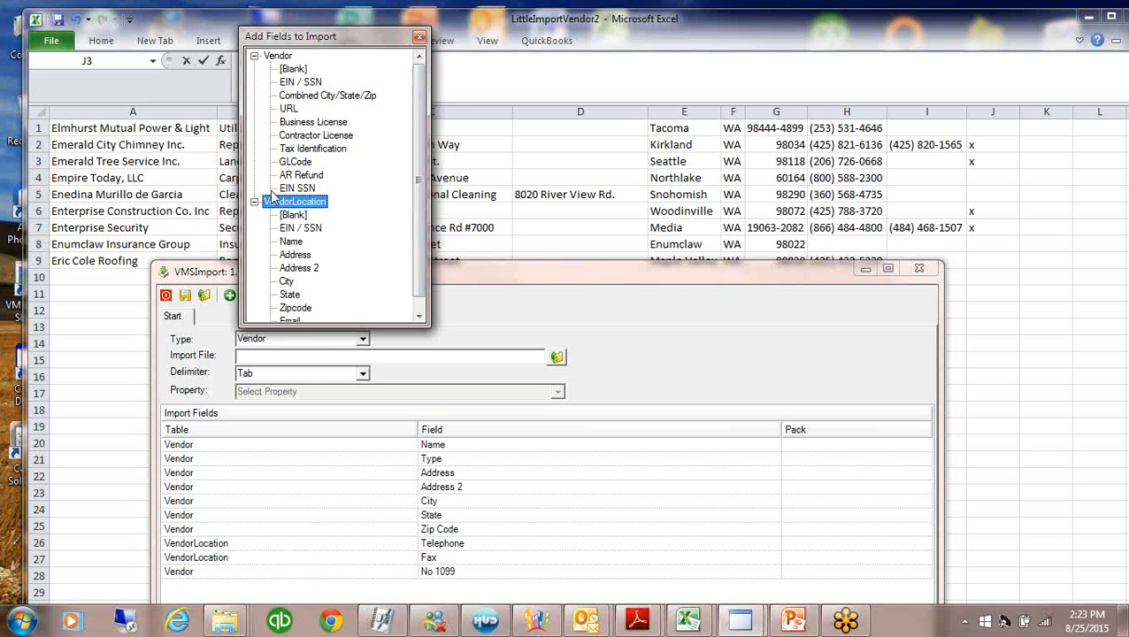
{"action": "left_click", "coordinate": [254, 55]}
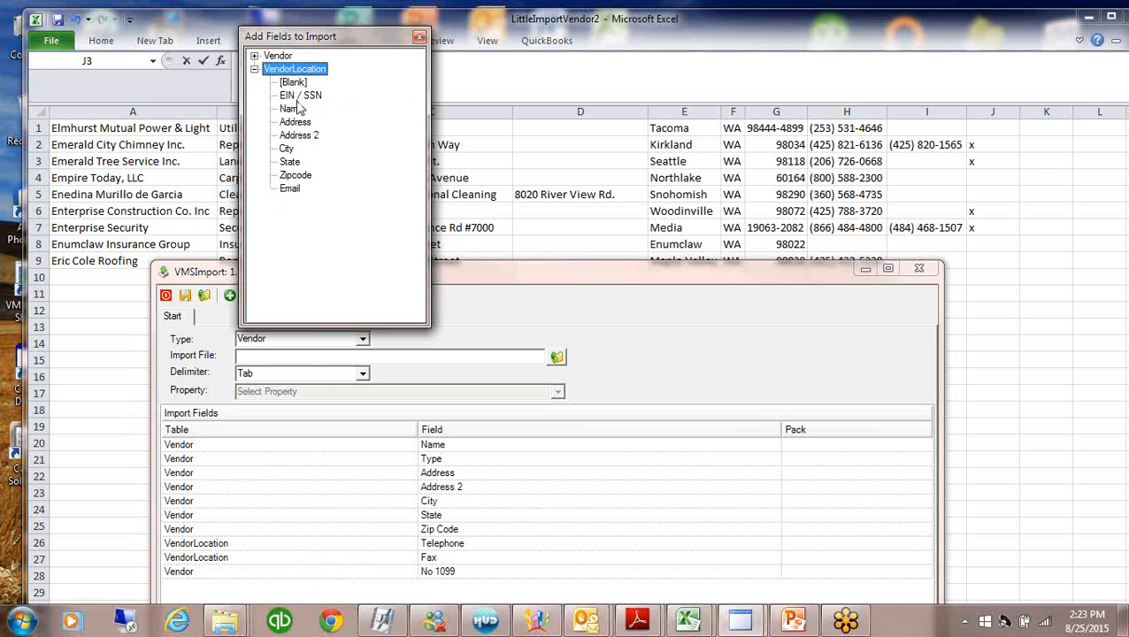
{"action": "left_click", "coordinate": [296, 108]}
{"action": "left_click", "coordinate": [298, 122]}
{"action": "left_click", "coordinate": [300, 134]}
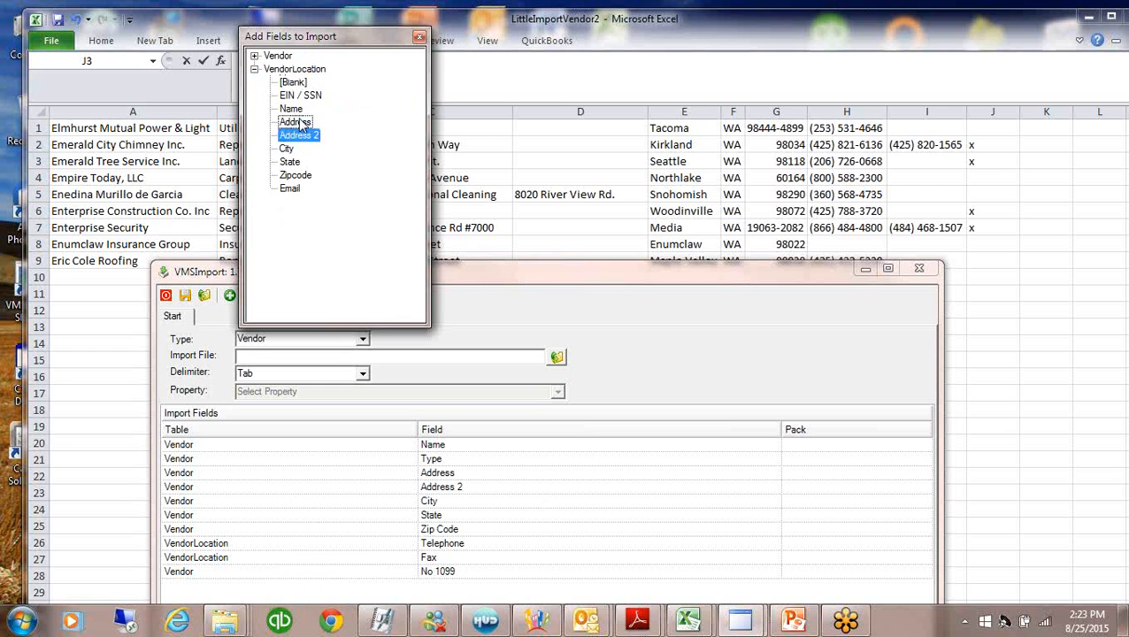
{"action": "left_click", "coordinate": [292, 148]}
{"action": "left_click", "coordinate": [291, 162]}
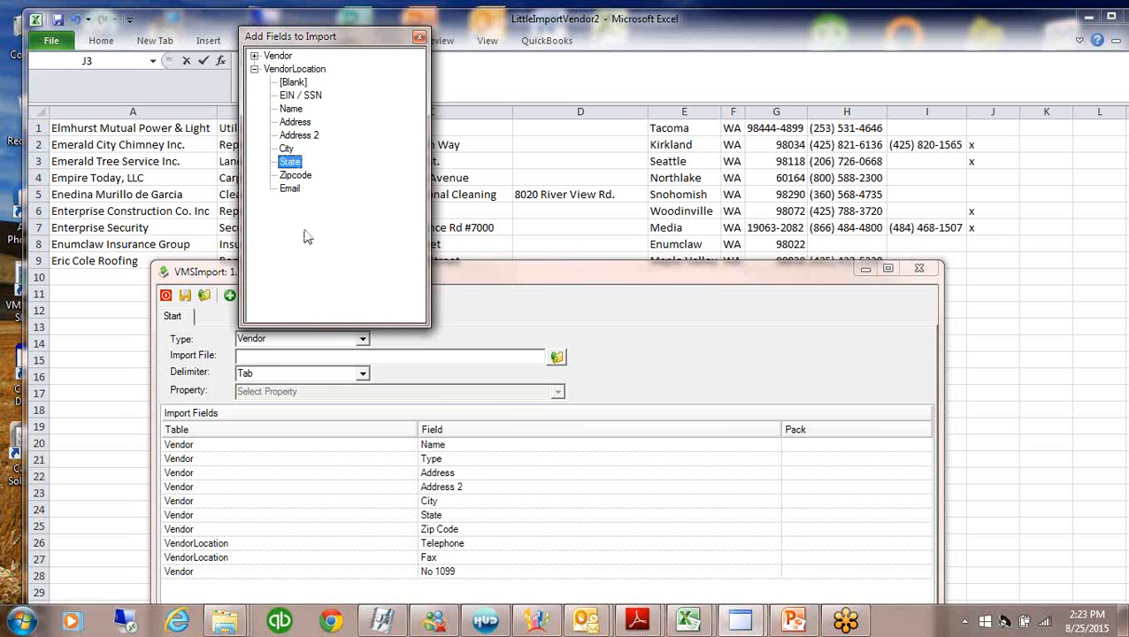
{"action": "left_click", "coordinate": [288, 190]}
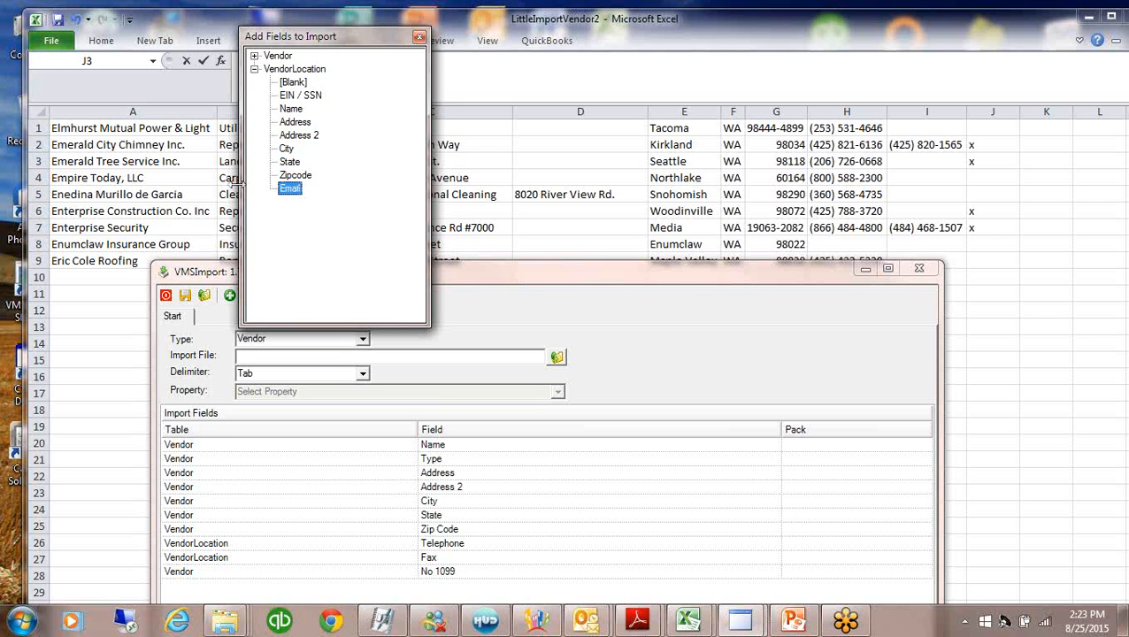
{"action": "left_click", "coordinate": [254, 69]}
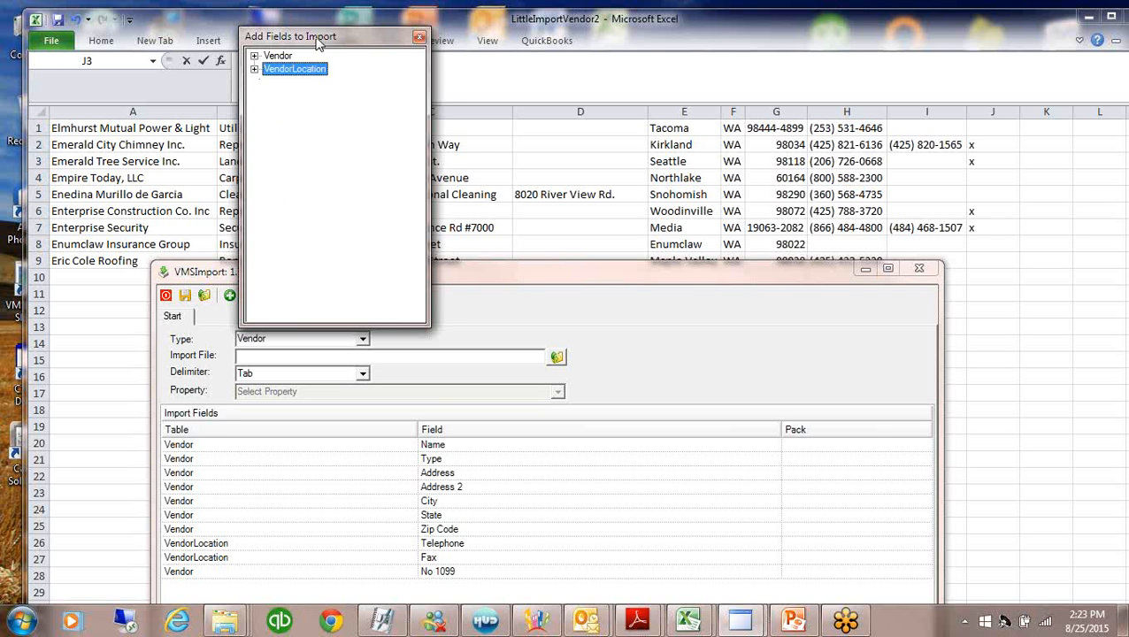
{"action": "left_click", "coordinate": [254, 56]}
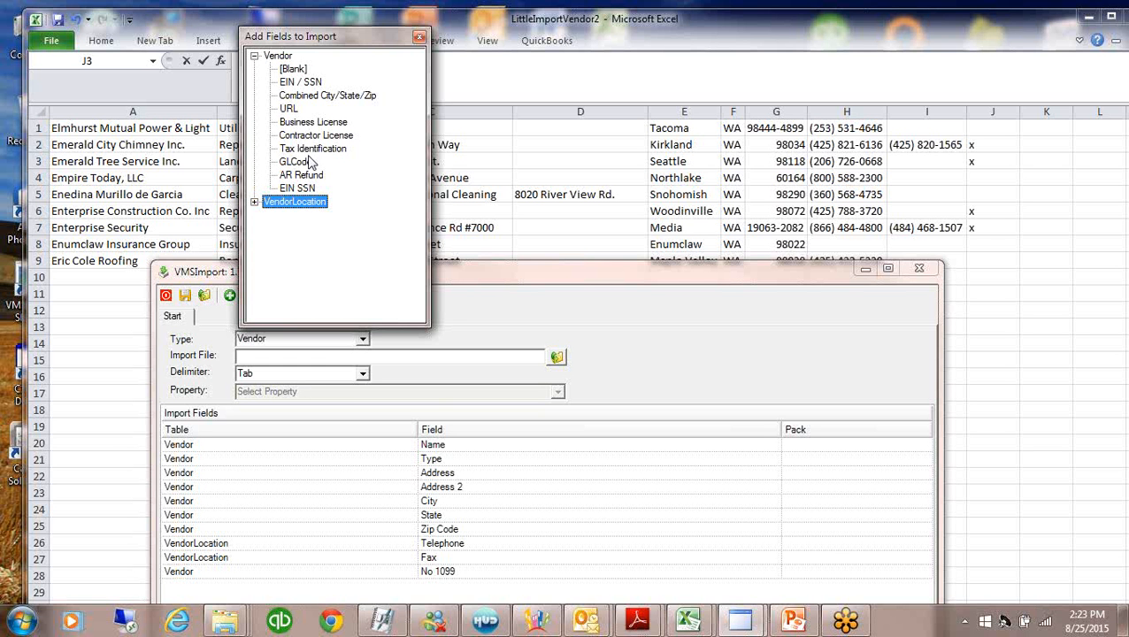
{"action": "left_click", "coordinate": [420, 36]}
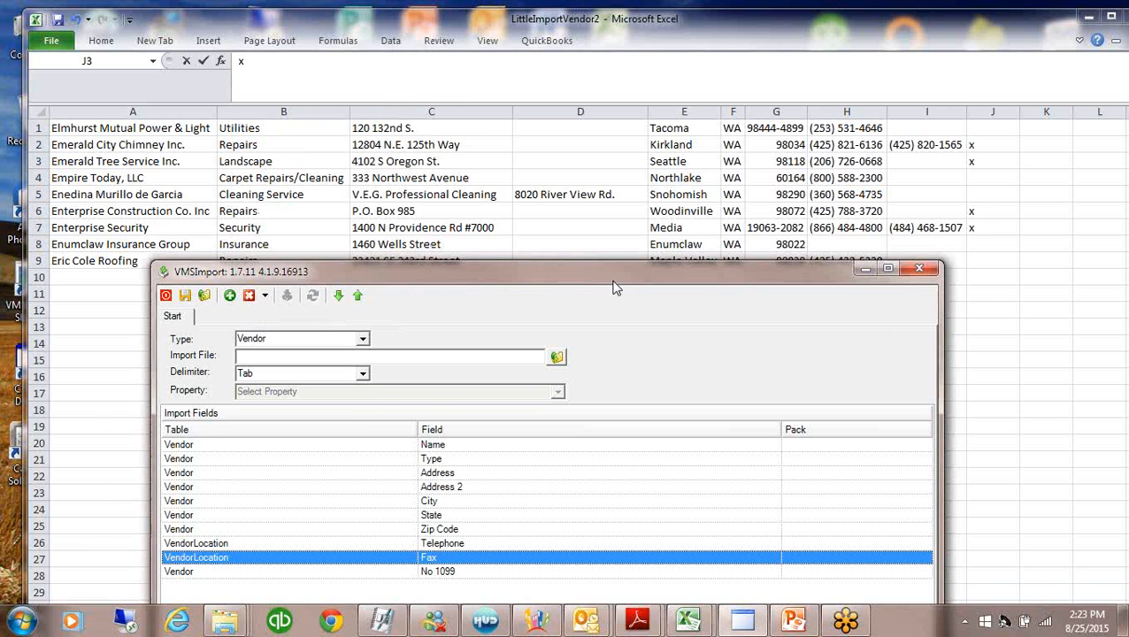
{"action": "left_click_drag", "start_coordinate": [615, 273], "coordinate": [629, 93]}
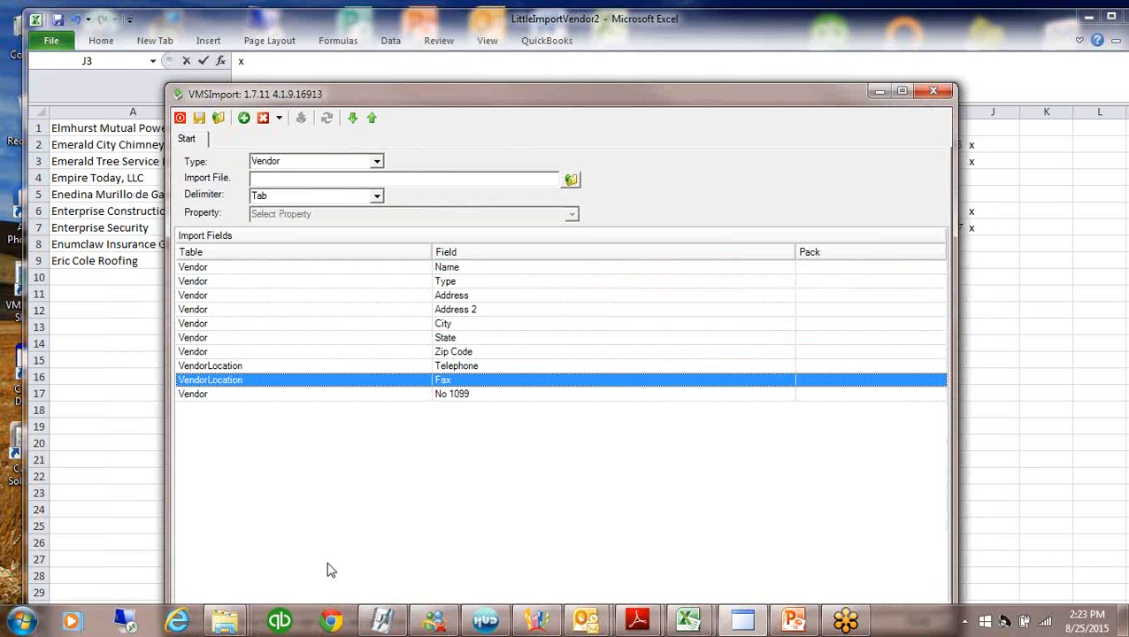
Switch to Excel and save the vendor spreadsheet as LittleImportVendor3 in Text (Tab delimited) format, keeping that format
{"action": "left_click", "coordinate": [71, 368]}
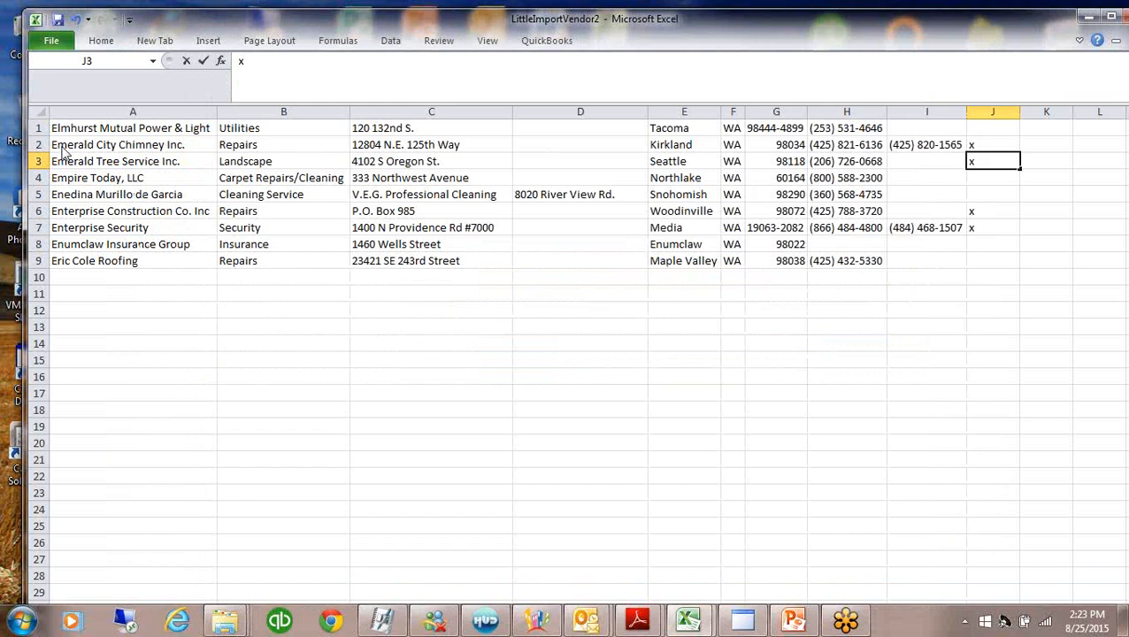
{"action": "left_click", "coordinate": [52, 41]}
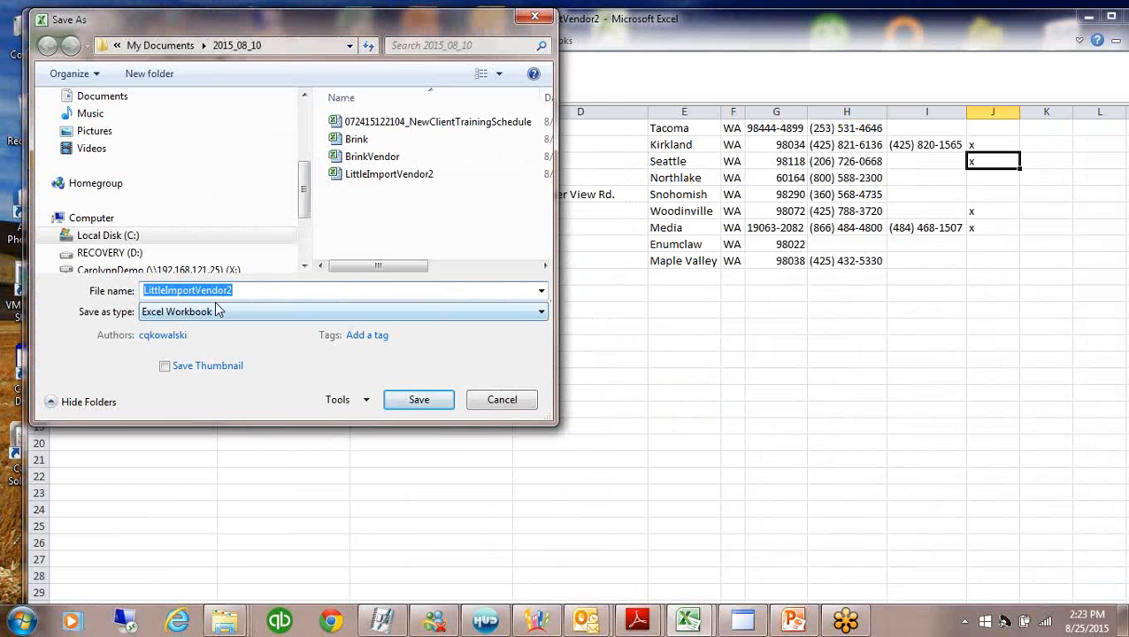
{"action": "left_click", "coordinate": [236, 290]}
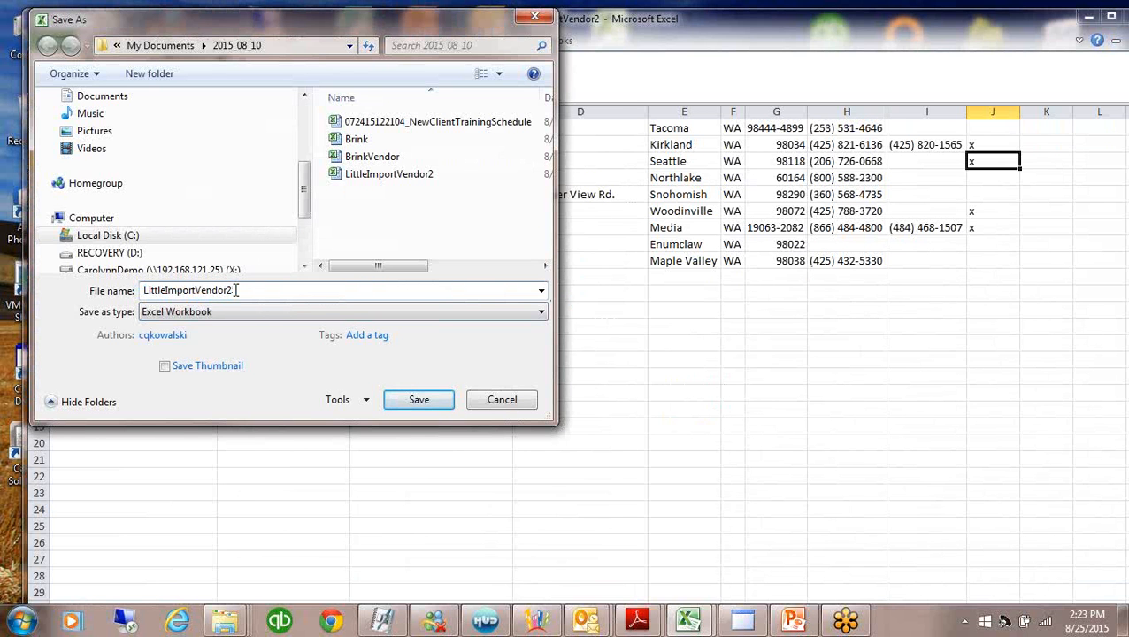
{"action": "key", "text": "BackSpace"}
{"action": "type", "text": "3"}
{"action": "left_click", "coordinate": [541, 312]}
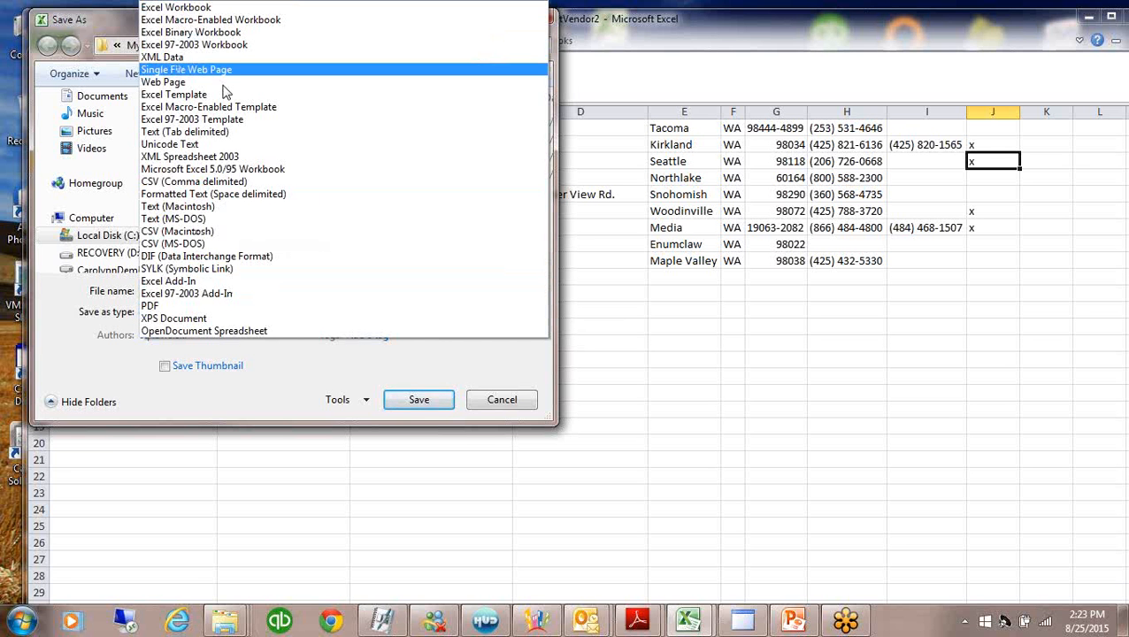
{"action": "left_click", "coordinate": [198, 133]}
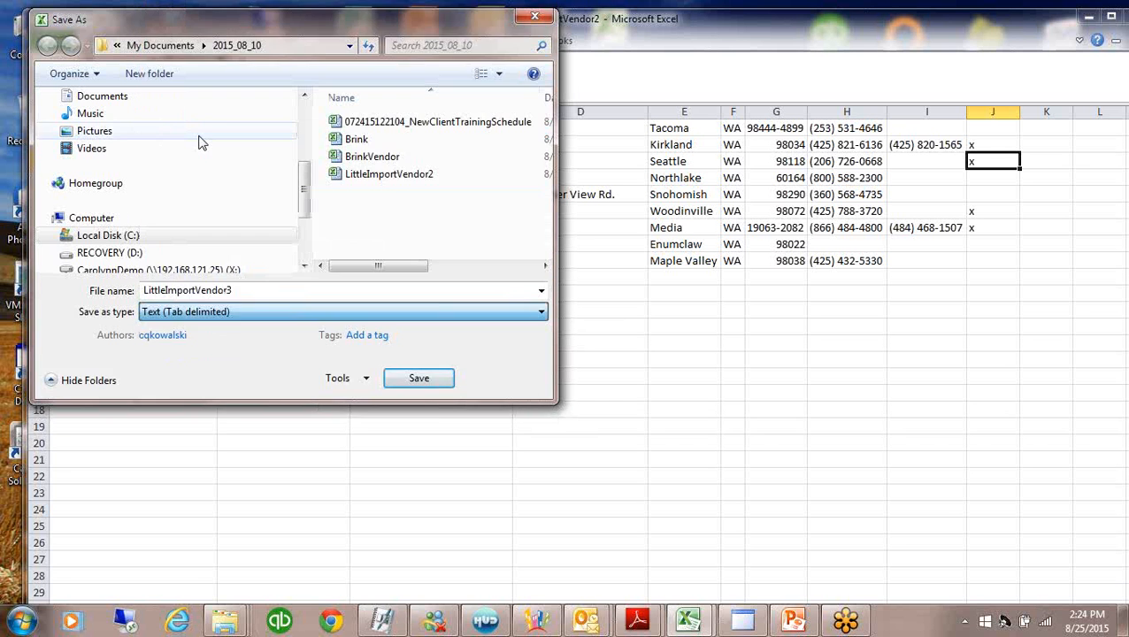
{"action": "left_click", "coordinate": [427, 379]}
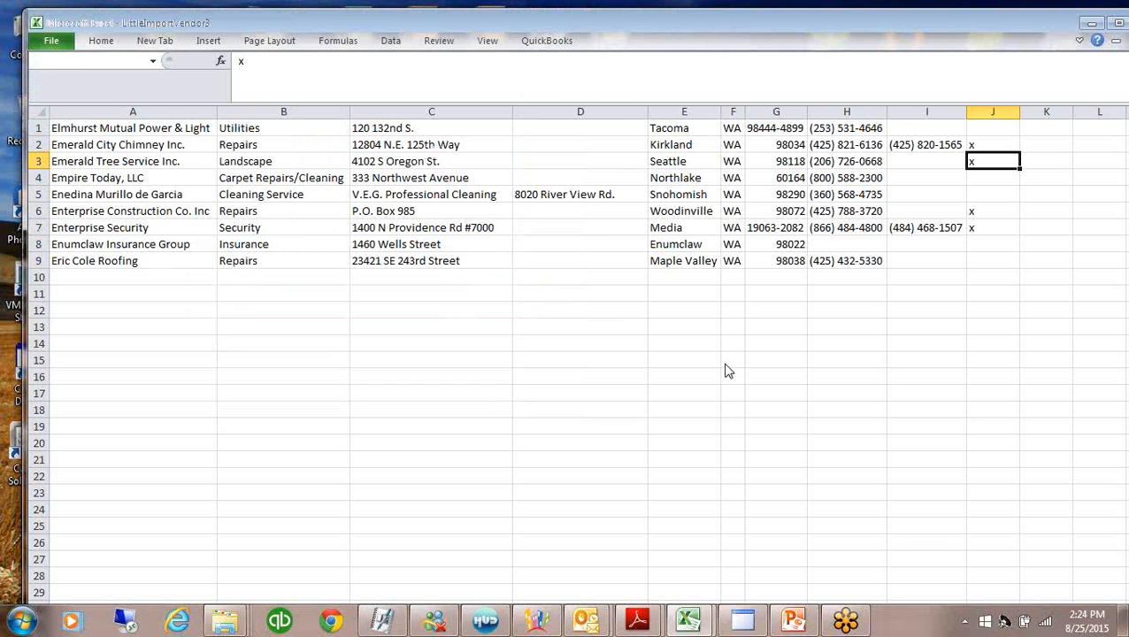
{"action": "left_click", "coordinate": [486, 362]}
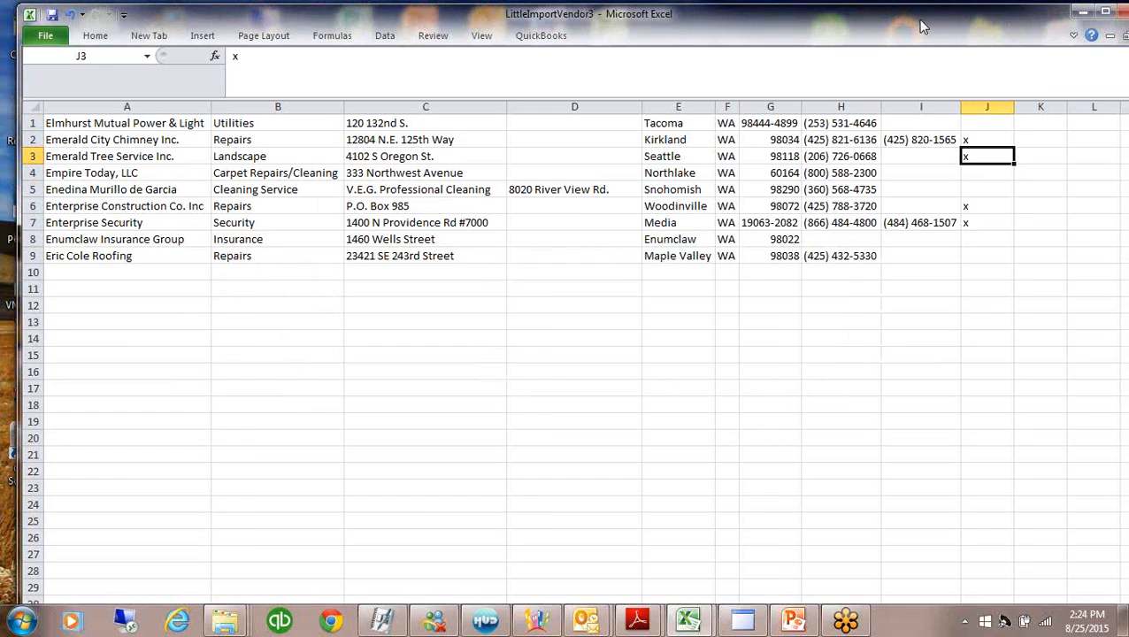
Close the LittleImportVendor3 workbook without saving changes
{"action": "double_click", "coordinate": [917, 20]}
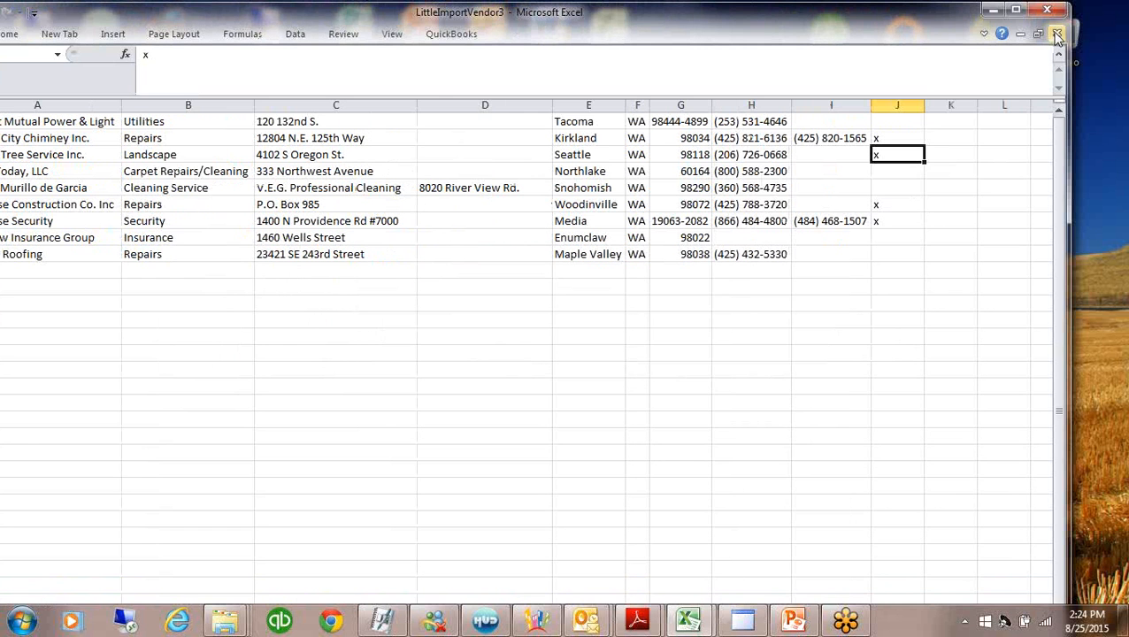
{"action": "left_click", "coordinate": [1056, 34]}
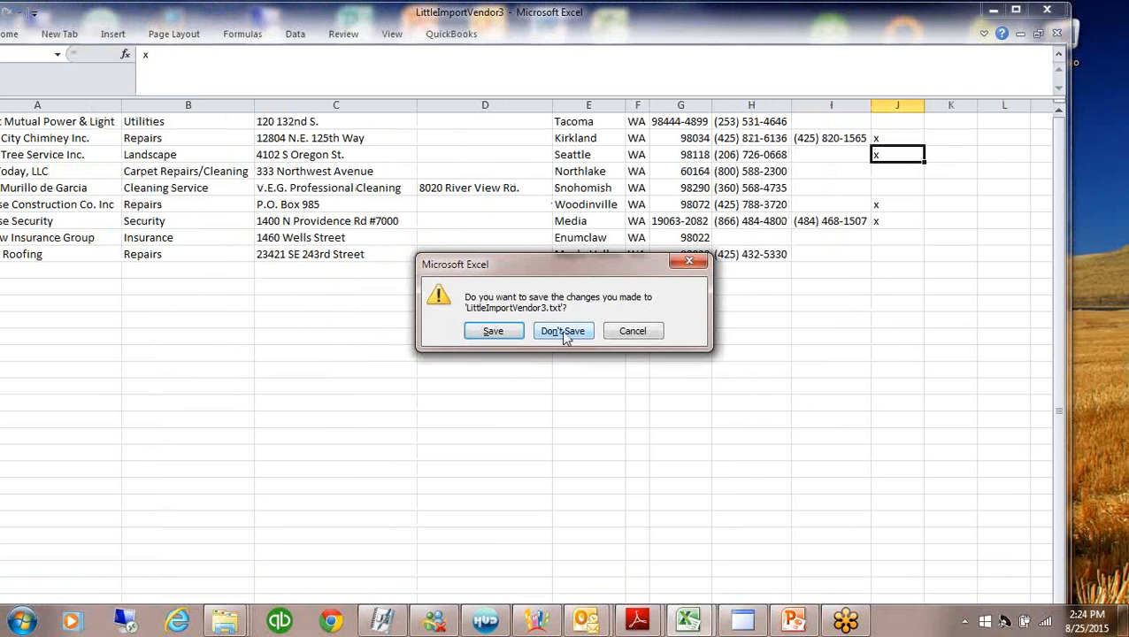
{"action": "left_click", "coordinate": [563, 331]}
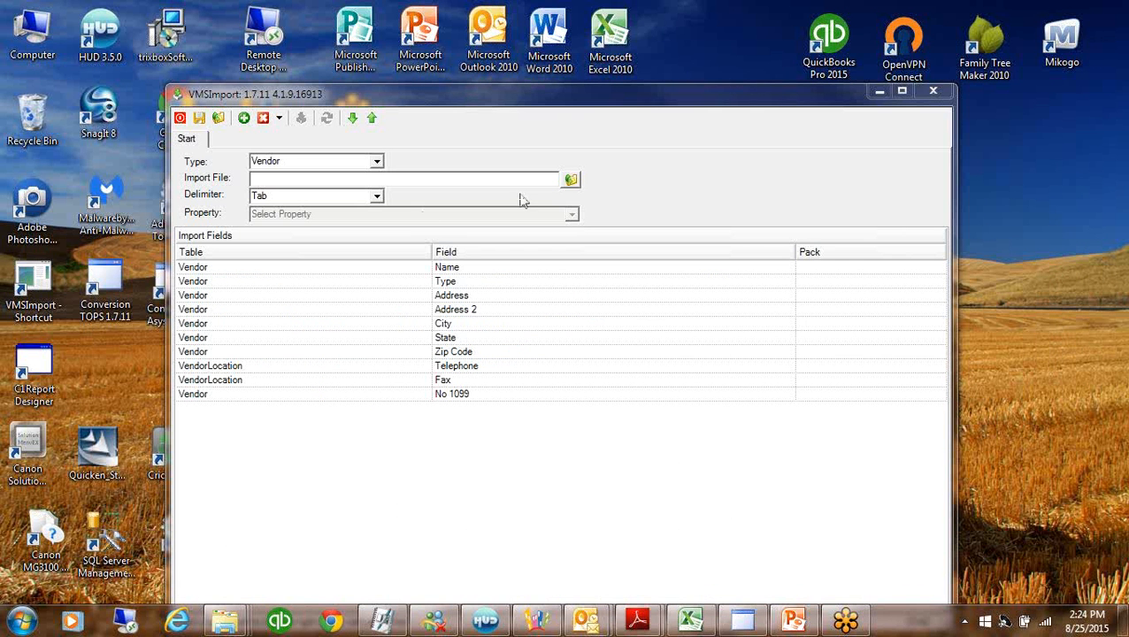
Select LittleImportVendor3.txt as the VMSImport import file and try to load its data for import
{"action": "left_click", "coordinate": [572, 181]}
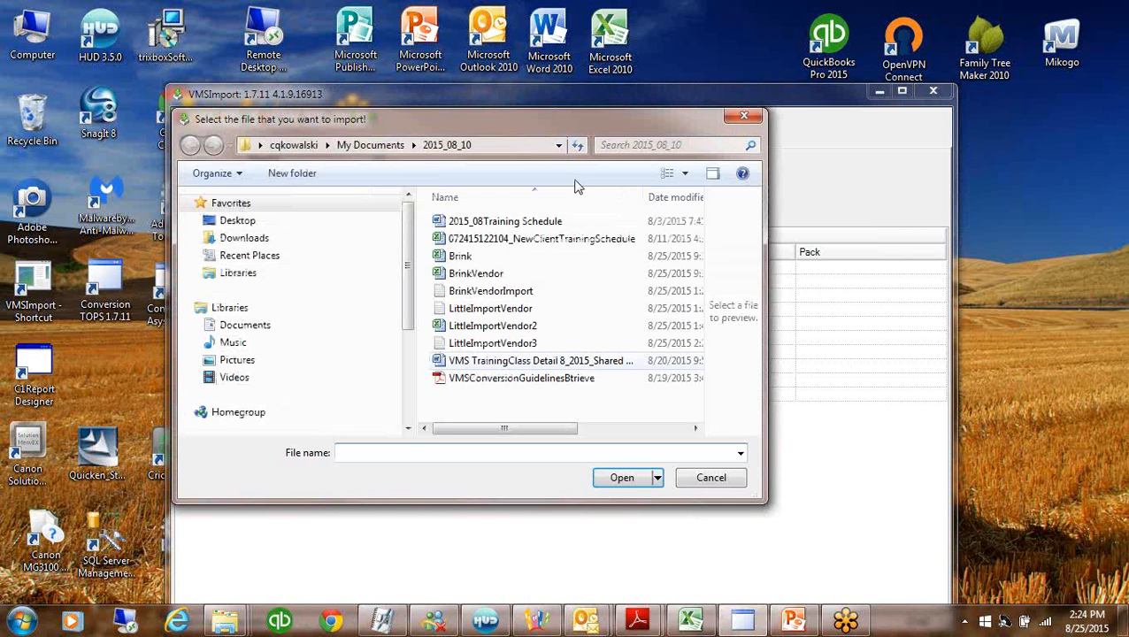
{"action": "left_click", "coordinate": [492, 343]}
{"action": "left_click", "coordinate": [595, 476]}
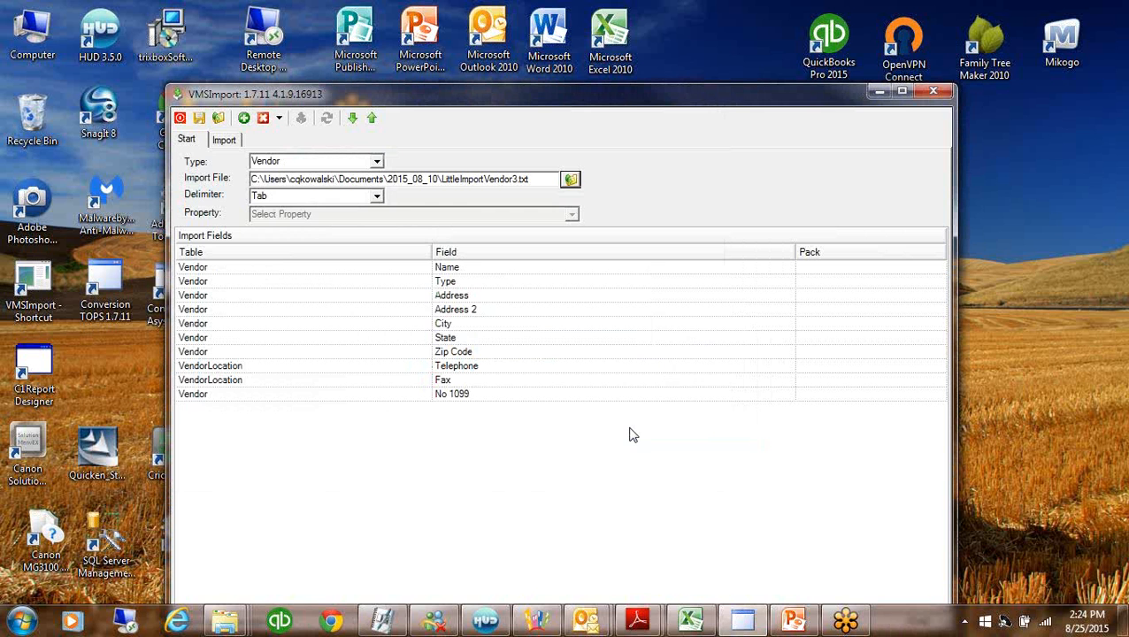
{"action": "left_click", "coordinate": [218, 139]}
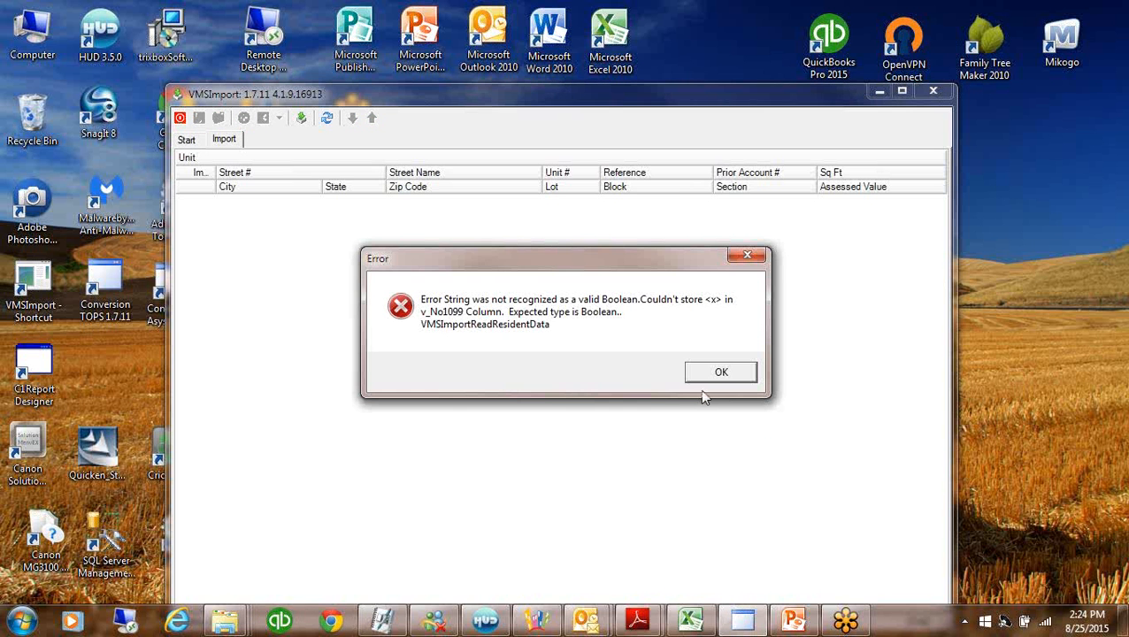
{"action": "left_click", "coordinate": [712, 373]}
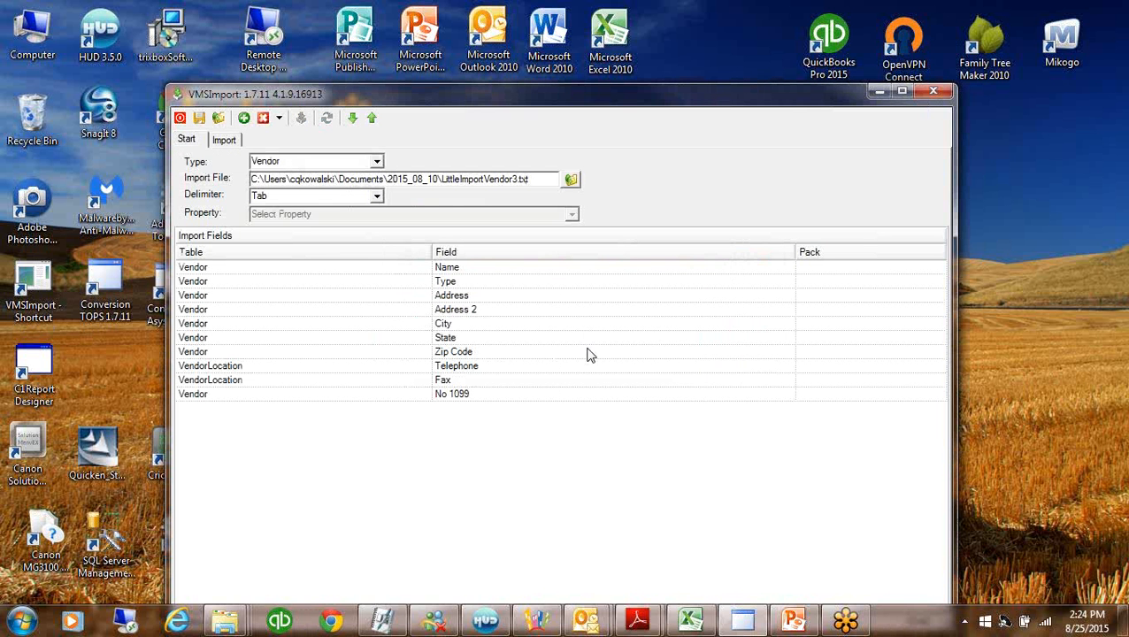
{"action": "left_click", "coordinate": [363, 395]}
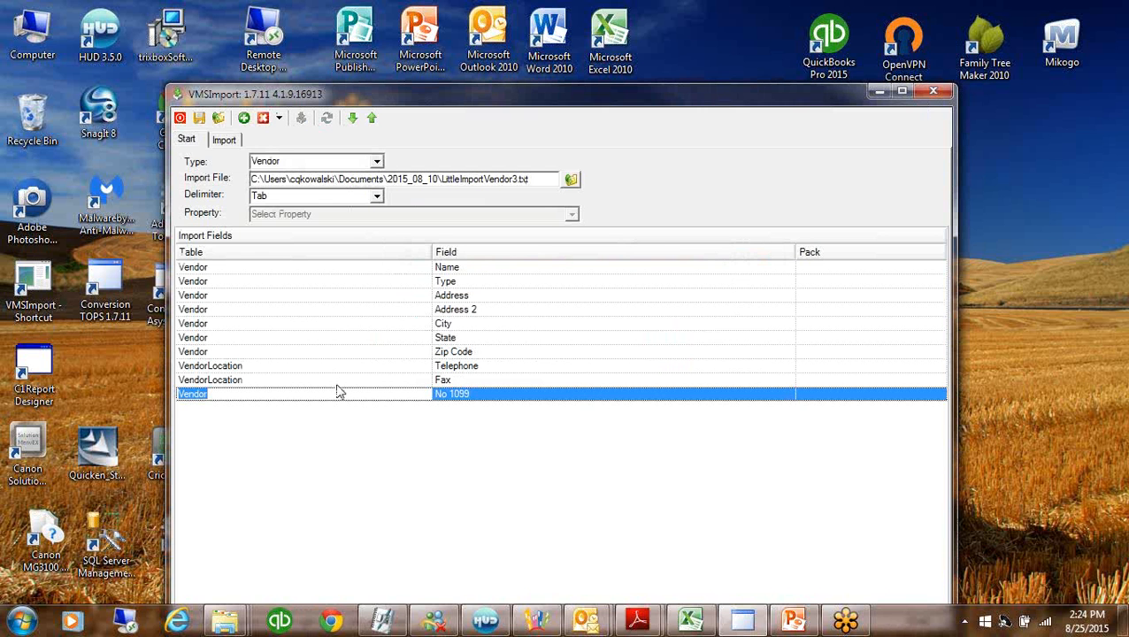
{"action": "right_click", "coordinate": [662, 457]}
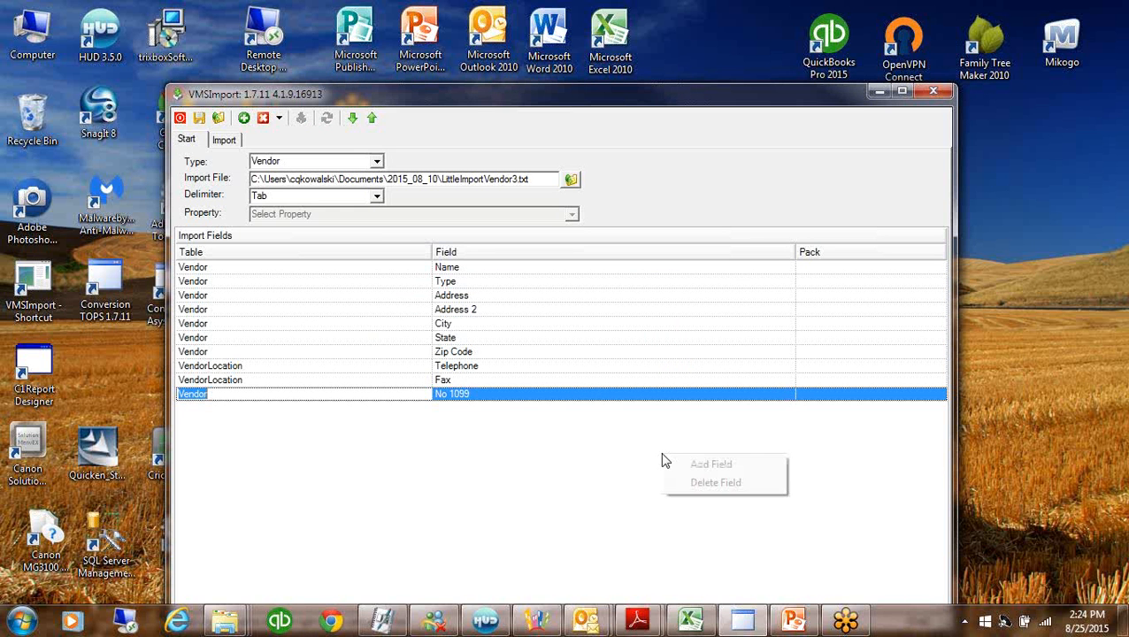
{"action": "left_click", "coordinate": [711, 464]}
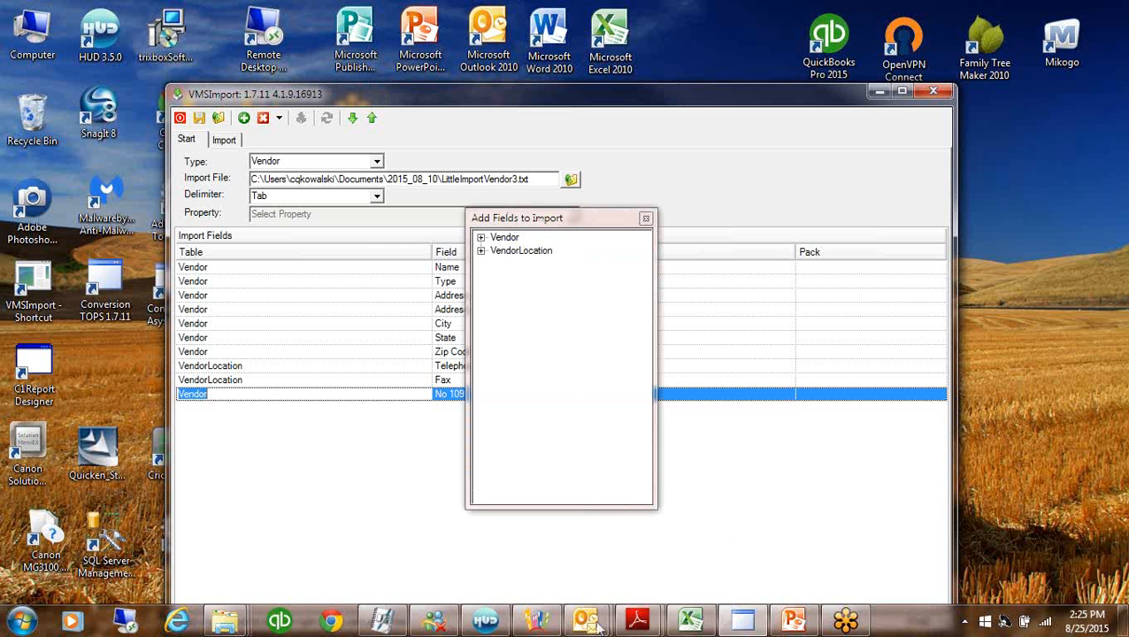
{"action": "left_click", "coordinate": [691, 621]}
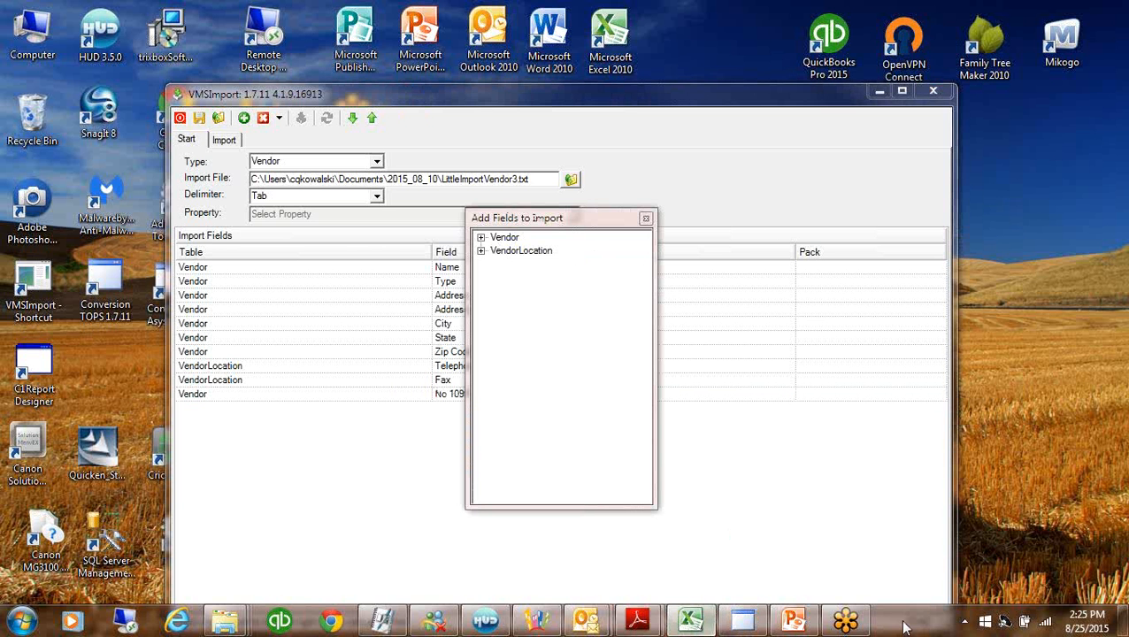
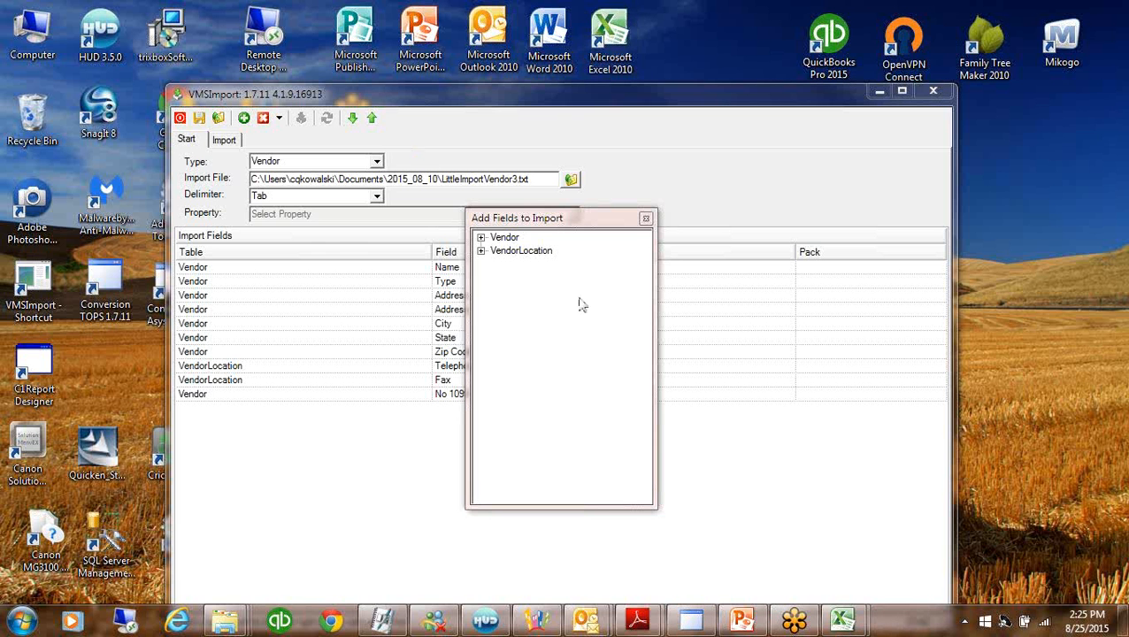
{"action": "left_click", "coordinate": [646, 220]}
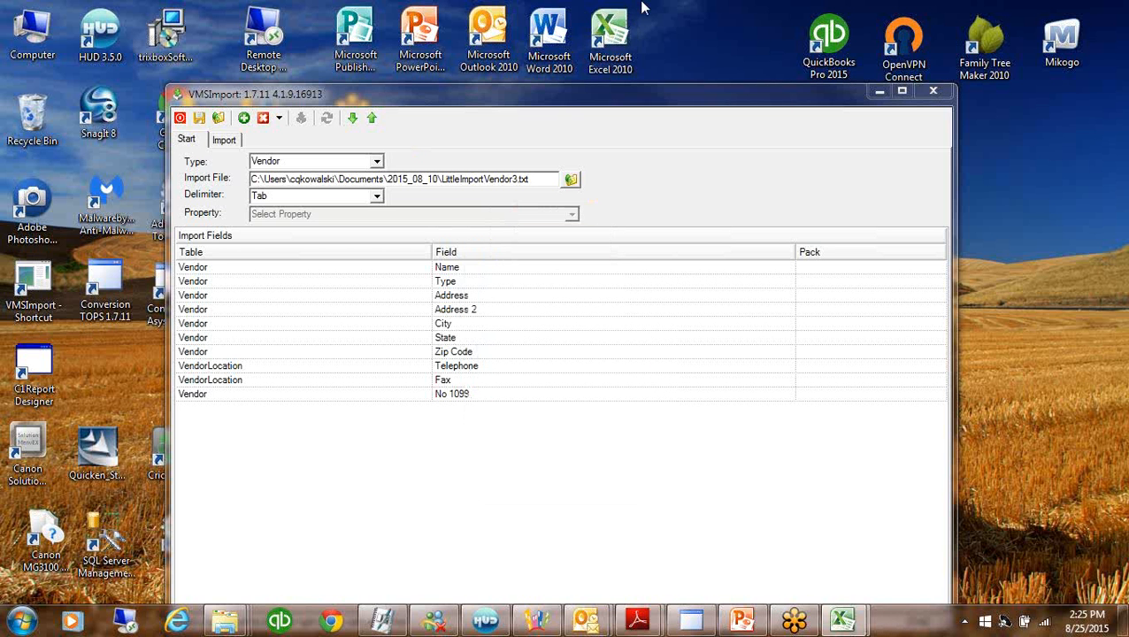
Switch to LittleImportVendor3 in Excel and replace the x marks in cells J2 and J3 with True
{"action": "key", "text": "alt+Tab"}
{"action": "left_click", "coordinate": [642, 195]}
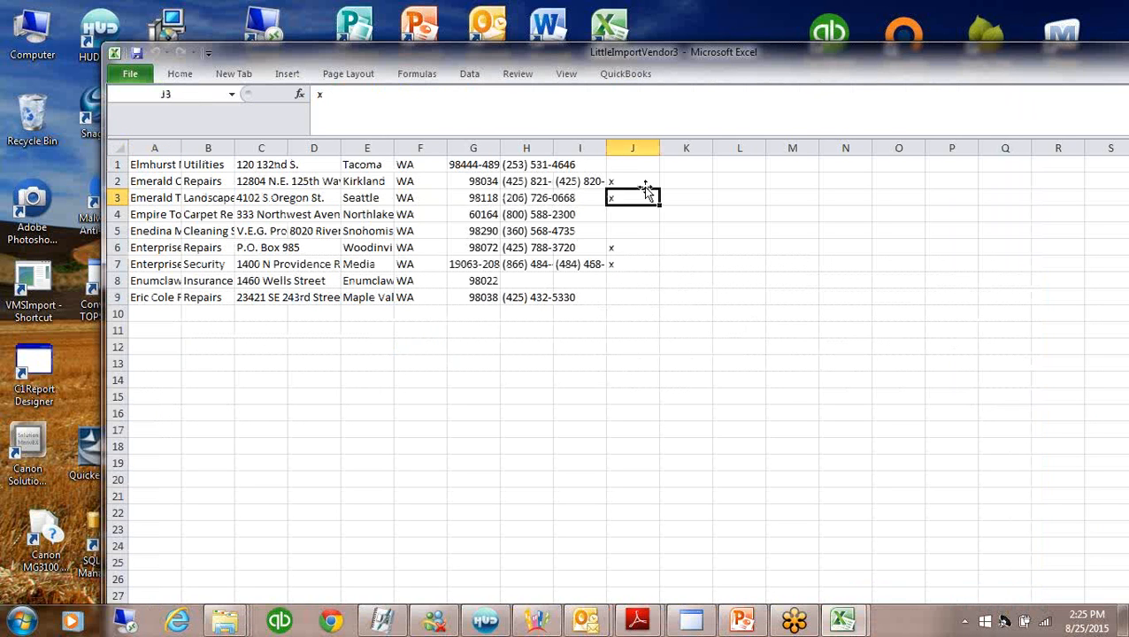
{"action": "left_click", "coordinate": [647, 182]}
{"action": "type", "text": "tru"}
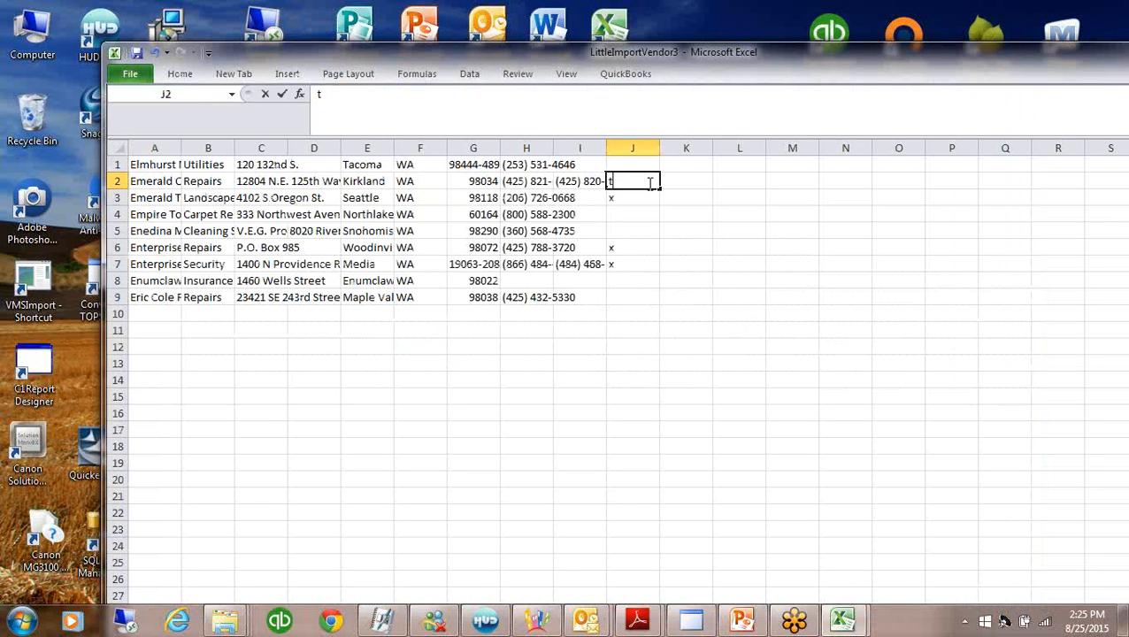
{"action": "key", "text": "BackSpace"}
{"action": "key", "text": "BackSpace"}
{"action": "type", "text": "rue"}
{"action": "key", "text": "Return"}
{"action": "type", "text": "Tru"}
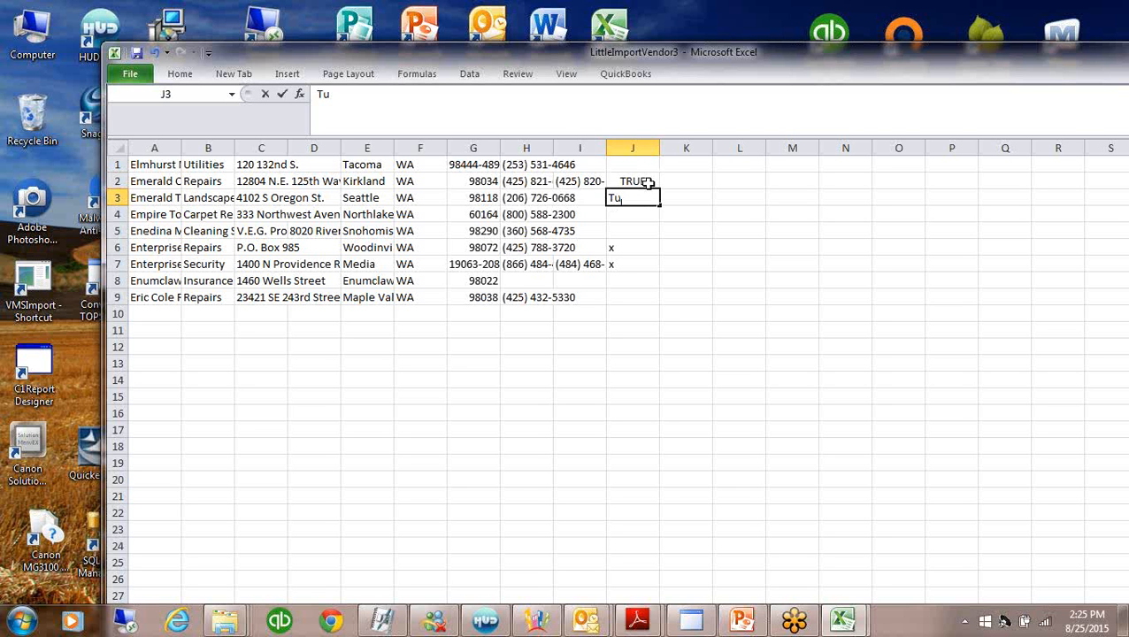
{"action": "key", "text": "BackSpace"}
{"action": "key", "text": "BackSpace"}
{"action": "type", "text": "rue"}
{"action": "key", "text": "Return"}
Replace the x marks in cells J6 and J7 with True
{"action": "key", "text": "Down"}
{"action": "key", "text": "Down"}
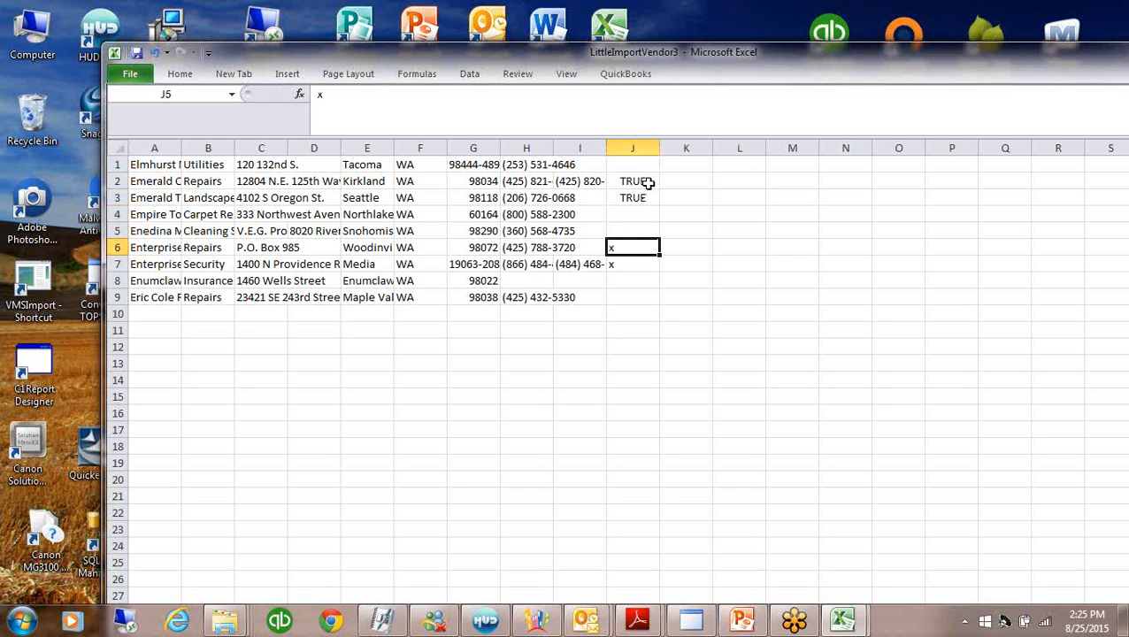
{"action": "type", "text": "True"}
{"action": "key", "text": "Return"}
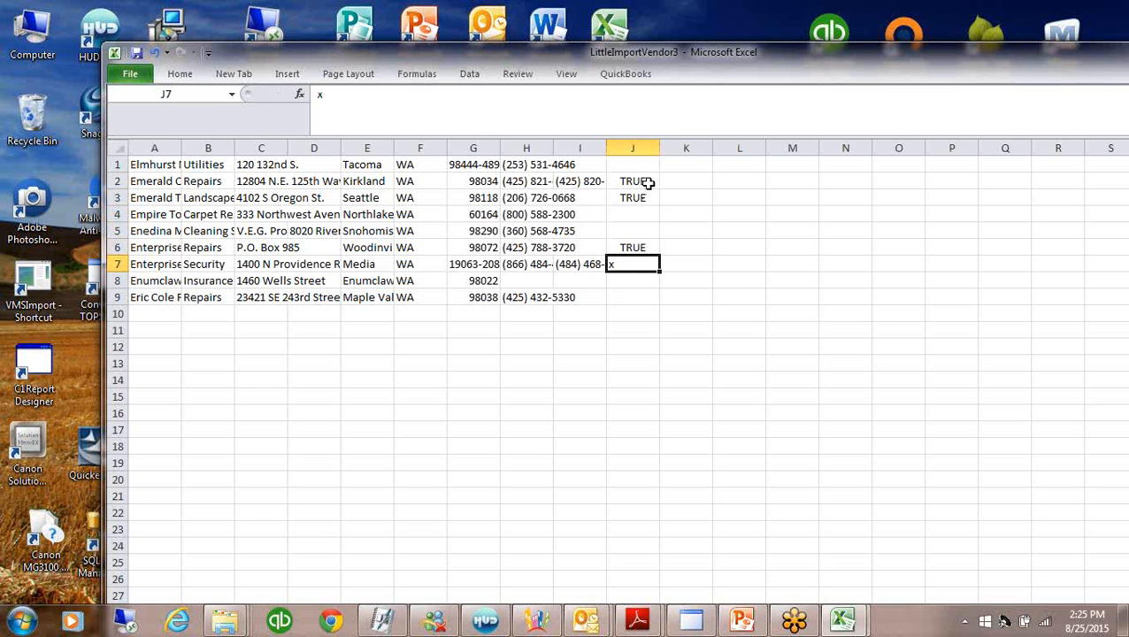
{"action": "type", "text": "Tu"}
{"action": "key", "text": "BackSpace"}
{"action": "type", "text": "rue"}
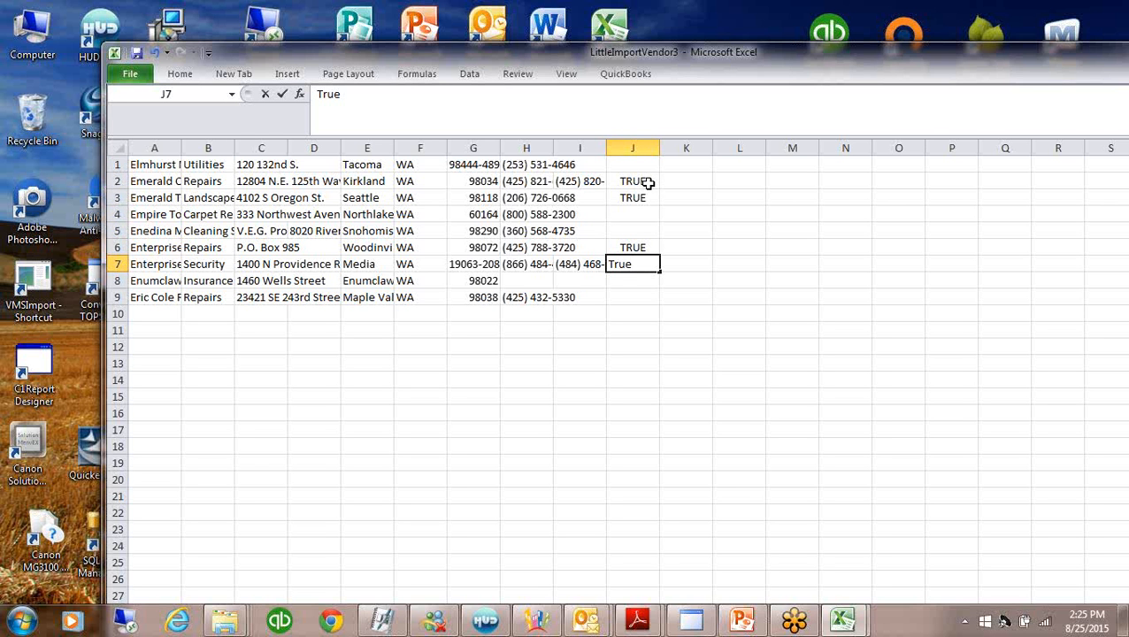
{"action": "key", "text": "Return"}
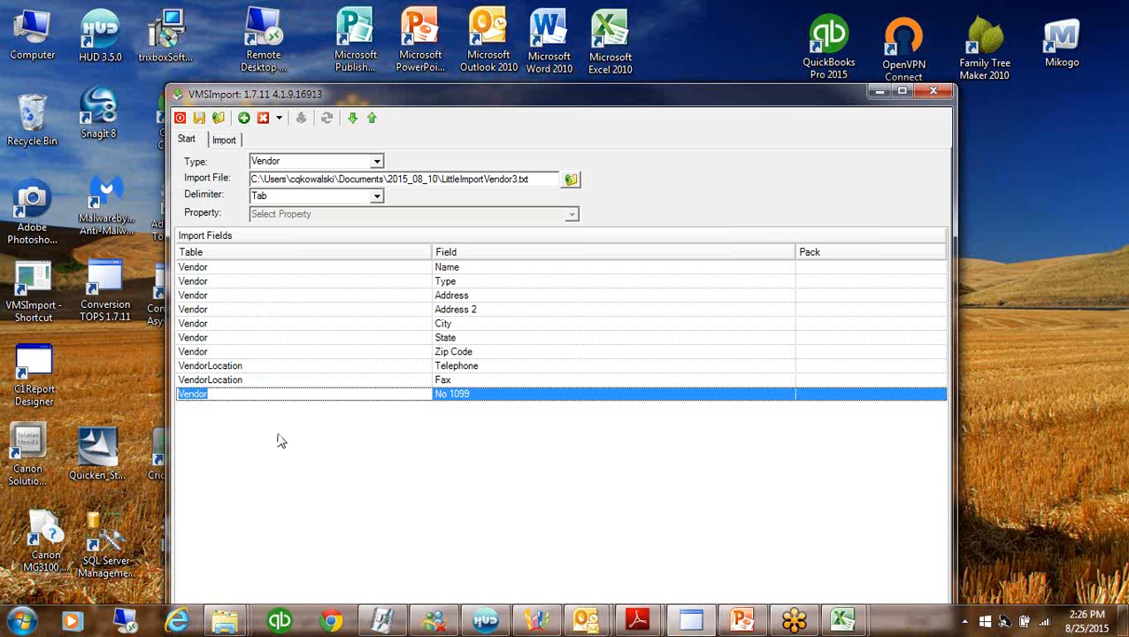
Save the VMSImport field layout as a VMS Import Template named VendorImportCQ, then close VMSImport
{"action": "left_click", "coordinate": [199, 120]}
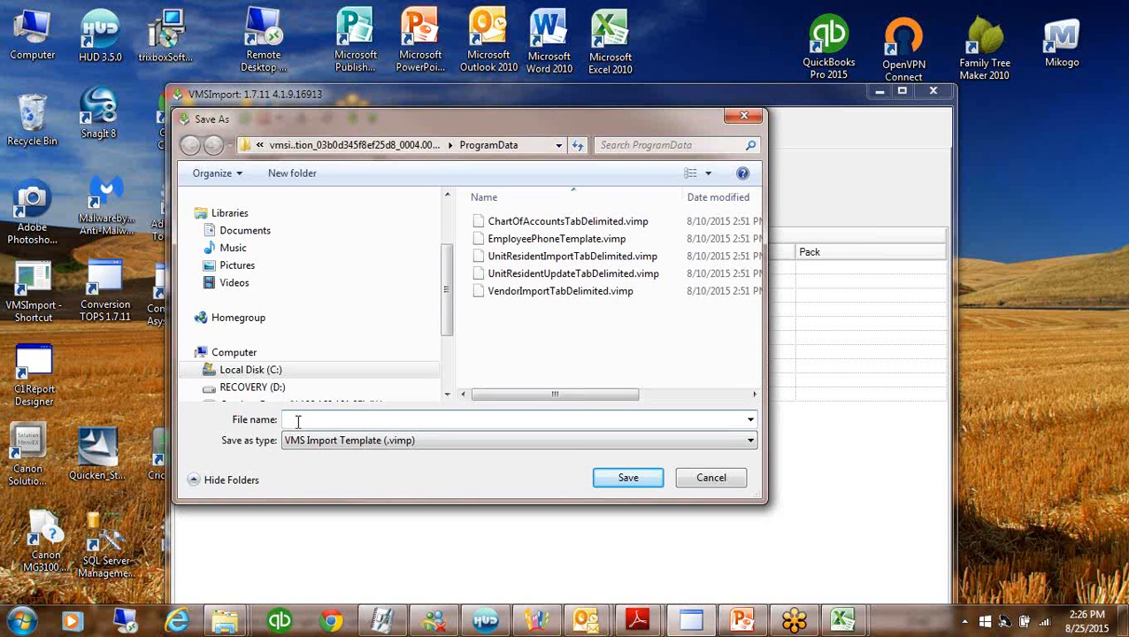
{"action": "type", "text": "Vend"}
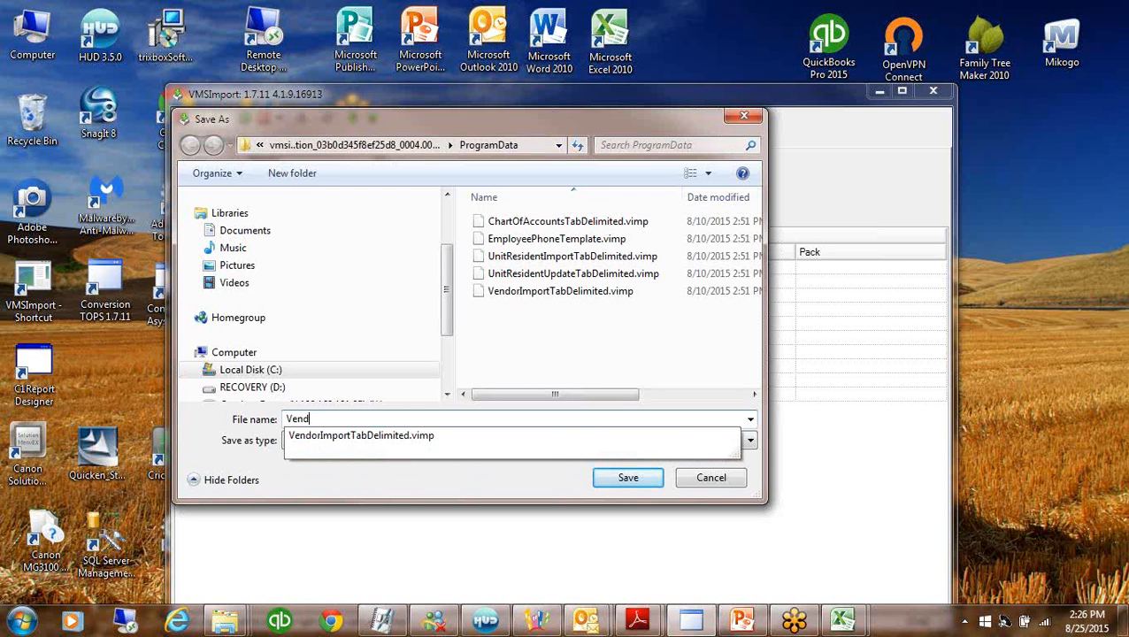
{"action": "type", "text": "orImportCQ"}
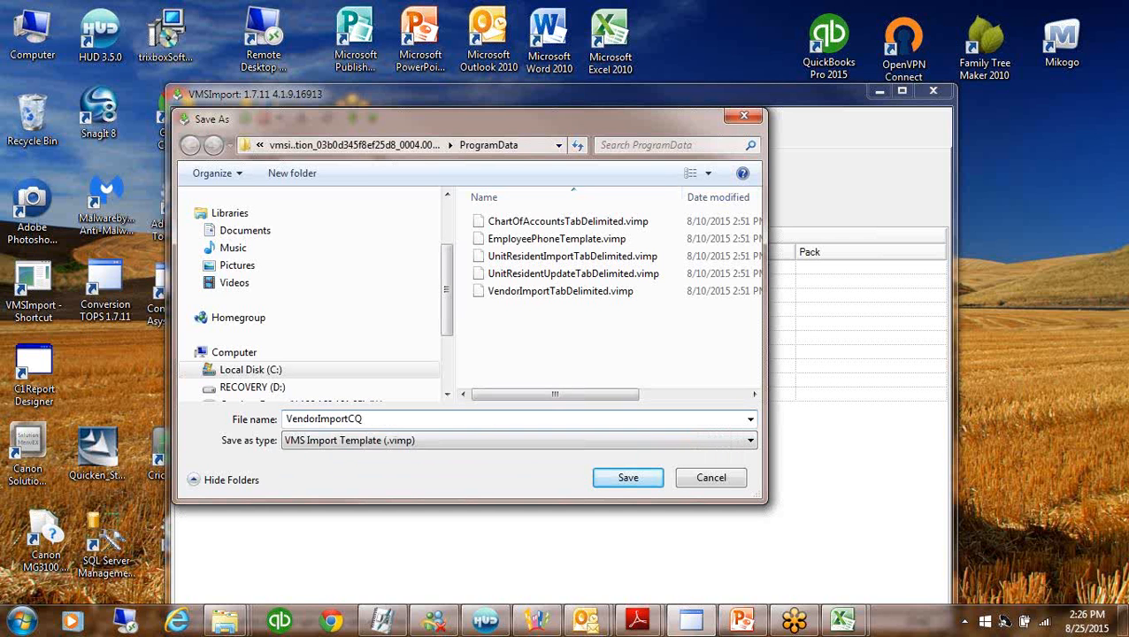
{"action": "left_click", "coordinate": [628, 477]}
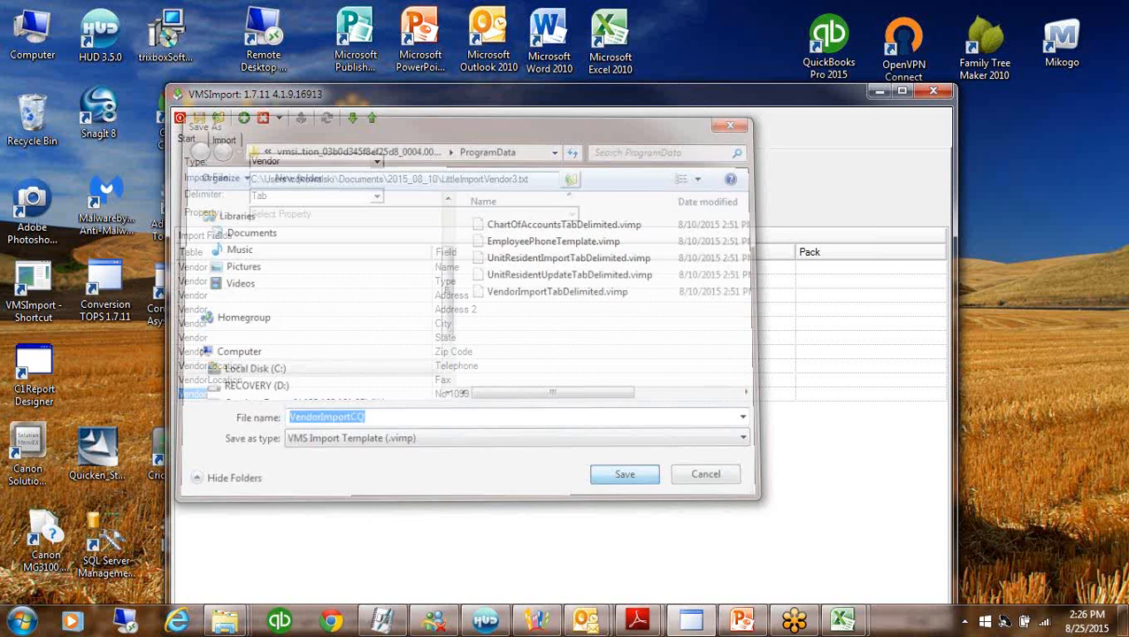
{"action": "left_click", "coordinate": [937, 93]}
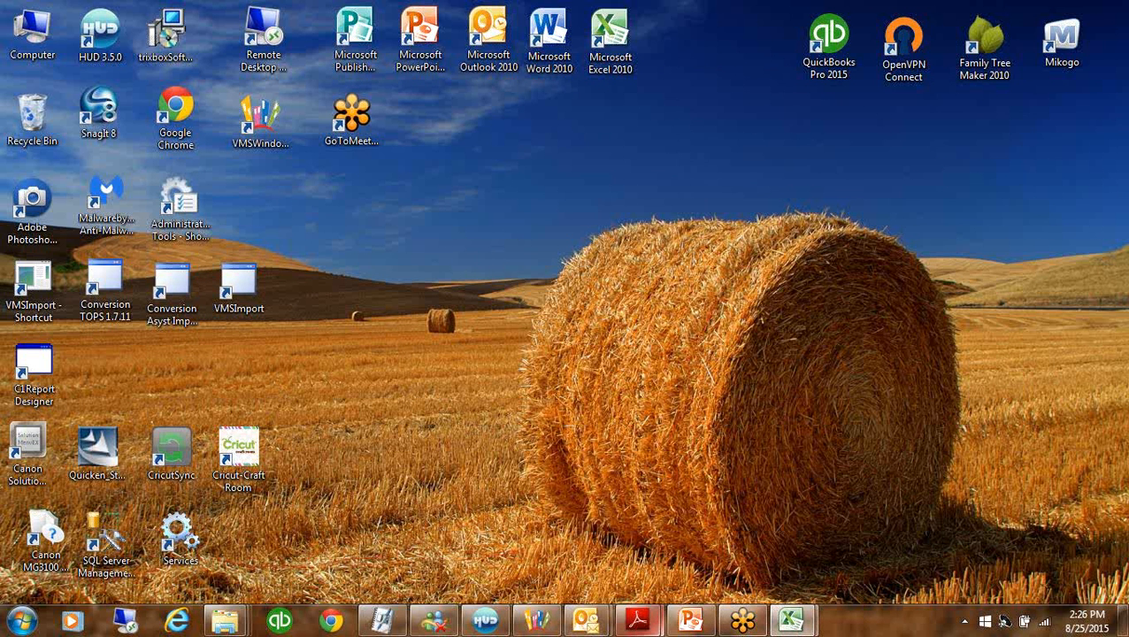
Save the LittleImportVendor3 workbook in Excel as tab-delimited text in the 2015_08_10 folder, replacing the existing file
{"action": "mouse_move", "coordinate": [798, 623]}
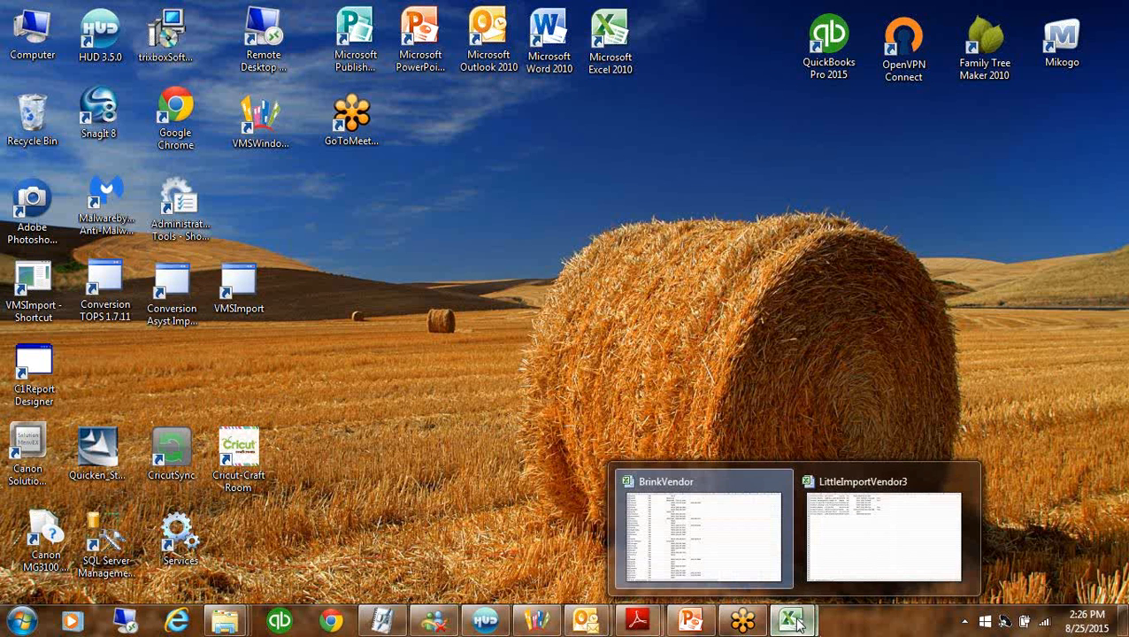
{"action": "left_click", "coordinate": [878, 538]}
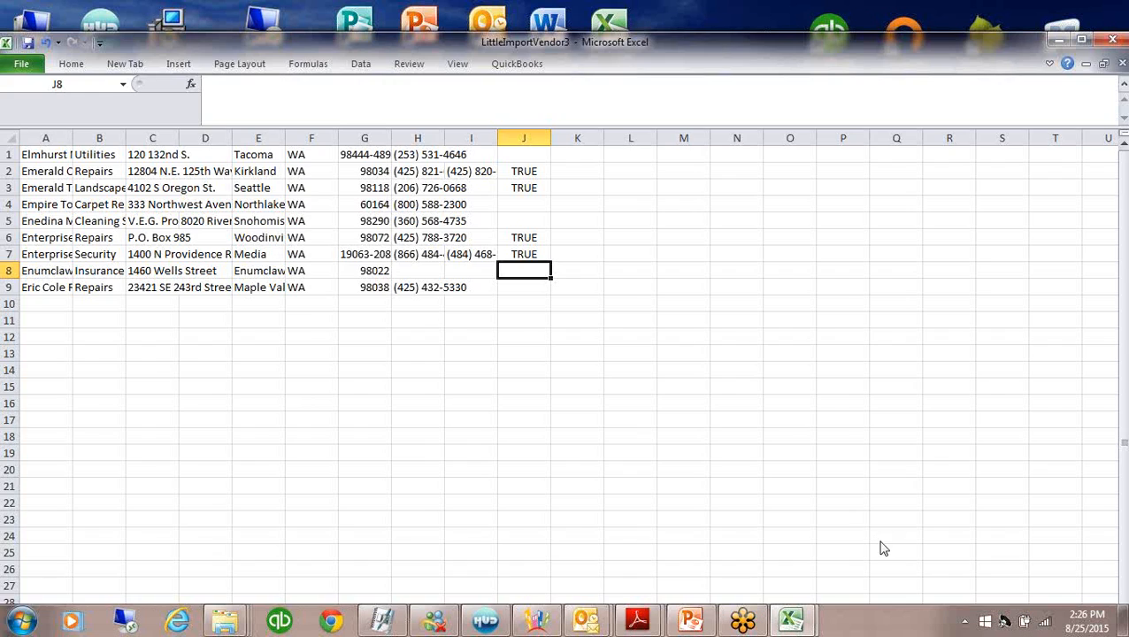
{"action": "left_click", "coordinate": [21, 64]}
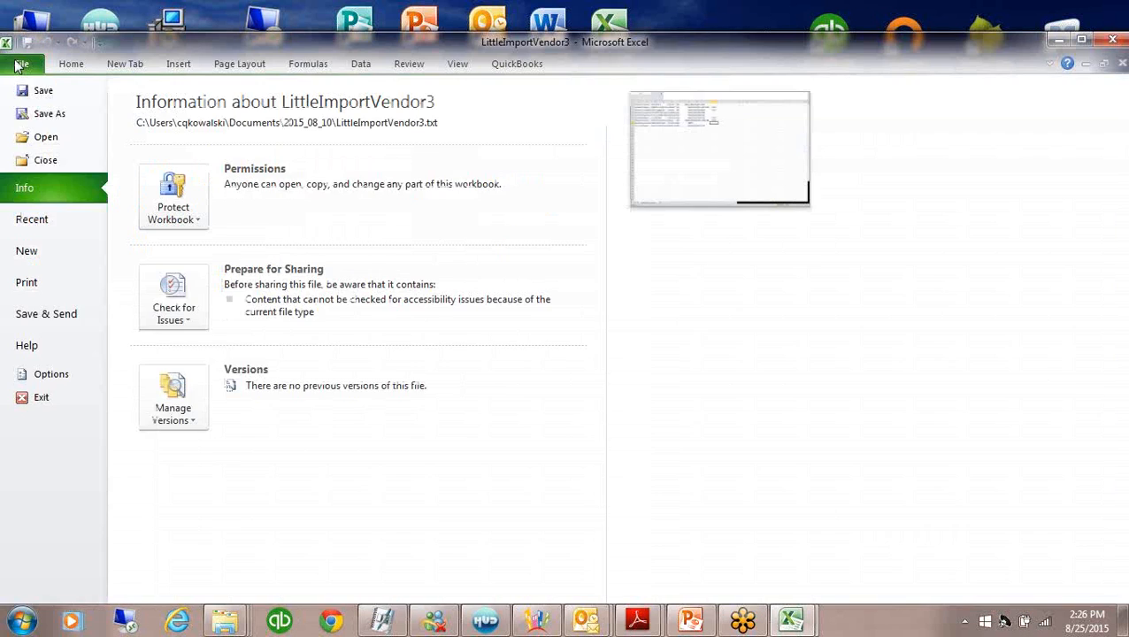
{"action": "left_click", "coordinate": [44, 115]}
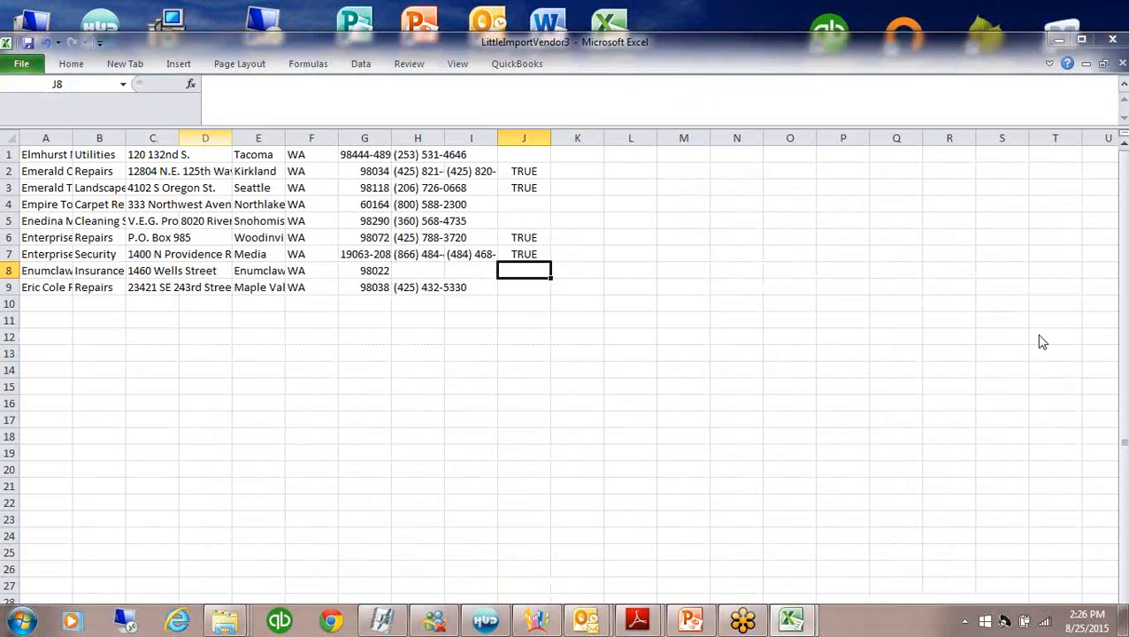
{"action": "left_click", "coordinate": [314, 182]}
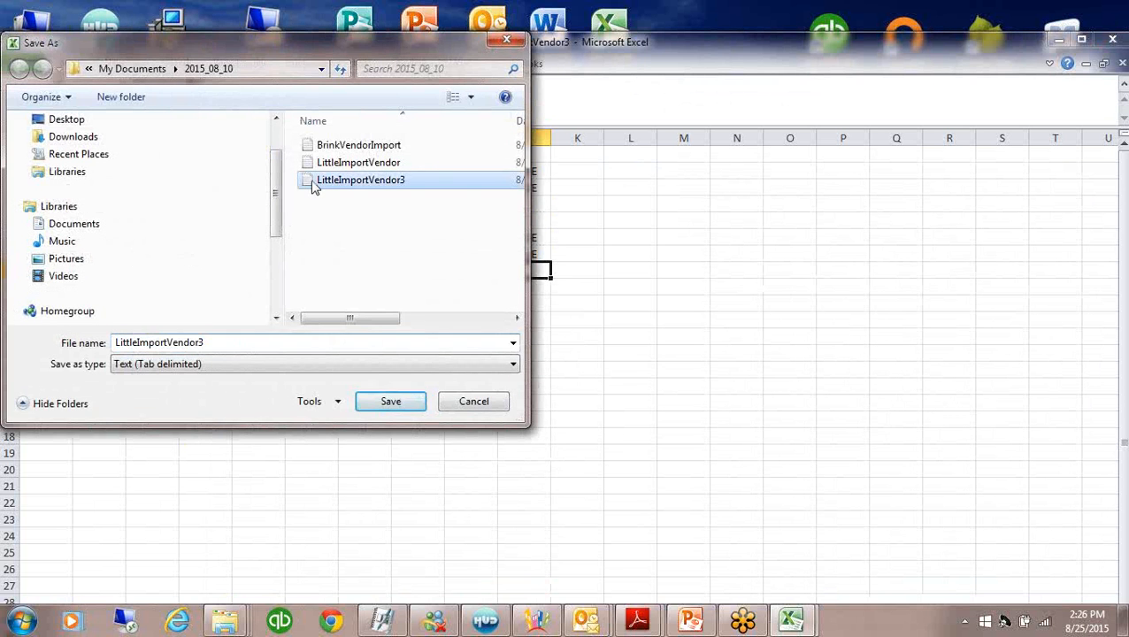
{"action": "left_click", "coordinate": [390, 401]}
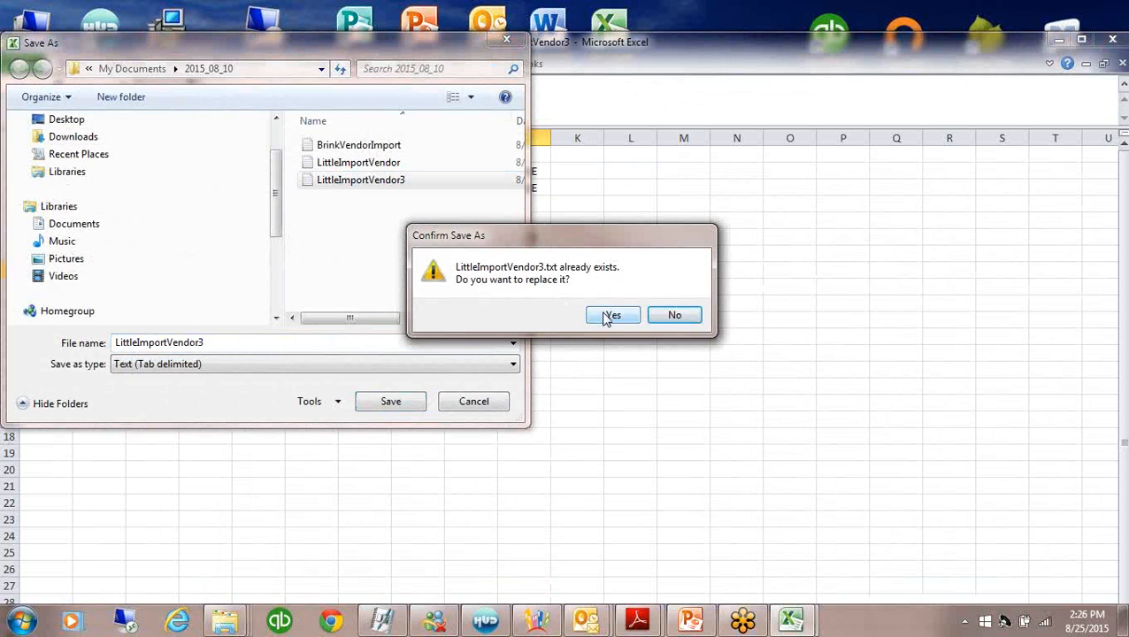
{"action": "left_click", "coordinate": [605, 316]}
{"action": "left_click", "coordinate": [500, 362]}
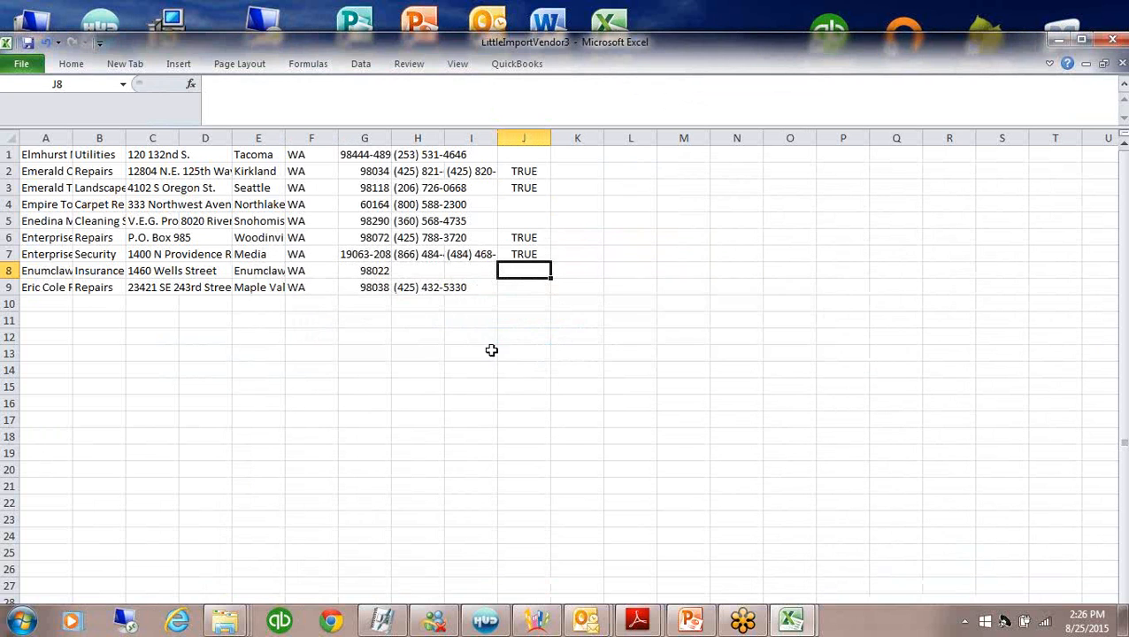
Close LittleImportVendor3 without saving it again and minimize the BrinkVendor workbook
{"action": "left_click", "coordinate": [1122, 64]}
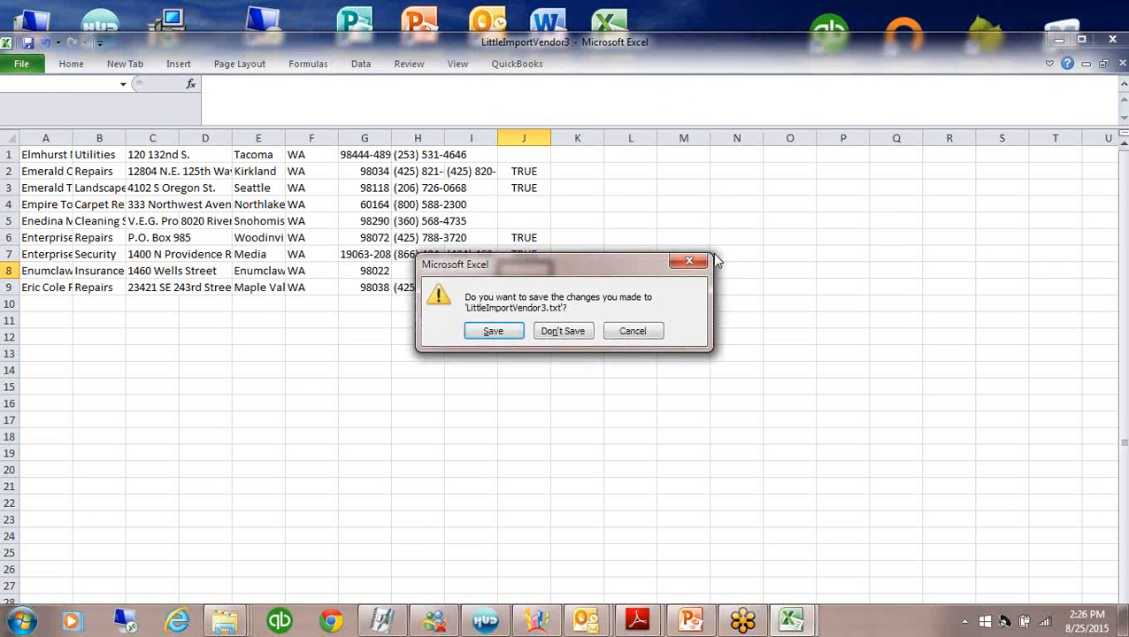
{"action": "left_click", "coordinate": [569, 331]}
{"action": "left_click", "coordinate": [1055, 41]}
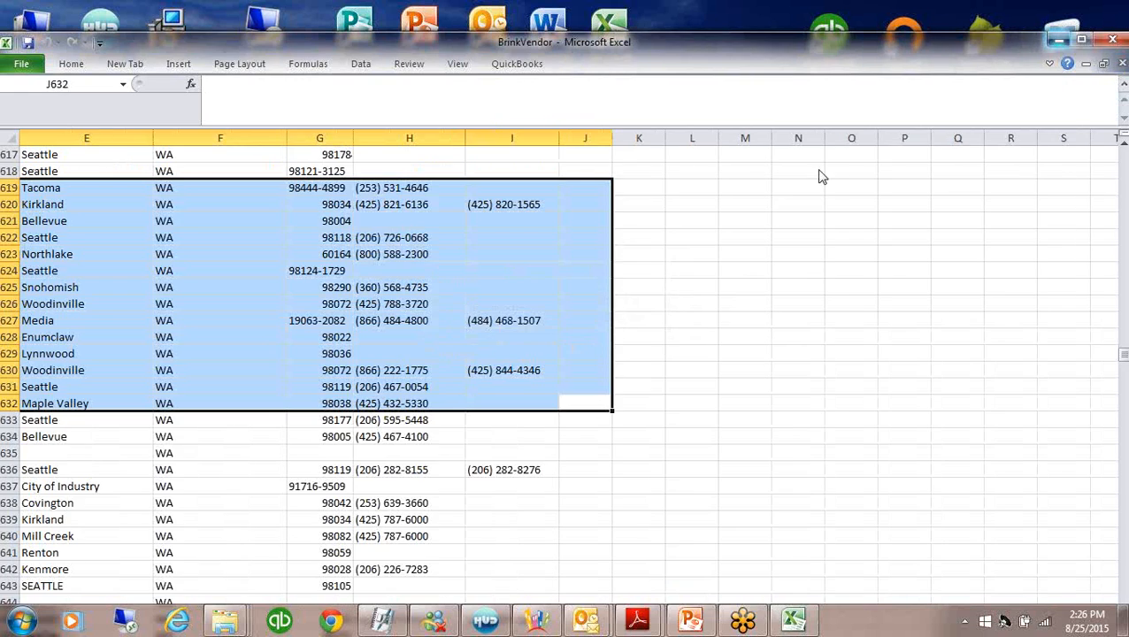
Start VMSImport from the desktop and connect to the last database in the selection list
{"action": "left_click", "coordinate": [239, 285]}
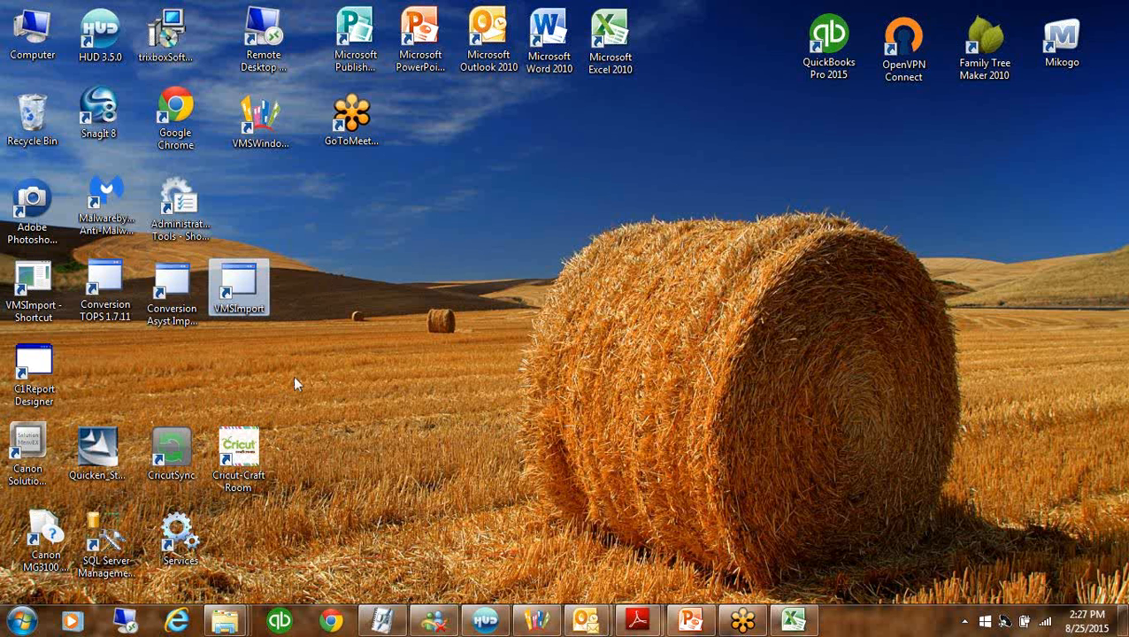
{"action": "double_click", "coordinate": [245, 289]}
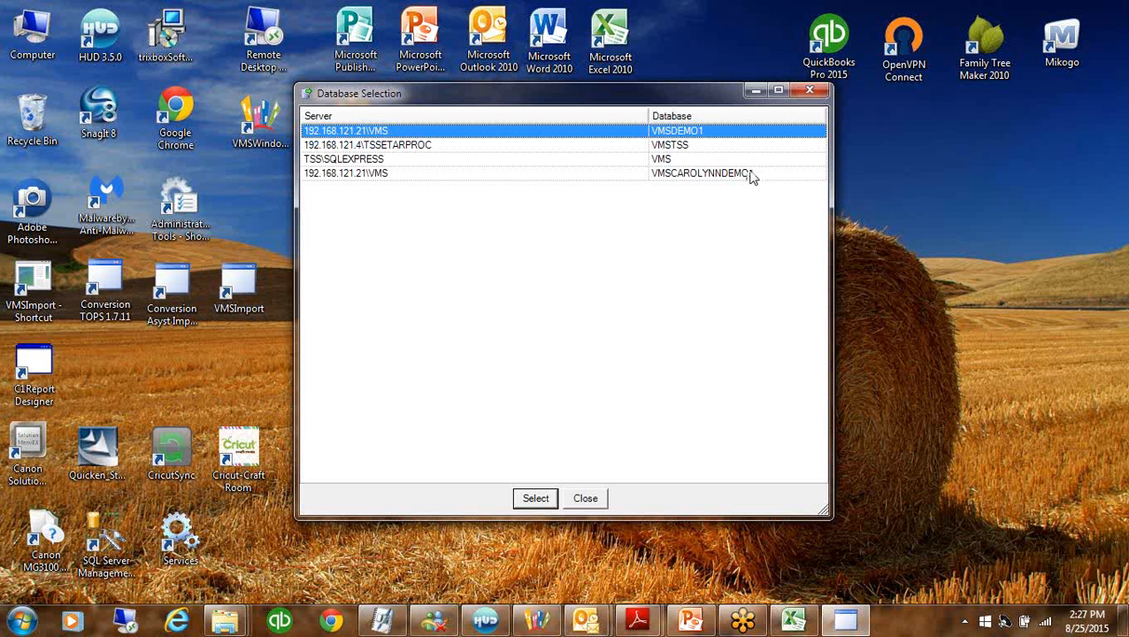
{"action": "left_click", "coordinate": [748, 174]}
{"action": "left_click", "coordinate": [535, 498]}
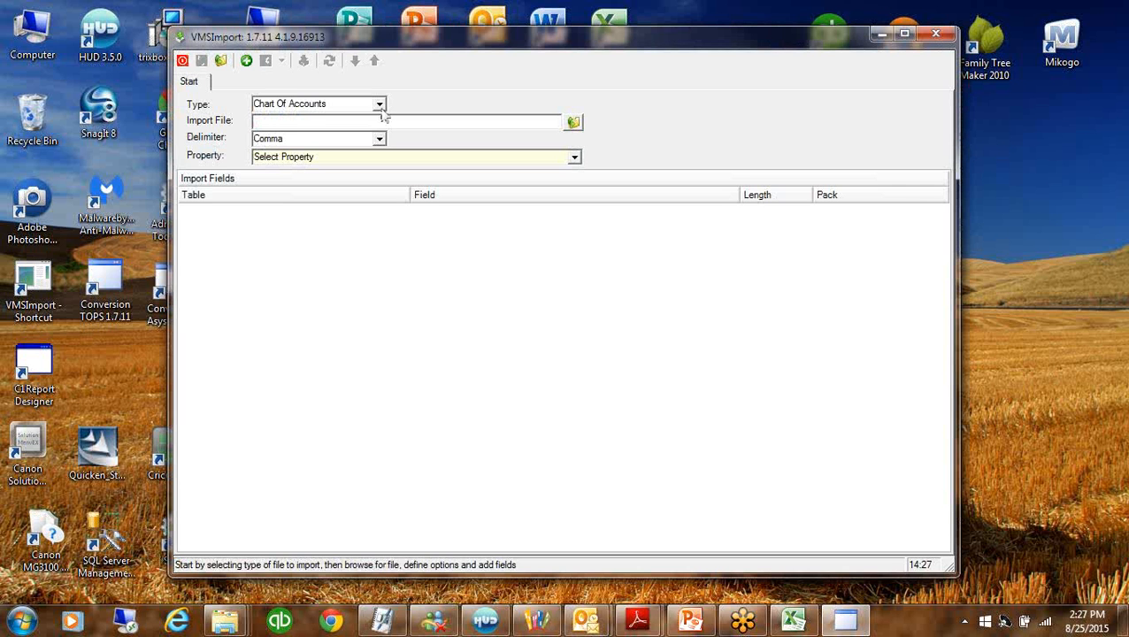
Set the import type to Vendor and load the VendorImportCQ.vimp template
{"action": "left_click", "coordinate": [381, 104]}
{"action": "left_click", "coordinate": [280, 160]}
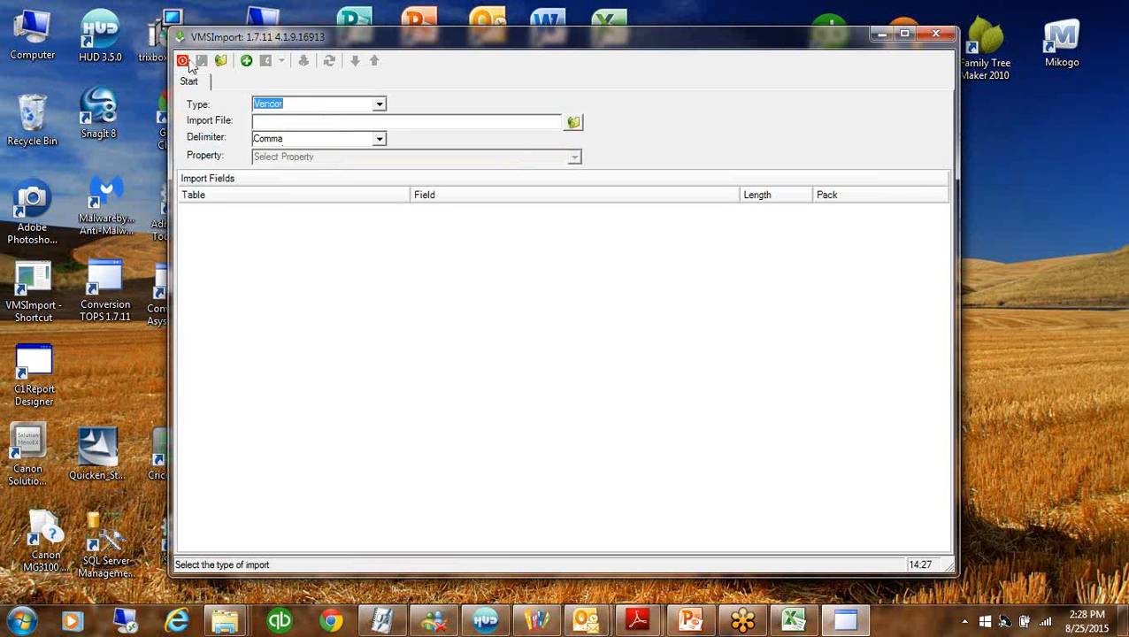
{"action": "left_click", "coordinate": [571, 123]}
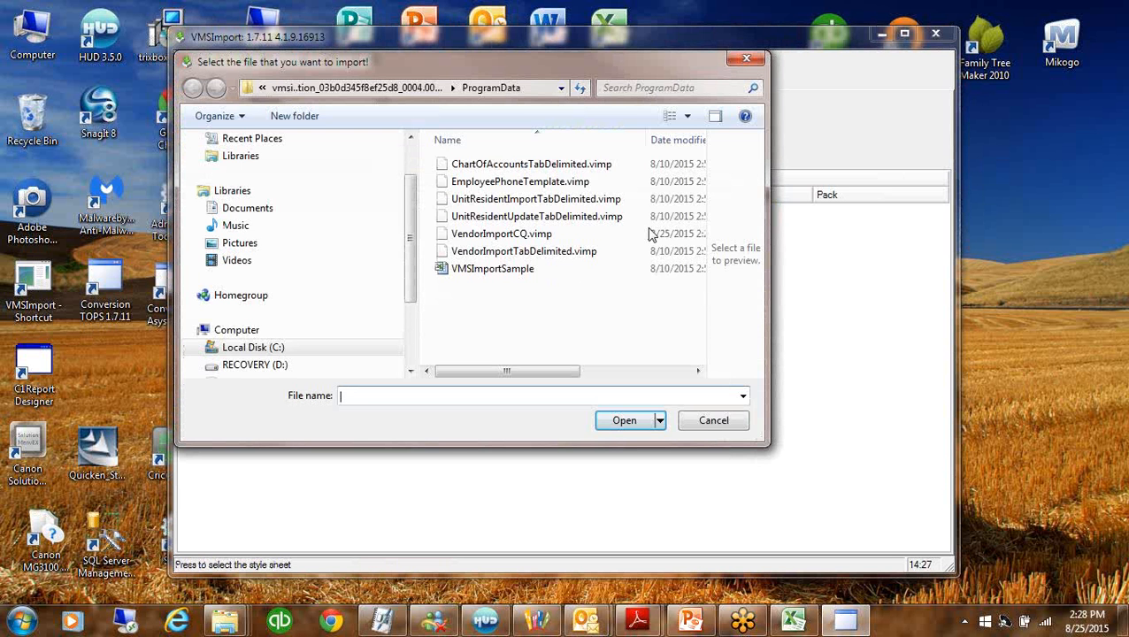
{"action": "left_click", "coordinate": [712, 421]}
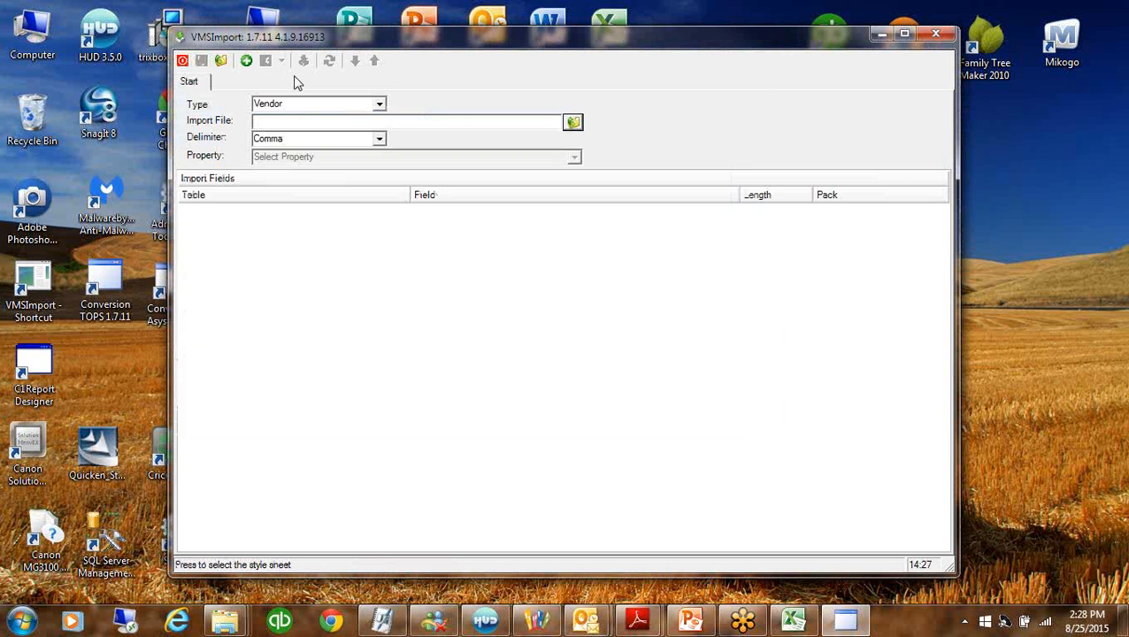
{"action": "left_click", "coordinate": [221, 61]}
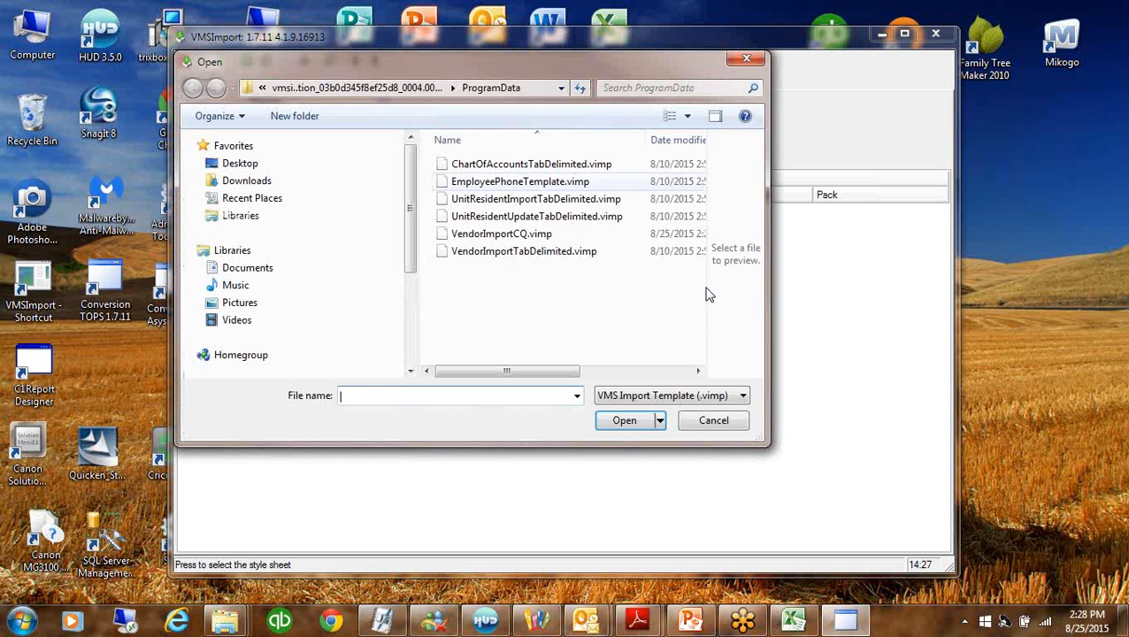
{"action": "double_click", "coordinate": [502, 234]}
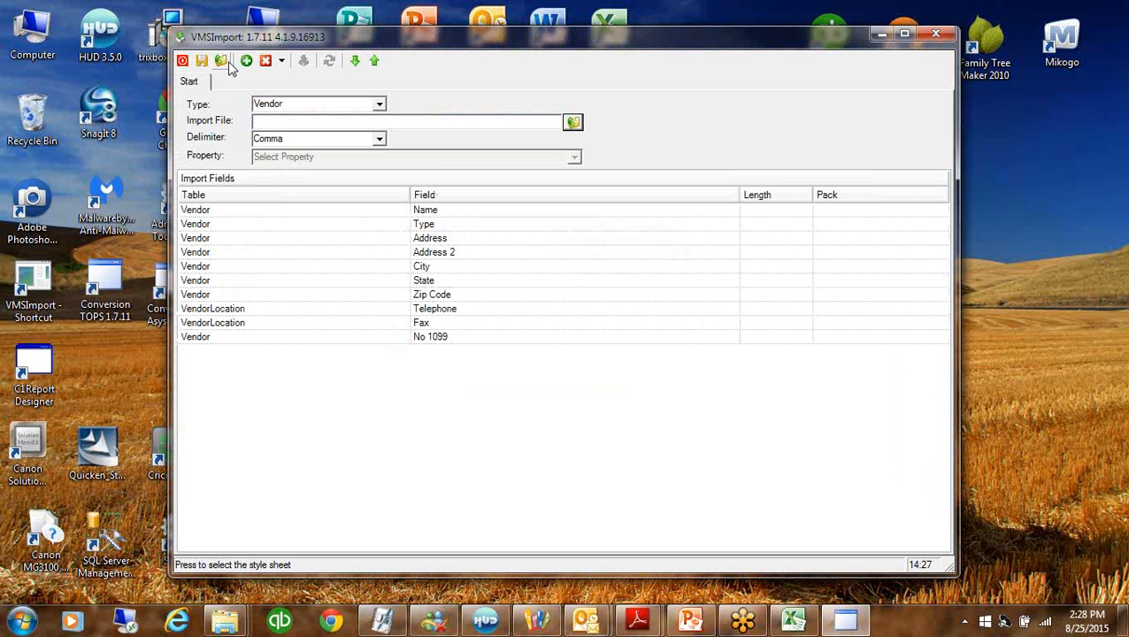
Choose LittleImportVendor3 from the 2015_08_10 folder in My Documents as the import file
{"action": "left_click", "coordinate": [572, 121]}
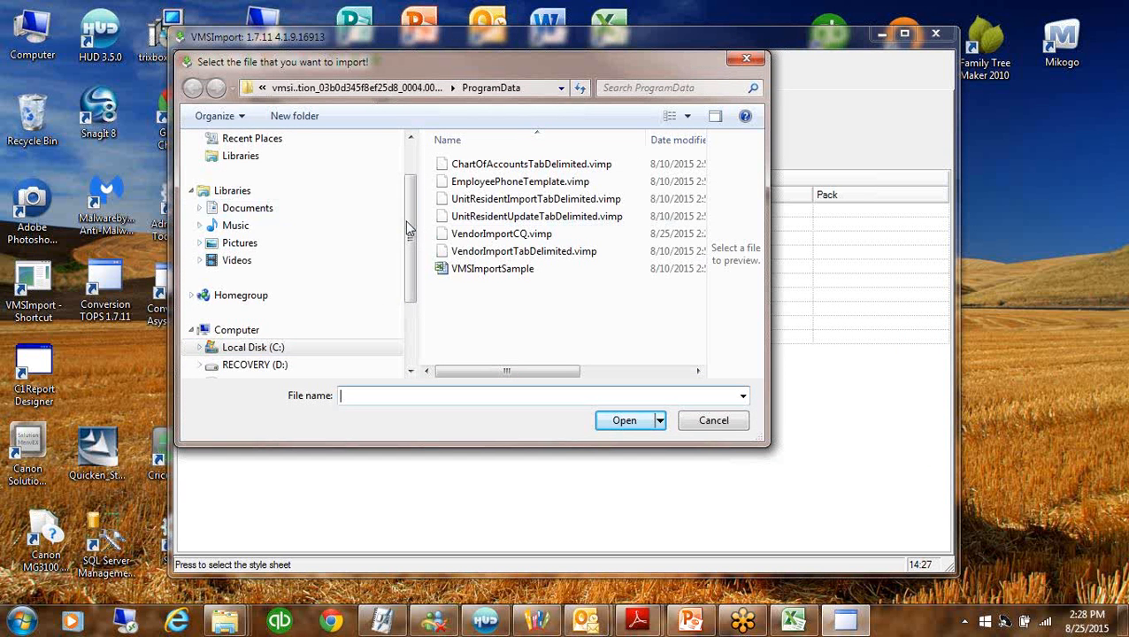
{"action": "scroll", "coordinate": [412, 221], "scroll_direction": "up", "scroll_amount": 2}
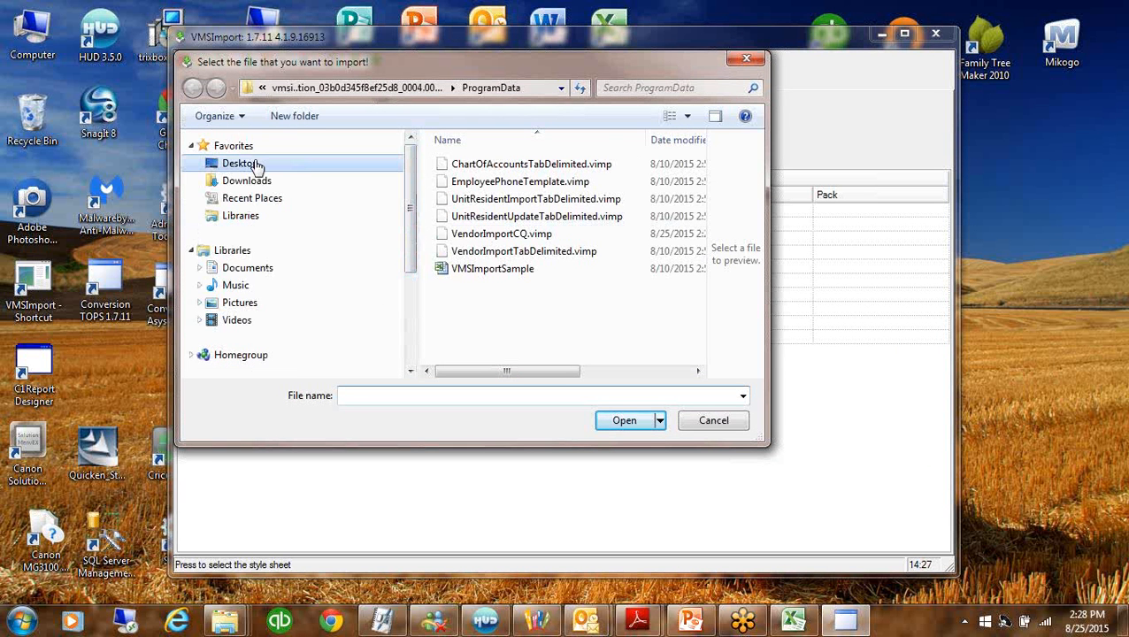
{"action": "left_click", "coordinate": [223, 164]}
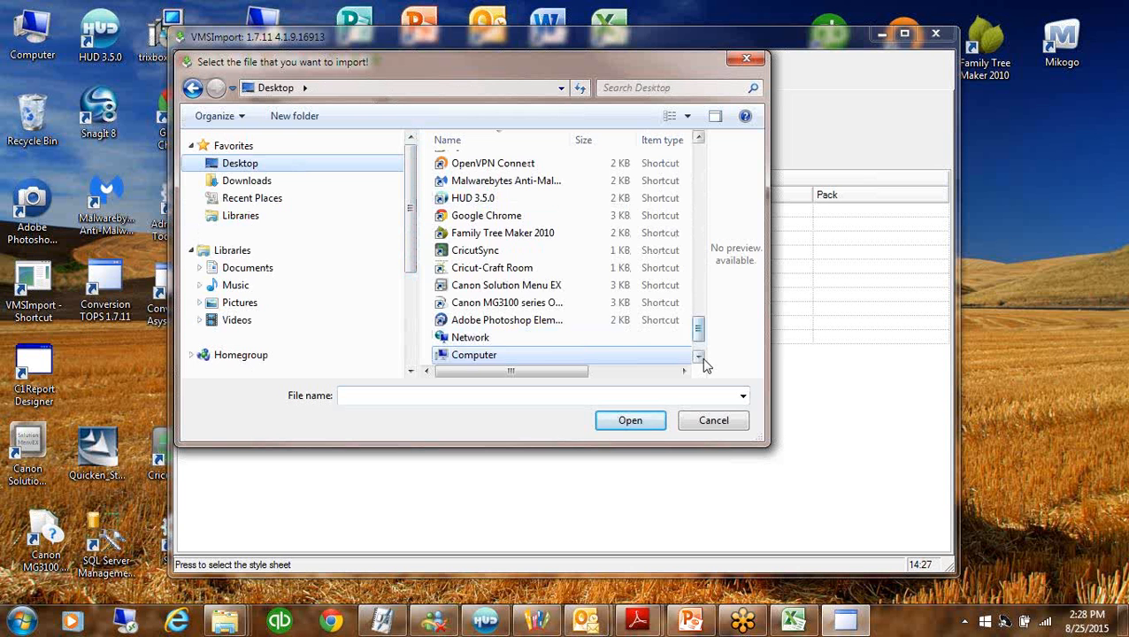
{"action": "left_click_drag", "start_coordinate": [701, 354], "coordinate": [698, 213]}
{"action": "scroll", "coordinate": [699, 167], "scroll_direction": "up", "scroll_amount": 8}
{"action": "left_click", "coordinate": [468, 273]}
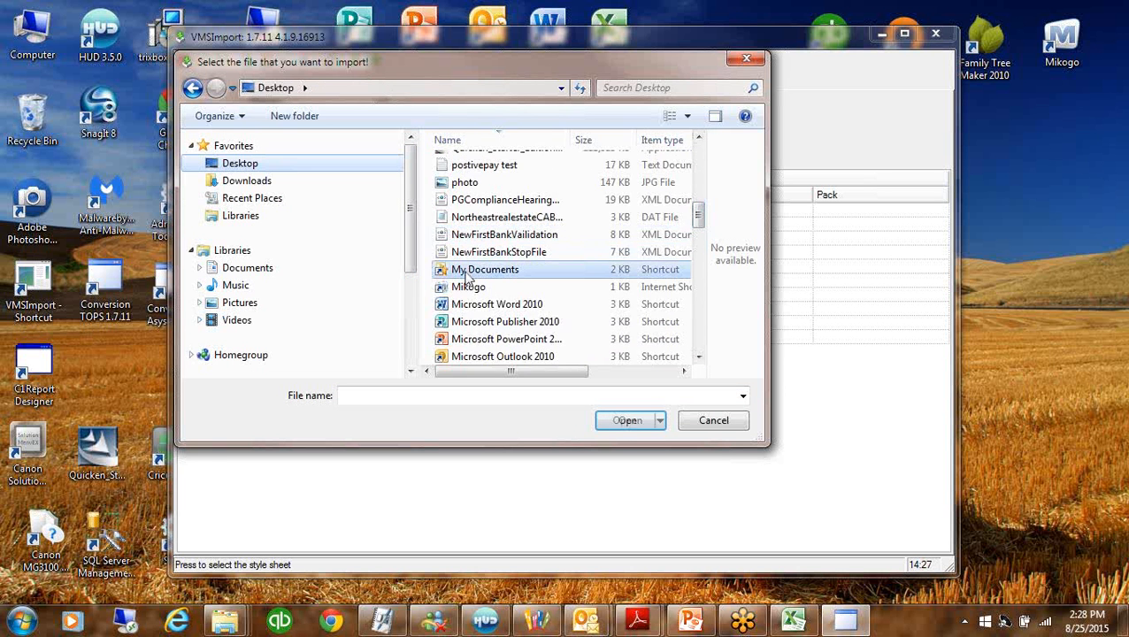
{"action": "double_click", "coordinate": [466, 275]}
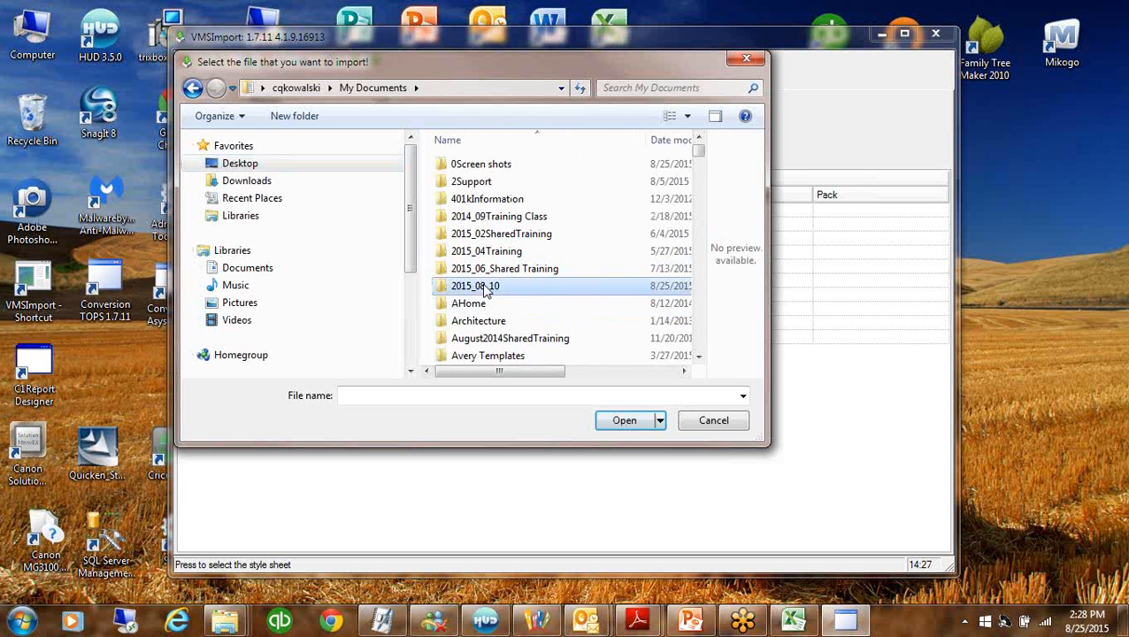
{"action": "double_click", "coordinate": [485, 290]}
{"action": "left_click", "coordinate": [499, 287]}
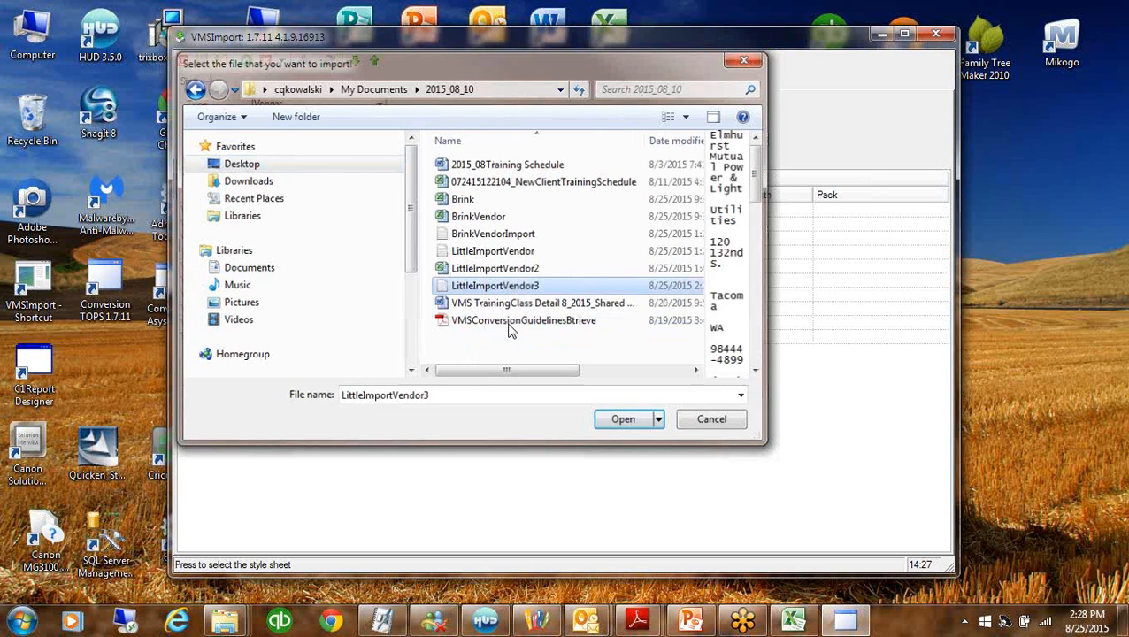
{"action": "key", "text": "Return"}
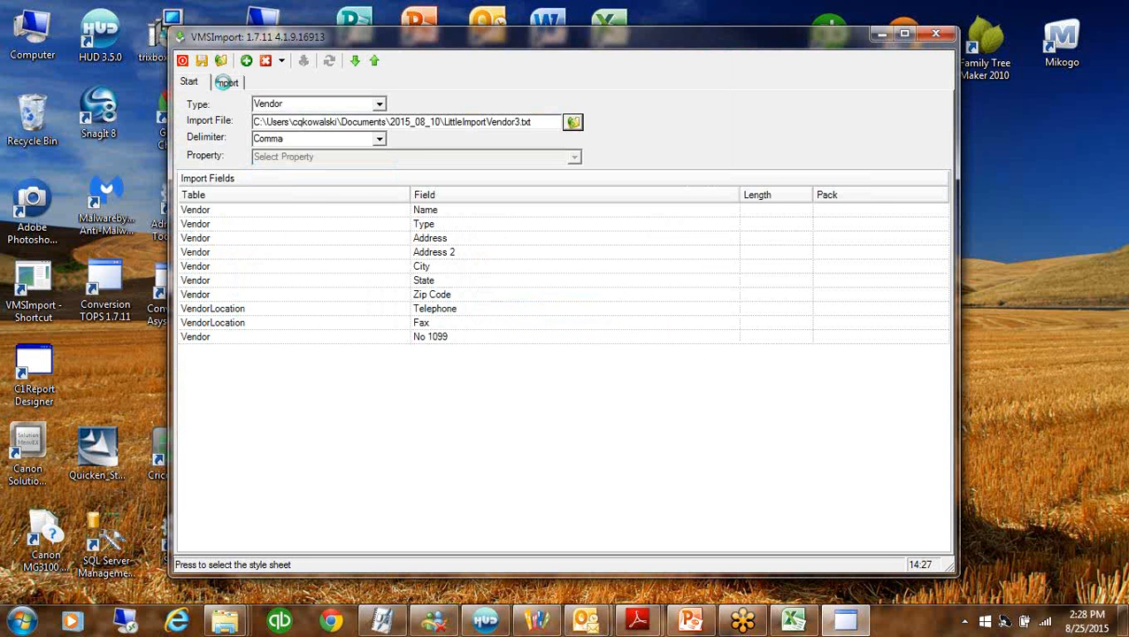
Load the vendor rows, import the selected information, and close VMSImport
{"action": "left_click", "coordinate": [226, 82]}
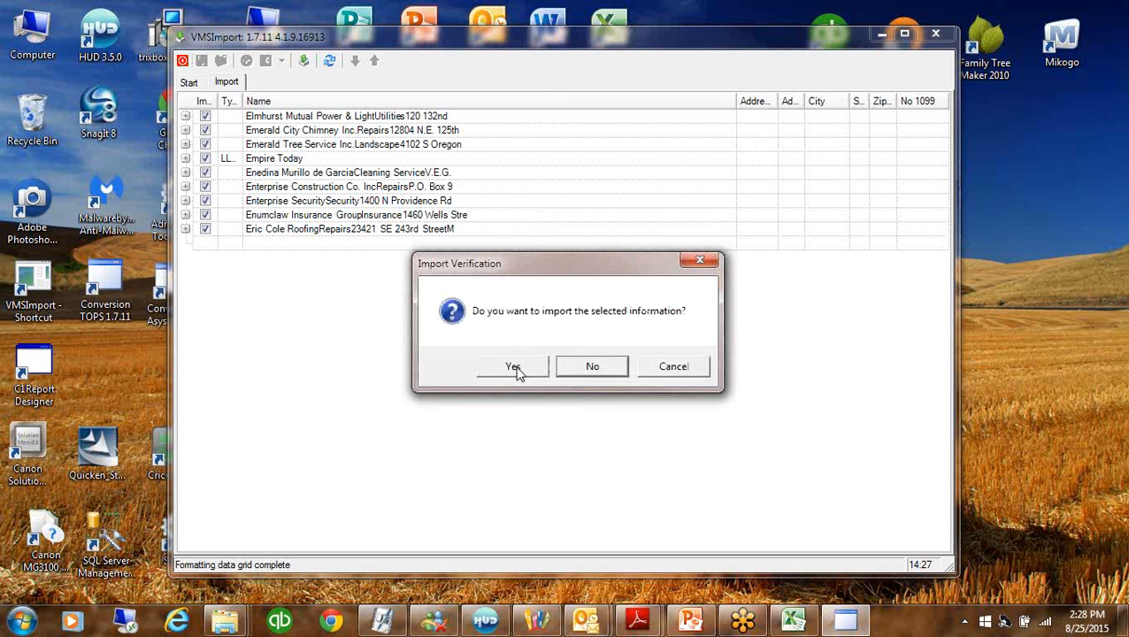
{"action": "left_click", "coordinate": [516, 366]}
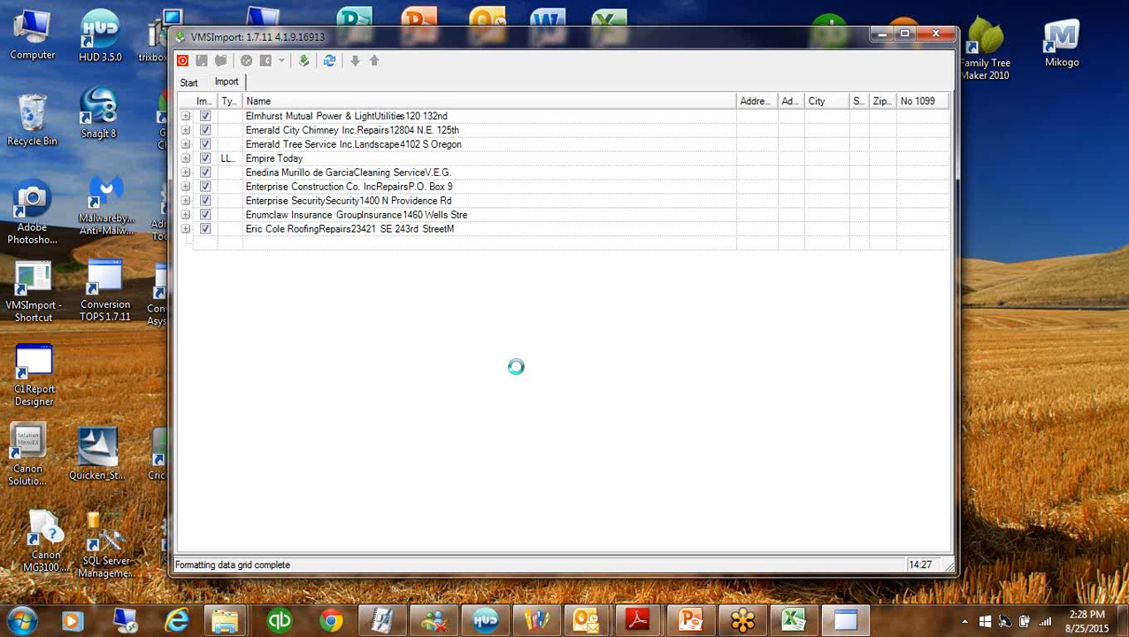
{"action": "left_click", "coordinate": [631, 358]}
{"action": "left_click", "coordinate": [935, 34]}
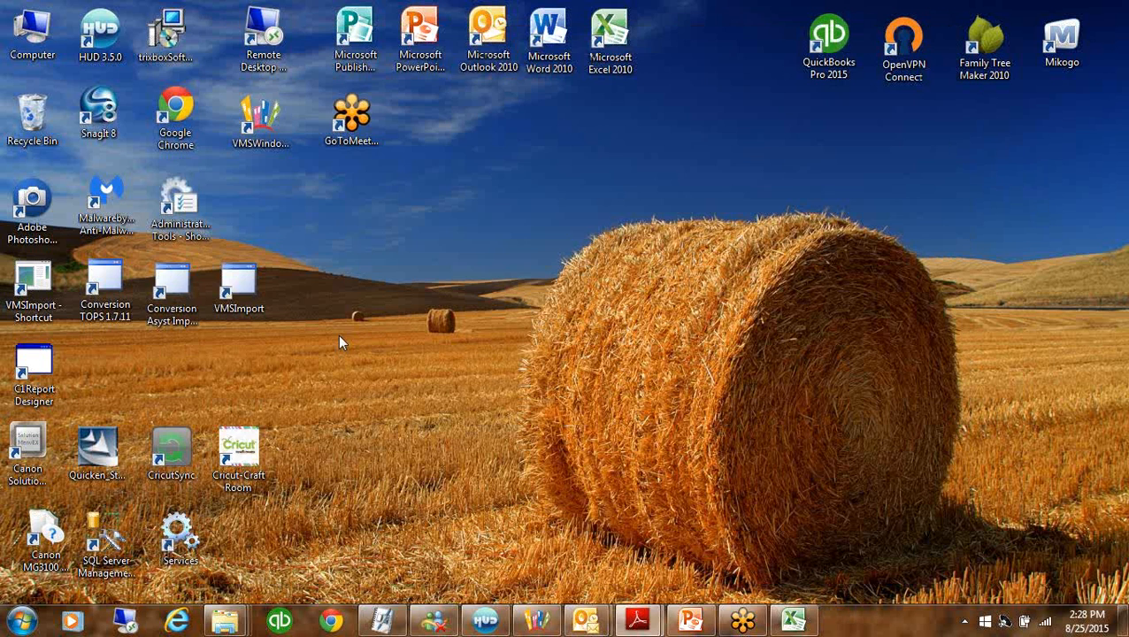
Switch to Village Management Software, close Program Defaults and minimize Property Setup
{"action": "left_click", "coordinate": [537, 621]}
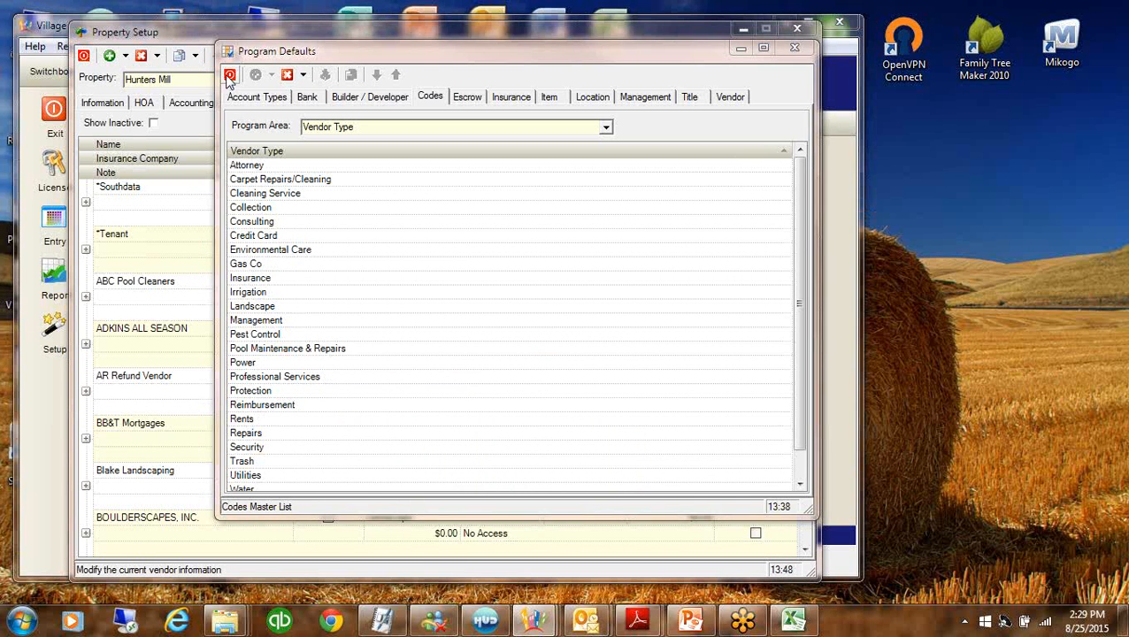
{"action": "left_click", "coordinate": [795, 47]}
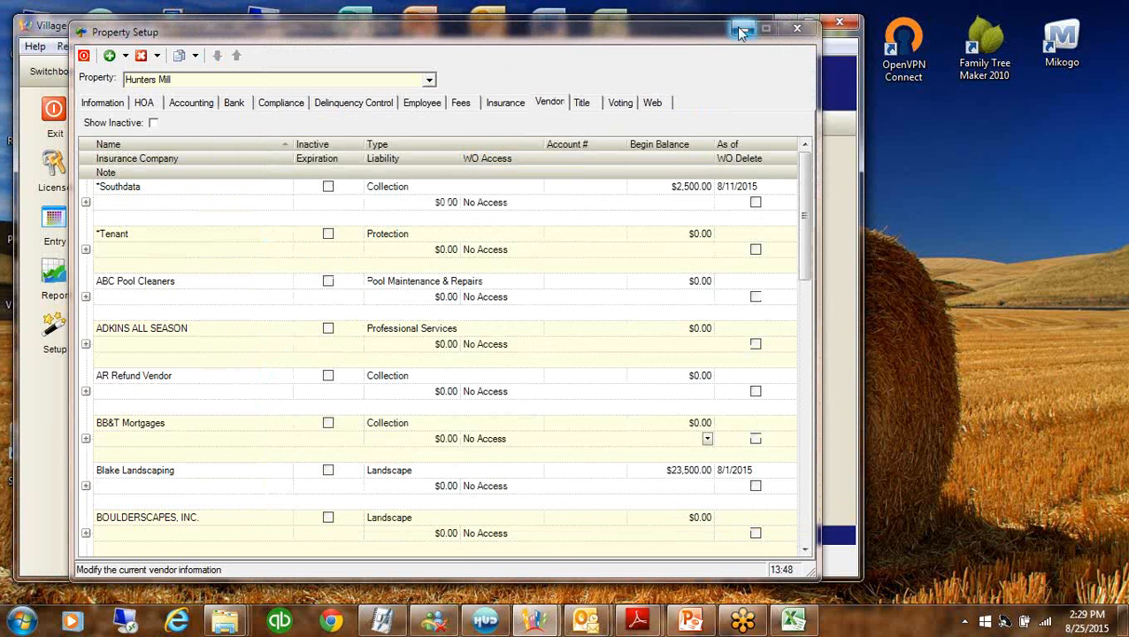
{"action": "left_click", "coordinate": [740, 32]}
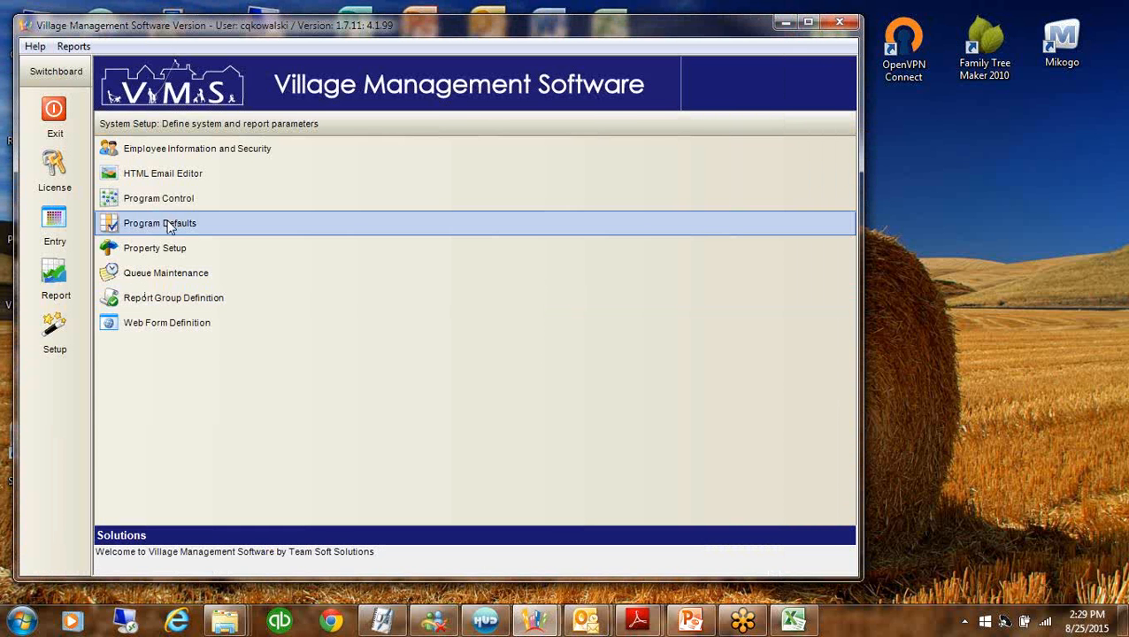
Open the vendor list in Program Defaults and view the 4 Corners Self Storage record
{"action": "left_click", "coordinate": [250, 221]}
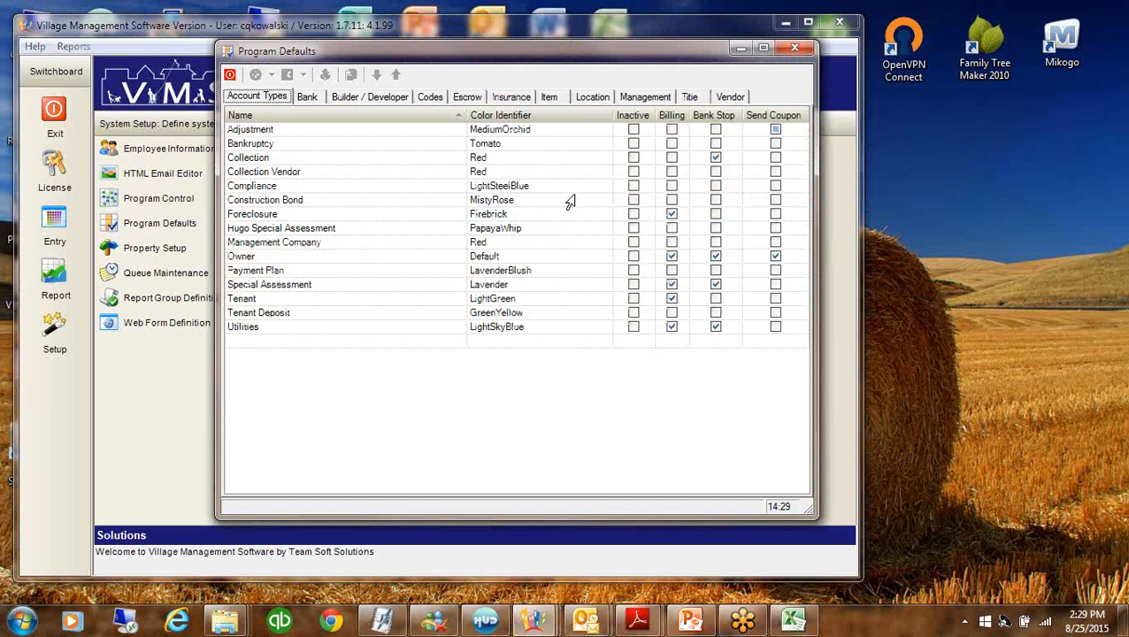
{"action": "left_click", "coordinate": [730, 97]}
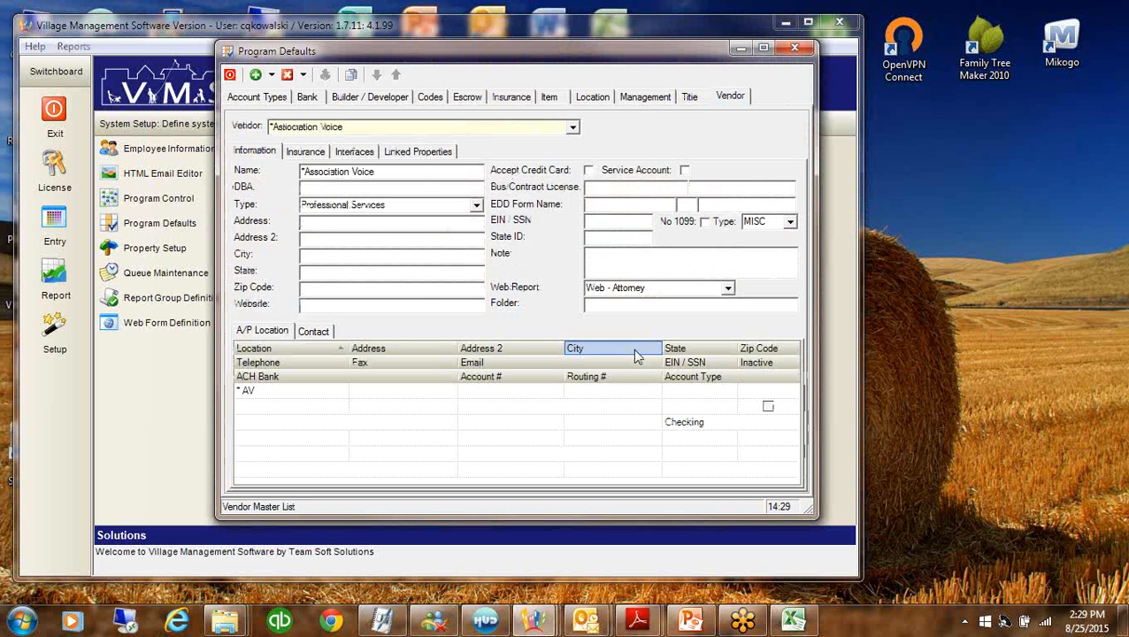
{"action": "left_click", "coordinate": [574, 126]}
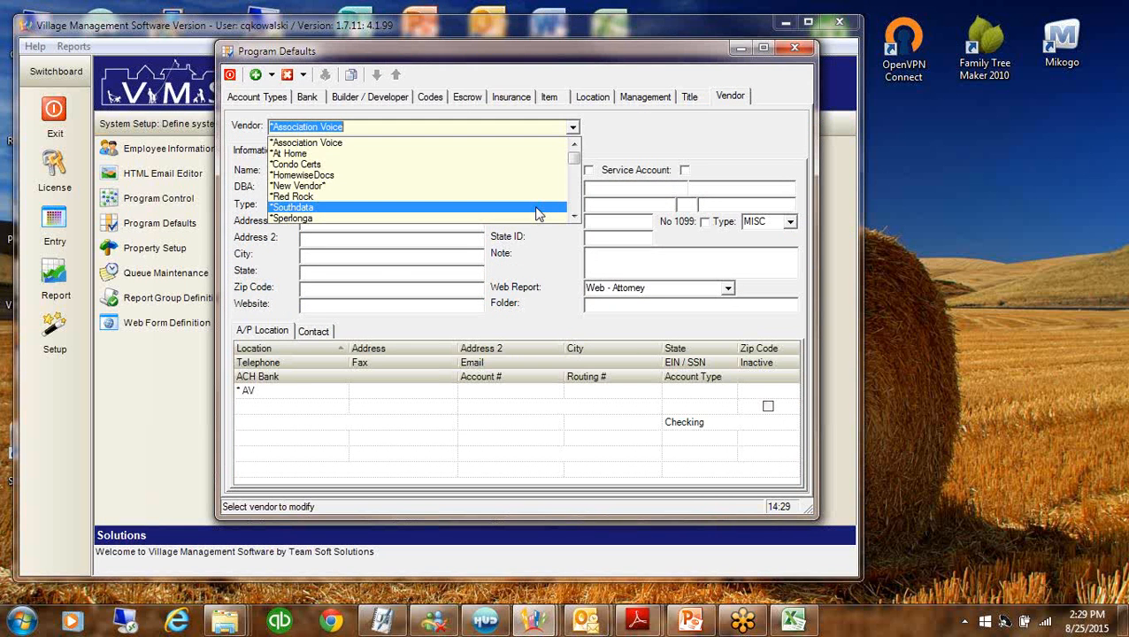
{"action": "scroll", "coordinate": [562, 202], "scroll_direction": "down", "scroll_amount": 5}
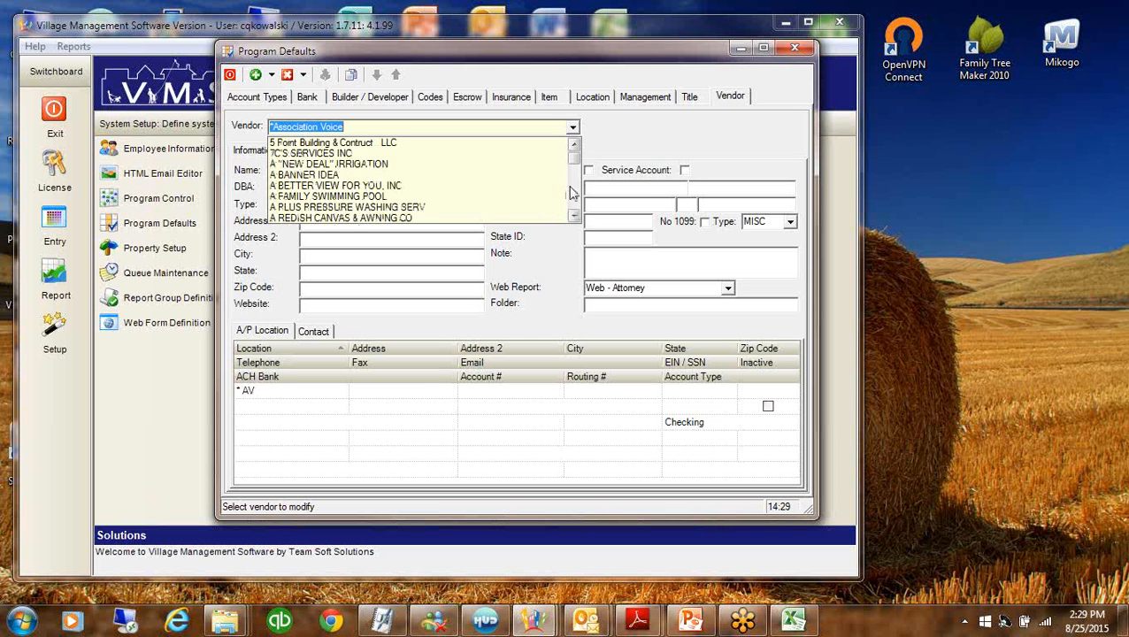
{"action": "scroll", "coordinate": [574, 146], "scroll_direction": "up", "scroll_amount": 5}
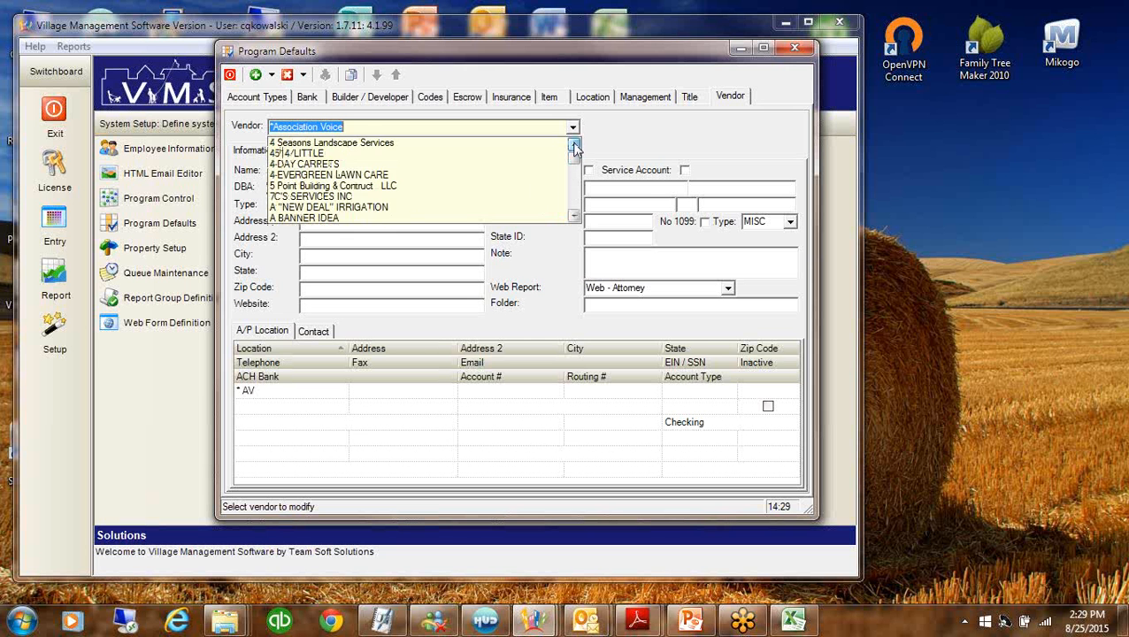
{"action": "left_click", "coordinate": [574, 146]}
{"action": "left_click", "coordinate": [574, 146]}
{"action": "left_click", "coordinate": [574, 146]}
{"action": "left_click", "coordinate": [574, 146]}
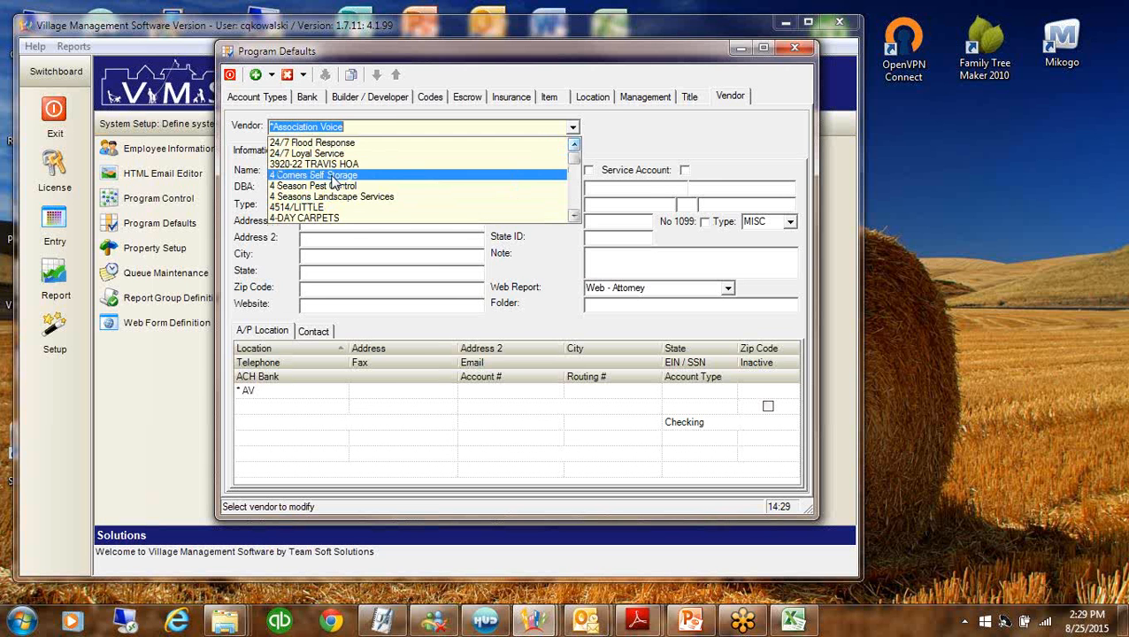
{"action": "key", "text": "Return"}
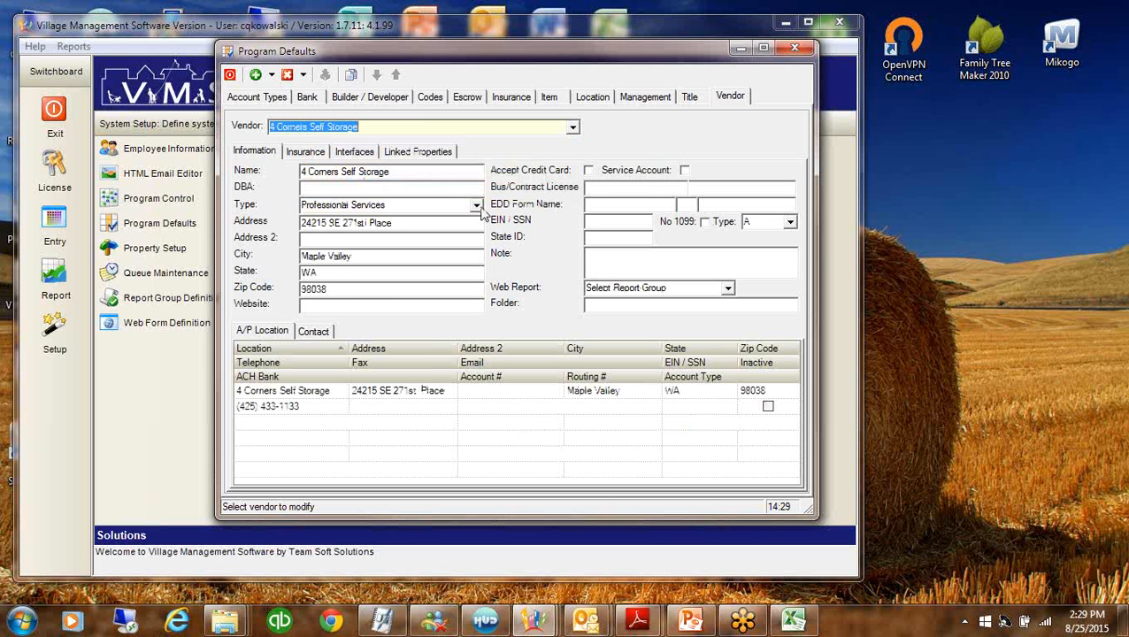
{"action": "left_click", "coordinate": [405, 167]}
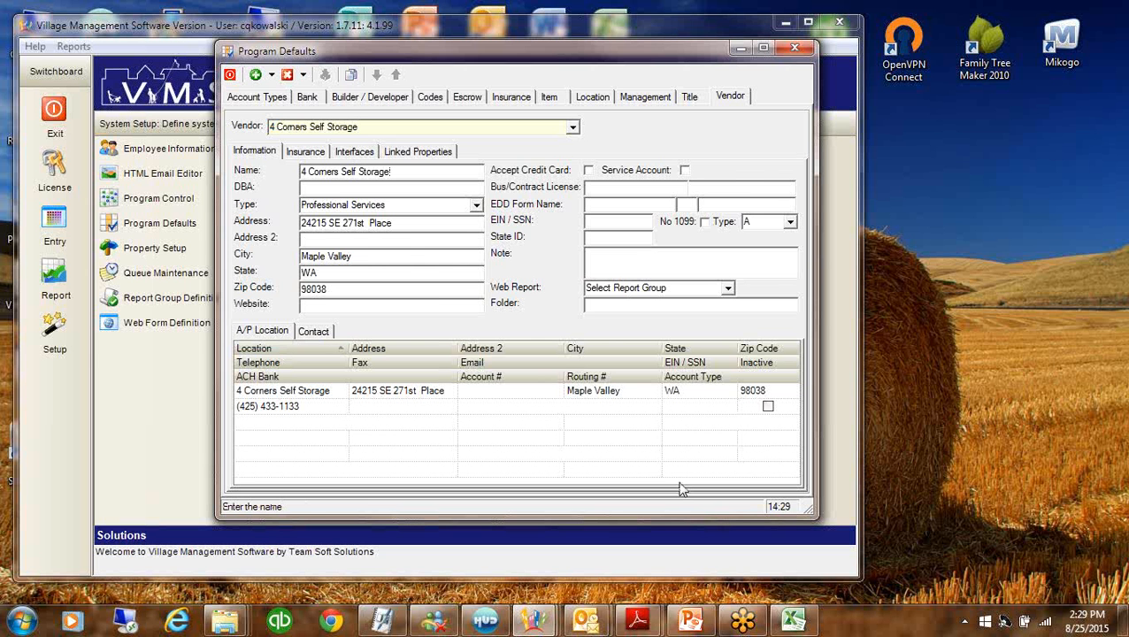
Search the vendors for "er" and open the record of the roofing repairs company
{"action": "left_click", "coordinate": [573, 128]}
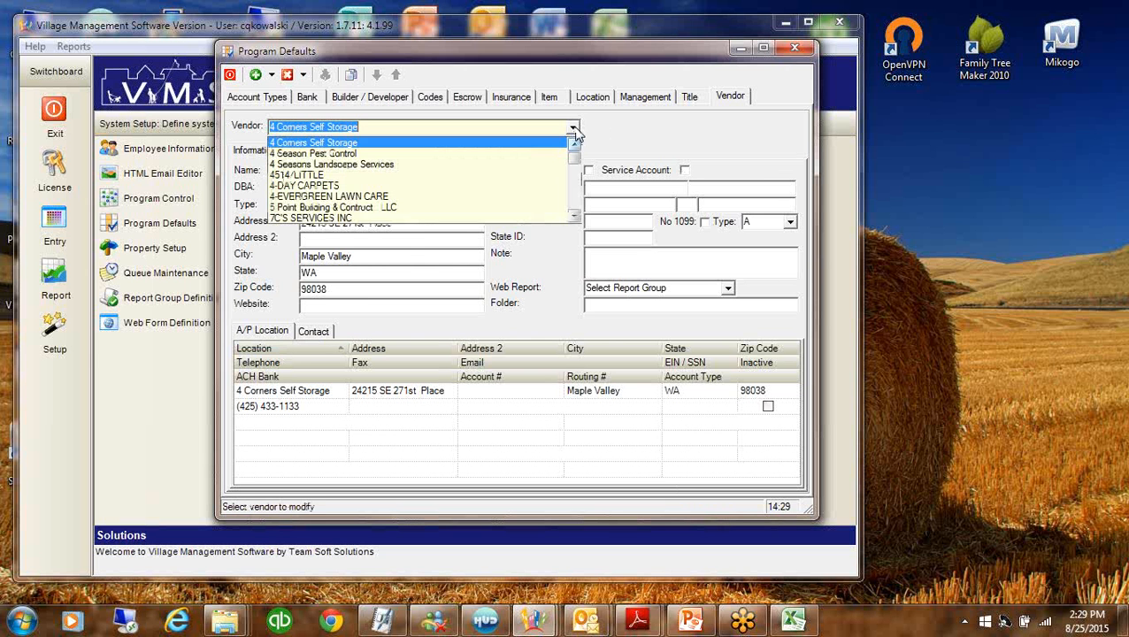
{"action": "type", "text": "e"}
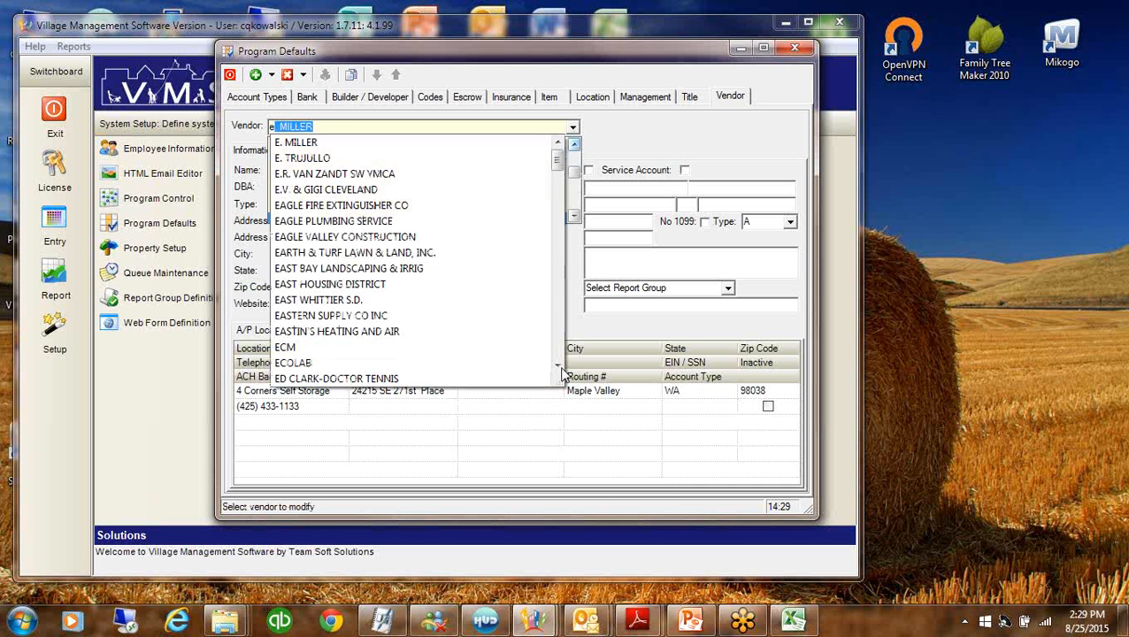
{"action": "type", "text": "r"}
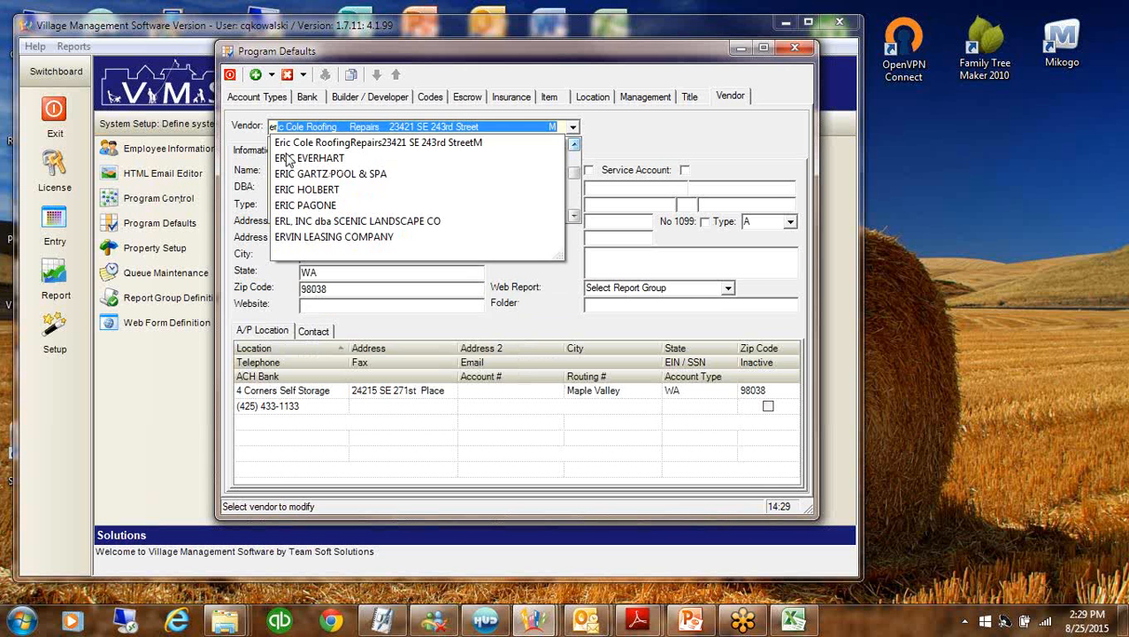
{"action": "left_click", "coordinate": [350, 145]}
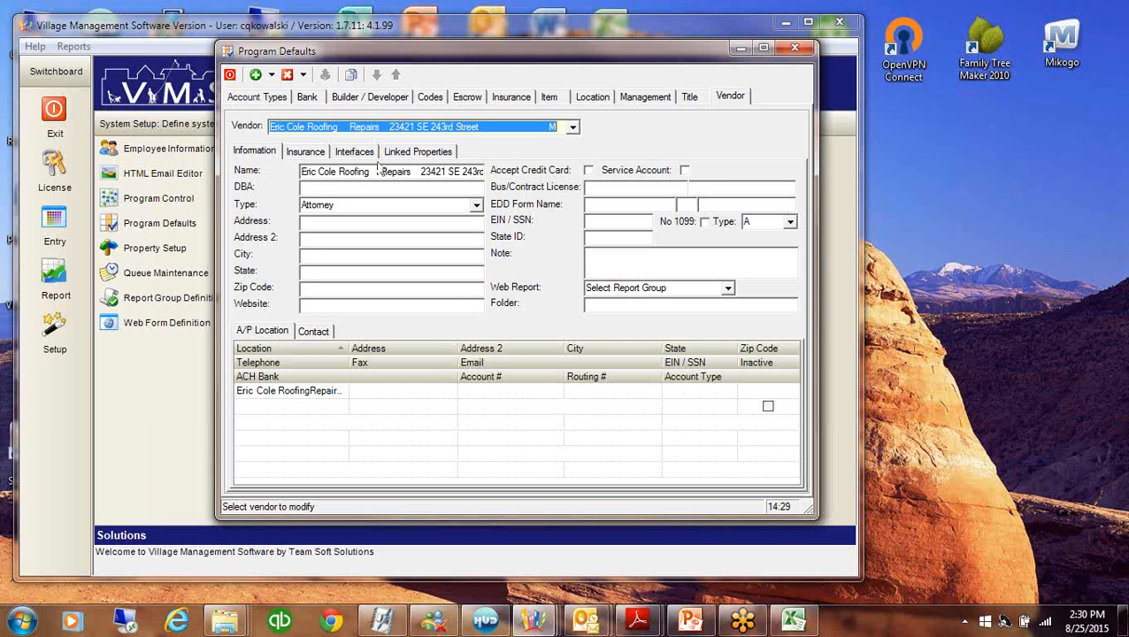
Return to the *Association Voice vendor record and examine its vendor type
{"action": "left_click", "coordinate": [573, 128]}
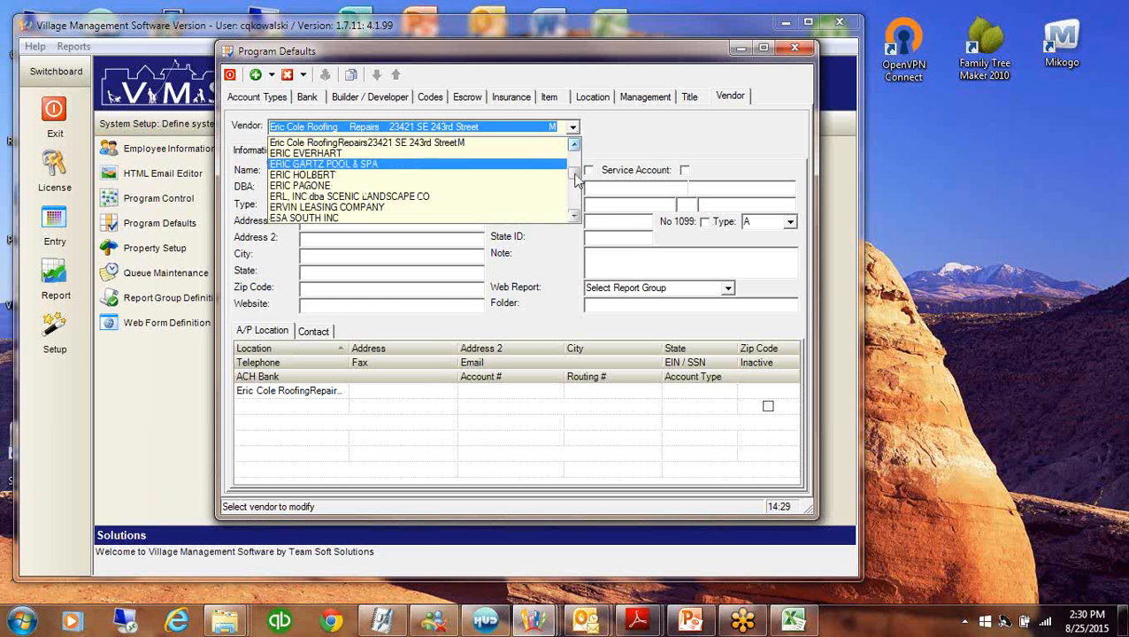
{"action": "left_click_drag", "start_coordinate": [573, 168], "coordinate": [573, 140]}
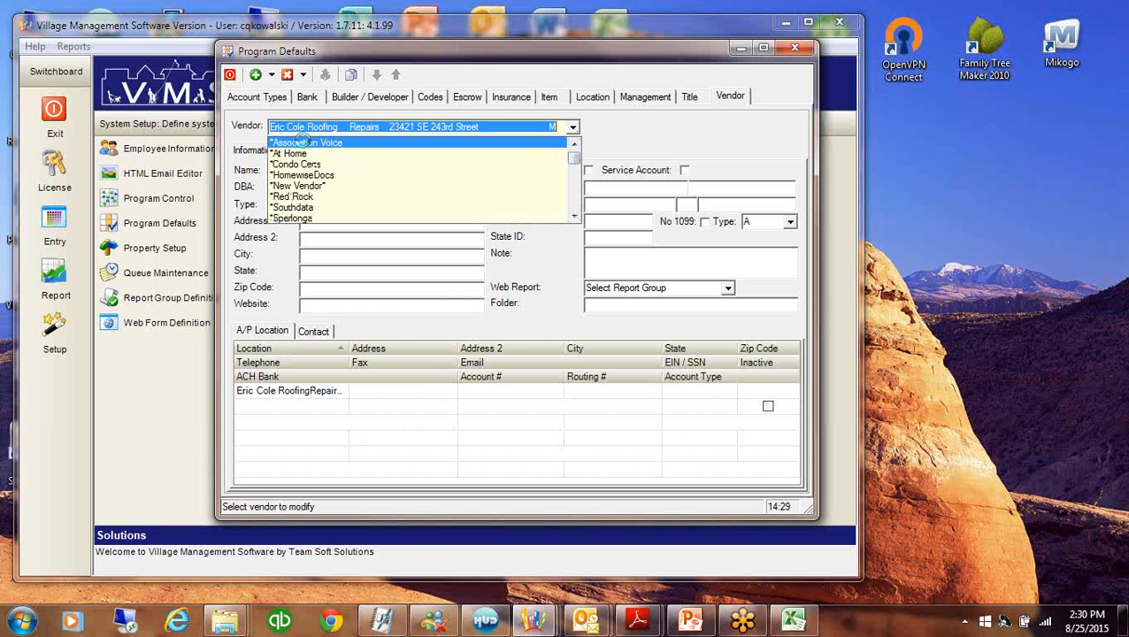
{"action": "left_click", "coordinate": [305, 142]}
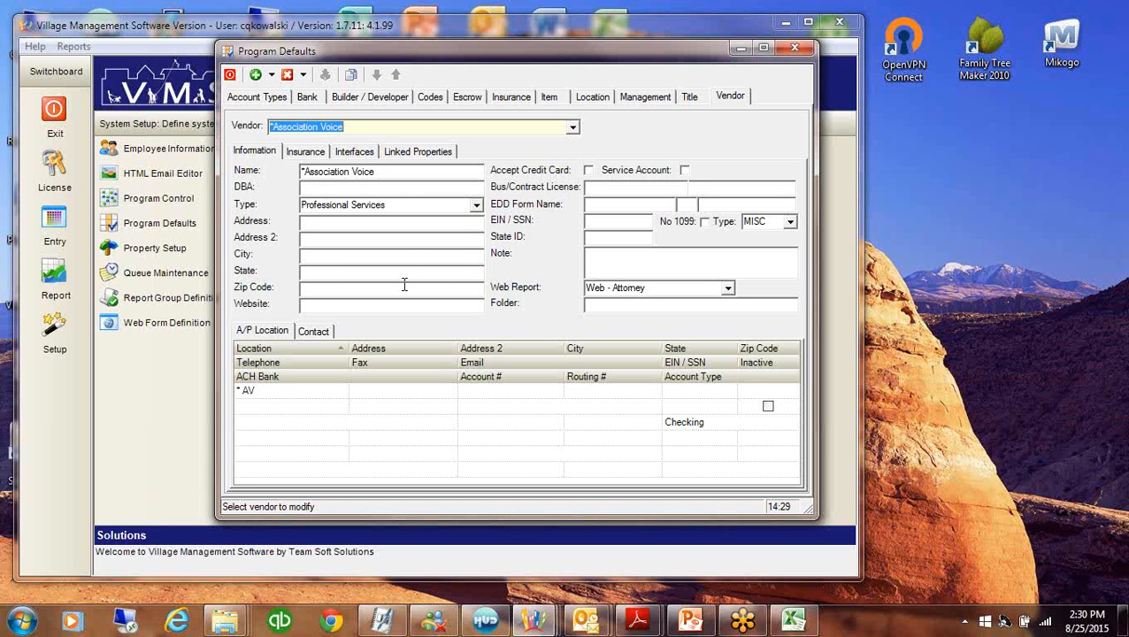
{"action": "left_click", "coordinate": [403, 204]}
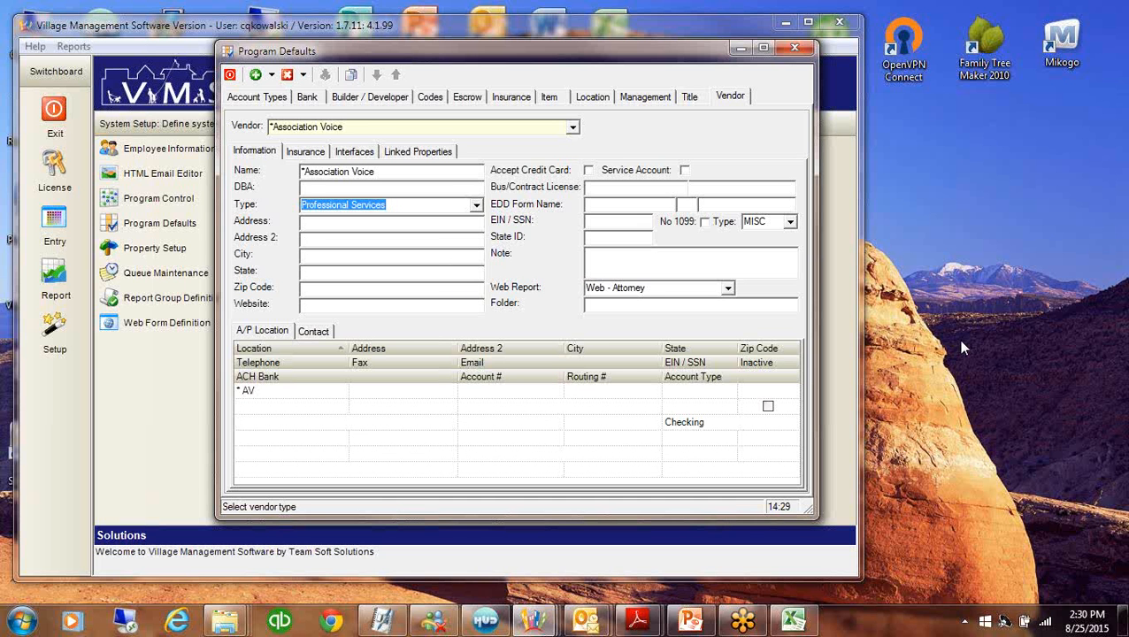
View the 1-800-Got Junk vendor record, including its A/P location, and close Program Defaults
{"action": "left_click", "coordinate": [572, 126]}
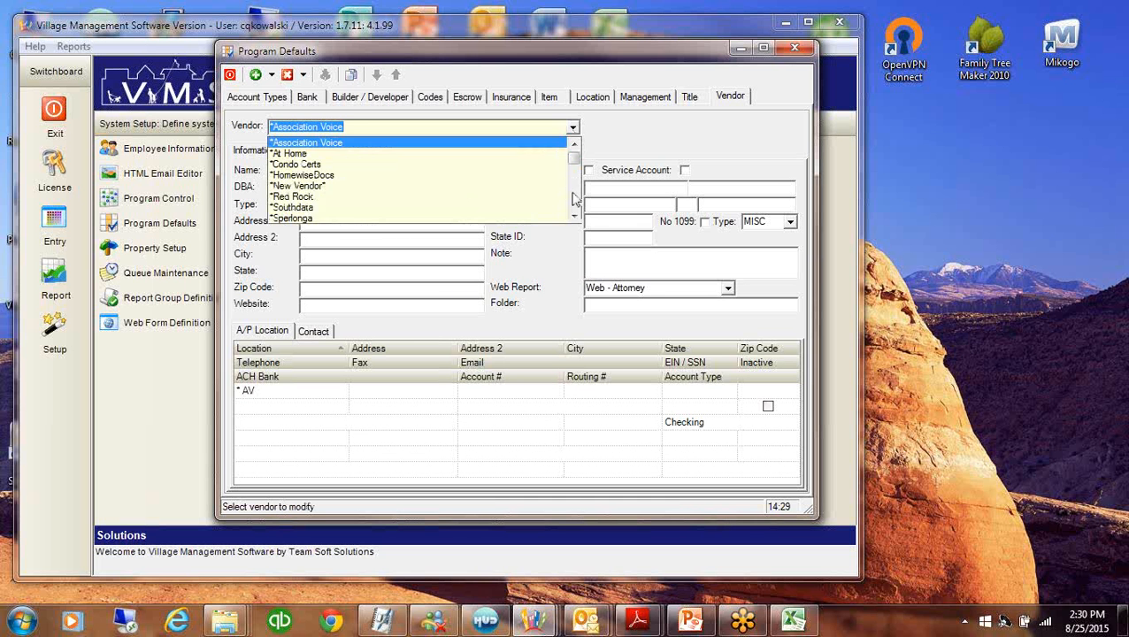
{"action": "left_click", "coordinate": [573, 199]}
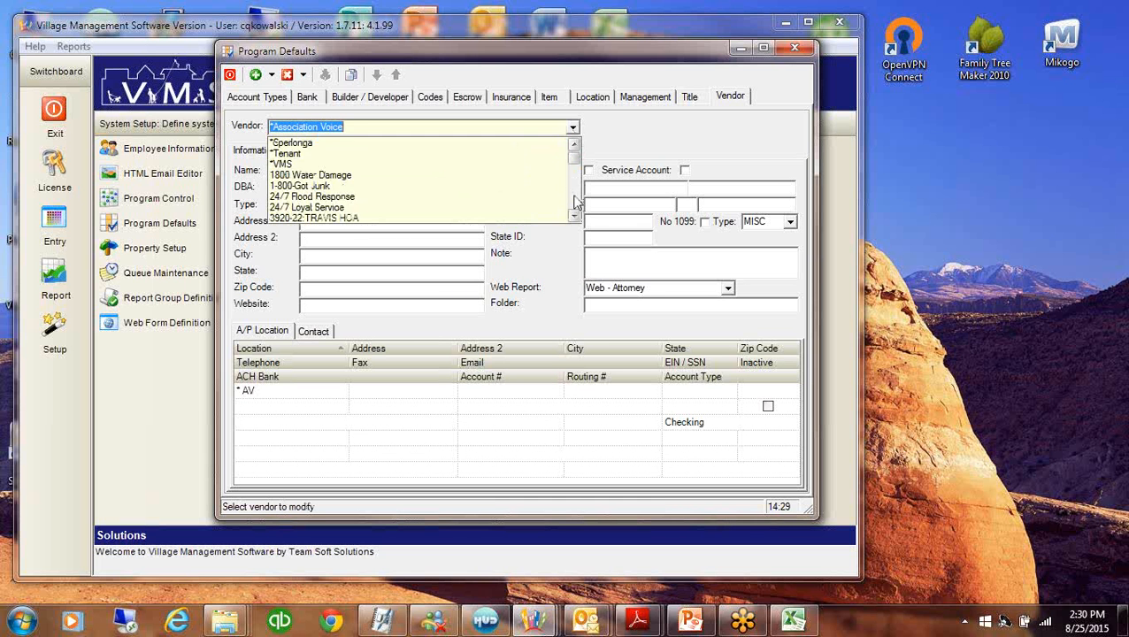
{"action": "left_click", "coordinate": [292, 186]}
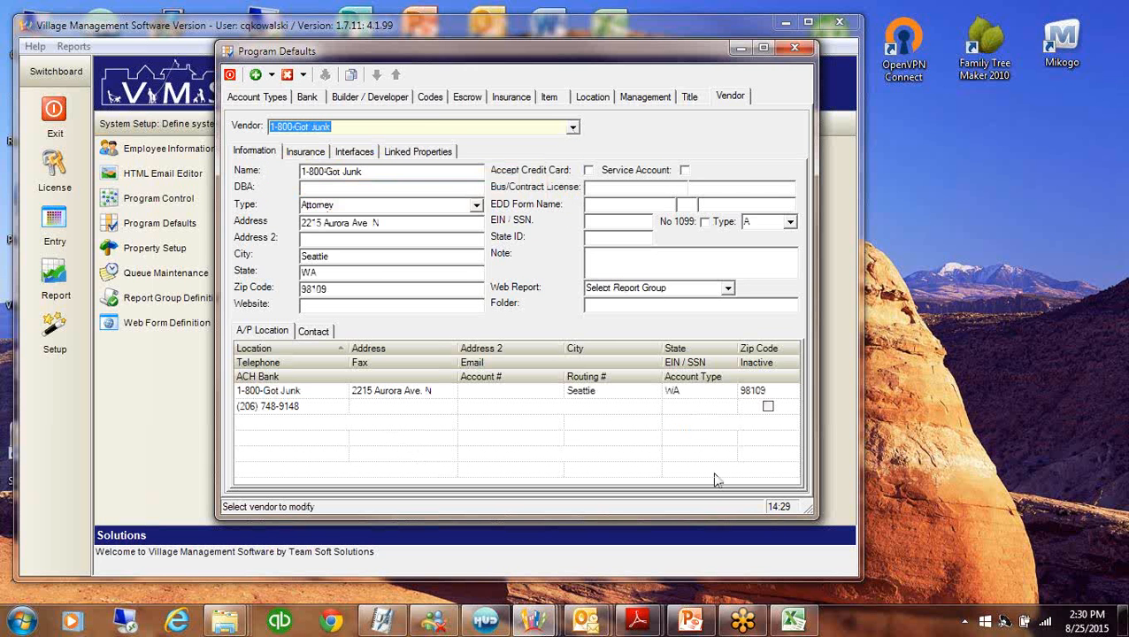
{"action": "left_click", "coordinate": [794, 53]}
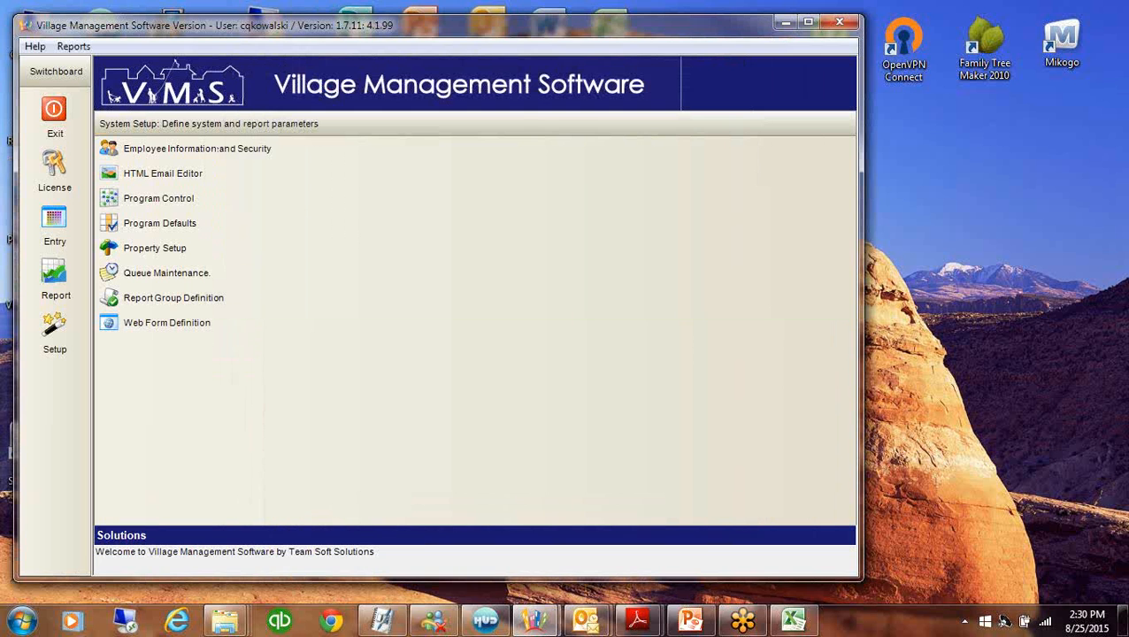
Open Accounts Payable from the data entry modules
{"action": "key", "text": "alt+Tab"}
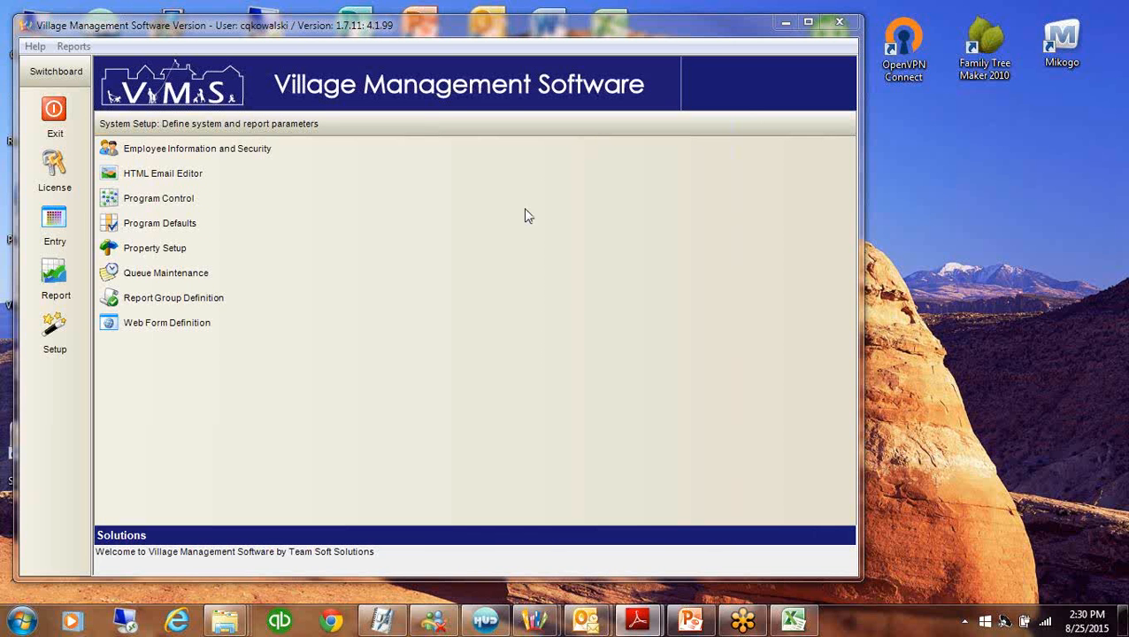
{"action": "left_click", "coordinate": [53, 222]}
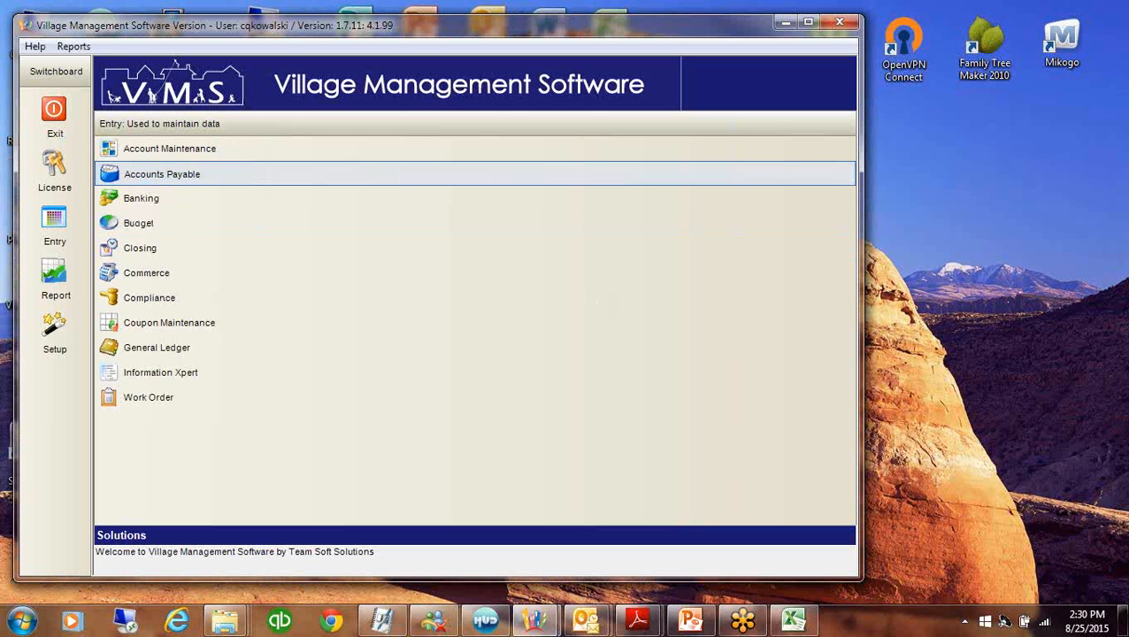
{"action": "key", "text": "alt+Tab"}
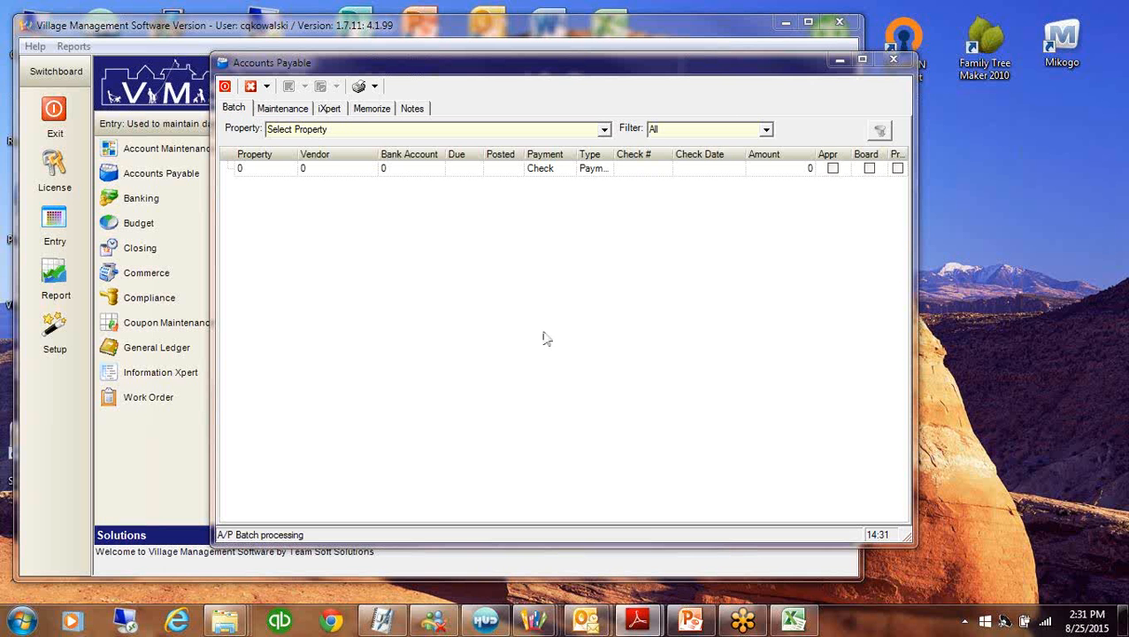
Go to voucher maintenance in Accounts Payable and select the Hunters Mill property
{"action": "left_click", "coordinate": [290, 109]}
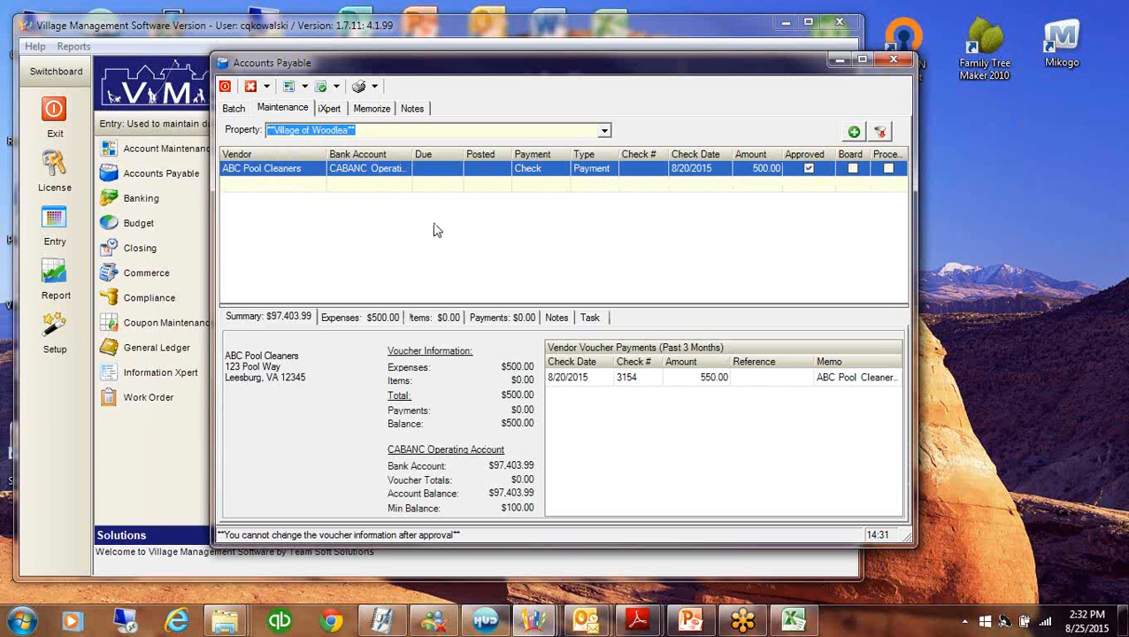
{"action": "left_click", "coordinate": [577, 186]}
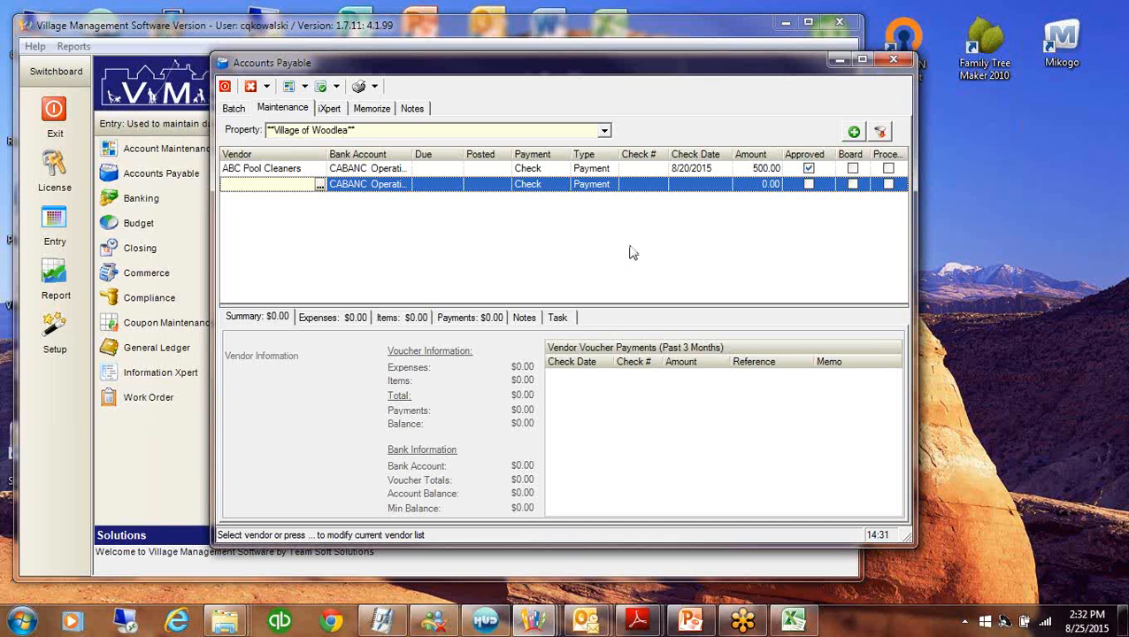
{"action": "left_click", "coordinate": [605, 132]}
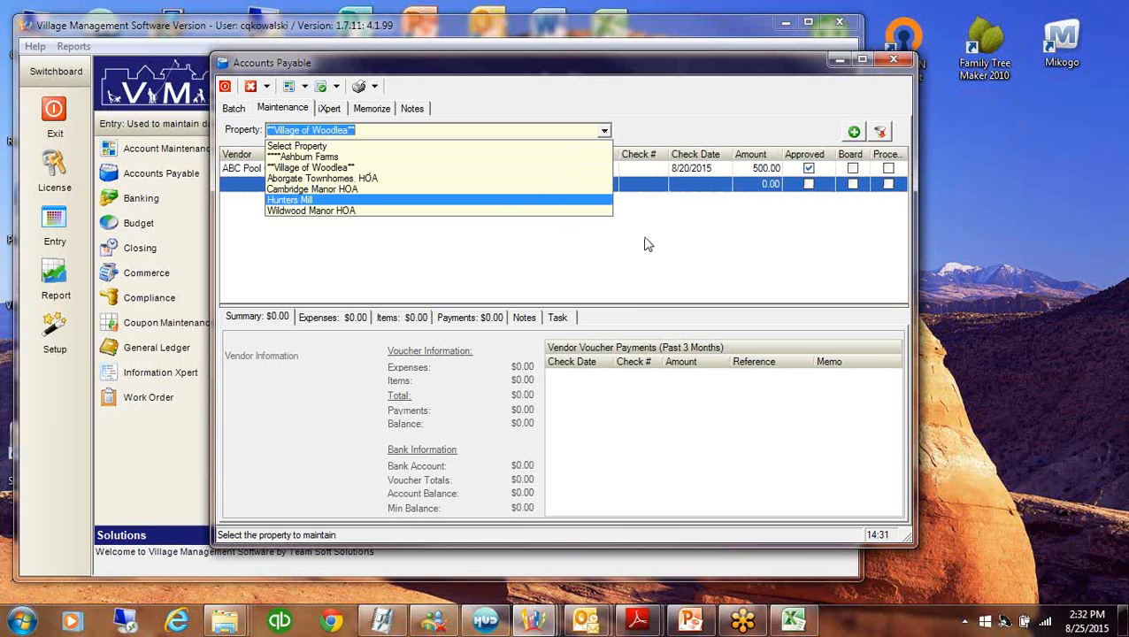
{"action": "key", "text": "Return"}
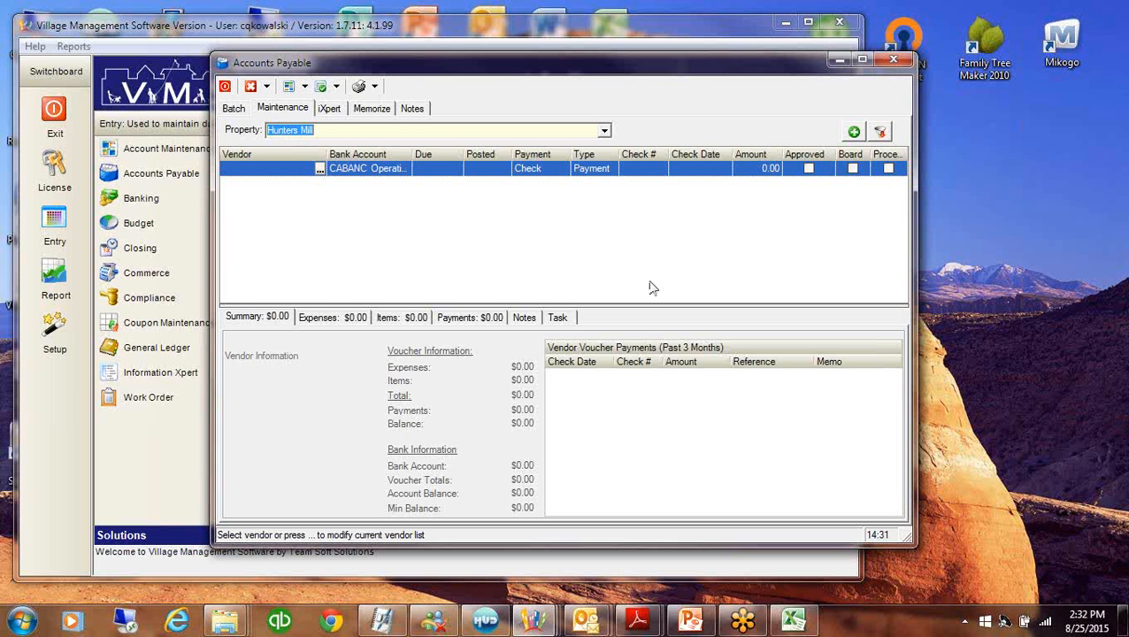
Switch the voucher grid to the Multi Line layout and check its Check Memo and Ref / Dup Verify fields
{"action": "left_click", "coordinate": [262, 107]}
{"action": "left_click", "coordinate": [304, 86]}
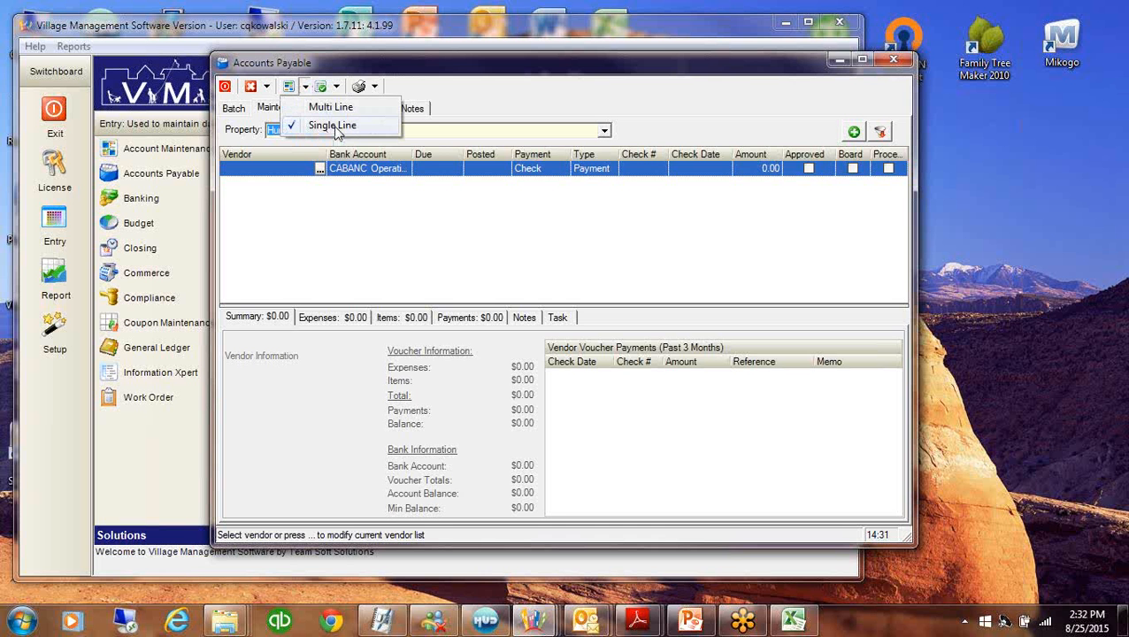
{"action": "left_click", "coordinate": [330, 108]}
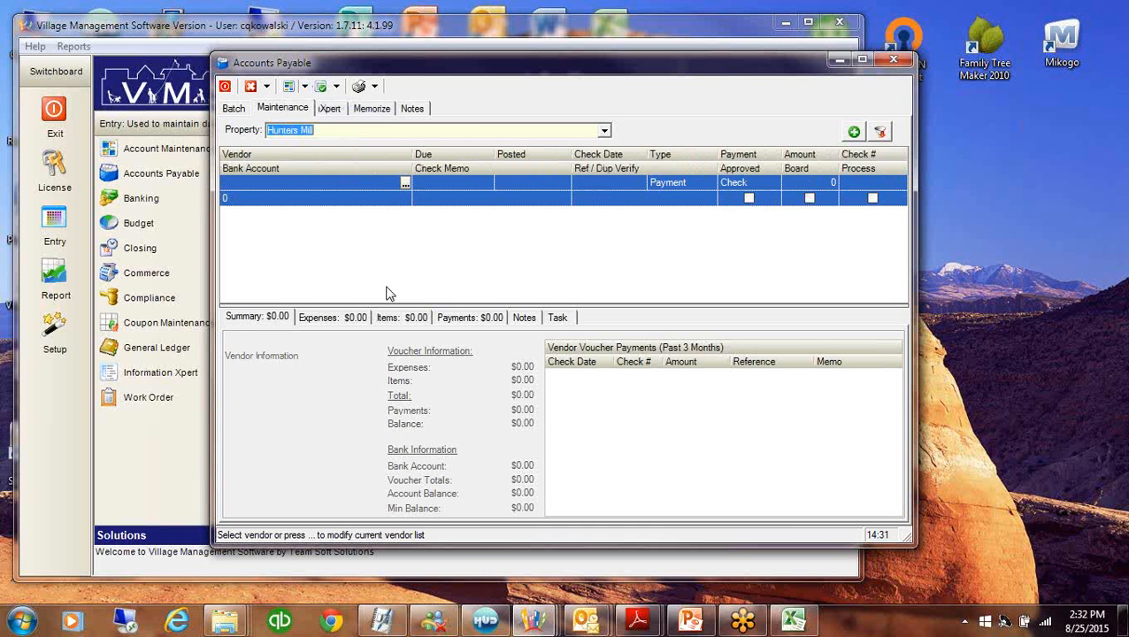
{"action": "left_click", "coordinate": [484, 202]}
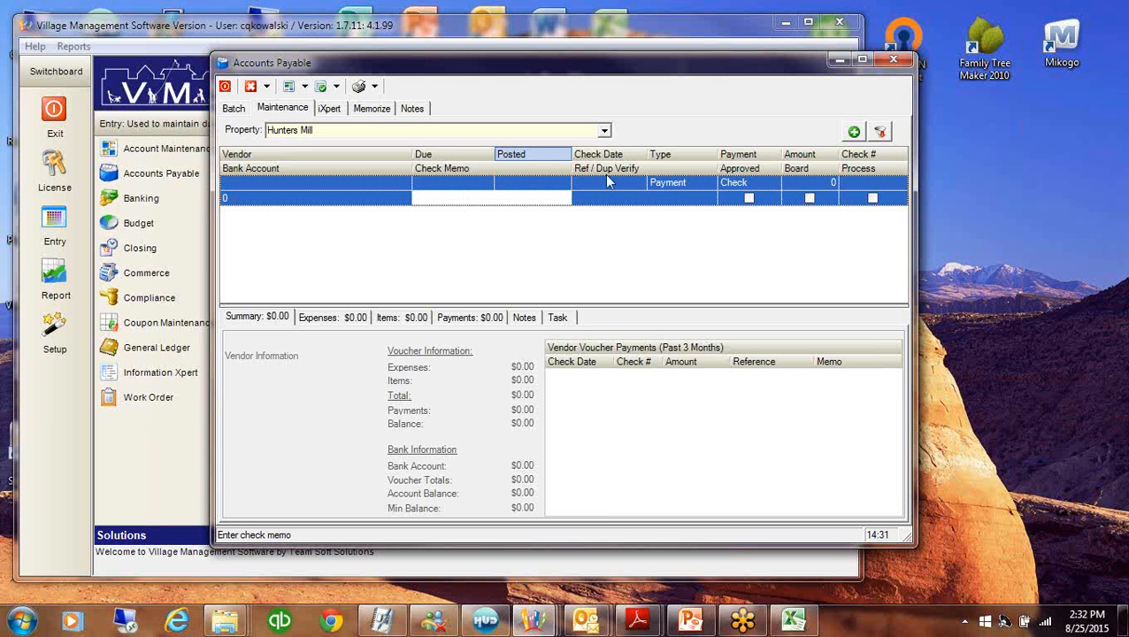
{"action": "left_click", "coordinate": [610, 204]}
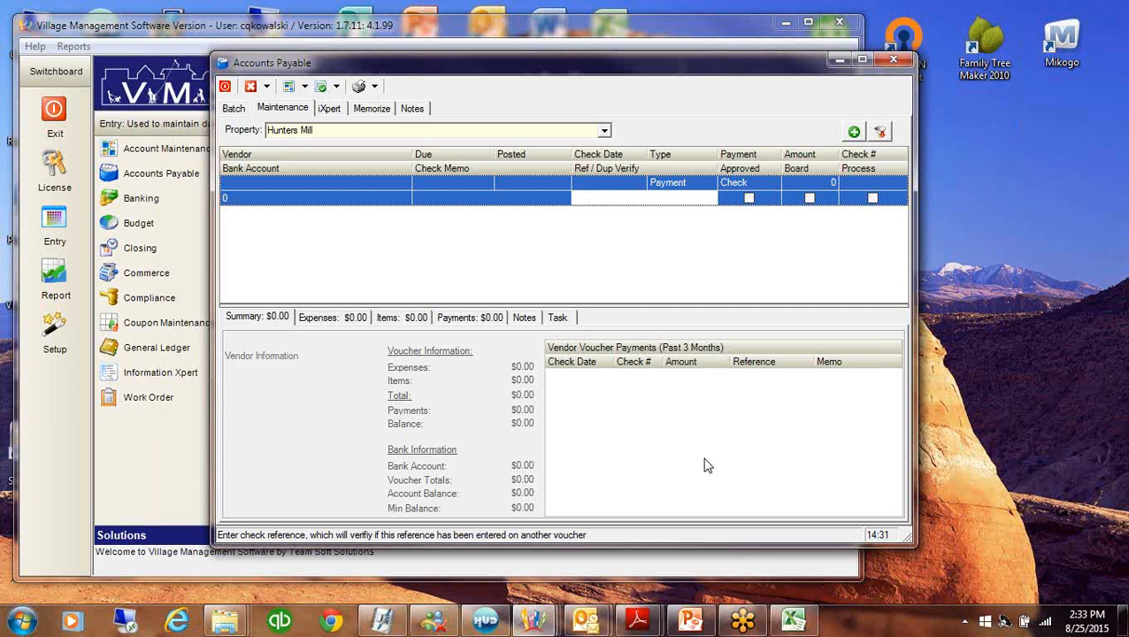
Select the Village of Woodlea property and inspect the check memo on the ABC Pool Cleaners voucher
{"action": "left_click", "coordinate": [604, 131]}
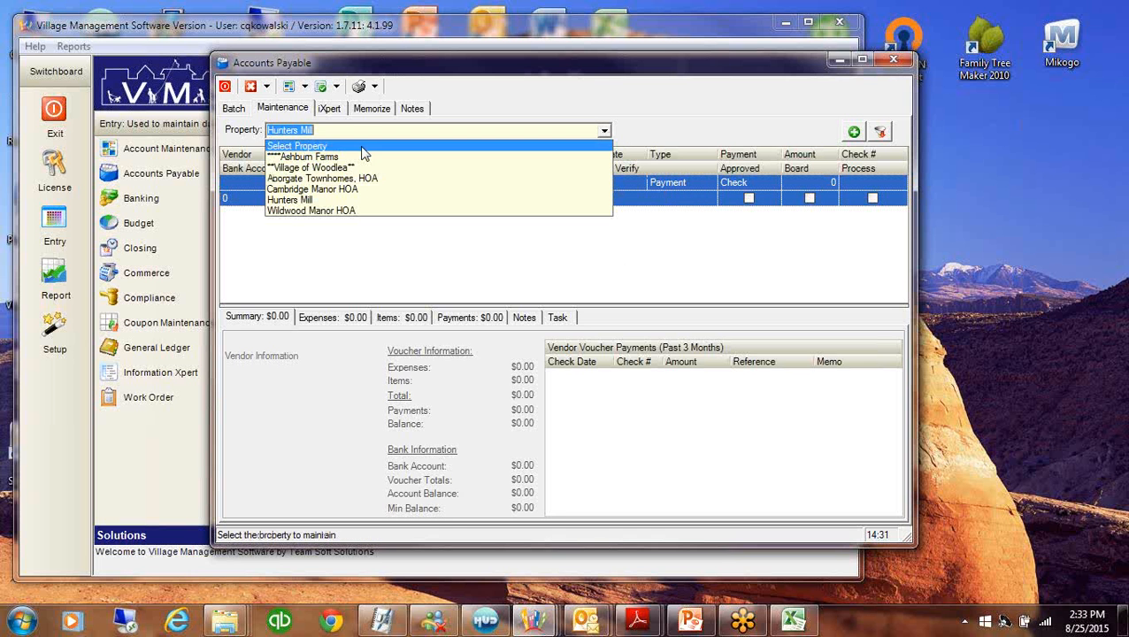
{"action": "left_click", "coordinate": [323, 169]}
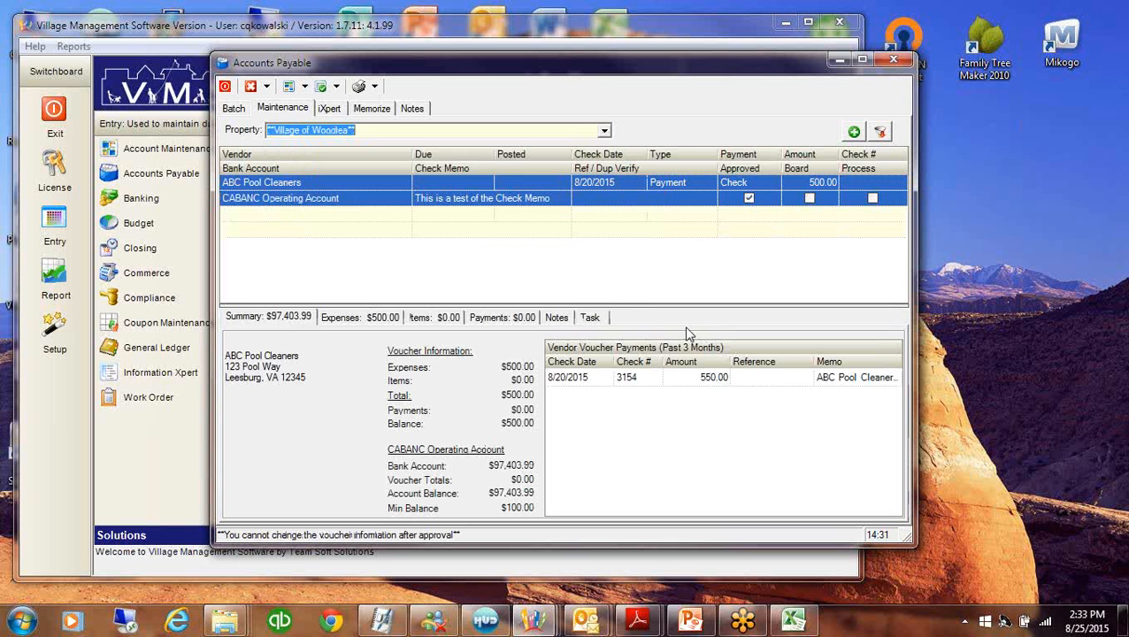
{"action": "left_click", "coordinate": [323, 184]}
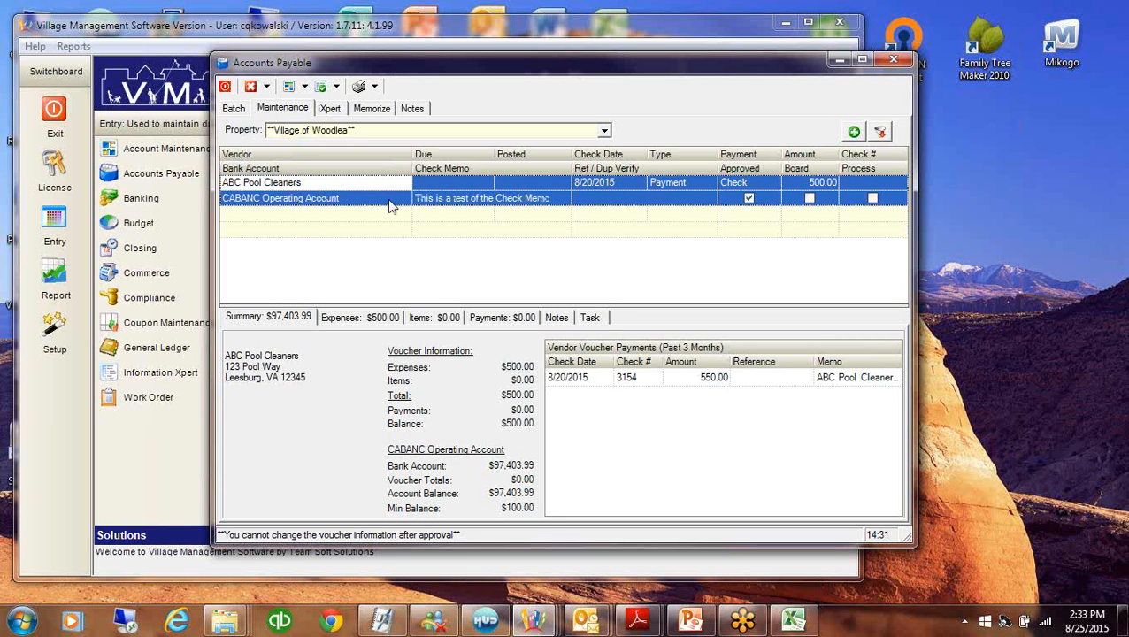
{"action": "left_click", "coordinate": [453, 199]}
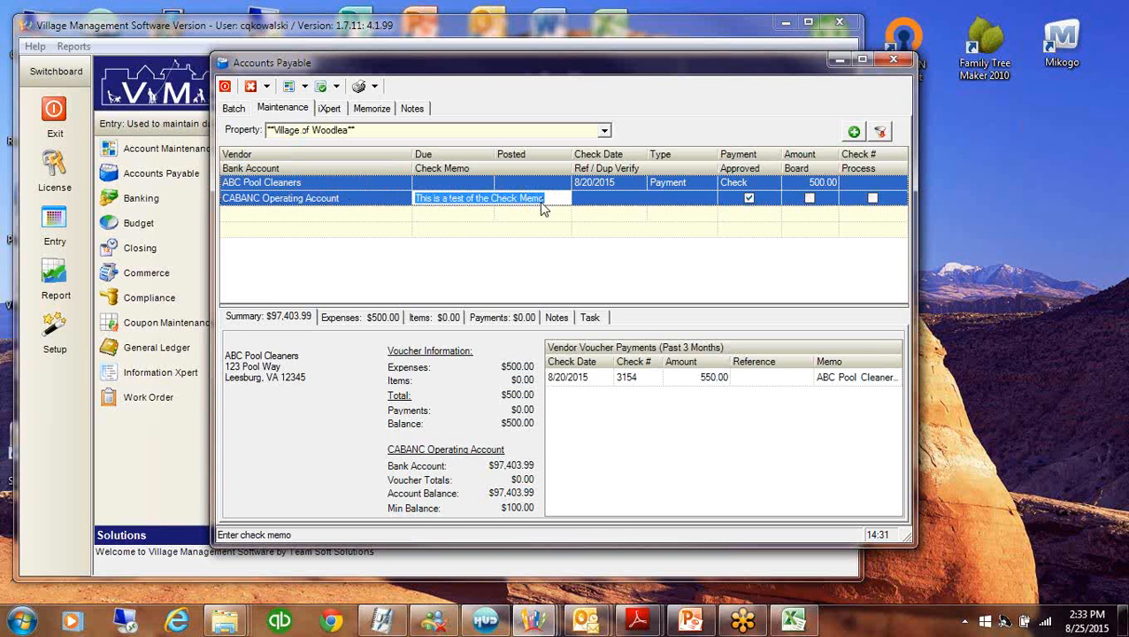
Check the Ref / Dup Verify field, payment reference, vendor address and bank account on the ABC Pool Cleaners voucher
{"action": "left_click", "coordinate": [650, 204]}
{"action": "left_click", "coordinate": [766, 378]}
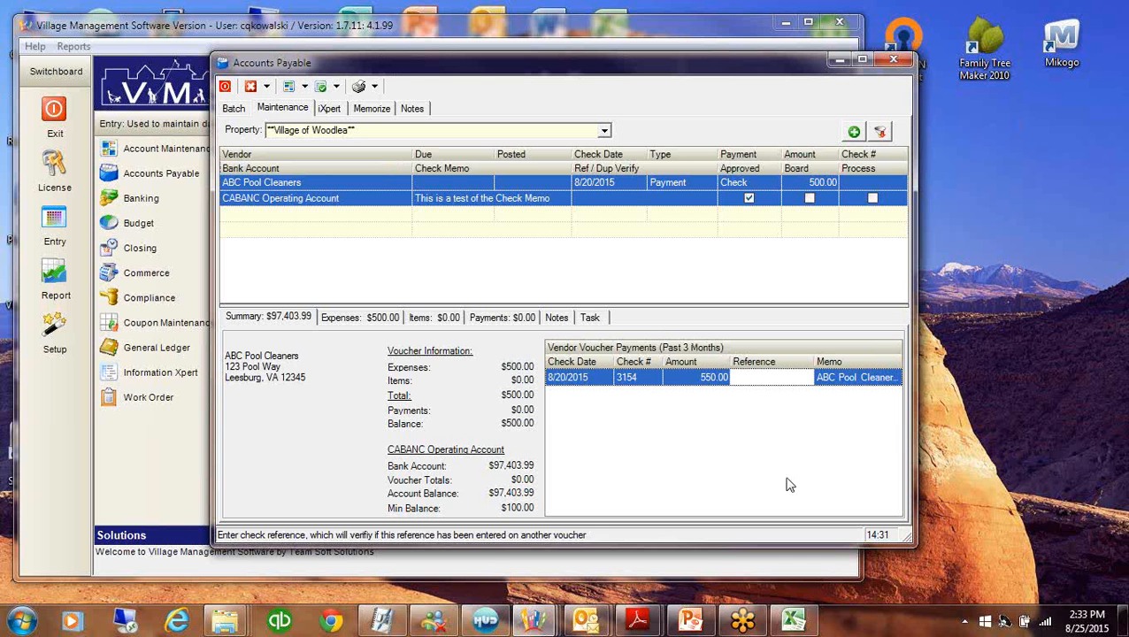
{"action": "left_click", "coordinate": [303, 375]}
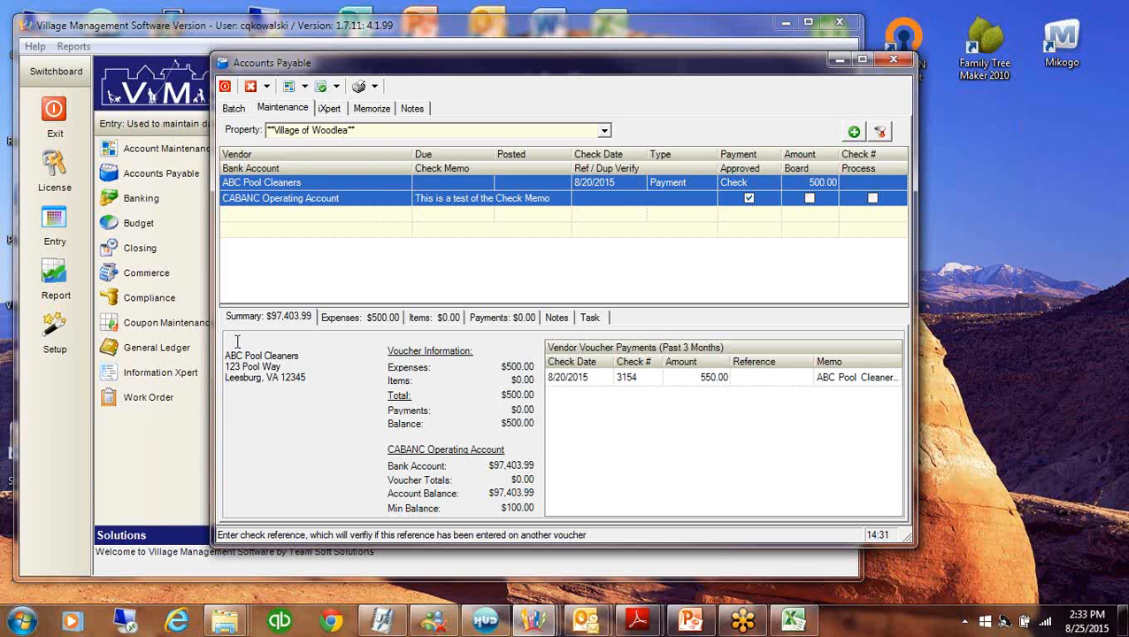
{"action": "left_click_drag", "start_coordinate": [231, 362], "coordinate": [319, 393]}
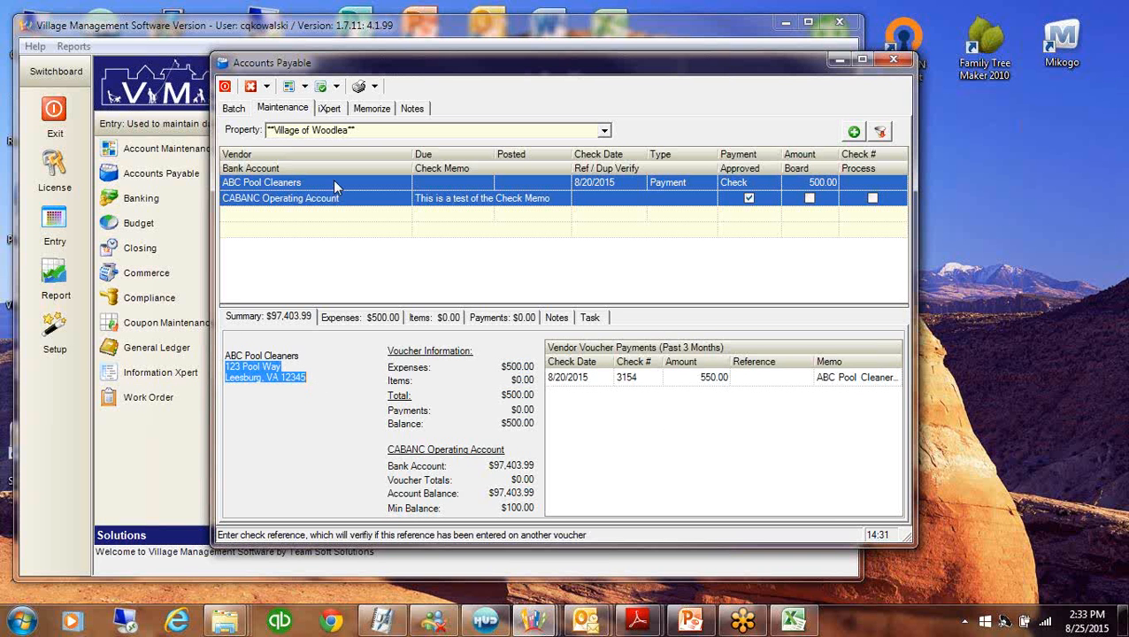
{"action": "left_click", "coordinate": [377, 467]}
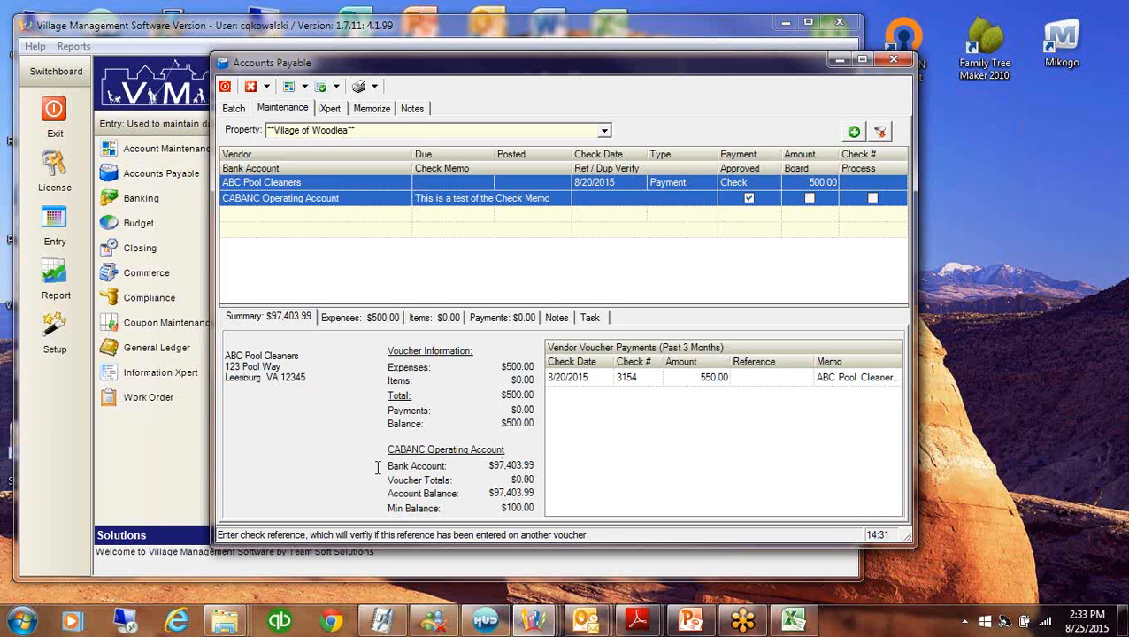
{"action": "left_click", "coordinate": [259, 198]}
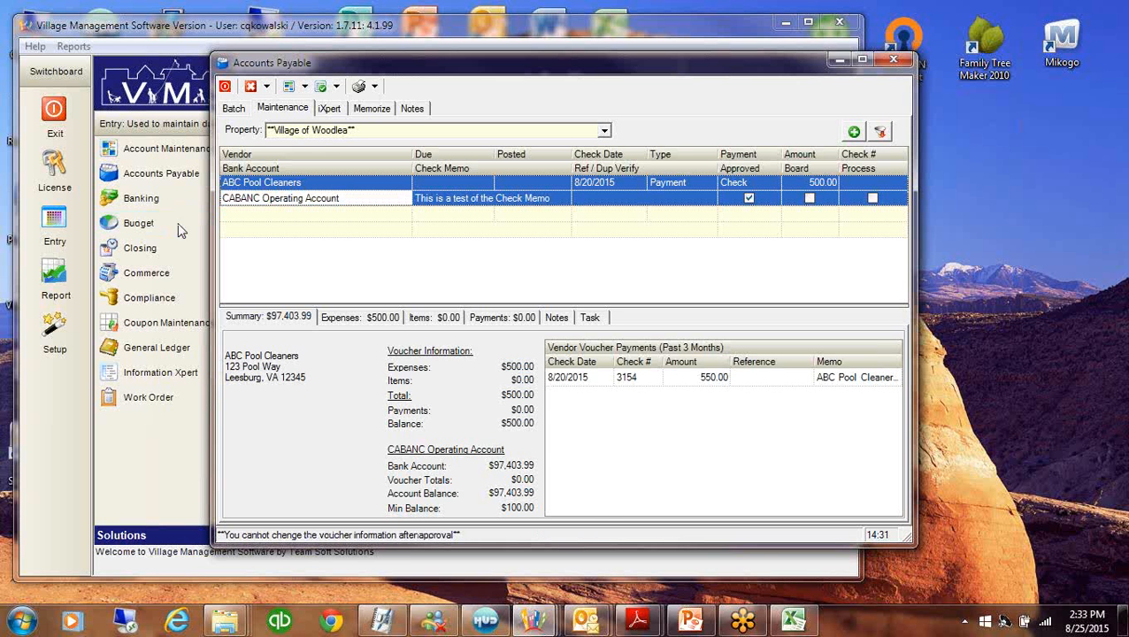
Review the check date, check number, amount and memo of the past three months' payment to ABC Pool Cleaners
{"action": "left_click", "coordinate": [583, 379]}
{"action": "left_click", "coordinate": [628, 381]}
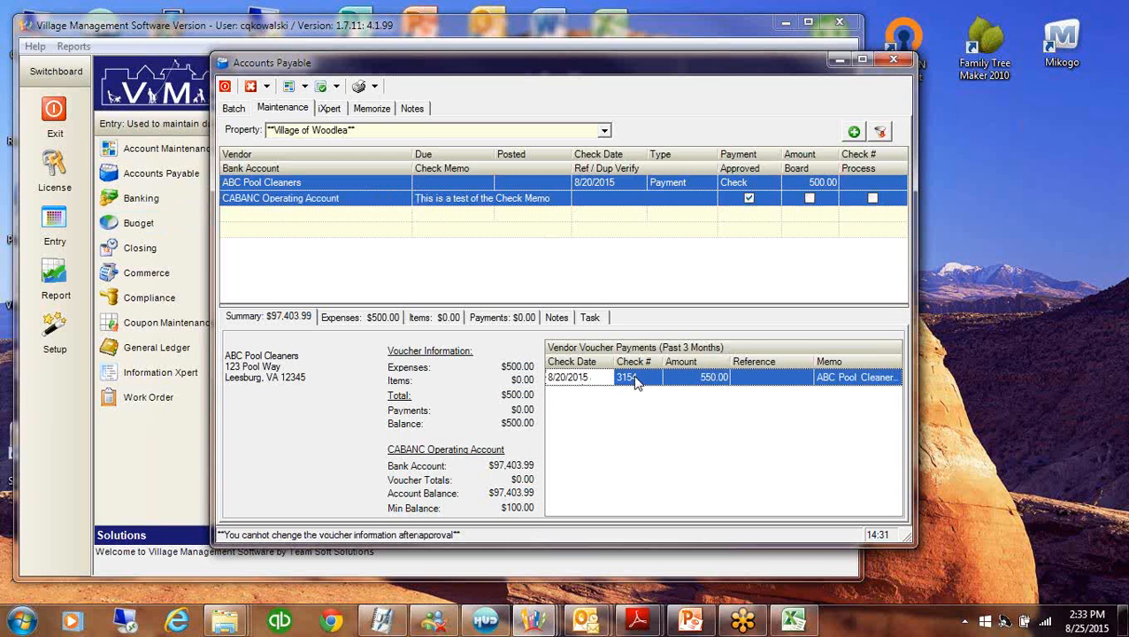
{"action": "left_click", "coordinate": [704, 381]}
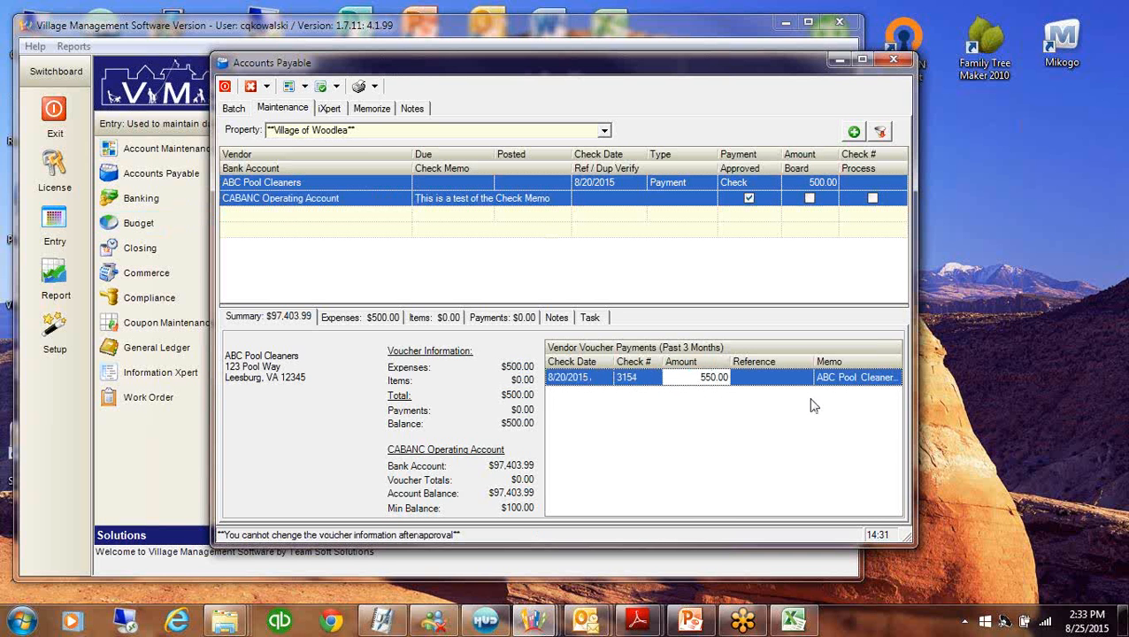
{"action": "left_click", "coordinate": [822, 381]}
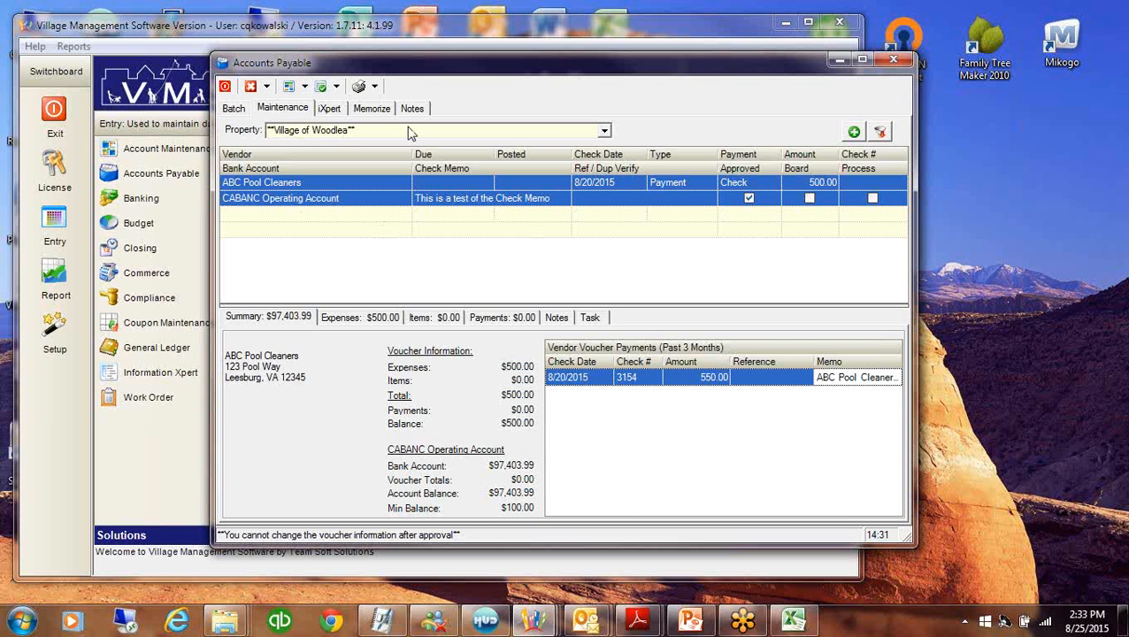
Select the Hunters Mill property and switch the voucher grid back to the single-line layout
{"action": "left_click", "coordinate": [552, 133]}
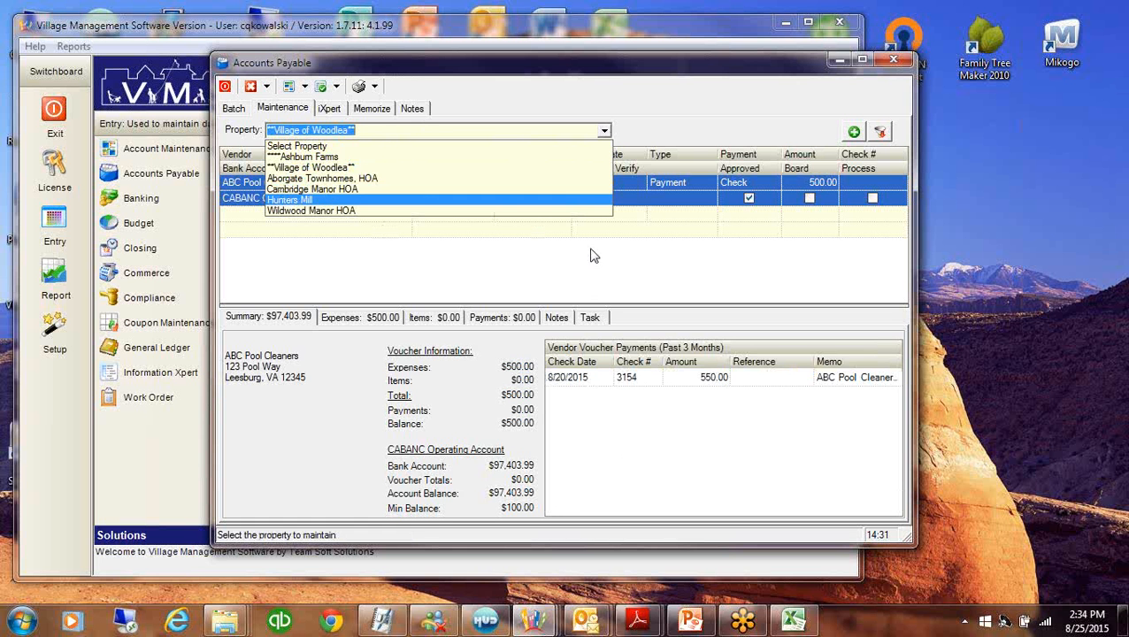
{"action": "key", "text": "Return"}
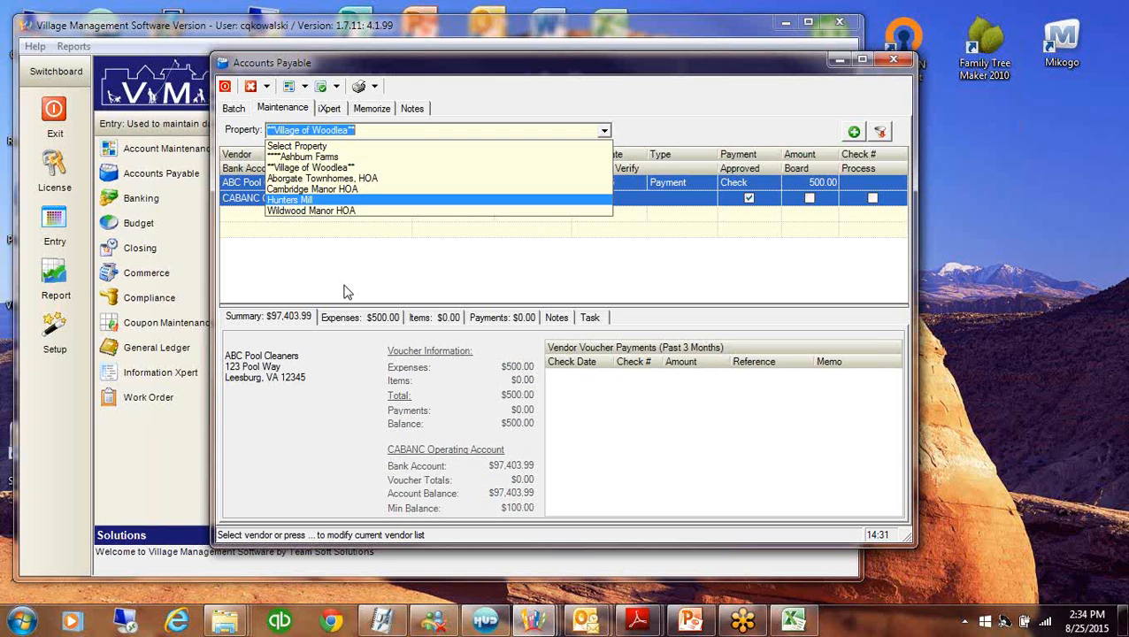
{"action": "left_click", "coordinate": [304, 86]}
{"action": "left_click", "coordinate": [311, 126]}
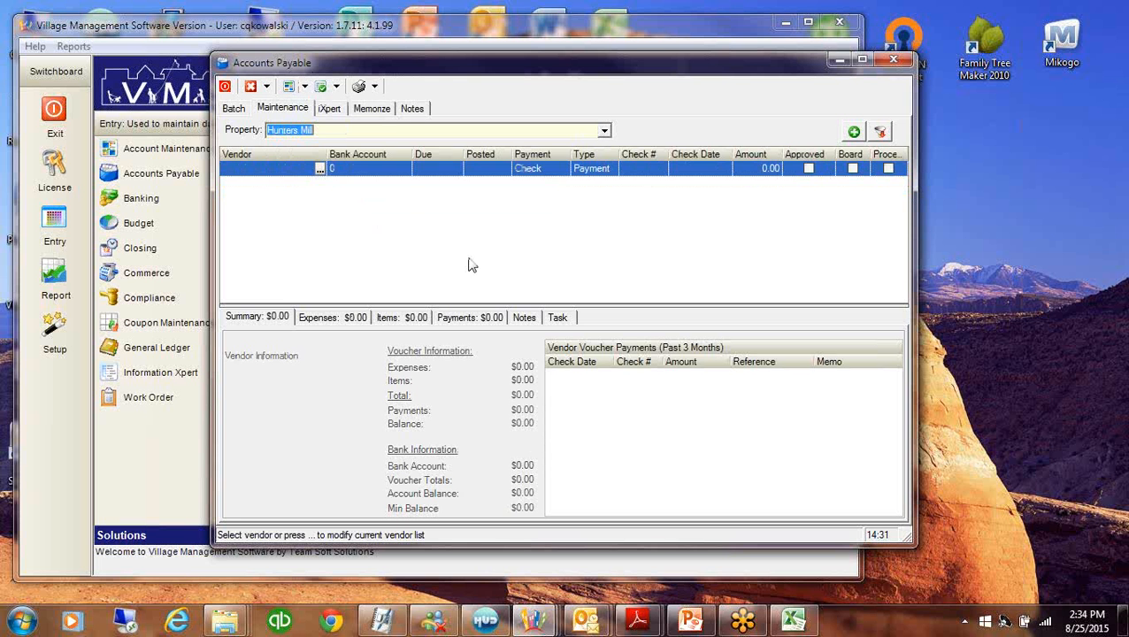
Look through the vendors available for a new Hunters Mill voucher, then close the vendor list without choosing one
{"action": "left_click", "coordinate": [255, 171]}
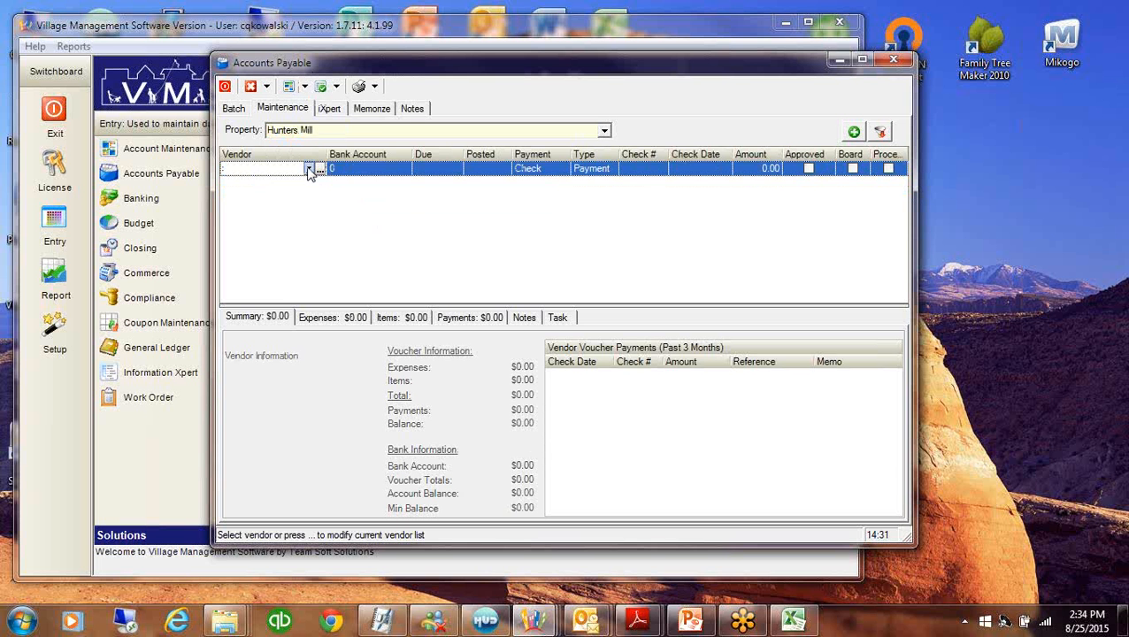
{"action": "left_click", "coordinate": [310, 169]}
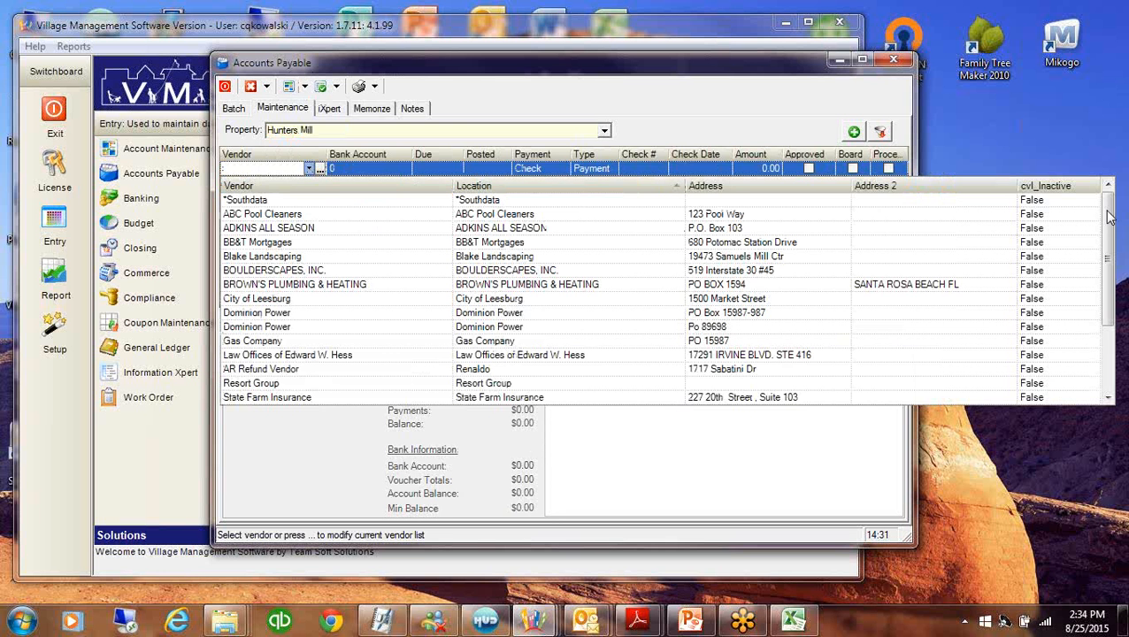
{"action": "left_click_drag", "start_coordinate": [1110, 218], "coordinate": [1110, 284]}
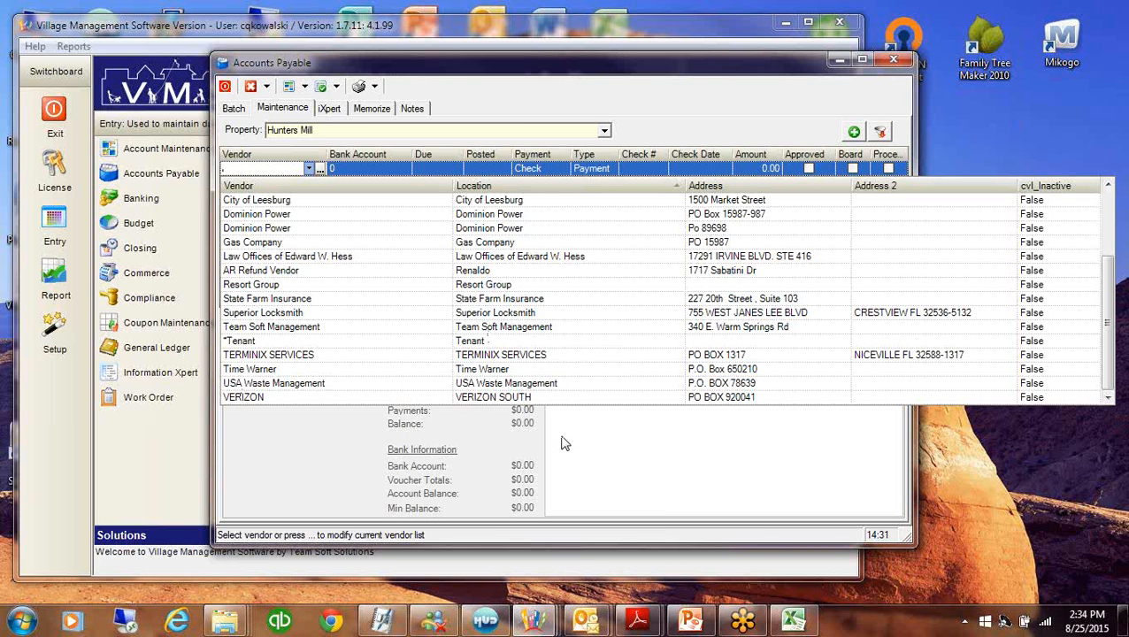
{"action": "left_click", "coordinate": [436, 133]}
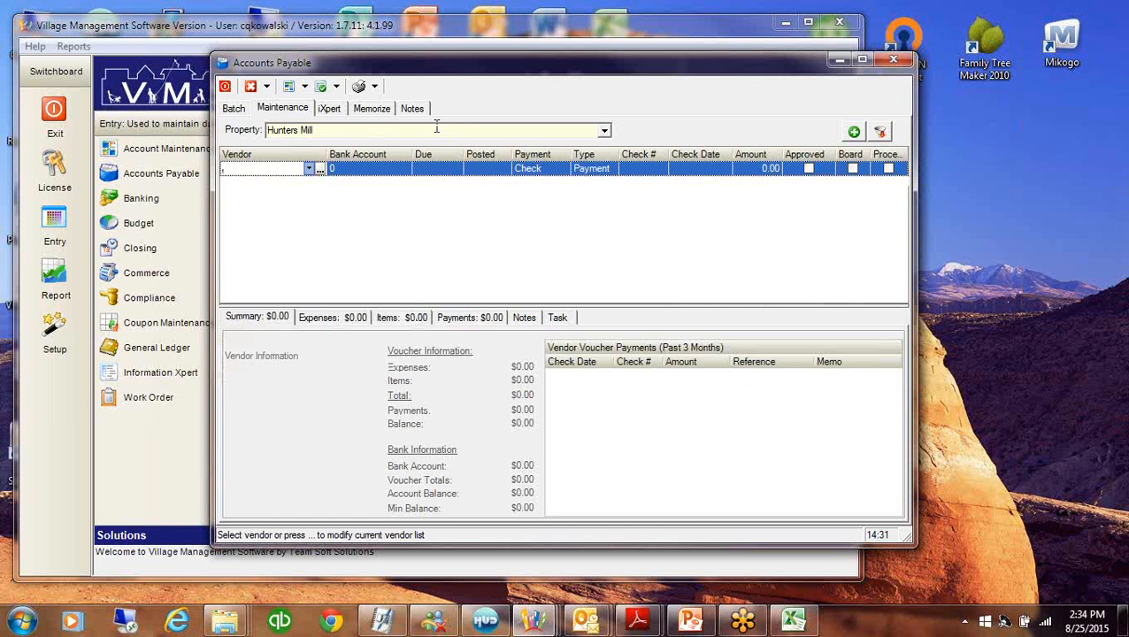
Open the master vendor list from the new voucher, browse its vendors and load 1-800-Got Junk
{"action": "left_click", "coordinate": [321, 169]}
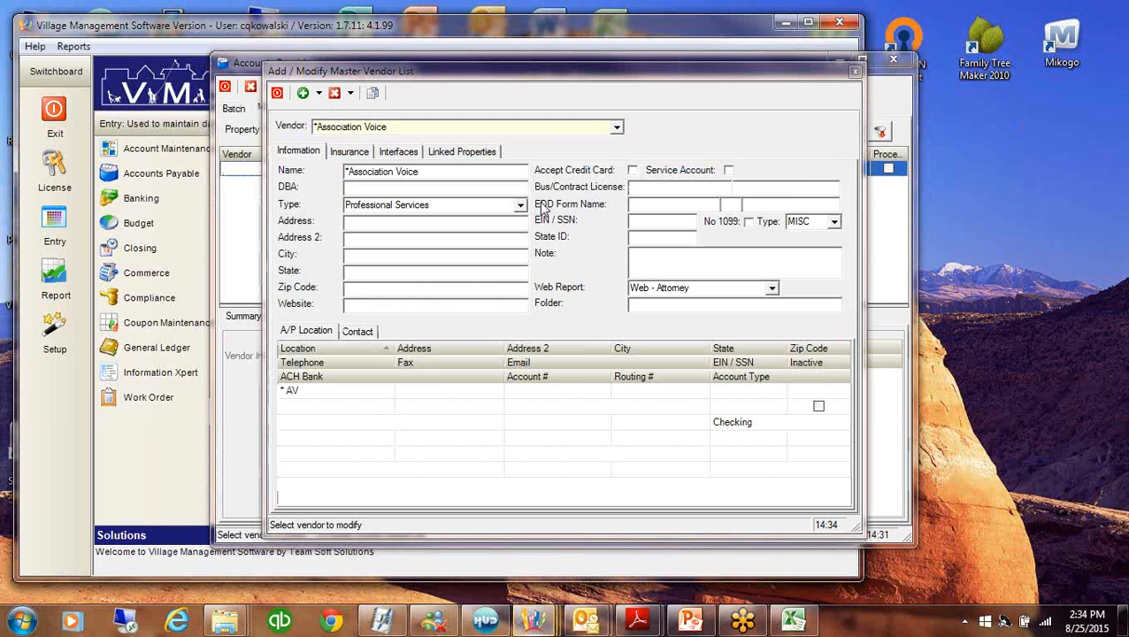
{"action": "left_click", "coordinate": [618, 130]}
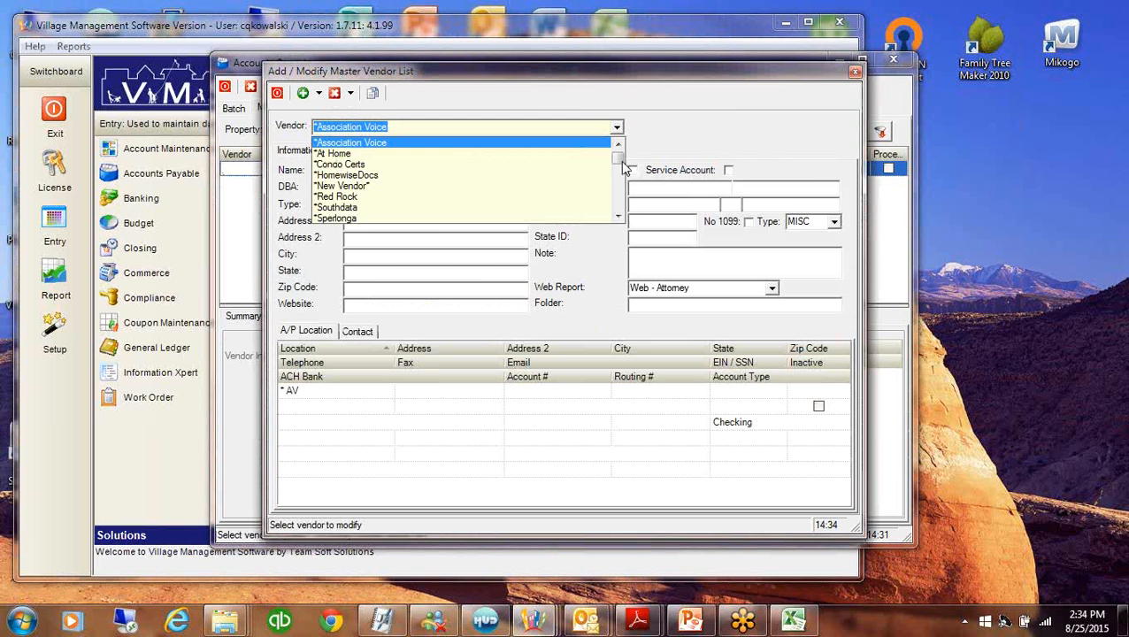
{"action": "scroll", "coordinate": [619, 204], "scroll_direction": "down", "scroll_amount": 1}
{"action": "scroll", "coordinate": [622, 208], "scroll_direction": "down", "scroll_amount": 7}
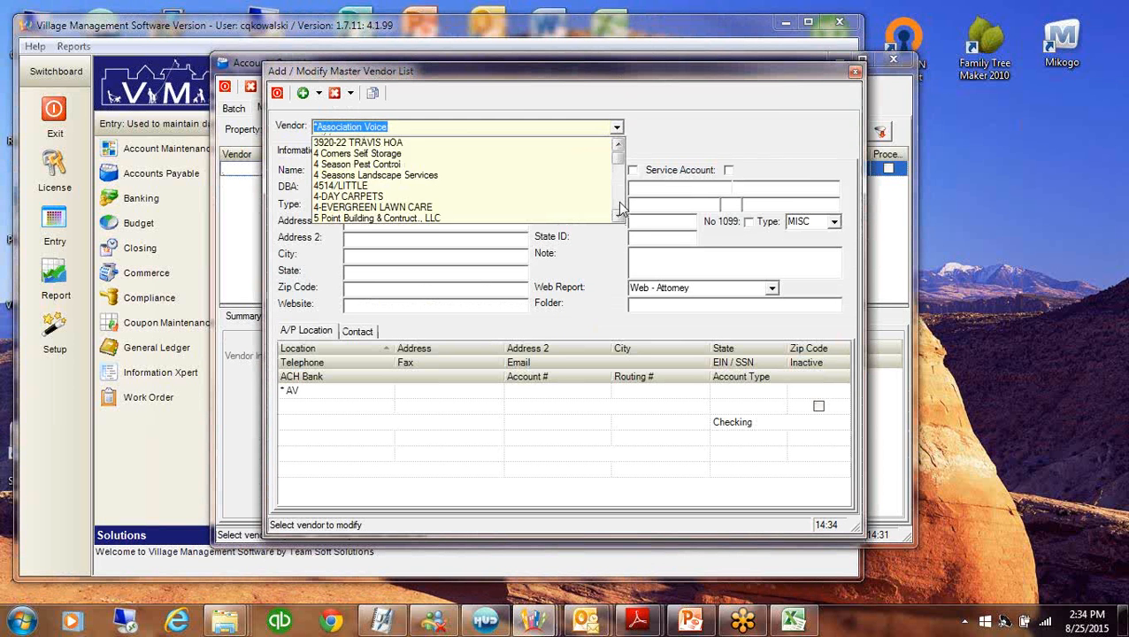
{"action": "scroll", "coordinate": [622, 208], "scroll_direction": "down", "scroll_amount": 8}
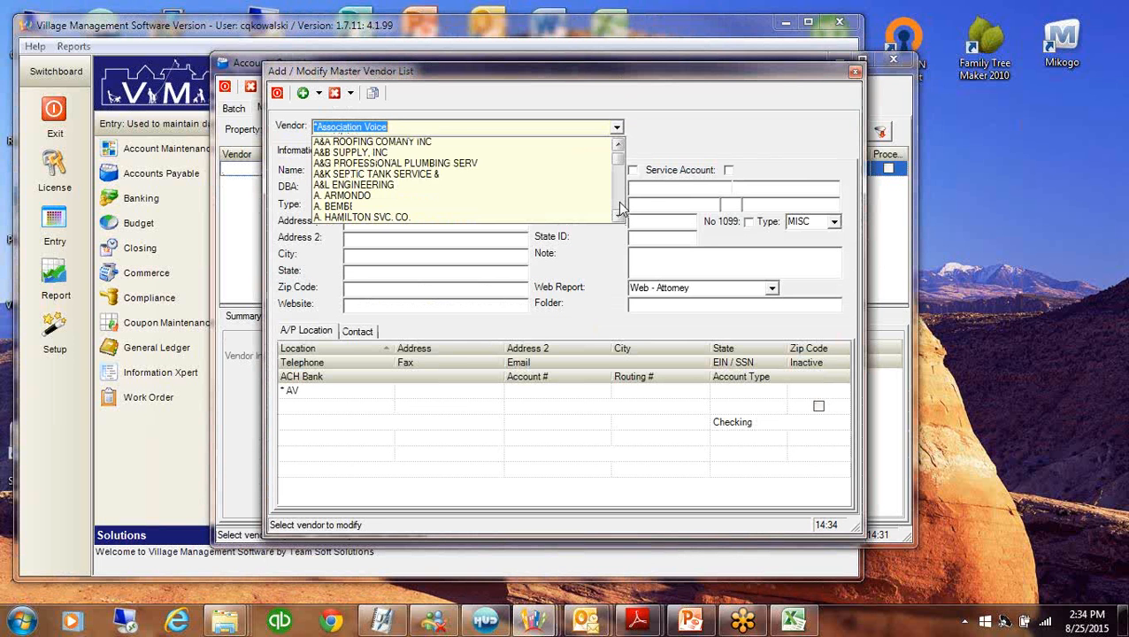
{"action": "scroll", "coordinate": [620, 206], "scroll_direction": "down", "scroll_amount": 9}
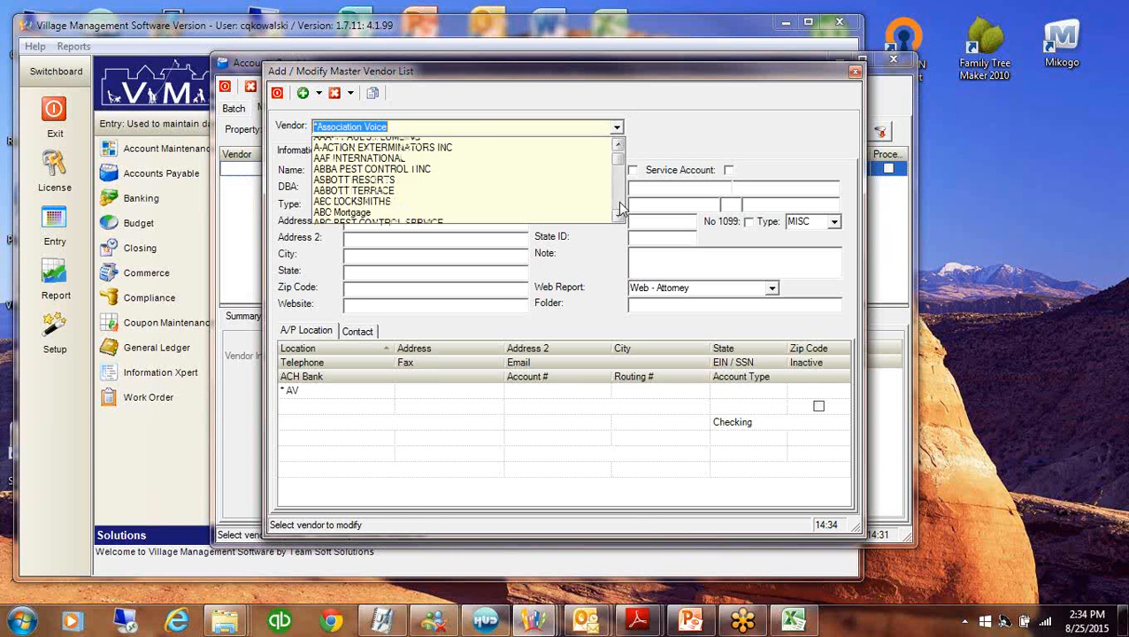
{"action": "scroll", "coordinate": [620, 203], "scroll_direction": "down", "scroll_amount": 3}
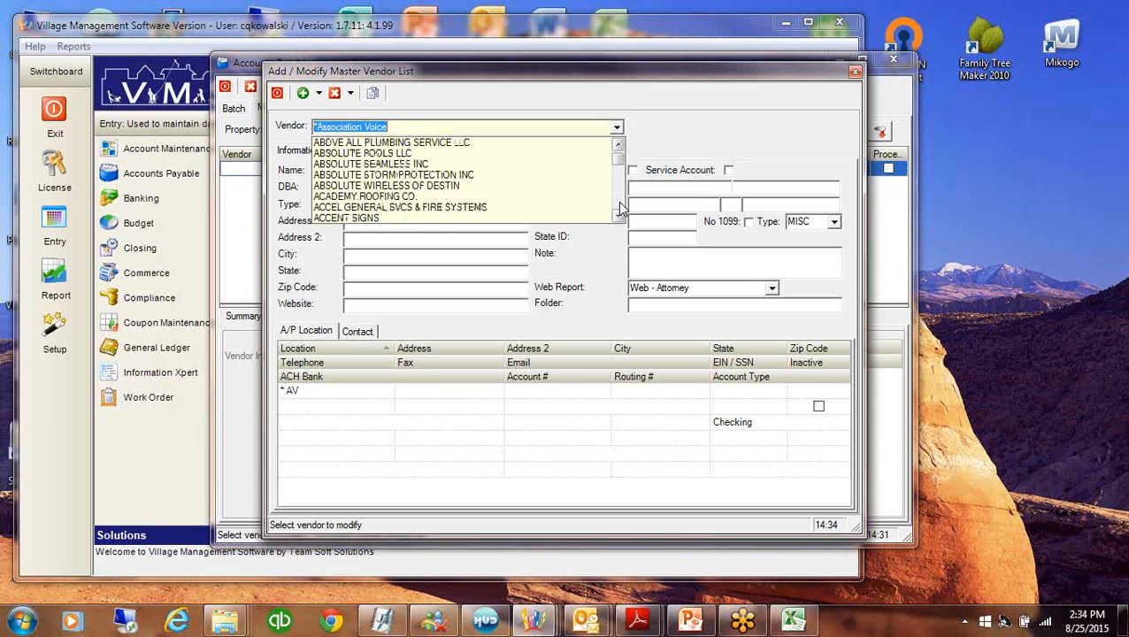
{"action": "left_click_drag", "start_coordinate": [620, 160], "coordinate": [621, 134]}
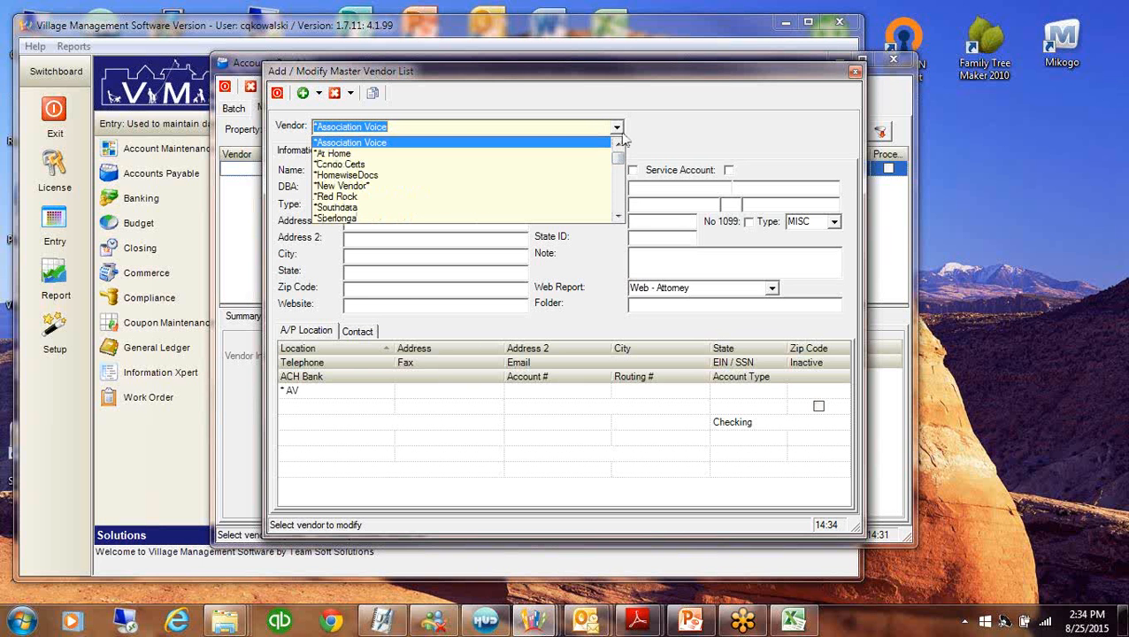
{"action": "type", "text": "1-800-Got Junk"}
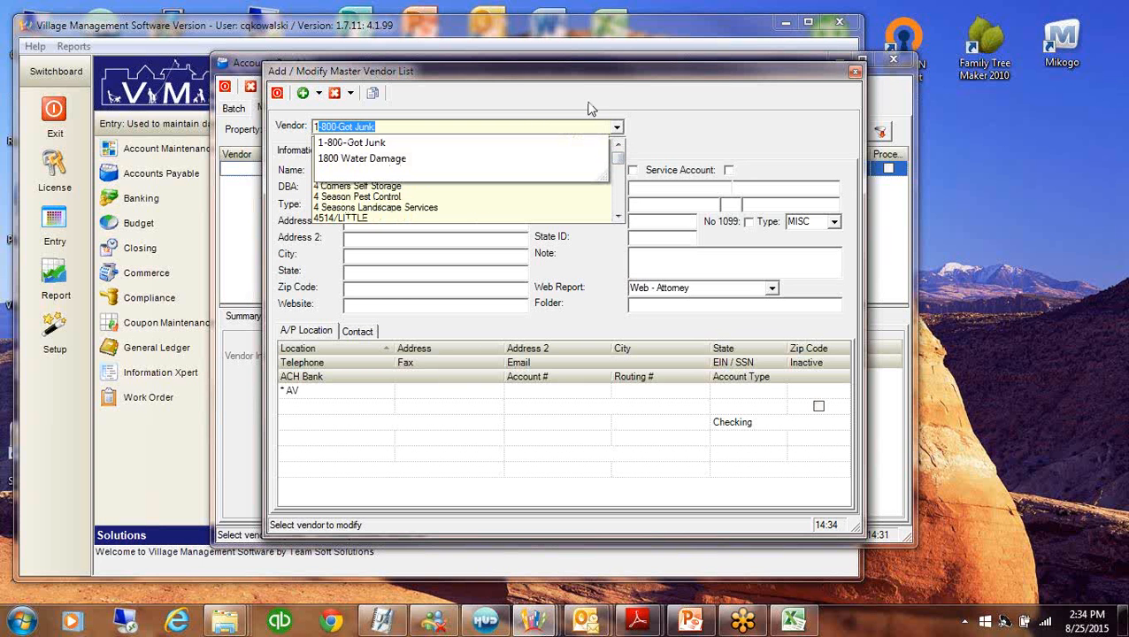
{"action": "left_click", "coordinate": [391, 142]}
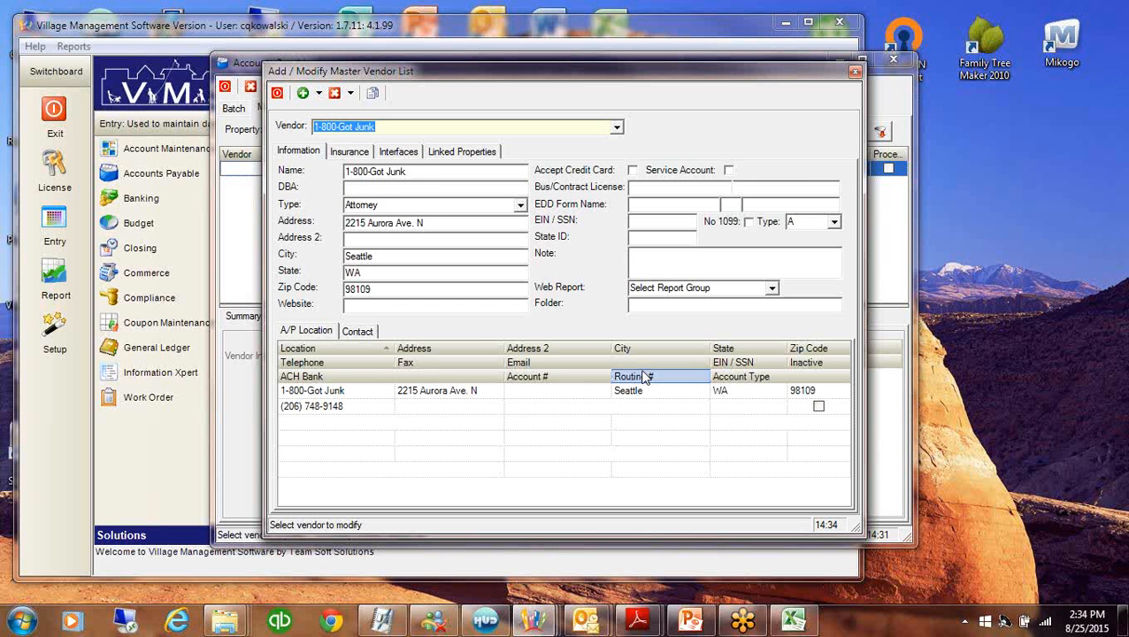
Link 1-800-Got Junk to the Hunters Mill property and return to the voucher with it as the vendor
{"action": "left_click", "coordinate": [449, 156]}
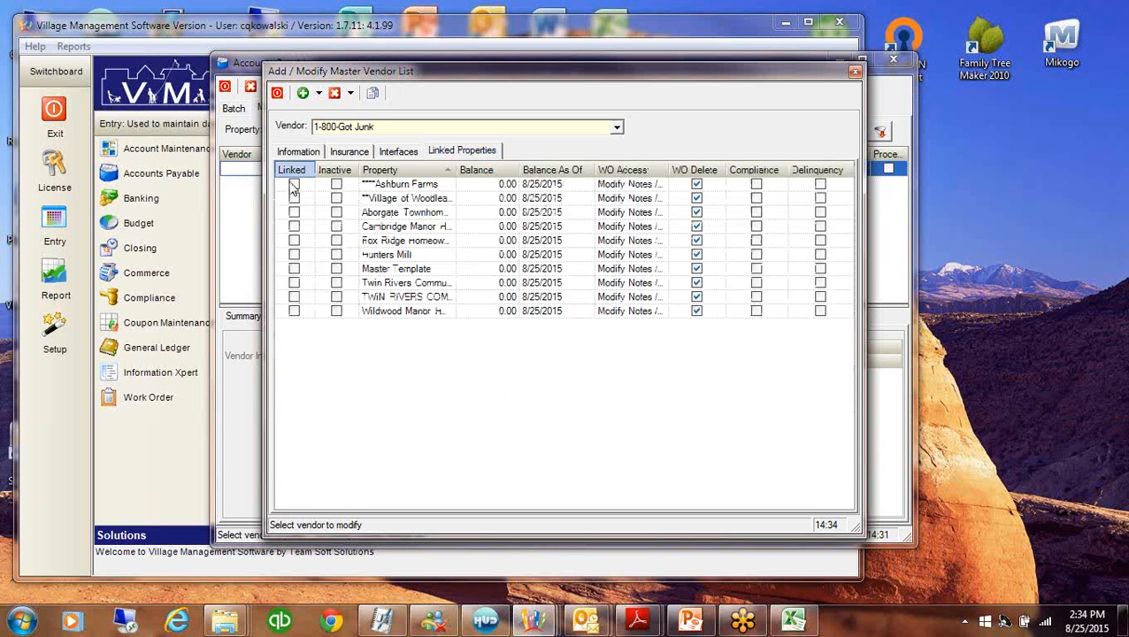
{"action": "left_click", "coordinate": [294, 255]}
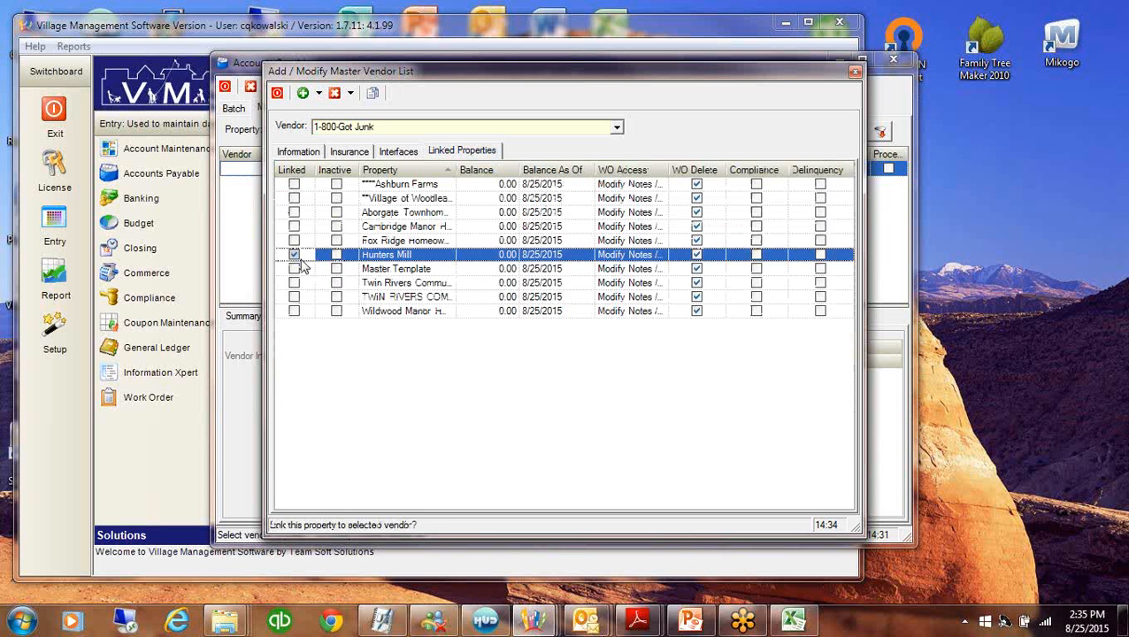
{"action": "left_click", "coordinate": [277, 93]}
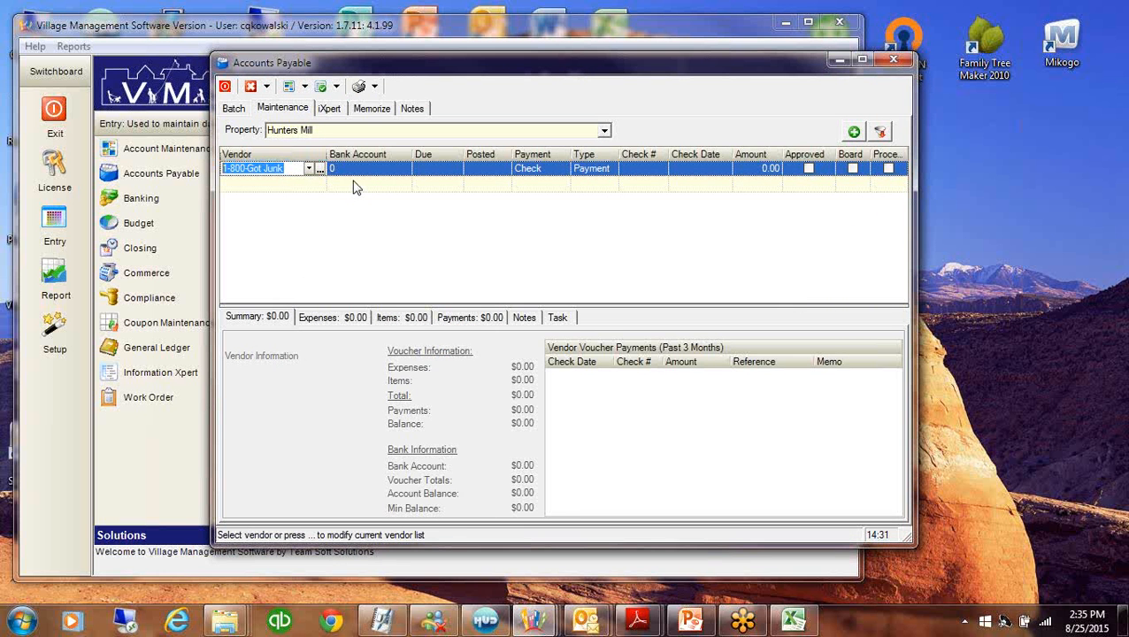
{"action": "left_click", "coordinate": [293, 186]}
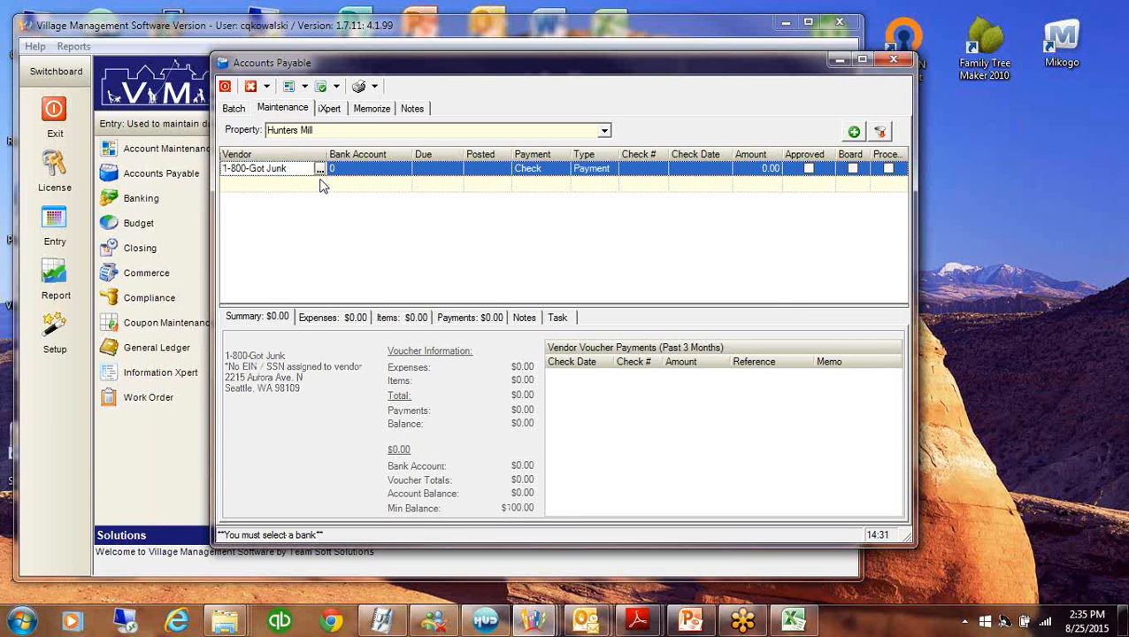
Set the 1-800-Got Junk voucher's bank account to CABANC Operating Account
{"action": "left_click", "coordinate": [347, 167]}
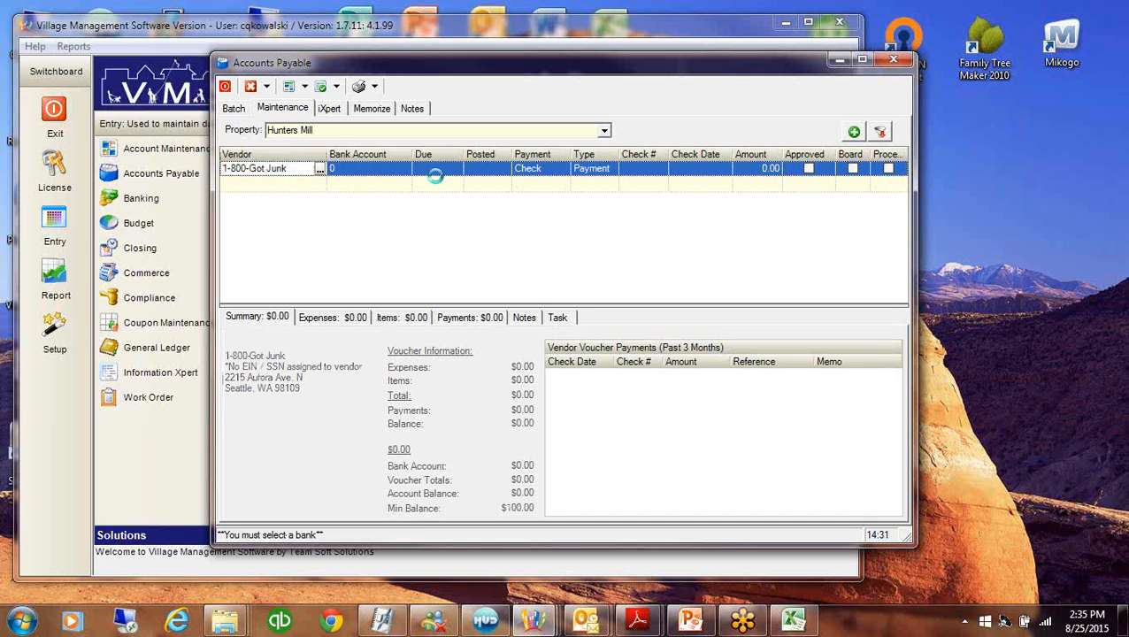
{"action": "left_click", "coordinate": [358, 168]}
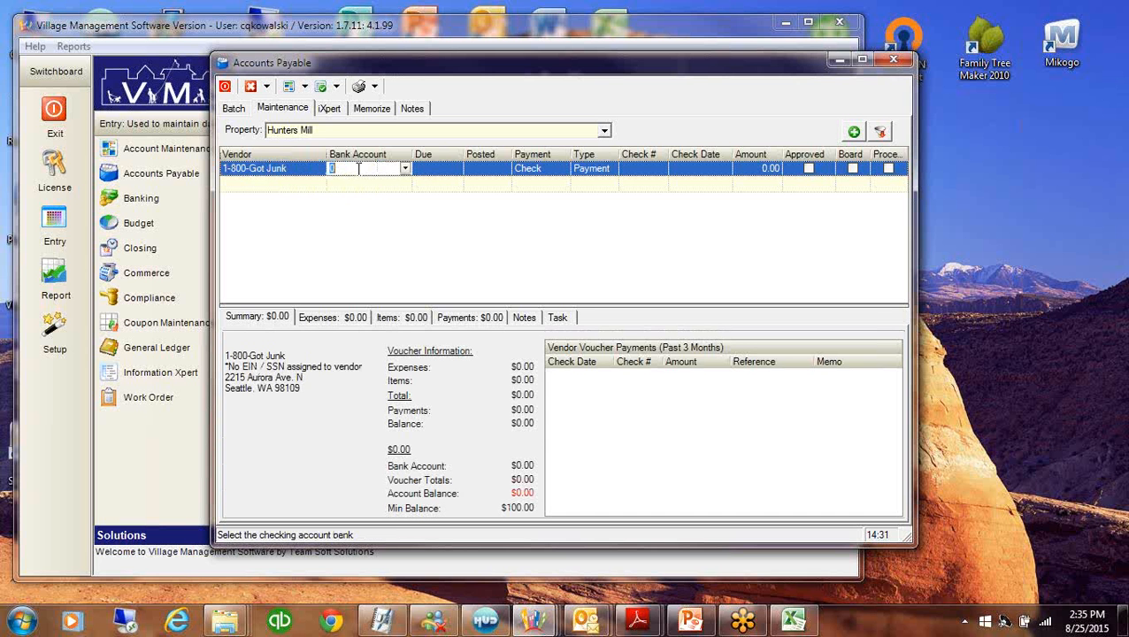
{"action": "left_click", "coordinate": [404, 168]}
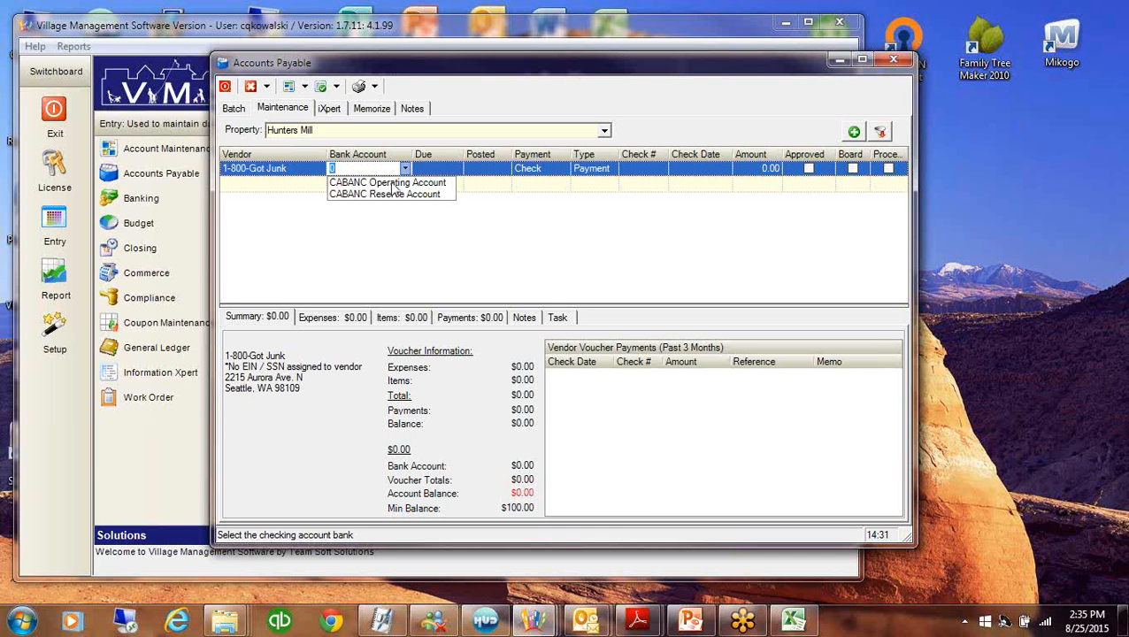
{"action": "left_click", "coordinate": [390, 184]}
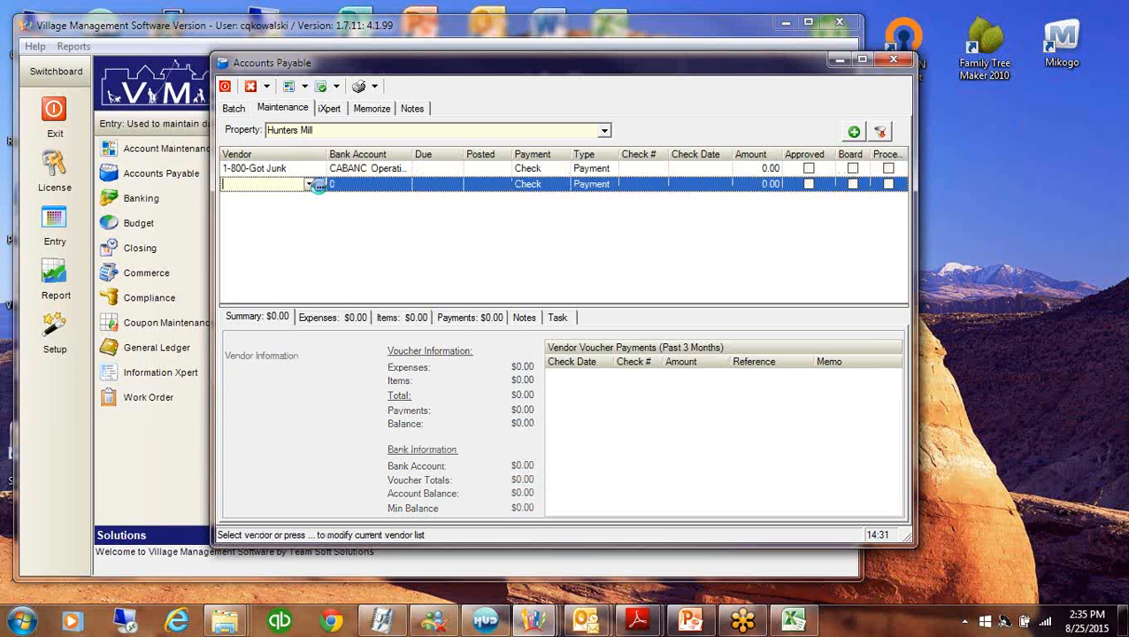
Reopen the master vendor list from the second voucher row, look at its vendor selection and close it again
{"action": "left_click", "coordinate": [319, 184]}
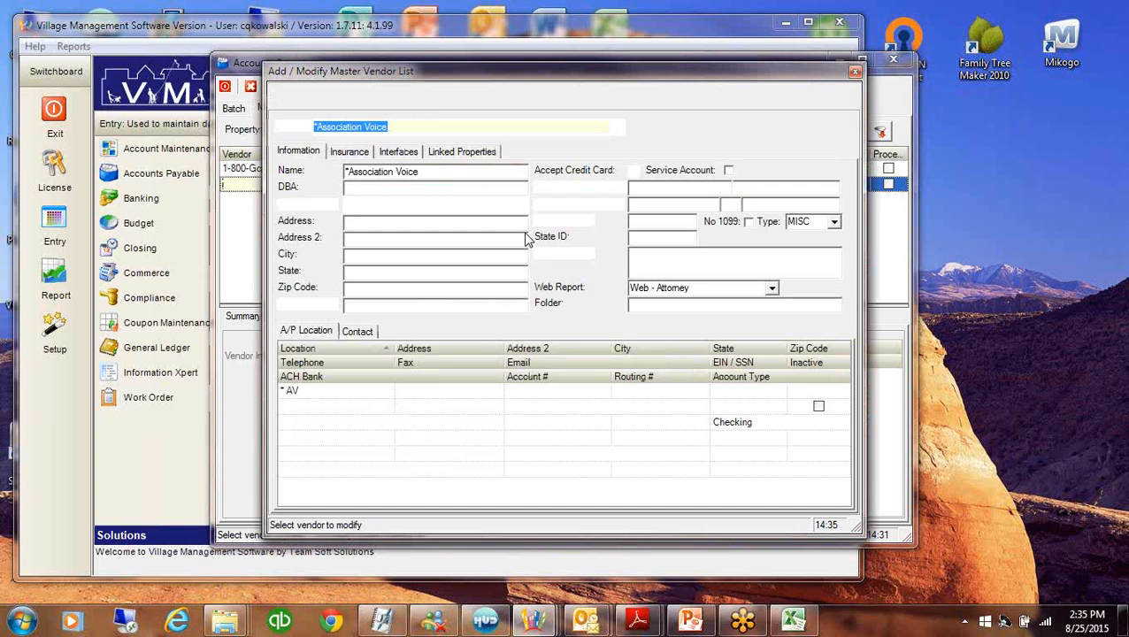
{"action": "left_click", "coordinate": [618, 130]}
{"action": "left_click_drag", "start_coordinate": [618, 157], "coordinate": [705, 124]}
{"action": "left_click", "coordinate": [705, 130]}
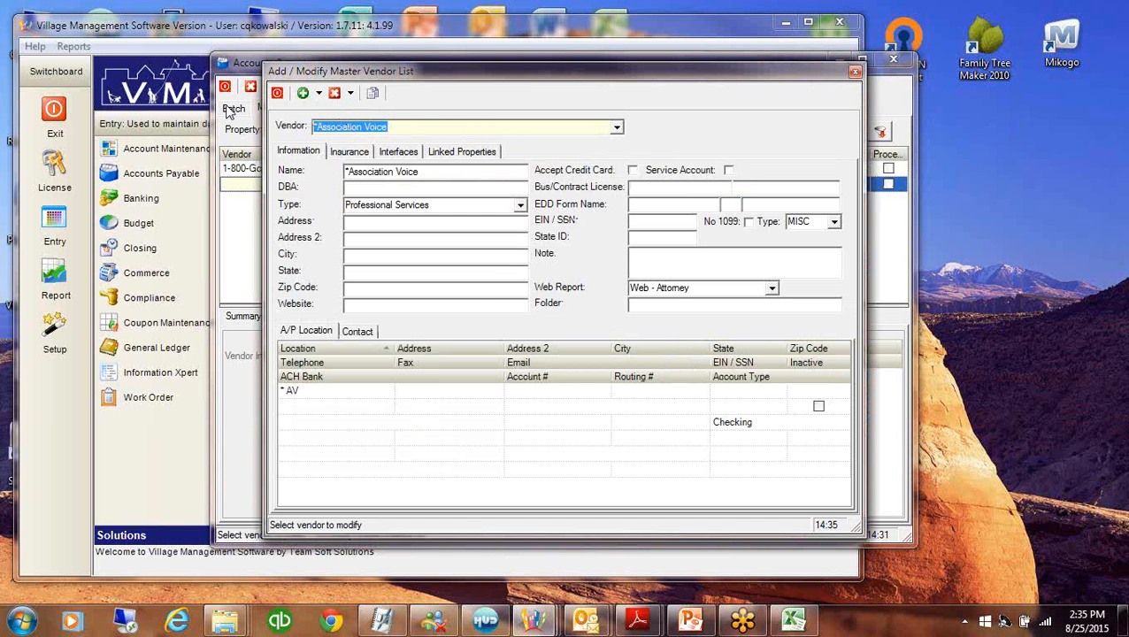
{"action": "left_click", "coordinate": [276, 94]}
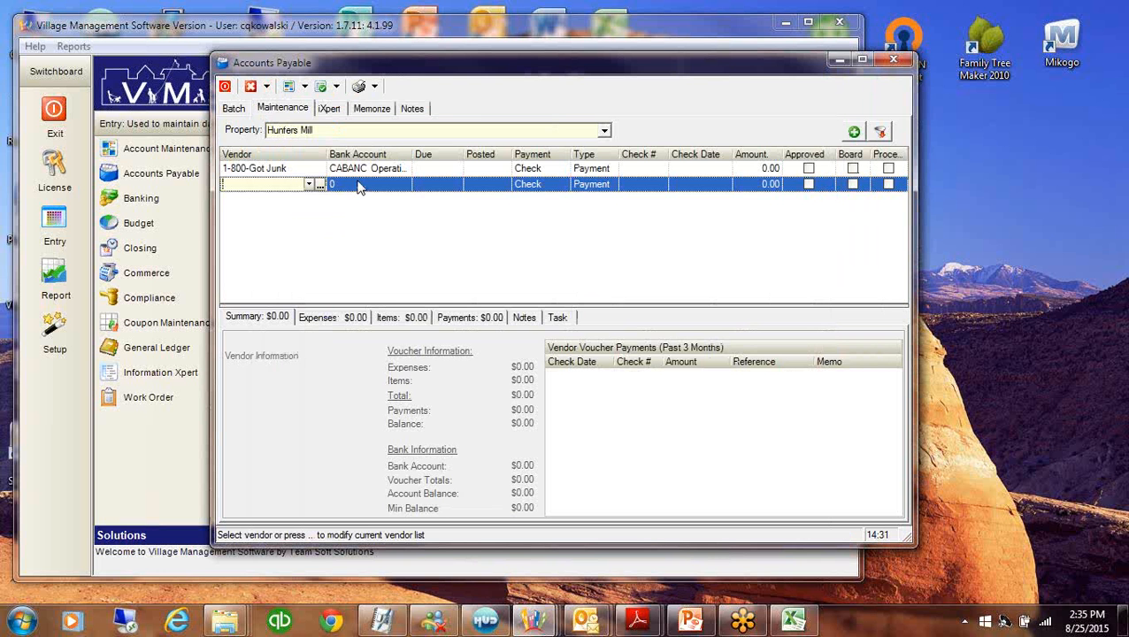
Show the expenses of the 1-800-Got Junk voucher and open the first line's GL account for entry
{"action": "left_click", "coordinate": [425, 169]}
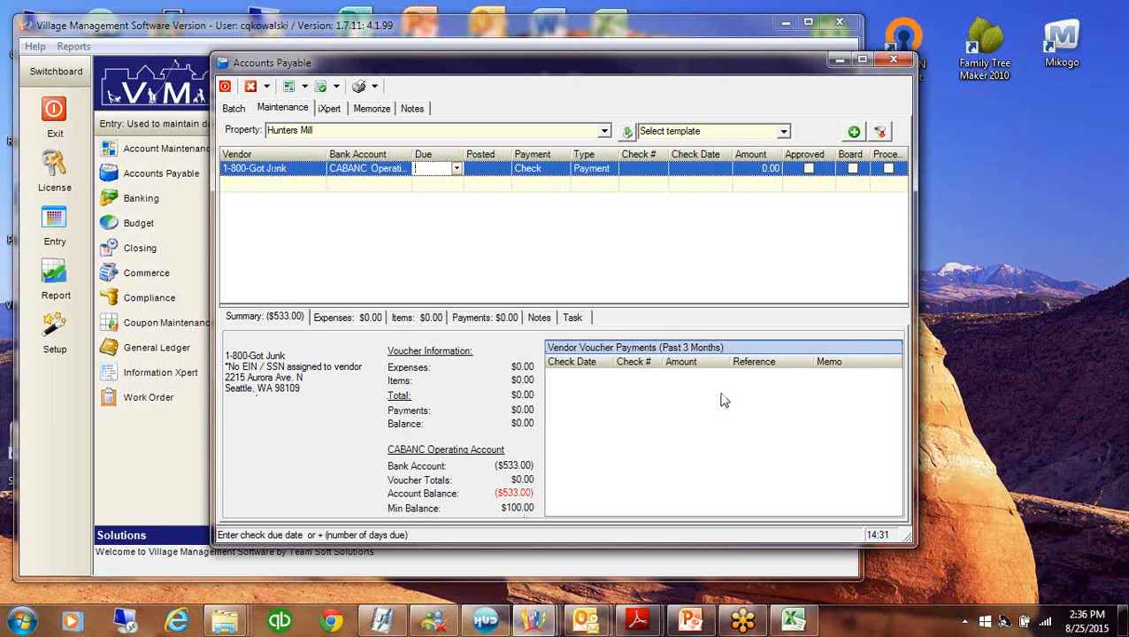
{"action": "left_click", "coordinate": [346, 322]}
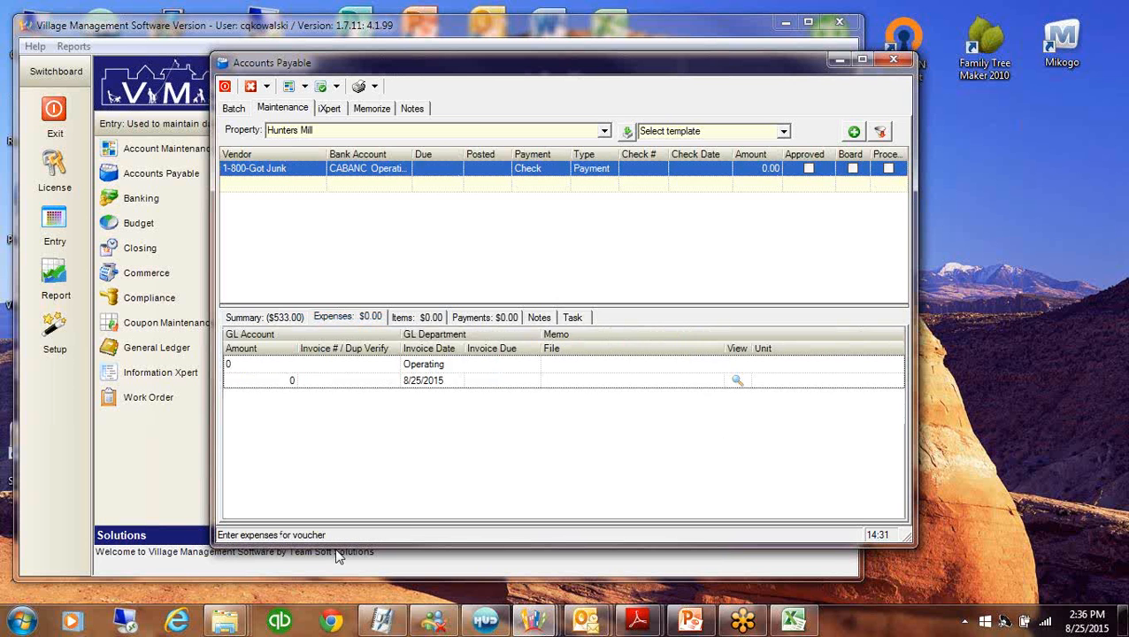
{"action": "left_click", "coordinate": [291, 371]}
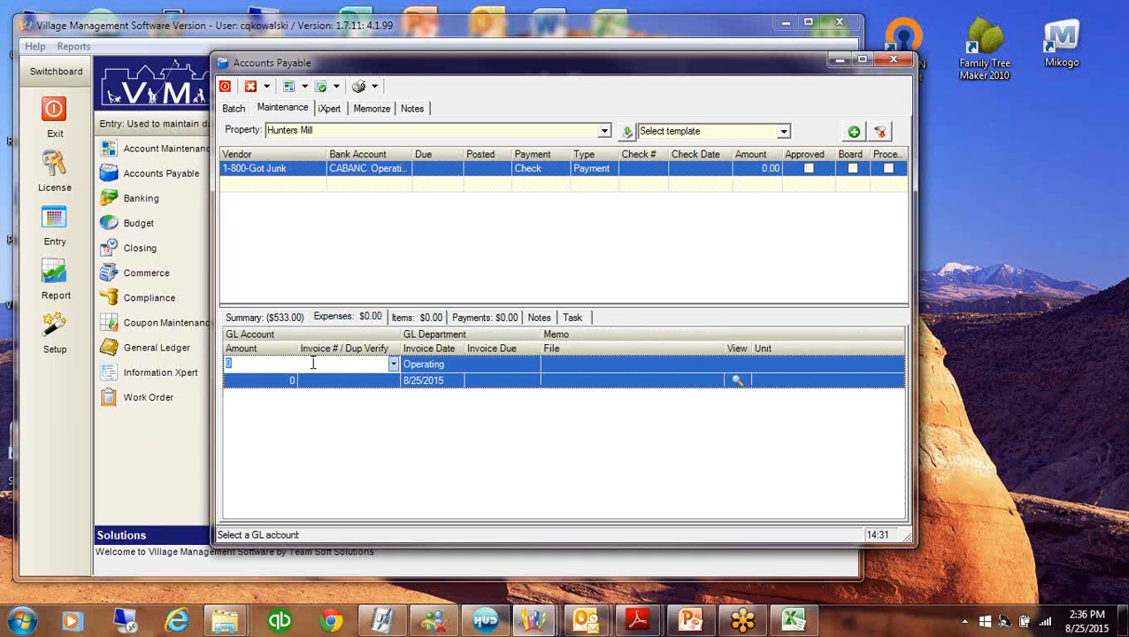
Assign GL account 60020: Trash Removal to the 1-800-Got Junk voucher's expense line
{"action": "left_click", "coordinate": [394, 365]}
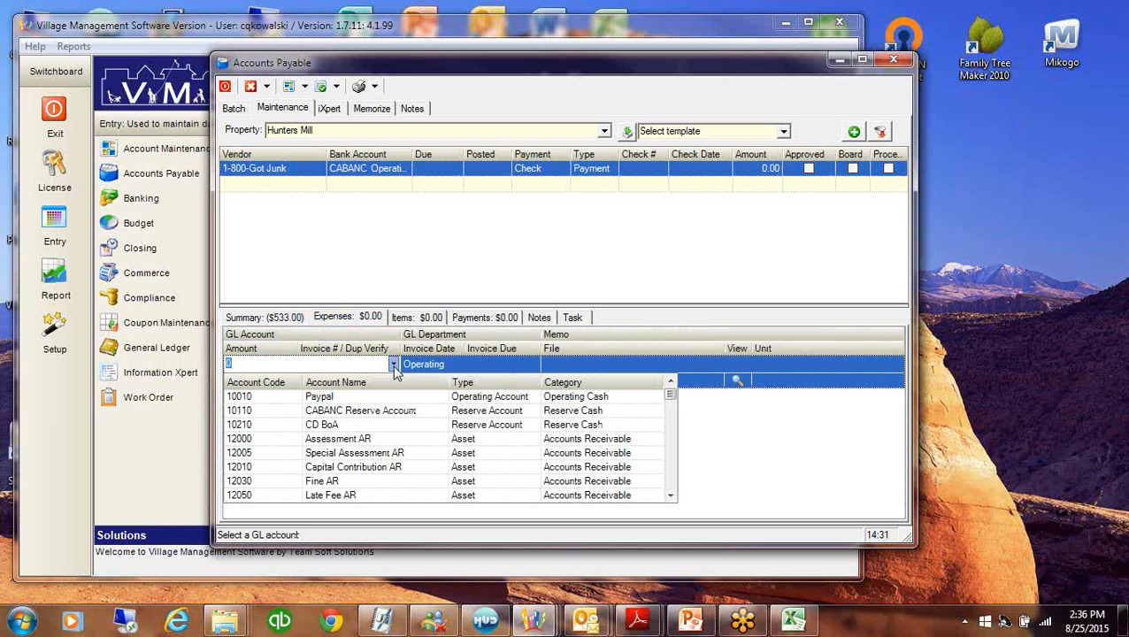
{"action": "type", "text": "60005: Alarm Monitoring"}
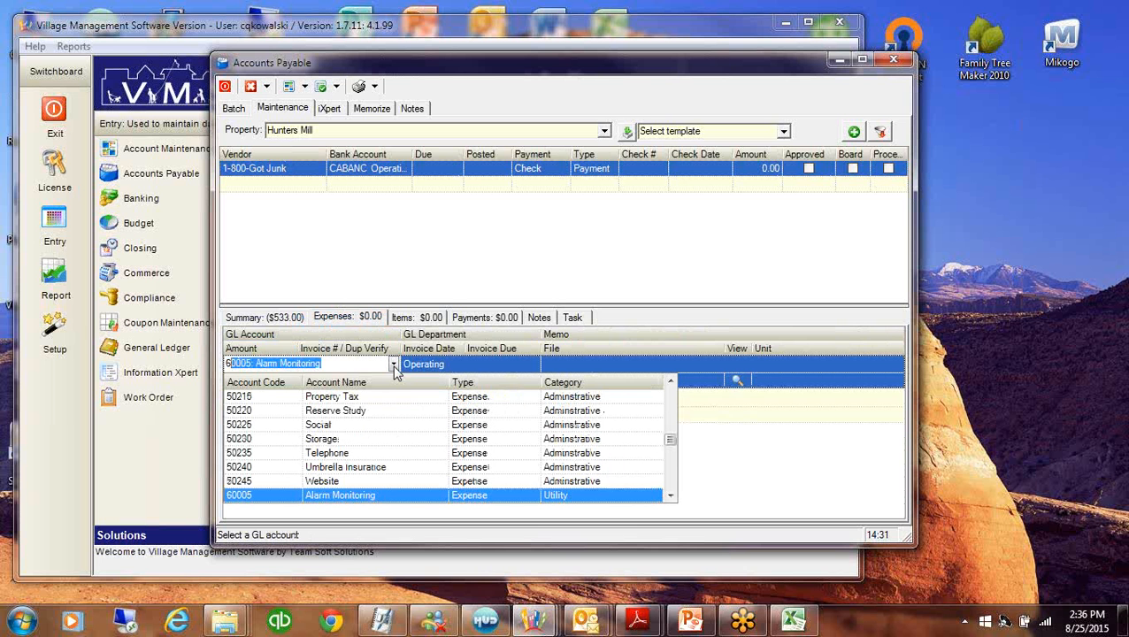
{"action": "left_click", "coordinate": [671, 496]}
{"action": "left_click", "coordinate": [671, 496]}
{"action": "left_click", "coordinate": [671, 496]}
{"action": "left_click", "coordinate": [670, 497]}
{"action": "left_click", "coordinate": [670, 497]}
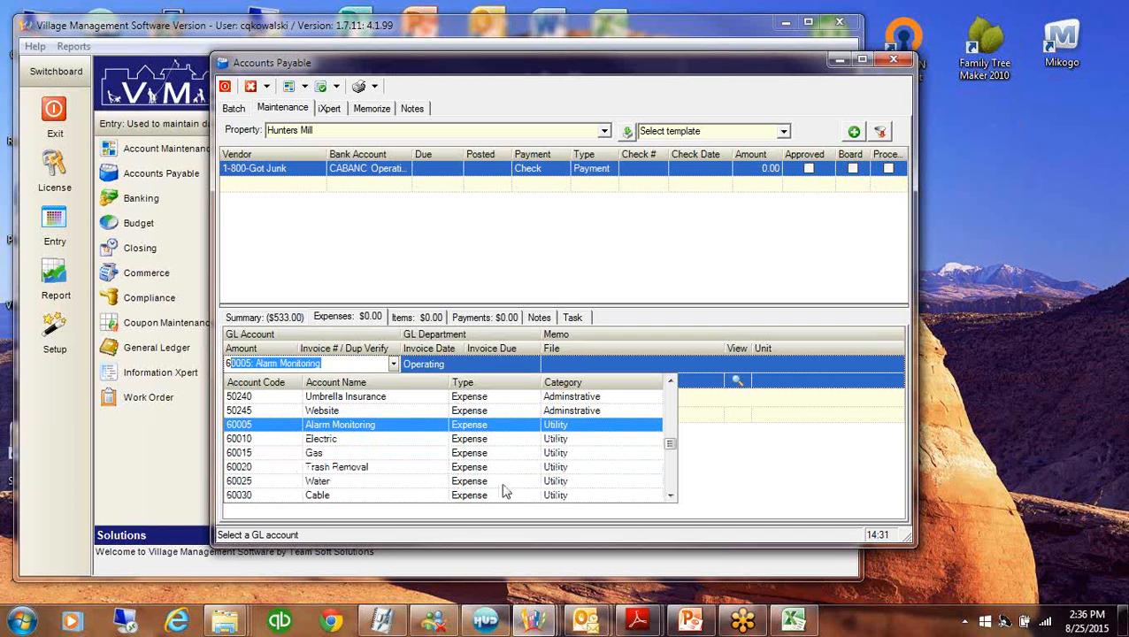
{"action": "left_click", "coordinate": [383, 469]}
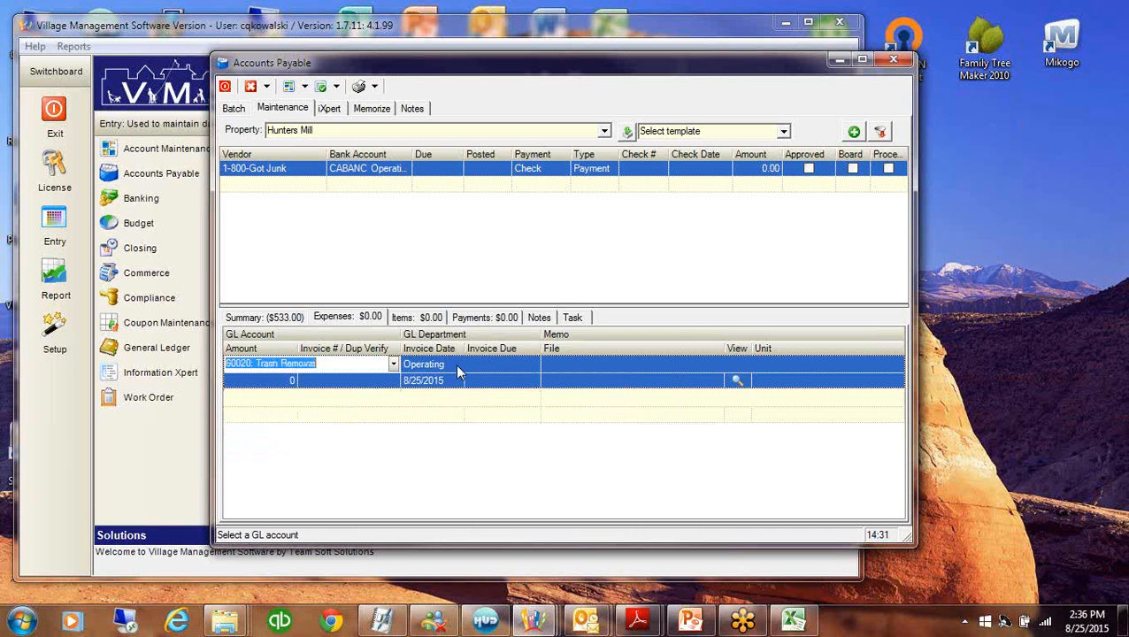
Enter the memo "Remove furniture left at dumpster" for the Trash Removal expense
{"action": "left_click", "coordinate": [457, 370]}
{"action": "left_click", "coordinate": [590, 364]}
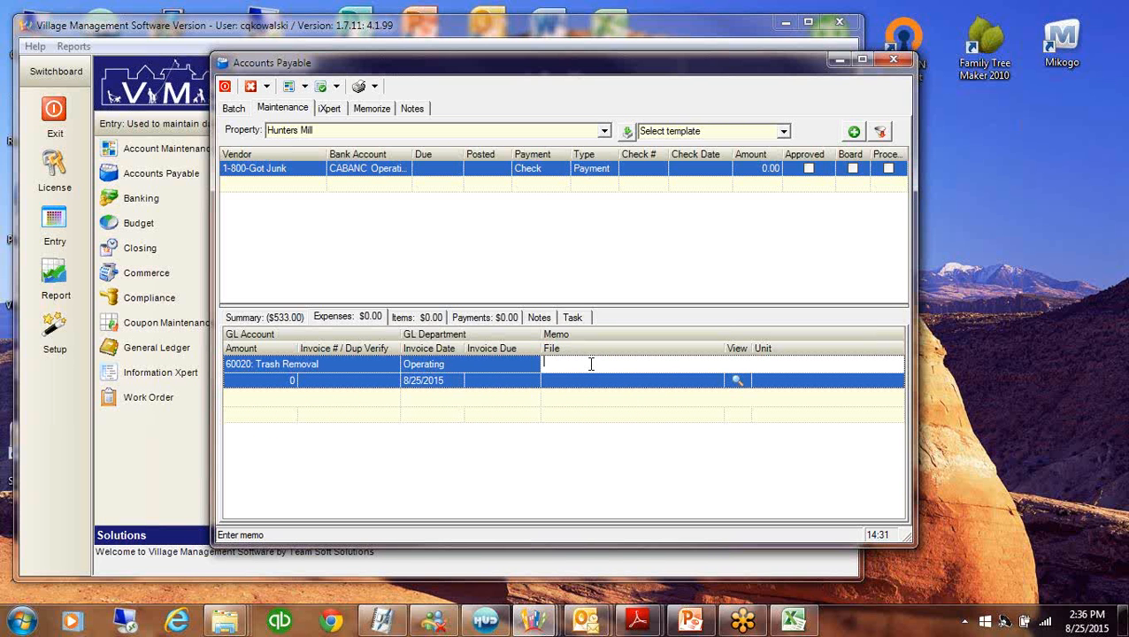
{"action": "type", "text": "Fe"}
{"action": "type", "text": "move"}
{"action": "type", "text": " \"L"}
{"action": "type", "text": "n"}
{"action": "type", "text": "niture"}
{"action": "type", "text": " left a"}
{"action": "type", "text": "b"}
{"action": "type", "text": " dump"}
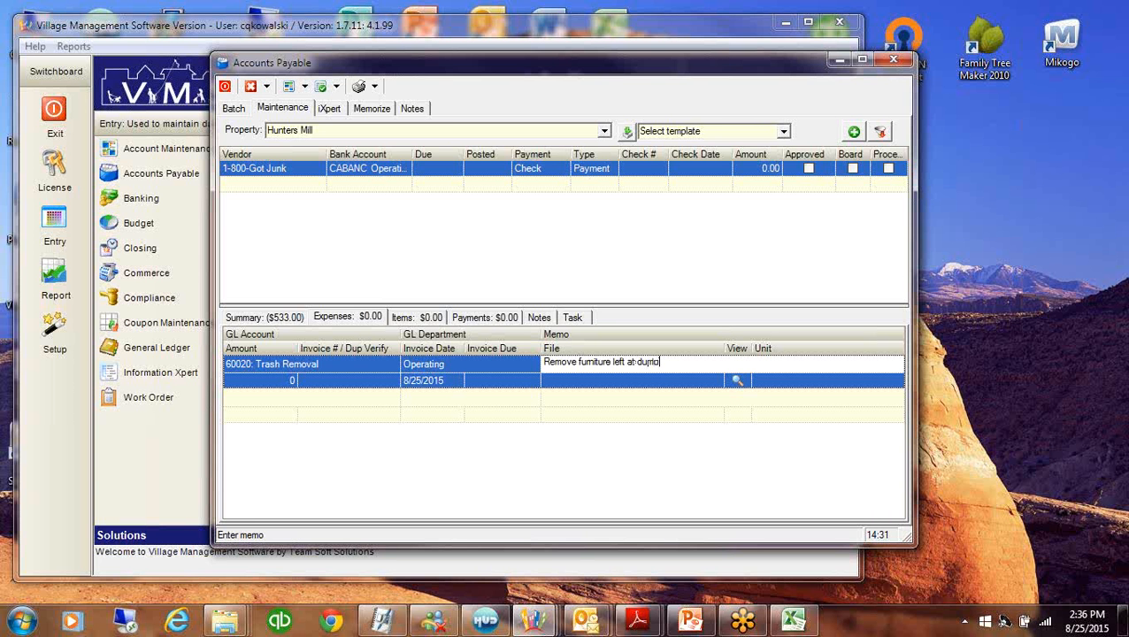
{"action": "type", "text": "ster"}
{"action": "key", "text": "Tab"}
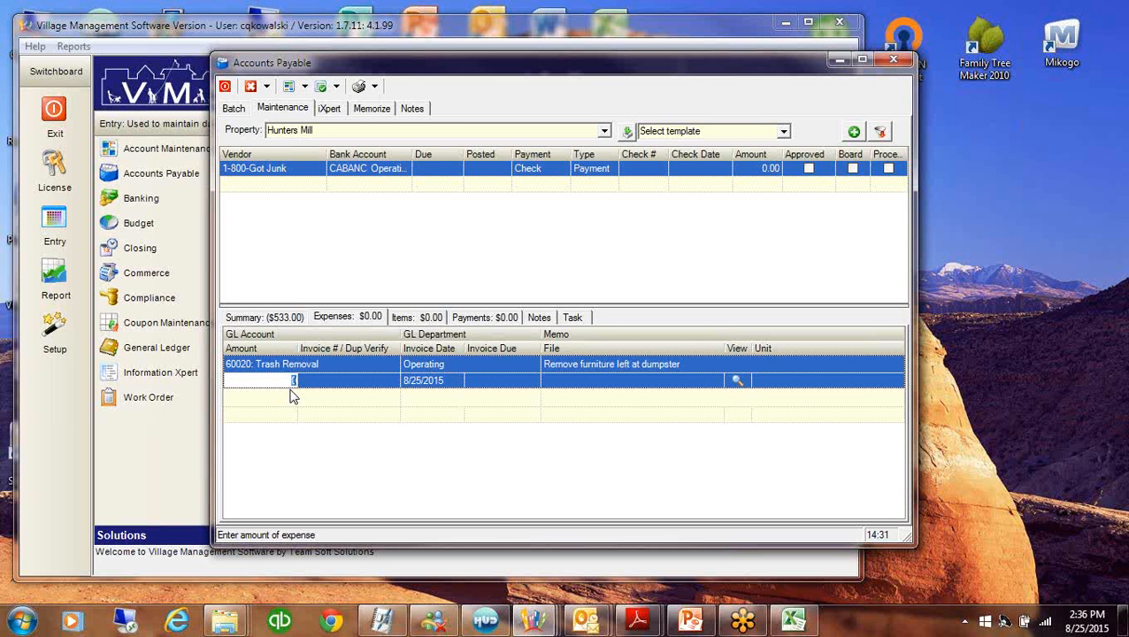
Set the Trash Removal expense amount to 250 and its invoice number to 4568
{"action": "type", "text": "250"}
{"action": "key", "text": "Tab"}
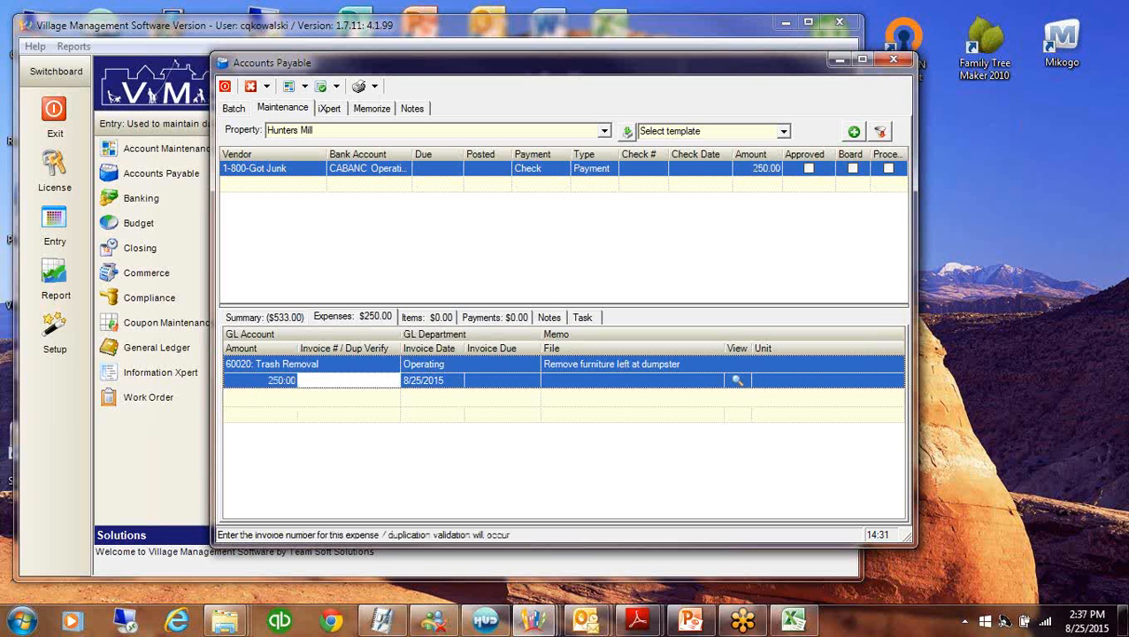
{"action": "type", "text": "4568"}
{"action": "key", "text": "Tab"}
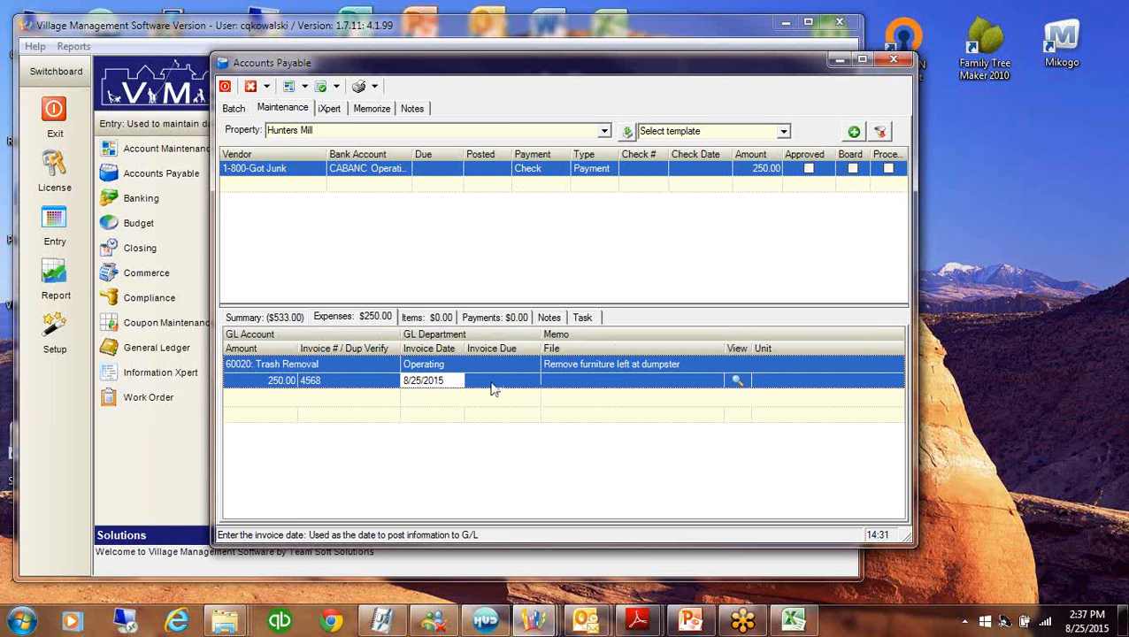
Set the Trash Removal expense's invoice date to 7/31/2015 and keep the out-of-period date
{"action": "left_click", "coordinate": [455, 382]}
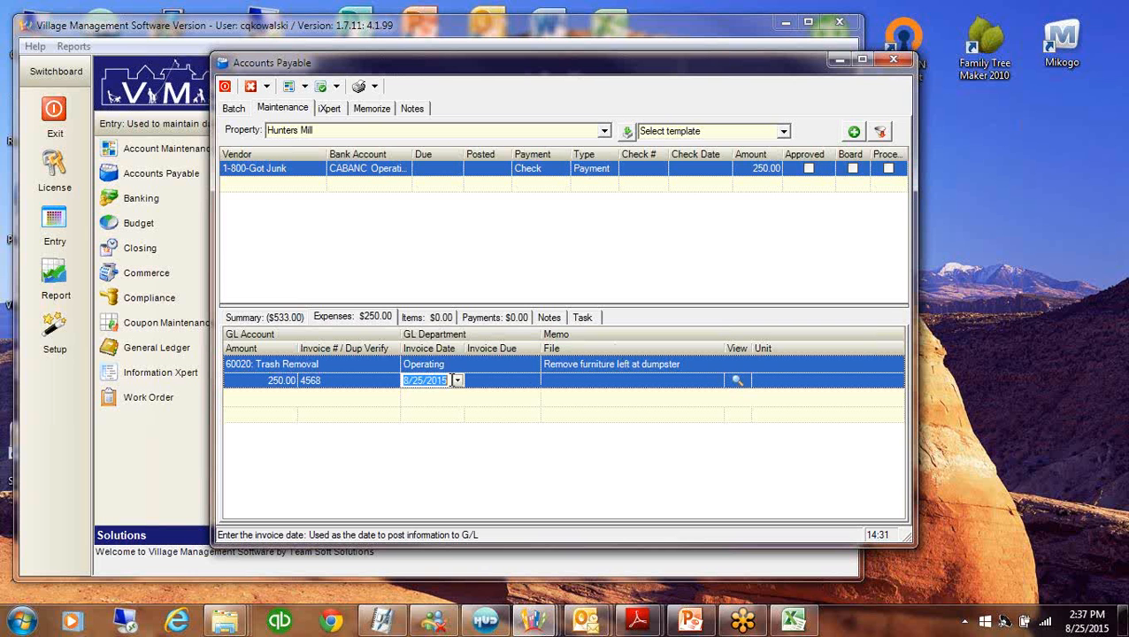
{"action": "left_click", "coordinate": [456, 381]}
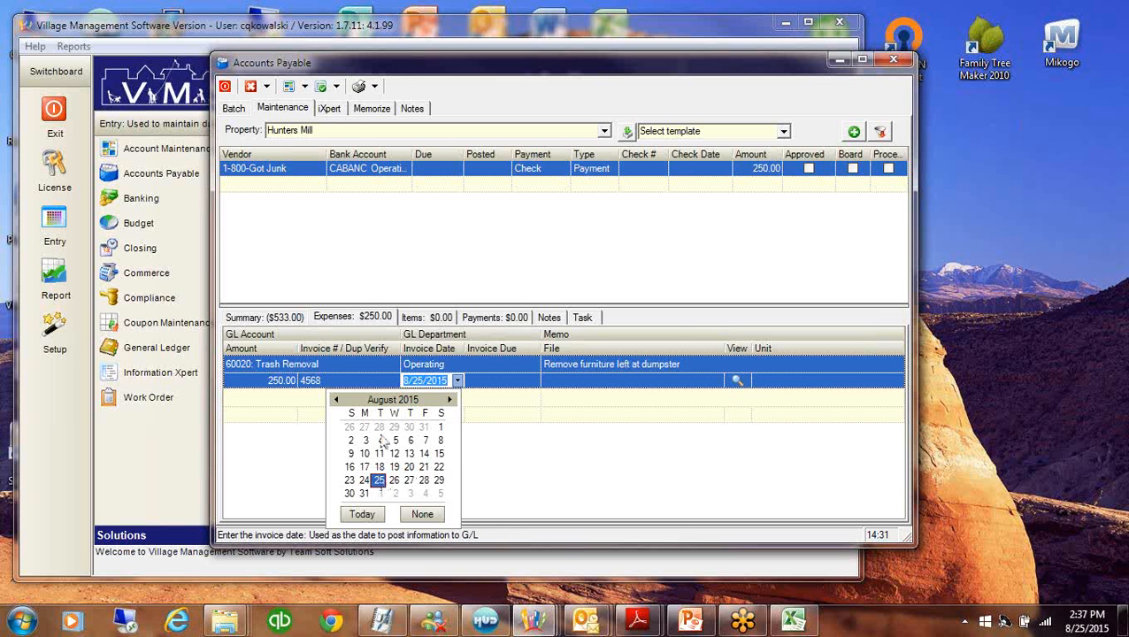
{"action": "left_click", "coordinate": [424, 427]}
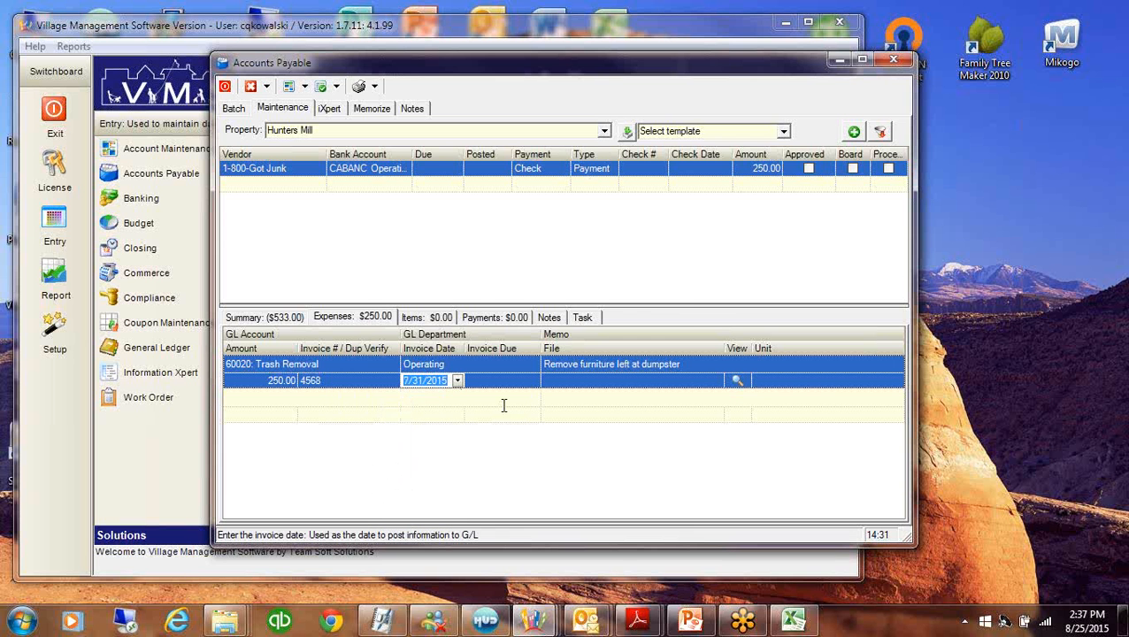
{"action": "left_click", "coordinate": [476, 385]}
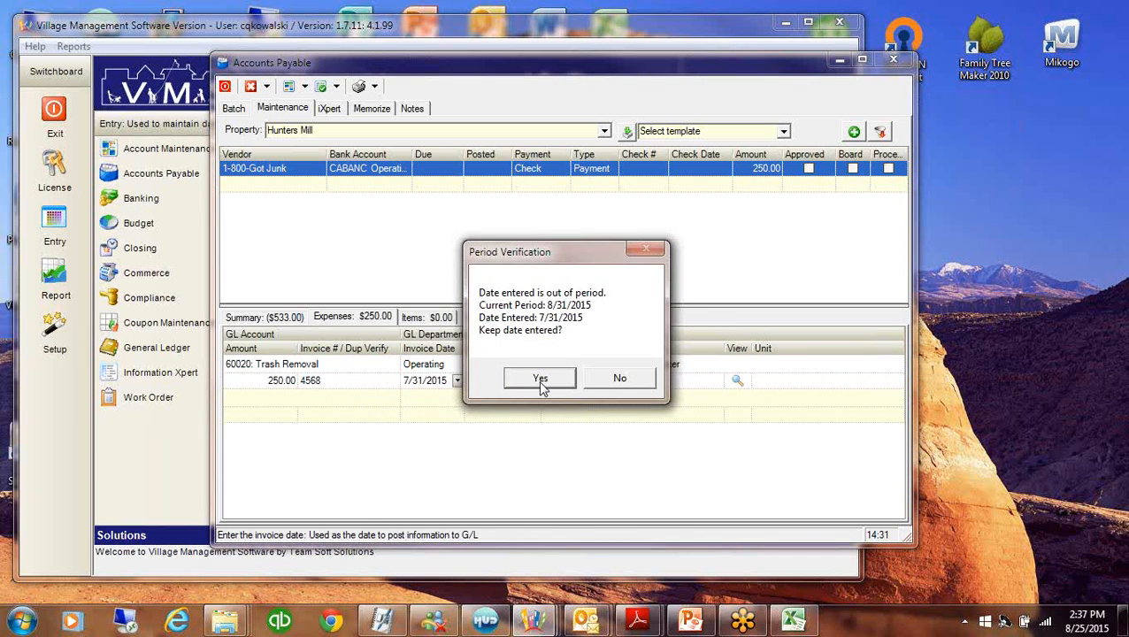
{"action": "left_click", "coordinate": [531, 378]}
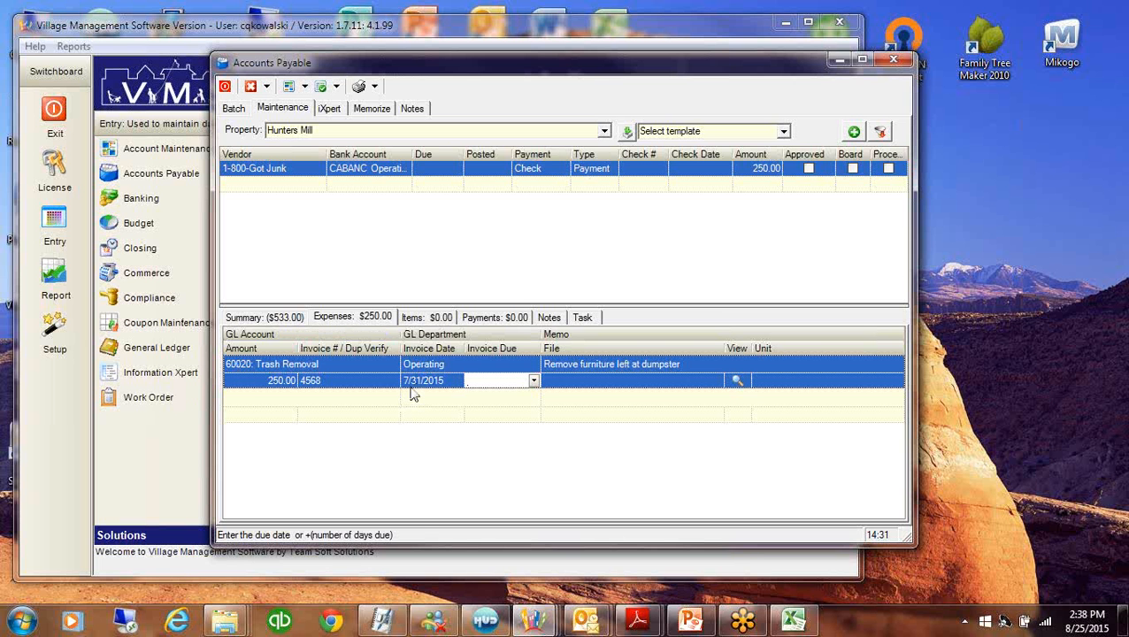
Set the 1-800-Got Junk voucher's posting date to 7/31/2015 and keep the out-of-period date
{"action": "left_click", "coordinate": [495, 168]}
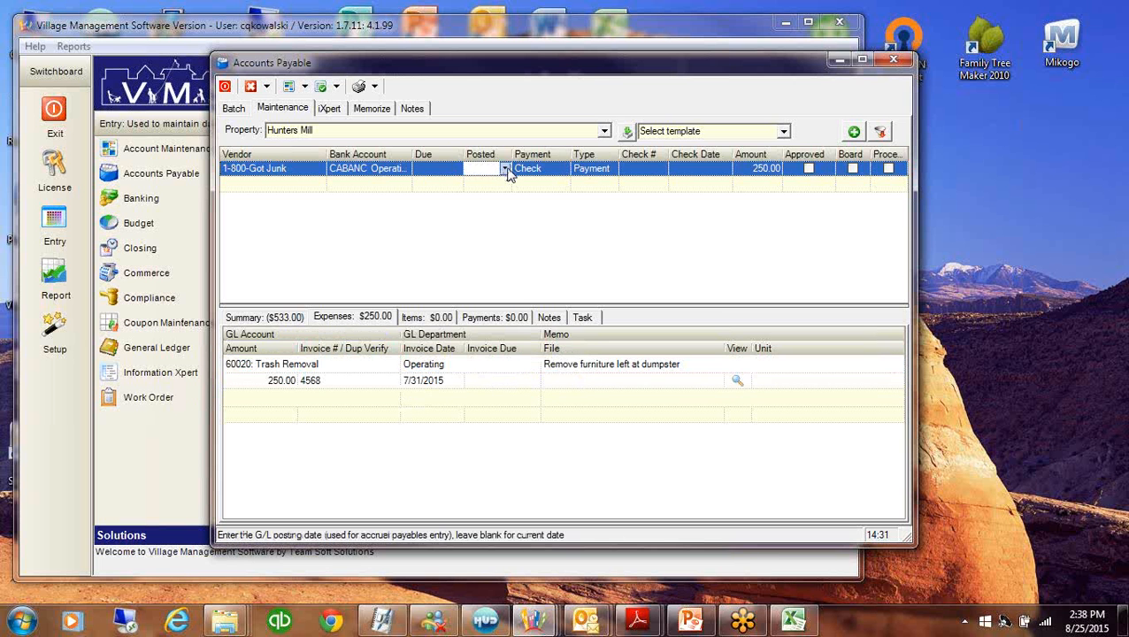
{"action": "left_click", "coordinate": [504, 169]}
{"action": "left_click", "coordinate": [473, 221]}
{"action": "left_click", "coordinate": [456, 378]}
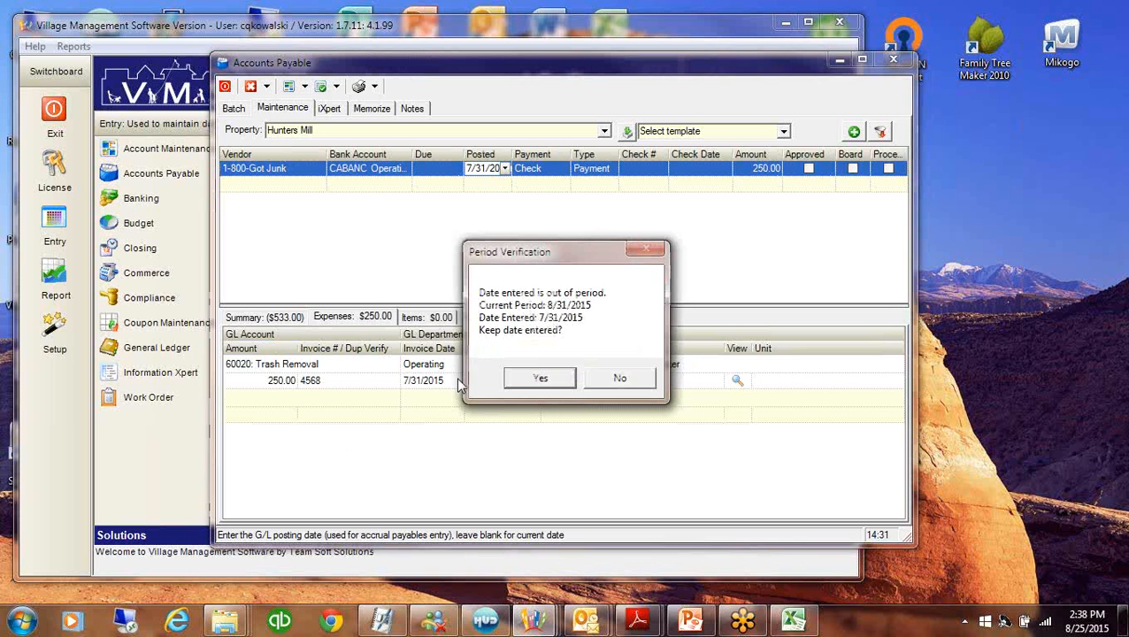
{"action": "left_click", "coordinate": [532, 381]}
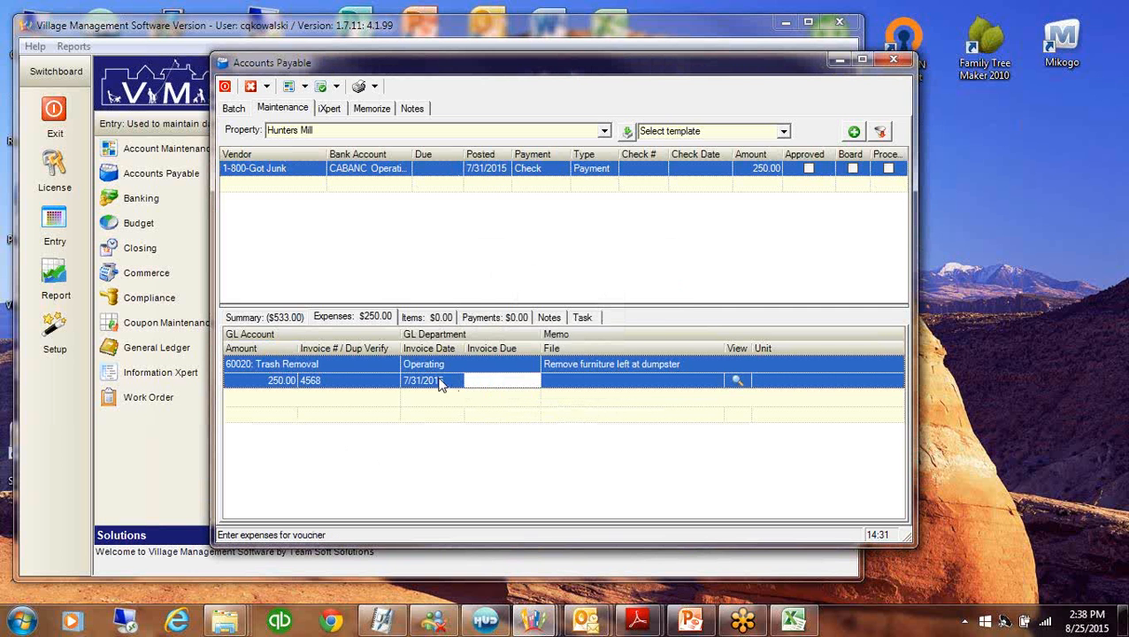
Clear the posting date of the 1-800-Got Junk voucher
{"action": "left_click", "coordinate": [493, 175]}
{"action": "left_click", "coordinate": [503, 169]}
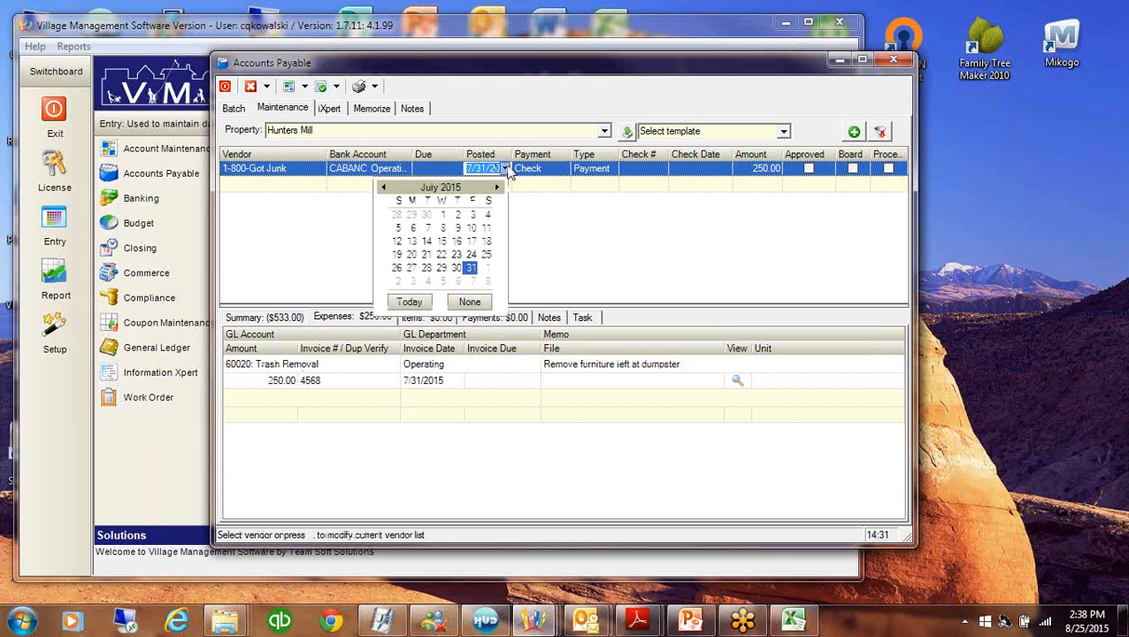
{"action": "left_click", "coordinate": [470, 301]}
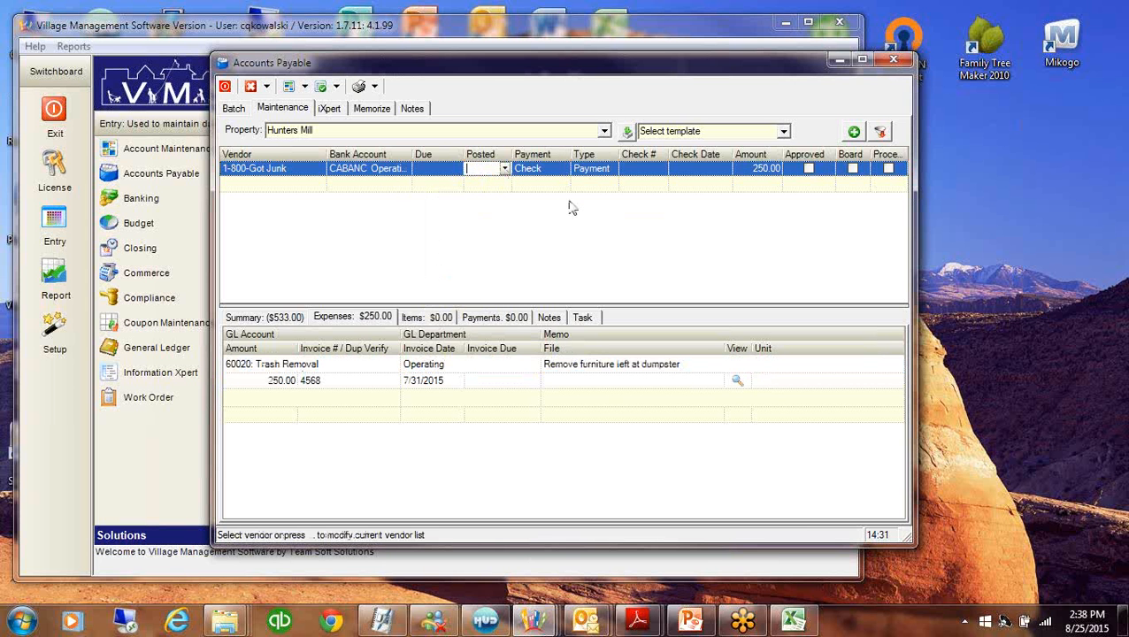
Mark the 1-800-Got Junk voucher as approved
{"action": "left_click", "coordinate": [808, 169]}
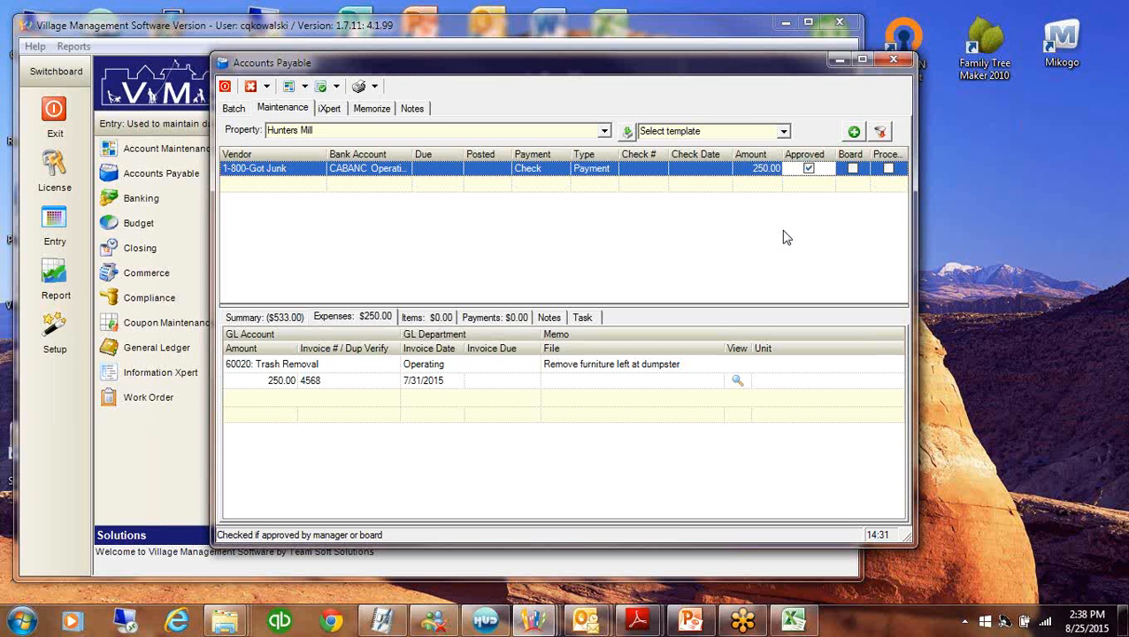
{"action": "left_click", "coordinate": [808, 168]}
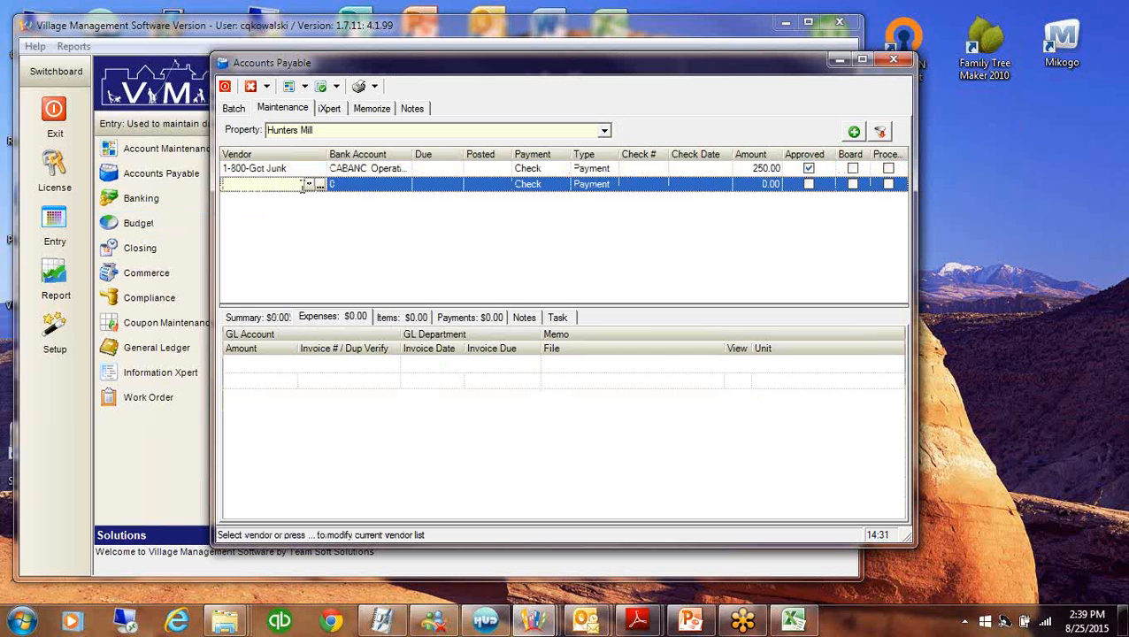
Add a second voucher for Dominion Power (Po 89698 location) paid from the CABANC Operating Account
{"action": "left_click", "coordinate": [307, 183]}
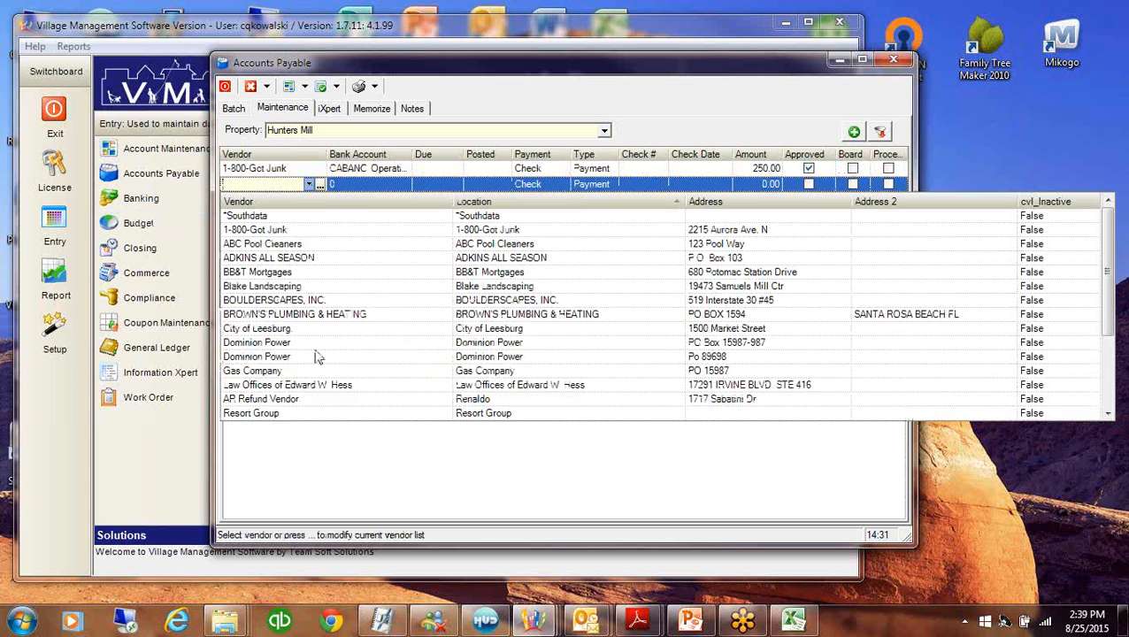
{"action": "left_click", "coordinate": [318, 354]}
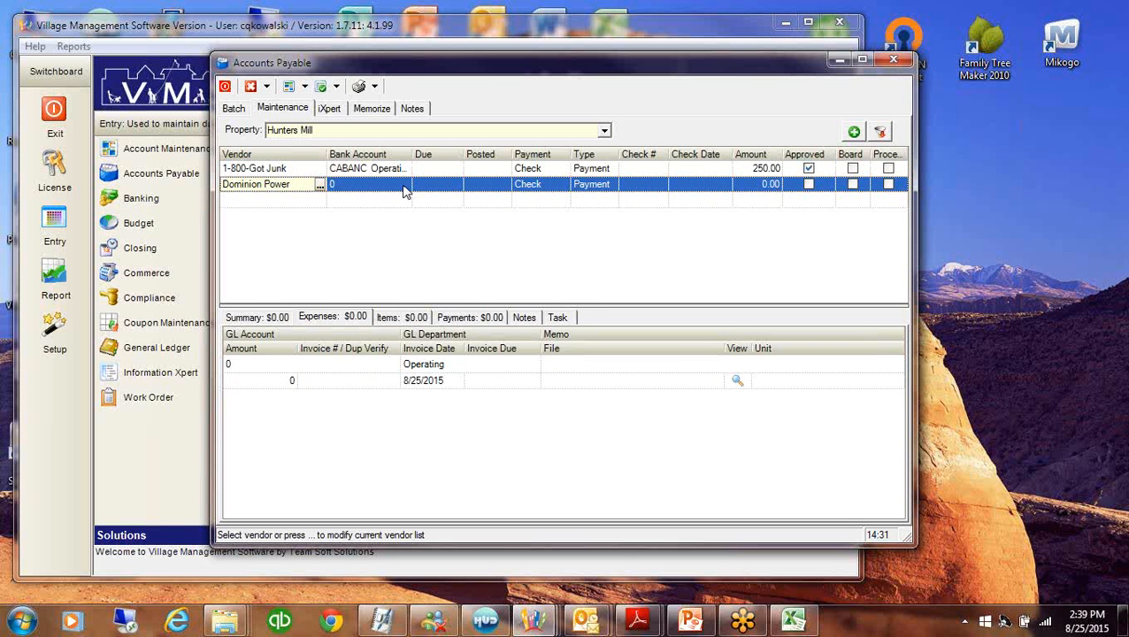
{"action": "left_click", "coordinate": [404, 192]}
{"action": "left_click", "coordinate": [406, 185]}
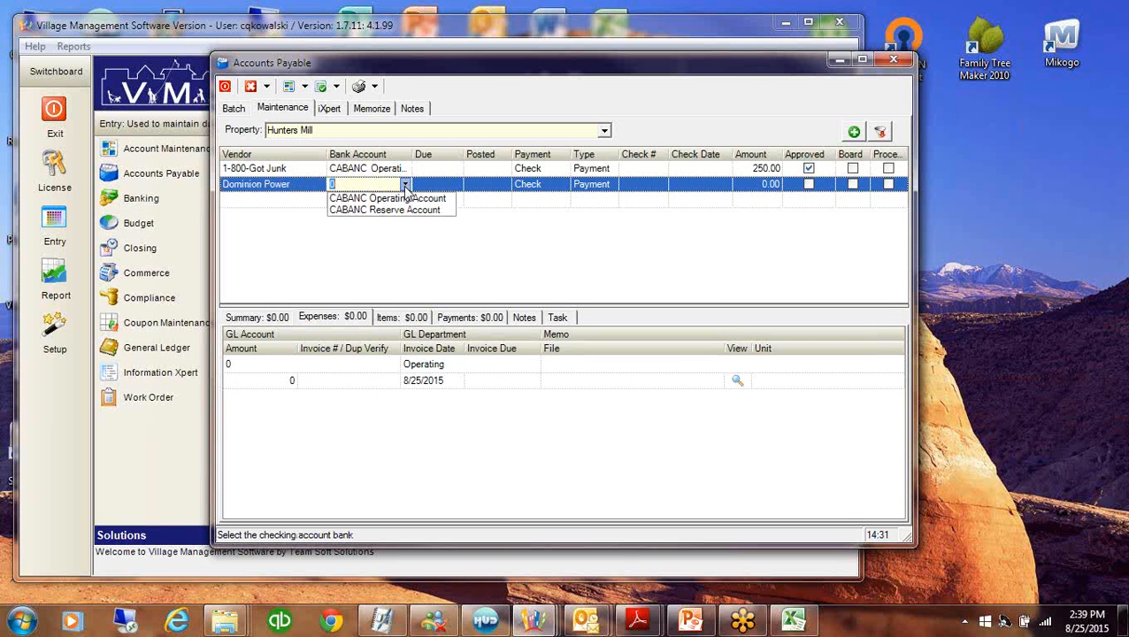
{"action": "left_click", "coordinate": [492, 193]}
Add the Electric Bill item to the Dominion Power voucher
{"action": "left_click", "coordinate": [314, 366]}
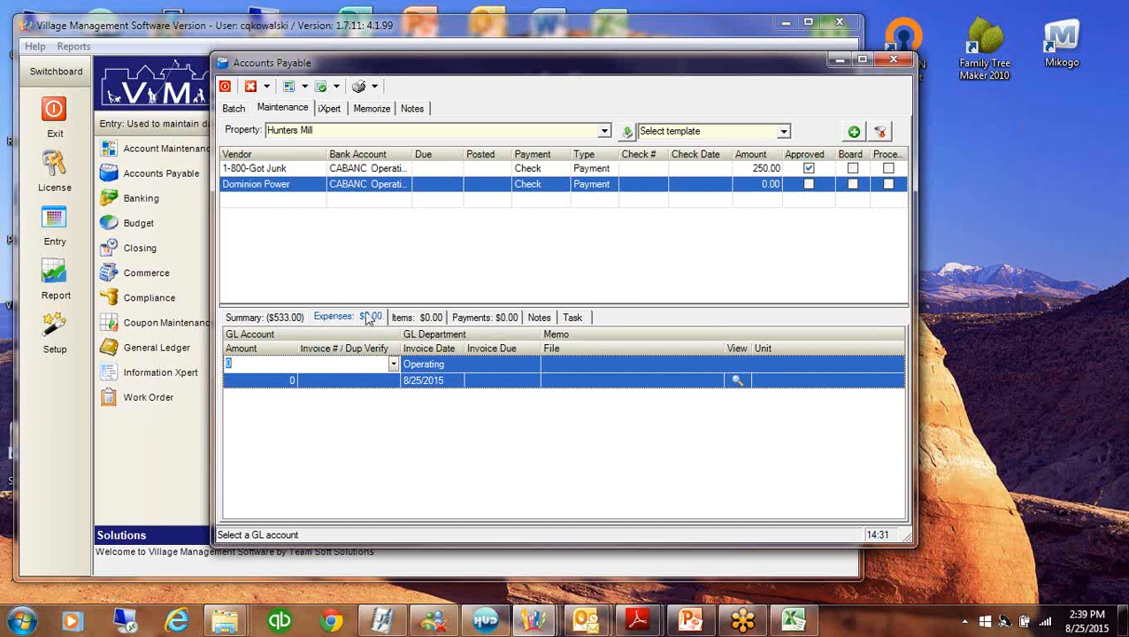
{"action": "left_click", "coordinate": [418, 319]}
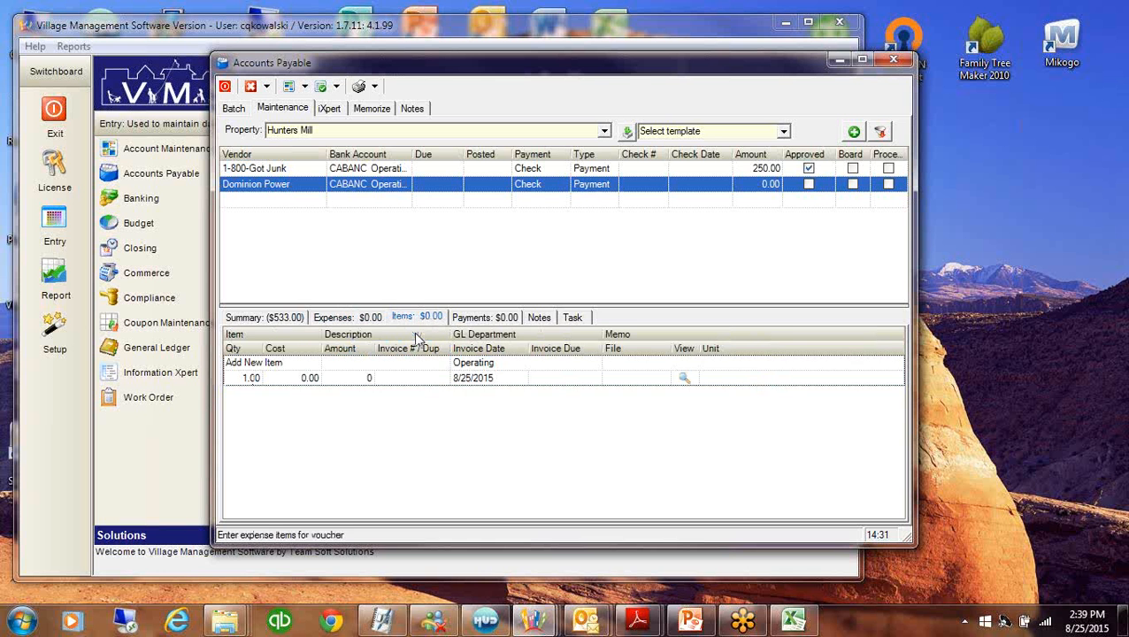
{"action": "left_click", "coordinate": [302, 366]}
{"action": "left_click", "coordinate": [304, 362]}
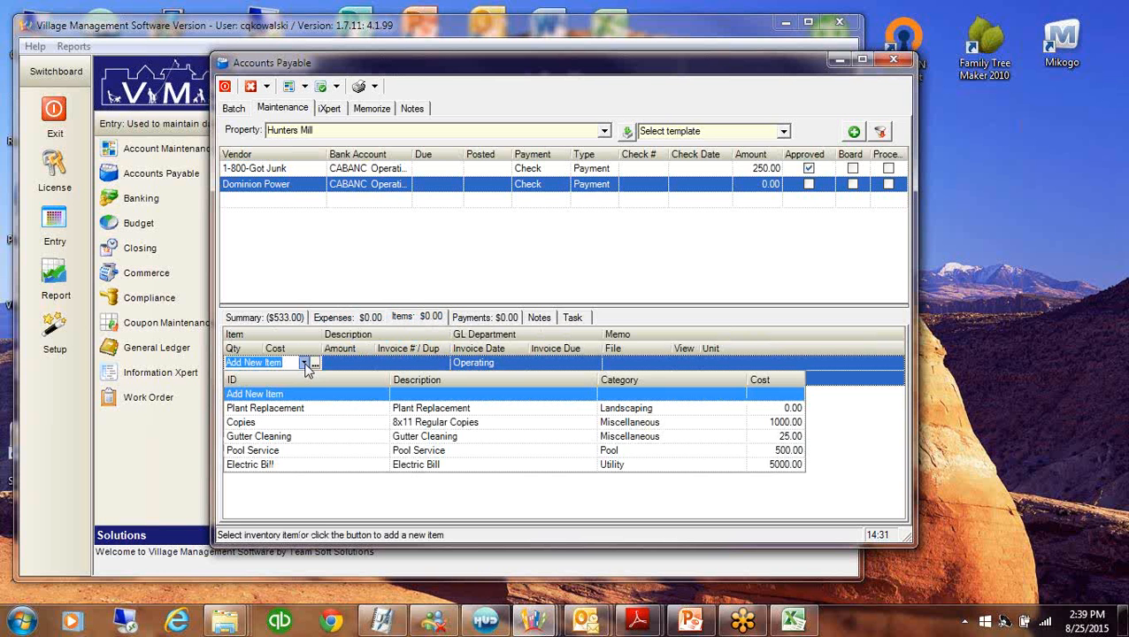
{"action": "left_click", "coordinate": [274, 462]}
{"action": "key", "text": "Tab"}
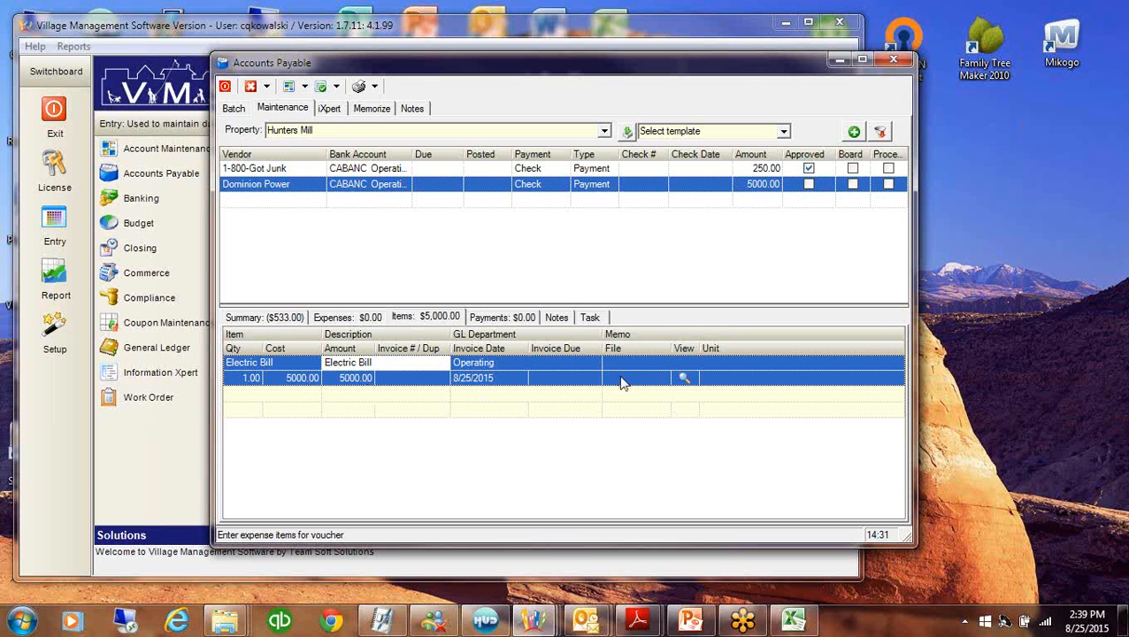
Enter the utility account number as the Electric Bill item's memo and set the item cost to 237
{"action": "left_click", "coordinate": [504, 363]}
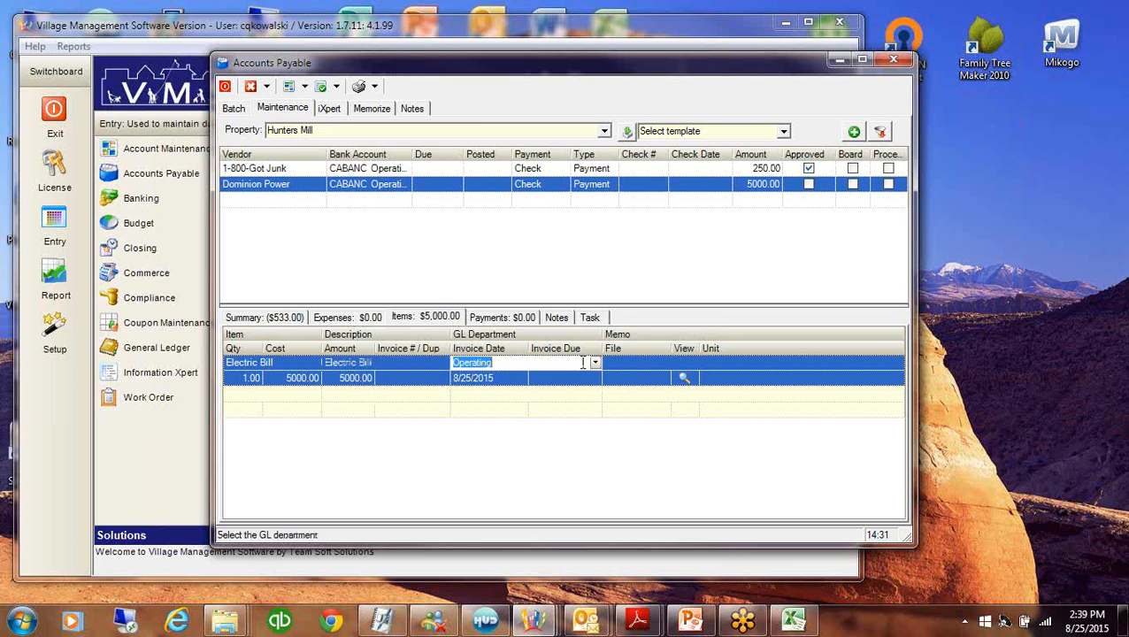
{"action": "left_click", "coordinate": [635, 364]}
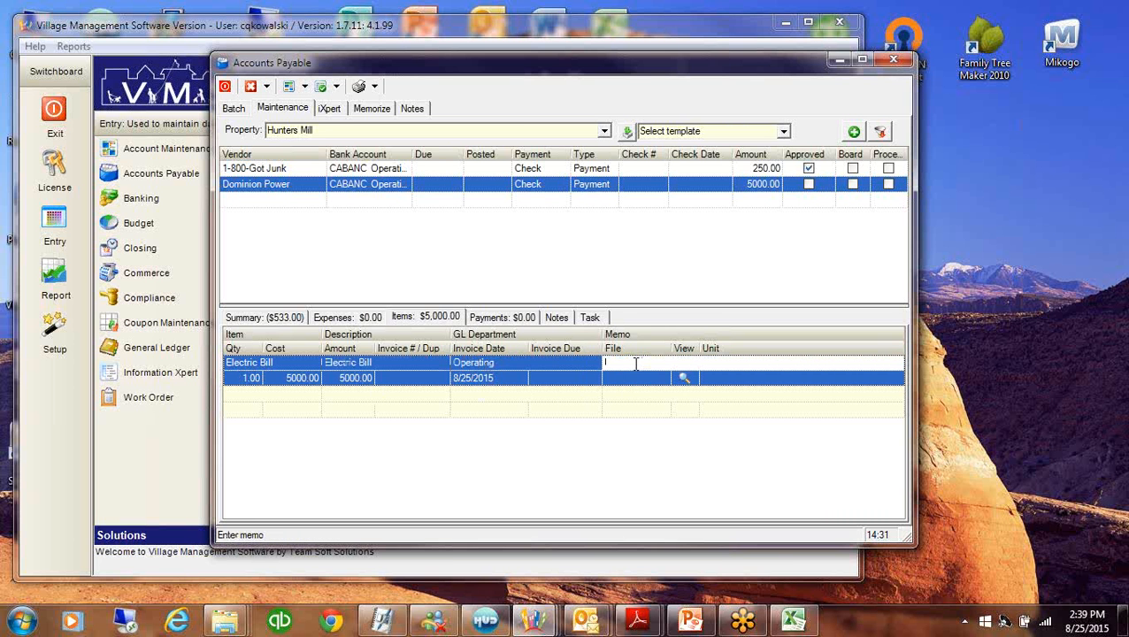
{"action": "type", "text": "Account#: 1235"}
{"action": "left_click", "coordinate": [291, 378]}
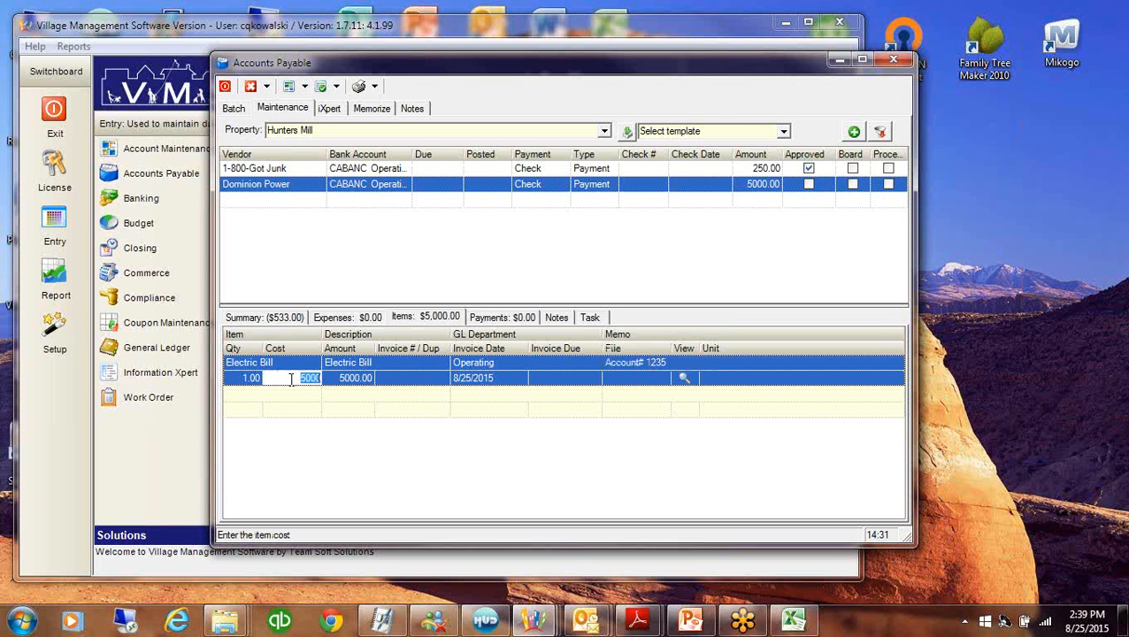
{"action": "type", "text": "237"}
{"action": "left_click", "coordinate": [345, 378]}
{"action": "left_click", "coordinate": [429, 378]}
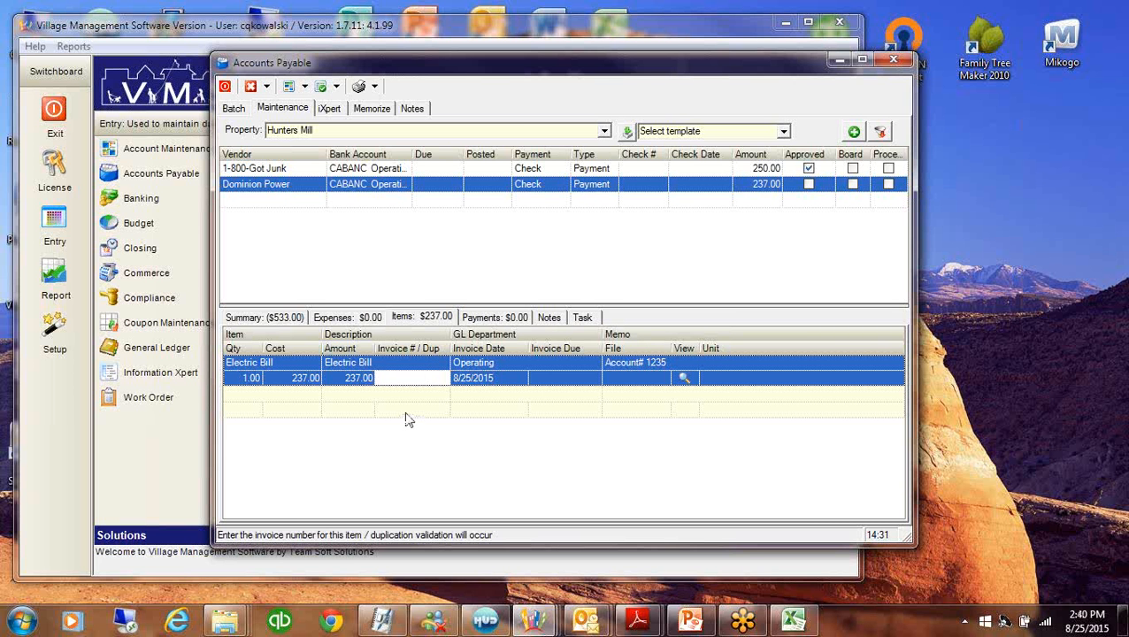
Delete the Electric Bill item from the Dominion Power voucher and return to the voucher's expenses
{"action": "left_click", "coordinate": [394, 402]}
{"action": "right_click", "coordinate": [434, 370]}
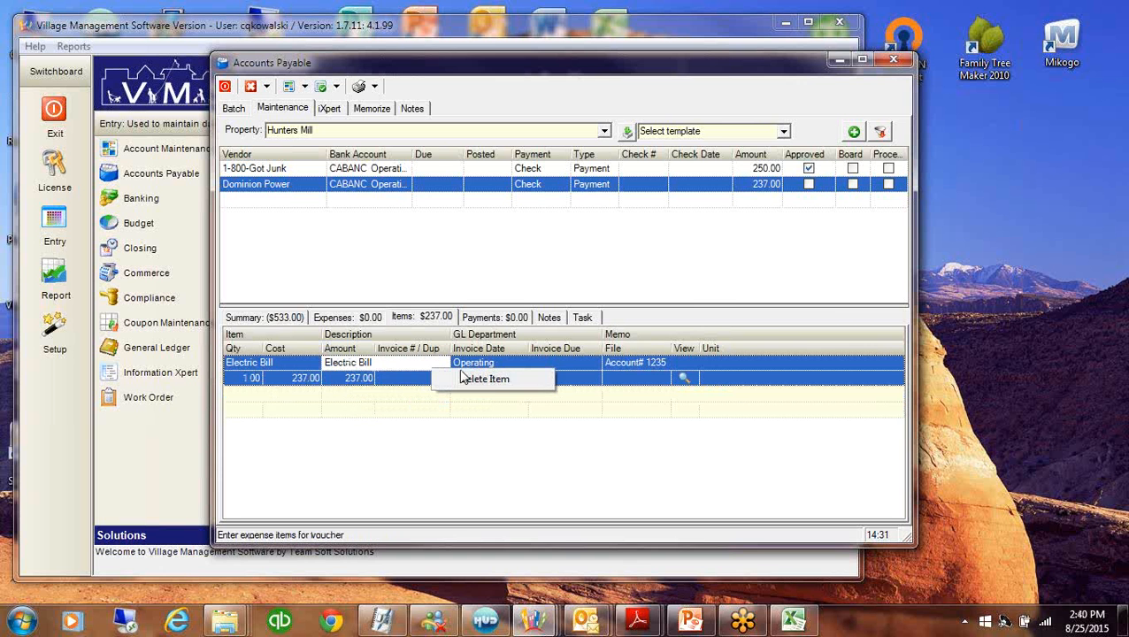
{"action": "left_click", "coordinate": [482, 379]}
{"action": "left_click", "coordinate": [574, 365]}
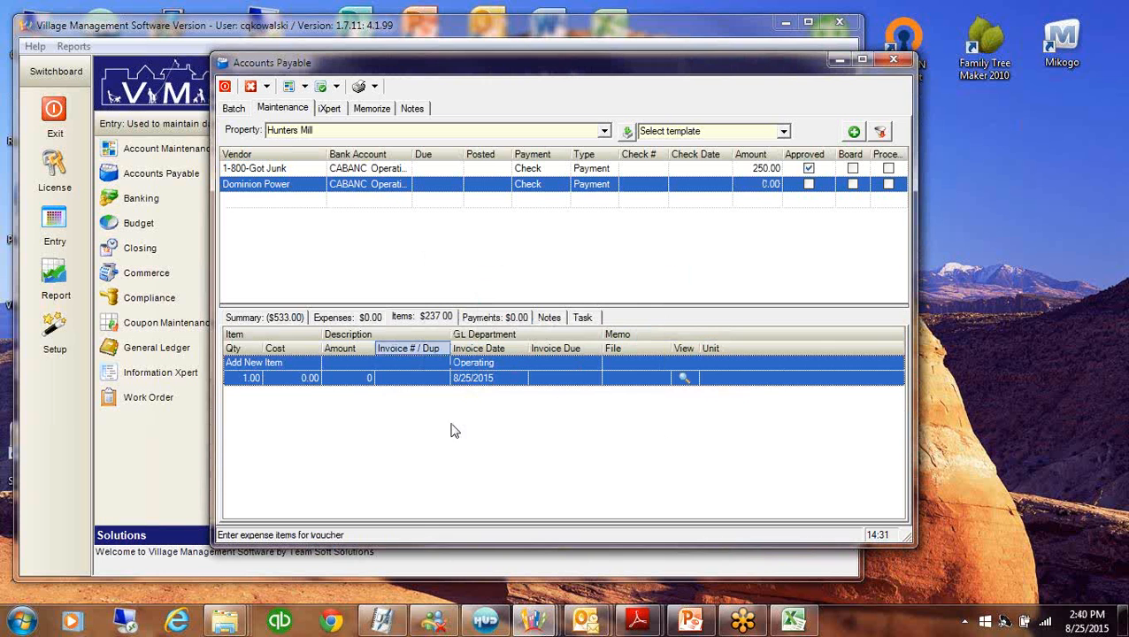
{"action": "left_click", "coordinate": [332, 318]}
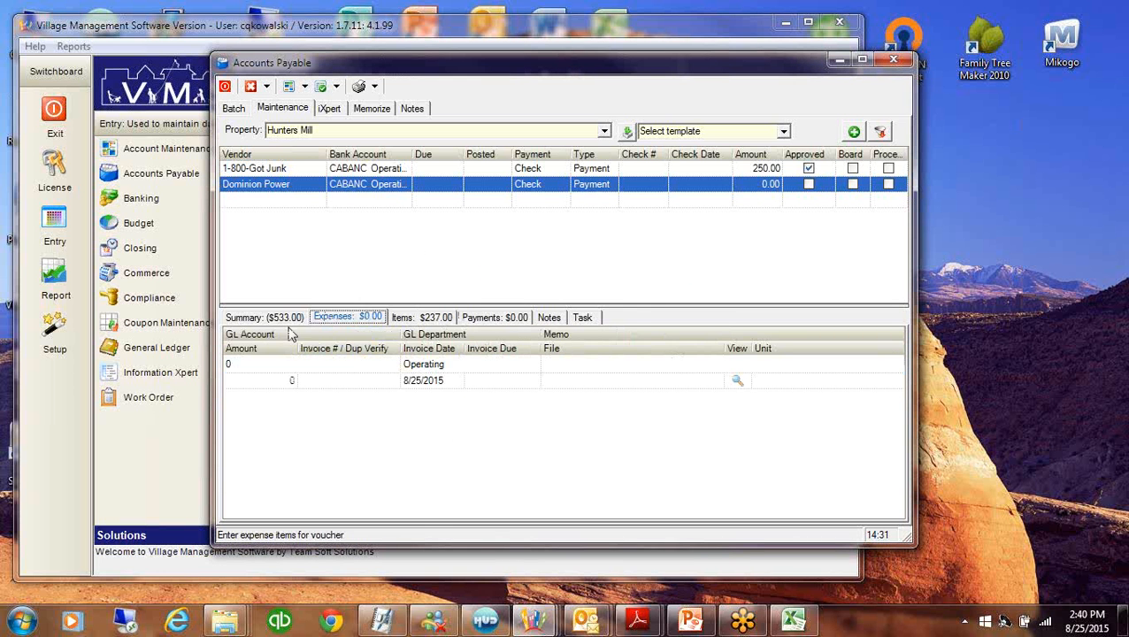
Add an expense line to the Dominion Power voucher under GL account 60010: Electric
{"action": "left_click", "coordinate": [288, 372]}
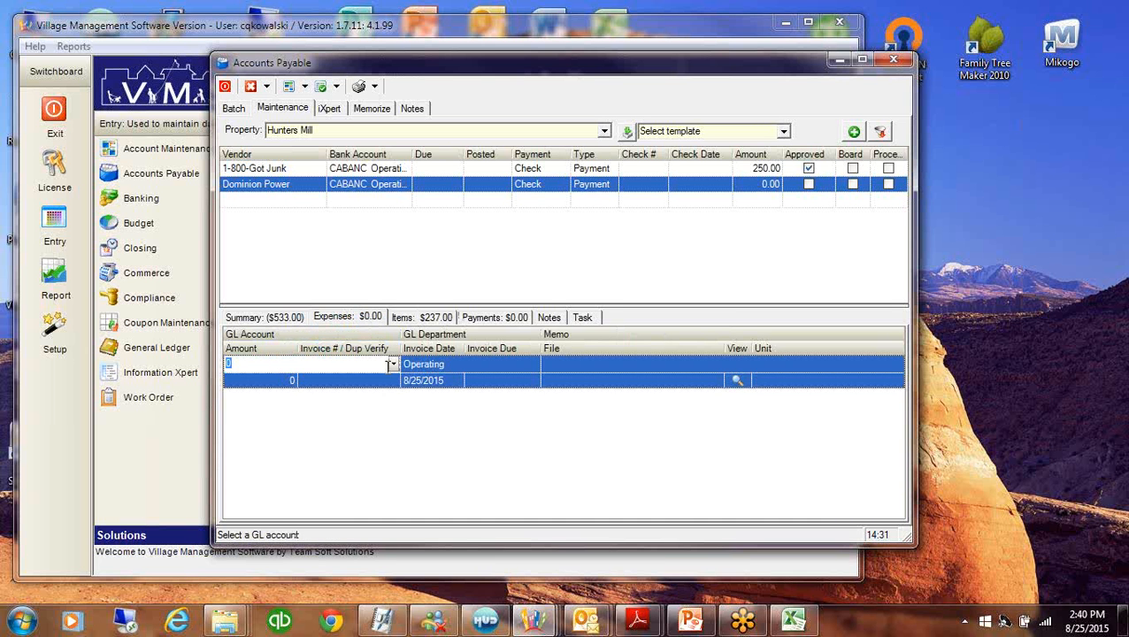
{"action": "type", "text": "60005: Alarm Monitoring"}
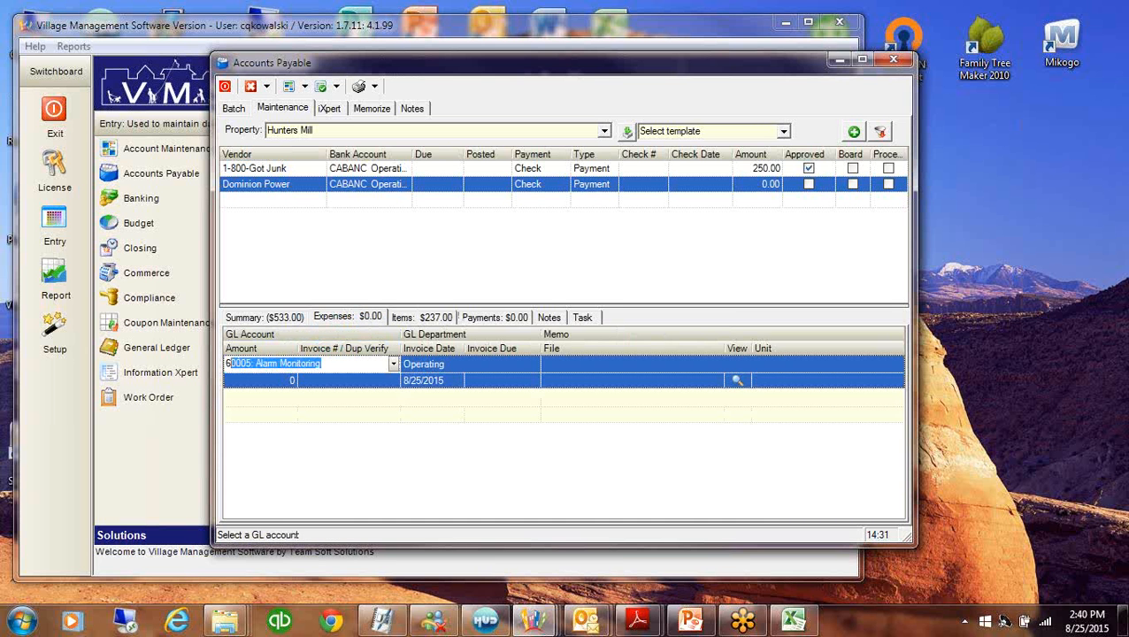
{"action": "left_click", "coordinate": [394, 363]}
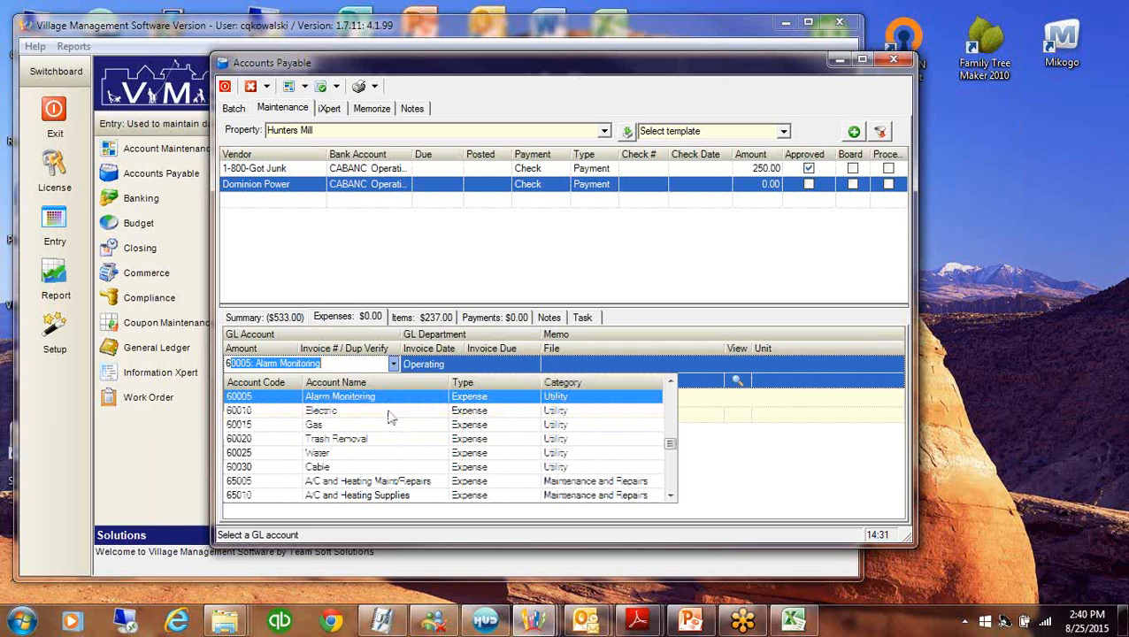
{"action": "left_click", "coordinate": [334, 412]}
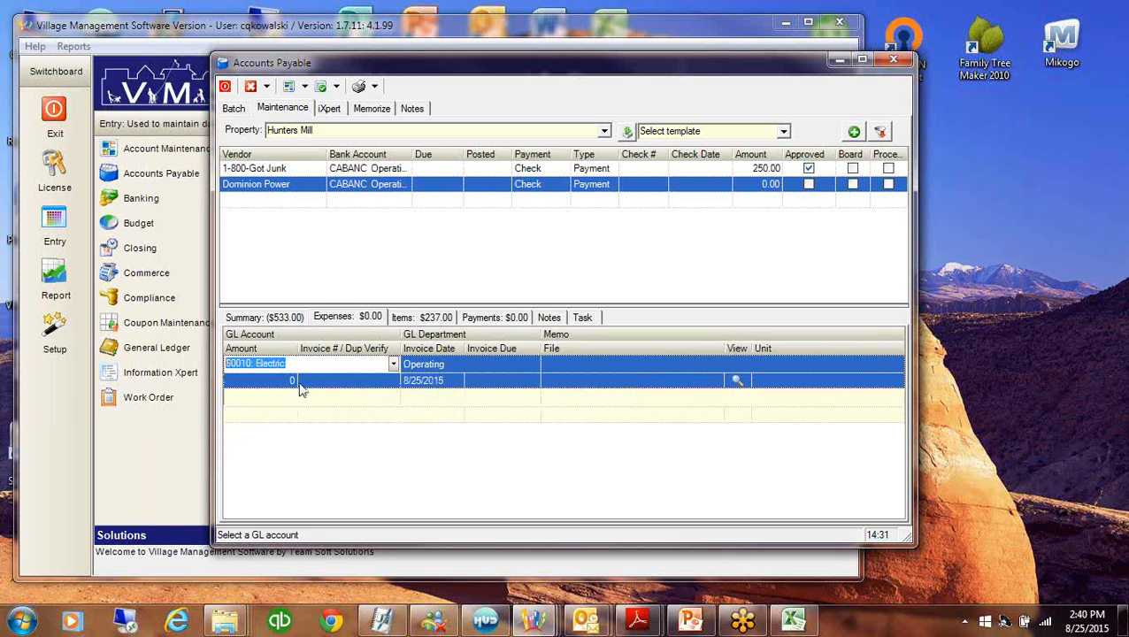
{"action": "left_click", "coordinate": [461, 369]}
Enter the utility account number as the Electric expense's memo and set its amount to 235
{"action": "left_click", "coordinate": [566, 364]}
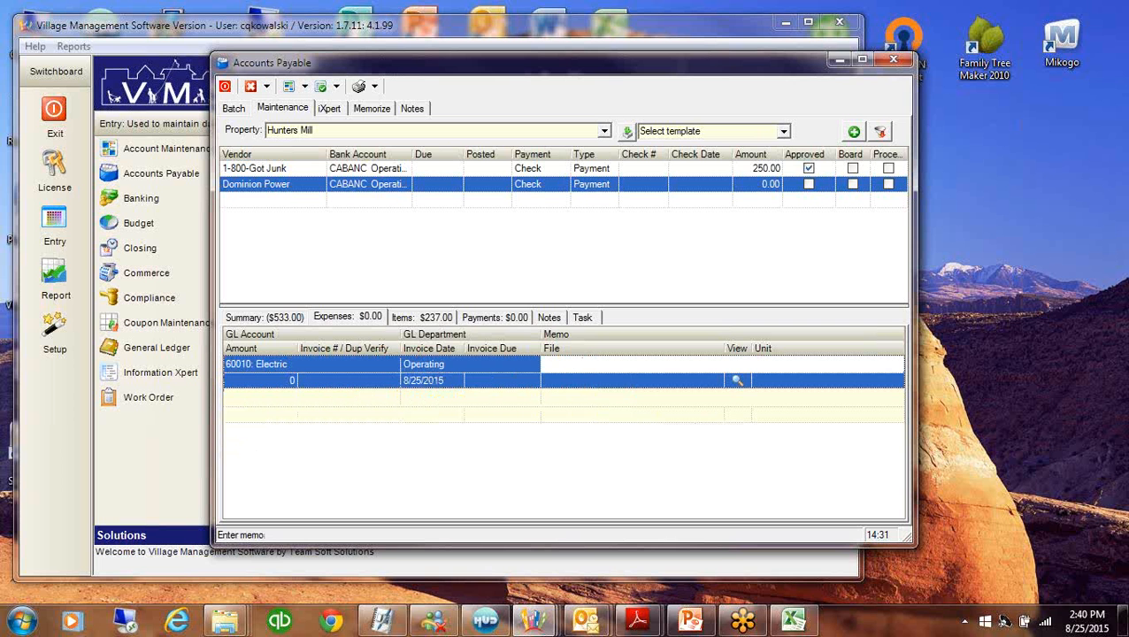
{"action": "type", "text": "Acct 123"}
{"action": "left_click", "coordinate": [251, 381]}
{"action": "type", "text": "235"}
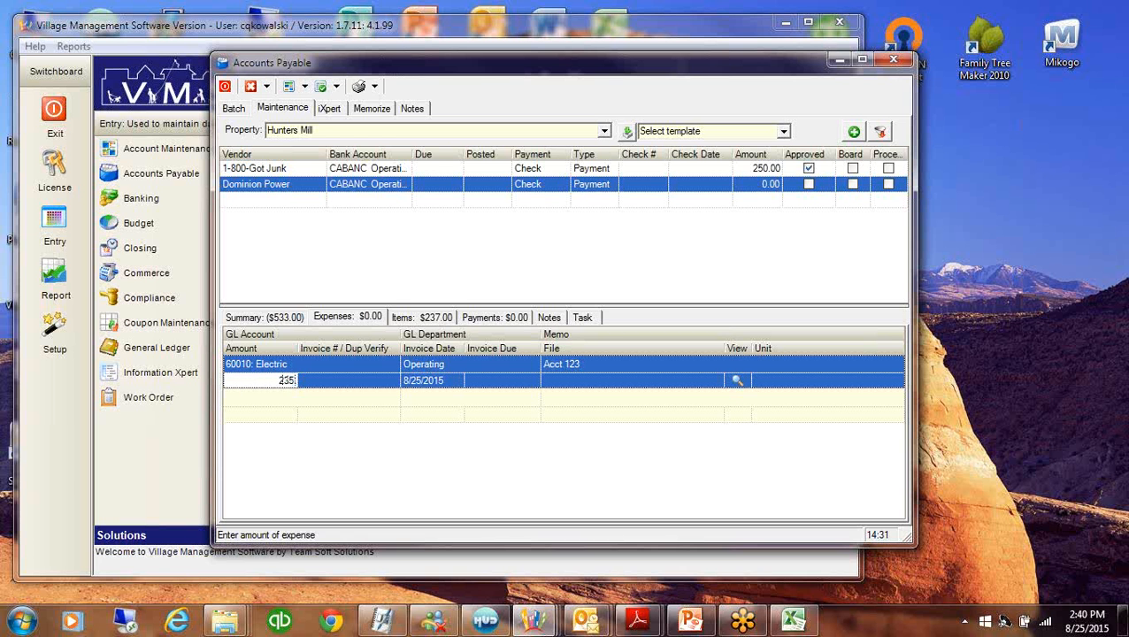
{"action": "key", "text": "Tab"}
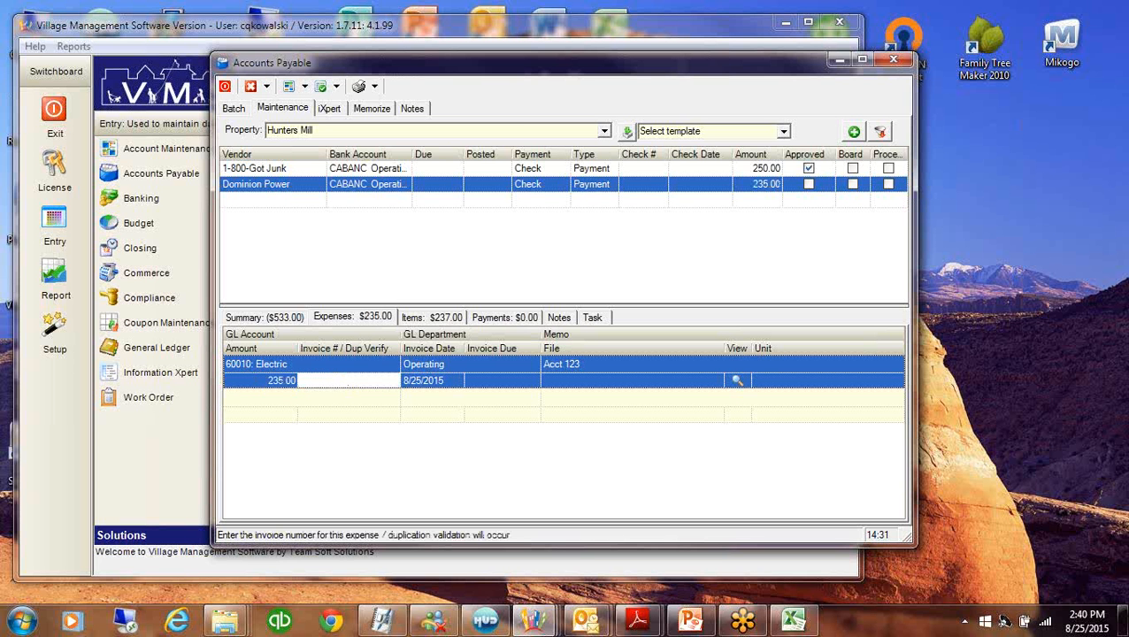
Set the 235 expense's invoice number to July Services and try to change its invoice date to 8/1
{"action": "type", "text": "8/1/2015"}
{"action": "key", "text": "Tab"}
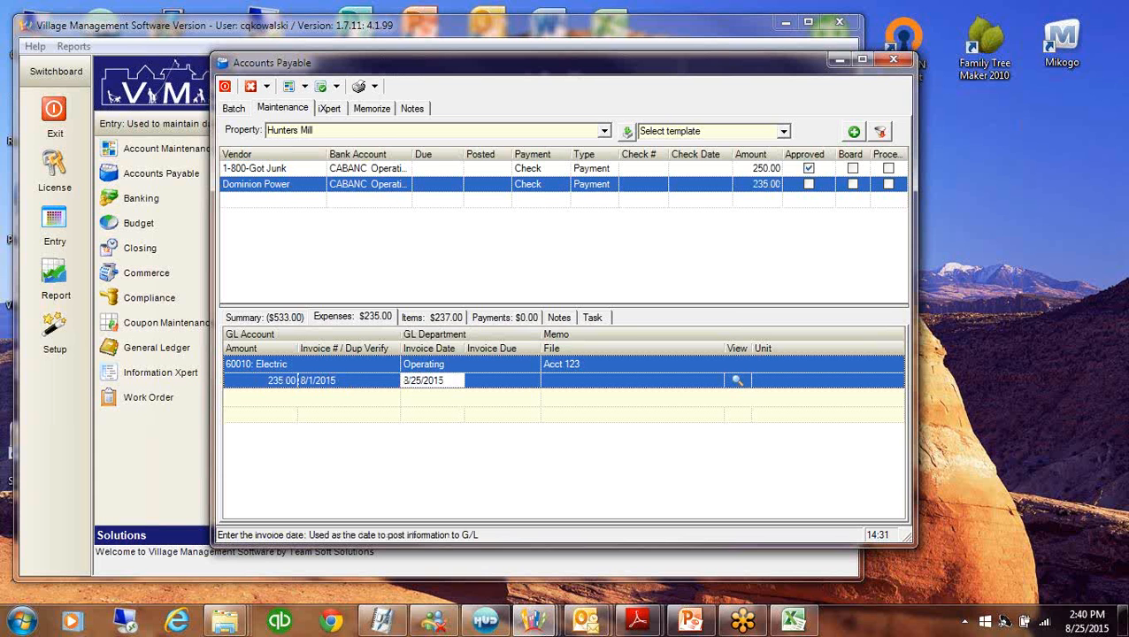
{"action": "left_click", "coordinate": [358, 379]}
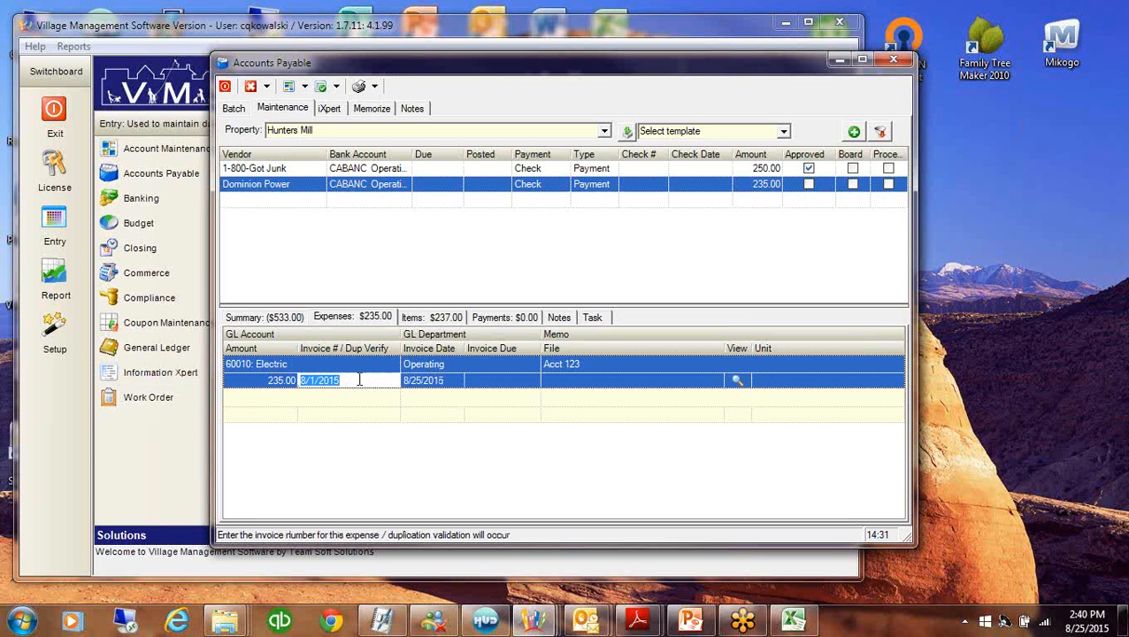
{"action": "type", "text": "Ju"}
{"action": "type", "text": "ly Servic"}
{"action": "type", "text": "eds"}
{"action": "key", "text": "BackSpace"}
{"action": "key", "text": "BackSpace"}
{"action": "type", "text": "s"}
{"action": "key", "text": "Tab"}
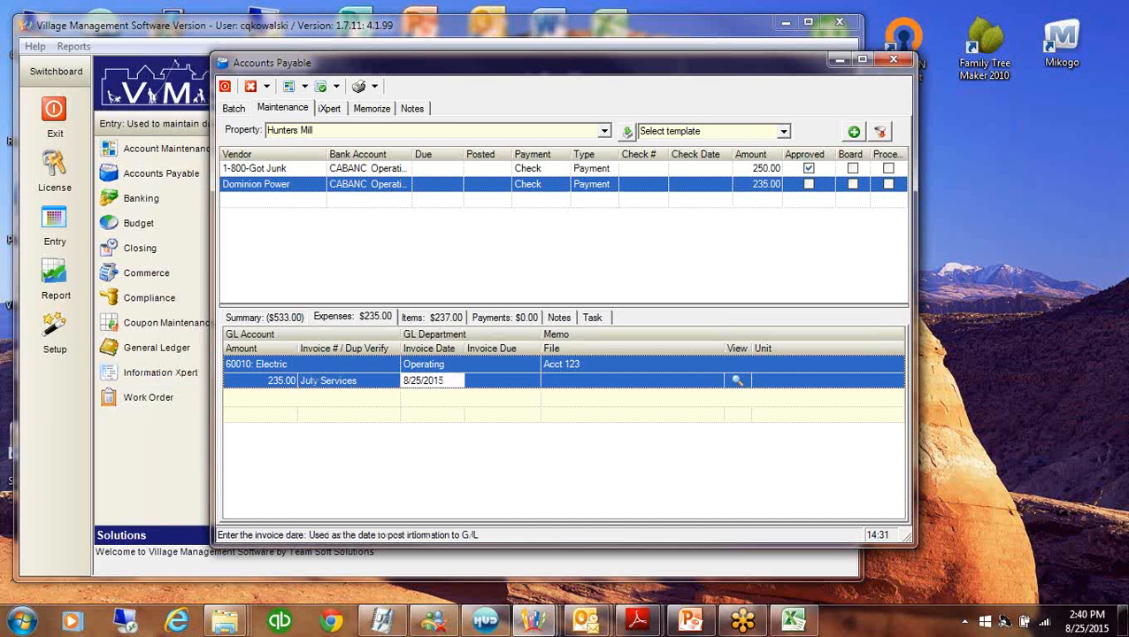
{"action": "type", "text": "8/1/"}
{"action": "key", "text": "Tab"}
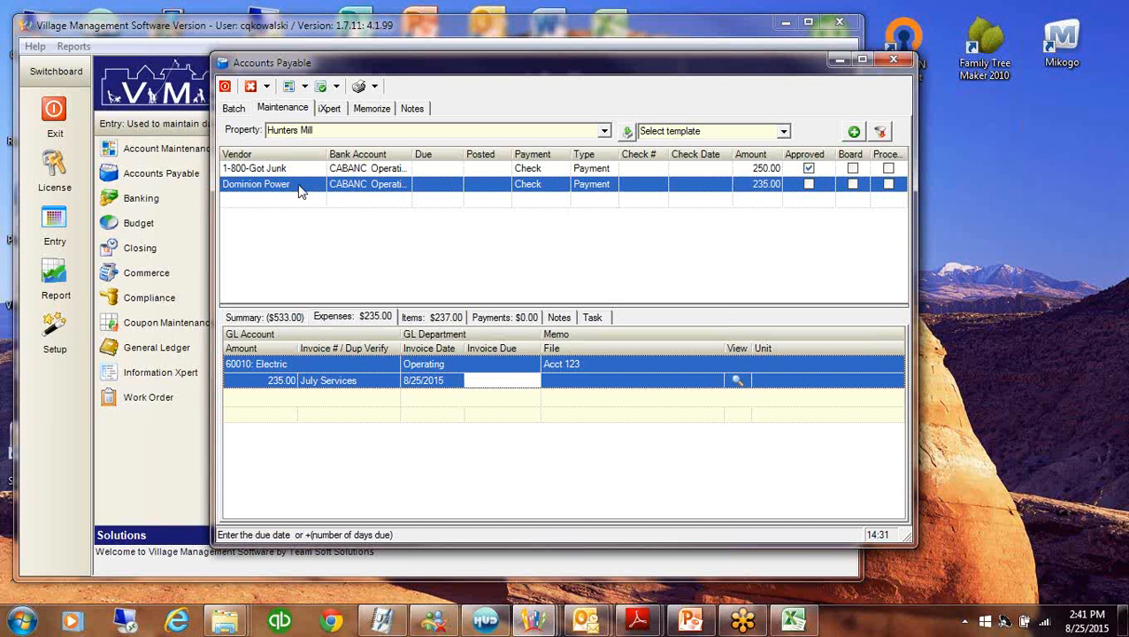
Add a second expense line under GL account 60010 with the other utility account number as its memo
{"action": "left_click", "coordinate": [285, 398]}
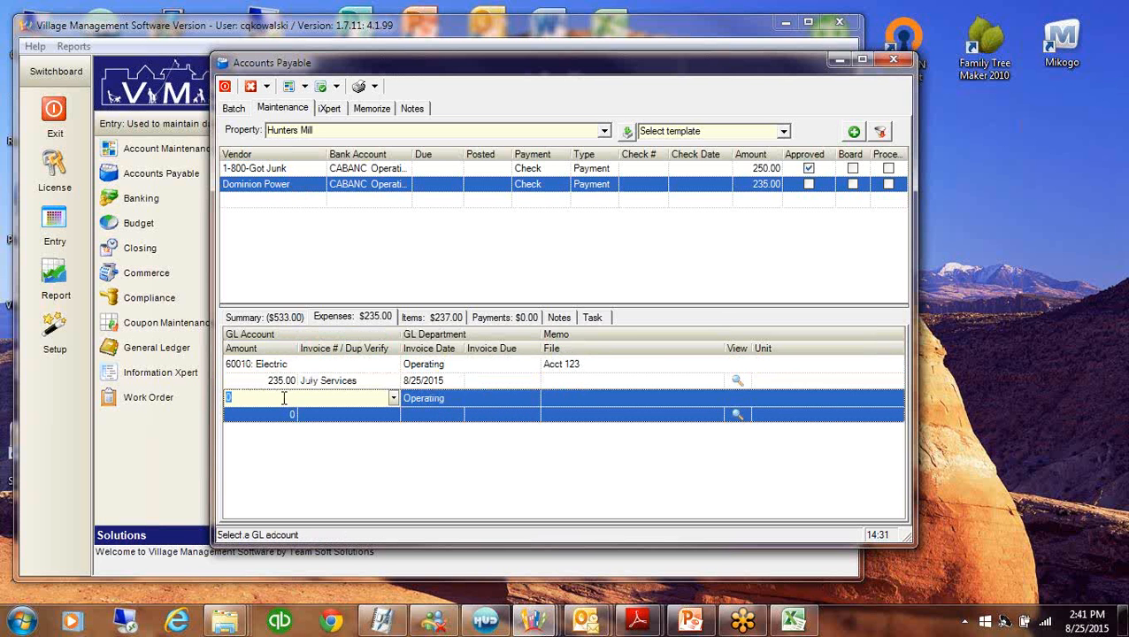
{"action": "type", "text": "6"}
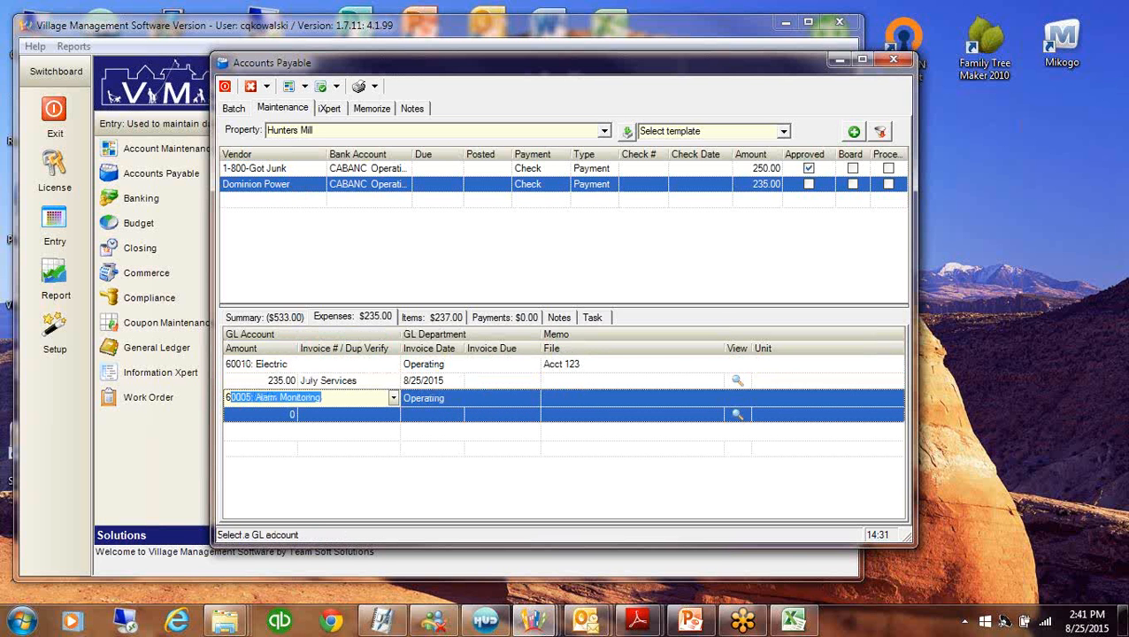
{"action": "type", "text": "0010"}
{"action": "key", "text": "Tab"}
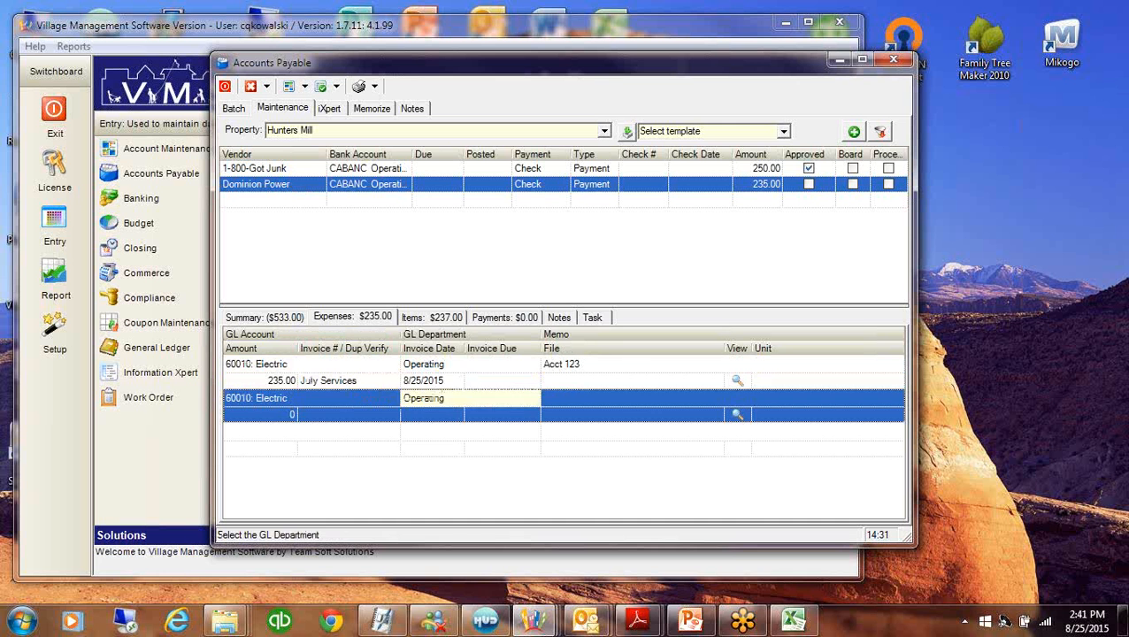
{"action": "key", "text": "Tab"}
{"action": "type", "text": "A"}
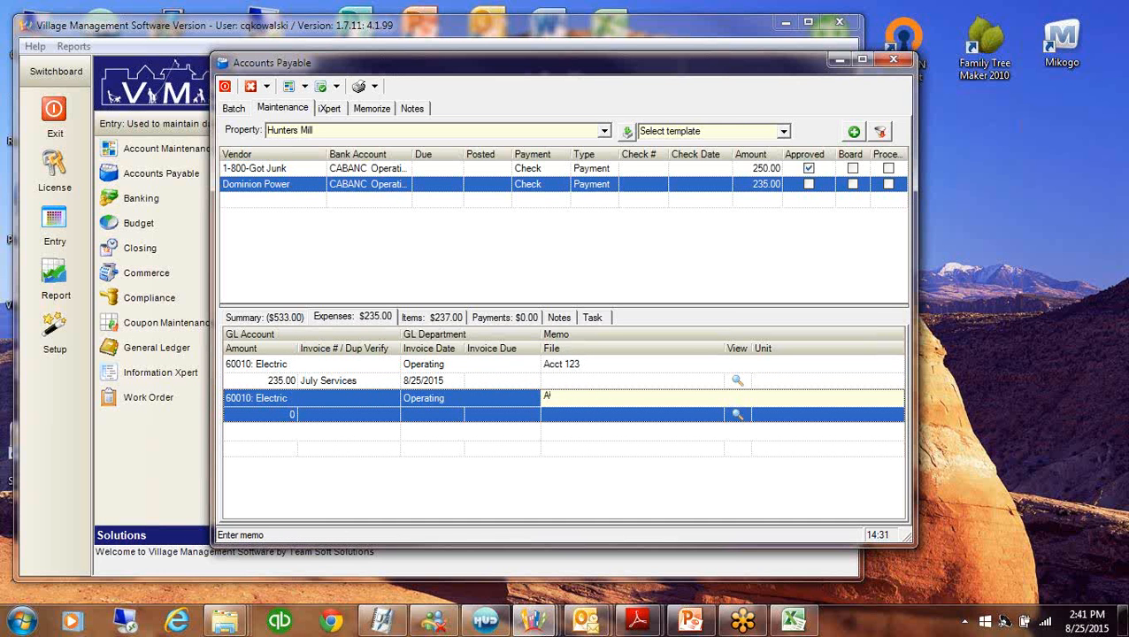
{"action": "type", "text": "cct XX"}
{"action": "type", "text": "Z"}
Give the second Electric expense an amount of 300, invoice number July Services and invoice date 8/1/2015
{"action": "left_click", "coordinate": [271, 416]}
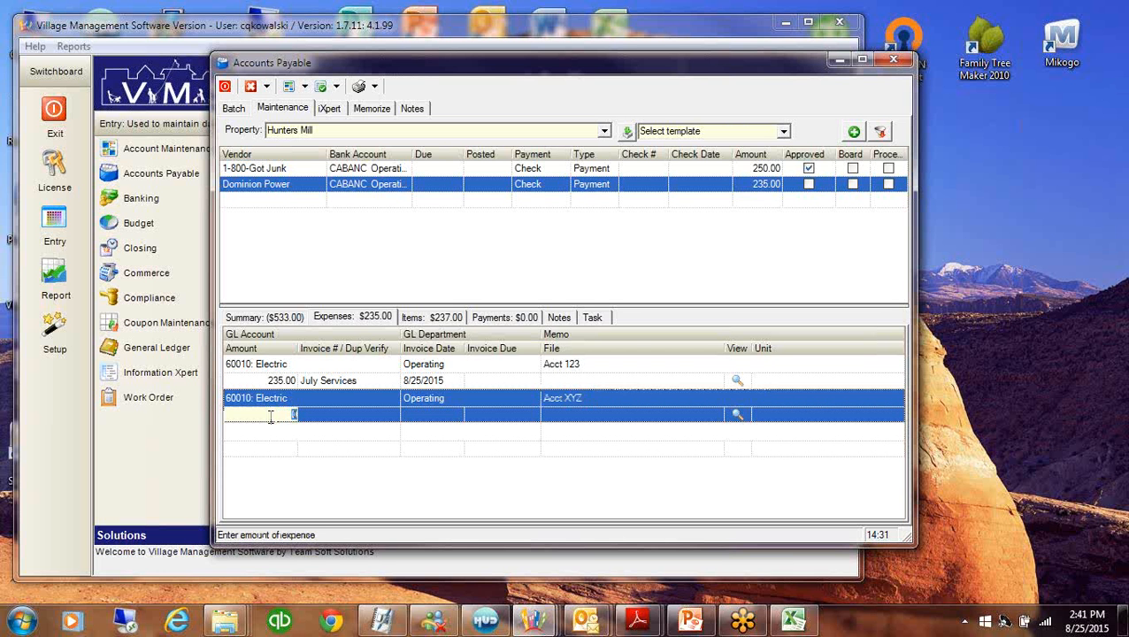
{"action": "type", "text": "300"}
{"action": "key", "text": "Tab"}
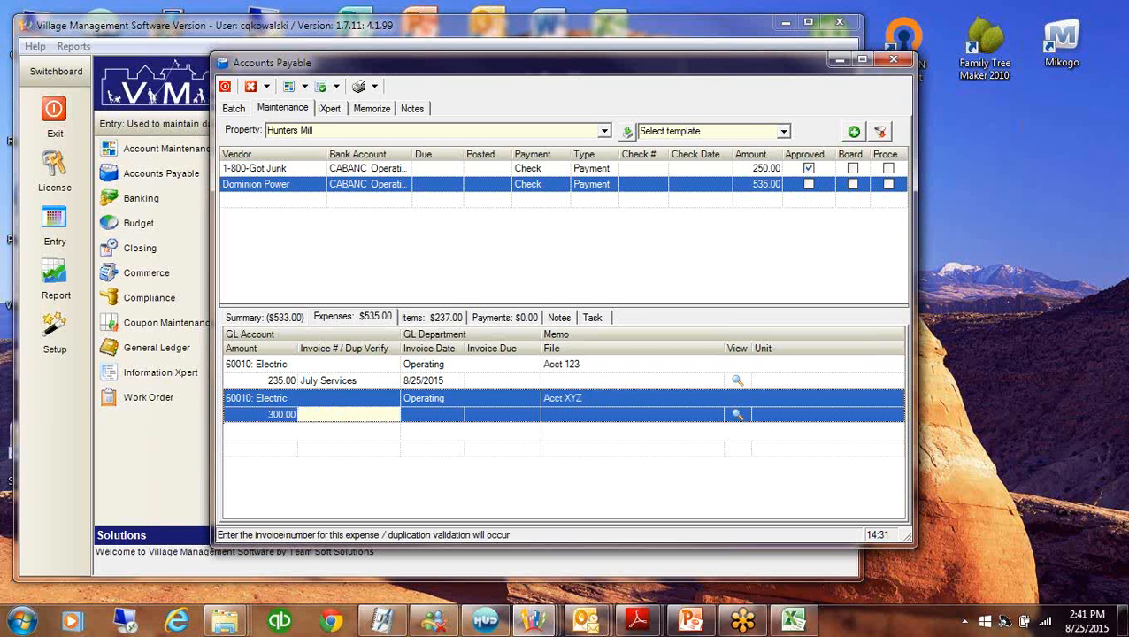
{"action": "type", "text": "July Services"}
{"action": "key", "text": "Tab"}
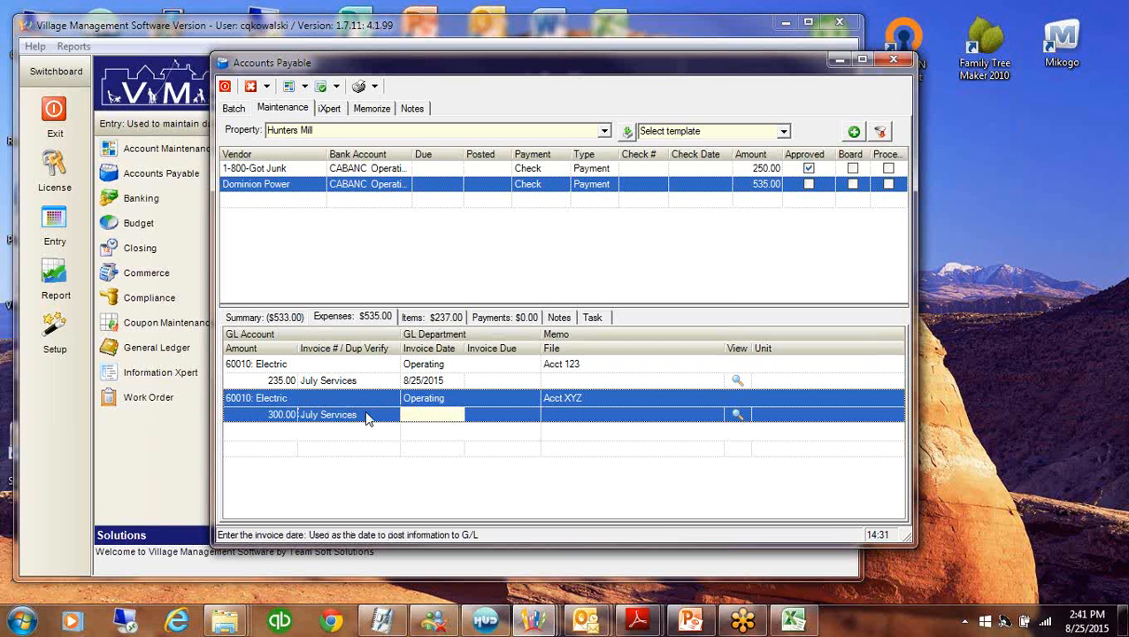
{"action": "type", "text": "8/1"}
{"action": "key", "text": "Tab"}
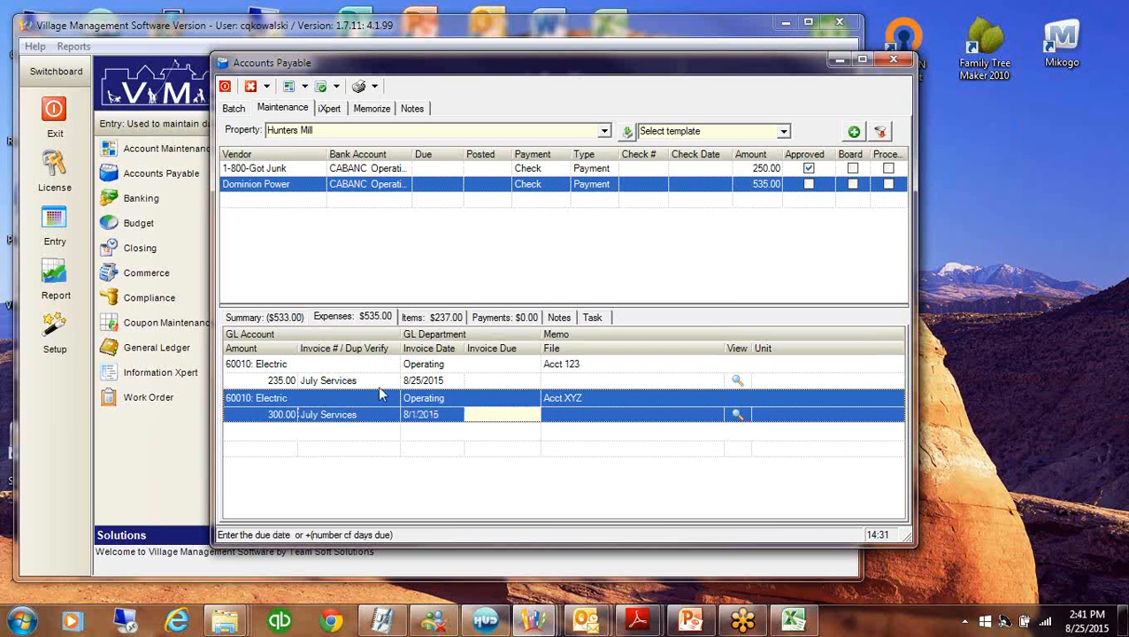
Try to change the first Electric expense's invoice date to August 1, 2015
{"action": "left_click", "coordinate": [433, 380]}
{"action": "left_click", "coordinate": [457, 380]}
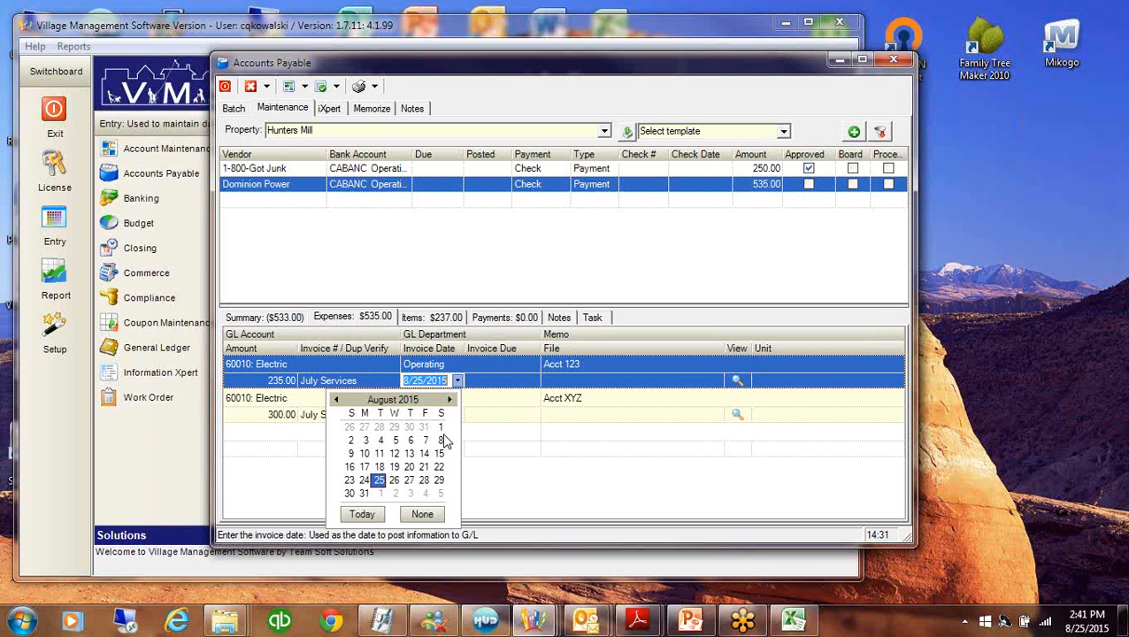
{"action": "left_click", "coordinate": [441, 426]}
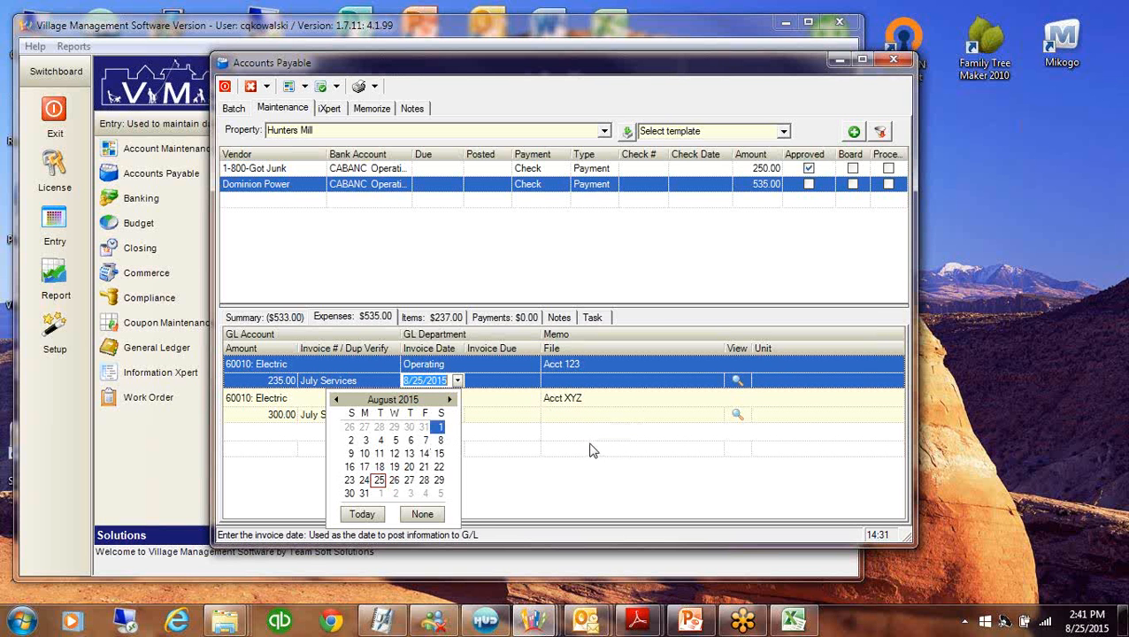
{"action": "left_click", "coordinate": [261, 432]}
{"action": "left_click", "coordinate": [254, 417]}
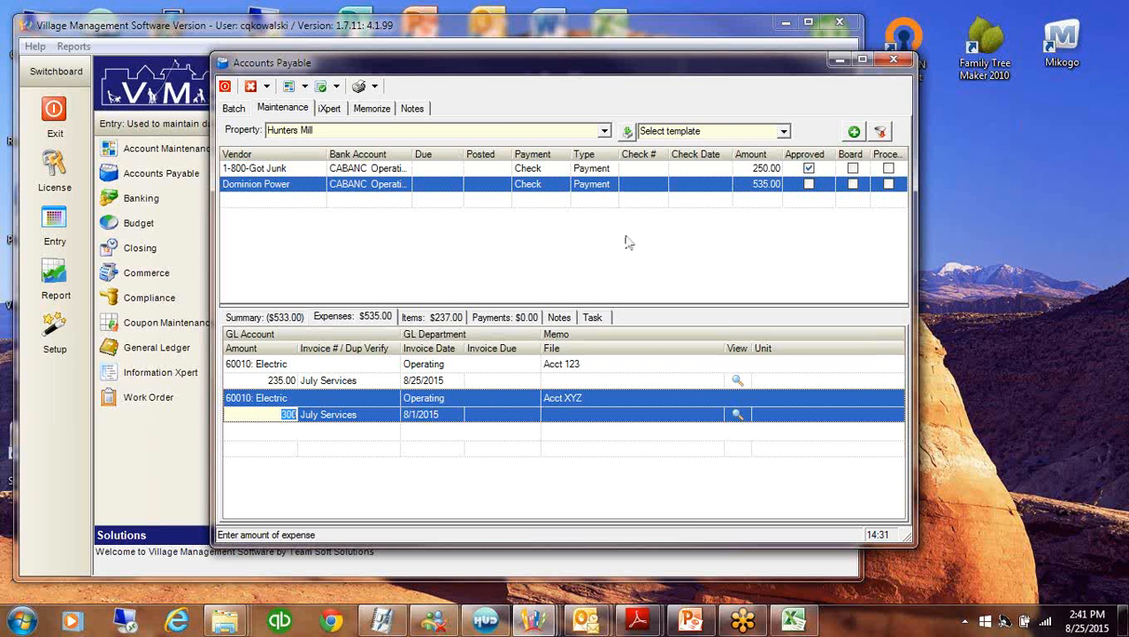
Save the Dominion Power voucher as a memorized item named Dominion Power
{"action": "left_click", "coordinate": [694, 187]}
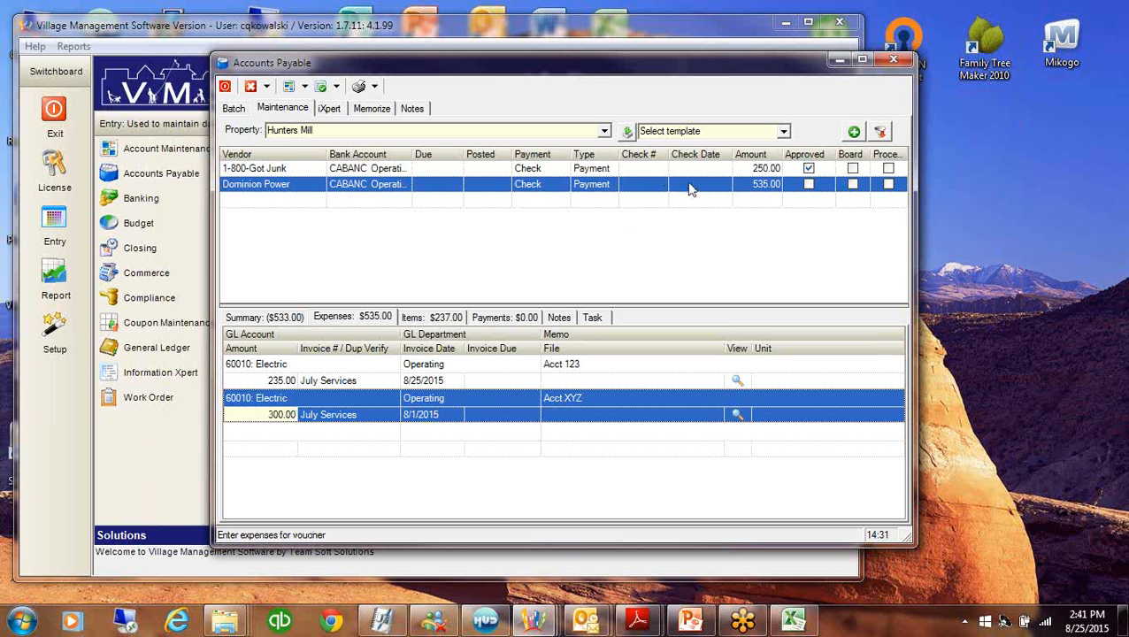
{"action": "right_click", "coordinate": [694, 188]}
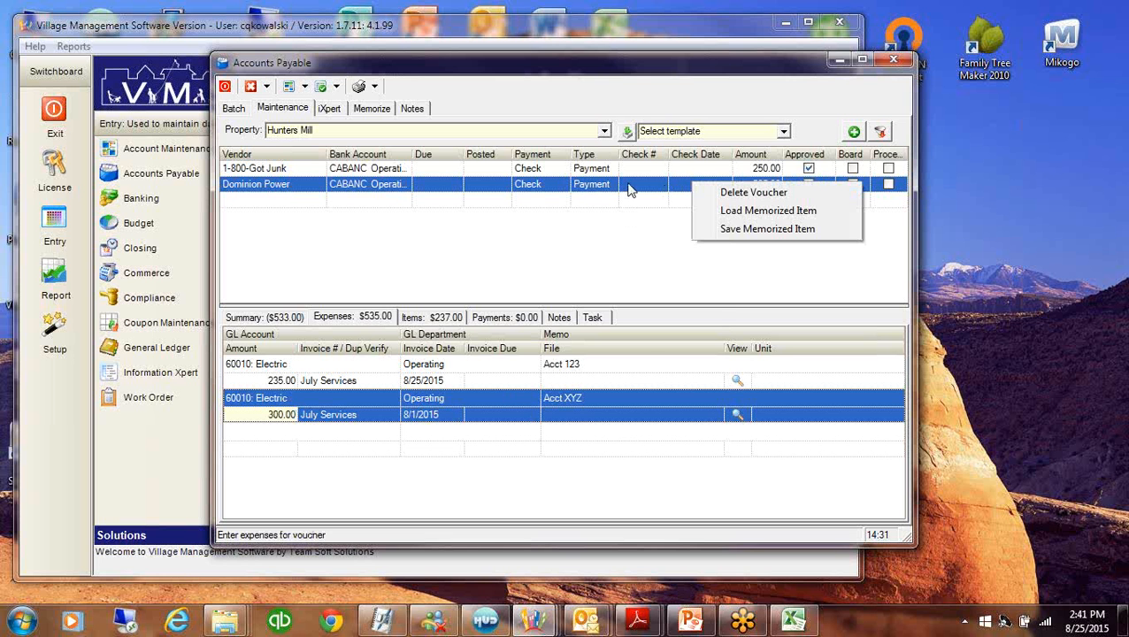
{"action": "left_click", "coordinate": [738, 230]}
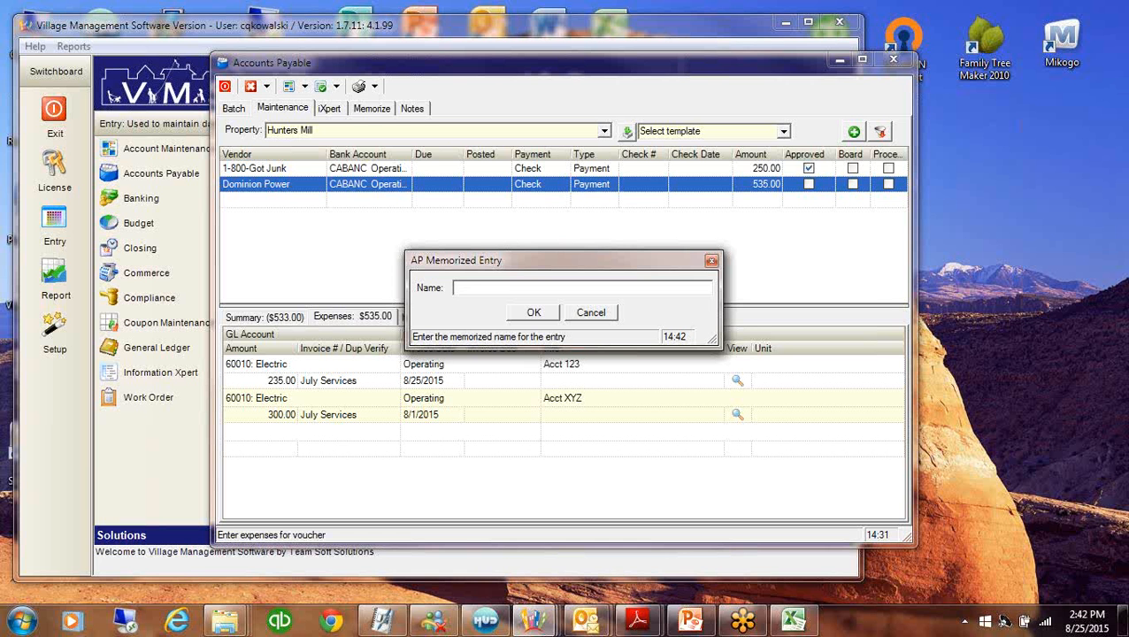
{"action": "type", "text": "Dom"}
{"action": "type", "text": "inion Power"}
{"action": "left_click", "coordinate": [524, 315]}
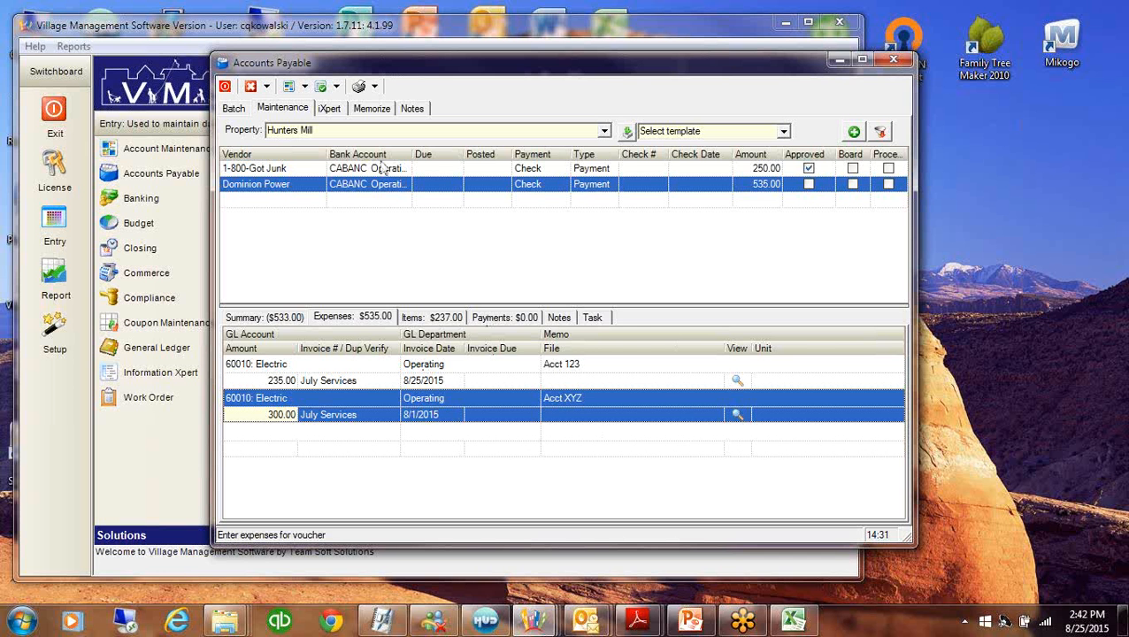
Open the memorized Dominion Power entry for the Hunters Mill property
{"action": "left_click", "coordinate": [371, 109]}
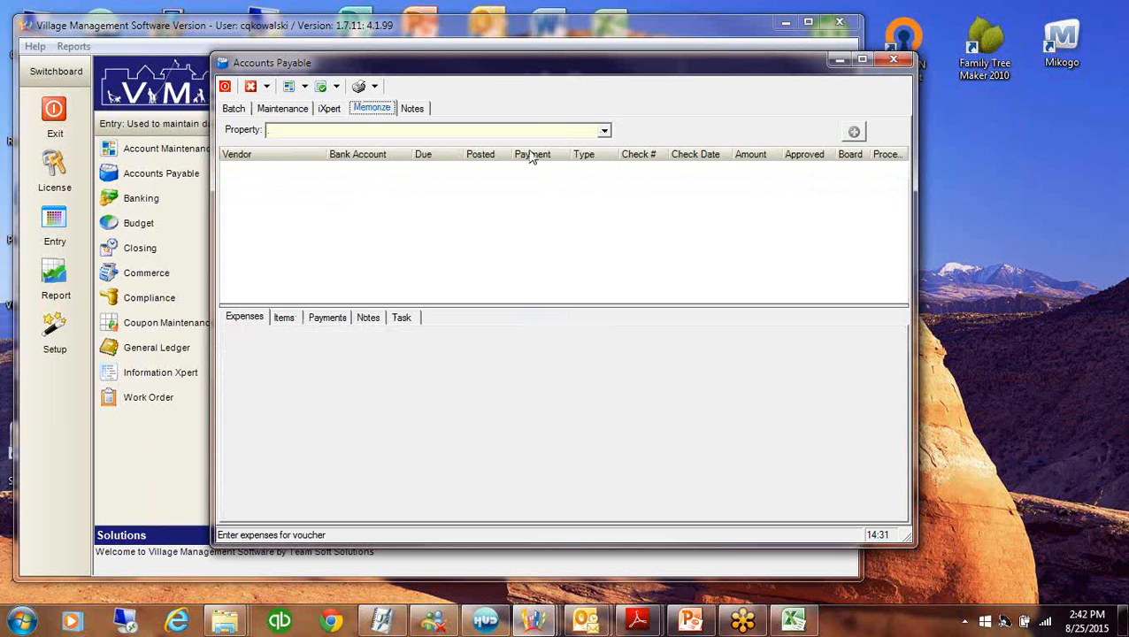
{"action": "left_click", "coordinate": [605, 132]}
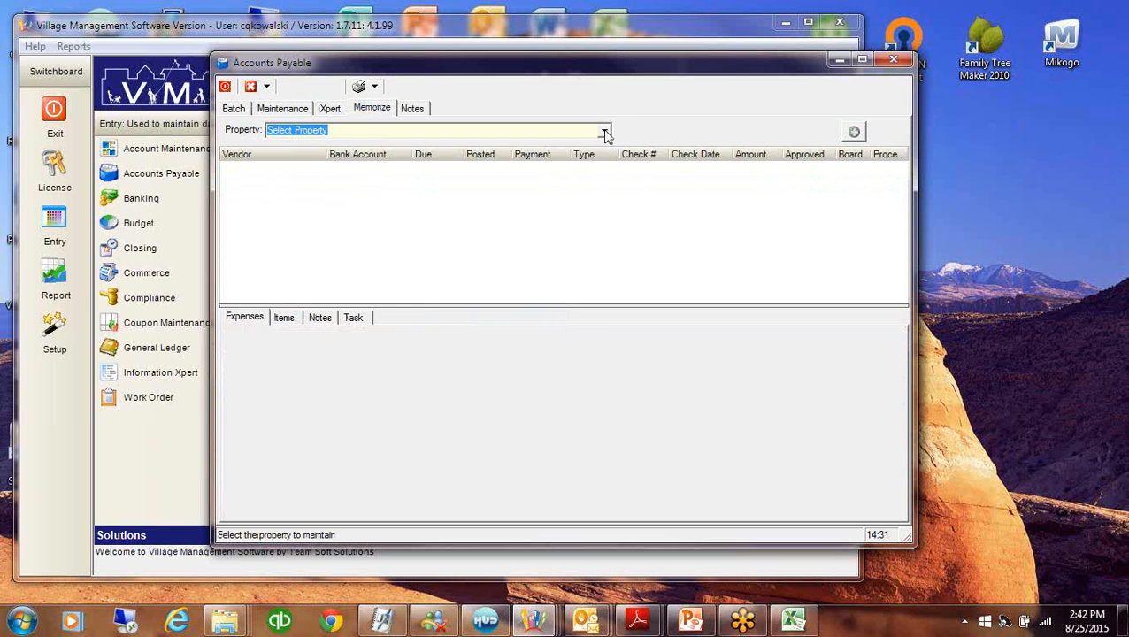
{"action": "left_click", "coordinate": [604, 131]}
{"action": "left_click", "coordinate": [323, 207]}
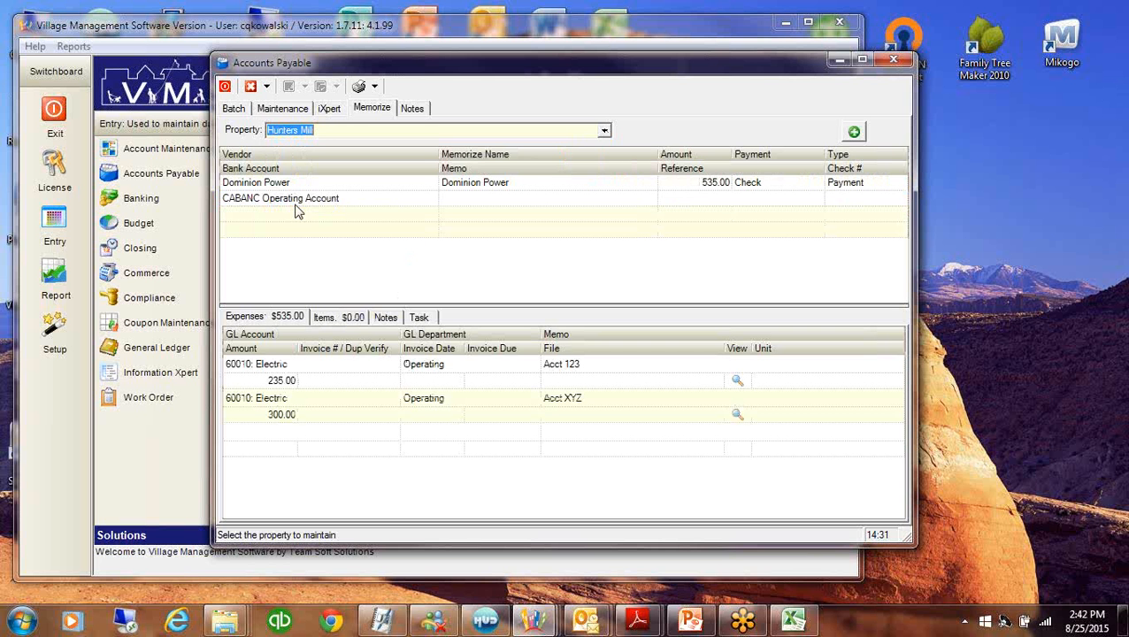
{"action": "left_click", "coordinate": [305, 184]}
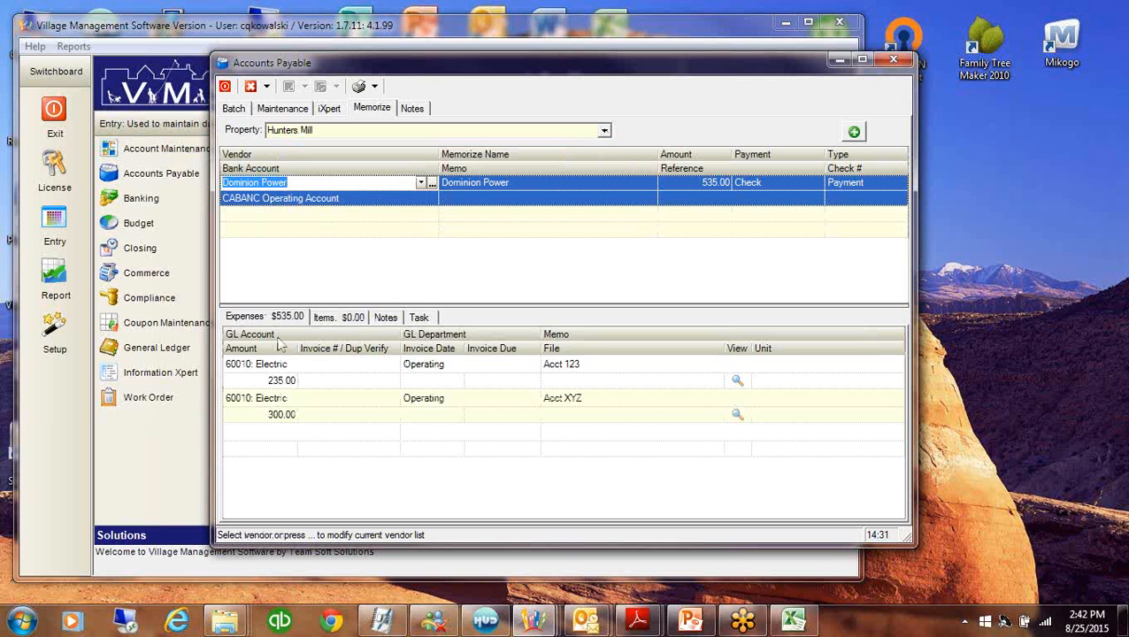
Clear the amounts of both Electric expenses in the memorized Dominion Power entry
{"action": "left_click", "coordinate": [296, 381]}
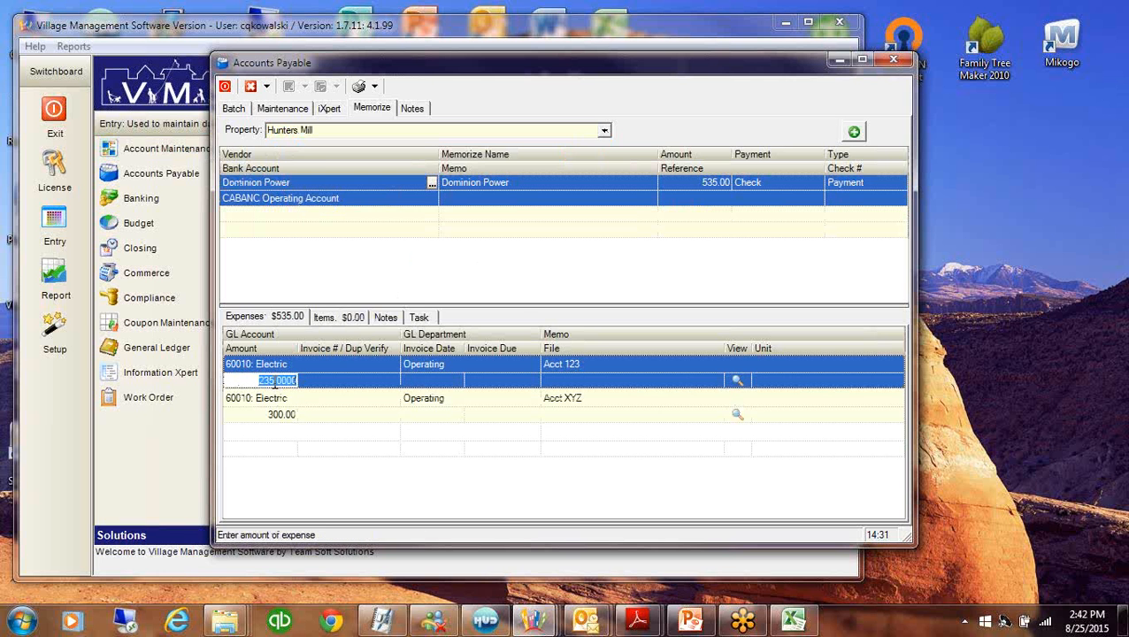
{"action": "key", "text": "Delete"}
{"action": "left_click", "coordinate": [271, 415]}
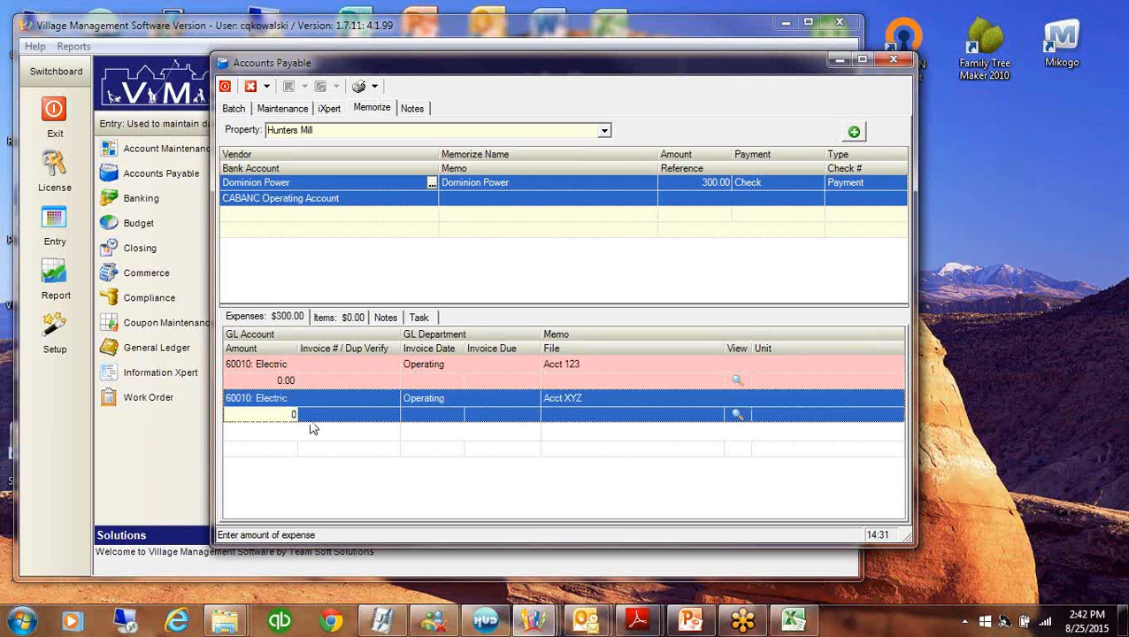
{"action": "left_click", "coordinate": [332, 382]}
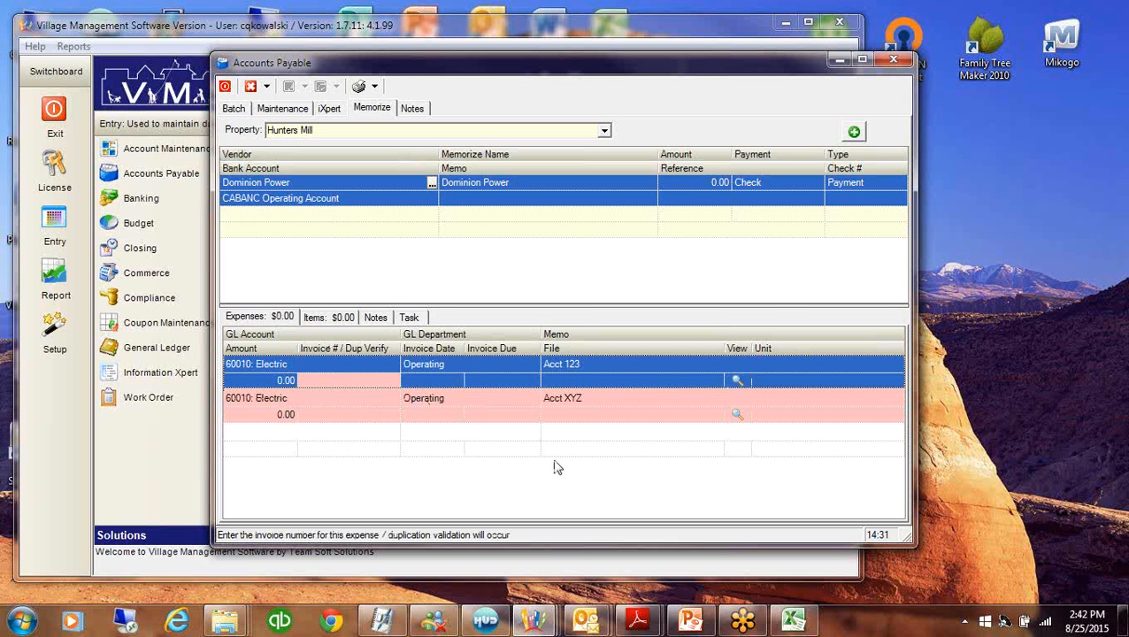
Add a new Hunters Mill voucher for the vendor Blake Landscaping
{"action": "left_click", "coordinate": [283, 114]}
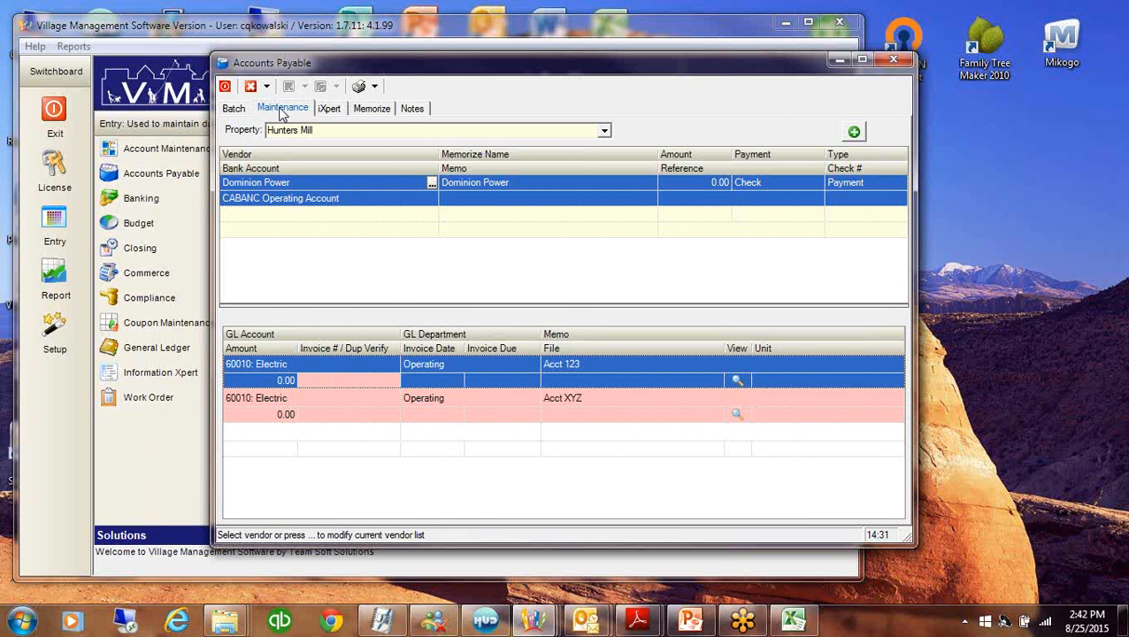
{"action": "left_click", "coordinate": [282, 208]}
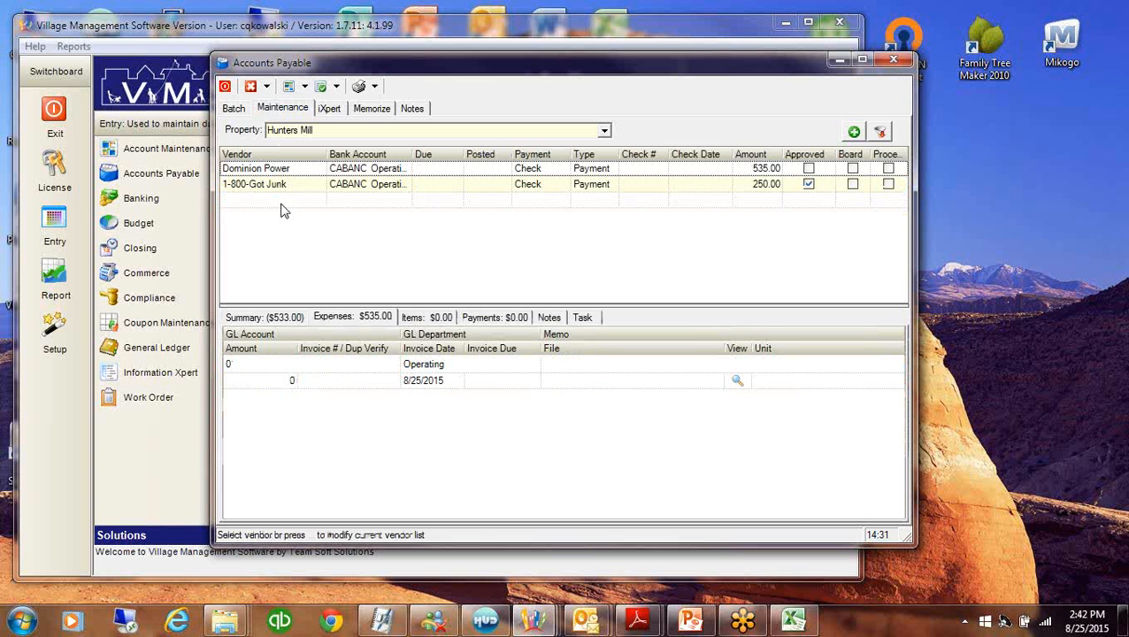
{"action": "left_click", "coordinate": [309, 201]}
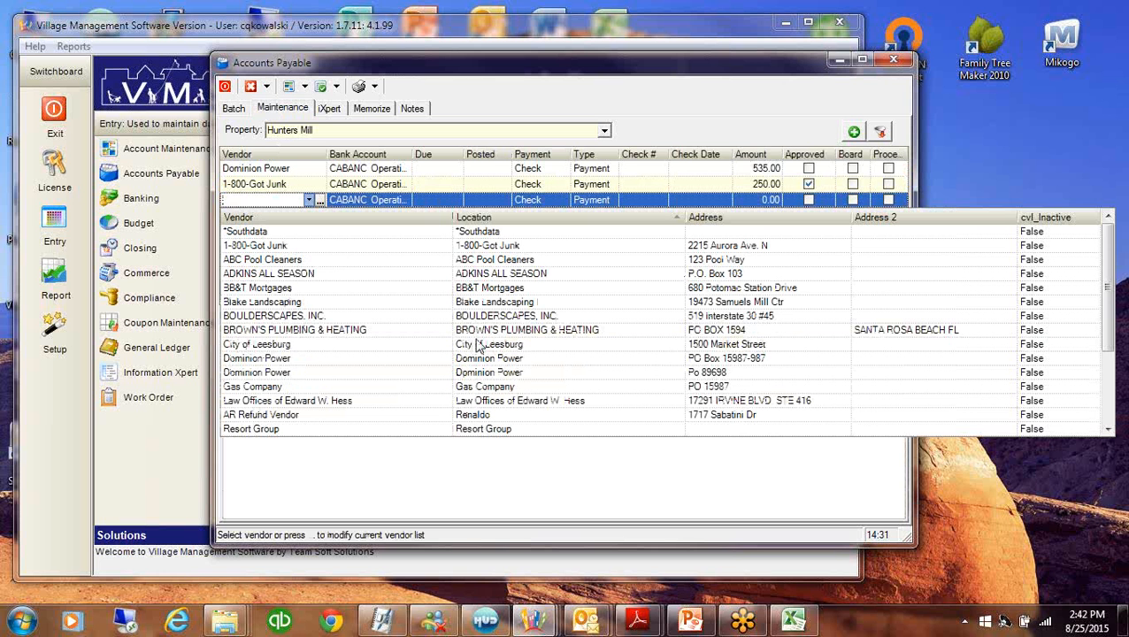
{"action": "left_click", "coordinate": [1109, 422]}
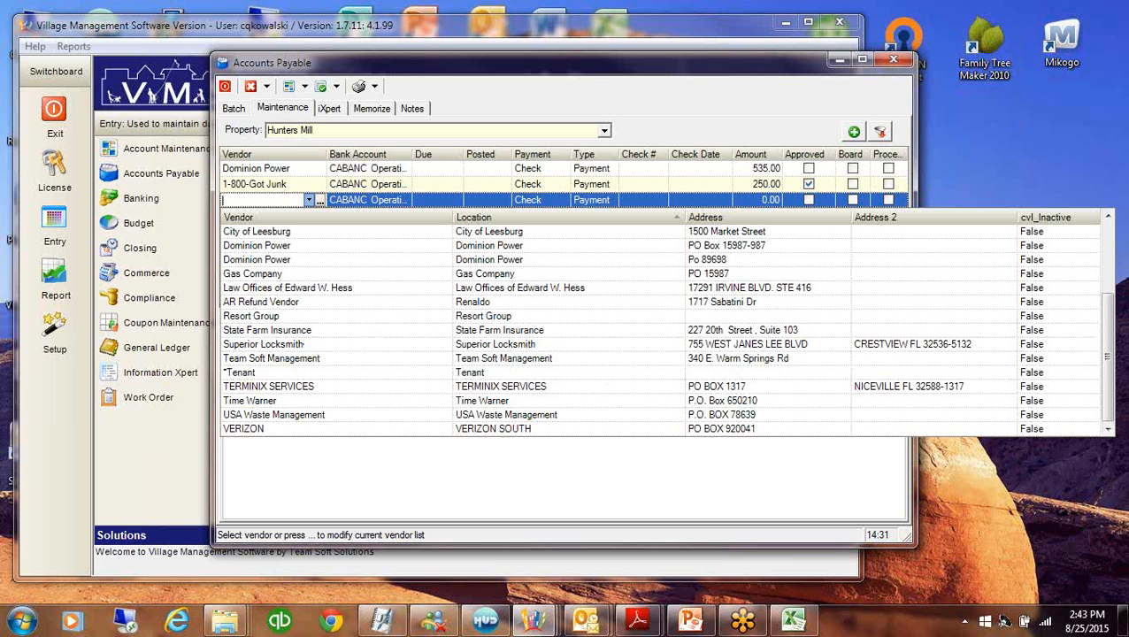
{"action": "left_click_drag", "start_coordinate": [1109, 321], "coordinate": [1113, 296]}
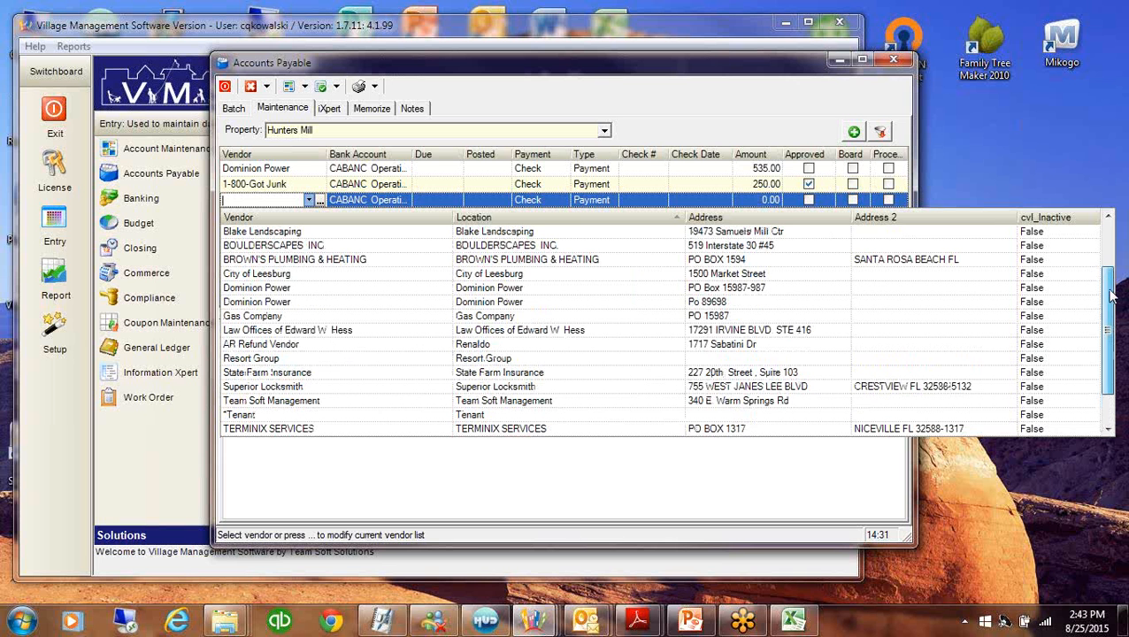
{"action": "left_click", "coordinate": [359, 231]}
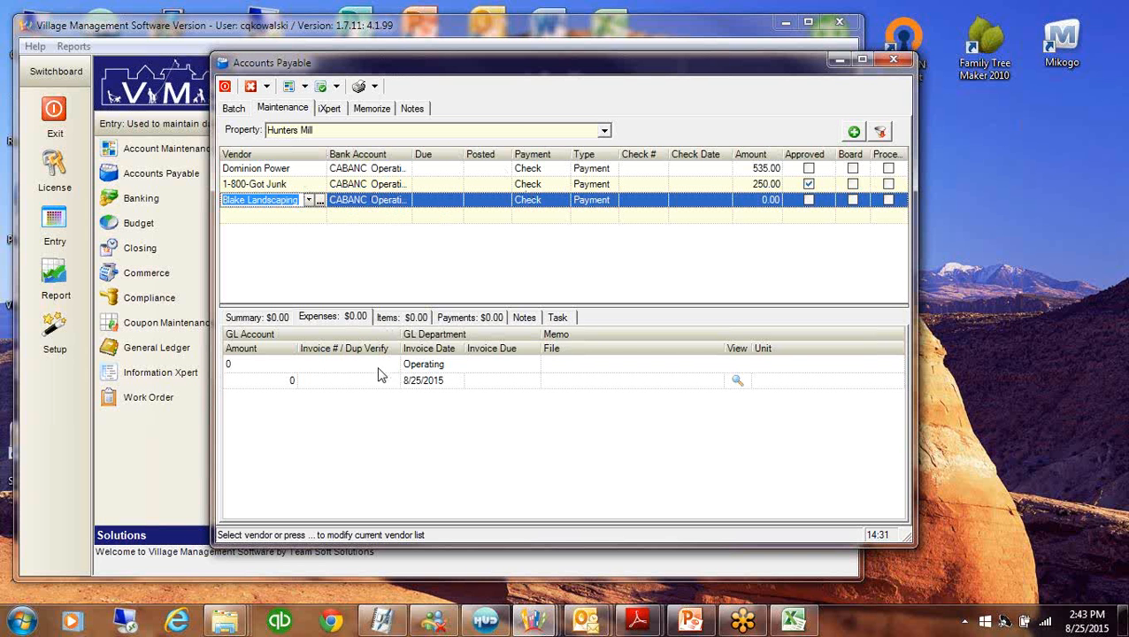
{"action": "left_click", "coordinate": [429, 197]}
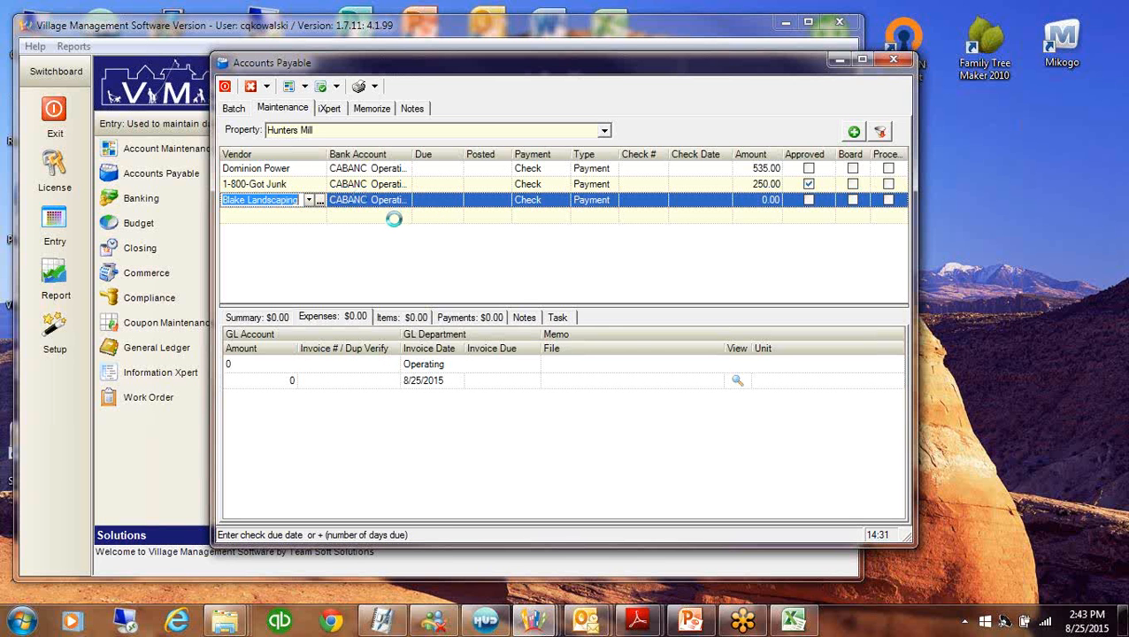
Add a Landscape Contract expense of 1875 with the memo "Monthly Contact" to the Blake Landscaping voucher
{"action": "left_click", "coordinate": [305, 367]}
{"action": "left_click", "coordinate": [395, 365]}
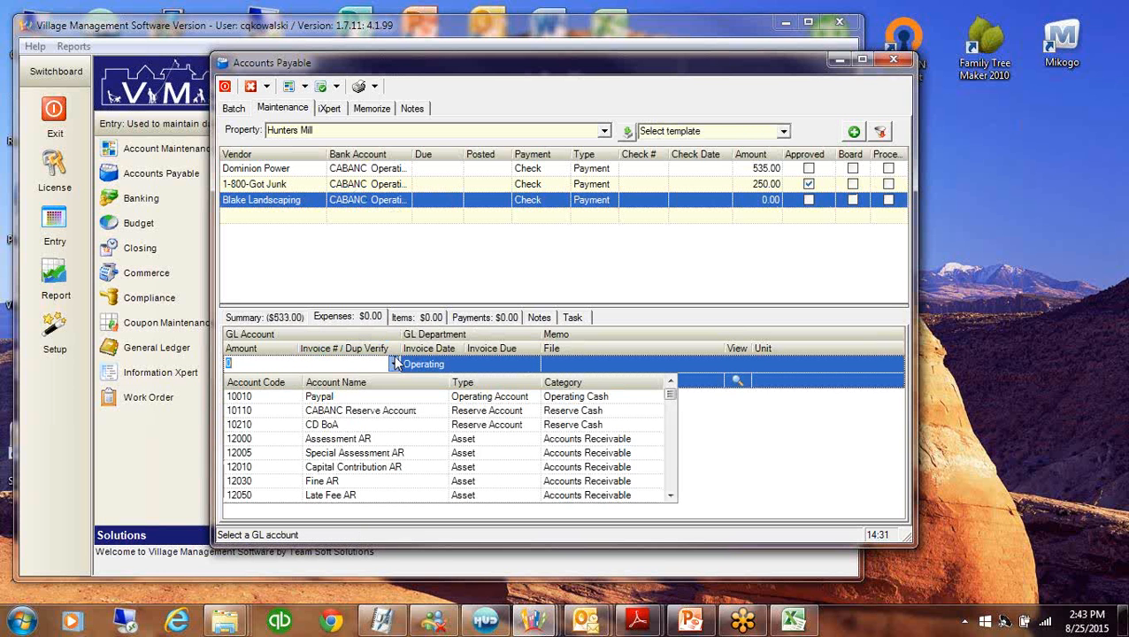
{"action": "type", "text": "66000: Landscape Contract"}
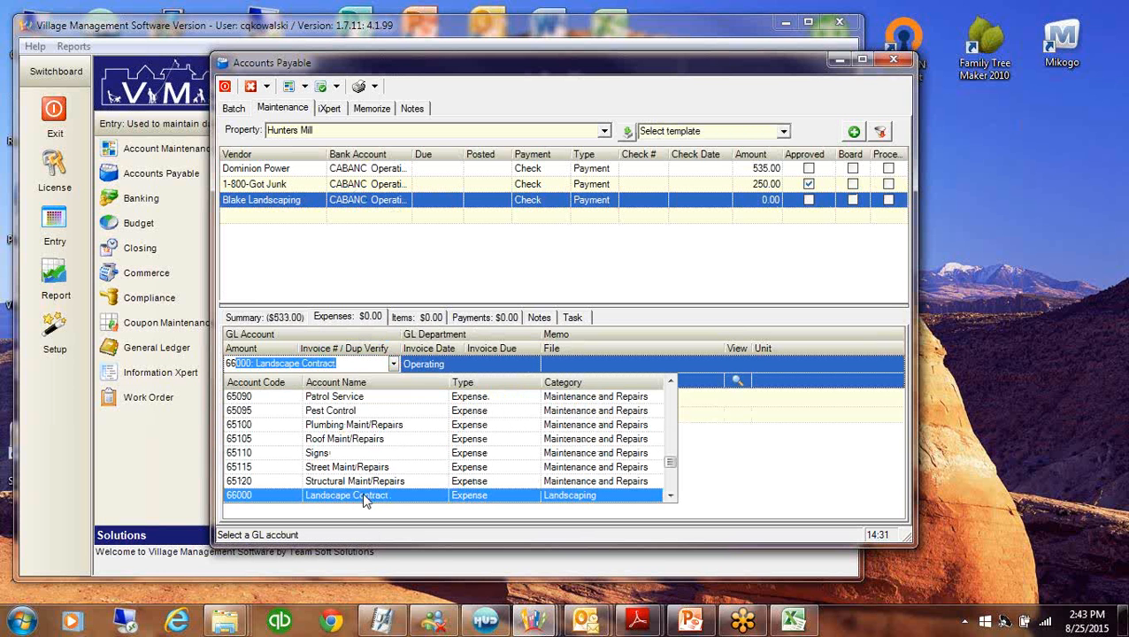
{"action": "left_click", "coordinate": [365, 495]}
{"action": "key", "text": "Tab"}
{"action": "key", "text": "Tab"}
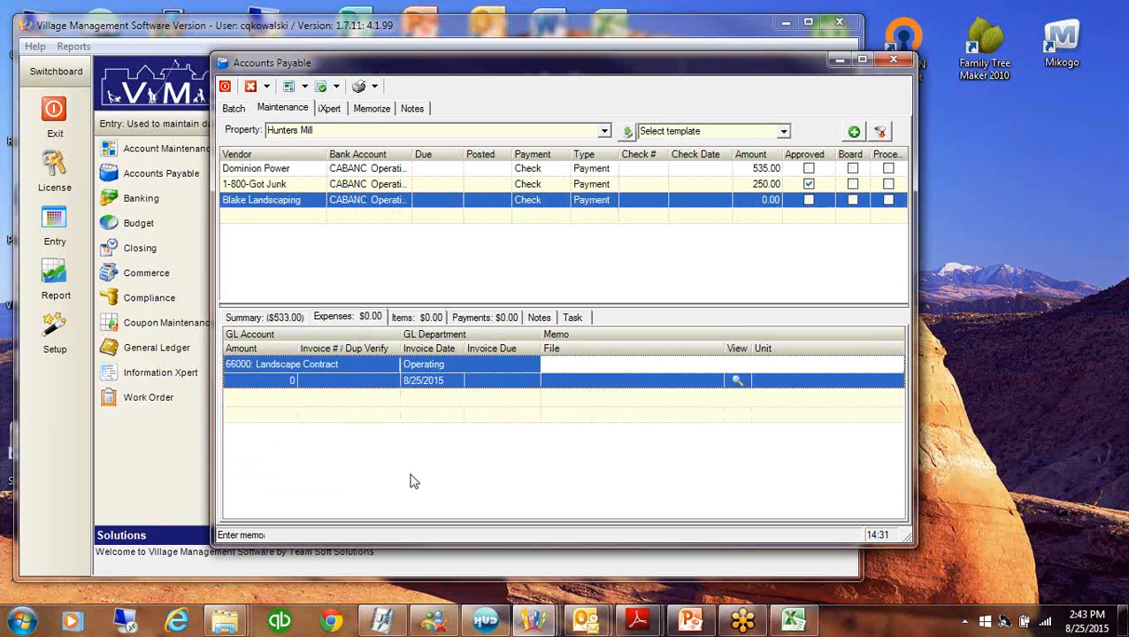
{"action": "type", "text": "Monthly Contact"}
{"action": "key", "text": "Tab"}
{"action": "type", "text": "1875"}
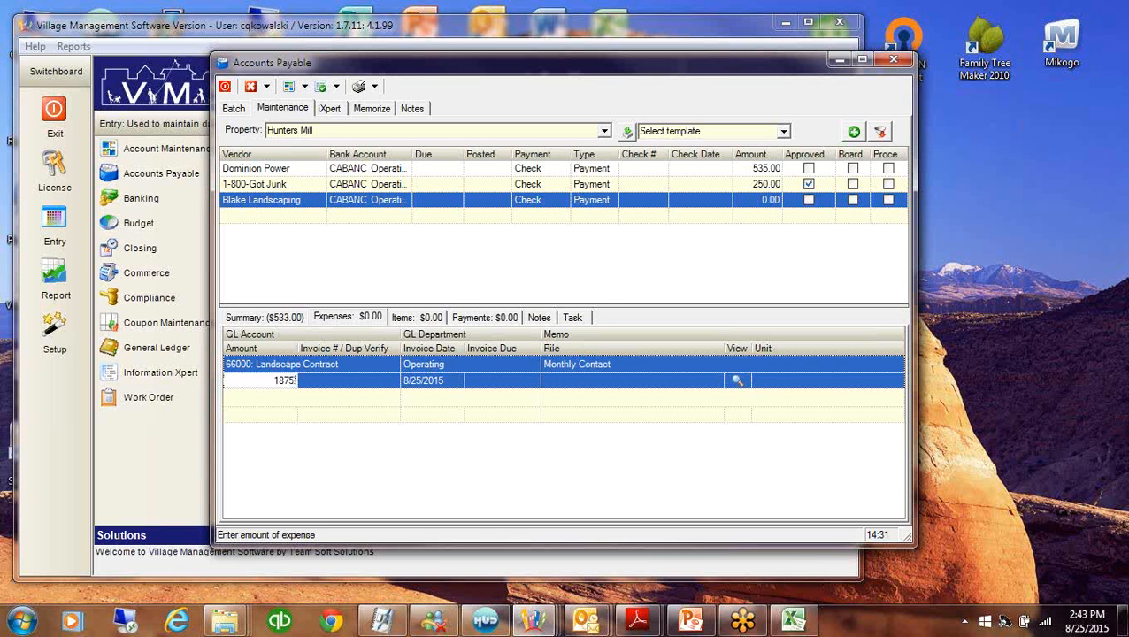
{"action": "key", "text": "Tab"}
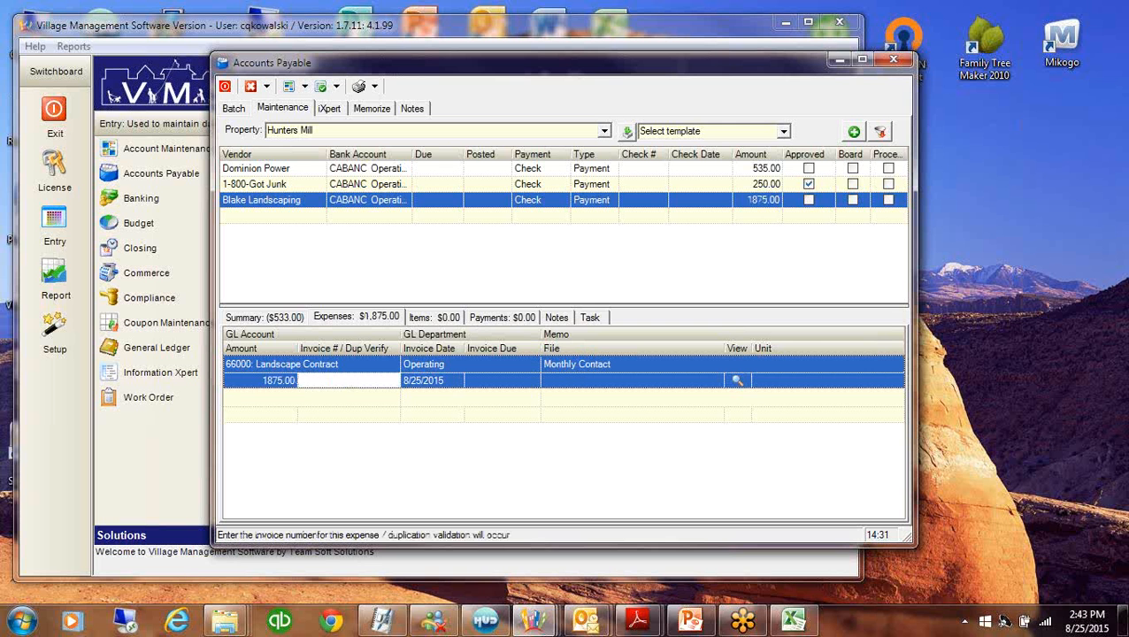
Give the Landscape Contract expense invoice number 3568 and an invoice date of 8/1/2015
{"action": "type", "text": "3568"}
{"action": "key", "text": "Tab"}
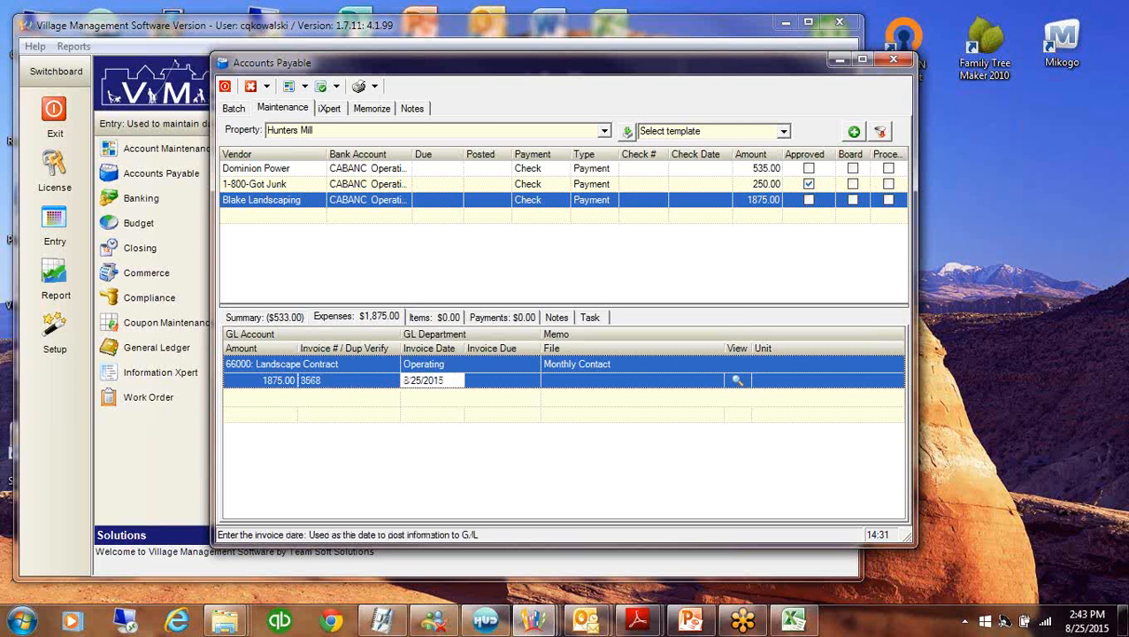
{"action": "left_click", "coordinate": [434, 380]}
{"action": "type", "text": "8/1/2015"}
{"action": "key", "text": "Tab"}
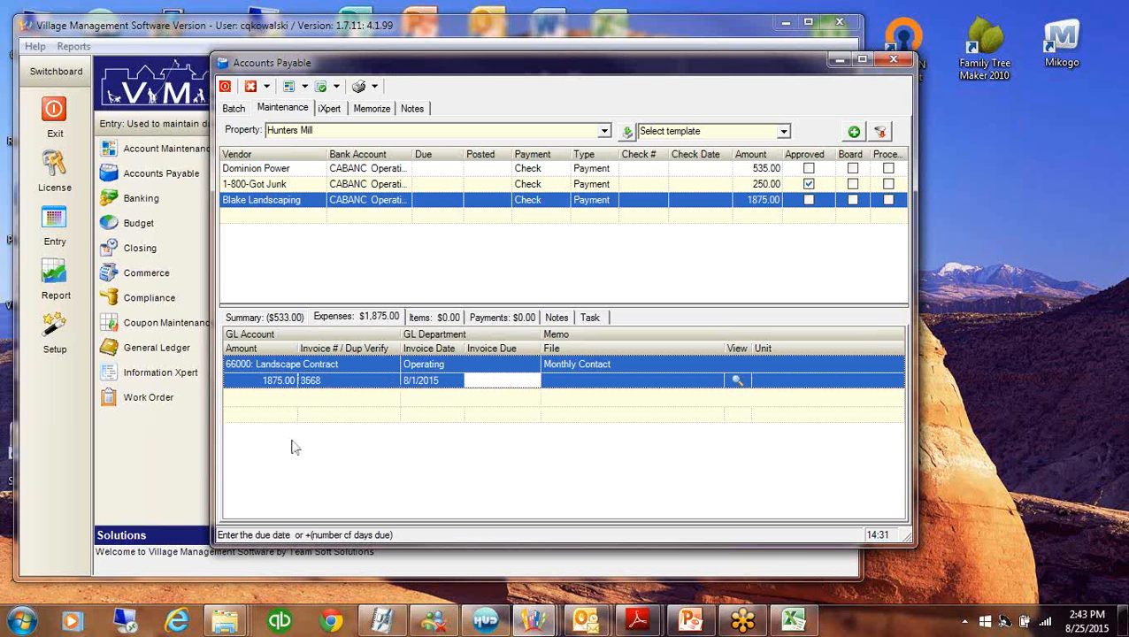
Add a second expense of 35 to the Blake Landscaping voucher under the landscaping Repairs GL account
{"action": "left_click", "coordinate": [283, 396]}
{"action": "type", "text": "66000: Landscape Contract"}
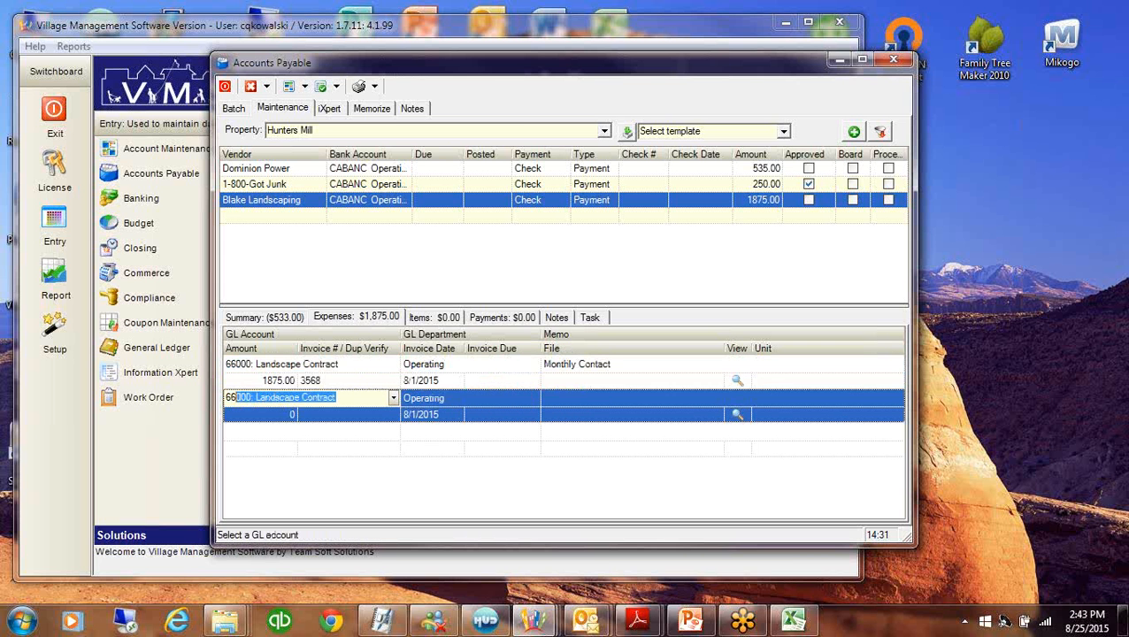
{"action": "left_click", "coordinate": [392, 398]}
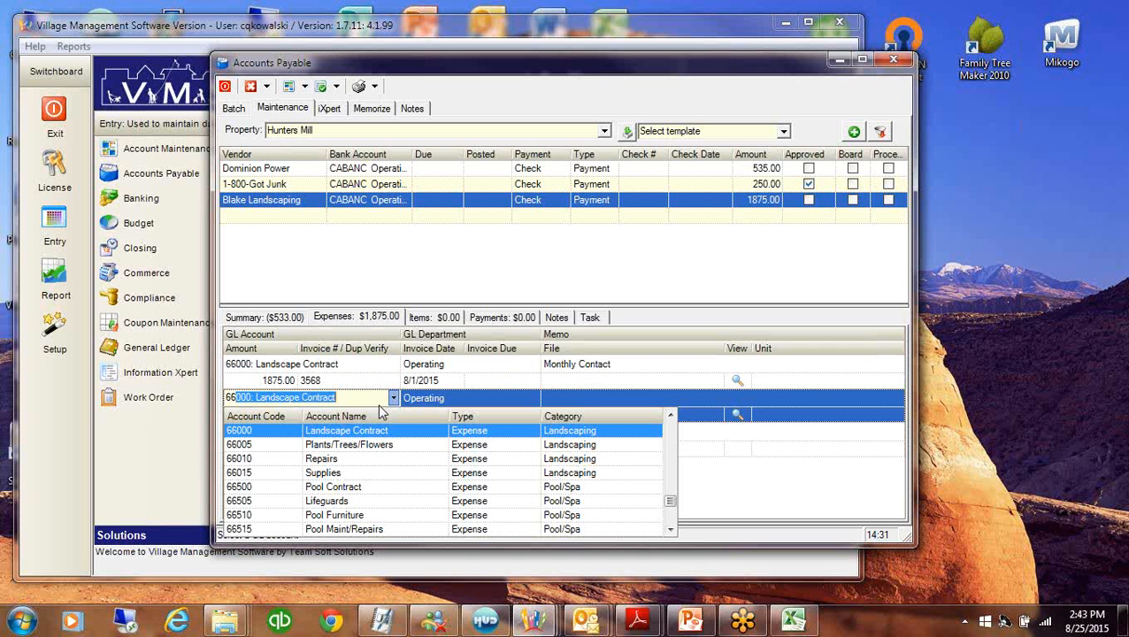
{"action": "left_click", "coordinate": [340, 460]}
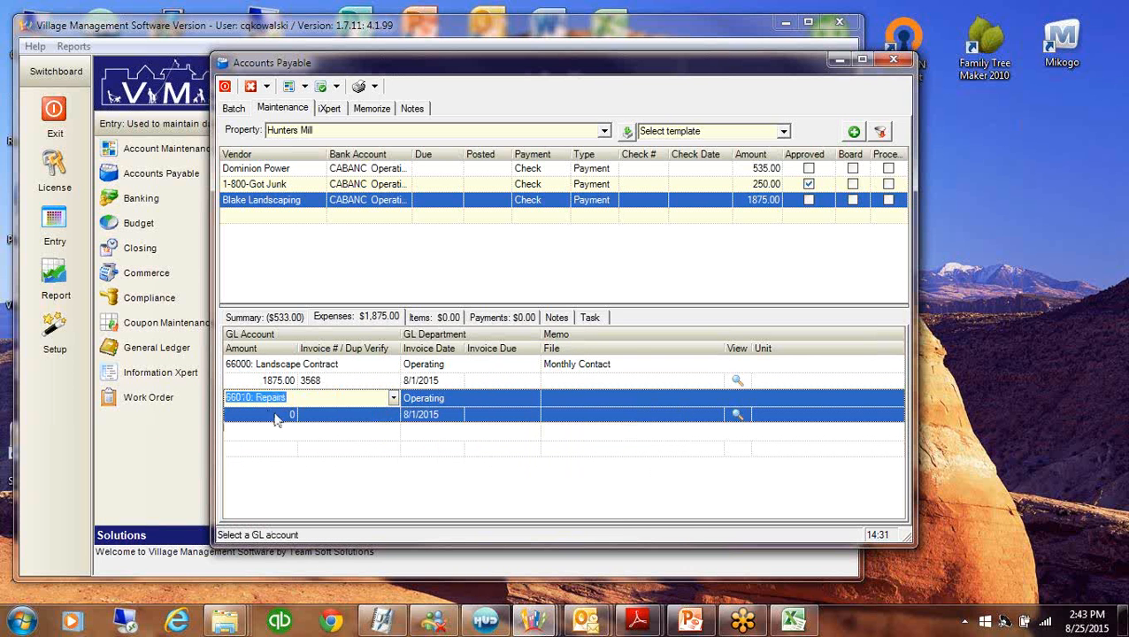
{"action": "left_click", "coordinate": [277, 413]}
{"action": "type", "text": "35"}
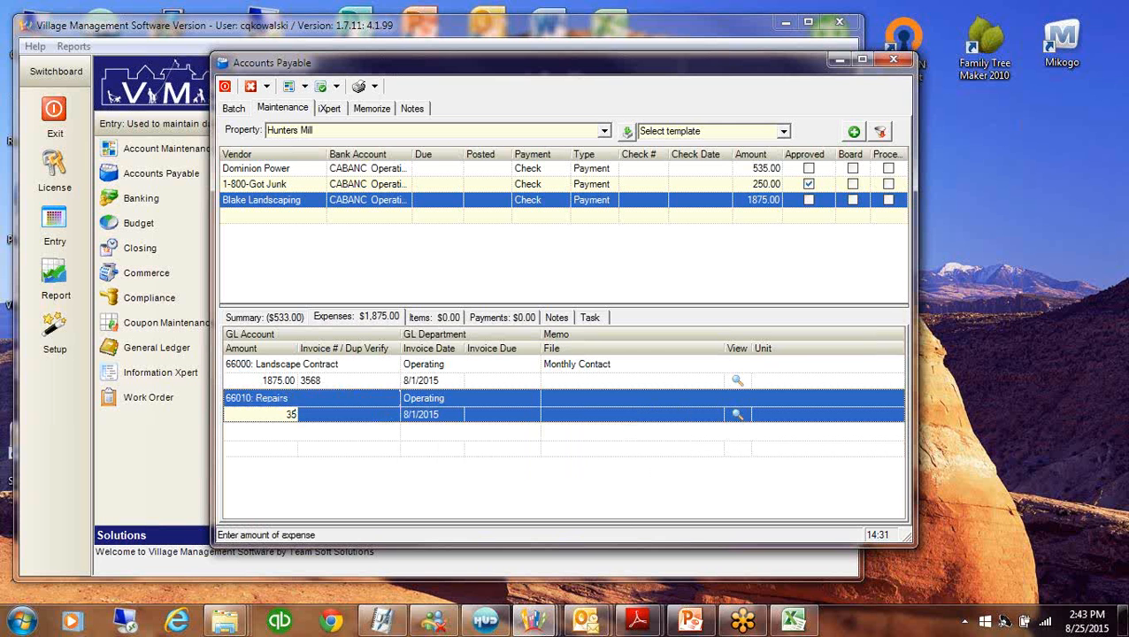
{"action": "key", "text": "Tab"}
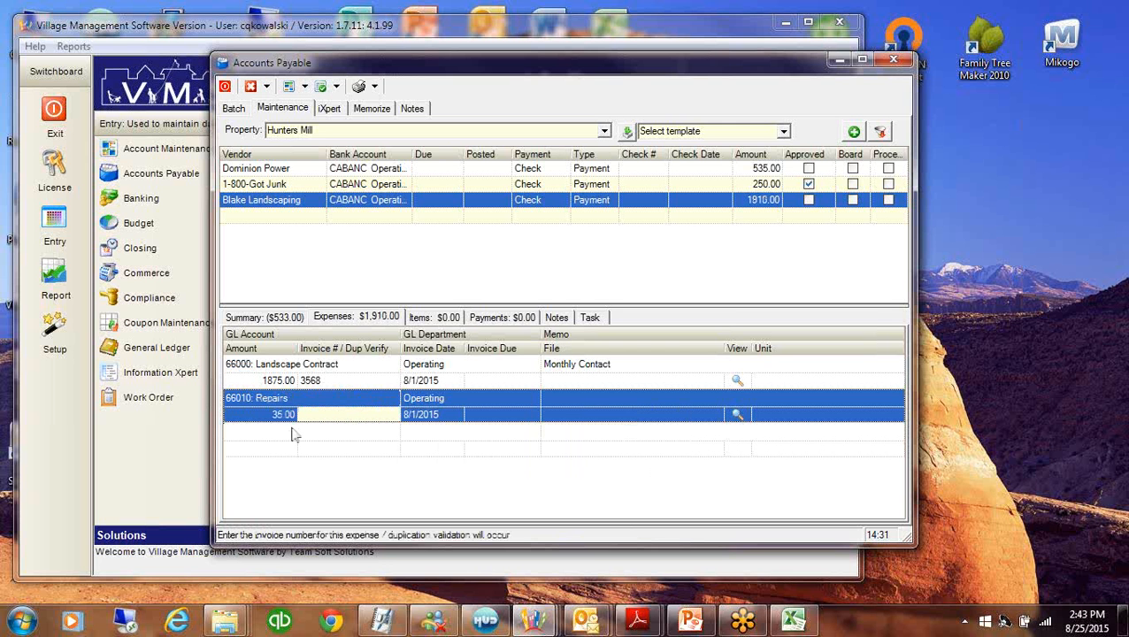
{"action": "left_click", "coordinate": [566, 401]}
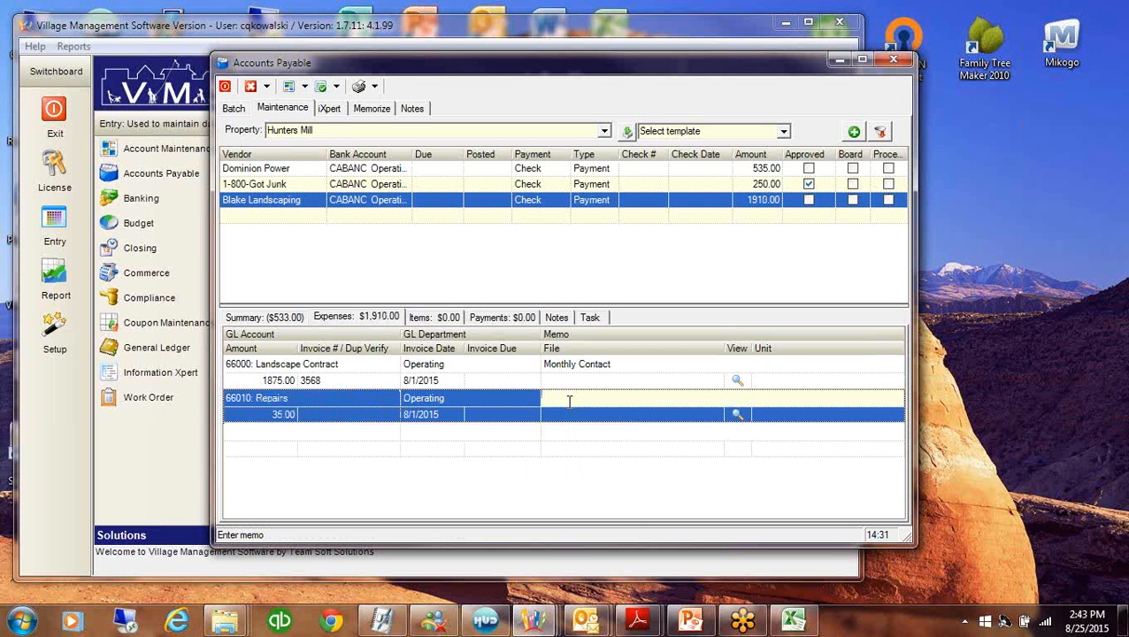
{"action": "type", "text": "reo"}
{"action": "type", "text": "lace b"}
{"action": "type", "text": "pr"}
{"action": "type", "text": "inkle"}
{"action": "type", "text": "r head"}
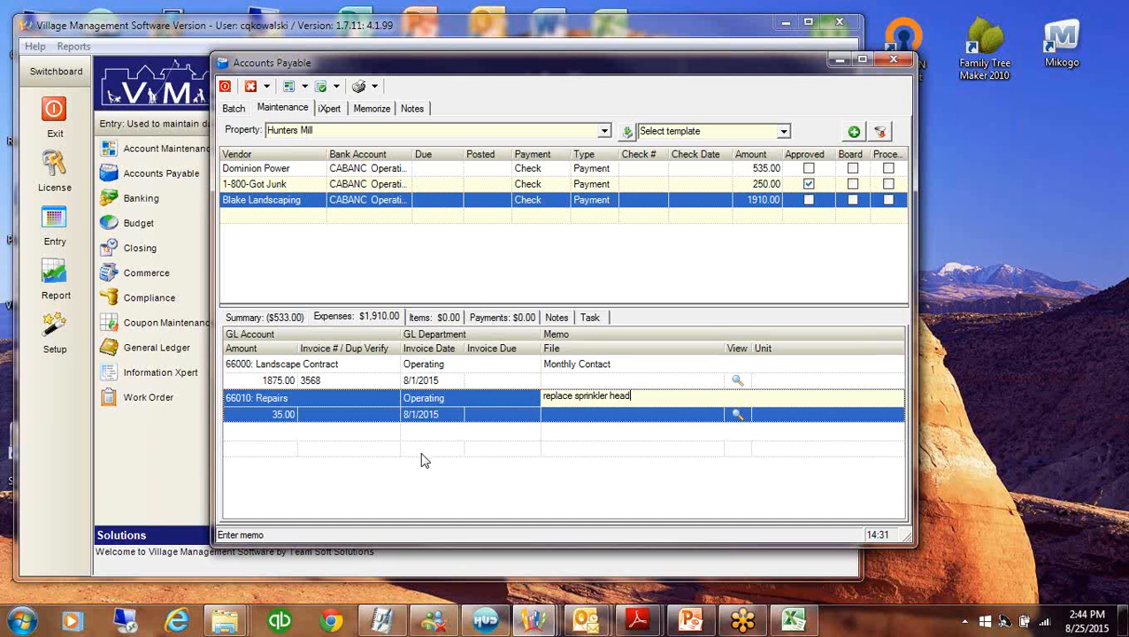
{"action": "left_click", "coordinate": [421, 458]}
{"action": "left_click", "coordinate": [597, 383]}
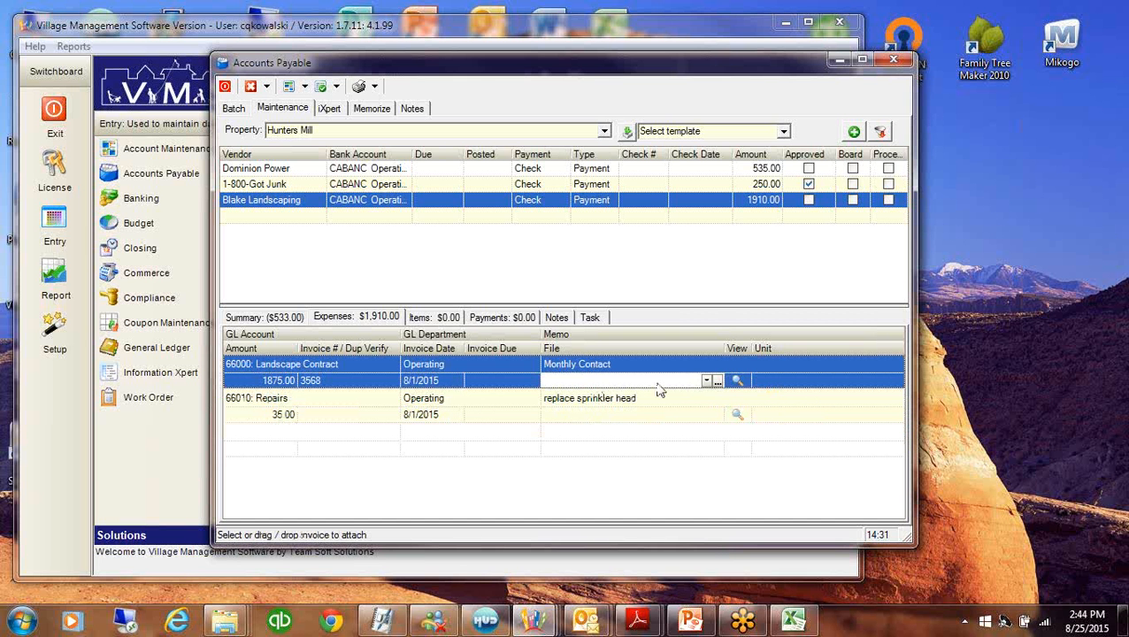
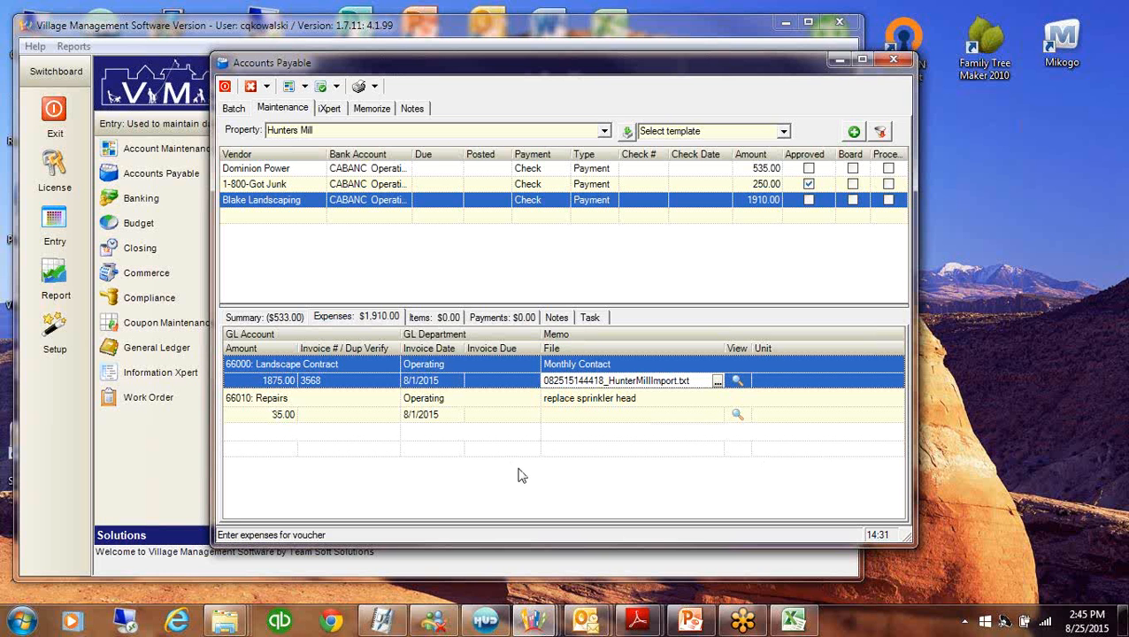
Add a Plants/Trees/Flowers expense of 250 with the memo "flower Replacement at monument" to the voucher
{"action": "left_click", "coordinate": [261, 431]}
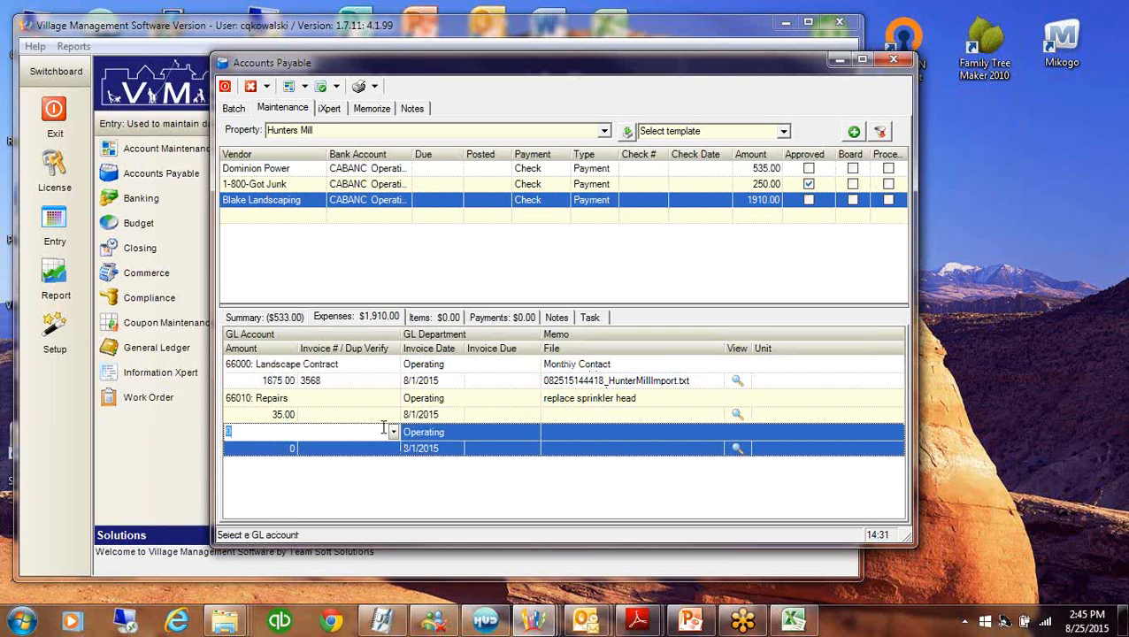
{"action": "type", "text": "66000: Landscape Contract"}
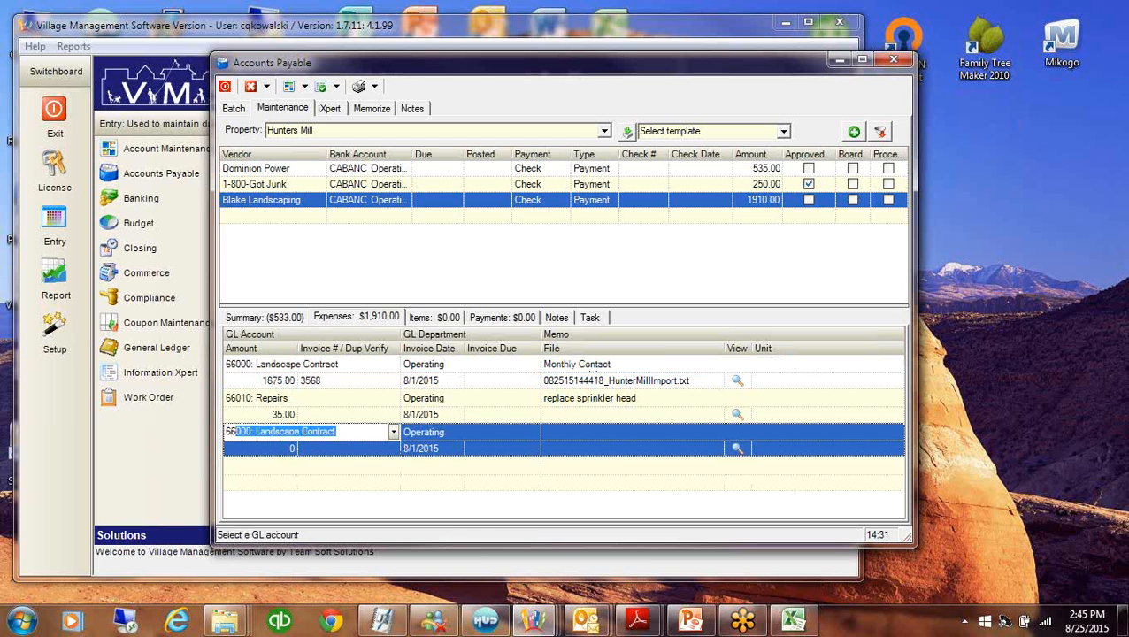
{"action": "left_click", "coordinate": [393, 433]}
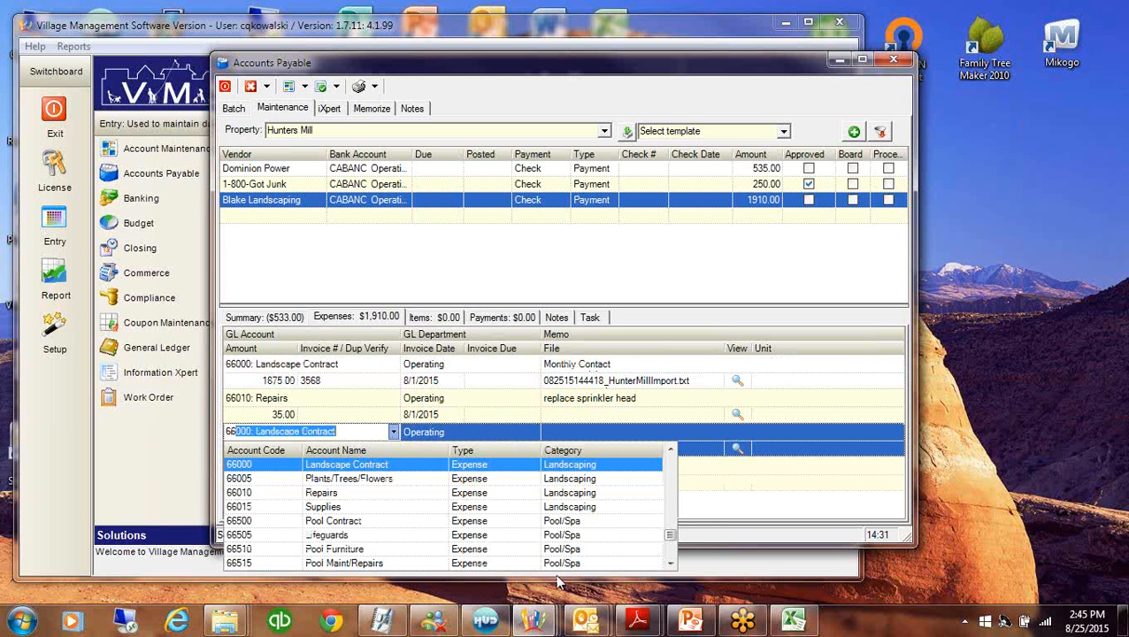
{"action": "left_click", "coordinate": [408, 479]}
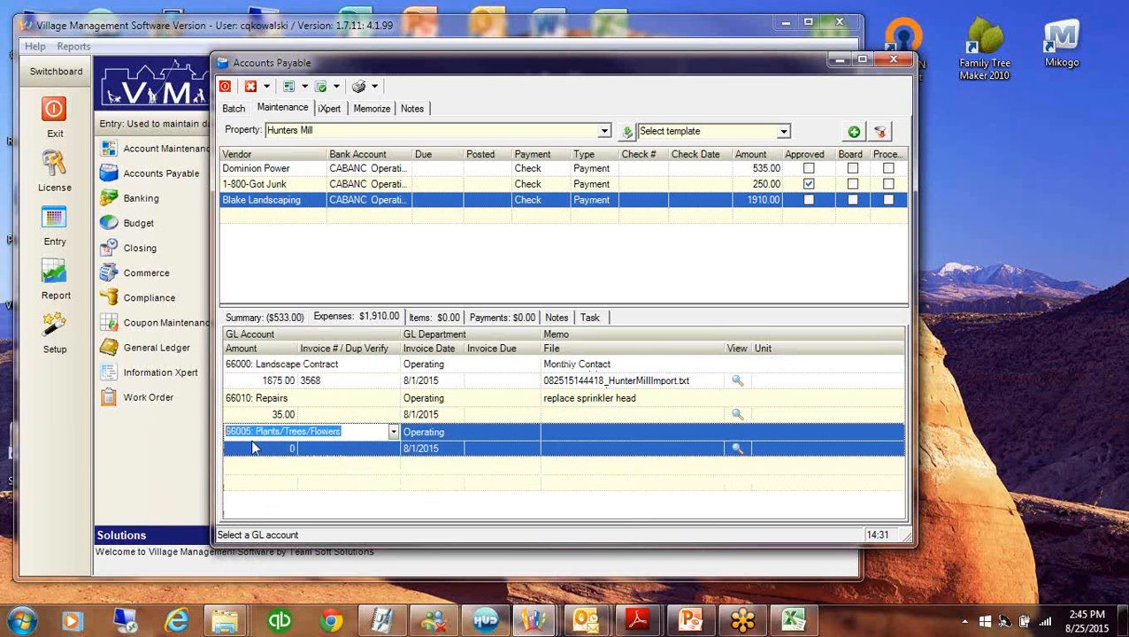
{"action": "left_click", "coordinate": [285, 453]}
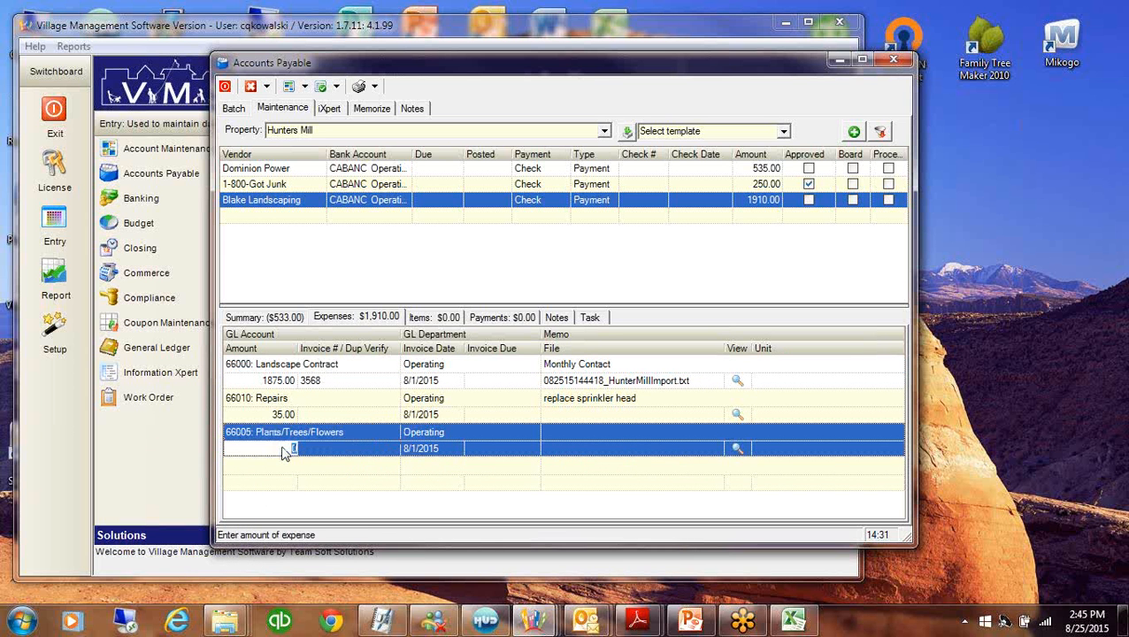
{"action": "type", "text": "250"}
{"action": "key", "text": "Tab"}
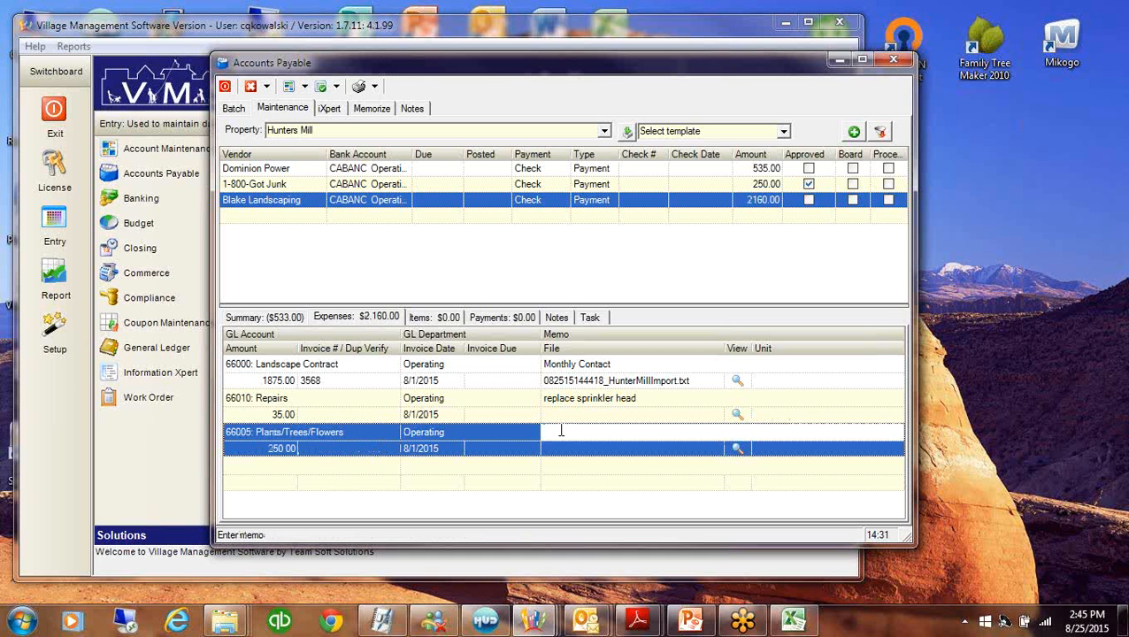
{"action": "type", "text": "flowe"}
{"action": "type", "text": "r Replacemen"}
{"action": "type", "text": "t at hon"}
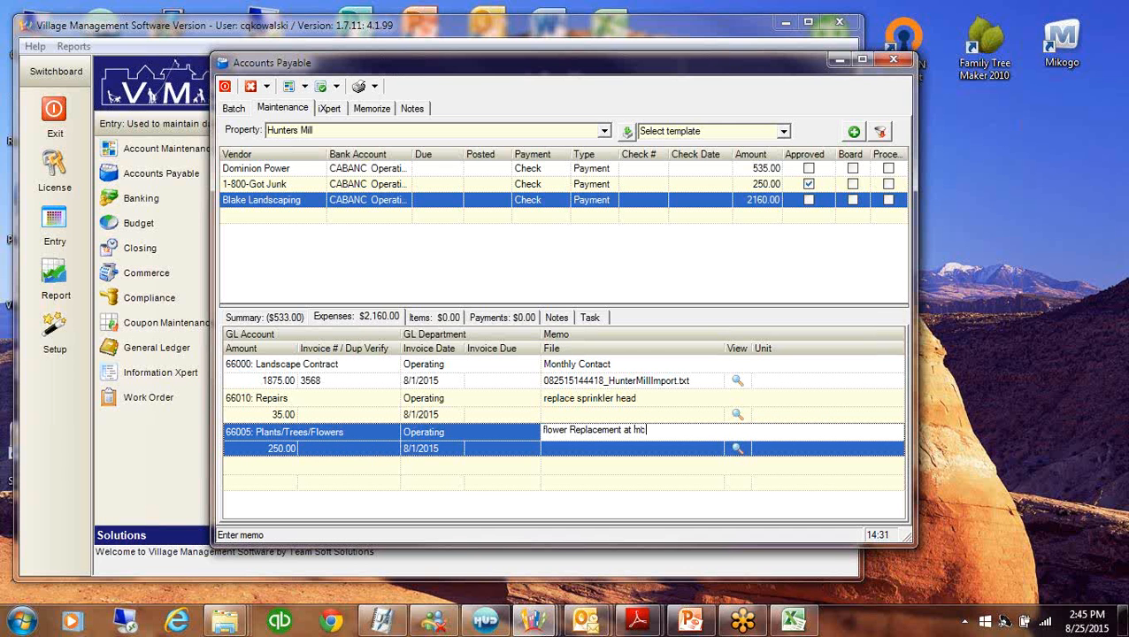
{"action": "type", "text": "ument"}
Set the invoice number of the Repairs and Plants/Trees/Flowers expenses to 3568
{"action": "left_click", "coordinate": [356, 414]}
{"action": "type", "text": "3568"}
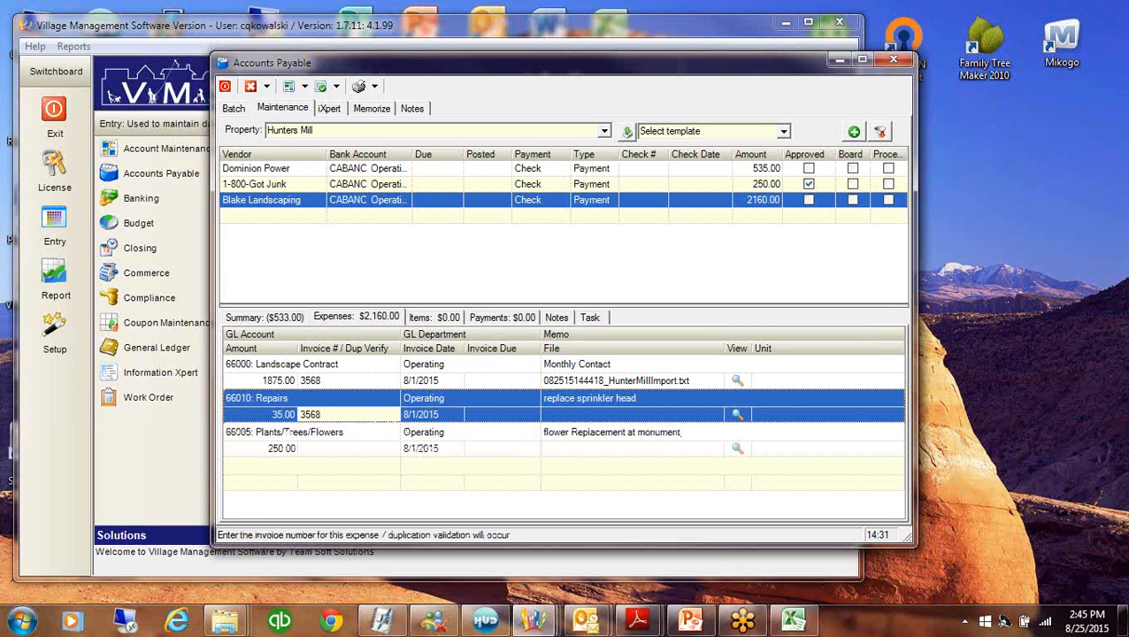
{"action": "left_click", "coordinate": [341, 448]}
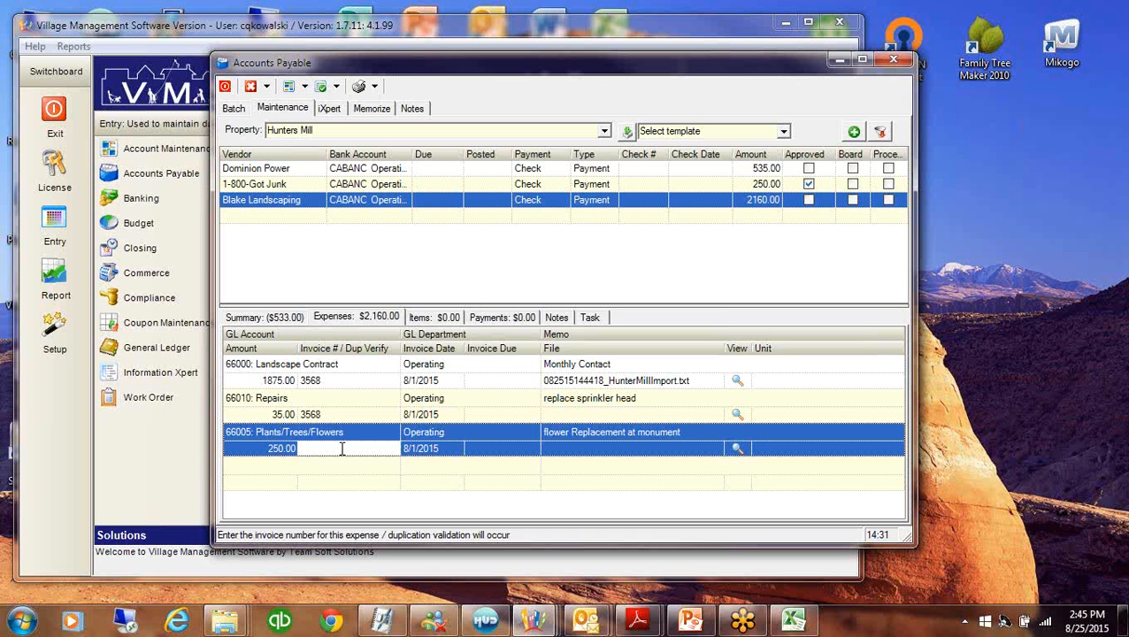
{"action": "type", "text": "3568"}
{"action": "left_click", "coordinate": [516, 415]}
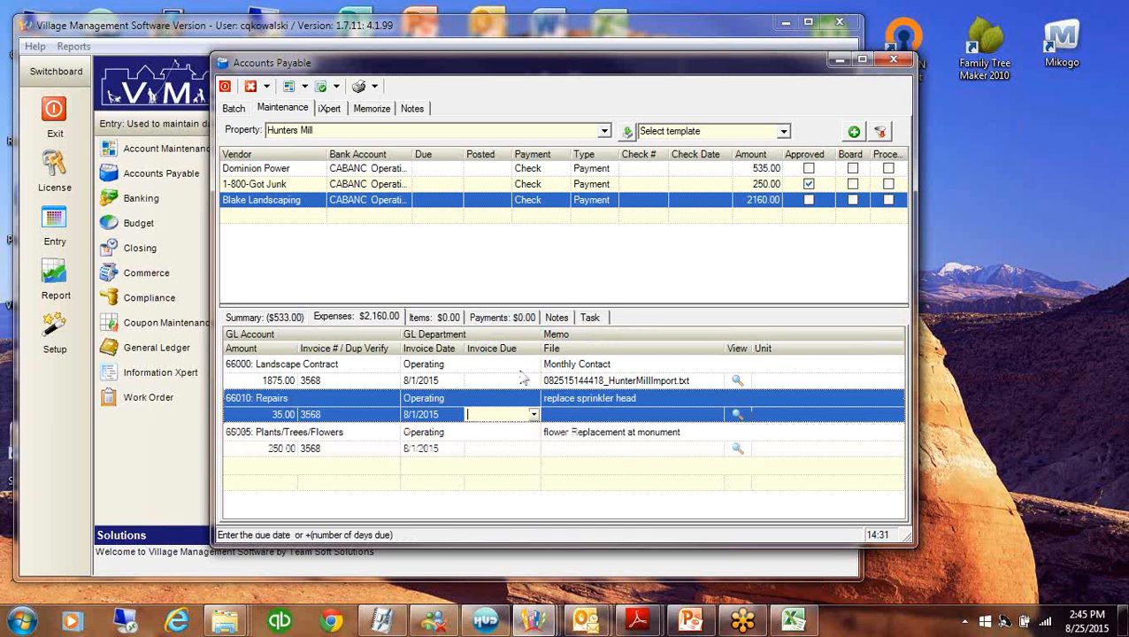
Save the three-expense Blake Landscaping voucher as a memorized item named after the vendor
{"action": "right_click", "coordinate": [550, 206]}
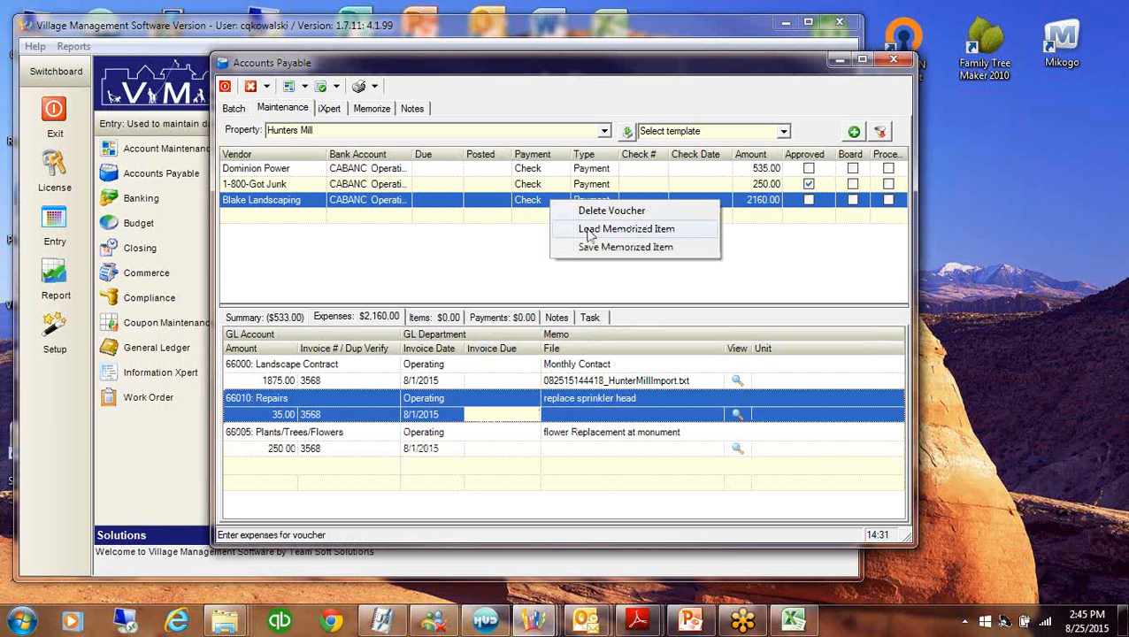
{"action": "left_click", "coordinate": [594, 247]}
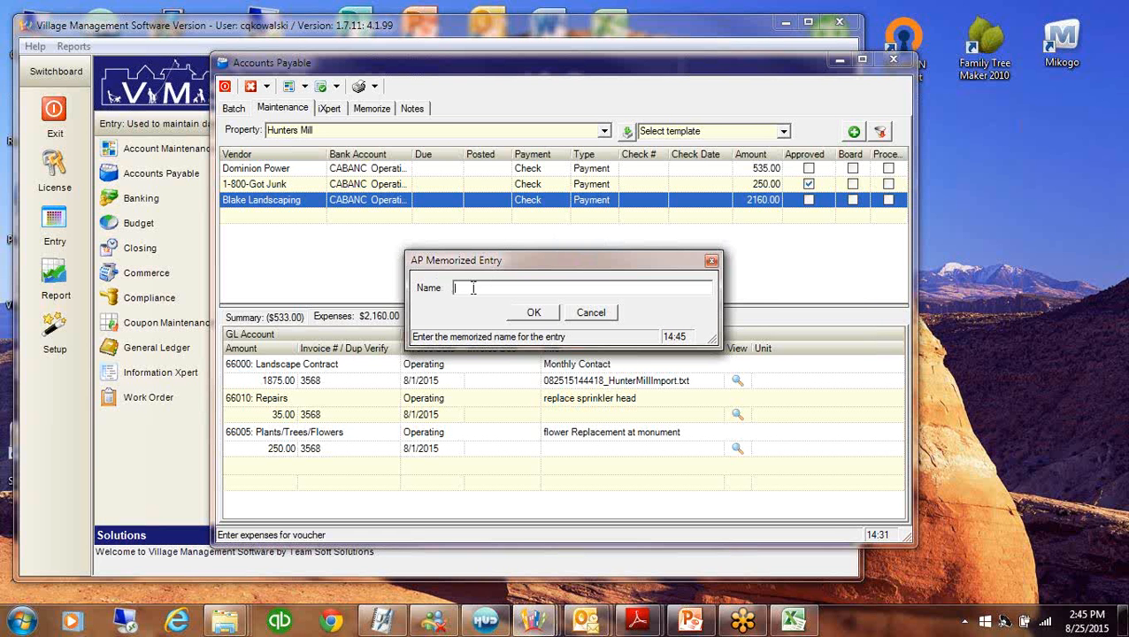
{"action": "type", "text": "b"}
{"action": "type", "text": "Bla"}
{"action": "type", "text": "ke Lanps"}
{"action": "type", "text": "caping"}
{"action": "left_click", "coordinate": [545, 309]}
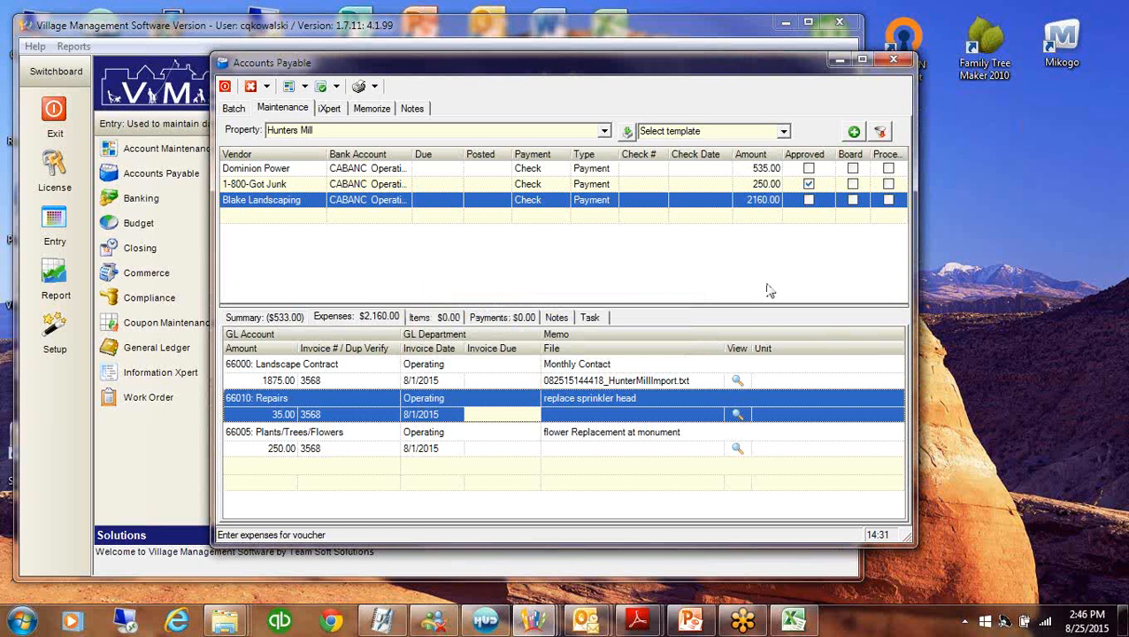
Start a new voucher for Hunters Mill and look through the available vendors for the management company
{"action": "left_click", "coordinate": [310, 219]}
{"action": "left_click", "coordinate": [311, 216]}
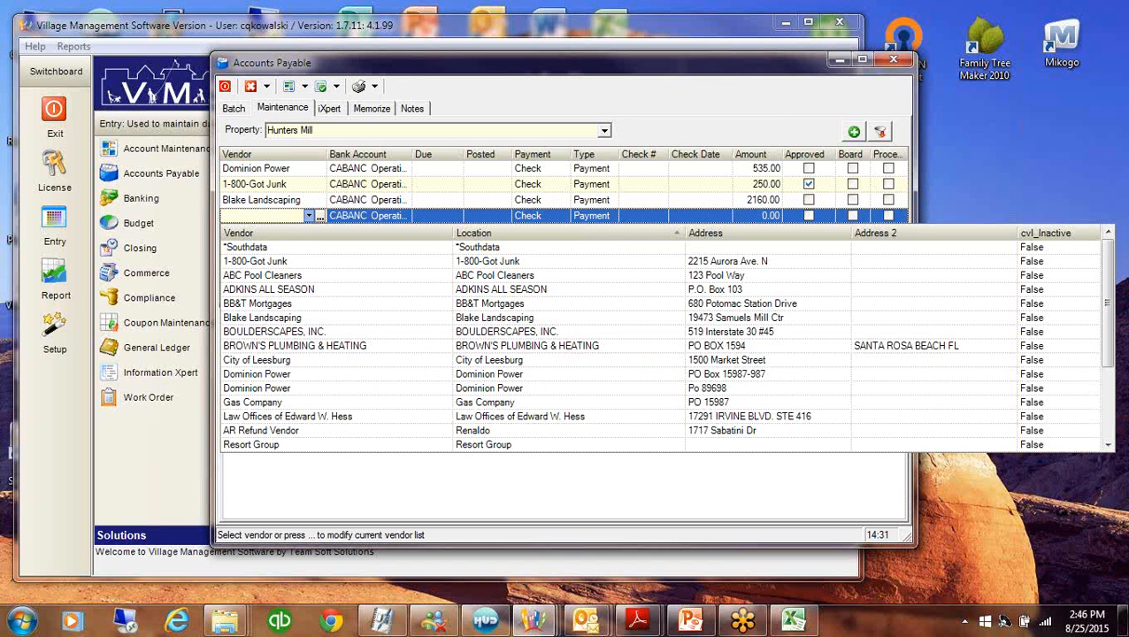
{"action": "mouse_move", "coordinate": [1109, 319]}
{"action": "left_mouse_down"}
{"action": "mouse_move", "coordinate": [1116, 399]}
{"action": "mouse_move", "coordinate": [1111, 327]}
{"action": "left_mouse_up"}
{"action": "left_click", "coordinate": [309, 217]}
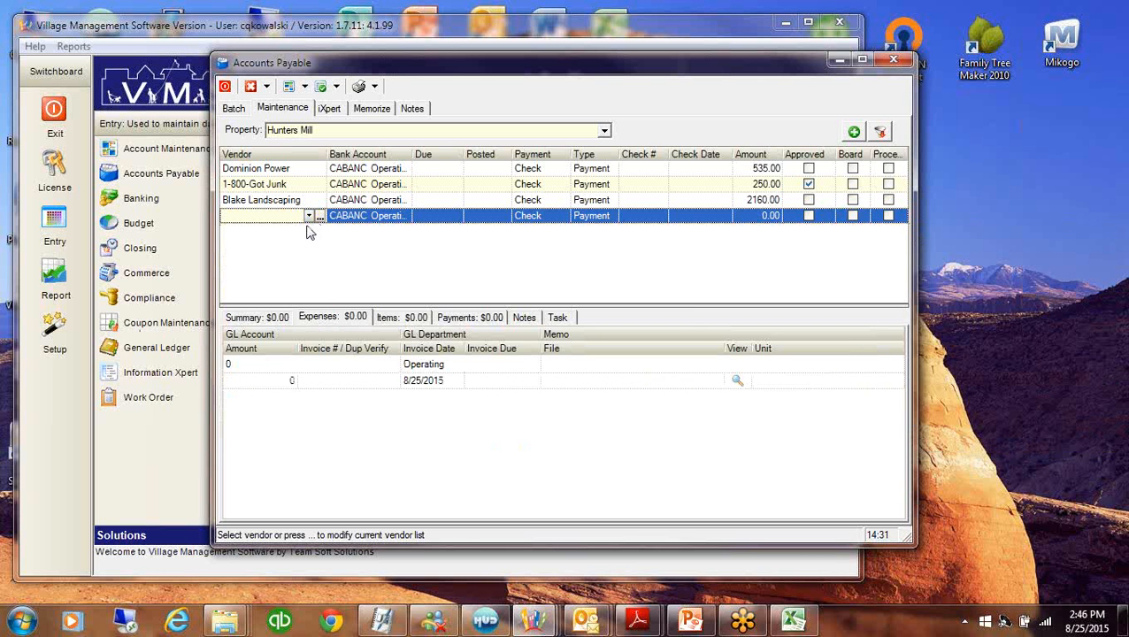
{"action": "left_click", "coordinate": [310, 218]}
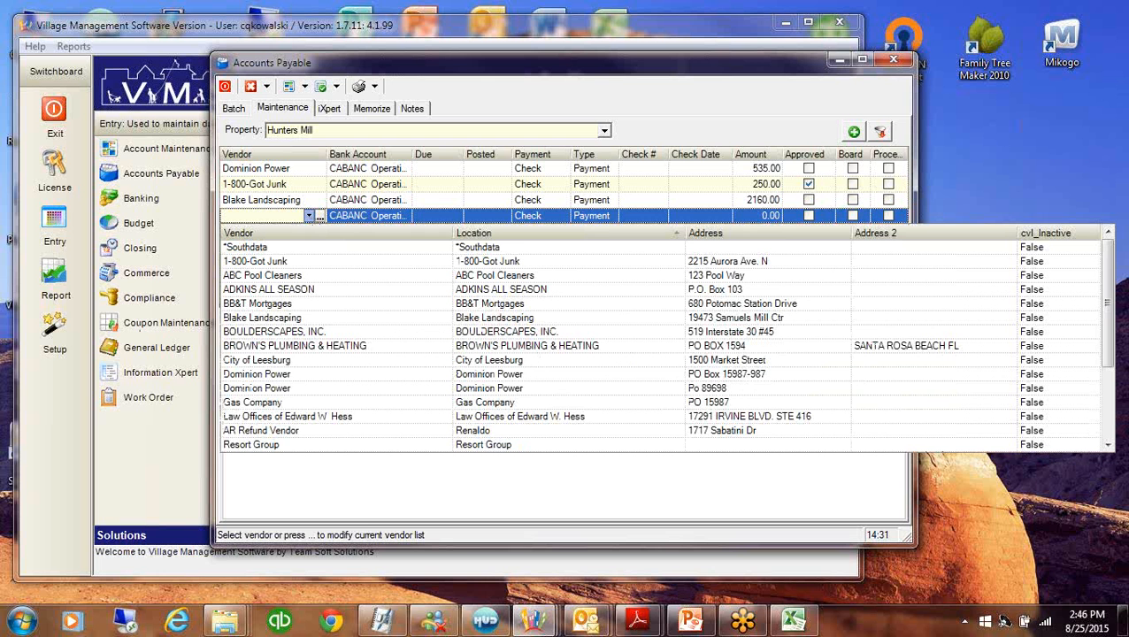
{"action": "left_click", "coordinate": [311, 217]}
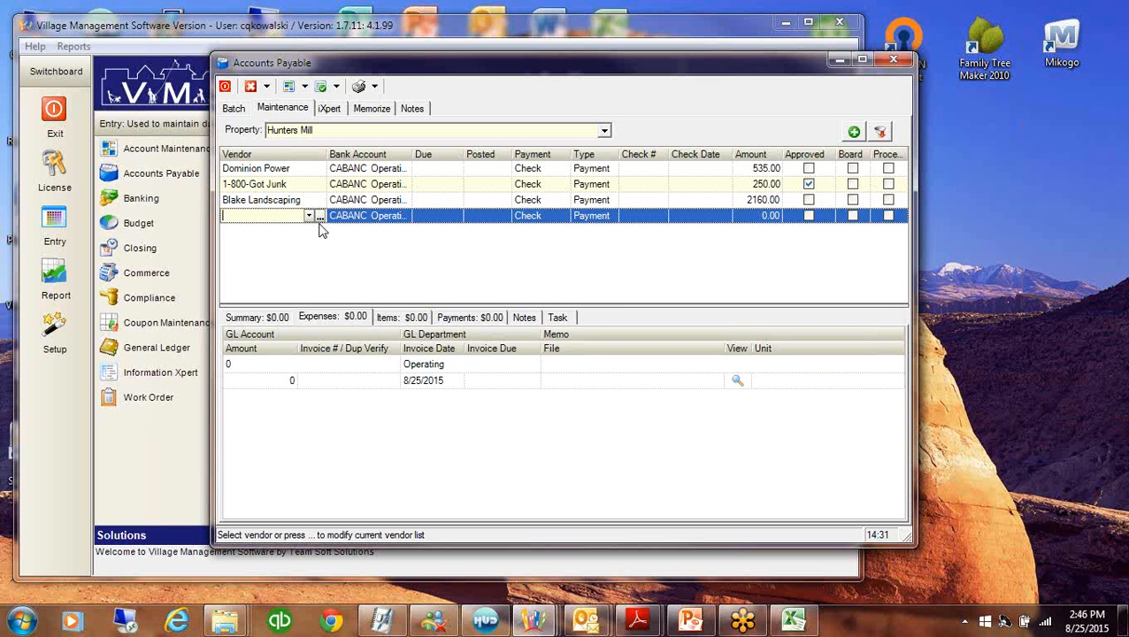
Open the vendor record of My Management Company in the master vendor list
{"action": "left_click", "coordinate": [319, 217]}
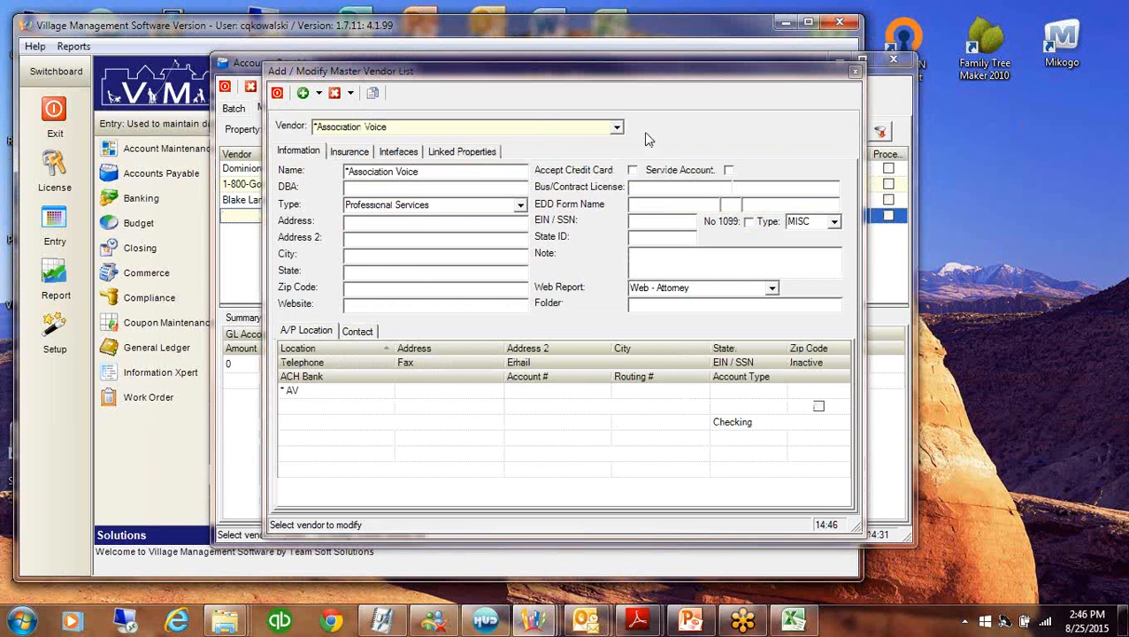
{"action": "left_click", "coordinate": [617, 129]}
{"action": "type", "text": "m"}
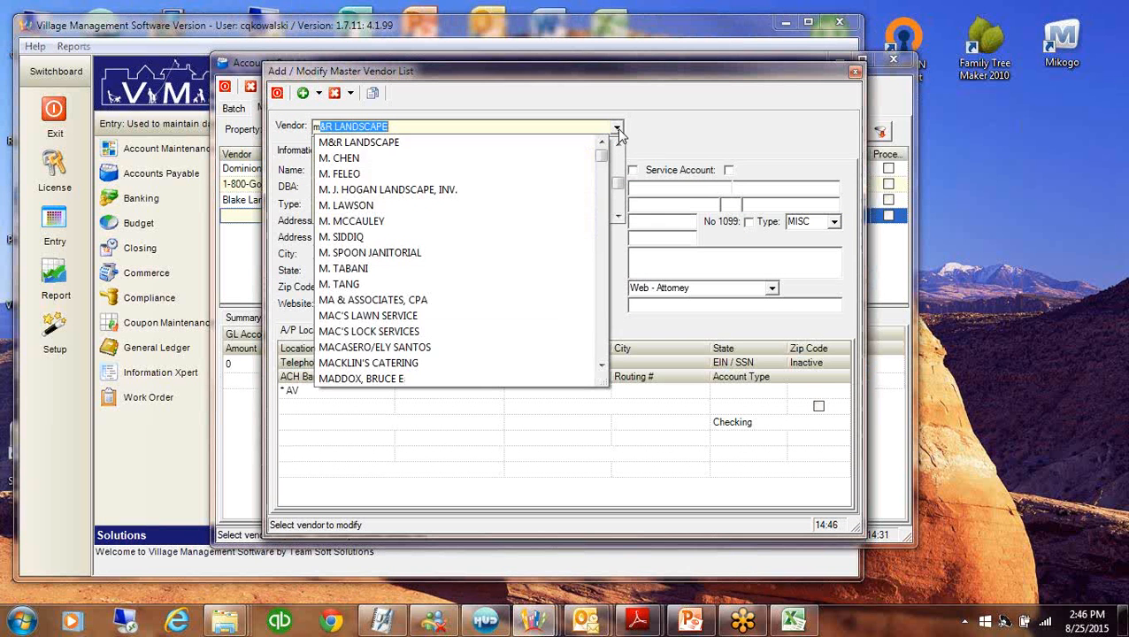
{"action": "type", "text": "y Management Company"}
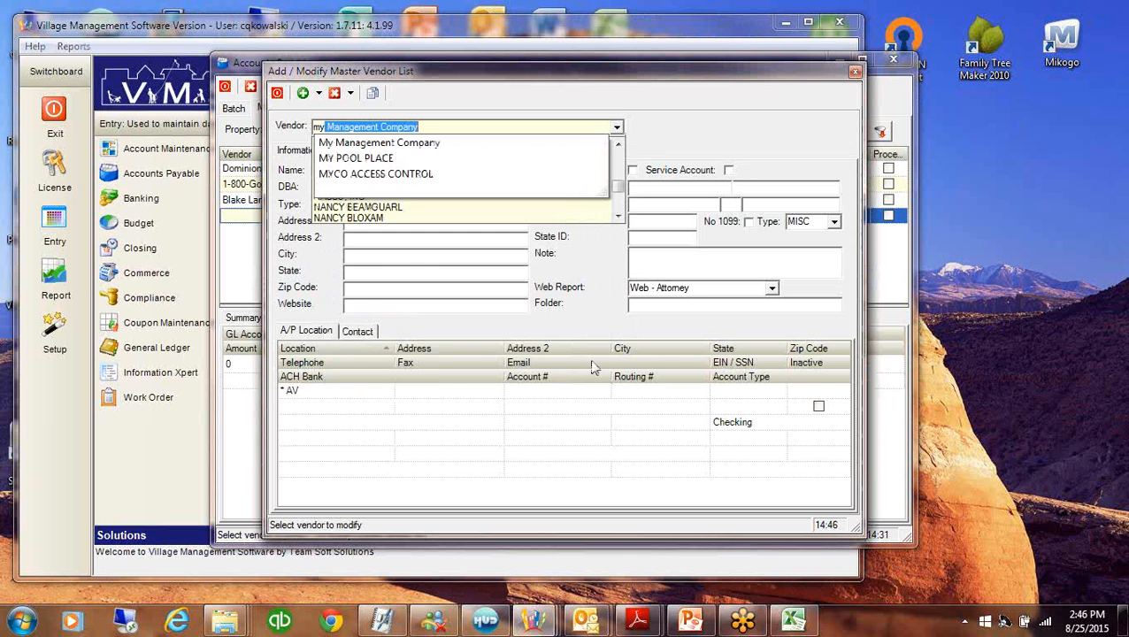
{"action": "left_click", "coordinate": [396, 144]}
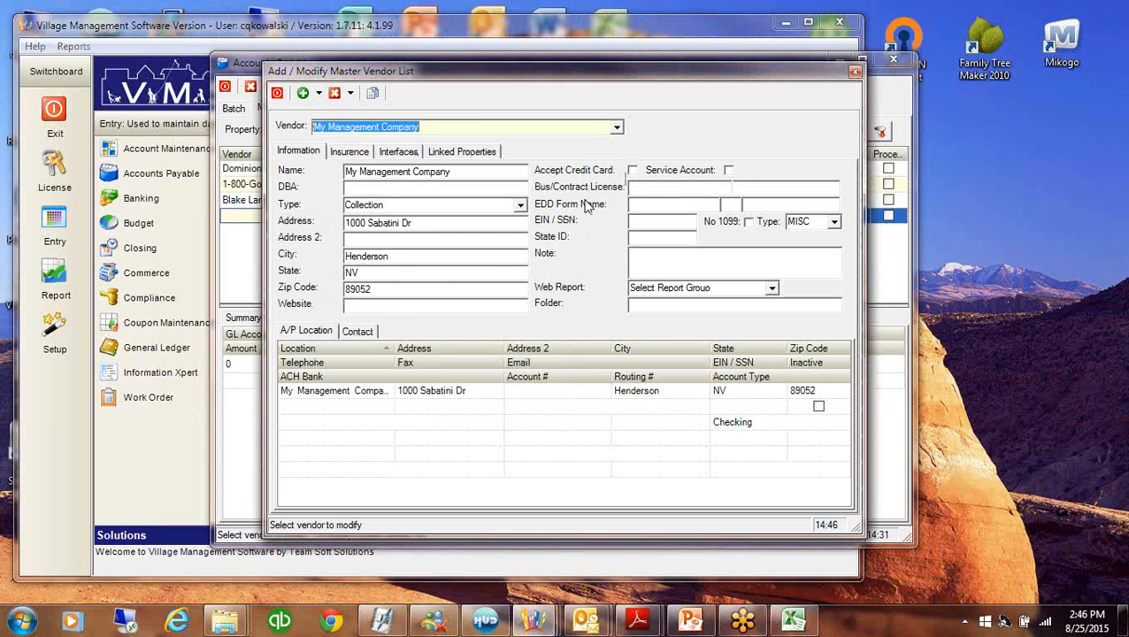
Link My Management Company to the Hunters Mill property and return to the new voucher with it as the vendor
{"action": "left_click", "coordinate": [460, 150]}
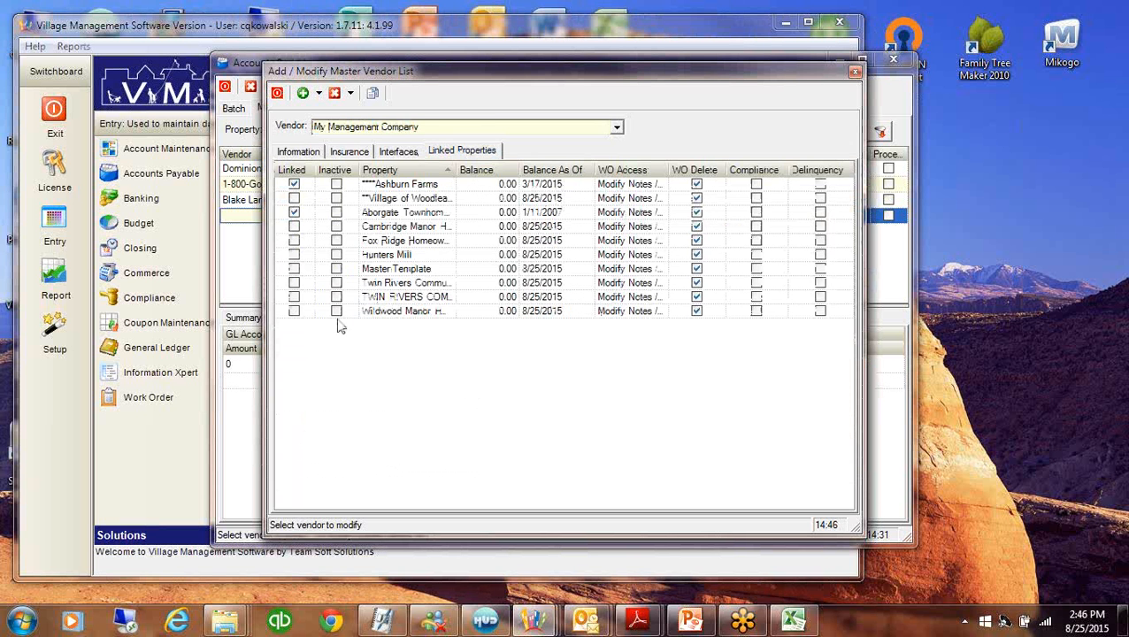
{"action": "left_click", "coordinate": [295, 255]}
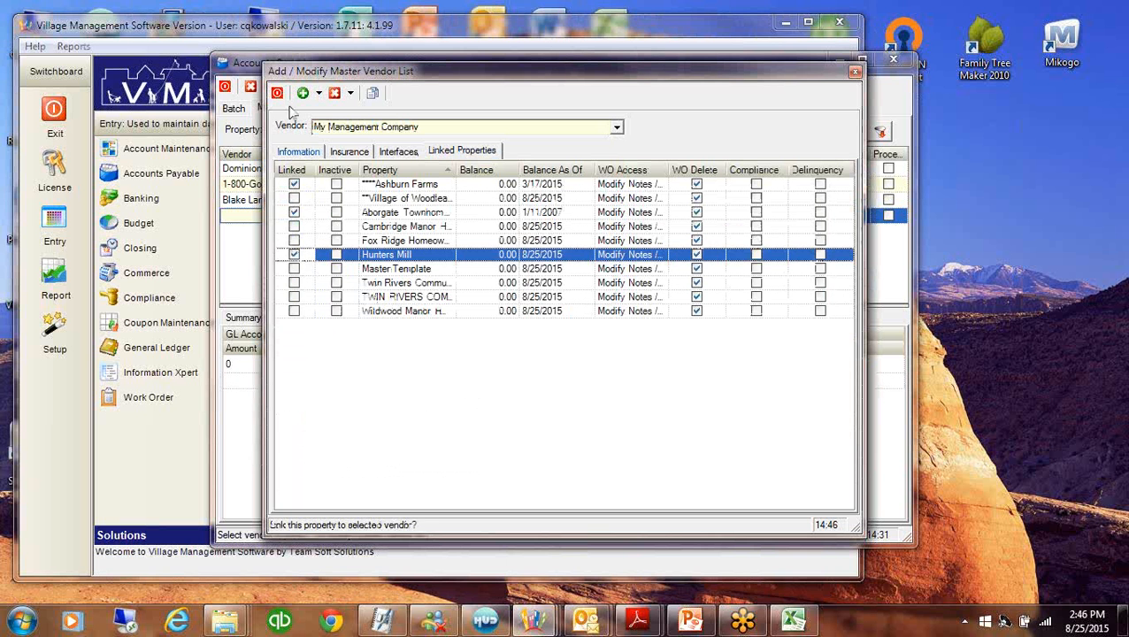
{"action": "key", "text": "Escape"}
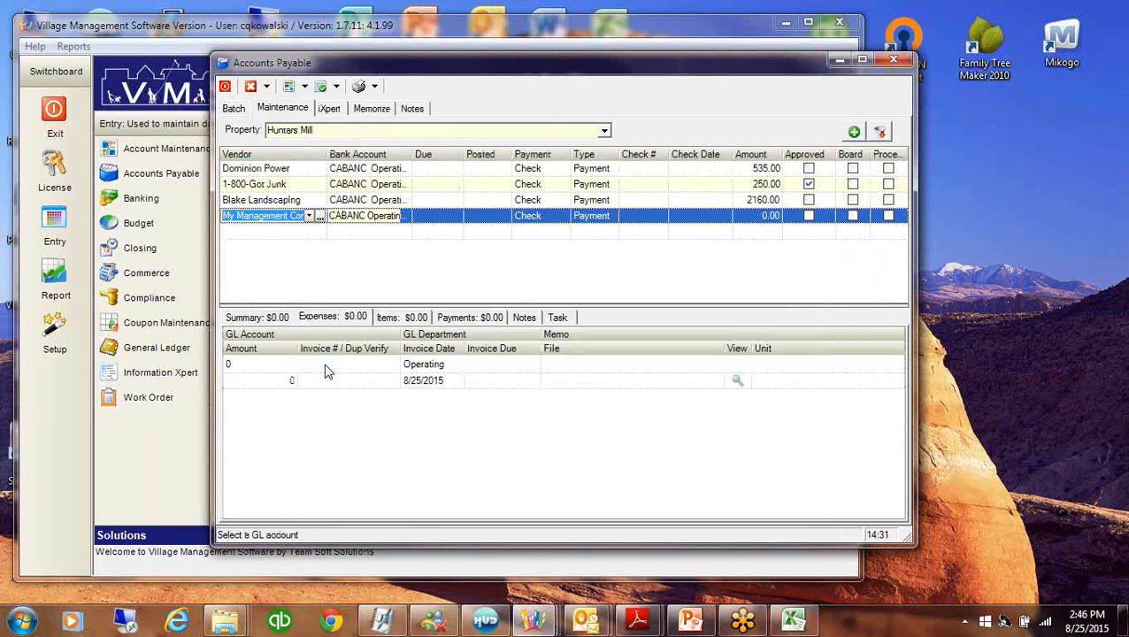
Assign the first expense of the My Management Company voucher to GL account 50160: Management Services
{"action": "type", "text": "5100: Bank Charges"}
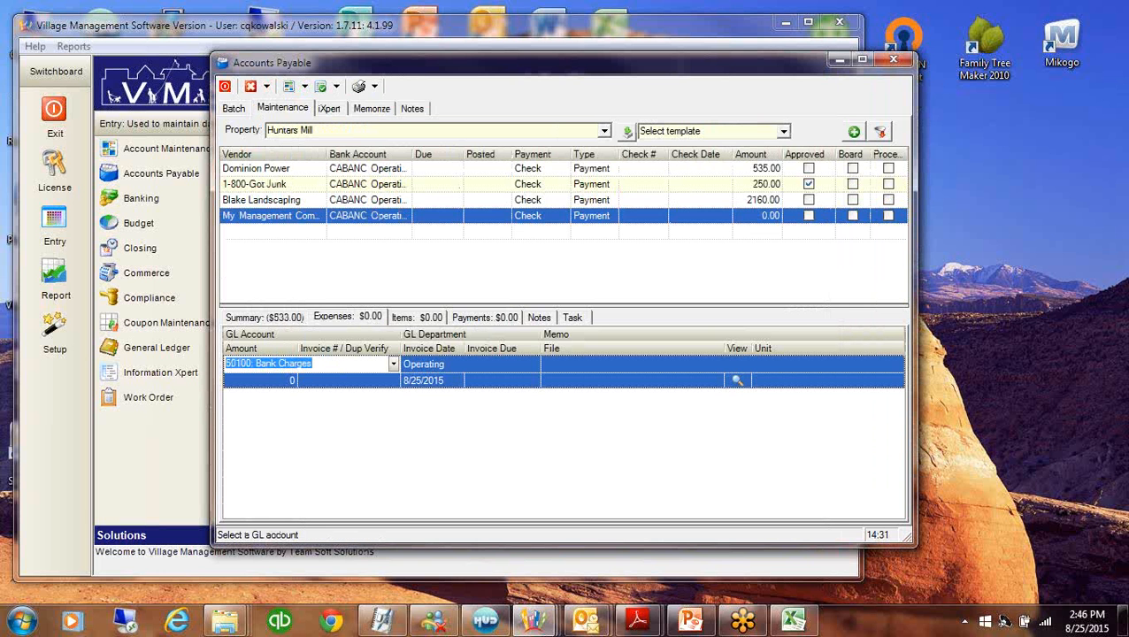
{"action": "left_click", "coordinate": [394, 365]}
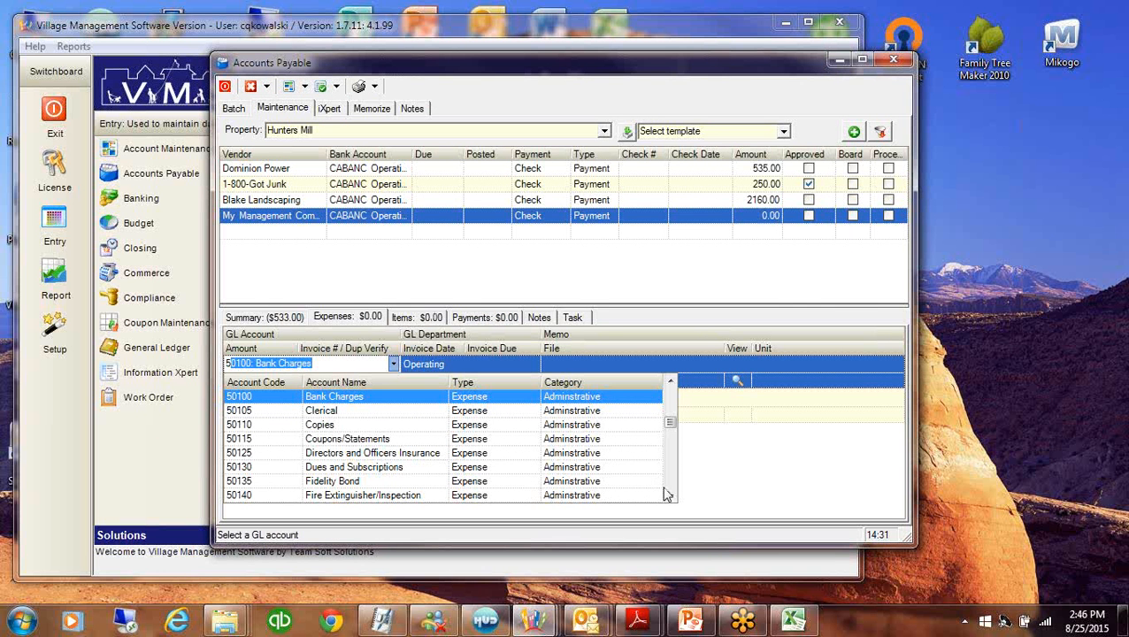
{"action": "scroll", "coordinate": [669, 499], "scroll_direction": "down", "scroll_amount": 3}
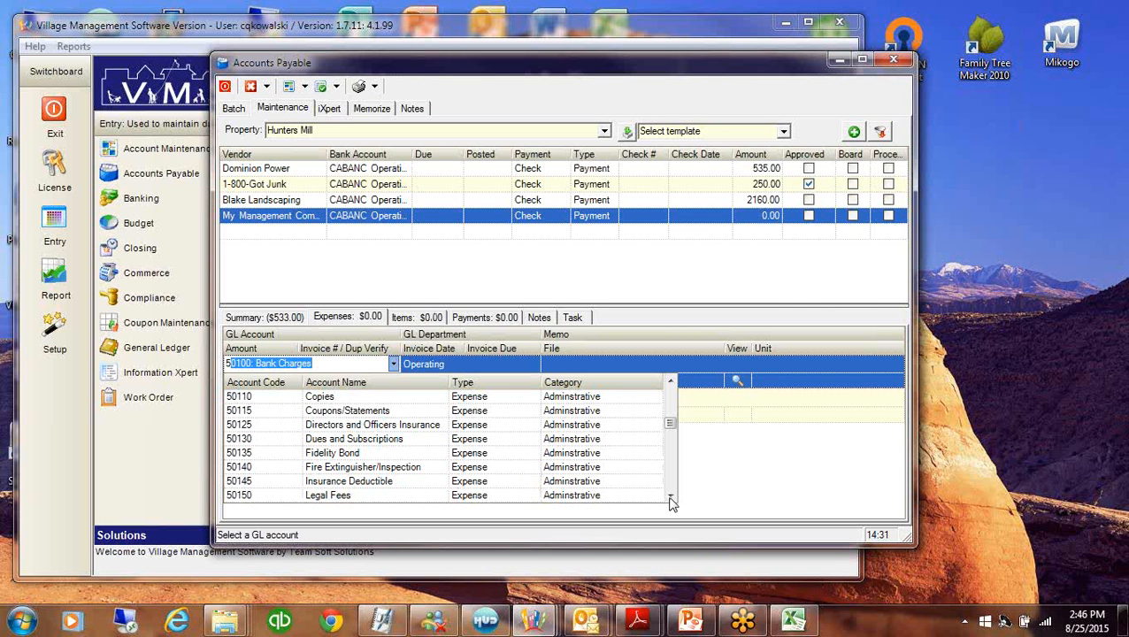
{"action": "scroll", "coordinate": [670, 499], "scroll_direction": "down", "scroll_amount": 2}
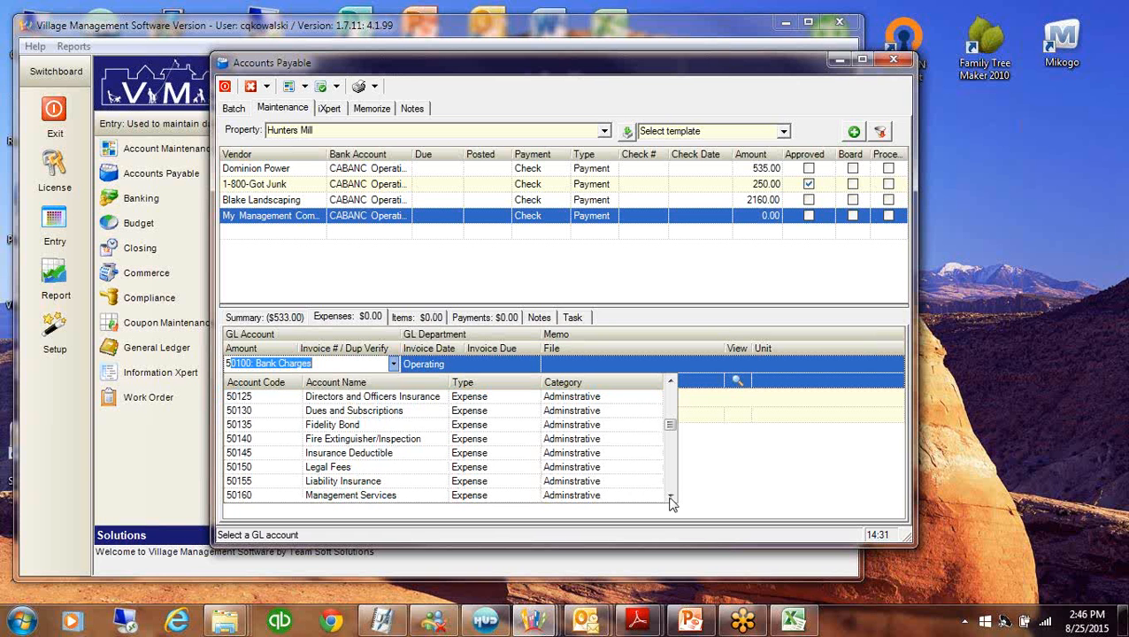
{"action": "left_click", "coordinate": [343, 497]}
Enter the memo "Monthly Management Contract" and an amount of 1500 for the Management Services expense
{"action": "left_click", "coordinate": [588, 364]}
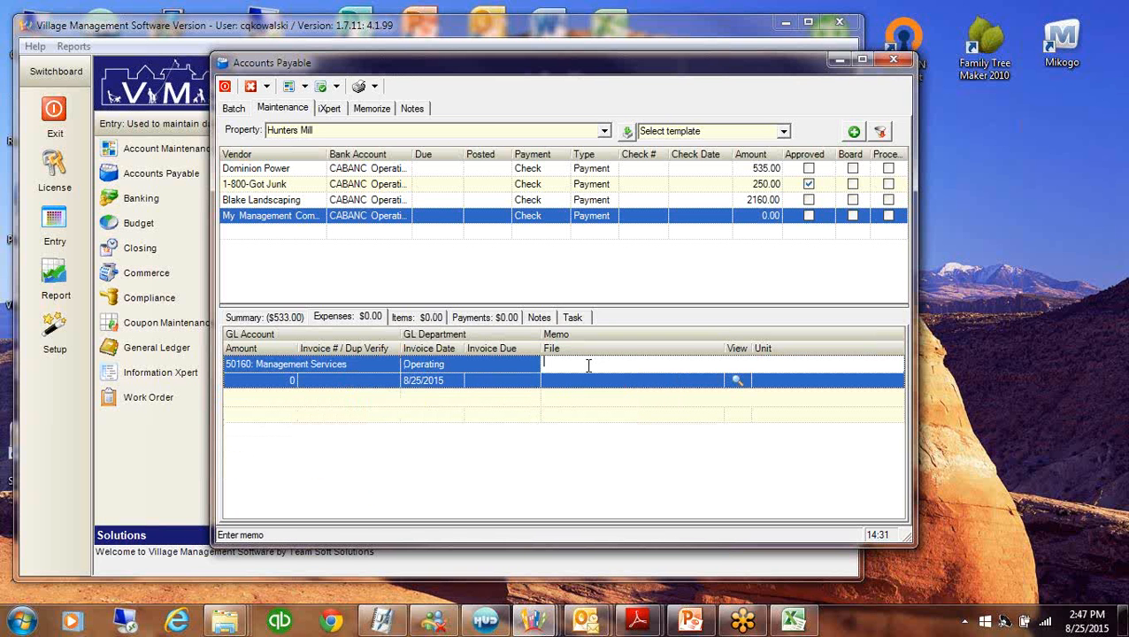
{"action": "type", "text": "Monthly Management Contrac"}
{"action": "left_click", "coordinate": [230, 371]}
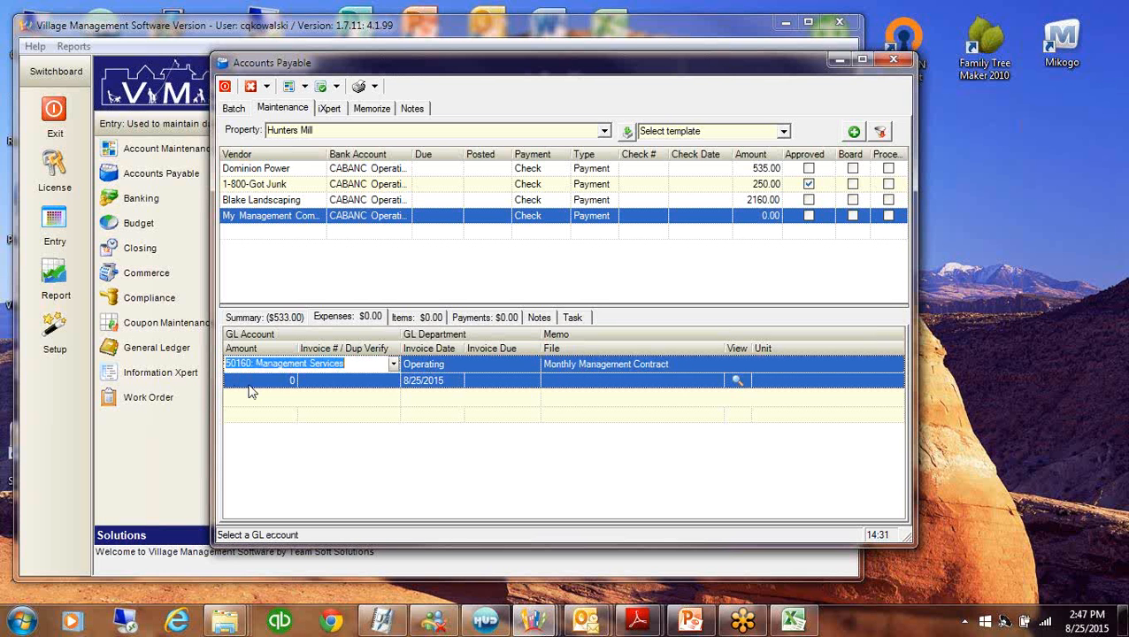
{"action": "left_click", "coordinate": [249, 384]}
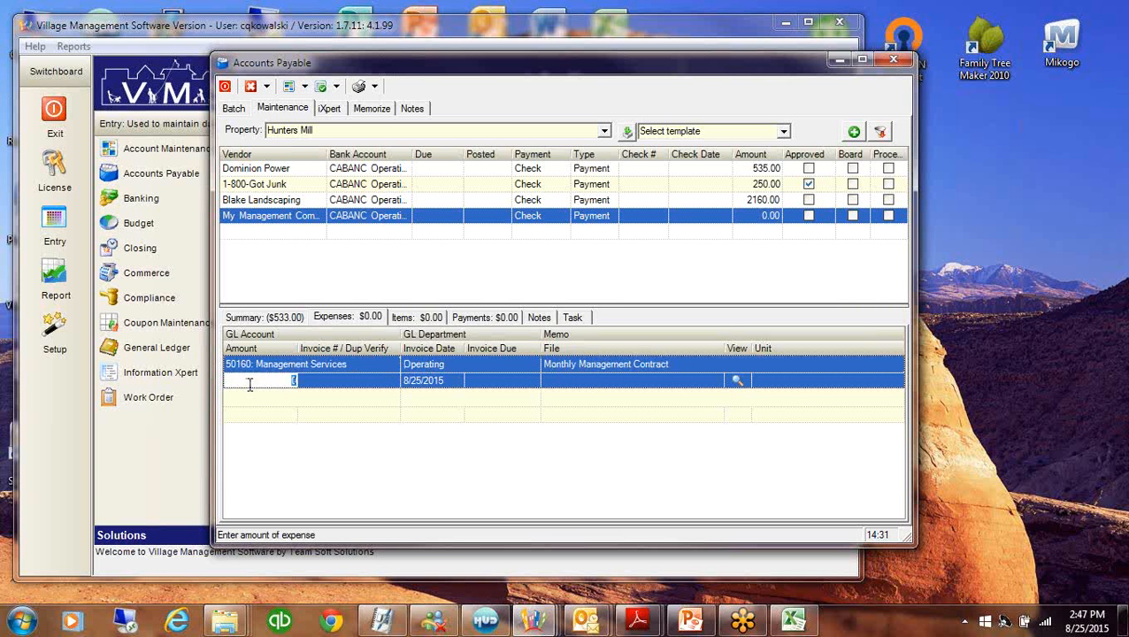
{"action": "type", "text": "1500."}
{"action": "key", "text": "Tab"}
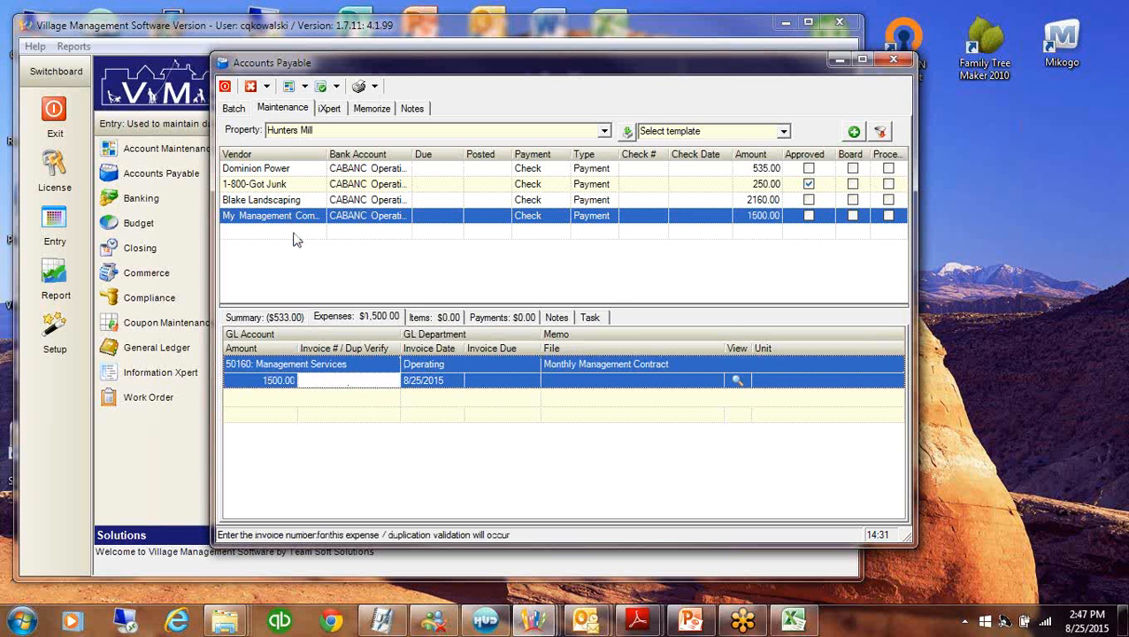
Add another Hunters Mill voucher with My Management Company as the vendor
{"action": "left_click", "coordinate": [301, 233]}
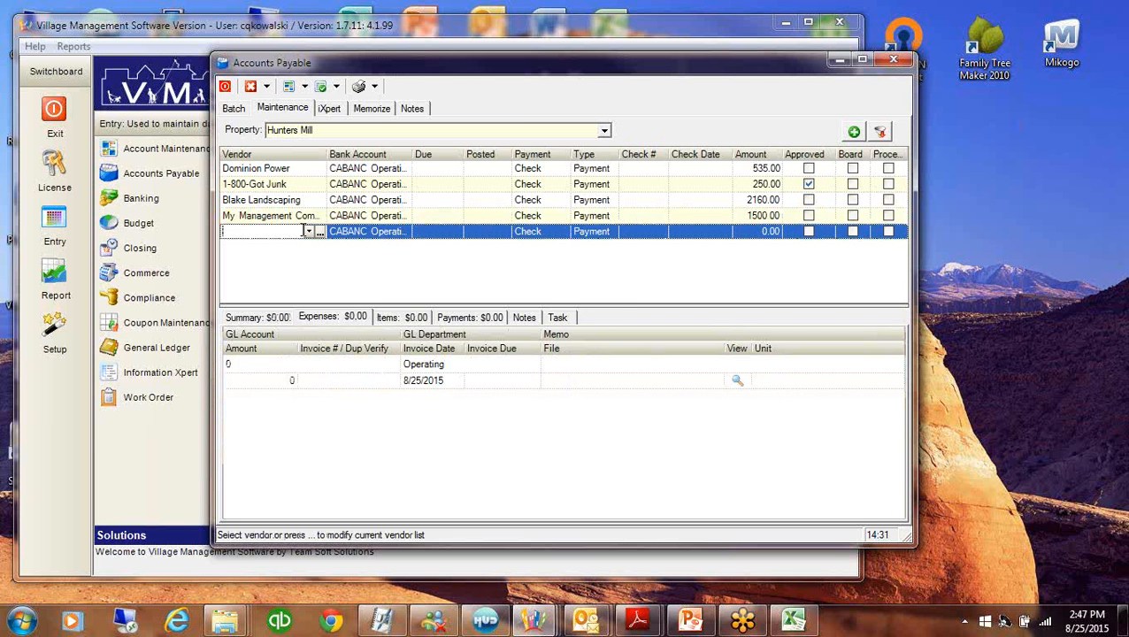
{"action": "type", "text": "my Management Com"}
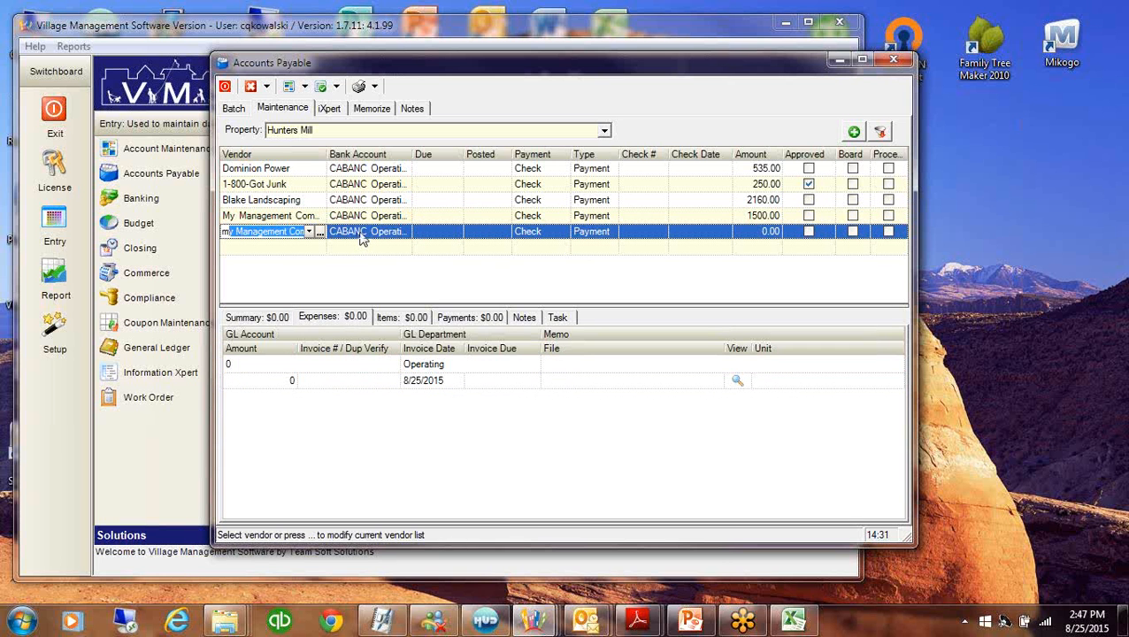
{"action": "key", "text": "Tab"}
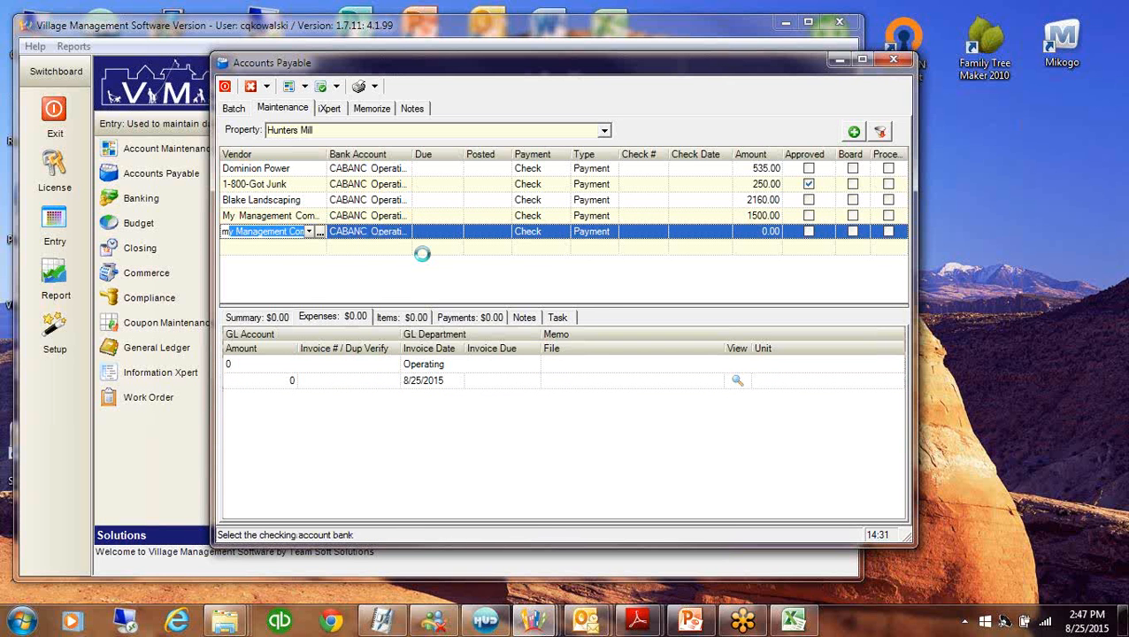
Enter an expense of 25 under GL account 50110: Copies in the second My Management Company voucher
{"action": "left_click", "coordinate": [269, 367]}
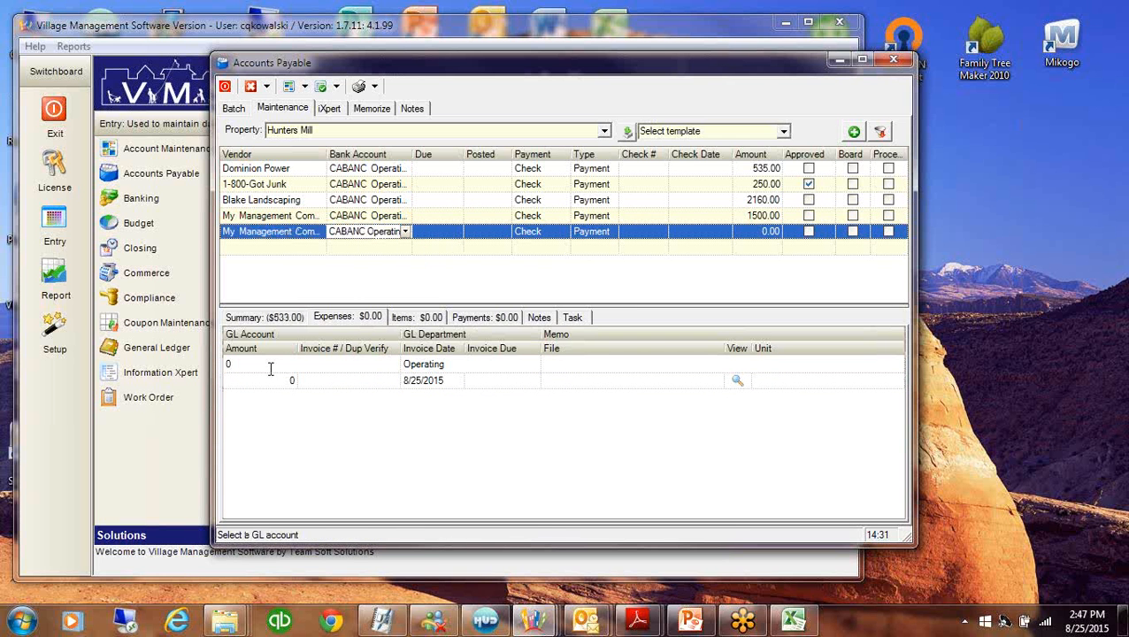
{"action": "type", "text": "50100: Bank Charges"}
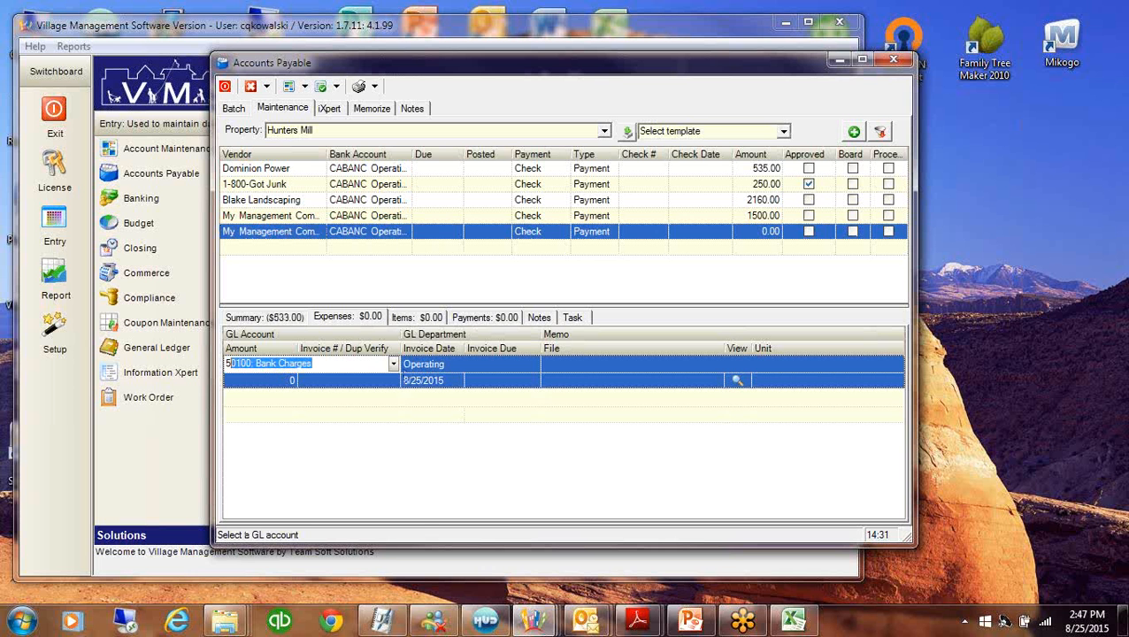
{"action": "left_click", "coordinate": [394, 364]}
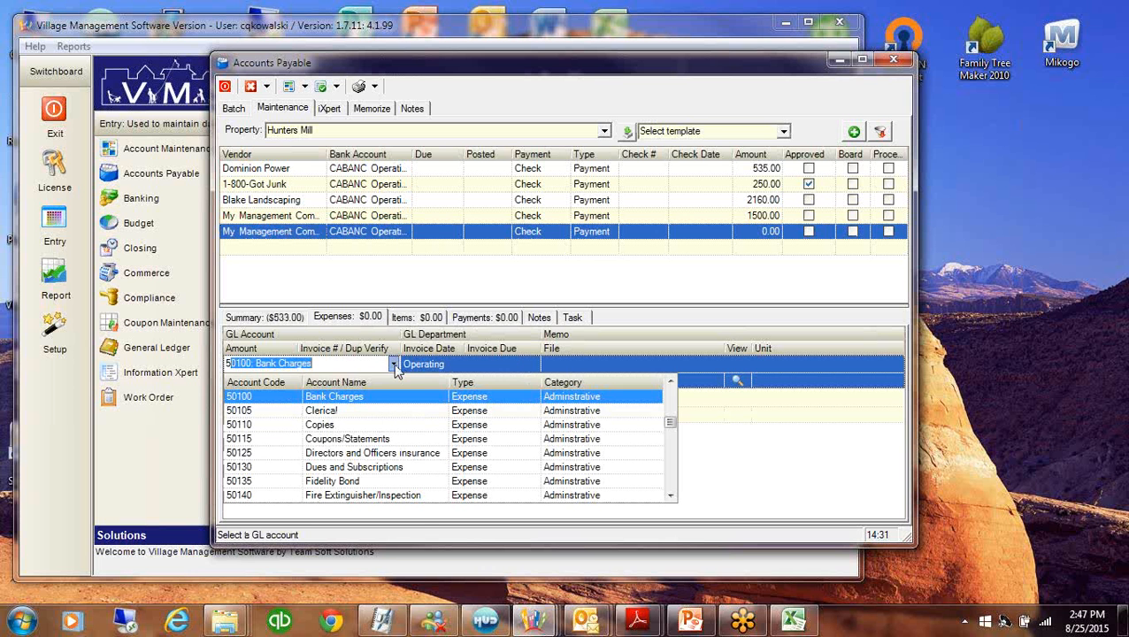
{"action": "left_click", "coordinate": [334, 425]}
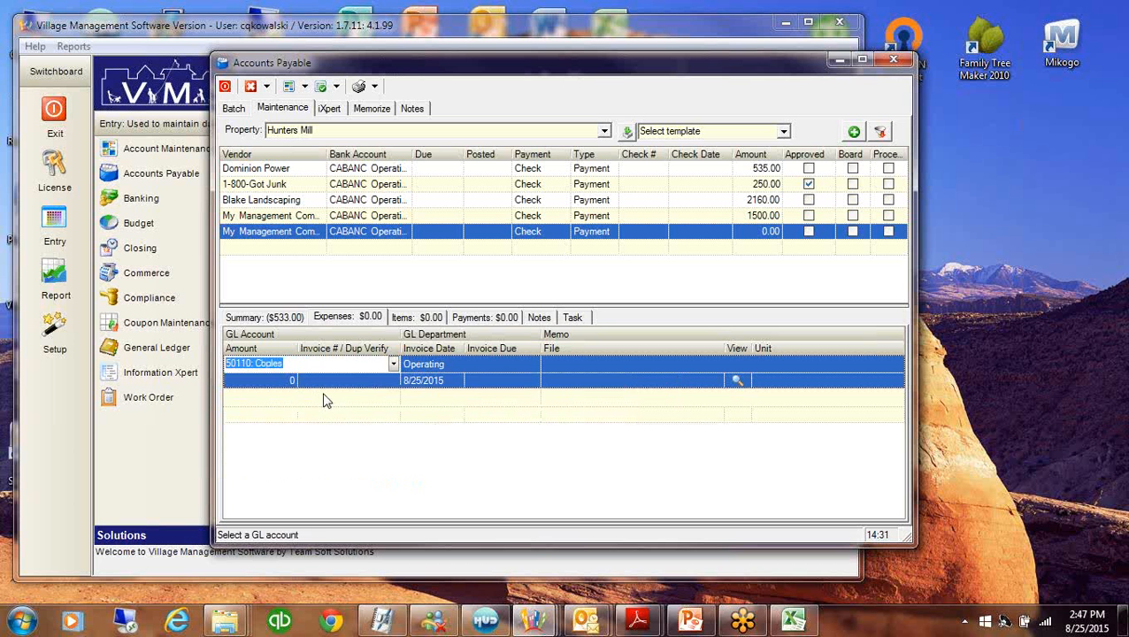
{"action": "key", "text": "Tab"}
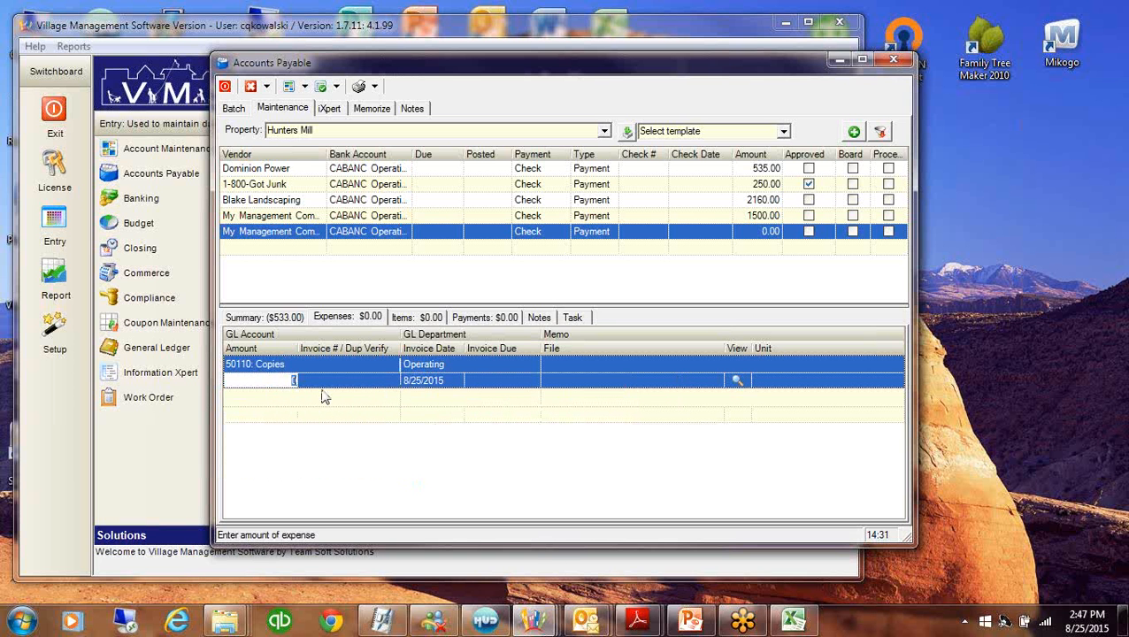
{"action": "type", "text": "25"}
Add a second expense to the second My Management Company voucher under GL account 50190: Office Supplies
{"action": "left_click", "coordinate": [284, 400]}
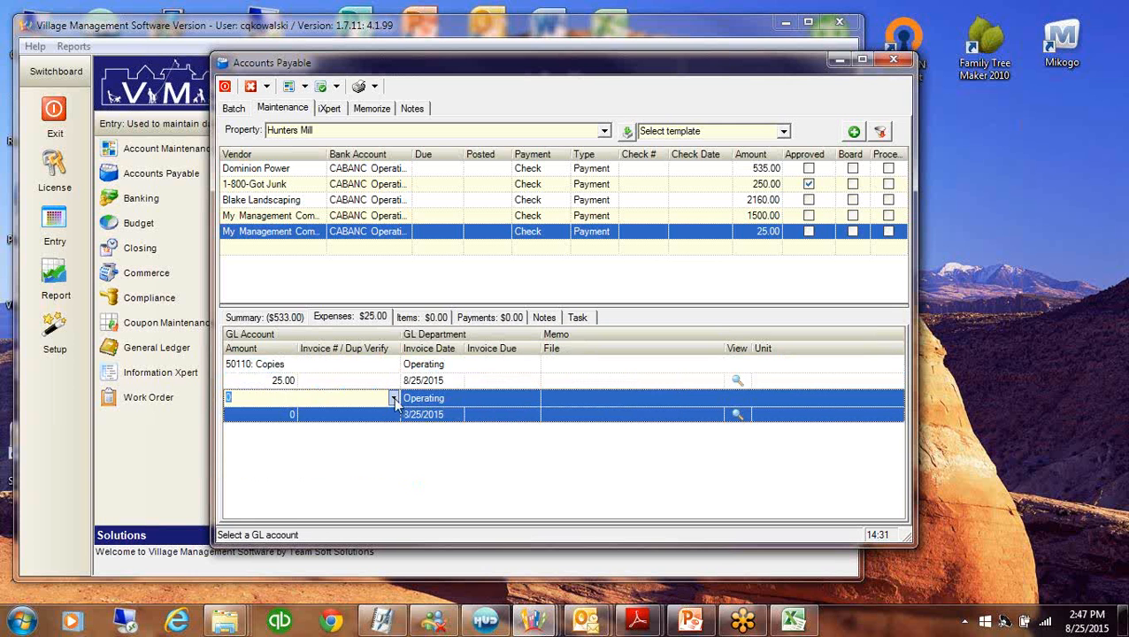
{"action": "left_click", "coordinate": [393, 399]}
{"action": "type", "text": "50100: Bank Charges"}
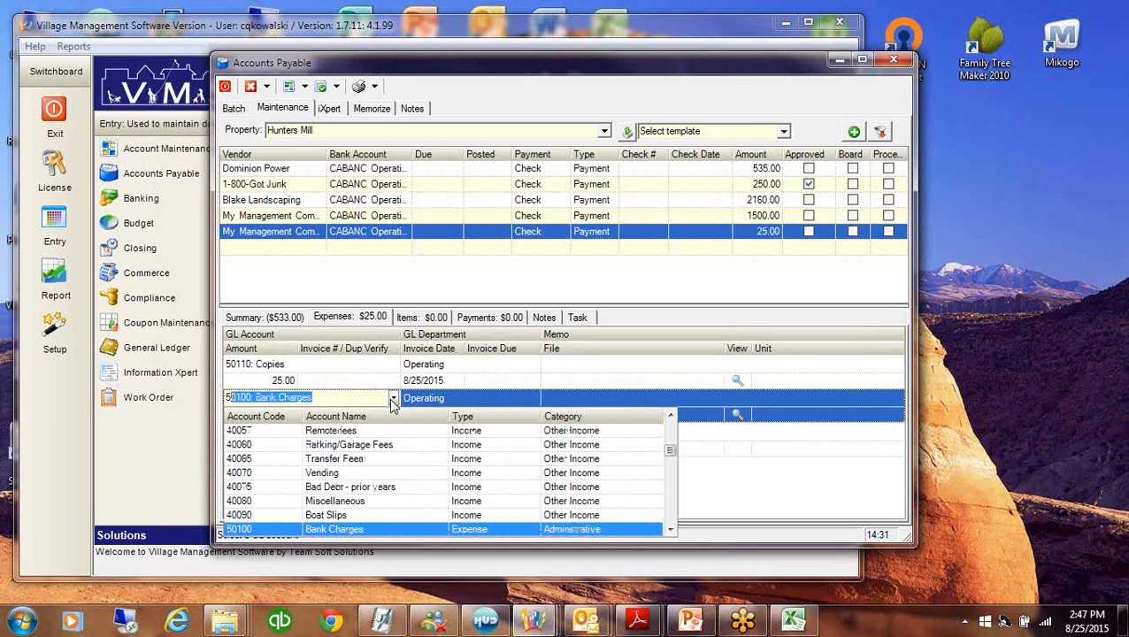
{"action": "left_click", "coordinate": [670, 530]}
{"action": "left_click", "coordinate": [670, 532]}
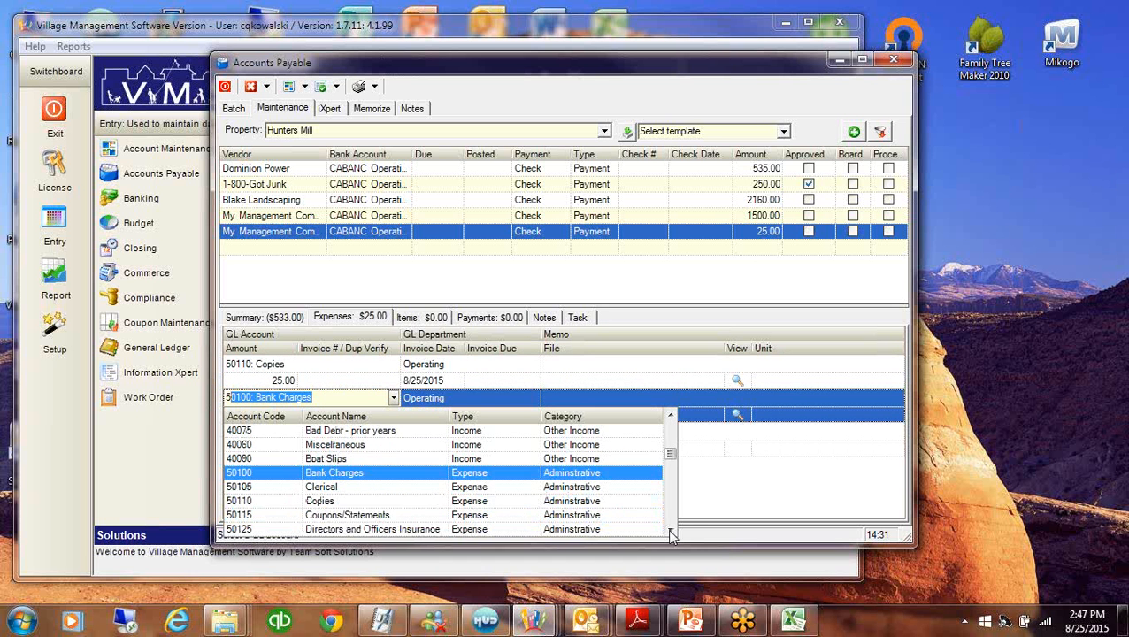
{"action": "left_click", "coordinate": [670, 531]}
{"action": "left_click", "coordinate": [669, 532]}
{"action": "left_click", "coordinate": [670, 531]}
{"action": "left_click", "coordinate": [670, 532]}
{"action": "left_click", "coordinate": [669, 531]}
{"action": "left_click", "coordinate": [670, 532]}
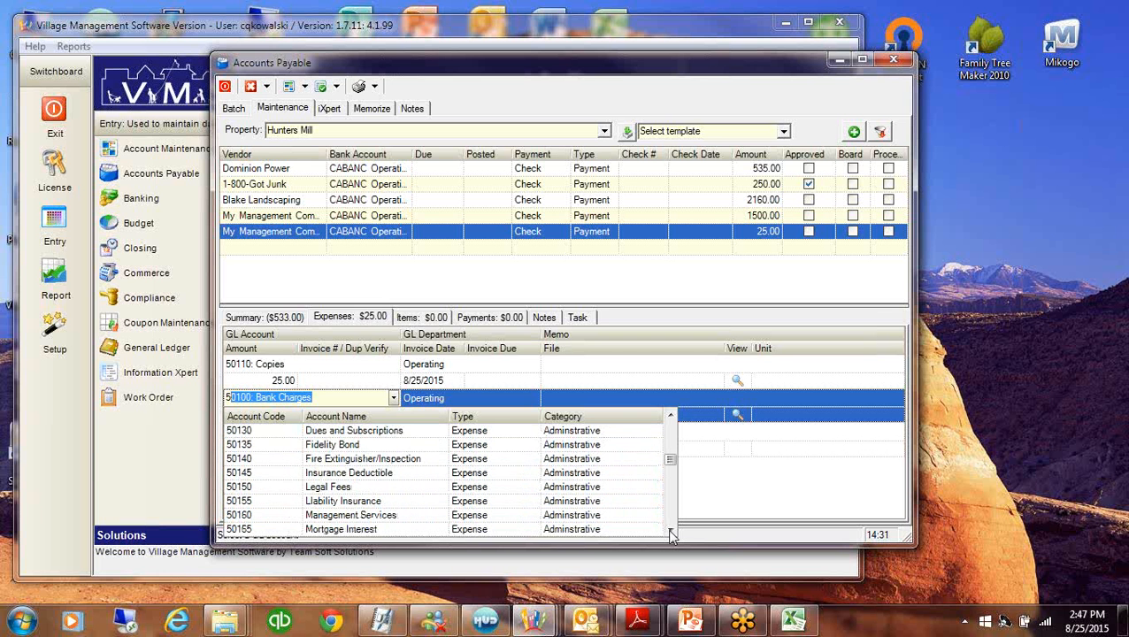
{"action": "left_click", "coordinate": [670, 531]}
{"action": "left_click", "coordinate": [669, 532]}
{"action": "left_click", "coordinate": [670, 532]}
{"action": "left_click", "coordinate": [669, 532]}
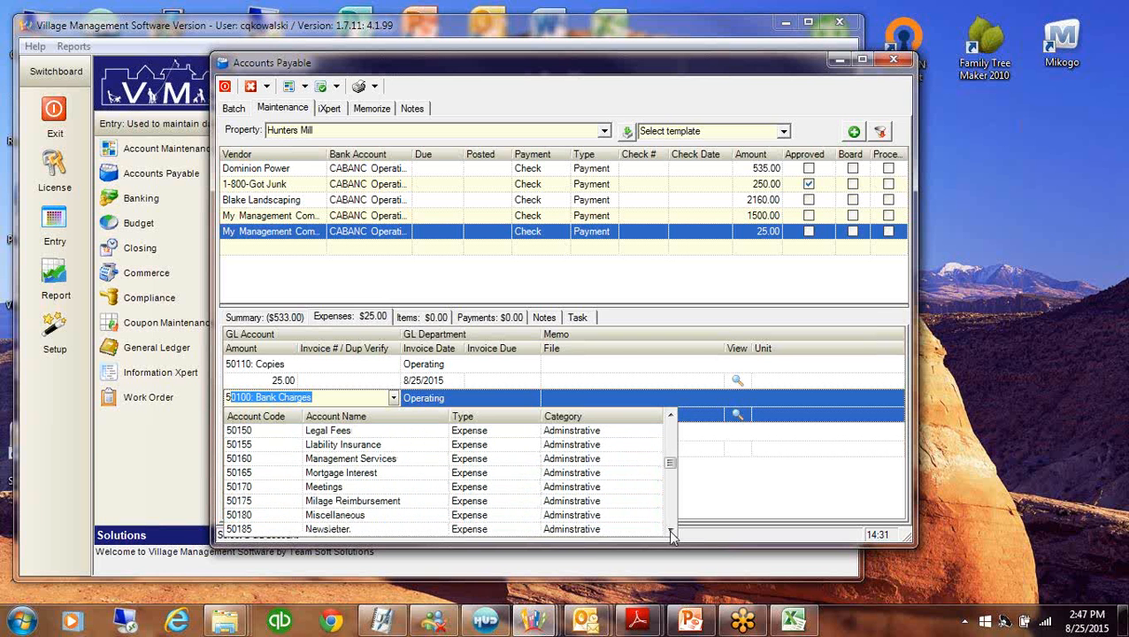
{"action": "left_click", "coordinate": [669, 532]}
{"action": "left_click", "coordinate": [669, 532]}
{"action": "left_click", "coordinate": [669, 532]}
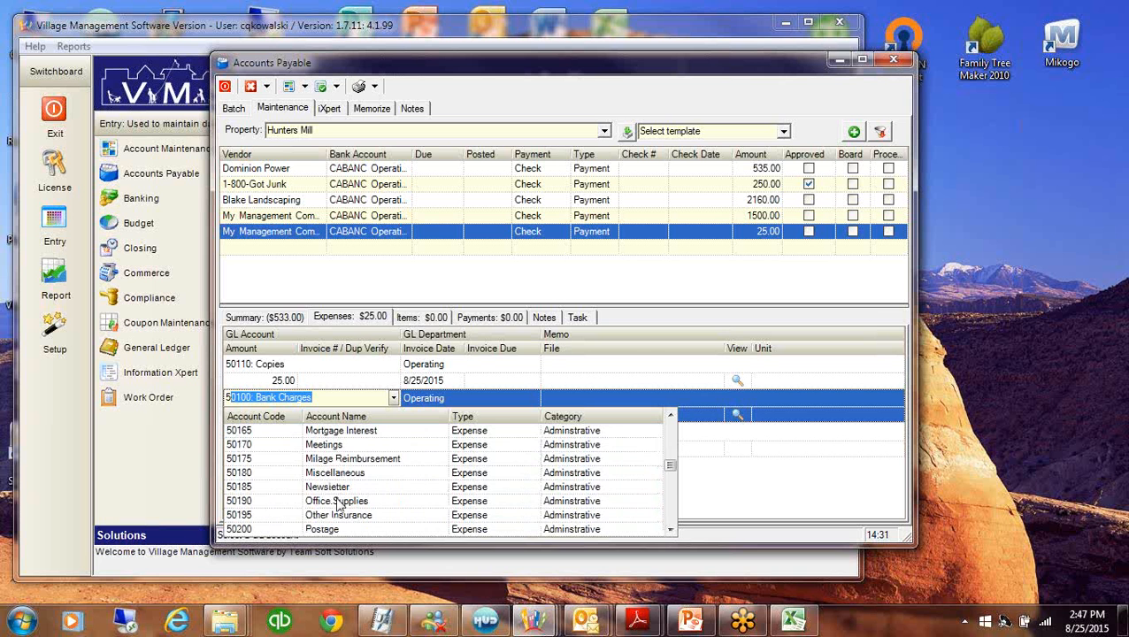
{"action": "left_click", "coordinate": [339, 502]}
Add an expense under GL account 50200: Postage, and enter amounts of 125 for Office Supplies and 300 for Postage
{"action": "left_click", "coordinate": [265, 431]}
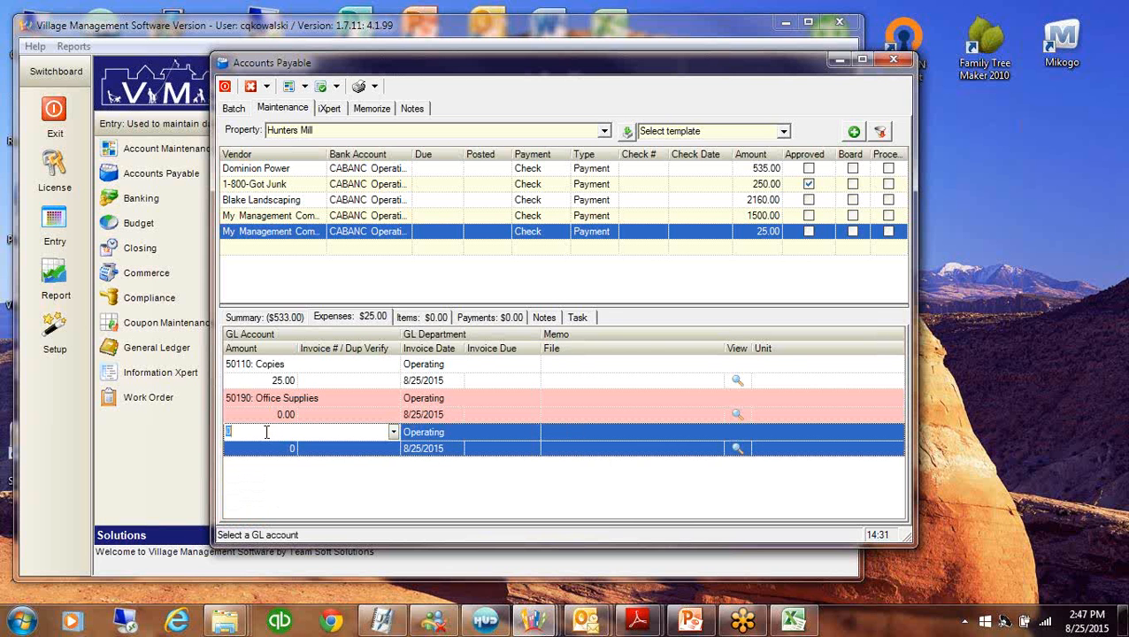
{"action": "type", "text": "50200: Postage"}
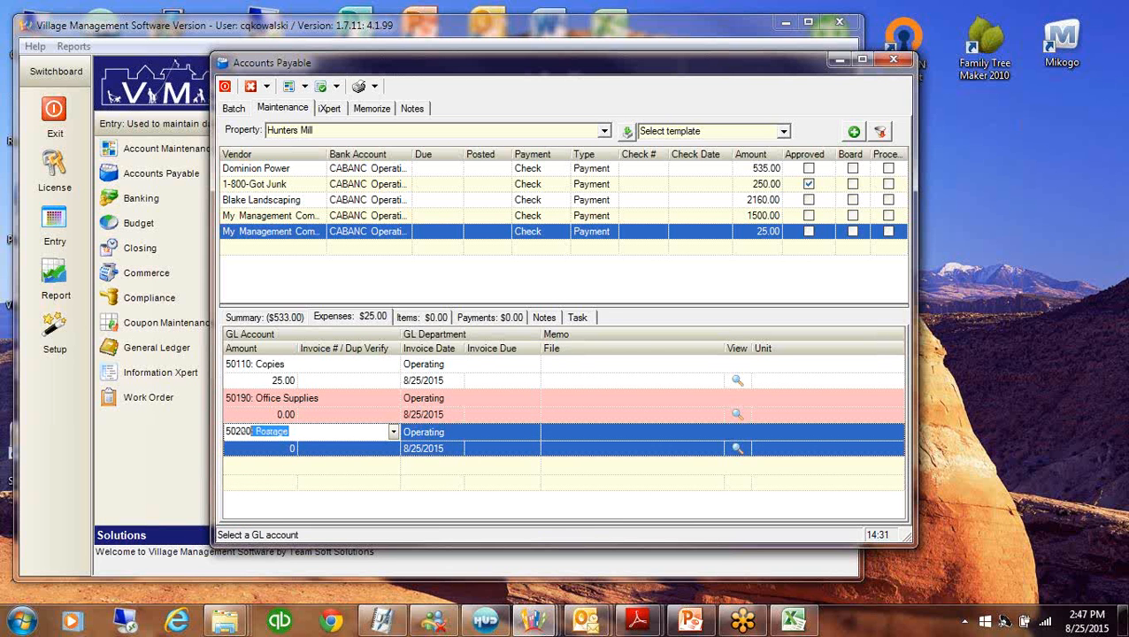
{"action": "left_click", "coordinate": [256, 416]}
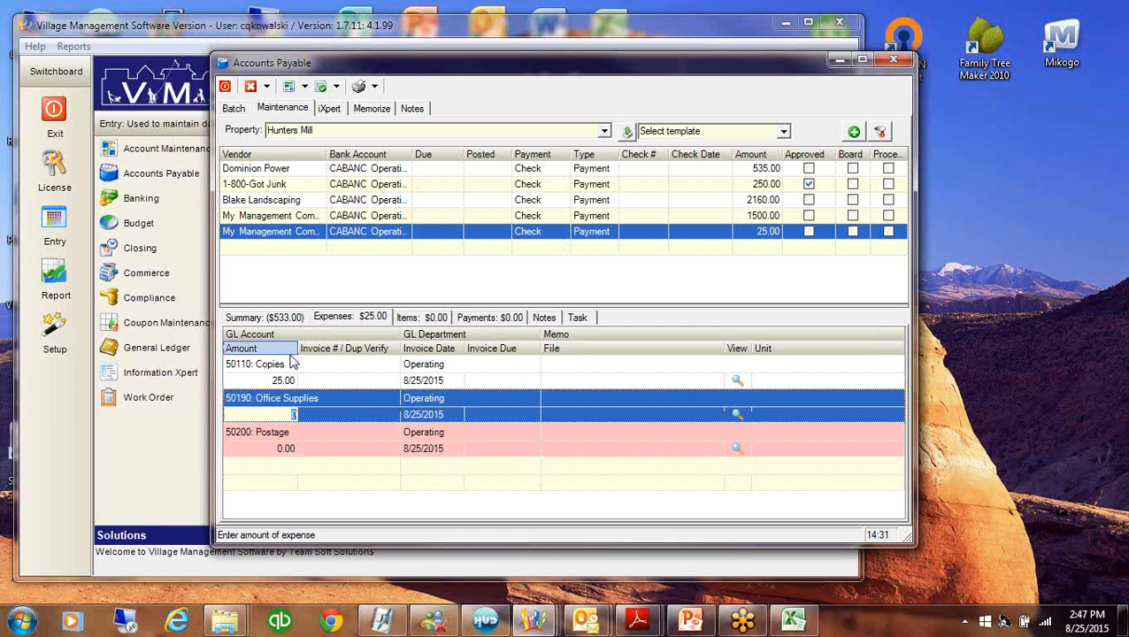
{"action": "type", "text": "125"}
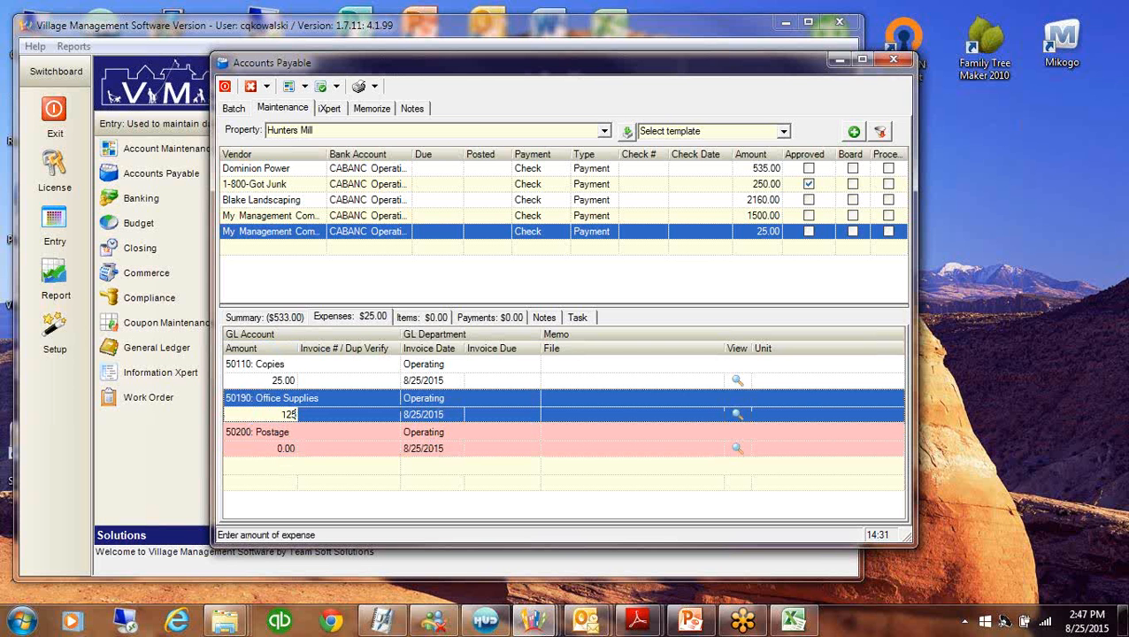
{"action": "left_click", "coordinate": [252, 448]}
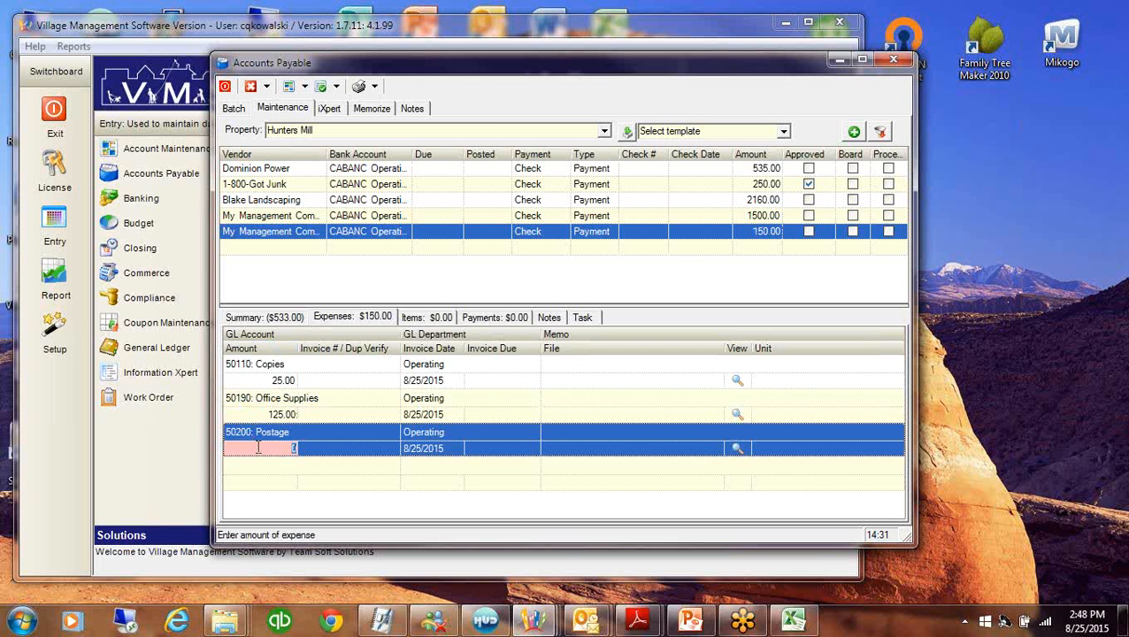
{"action": "type", "text": "300"}
{"action": "key", "text": "Tab"}
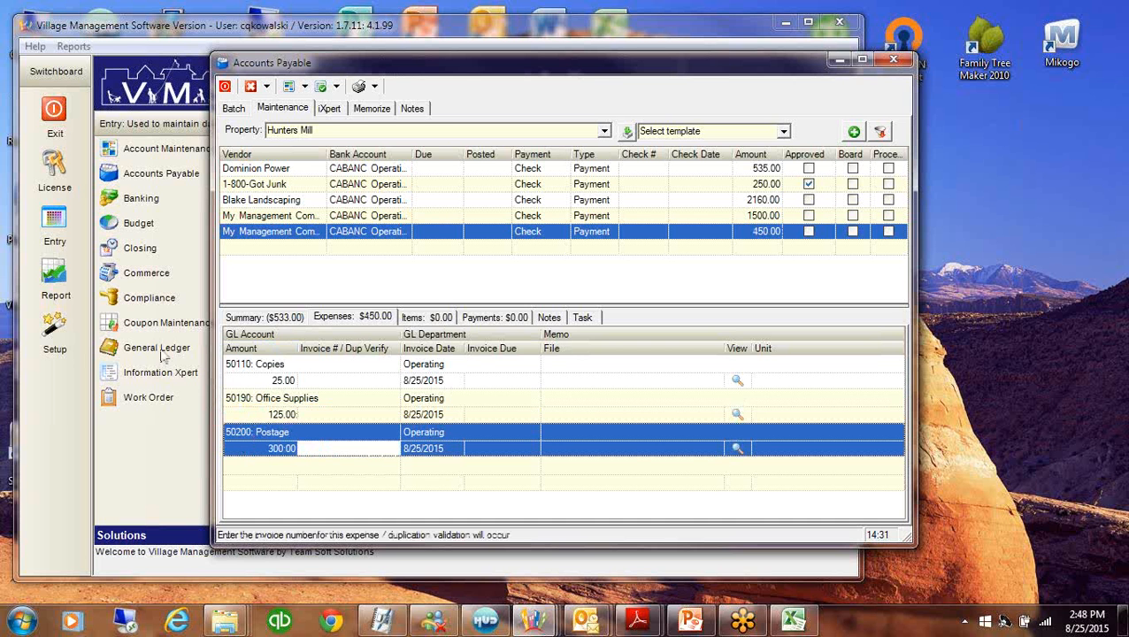
{"action": "left_click", "coordinate": [583, 395]}
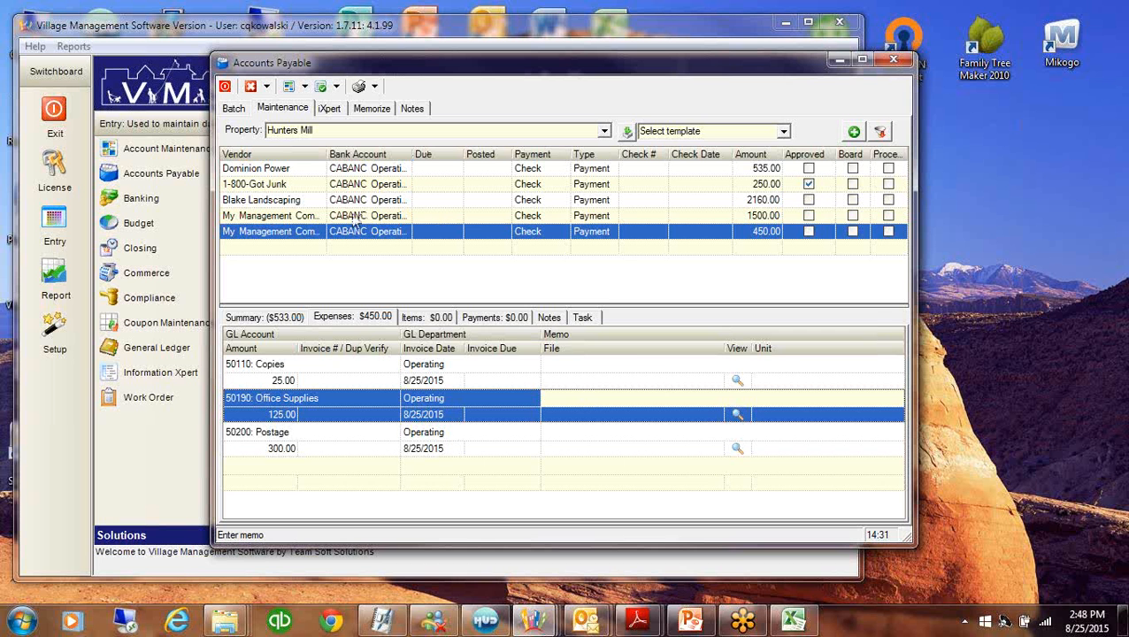
Save the My Management Company management contract voucher as a memorized item named "Mgmt Fees"
{"action": "left_click", "coordinate": [435, 218]}
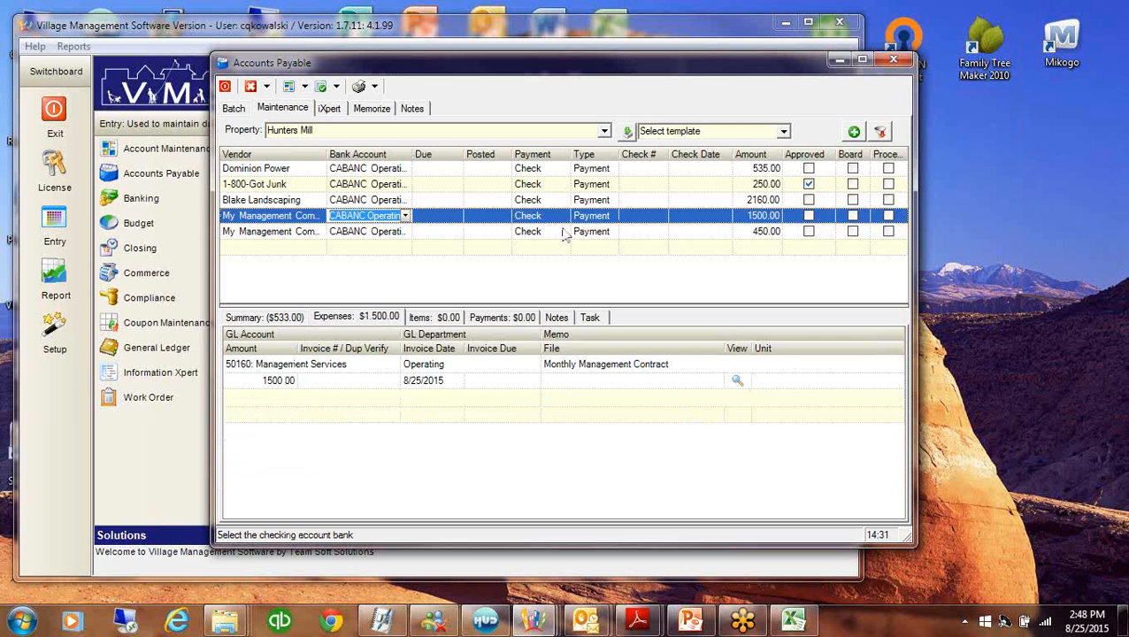
{"action": "right_click", "coordinate": [505, 219]}
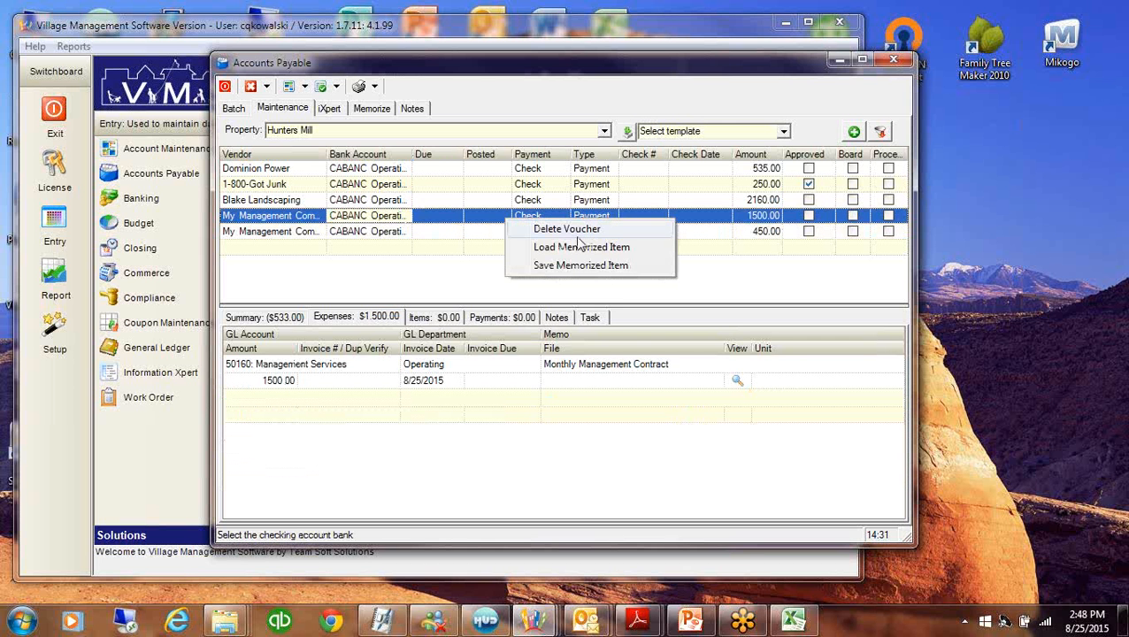
{"action": "left_click", "coordinate": [560, 267]}
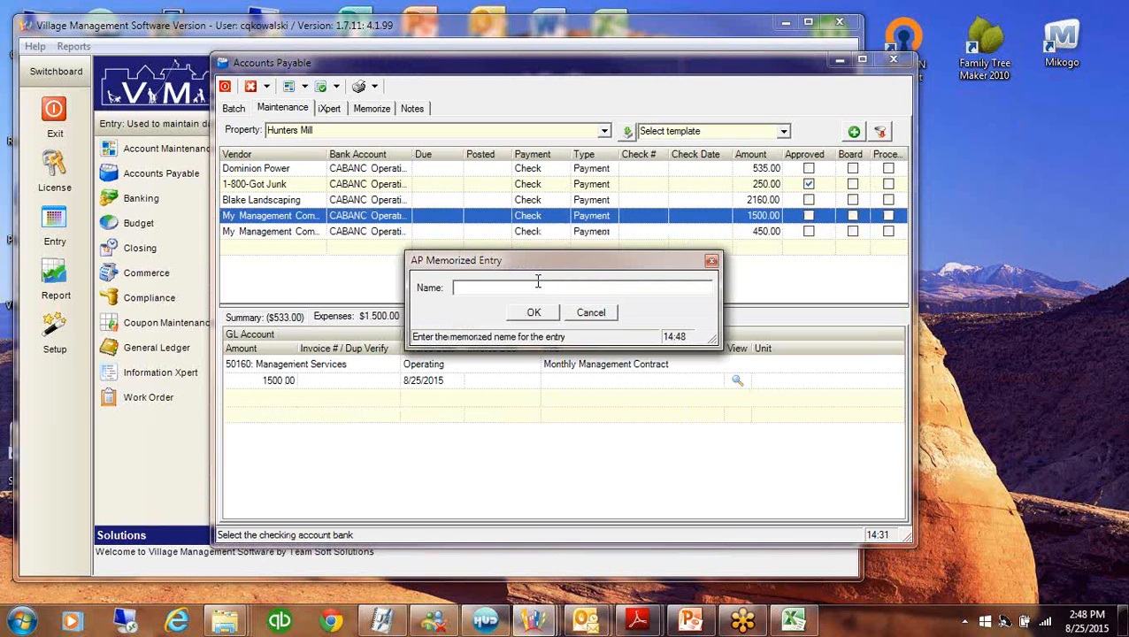
{"action": "type", "text": "M"}
{"action": "type", "text": "mt Fees"}
{"action": "left_click", "coordinate": [534, 312]}
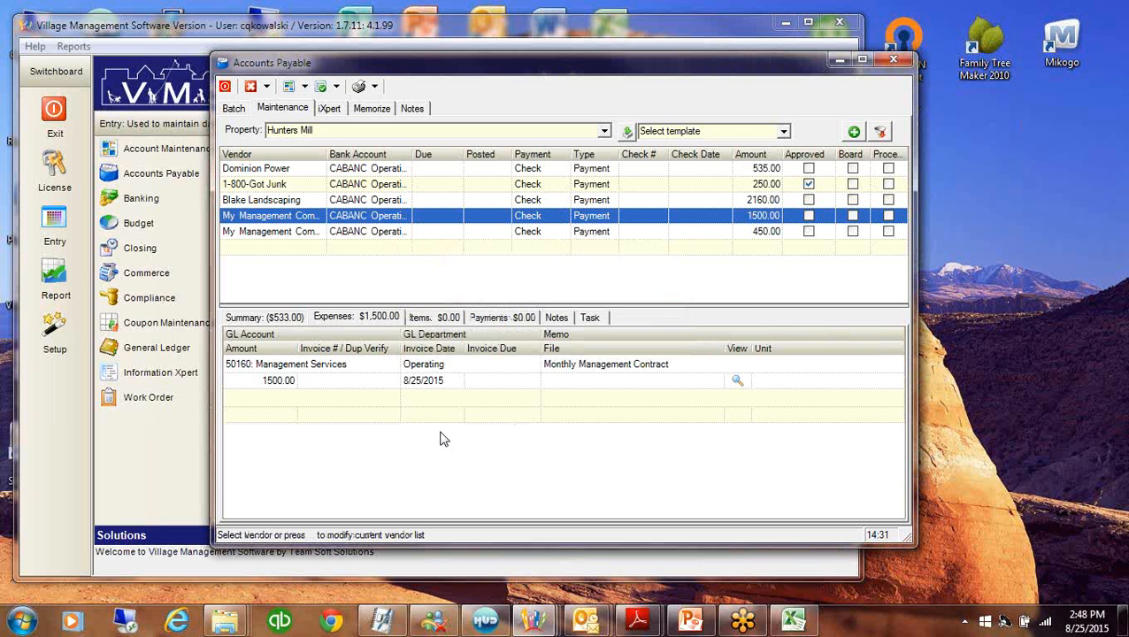
Save the My Management Company voucher with copies, office supplies and postage as a memorized item named "Mgmt Extras"
{"action": "left_click", "coordinate": [290, 231]}
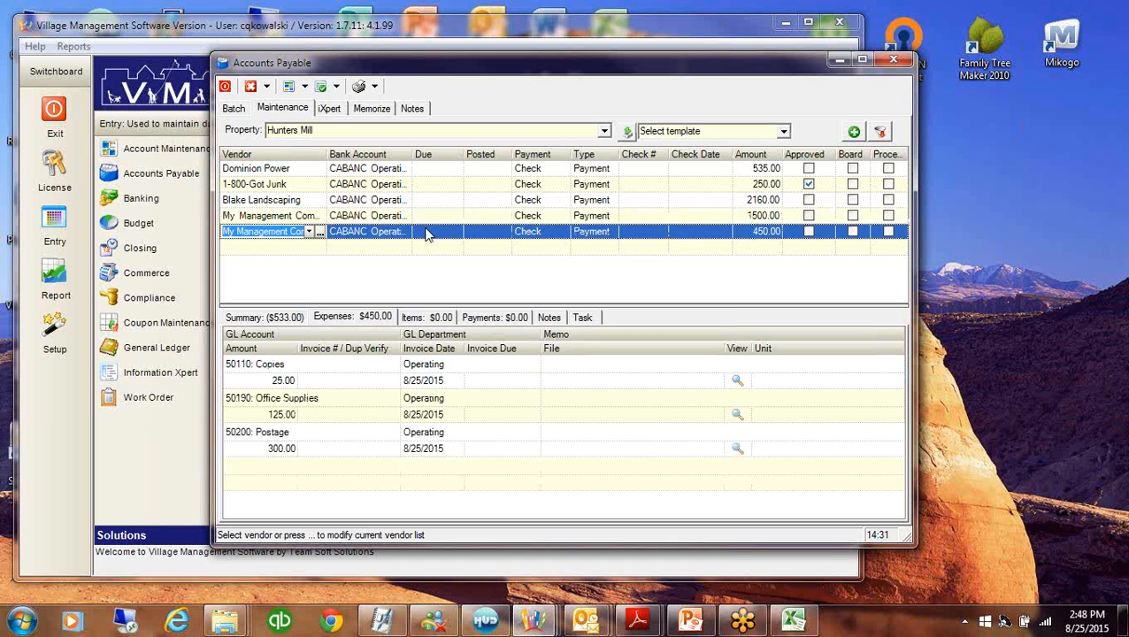
{"action": "right_click", "coordinate": [427, 233]}
{"action": "left_click", "coordinate": [470, 276]}
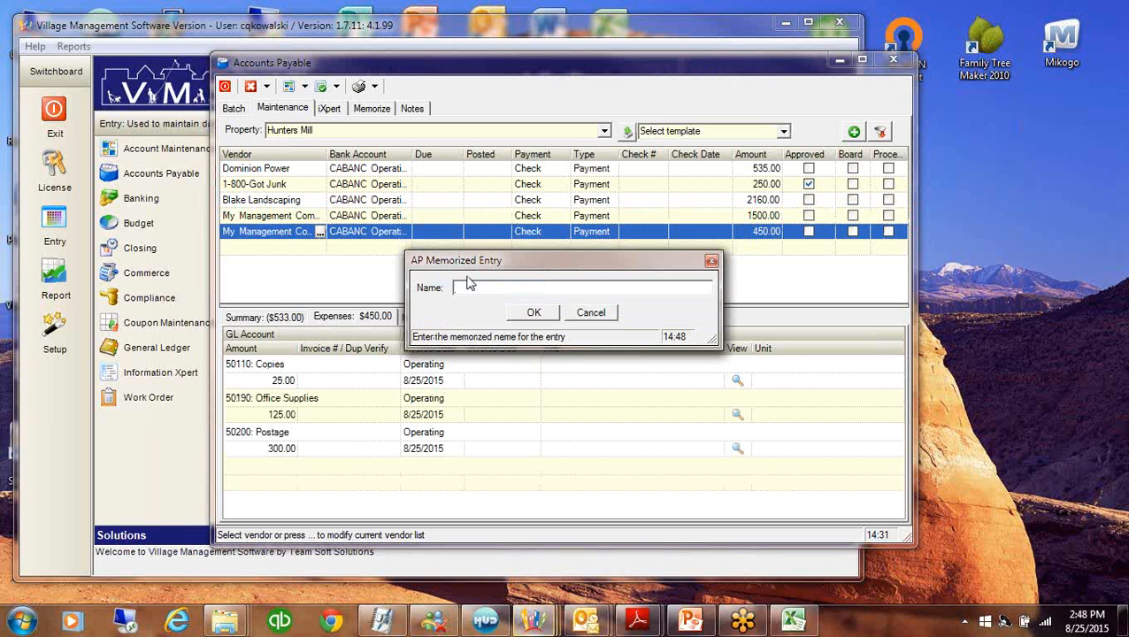
{"action": "type", "text": "Mgmt Extras"}
{"action": "left_click", "coordinate": [518, 313]}
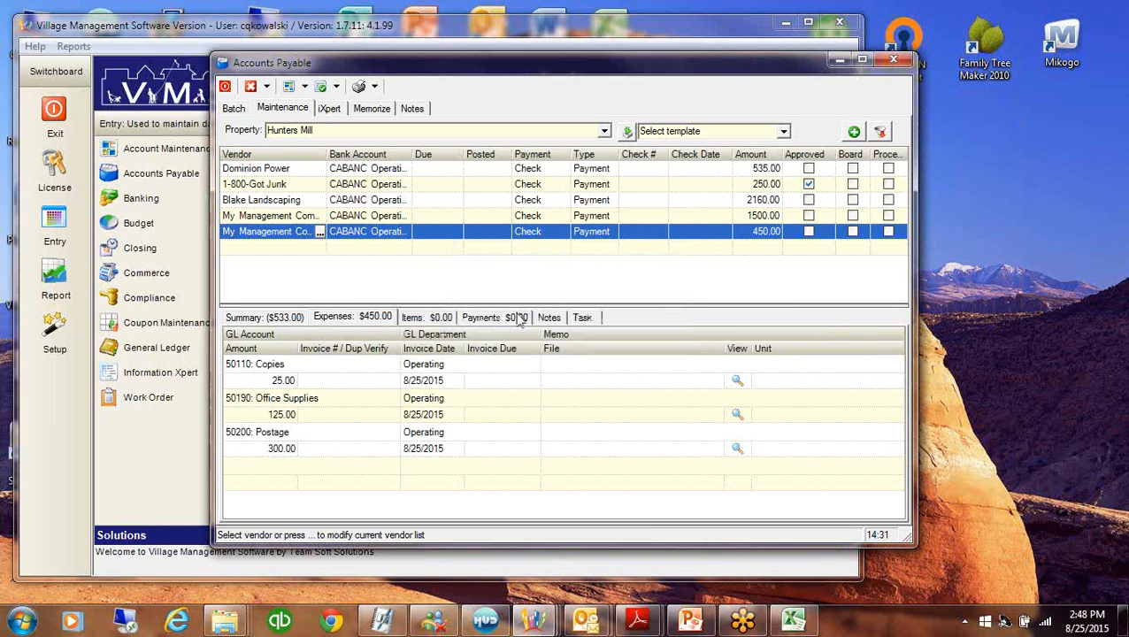
Display the memorized vouchers for the Hunters Mill property
{"action": "left_click", "coordinate": [375, 108]}
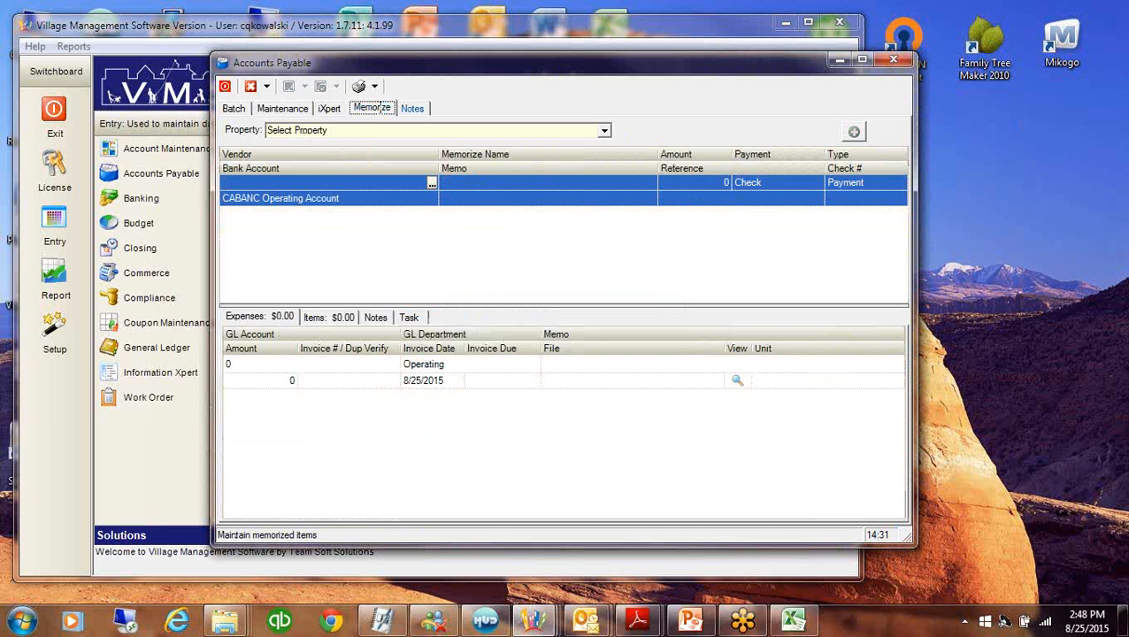
{"action": "left_click", "coordinate": [604, 131]}
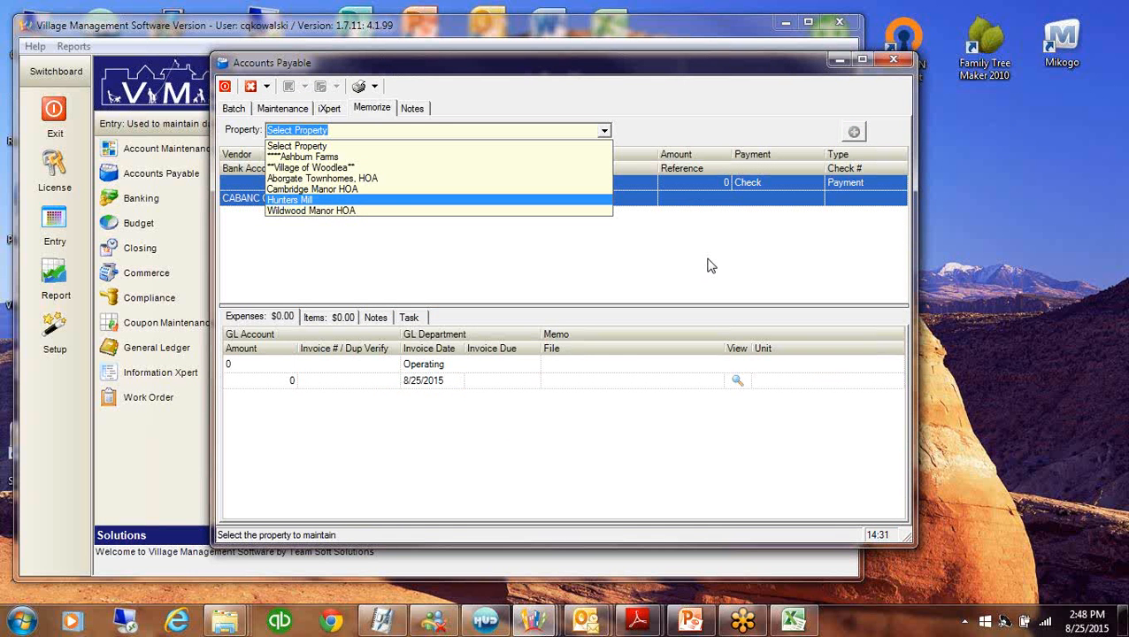
{"action": "key", "text": "Return"}
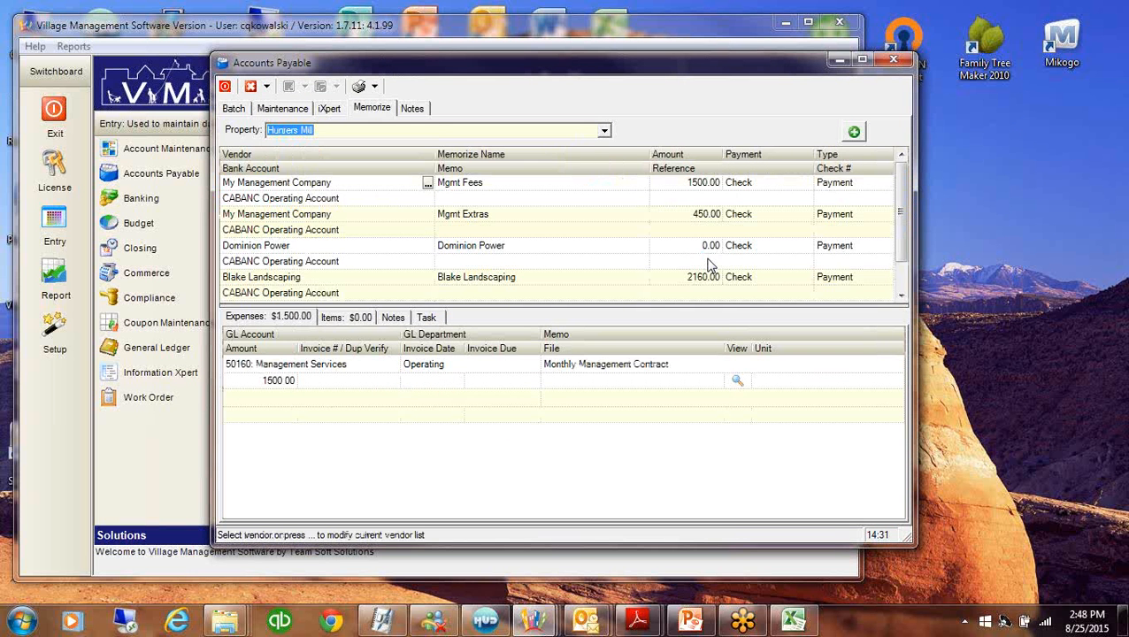
Set the Copies, Office Supplies and Postage amounts to 0 in the memorized Mgmt Extras voucher
{"action": "left_click", "coordinate": [375, 218]}
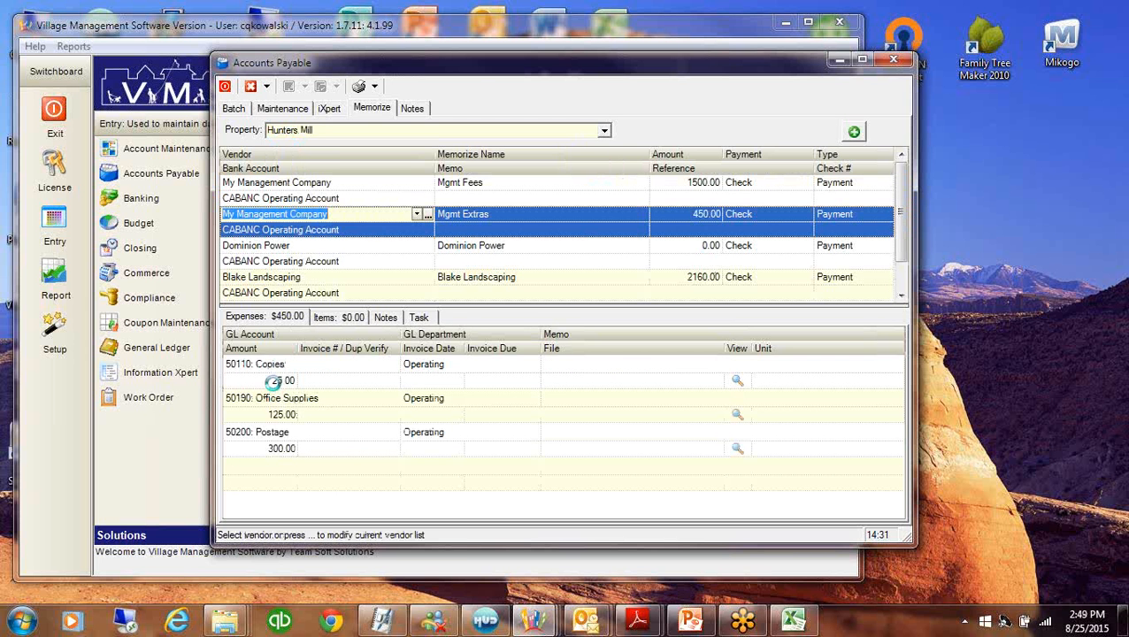
{"action": "left_click", "coordinate": [276, 382]}
{"action": "type", "text": "0"}
{"action": "key", "text": "Return"}
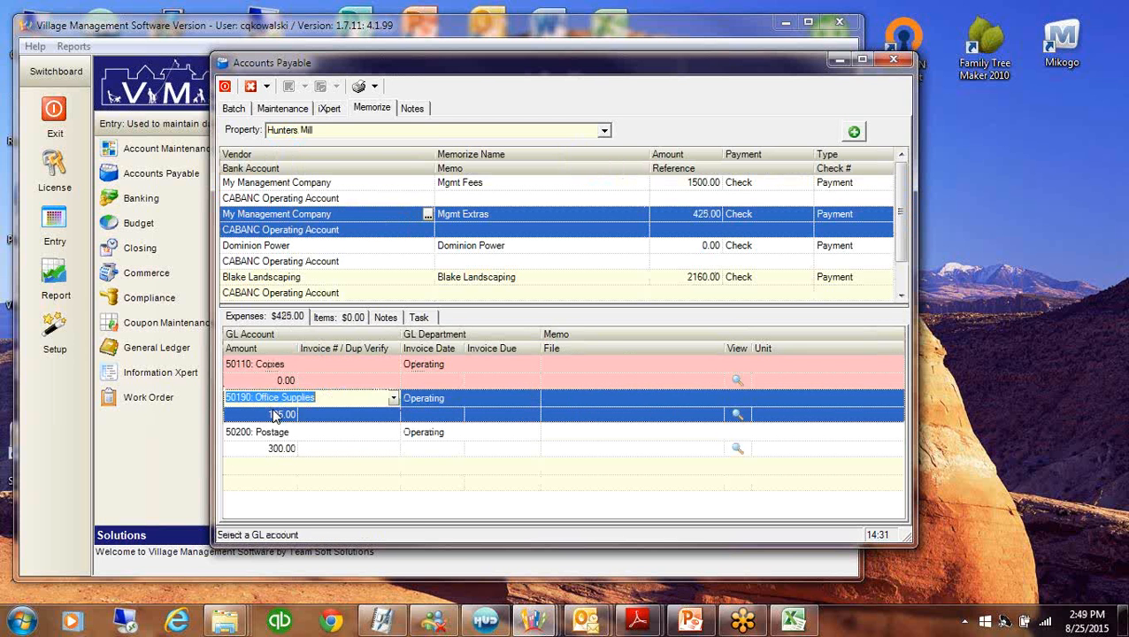
{"action": "type", "text": "0"}
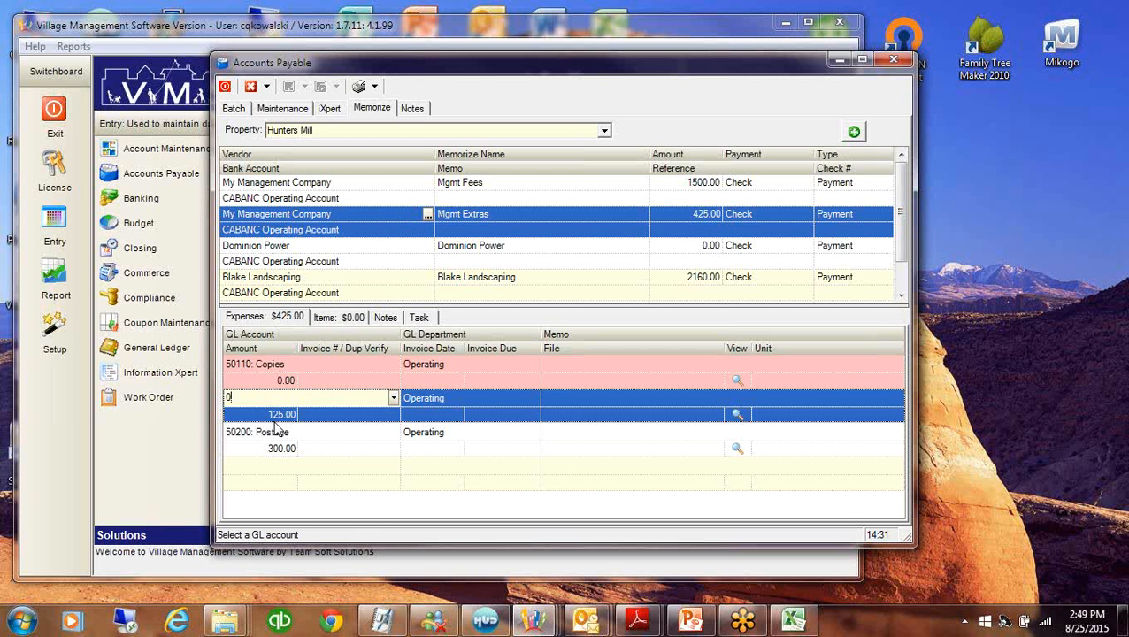
{"action": "key", "text": "Escape"}
{"action": "left_click", "coordinate": [281, 415]}
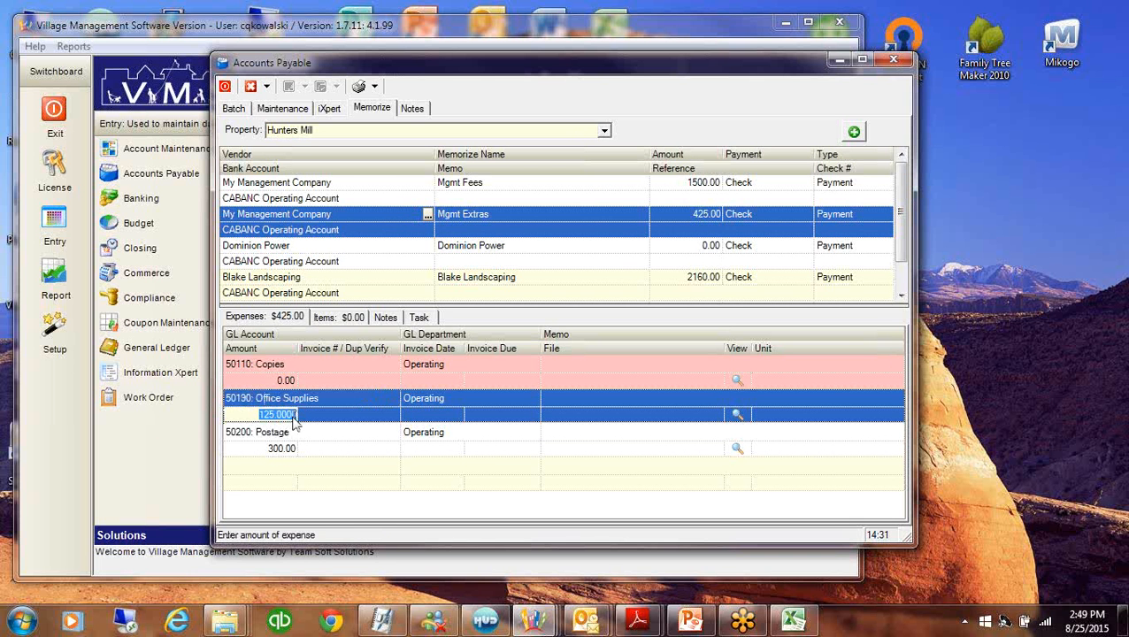
{"action": "type", "text": "0"}
{"action": "left_click", "coordinate": [279, 449]}
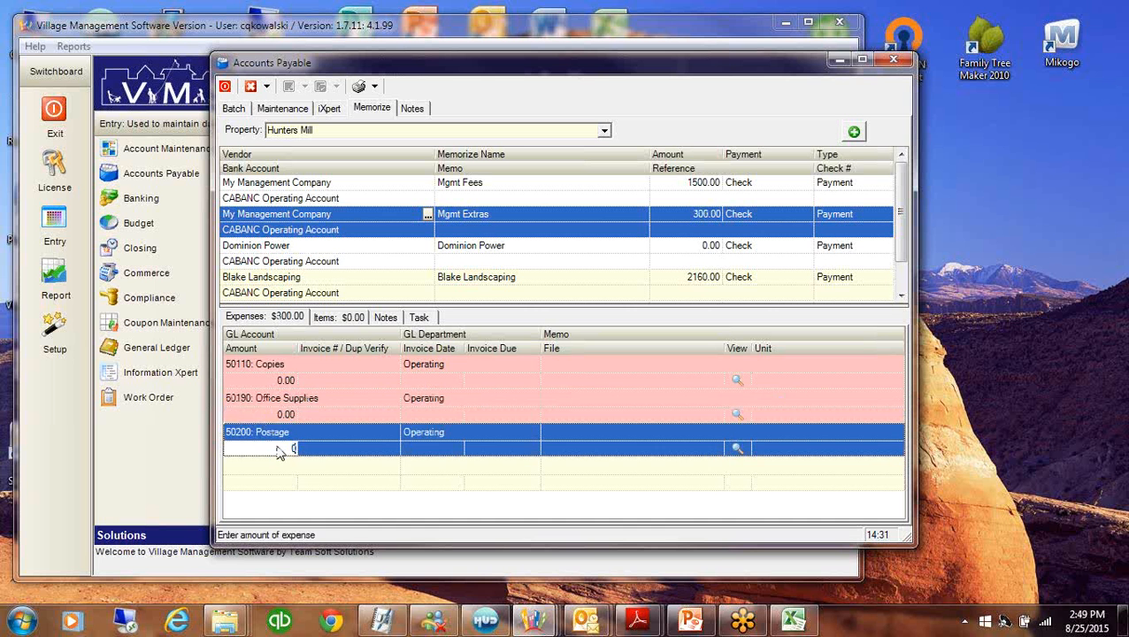
{"action": "type", "text": "0"}
{"action": "left_click", "coordinate": [405, 413]}
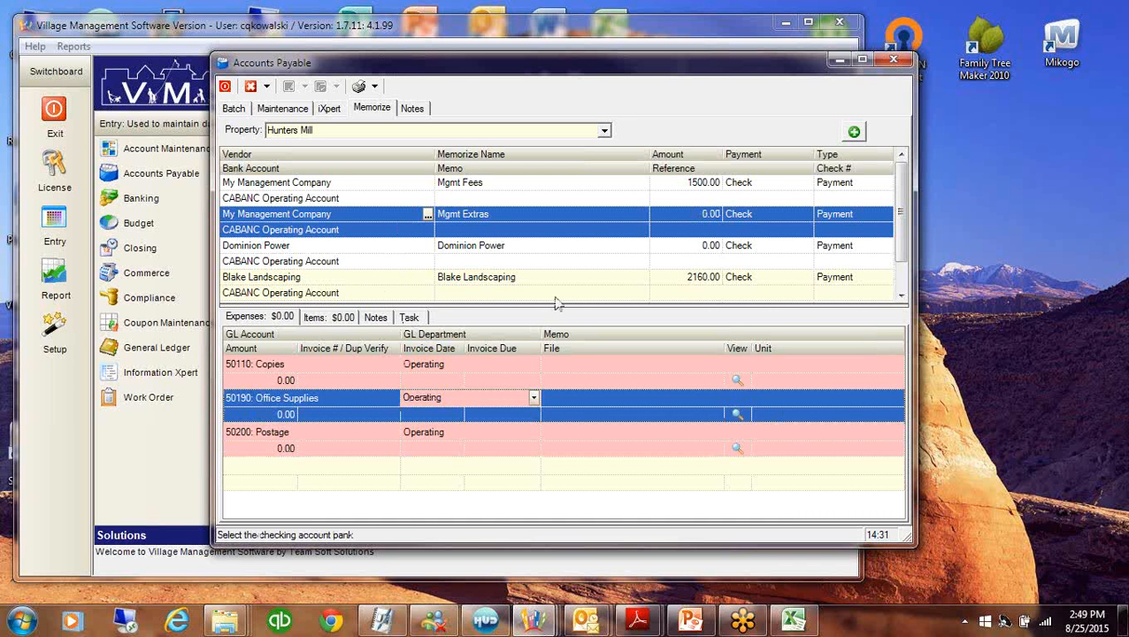
Set the Repairs and Plants/Trees/Flowers amounts to 0 in the memorized Blake Landscaping voucher
{"action": "left_click", "coordinate": [469, 293]}
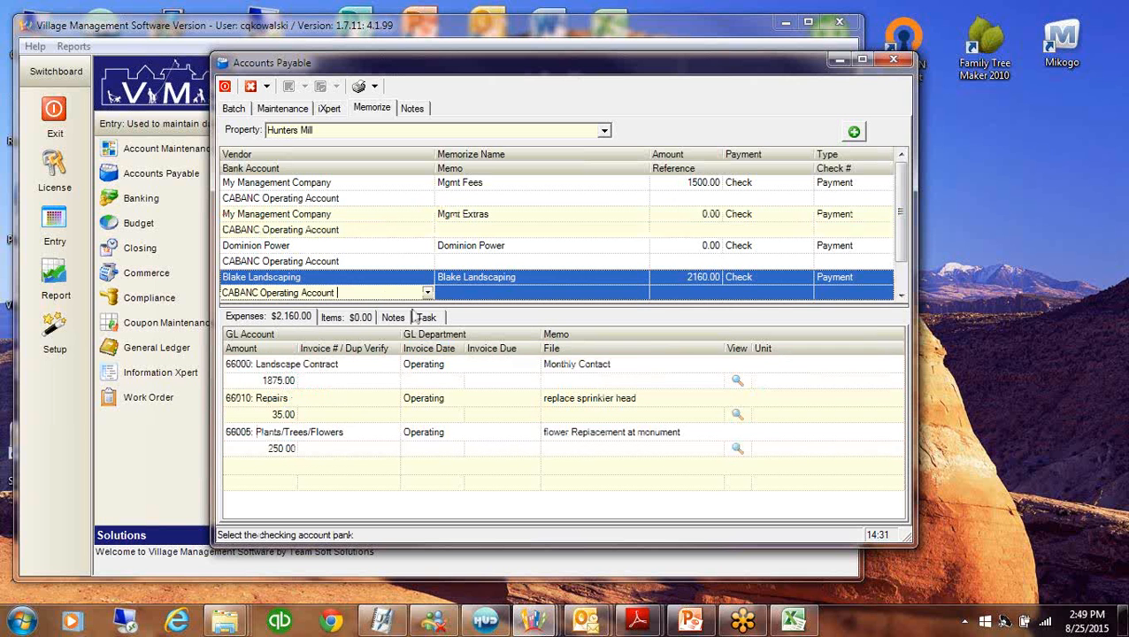
{"action": "left_click", "coordinate": [252, 412]}
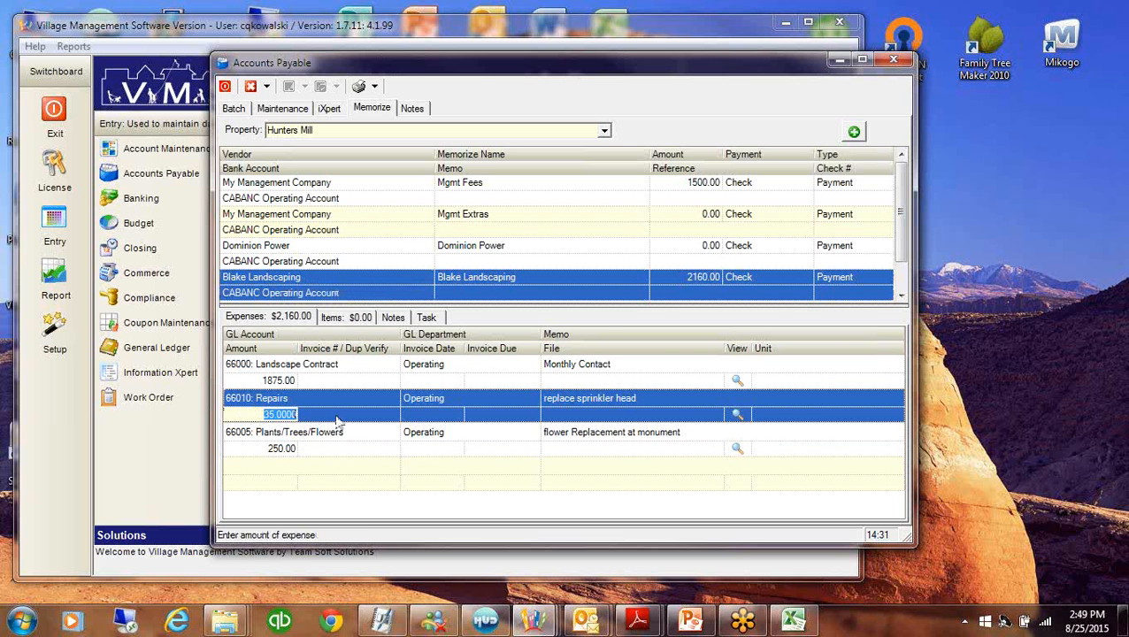
{"action": "type", "text": "0"}
{"action": "left_click", "coordinate": [262, 450]}
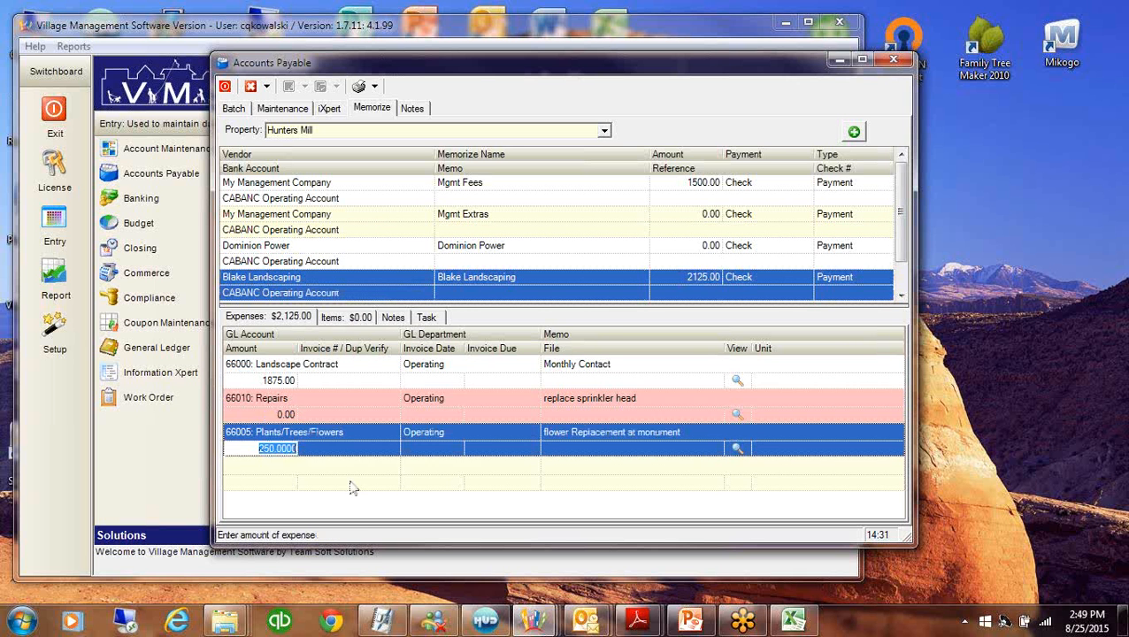
{"action": "type", "text": "0"}
{"action": "left_click", "coordinate": [346, 420]}
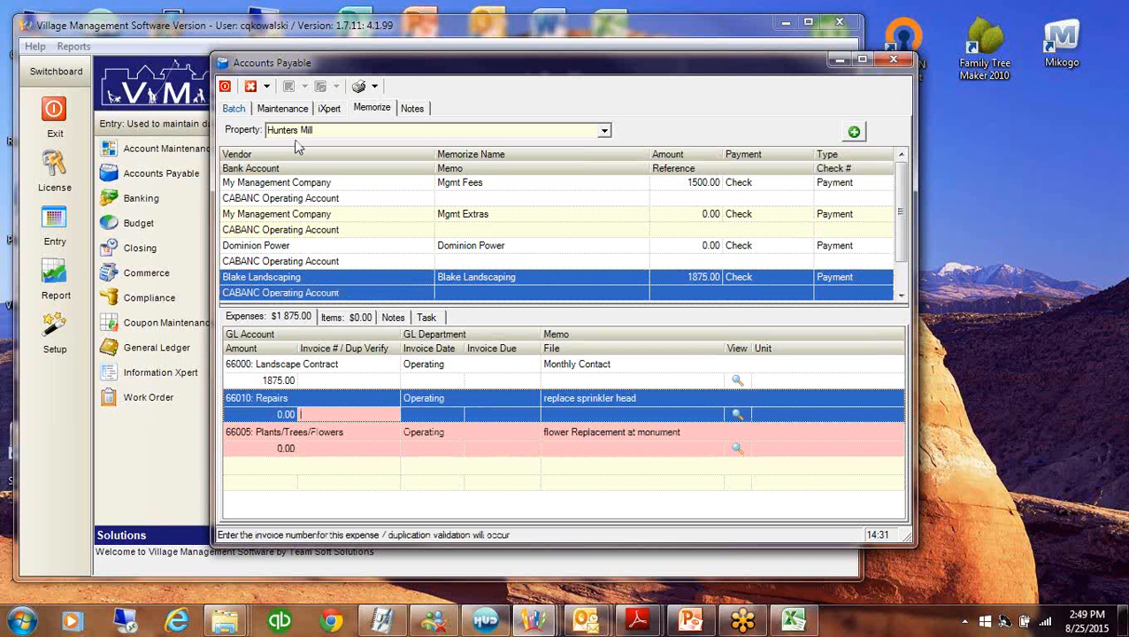
Load the memorized Blake Landscaping, Dominion Power, Mgmt Extras and Mgmt Fees items as new vouchers for Hunters Mill
{"action": "left_click", "coordinate": [283, 107]}
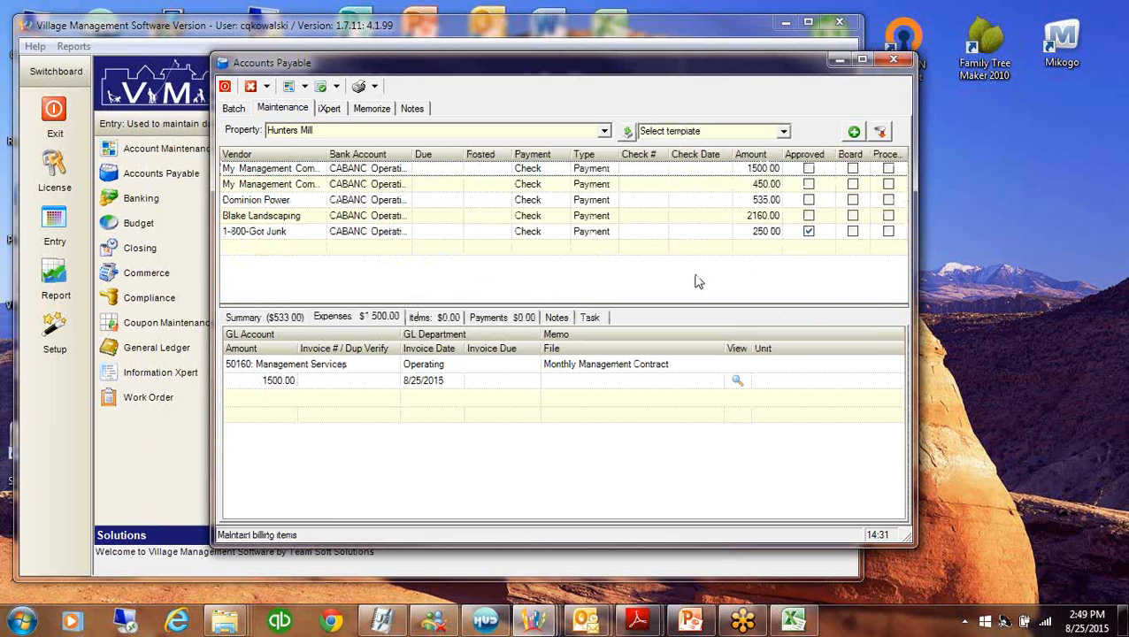
{"action": "left_click", "coordinate": [280, 174]}
{"action": "right_click", "coordinate": [301, 172]}
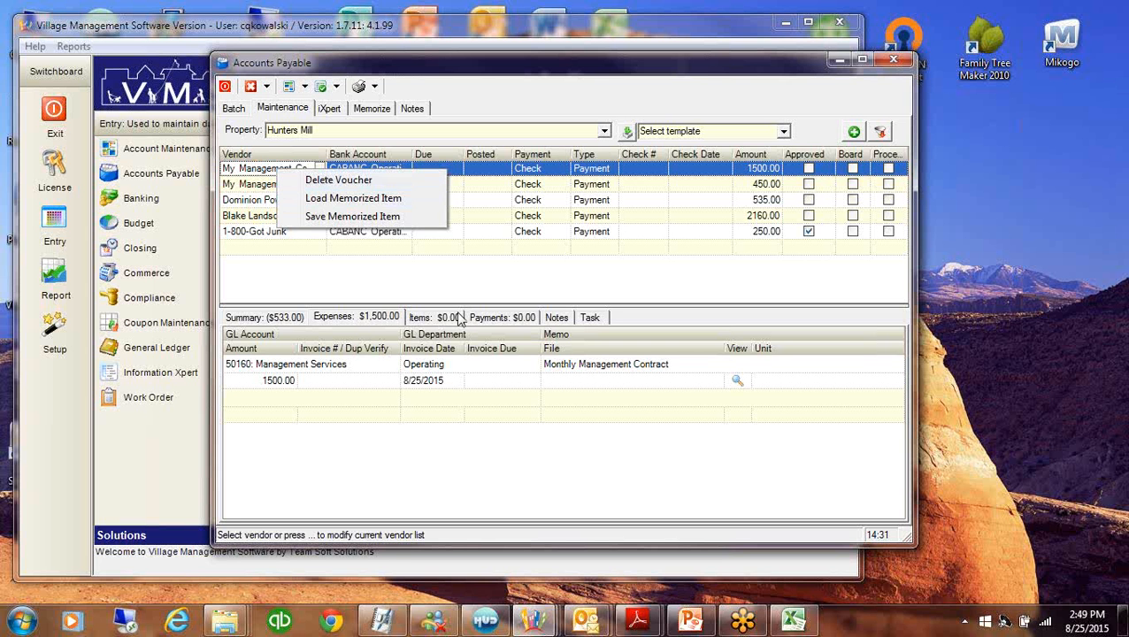
{"action": "left_click", "coordinate": [451, 284]}
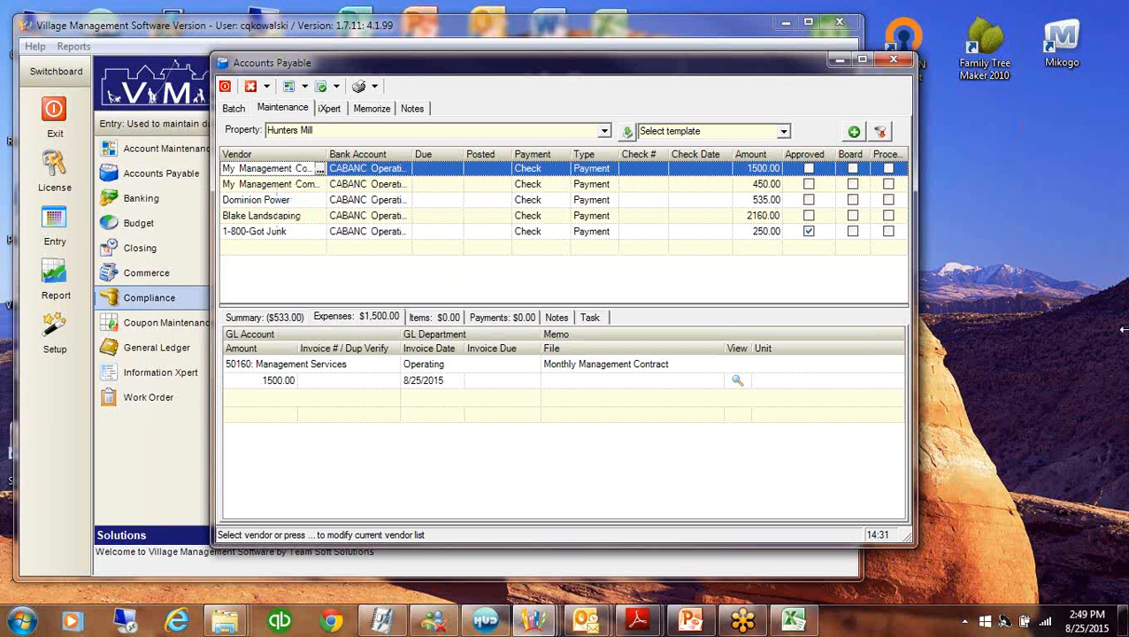
{"action": "right_click", "coordinate": [703, 285]}
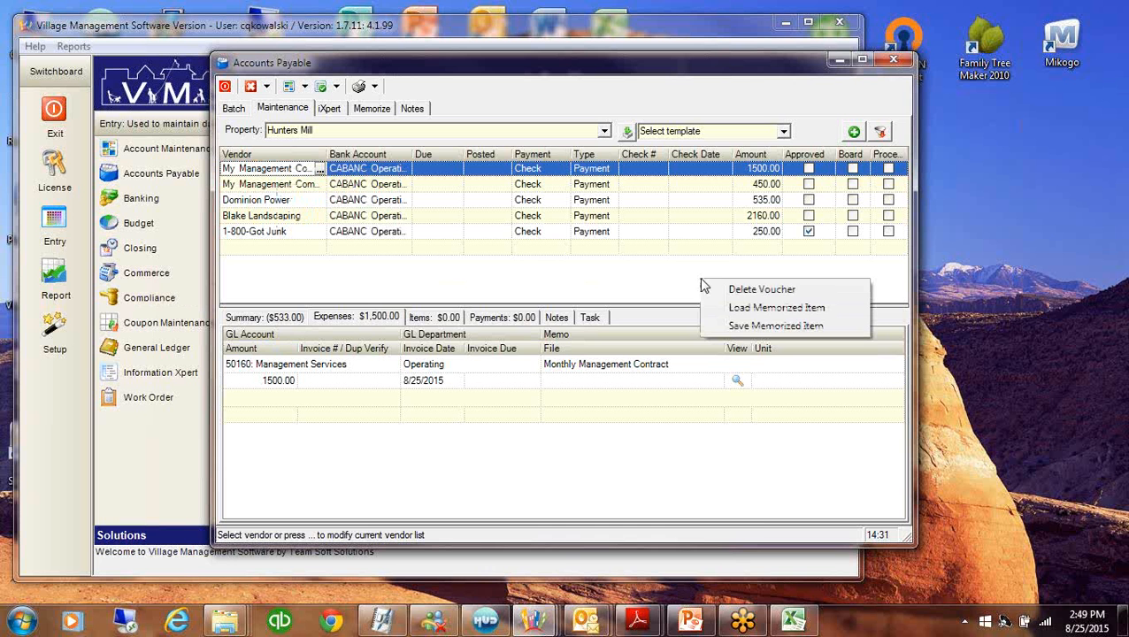
{"action": "left_click", "coordinate": [756, 306]}
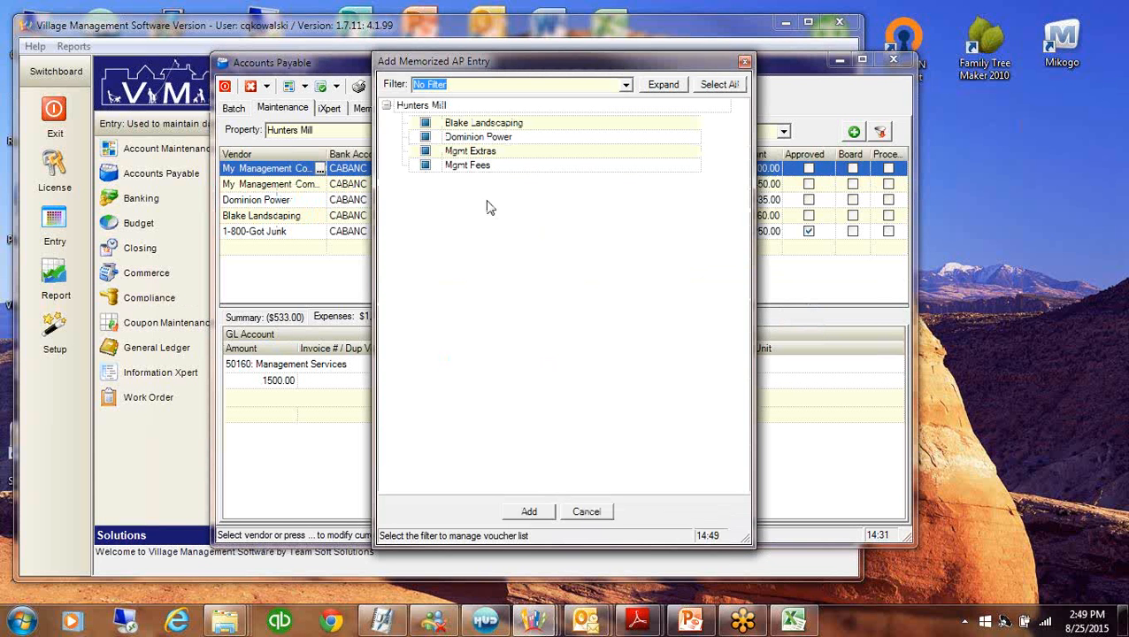
{"action": "left_click", "coordinate": [425, 125]}
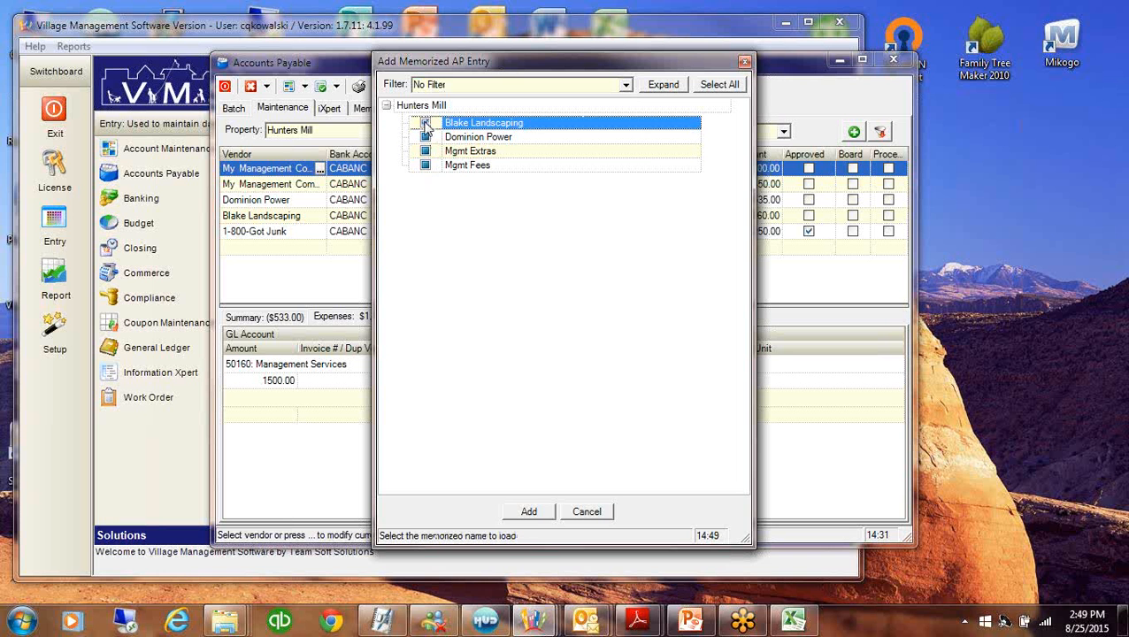
{"action": "left_click", "coordinate": [425, 123]}
{"action": "left_click", "coordinate": [425, 137]}
{"action": "left_click", "coordinate": [426, 151]}
{"action": "left_click", "coordinate": [425, 166]}
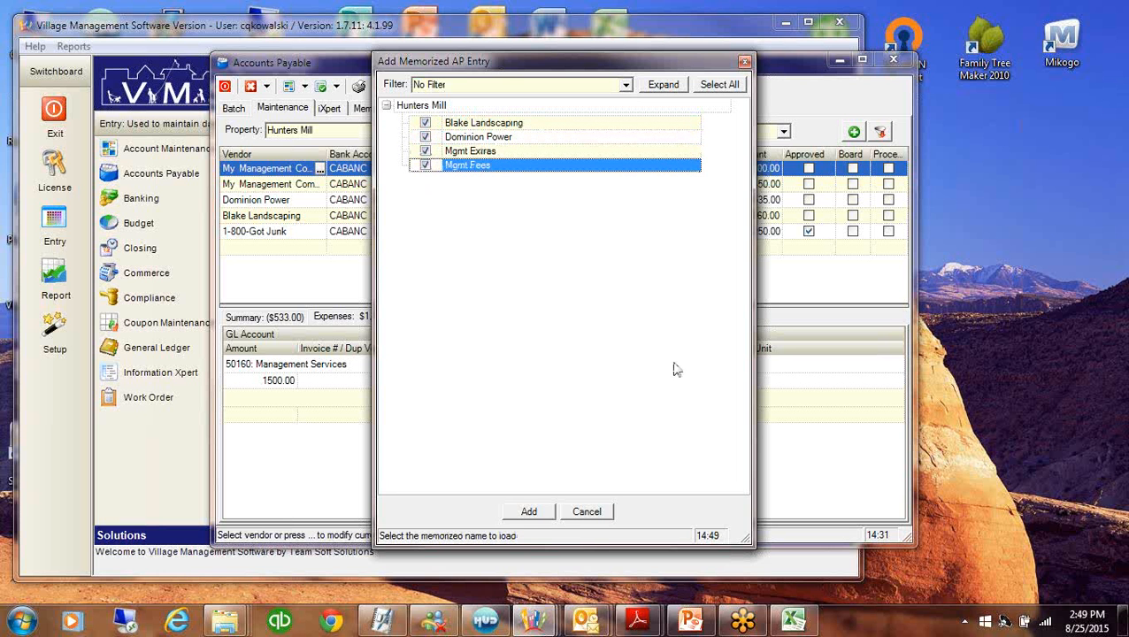
{"action": "left_click", "coordinate": [528, 511]}
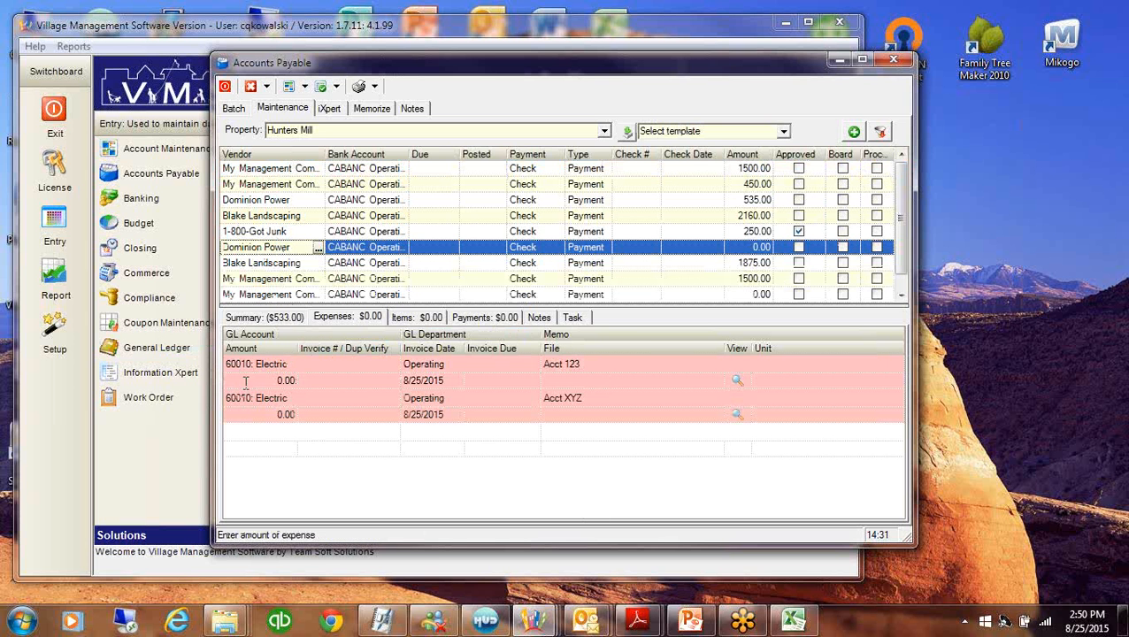
Set the newly loaded Dominion Power voucher's Electric amounts to 256 for Acct 123 and 113 for Acct XYZ
{"action": "left_click", "coordinate": [277, 382]}
{"action": "type", "text": "256"}
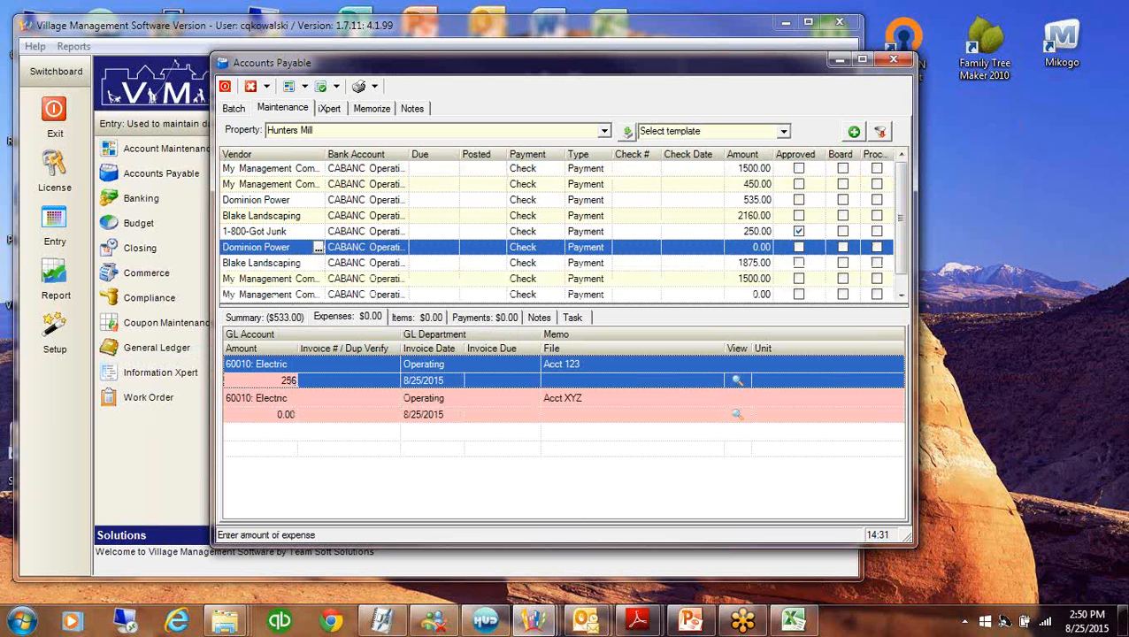
{"action": "left_click", "coordinate": [269, 414]}
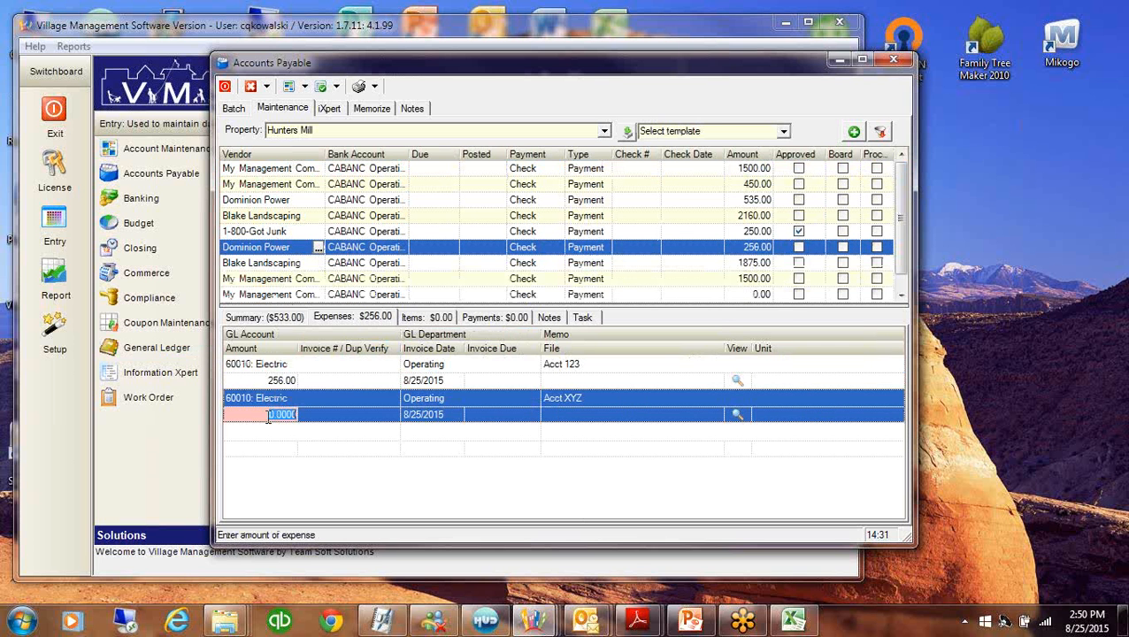
{"action": "type", "text": "113"}
{"action": "left_click", "coordinate": [440, 264]}
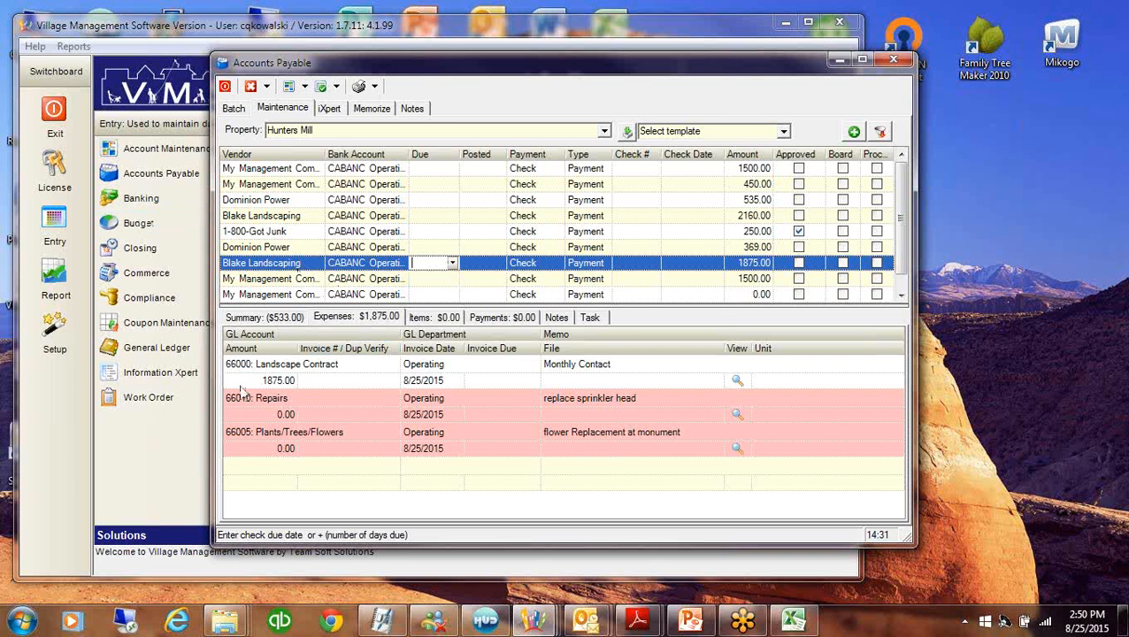
{"action": "left_click", "coordinate": [297, 250]}
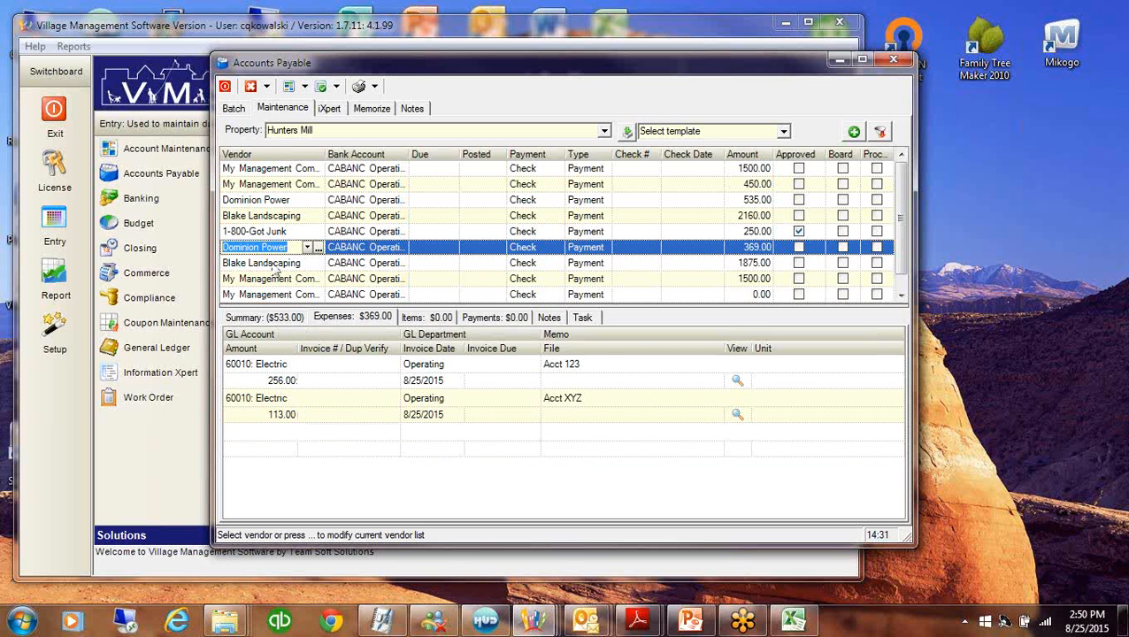
Try to approve the newly loaded Blake Landscaping voucher with its Repairs and Plants/Trees/Flowers amounts left at zero
{"action": "key", "text": "Down"}
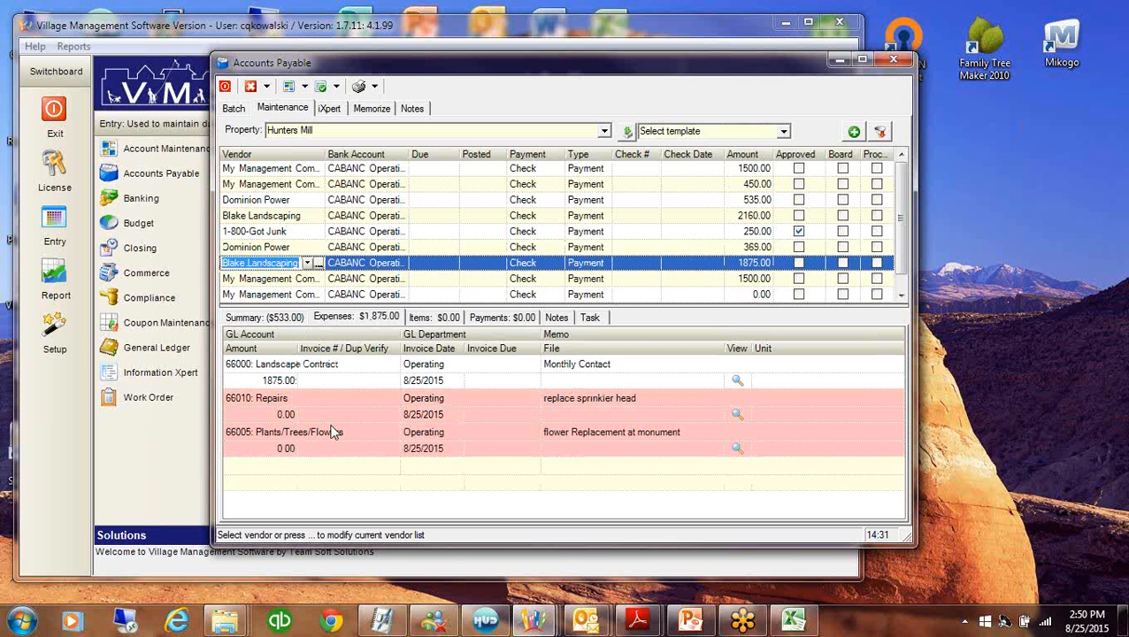
{"action": "left_click", "coordinate": [274, 381]}
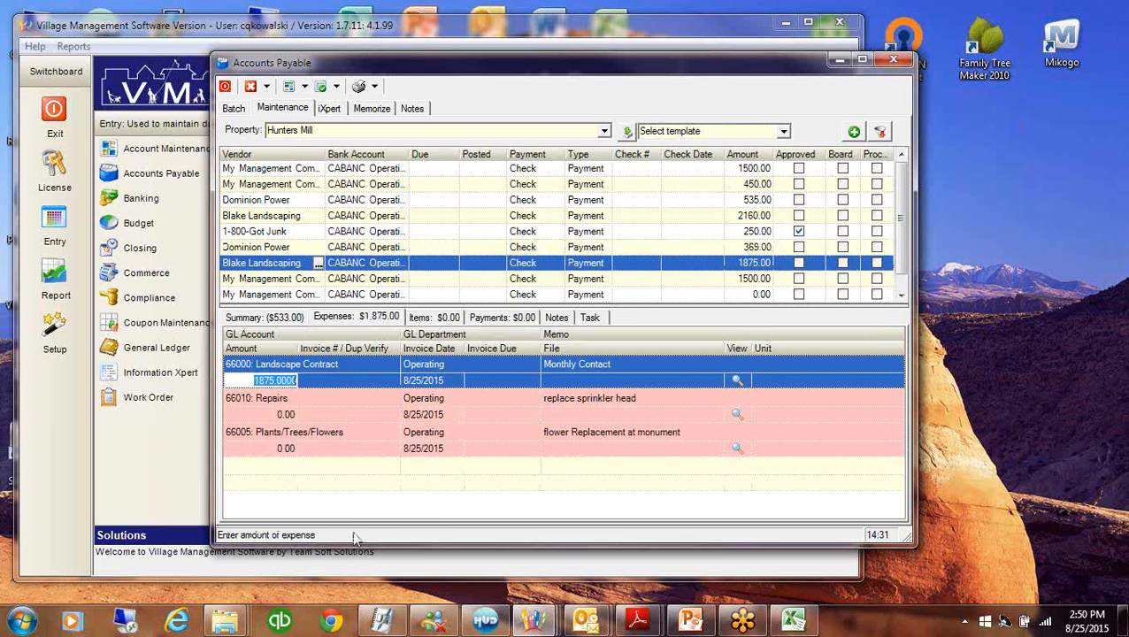
{"action": "left_click", "coordinate": [274, 414]}
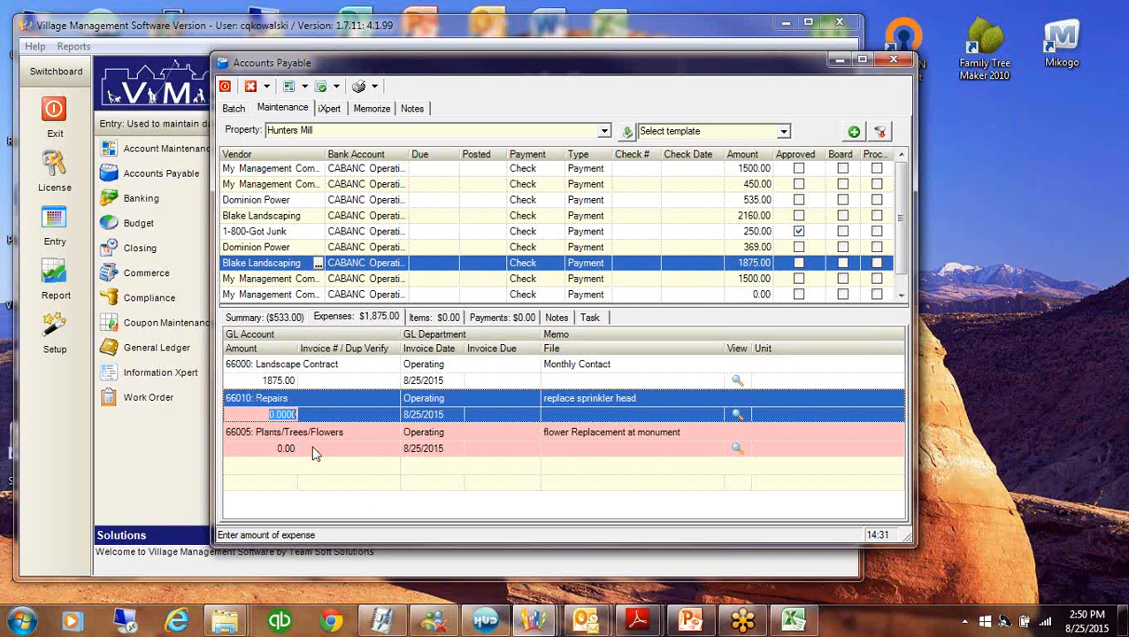
{"action": "left_click", "coordinate": [799, 263]}
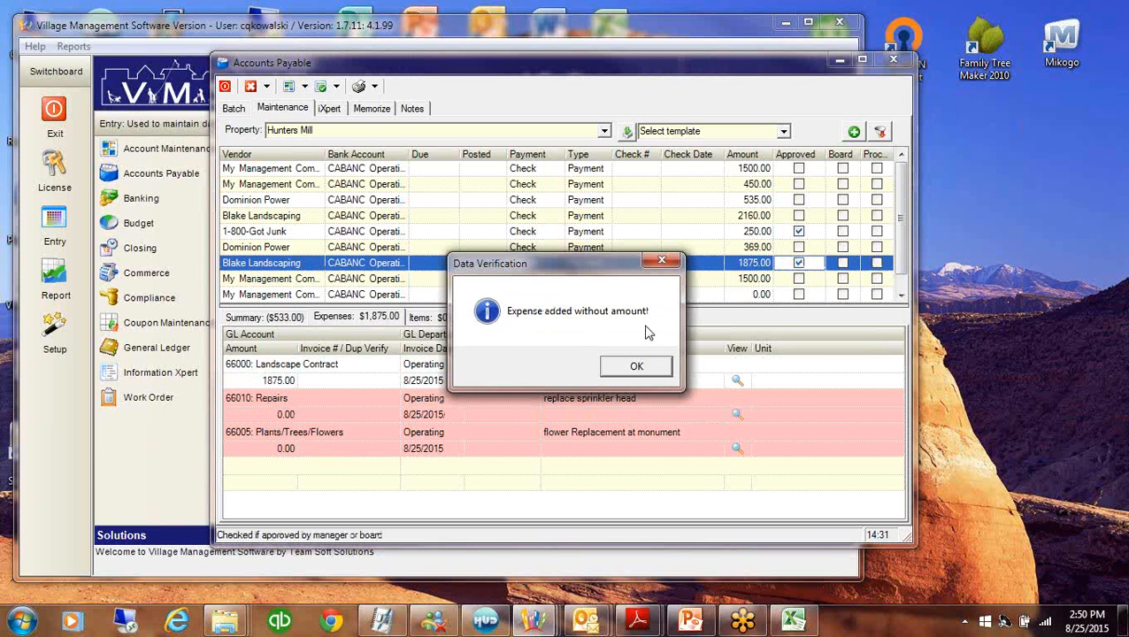
{"action": "left_click", "coordinate": [610, 368]}
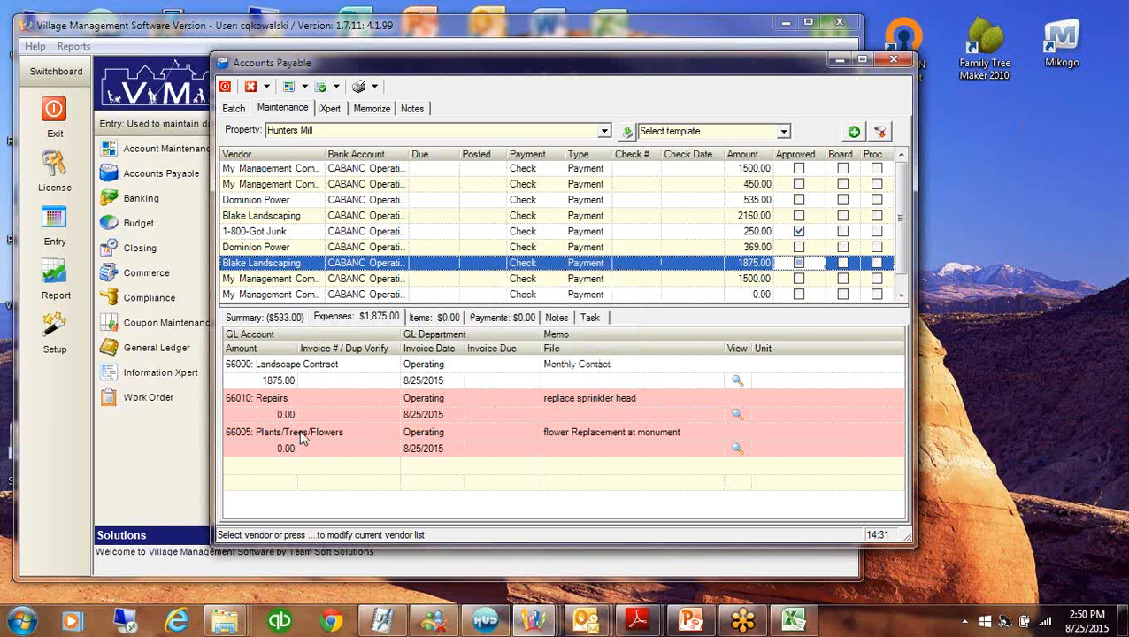
Delete the Repairs and Plants/Trees/Flowers expenses from the newly loaded Blake Landscaping voucher and mark it approved
{"action": "left_click", "coordinate": [306, 414]}
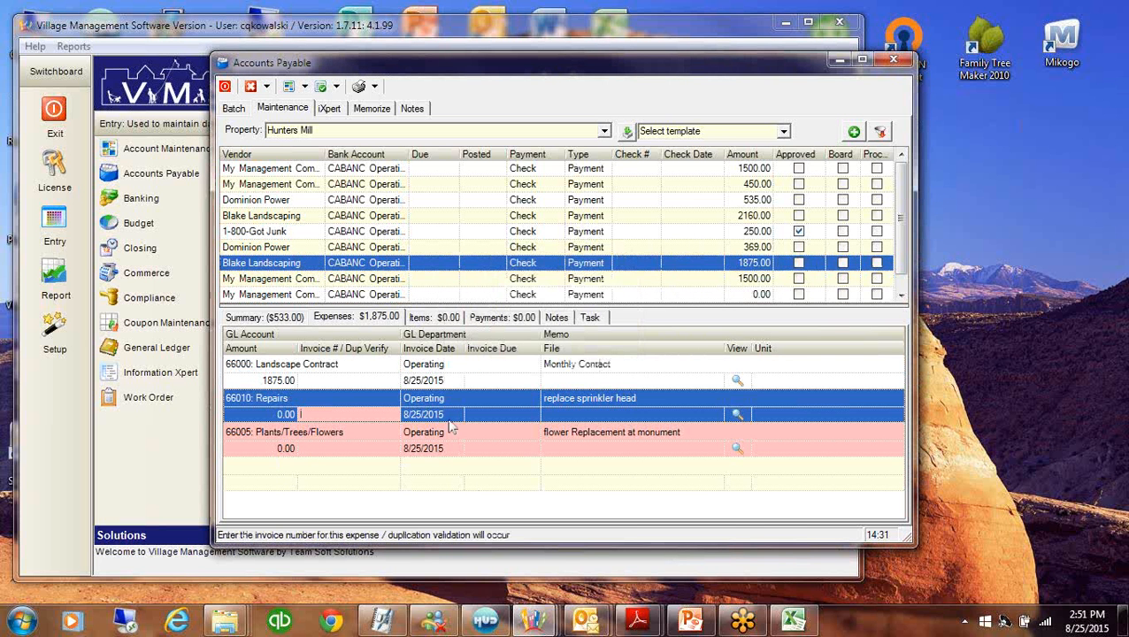
{"action": "right_click", "coordinate": [581, 402]}
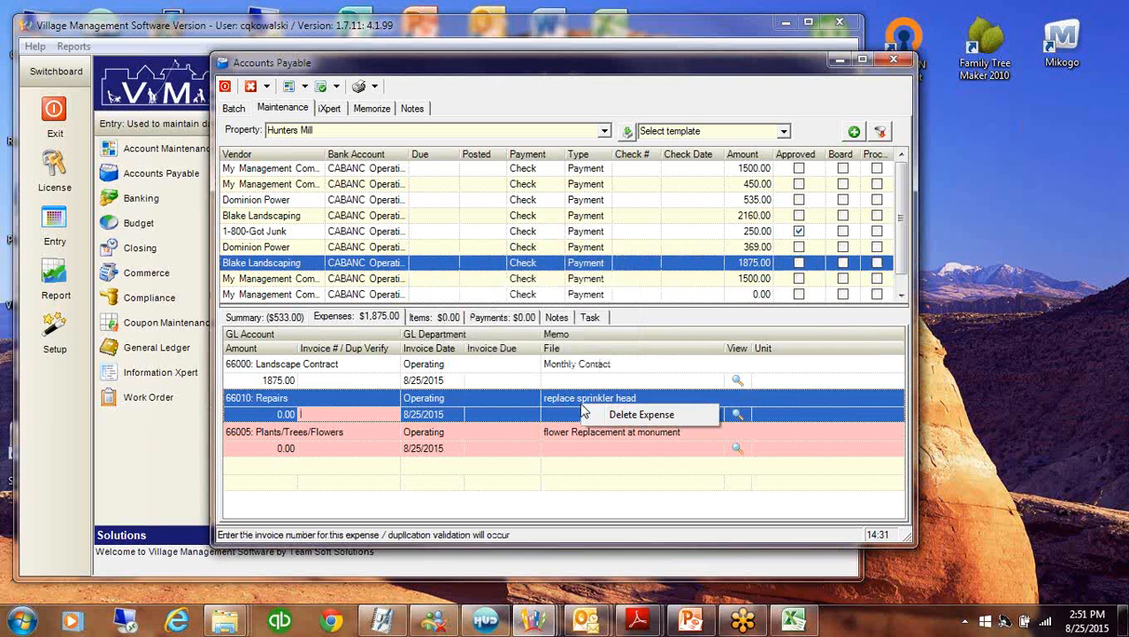
{"action": "left_click", "coordinate": [630, 415]}
{"action": "key", "text": "Left"}
{"action": "key", "text": "Return"}
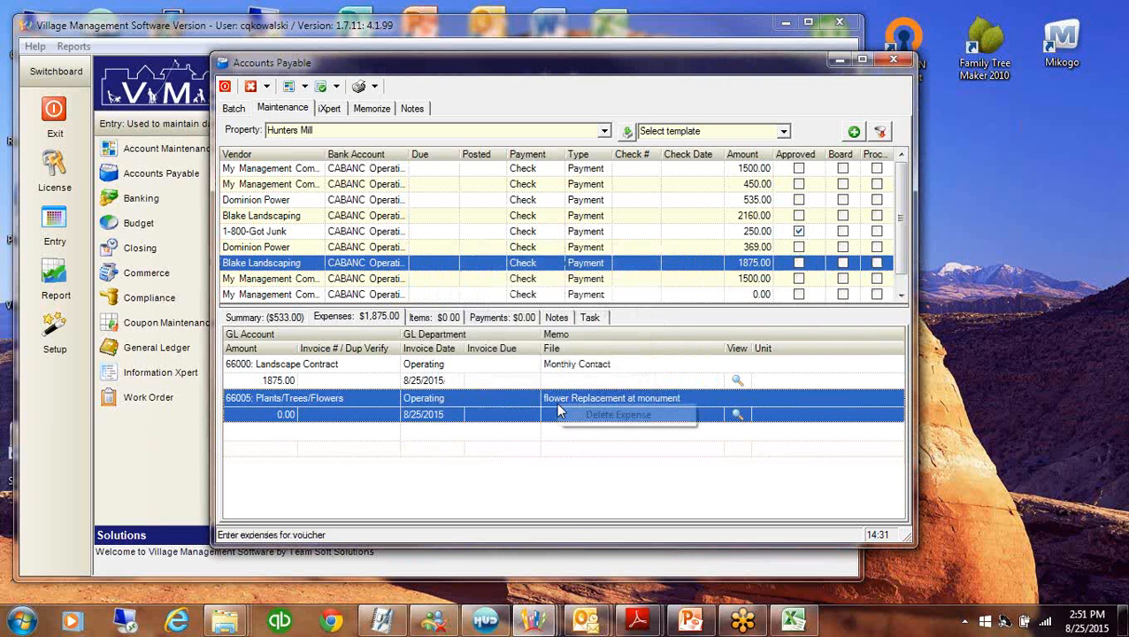
{"action": "key", "text": "Down"}
{"action": "key", "text": "Return"}
{"action": "key", "text": "Left"}
{"action": "key", "text": "Return"}
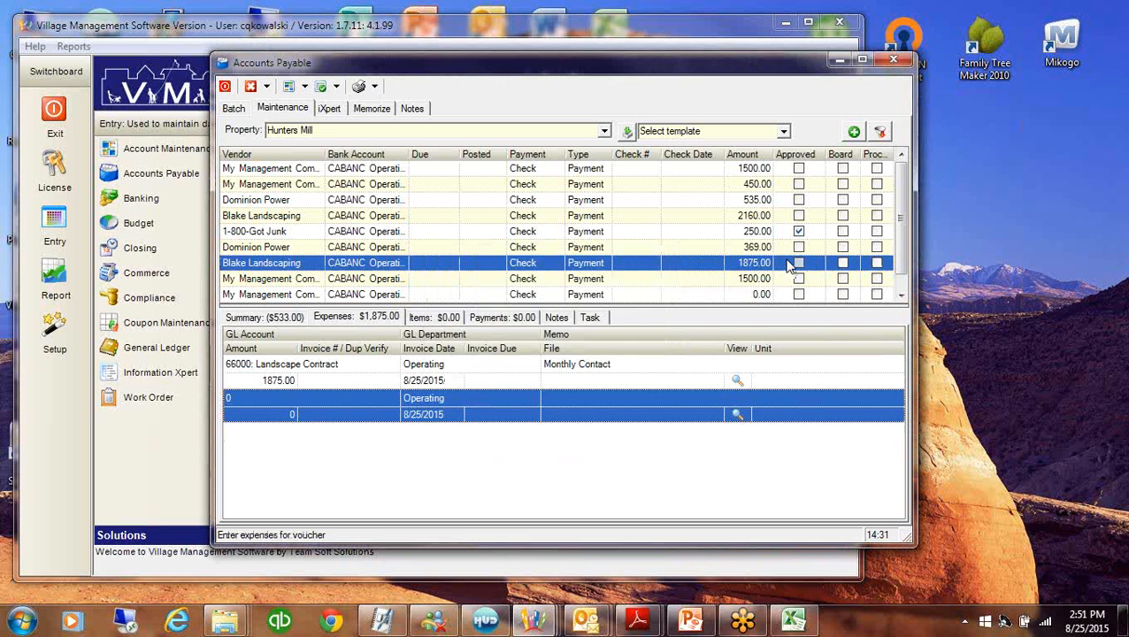
{"action": "left_click", "coordinate": [797, 263]}
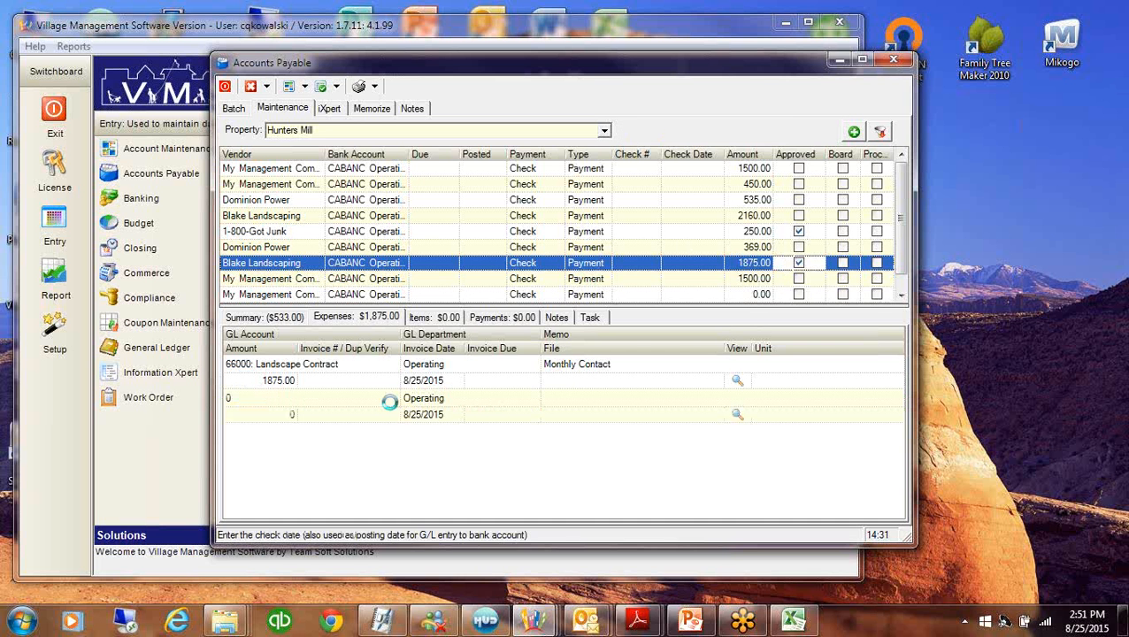
Delete the zero-amount My Management Company voucher containing the Copies, Office Supplies and Postage expenses
{"action": "key", "text": "Up"}
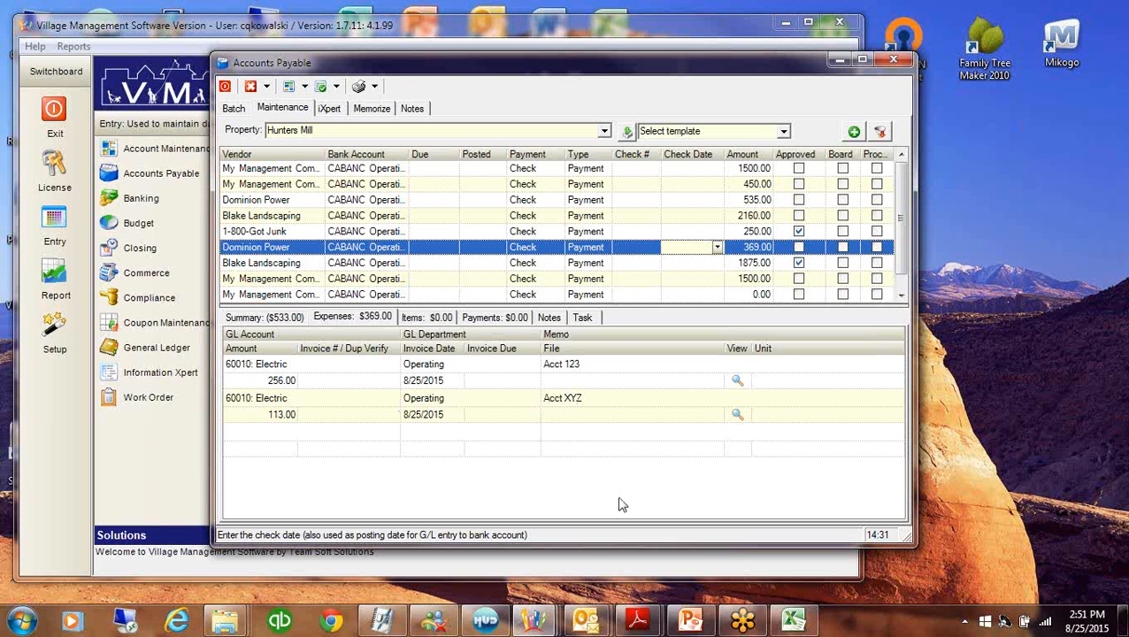
{"action": "left_click", "coordinate": [302, 291]}
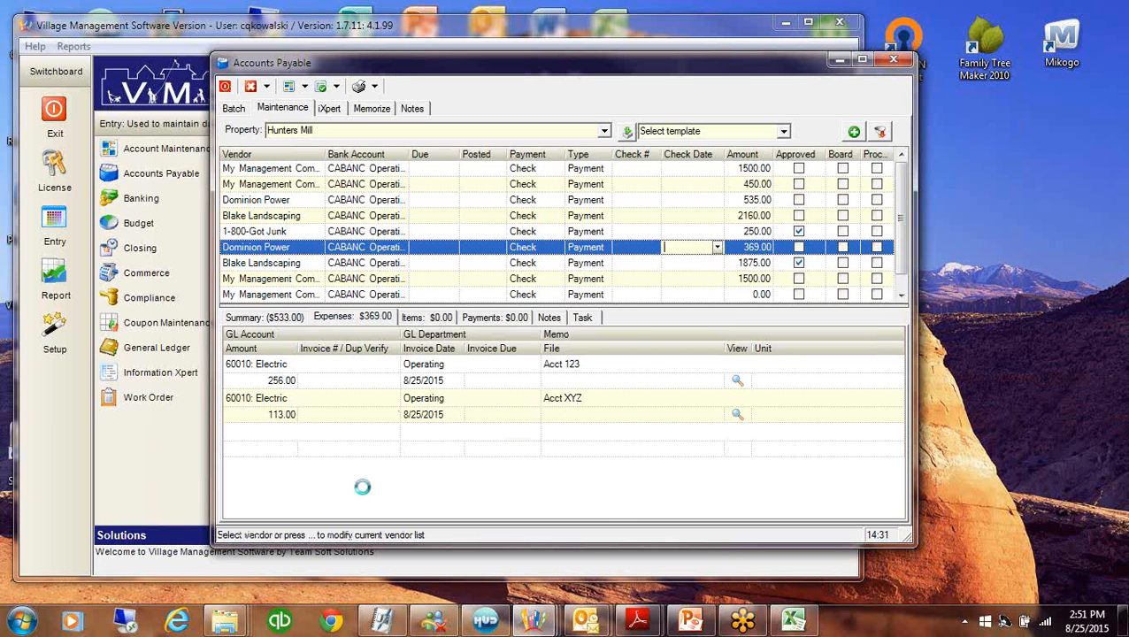
{"action": "left_click", "coordinate": [281, 297]}
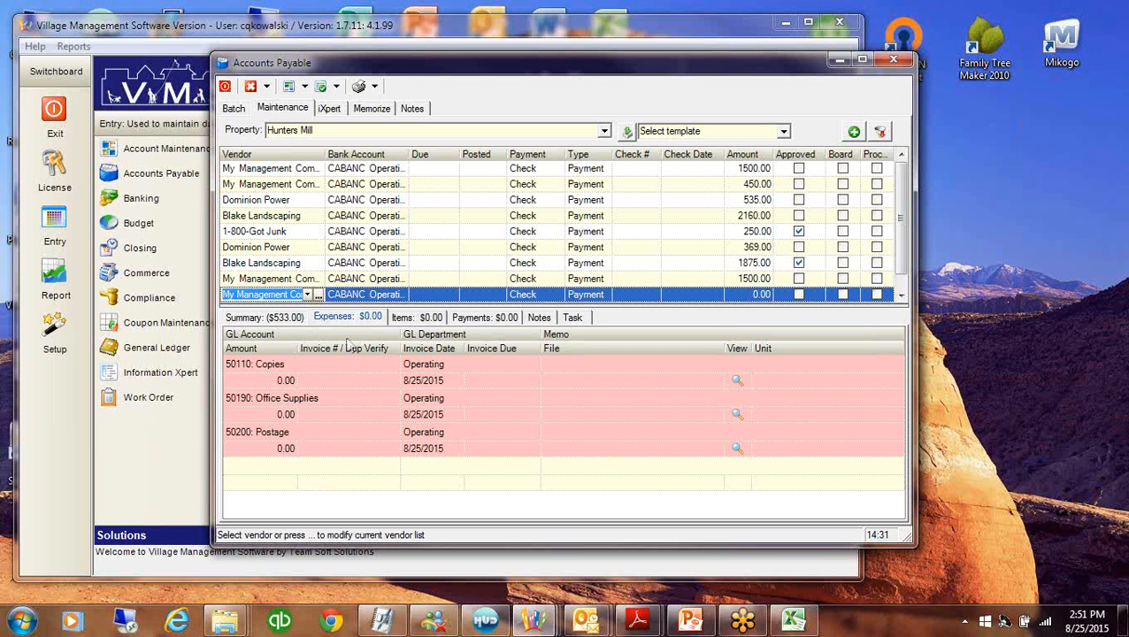
{"action": "left_click", "coordinate": [439, 275]}
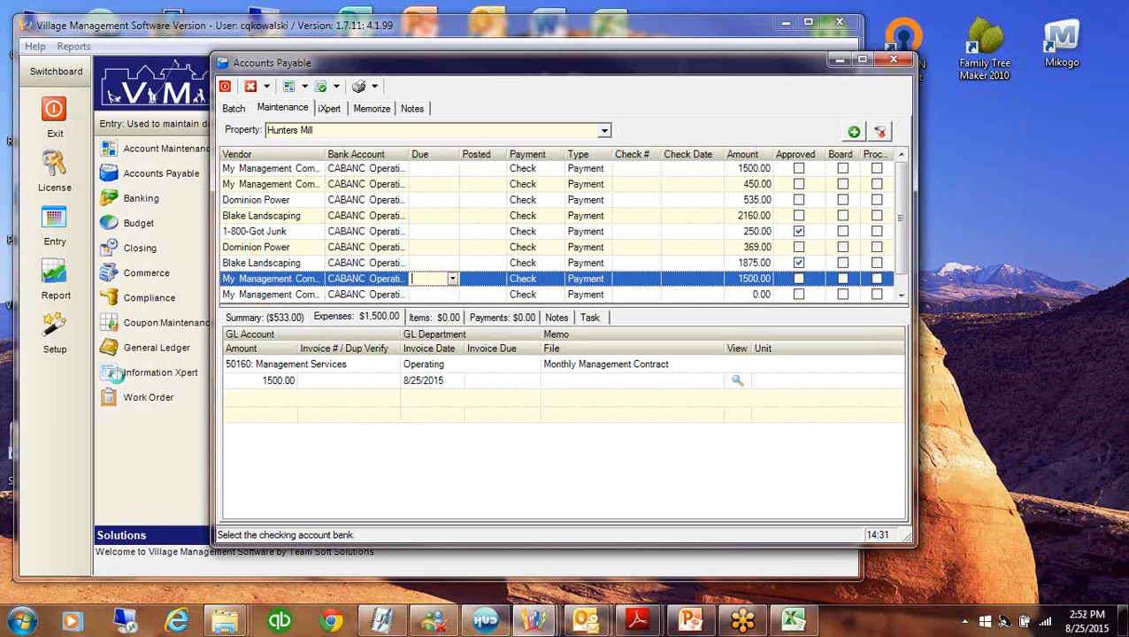
{"action": "right_click", "coordinate": [498, 292]}
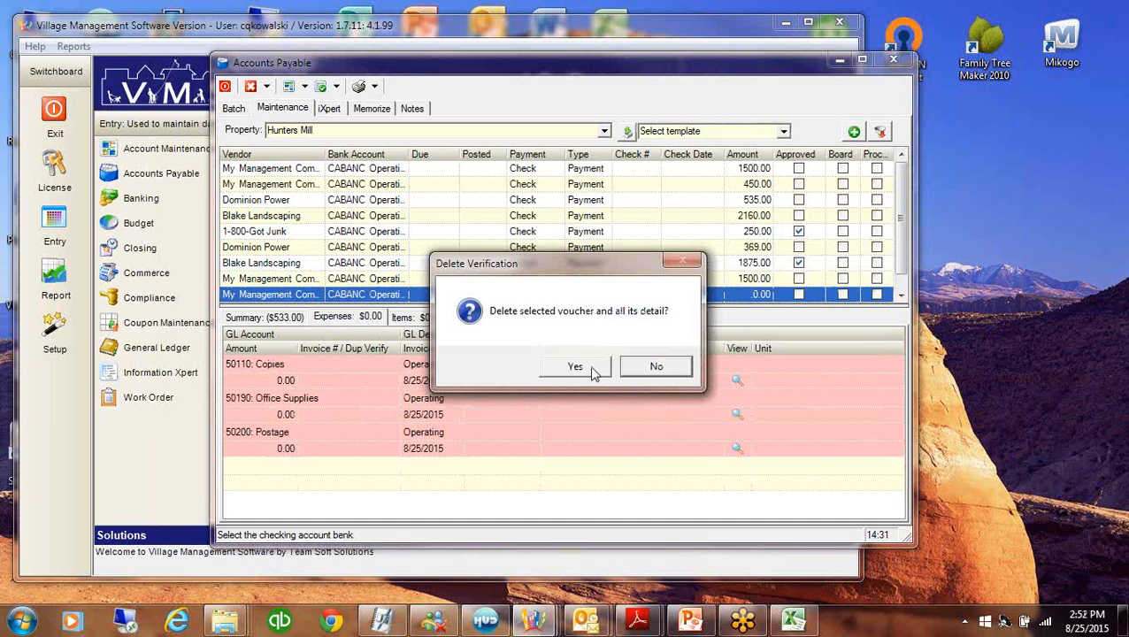
{"action": "left_click", "coordinate": [588, 368]}
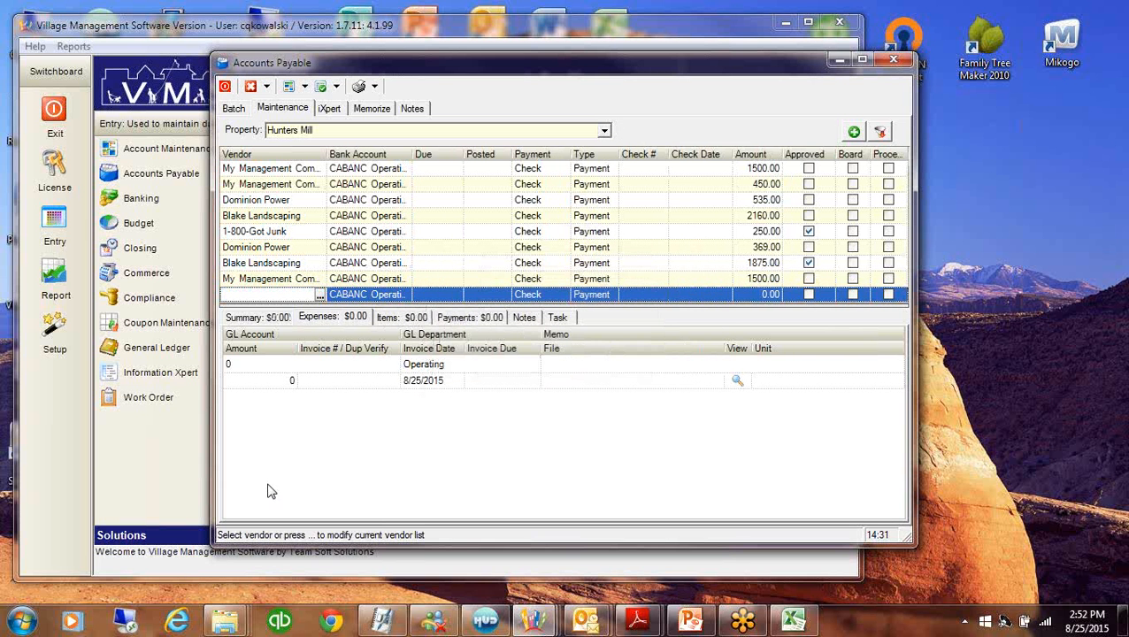
{"action": "left_click", "coordinate": [472, 232]}
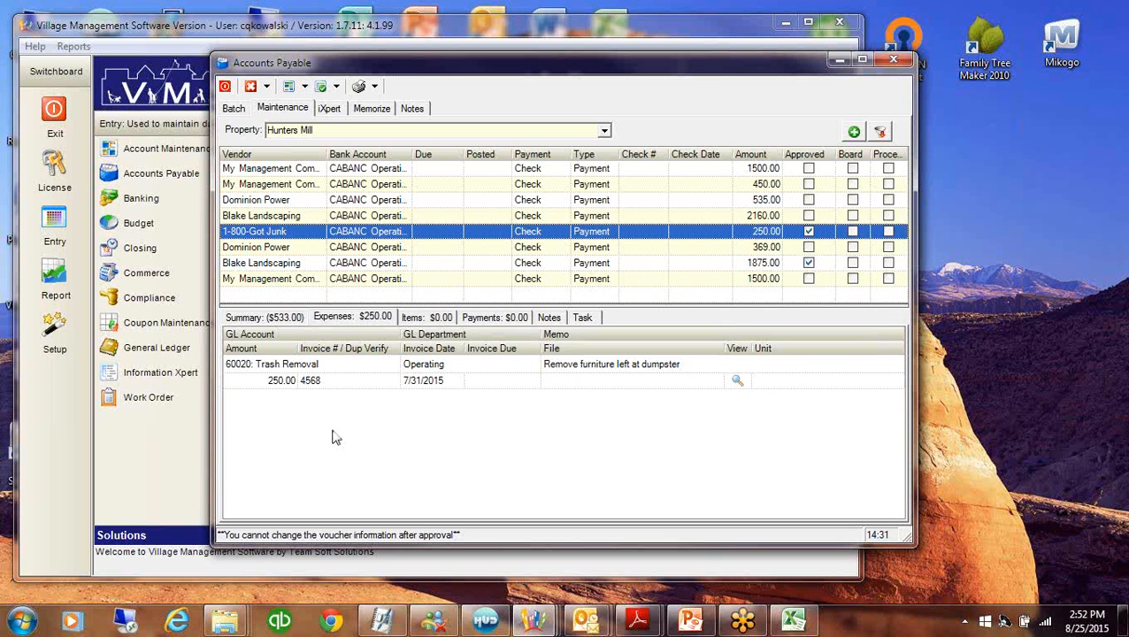
{"action": "left_click", "coordinate": [255, 278]}
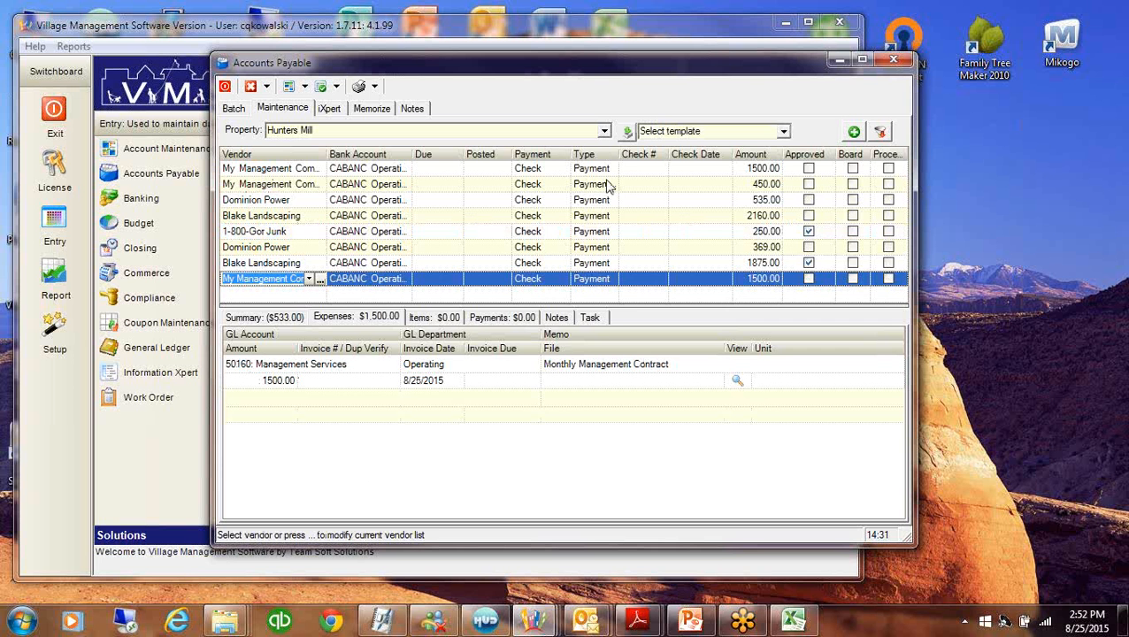
{"action": "left_click", "coordinate": [630, 167]}
{"action": "left_click", "coordinate": [641, 188]}
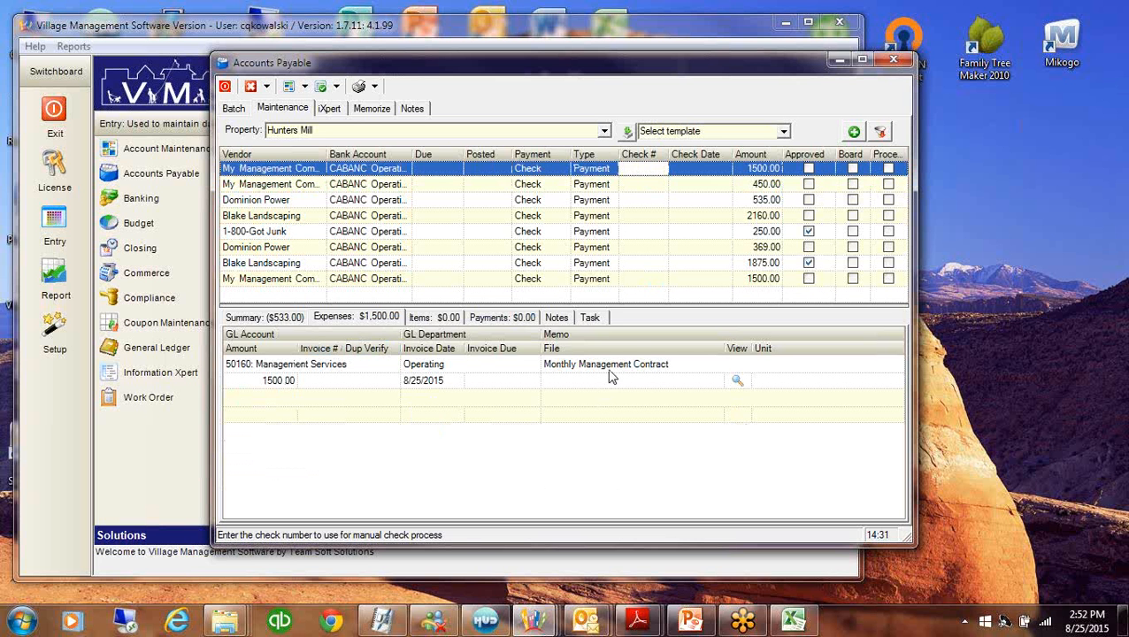
{"action": "left_click", "coordinate": [306, 404]}
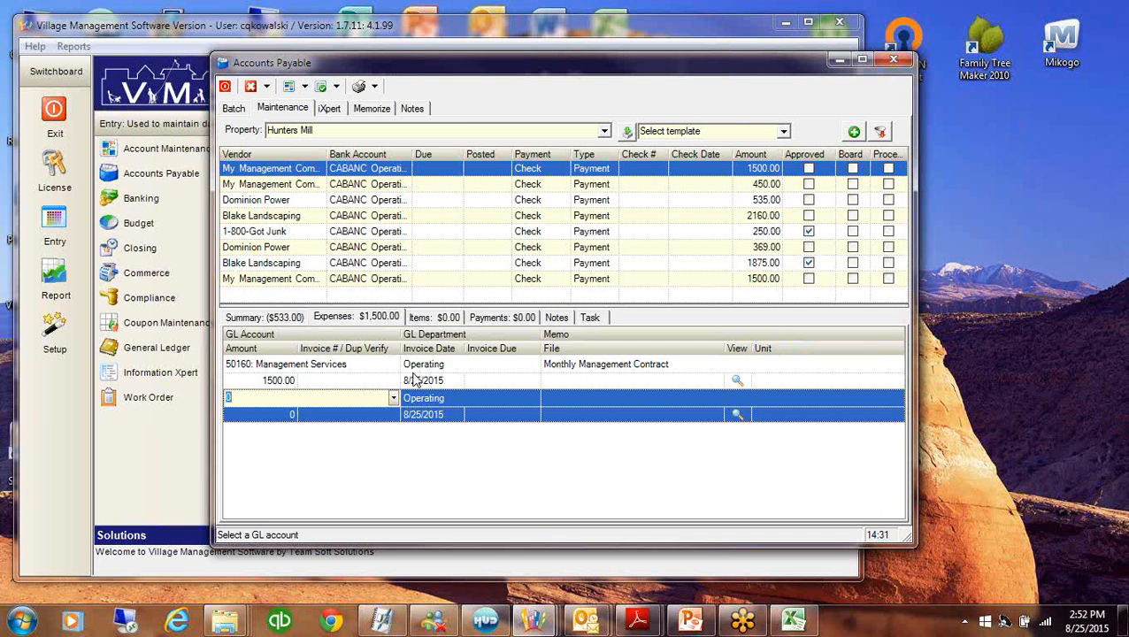
Unapprove the 1-800-Got Junk voucher and select it in the voucher list again
{"action": "left_click", "coordinate": [787, 231]}
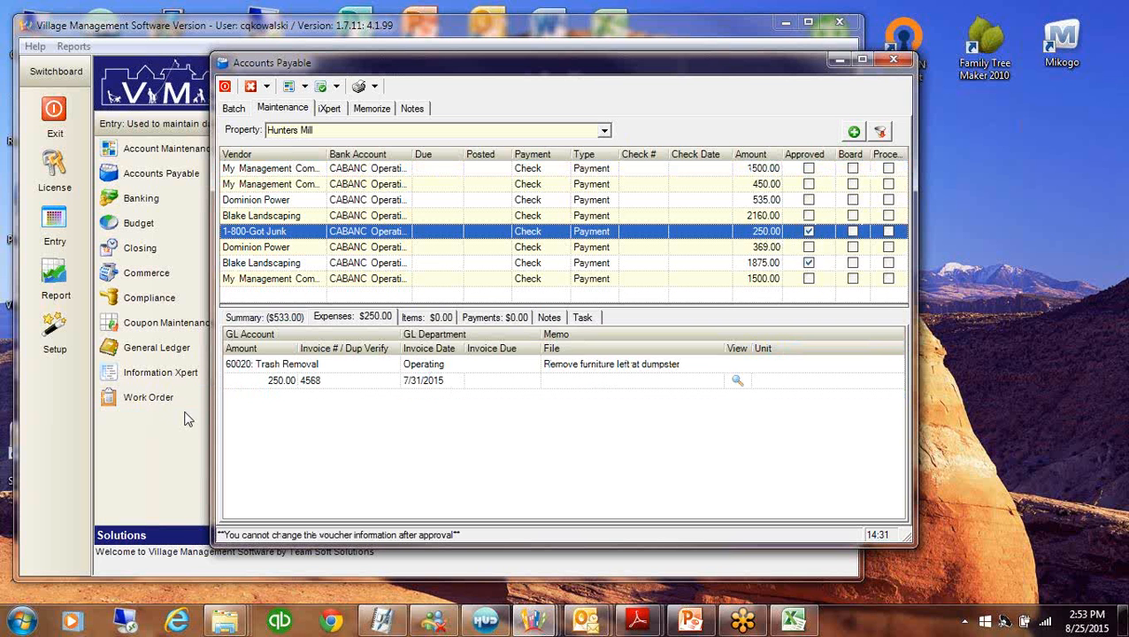
{"action": "left_click", "coordinate": [292, 382]}
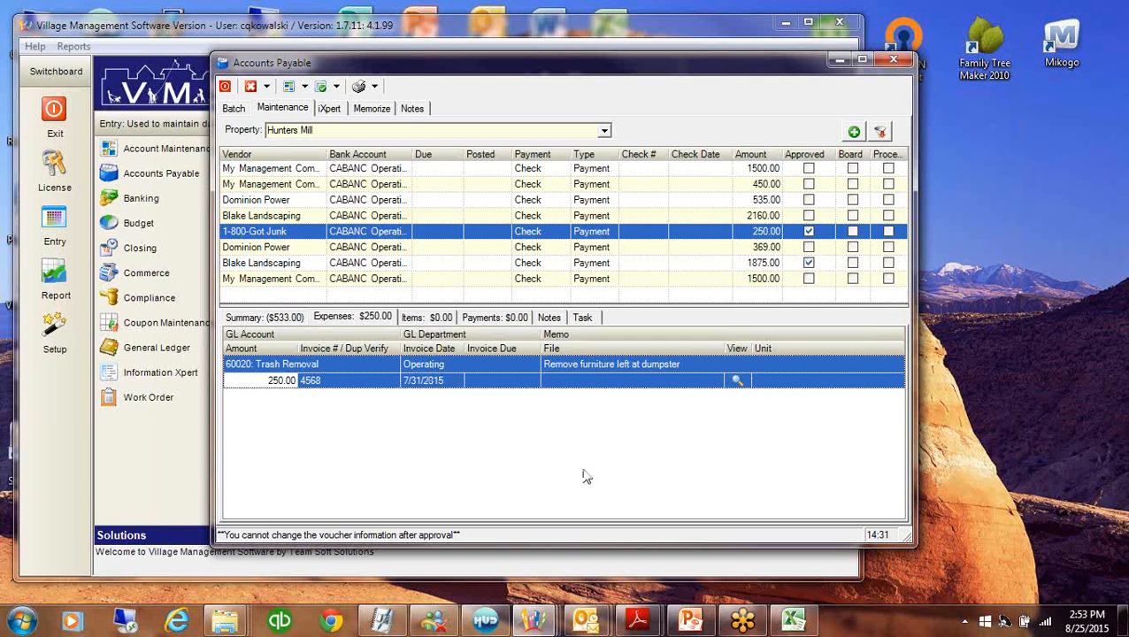
{"action": "right_click", "coordinate": [711, 233]}
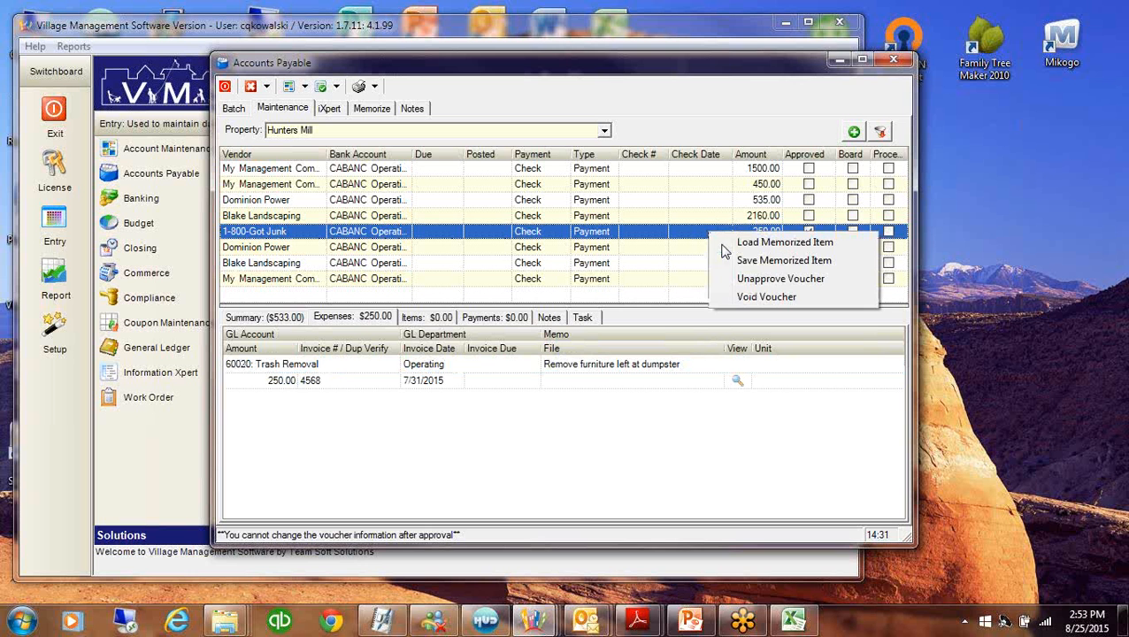
{"action": "left_click", "coordinate": [766, 281]}
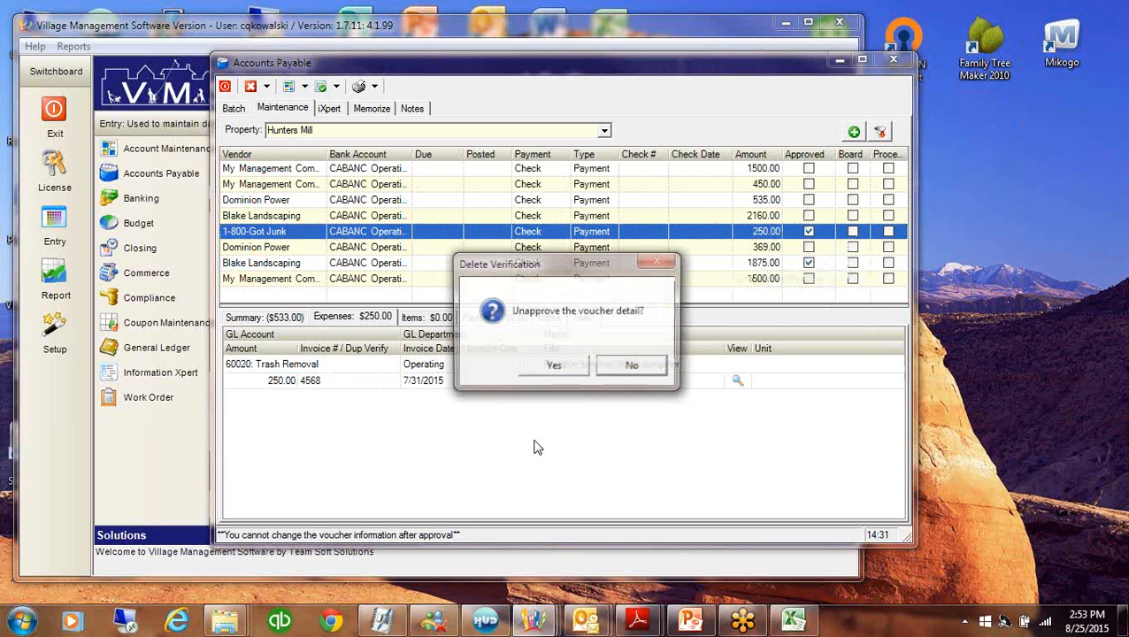
{"action": "left_click", "coordinate": [555, 365]}
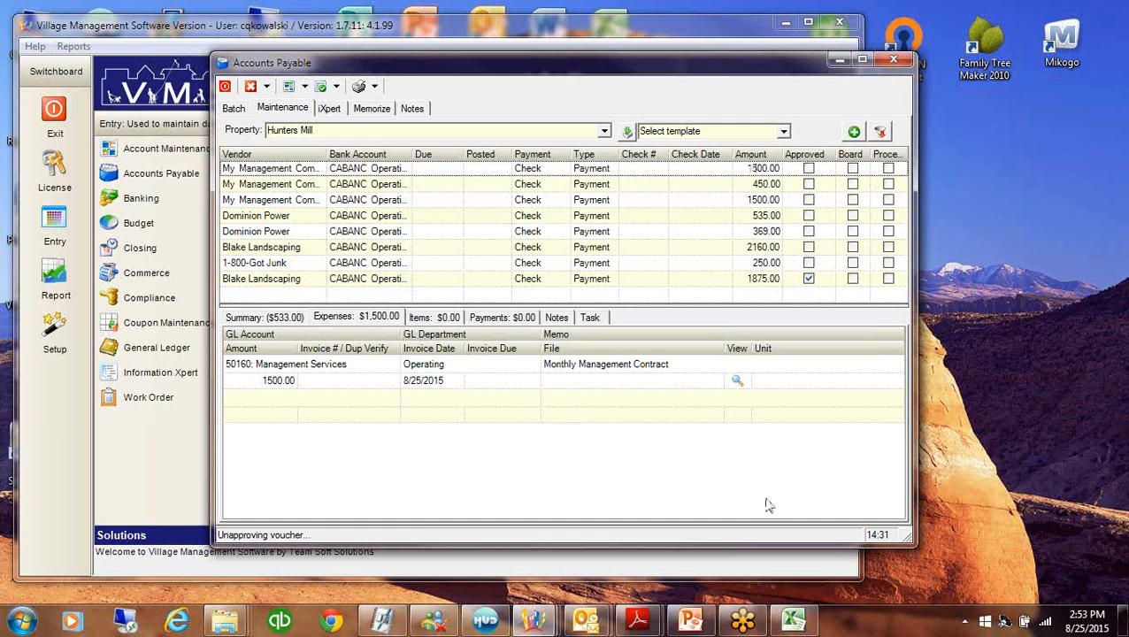
{"action": "left_click", "coordinate": [297, 264]}
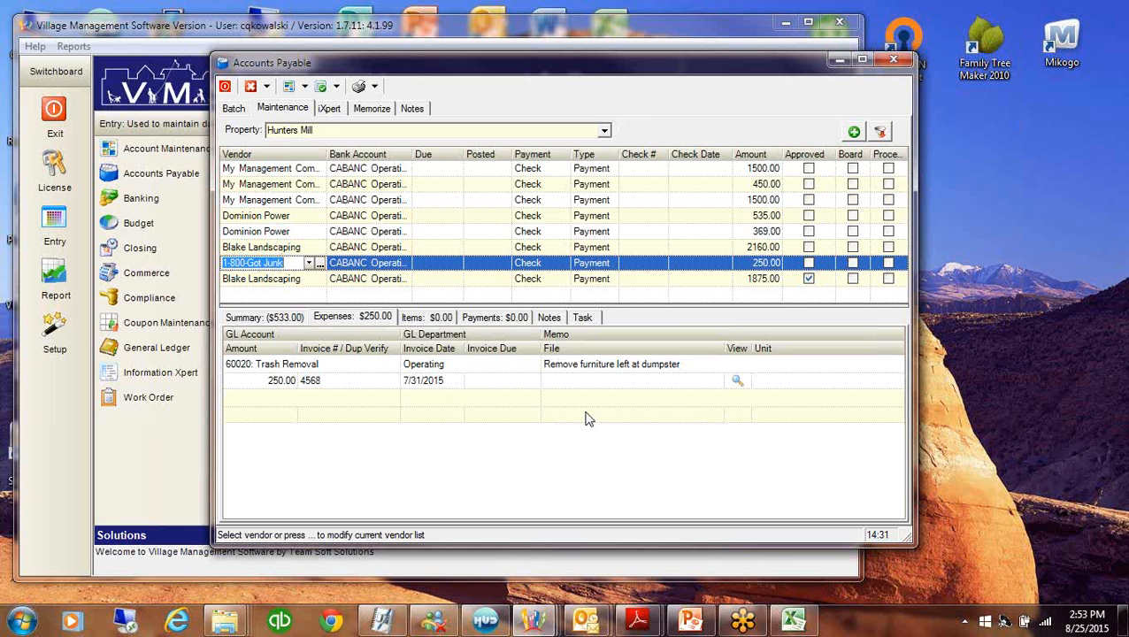
Review the Electric expenses of the 369.00 Dominion Power voucher
{"action": "left_click", "coordinate": [452, 229]}
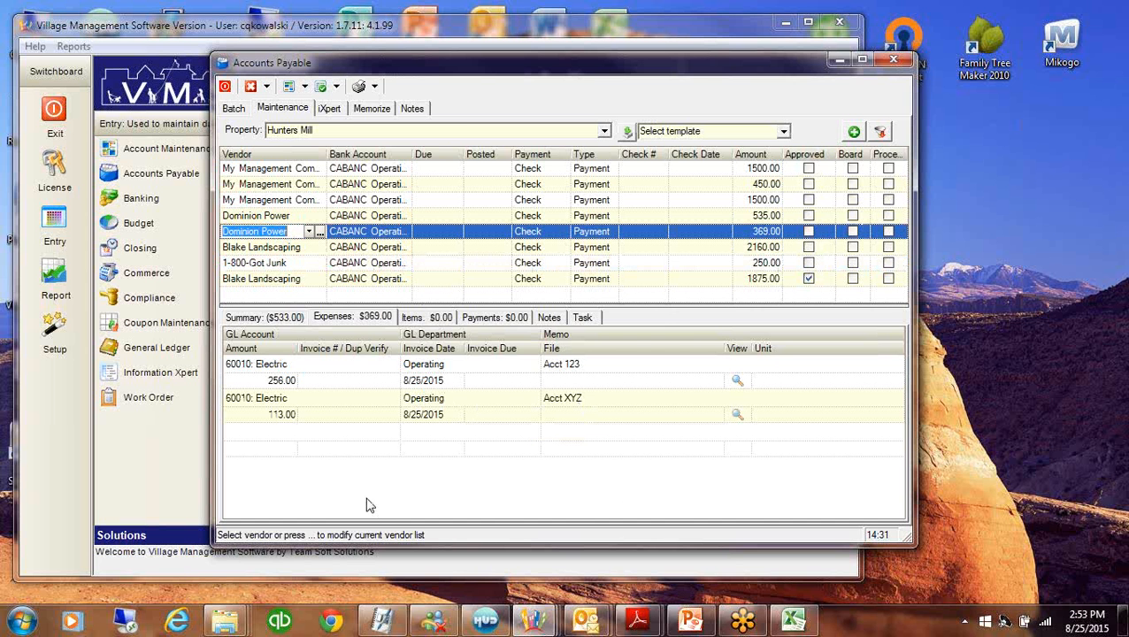
{"action": "left_click", "coordinate": [309, 436]}
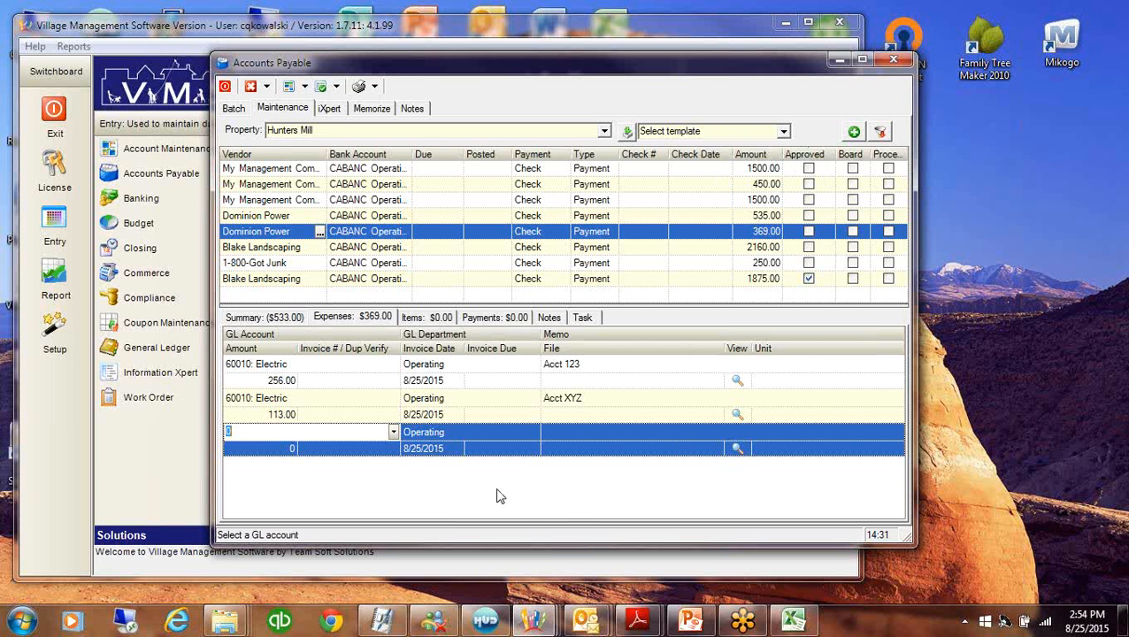
{"action": "left_click", "coordinate": [373, 370]}
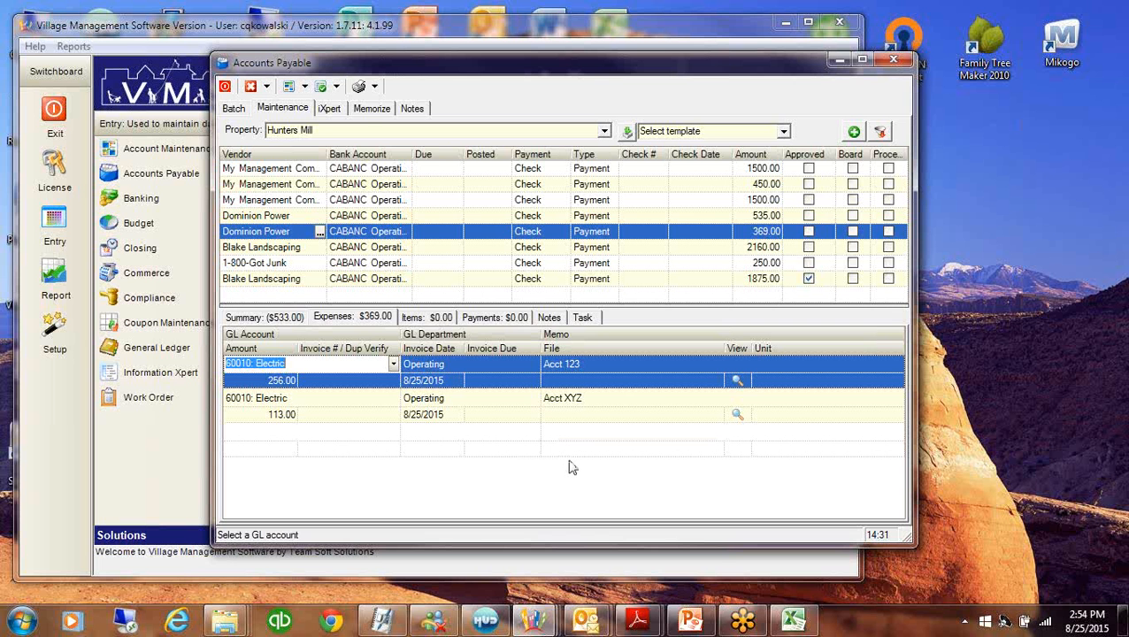
Mark the first My Management Company voucher approved and approve all the remaining Hunters Mill vouchers at once
{"action": "left_click", "coordinate": [808, 169]}
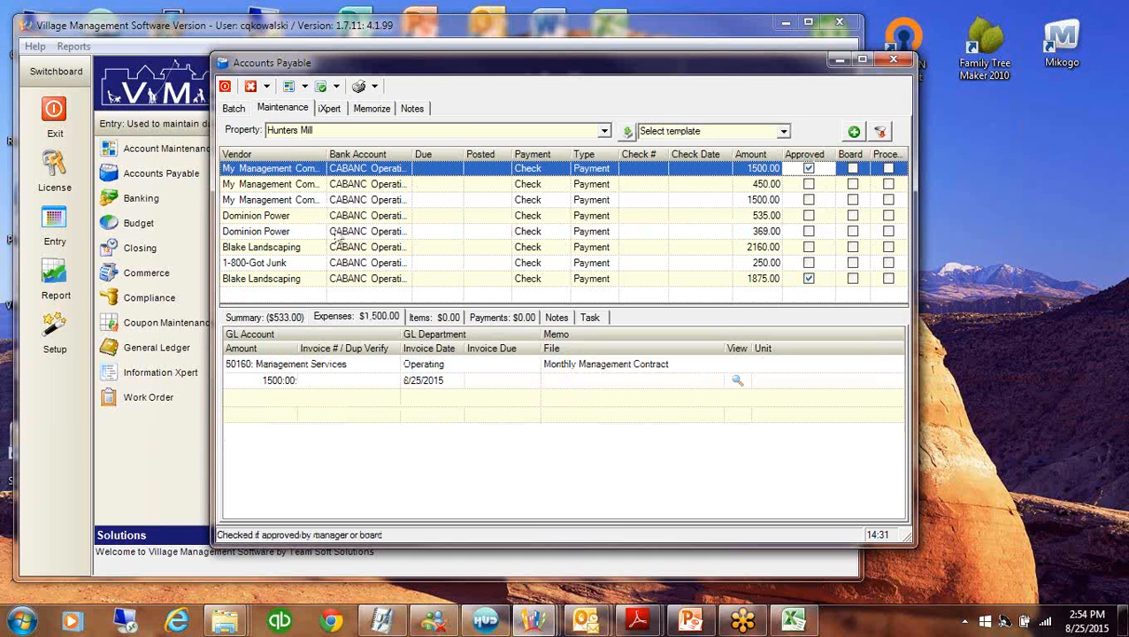
{"action": "left_click", "coordinate": [337, 87]}
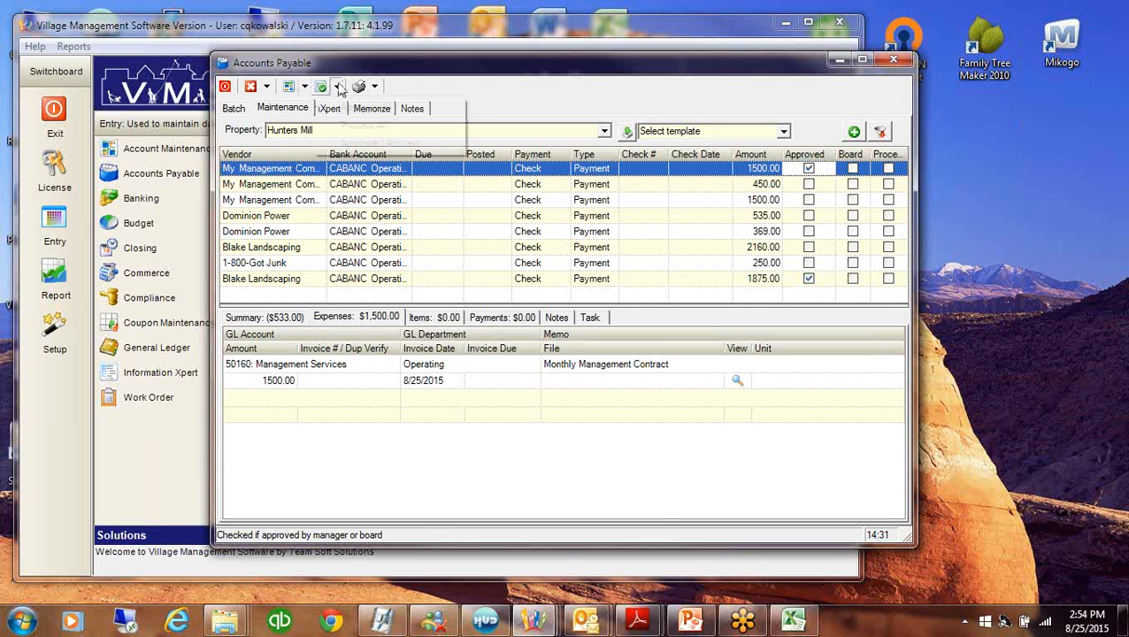
{"action": "left_click", "coordinate": [365, 107]}
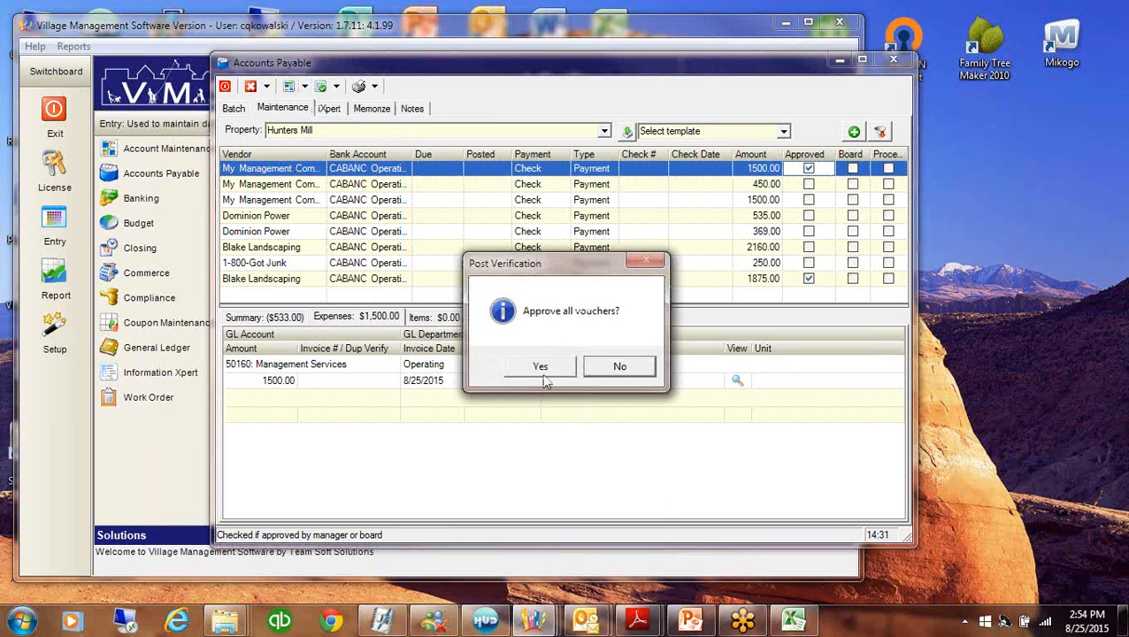
{"action": "key", "text": "Return"}
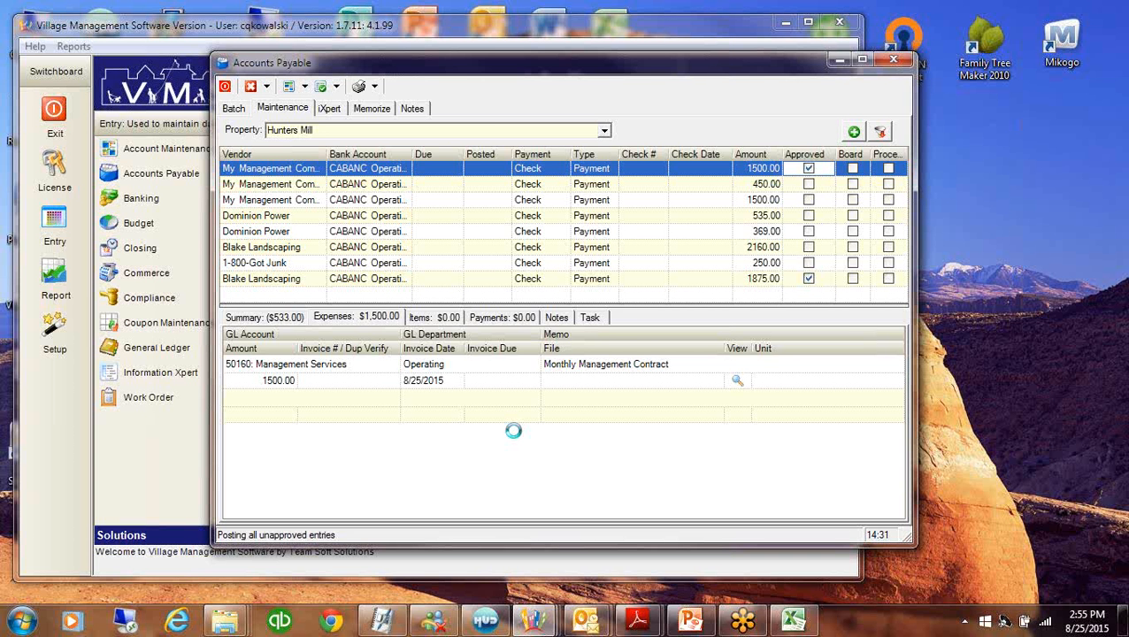
Flag the first My Management Company voucher for online board approval and clear the flag again
{"action": "left_click", "coordinate": [852, 169]}
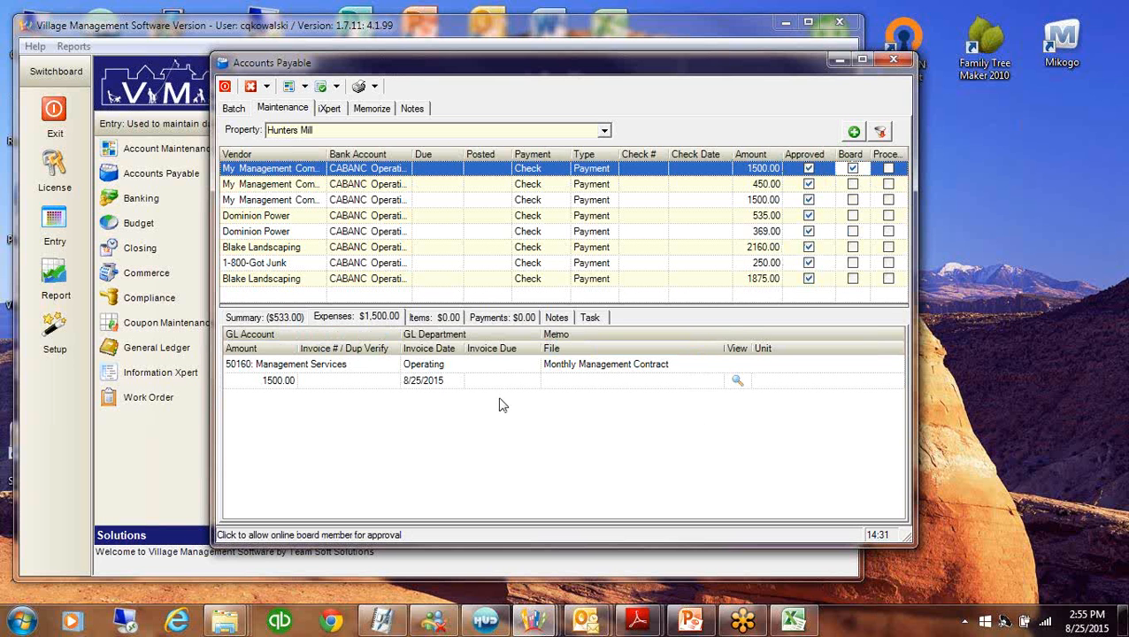
{"action": "left_click", "coordinate": [852, 168]}
Show the summary of the first My Management Company voucher and mark that voucher for check processing
{"action": "left_click", "coordinate": [281, 318]}
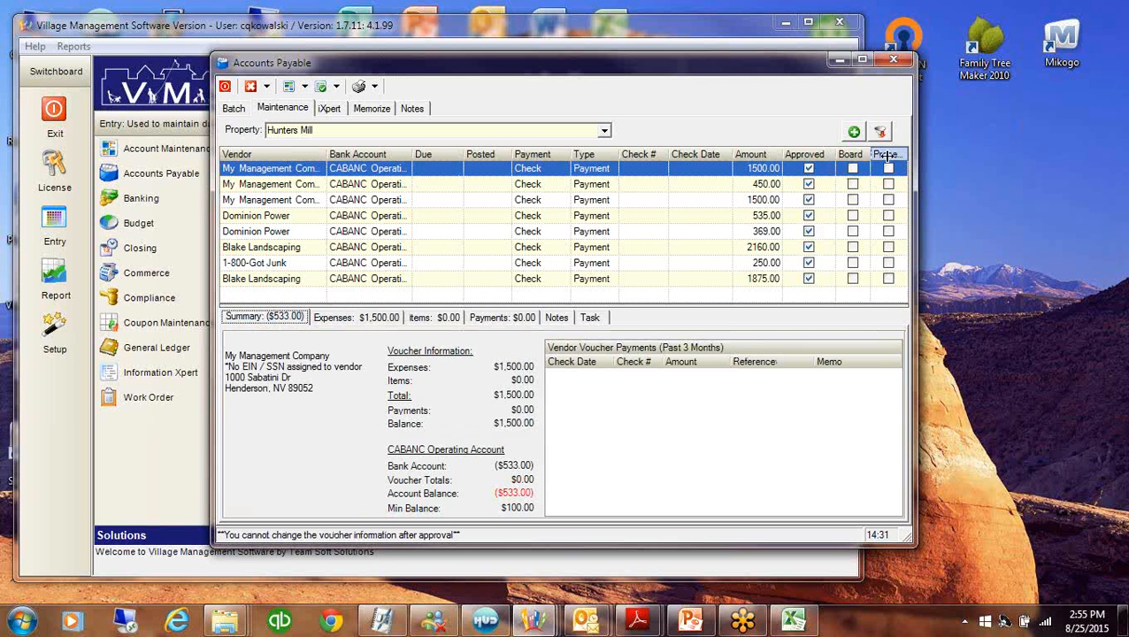
{"action": "left_click_drag", "start_coordinate": [923, 145], "coordinate": [993, 153]}
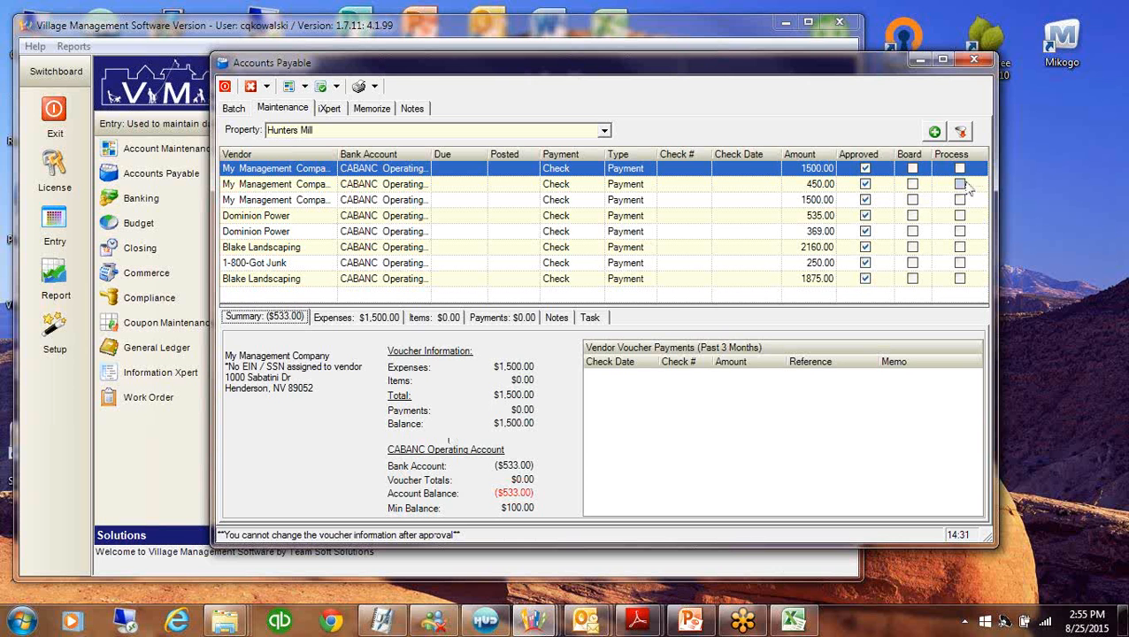
{"action": "left_click", "coordinate": [960, 169]}
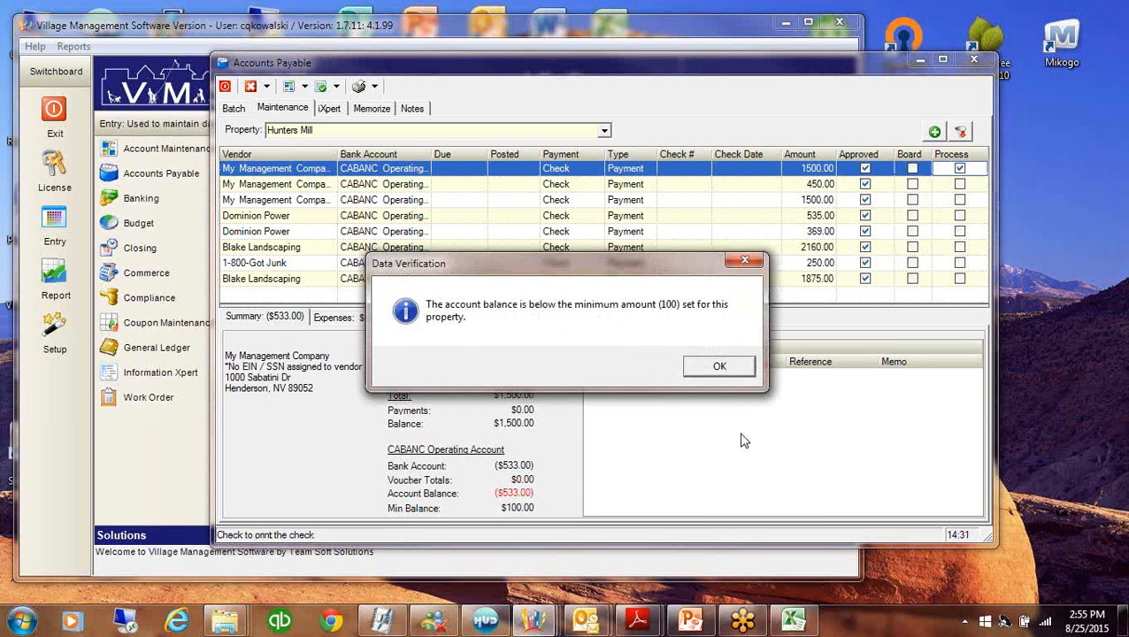
{"action": "left_click", "coordinate": [727, 369]}
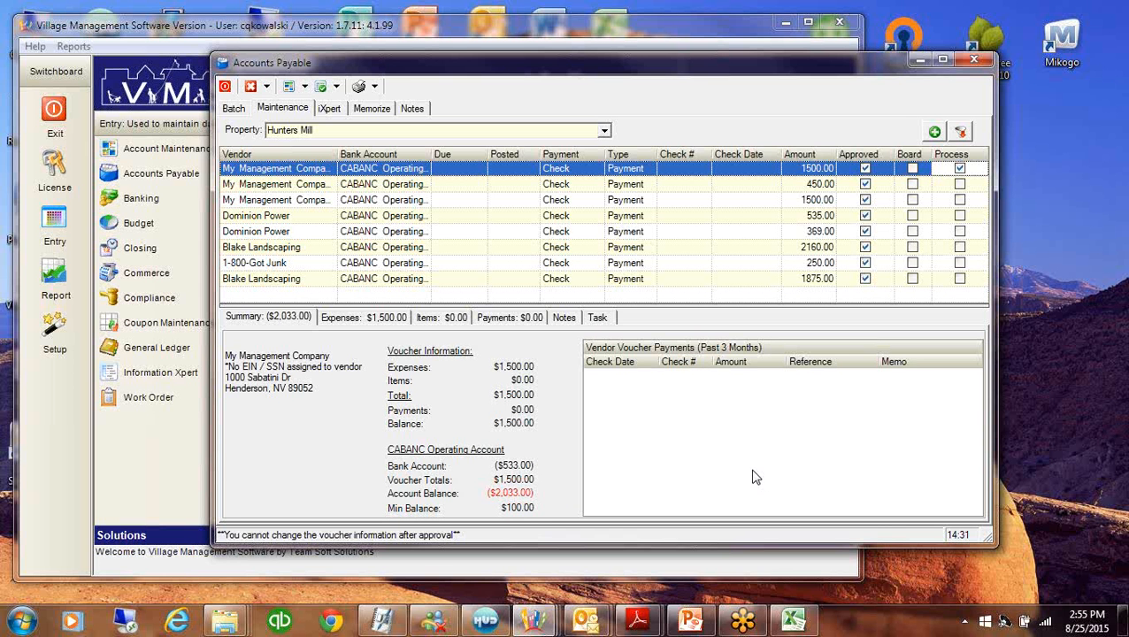
Close Accounts Payable and open the journal entry form in General Ledger
{"action": "left_click", "coordinate": [225, 88]}
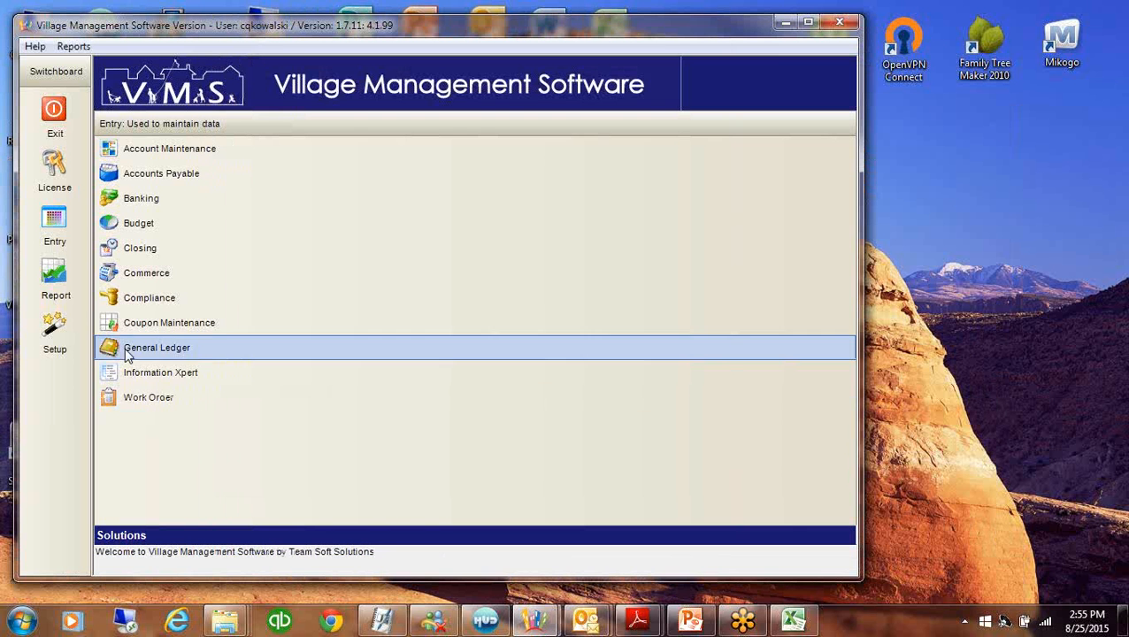
{"action": "left_click", "coordinate": [50, 328]}
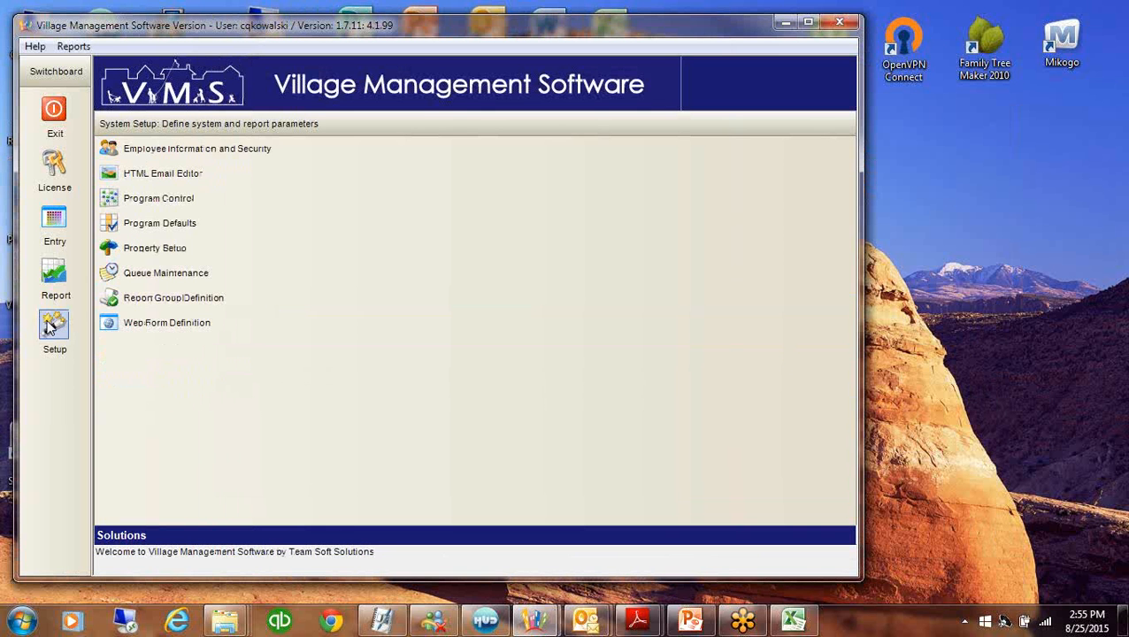
{"action": "left_click", "coordinate": [53, 222]}
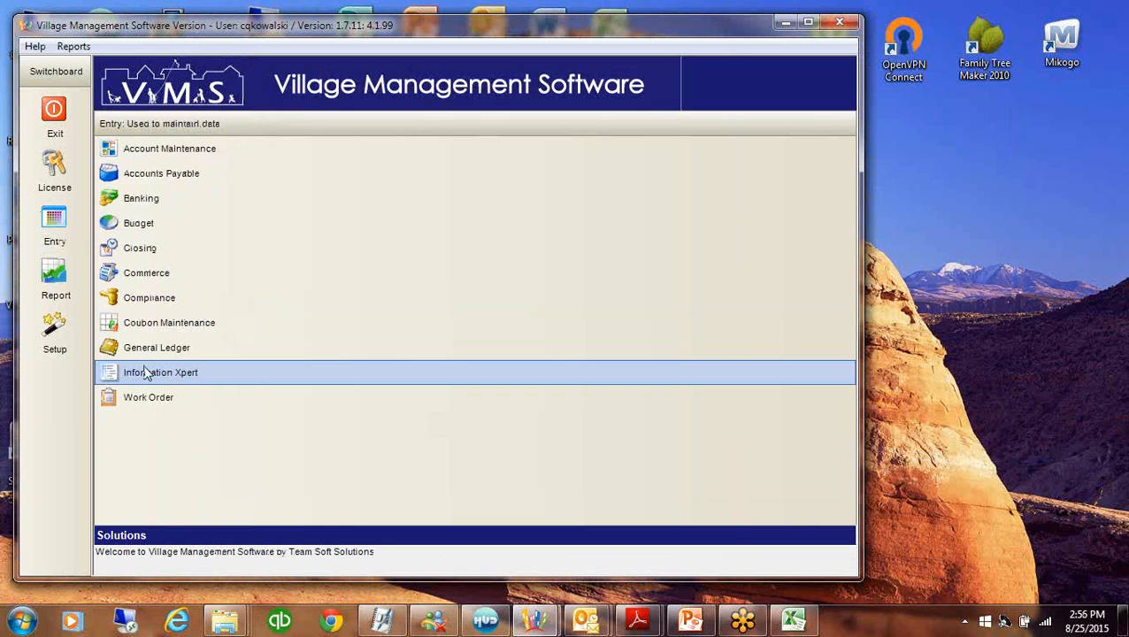
{"action": "left_click", "coordinate": [137, 347]}
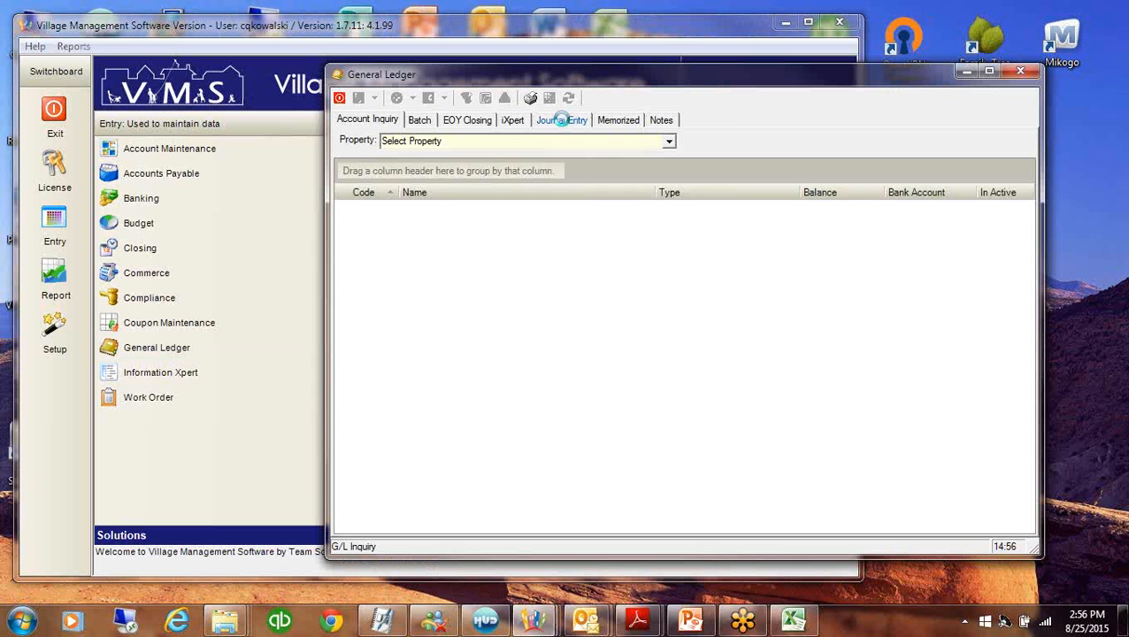
{"action": "left_click", "coordinate": [561, 120]}
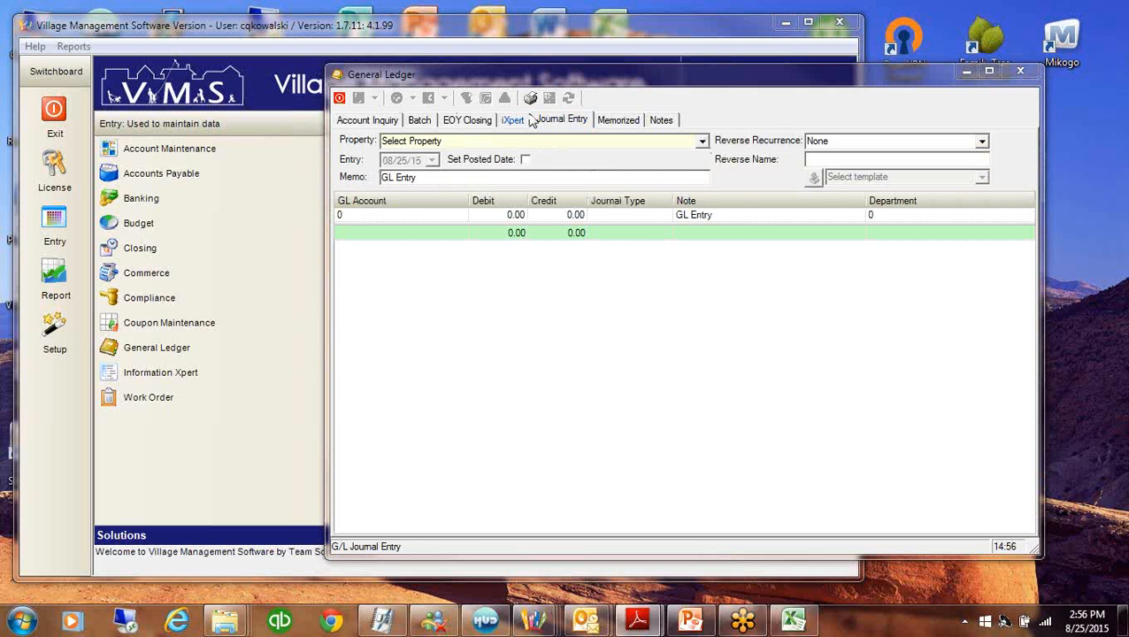
Set the journal entry's property to Hunters Mill with entry date 08/01/15 and enable its posted date
{"action": "left_click", "coordinate": [705, 144]}
{"action": "left_click", "coordinate": [705, 143]}
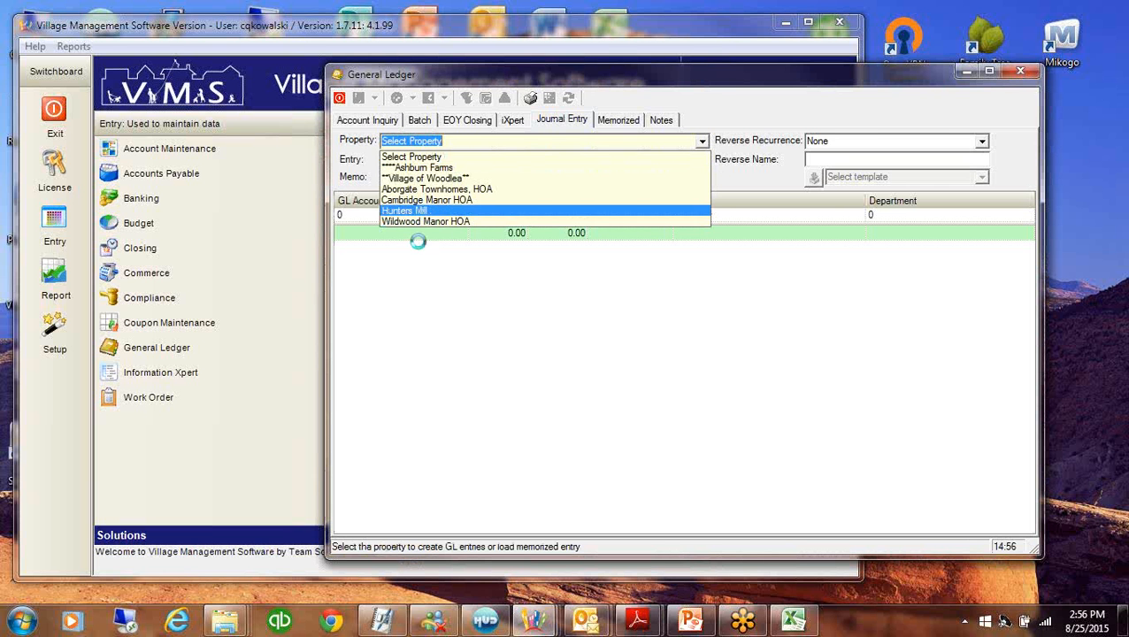
{"action": "left_click", "coordinate": [423, 212]}
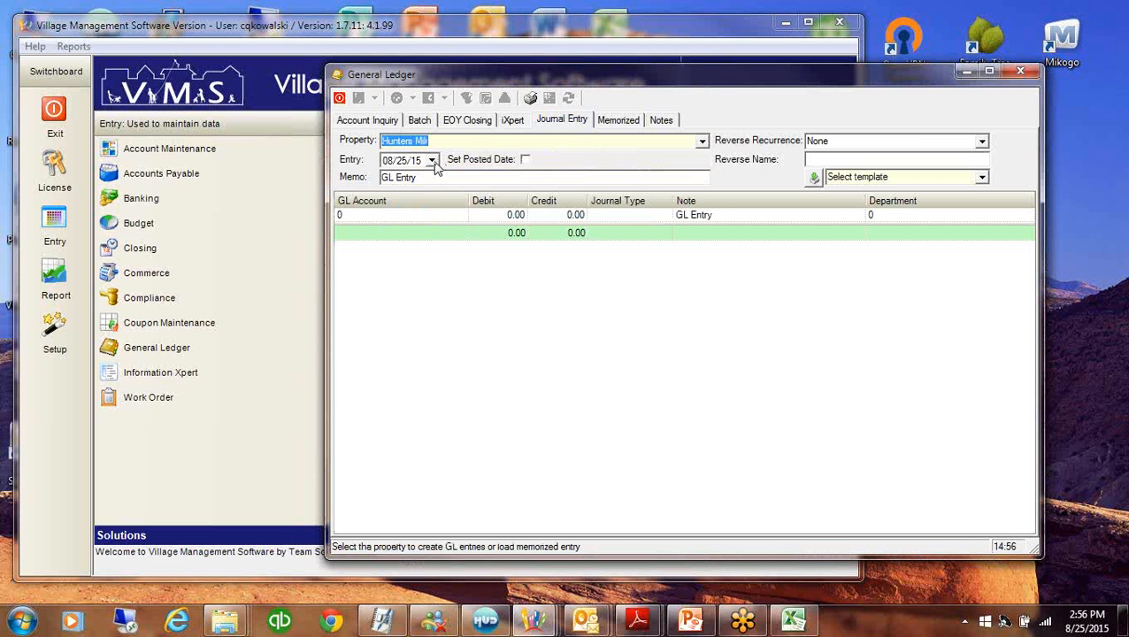
{"action": "left_click", "coordinate": [432, 160]}
{"action": "left_click", "coordinate": [518, 213]}
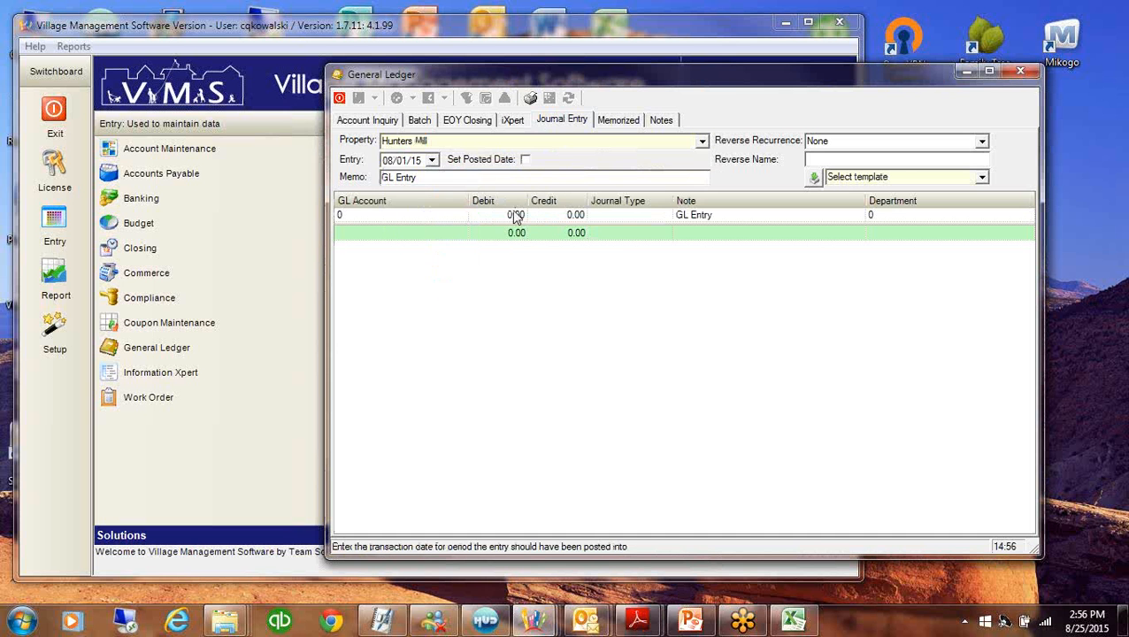
{"action": "left_click", "coordinate": [524, 159]}
Enter a 125000.00 debit to GL account 10000 CABANC Operating in the Operating department as the first journal line
{"action": "left_click", "coordinate": [408, 221]}
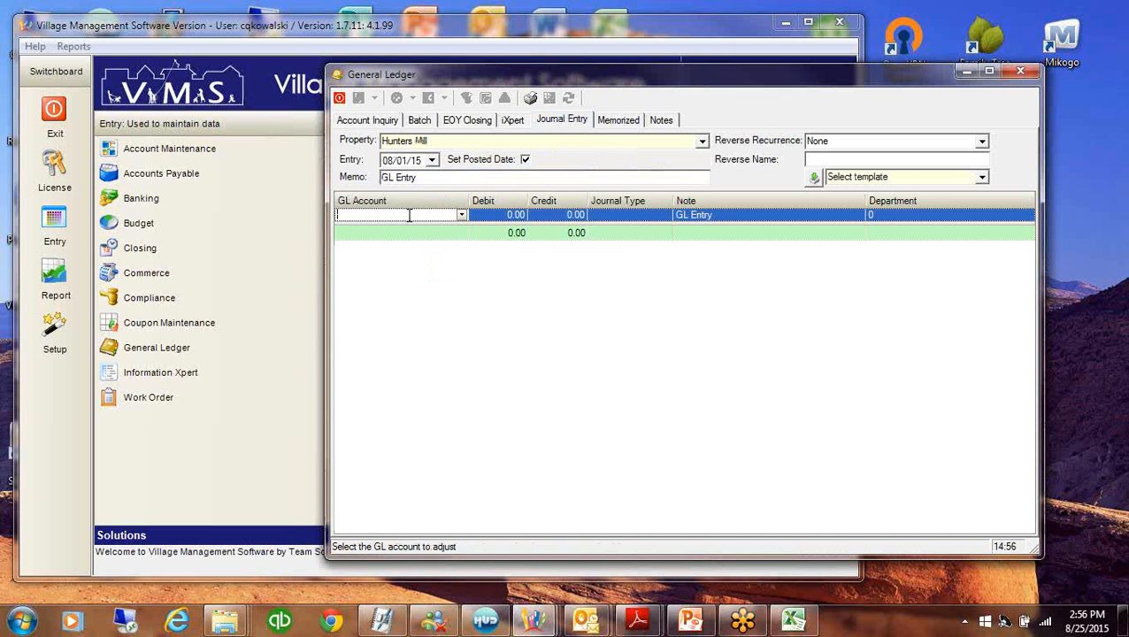
{"action": "left_click", "coordinate": [408, 222]}
{"action": "left_click", "coordinate": [445, 267]}
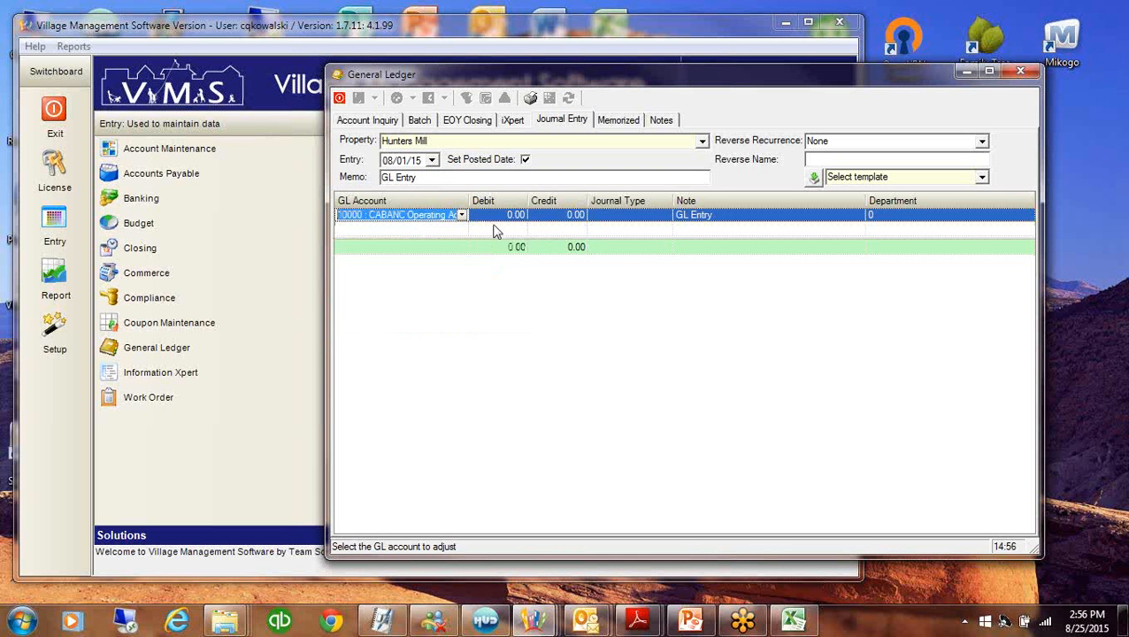
{"action": "key", "text": "Tab"}
{"action": "type", "text": "1"}
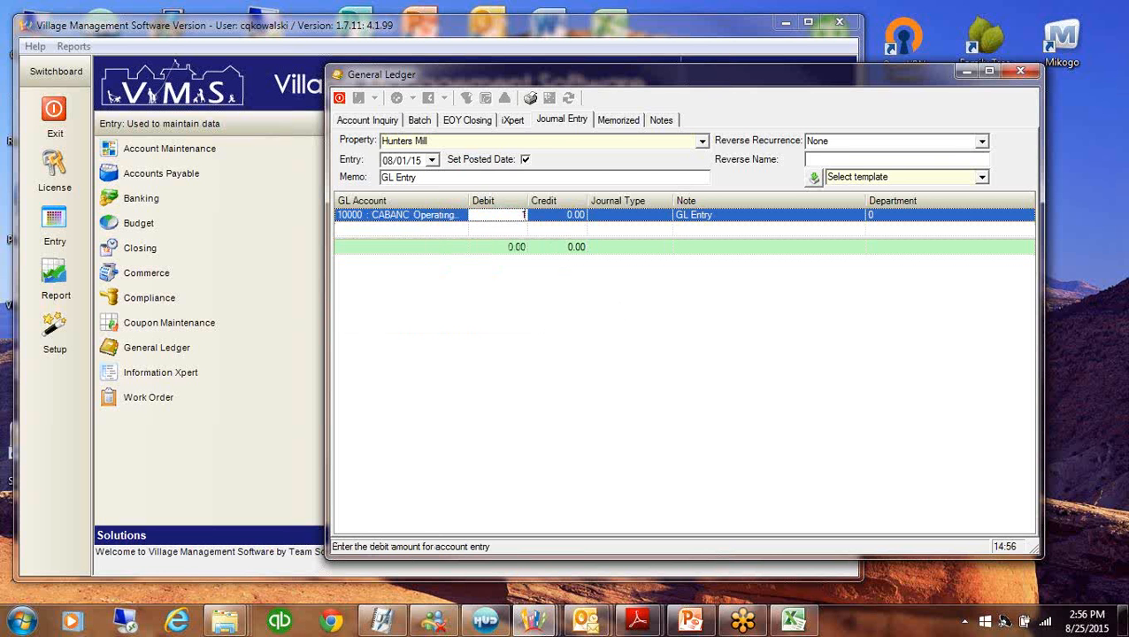
{"action": "type", "text": "25000."}
{"action": "key", "text": "Tab"}
{"action": "key", "text": "Tab"}
{"action": "key", "text": "Tab"}
{"action": "key", "text": "Tab"}
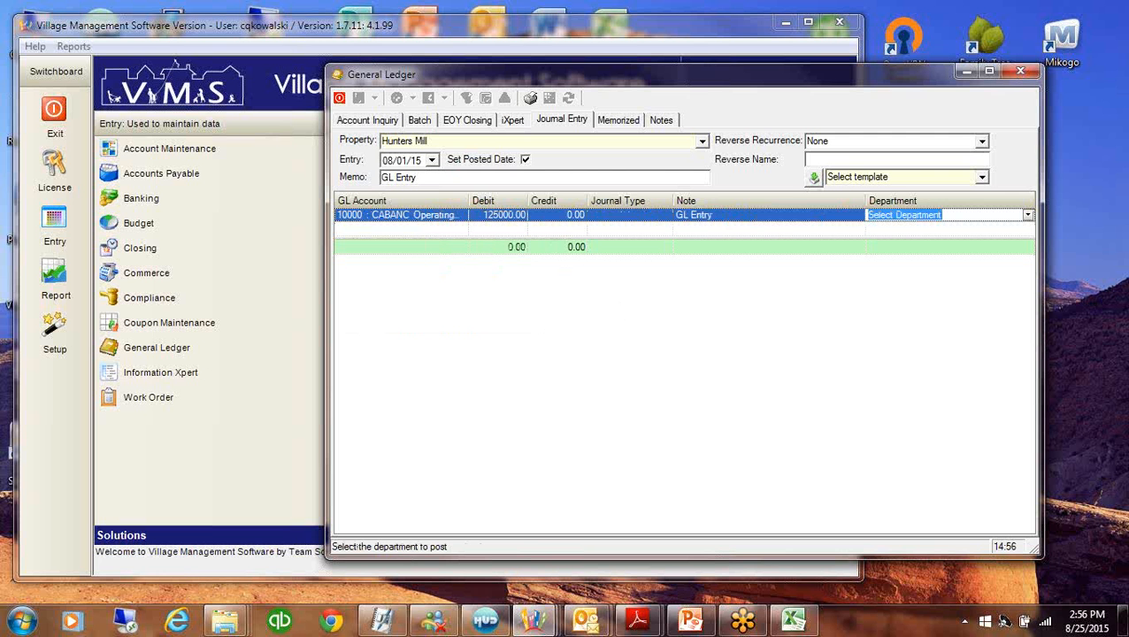
{"action": "type", "text": "Operating"}
{"action": "key", "text": "Tab"}
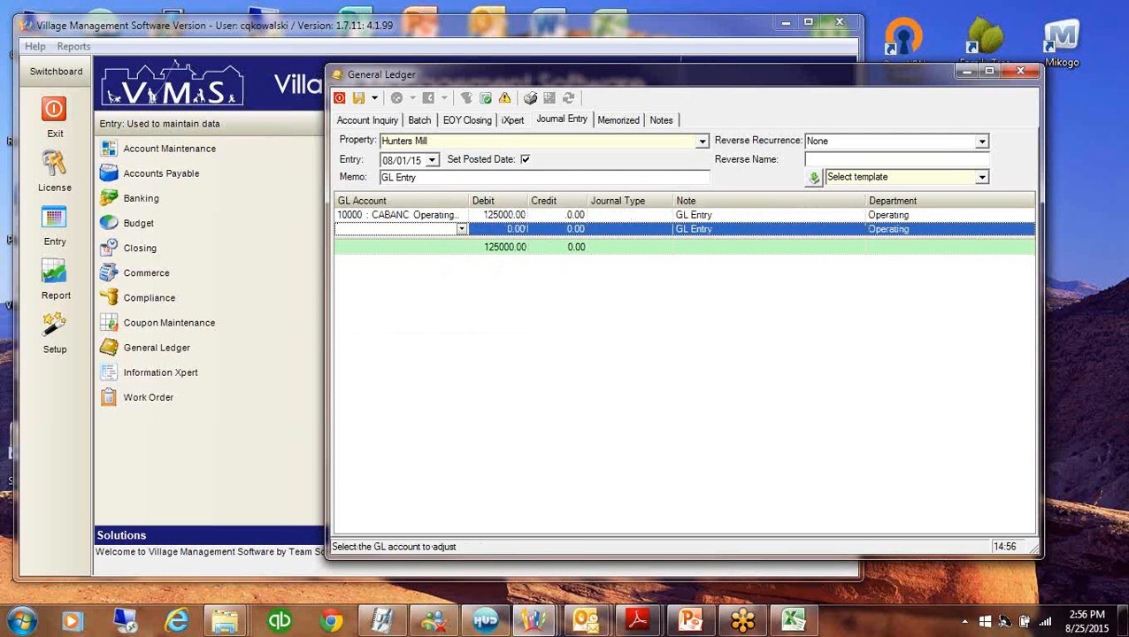
Add a 125000.00 credit line to GL account 30000 and post the journal entry
{"action": "type", "text": "30000"}
{"action": "key", "text": "Tab"}
{"action": "key", "text": "Tab"}
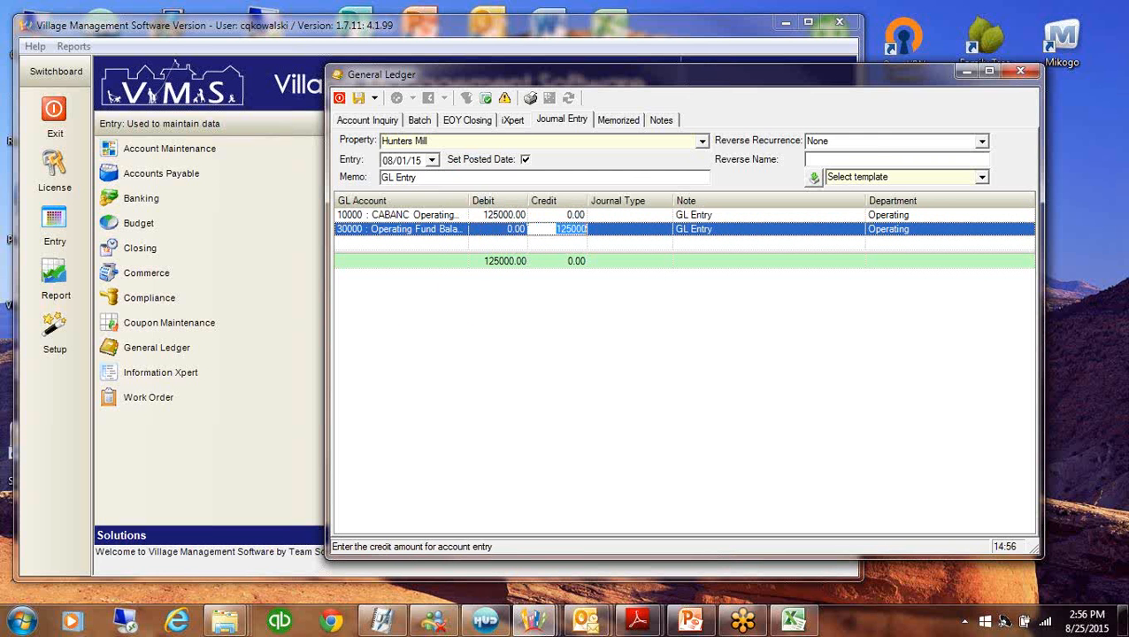
{"action": "left_click", "coordinate": [668, 267]}
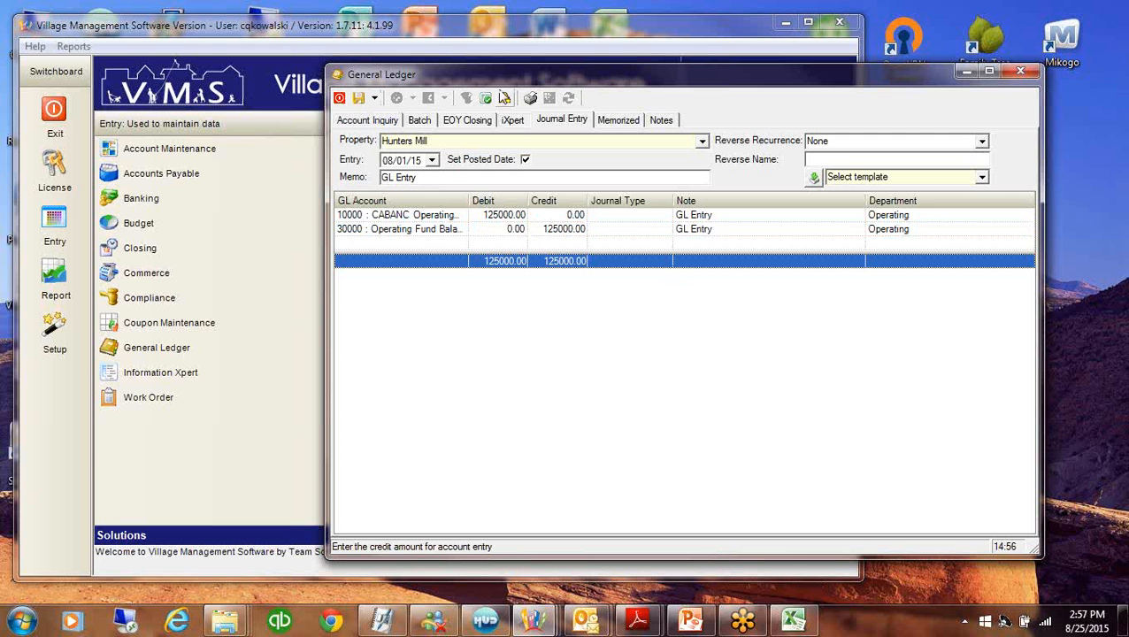
{"action": "left_click", "coordinate": [485, 97]}
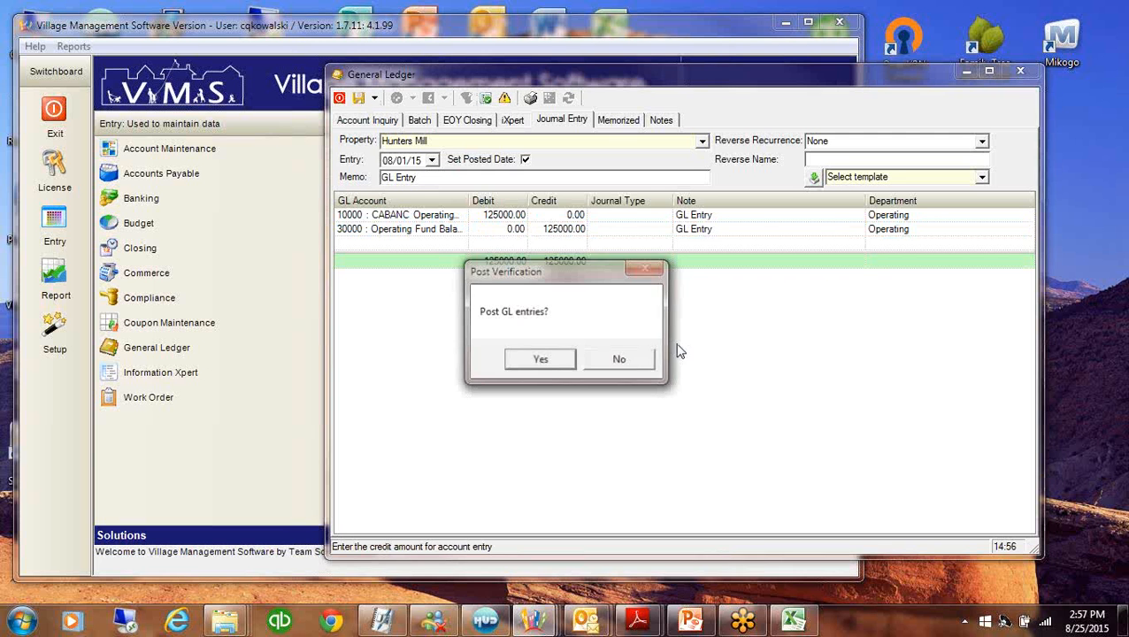
{"action": "left_click", "coordinate": [540, 359]}
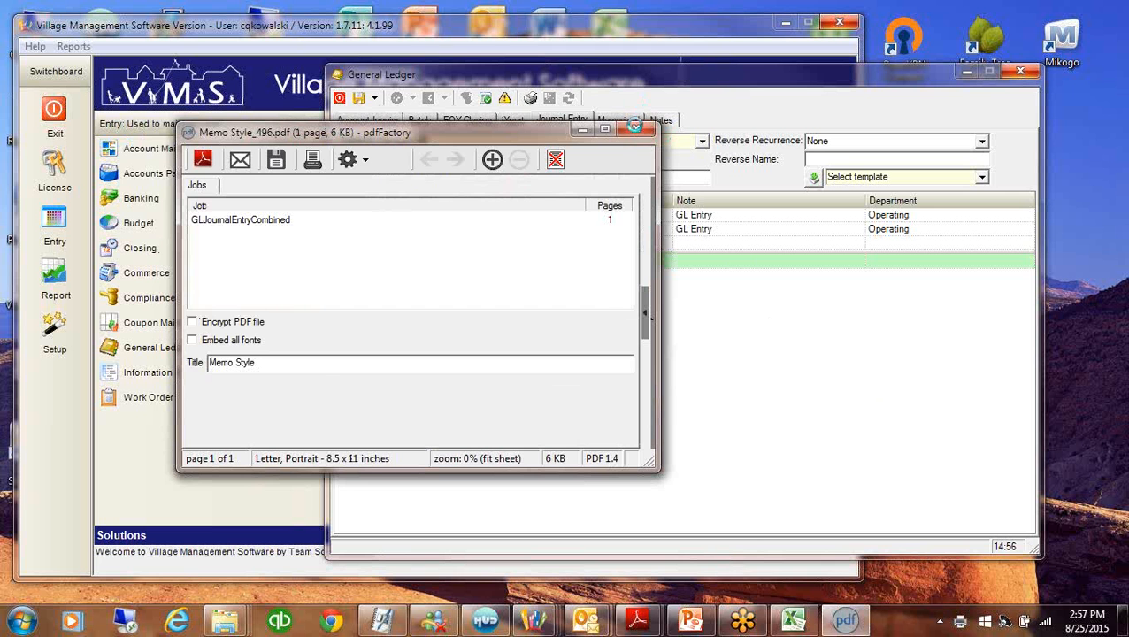
Close the journal entry printout and General Ledger, and open voucher maintenance for Hunters Mill in Accounts Payable
{"action": "left_click", "coordinate": [634, 128]}
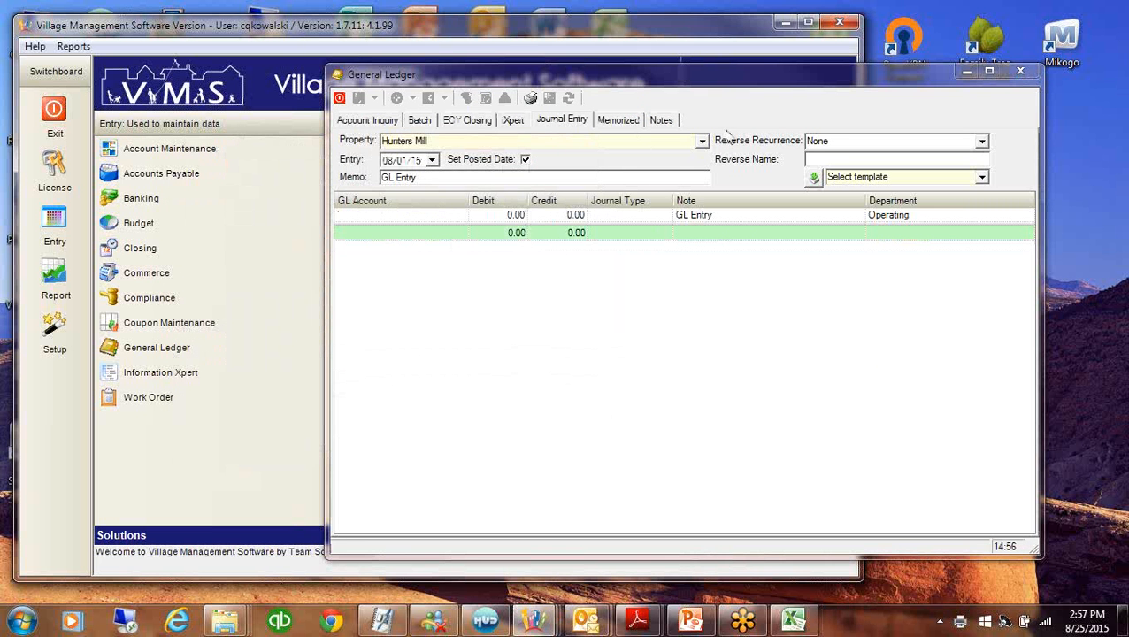
{"action": "left_click", "coordinate": [339, 97]}
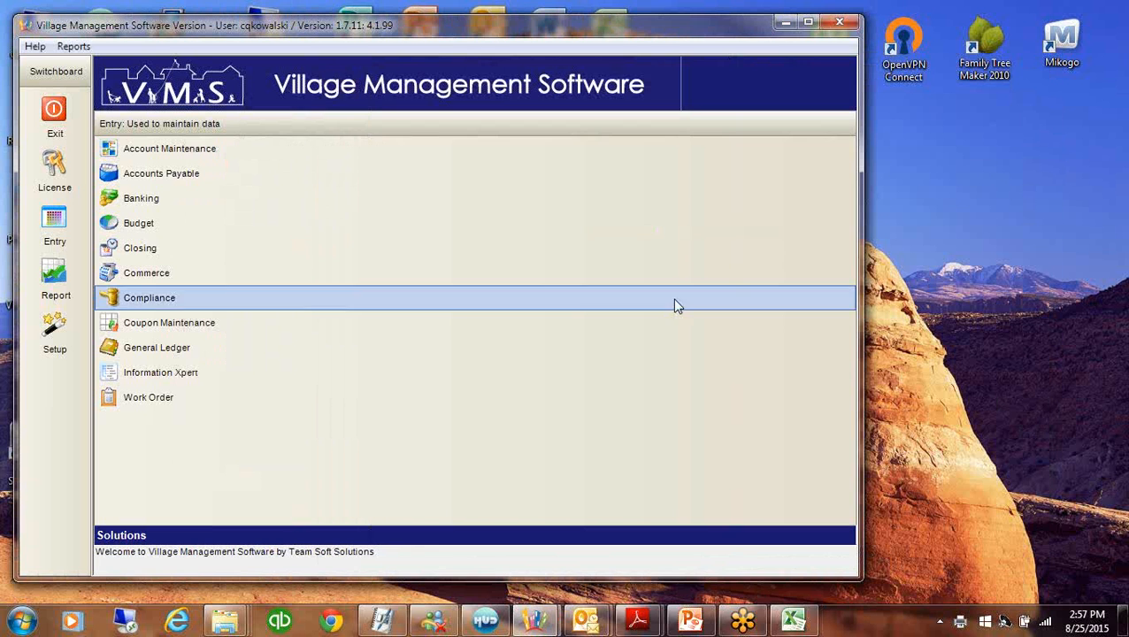
{"action": "left_click", "coordinate": [175, 179]}
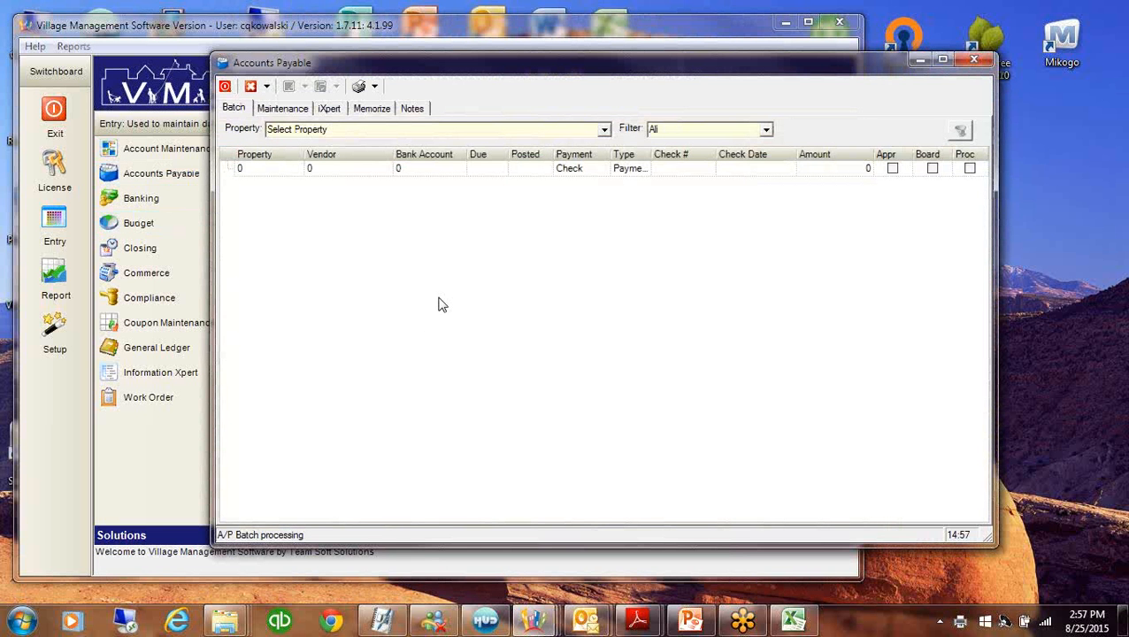
{"action": "left_click", "coordinate": [280, 109]}
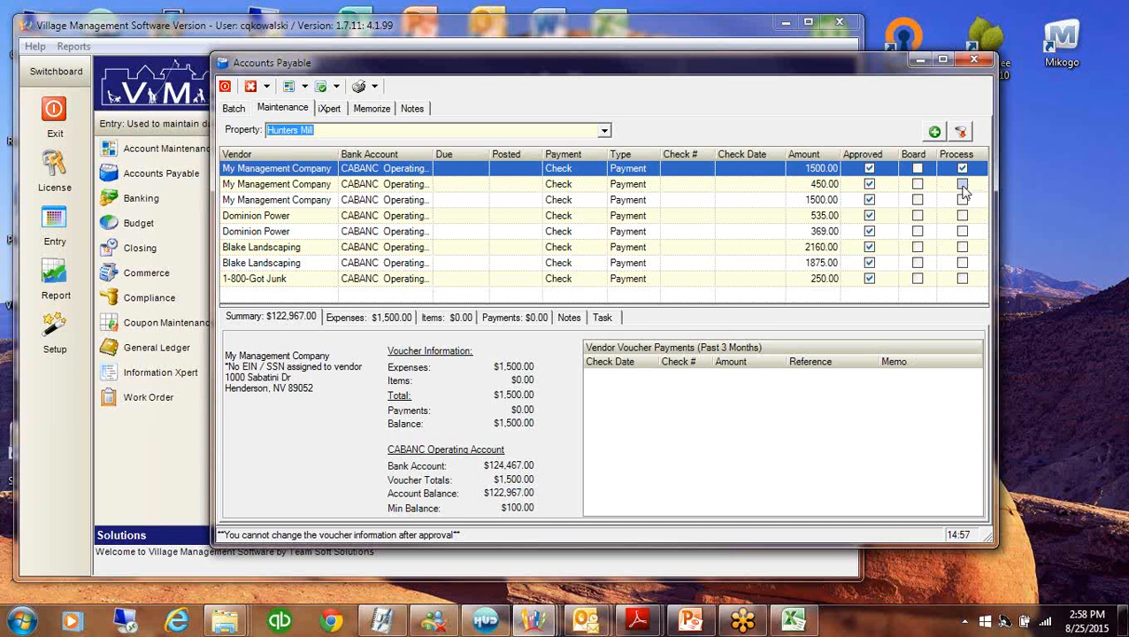
Check the expense lines of My Management Company's 450.00 voucher and mark that voucher for processing
{"action": "left_click", "coordinate": [449, 187]}
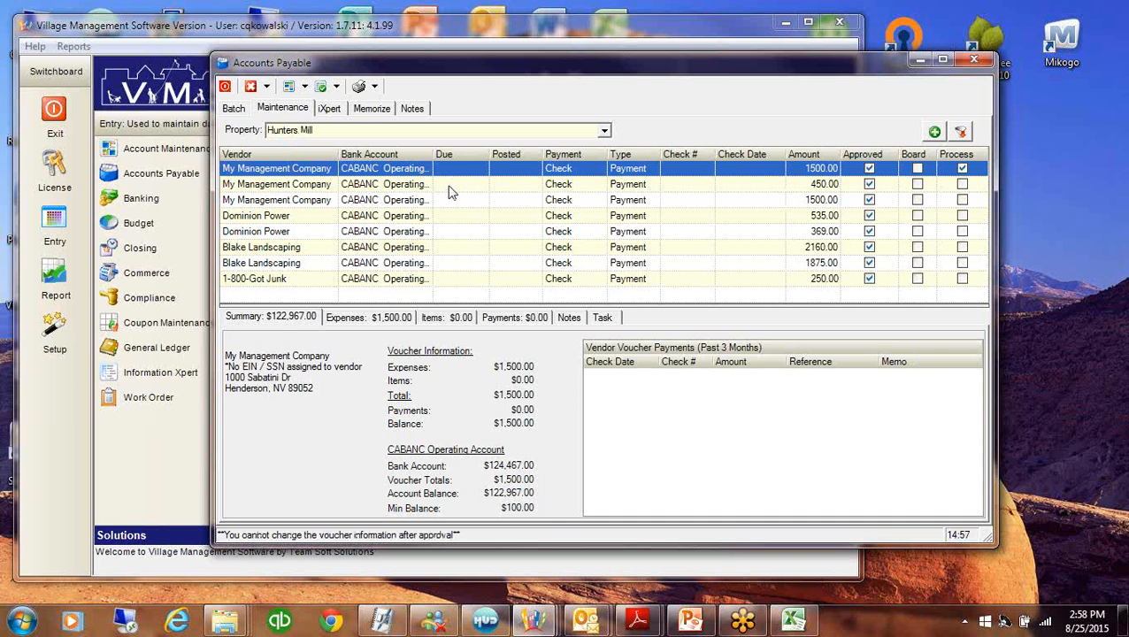
{"action": "left_click", "coordinate": [378, 318]}
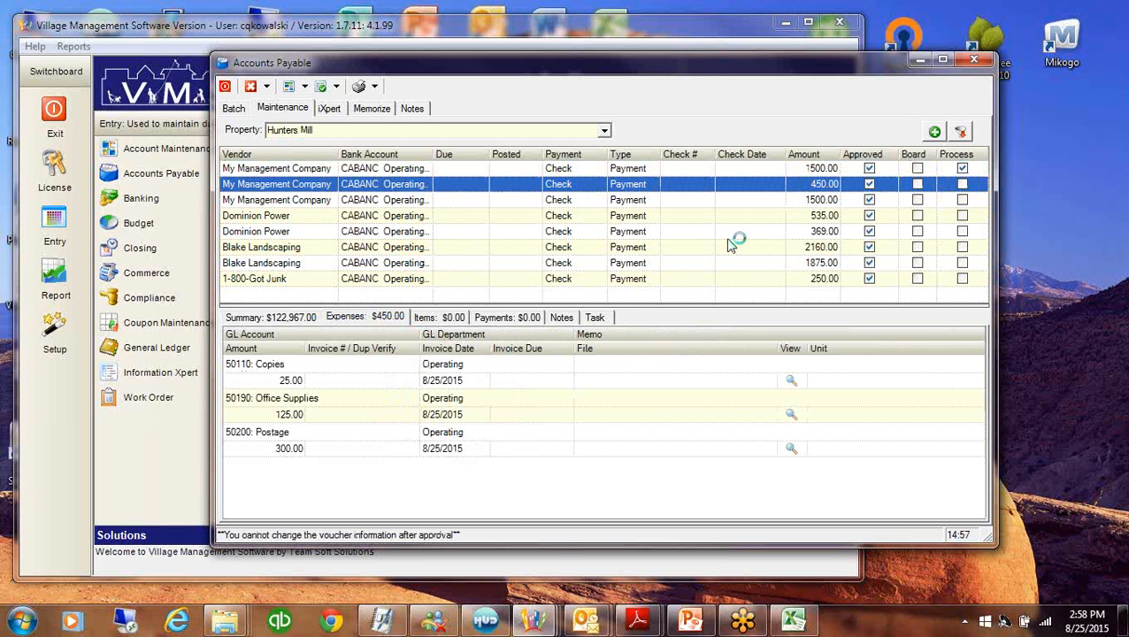
{"action": "left_click", "coordinate": [962, 184]}
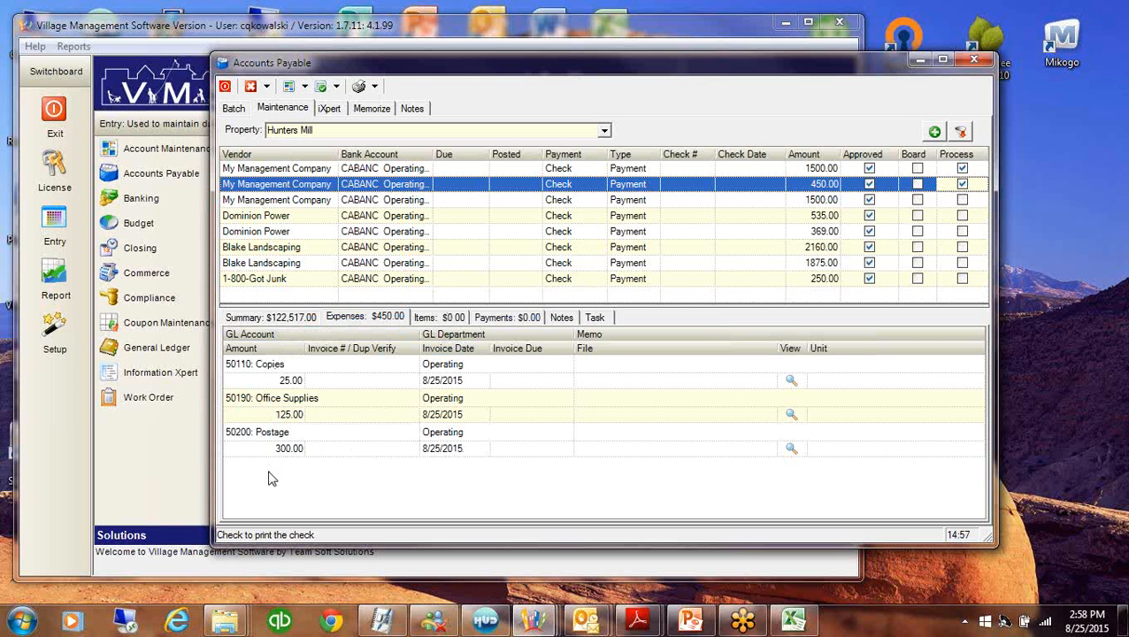
Examine the items, payments and approval notes recorded on My Management Company's 450.00 voucher
{"action": "left_click", "coordinate": [448, 320]}
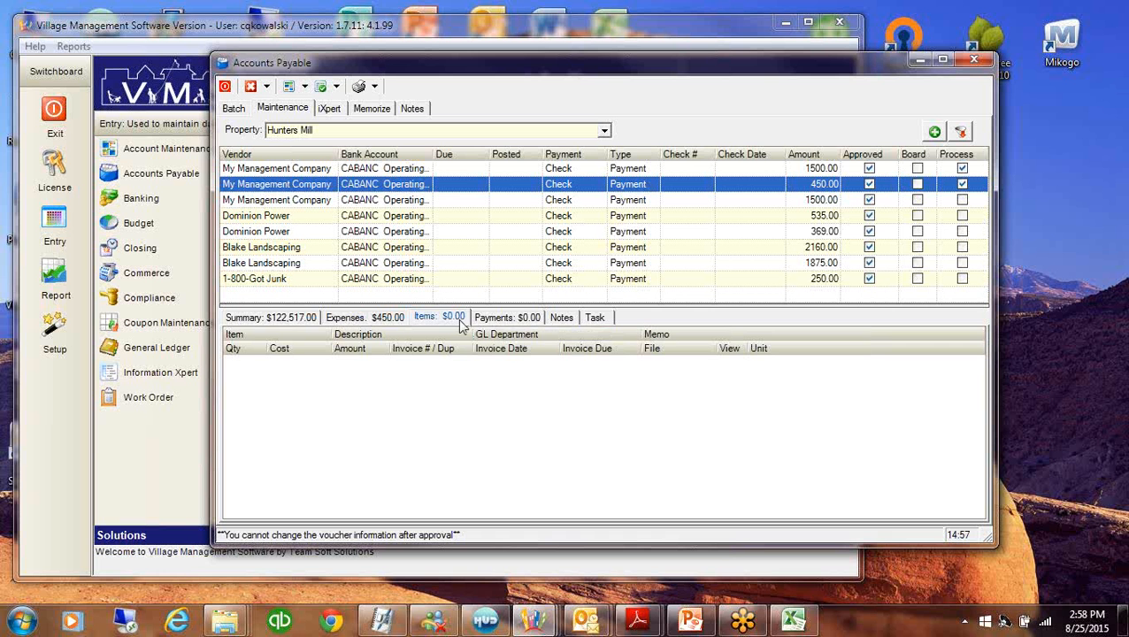
{"action": "left_click", "coordinate": [493, 318]}
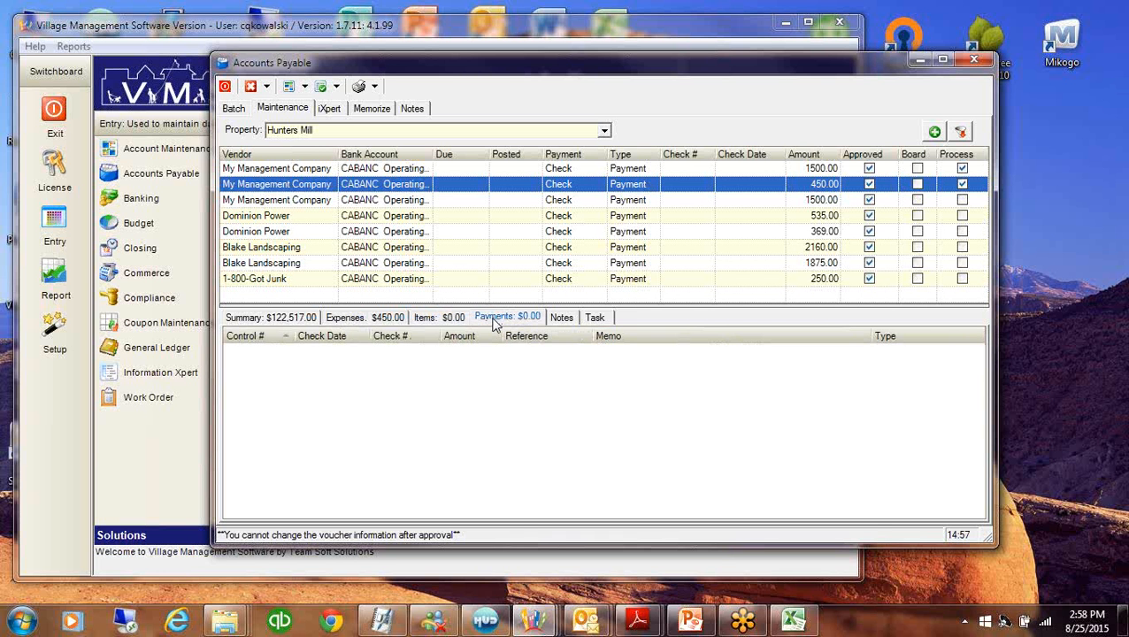
{"action": "left_click", "coordinate": [561, 316]}
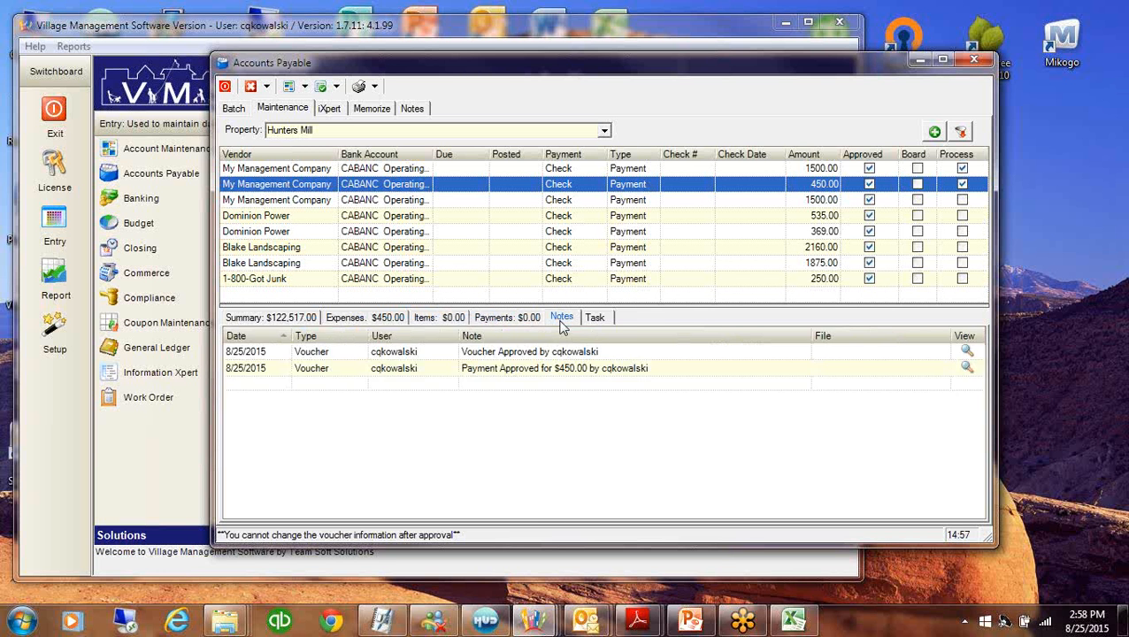
{"action": "left_click", "coordinate": [636, 354]}
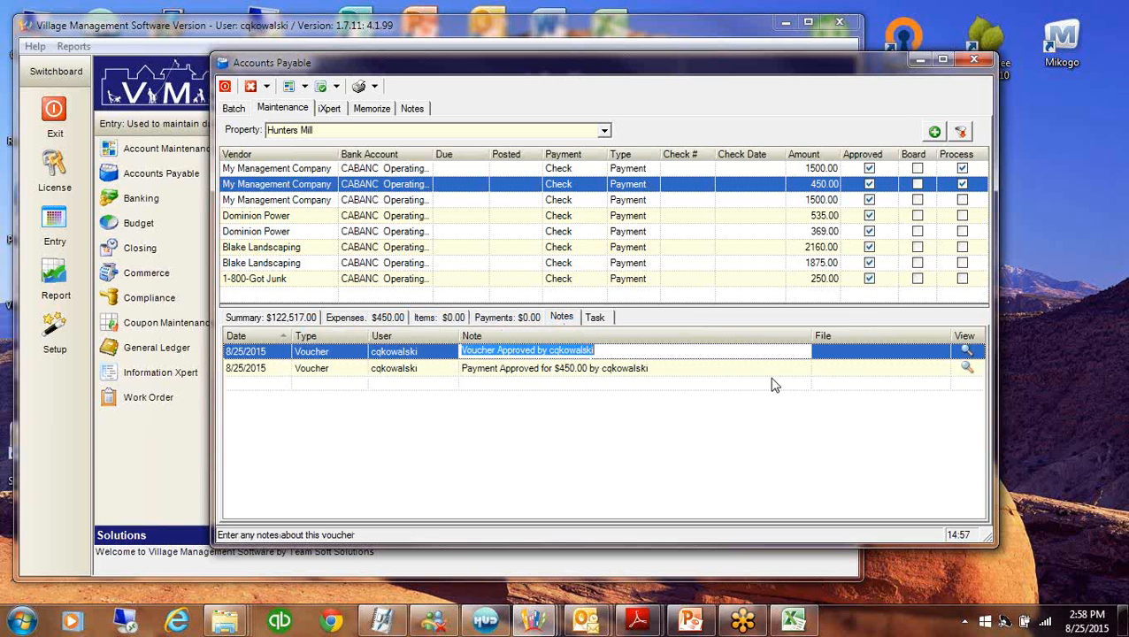
{"action": "left_click", "coordinate": [656, 372]}
{"action": "left_click", "coordinate": [511, 353]}
{"action": "left_click", "coordinate": [535, 370]}
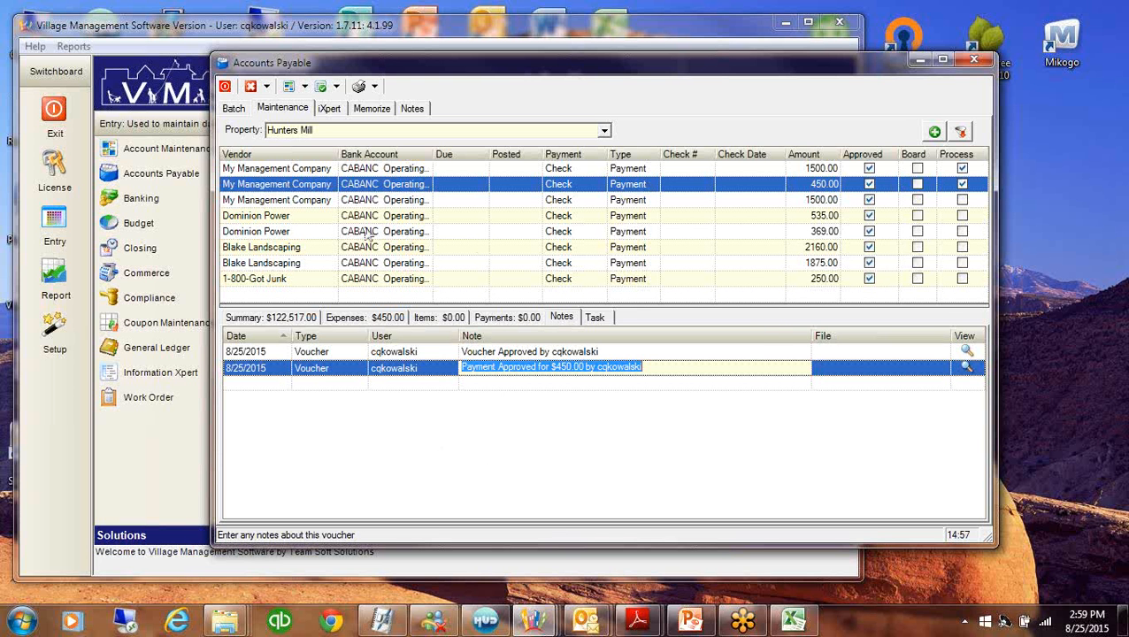
Add the note "Holding checking waiting for Proof of Insurance" to Blake Landscaping's 1875.00 voucher
{"action": "left_click", "coordinate": [325, 260]}
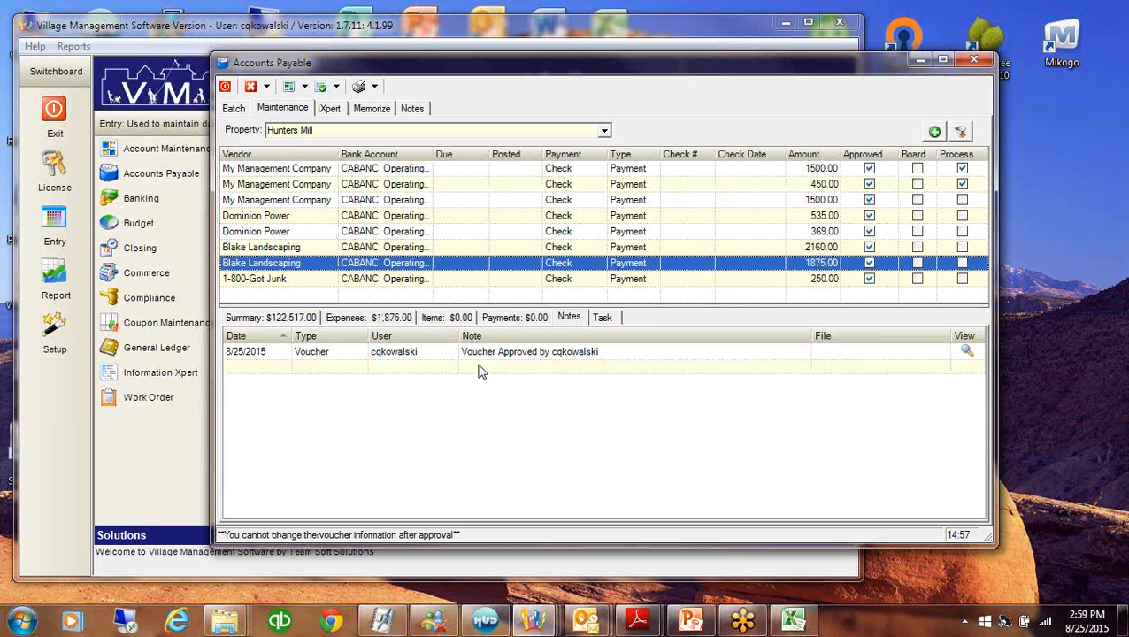
{"action": "left_click", "coordinate": [478, 369]}
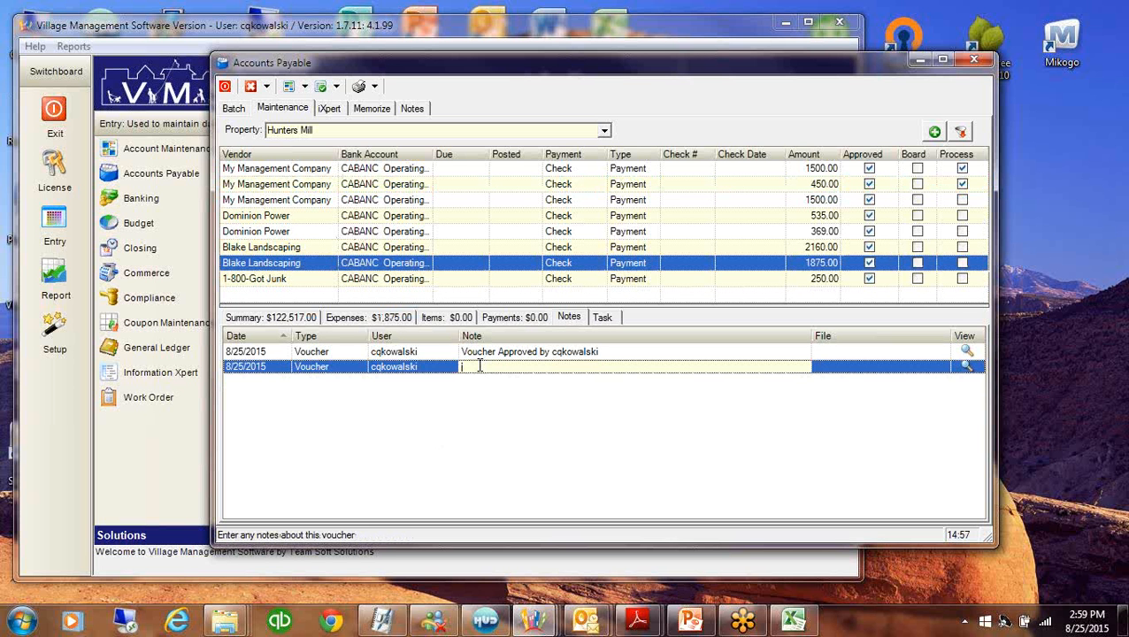
{"action": "type", "text": "H"}
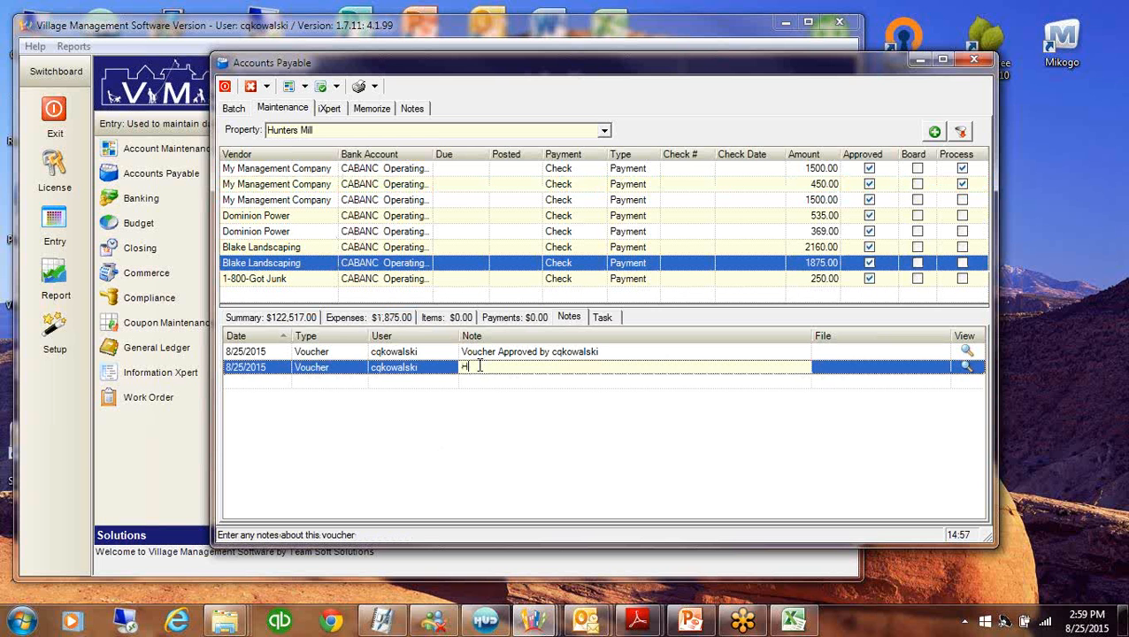
{"action": "type", "text": "olding checking wp"}
{"action": "type", "text": "iting for ("}
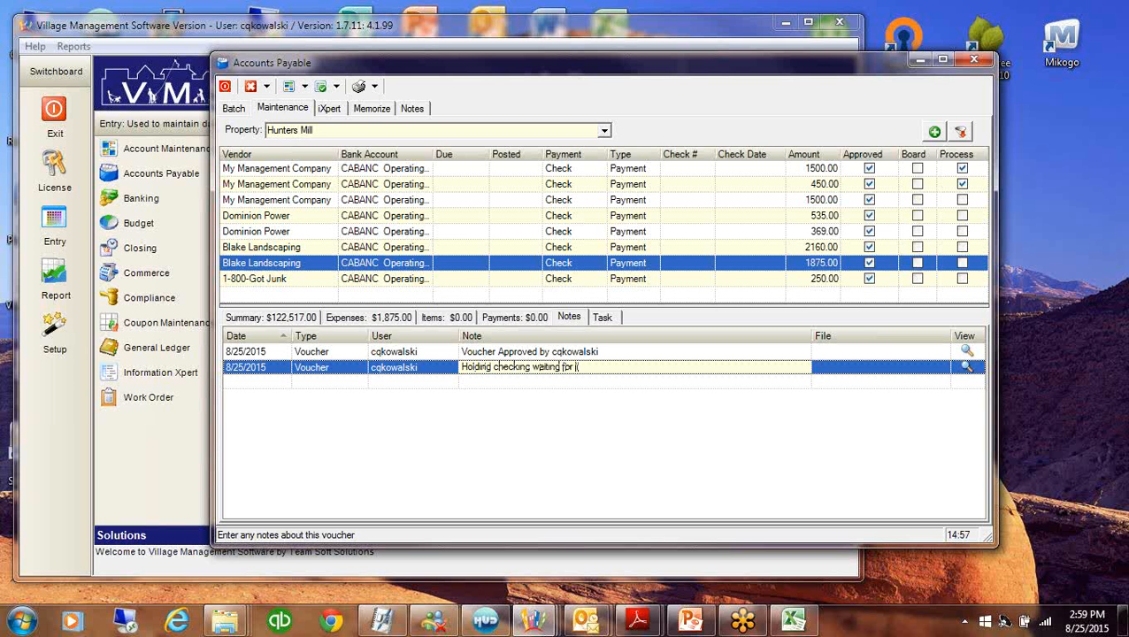
{"action": "type", "text": "nsurancxe"}
{"action": "key", "text": "BackSpace"}
{"action": "key", "text": "BackSpace"}
{"action": "key", "text": "BackSpace"}
{"action": "type", "text": "ce"}
{"action": "key", "text": "BackSpace"}
{"action": "key", "text": "BackSpace"}
{"action": "key", "text": "BackSpace"}
{"action": "key", "text": "BackSpace"}
{"action": "key", "text": "BackSpace"}
{"action": "key", "text": "BackSpace"}
{"action": "key", "text": "BackSpace"}
{"action": "key", "text": "BackSpace"}
{"action": "key", "text": "BackSpace"}
{"action": "key", "text": "BackSpace"}
{"action": "type", "text": "Proof of Insurance"}
{"action": "left_click", "coordinate": [576, 358]}
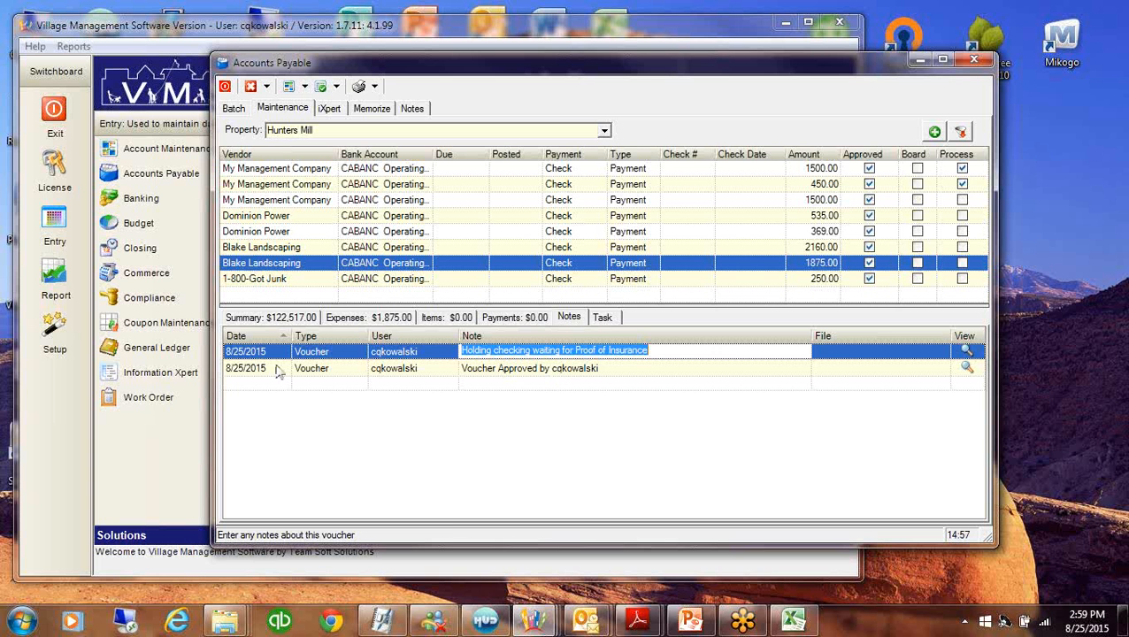
Assign the task on Blake Landscaping's 1875.00 voucher to the Express Digital vendor entry and start its task note
{"action": "left_click", "coordinate": [602, 317]}
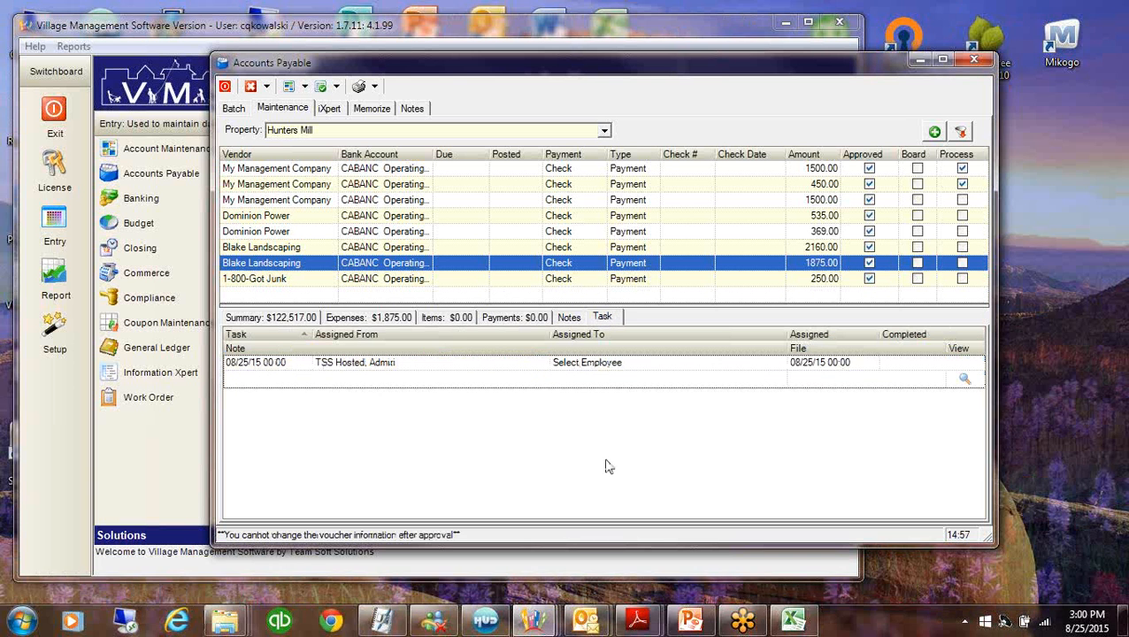
{"action": "left_click", "coordinate": [571, 385]}
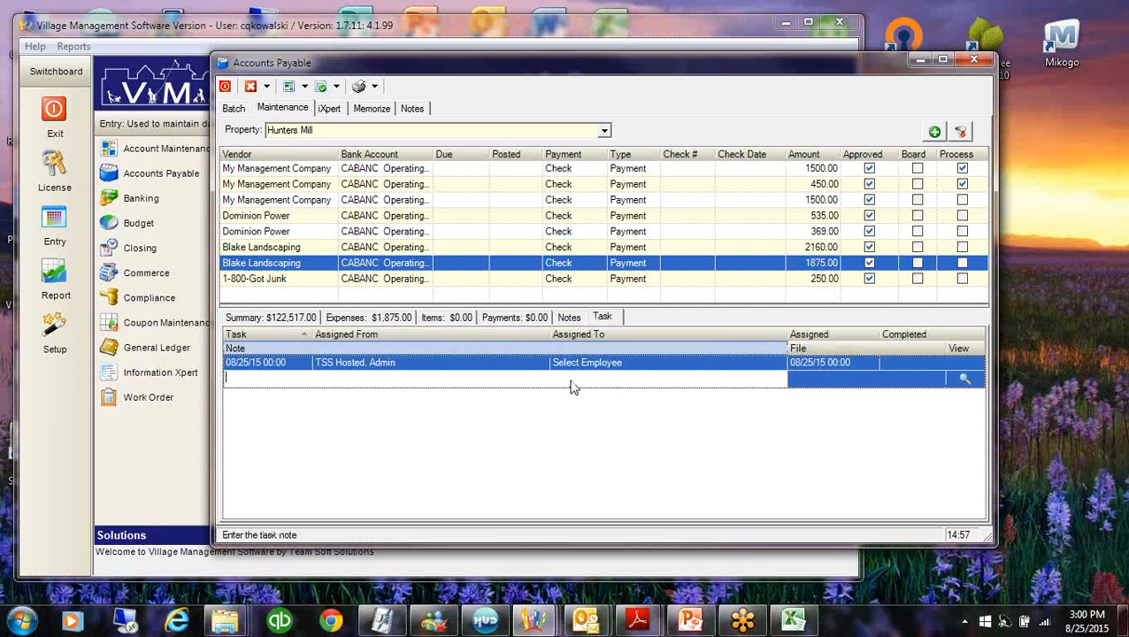
{"action": "left_click", "coordinate": [765, 363]}
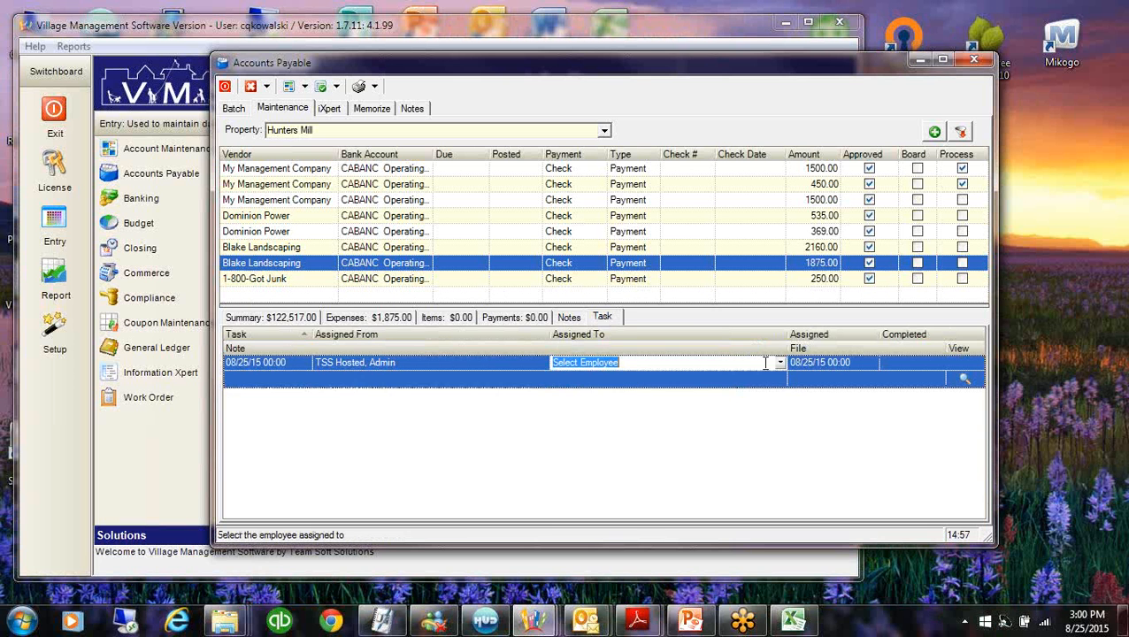
{"action": "left_click", "coordinate": [778, 363]}
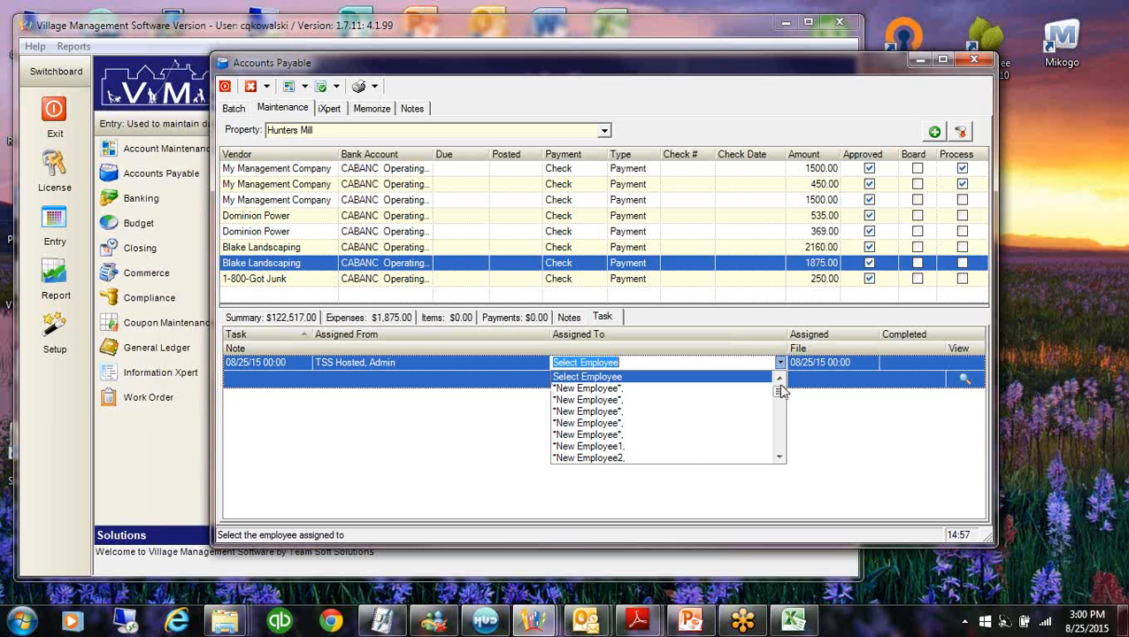
{"action": "left_click_drag", "start_coordinate": [778, 396], "coordinate": [776, 453]}
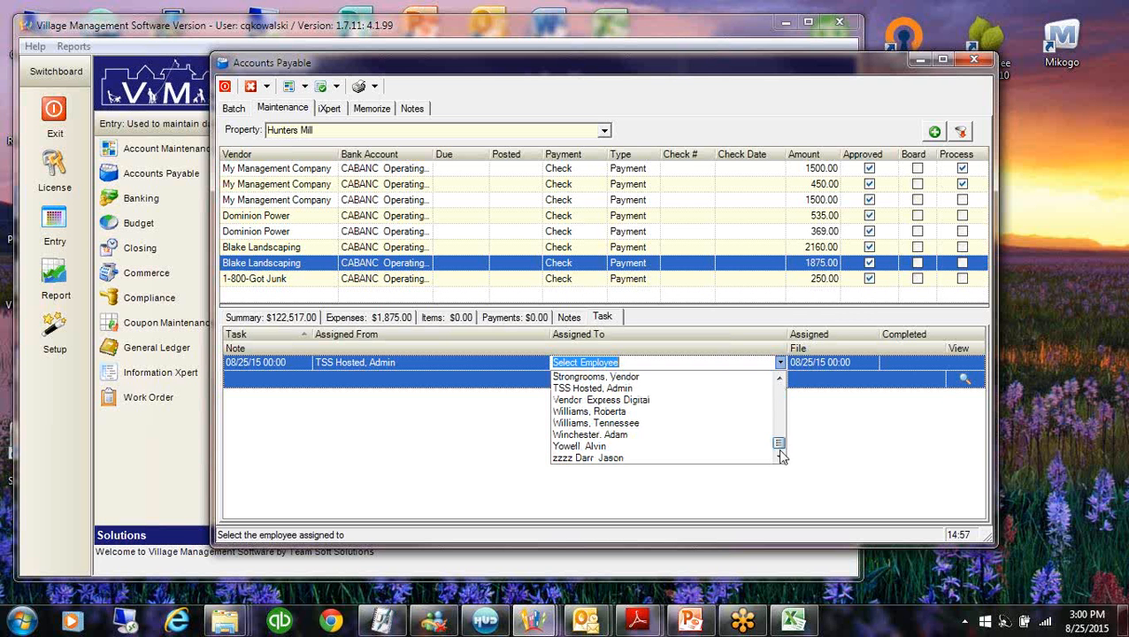
{"action": "left_click", "coordinate": [564, 400]}
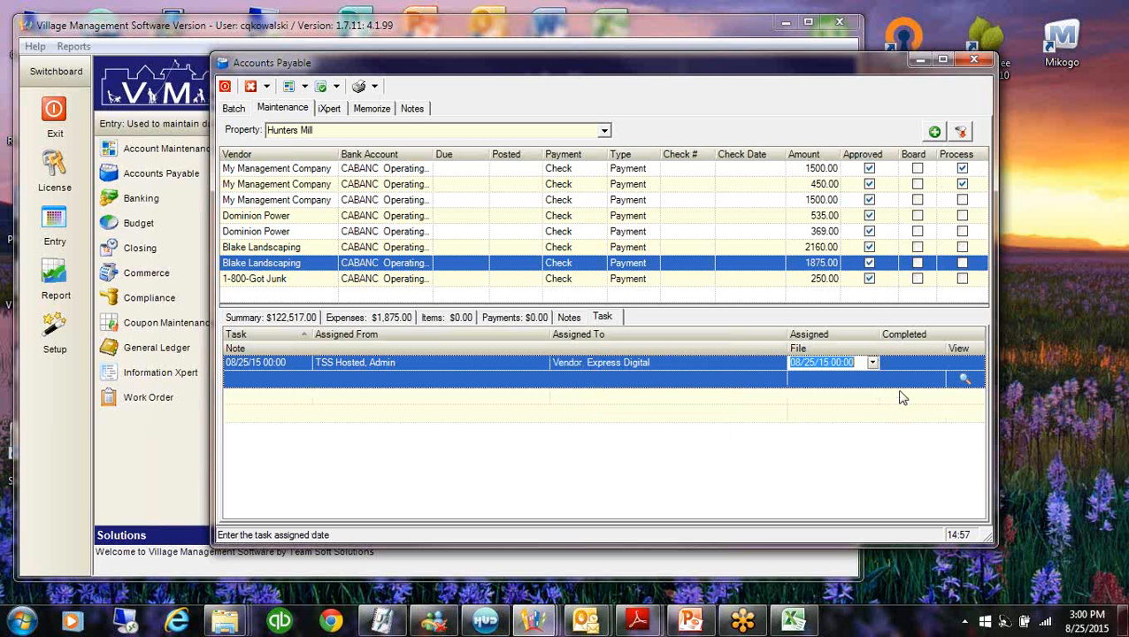
{"action": "left_click", "coordinate": [323, 377]}
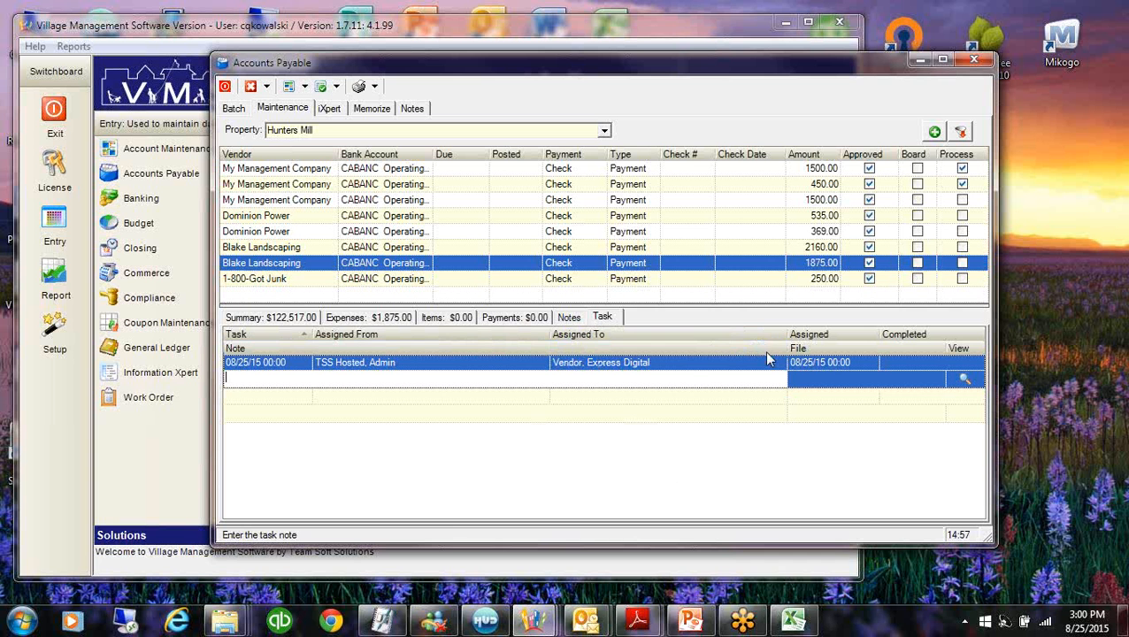
Recheck the voucher's notes and summary, and print the selected property's processed checks to a preview
{"action": "left_click", "coordinate": [568, 317]}
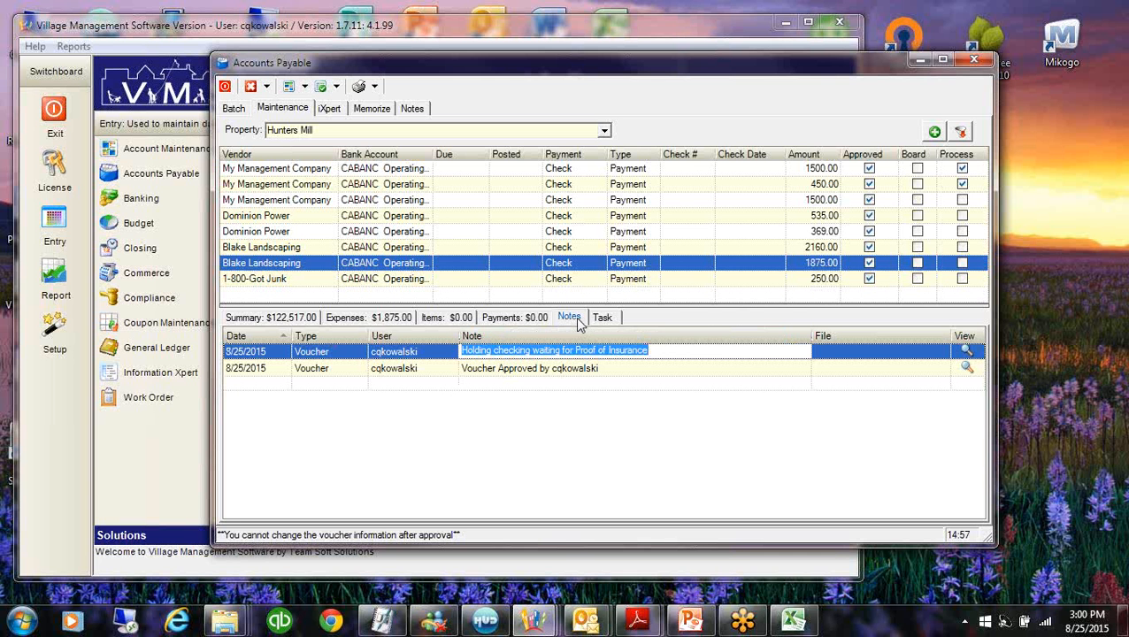
{"action": "left_click", "coordinate": [257, 317]}
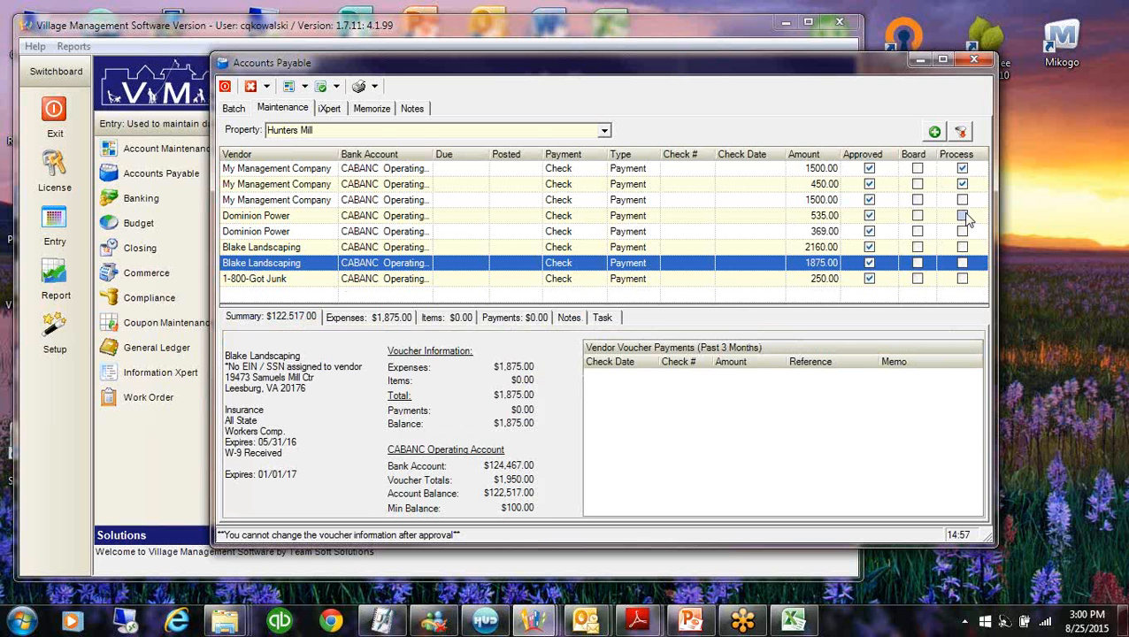
{"action": "left_click", "coordinate": [375, 86]}
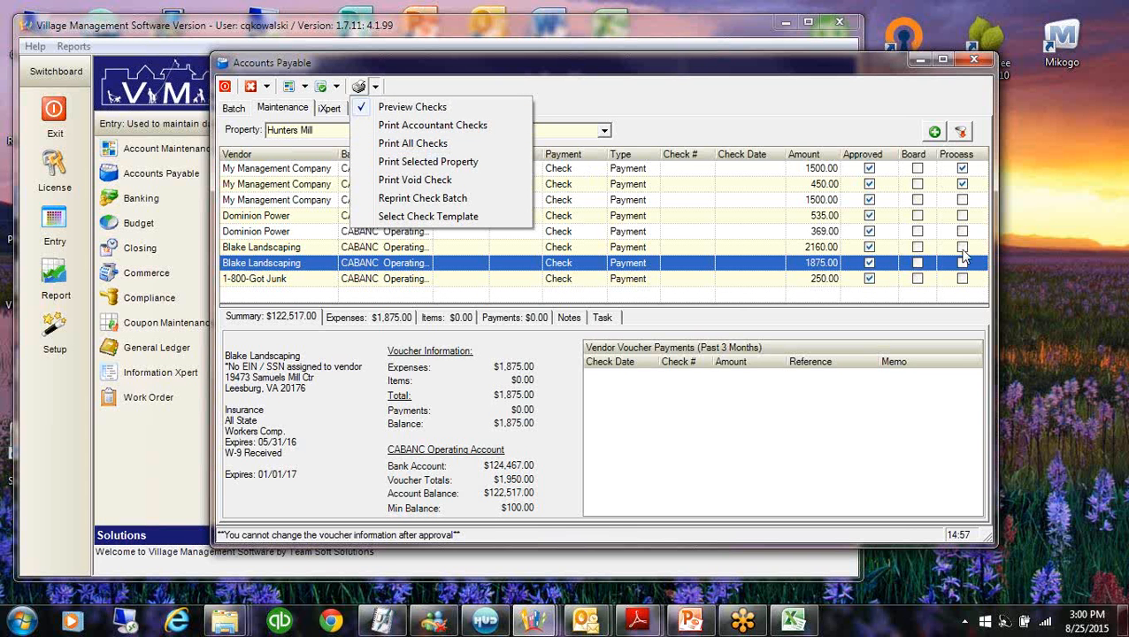
{"action": "left_click", "coordinate": [444, 164]}
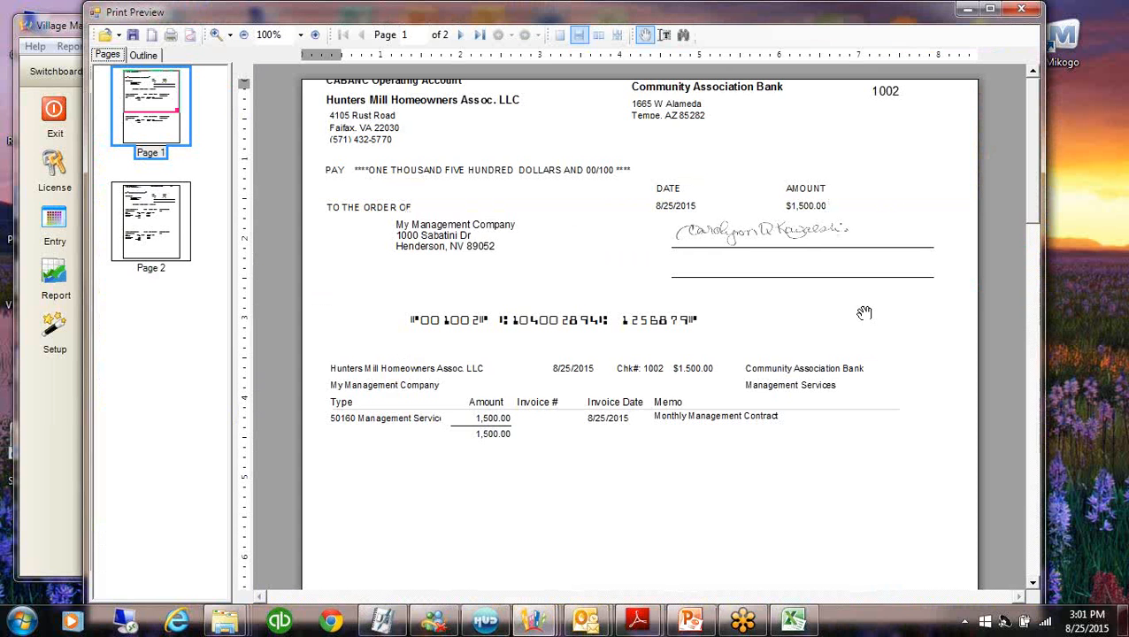
Review checks 1002 and 1003 in the print preview, close it and verify the check run as having no errors
{"action": "left_click", "coordinate": [137, 217]}
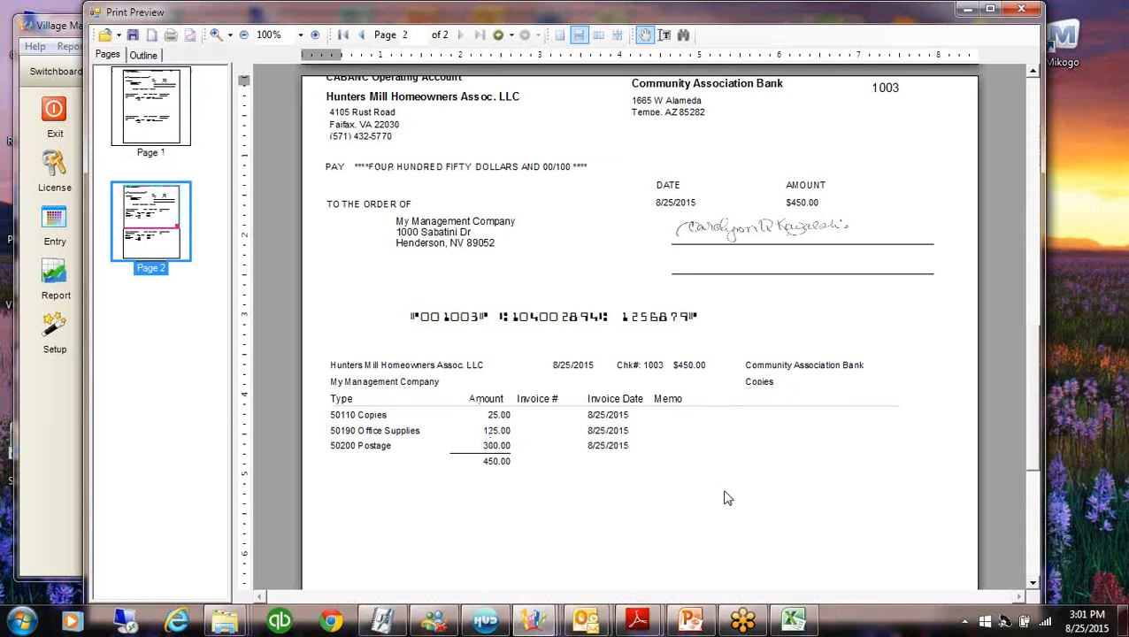
{"action": "scroll", "coordinate": [1036, 373], "scroll_direction": "down", "scroll_amount": 7}
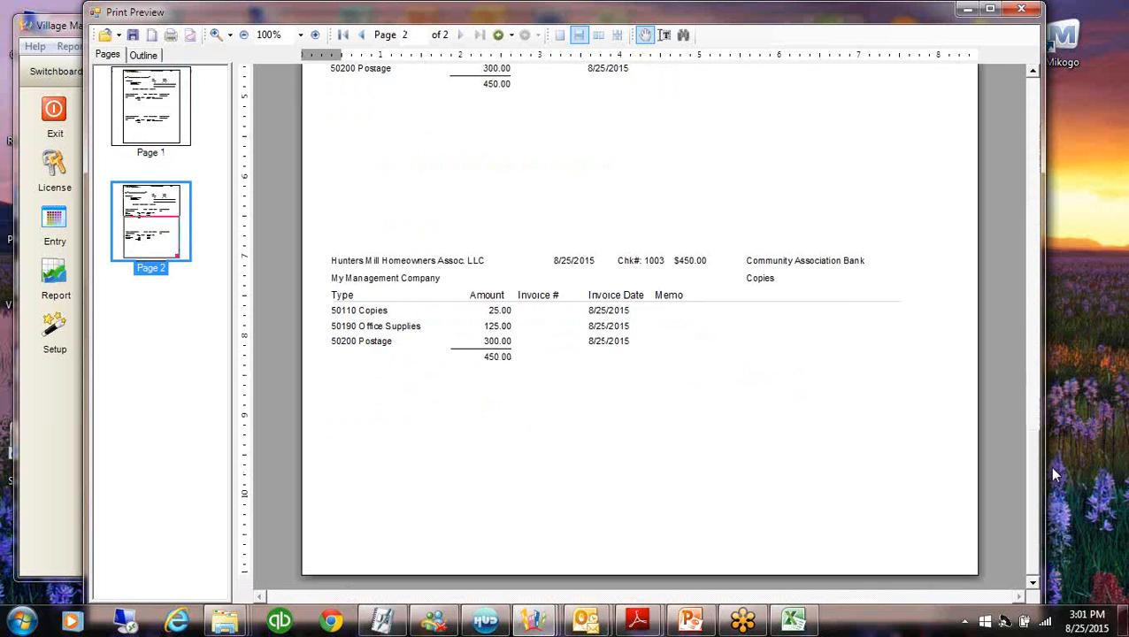
{"action": "scroll", "coordinate": [1042, 355], "scroll_direction": "up", "scroll_amount": 2}
{"action": "scroll", "coordinate": [1041, 345], "scroll_direction": "up", "scroll_amount": 8}
{"action": "scroll", "coordinate": [1041, 345], "scroll_direction": "down", "scroll_amount": 2}
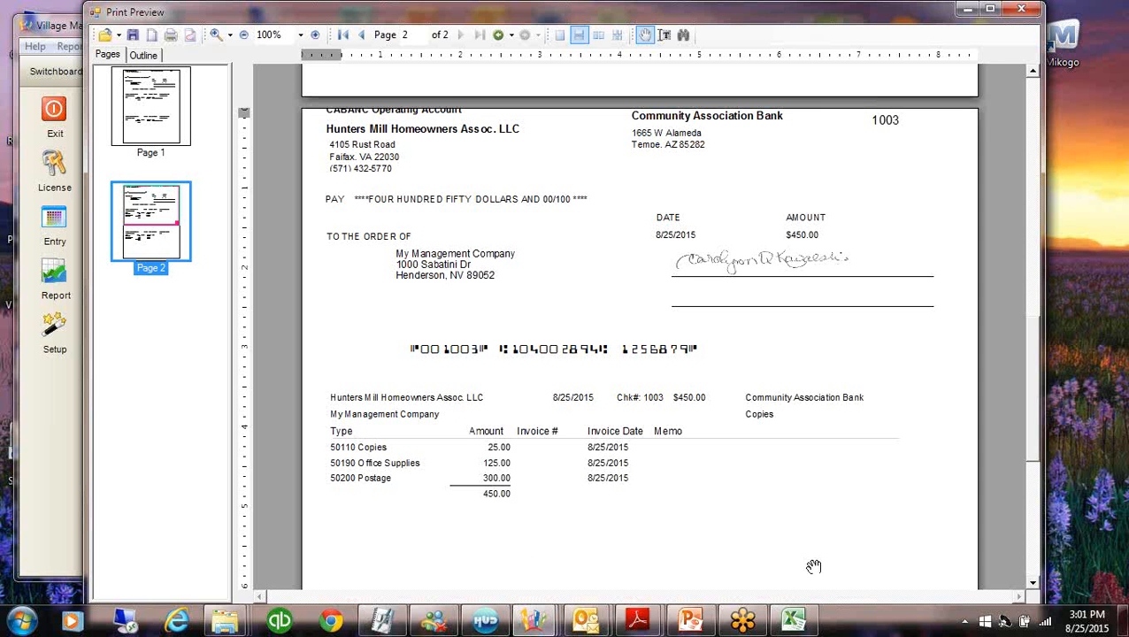
{"action": "left_click", "coordinate": [139, 137]}
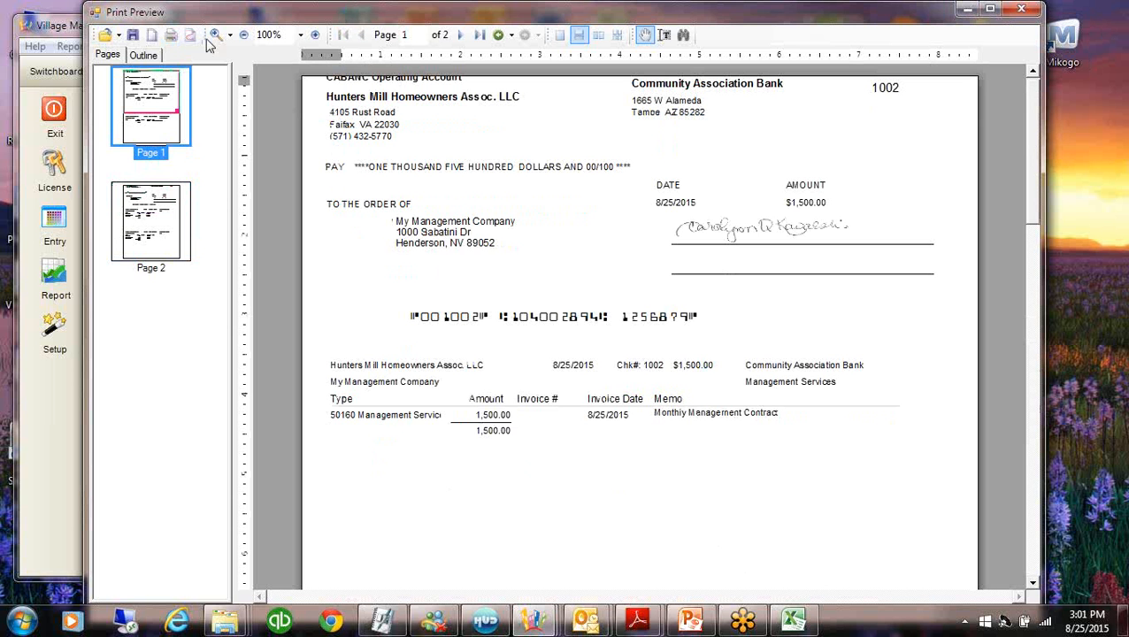
{"action": "left_click", "coordinate": [1022, 10]}
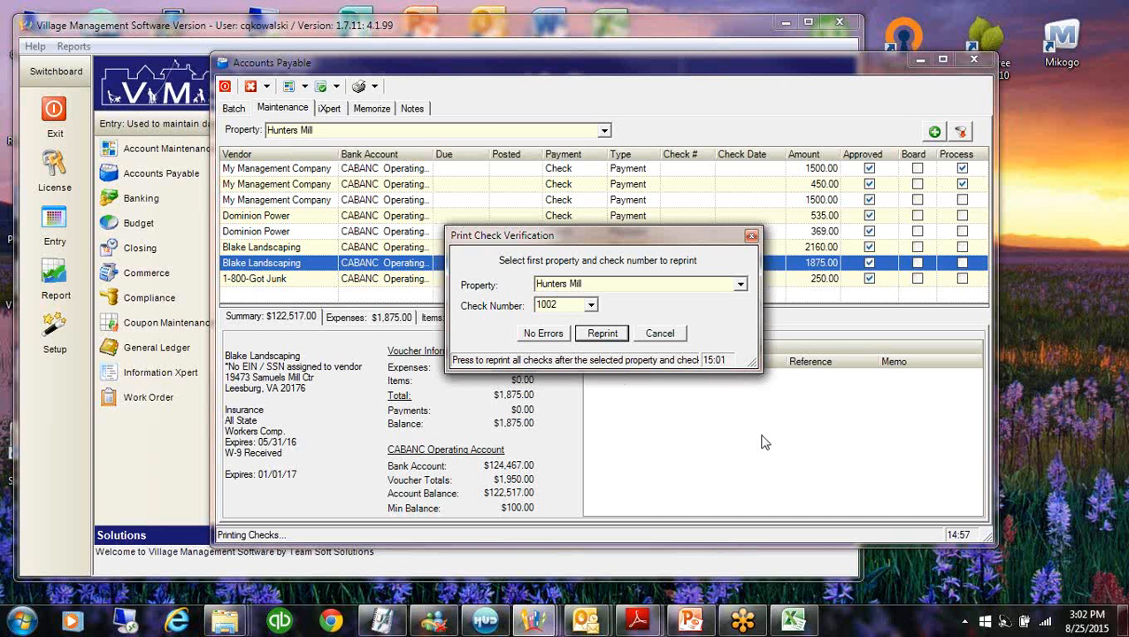
{"action": "left_click", "coordinate": [550, 336]}
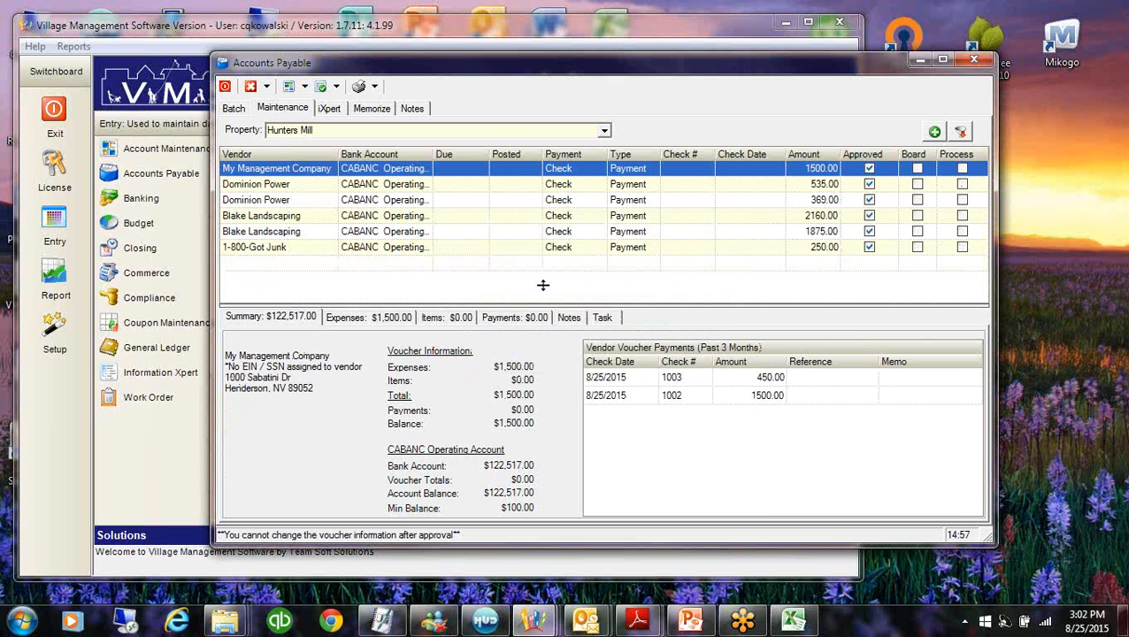
Filter the voucher list to paid vouchers by changing the Paid voucher type condition to Equal
{"action": "left_click", "coordinate": [959, 131]}
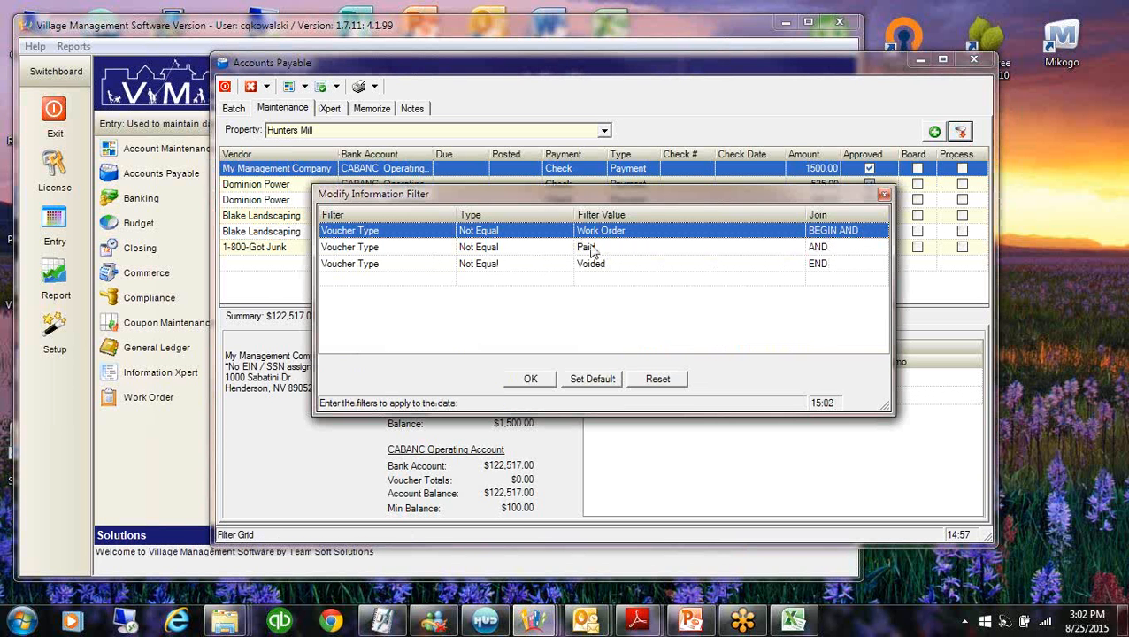
{"action": "left_click", "coordinate": [394, 251]}
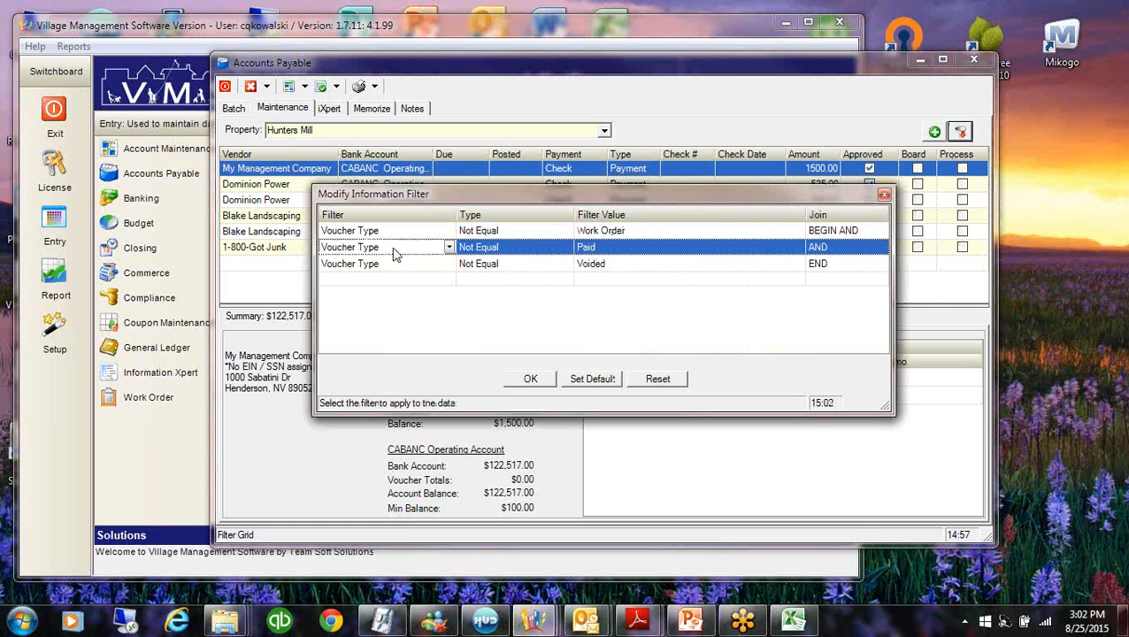
{"action": "left_click", "coordinate": [522, 247]}
{"action": "left_click", "coordinate": [625, 247]}
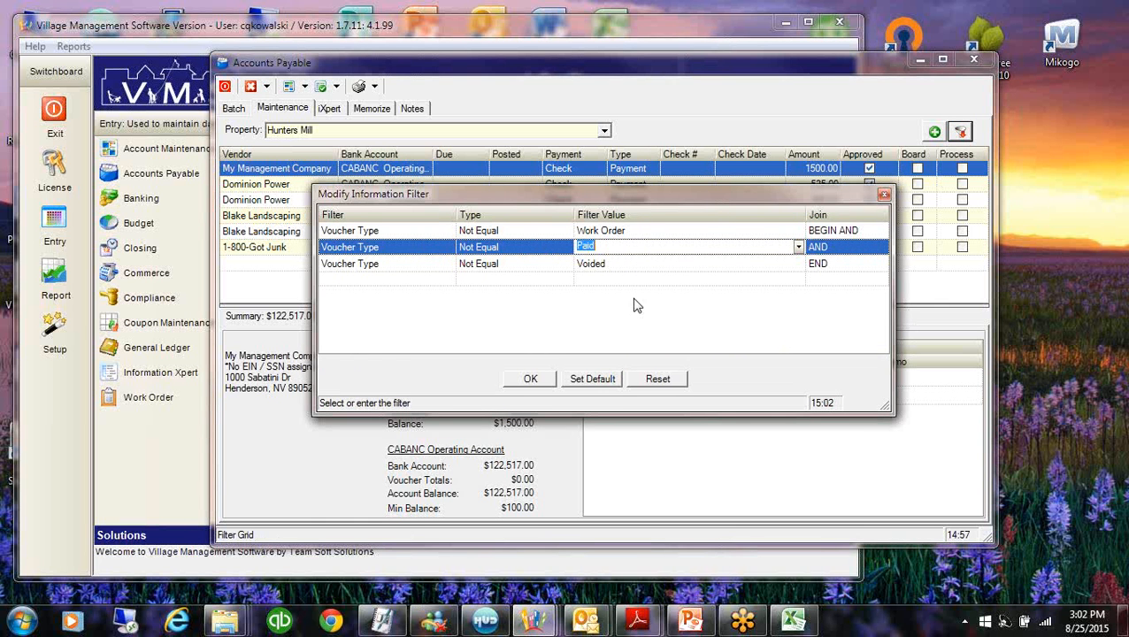
{"action": "left_click", "coordinate": [545, 252]}
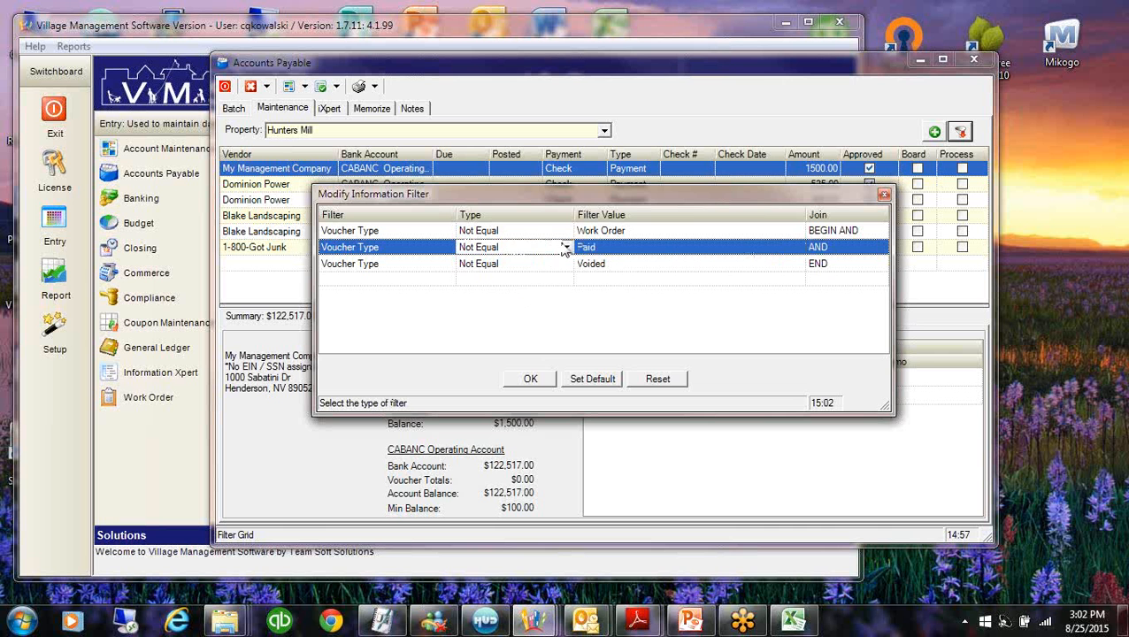
{"action": "left_click", "coordinate": [566, 247]}
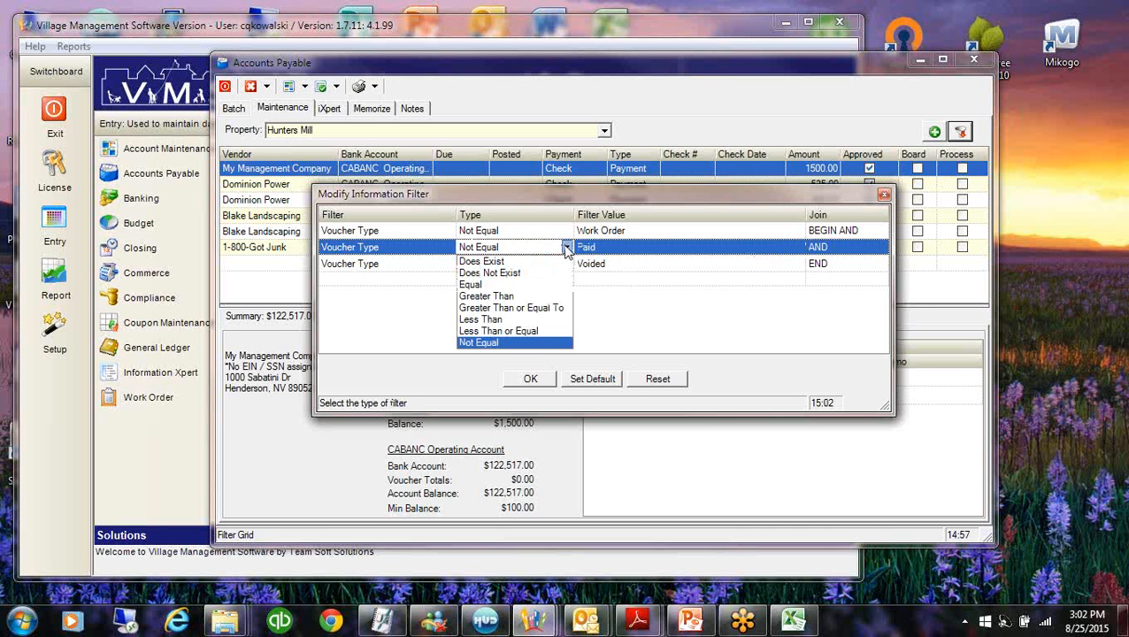
{"action": "left_click", "coordinate": [478, 284]}
{"action": "left_click", "coordinate": [531, 379]}
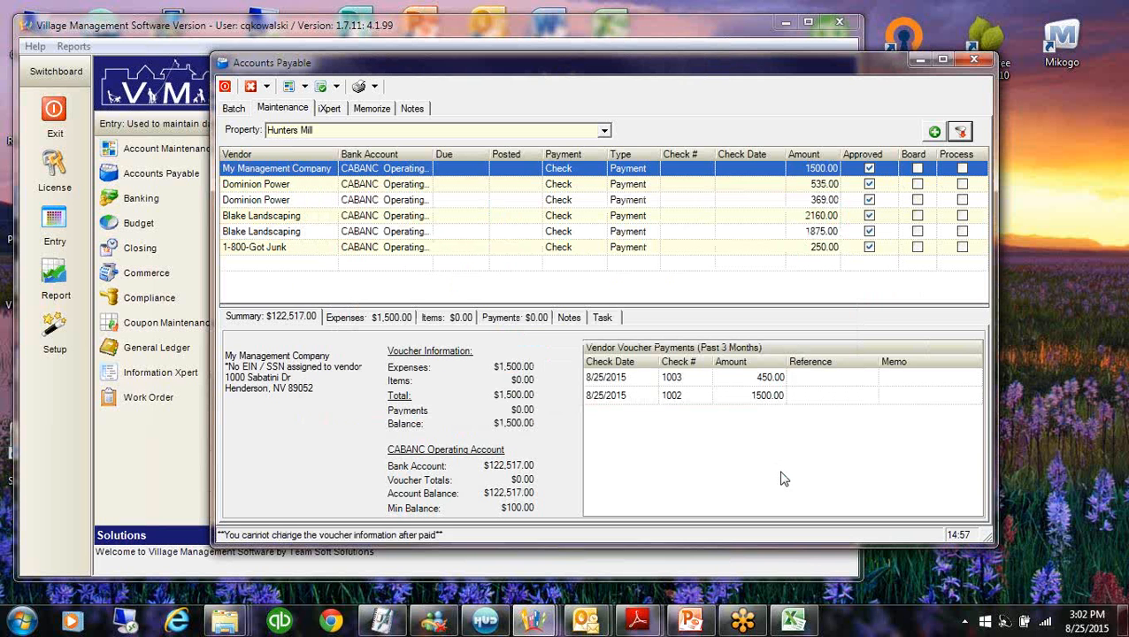
Review the payments, notes, expenses and summary of the first paid My Management Company voucher
{"action": "left_click", "coordinate": [329, 170]}
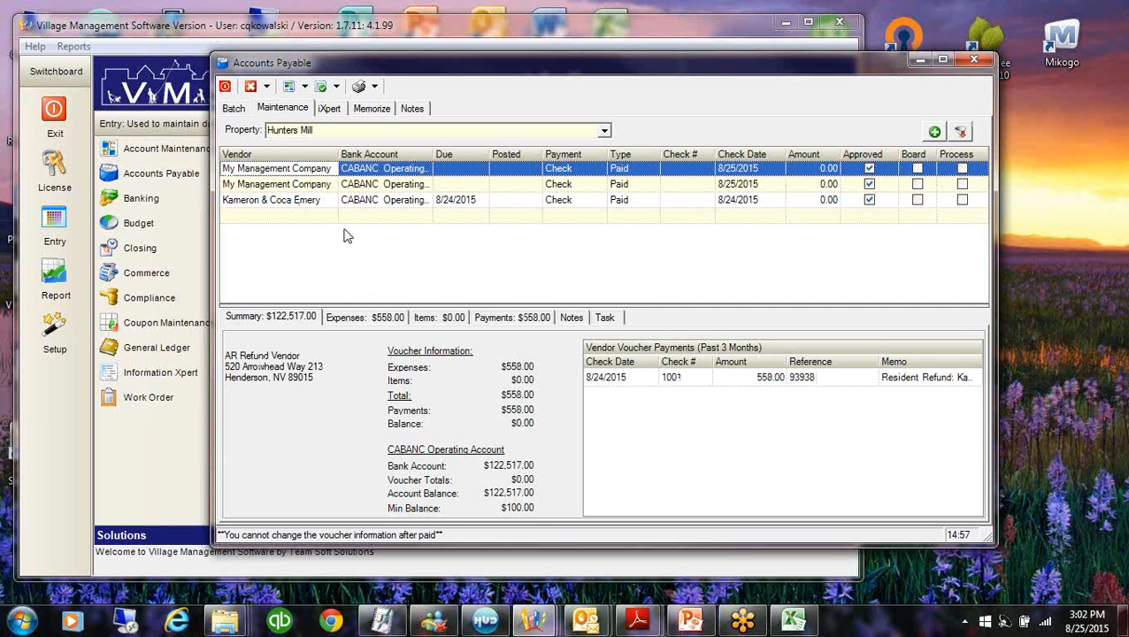
{"action": "left_click", "coordinate": [306, 168]}
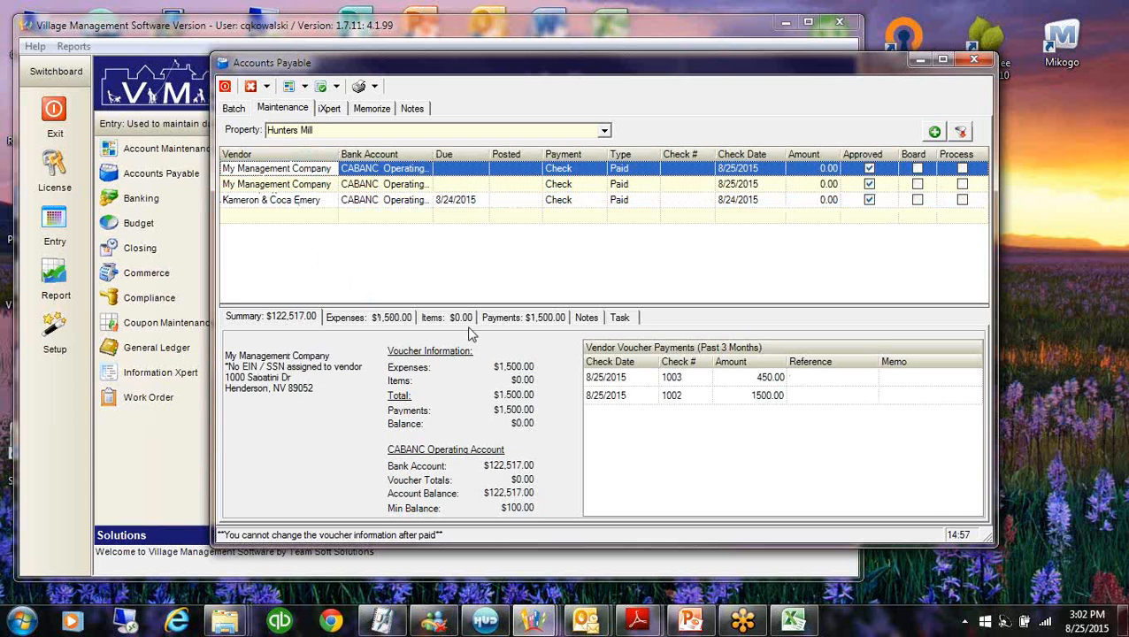
{"action": "left_click", "coordinate": [505, 318]}
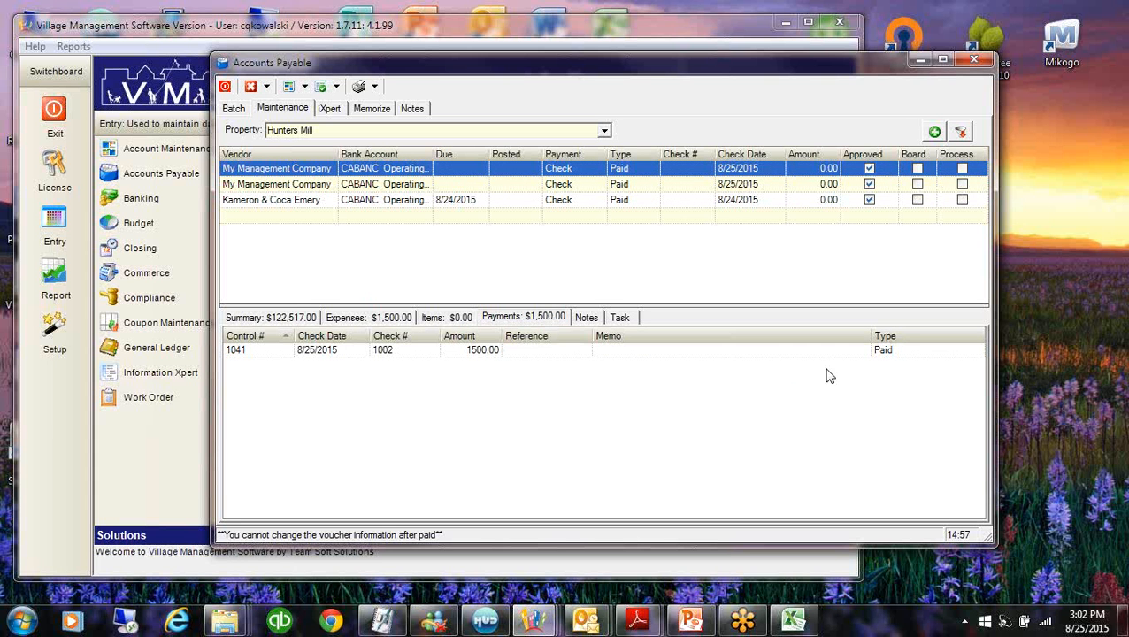
{"action": "left_click", "coordinate": [906, 349]}
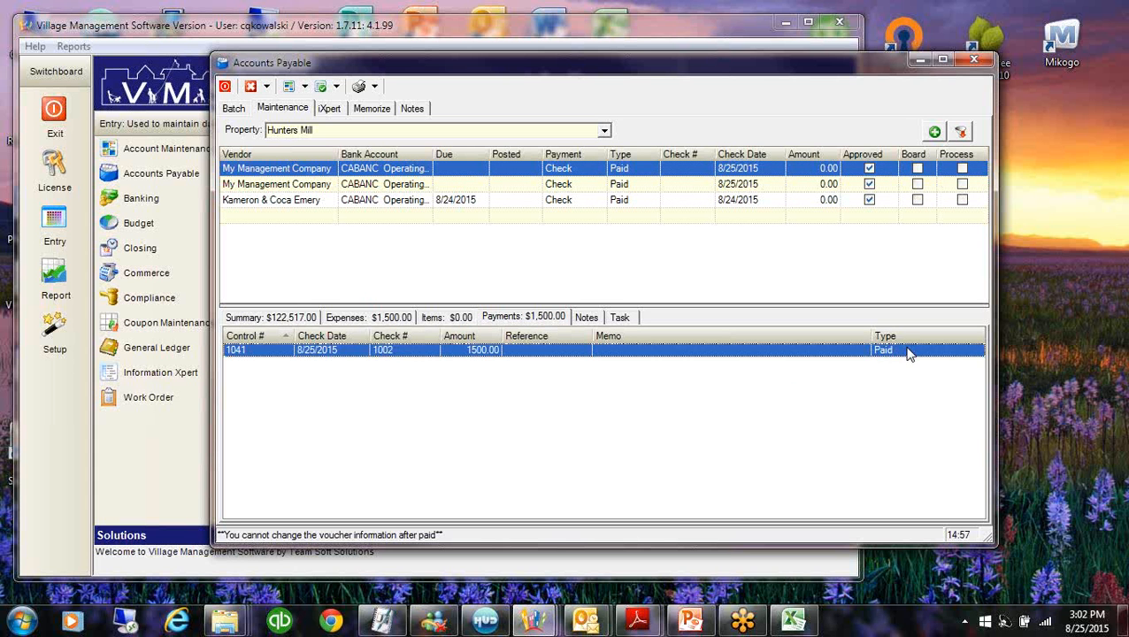
{"action": "left_click", "coordinate": [416, 352]}
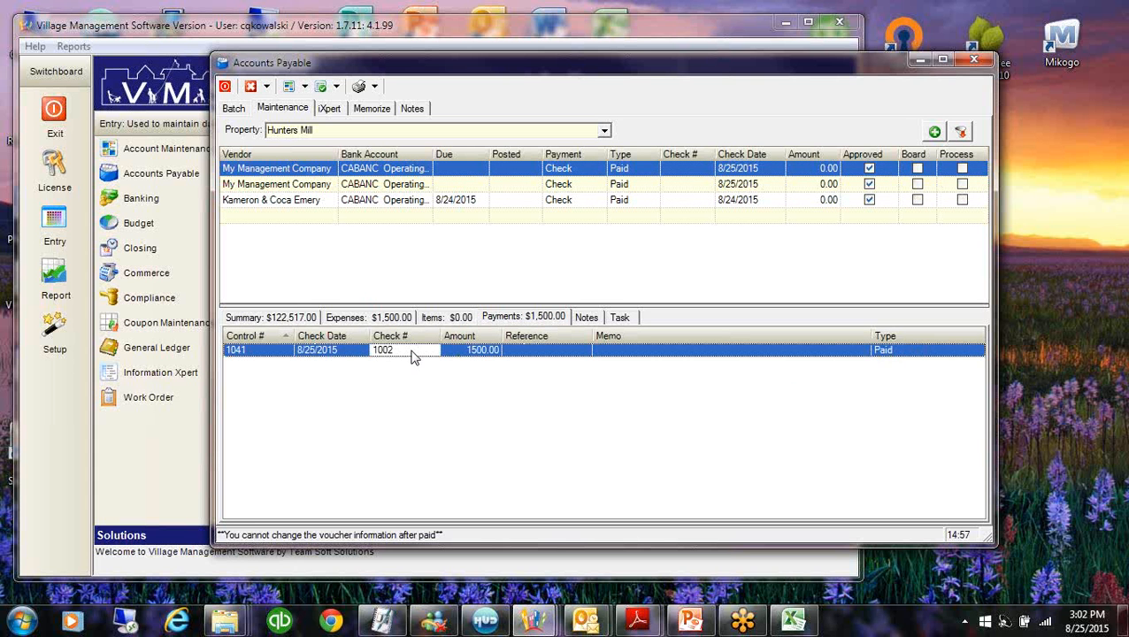
{"action": "left_click", "coordinate": [585, 318]}
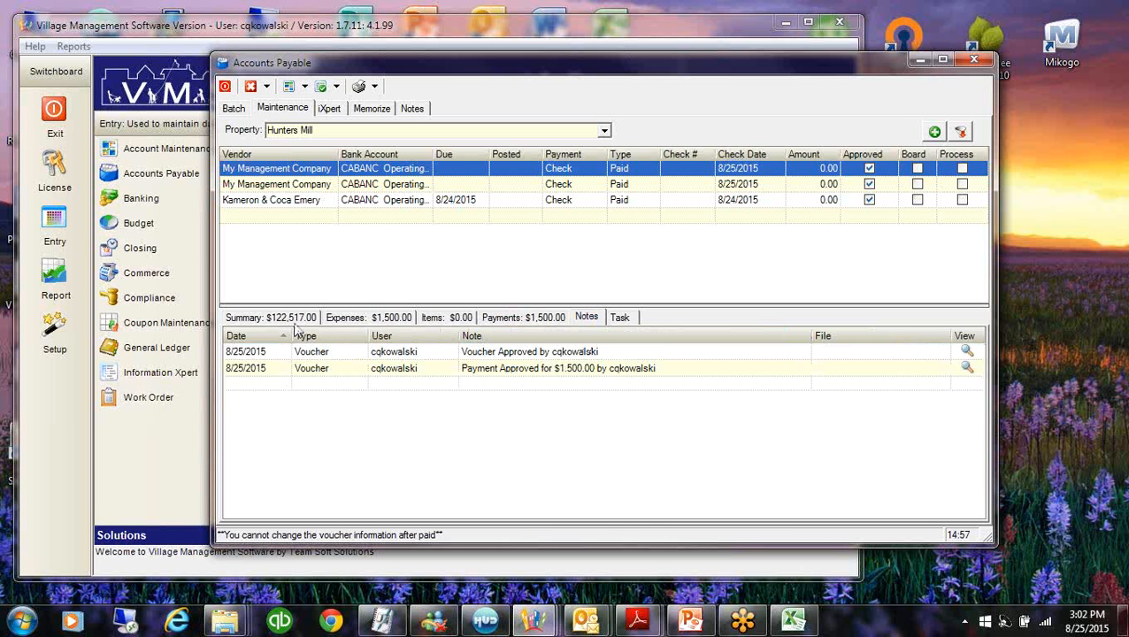
{"action": "left_click", "coordinate": [368, 316]}
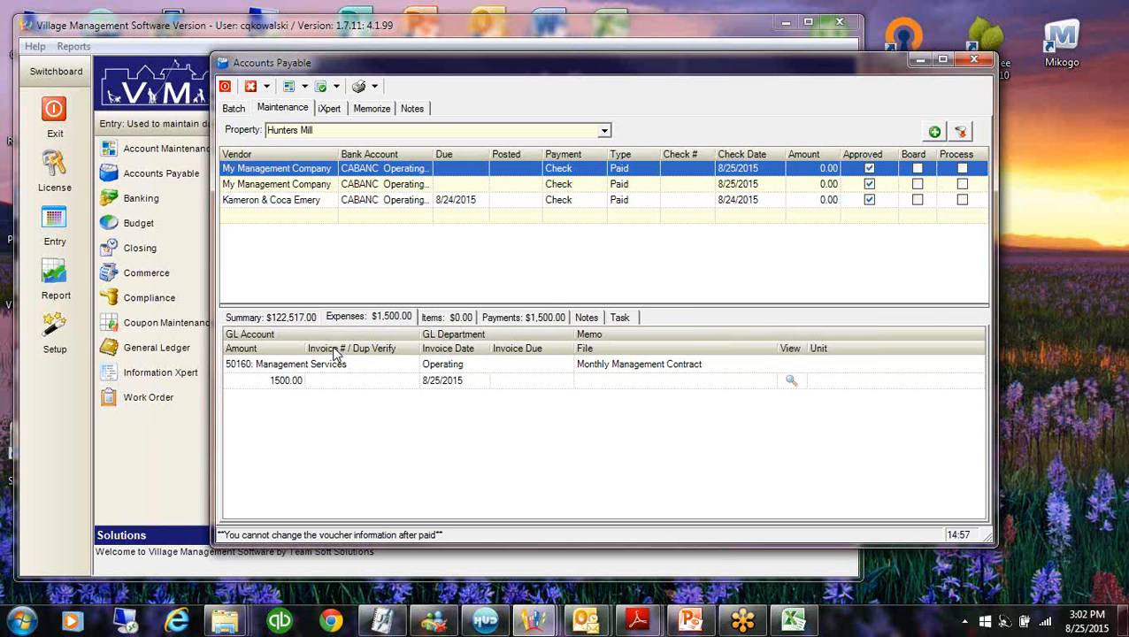
{"action": "left_click", "coordinate": [270, 317]}
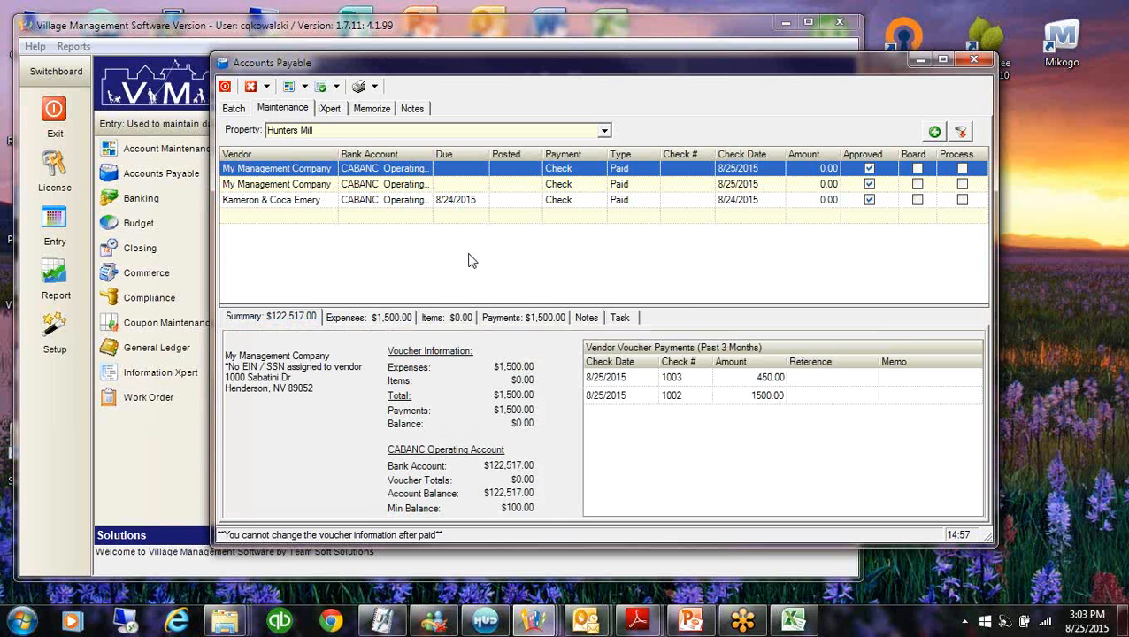
Set the Paid voucher type filter condition to Not Equal and apply it to the voucher list
{"action": "left_click", "coordinate": [962, 133]}
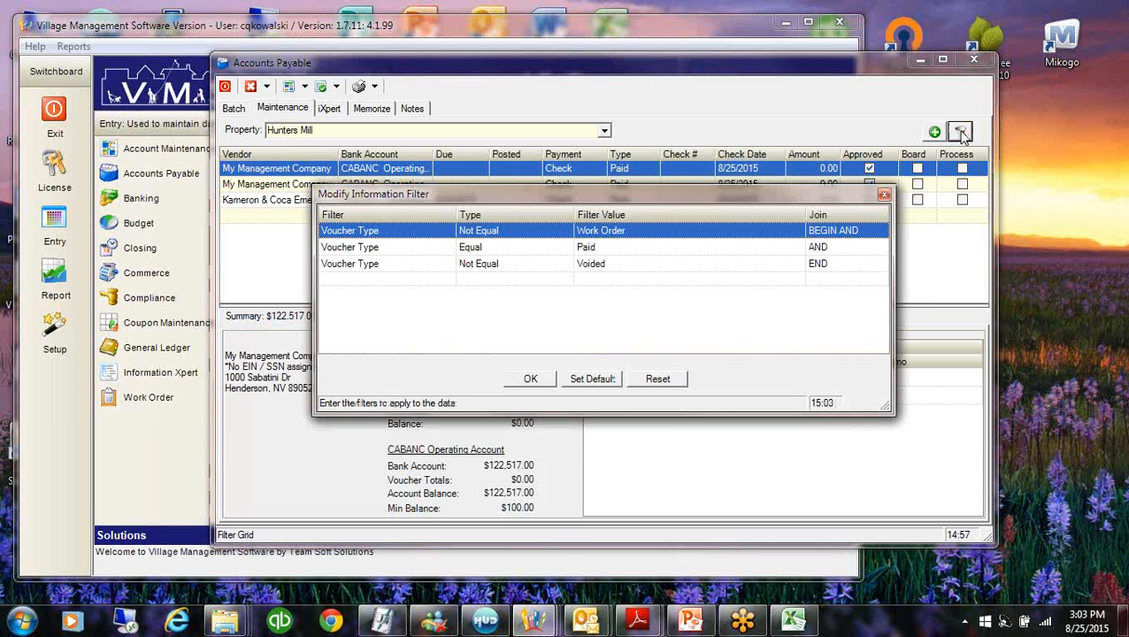
{"action": "left_click", "coordinate": [546, 252]}
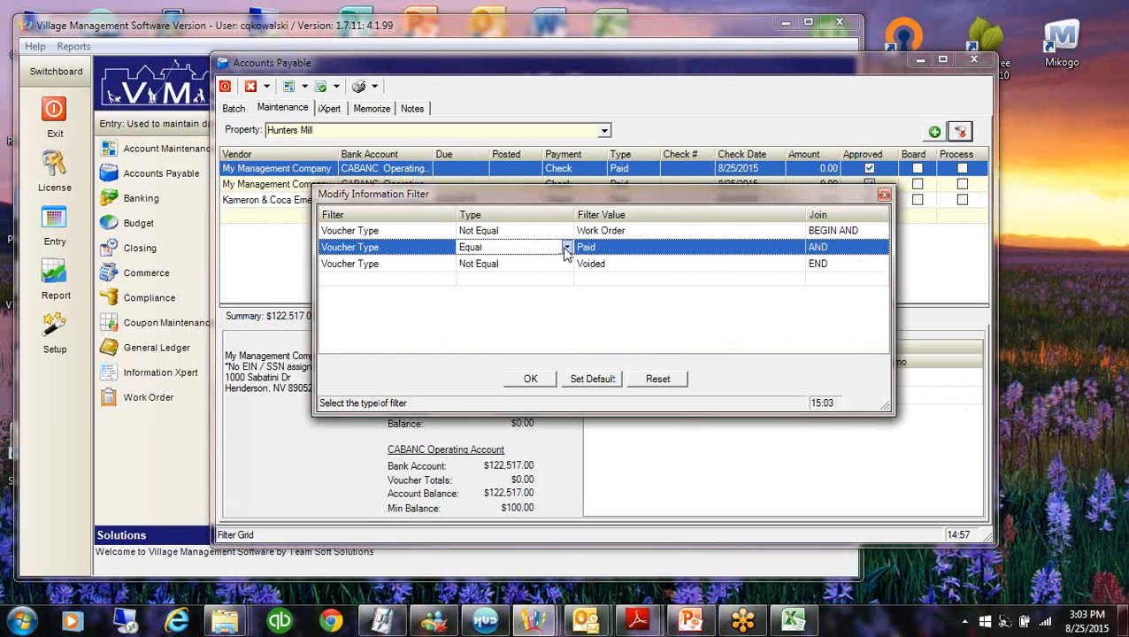
{"action": "left_click", "coordinate": [566, 246]}
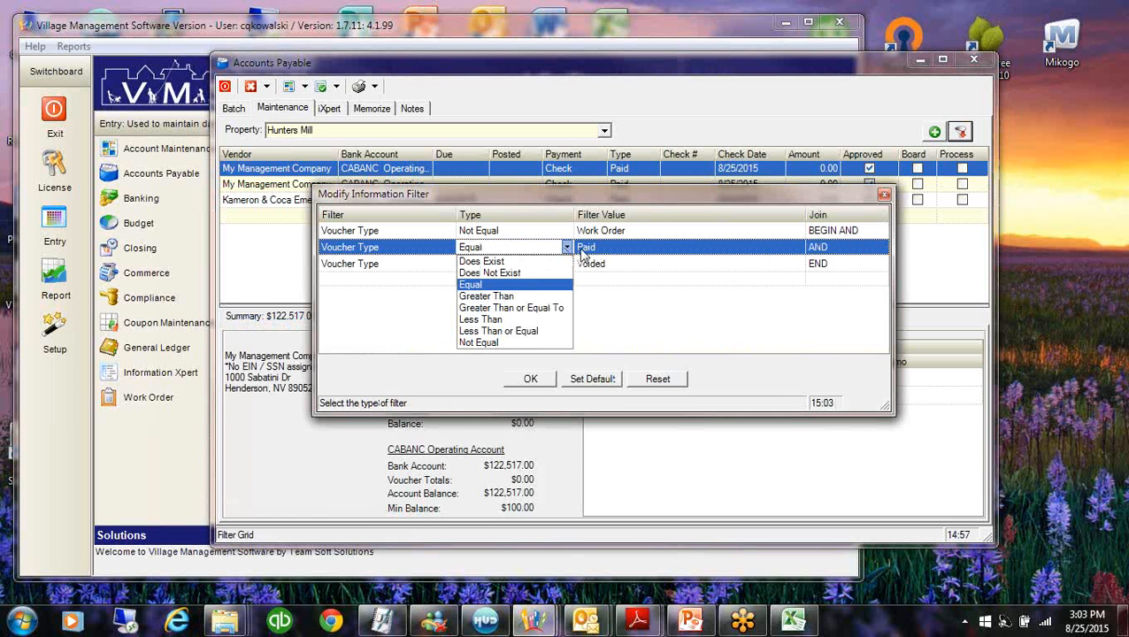
{"action": "left_click", "coordinate": [484, 343]}
{"action": "left_click", "coordinate": [547, 380]}
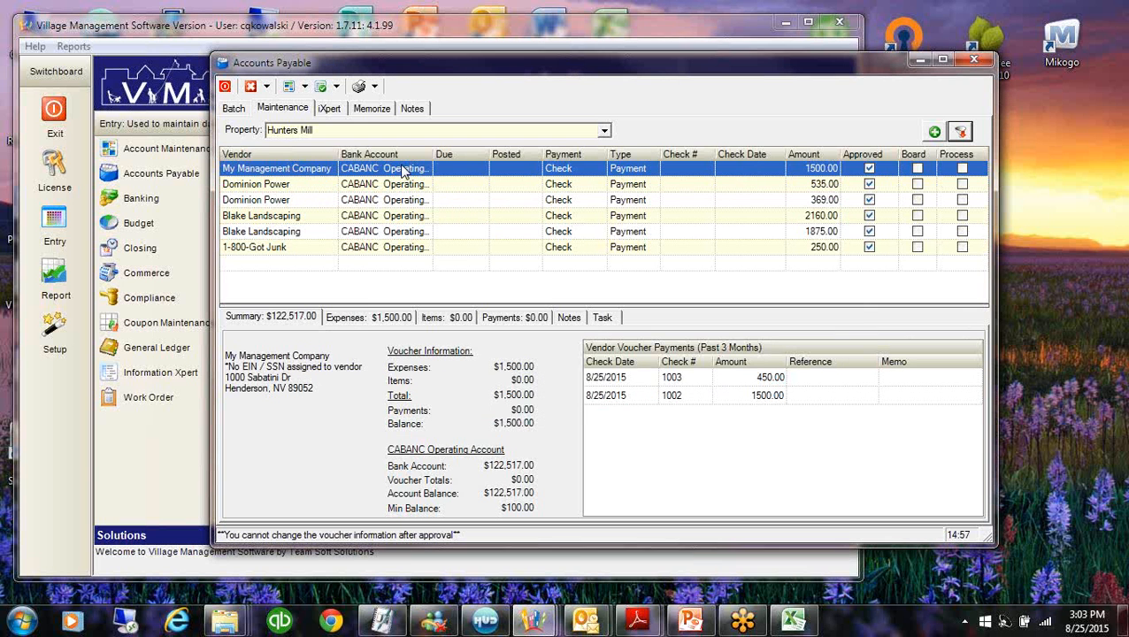
Examine the insurance and W-9 details in the vendor summary of Blake Landscaping's 2160.00 voucher
{"action": "left_click", "coordinate": [286, 170]}
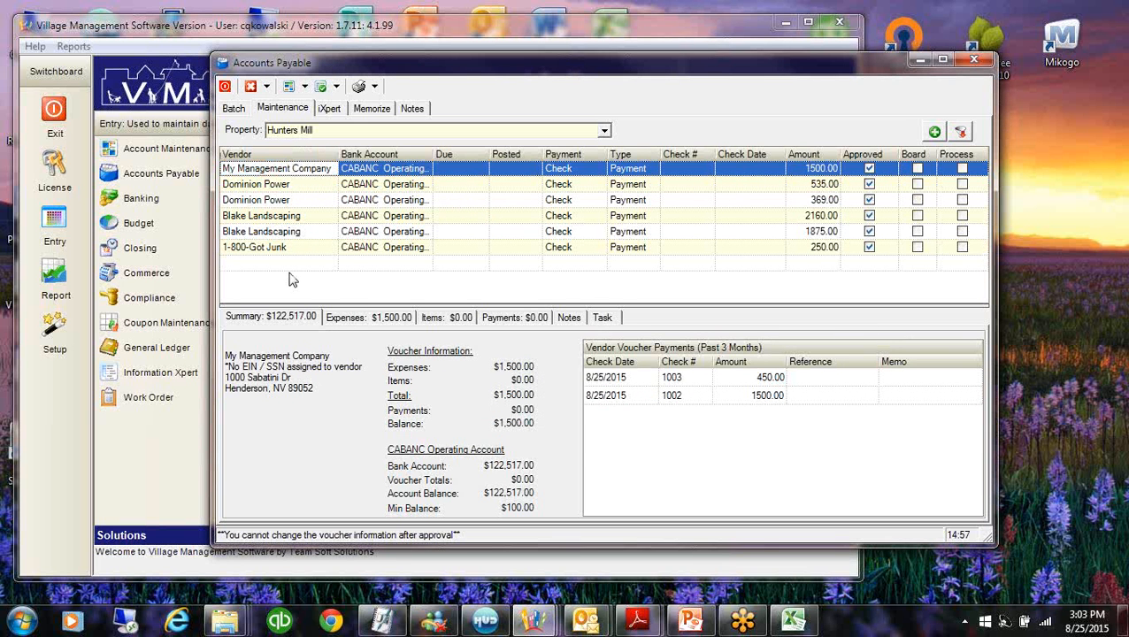
{"action": "left_click", "coordinate": [280, 214]}
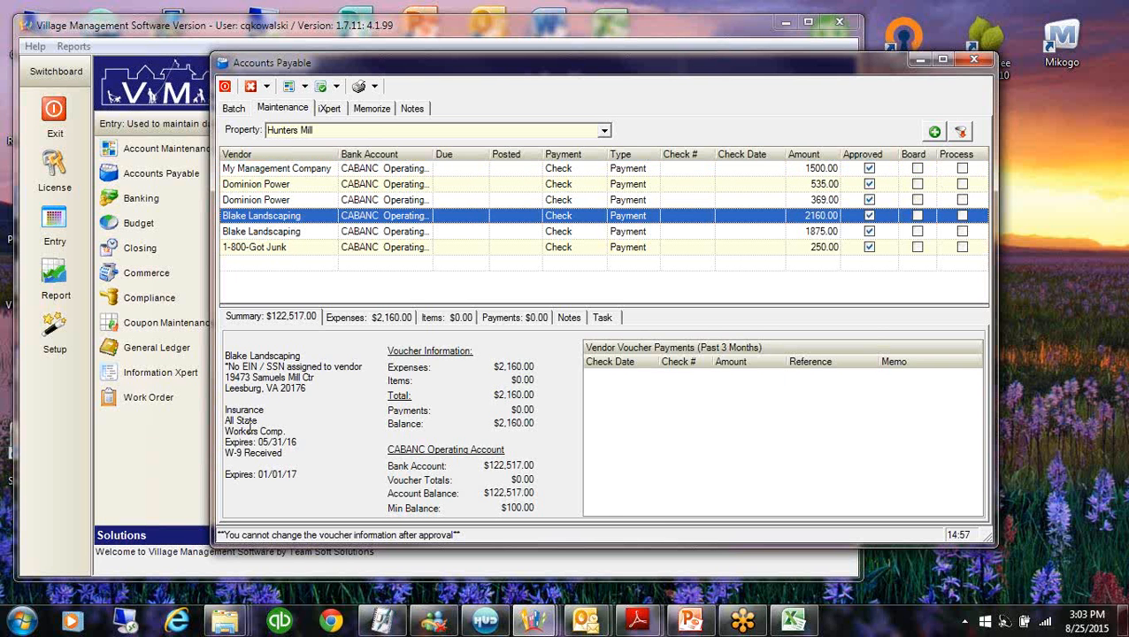
{"action": "left_click_drag", "start_coordinate": [258, 422], "coordinate": [223, 419]}
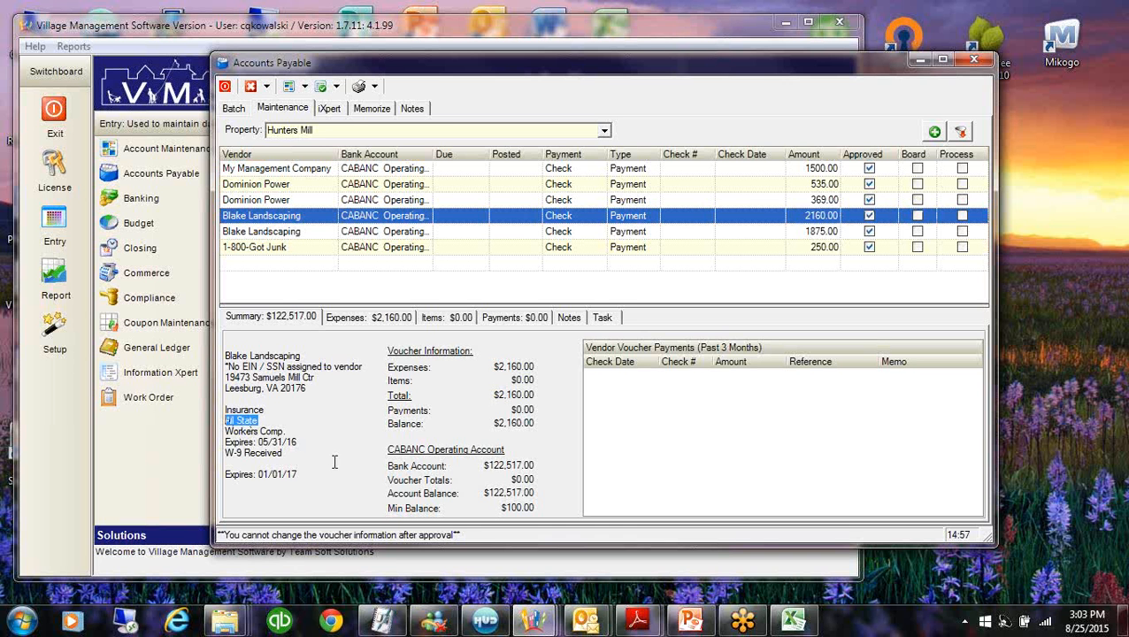
{"action": "left_click", "coordinate": [302, 448]}
{"action": "left_click_drag", "start_coordinate": [301, 448], "coordinate": [225, 452]}
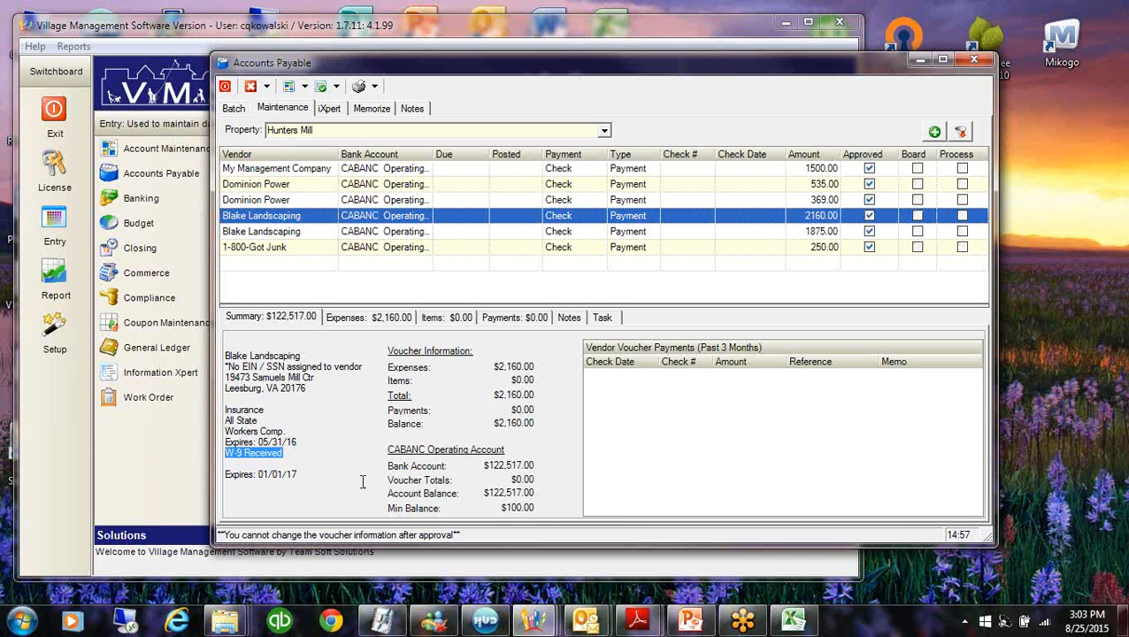
{"action": "left_click", "coordinate": [287, 449]}
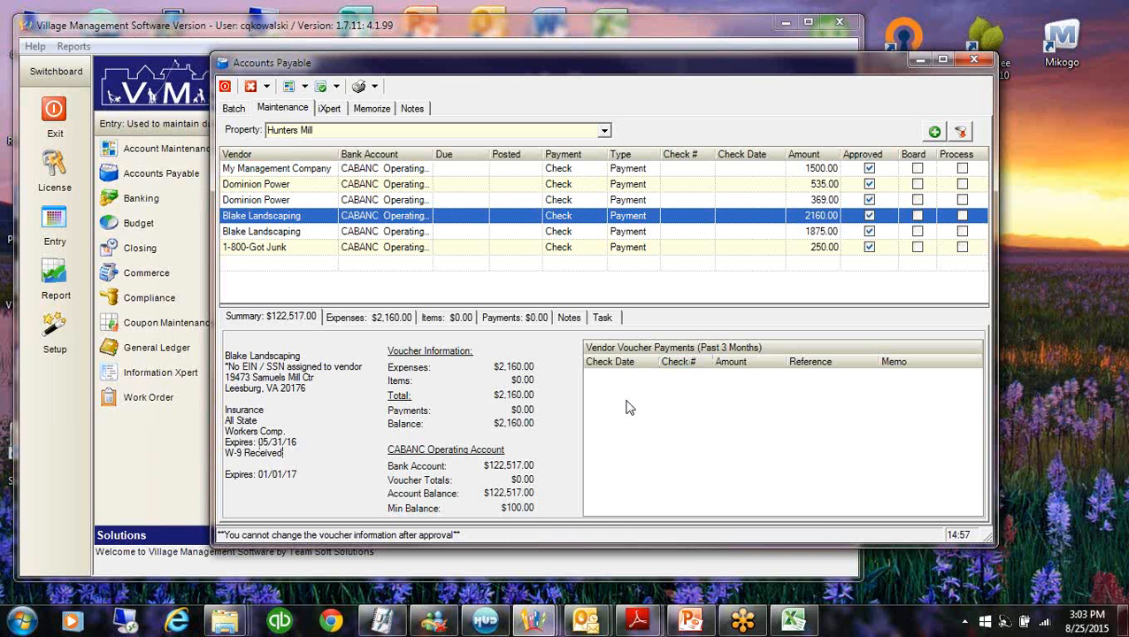
Check the check date field of My Management Company's 1500.00 voucher and the invoice number field of its expense line
{"action": "left_click", "coordinate": [323, 169]}
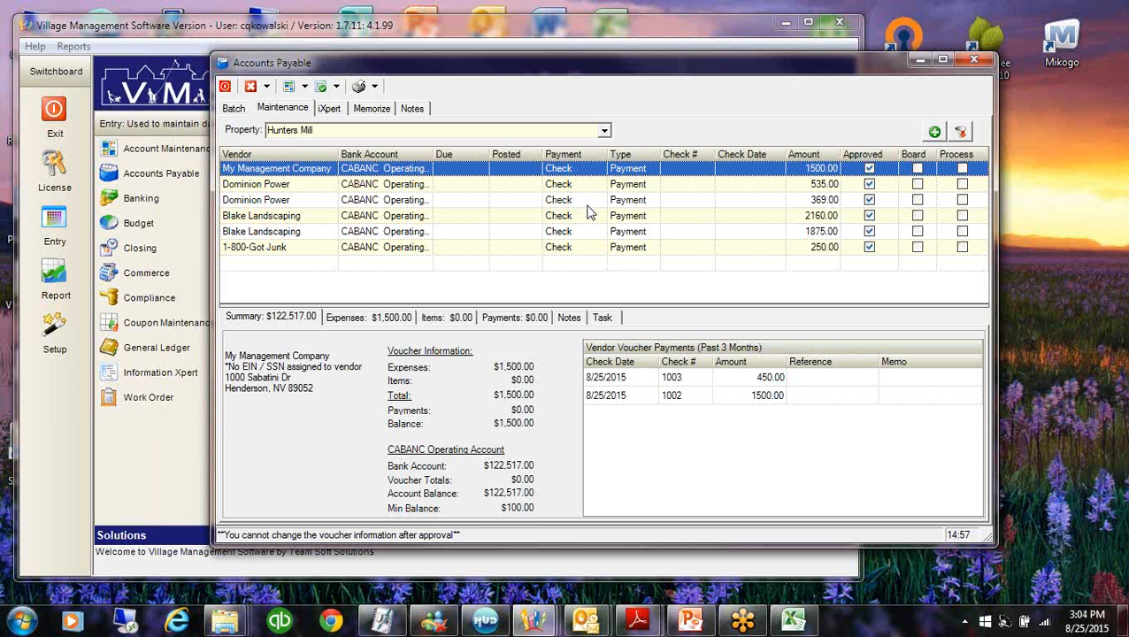
{"action": "left_click", "coordinate": [721, 168]}
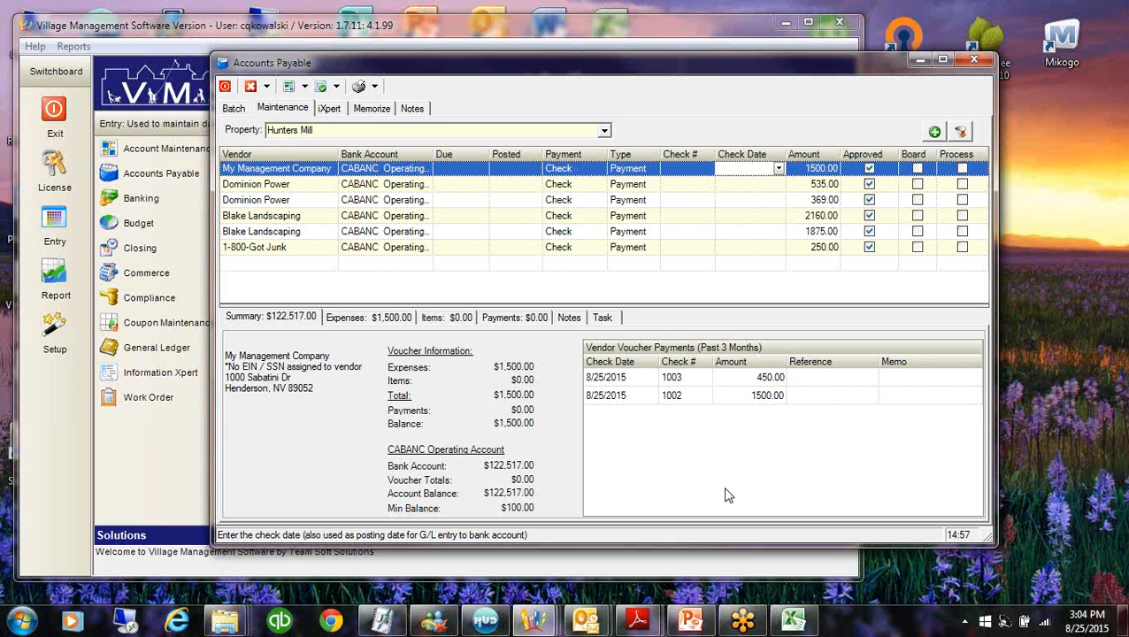
{"action": "type", "text": "i"}
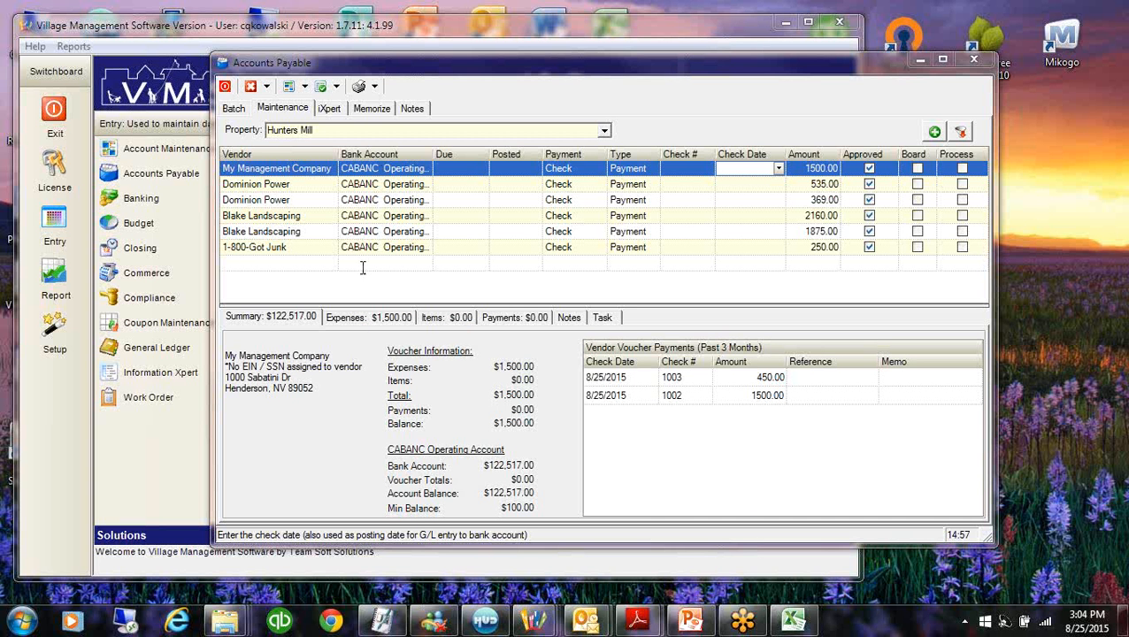
{"action": "left_click", "coordinate": [369, 317]}
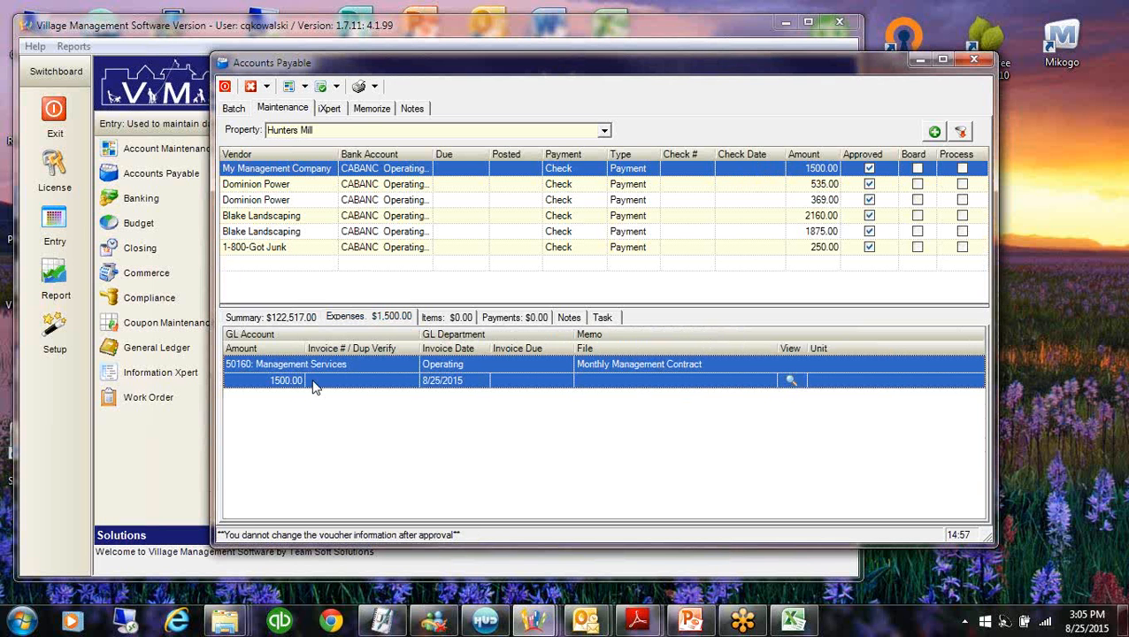
{"action": "left_click", "coordinate": [373, 384]}
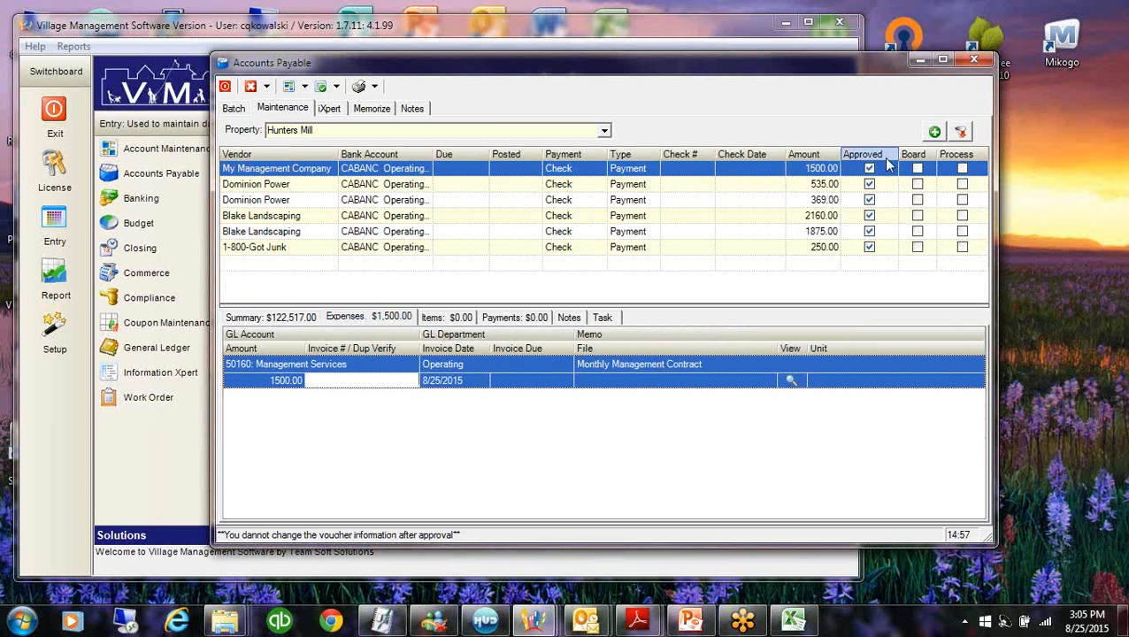
Unapprove My Management Company's 1500.00 voucher and check the entry logged in its notes
{"action": "right_click", "coordinate": [734, 168]}
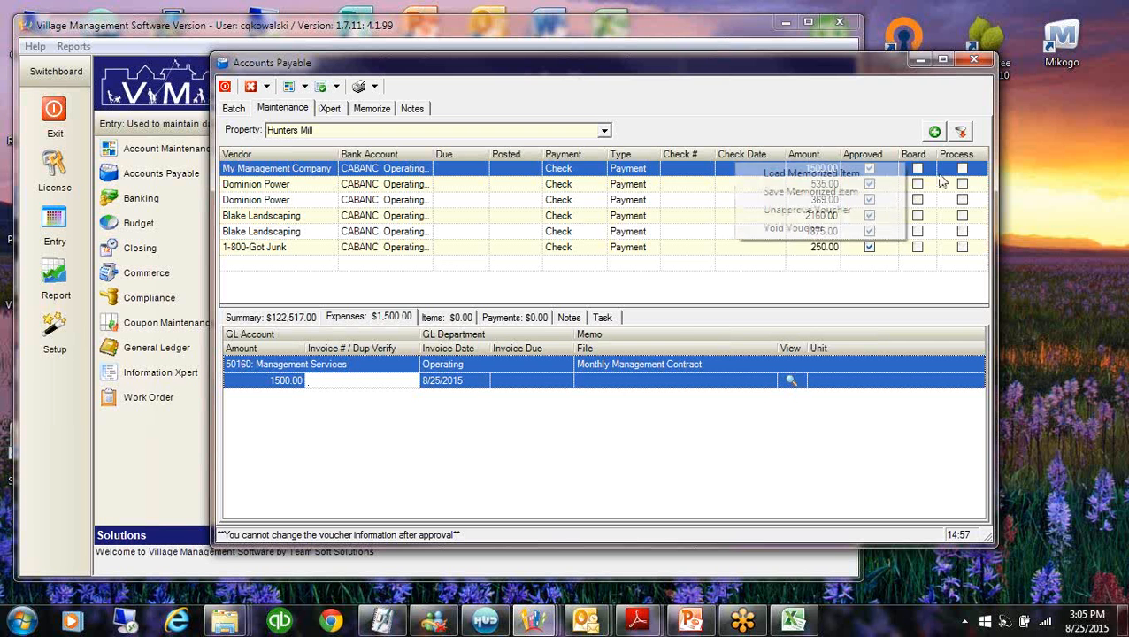
{"action": "left_click", "coordinate": [790, 210]}
{"action": "left_click", "coordinate": [551, 374]}
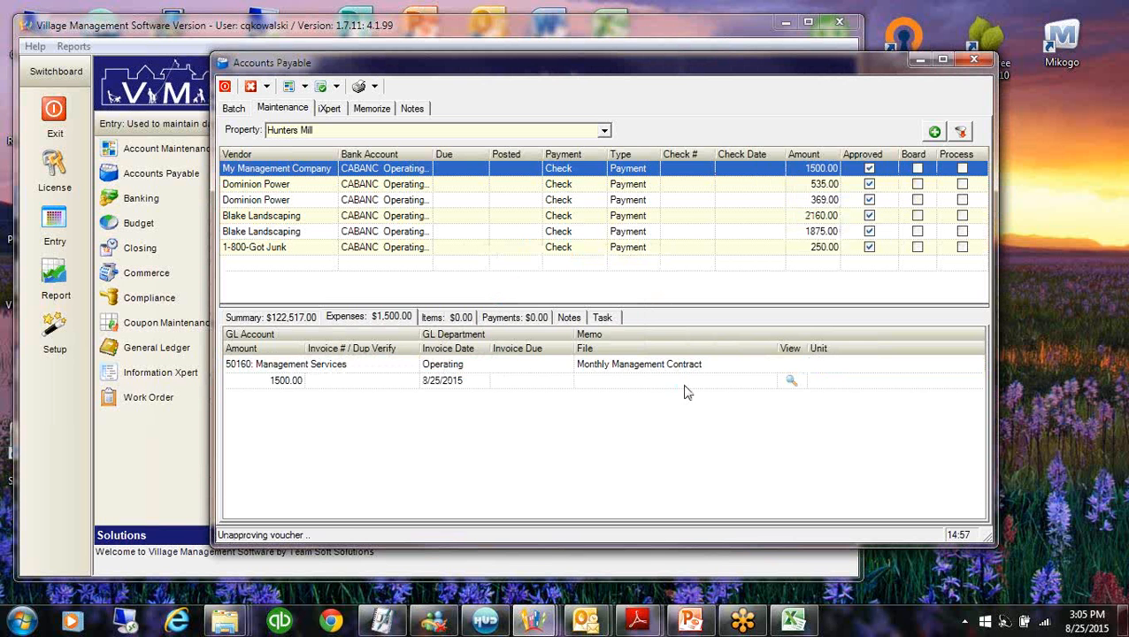
{"action": "left_click", "coordinate": [566, 318]}
{"action": "left_click", "coordinate": [500, 368]}
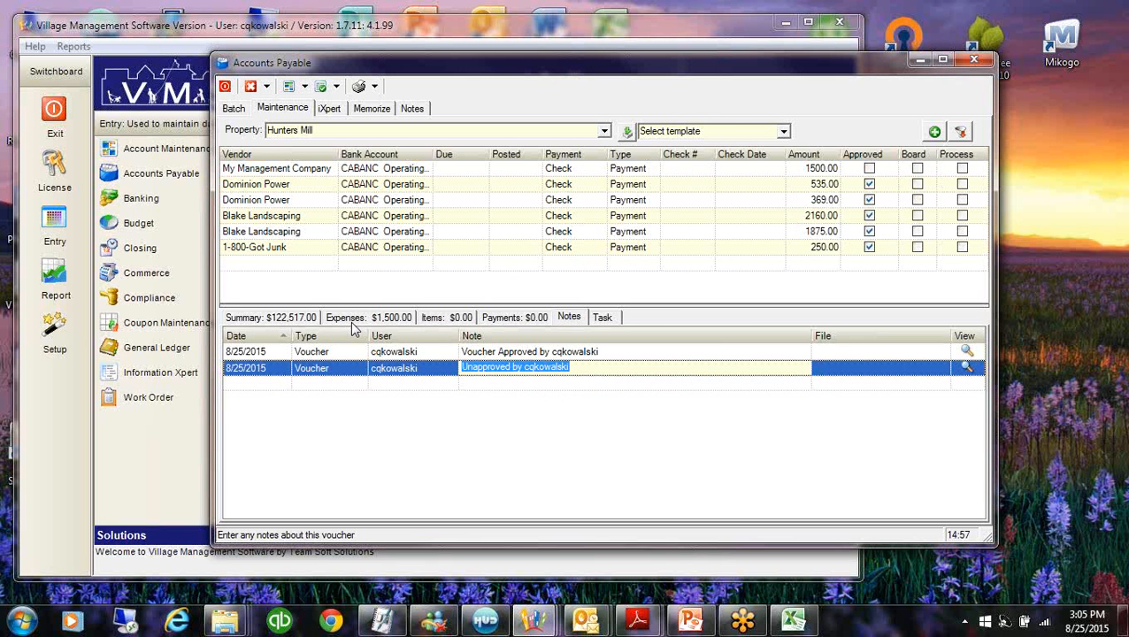
Set the invoice date of the voucher's 50160: Management Services expense to 7/1/2015, keeping the out-of-period date
{"action": "left_click", "coordinate": [354, 317]}
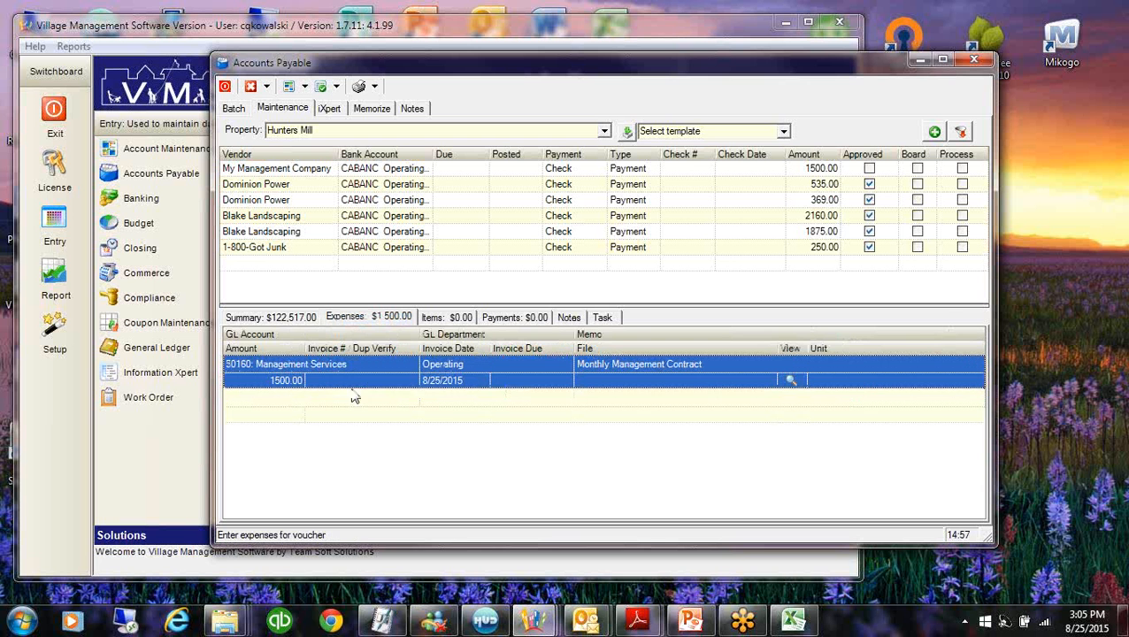
{"action": "left_click", "coordinate": [465, 382]}
{"action": "left_click", "coordinate": [482, 382]}
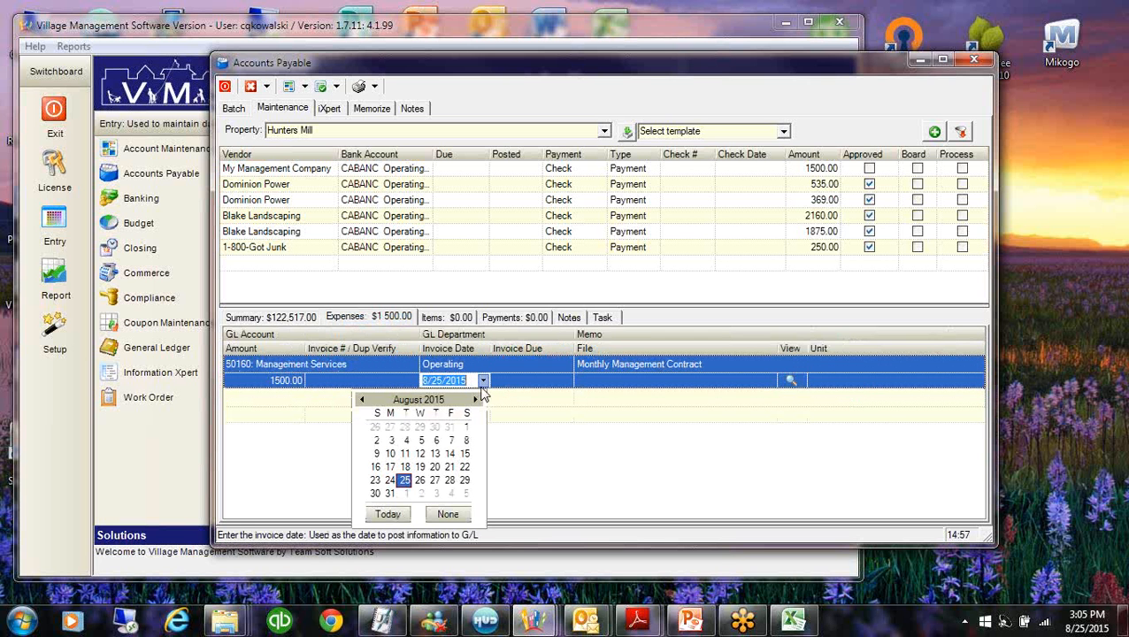
{"action": "left_click", "coordinate": [361, 399]}
{"action": "left_click", "coordinate": [421, 427]}
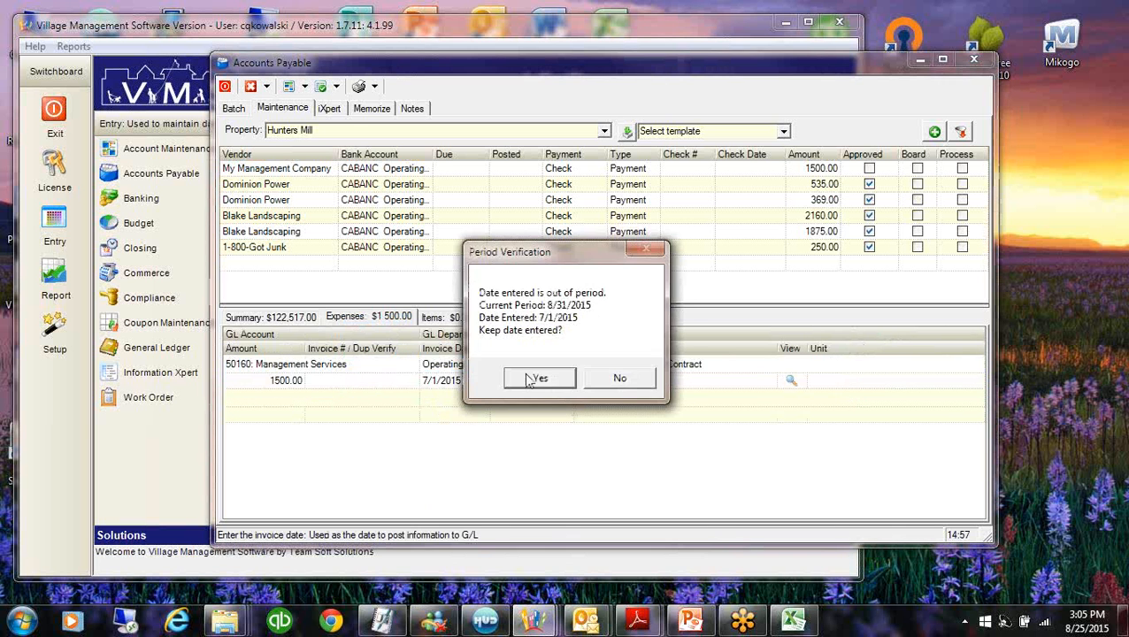
{"action": "left_click", "coordinate": [529, 379]}
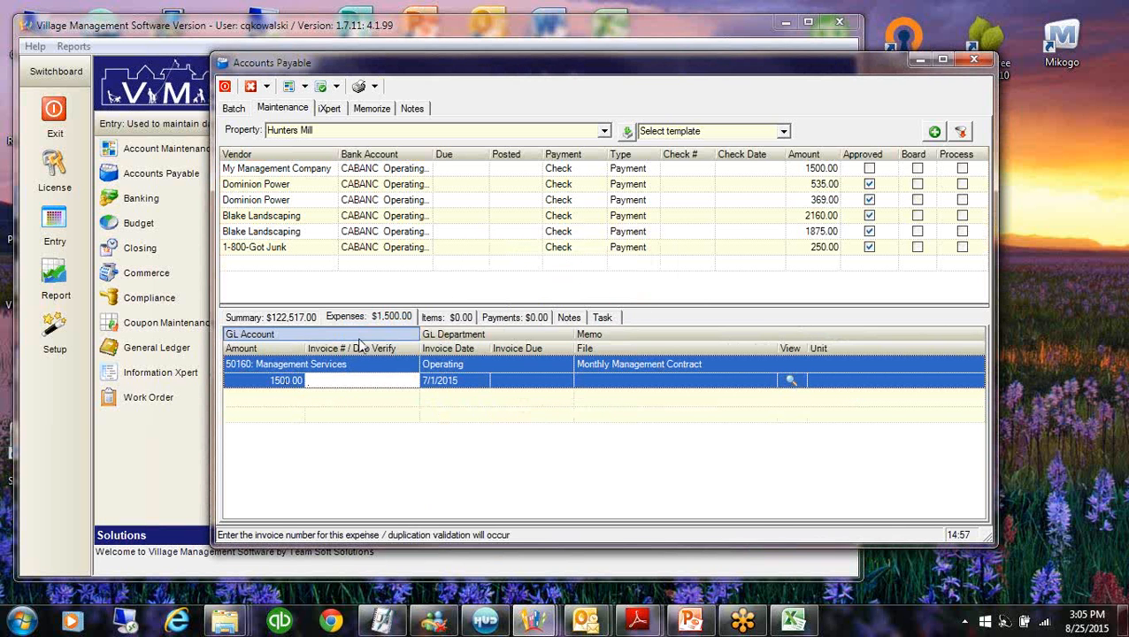
Enter July as the management expense's invoice number and set the voucher's posted date to 7/1/2015, keeping the out-of-period date
{"action": "type", "text": "July"}
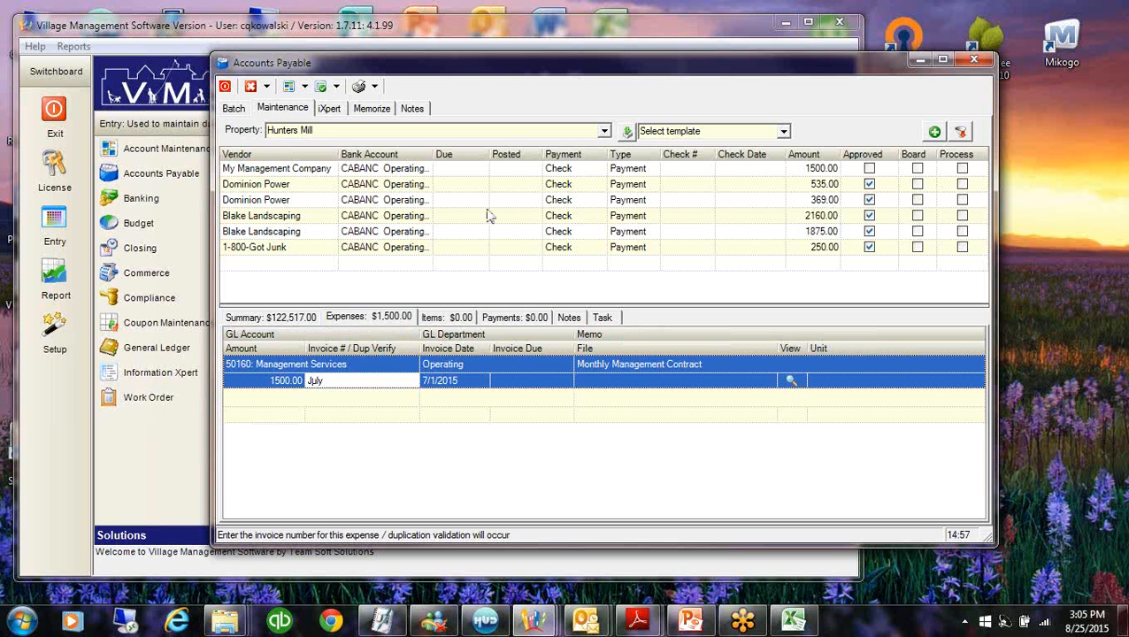
{"action": "left_click", "coordinate": [518, 169]}
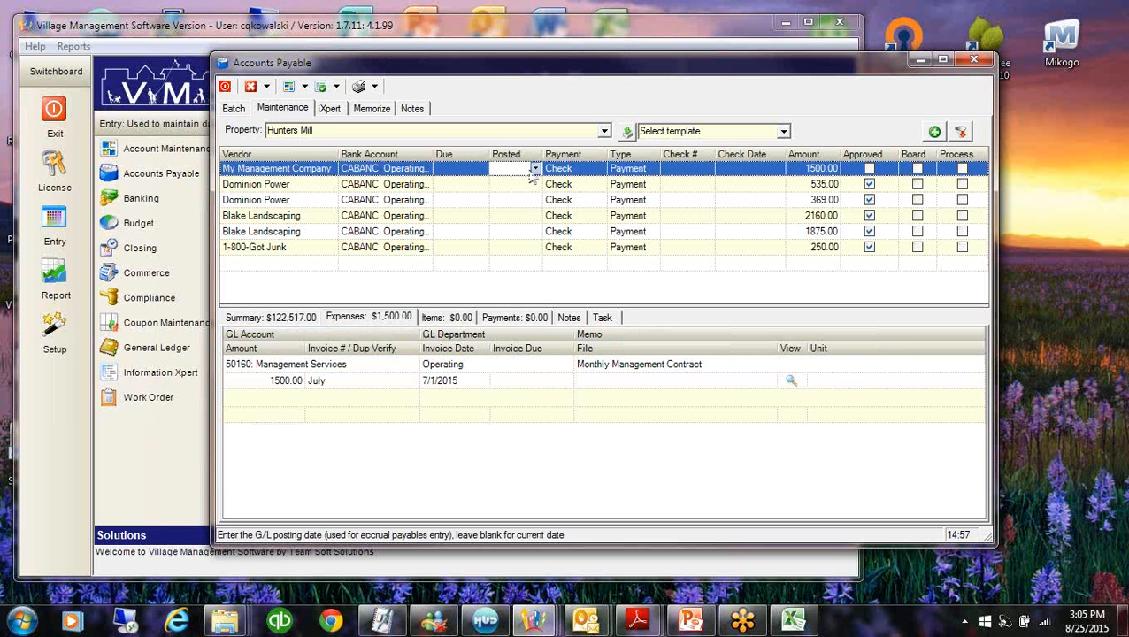
{"action": "left_click", "coordinate": [534, 169]}
{"action": "left_click", "coordinate": [413, 187]}
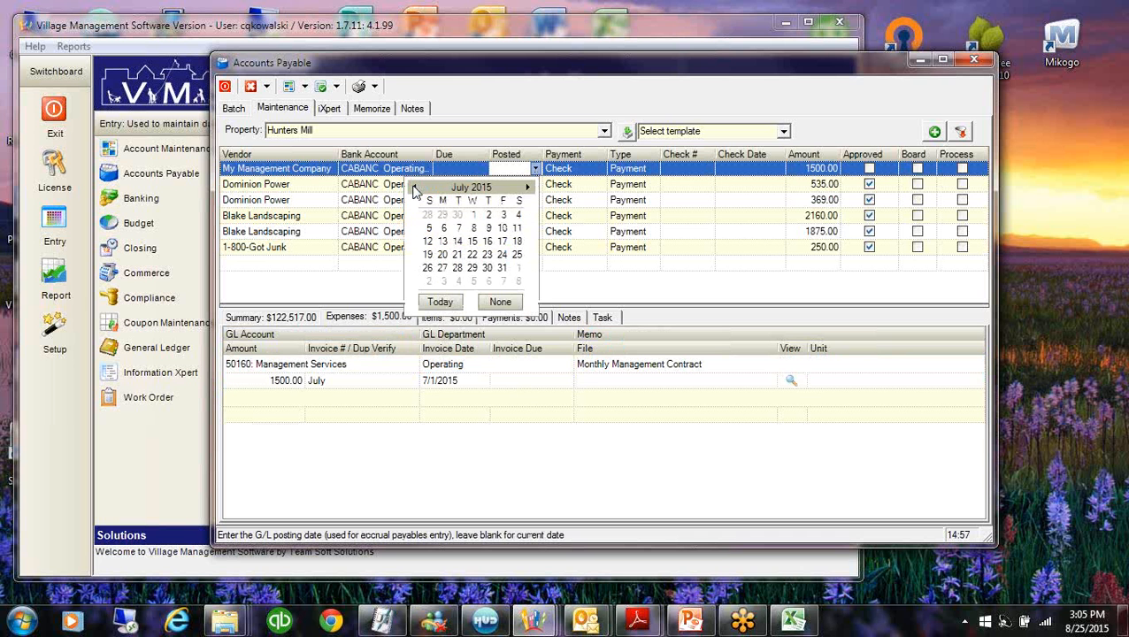
{"action": "left_click", "coordinate": [474, 214]}
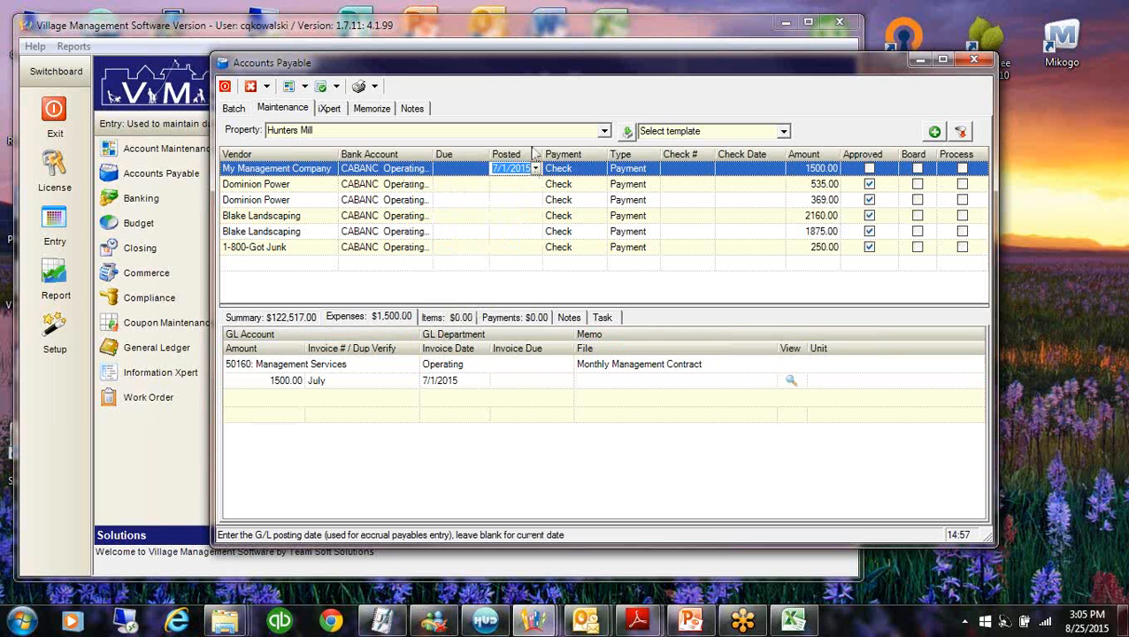
{"action": "left_click", "coordinate": [703, 174]}
{"action": "left_click", "coordinate": [538, 377]}
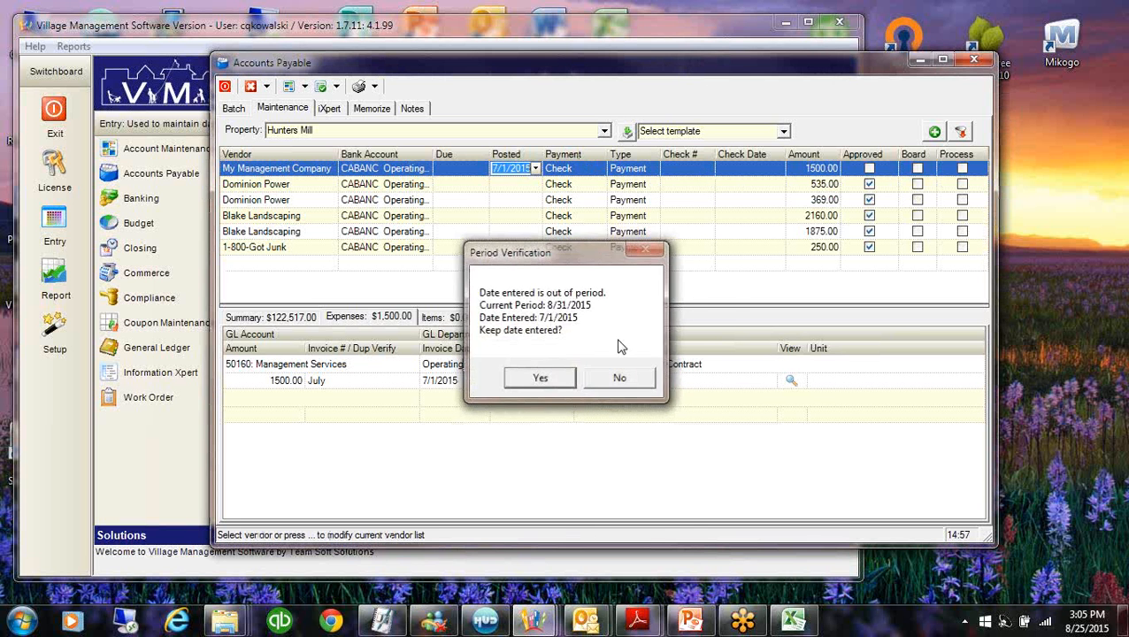
Set the check date of My Management Company's 1500.00 voucher to 7/1/2015, keeping the out-of-period date, and approve the voucher
{"action": "left_click", "coordinate": [764, 172]}
{"action": "left_click", "coordinate": [777, 169]}
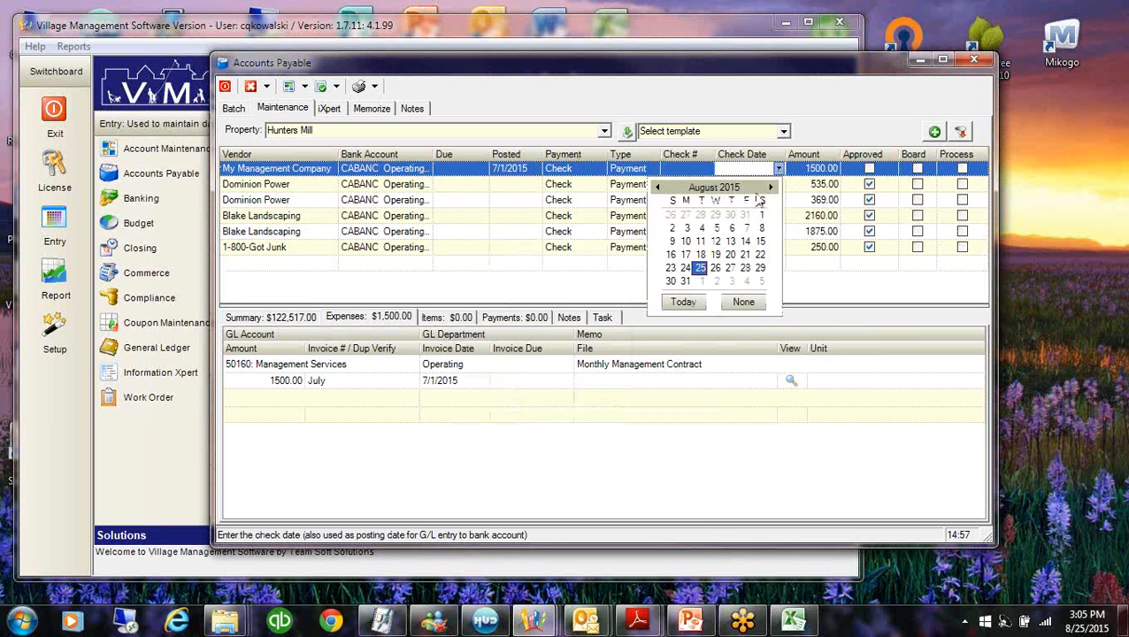
{"action": "left_click", "coordinate": [659, 189]}
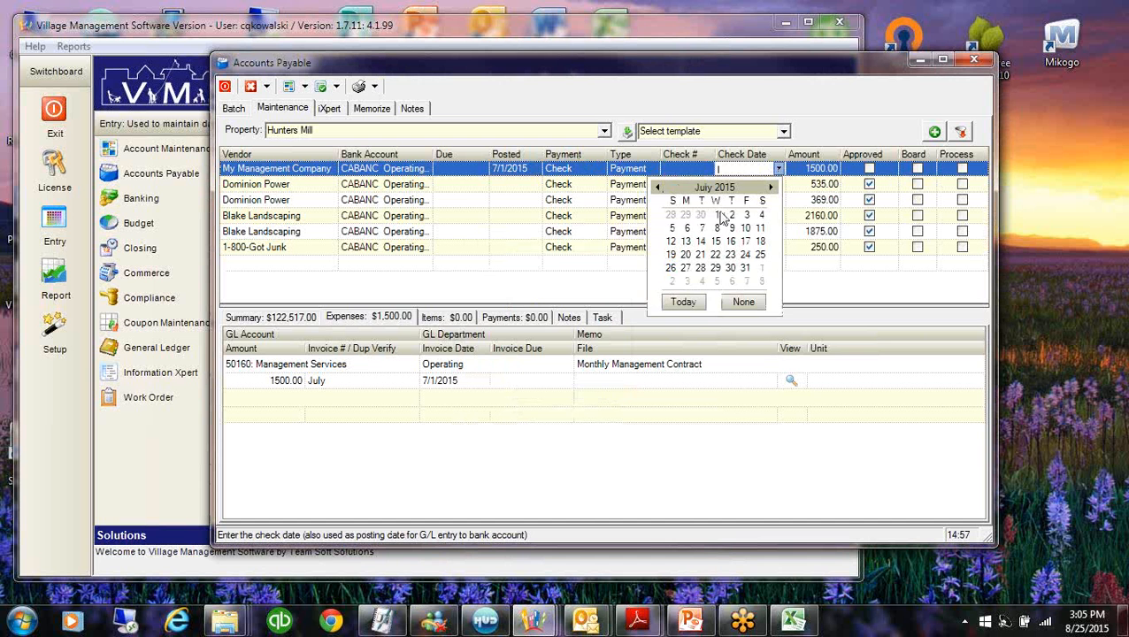
{"action": "left_click", "coordinate": [719, 217]}
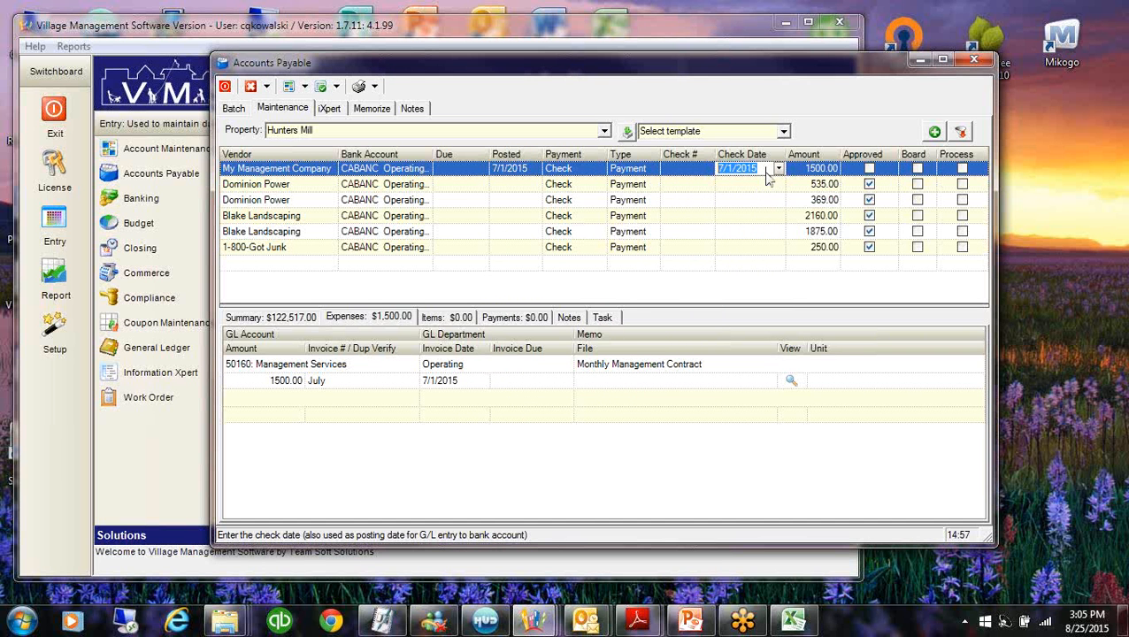
{"action": "left_click", "coordinate": [751, 184]}
{"action": "left_click", "coordinate": [539, 379]}
{"action": "left_click", "coordinate": [869, 170]}
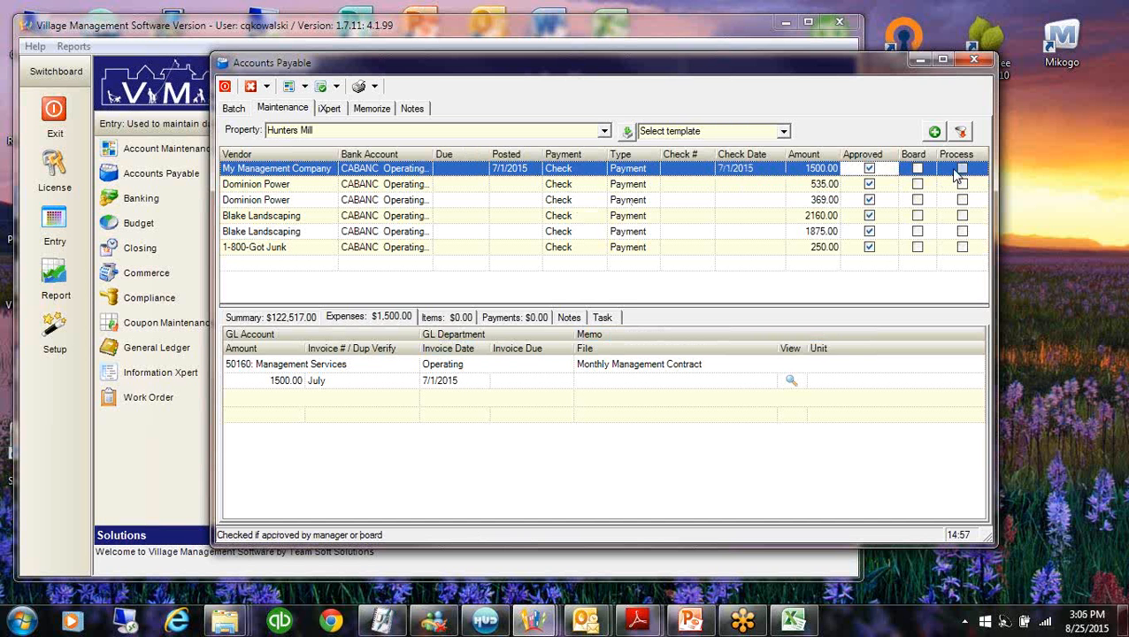
Mark My Management Company's 1500.00 voucher for processing and print its check for the selected property, verifying the print with no errors
{"action": "left_click", "coordinate": [962, 168]}
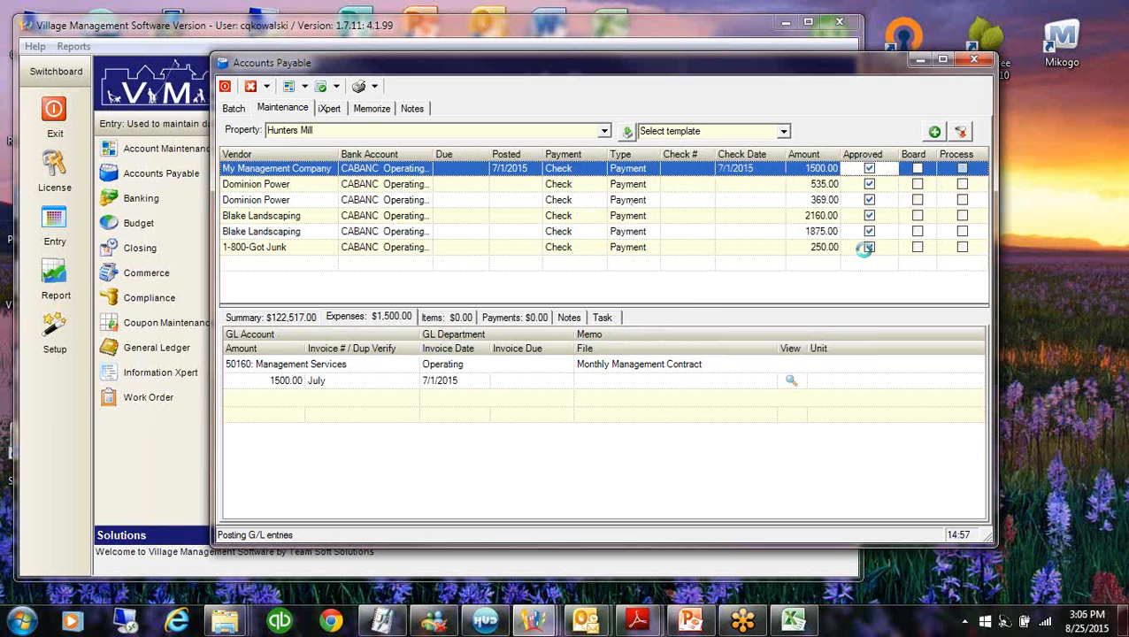
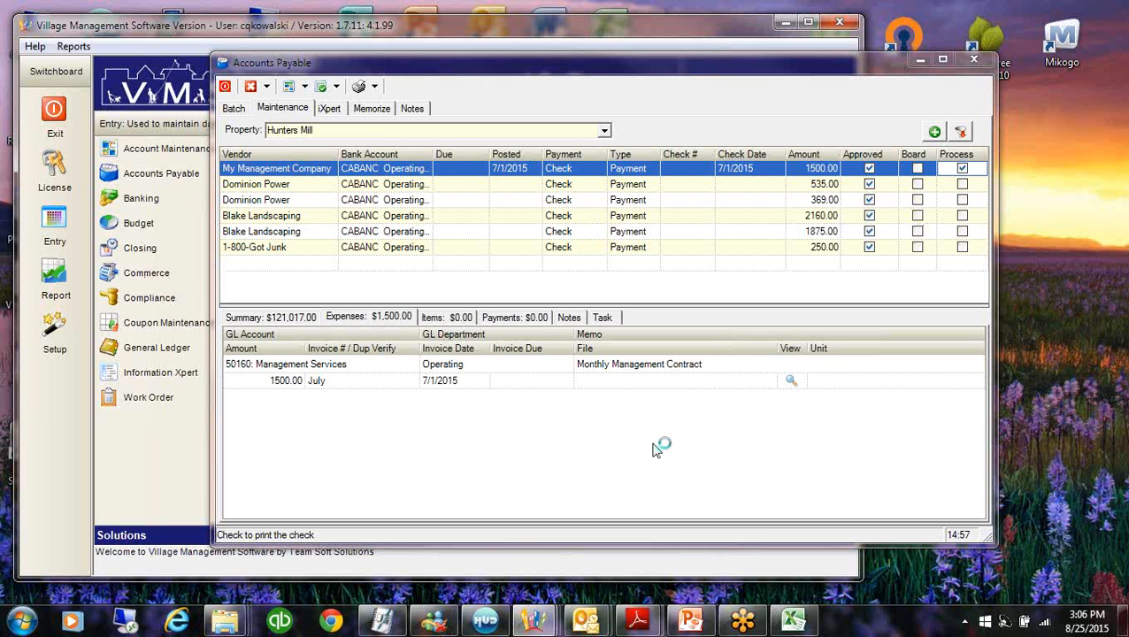
{"action": "left_click", "coordinate": [374, 86]}
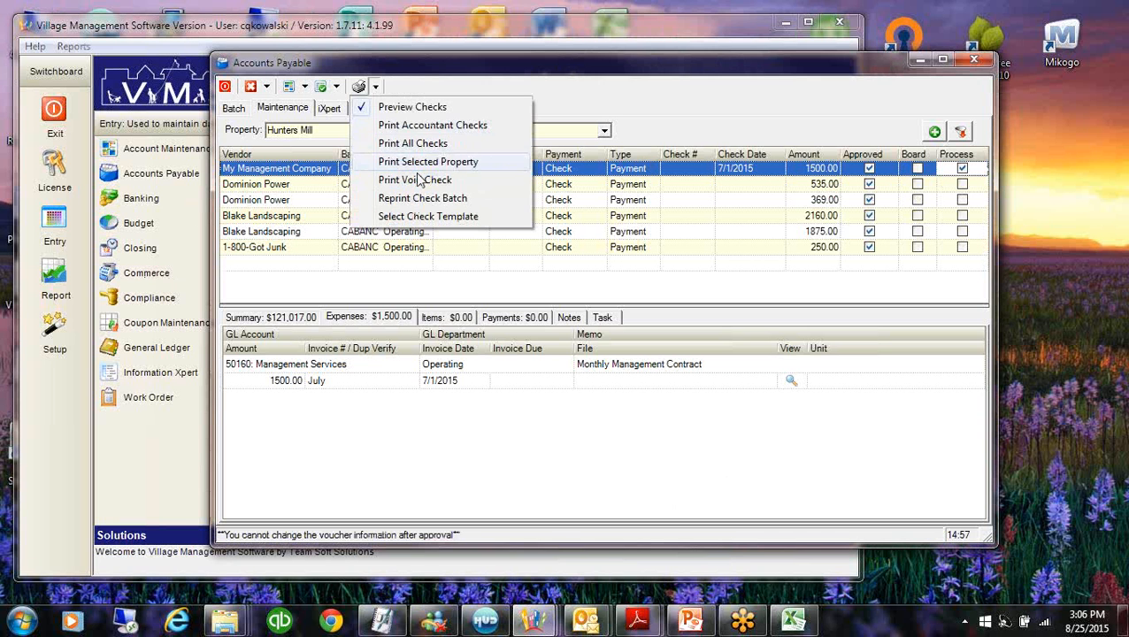
{"action": "left_click", "coordinate": [666, 436]}
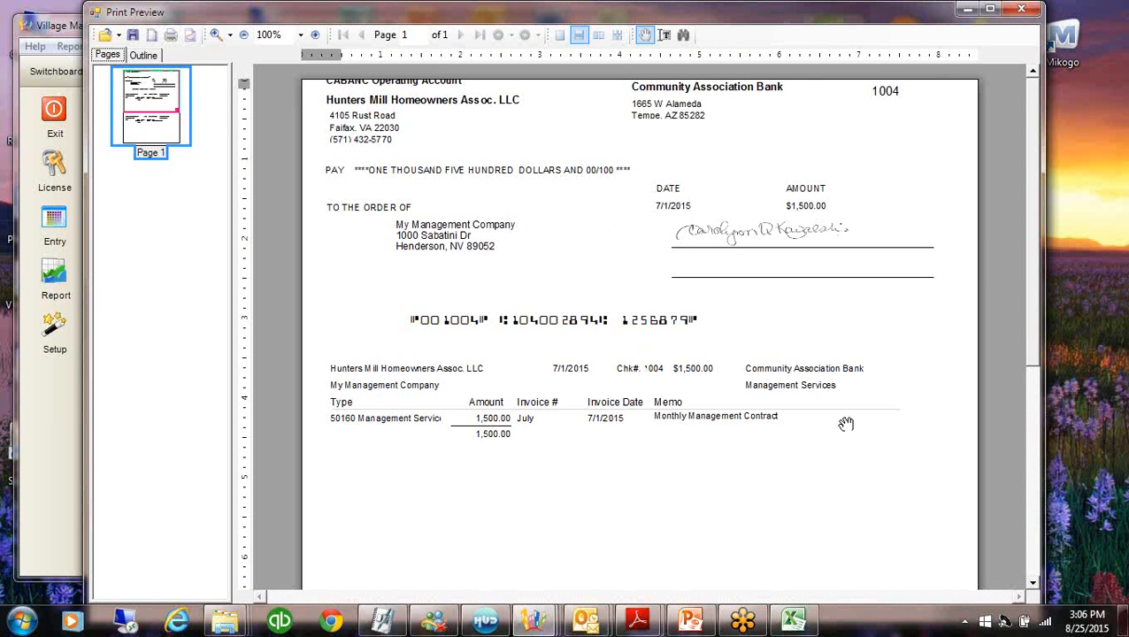
{"action": "left_click", "coordinate": [1024, 10]}
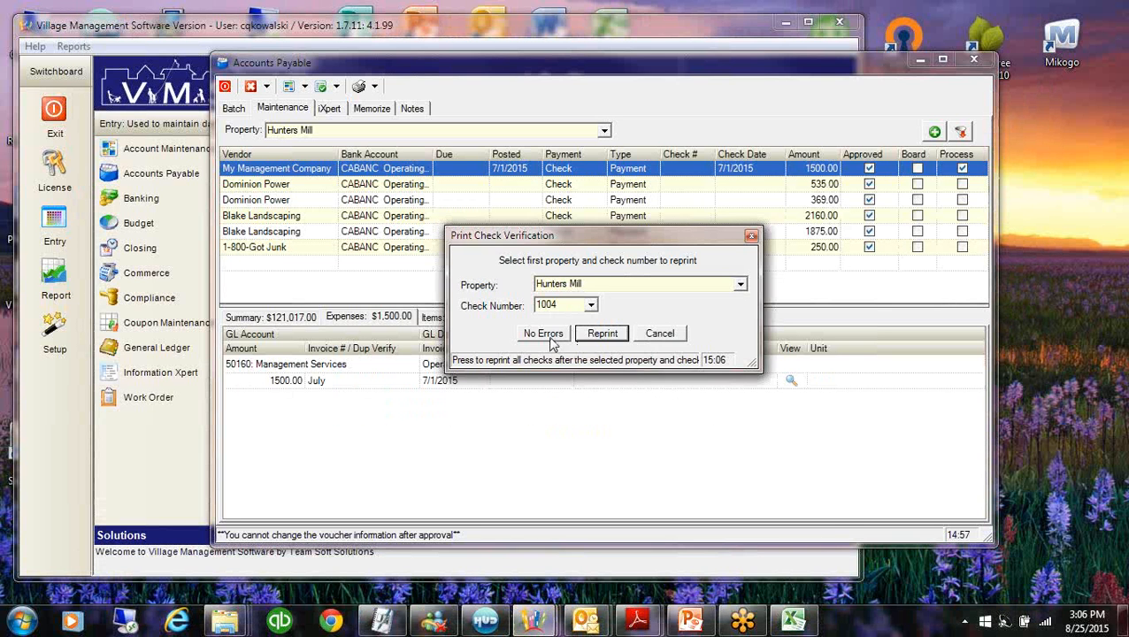
{"action": "left_click", "coordinate": [543, 333]}
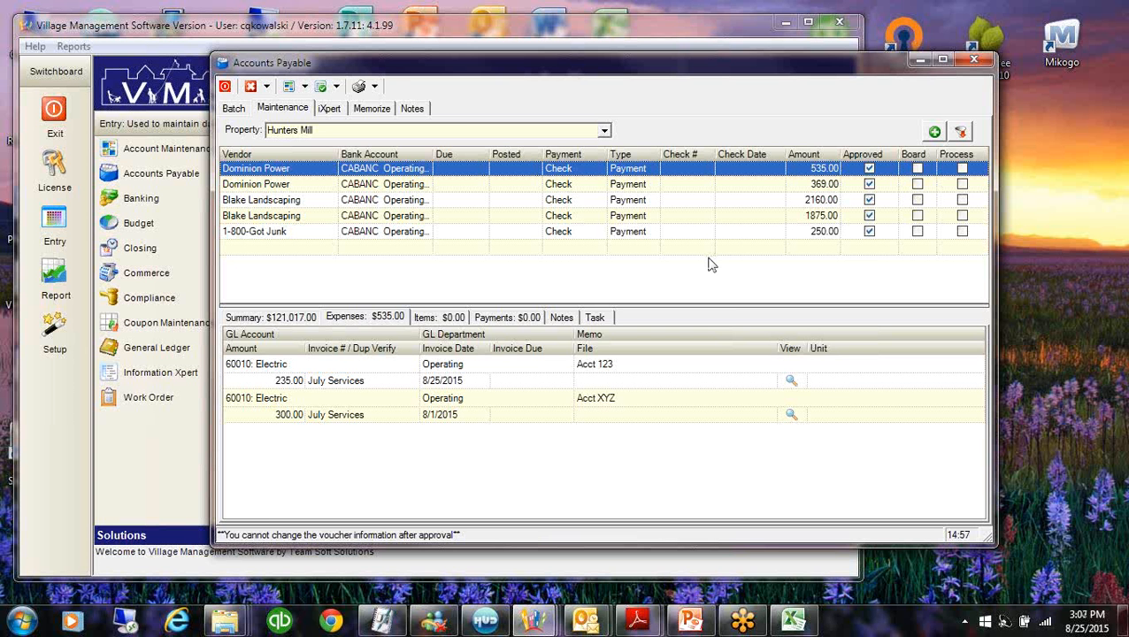
Change the type of Dominion Power's 535.00 voucher to Manual
{"action": "left_click", "coordinate": [328, 175]}
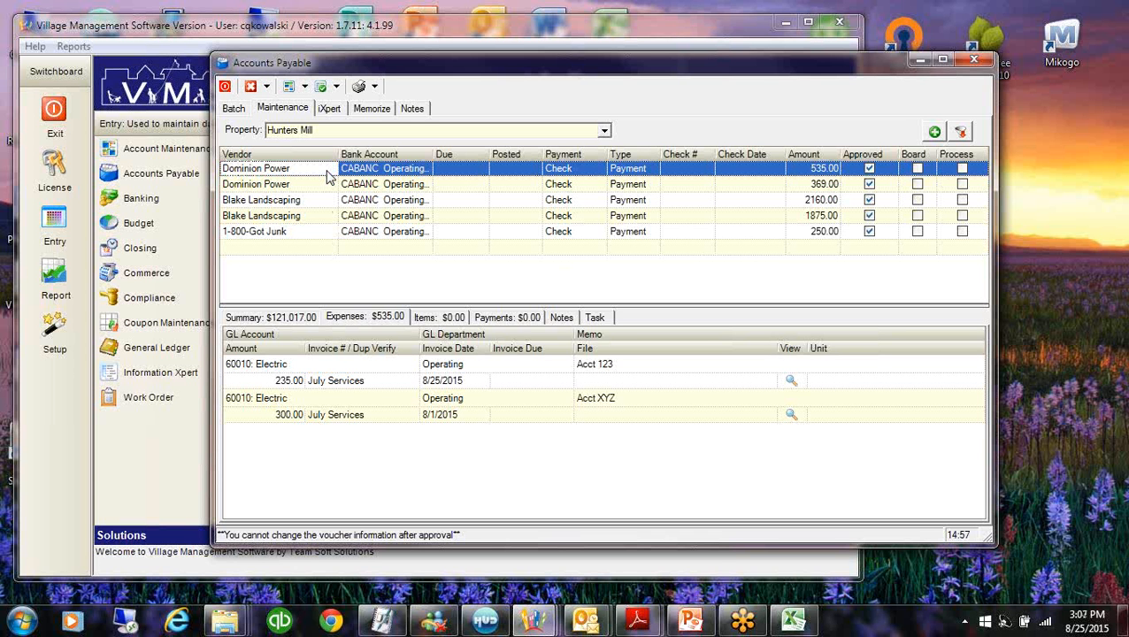
{"action": "left_click", "coordinate": [537, 174]}
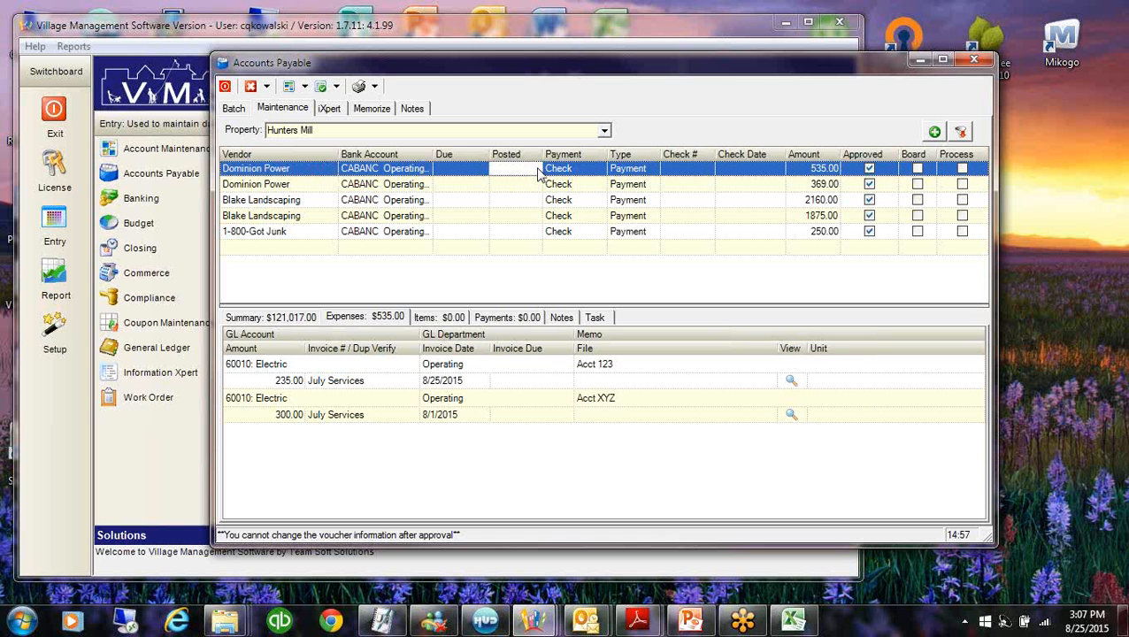
{"action": "left_click", "coordinate": [713, 174]}
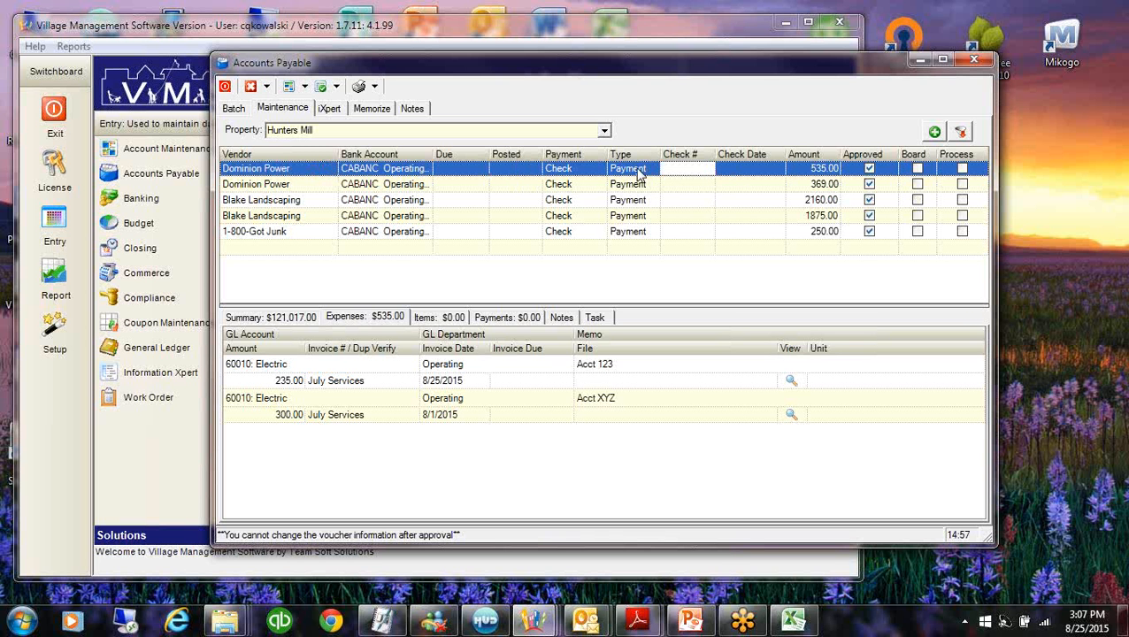
{"action": "left_click", "coordinate": [644, 173]}
{"action": "left_click", "coordinate": [652, 168]}
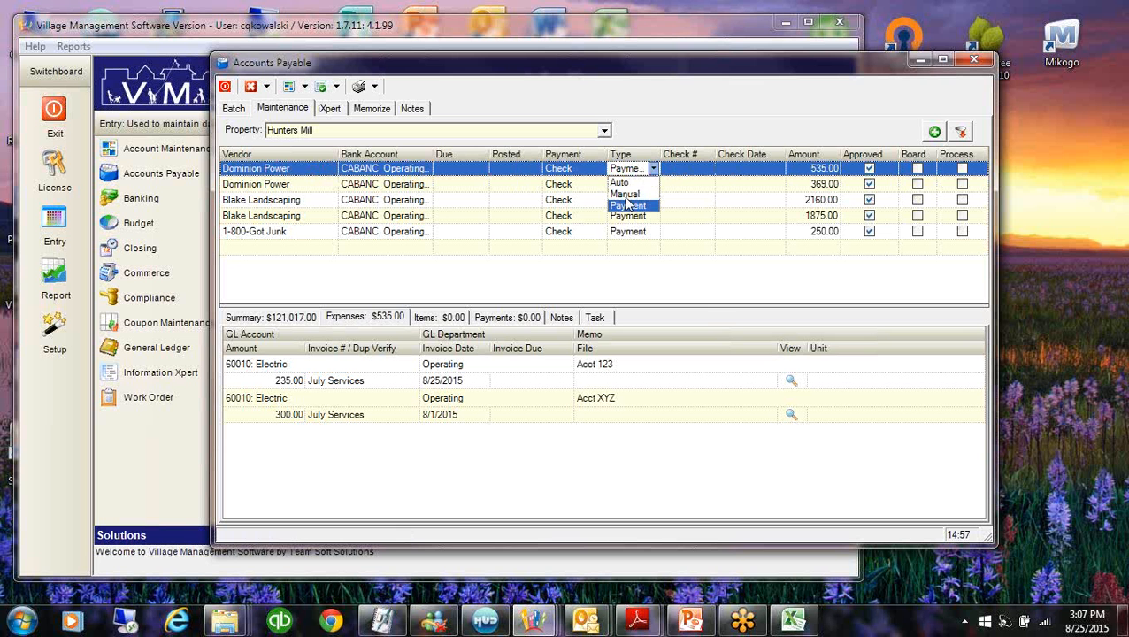
{"action": "left_click", "coordinate": [629, 195]}
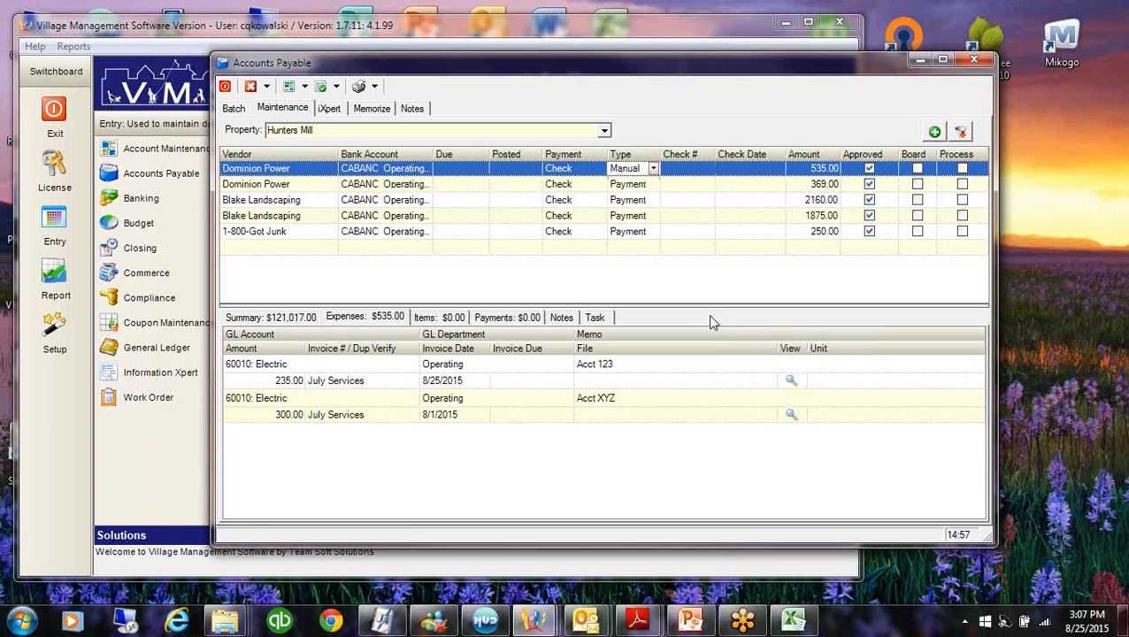
Enter ACH as the check number of Dominion Power's 535.00 voucher
{"action": "left_click", "coordinate": [689, 169]}
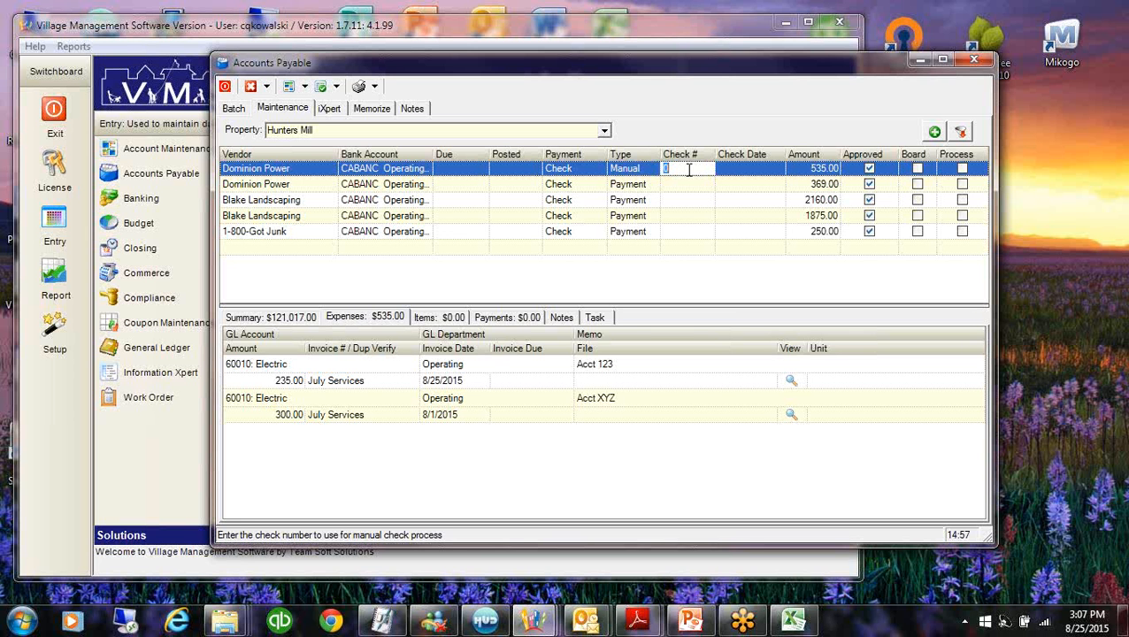
{"action": "type", "text": "EF"}
{"action": "key", "text": "BackSpace"}
{"action": "type", "text": "De"}
{"action": "key", "text": "BackSpace"}
{"action": "key", "text": "BackSpace"}
{"action": "type", "text": "ACH"}
Set the check date of Dominion Power's 535.00 voucher to 8/15/2015 and mark it for processing
{"action": "left_click", "coordinate": [747, 169]}
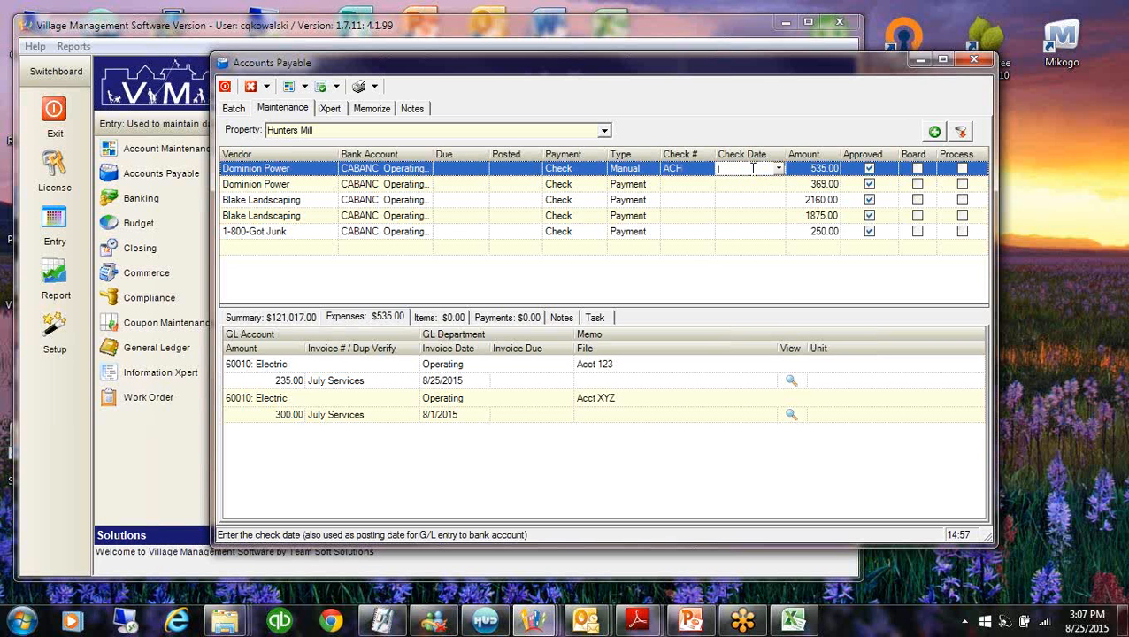
{"action": "left_click", "coordinate": [778, 169]}
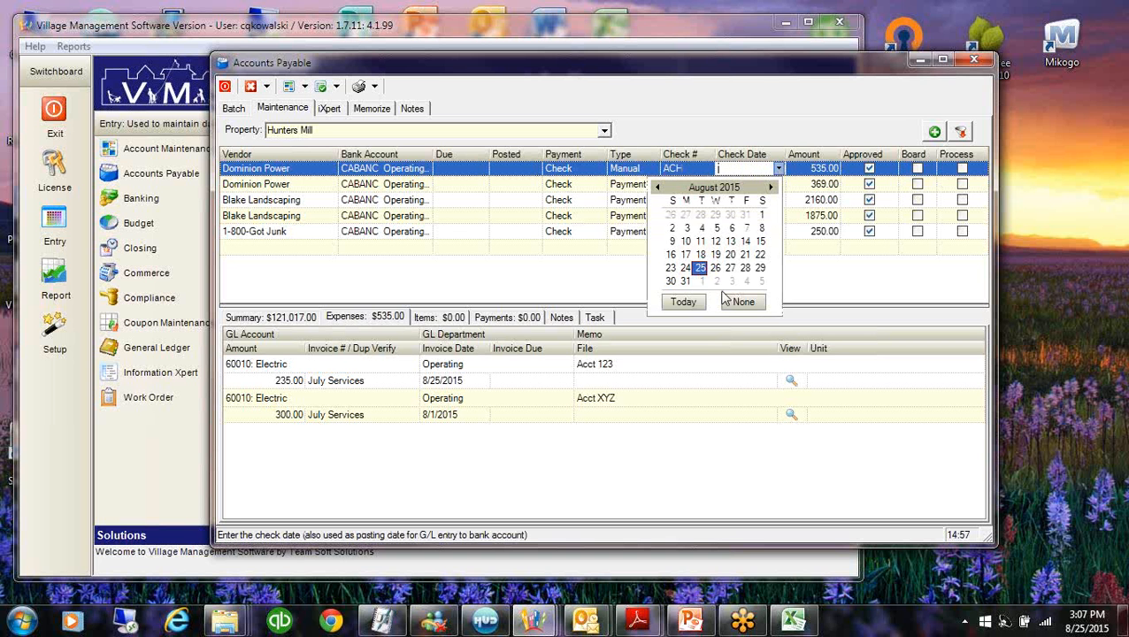
{"action": "left_click", "coordinate": [760, 242]}
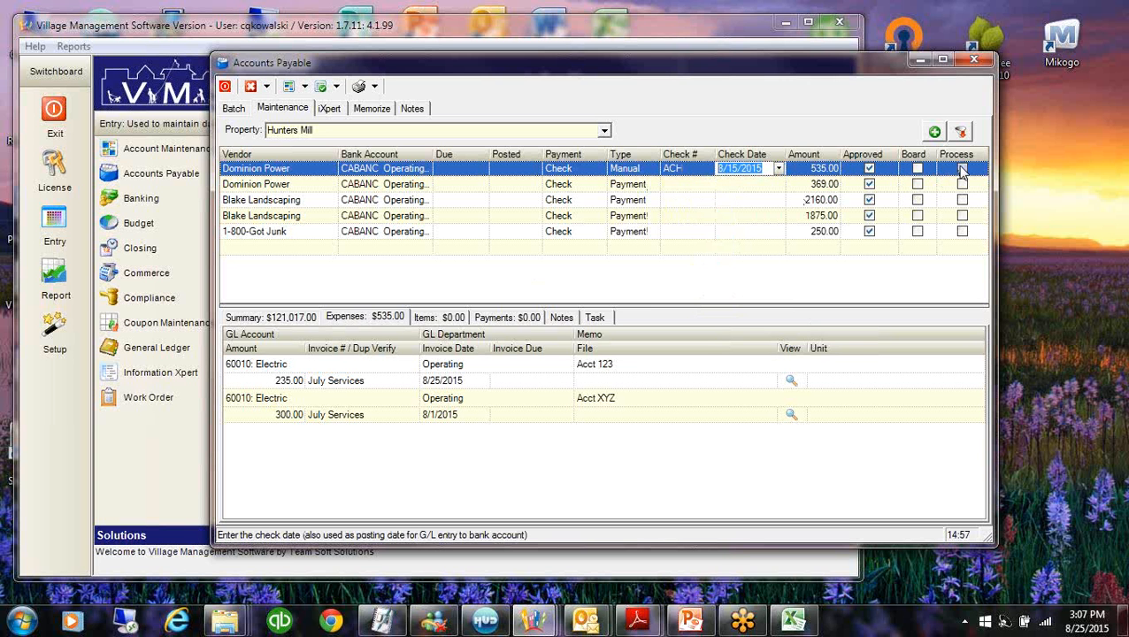
{"action": "left_click", "coordinate": [962, 170]}
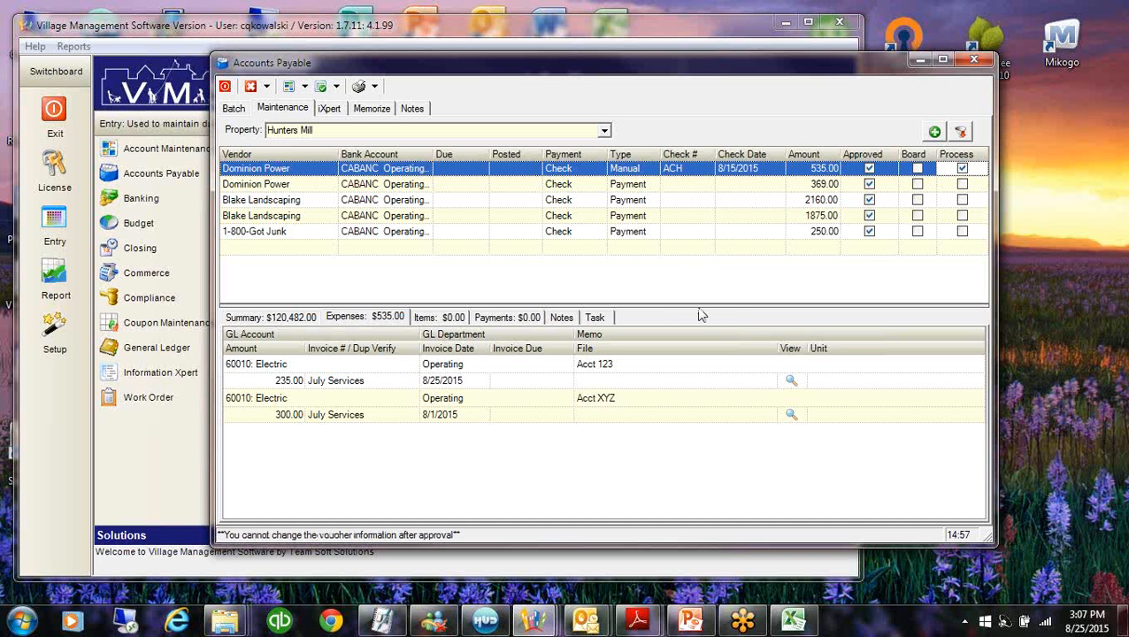
Run the check printing for the selected property to process Dominion Power's manual ACH payment
{"action": "key", "text": "Down"}
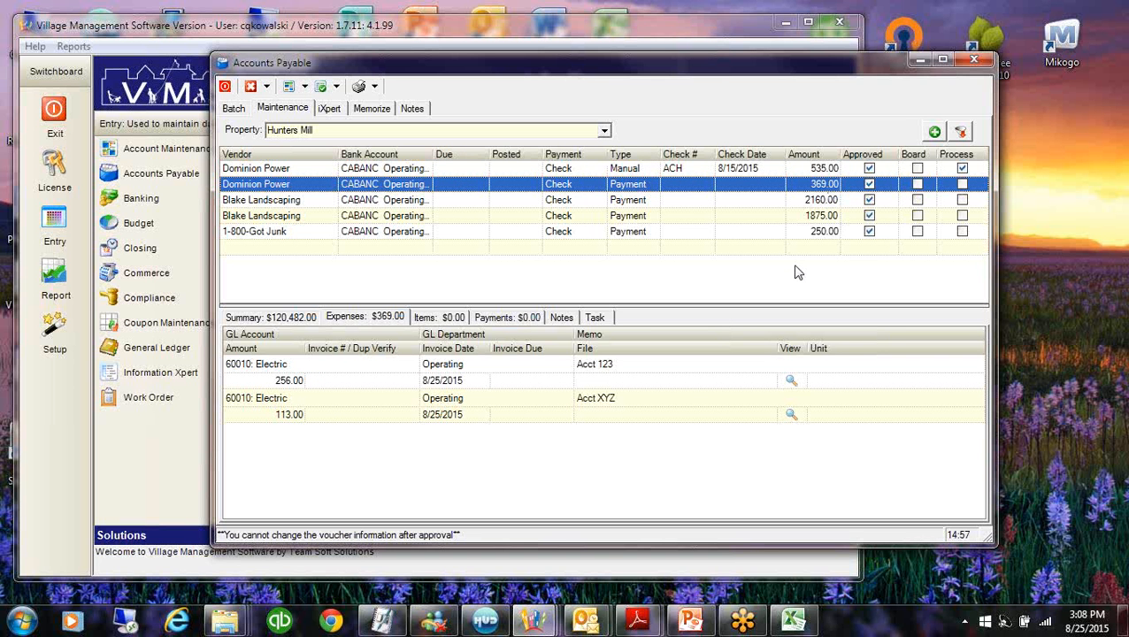
{"action": "left_click", "coordinate": [375, 86]}
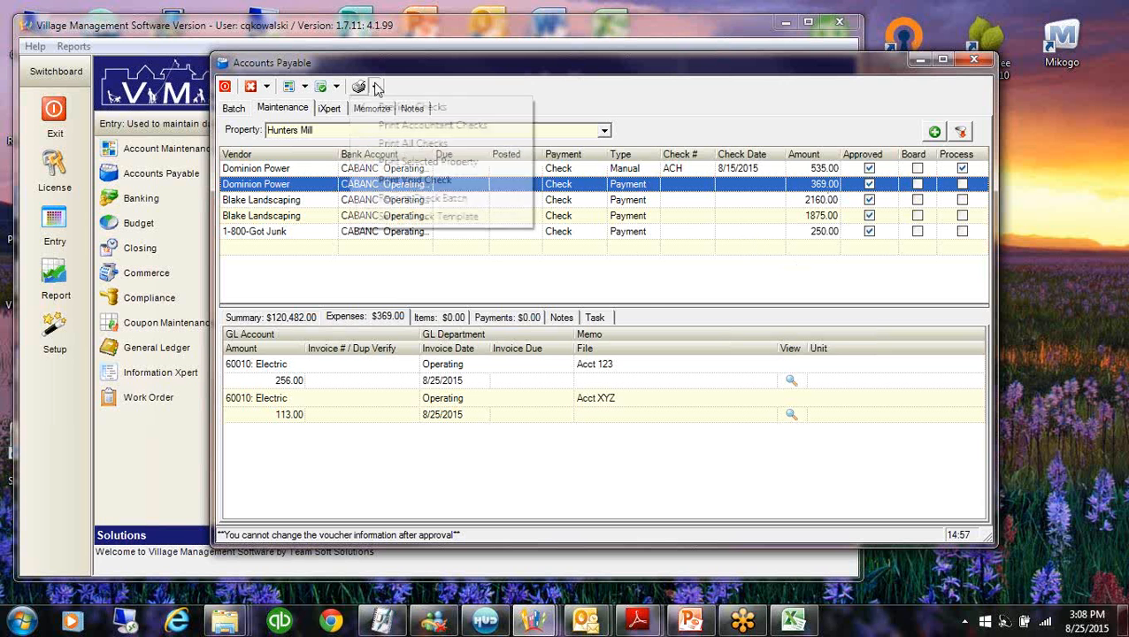
{"action": "left_click", "coordinate": [437, 162]}
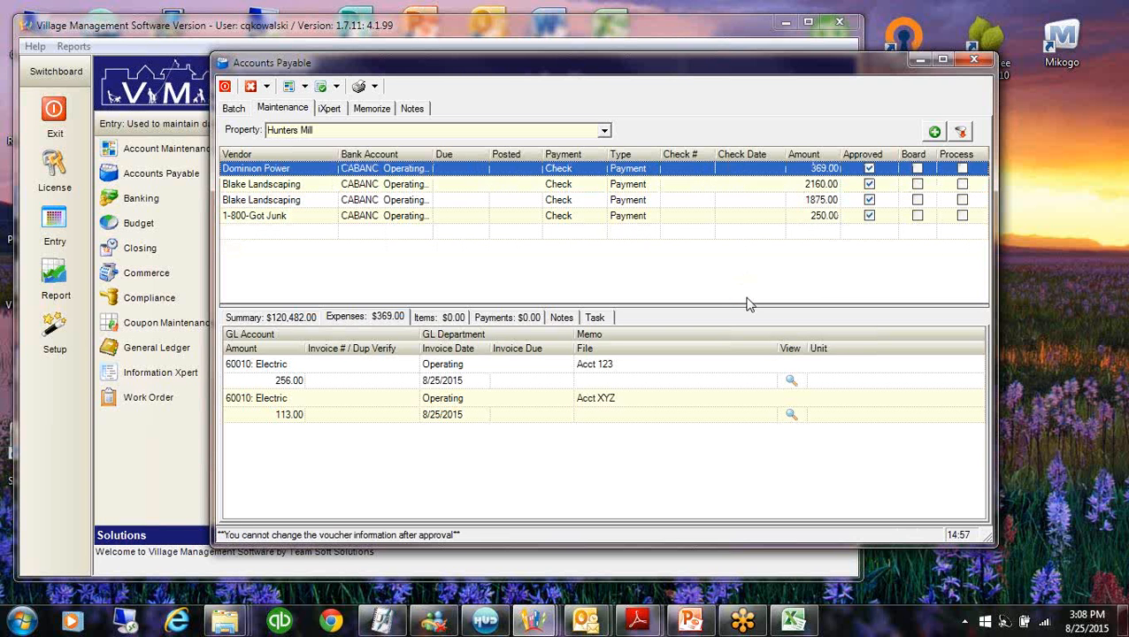
Filter the vouchers to paid ones by setting the Paid voucher type condition to Equal
{"action": "left_click", "coordinate": [961, 131]}
{"action": "left_click", "coordinate": [526, 249]}
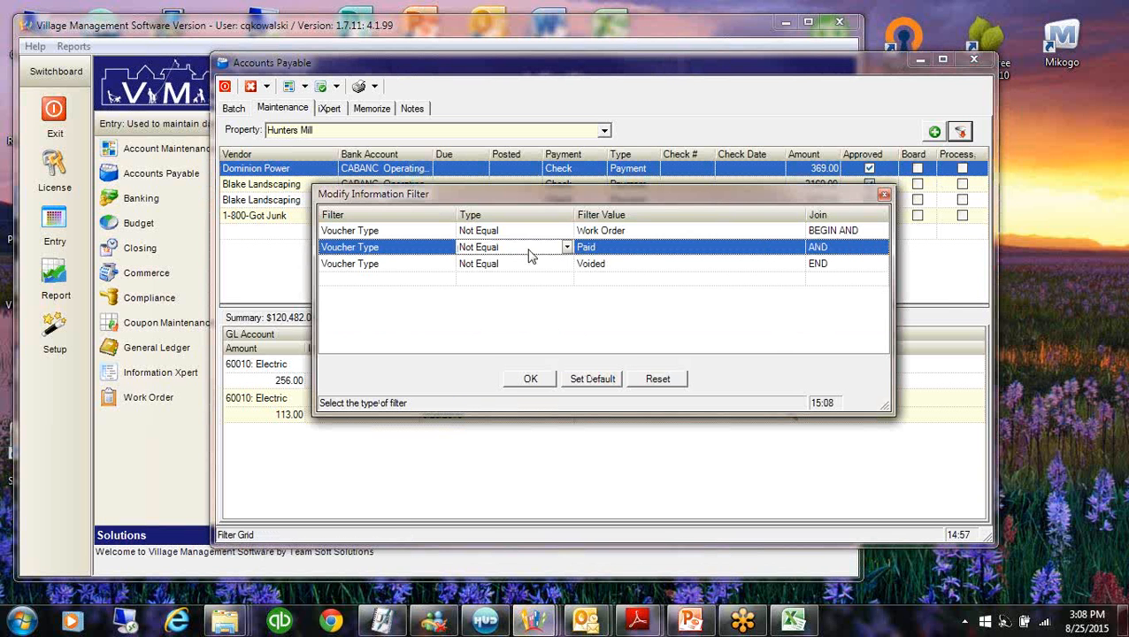
{"action": "left_click", "coordinate": [567, 248]}
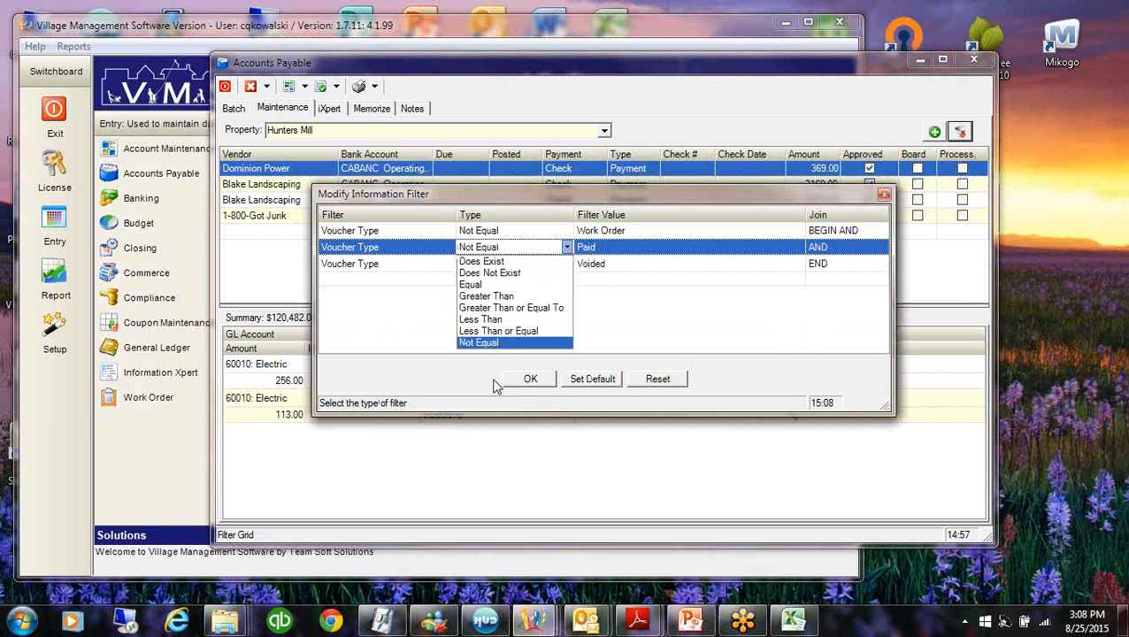
{"action": "left_click", "coordinate": [472, 284]}
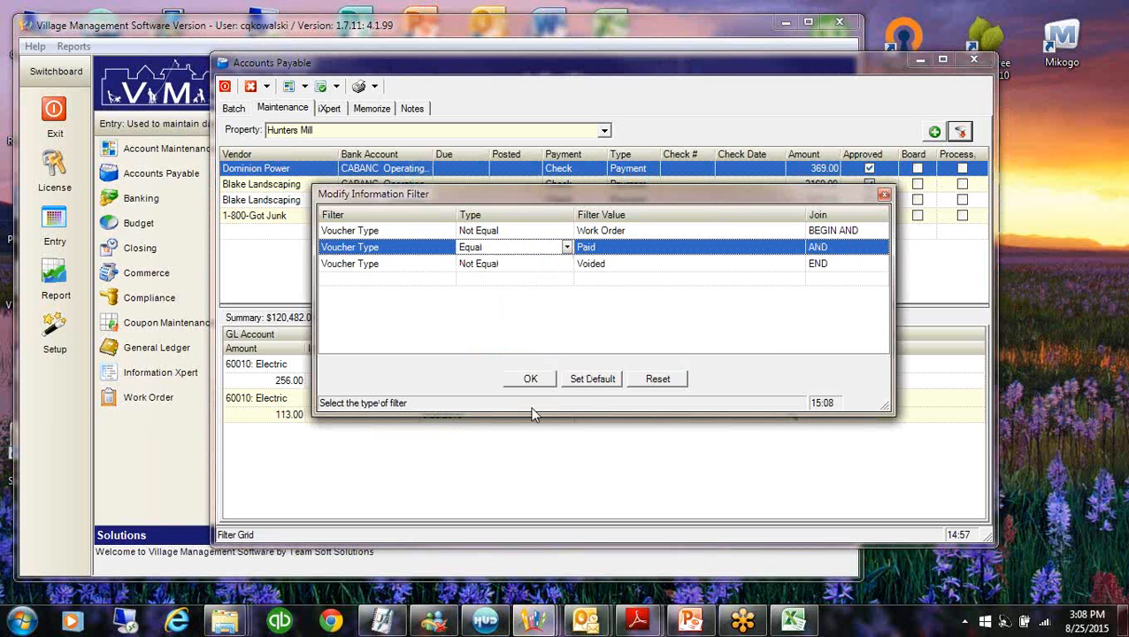
{"action": "left_click", "coordinate": [529, 380]}
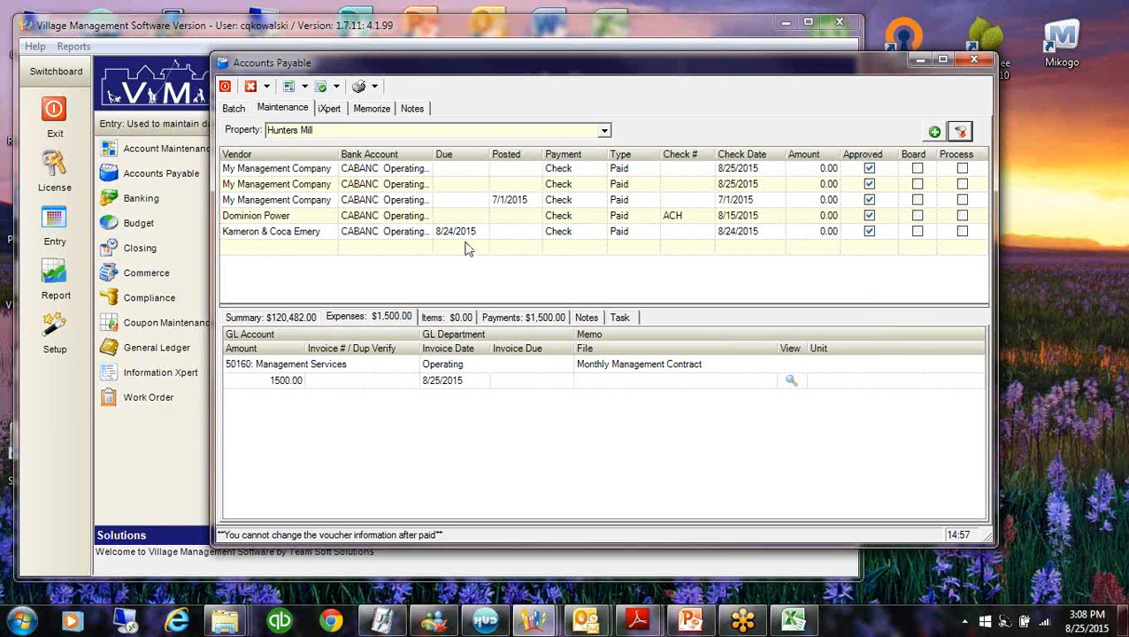
Check the type and check number in the payment record of Dominion Power's paid ACH voucher
{"action": "left_click", "coordinate": [300, 220]}
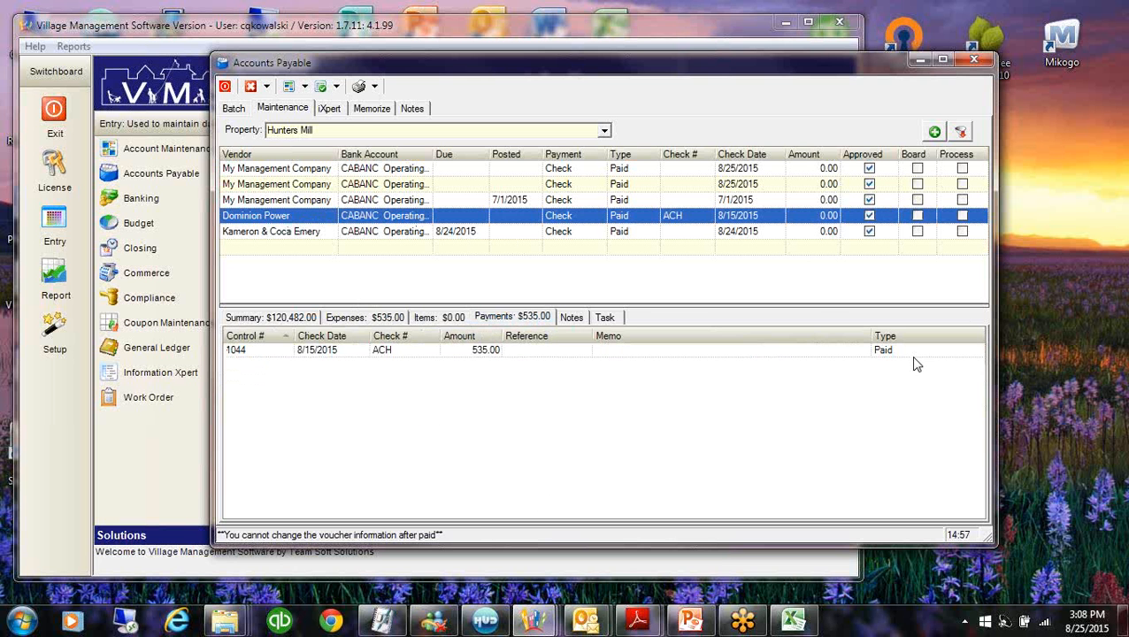
{"action": "left_click", "coordinate": [916, 356]}
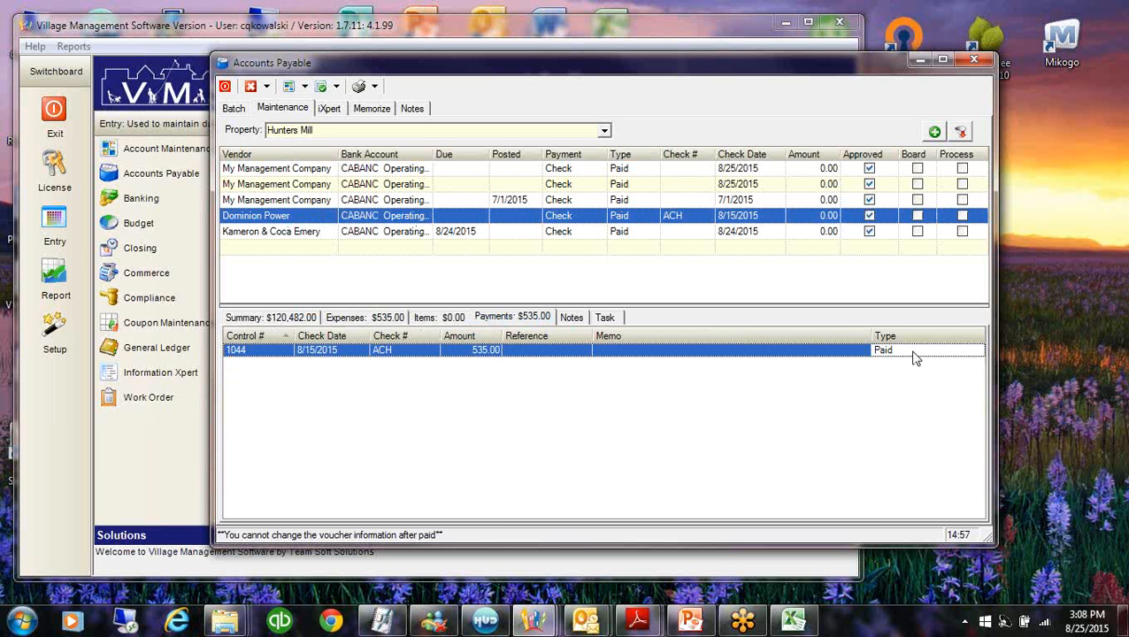
{"action": "left_click", "coordinate": [403, 353]}
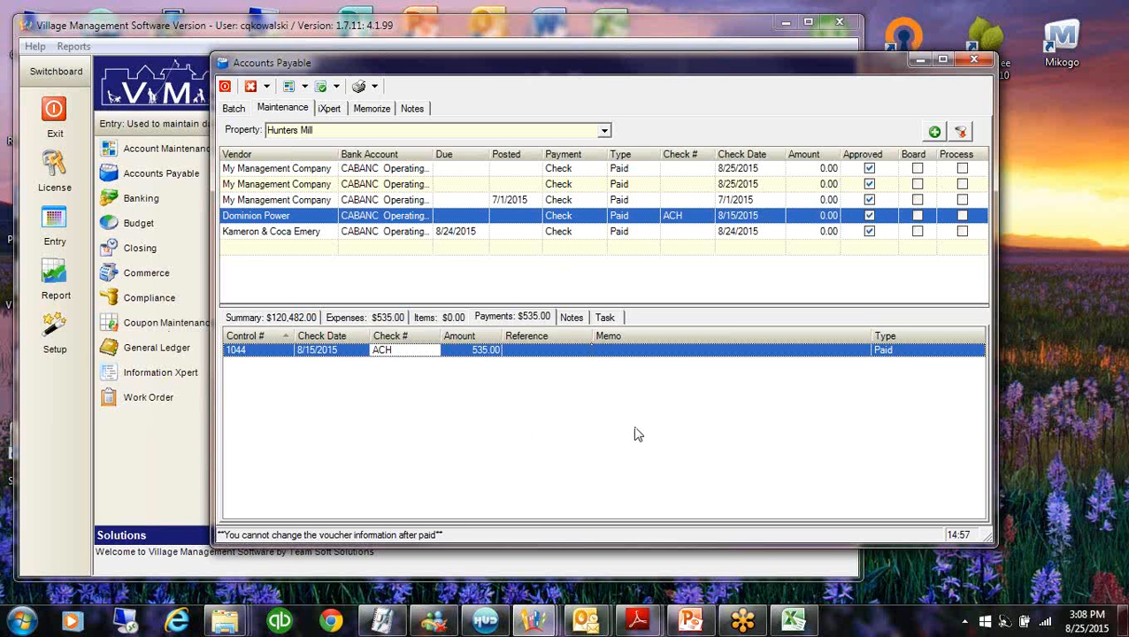
Open the filter settings of the voucher list
{"action": "left_click", "coordinate": [963, 132]}
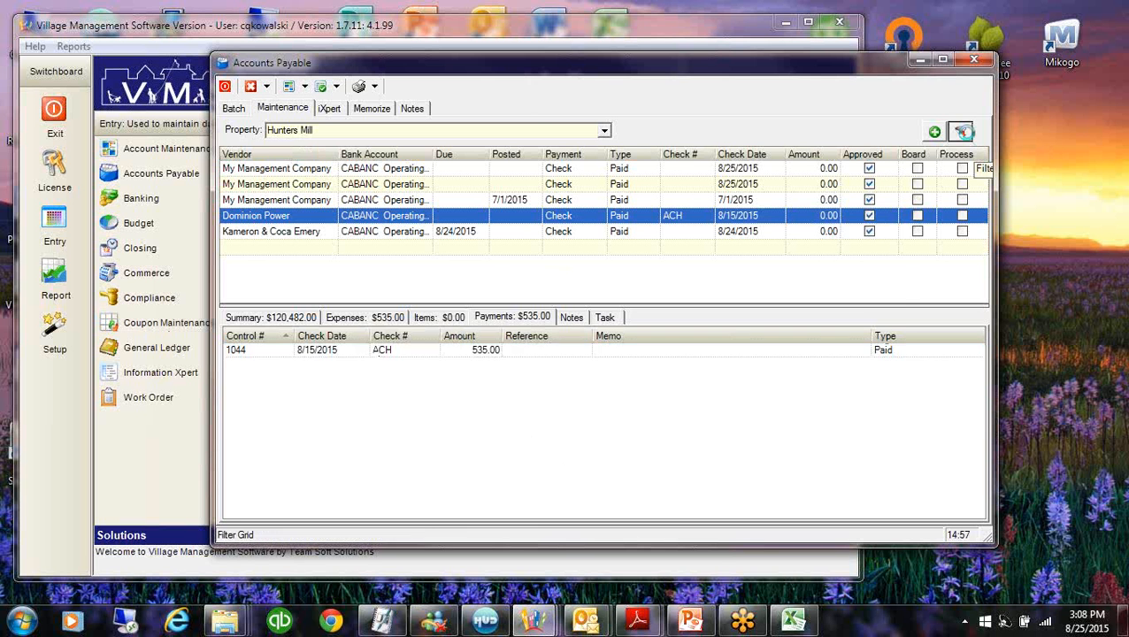
Change the Paid voucher type filter condition to Not Equal and apply it to the Hunters Mill voucher list
{"action": "left_click", "coordinate": [530, 248]}
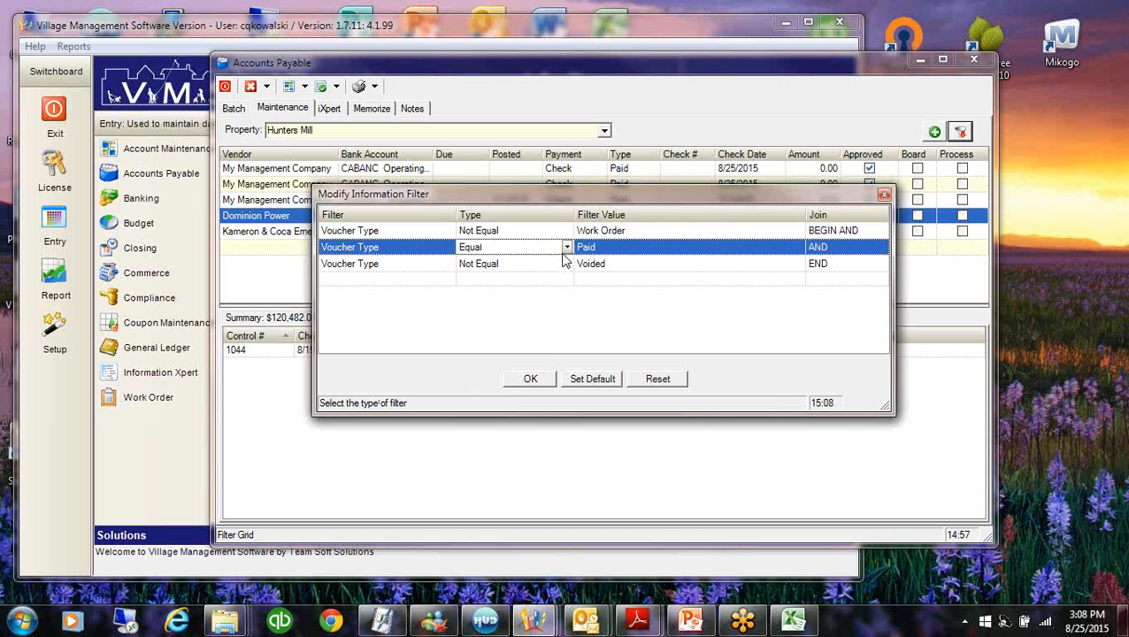
{"action": "left_click", "coordinate": [566, 247]}
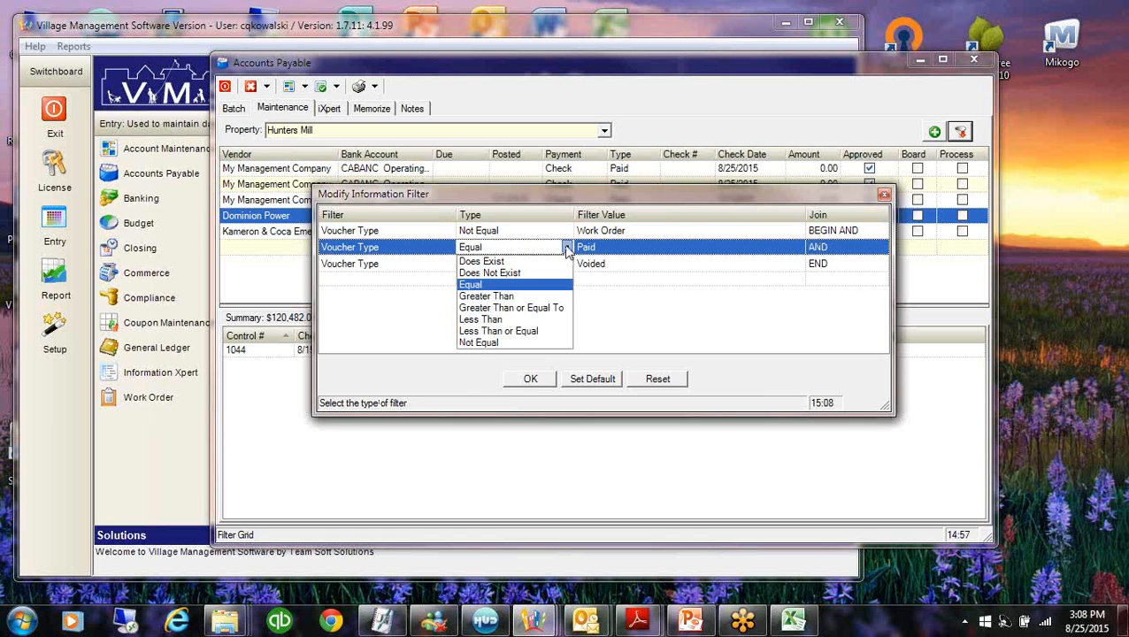
{"action": "left_click", "coordinate": [477, 343]}
{"action": "left_click", "coordinate": [529, 379]}
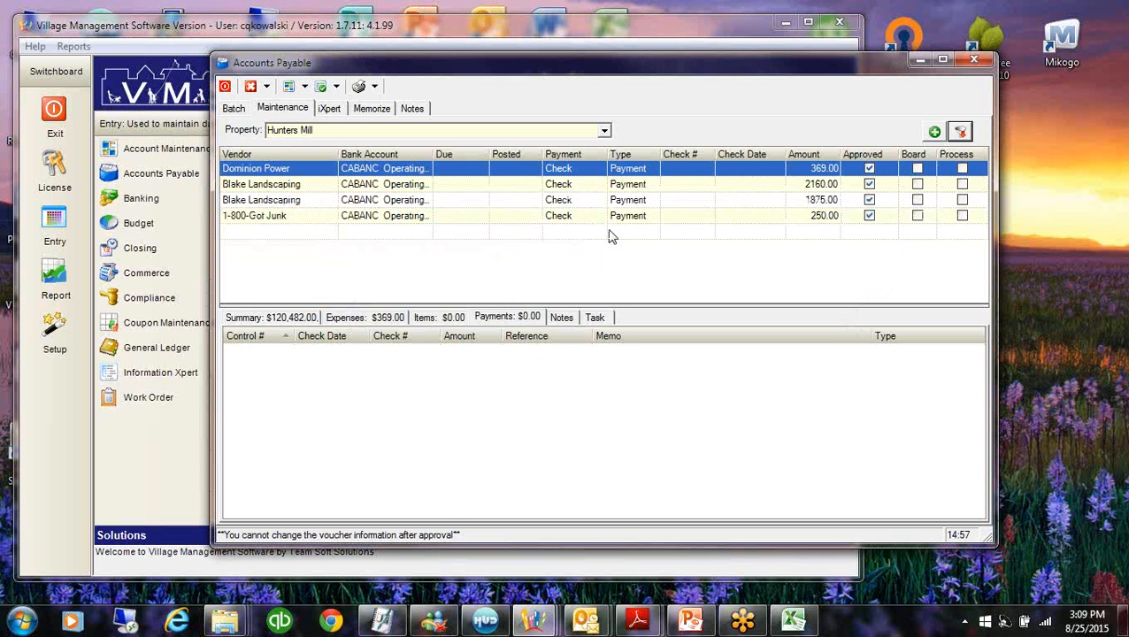
Examine the Hunters Mill vouchers of type Payment and the filter conditions applied to the list
{"action": "left_click", "coordinate": [633, 169]}
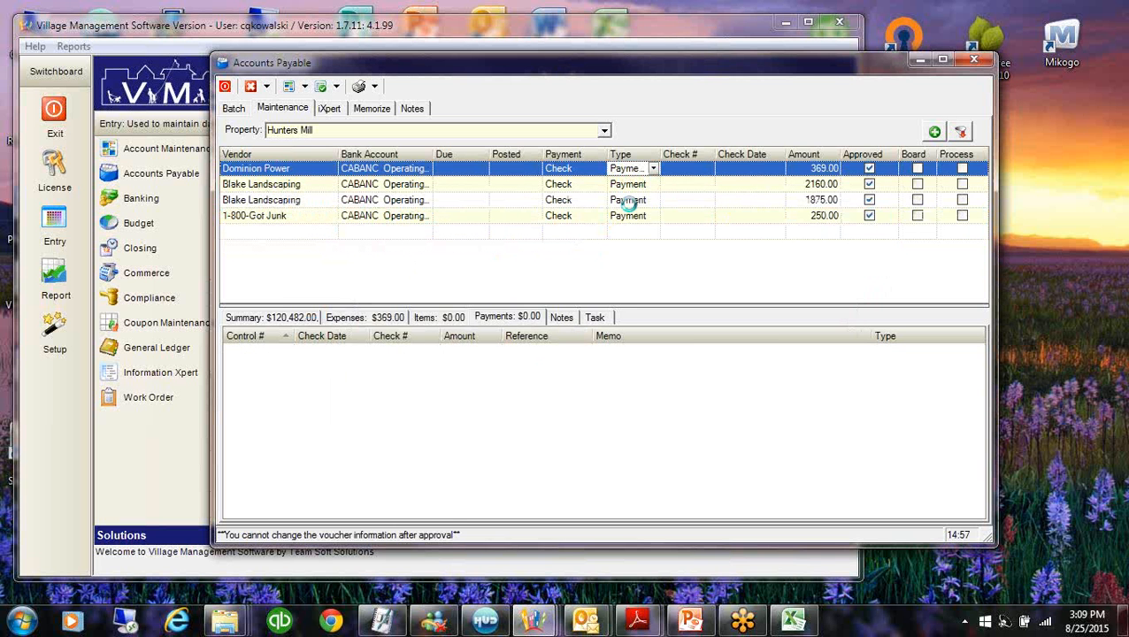
{"action": "left_click", "coordinate": [622, 191]}
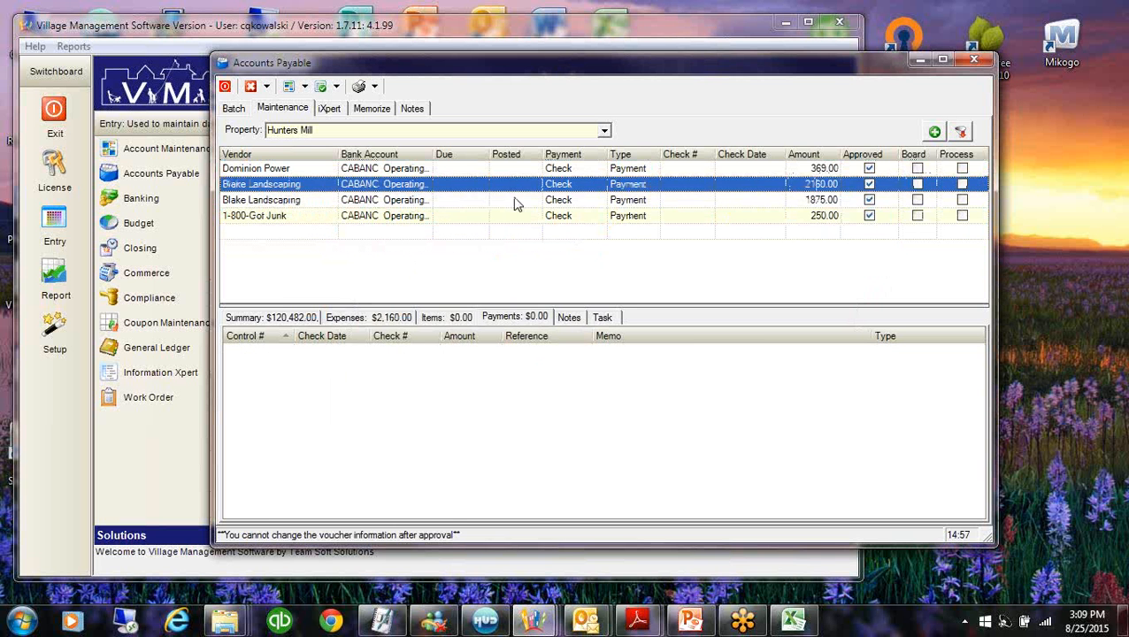
{"action": "left_click", "coordinate": [648, 170]}
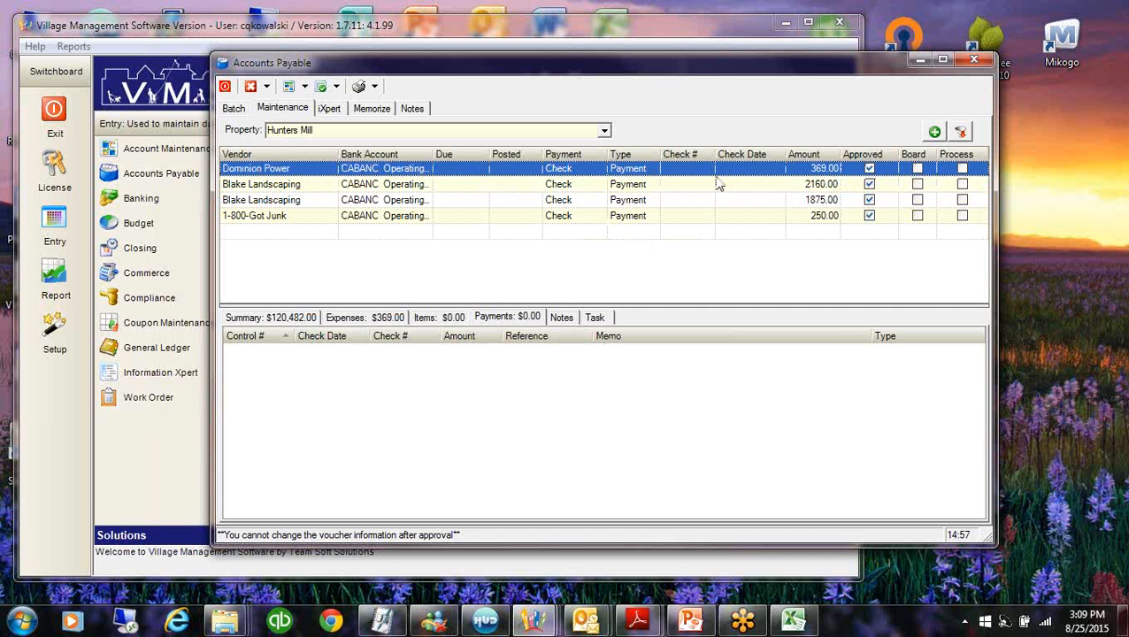
{"action": "left_click", "coordinate": [642, 202]}
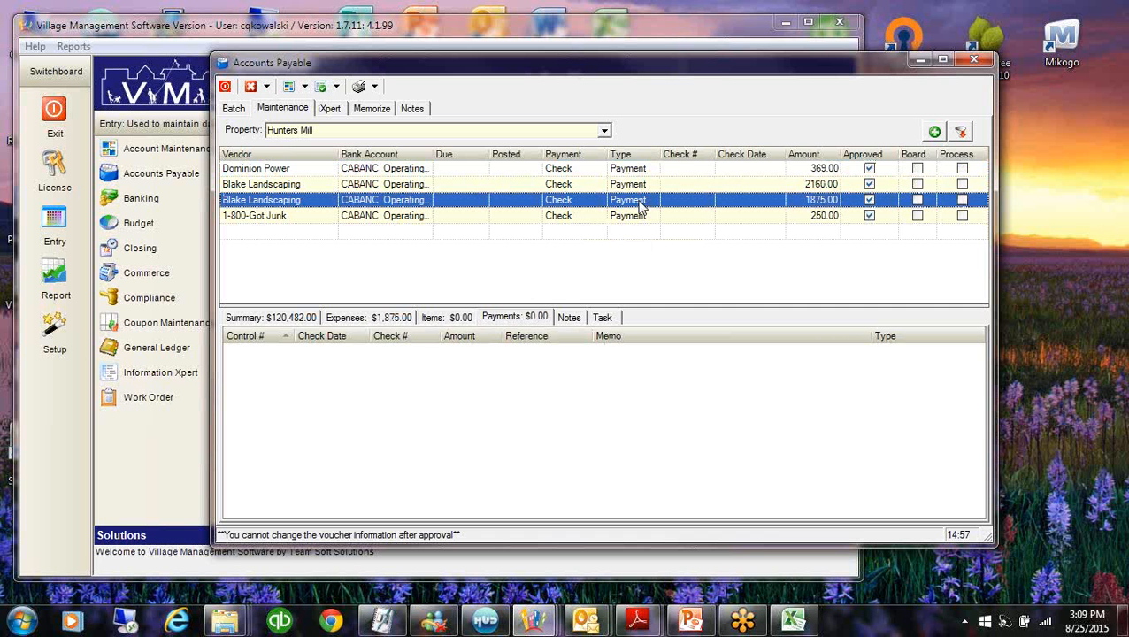
{"action": "left_click", "coordinate": [583, 198]}
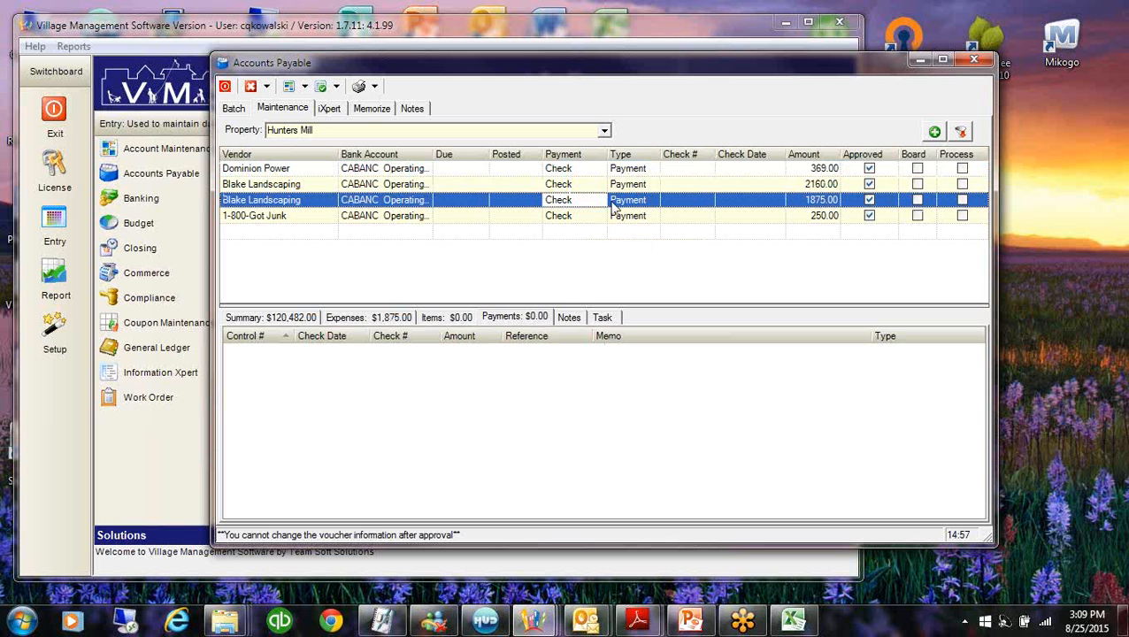
{"action": "left_click", "coordinate": [693, 219]}
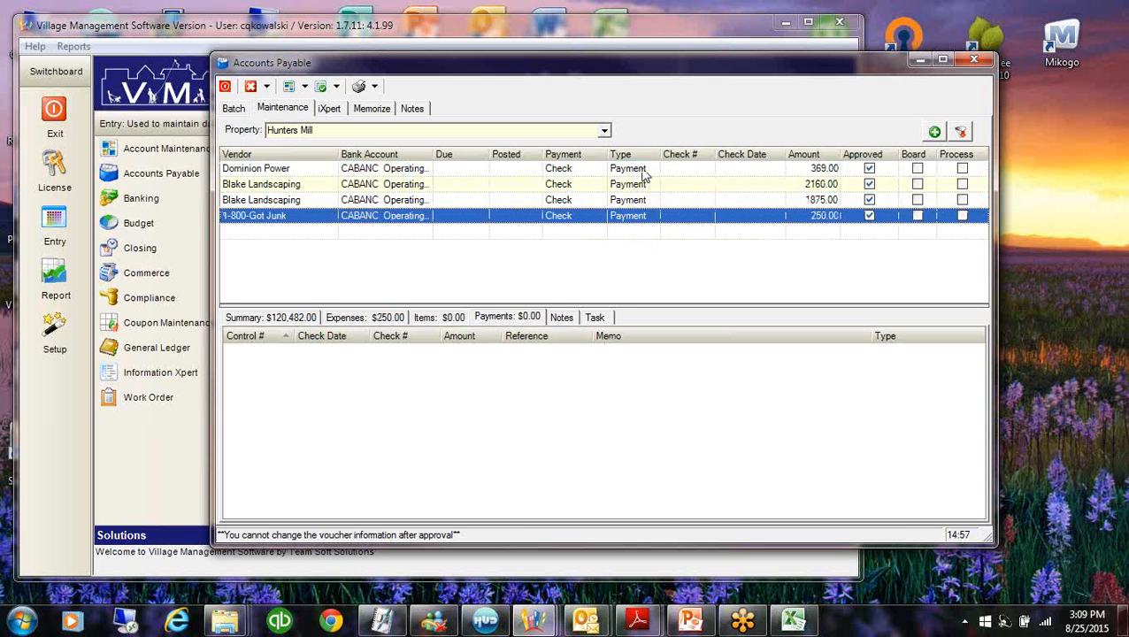
{"action": "left_click", "coordinate": [961, 132]}
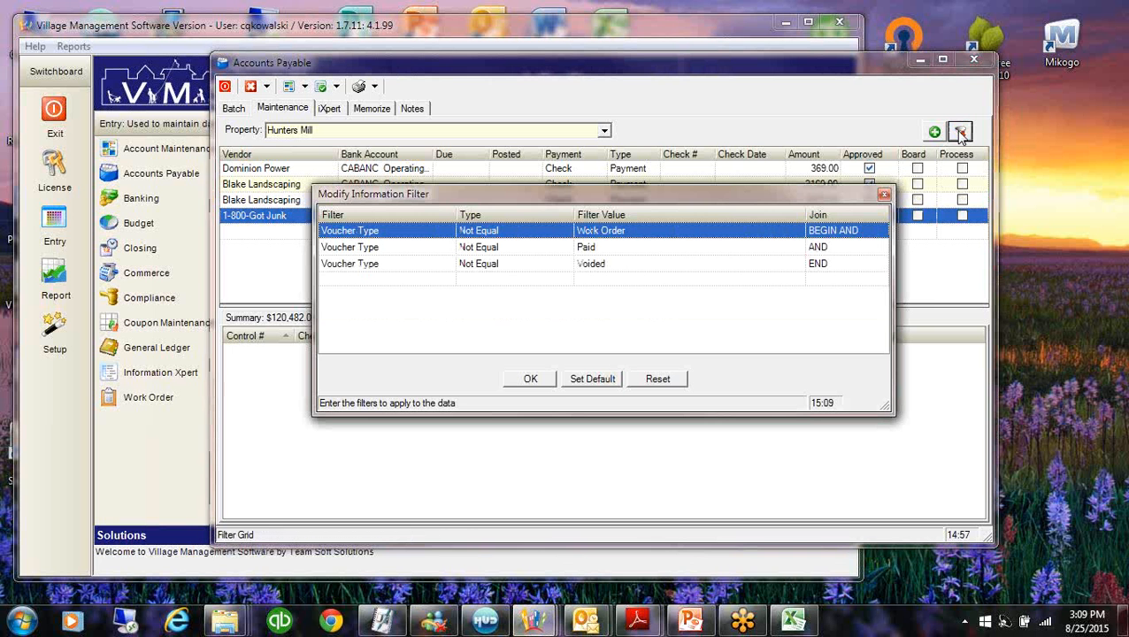
{"action": "left_click", "coordinate": [535, 380]}
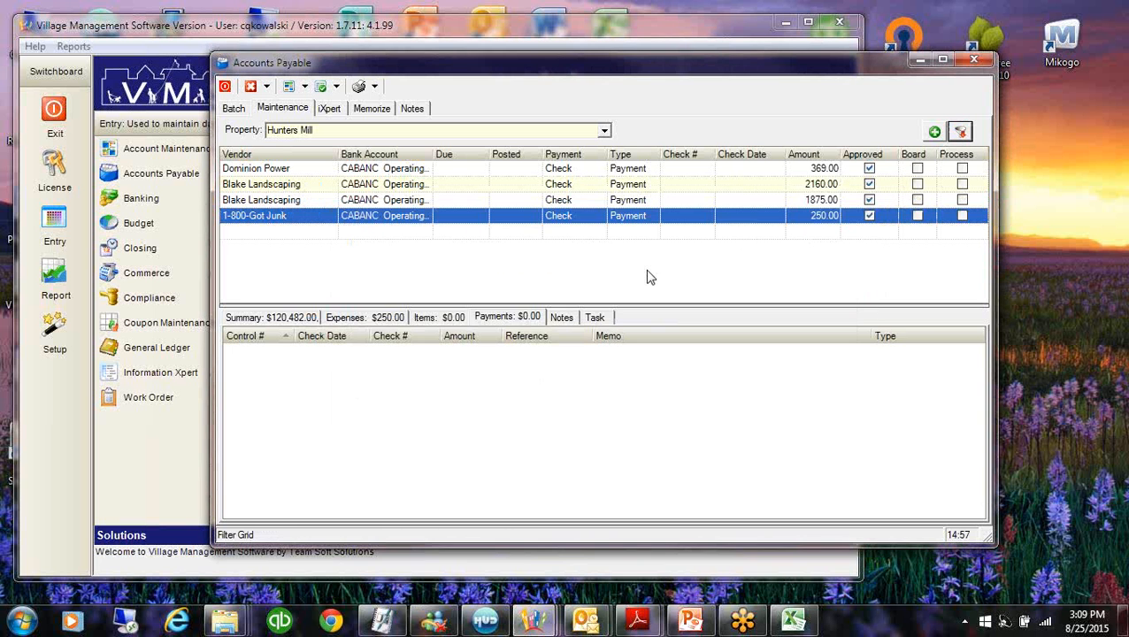
Add a new blank voucher record for Hunters Mill and activate its vendor field
{"action": "left_click", "coordinate": [302, 174]}
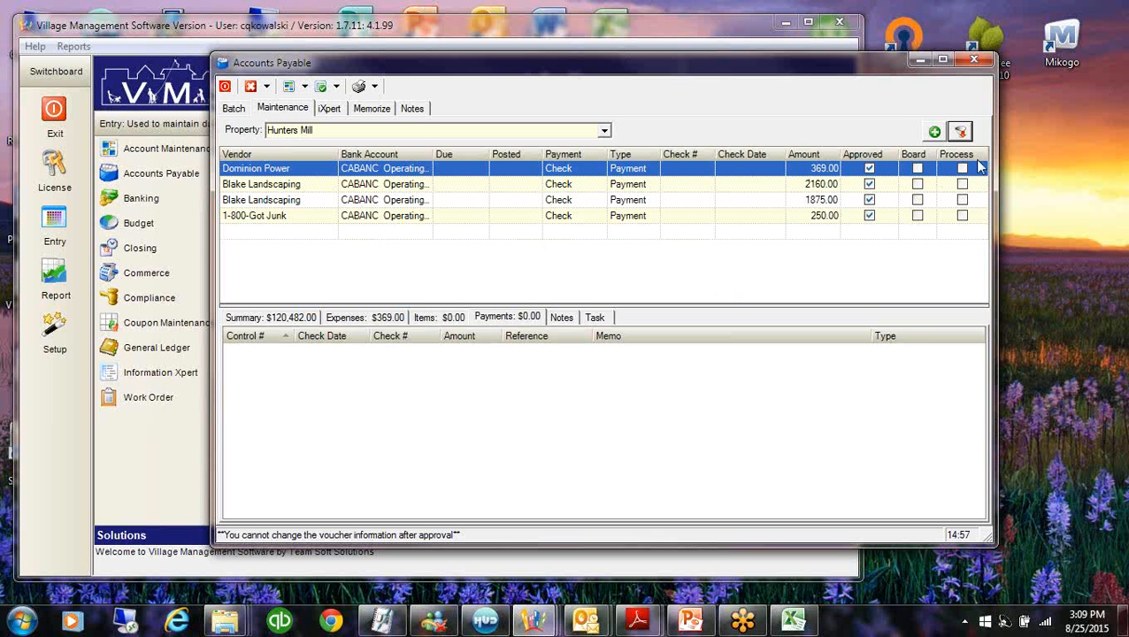
{"action": "left_click", "coordinate": [934, 131]}
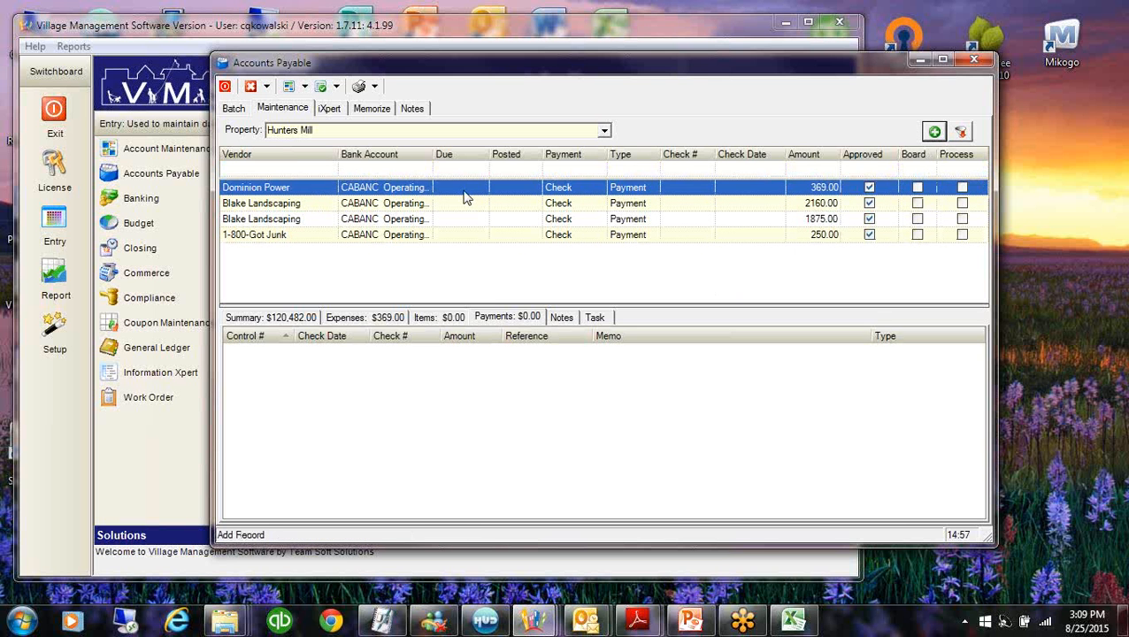
{"action": "left_click", "coordinate": [315, 169]}
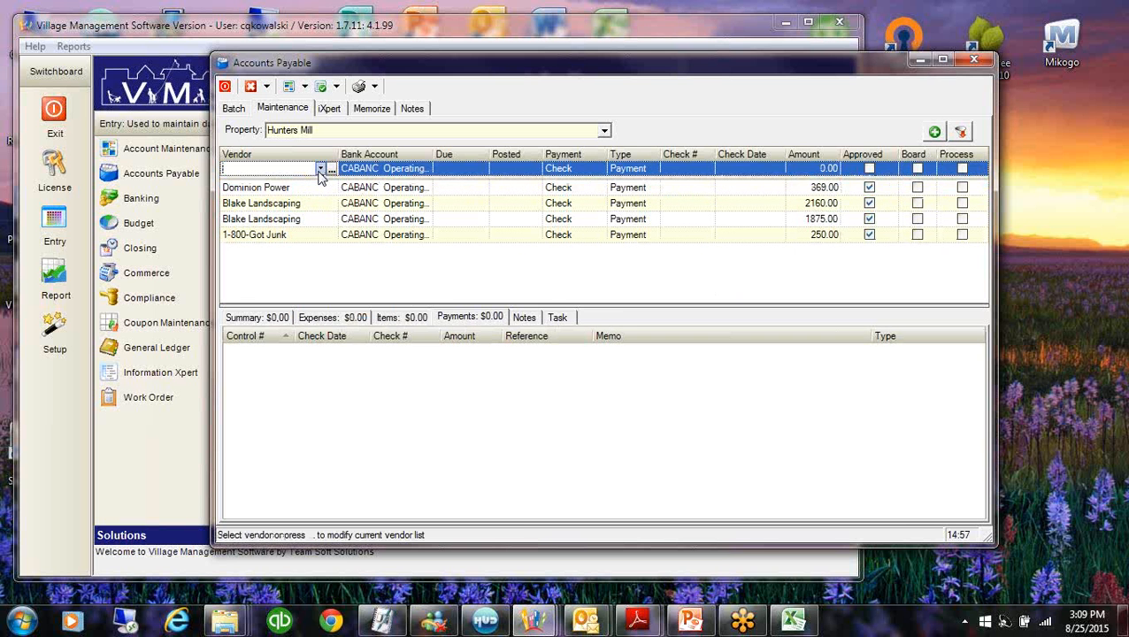
{"action": "left_click", "coordinate": [320, 168]}
{"action": "left_click", "coordinate": [320, 169]}
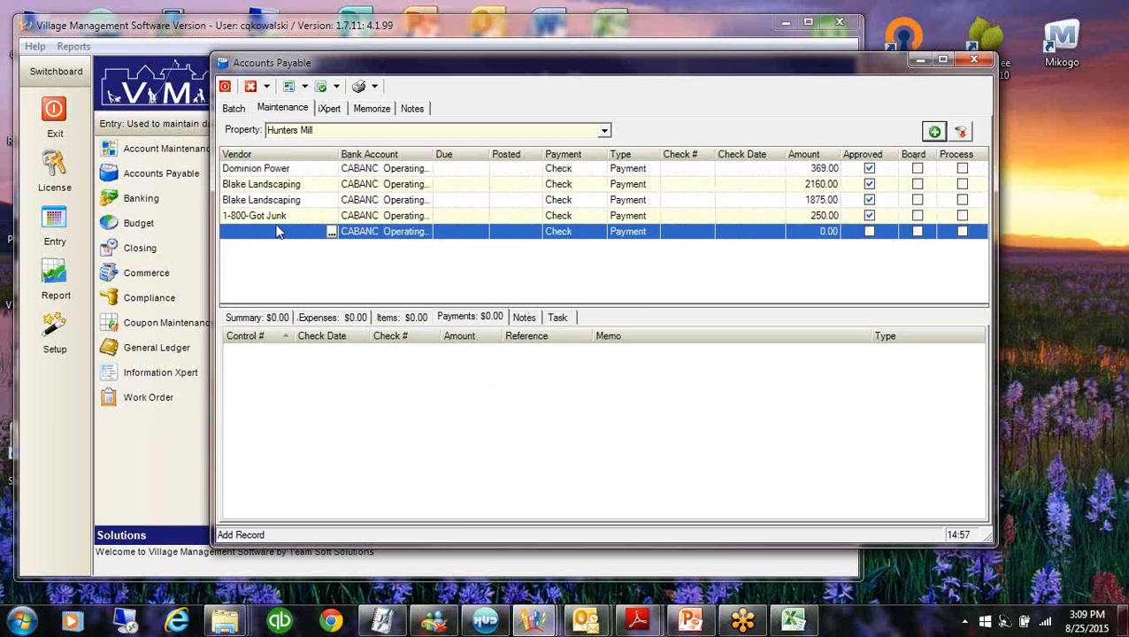
{"action": "left_click", "coordinate": [275, 228]}
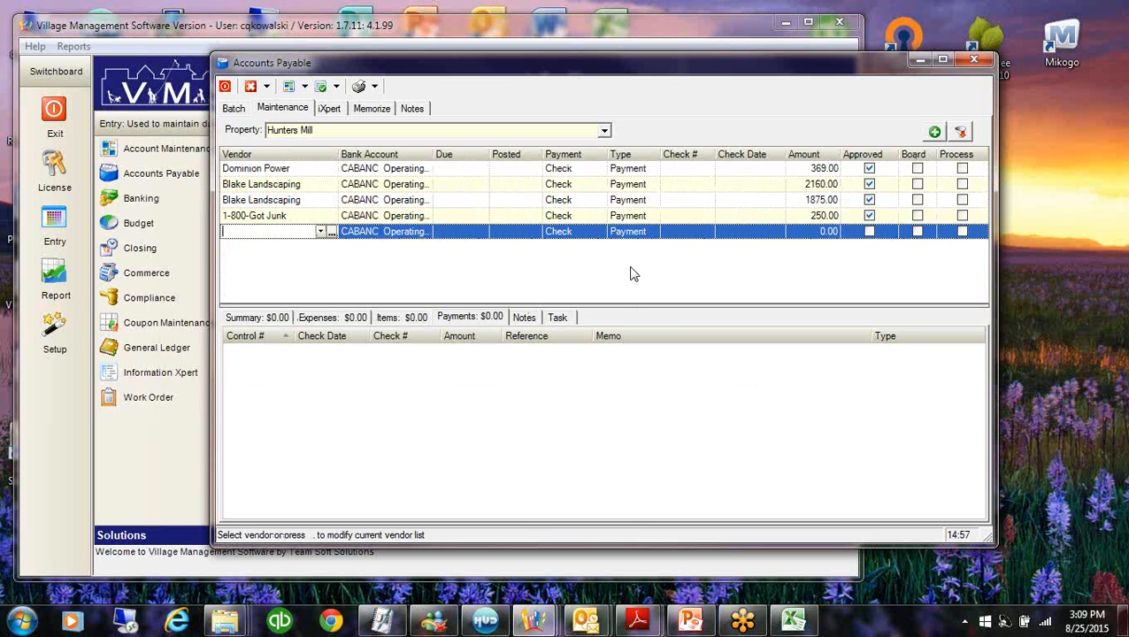
Retrieve the vouchers of all properties for batch processing and filter them to Approved/Not Processed
{"action": "left_click", "coordinate": [246, 112]}
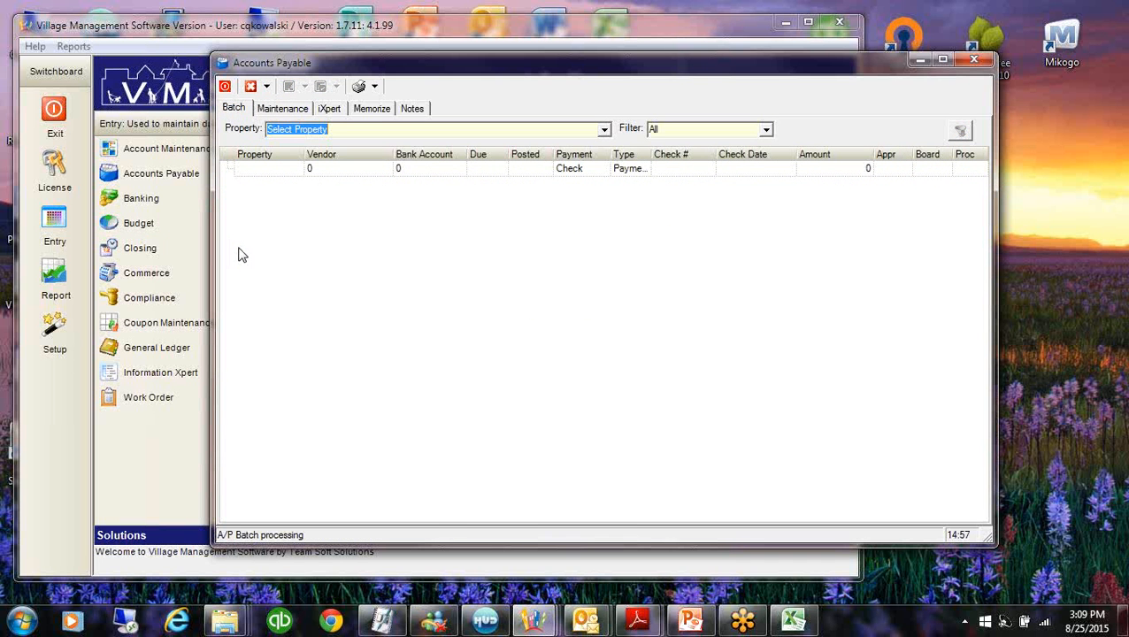
{"action": "left_click", "coordinate": [605, 131]}
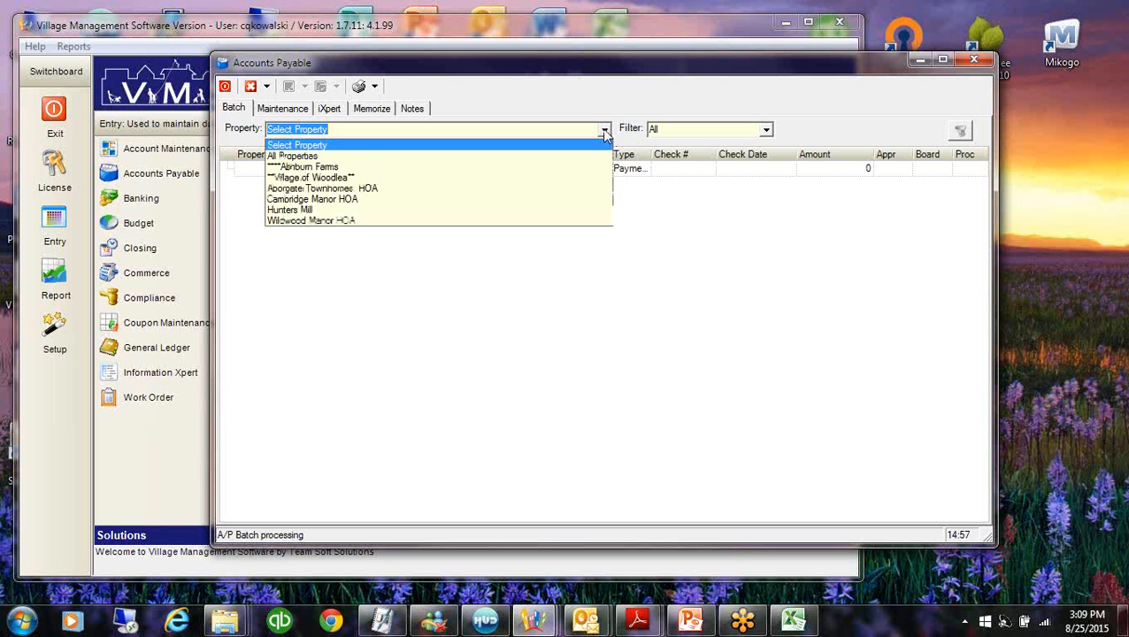
{"action": "left_click", "coordinate": [316, 156]}
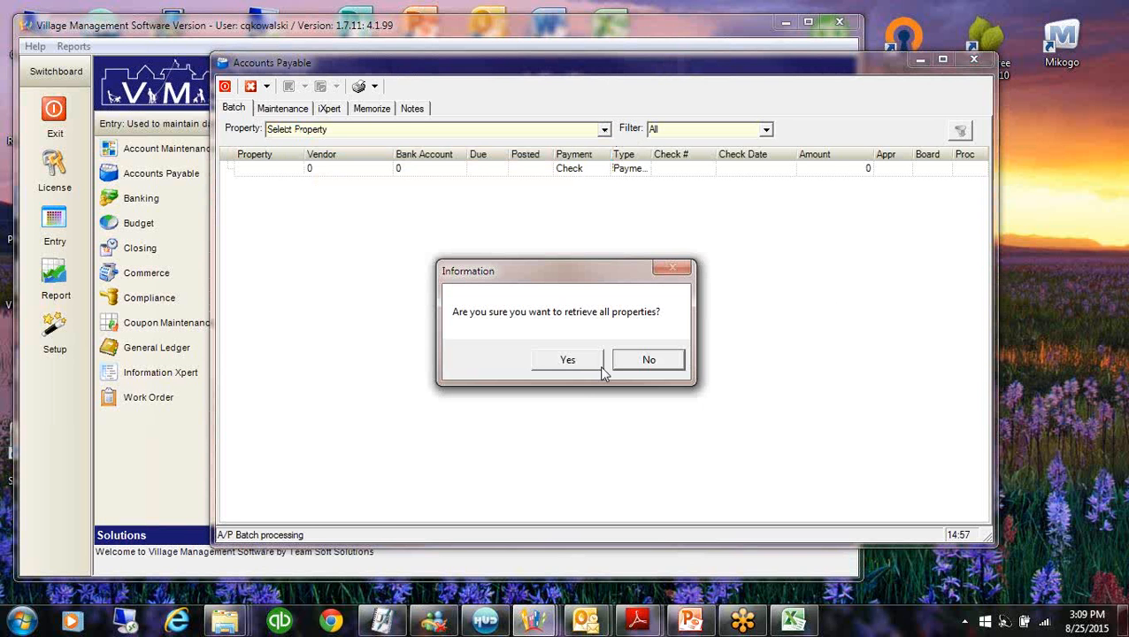
{"action": "left_click", "coordinate": [573, 363]}
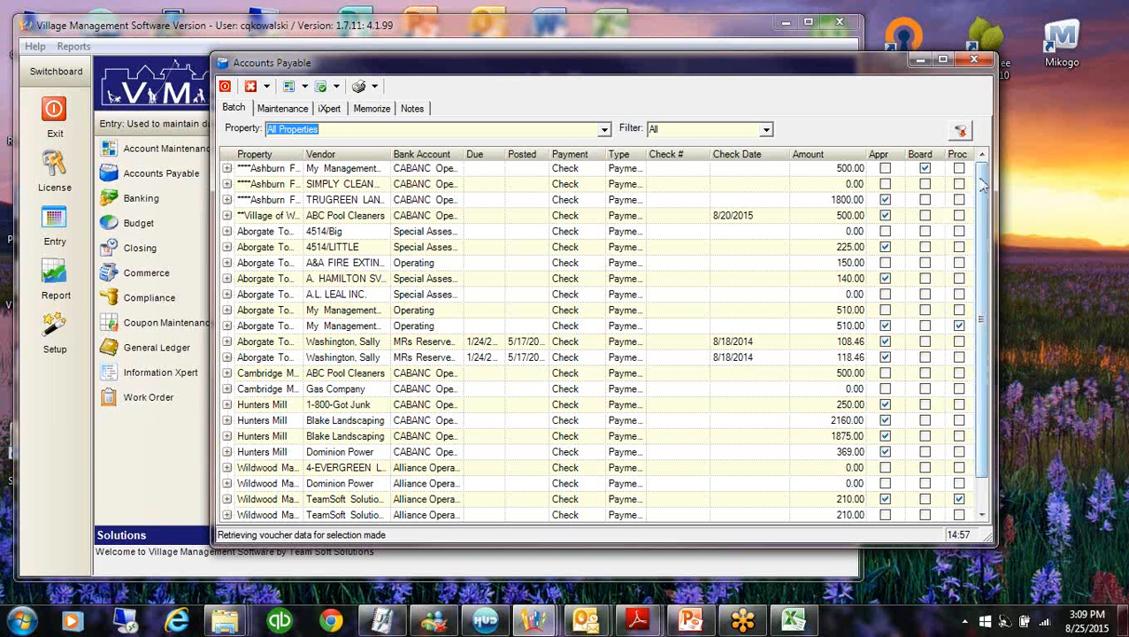
{"action": "left_click_drag", "start_coordinate": [983, 323], "coordinate": [985, 354]}
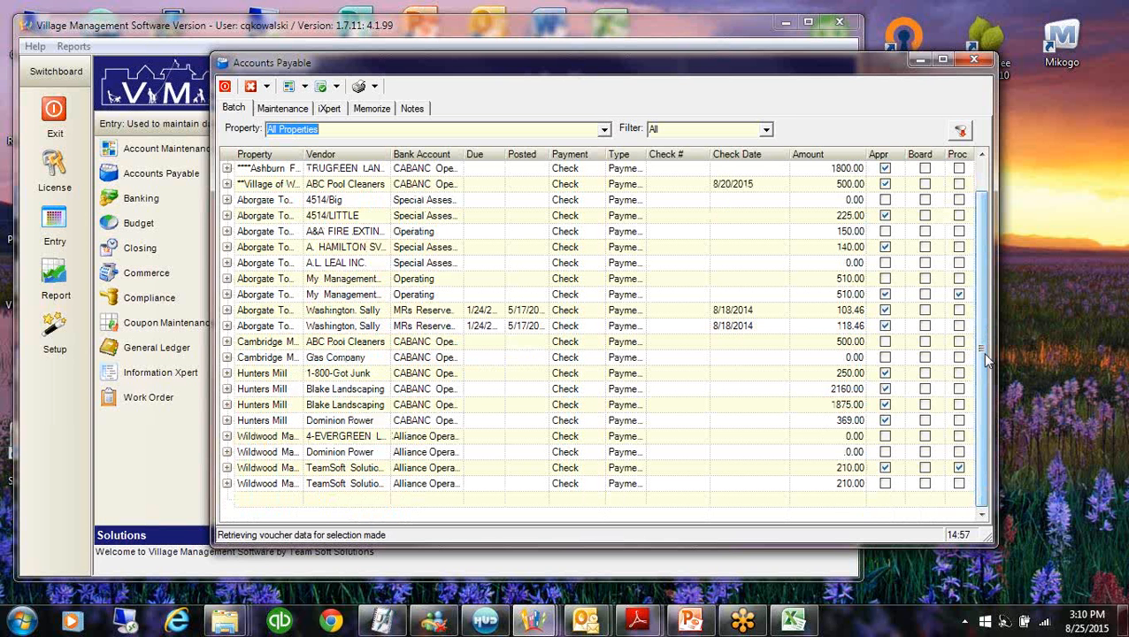
{"action": "left_click", "coordinate": [766, 130]}
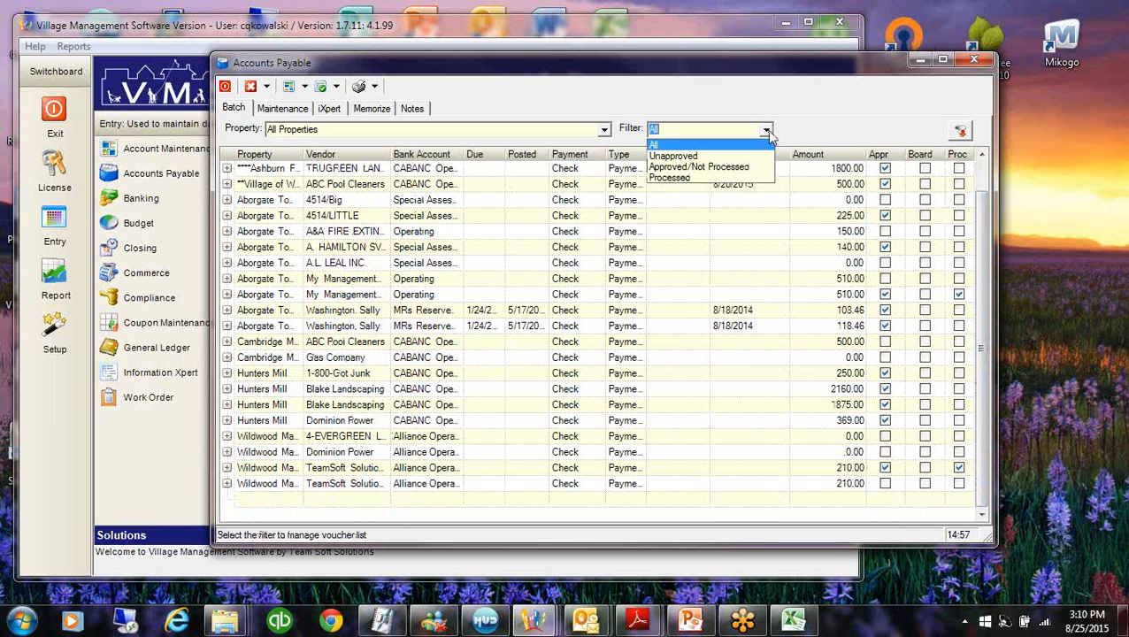
{"action": "left_click", "coordinate": [697, 168]}
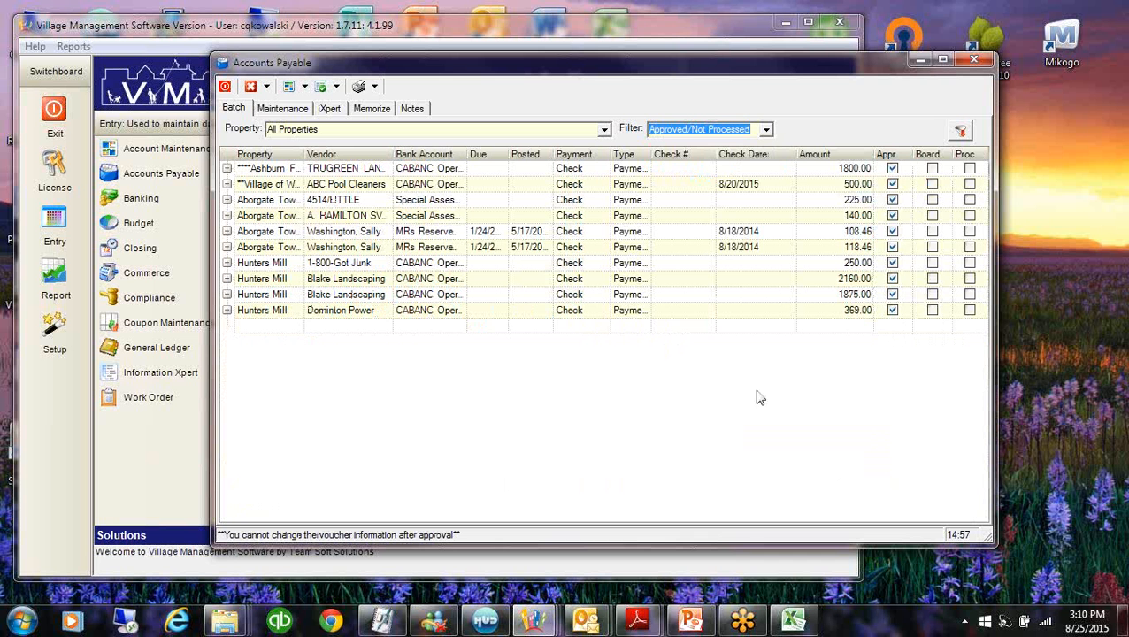
Set all approved vouchers to process, then check the error text in the posting log and close it
{"action": "left_click", "coordinate": [337, 88]}
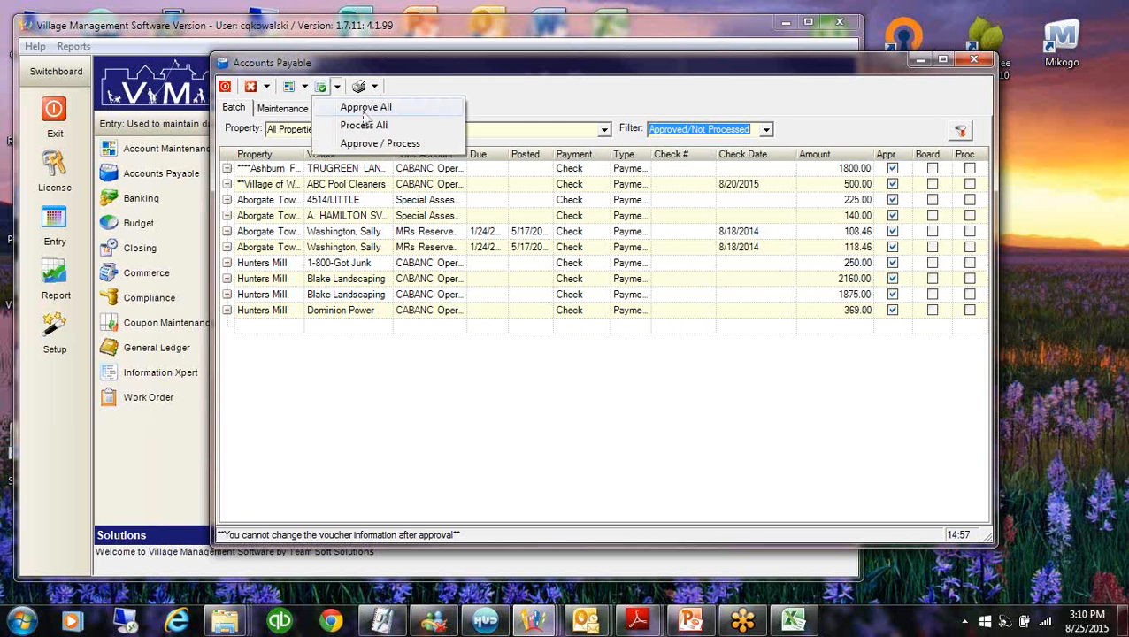
{"action": "left_click", "coordinate": [379, 126]}
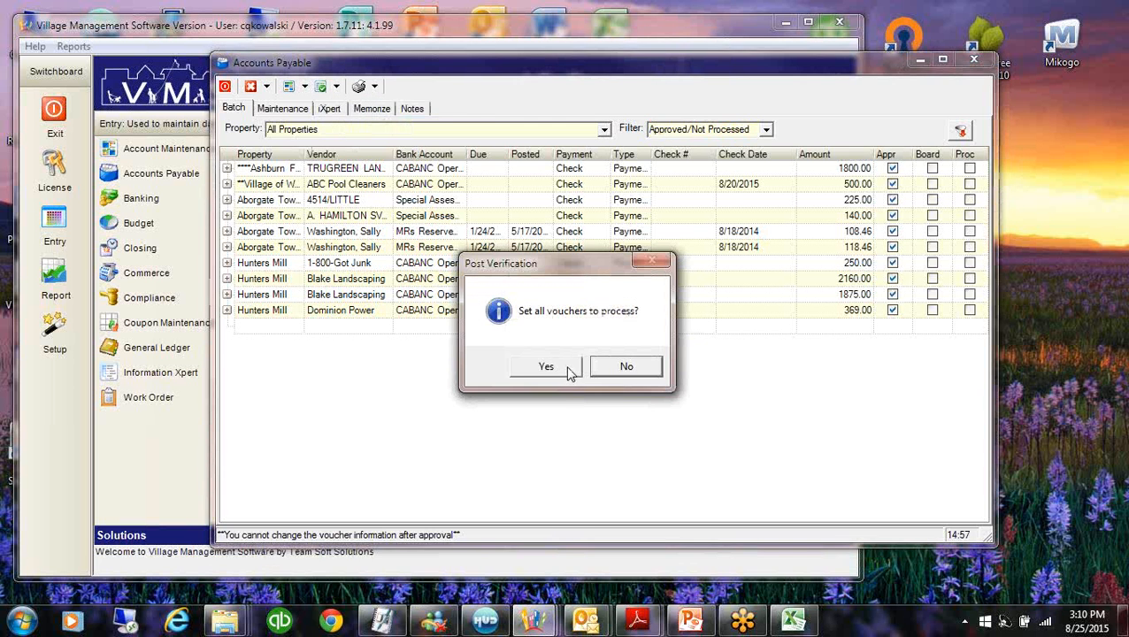
{"action": "left_click", "coordinate": [547, 367]}
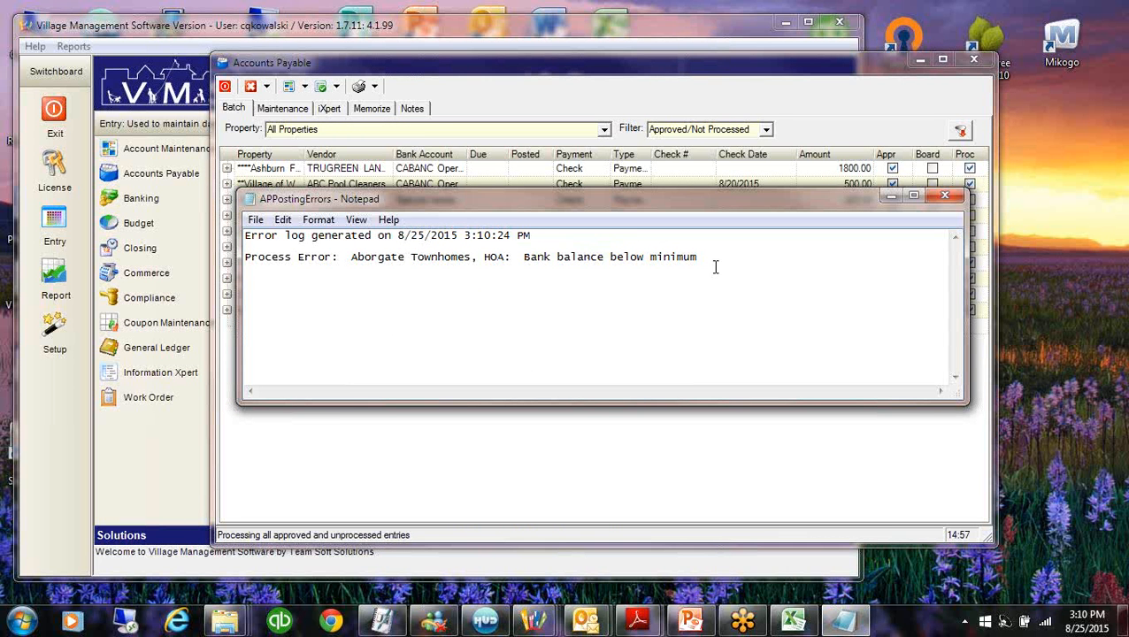
{"action": "left_click_drag", "start_coordinate": [531, 254], "coordinate": [718, 260]}
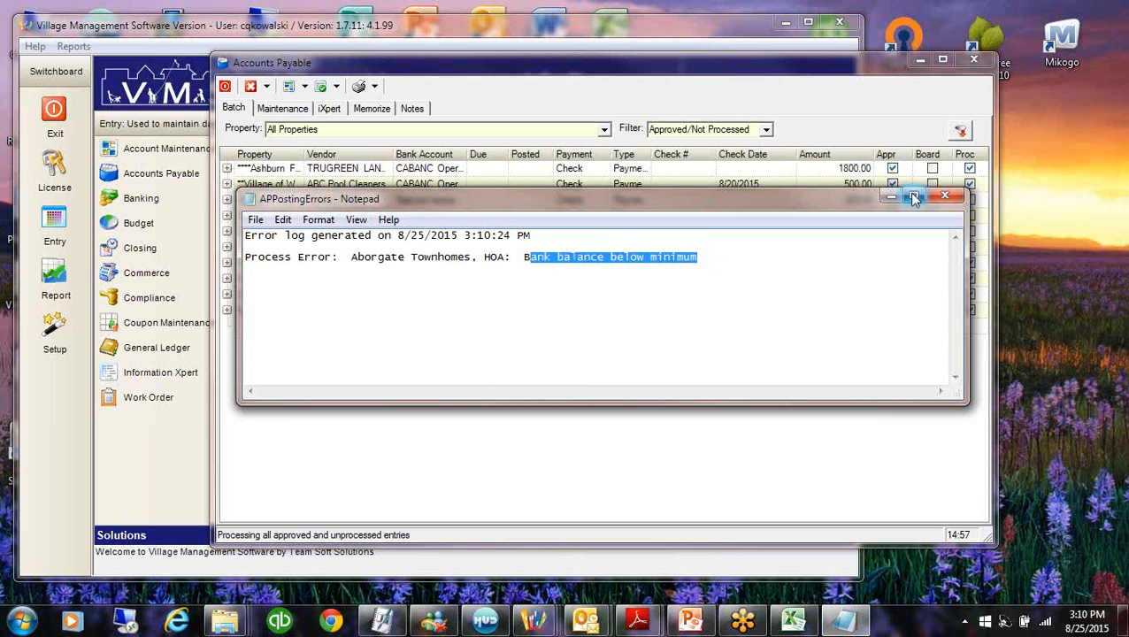
{"action": "left_click", "coordinate": [945, 195]}
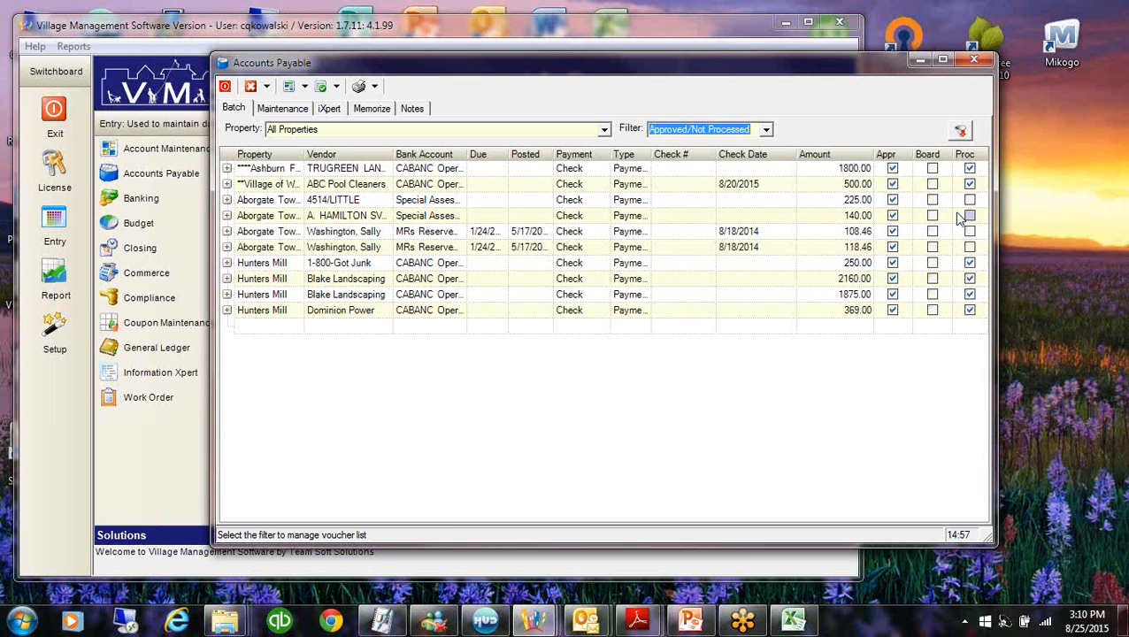
Expand the 225.00 Aborgate Townhomes voucher and examine the GL accounts, items, quantities and amounts of its expense lines
{"action": "left_click", "coordinate": [707, 296]}
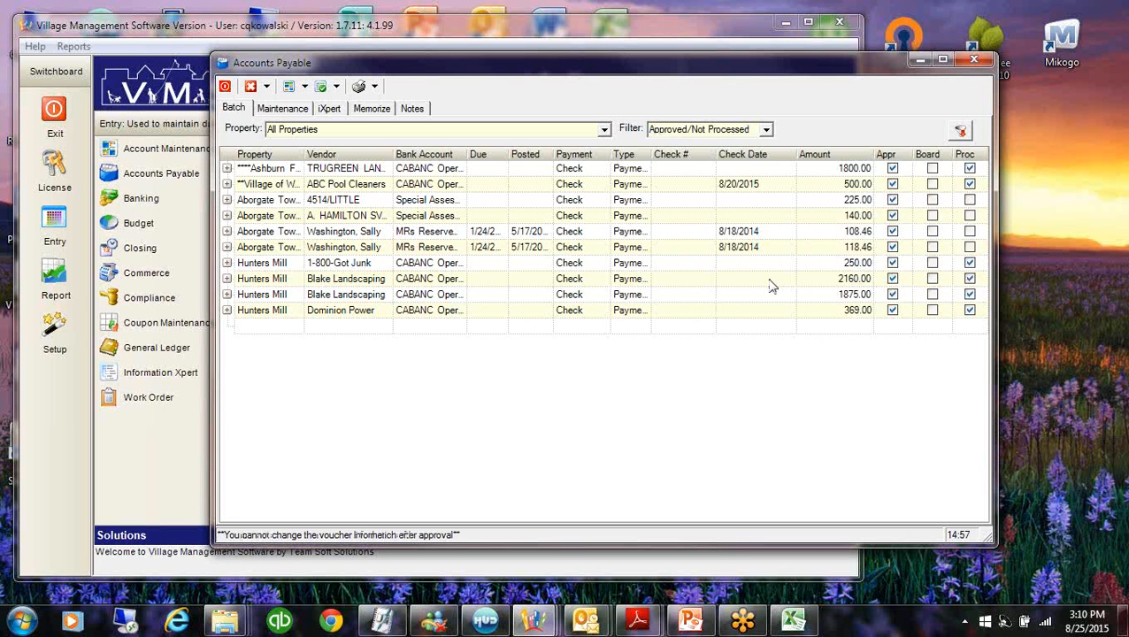
{"action": "left_click", "coordinate": [782, 200]}
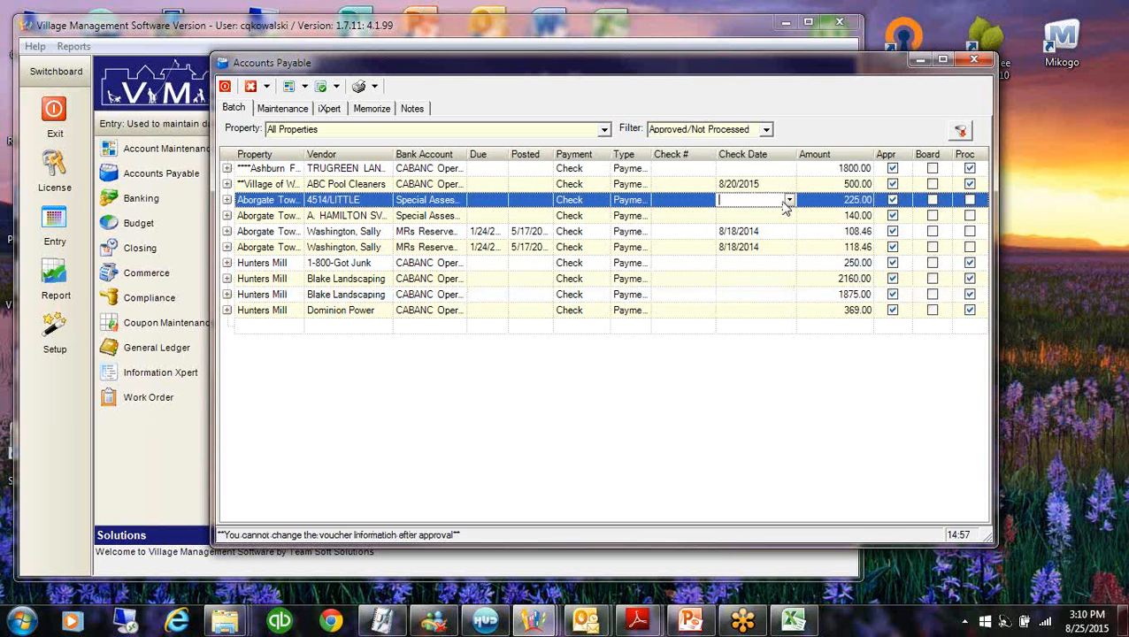
{"action": "left_click", "coordinate": [227, 200]}
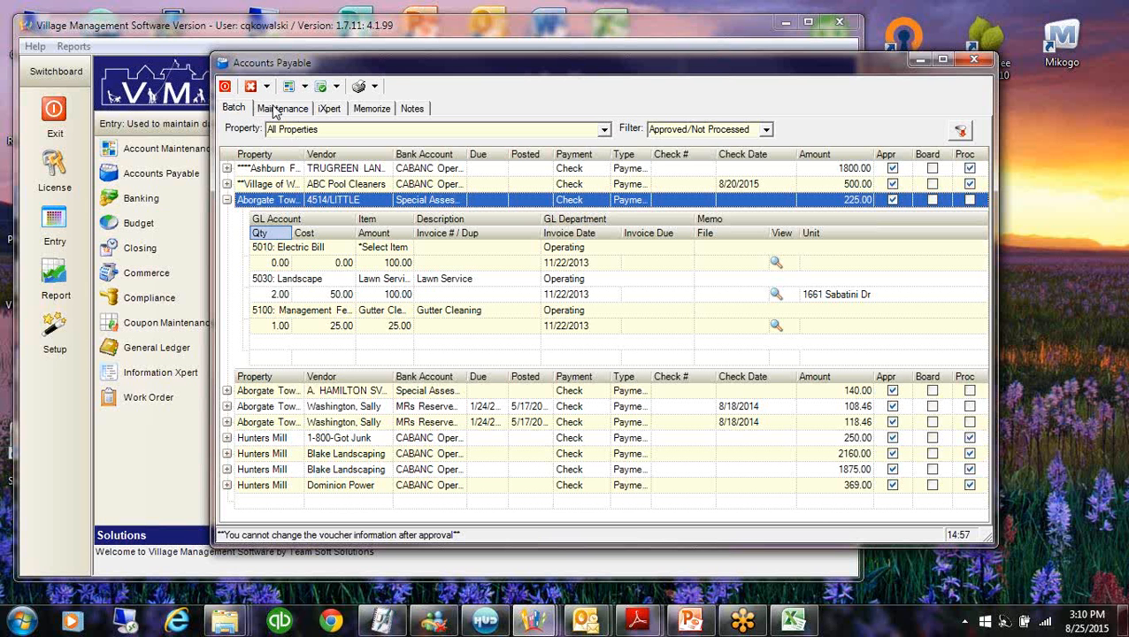
{"action": "left_click", "coordinate": [301, 254]}
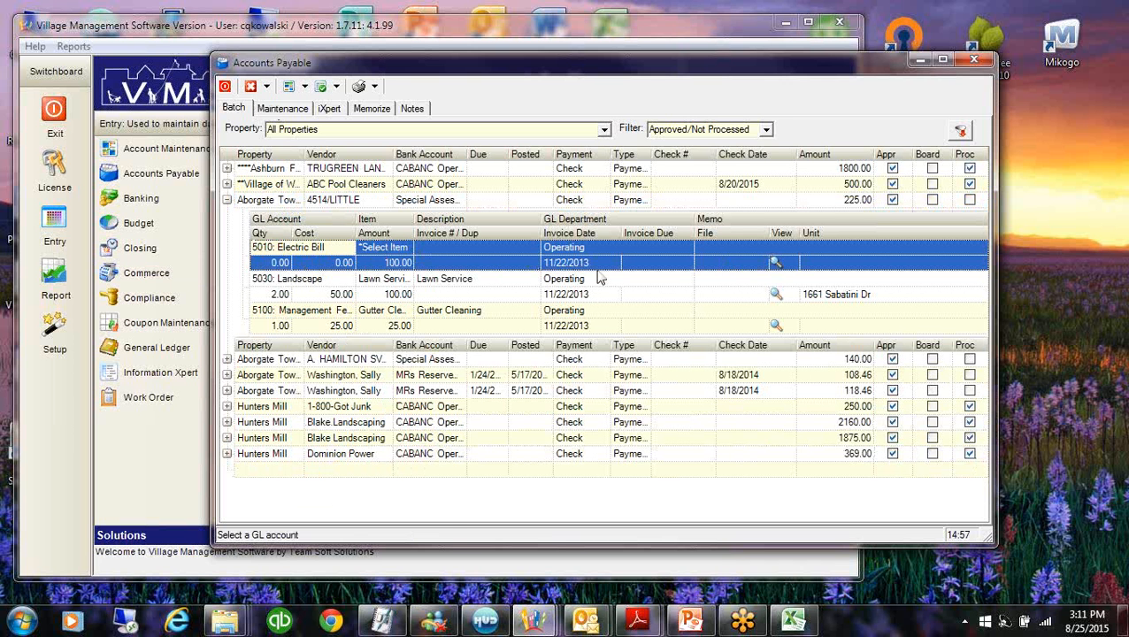
{"action": "left_click", "coordinate": [380, 263]}
{"action": "left_click", "coordinate": [381, 298]}
{"action": "left_click", "coordinate": [386, 326]}
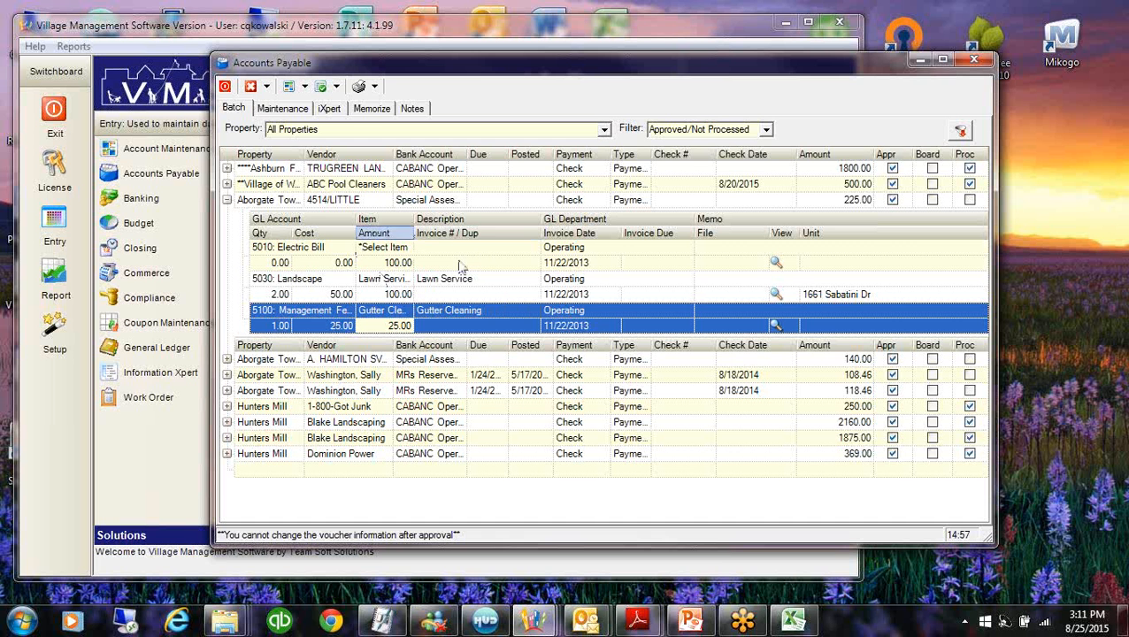
{"action": "left_click", "coordinate": [337, 254]}
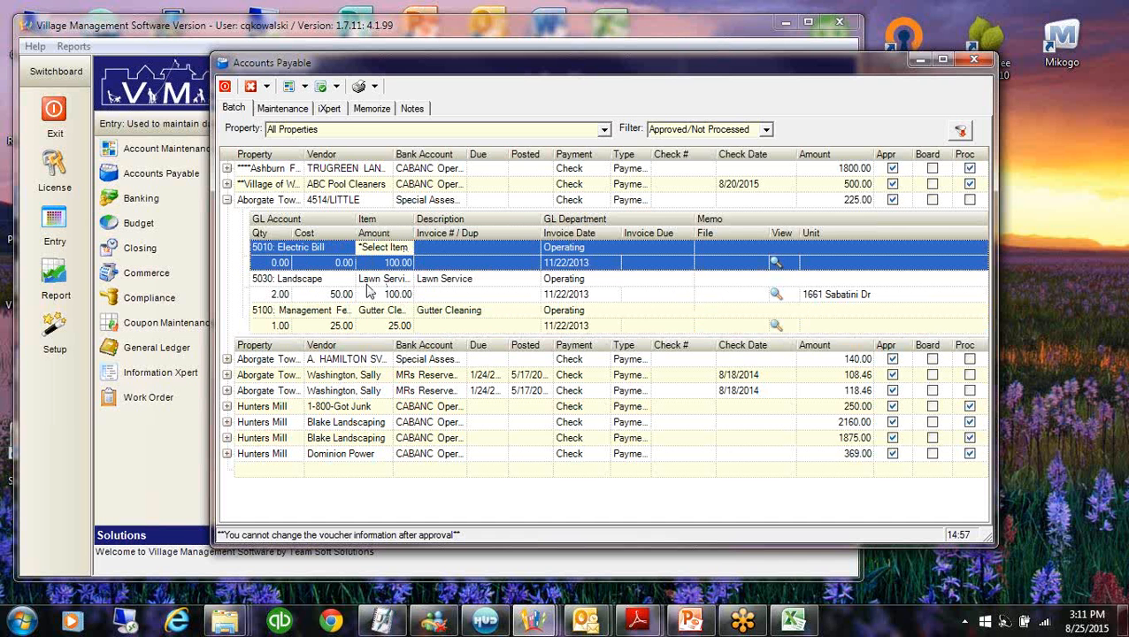
{"action": "left_click", "coordinate": [276, 266]}
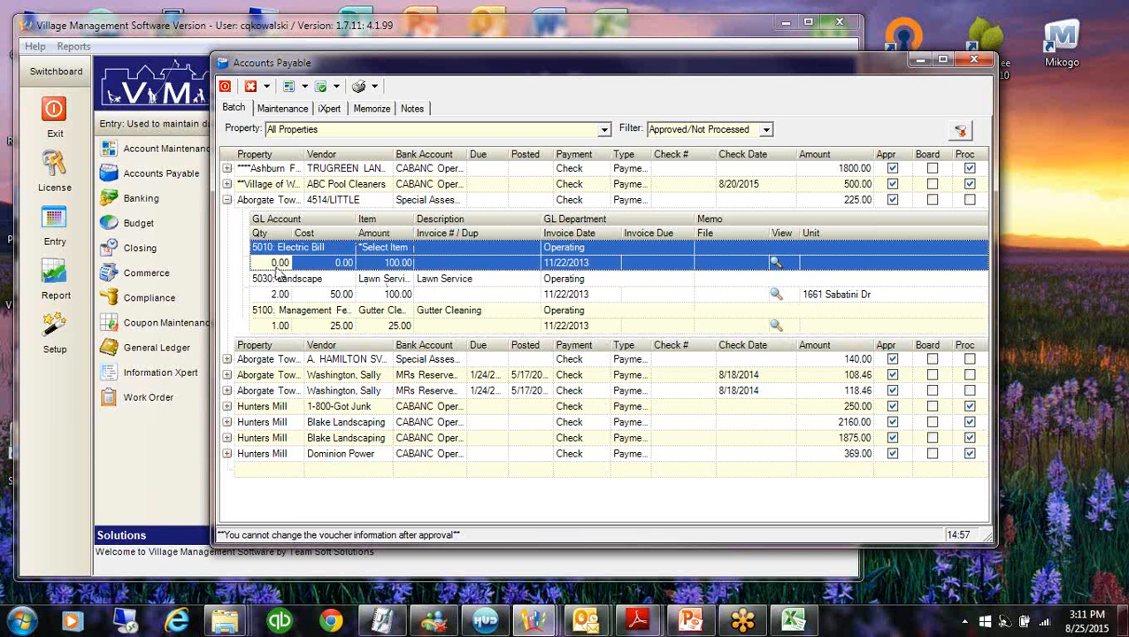
Collapse the expense lines of the 225.00 Aborgate Townhomes voucher and print all checks of the batch
{"action": "left_click", "coordinate": [523, 256]}
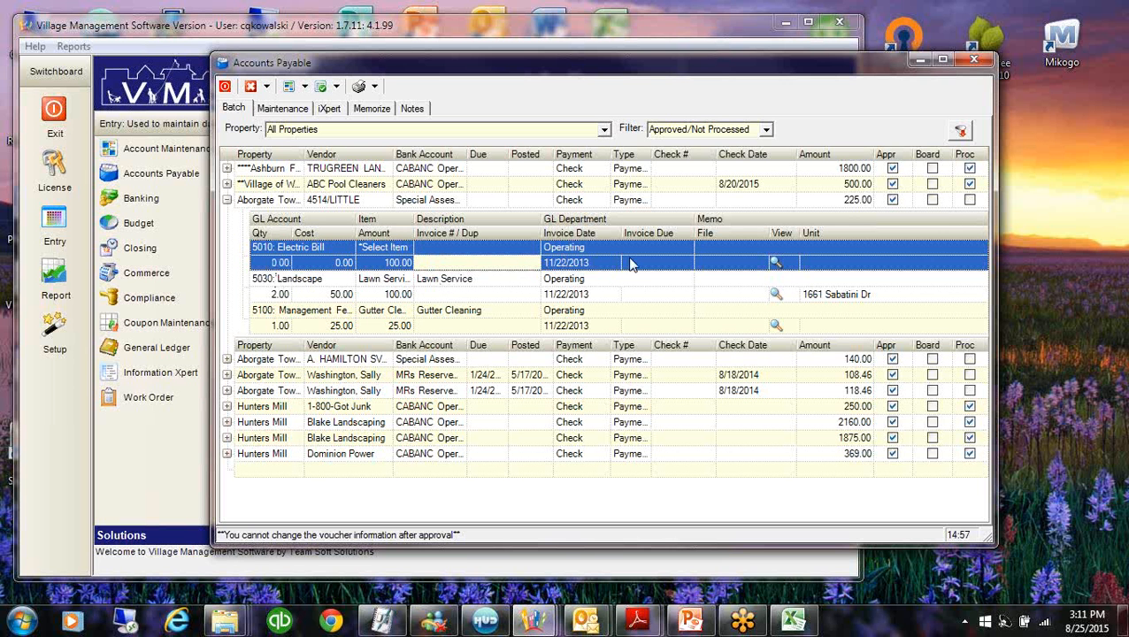
{"action": "left_click", "coordinate": [228, 201]}
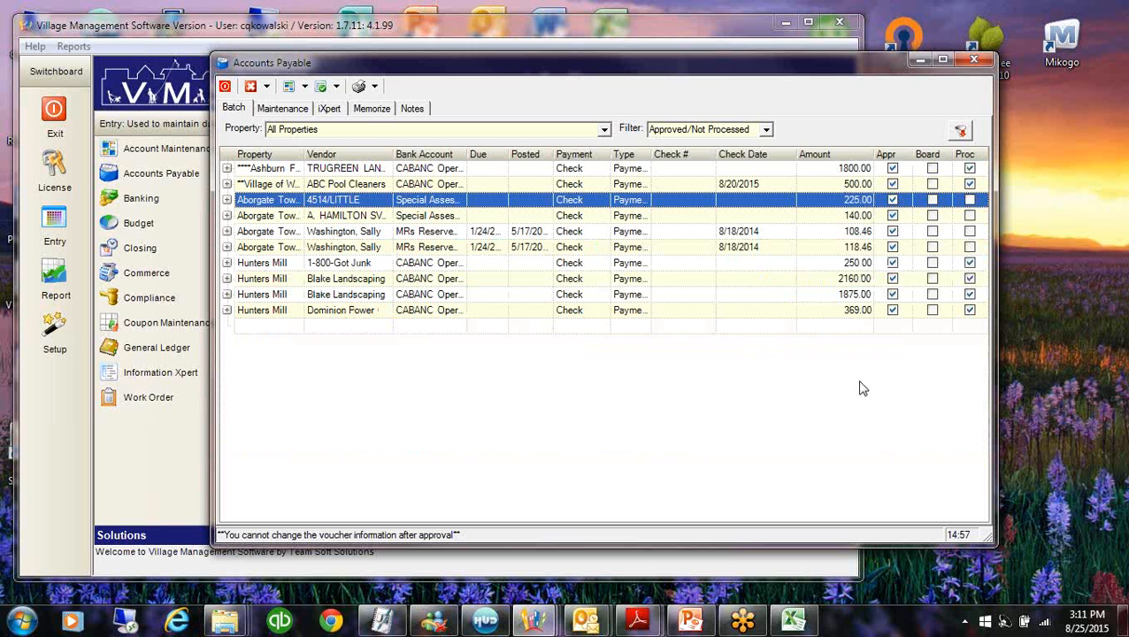
{"action": "left_click", "coordinate": [375, 86]}
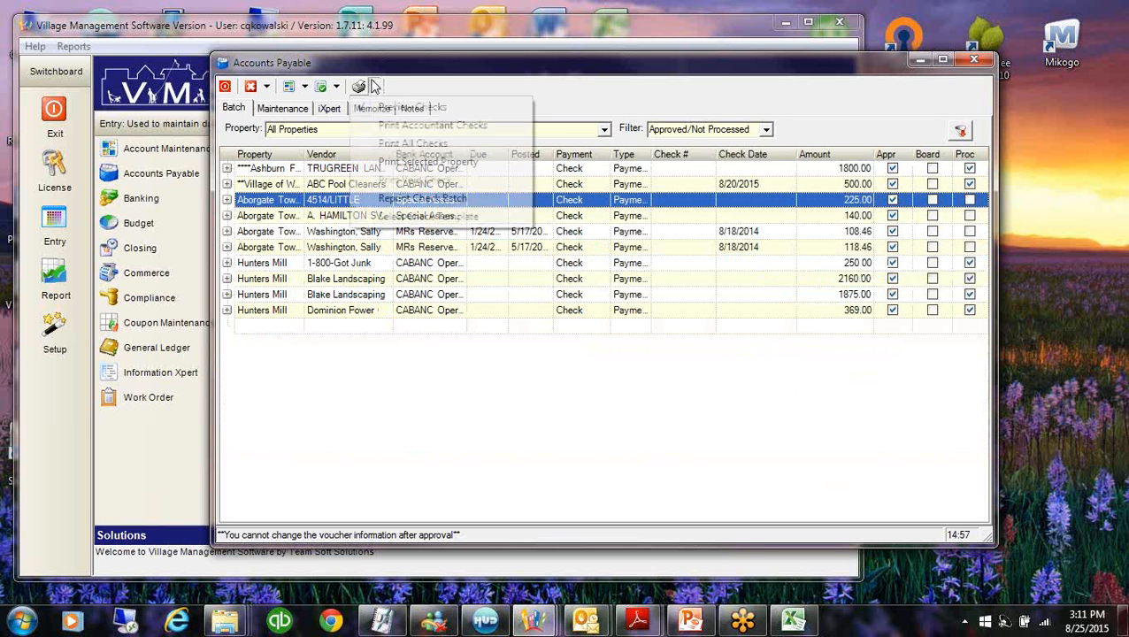
{"action": "left_click", "coordinate": [458, 143]}
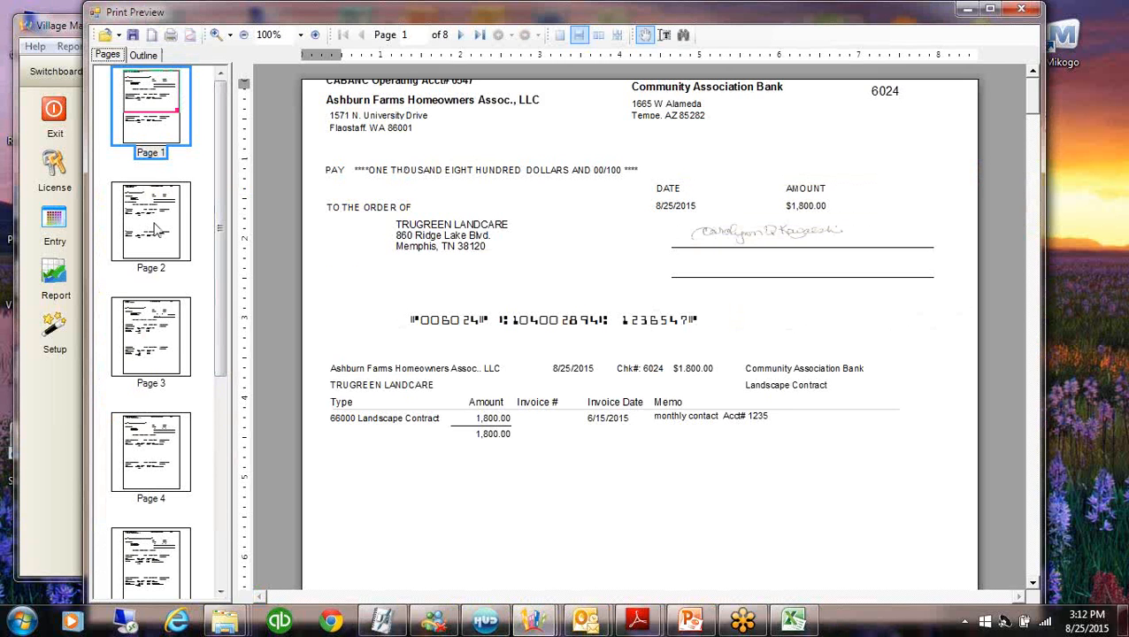
Review the checks on pages 4 and 5 of the print preview, close it and verify the check run as No Errors
{"action": "scroll", "coordinate": [403, 159], "scroll_direction": "down", "scroll_amount": 3}
{"action": "left_click", "coordinate": [150, 453]}
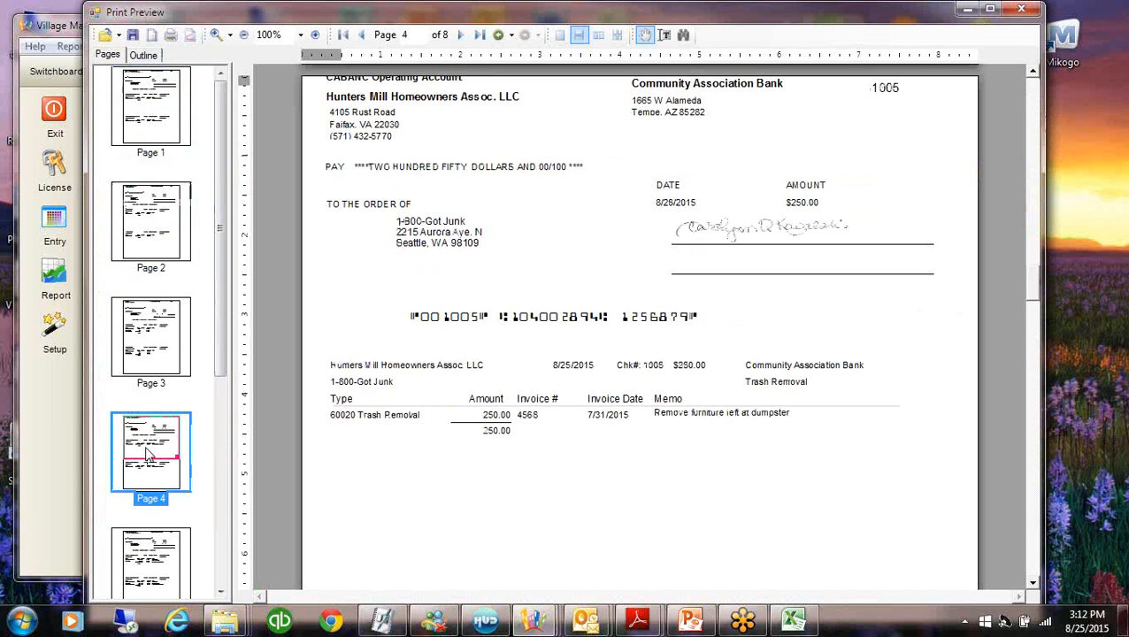
{"action": "left_click", "coordinate": [151, 562]}
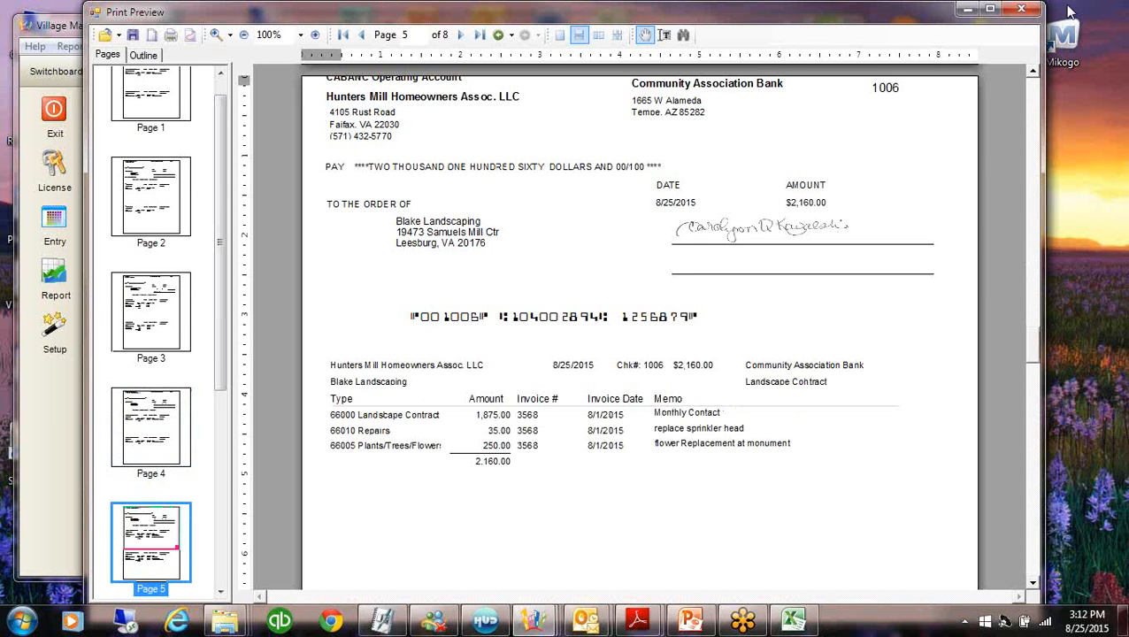
{"action": "left_click", "coordinate": [1020, 10]}
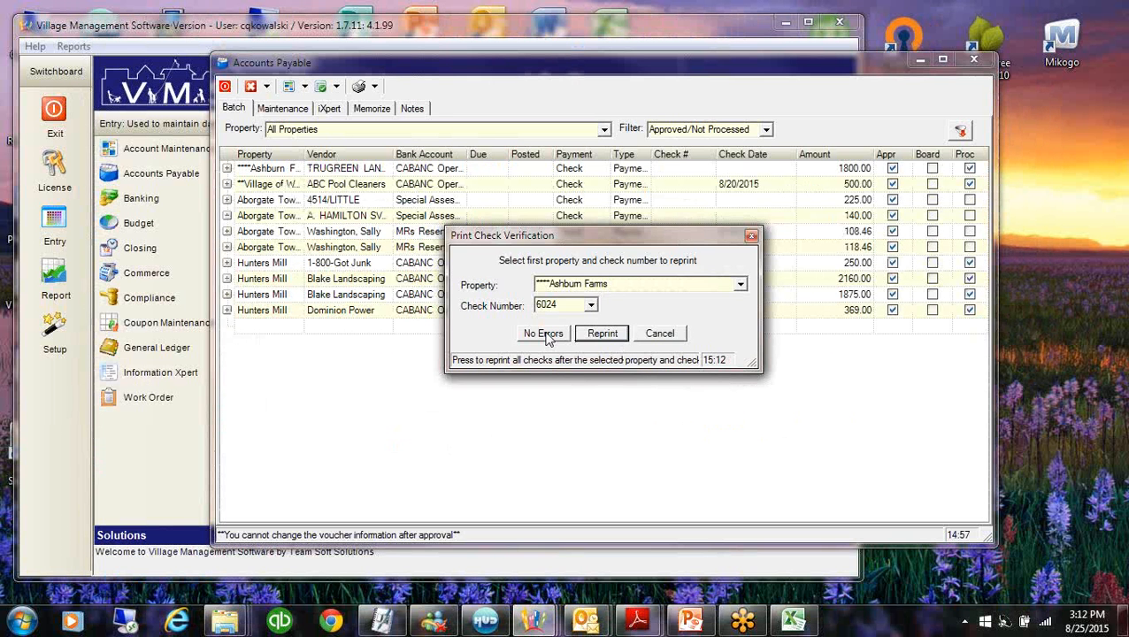
{"action": "left_click", "coordinate": [543, 335]}
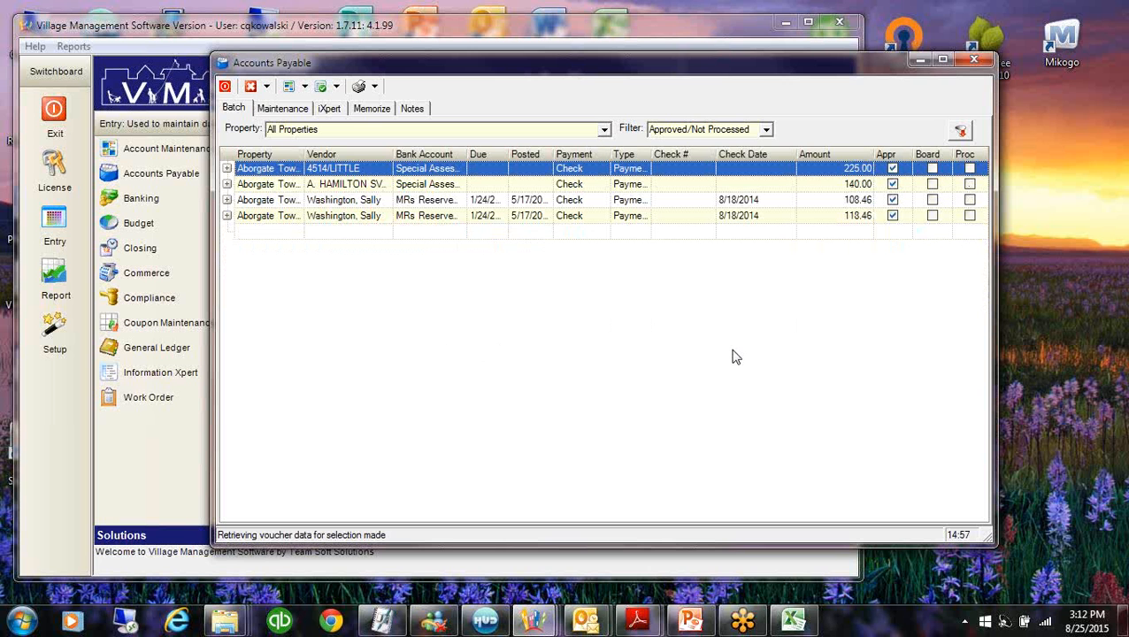
Open the memorized AP entries for loading into the voucher batch and look through the entries of each property
{"action": "right_click", "coordinate": [441, 168]}
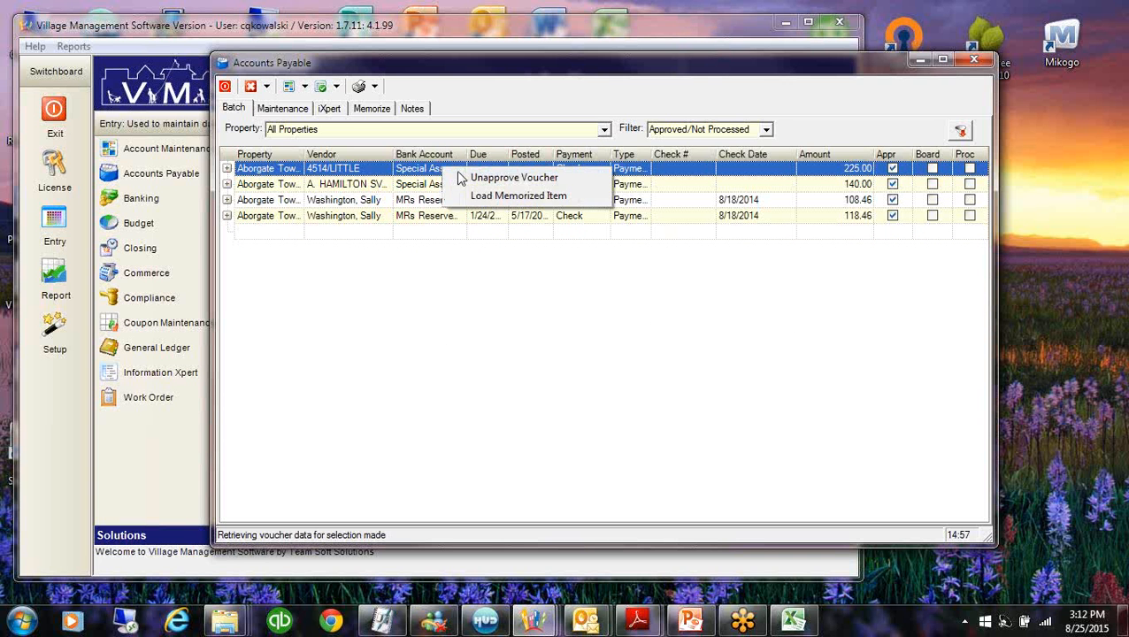
{"action": "left_click", "coordinate": [414, 405]}
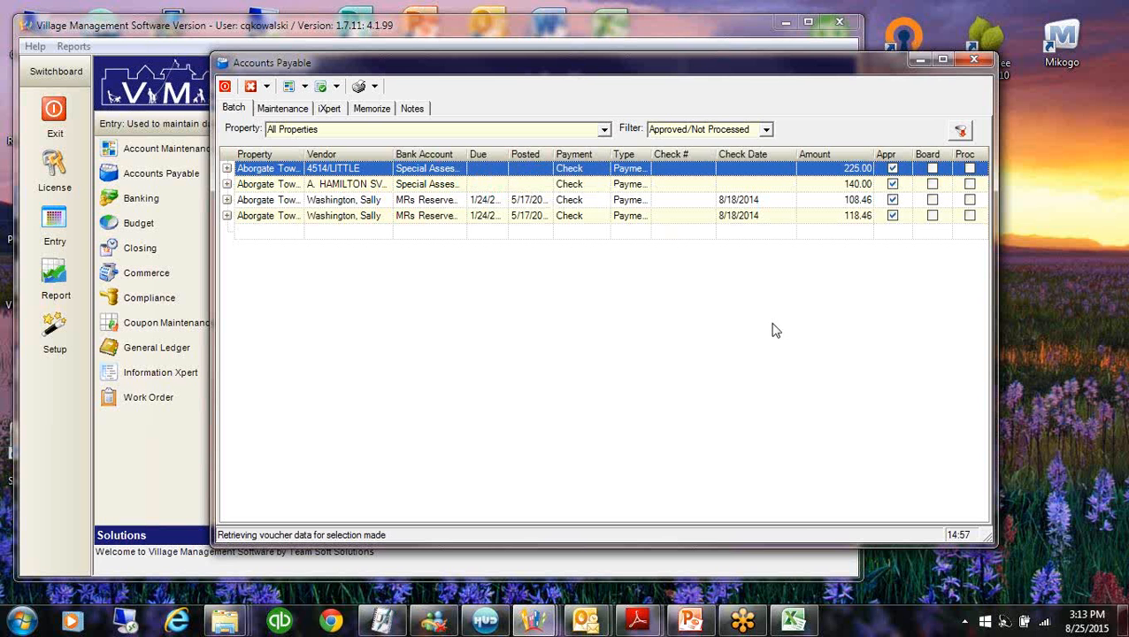
{"action": "right_click", "coordinate": [771, 325]}
{"action": "left_click", "coordinate": [795, 354]}
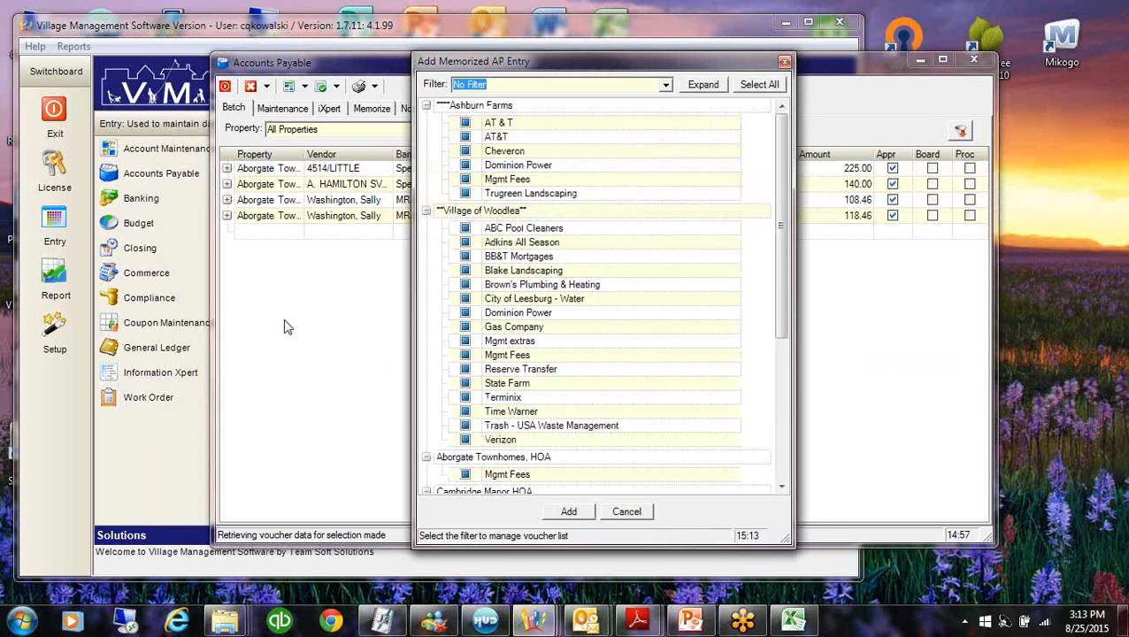
{"action": "scroll", "coordinate": [784, 168], "scroll_direction": "down", "scroll_amount": 6}
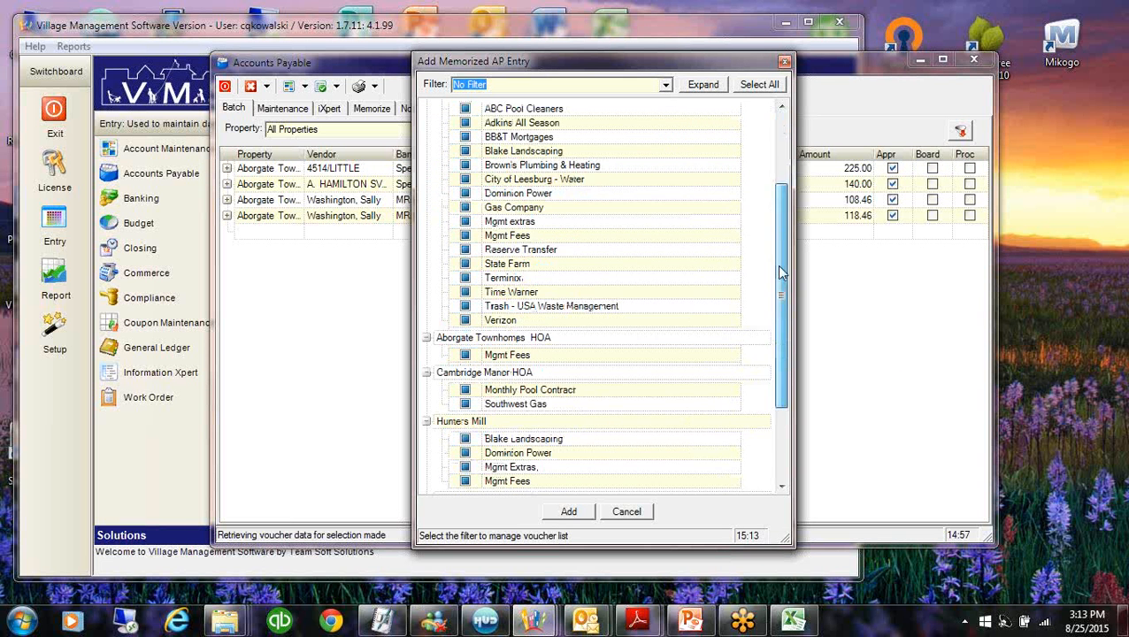
{"action": "left_click", "coordinate": [782, 232]}
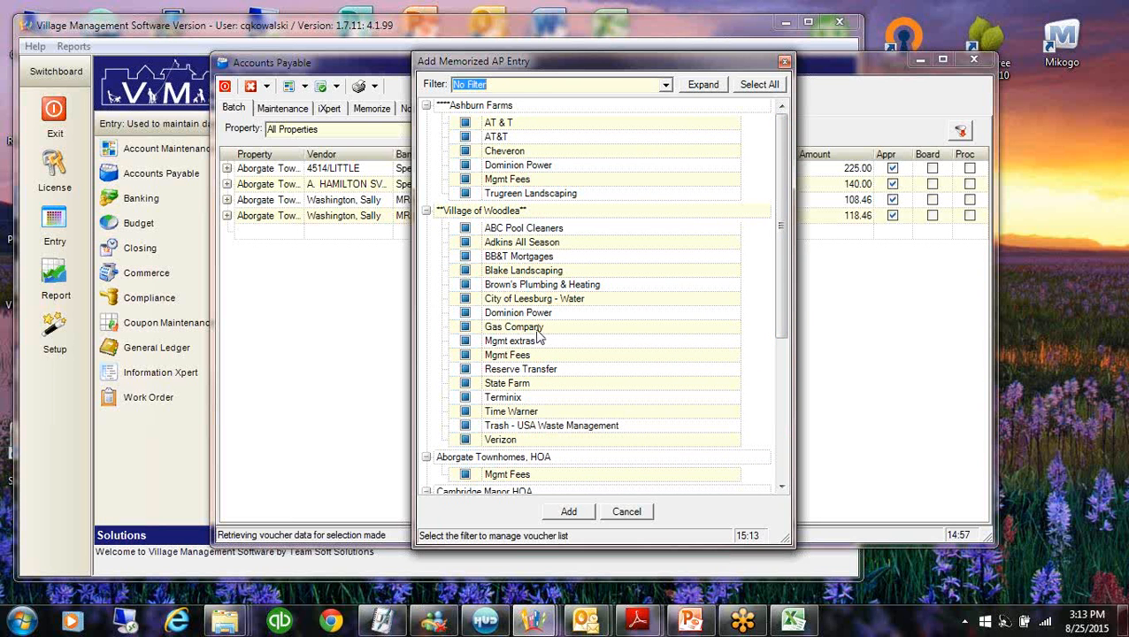
Filter the memorized entries to Mgmt Fees, select them for all properties and add them as vouchers
{"action": "left_click", "coordinate": [665, 85]}
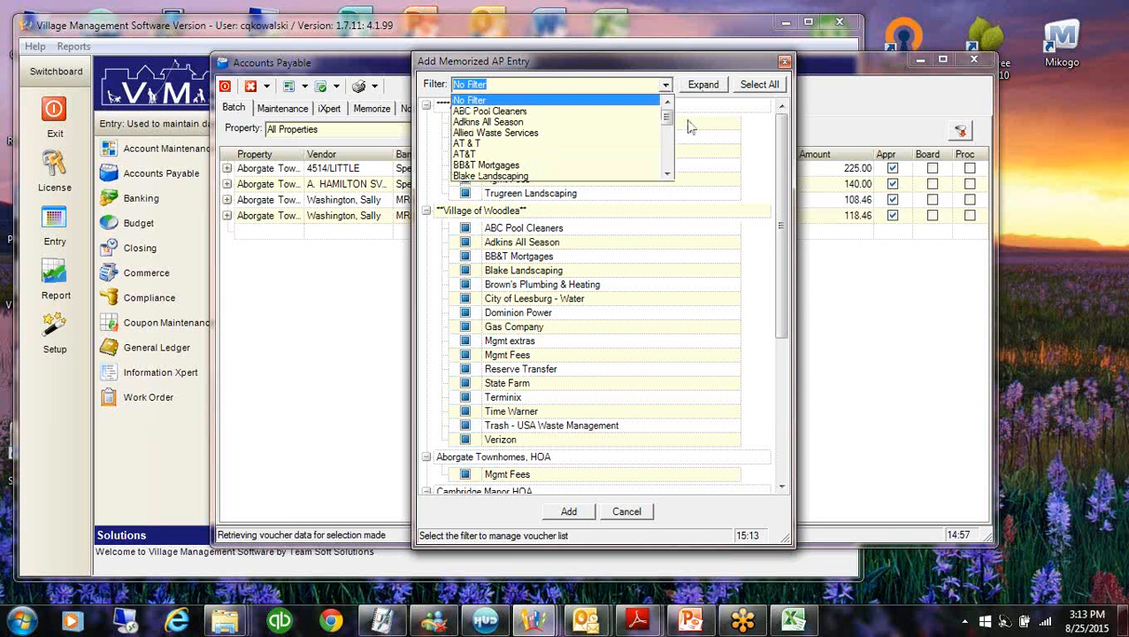
{"action": "left_click", "coordinate": [667, 159]}
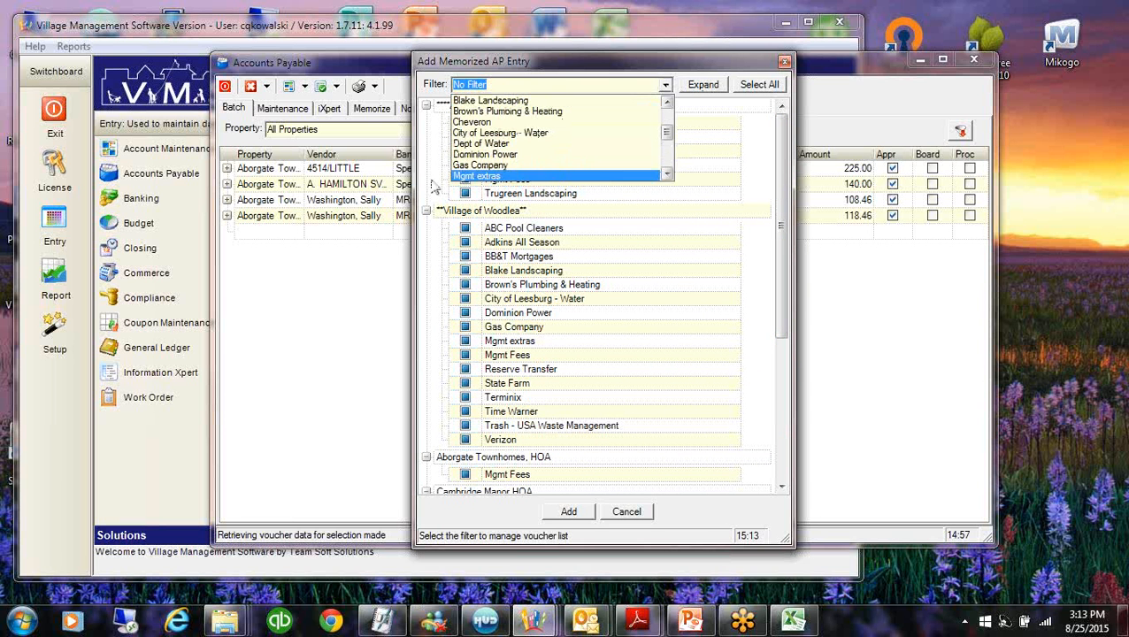
{"action": "left_click", "coordinate": [667, 174]}
{"action": "left_click", "coordinate": [667, 173]}
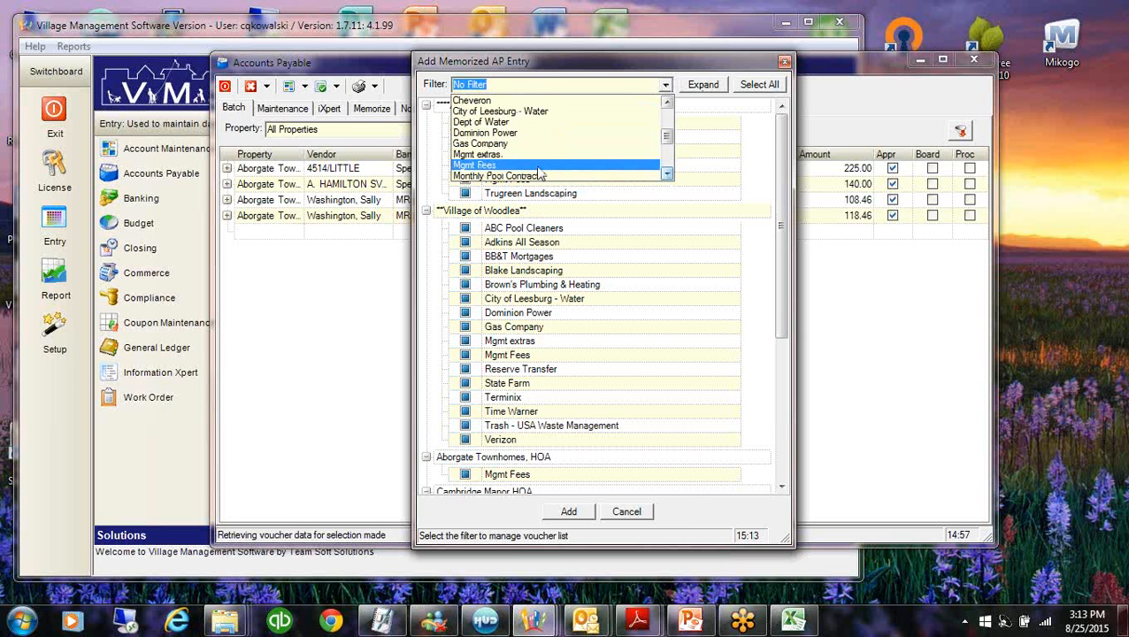
{"action": "left_click", "coordinate": [488, 165]}
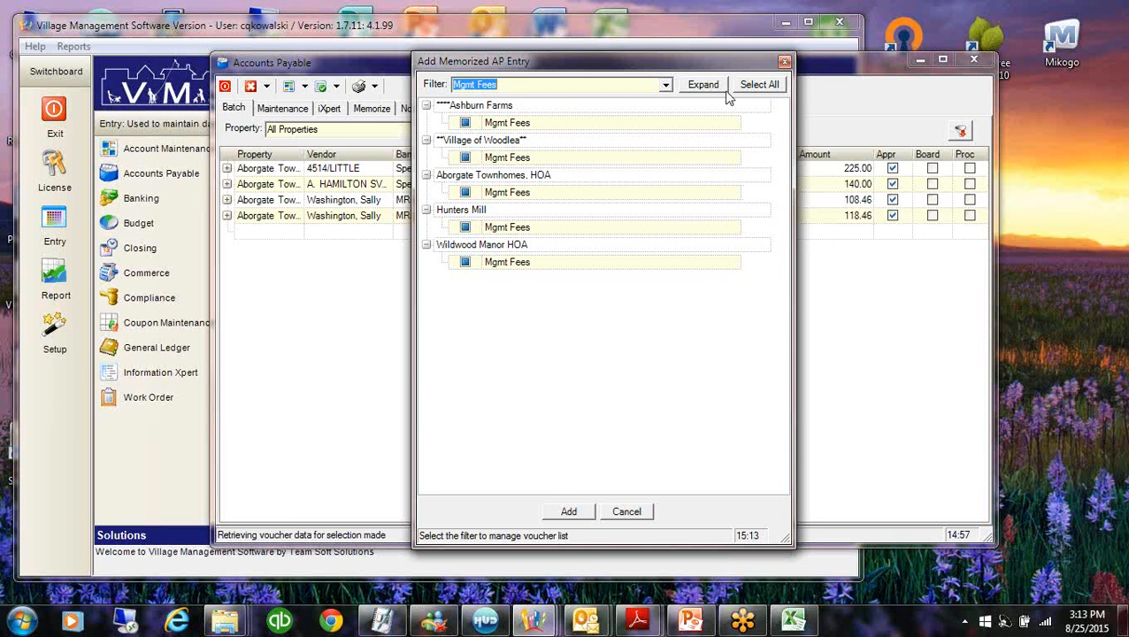
{"action": "left_click", "coordinate": [758, 84]}
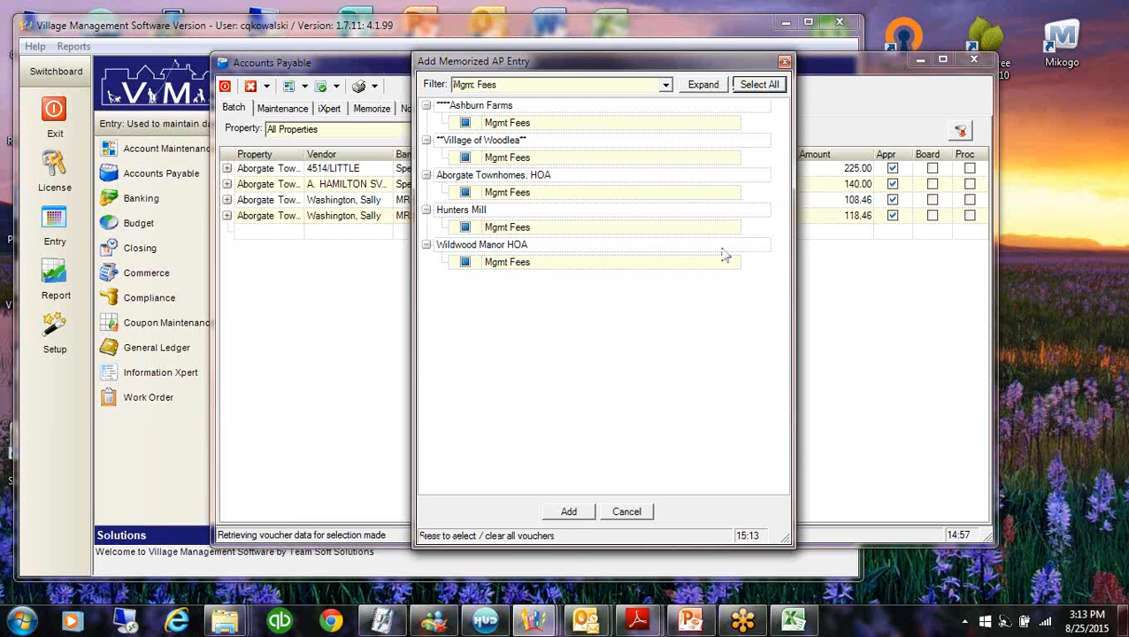
{"action": "left_click", "coordinate": [570, 513]}
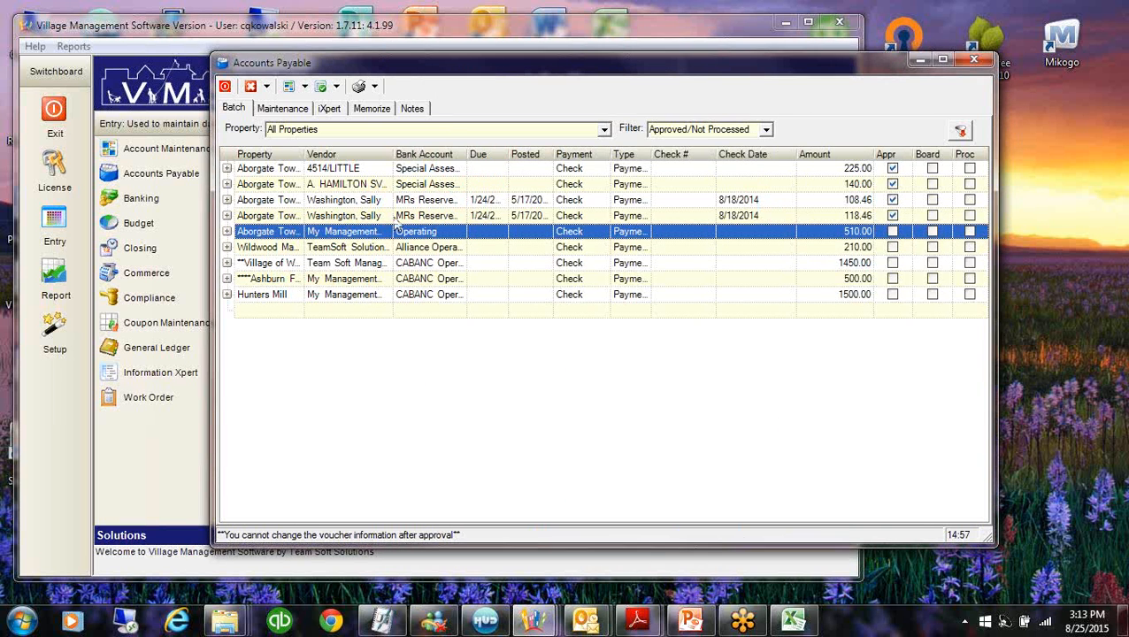
Approve and process all vouchers in the batch, then read both posting error logs and close them
{"action": "left_click", "coordinate": [336, 87]}
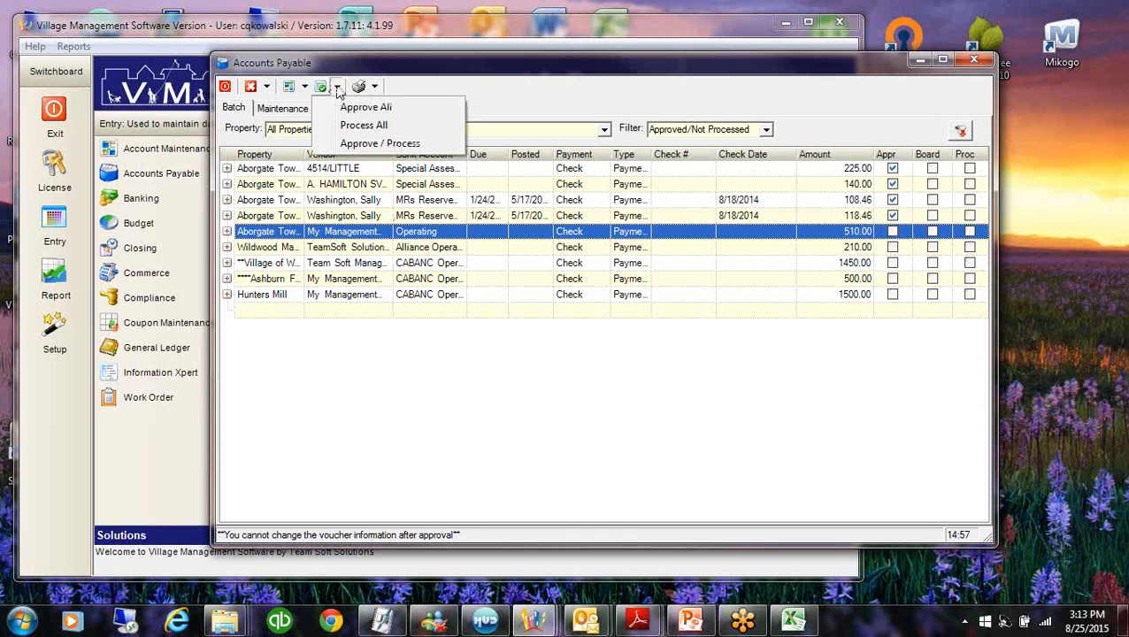
{"action": "left_click", "coordinate": [389, 143]}
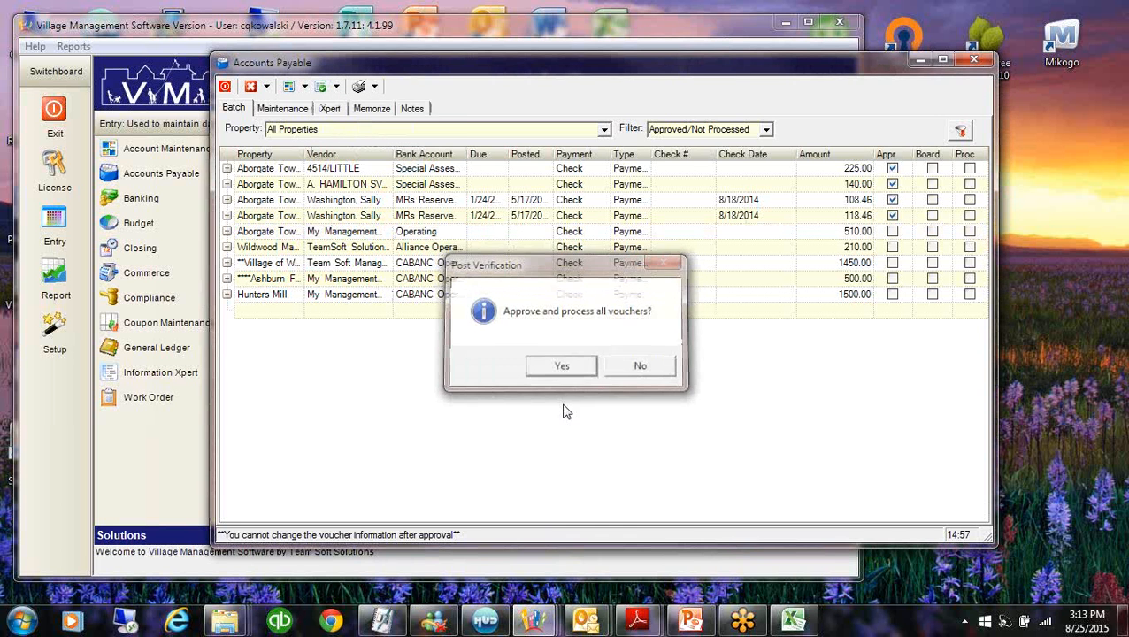
{"action": "left_click", "coordinate": [561, 367]}
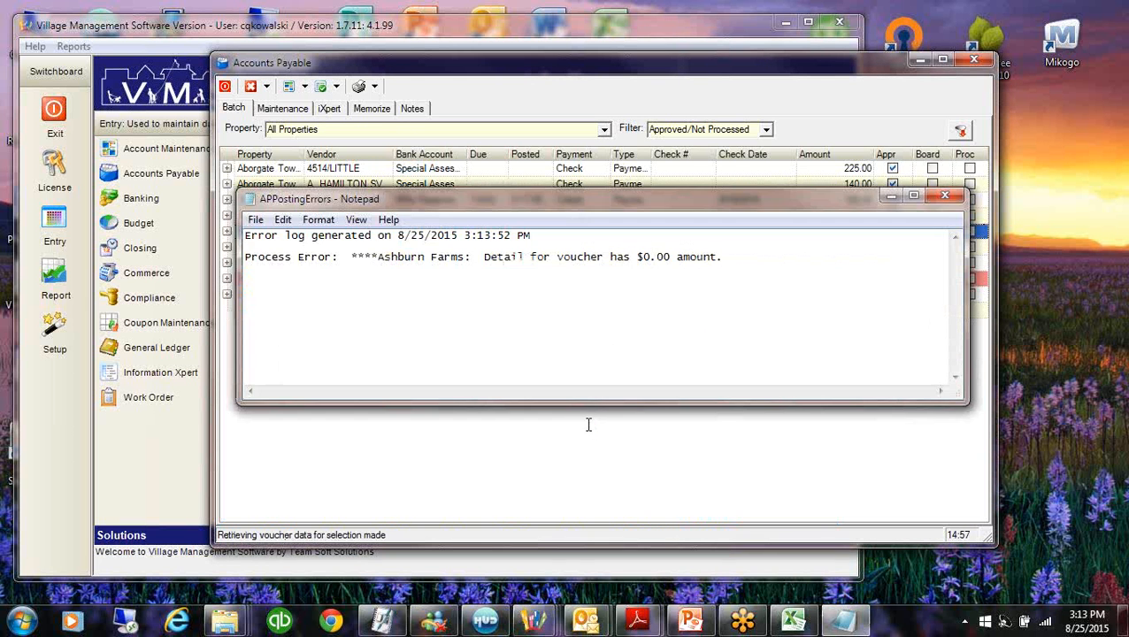
{"action": "left_click", "coordinate": [958, 200]}
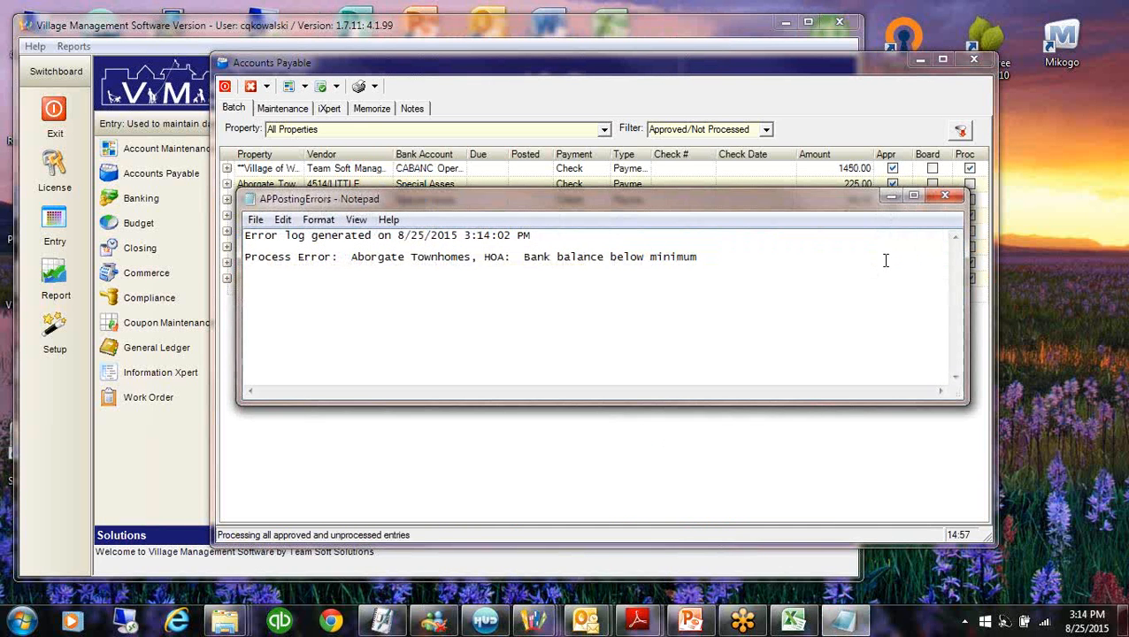
{"action": "left_click", "coordinate": [945, 195]}
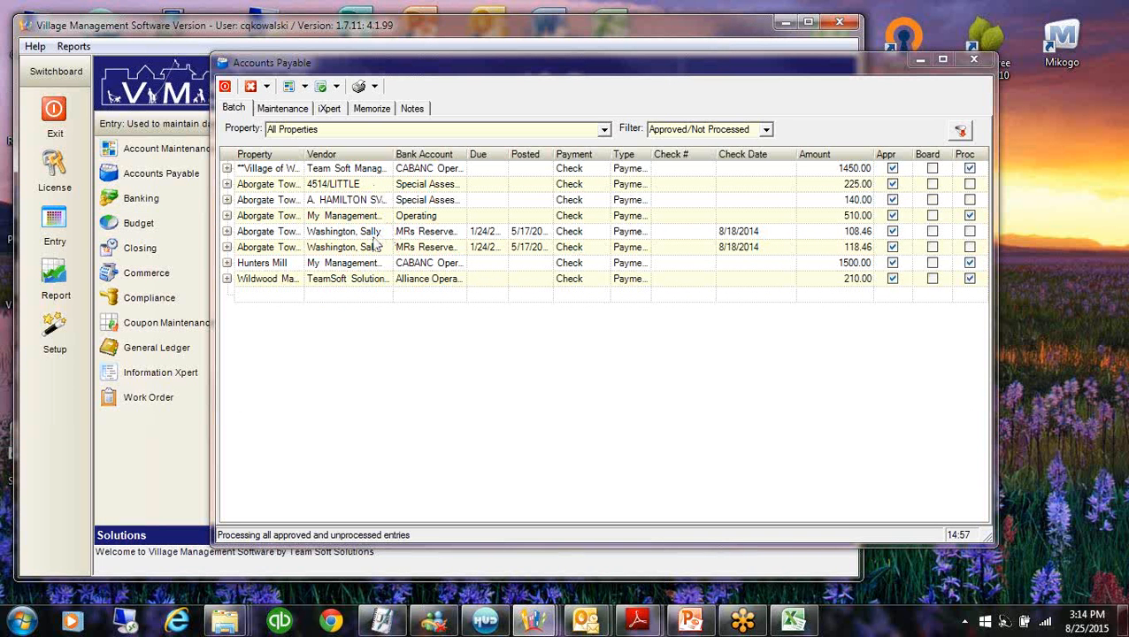
Sort the voucher list by property and set the voucher filter to All
{"action": "left_click", "coordinate": [259, 156]}
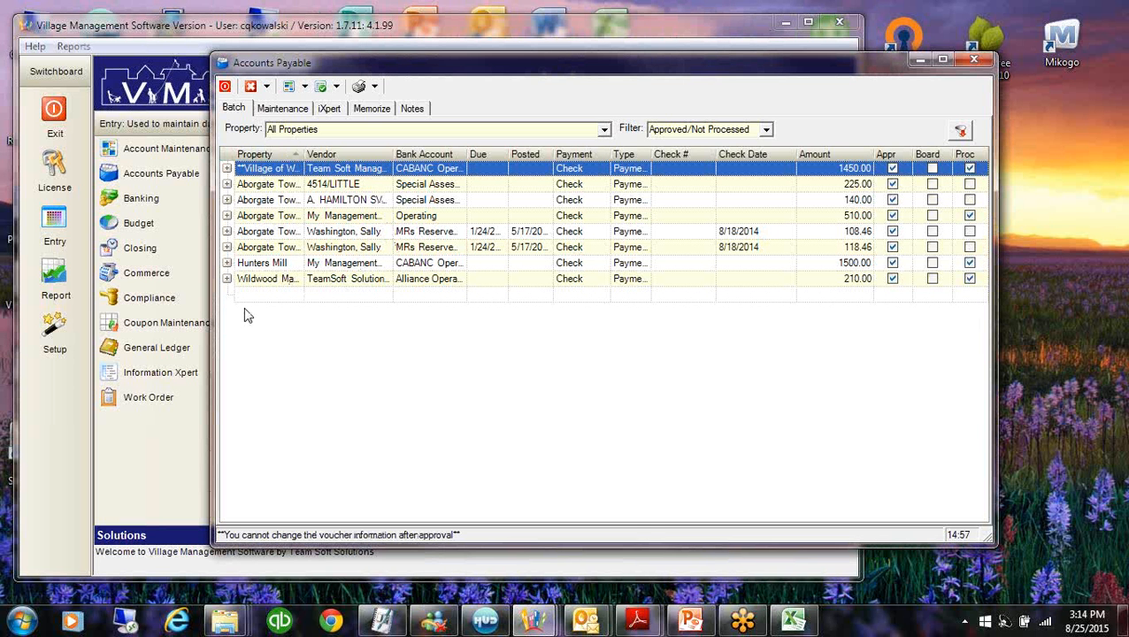
{"action": "left_click", "coordinate": [684, 133]}
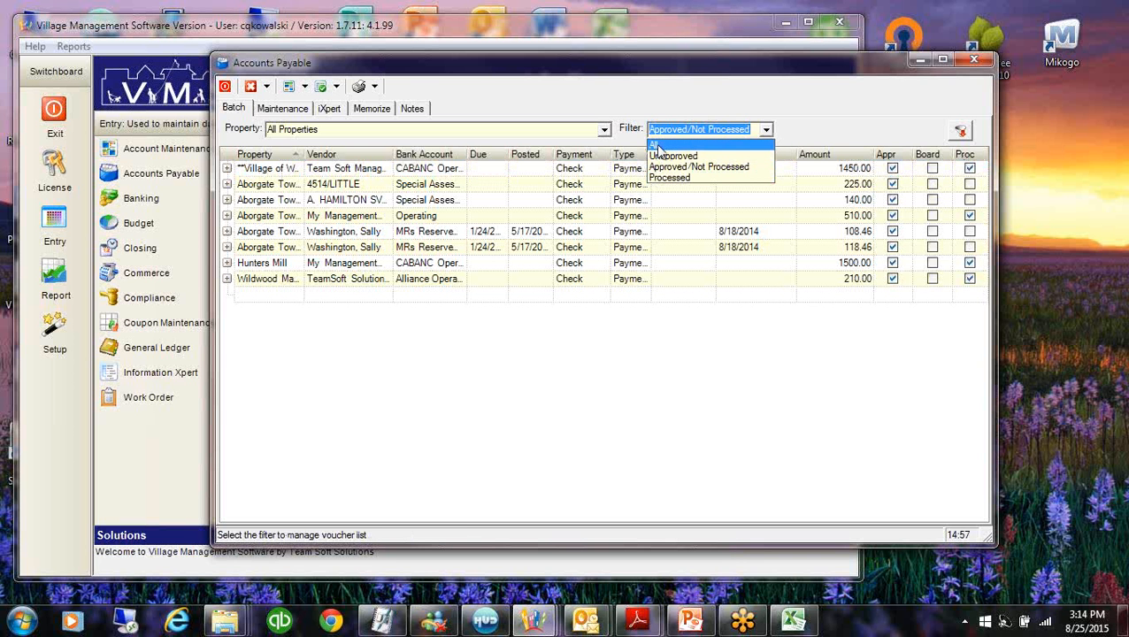
{"action": "left_click", "coordinate": [659, 144]}
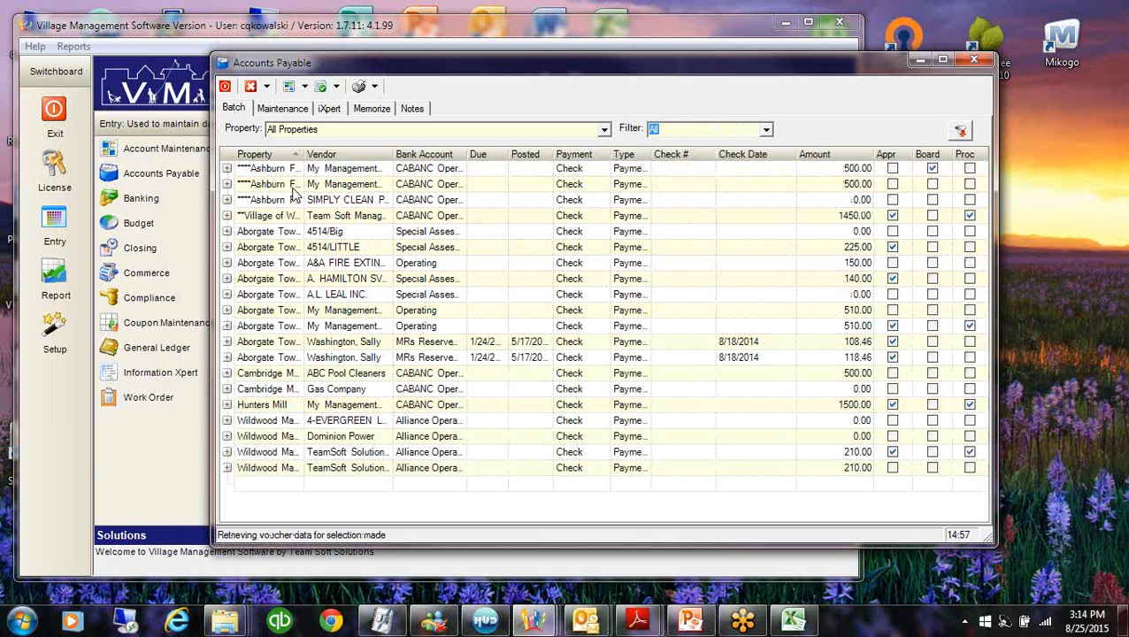
Expand the second 500.00 Ashburn Farms management voucher and delete its 50110: Copies expense line
{"action": "left_click", "coordinate": [404, 184]}
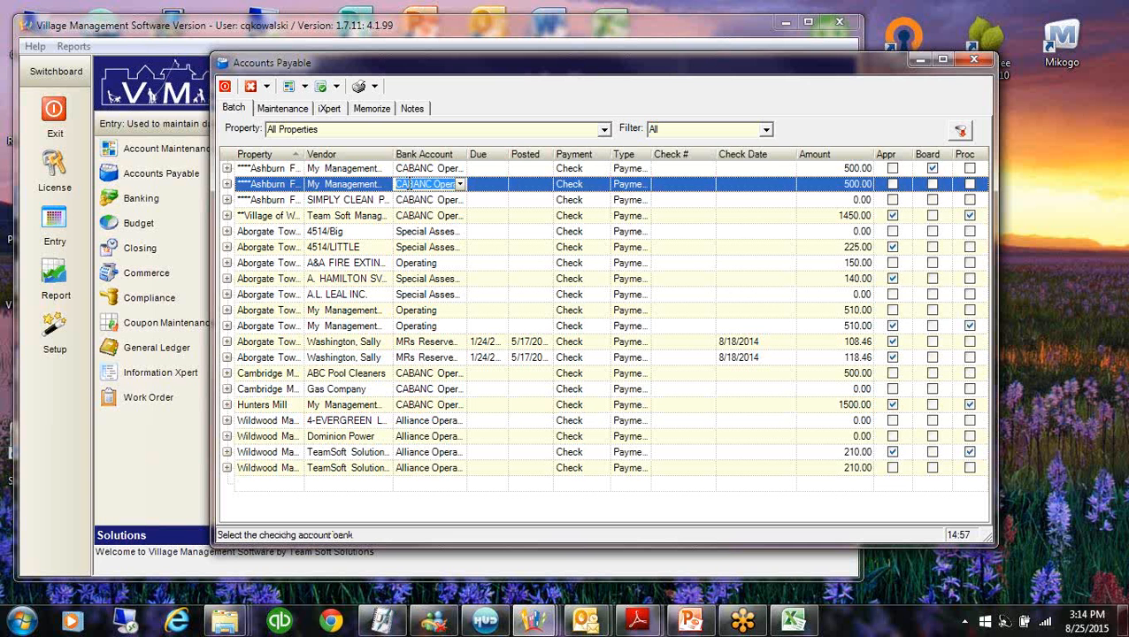
{"action": "left_click", "coordinate": [226, 186]}
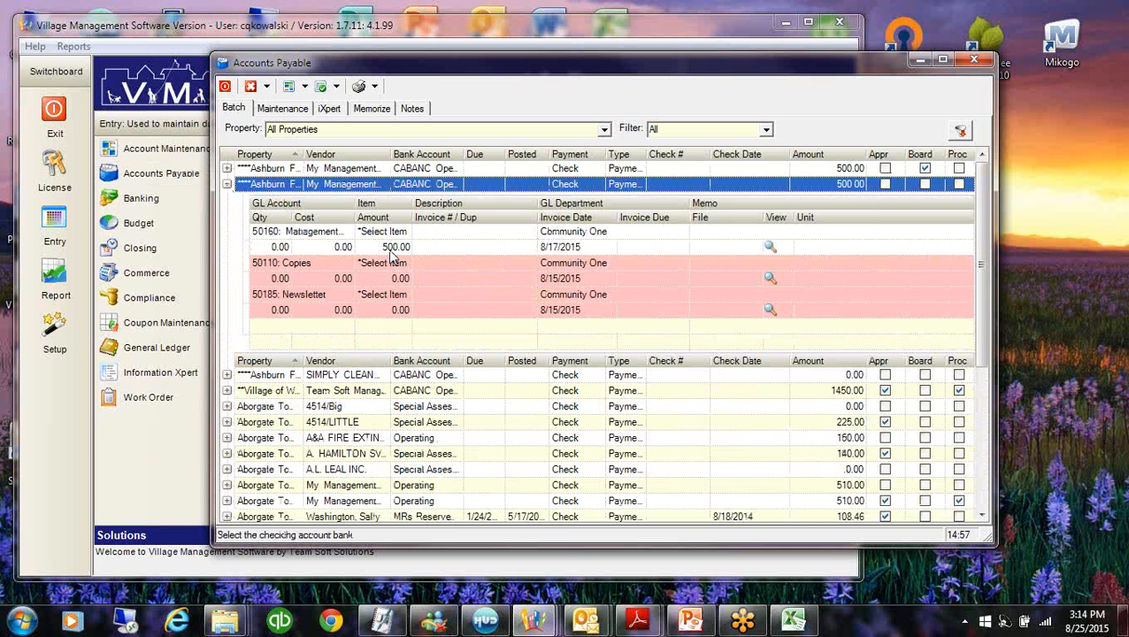
{"action": "left_click", "coordinate": [329, 273]}
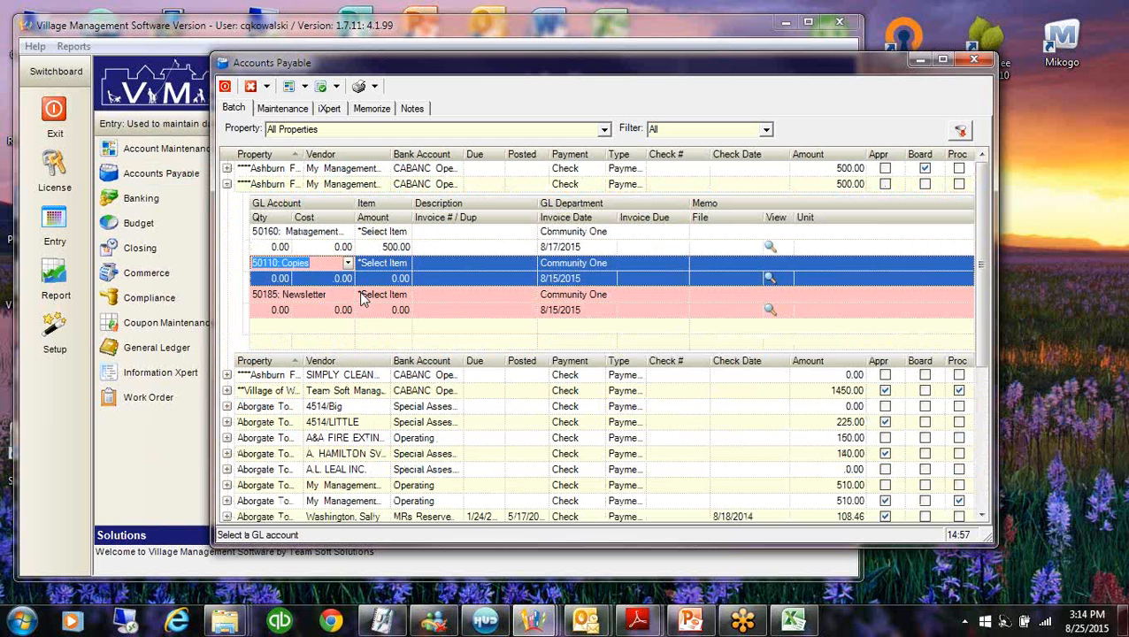
{"action": "right_click", "coordinate": [494, 278]}
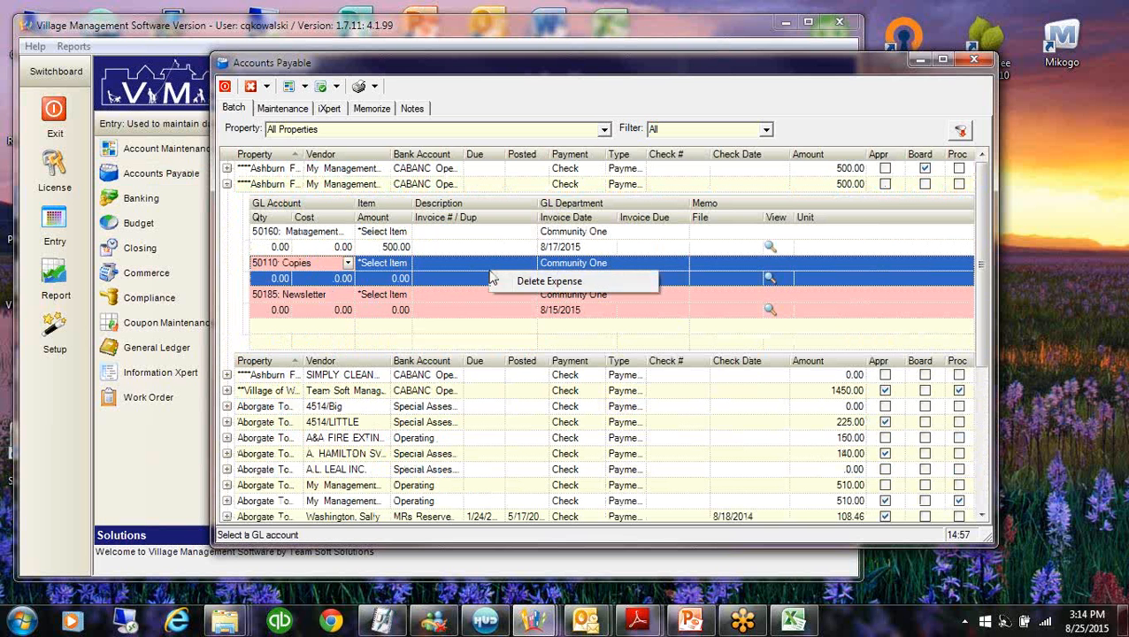
{"action": "left_click", "coordinate": [535, 280]}
{"action": "left_click", "coordinate": [574, 365]}
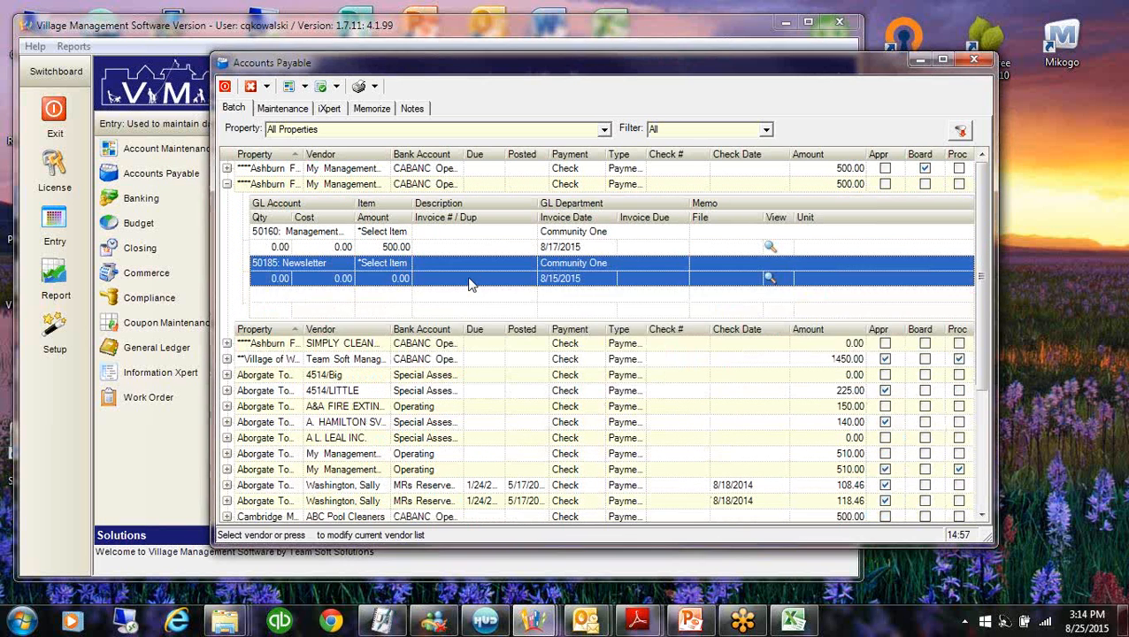
Delete the 50185: Newsletter expense line from the same Ashburn Farms voucher and collapse the voucher
{"action": "right_click", "coordinate": [471, 278]}
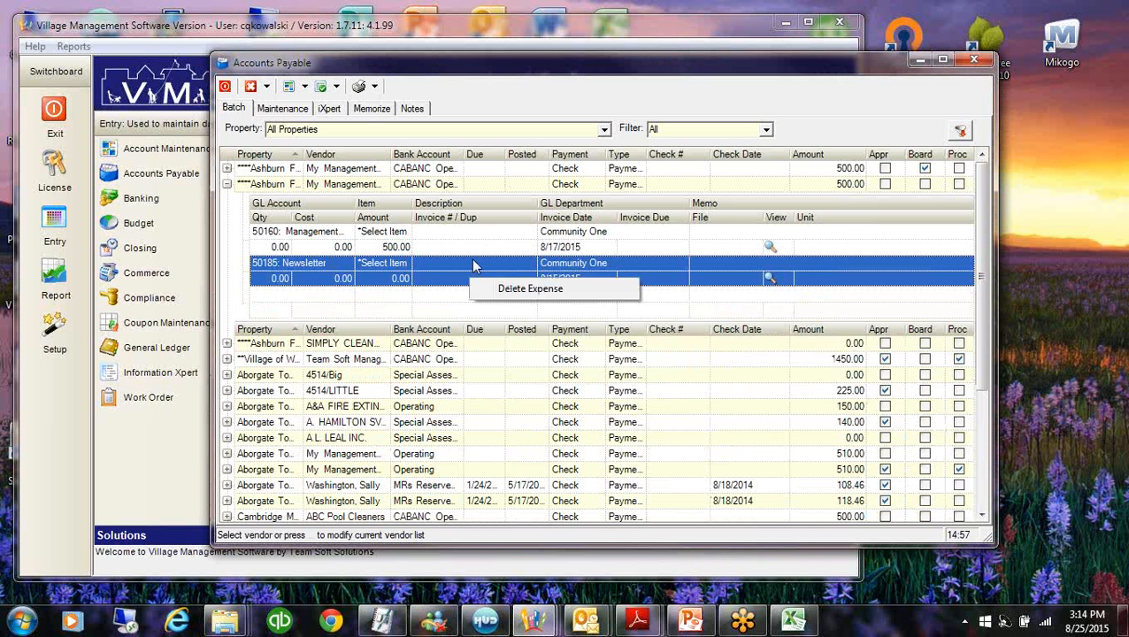
{"action": "left_click", "coordinate": [527, 290]}
{"action": "left_click", "coordinate": [571, 364]}
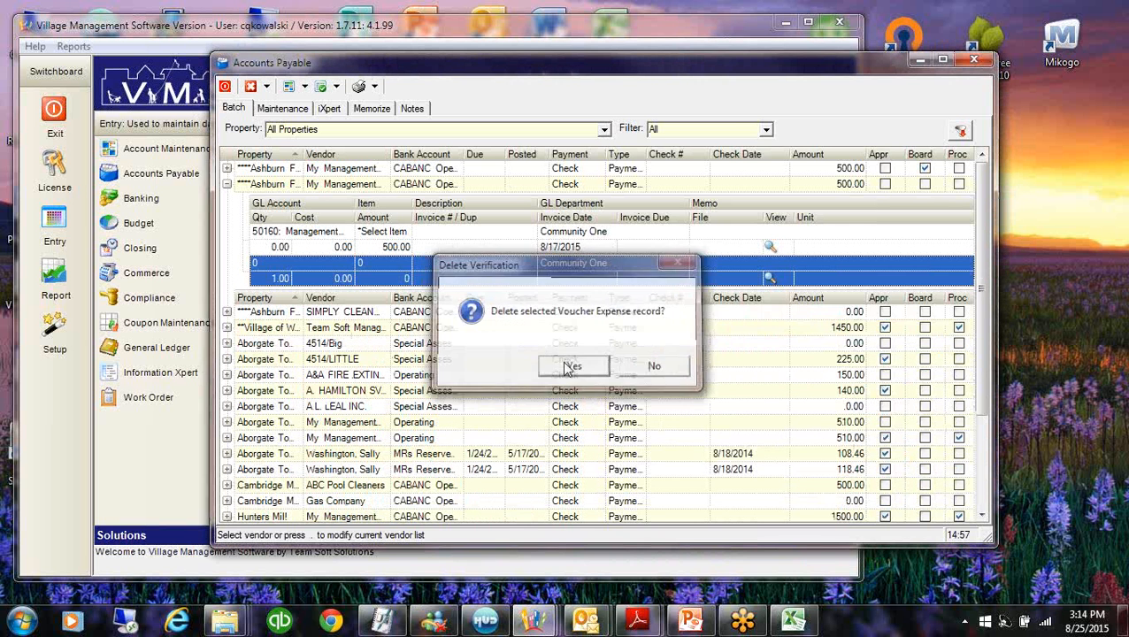
{"action": "left_click", "coordinate": [227, 184]}
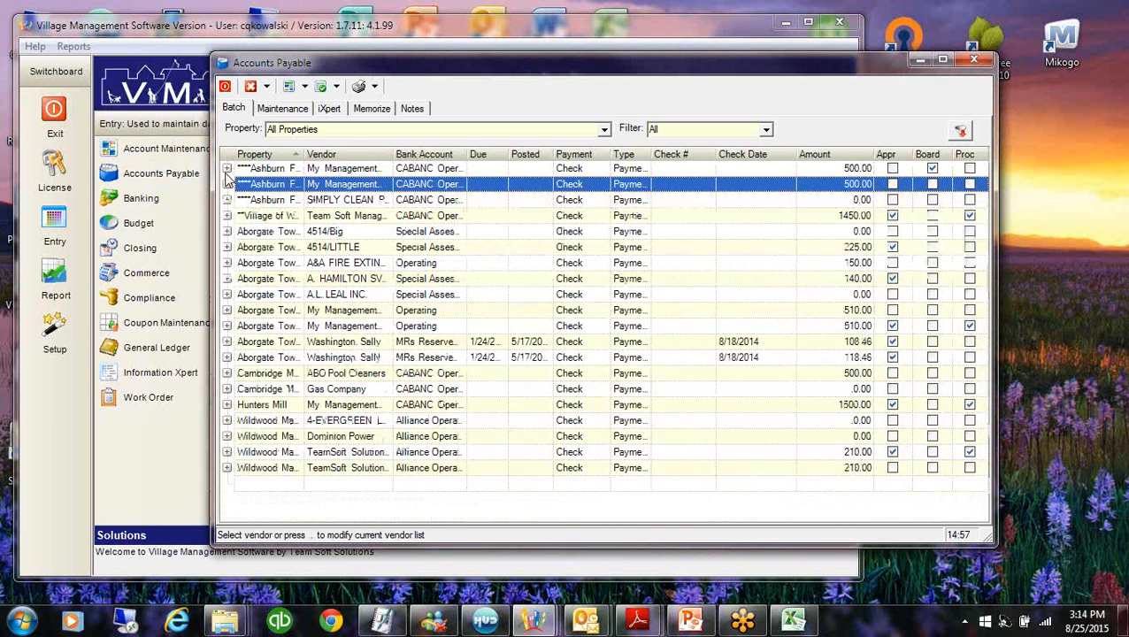
Delete the 50110: Copies and 50185: Newsletter expense lines from the first 500.00 Ashburn Farms management voucher, leaving the voucher collapsed
{"action": "left_click", "coordinate": [227, 168]}
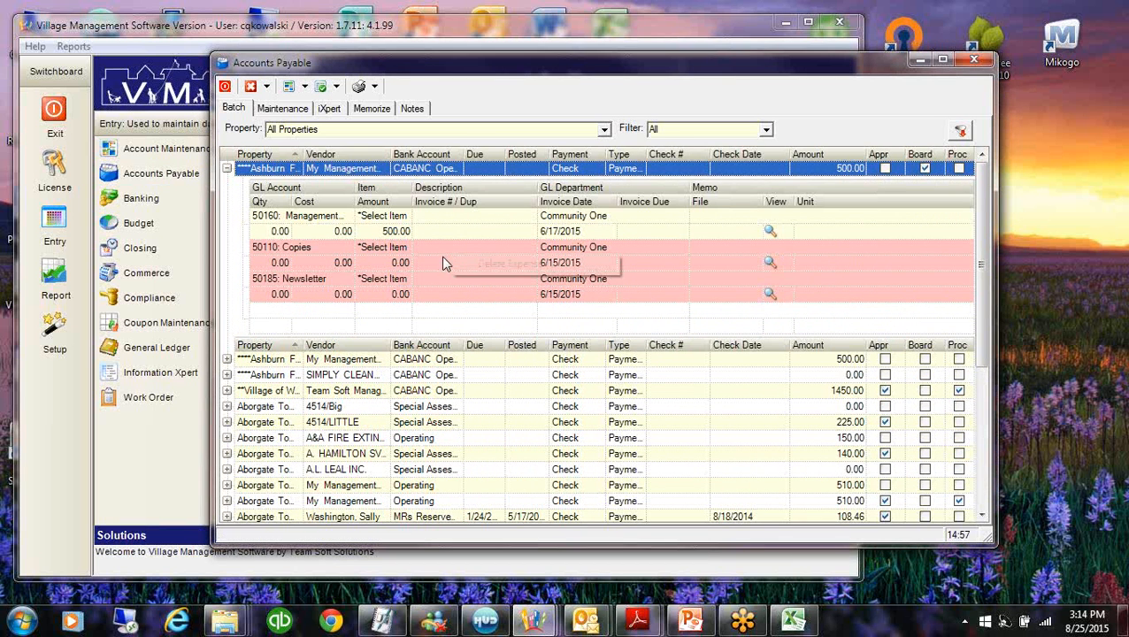
{"action": "right_click", "coordinate": [441, 256]}
{"action": "left_click", "coordinate": [523, 265]}
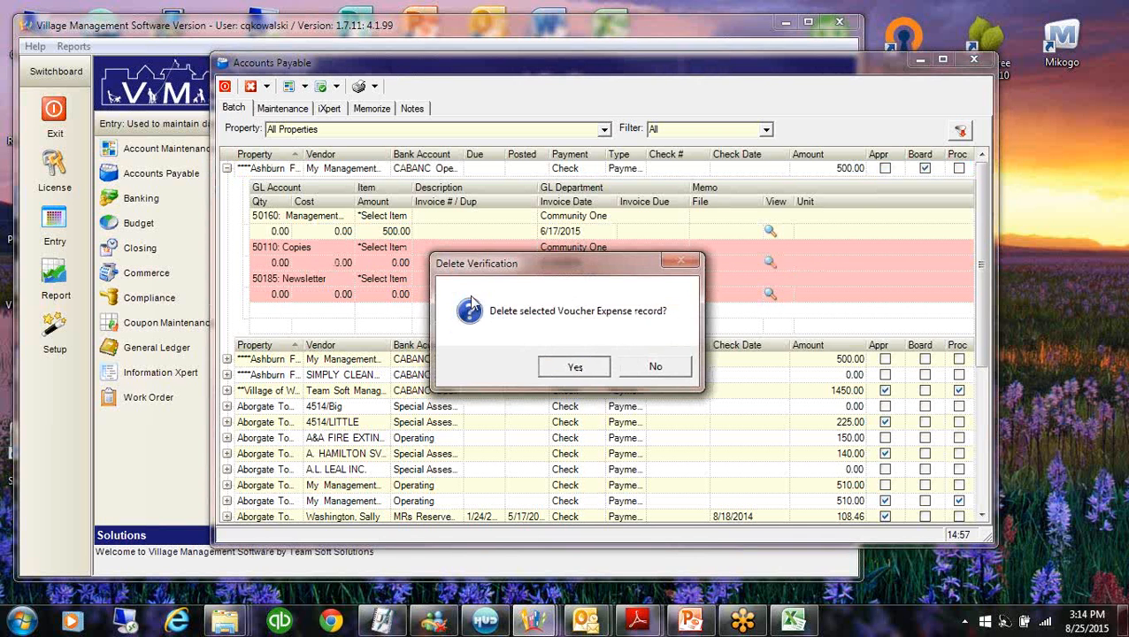
{"action": "left_click", "coordinate": [591, 368]}
{"action": "right_click", "coordinate": [437, 246]}
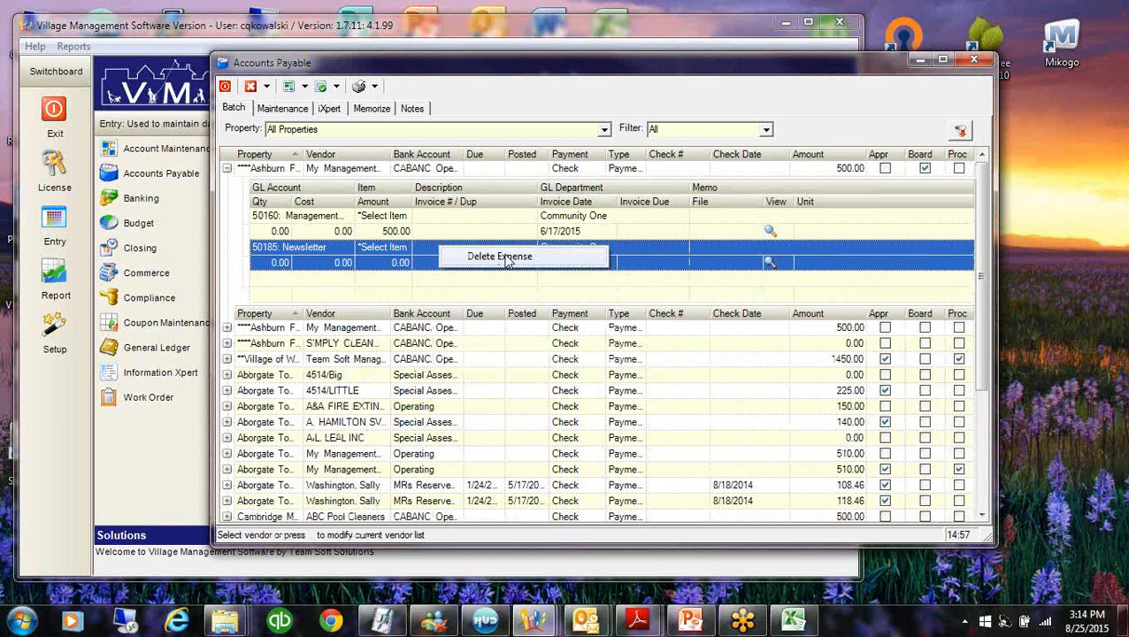
{"action": "left_click", "coordinate": [509, 259]}
{"action": "left_click", "coordinate": [573, 366]}
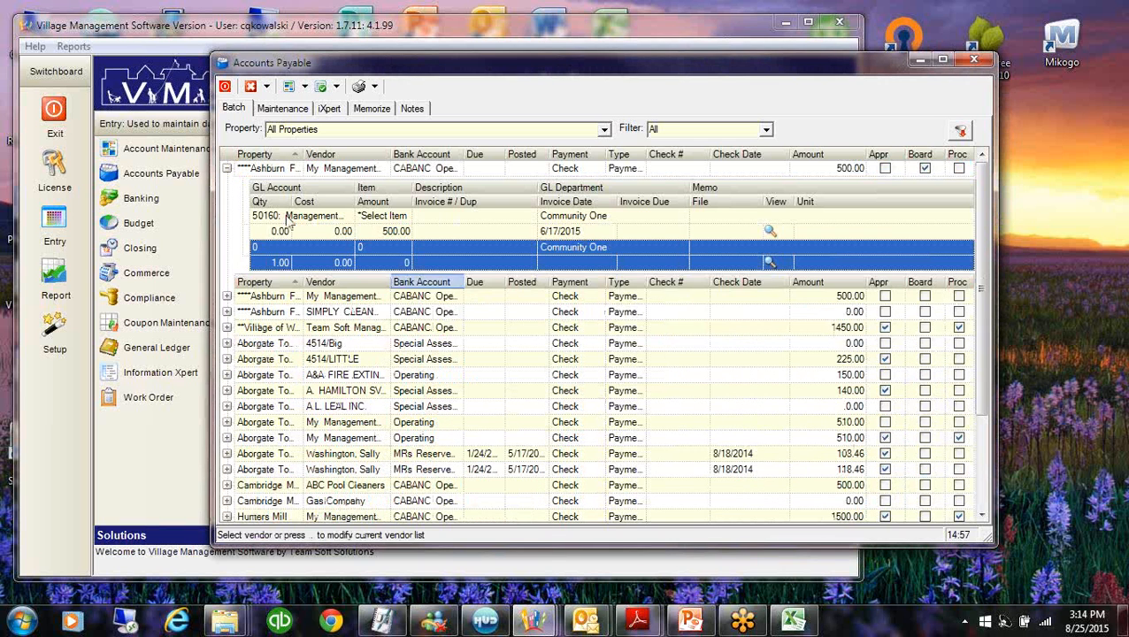
{"action": "left_click", "coordinate": [227, 168]}
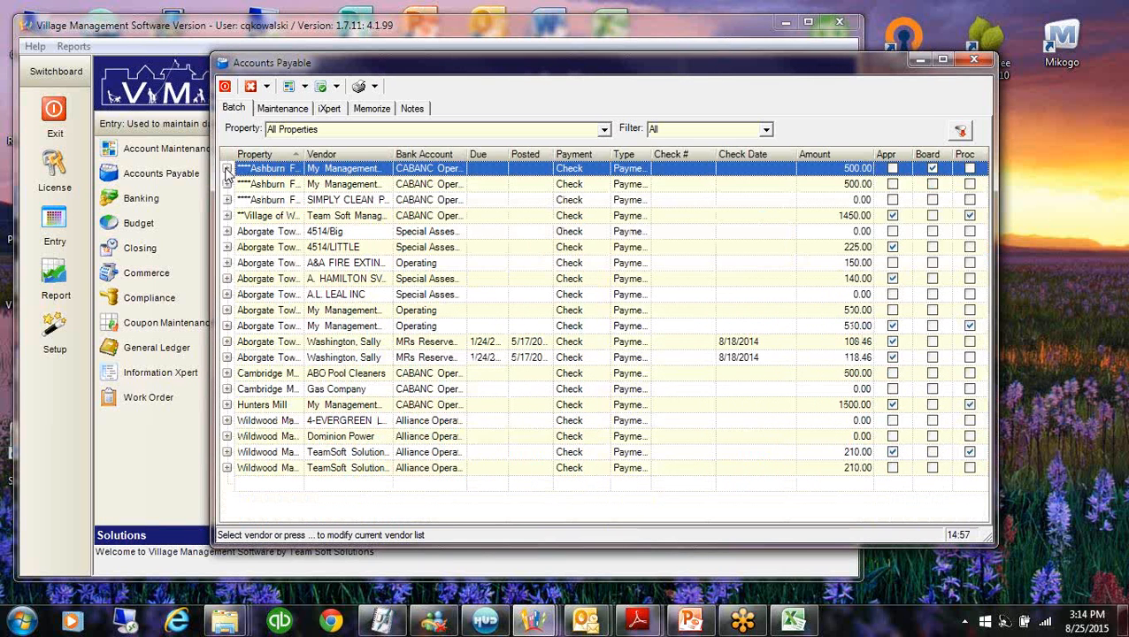
Approve and process both 500.00 Ashburn Farms management vouchers
{"action": "left_click", "coordinate": [893, 169]}
{"action": "left_click", "coordinate": [969, 169]}
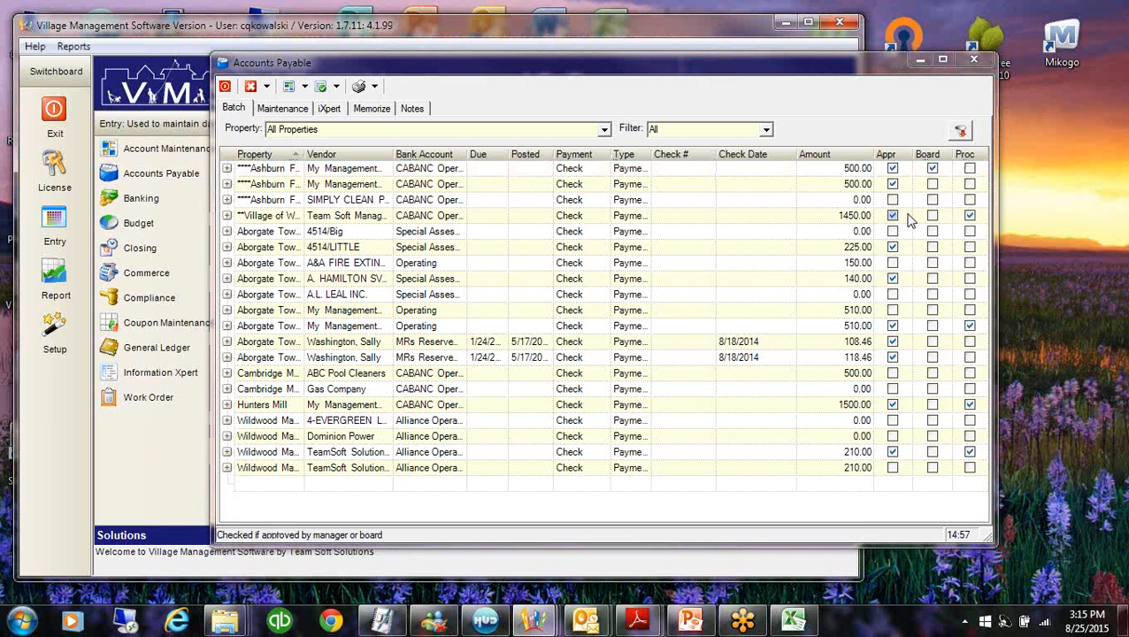
{"action": "left_click", "coordinate": [970, 169]}
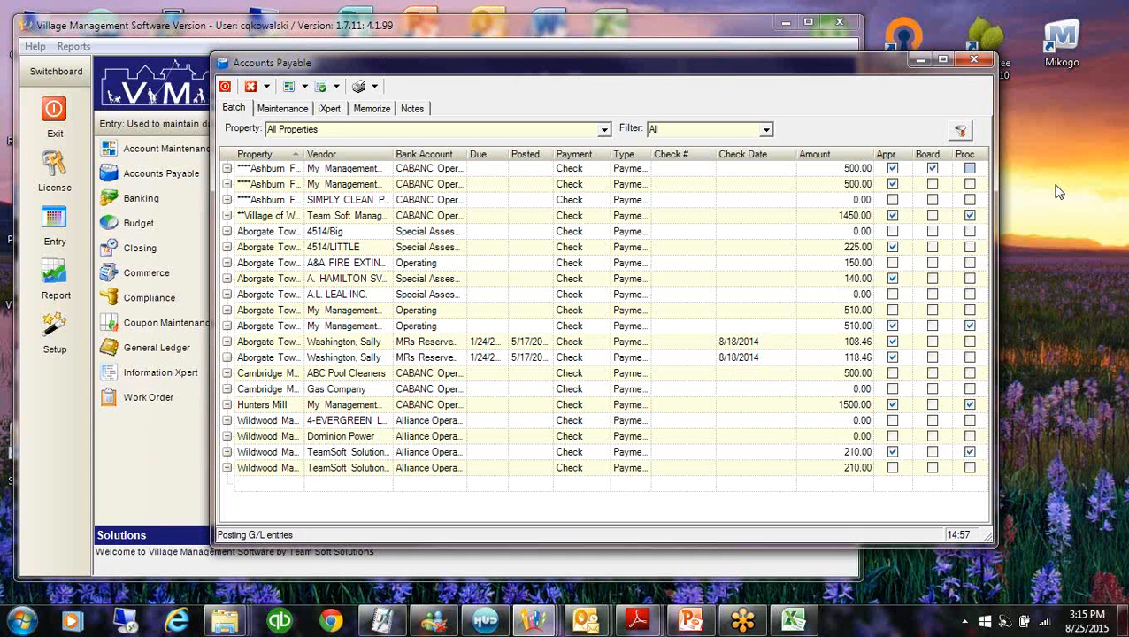
{"action": "left_click", "coordinate": [969, 169]}
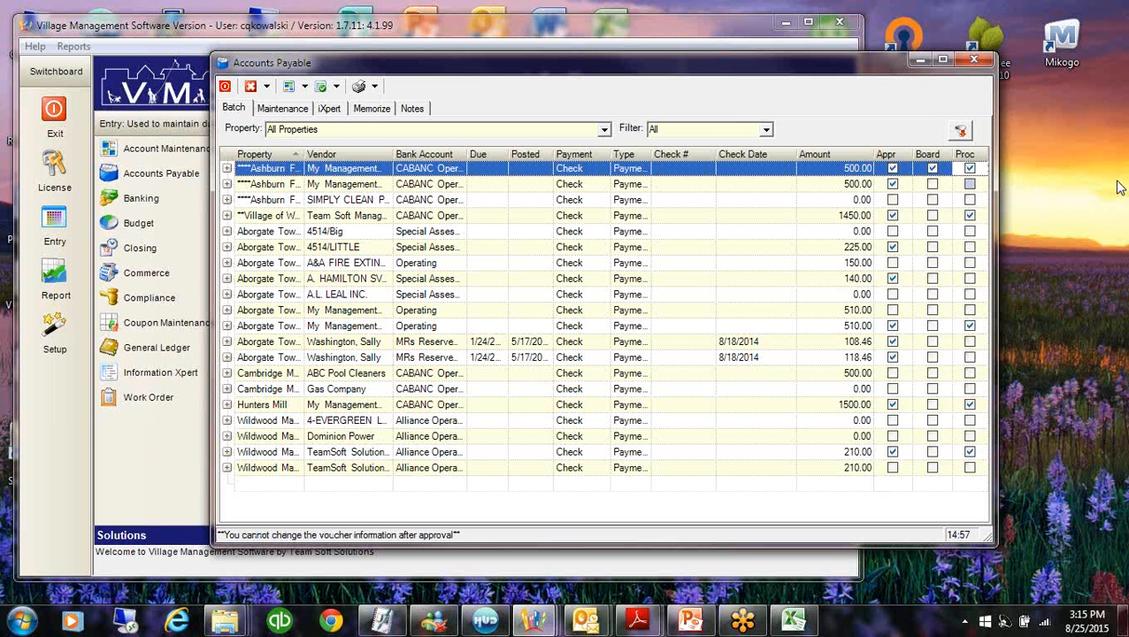
{"action": "key", "text": "Down"}
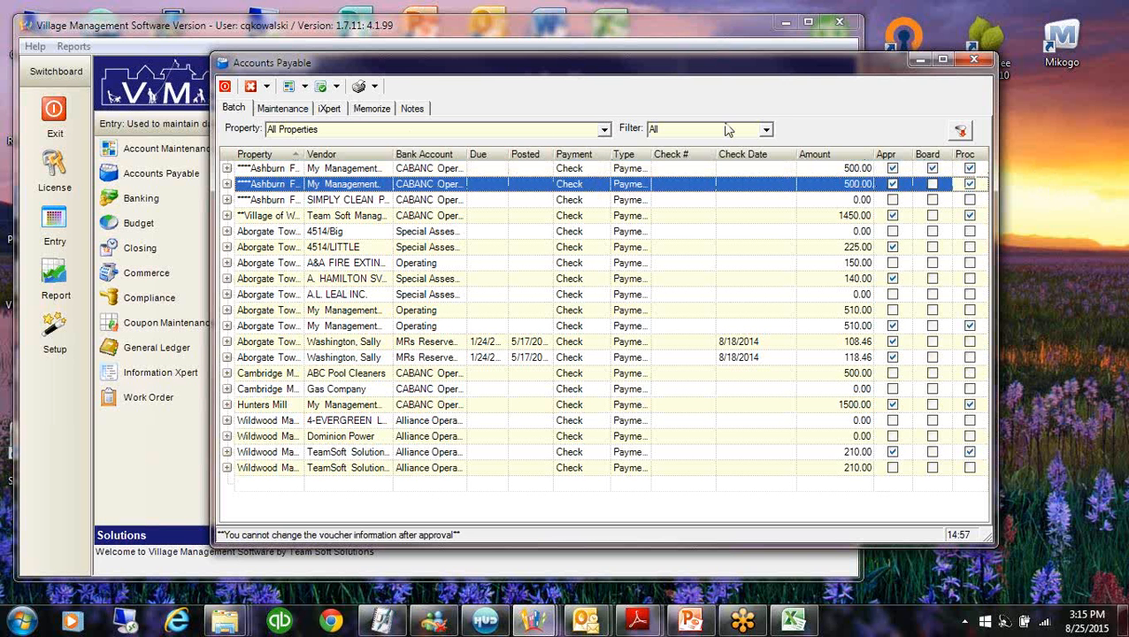
Filter the voucher list for all properties to Processed vouchers
{"action": "left_click", "coordinate": [767, 132]}
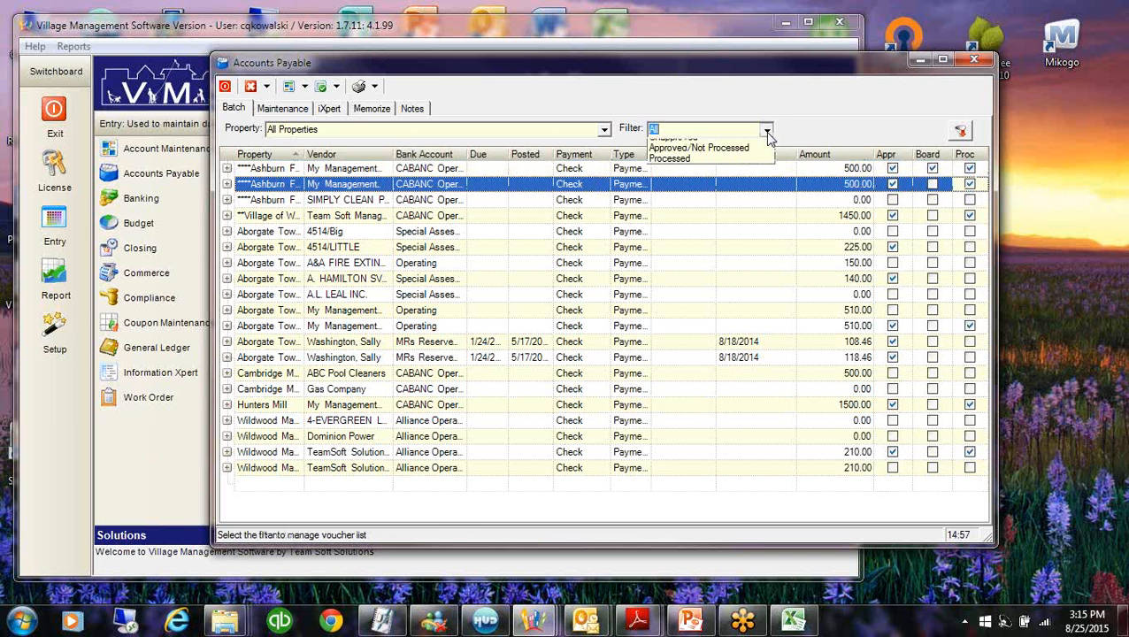
{"action": "left_click", "coordinate": [767, 131]}
{"action": "left_click", "coordinate": [766, 132]}
{"action": "left_click", "coordinate": [675, 178]}
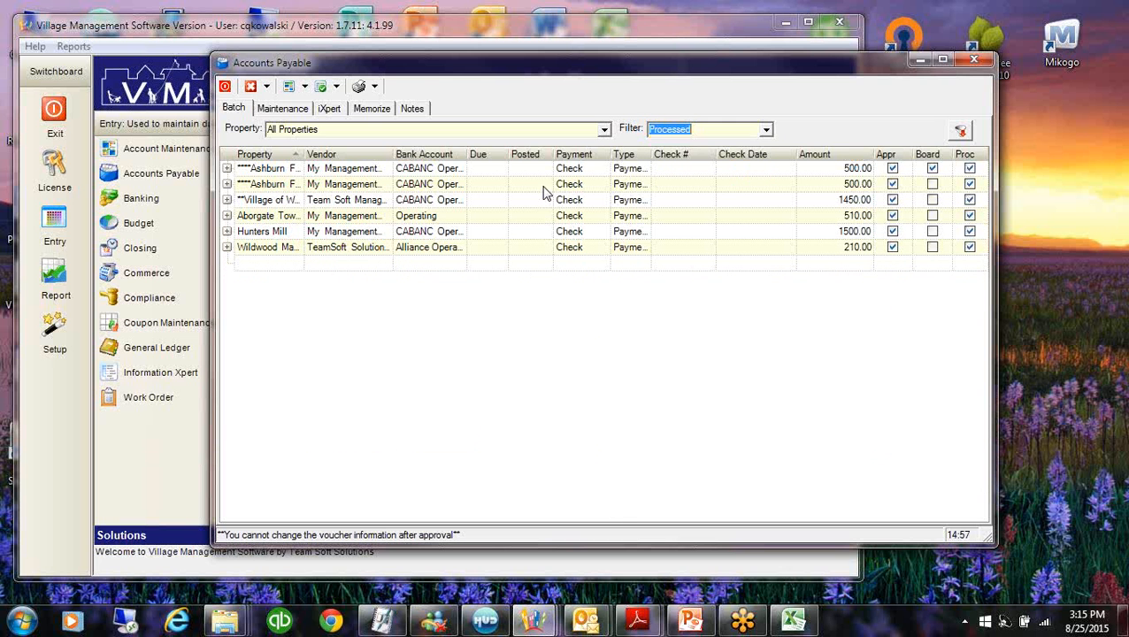
Print all checks for the processed vouchers with a preview, close the preview and answer the follow-up prompt
{"action": "left_click", "coordinate": [374, 86]}
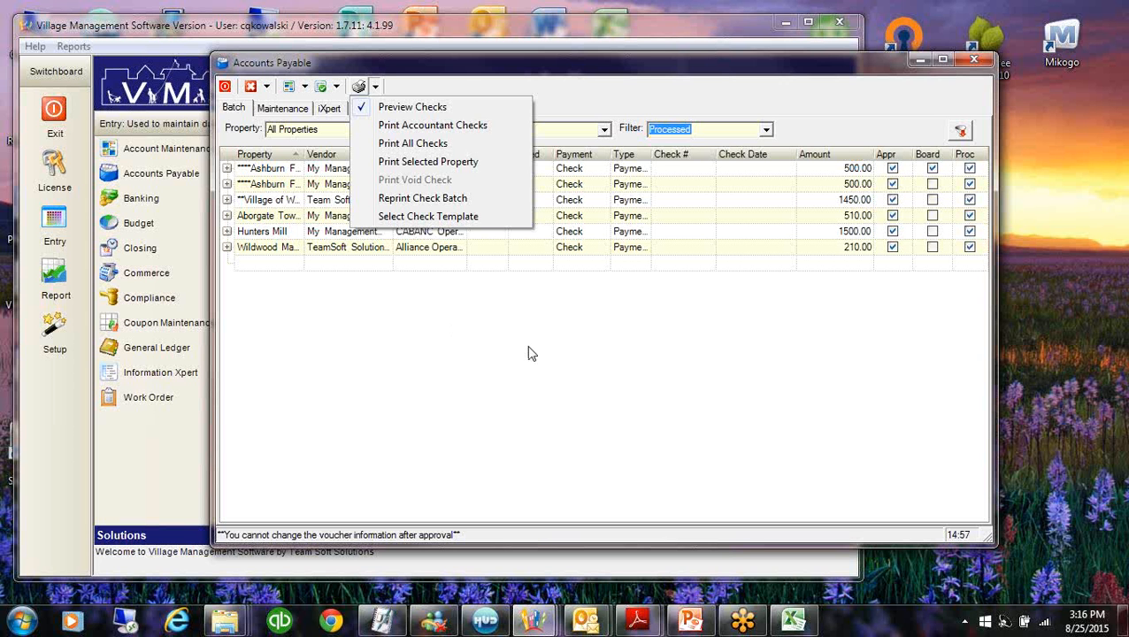
{"action": "left_click", "coordinate": [442, 146]}
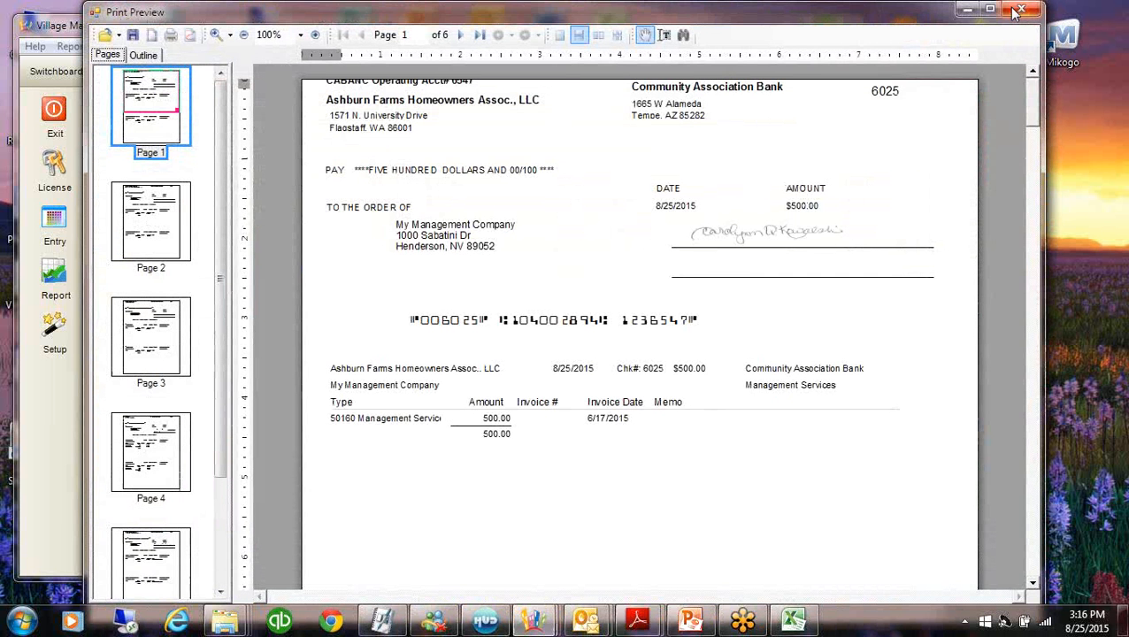
{"action": "left_click", "coordinate": [1020, 10]}
{"action": "left_click", "coordinate": [543, 336]}
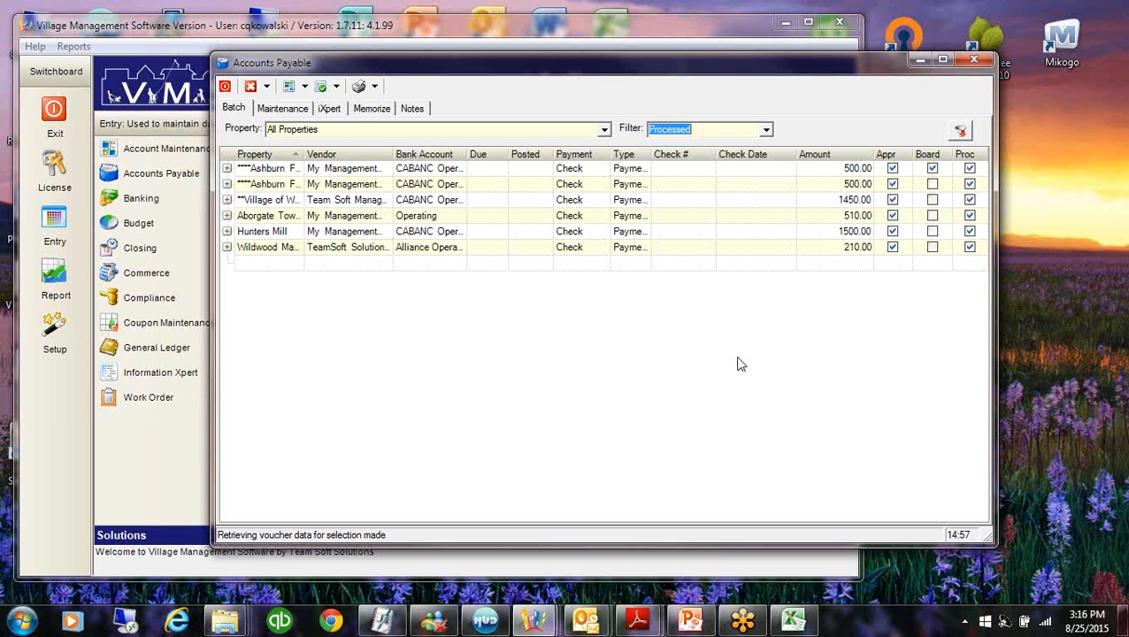
Set the voucher filter to Unapproved and start loading memorized items into the batch
{"action": "left_click", "coordinate": [765, 131]}
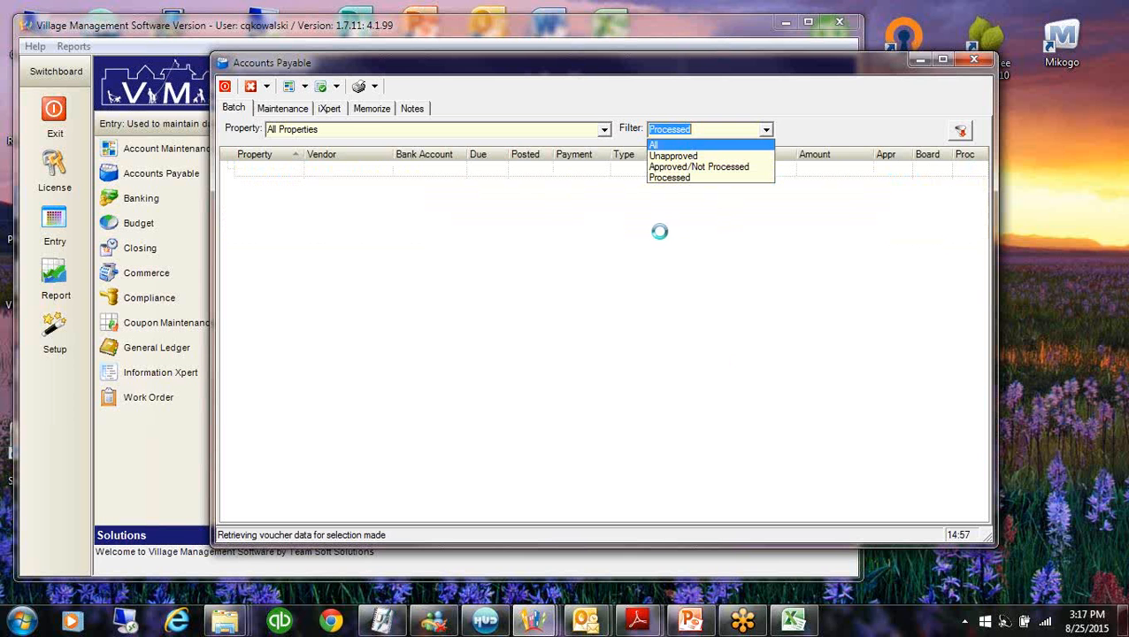
{"action": "key", "text": "Return"}
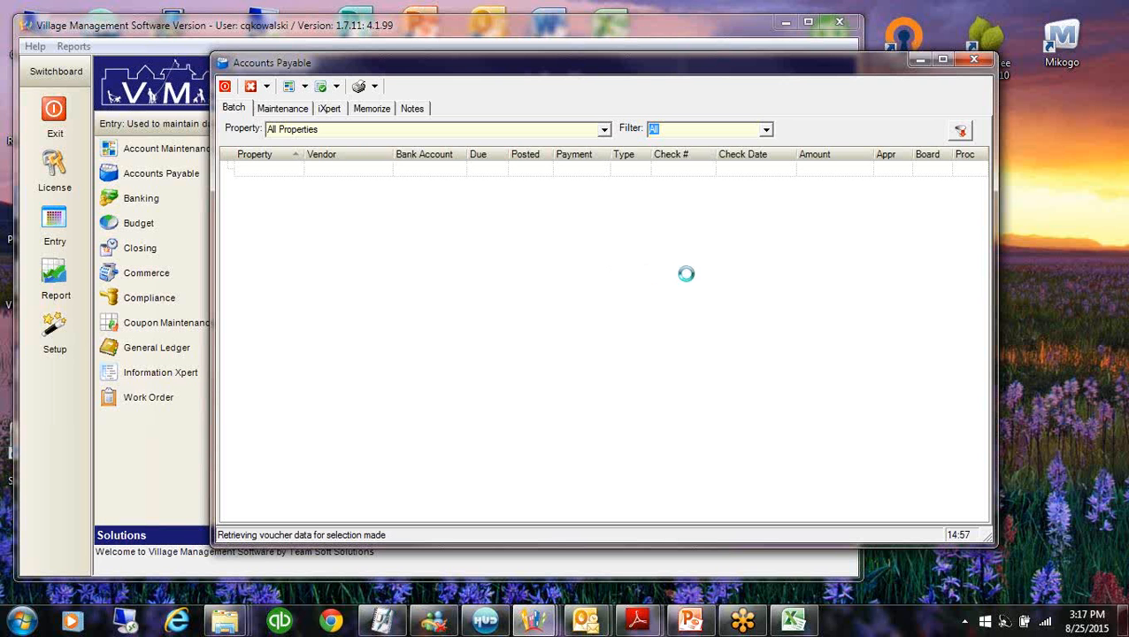
{"action": "right_click", "coordinate": [657, 425]}
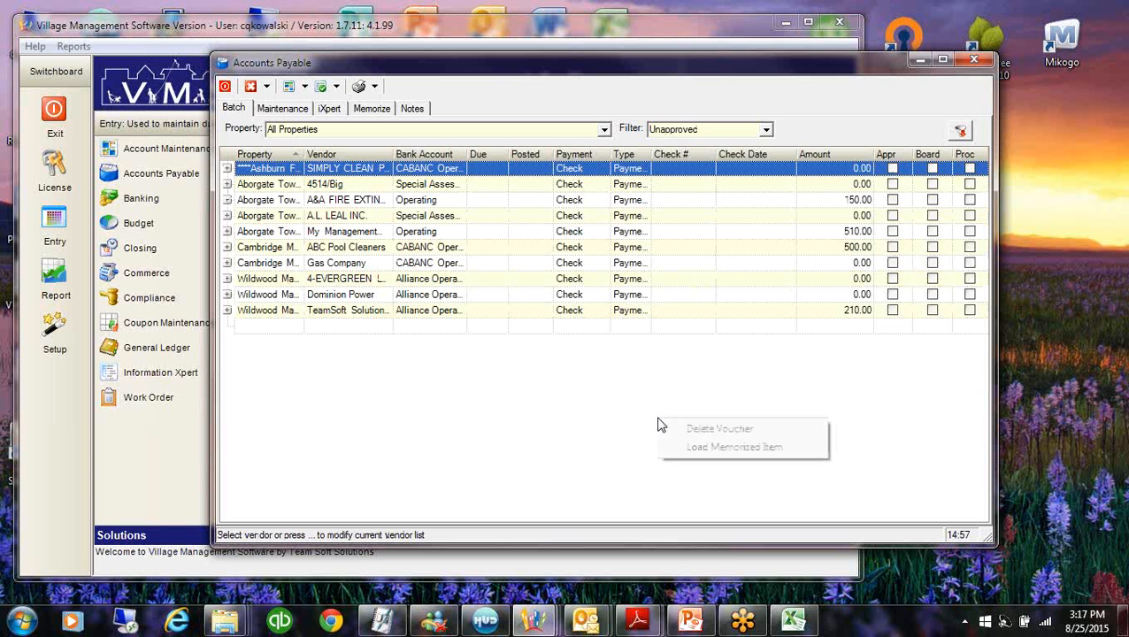
{"action": "left_click", "coordinate": [724, 449]}
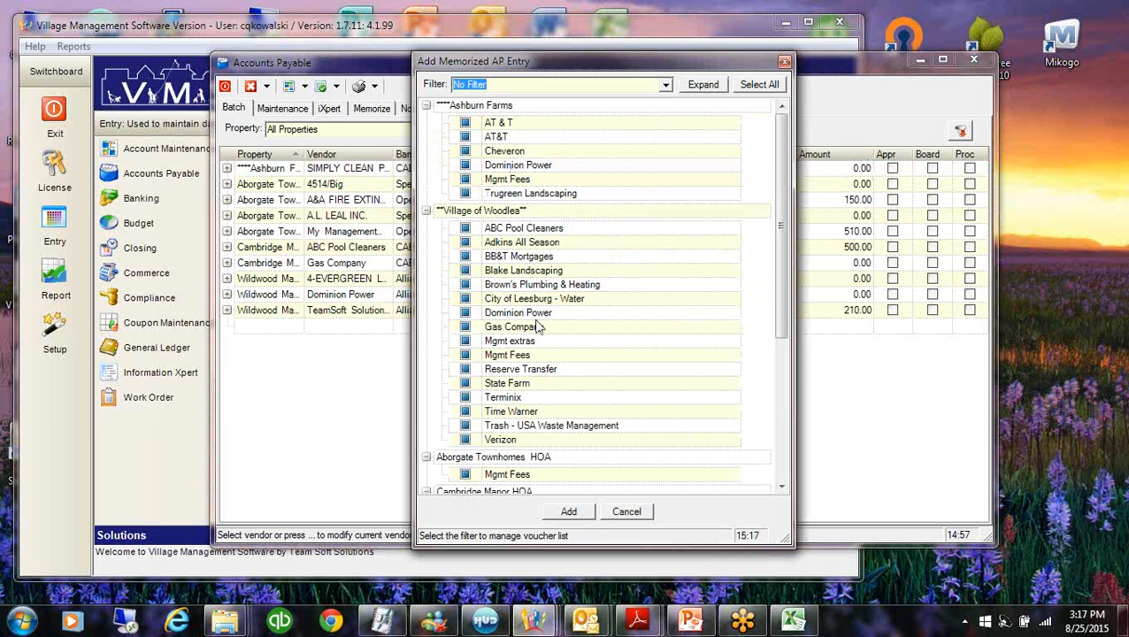
Filter the memorized AP entries to Dominion Power
{"action": "left_click", "coordinate": [666, 84]}
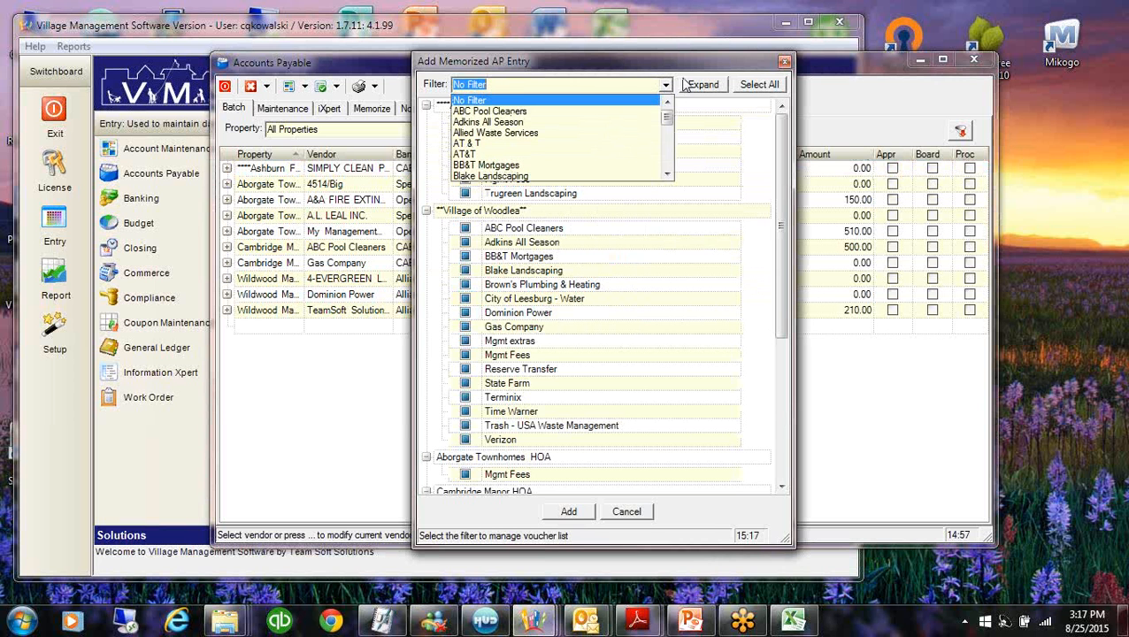
{"action": "left_click", "coordinate": [662, 161]}
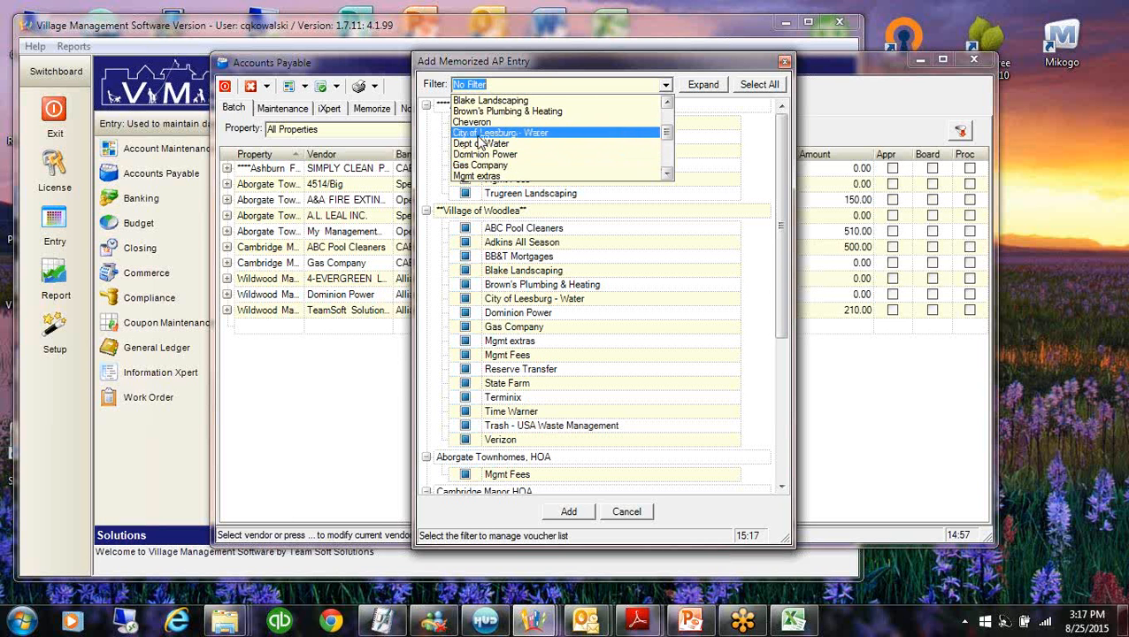
{"action": "left_click", "coordinate": [668, 175]}
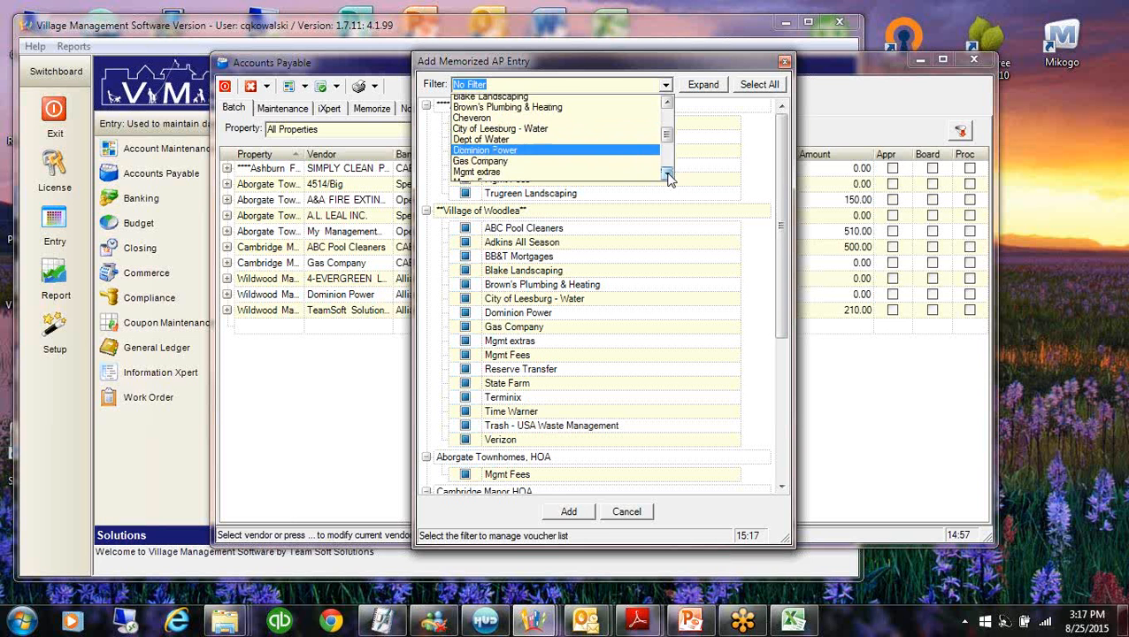
{"action": "left_click", "coordinate": [668, 176]}
{"action": "left_click", "coordinate": [667, 175]}
{"action": "left_click", "coordinate": [668, 175]}
{"action": "left_click", "coordinate": [668, 175]}
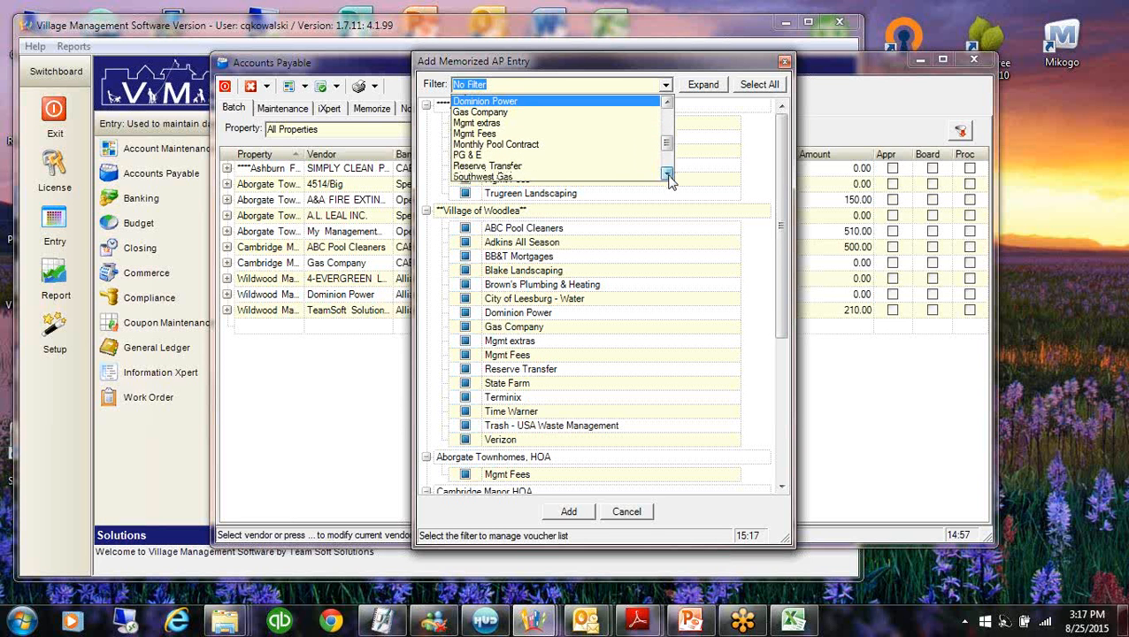
{"action": "left_click", "coordinate": [668, 175]}
{"action": "left_click", "coordinate": [668, 175]}
{"action": "left_click", "coordinate": [668, 175]}
{"action": "left_click", "coordinate": [668, 175]}
{"action": "left_click", "coordinate": [668, 175]}
{"action": "left_click", "coordinate": [668, 176]}
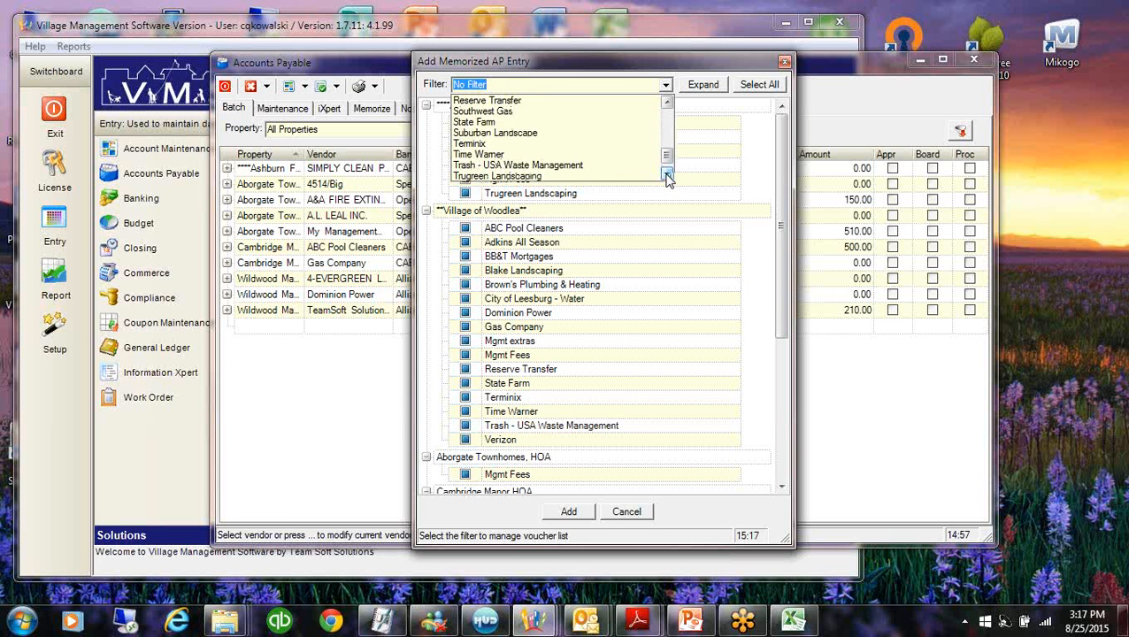
{"action": "left_click", "coordinate": [668, 175]}
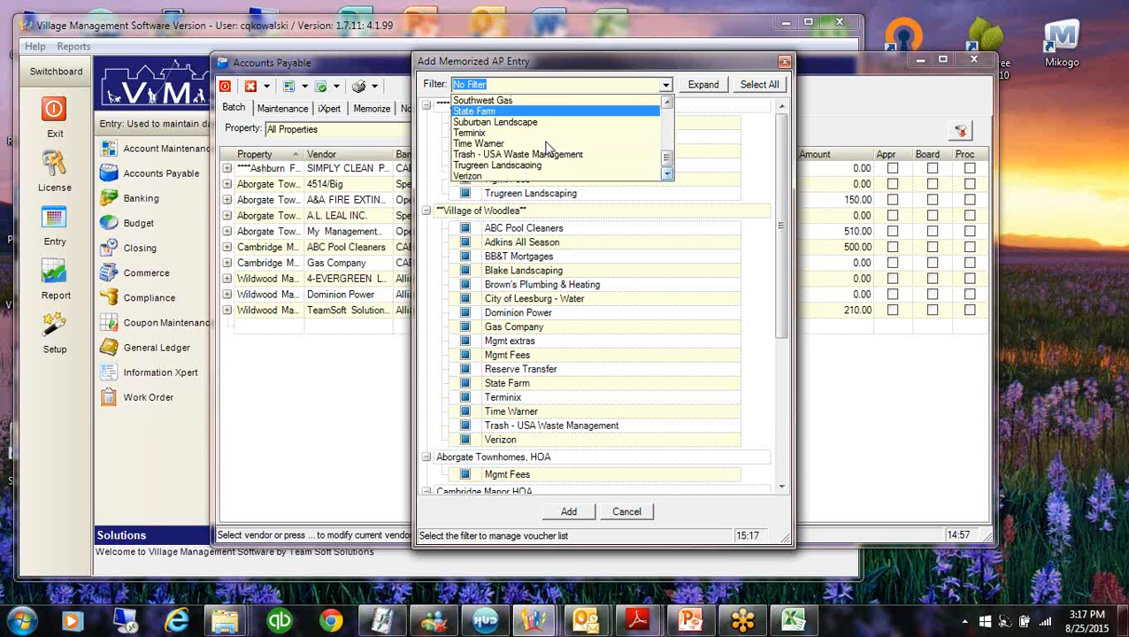
{"action": "left_click_drag", "start_coordinate": [669, 171], "coordinate": [679, 130]}
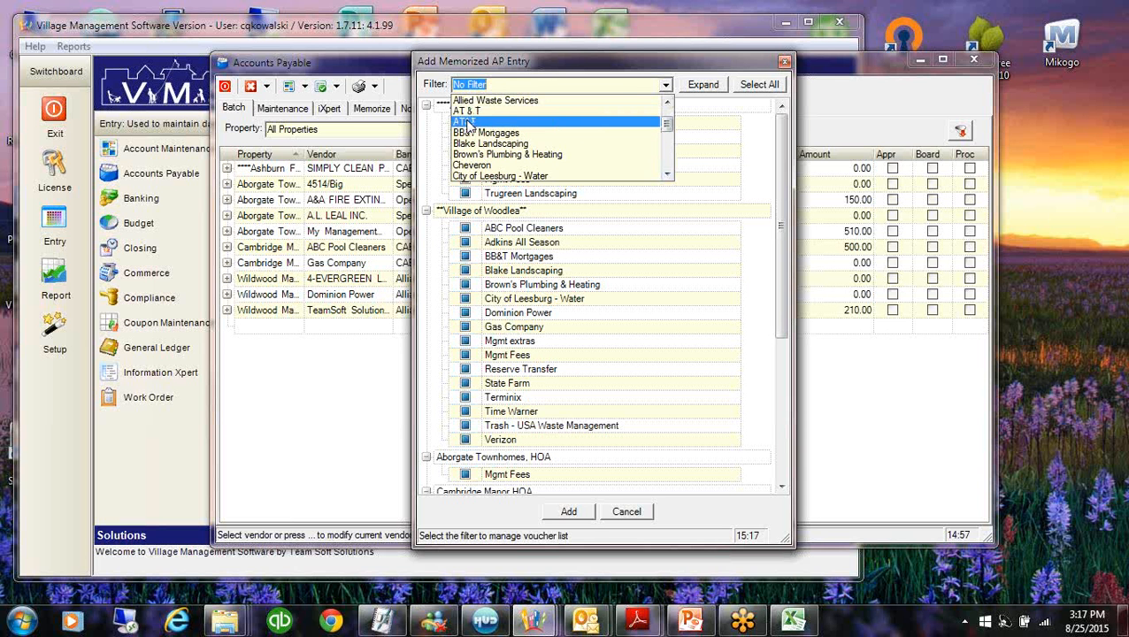
{"action": "left_click", "coordinate": [669, 163]}
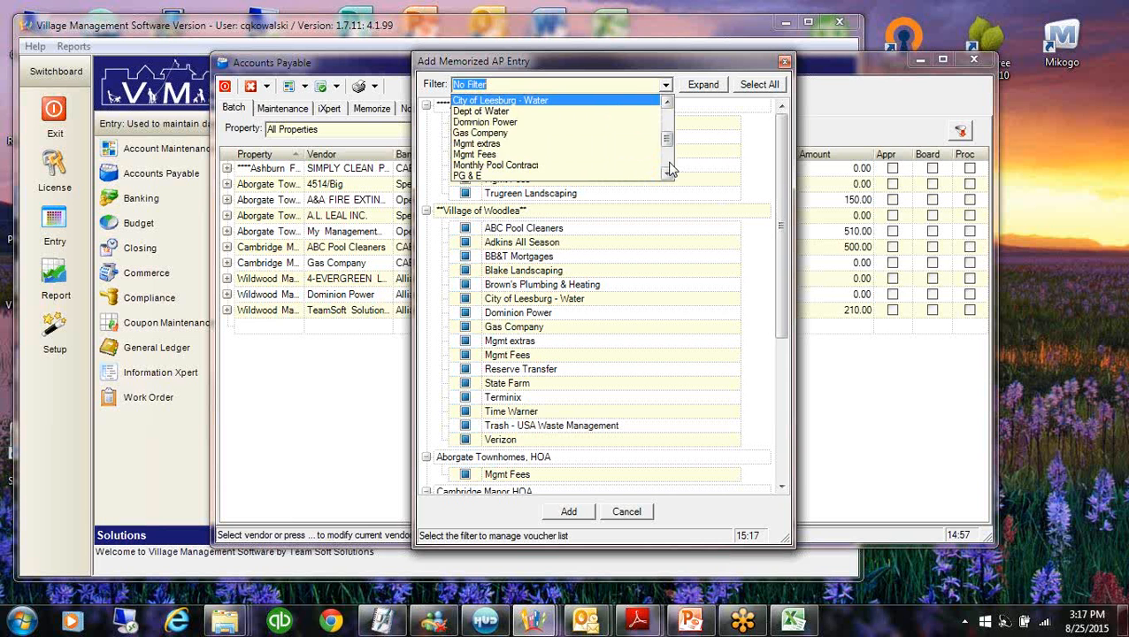
{"action": "left_click", "coordinate": [495, 122]}
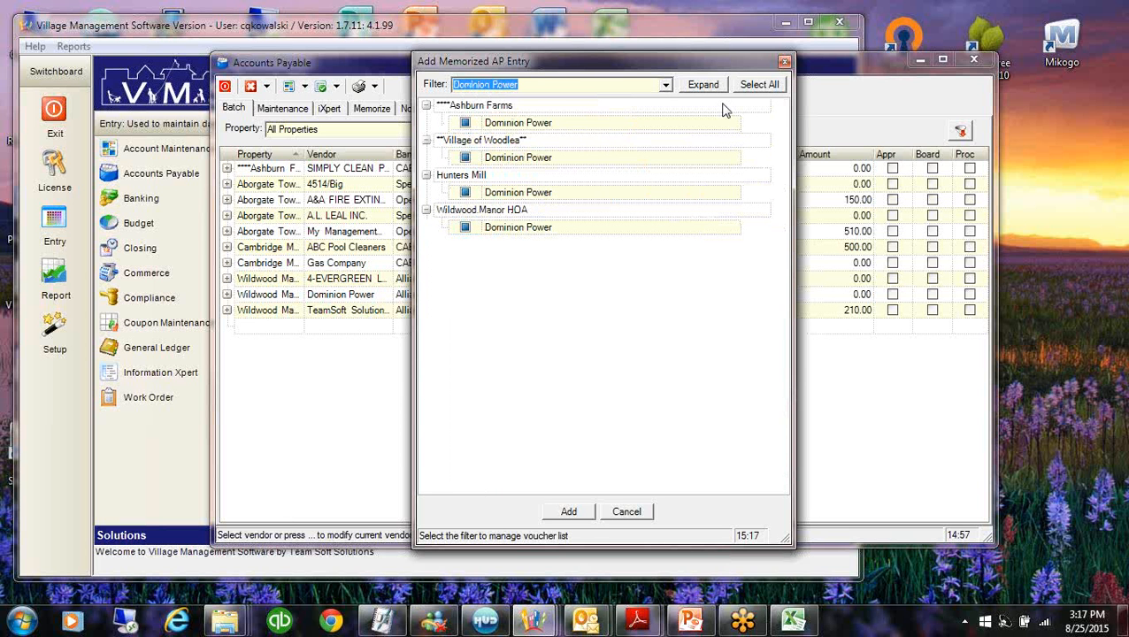
Add all Dominion Power memorized entries to the batch and sort the voucher list by vendor
{"action": "left_click", "coordinate": [761, 84]}
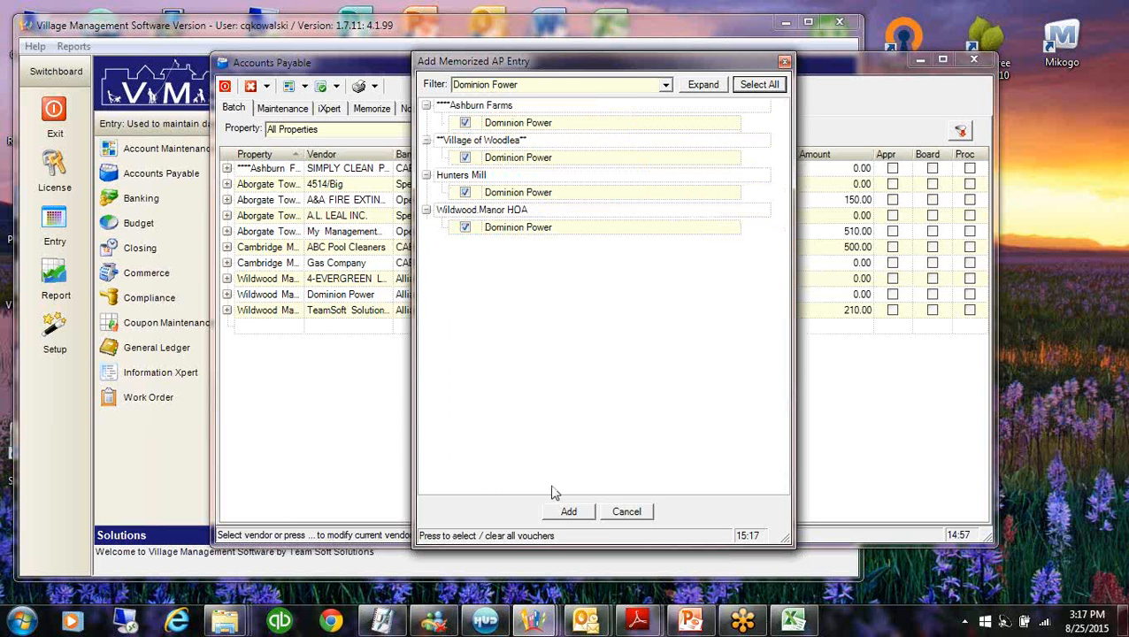
{"action": "left_click", "coordinate": [566, 512]}
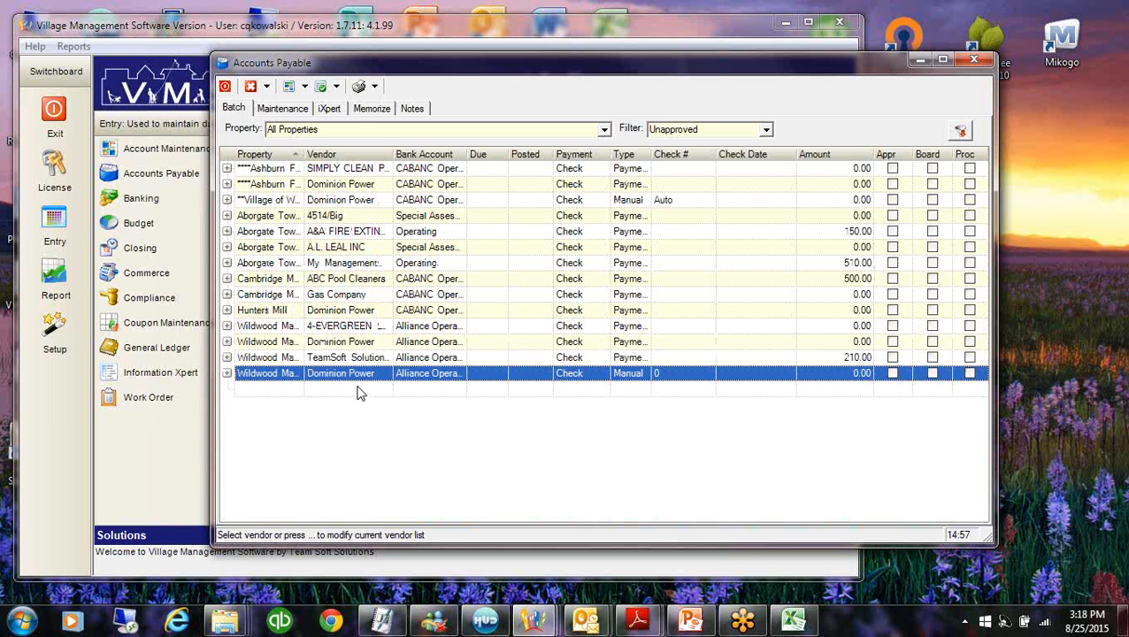
{"action": "left_click", "coordinate": [349, 157]}
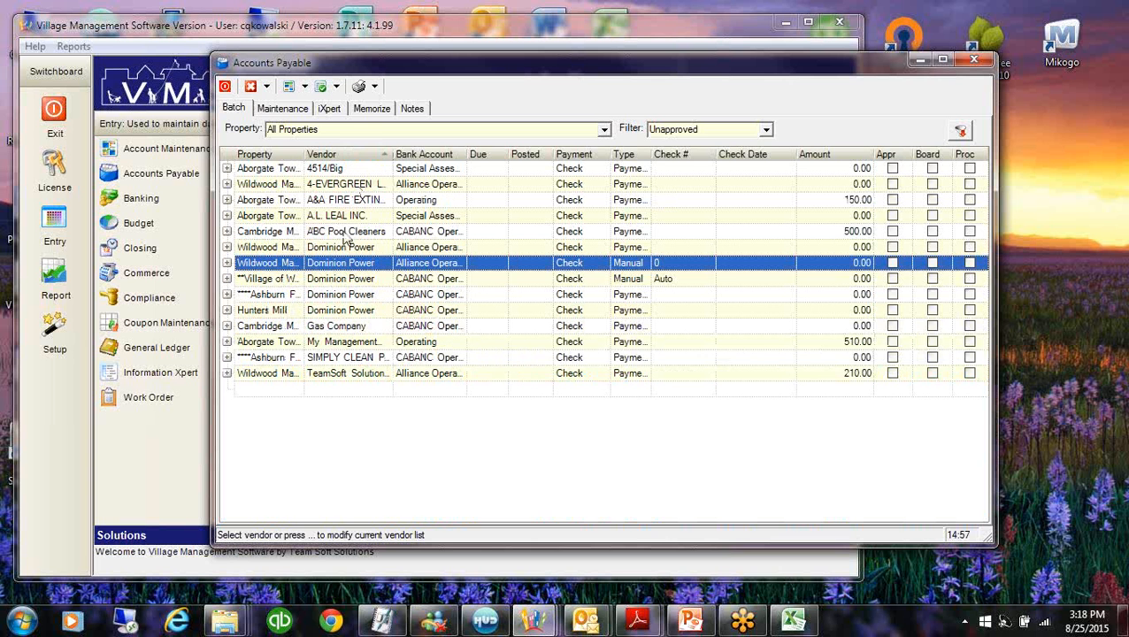
Expand the first Wildwood Manor Dominion Power voucher and set its expense line's GL account to 60010: Electric
{"action": "left_click", "coordinate": [226, 248]}
{"action": "left_click", "coordinate": [393, 309]}
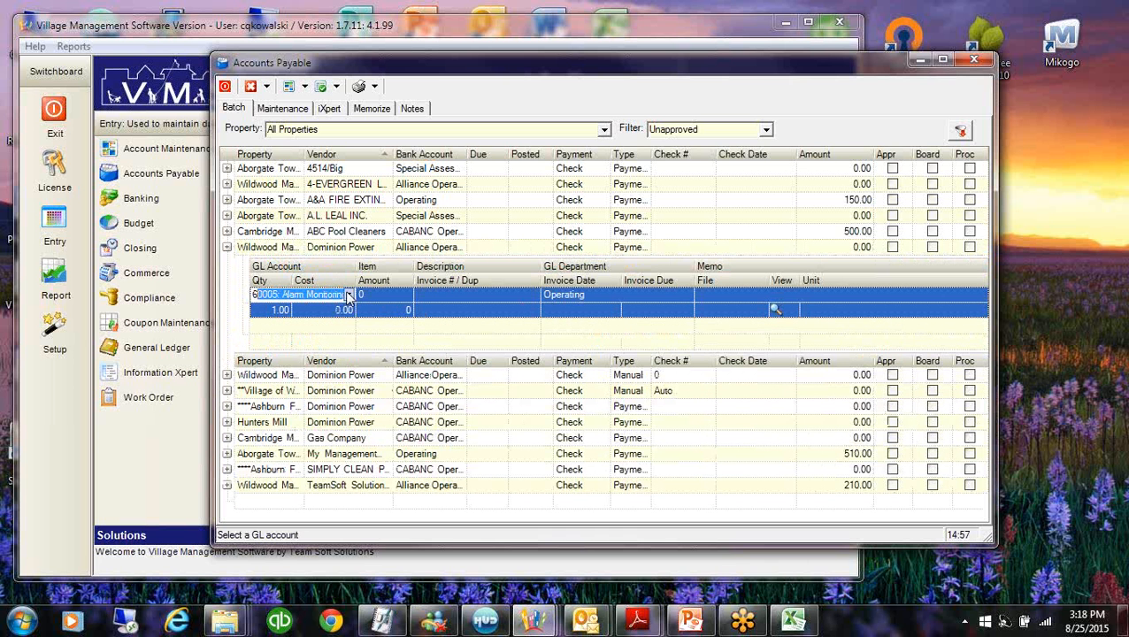
{"action": "left_click", "coordinate": [347, 296]}
{"action": "left_click", "coordinate": [389, 339]}
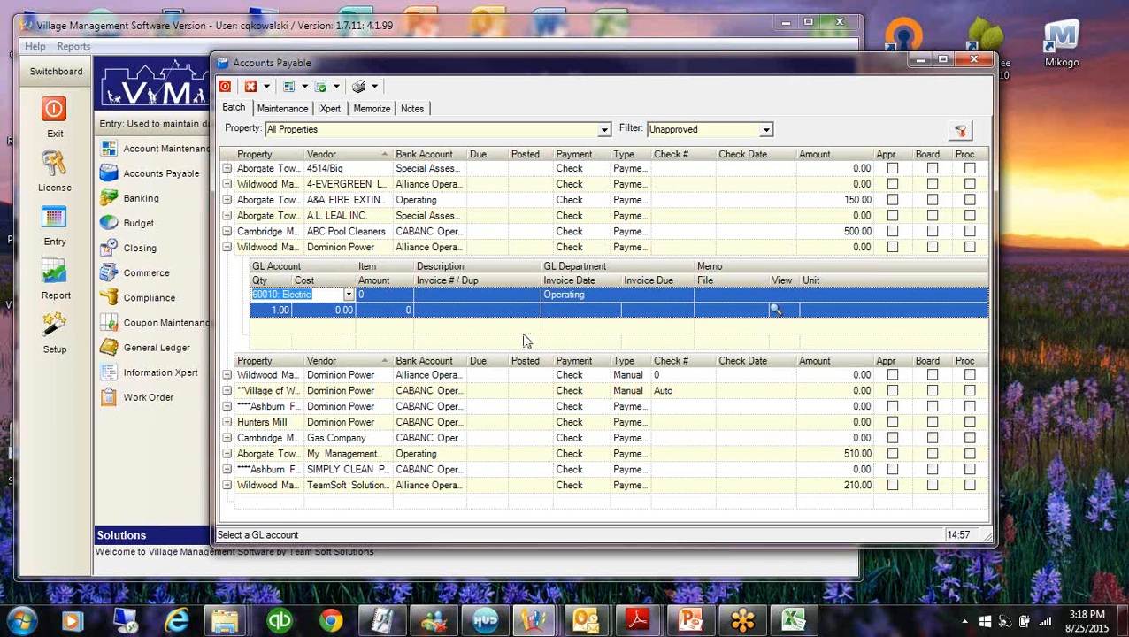
{"action": "left_click", "coordinate": [495, 316]}
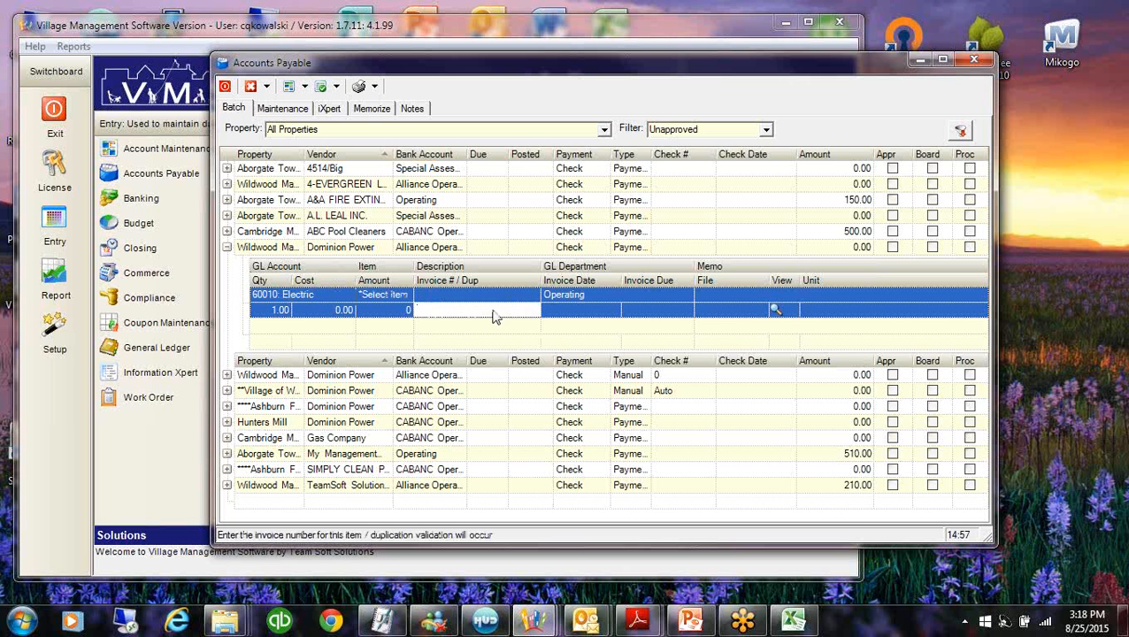
Expand the Village of Woodlea Dominion Power voucher and enter 235 as the amount on the Wildwood Manor Electric line
{"action": "left_click", "coordinate": [227, 394]}
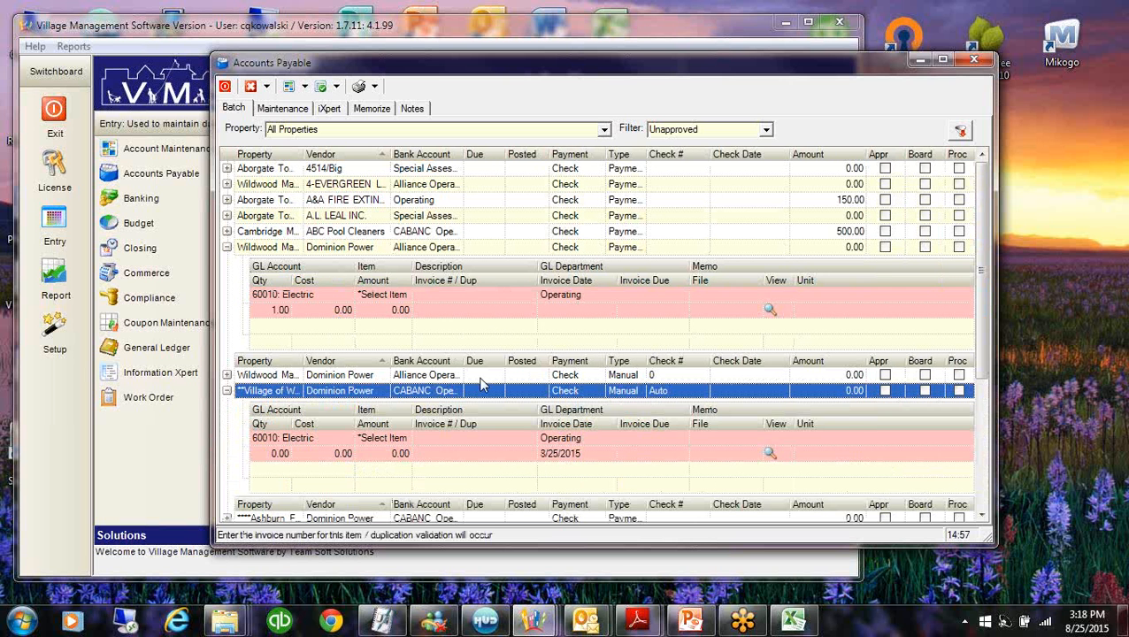
{"action": "left_click", "coordinate": [389, 311]}
{"action": "type", "text": "235"}
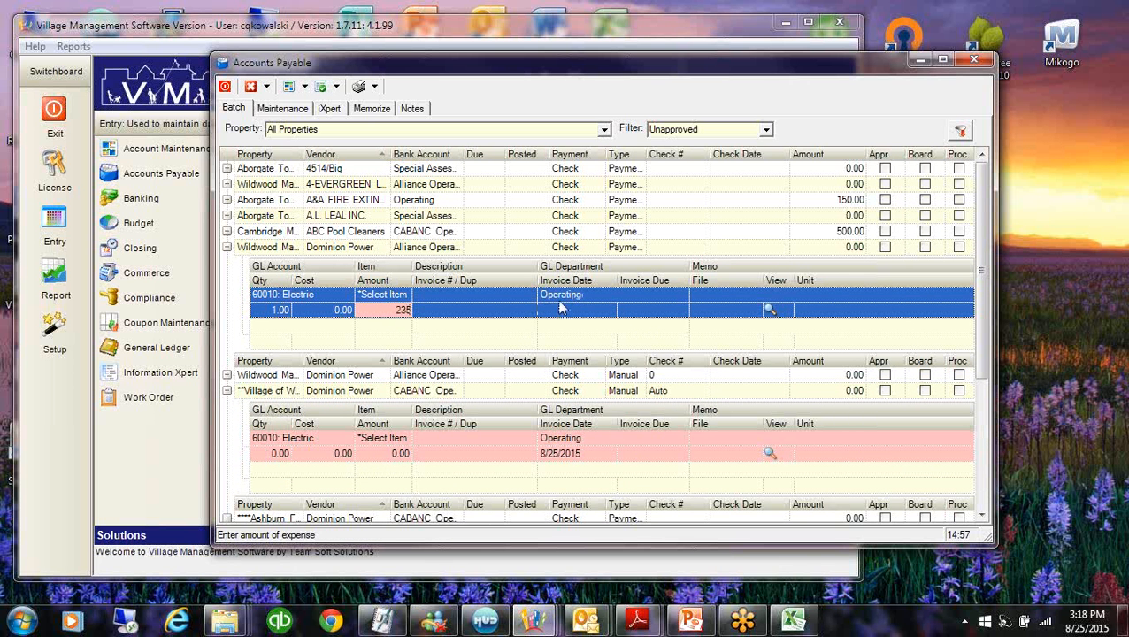
Enter the memo "Period" on the Electric line of the expanded Wildwood Manor Dominion Power voucher
{"action": "left_click", "coordinate": [454, 297]}
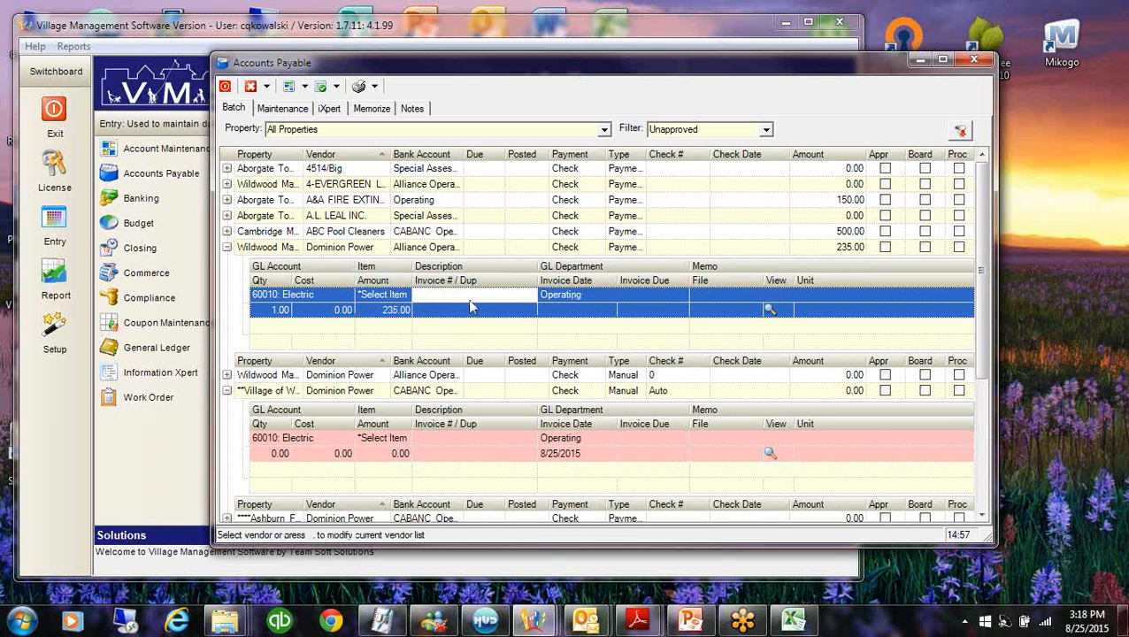
{"action": "left_click", "coordinate": [601, 295]}
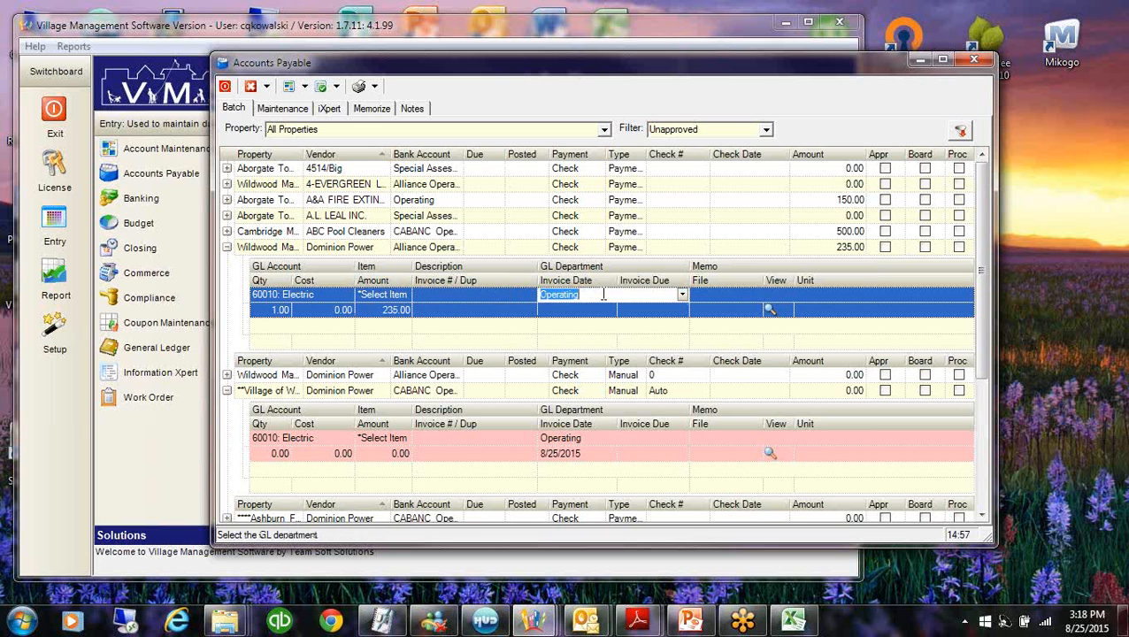
{"action": "left_click", "coordinate": [722, 297]}
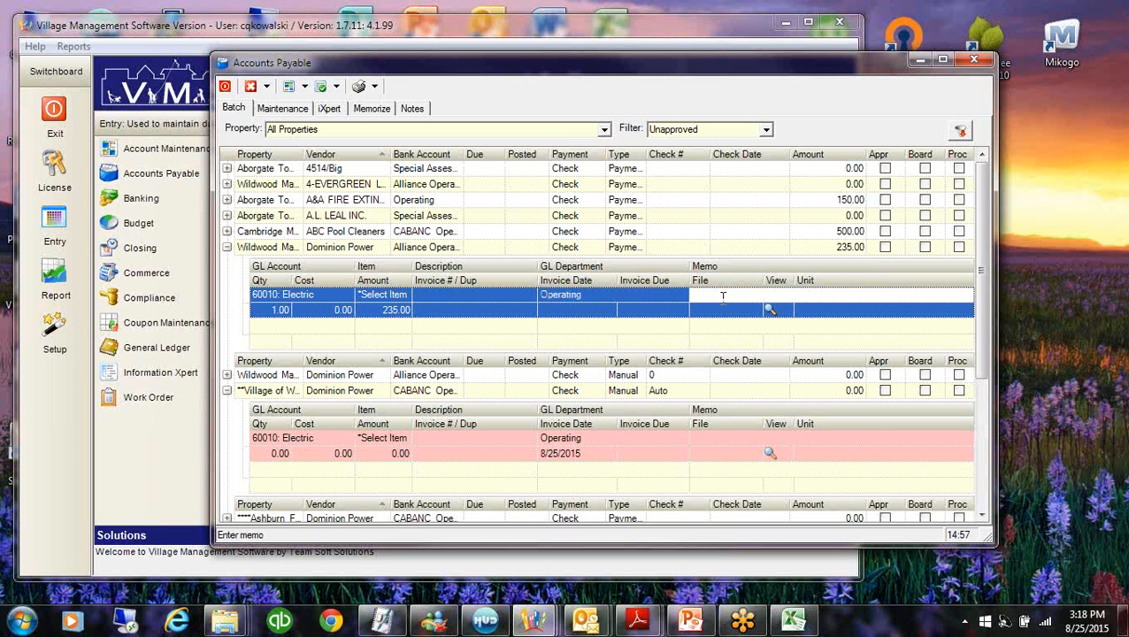
{"action": "type", "text": "Pee"}
{"action": "key", "text": "BackSpace"}
{"action": "type", "text": "riod"}
{"action": "key", "text": "BackSpace"}
{"action": "key", "text": "BackSpace"}
{"action": "key", "text": "BackSpace"}
{"action": "type", "text": "riod"}
Attach an invoice file to the Wildwood Manor Electric line and collapse that voucher
{"action": "left_click", "coordinate": [713, 310]}
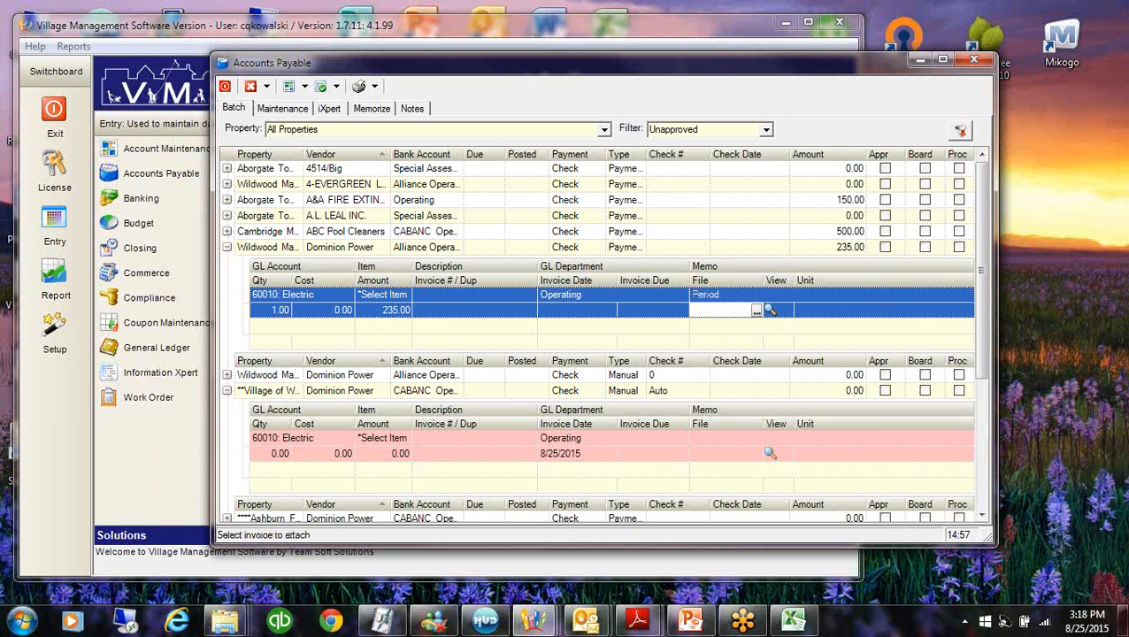
{"action": "left_click", "coordinate": [636, 620]}
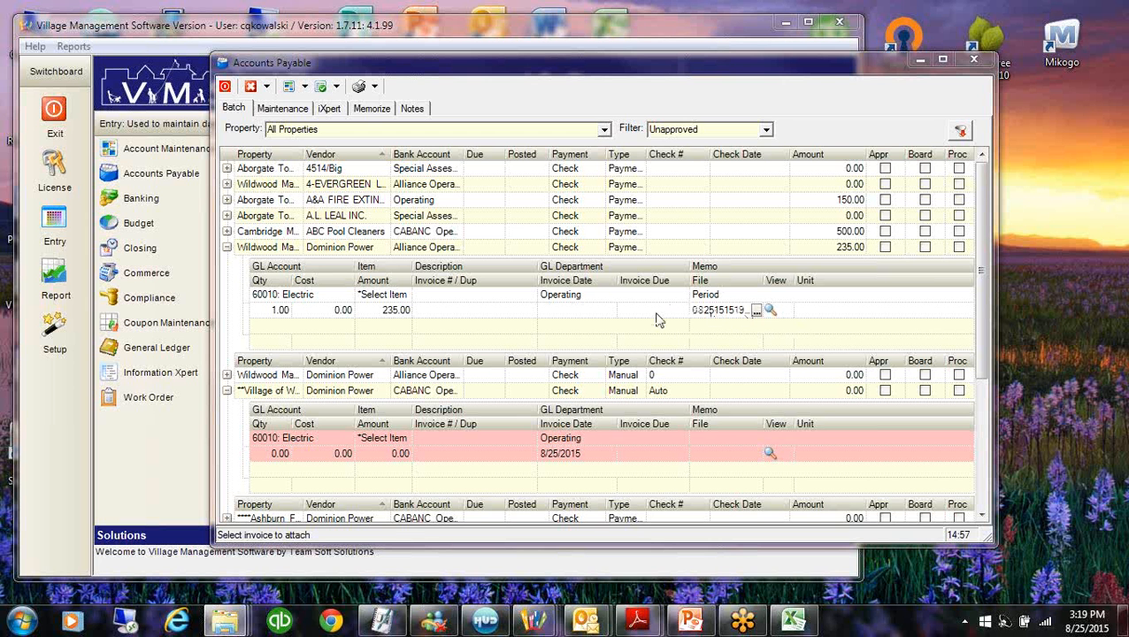
{"action": "left_click", "coordinate": [729, 311]}
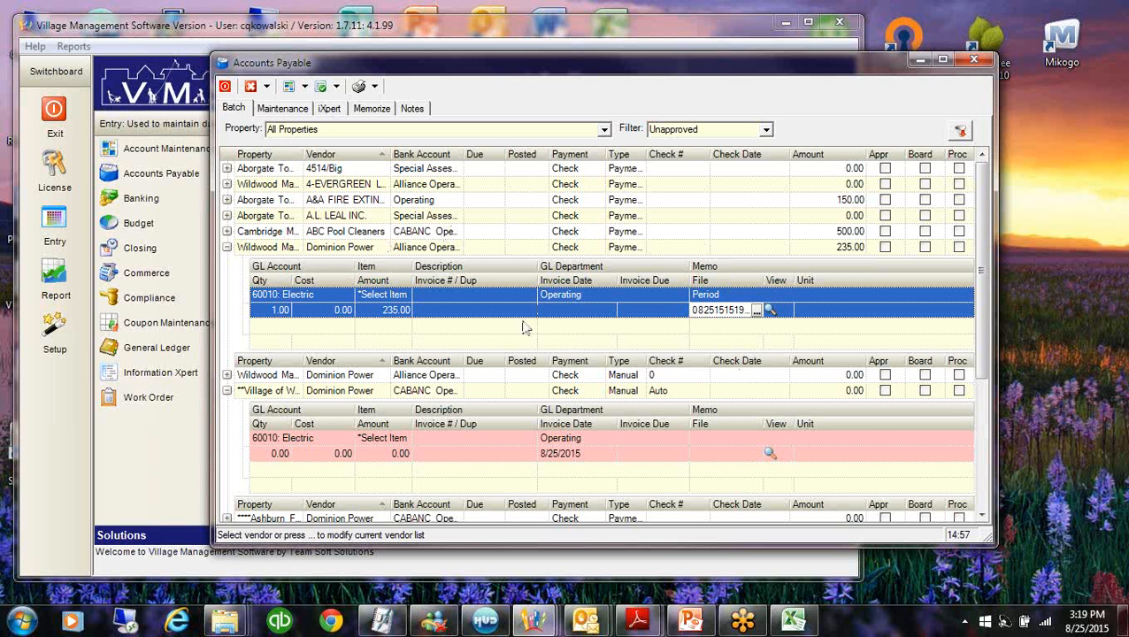
{"action": "left_click", "coordinate": [725, 297]}
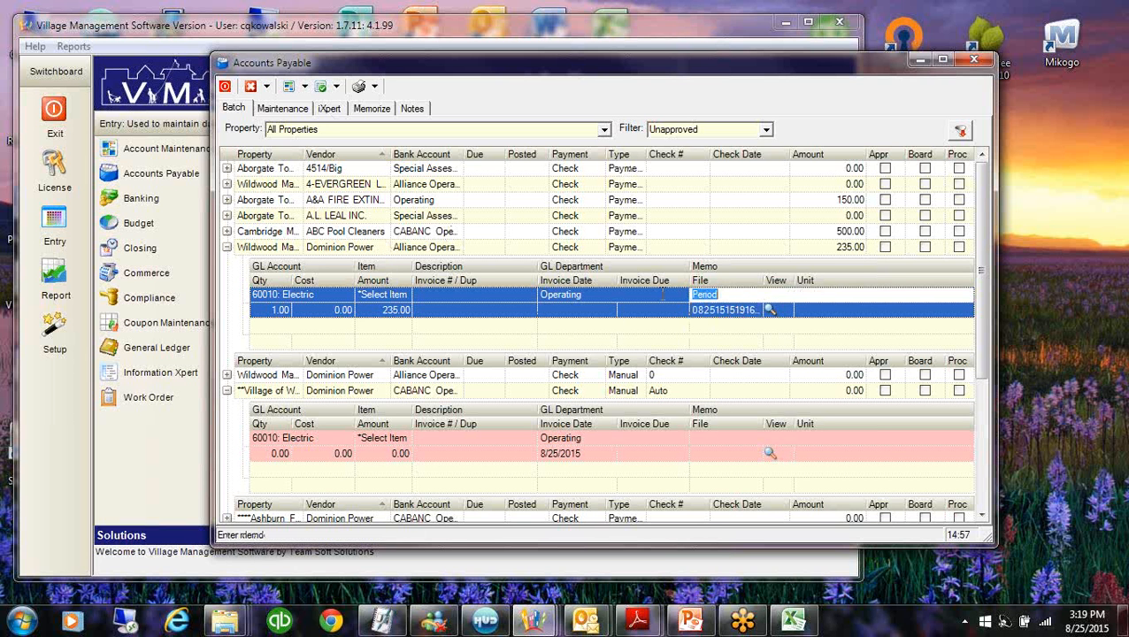
{"action": "left_click", "coordinate": [594, 298]}
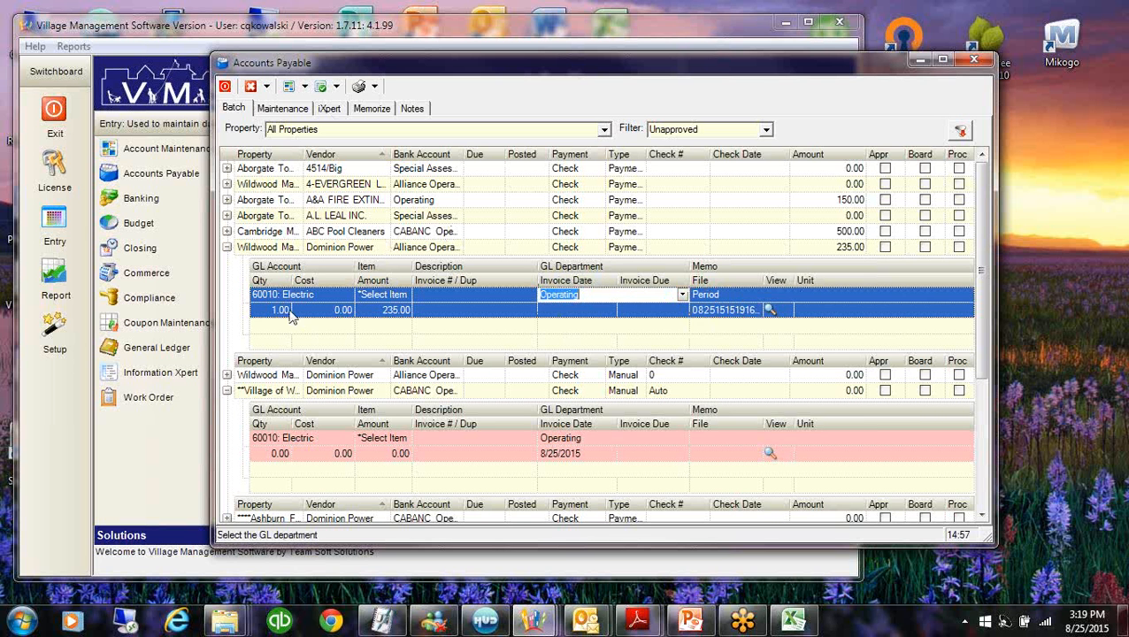
{"action": "left_click", "coordinate": [293, 295]}
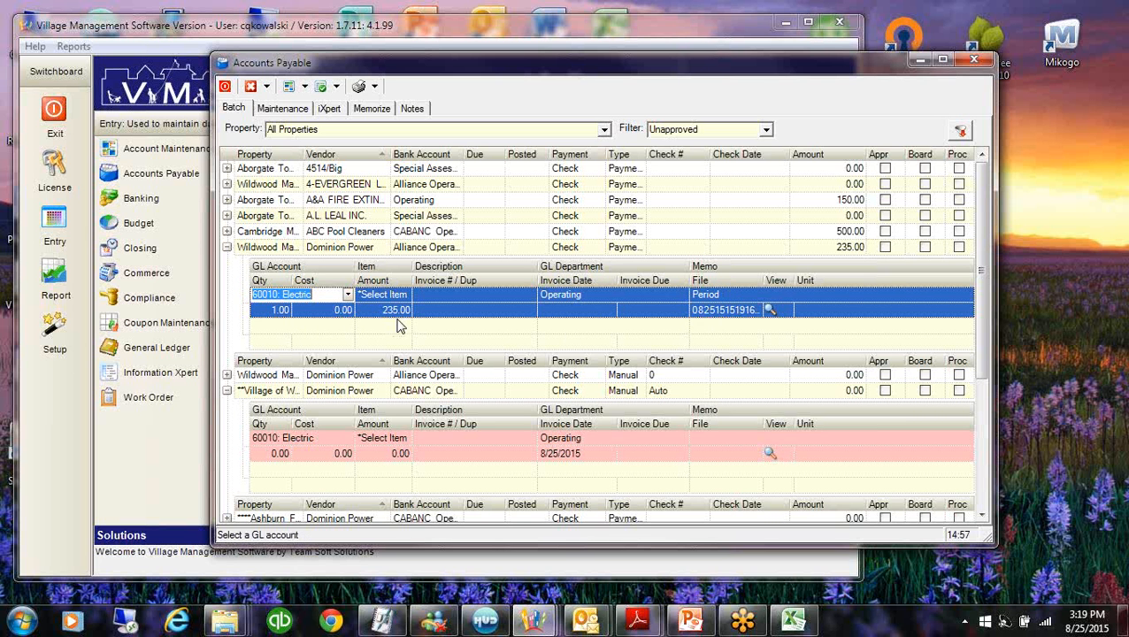
{"action": "left_click", "coordinate": [390, 312]}
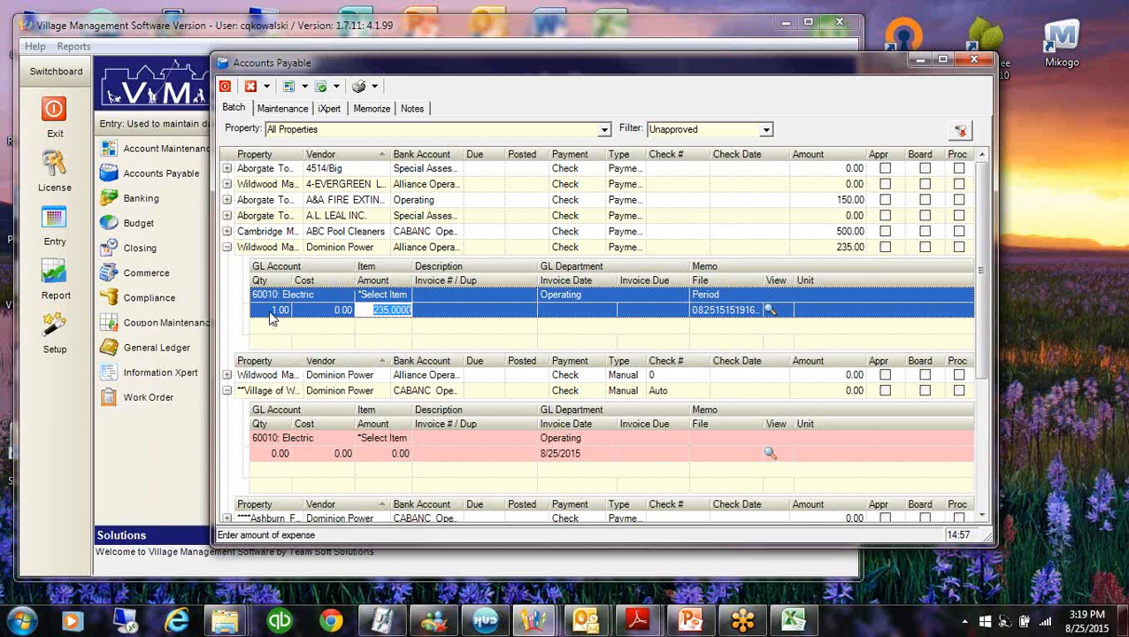
{"action": "left_click", "coordinate": [227, 249]}
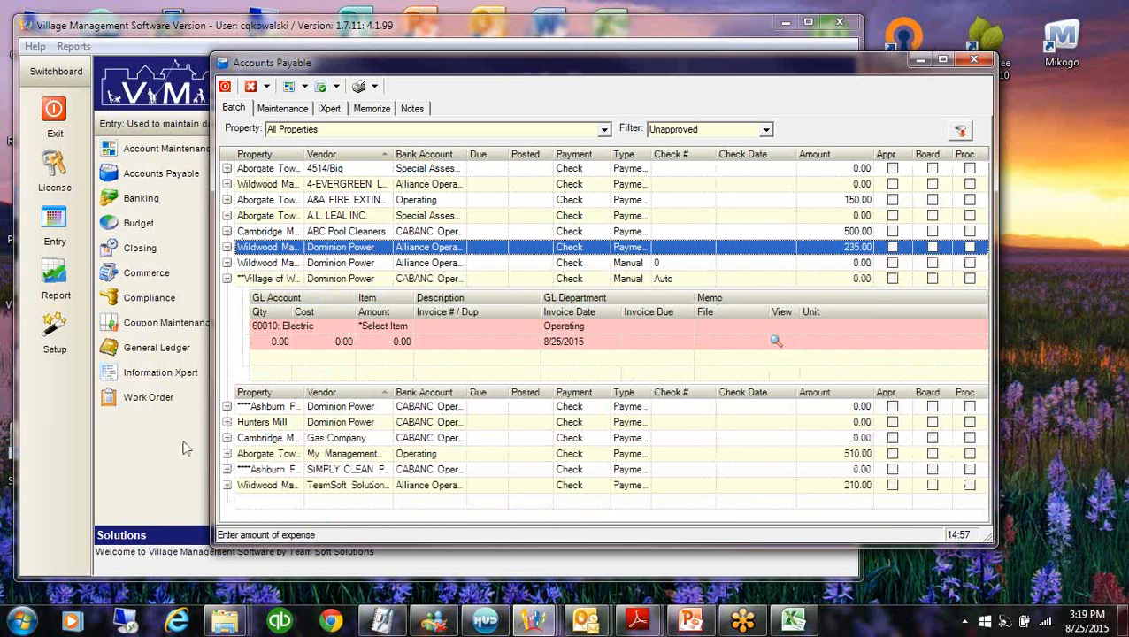
Expand the Hunters Mill Dominion Power voucher and assign the Electric Bill item to its Acct 123 line
{"action": "left_click", "coordinate": [227, 423]}
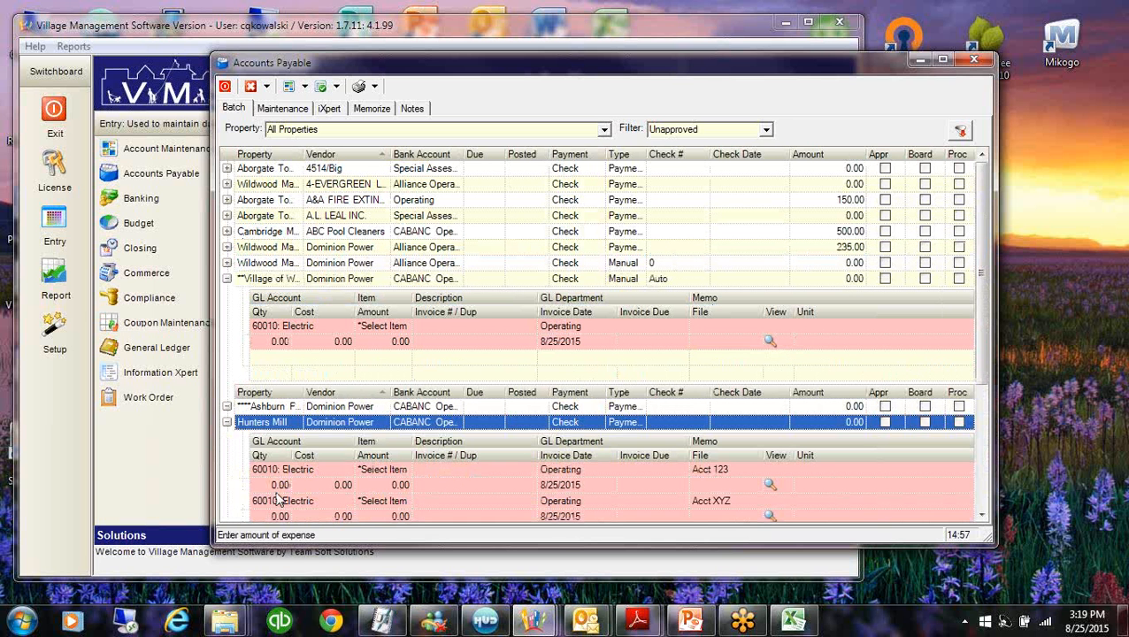
{"action": "left_click", "coordinate": [321, 470]}
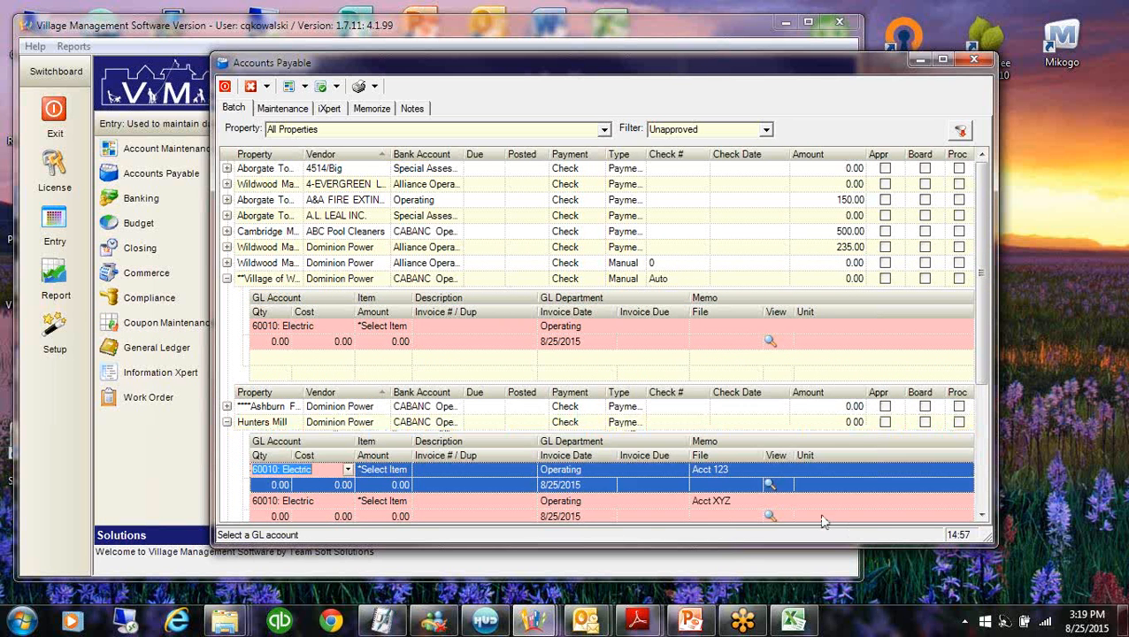
{"action": "left_click", "coordinate": [981, 515]}
{"action": "left_click", "coordinate": [981, 516]}
{"action": "left_click", "coordinate": [982, 515]}
{"action": "left_click", "coordinate": [981, 515]}
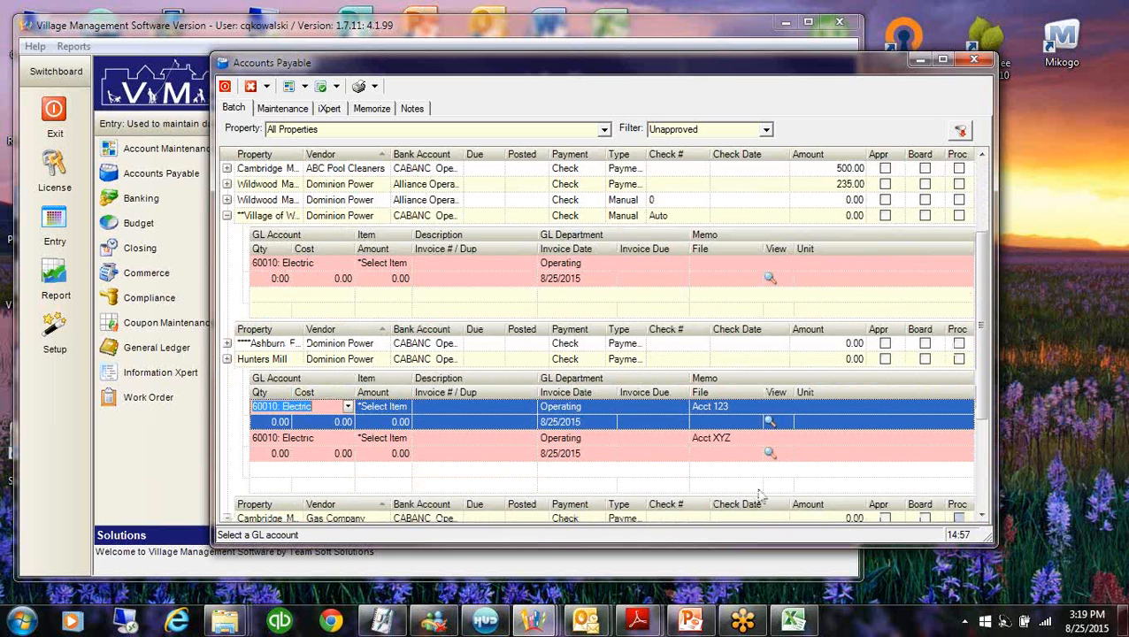
{"action": "left_click", "coordinate": [400, 406]}
{"action": "left_click", "coordinate": [405, 406]}
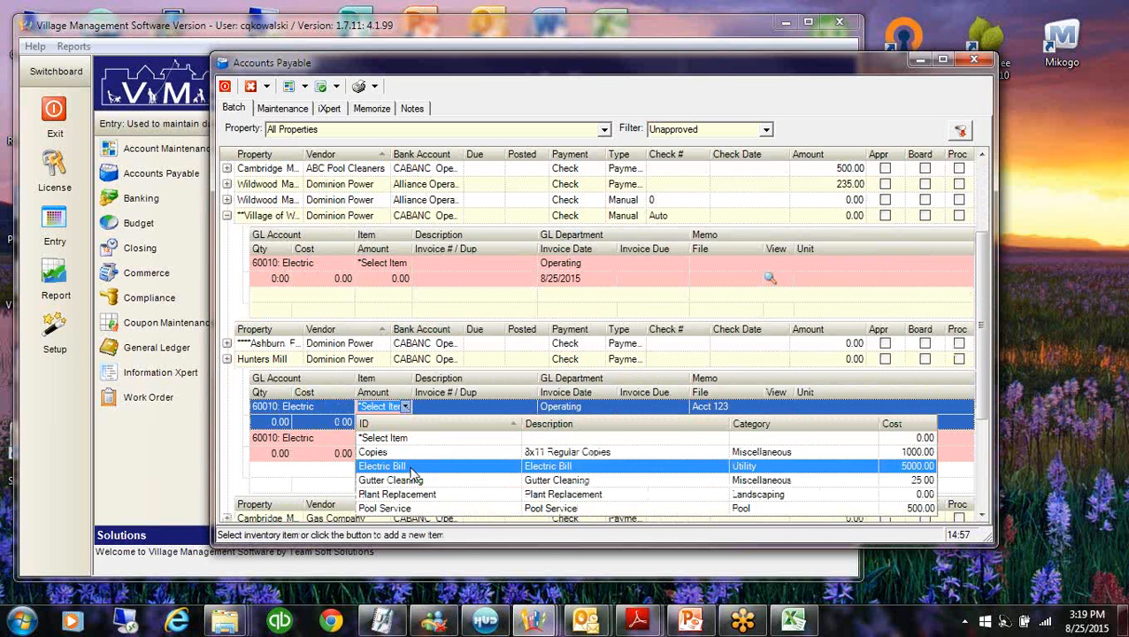
{"action": "left_click", "coordinate": [427, 466]}
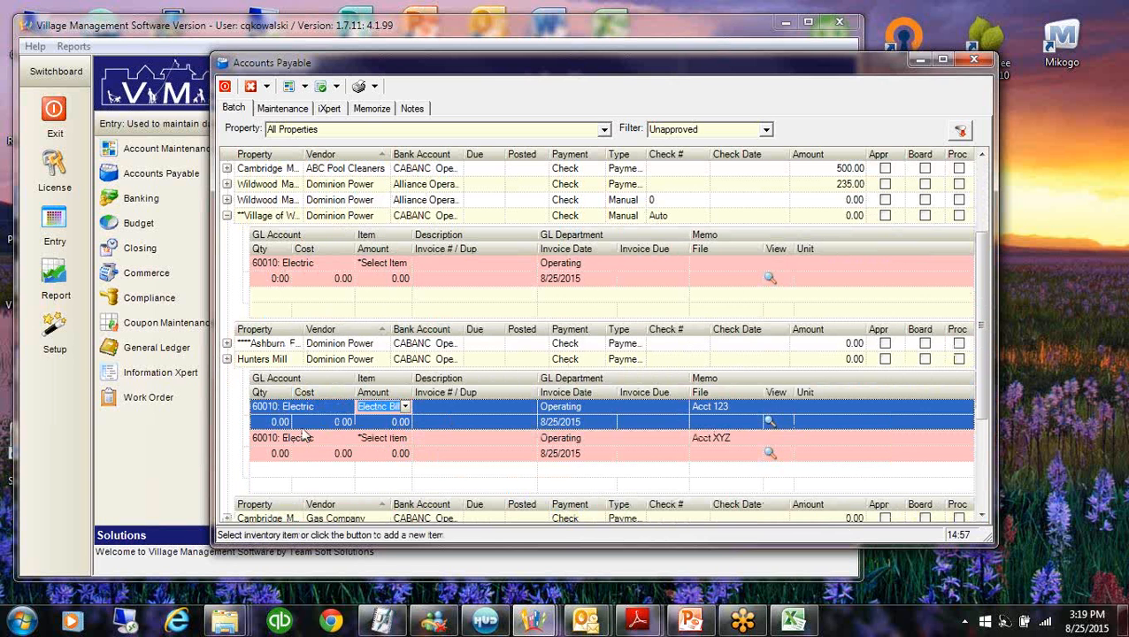
Set quantity 1 and cost 35 on the Hunters Mill Electric Bill line
{"action": "left_click", "coordinate": [276, 423]}
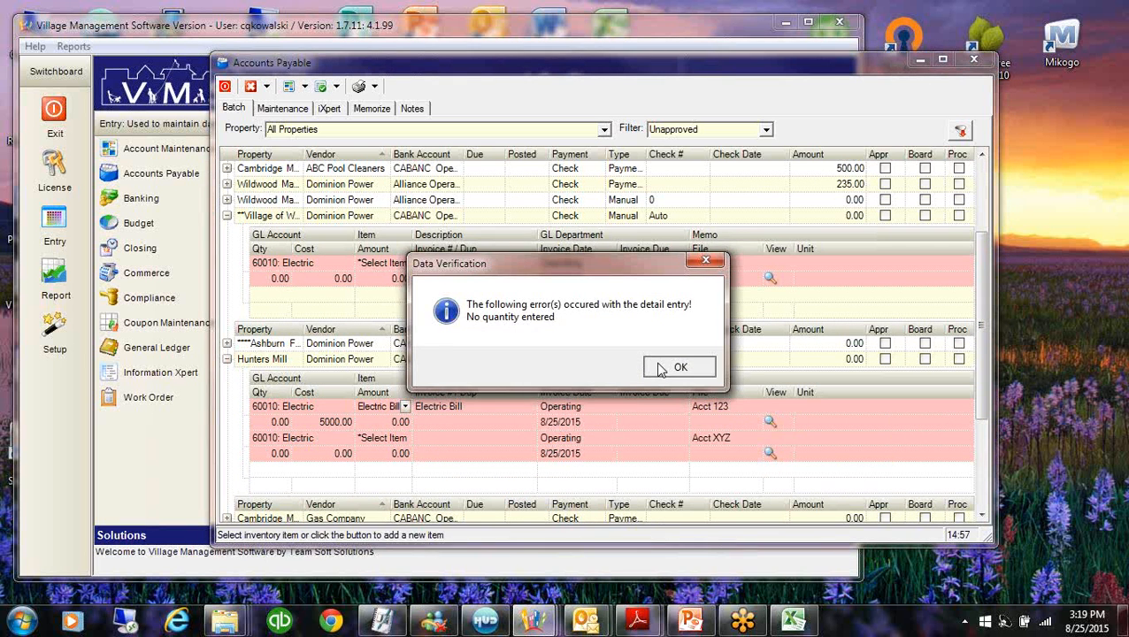
{"action": "left_click", "coordinate": [663, 365]}
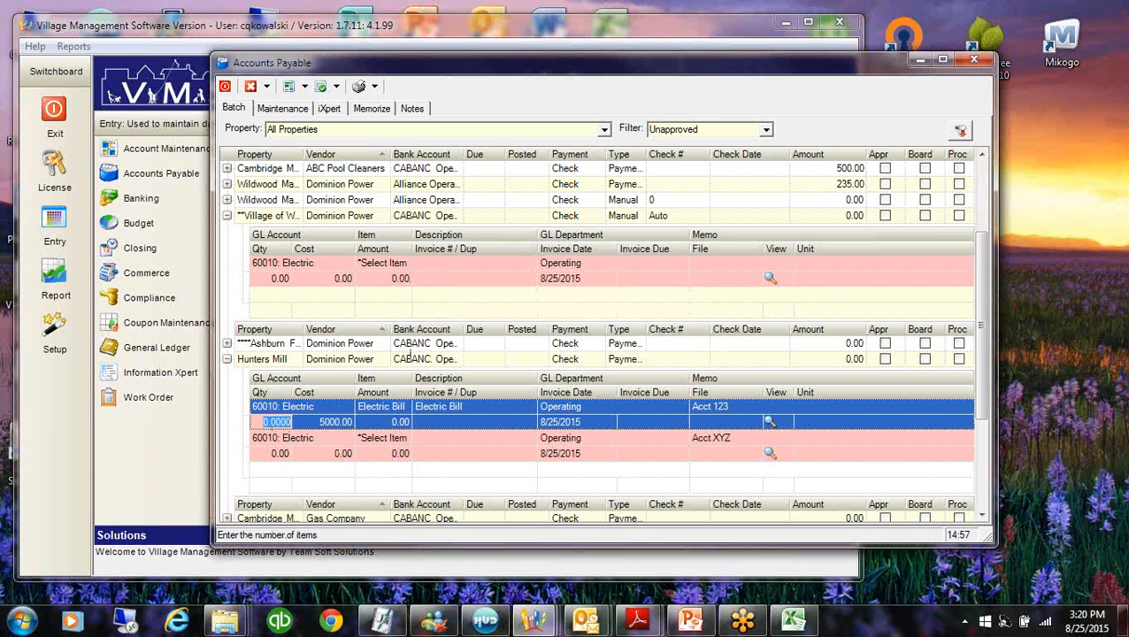
{"action": "type", "text": "1"}
{"action": "key", "text": "Tab"}
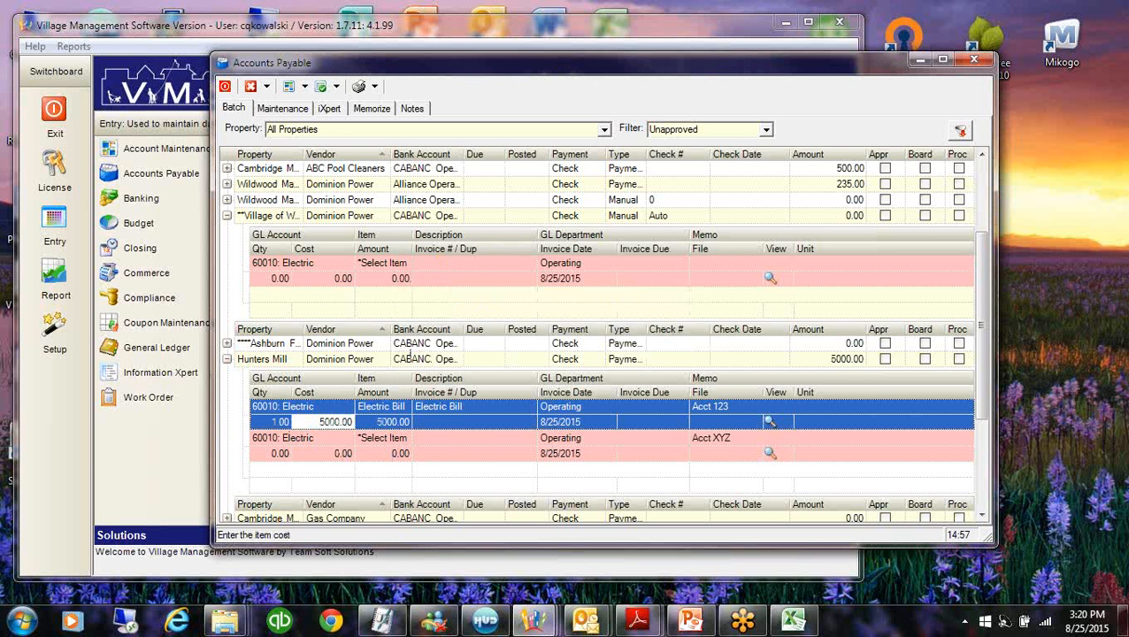
{"action": "type", "text": "5"}
{"action": "type", "text": "5"}
{"action": "key", "text": "Tab"}
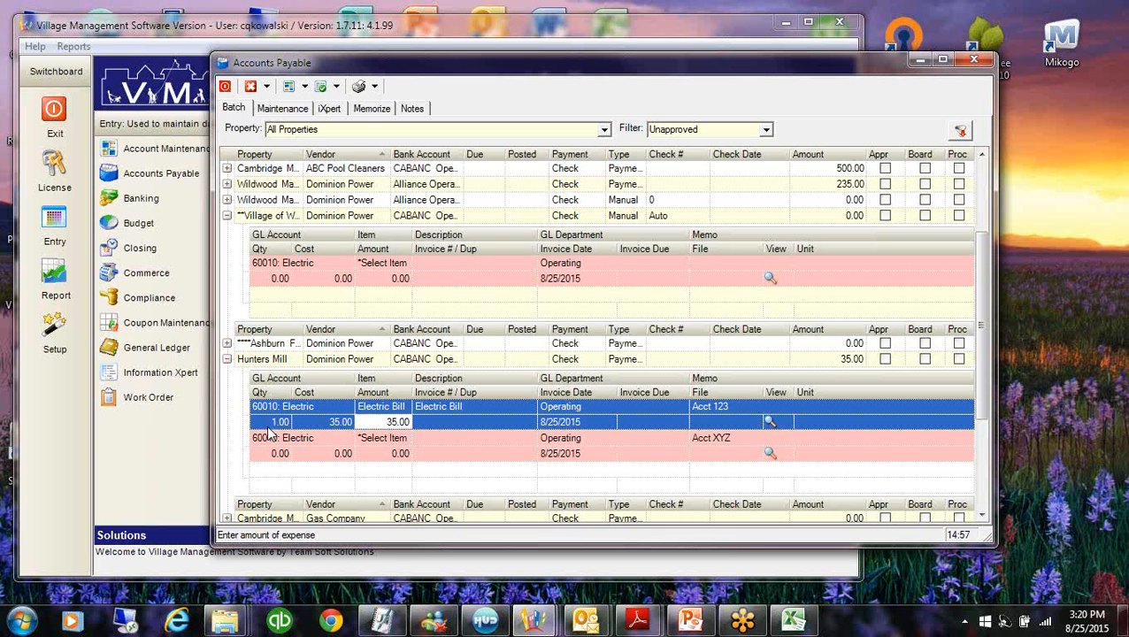
{"action": "left_click", "coordinate": [494, 424]}
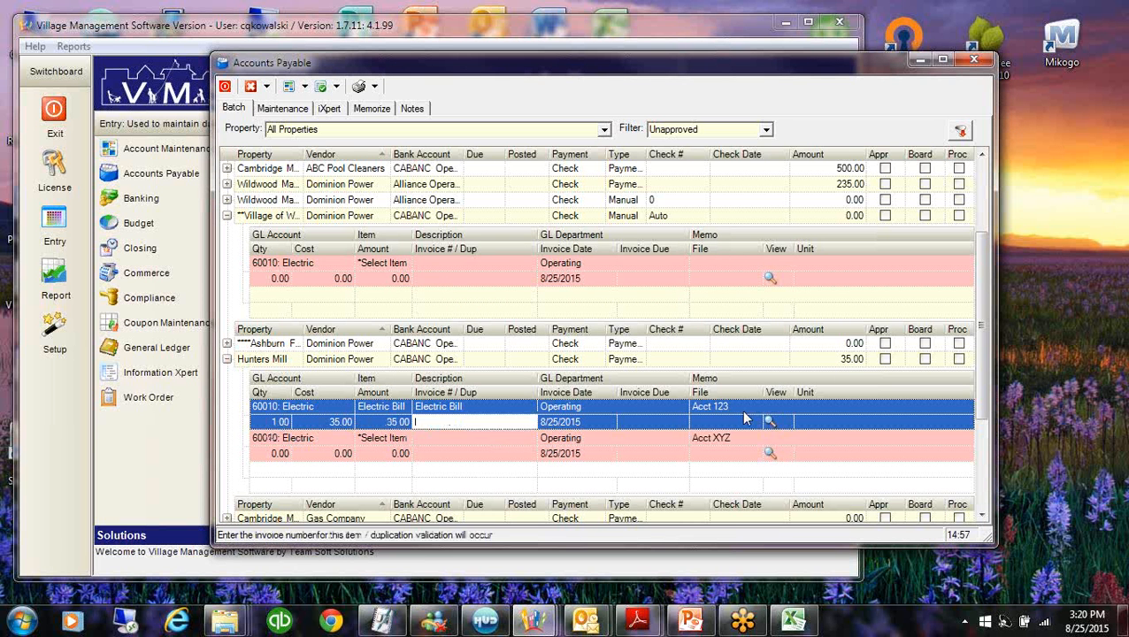
{"action": "left_click", "coordinate": [746, 408]}
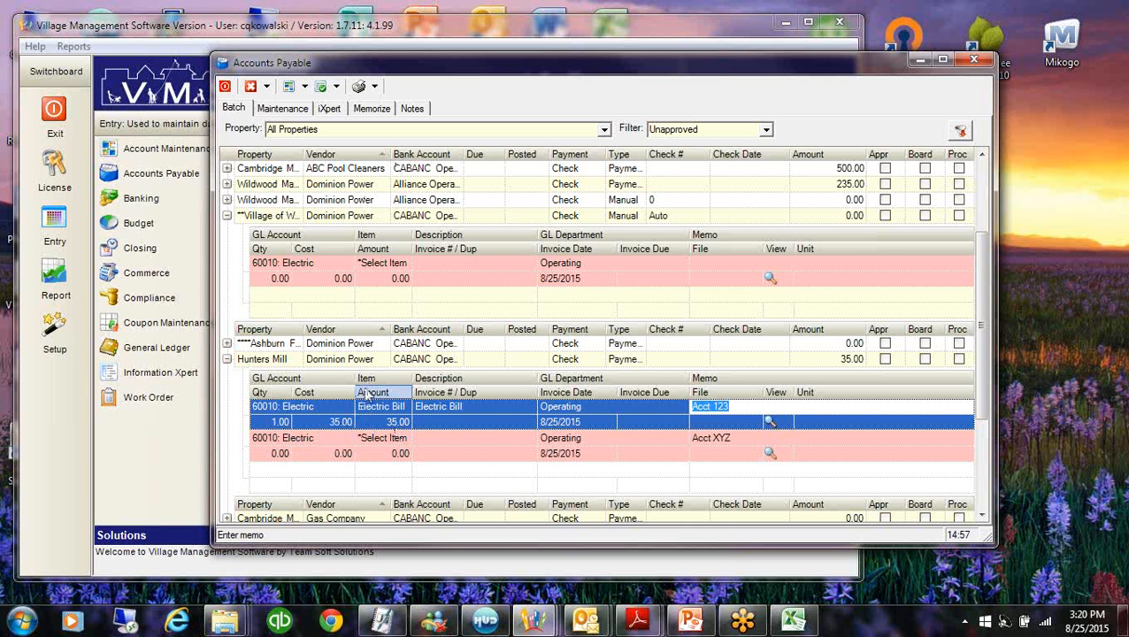
{"action": "left_click", "coordinate": [435, 422]}
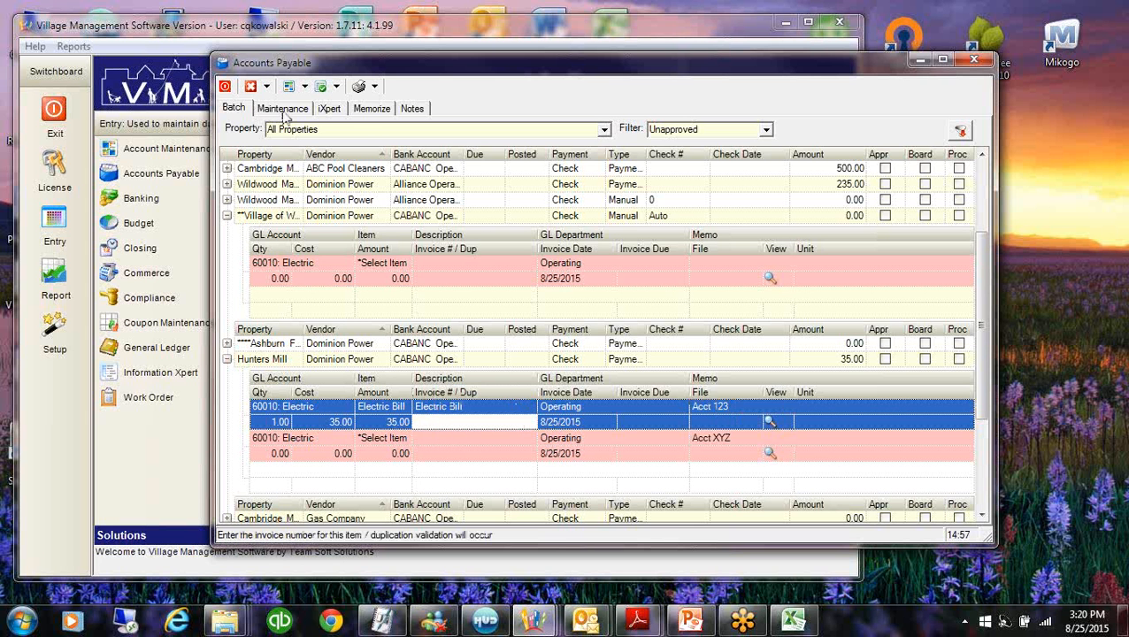
Show the Hunters Mill voucher's expenses in maintenance view and enter invoice number 3568 on the Acct XYZ Electric line
{"action": "left_click", "coordinate": [282, 108]}
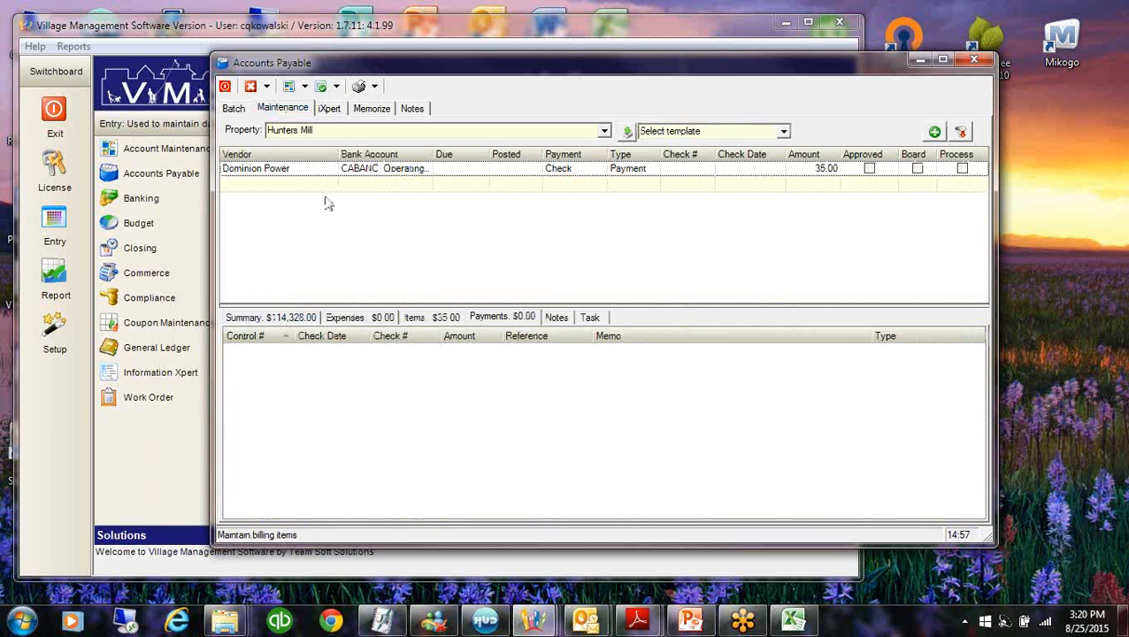
{"action": "left_click", "coordinate": [328, 172]}
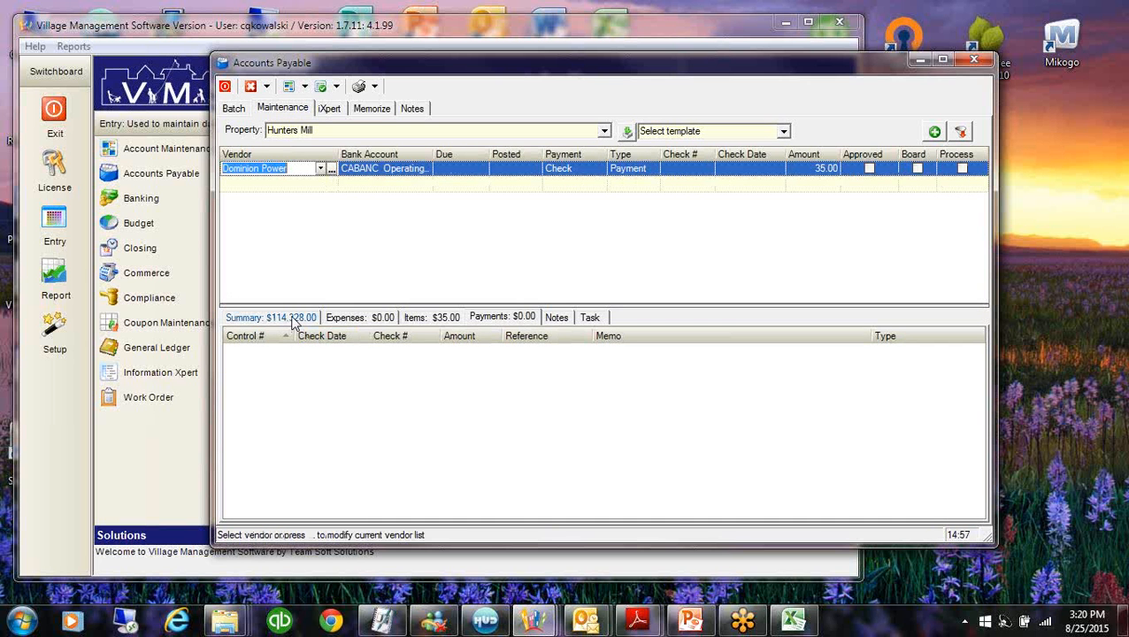
{"action": "left_click", "coordinate": [371, 320]}
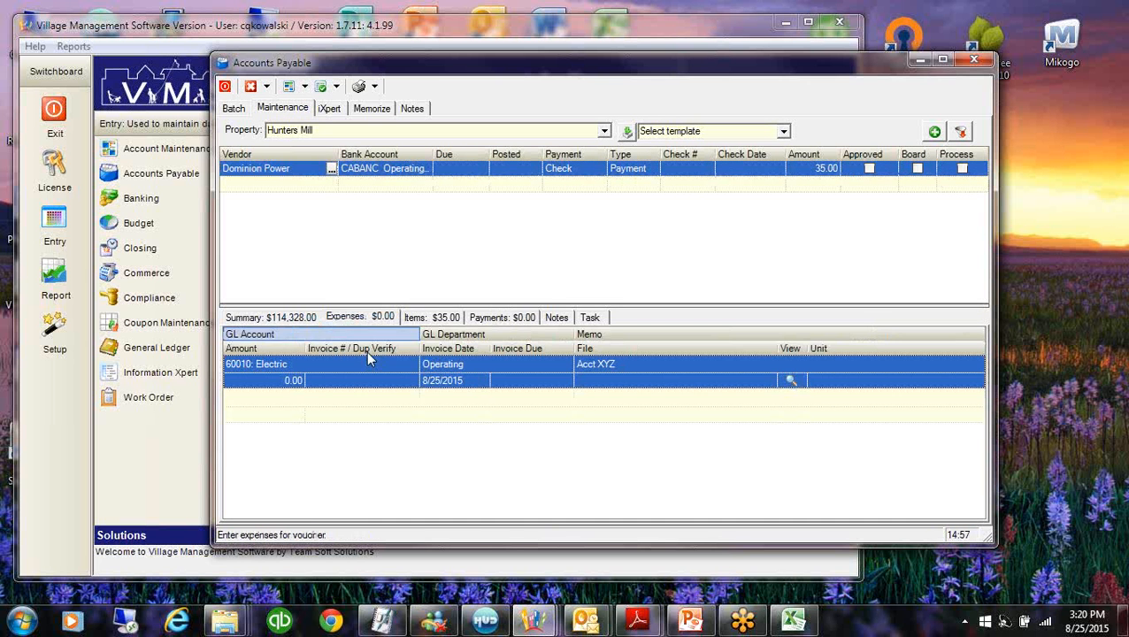
{"action": "left_click", "coordinate": [325, 382]}
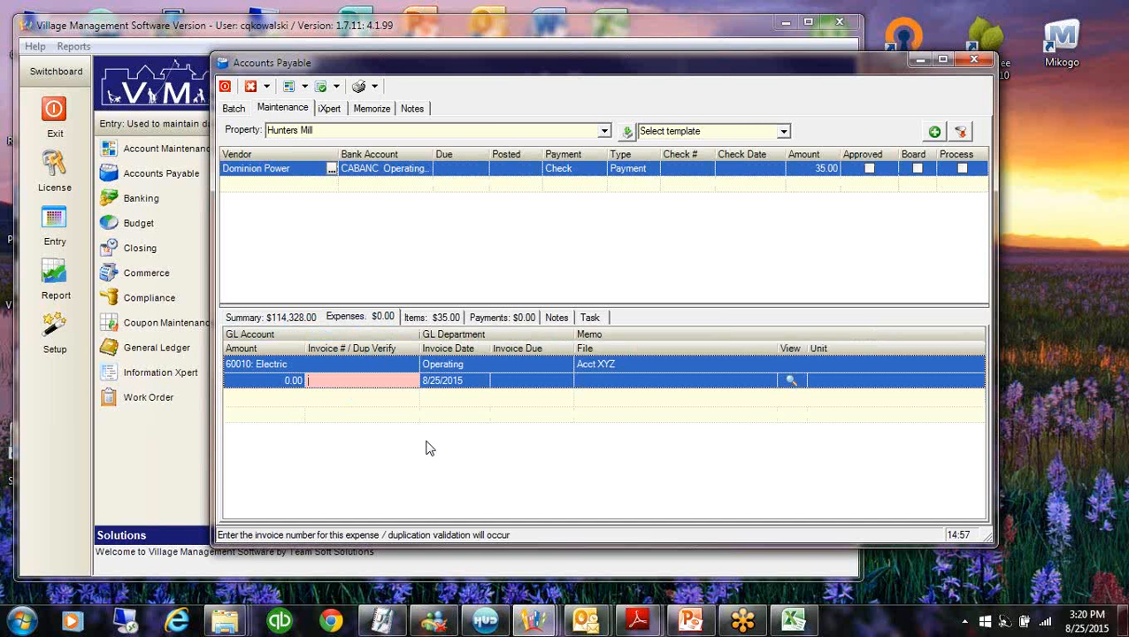
{"action": "type", "text": "3568"}
{"action": "left_click", "coordinate": [265, 381]}
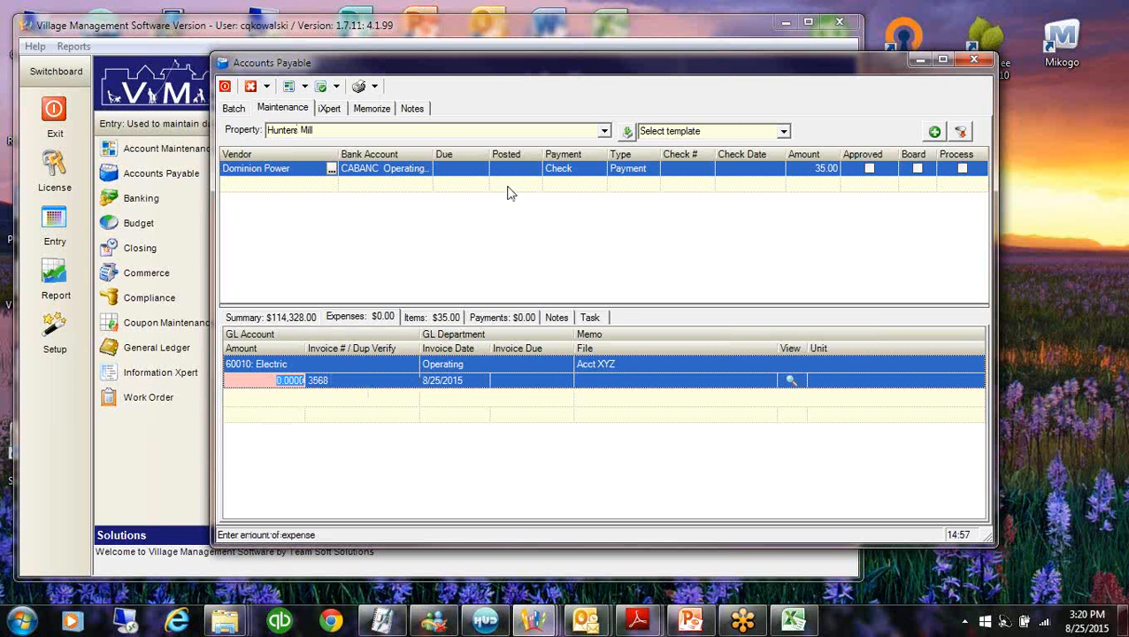
Switch the voucher grid to multi-line display and enter check memo "face of check" and reference "Hello Sunshine" for Dominion Power
{"action": "left_click", "coordinate": [304, 86]}
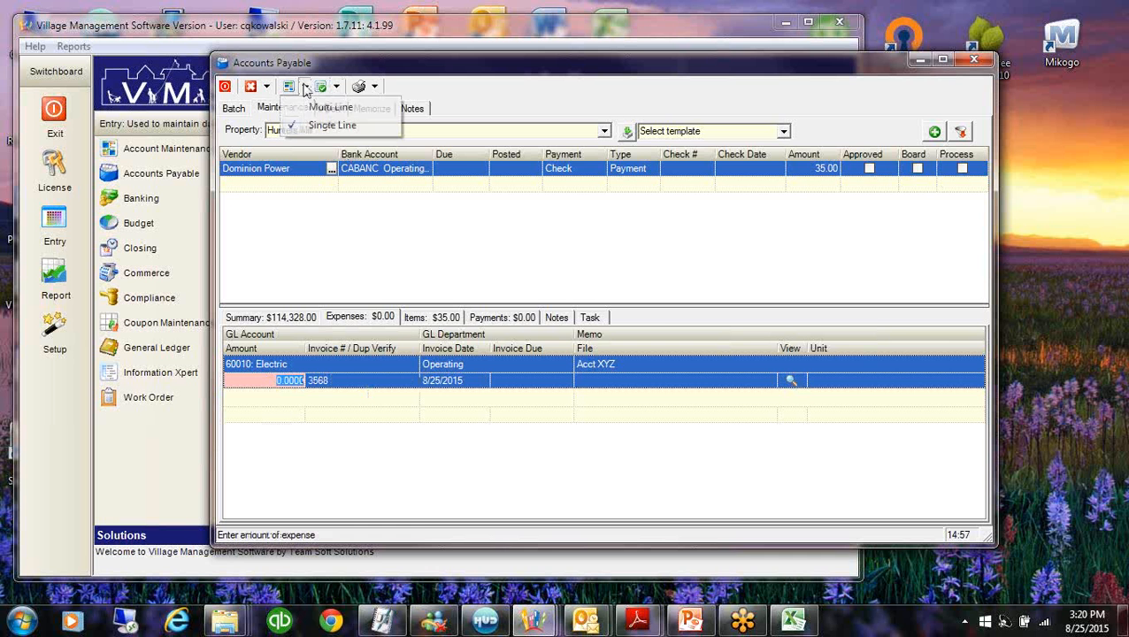
{"action": "left_click", "coordinate": [327, 107]}
{"action": "left_click", "coordinate": [478, 198]}
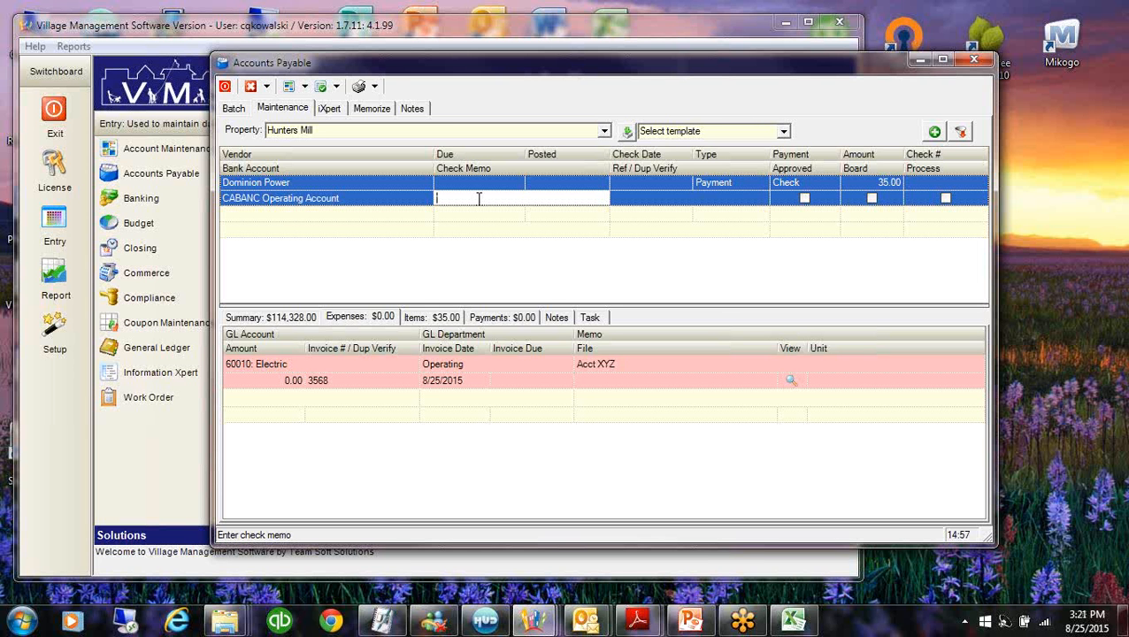
{"action": "type", "text": "face of check"}
{"action": "left_click", "coordinate": [658, 199]}
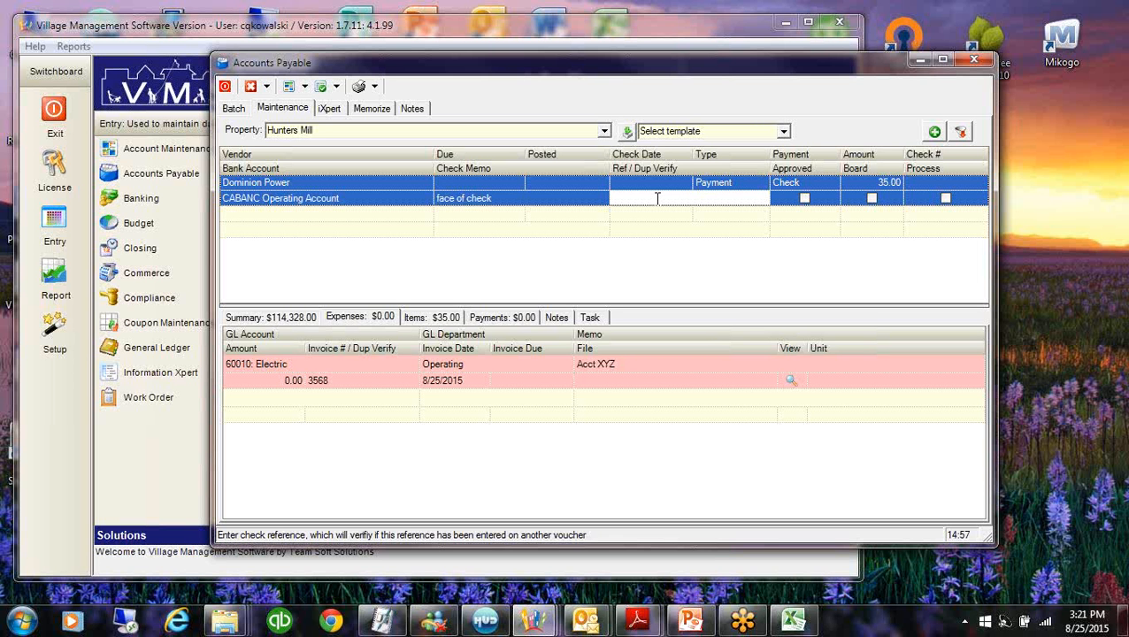
{"action": "type", "text": "Hello Sunshine"}
Set the Acct XYZ Electric expense amount to 3500, keeping invoice number 3568
{"action": "left_click", "coordinate": [263, 381]}
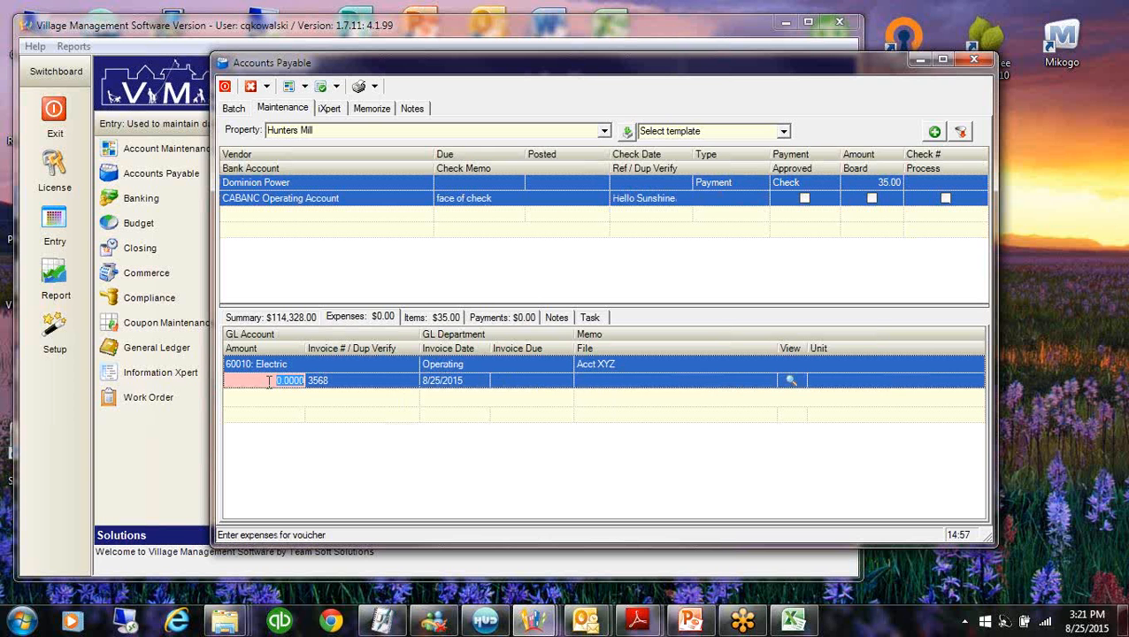
{"action": "type", "text": "3500"}
{"action": "key", "text": "Tab"}
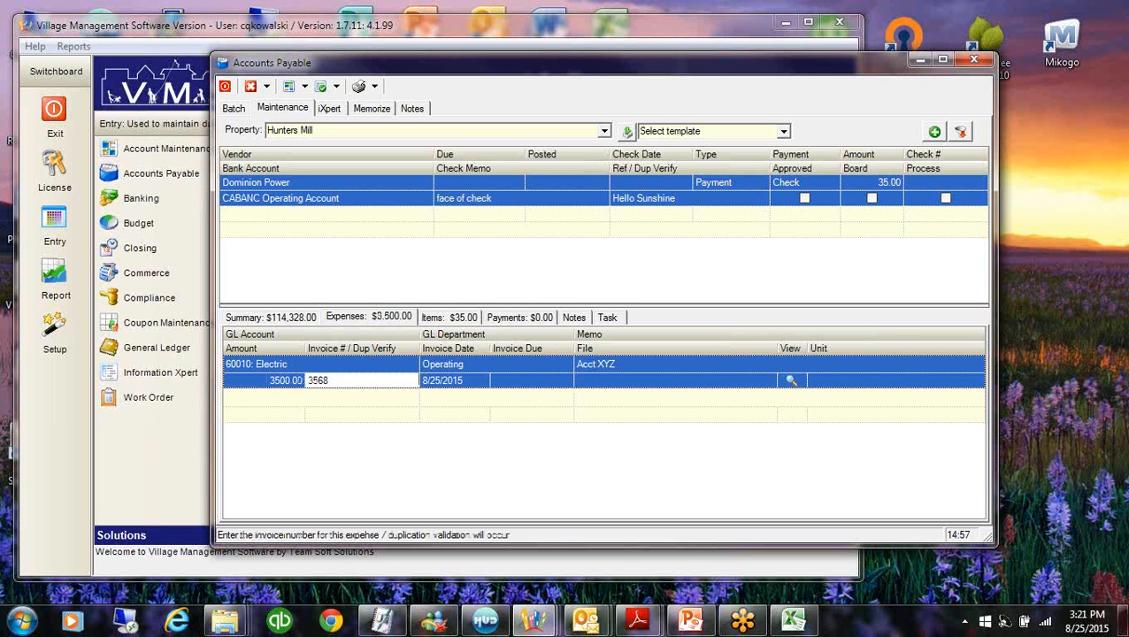
{"action": "type", "text": "3568"}
{"action": "key", "text": "Tab"}
{"action": "key", "text": "Tab"}
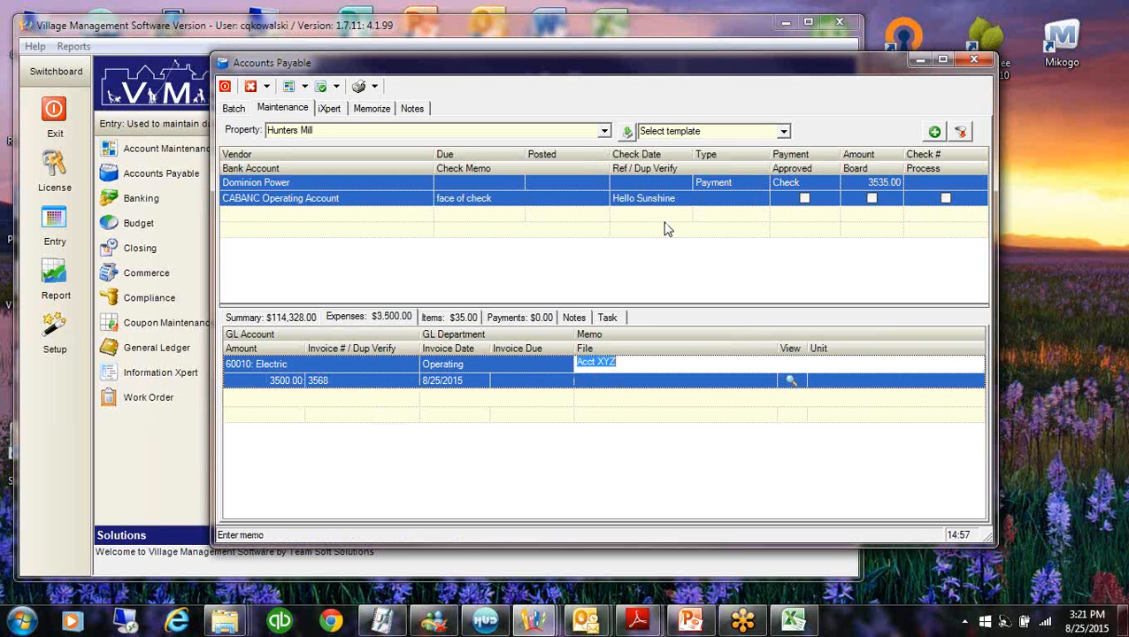
{"action": "left_click", "coordinate": [556, 183]}
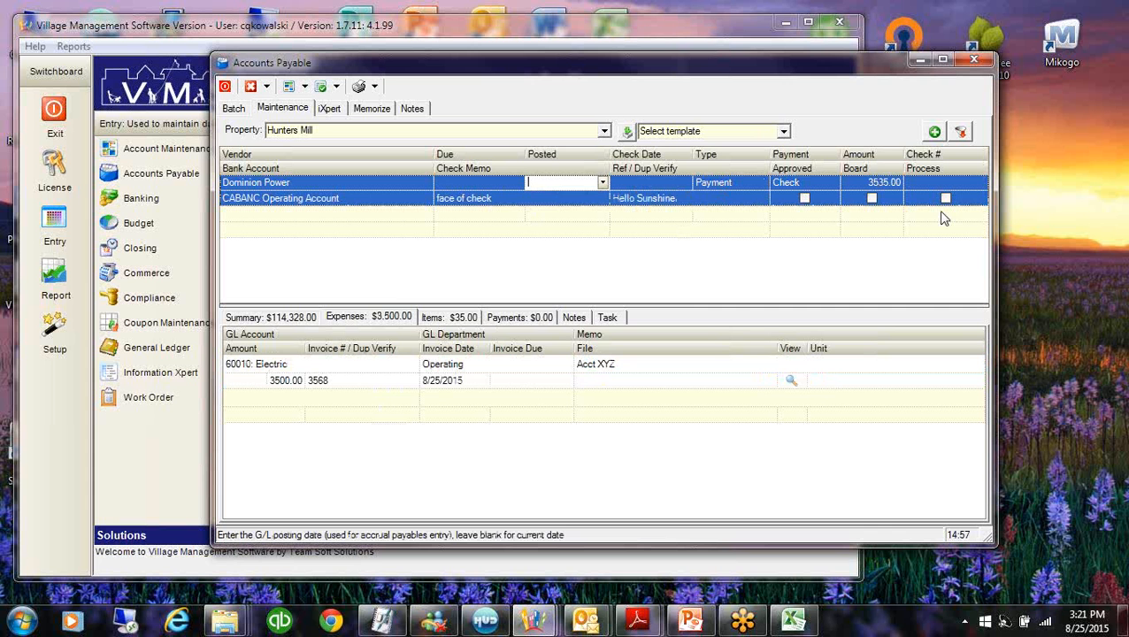
Approve and process all Hunters Mill vouchers in one operation
{"action": "left_click", "coordinate": [336, 86]}
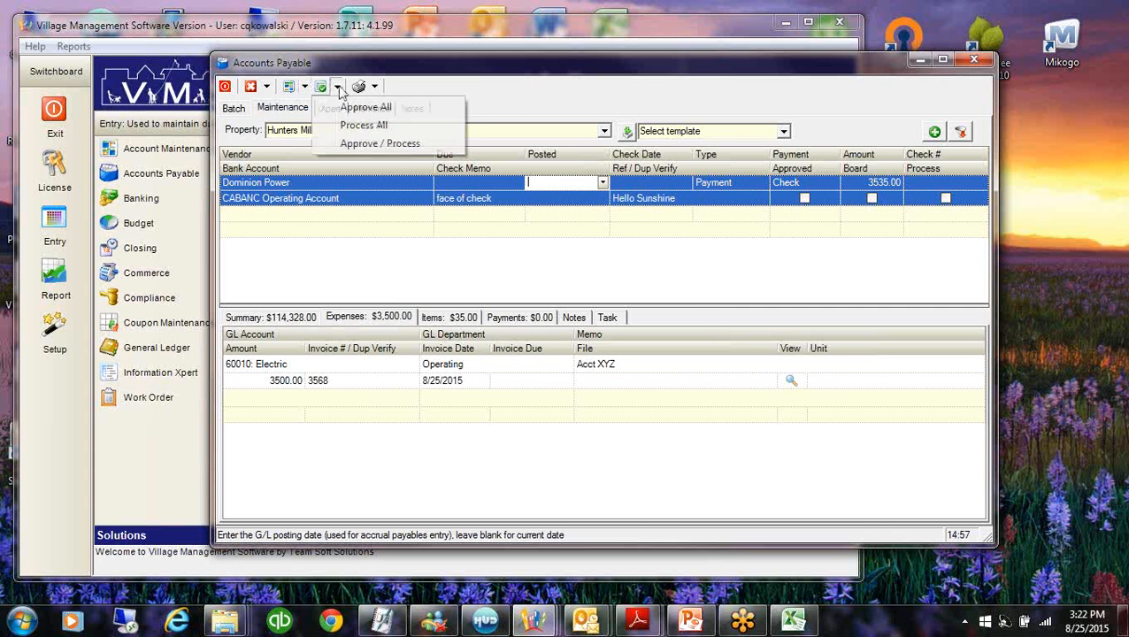
{"action": "left_click", "coordinate": [352, 143]}
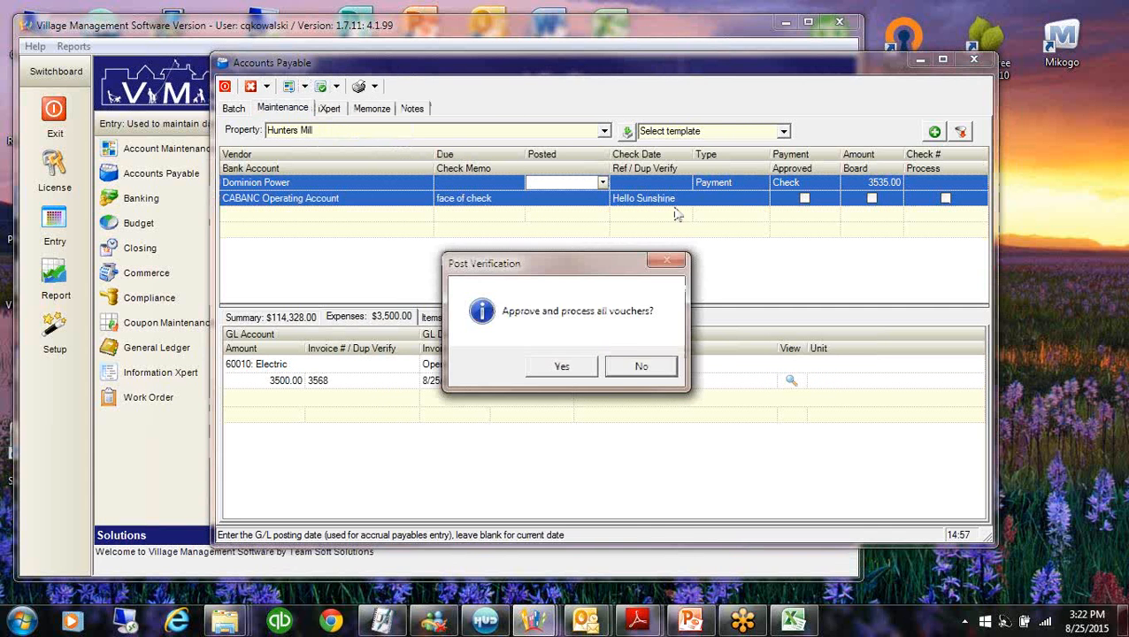
{"action": "left_click", "coordinate": [567, 366]}
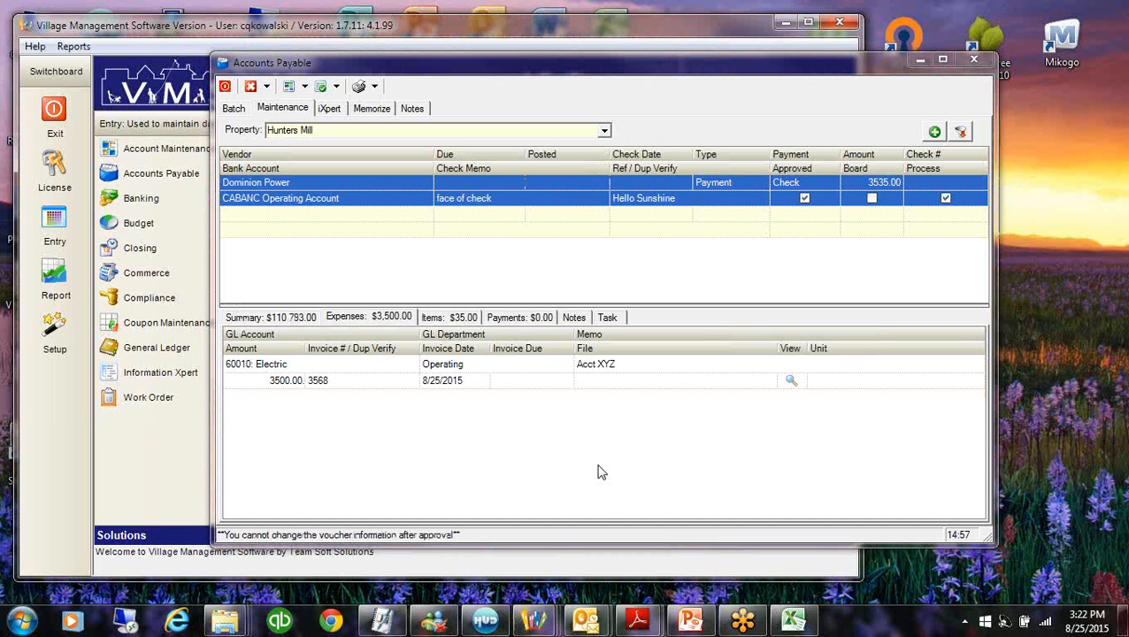
Print the checks for the selected property Hunters Mill, closing the check preview and completing the print run
{"action": "left_click", "coordinate": [375, 87]}
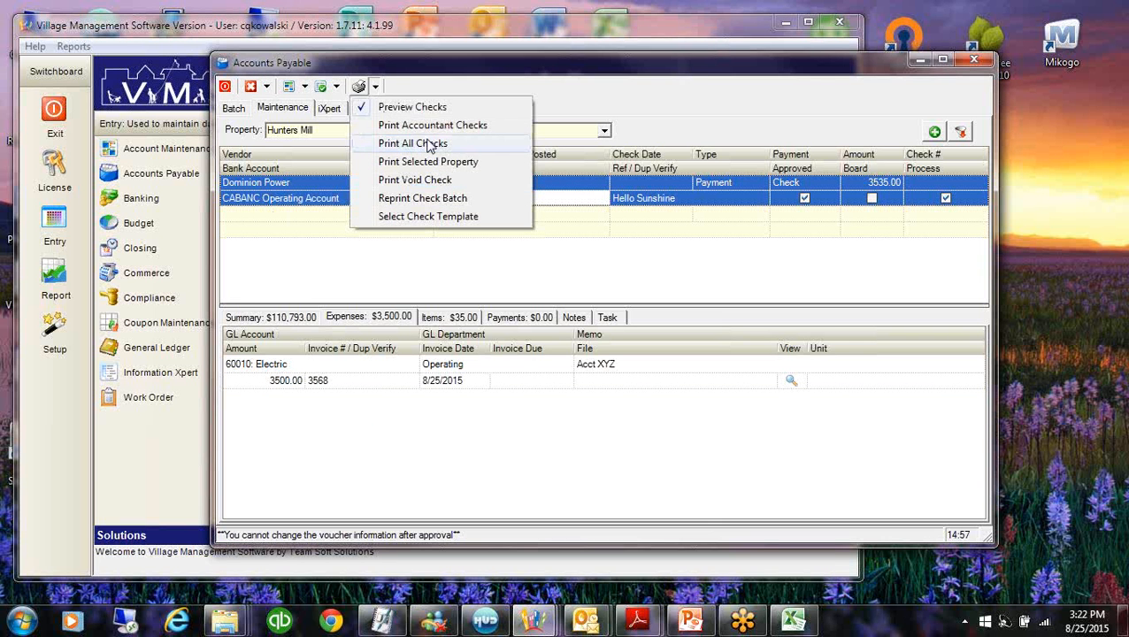
{"action": "left_click", "coordinate": [474, 162]}
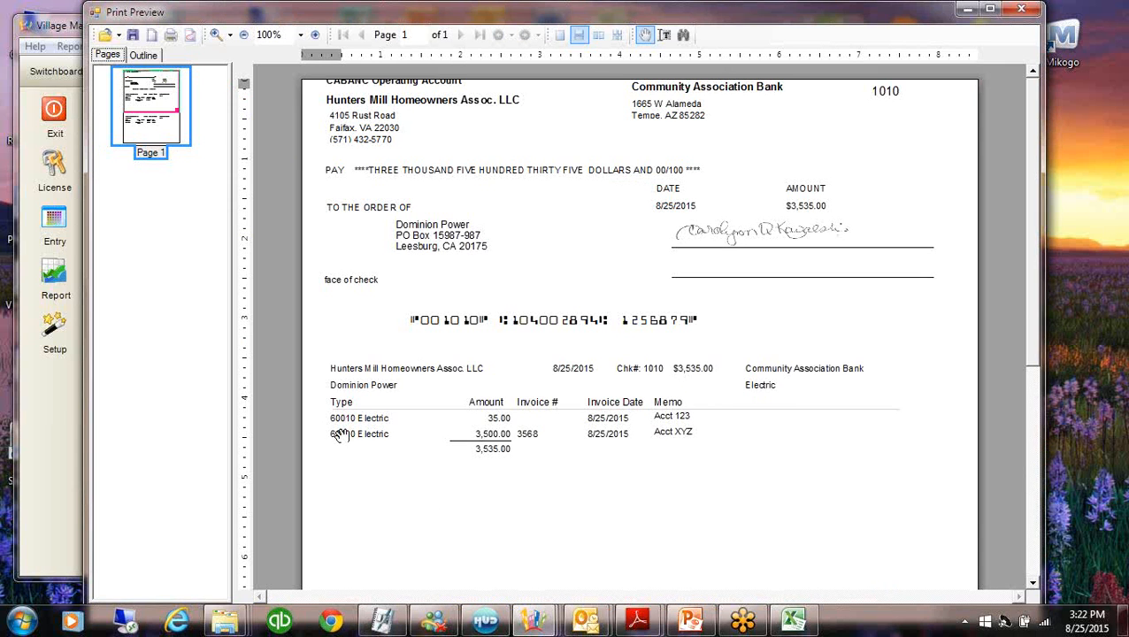
{"action": "left_click", "coordinate": [1019, 9]}
{"action": "left_click", "coordinate": [546, 335]}
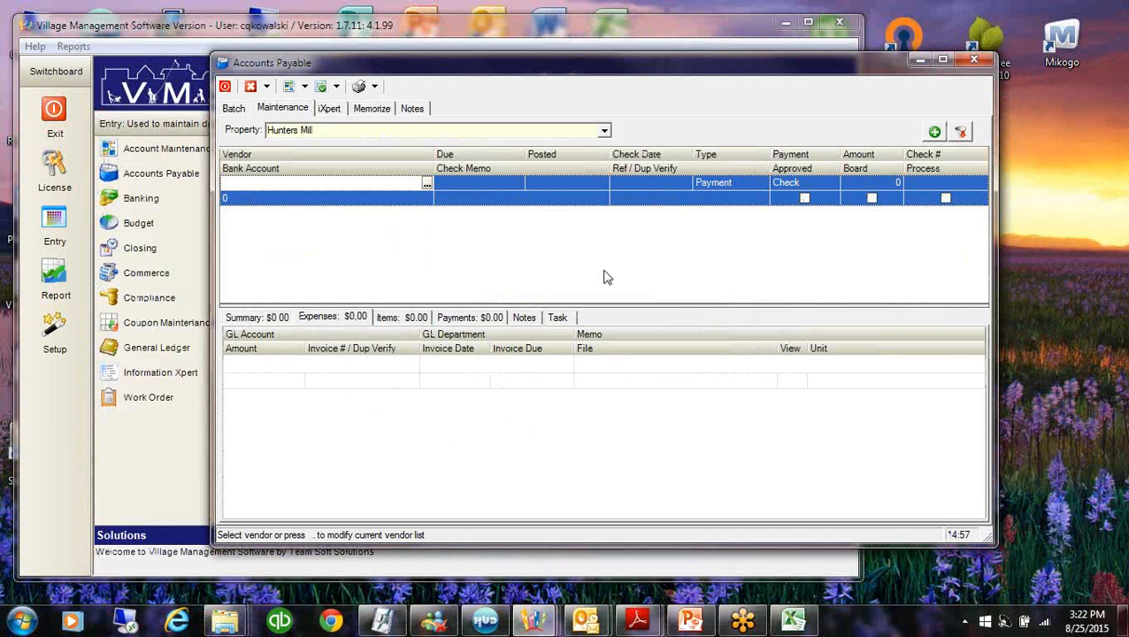
Load the memorized Dominion Power entry as a new Hunters Mill voucher
{"action": "right_click", "coordinate": [630, 249]}
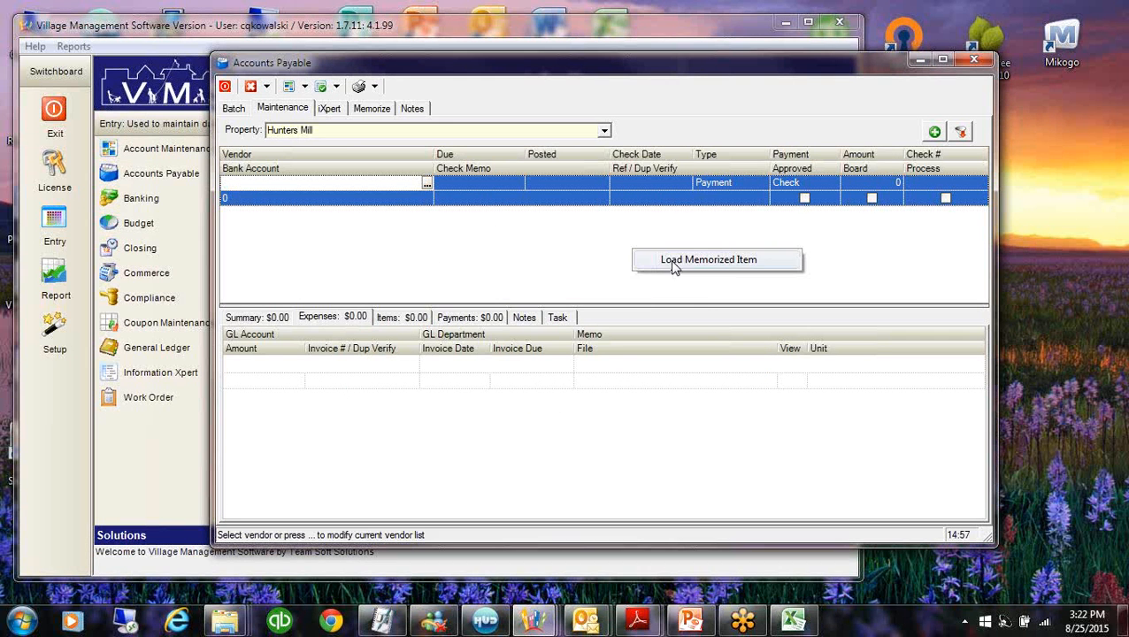
{"action": "left_click", "coordinate": [673, 261]}
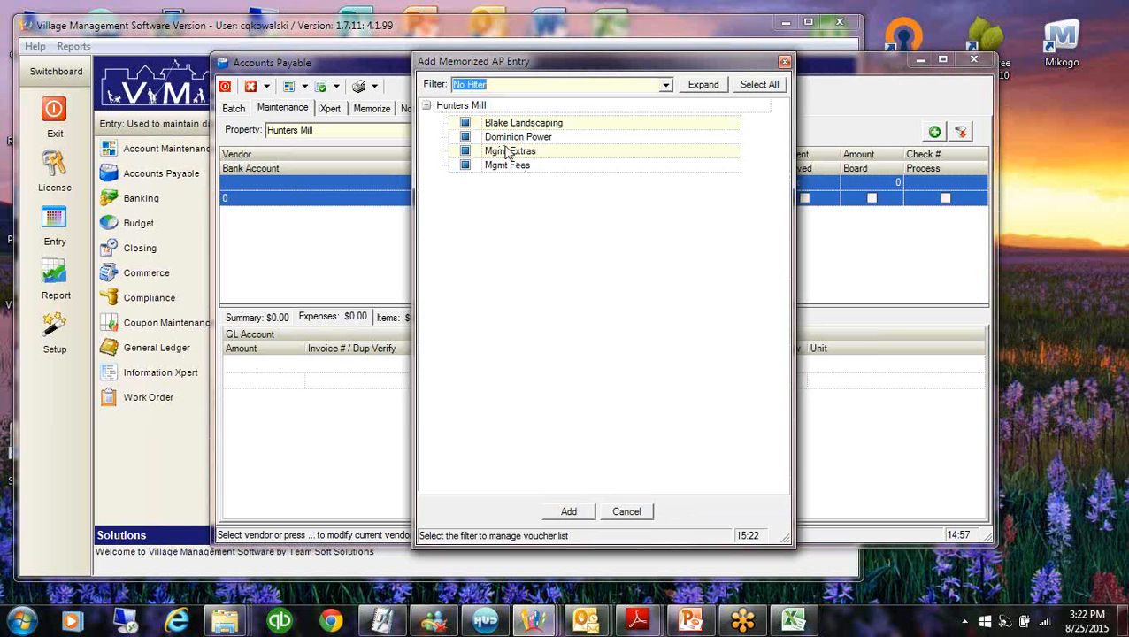
{"action": "left_click", "coordinate": [466, 140]}
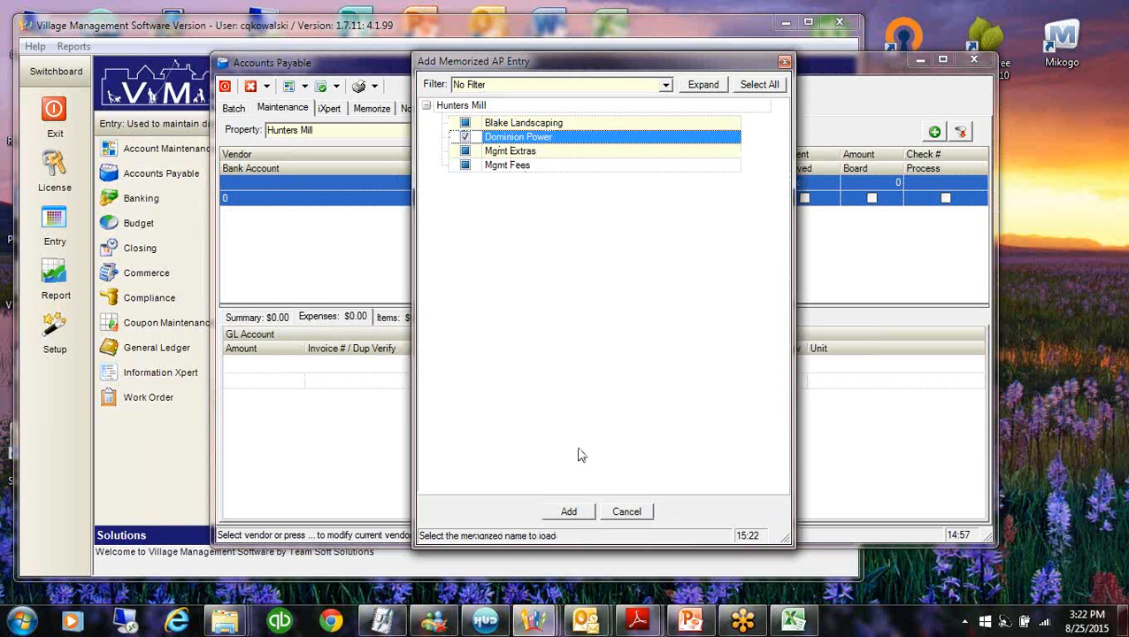
{"action": "left_click", "coordinate": [570, 512]}
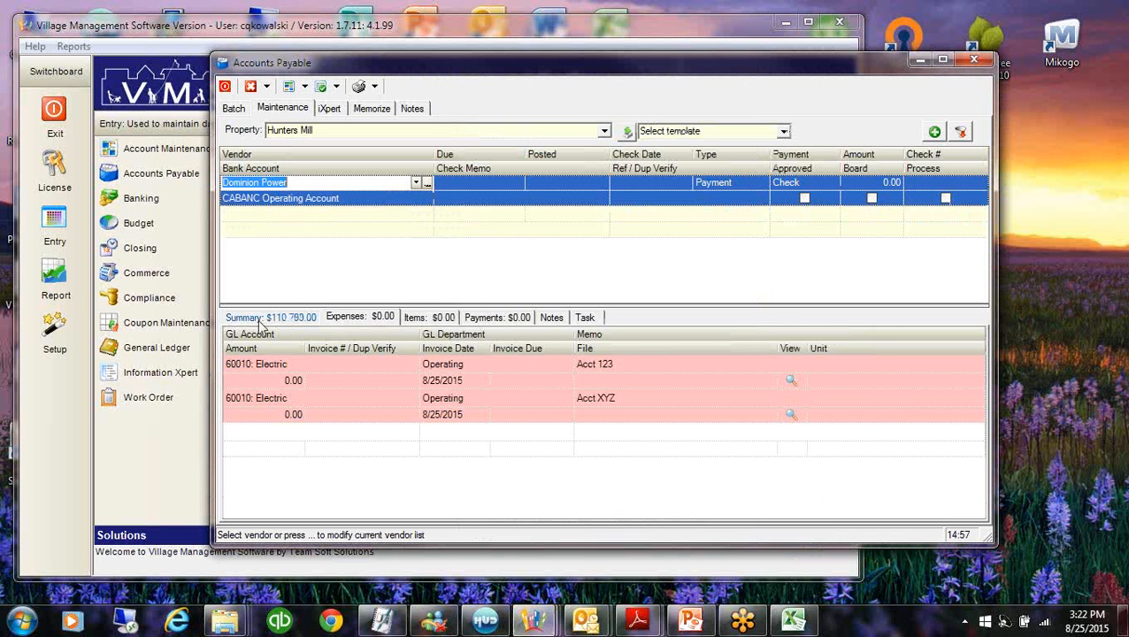
Examine the Dominion Power voucher's summary, covering the bank account balance and the vendor payments of the past three months
{"action": "left_click", "coordinate": [265, 317]}
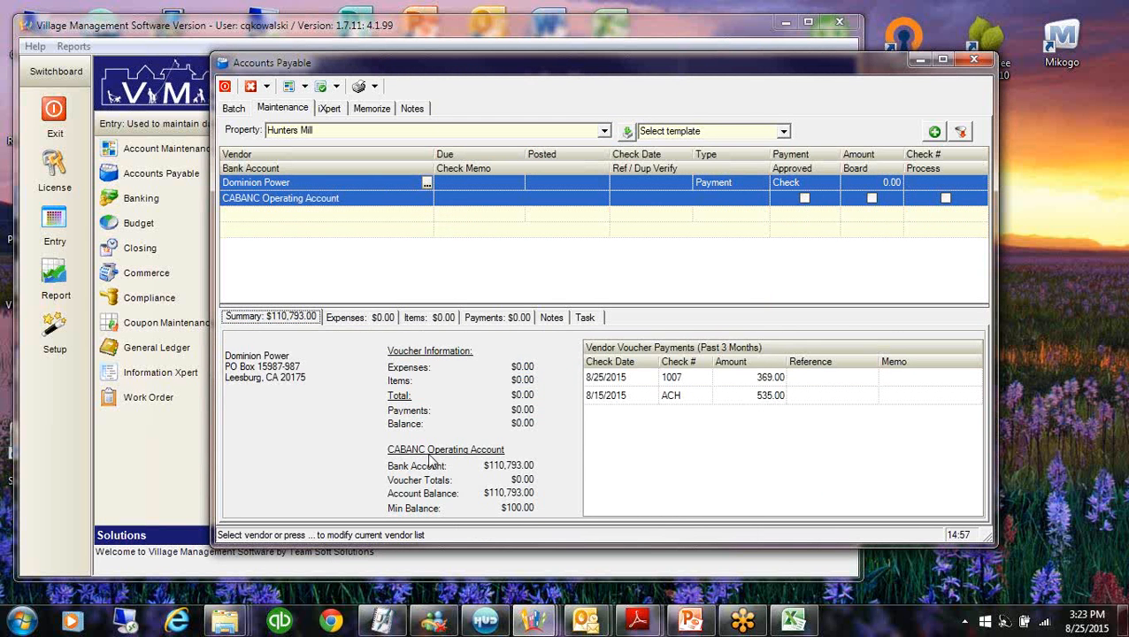
{"action": "left_click", "coordinate": [371, 198]}
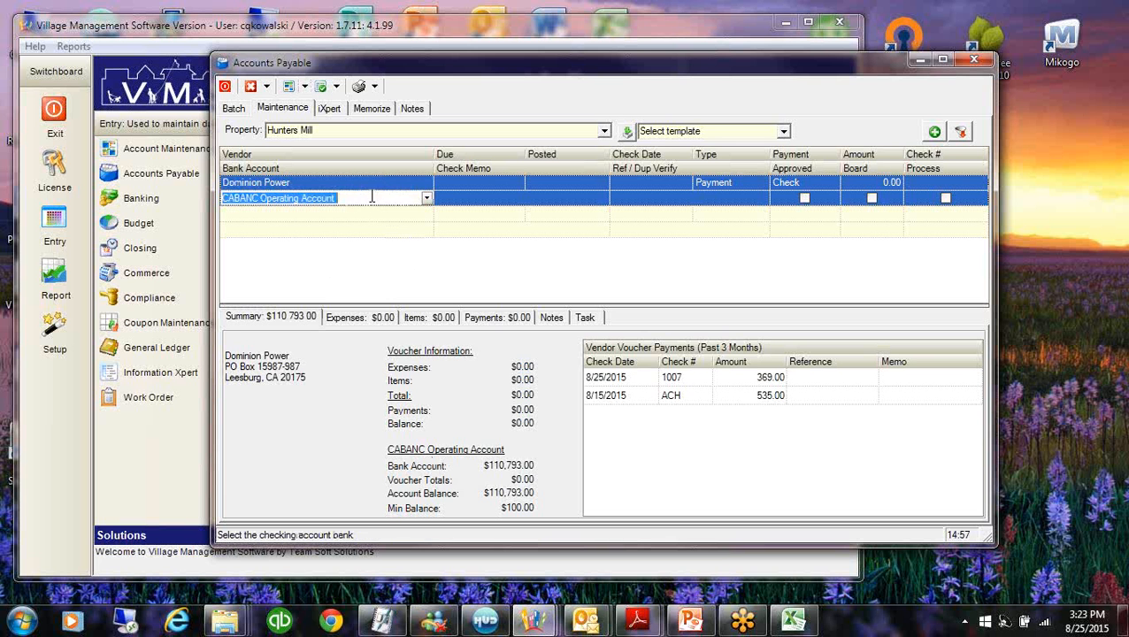
{"action": "left_click", "coordinate": [464, 190]}
{"action": "left_click", "coordinate": [274, 318]}
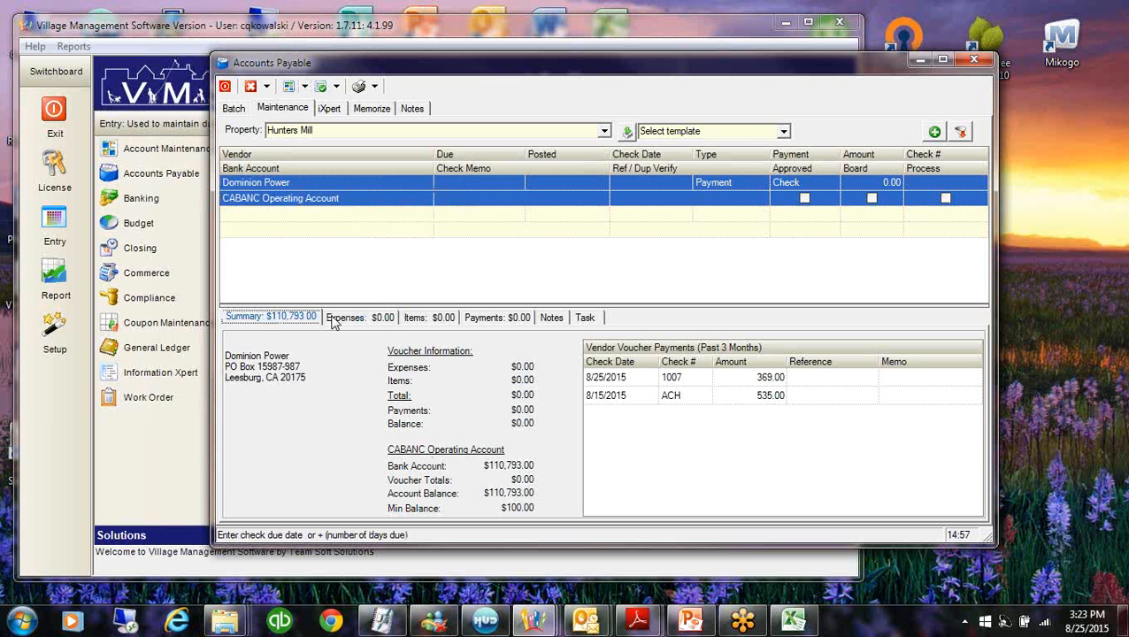
{"action": "left_click", "coordinate": [336, 318]}
{"action": "left_click", "coordinate": [305, 179]}
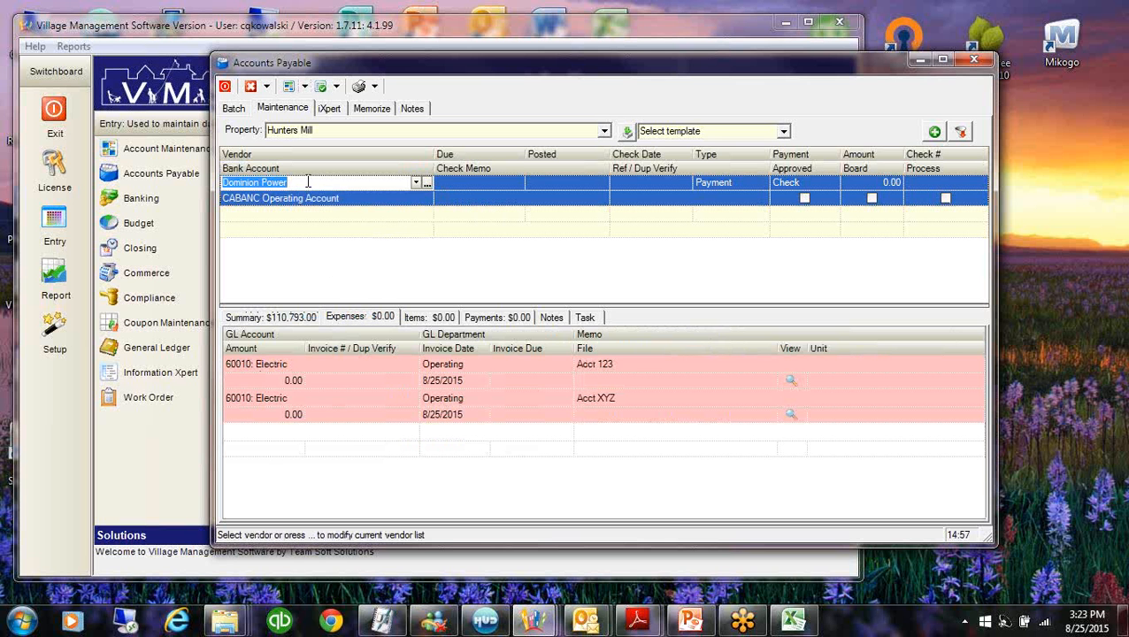
{"action": "left_click", "coordinate": [281, 319]}
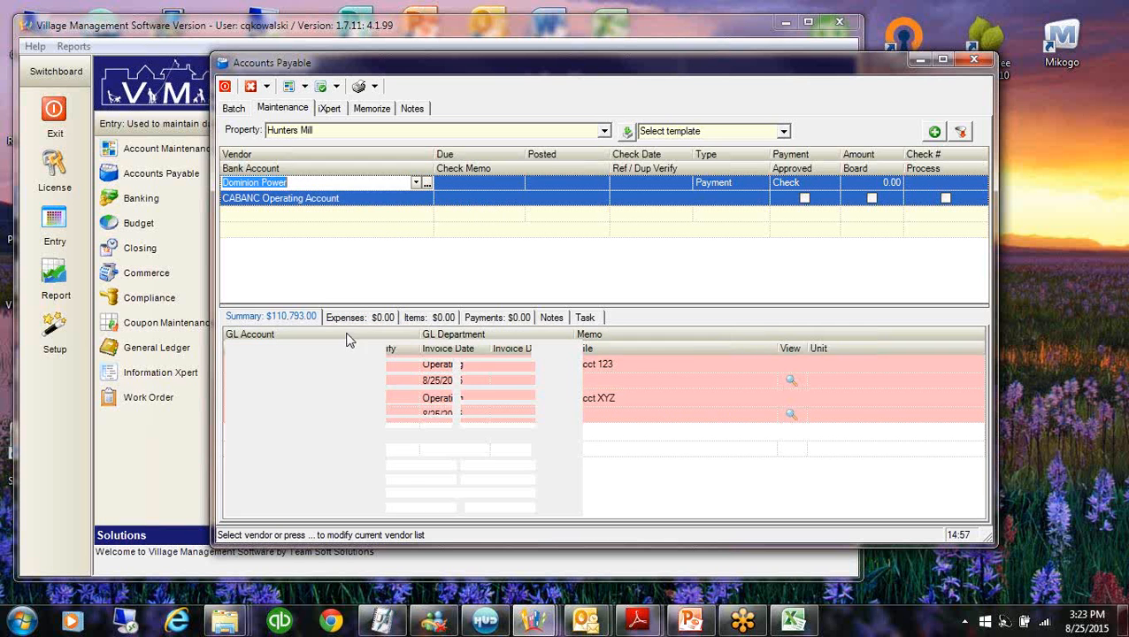
{"action": "left_click", "coordinate": [818, 380]}
{"action": "left_click", "coordinate": [821, 400]}
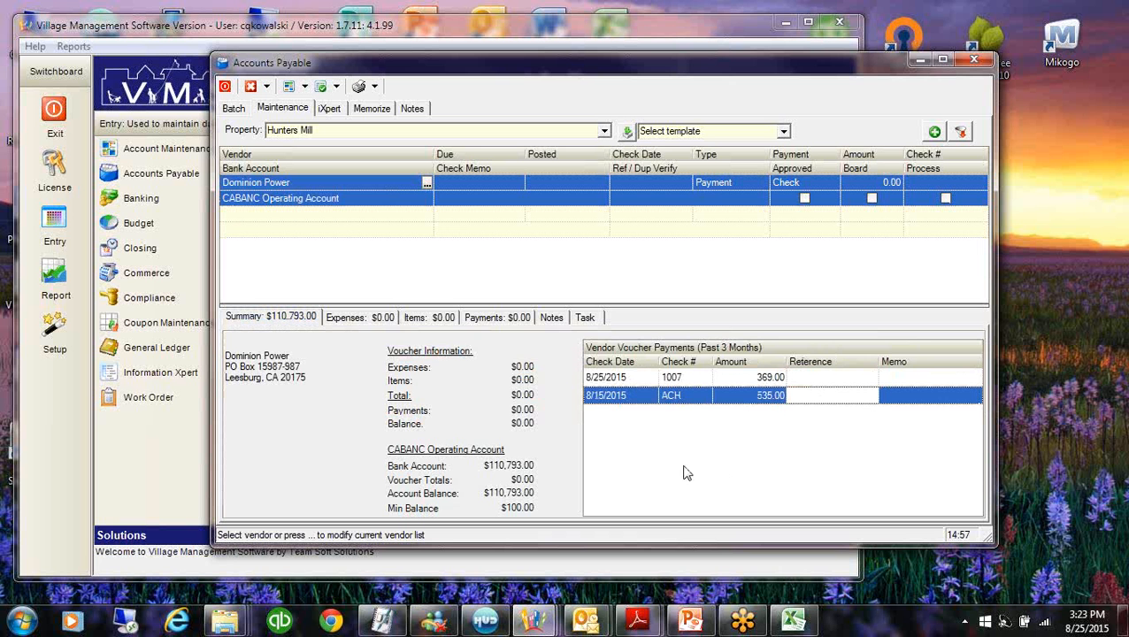
Change the voucher's vendor to the second Dominion Power location and check its address and payment history in the summary
{"action": "left_click", "coordinate": [384, 181]}
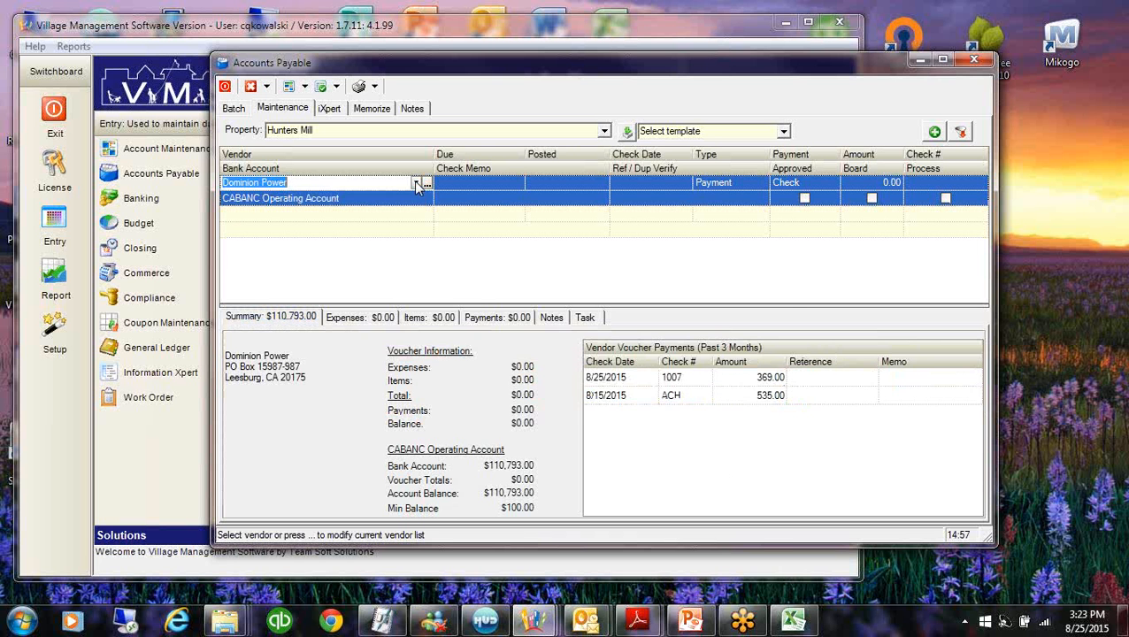
{"action": "left_click", "coordinate": [415, 182]}
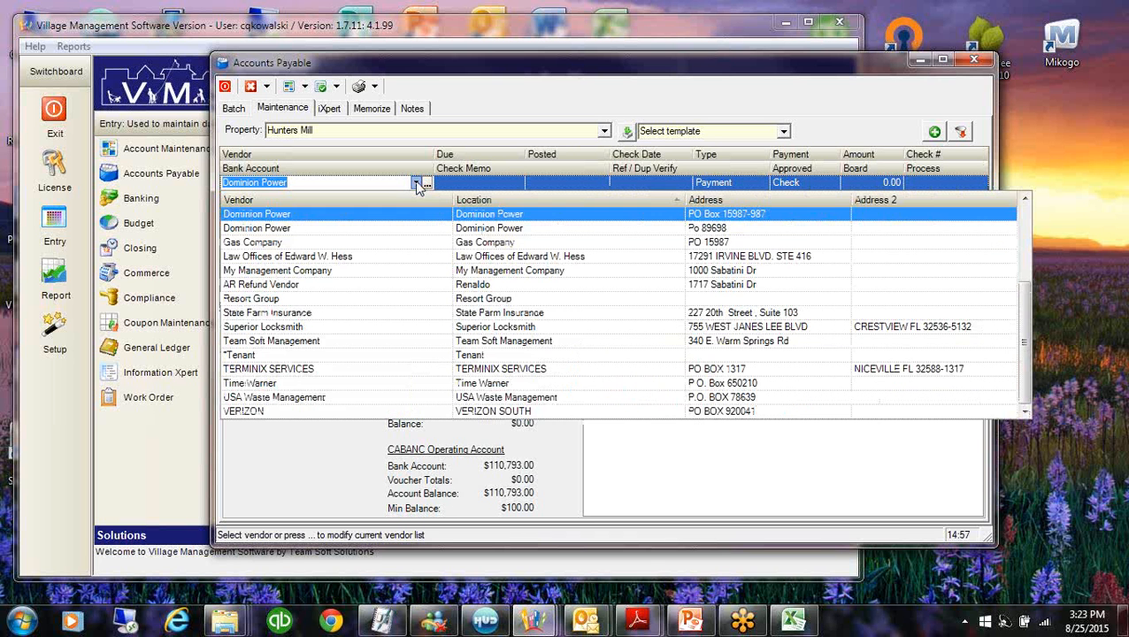
{"action": "left_click", "coordinate": [323, 229]}
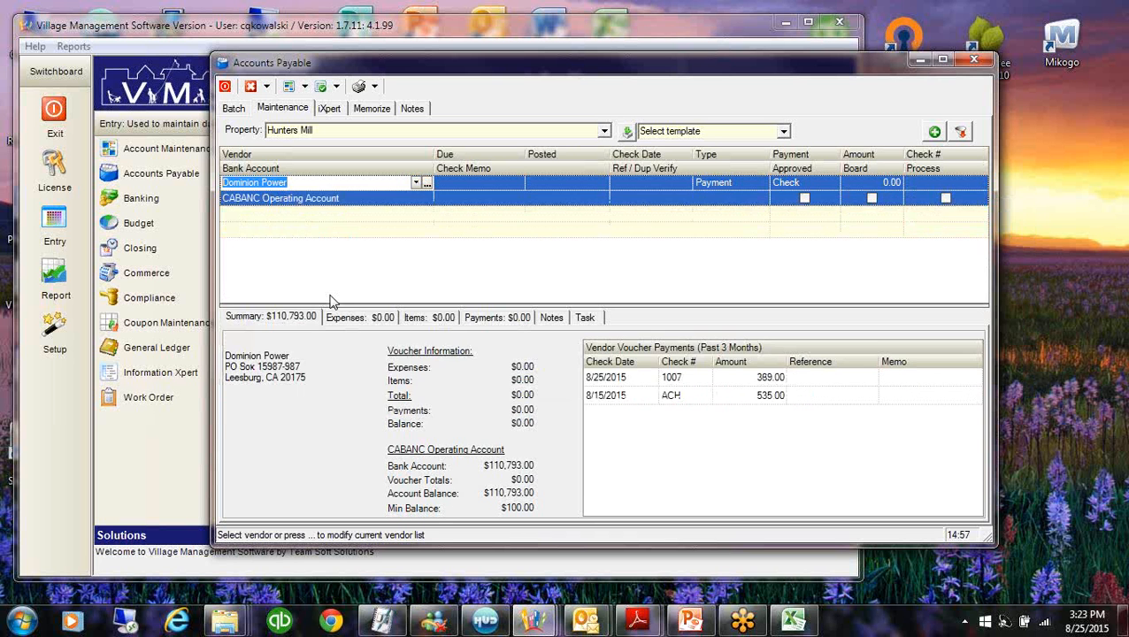
{"action": "left_click", "coordinate": [383, 198]}
{"action": "left_click", "coordinate": [380, 226]}
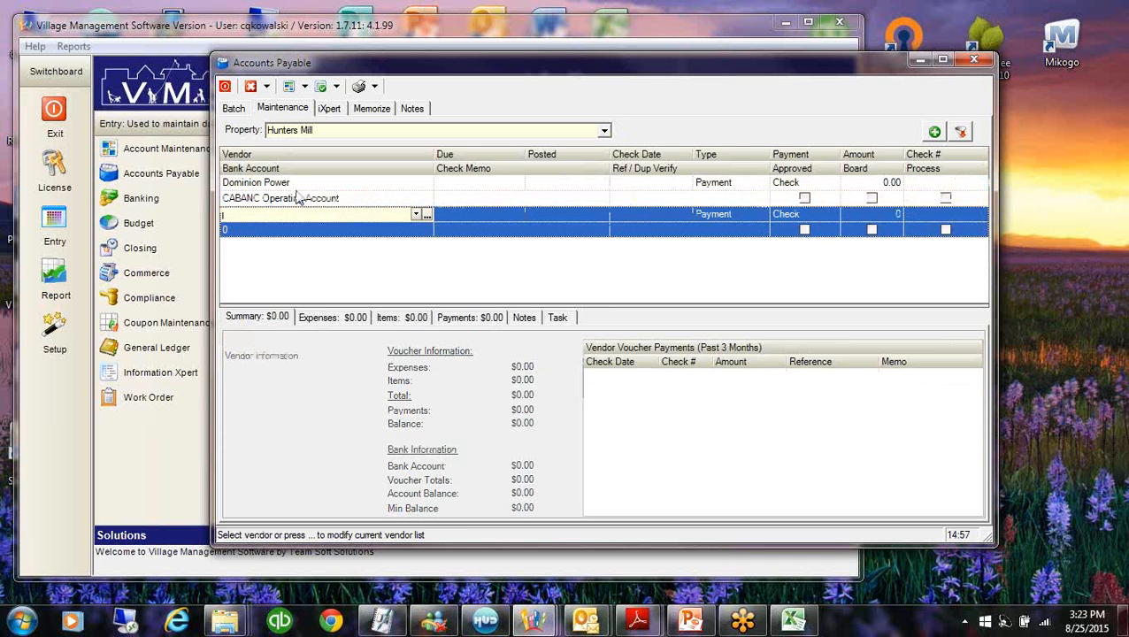
{"action": "left_click", "coordinate": [305, 183]}
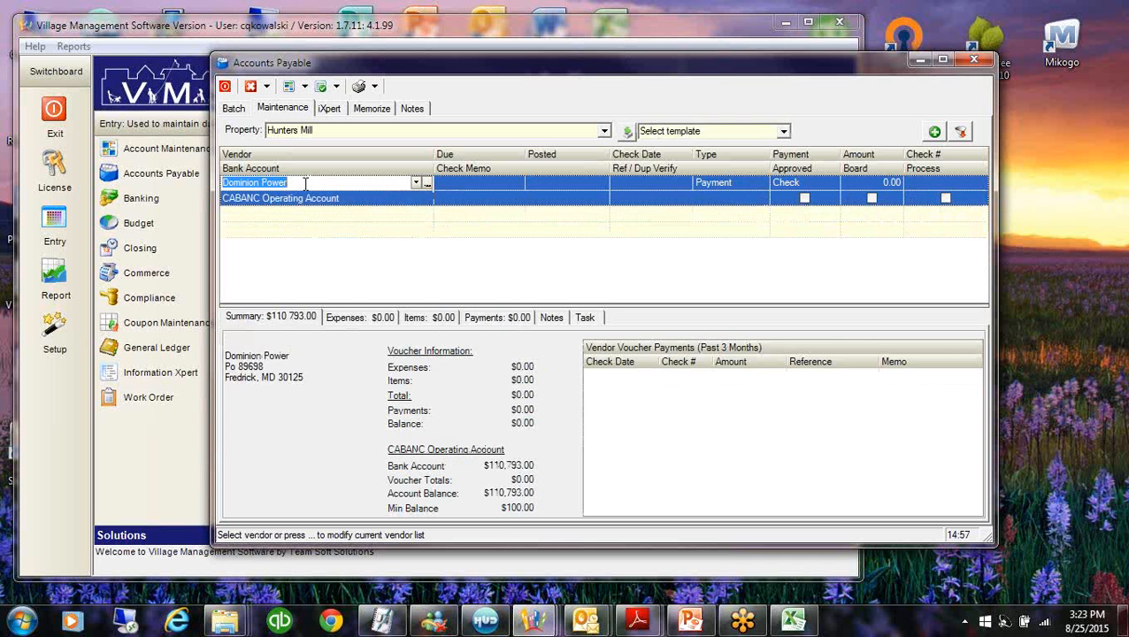
{"action": "left_click", "coordinate": [315, 200]}
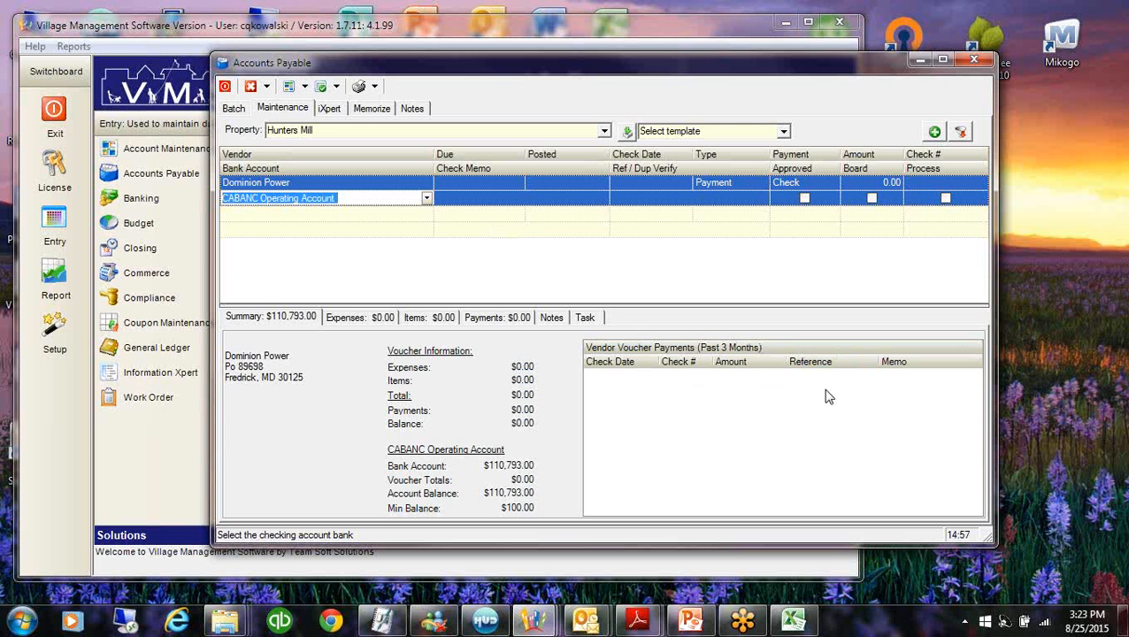
{"action": "left_click", "coordinate": [524, 199]}
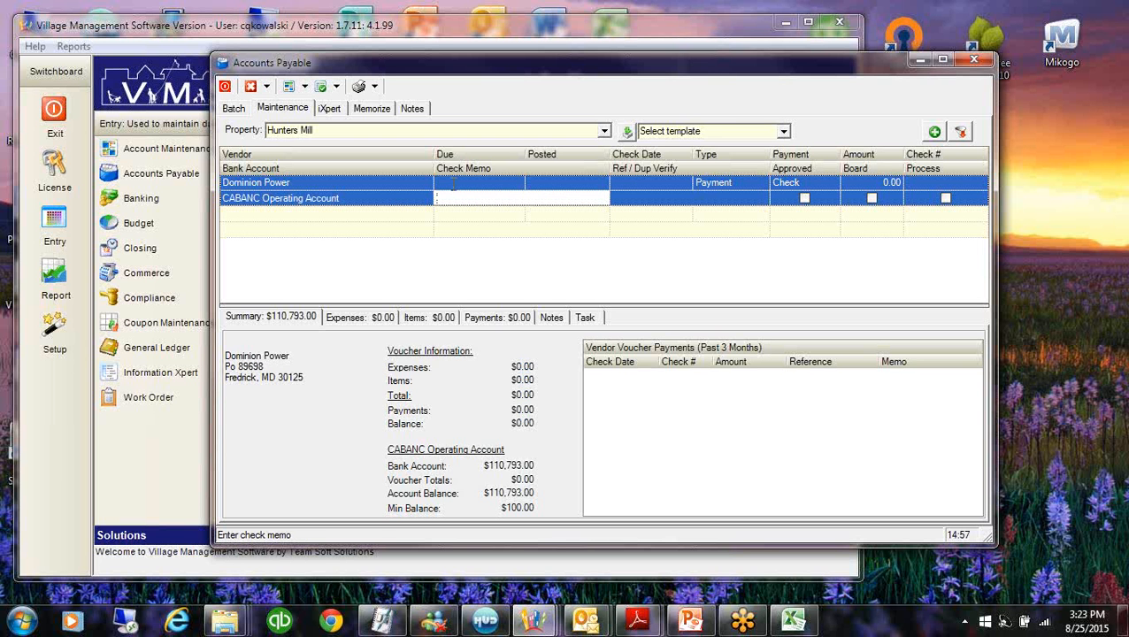
Return to batch view and limit the unapproved vouchers to the Hunters Mill property
{"action": "left_click", "coordinate": [230, 108]}
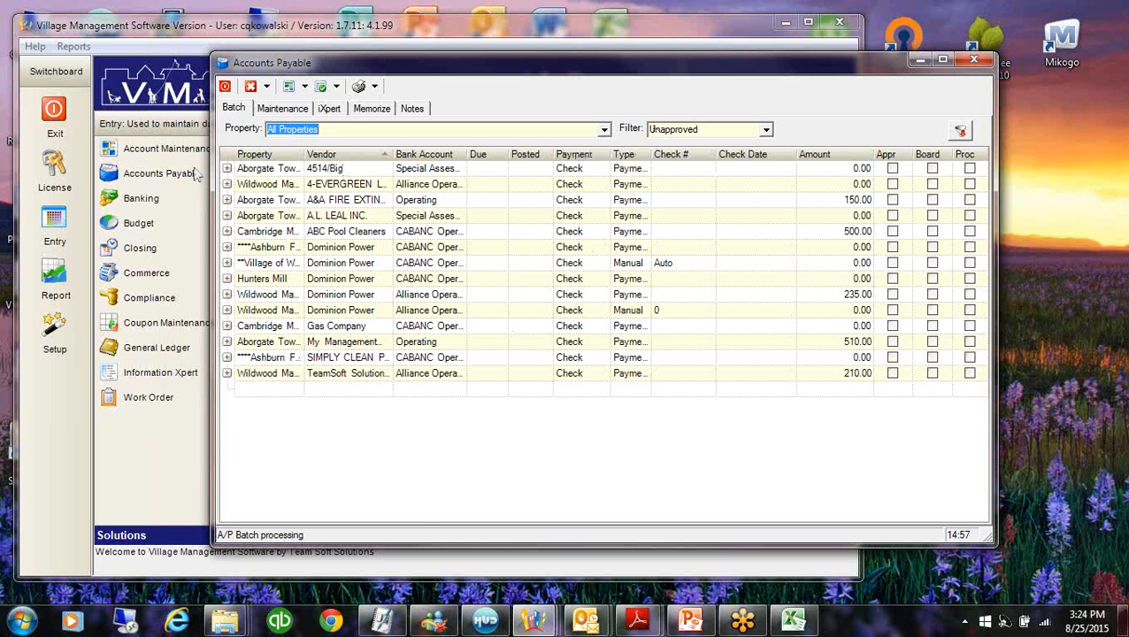
{"action": "left_click", "coordinate": [228, 174]}
{"action": "left_click", "coordinate": [227, 169]}
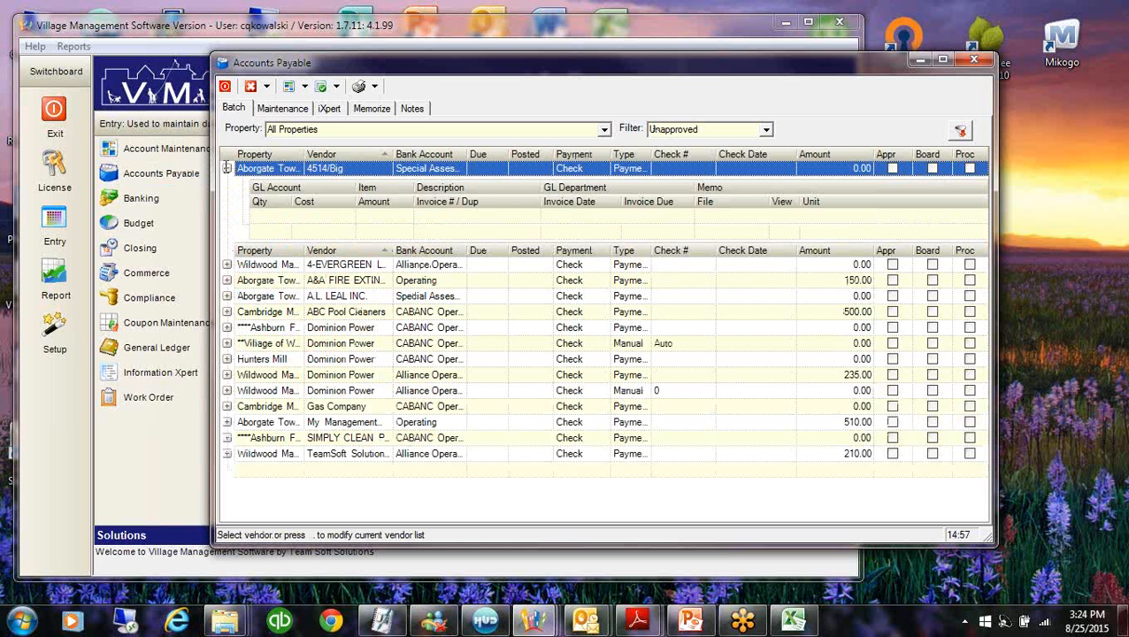
{"action": "left_click", "coordinate": [605, 129]}
{"action": "left_click", "coordinate": [319, 168]}
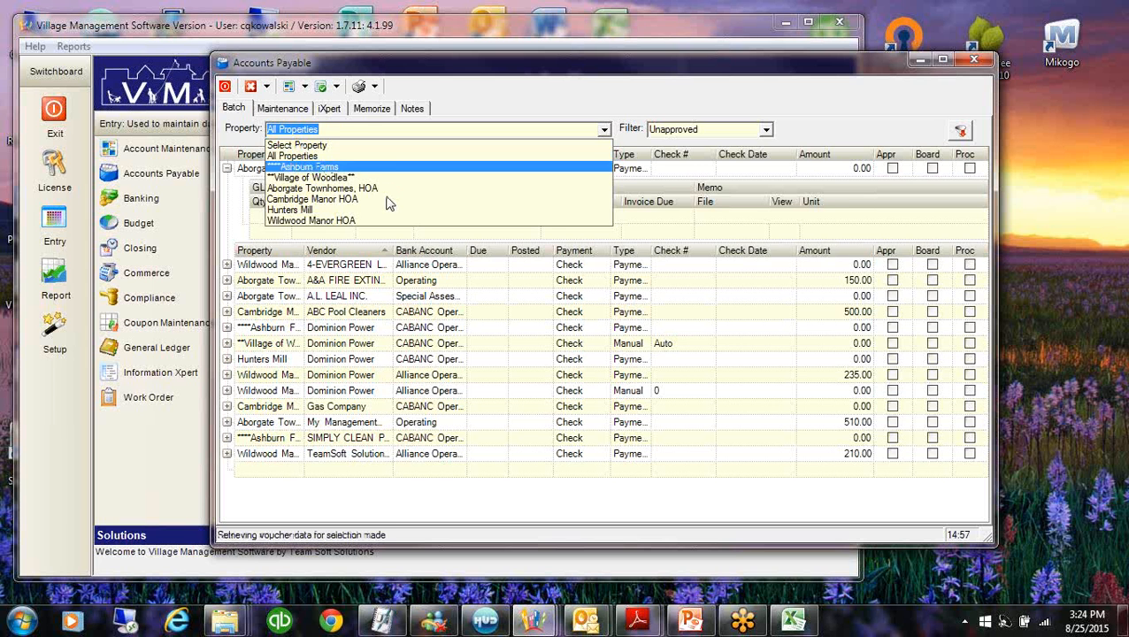
{"action": "left_click", "coordinate": [605, 131]}
{"action": "left_click", "coordinate": [311, 211]}
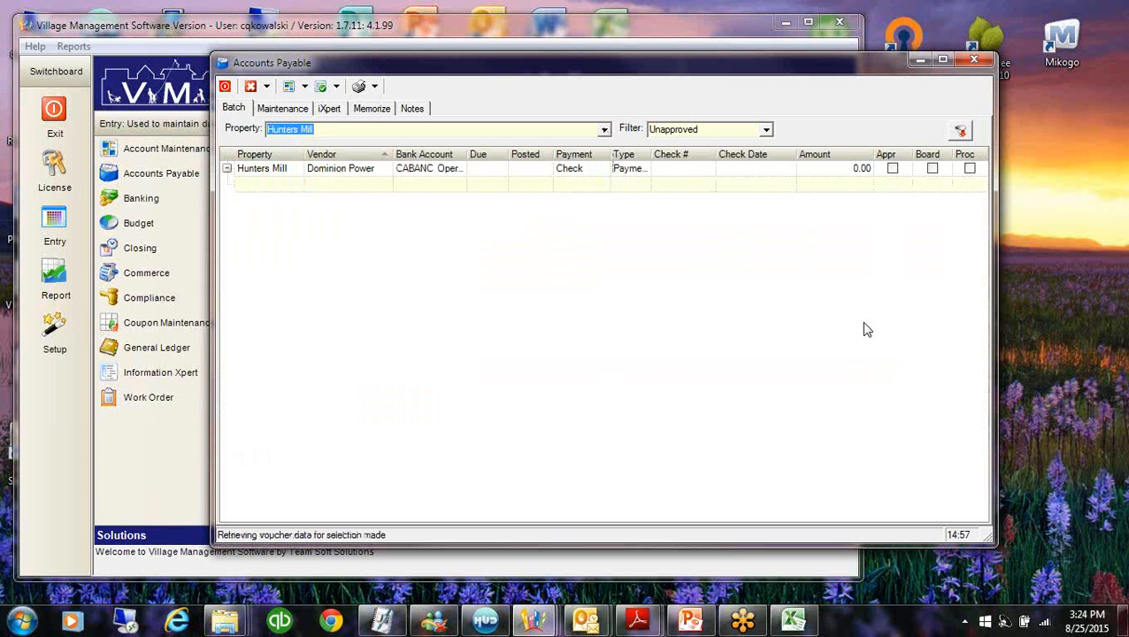
Expand the Hunters Mill Dominion Power voucher's lines and switch the batch grid to multi-line display
{"action": "left_click", "coordinate": [228, 168]}
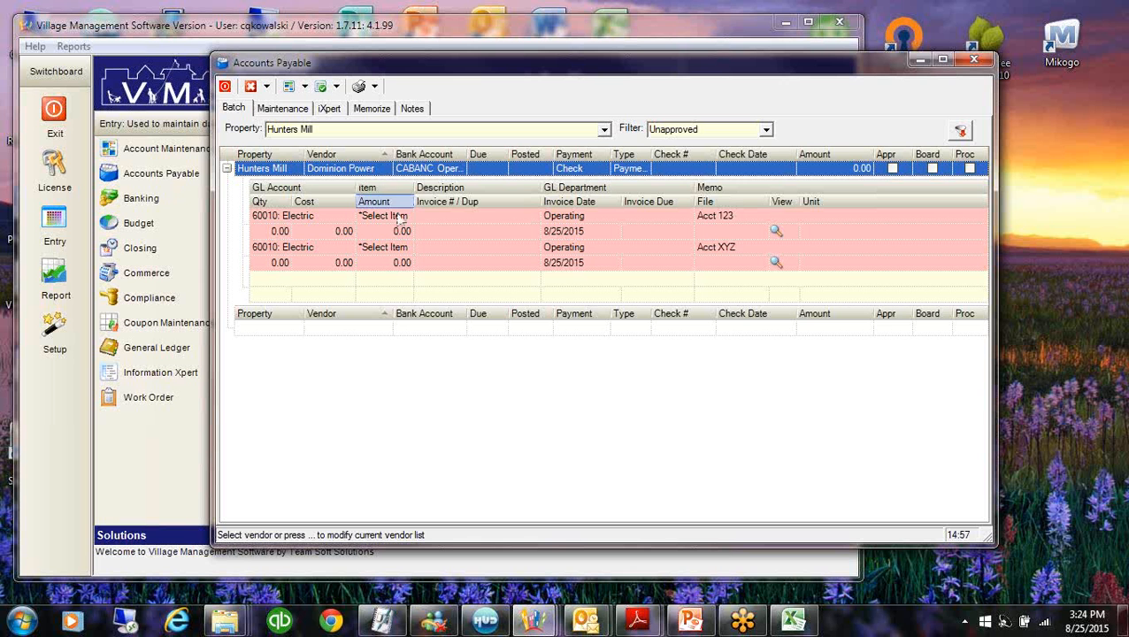
{"action": "left_click", "coordinate": [227, 169]}
{"action": "left_click", "coordinate": [228, 169]}
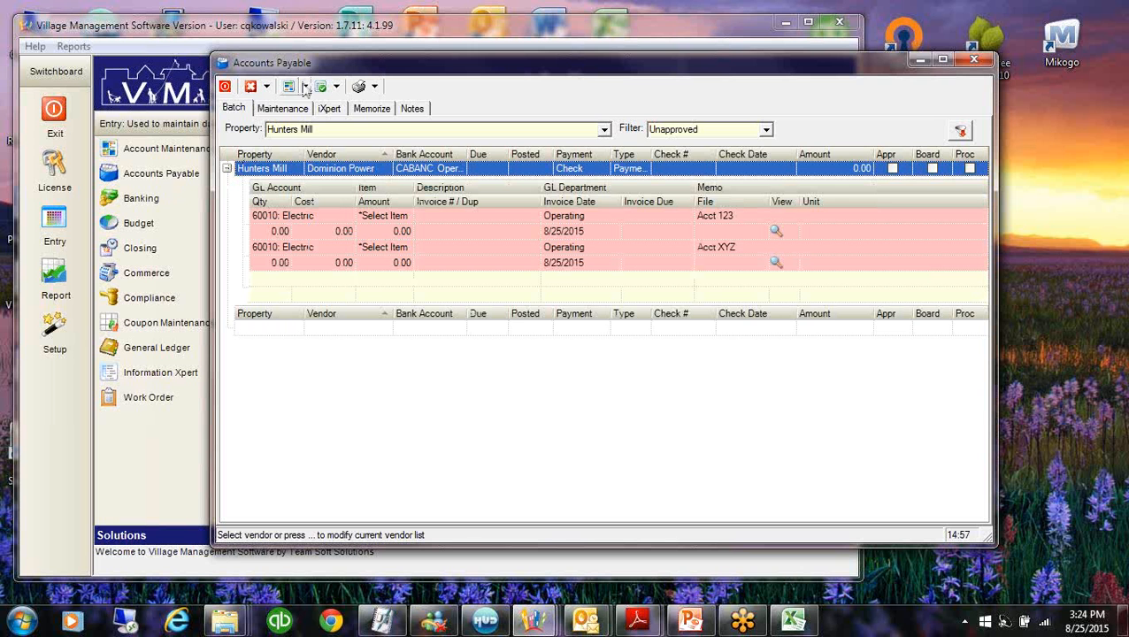
{"action": "left_click", "coordinate": [304, 87]}
{"action": "left_click", "coordinate": [322, 123]}
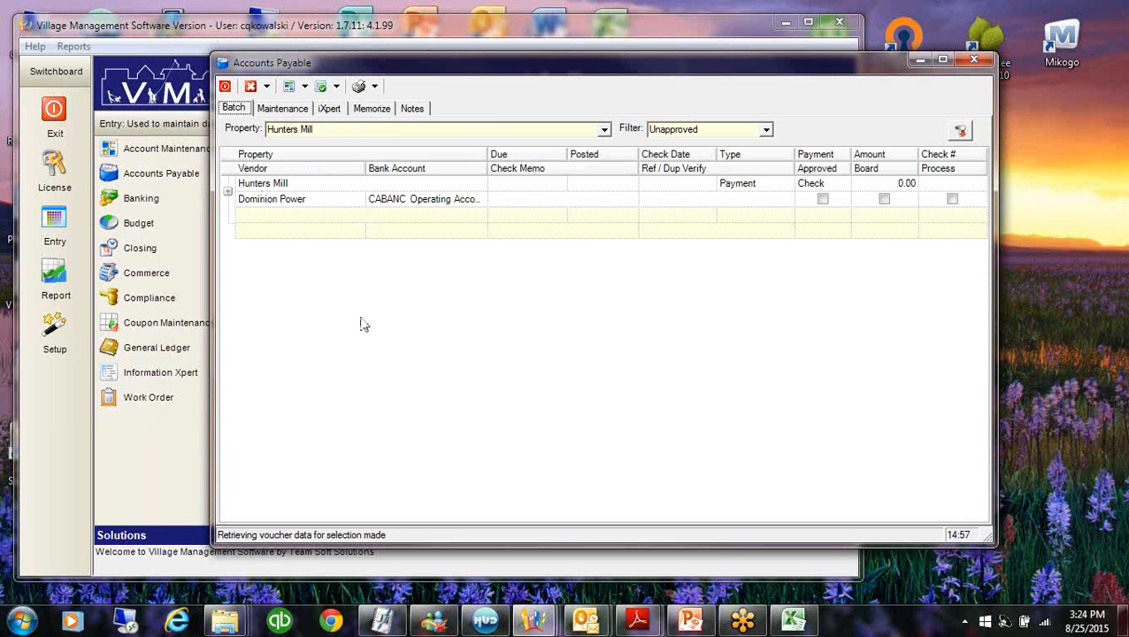
Inspect the Dominion Power voucher's check memo field and the line memos of its two Electric expenses
{"action": "left_click", "coordinate": [524, 198]}
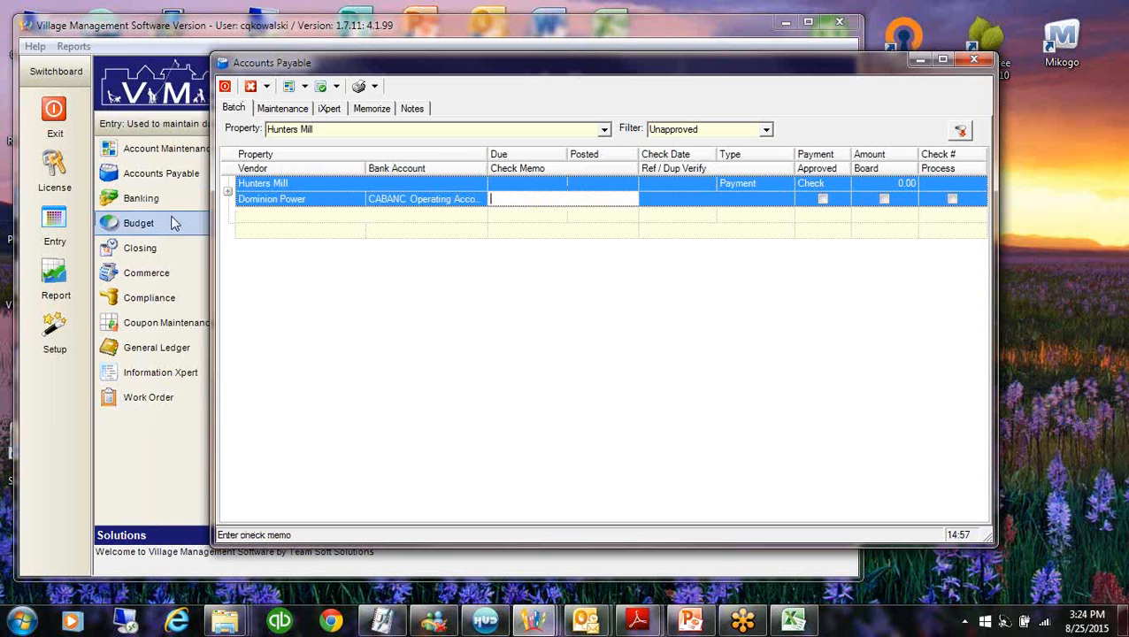
{"action": "left_click", "coordinate": [227, 192]}
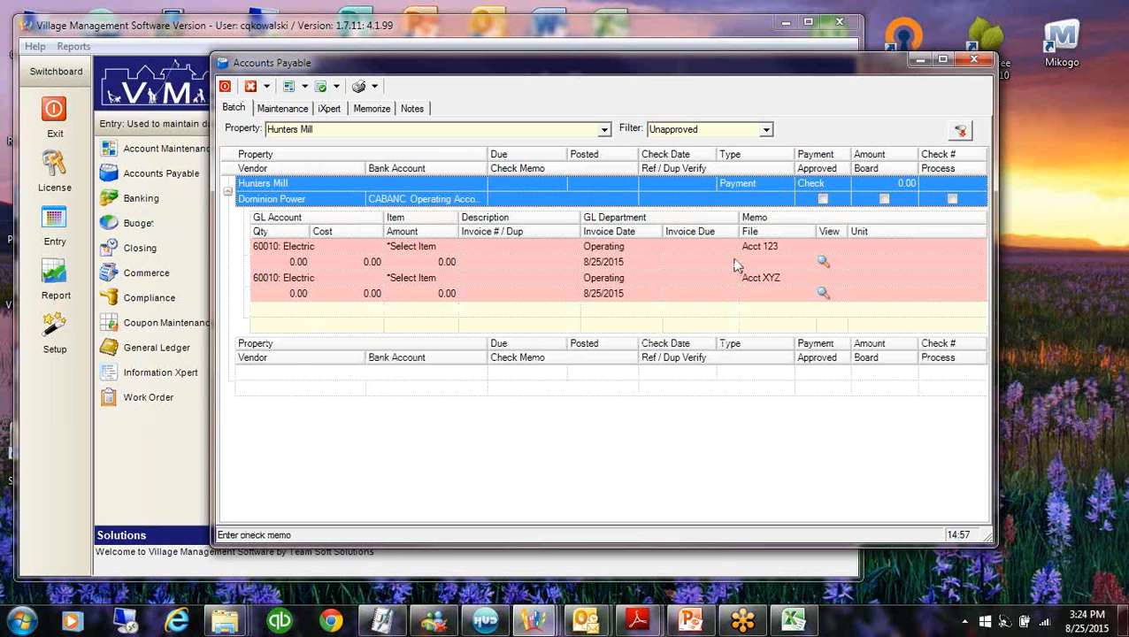
{"action": "left_click", "coordinate": [816, 253]}
{"action": "left_click", "coordinate": [796, 278]}
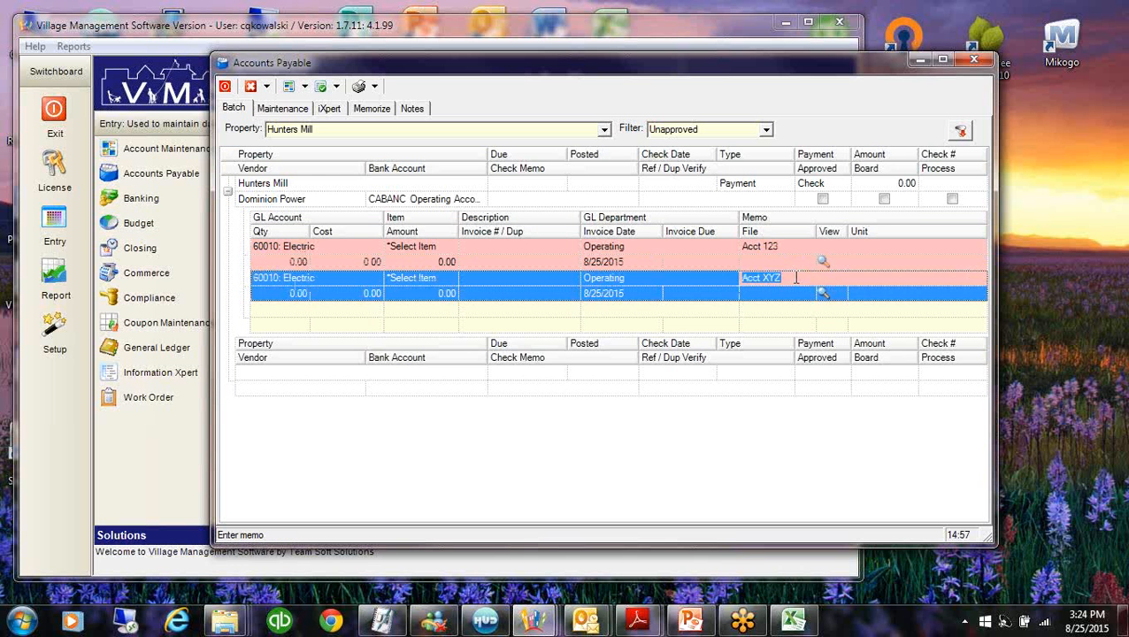
Open the voucher filter for Hunters Mill in maintenance view and change the Paid voucher type condition to Equal
{"action": "left_click", "coordinate": [283, 110]}
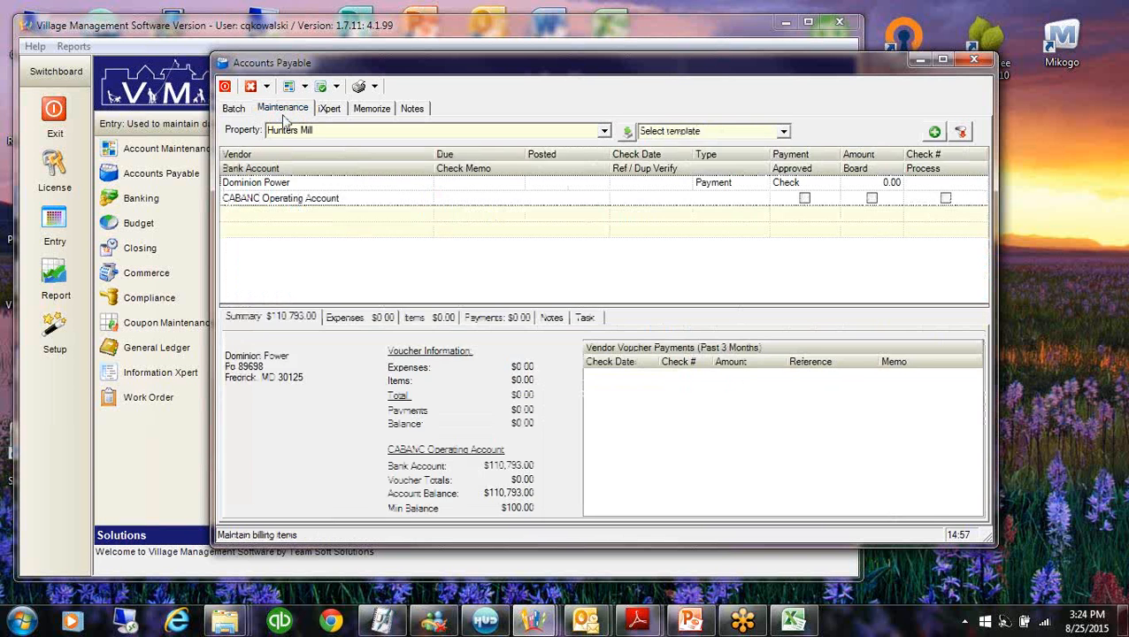
{"action": "left_click", "coordinate": [959, 132]}
{"action": "left_click", "coordinate": [492, 251]}
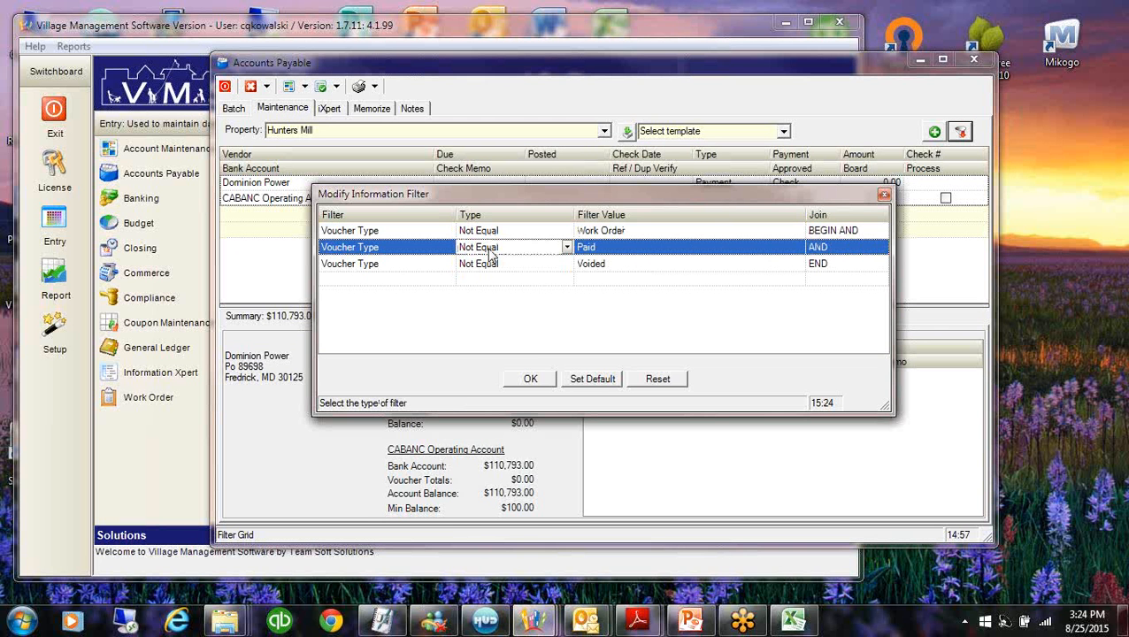
{"action": "left_click", "coordinate": [567, 249]}
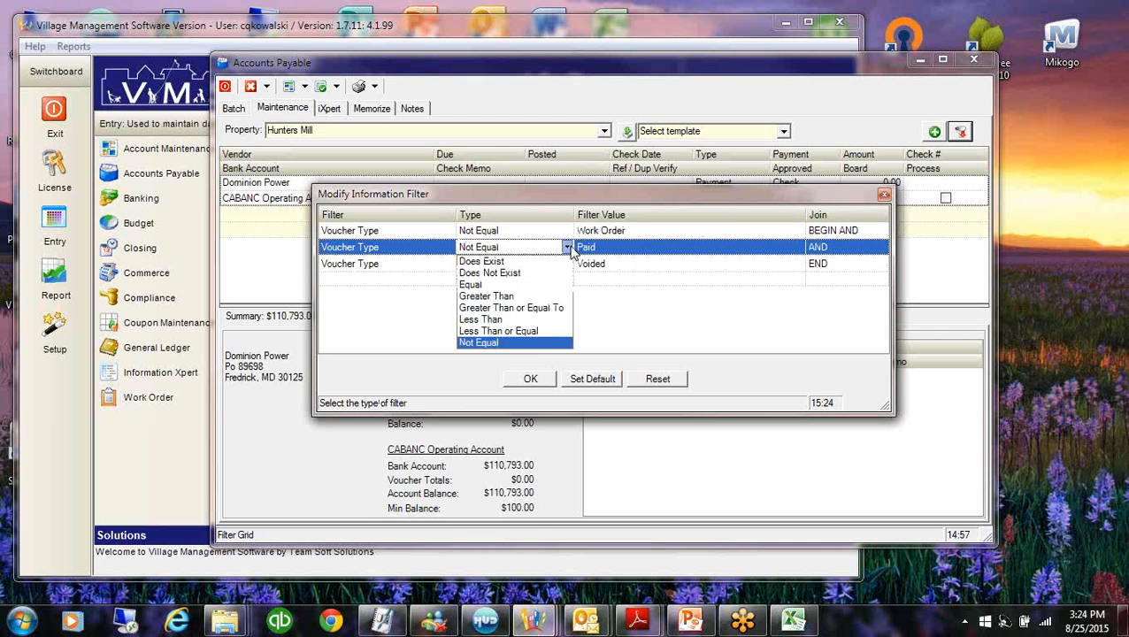
{"action": "left_click", "coordinate": [479, 284]}
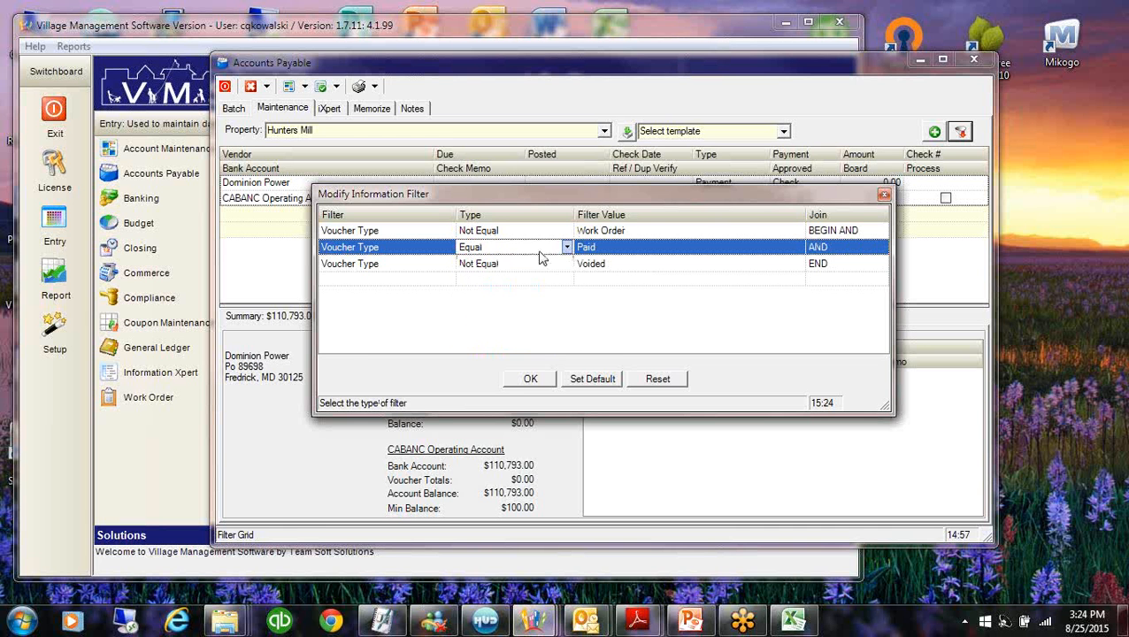
Add a filter for Vendor equal to Blake Landscaping and apply the filters to the voucher grid
{"action": "left_click", "coordinate": [362, 281]}
{"action": "left_click", "coordinate": [449, 278]}
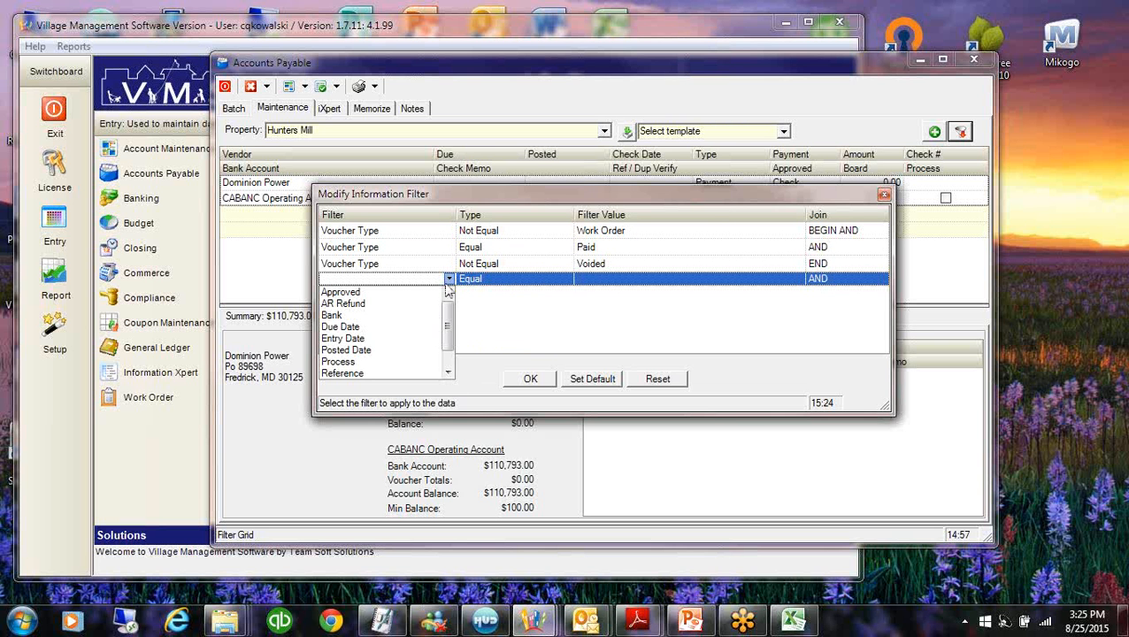
{"action": "left_click_drag", "start_coordinate": [451, 330], "coordinate": [451, 349]}
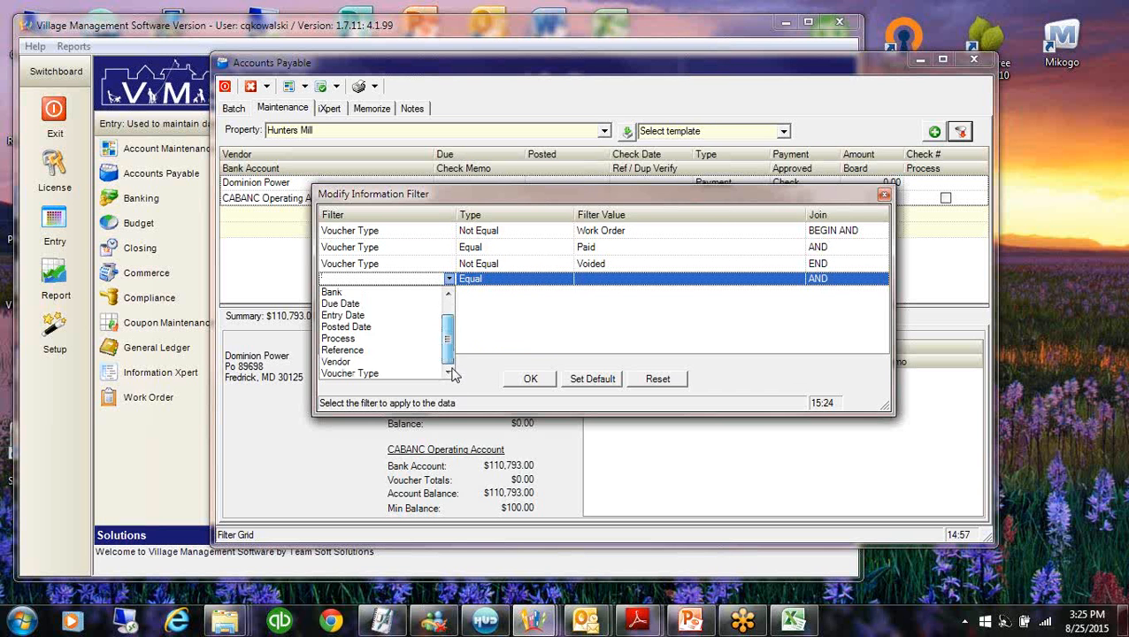
{"action": "left_click", "coordinate": [342, 362]}
{"action": "left_click", "coordinate": [618, 273]}
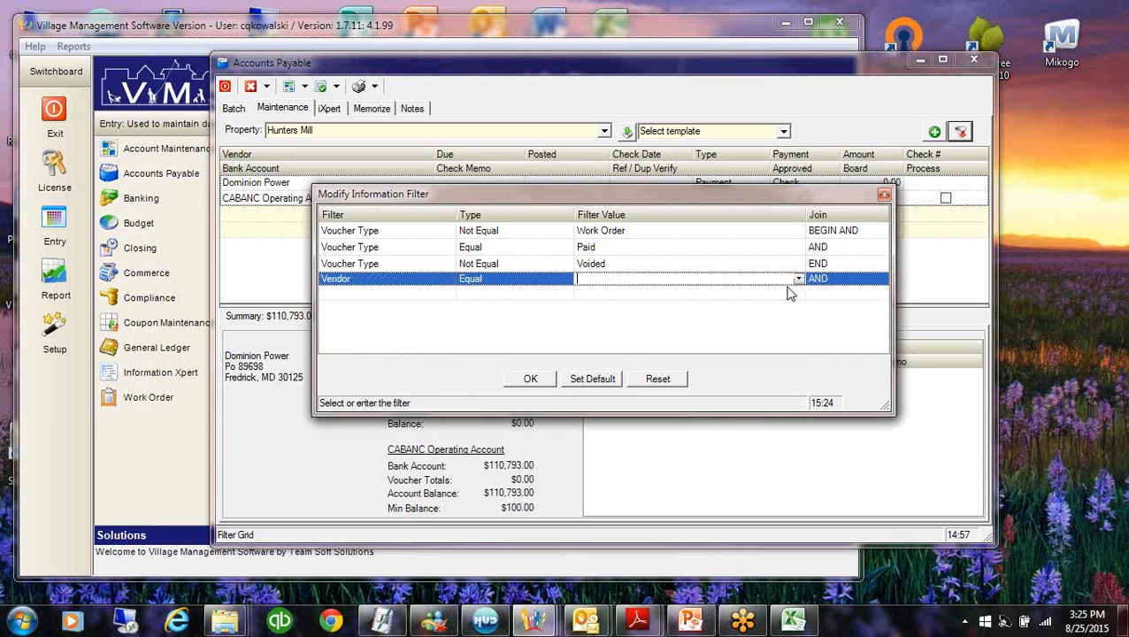
{"action": "left_click", "coordinate": [797, 278]}
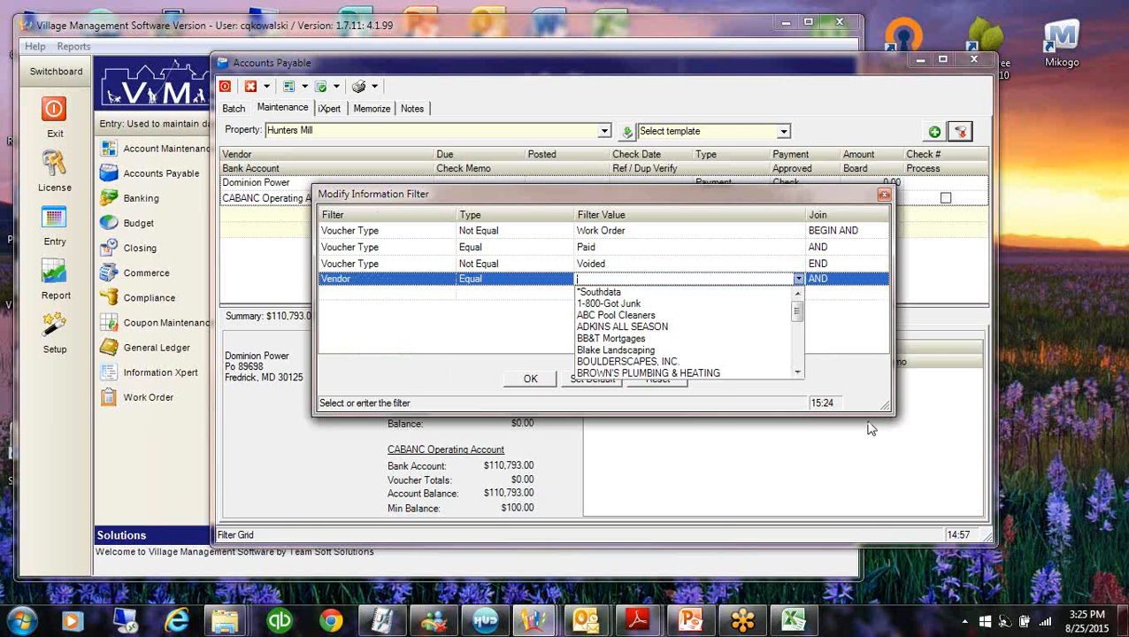
{"action": "left_click", "coordinate": [633, 358]}
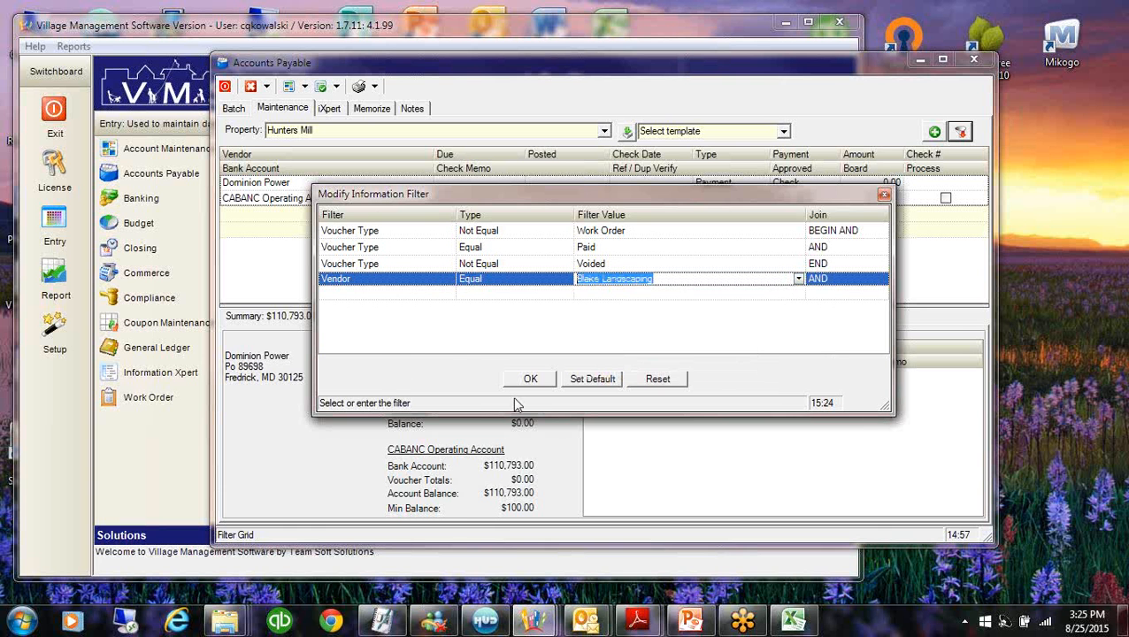
{"action": "left_click", "coordinate": [529, 378]}
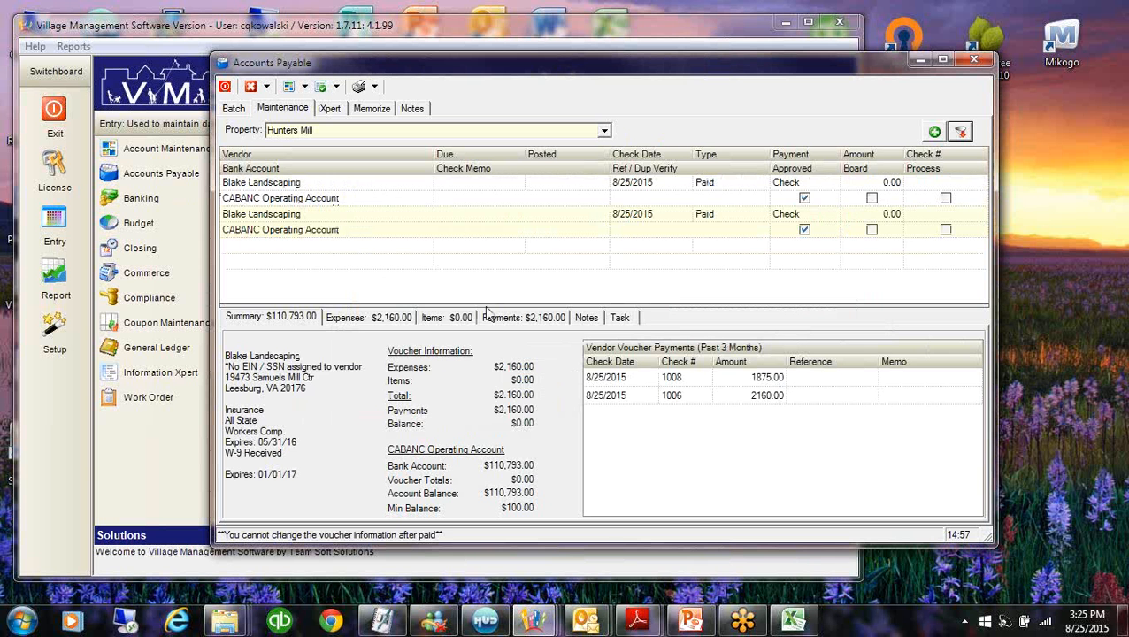
Review the payment records of both paid Blake Landscaping vouchers
{"action": "left_click", "coordinate": [315, 187]}
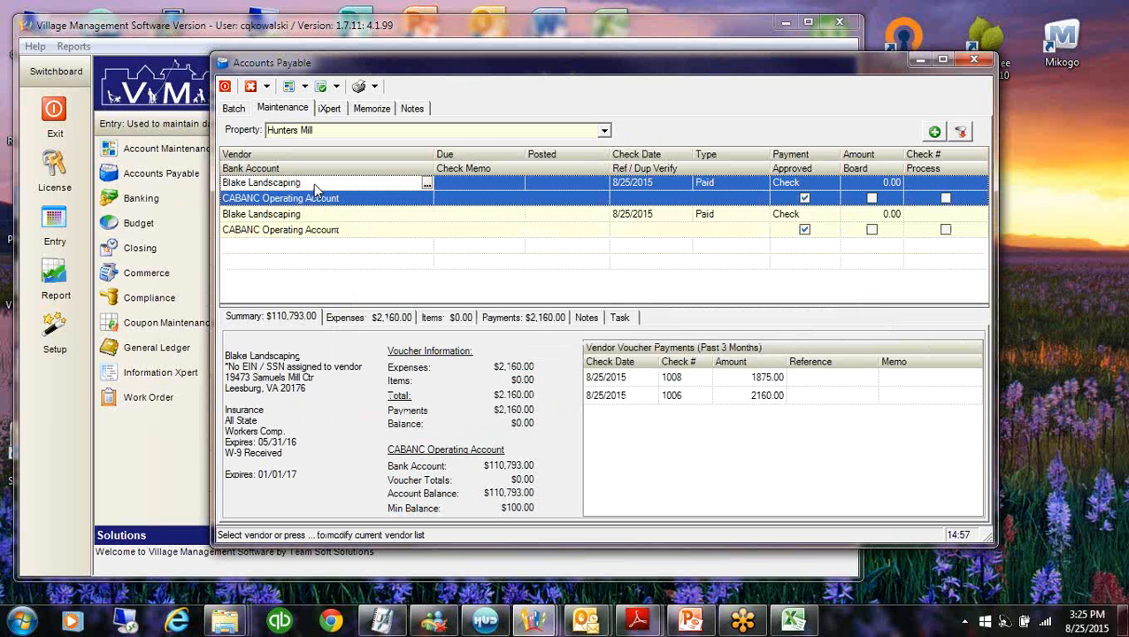
{"action": "left_click", "coordinate": [529, 318]}
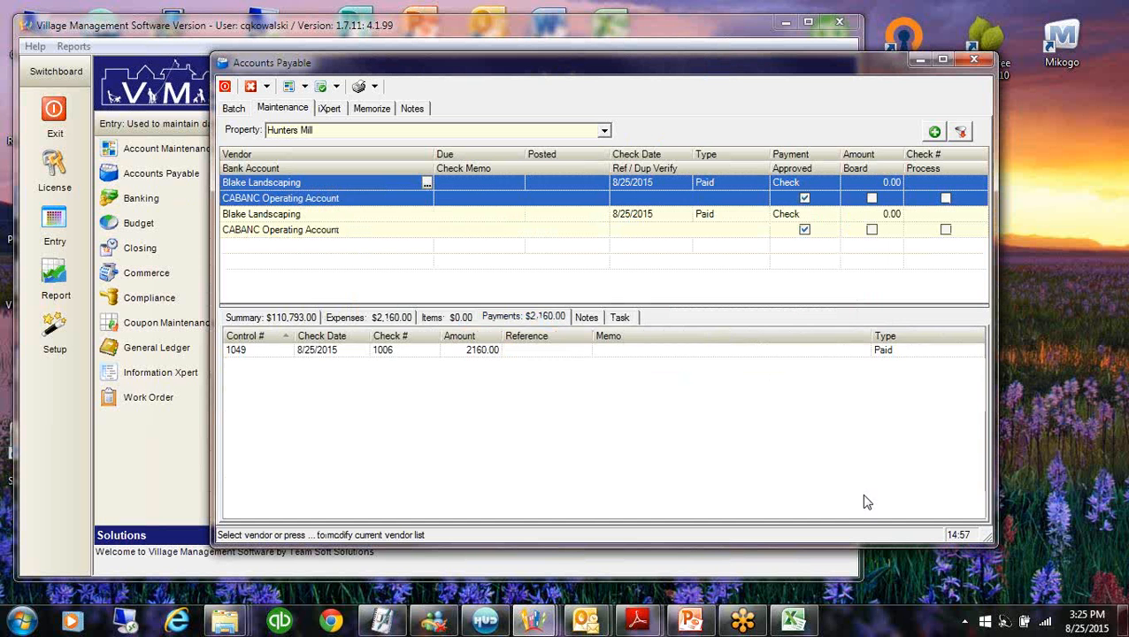
{"action": "left_click", "coordinate": [324, 221]}
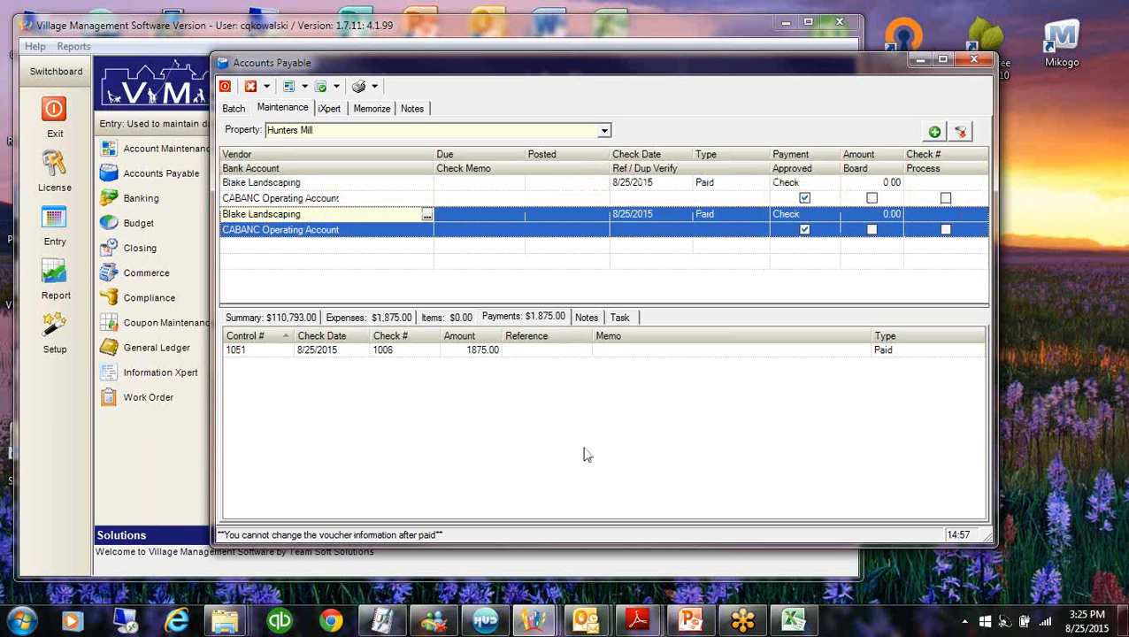
Void the payment for check 1008 on the second Blake Landscaping voucher, using void date 8/25/2015
{"action": "right_click", "coordinate": [754, 392]}
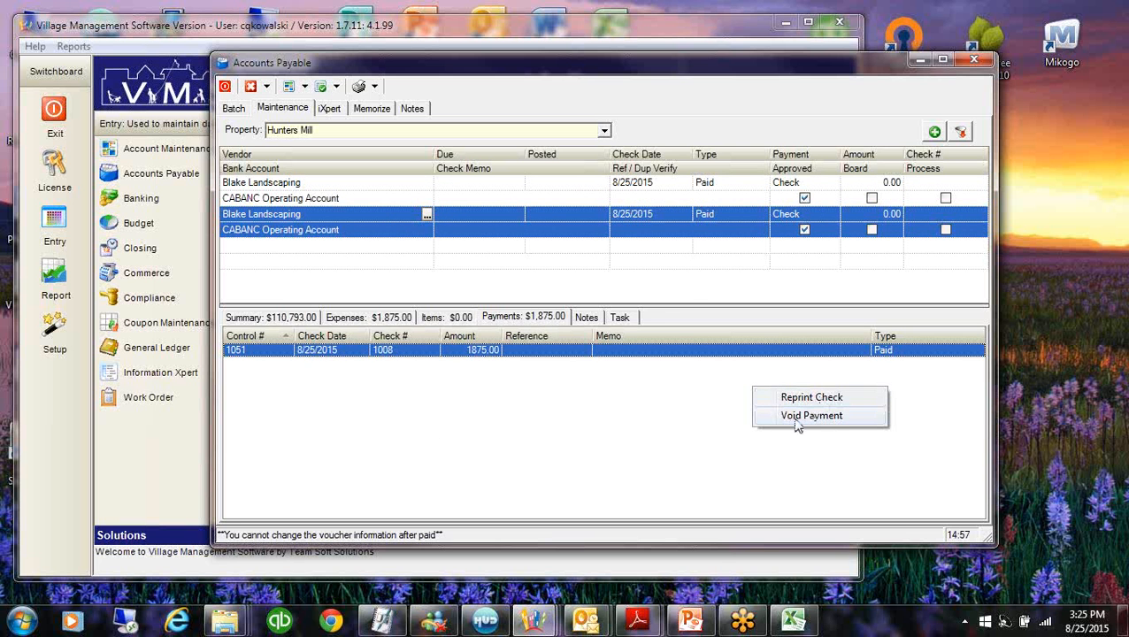
{"action": "left_click", "coordinate": [812, 416]}
{"action": "left_click", "coordinate": [548, 360]}
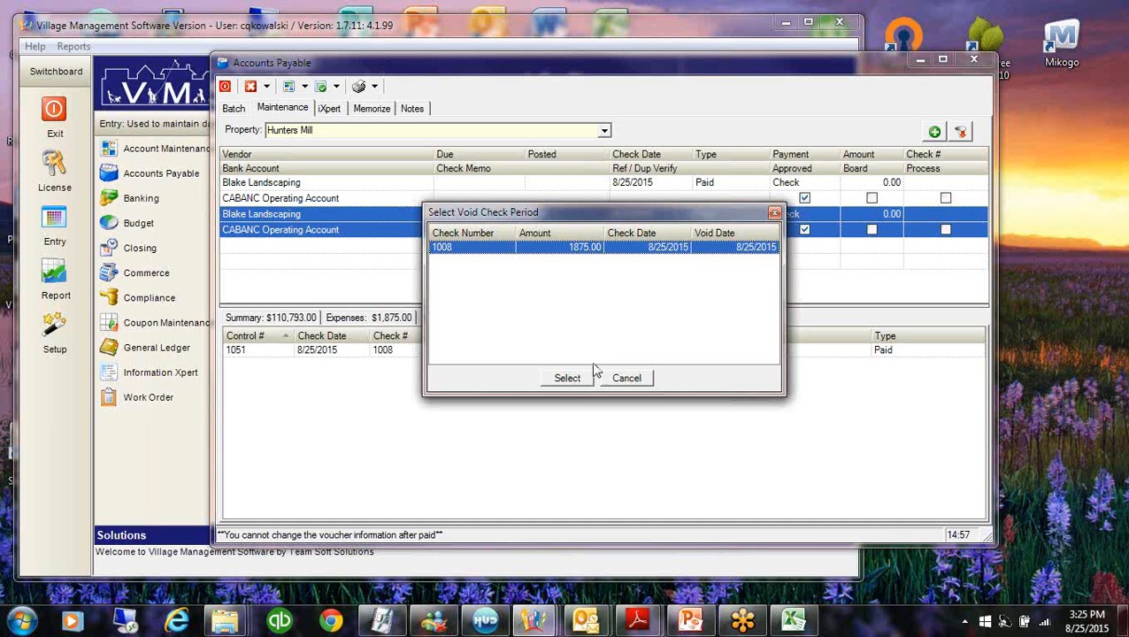
{"action": "left_click", "coordinate": [567, 378]}
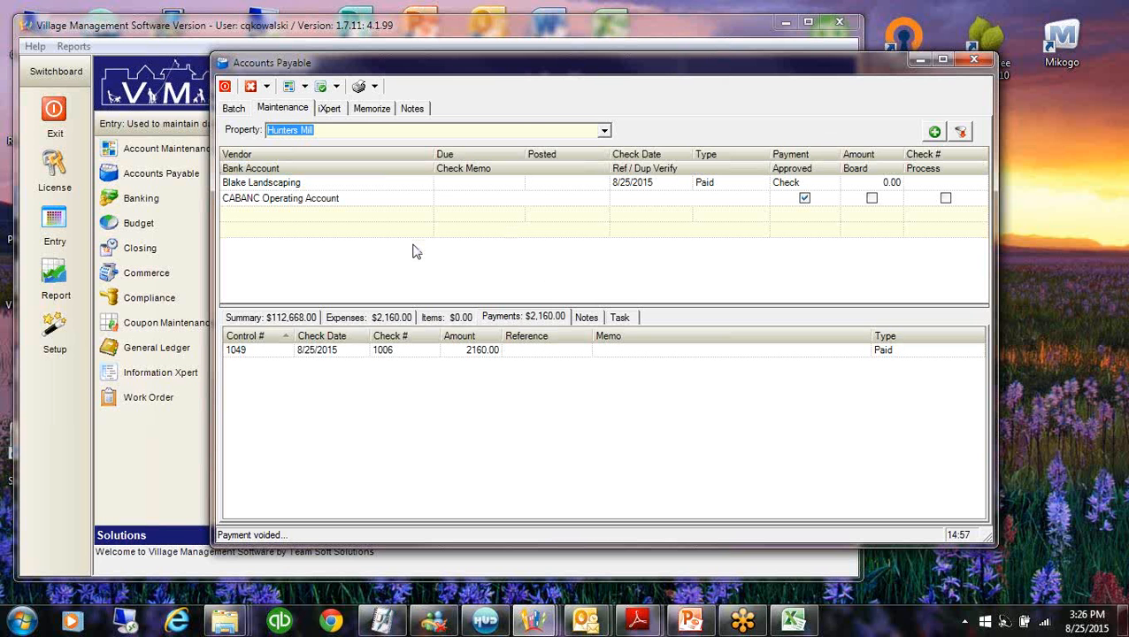
Examine where the Void Voucher option is offered for the remaining paid Blake Landscaping voucher, without voiding it
{"action": "left_click", "coordinate": [414, 183]}
{"action": "right_click", "coordinate": [412, 183]}
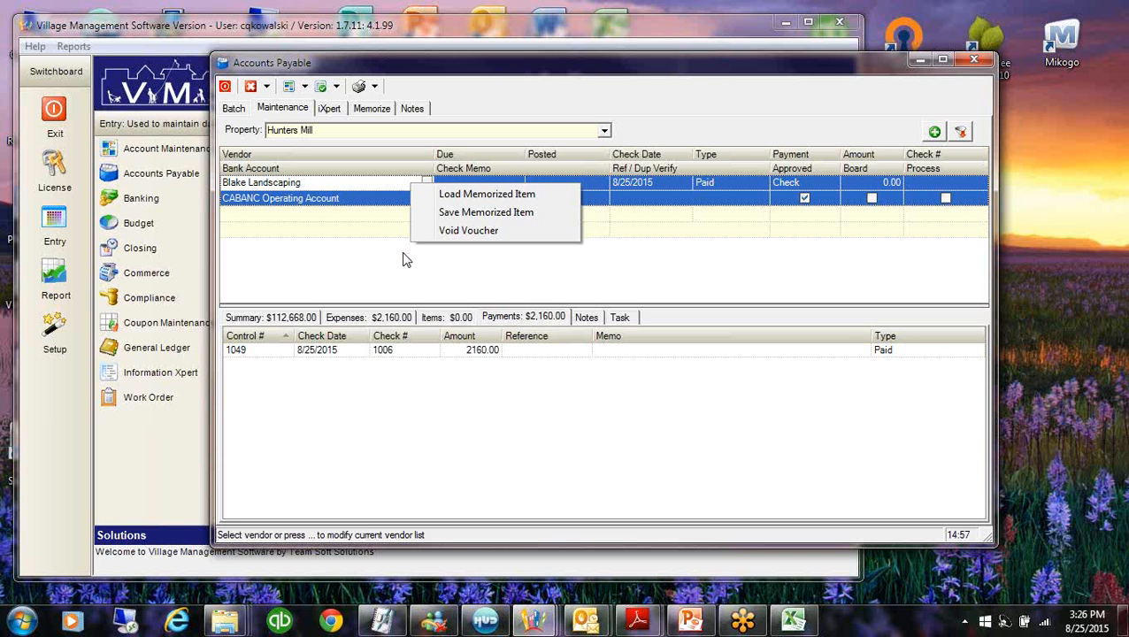
{"action": "left_click", "coordinate": [422, 282]}
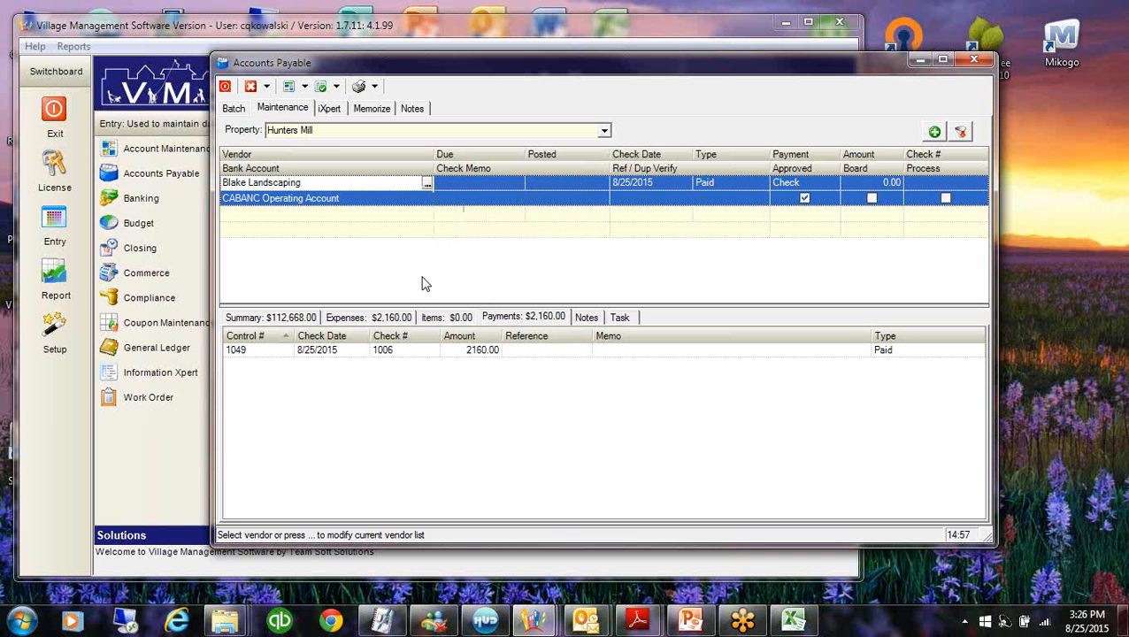
{"action": "left_click", "coordinate": [267, 86]}
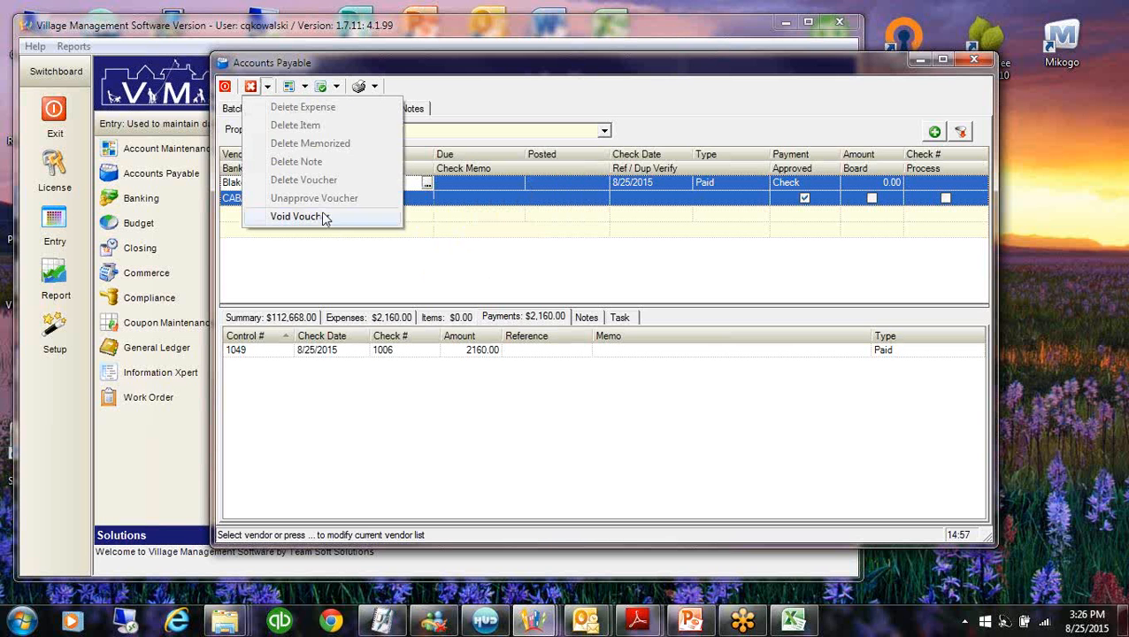
{"action": "left_click", "coordinate": [422, 283]}
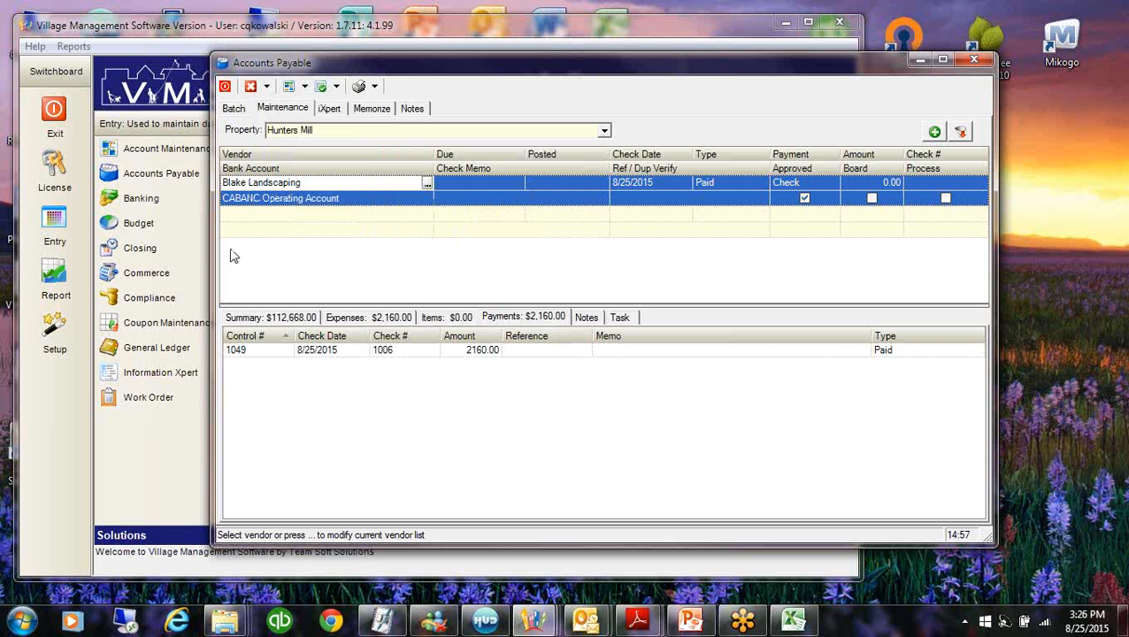
{"action": "right_click", "coordinate": [548, 200]}
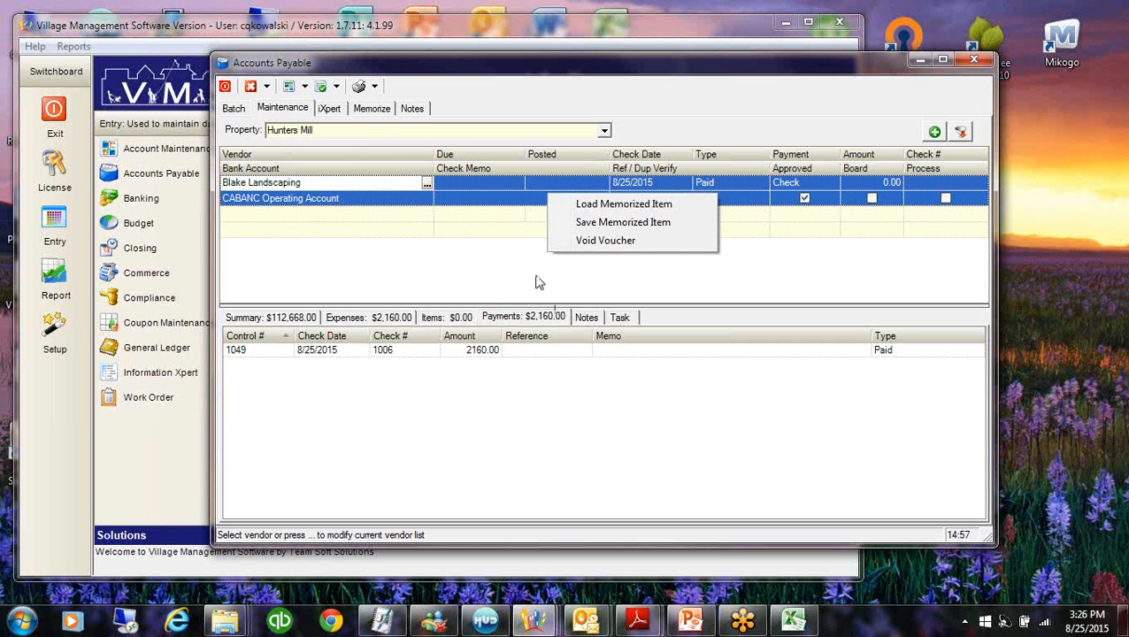
{"action": "left_click", "coordinate": [536, 280]}
{"action": "left_click", "coordinate": [267, 86]}
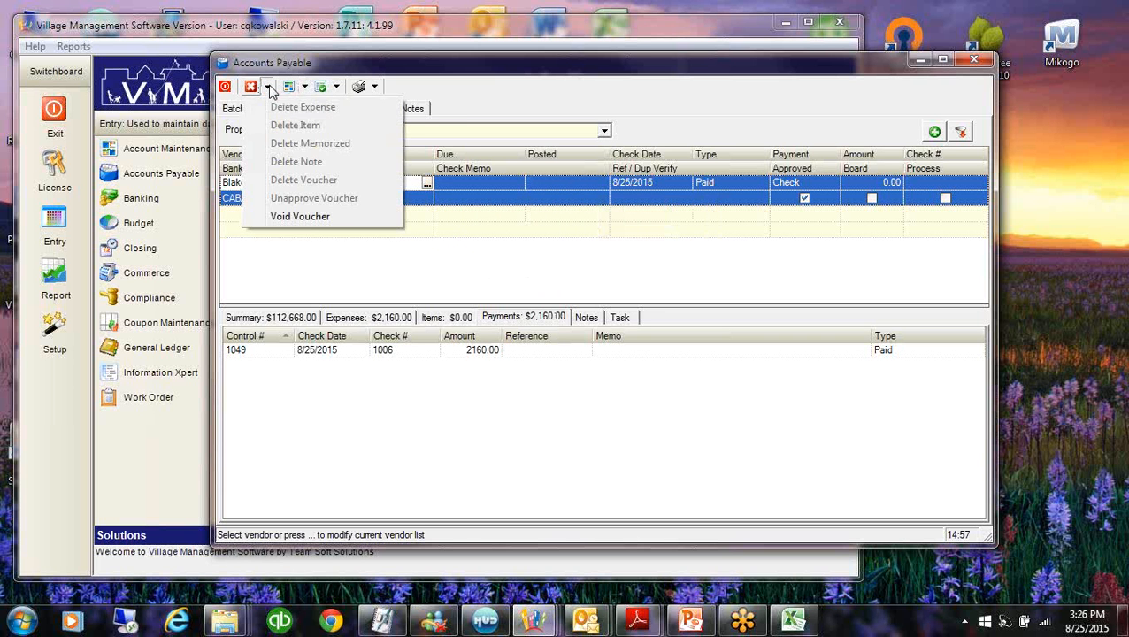
{"action": "left_click", "coordinate": [312, 212]}
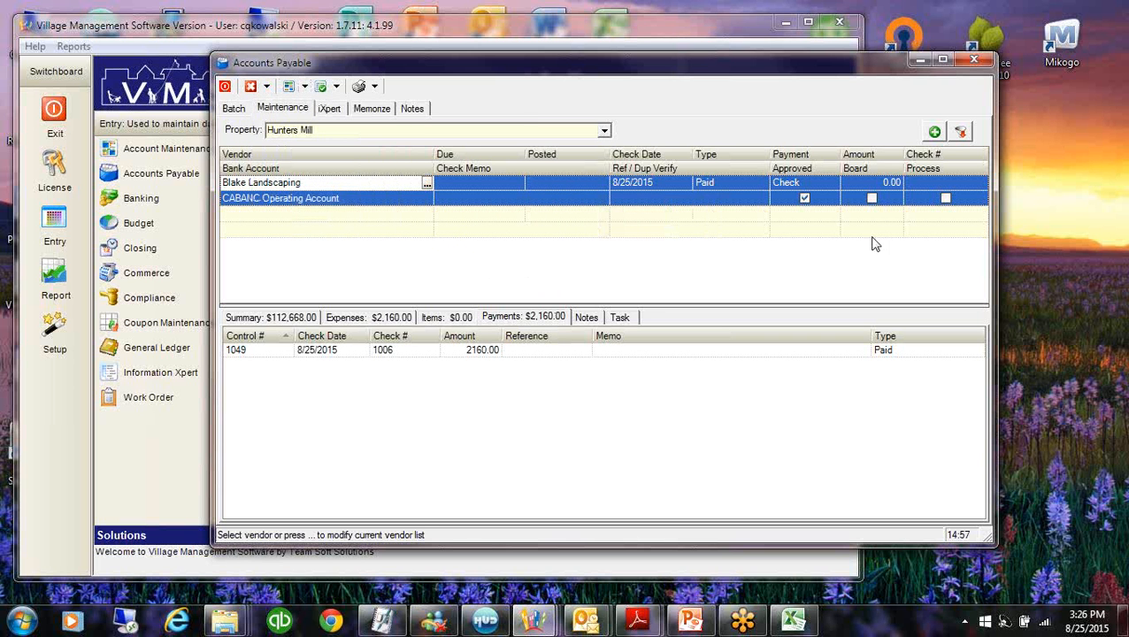
Reopen the voucher filter and set the Paid voucher type condition back to Not Equal
{"action": "left_click", "coordinate": [962, 134]}
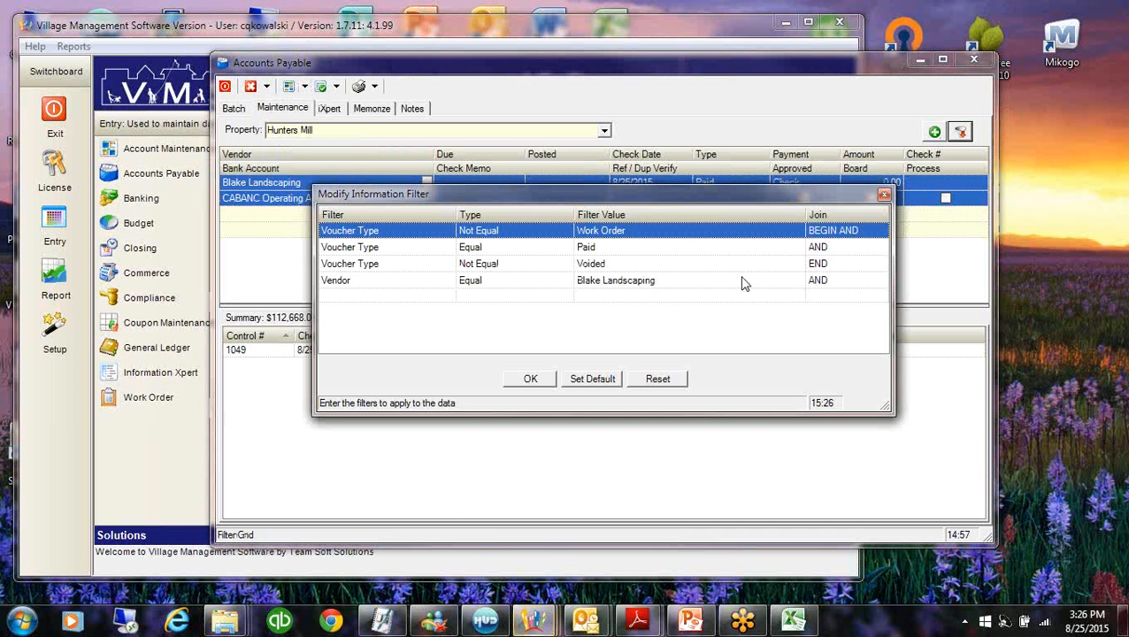
{"action": "left_click", "coordinate": [508, 267]}
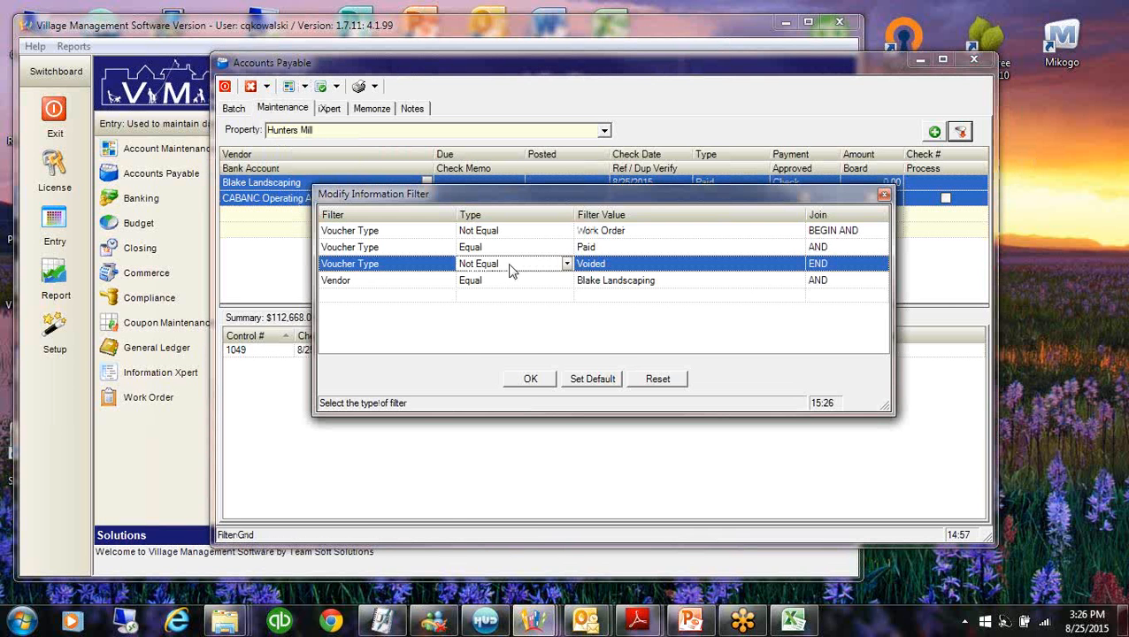
{"action": "left_click", "coordinate": [567, 263]}
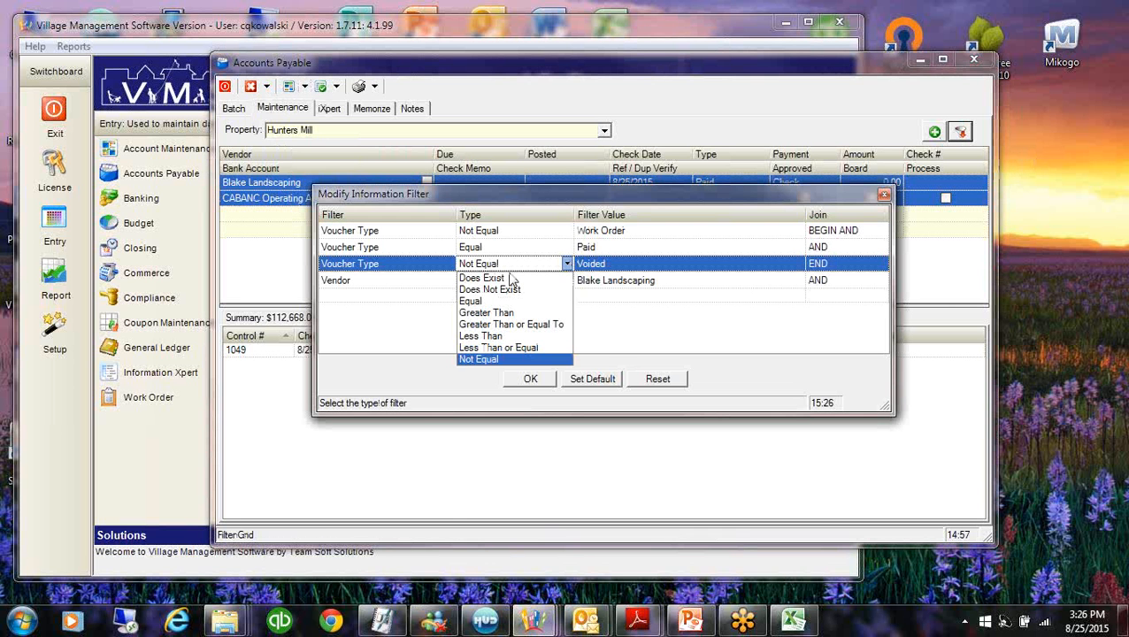
{"action": "left_click", "coordinate": [489, 359]}
{"action": "left_click", "coordinate": [521, 251]}
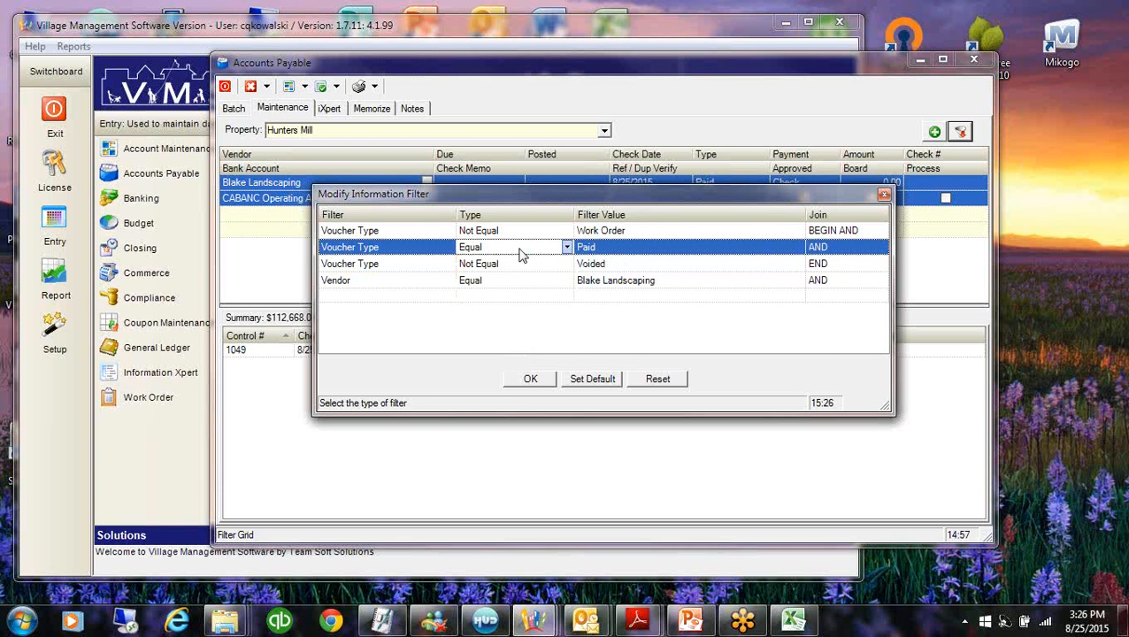
{"action": "left_click", "coordinate": [520, 251]}
{"action": "left_click", "coordinate": [483, 343]}
Delete the Blake Landscaping vendor filter and apply the remaining filters to the voucher grid
{"action": "left_click", "coordinate": [666, 283]}
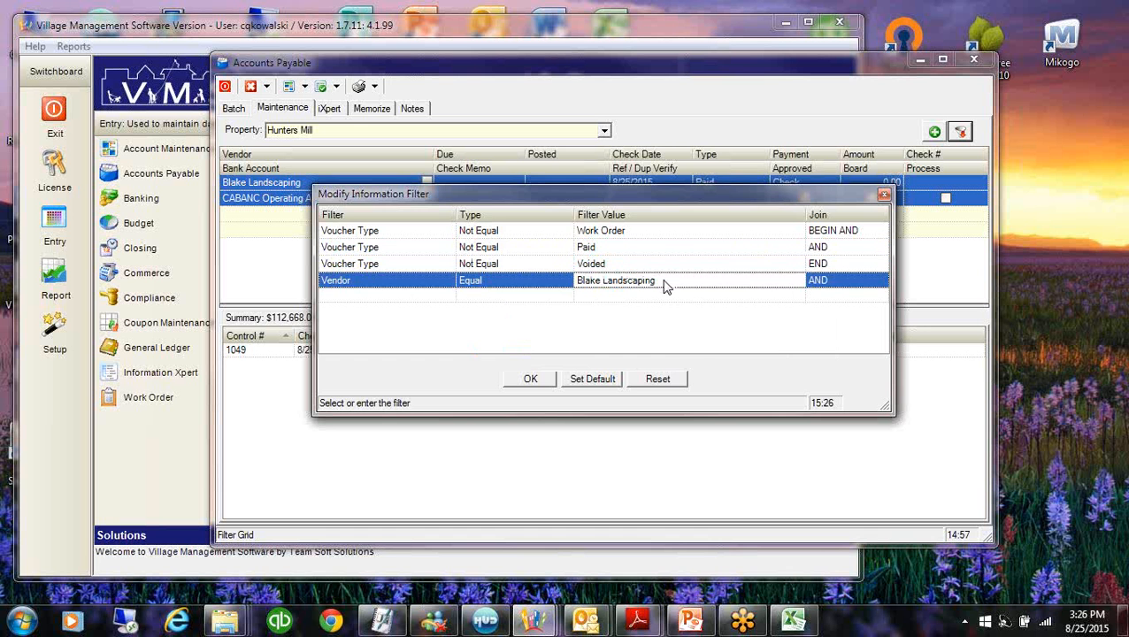
{"action": "right_click", "coordinate": [666, 283]}
{"action": "left_click", "coordinate": [708, 297]}
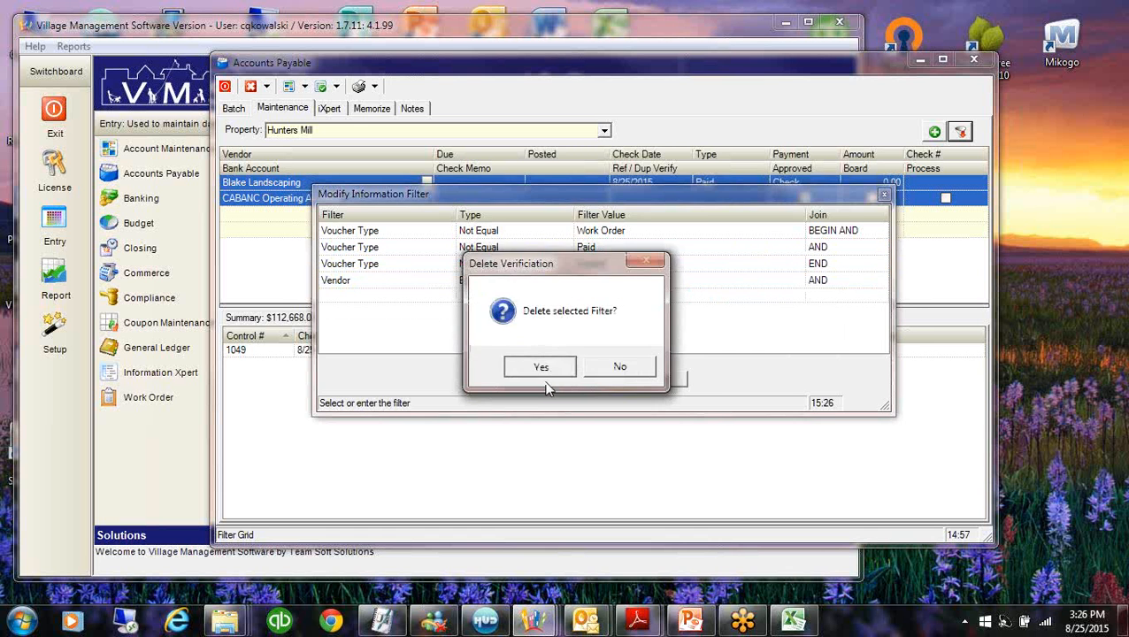
{"action": "left_click", "coordinate": [540, 368]}
{"action": "left_click", "coordinate": [529, 379]}
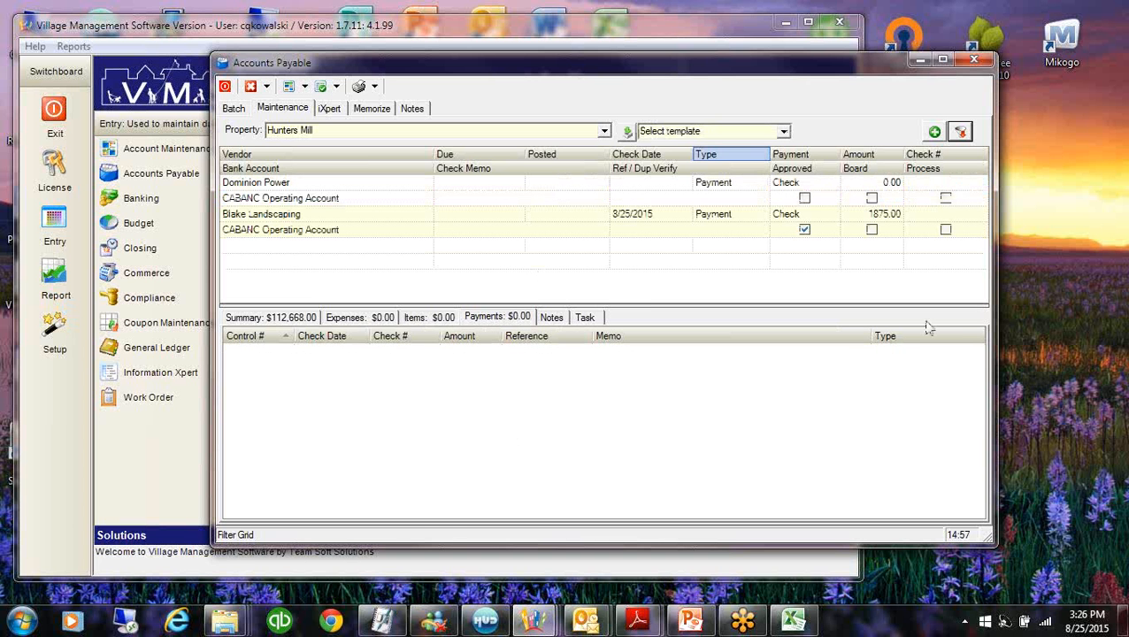
Review the voided payment on the 1875.00 Blake Landscaping voucher and mark the voucher for processing
{"action": "left_click", "coordinate": [353, 221]}
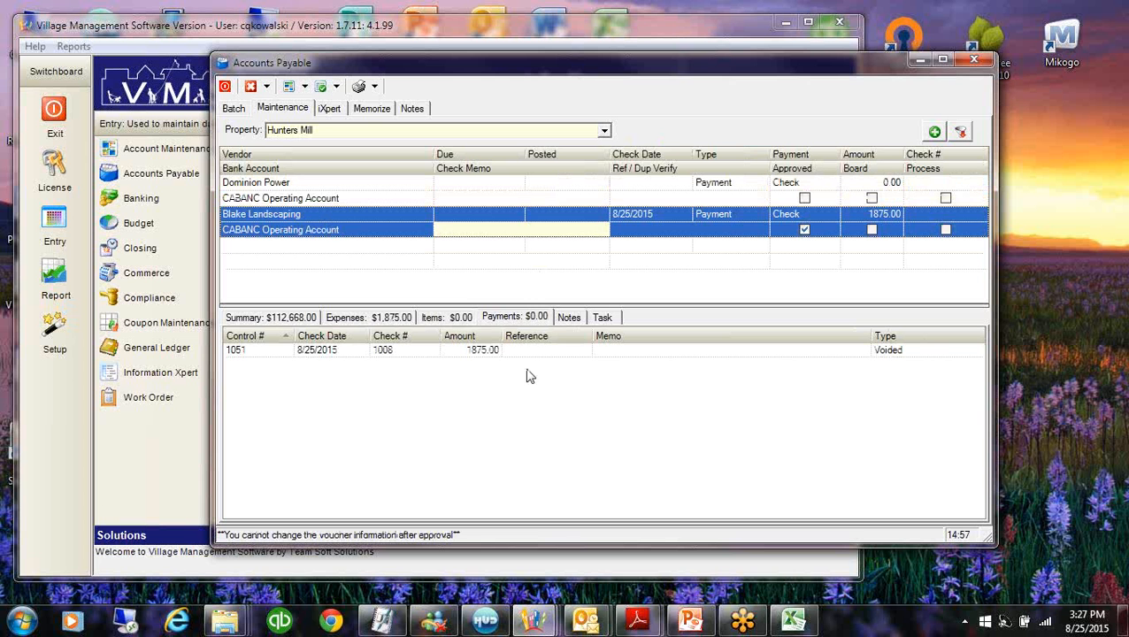
{"action": "left_click", "coordinate": [927, 352]}
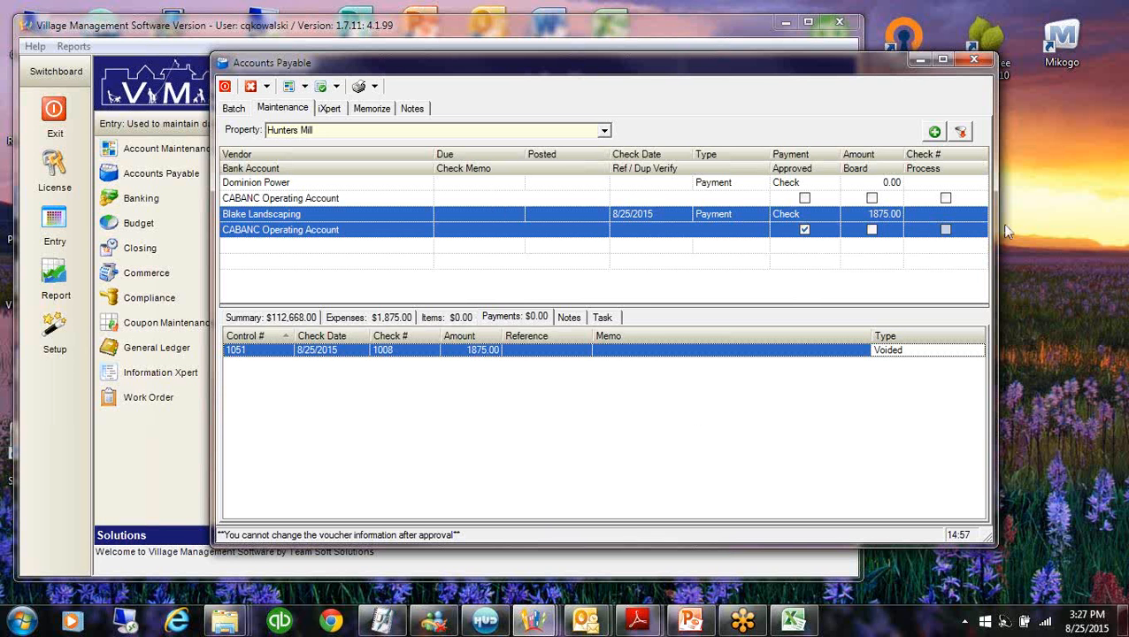
{"action": "left_click", "coordinate": [946, 230]}
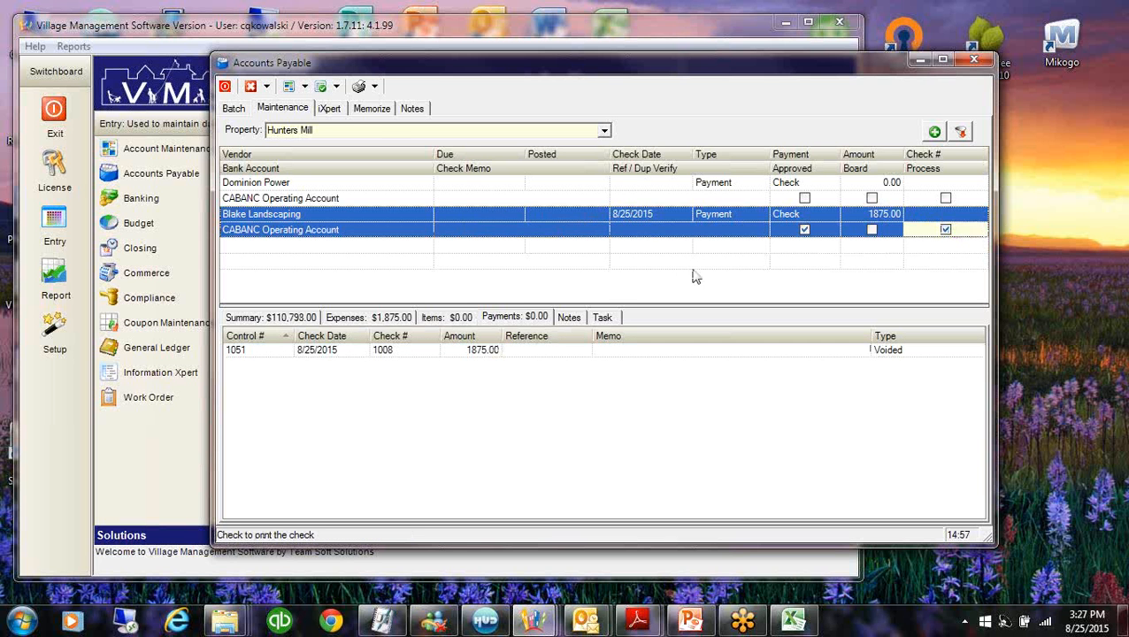
Print the marked check for the selected property with a preview, and verify the print run as having no errors
{"action": "left_click", "coordinate": [375, 86]}
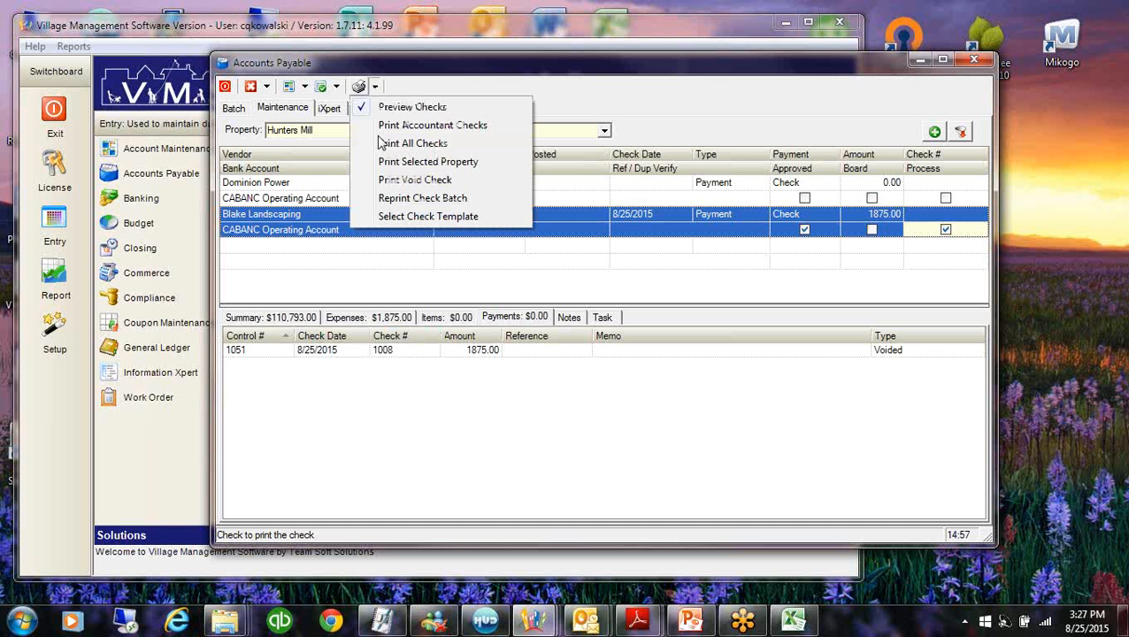
{"action": "left_click", "coordinate": [445, 162]}
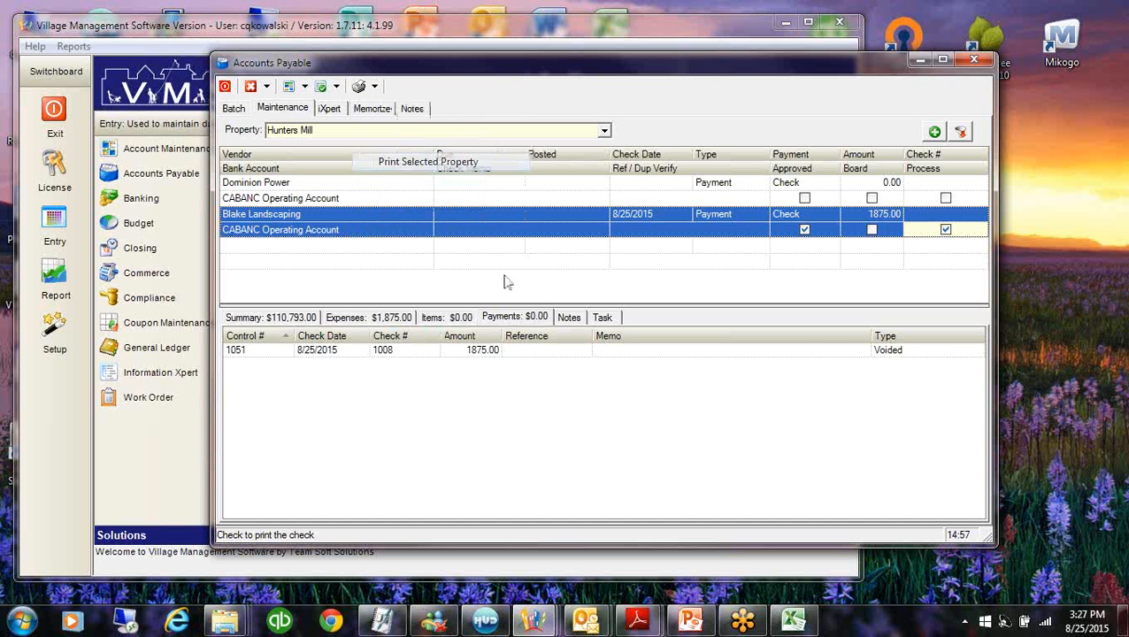
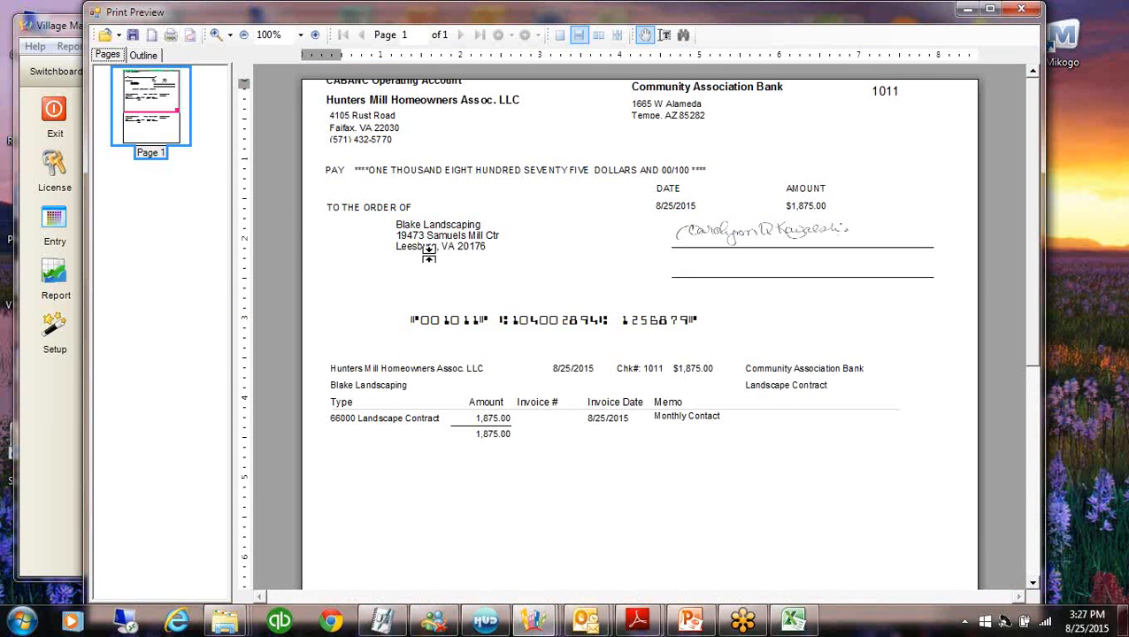
{"action": "left_click", "coordinate": [1024, 9]}
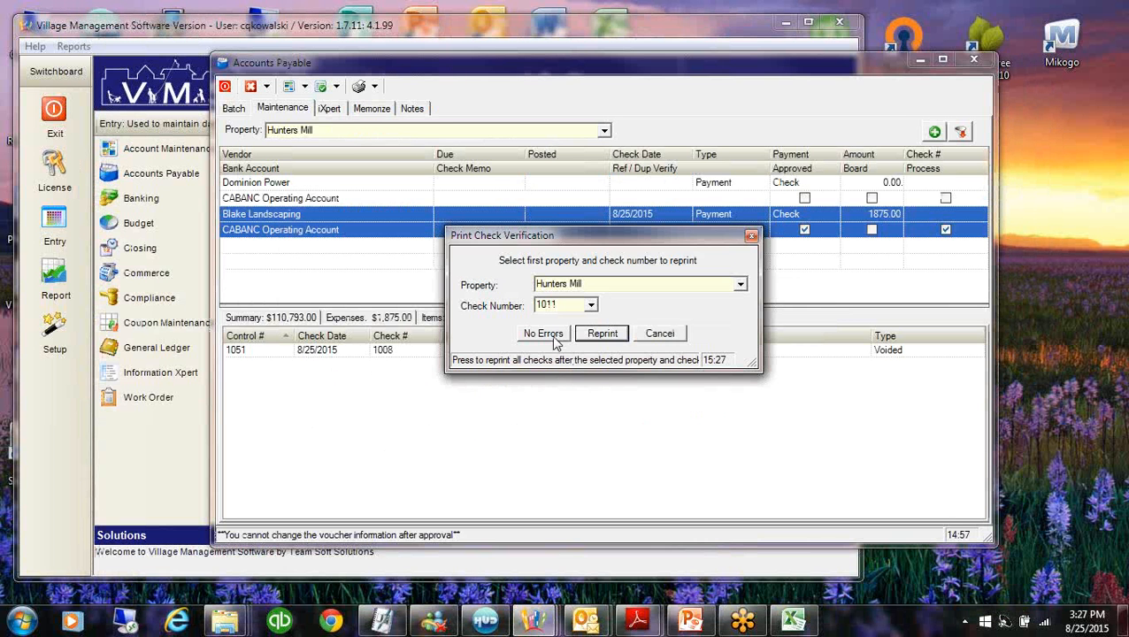
{"action": "left_click", "coordinate": [541, 331]}
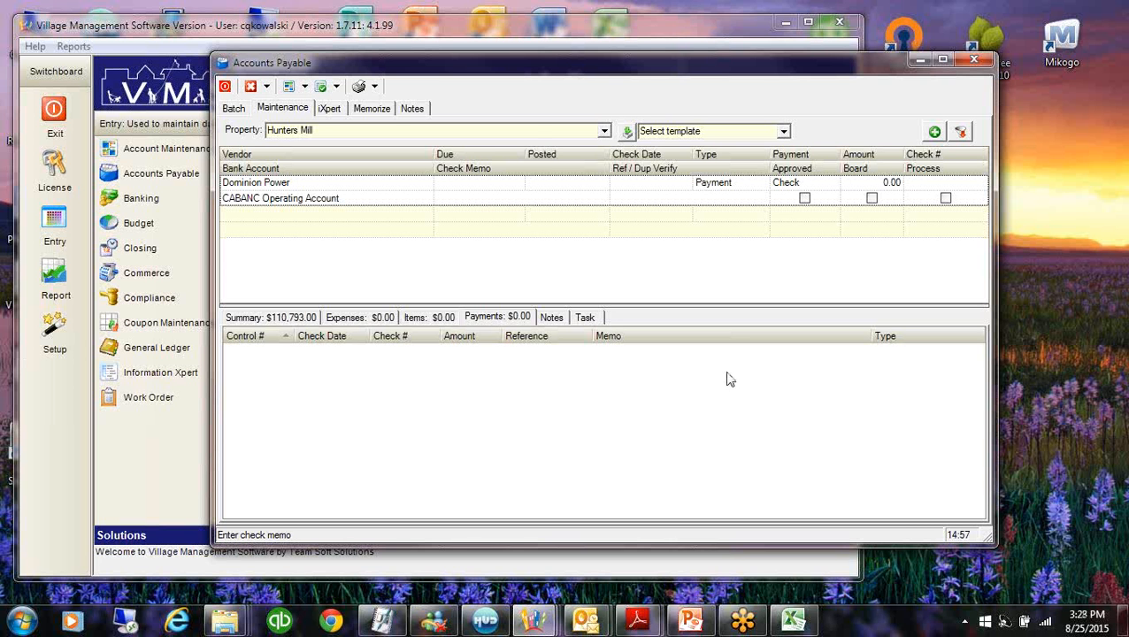
Open the batch check reprint and list all checks created from 8/25/2015 onward
{"action": "left_click", "coordinate": [374, 87]}
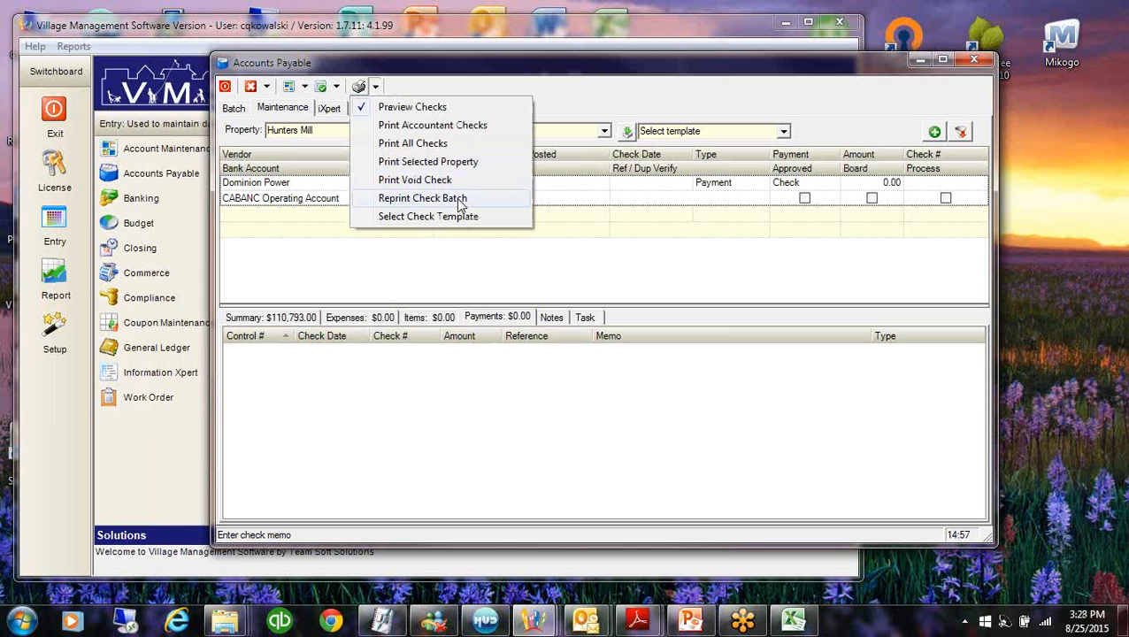
{"action": "left_click", "coordinate": [447, 199]}
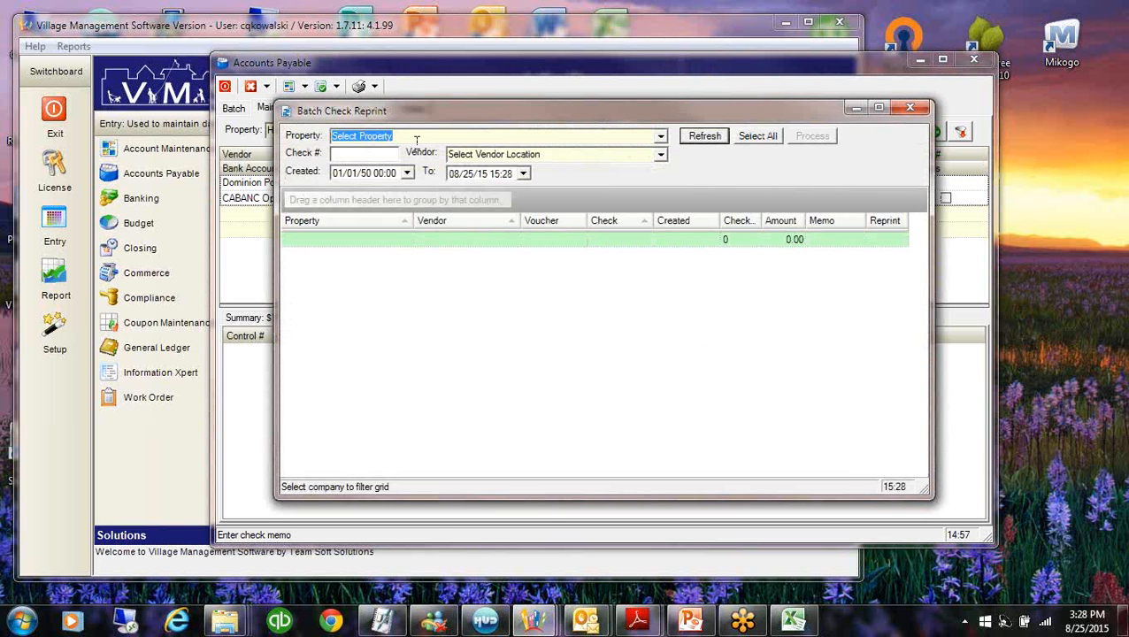
{"action": "left_click", "coordinate": [406, 173]}
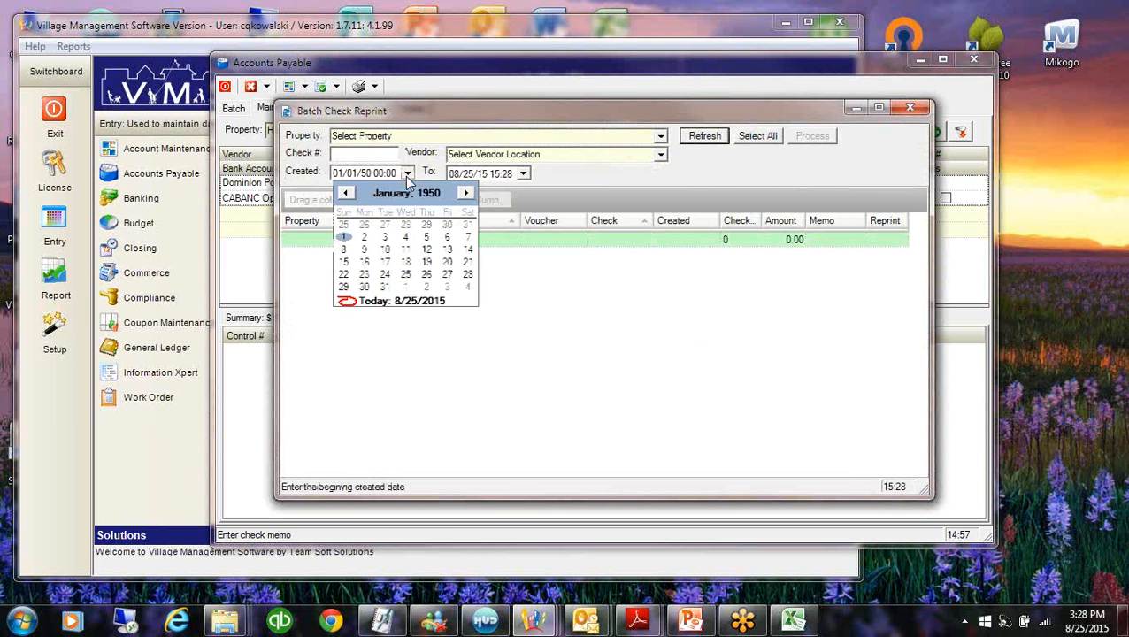
{"action": "left_click", "coordinate": [400, 298]}
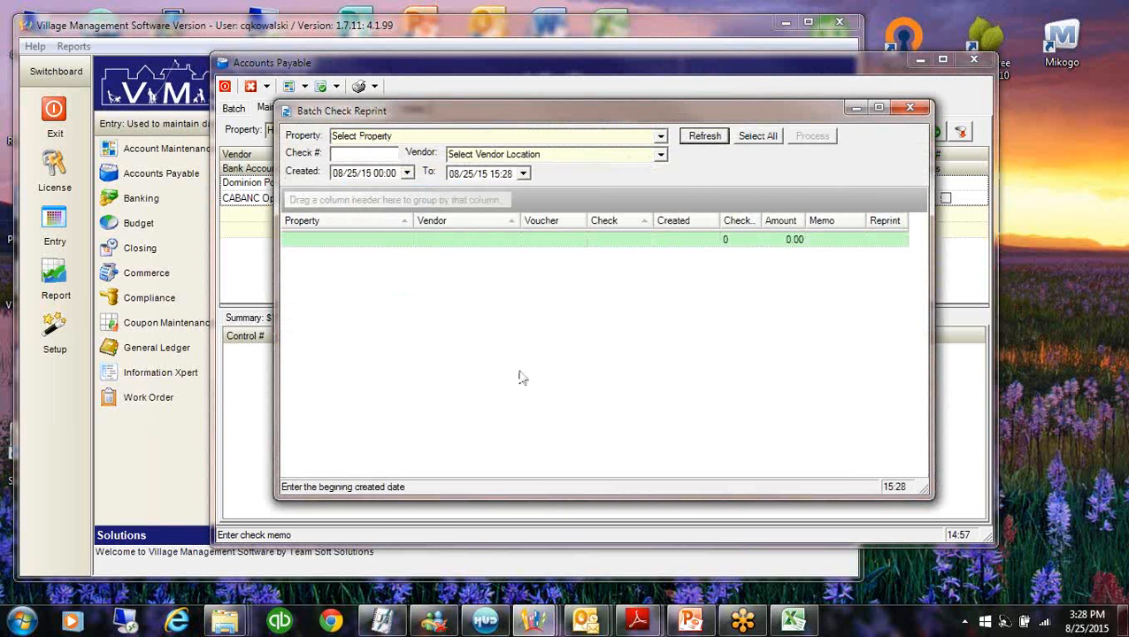
{"action": "left_click", "coordinate": [704, 136]}
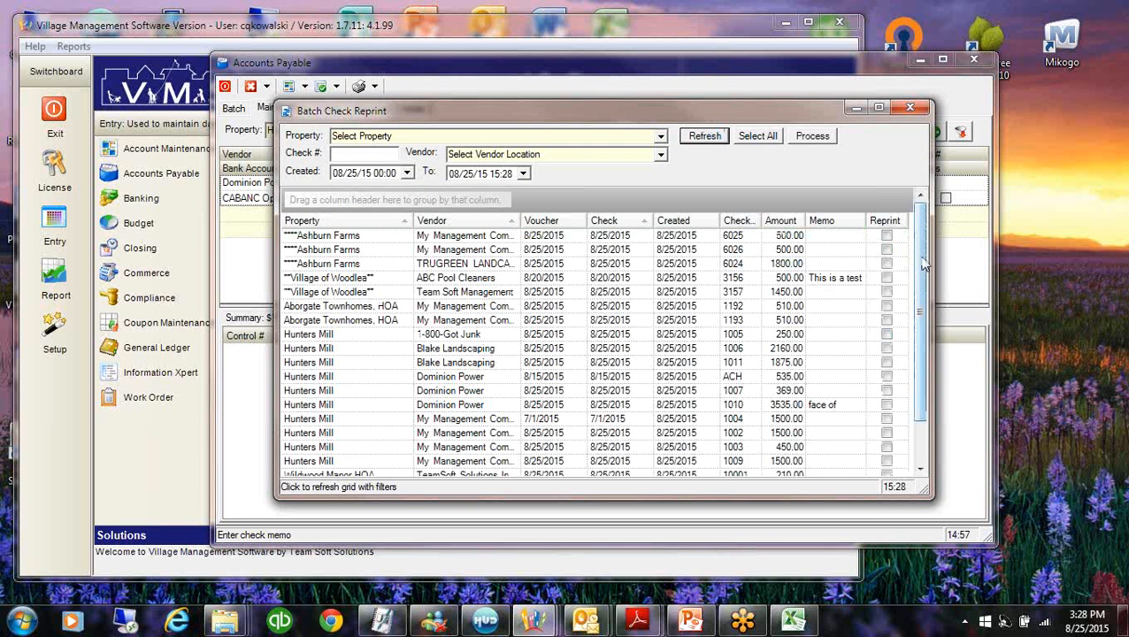
{"action": "scroll", "coordinate": [610, 442], "scroll_direction": "down", "scroll_amount": 1}
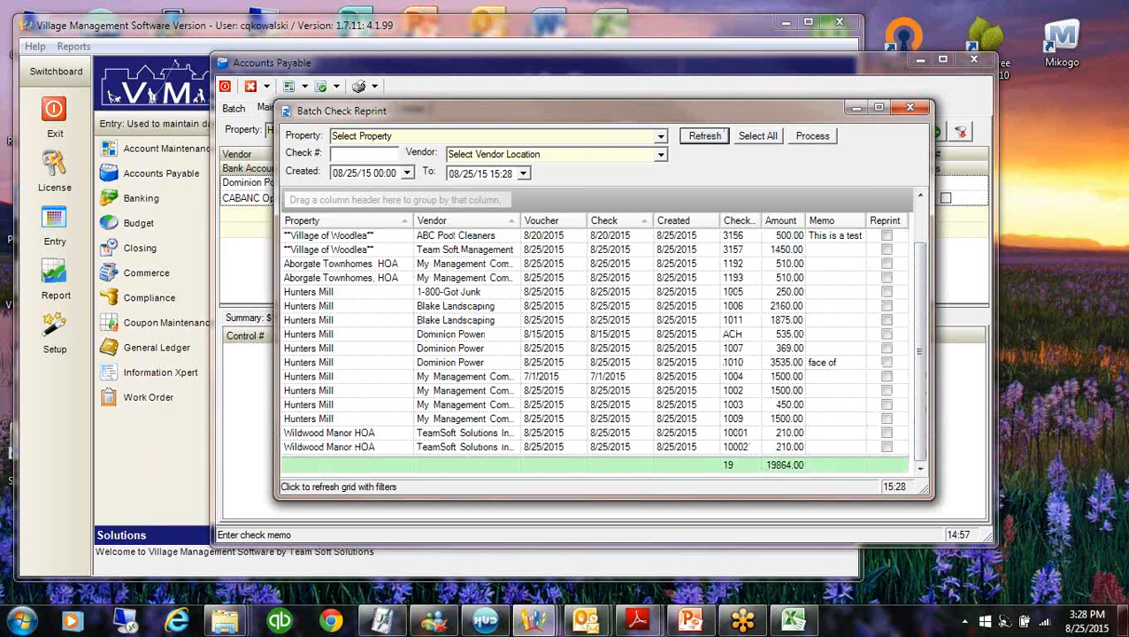
Filter the batch reprint list to the Hunters Mill property
{"action": "left_click", "coordinate": [660, 135]}
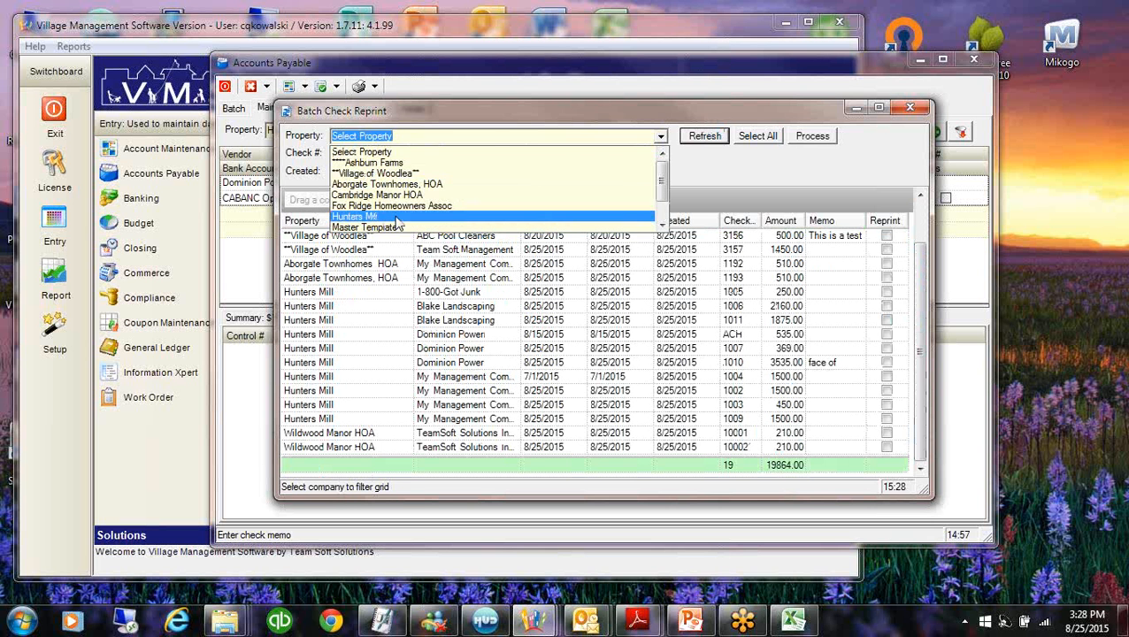
{"action": "left_click", "coordinate": [358, 218]}
{"action": "left_click", "coordinate": [698, 137]}
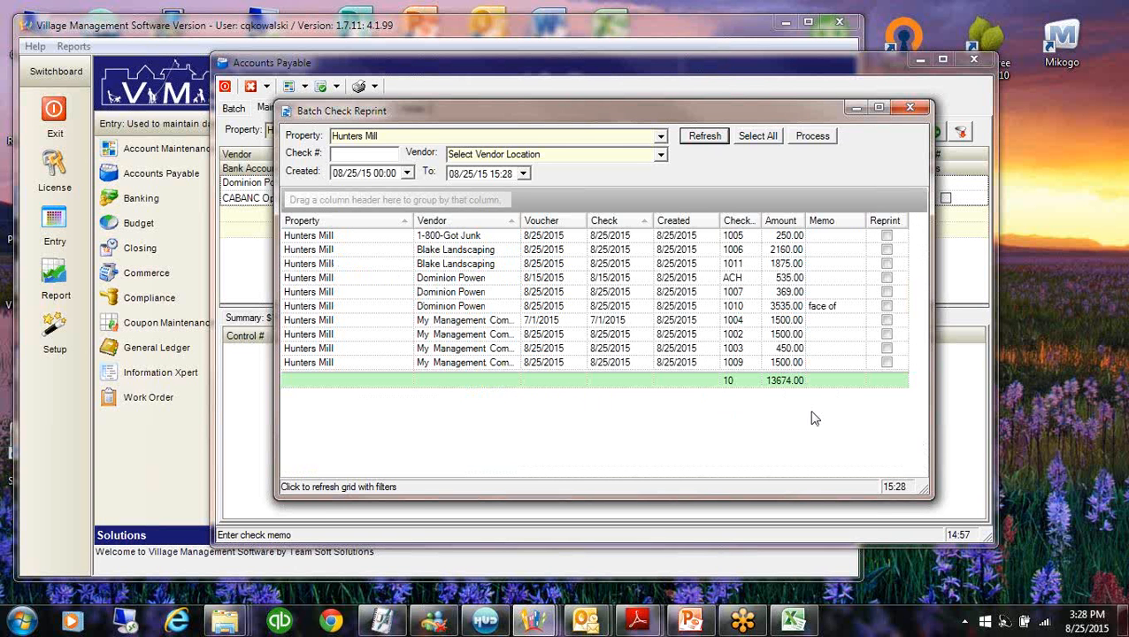
Filter the Hunters Mill reprint list by check number 1009
{"action": "left_click", "coordinate": [352, 153]}
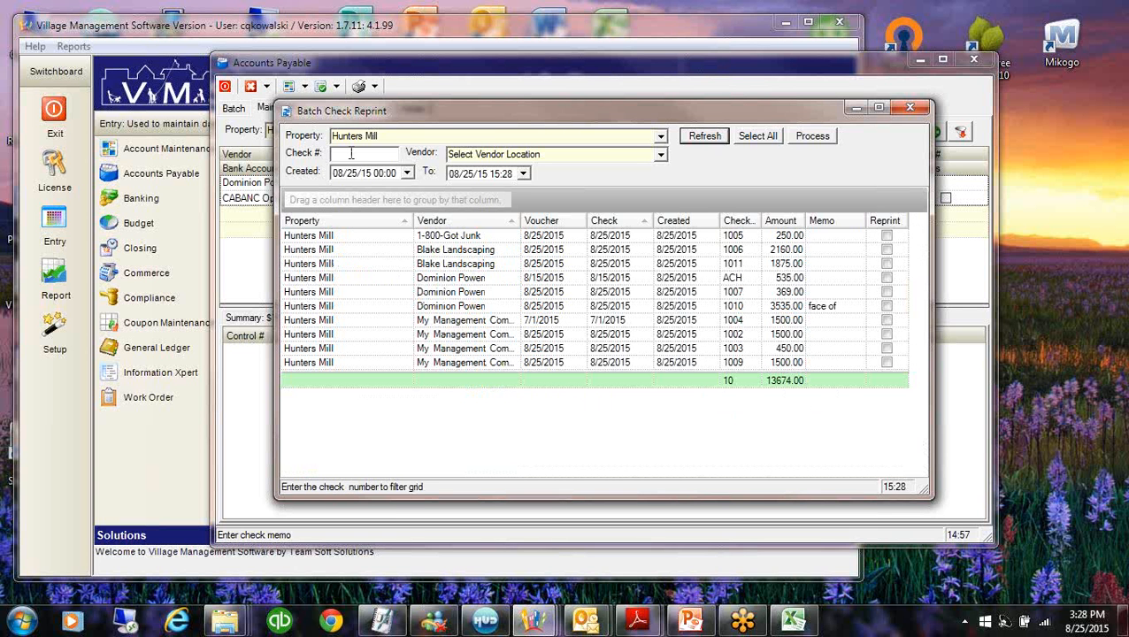
{"action": "type", "text": "10099"}
{"action": "left_click", "coordinate": [701, 137]}
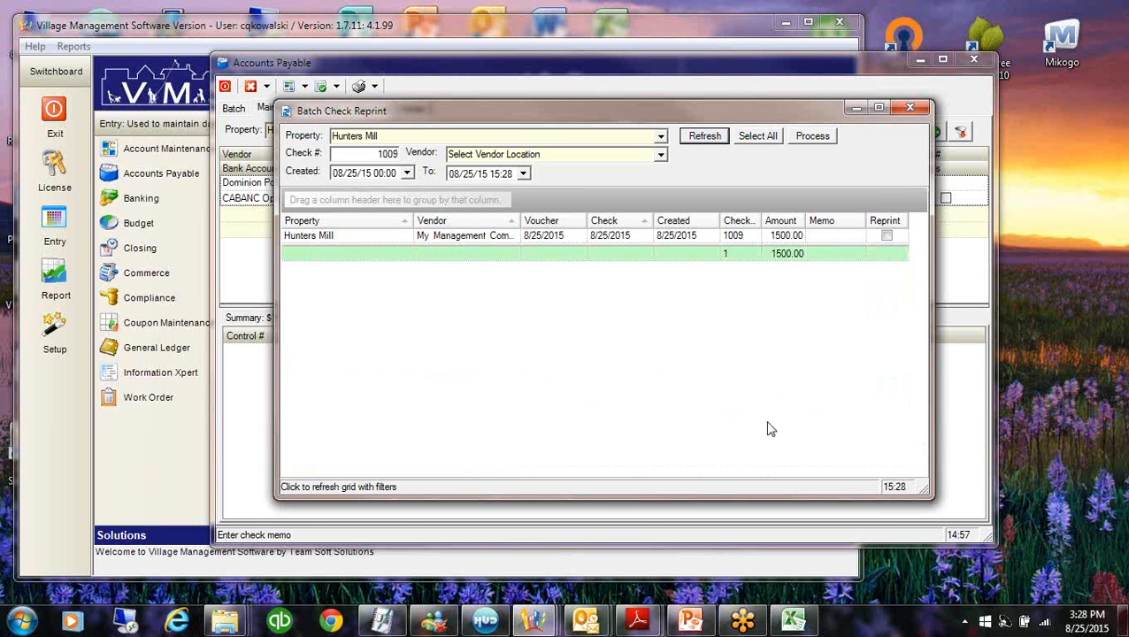
Clear the check number filter and filter the reprint list by the vendor Dominion Power
{"action": "left_click_drag", "start_coordinate": [374, 154], "coordinate": [434, 165]}
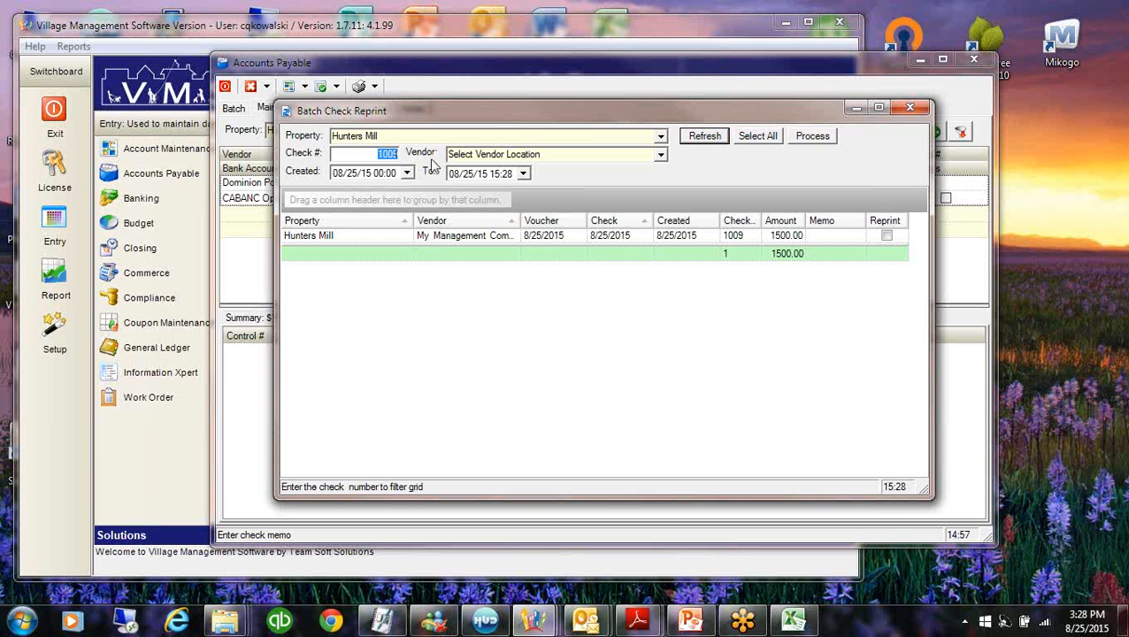
{"action": "key", "text": "BackSpace"}
{"action": "left_click", "coordinate": [660, 154]}
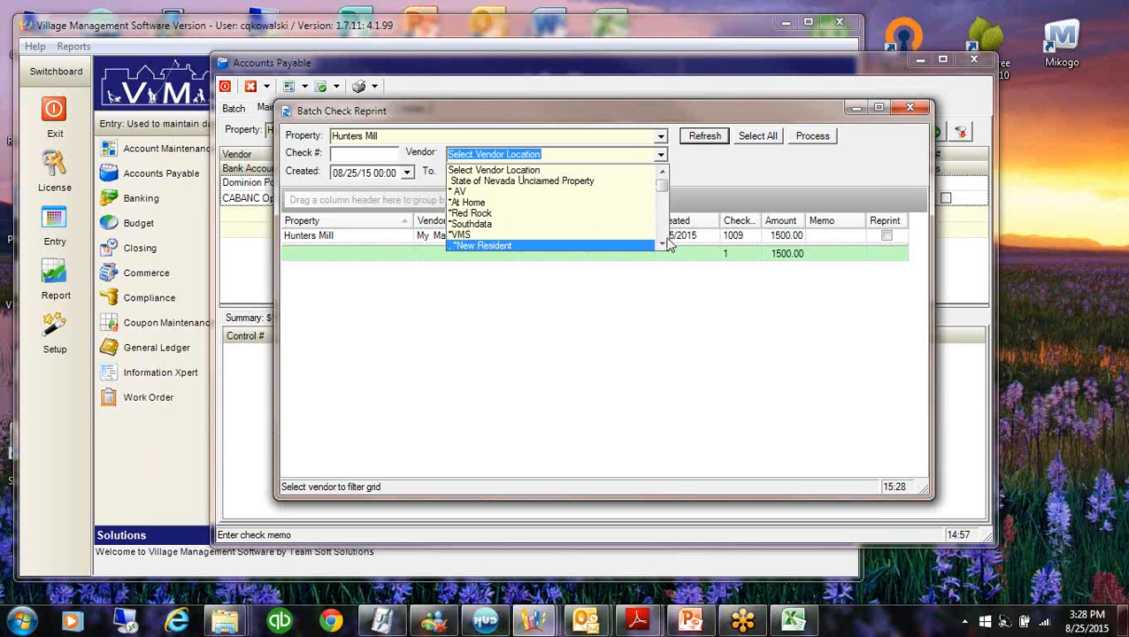
{"action": "type", "text": "d"}
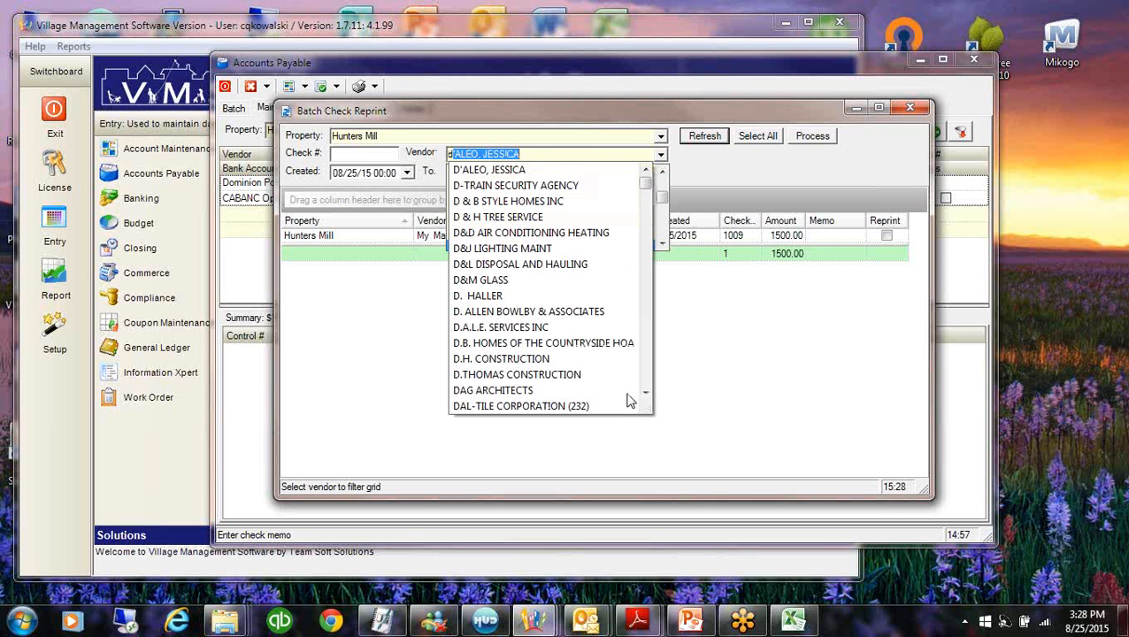
{"action": "type", "text": "ominion Power"}
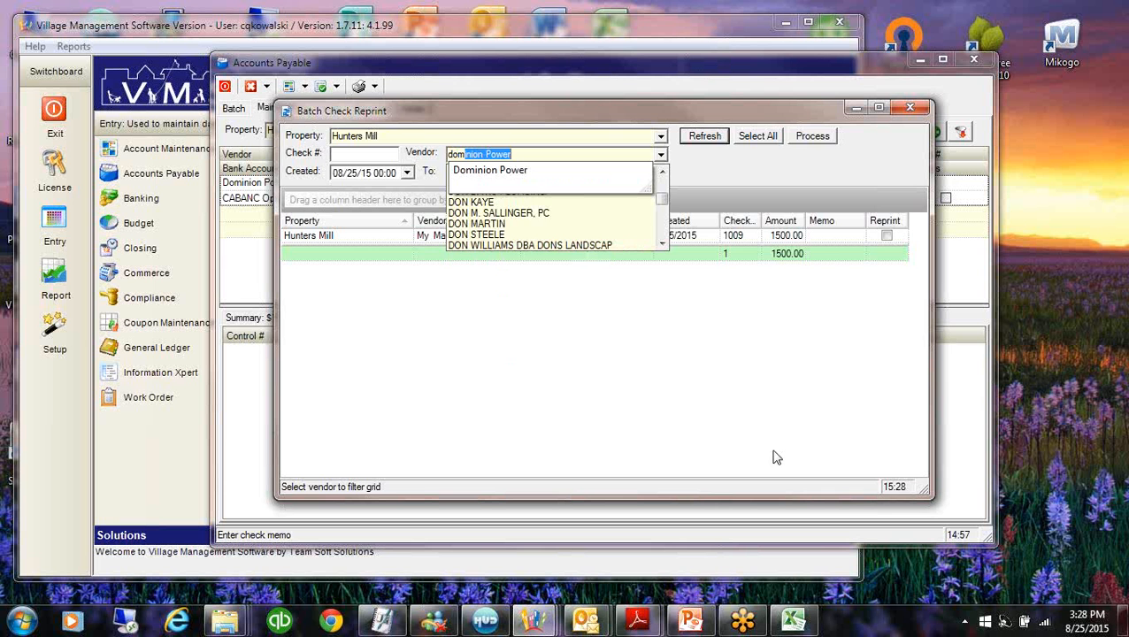
{"action": "left_click", "coordinate": [494, 172]}
{"action": "left_click", "coordinate": [705, 136]}
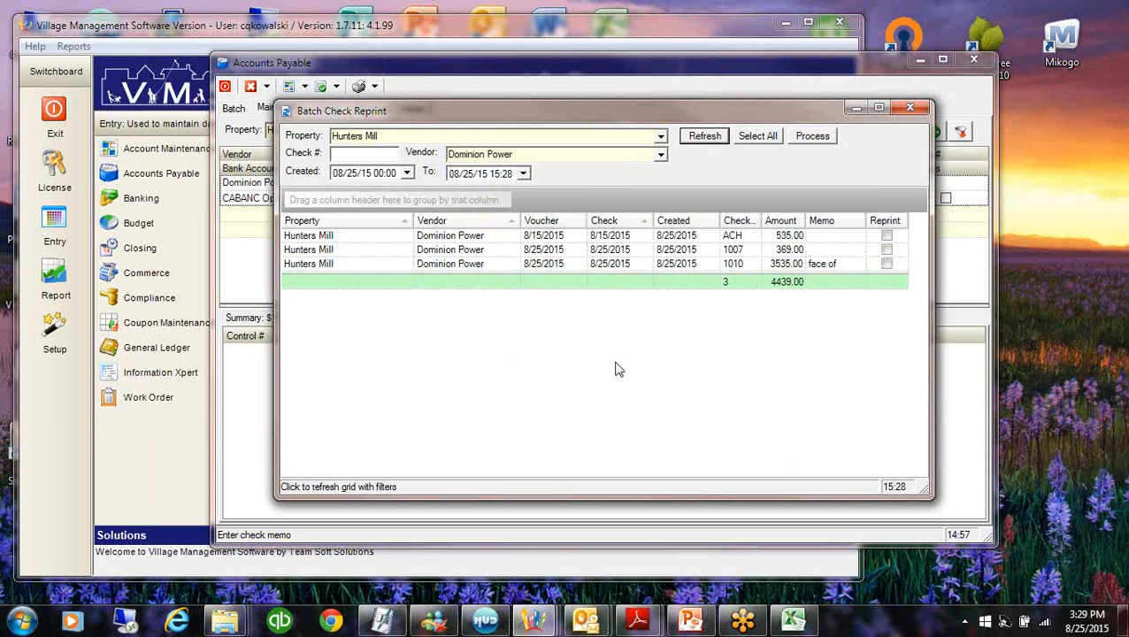
Reprint all listed Dominion Power checks, review the pages in the preview, and verify the print run as having no errors
{"action": "left_click", "coordinate": [747, 138]}
{"action": "left_click", "coordinate": [812, 137]}
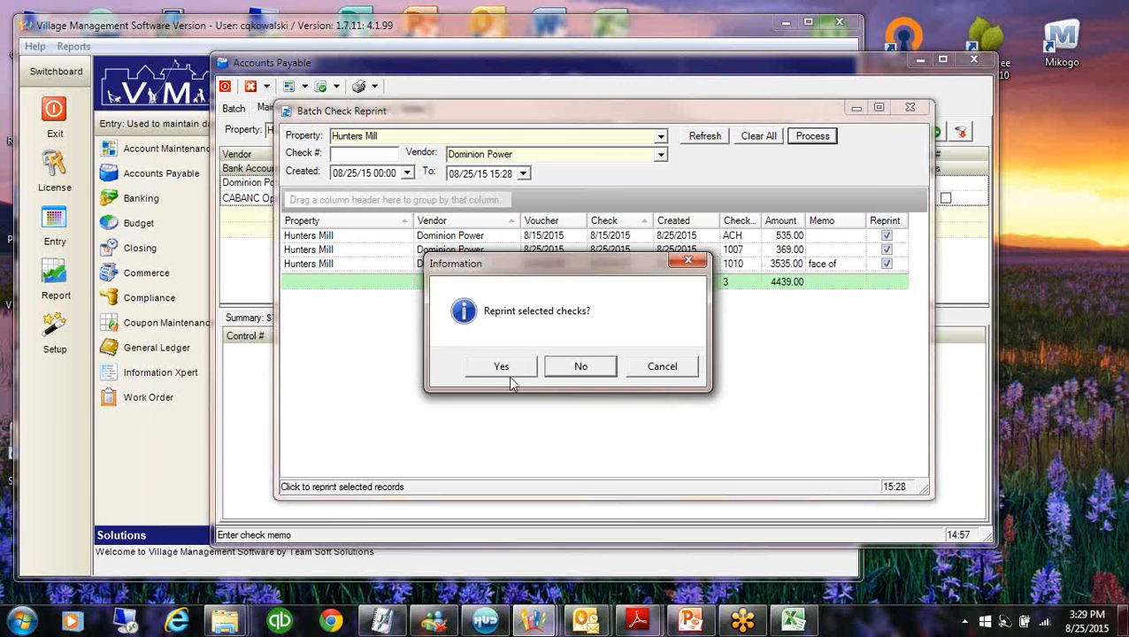
{"action": "left_click", "coordinate": [502, 367]}
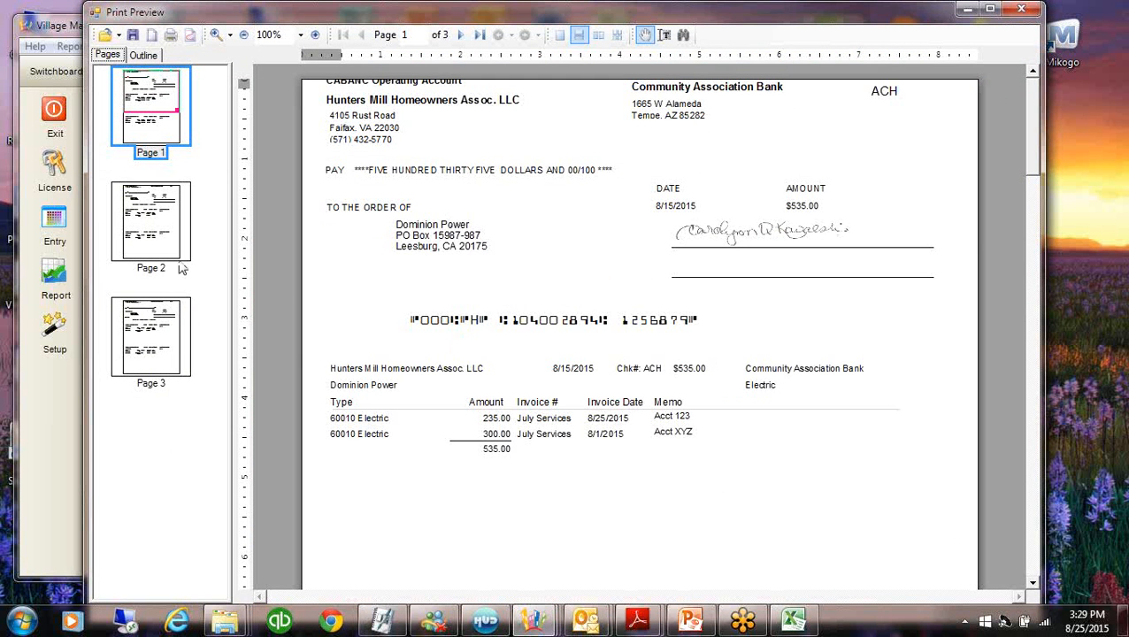
{"action": "left_click", "coordinate": [120, 238]}
{"action": "left_click", "coordinate": [139, 336]}
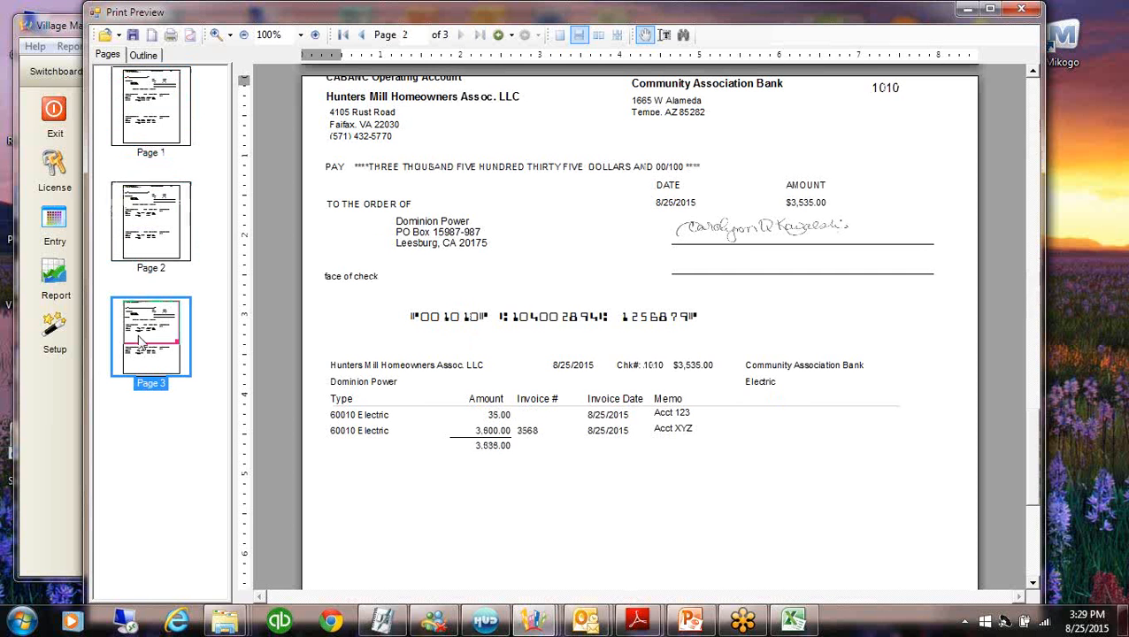
{"action": "left_click", "coordinate": [1021, 9]}
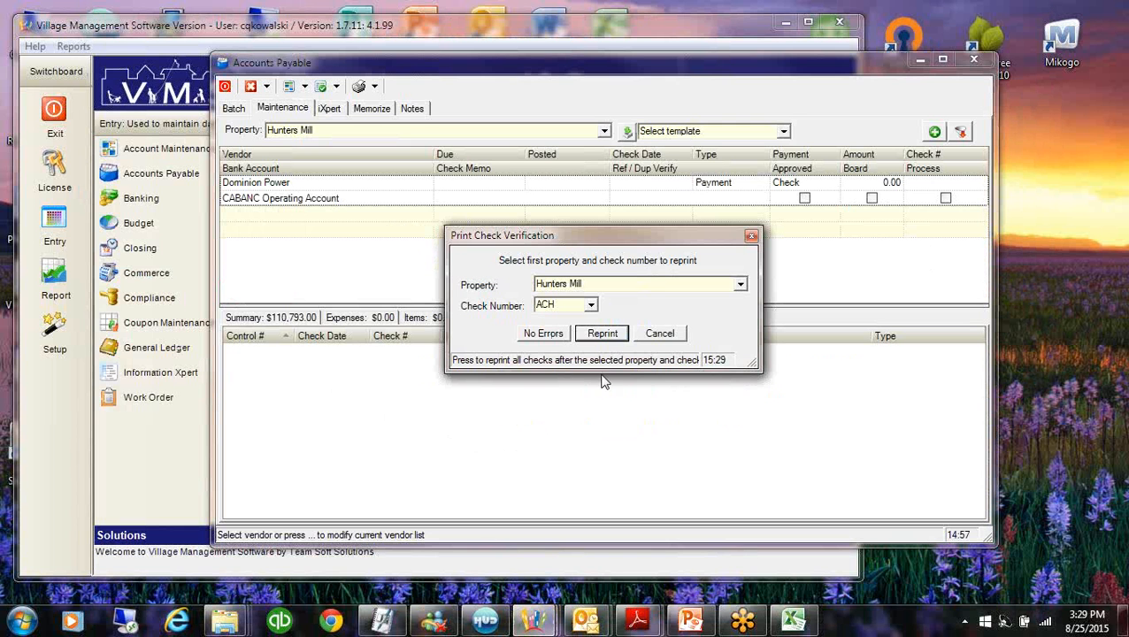
{"action": "left_click", "coordinate": [535, 335]}
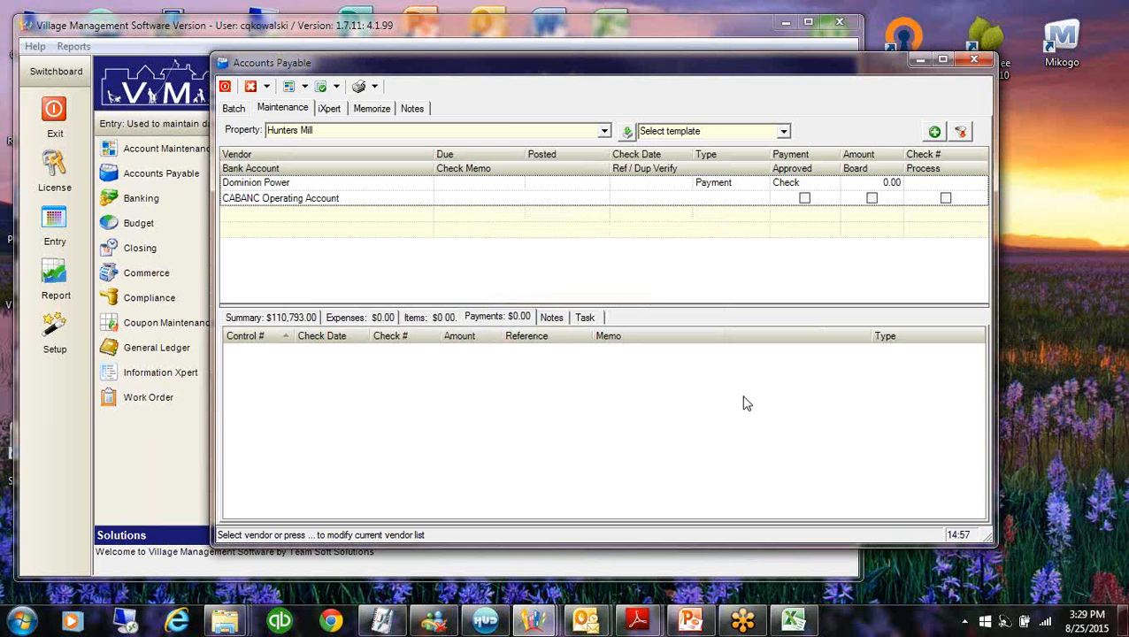
Preview a void check for the CABANC Operating Account, then close the void check dialog without printing
{"action": "left_click", "coordinate": [375, 86]}
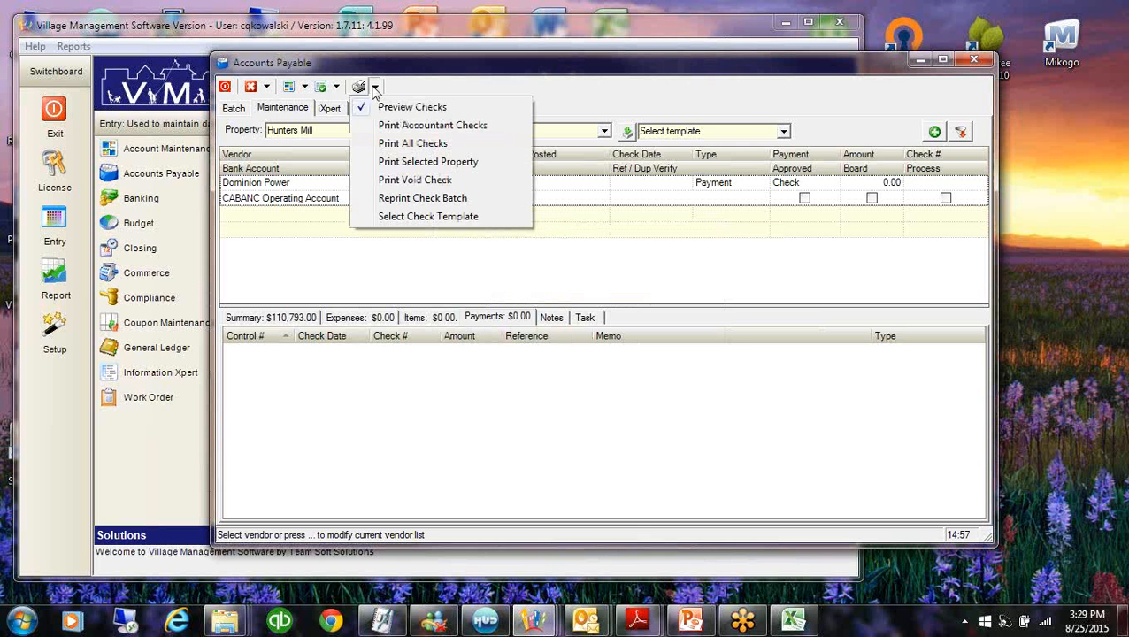
{"action": "left_click", "coordinate": [420, 183]}
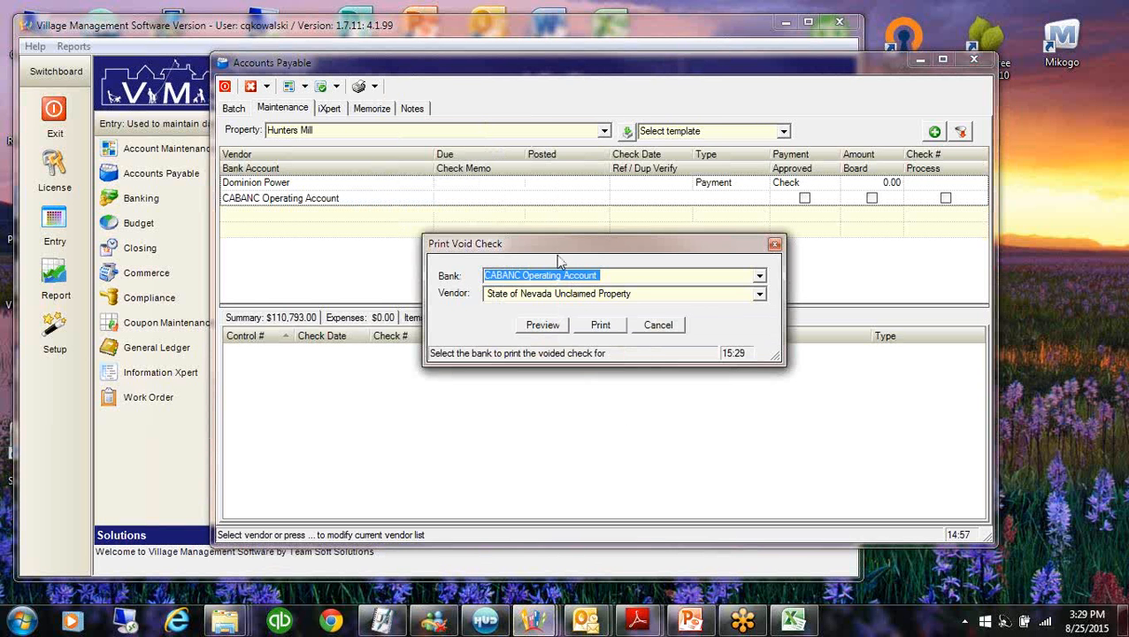
{"action": "left_click", "coordinate": [550, 325]}
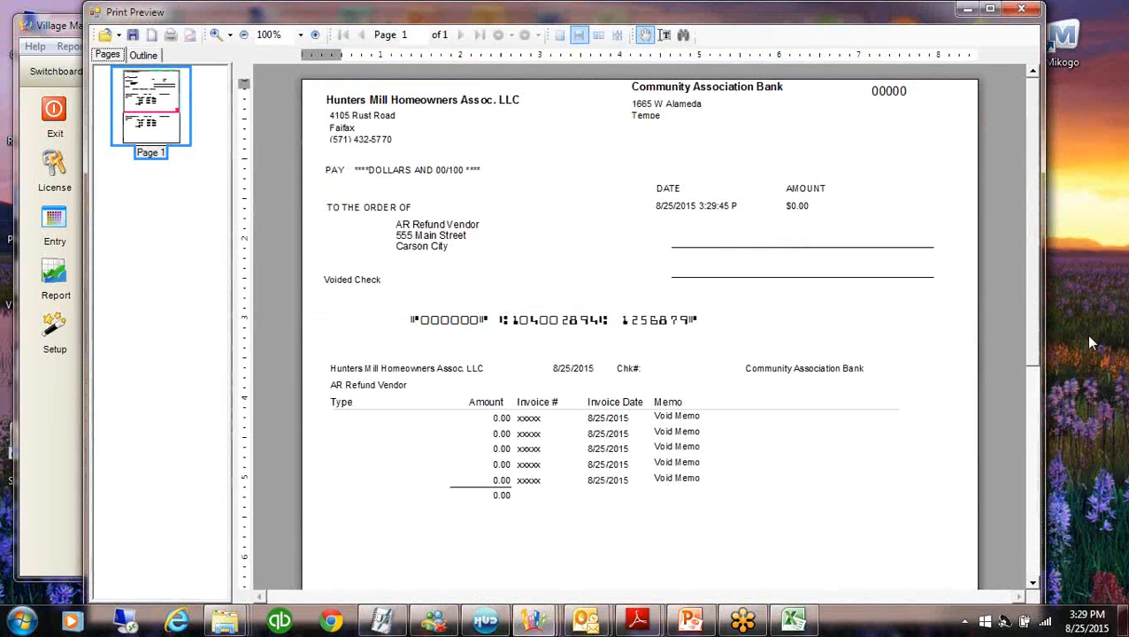
{"action": "left_click", "coordinate": [1020, 9]}
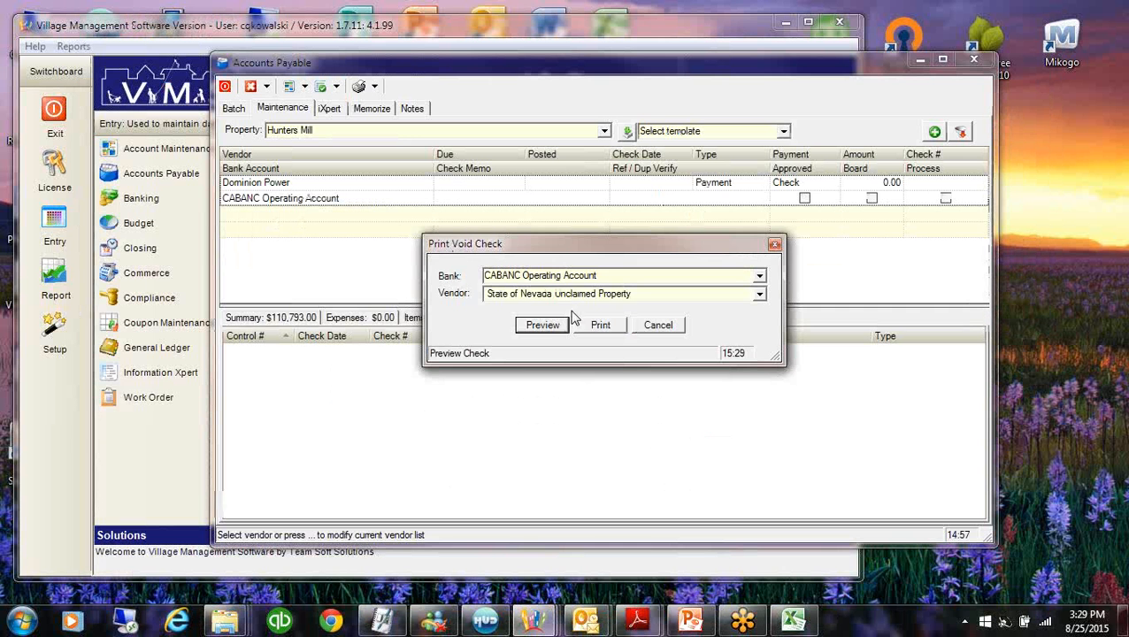
{"action": "left_click", "coordinate": [665, 328]}
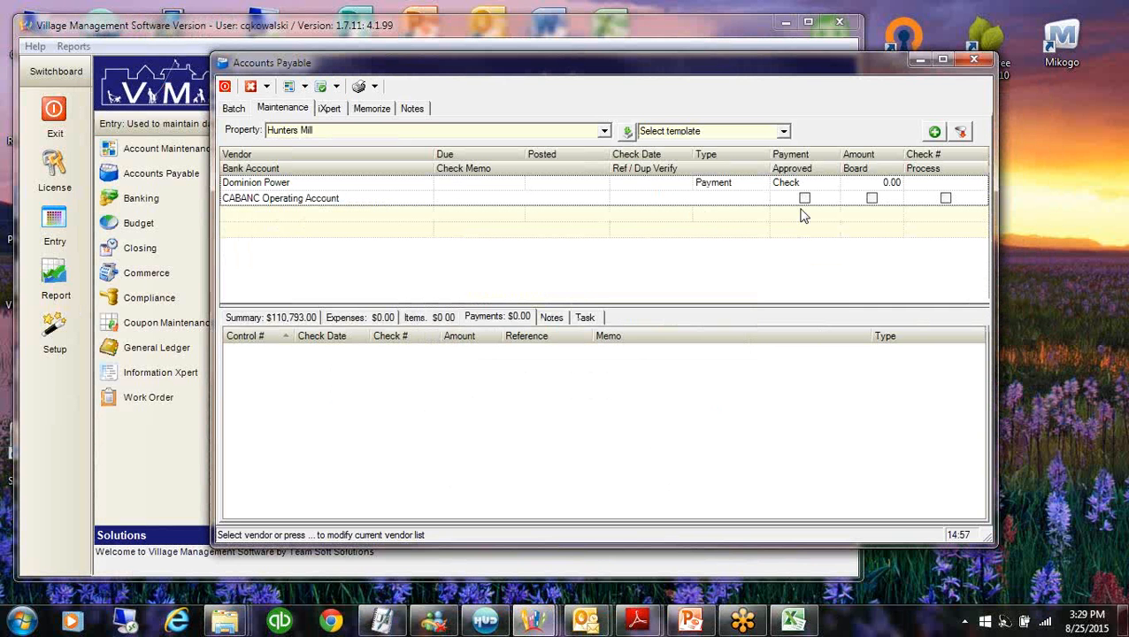
Open the accounts payable notes for Aborgate Townhomes, HOA and examine the existing note's text, begin and end dates and attached file
{"action": "left_click", "coordinate": [408, 108]}
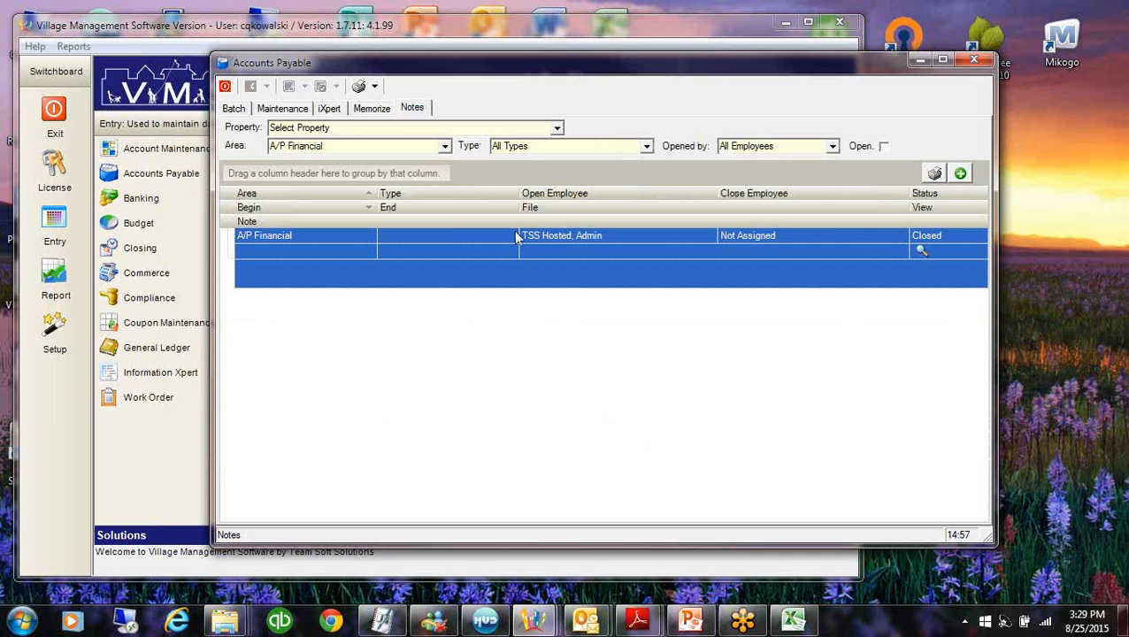
{"action": "left_click", "coordinate": [556, 127]}
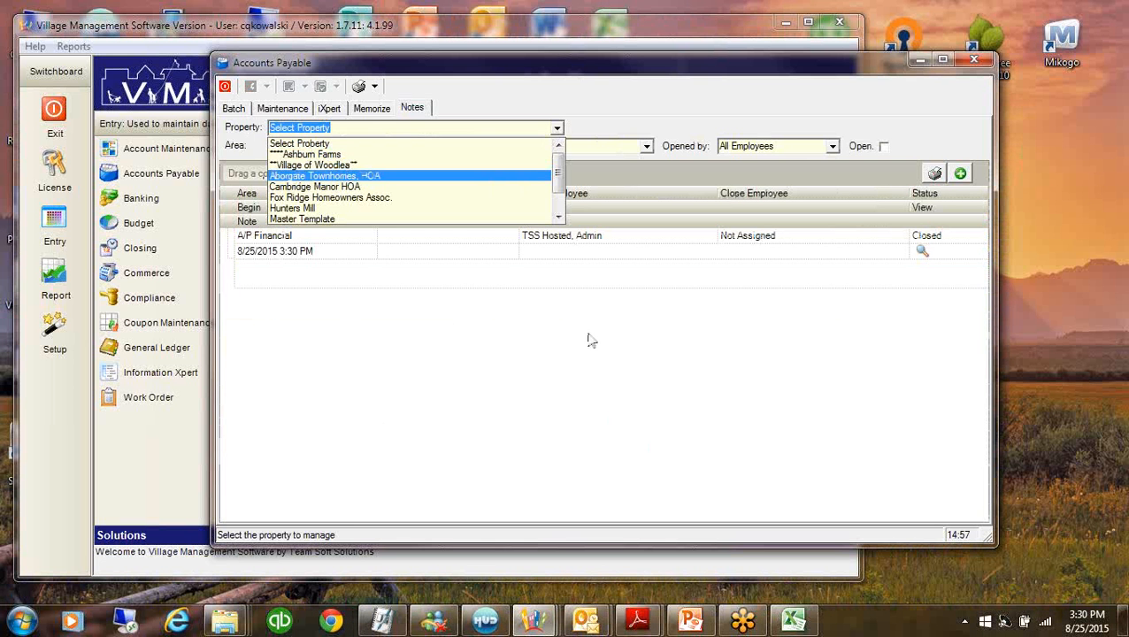
{"action": "key", "text": "Return"}
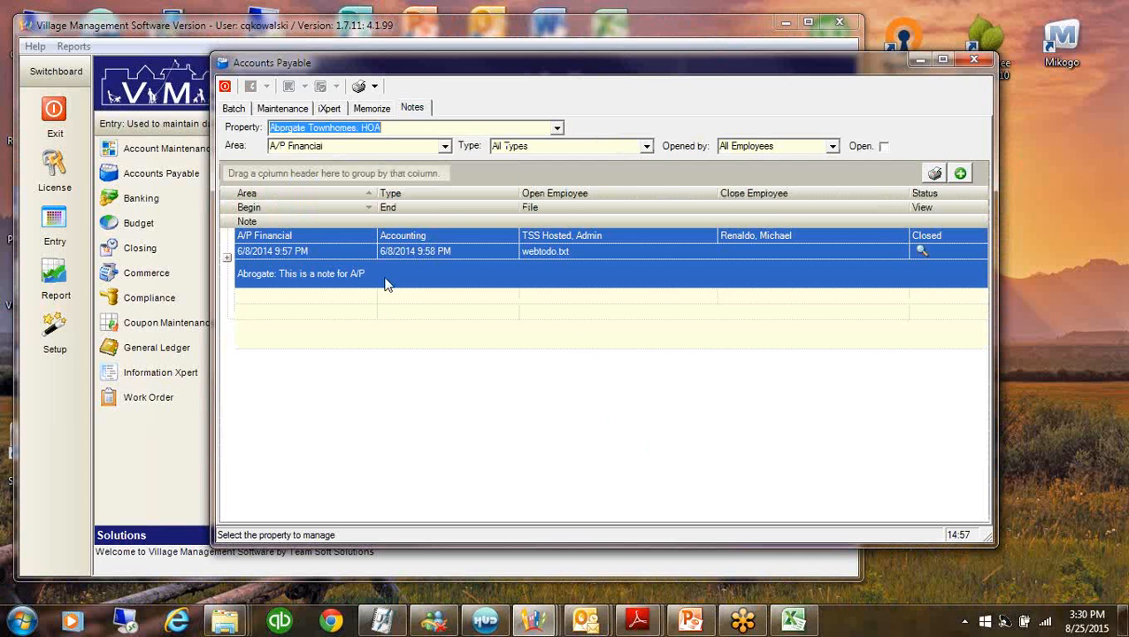
{"action": "left_click", "coordinate": [423, 274]}
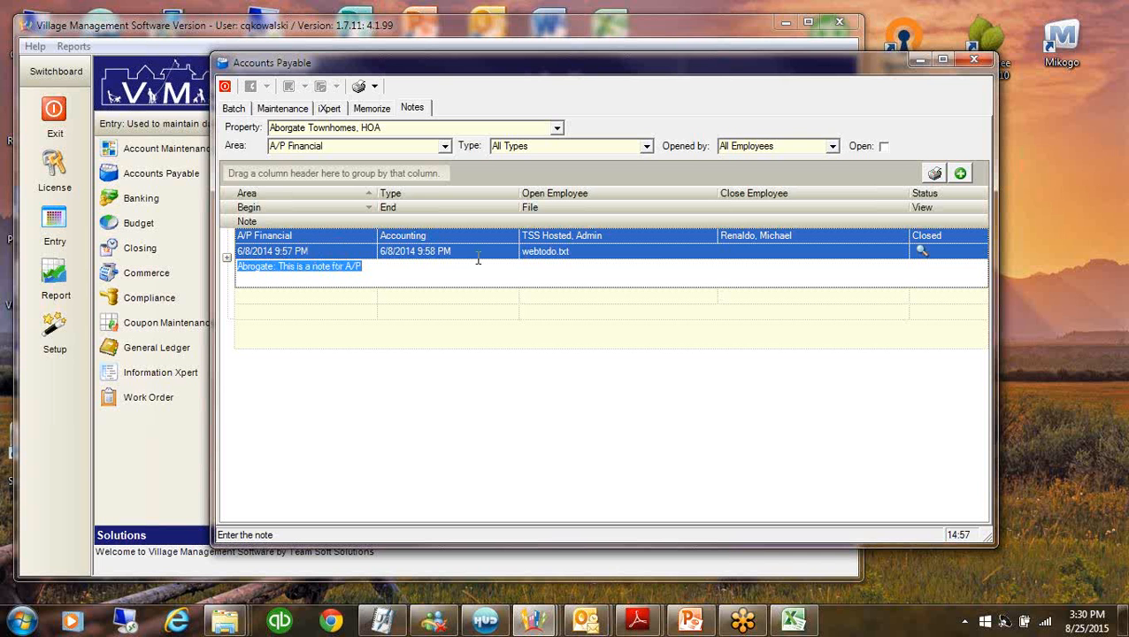
{"action": "left_click", "coordinate": [297, 253]}
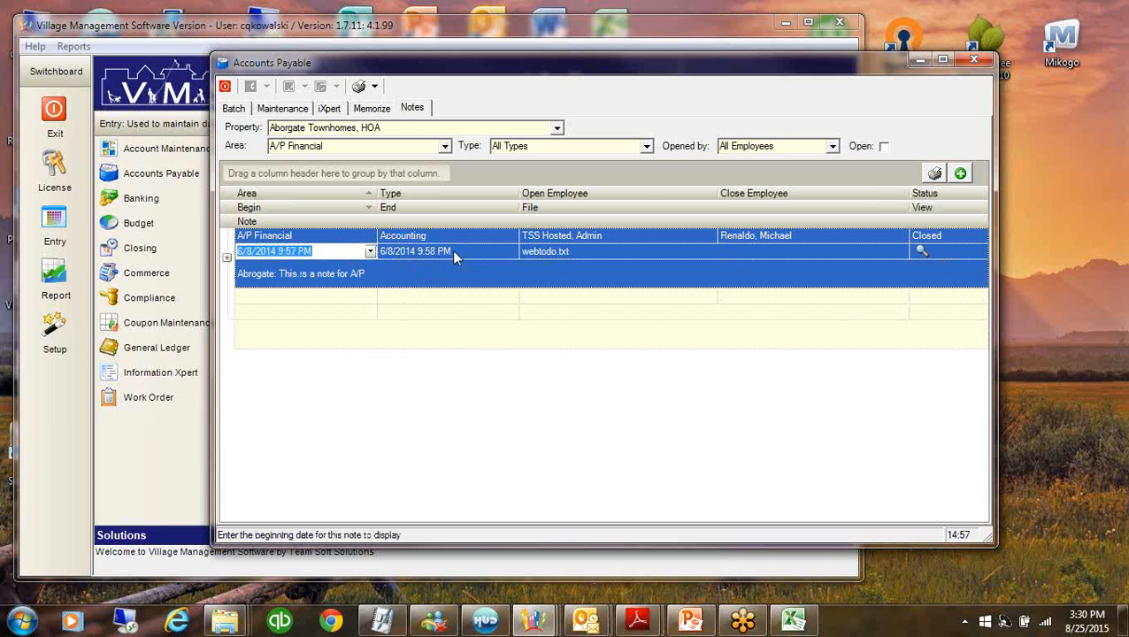
{"action": "left_click", "coordinate": [454, 251]}
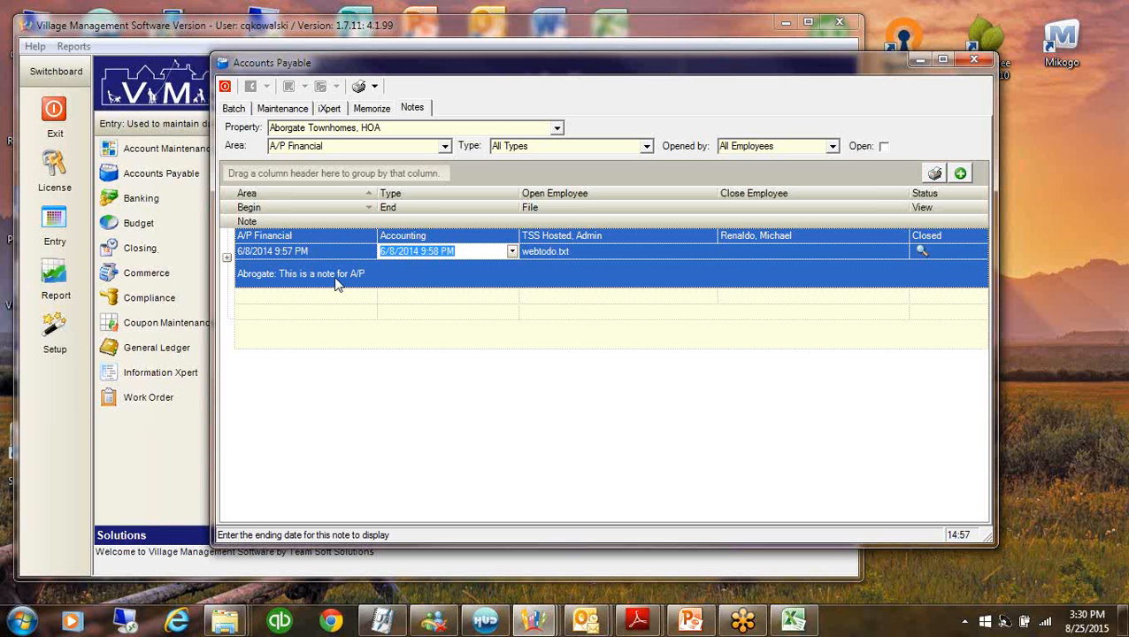
{"action": "left_click", "coordinate": [572, 252]}
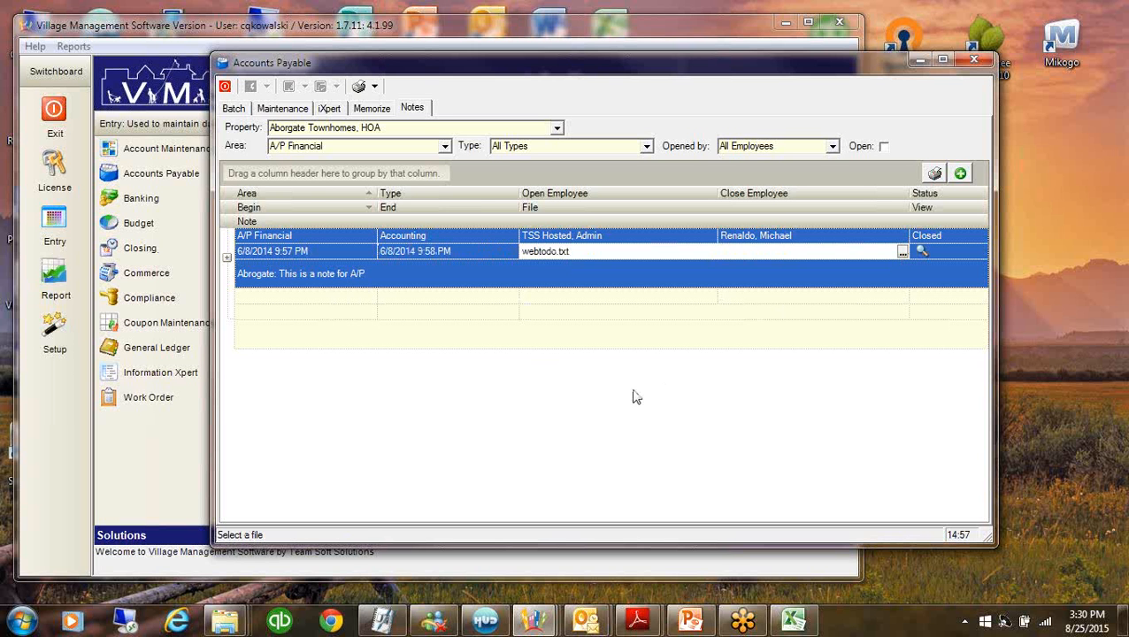
Examine the available note areas, the blank entry row and the existing note text for Aborgate Townhomes, HOA
{"action": "left_click", "coordinate": [445, 146]}
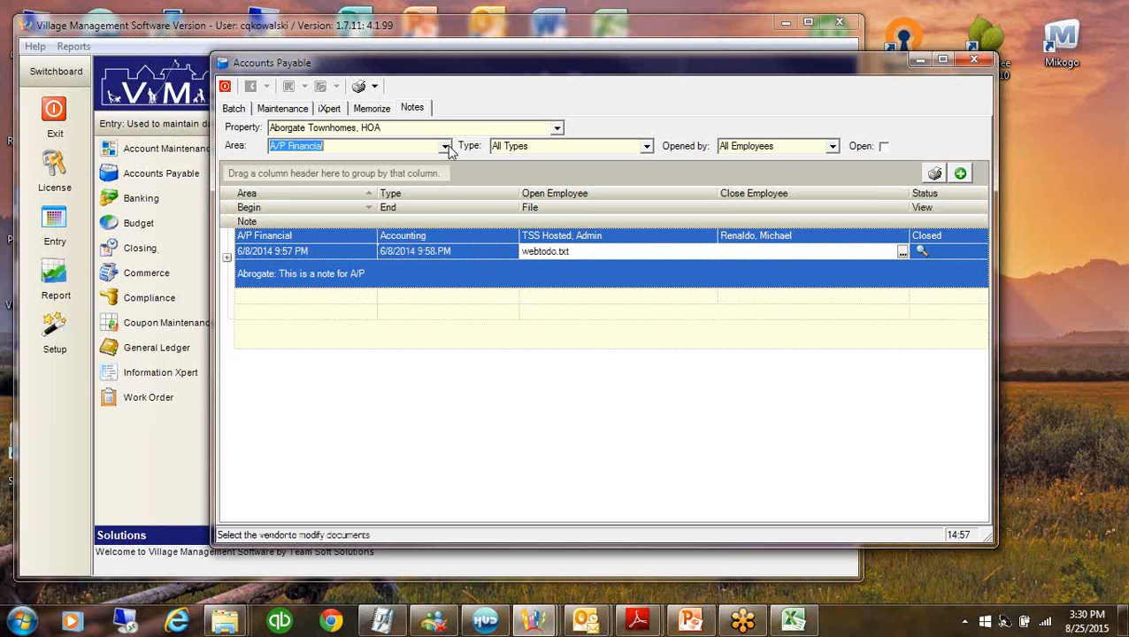
{"action": "left_click", "coordinate": [590, 129]}
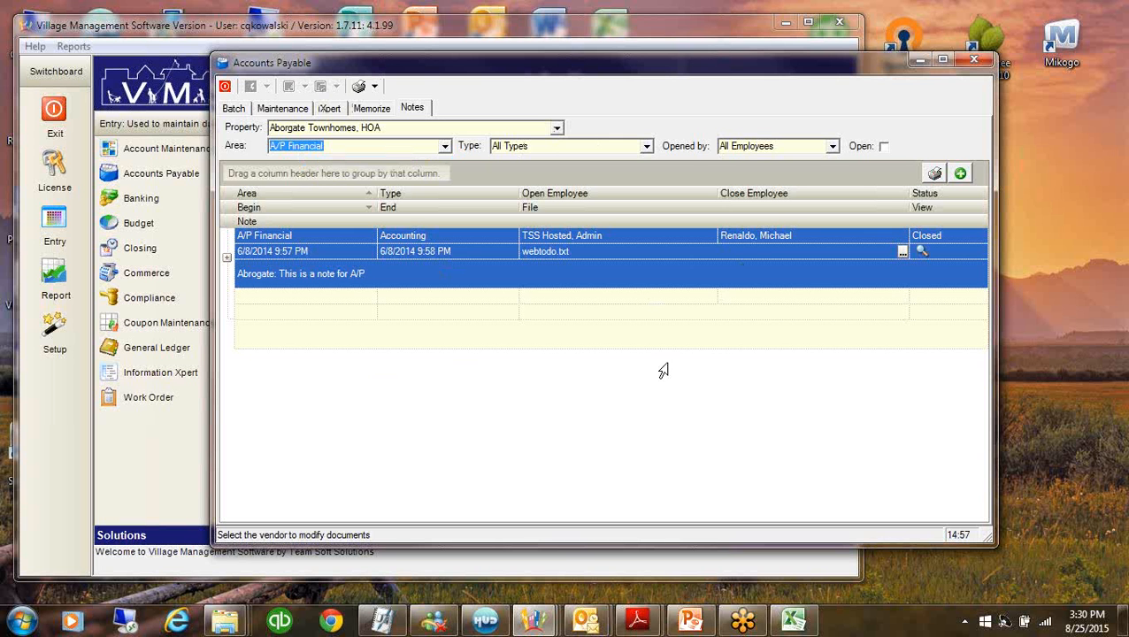
{"action": "left_click", "coordinate": [437, 343]}
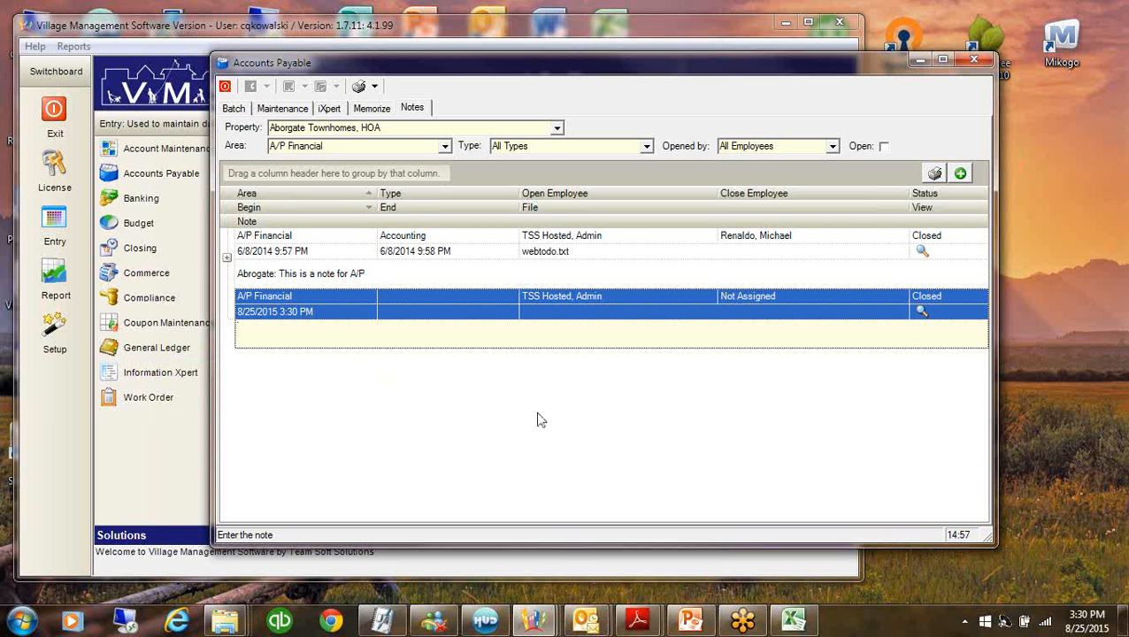
{"action": "left_click", "coordinate": [444, 147]}
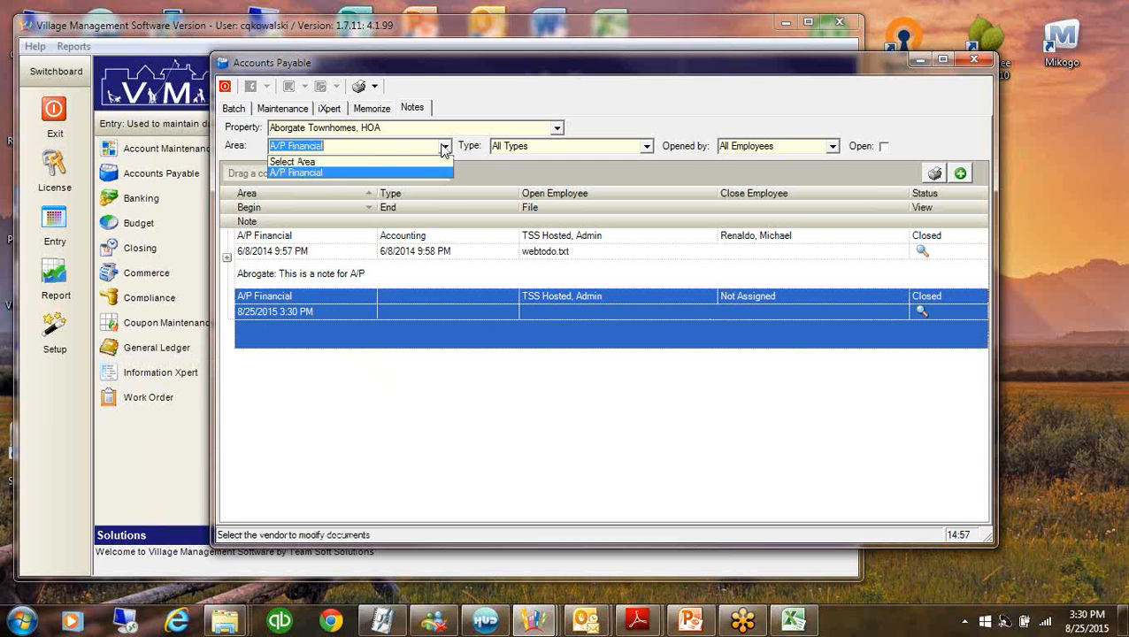
{"action": "left_click", "coordinate": [444, 149]}
{"action": "left_click", "coordinate": [374, 269]}
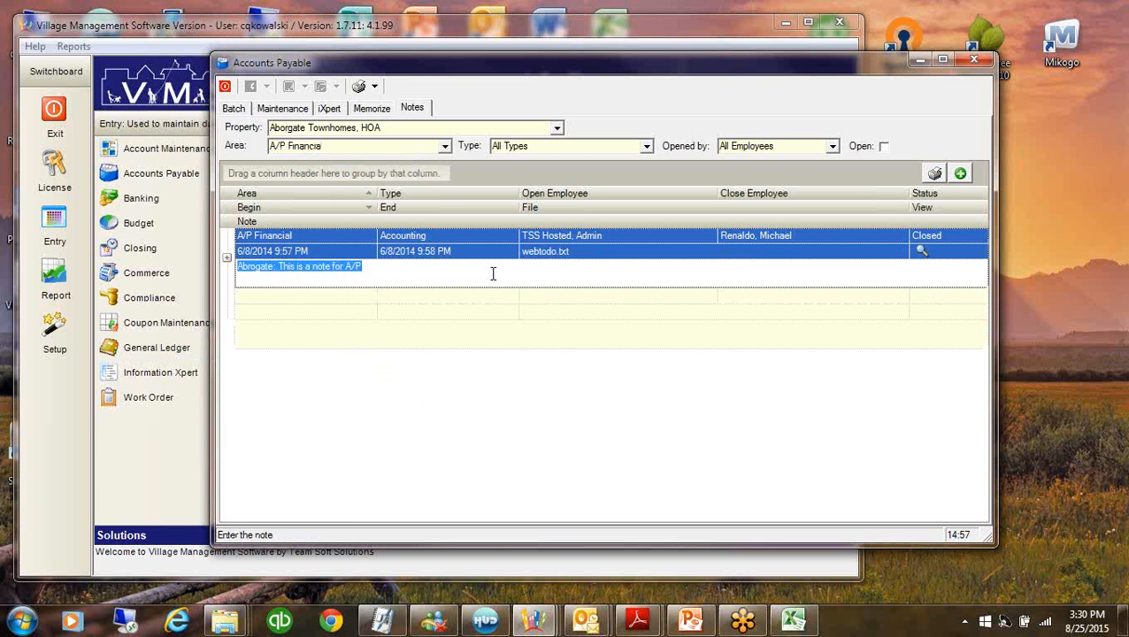
{"action": "left_click", "coordinate": [381, 275]}
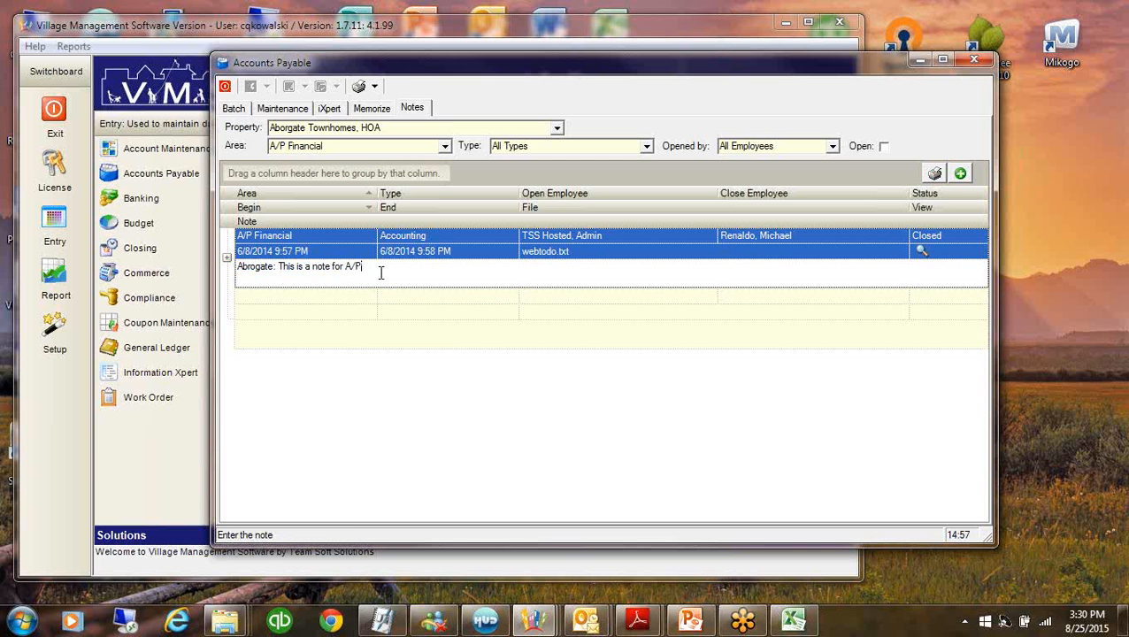
Switch the notes list to the Hunters Mill property and check its area filter
{"action": "left_click", "coordinate": [556, 129]}
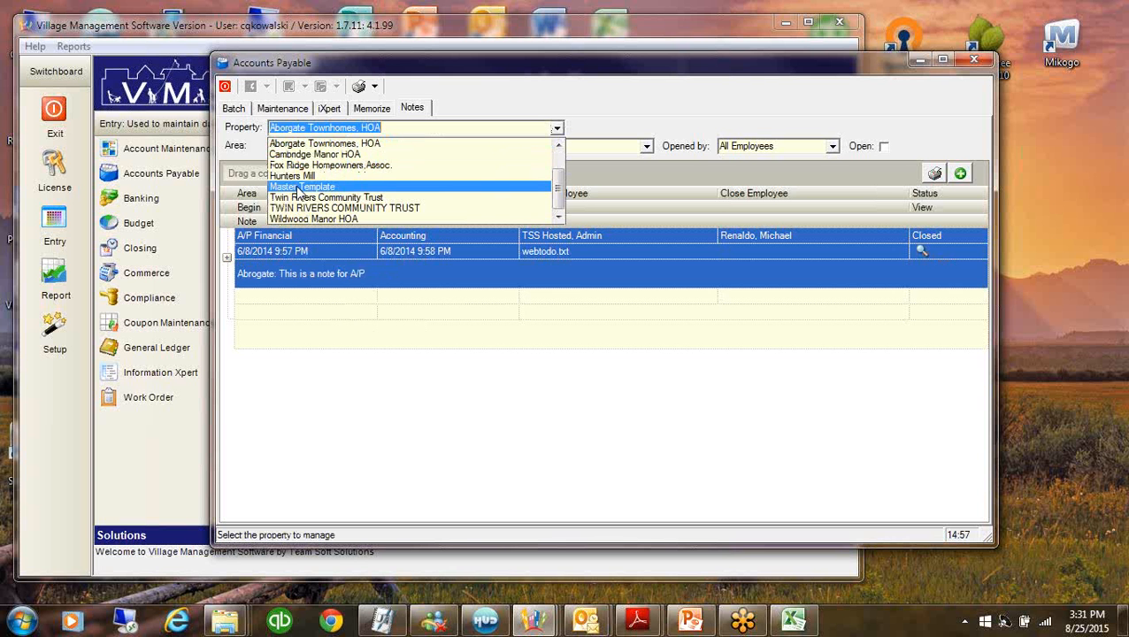
{"action": "left_click", "coordinate": [299, 175]}
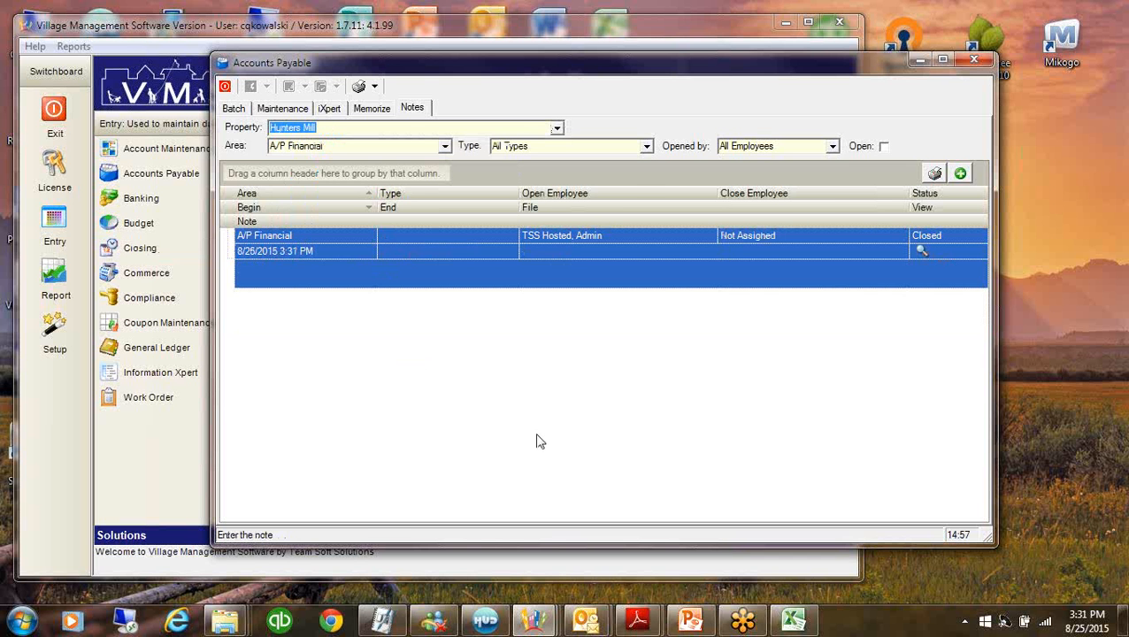
{"action": "left_click", "coordinate": [446, 147]}
{"action": "left_click", "coordinate": [446, 147]}
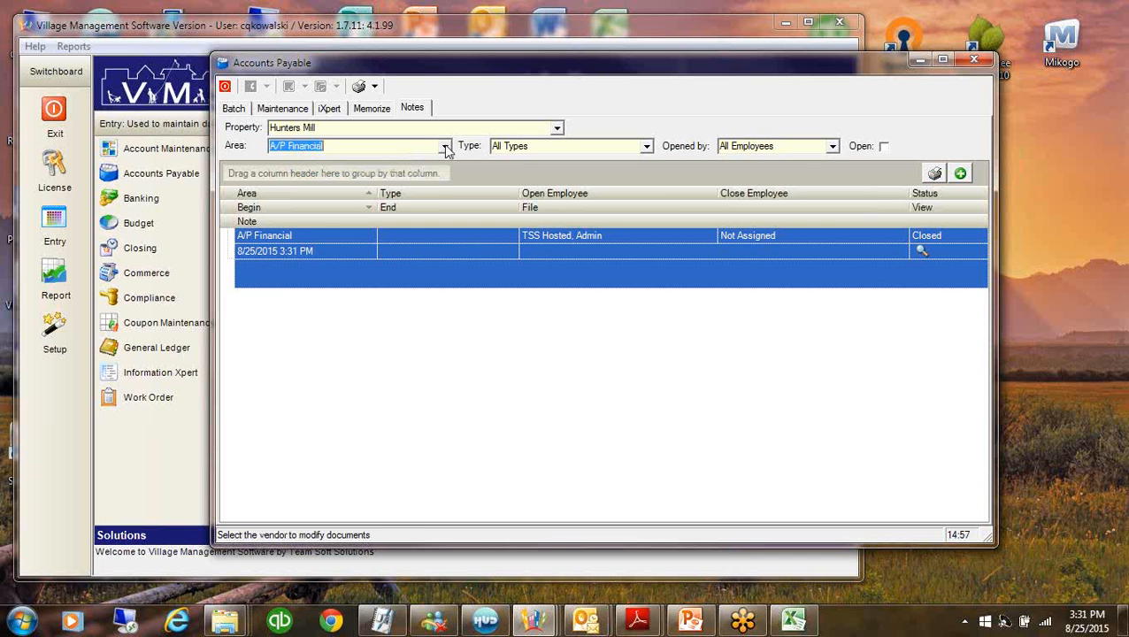
Open the iXpert document search options and limit the properties to Hunters Mill
{"action": "left_click", "coordinate": [329, 109]}
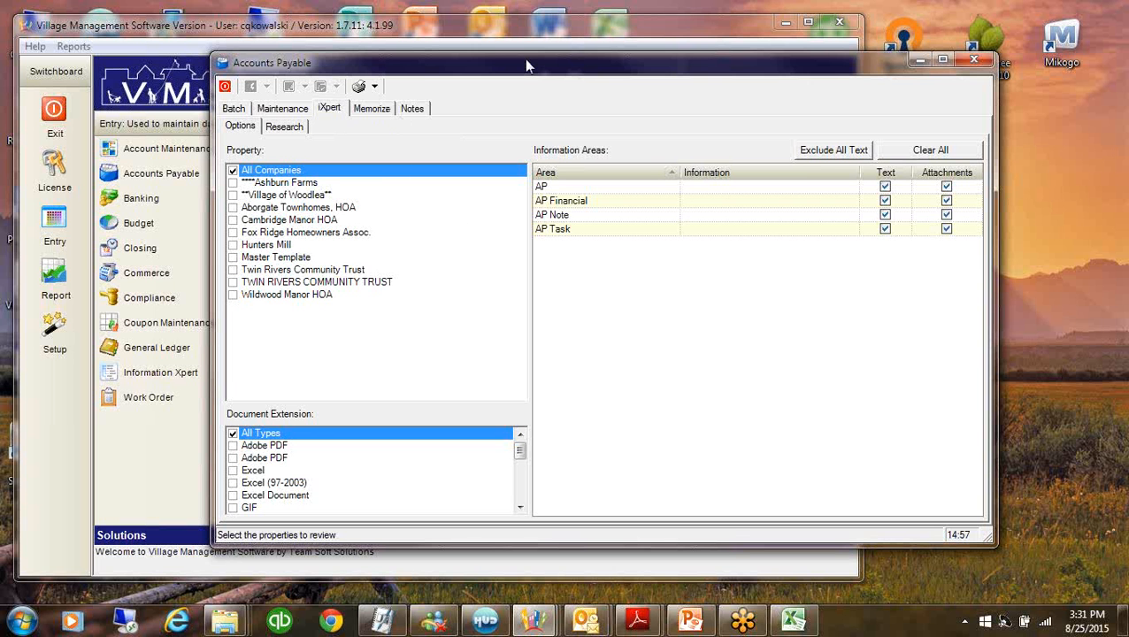
{"action": "left_click_drag", "start_coordinate": [527, 67], "coordinate": [473, 50]}
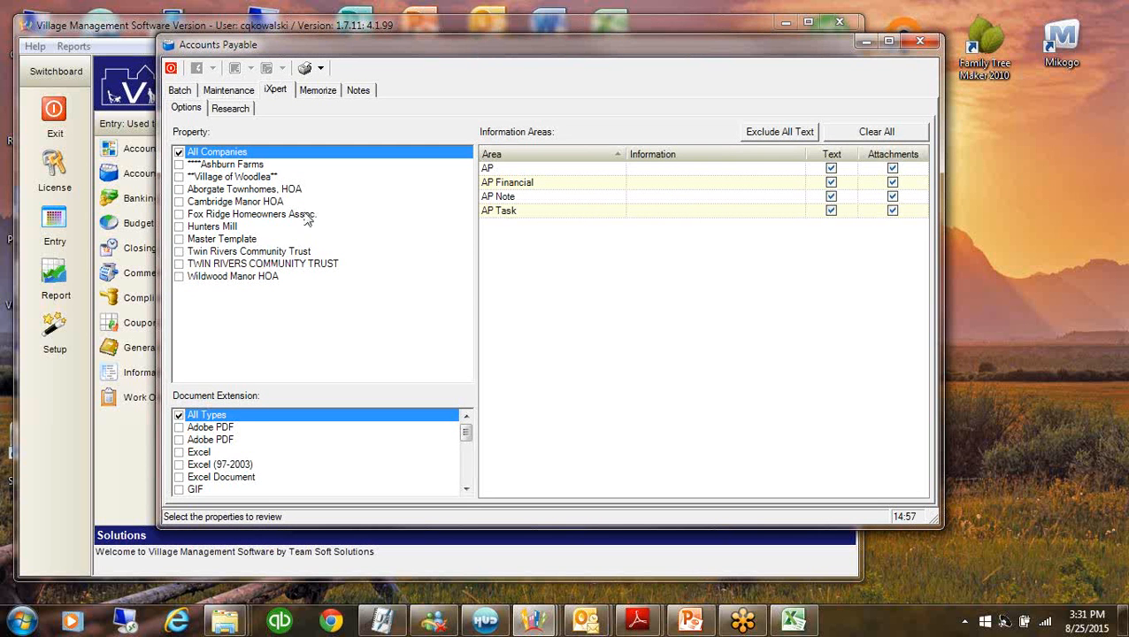
{"action": "left_click", "coordinate": [199, 229]}
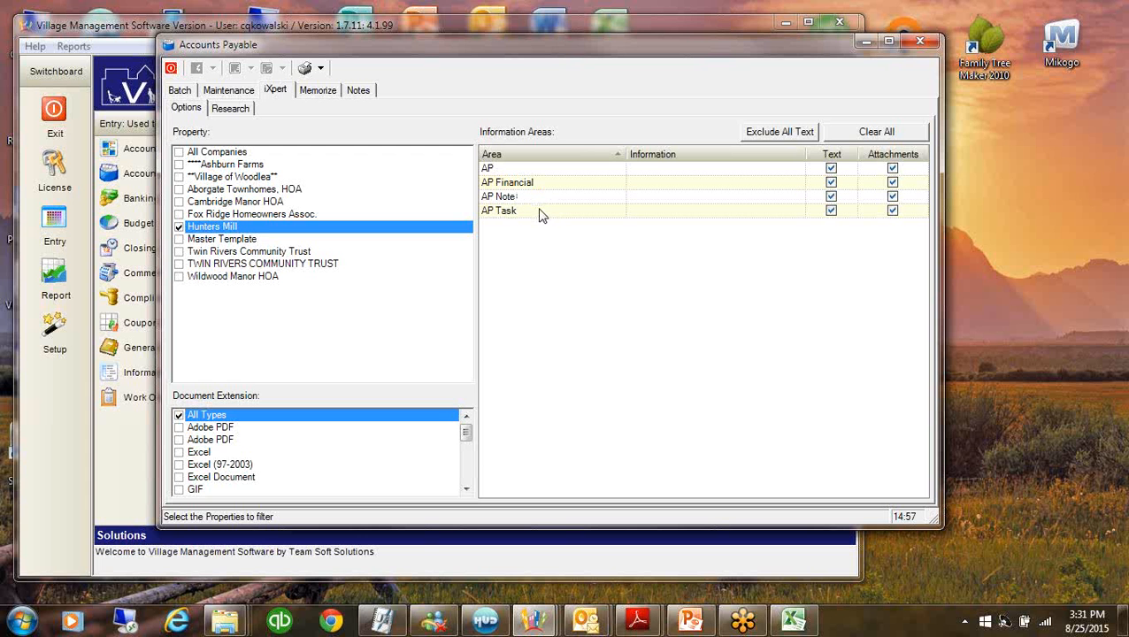
Set the iXpert research begin date to 04/01/2015
{"action": "left_click", "coordinate": [231, 108]}
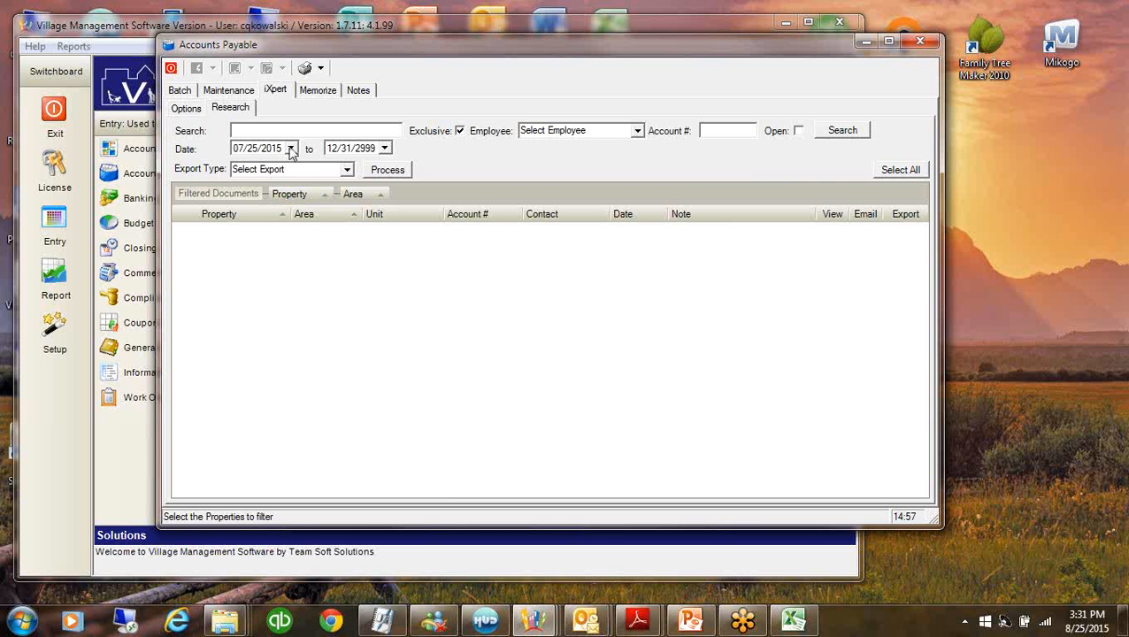
{"action": "left_click", "coordinate": [291, 148]}
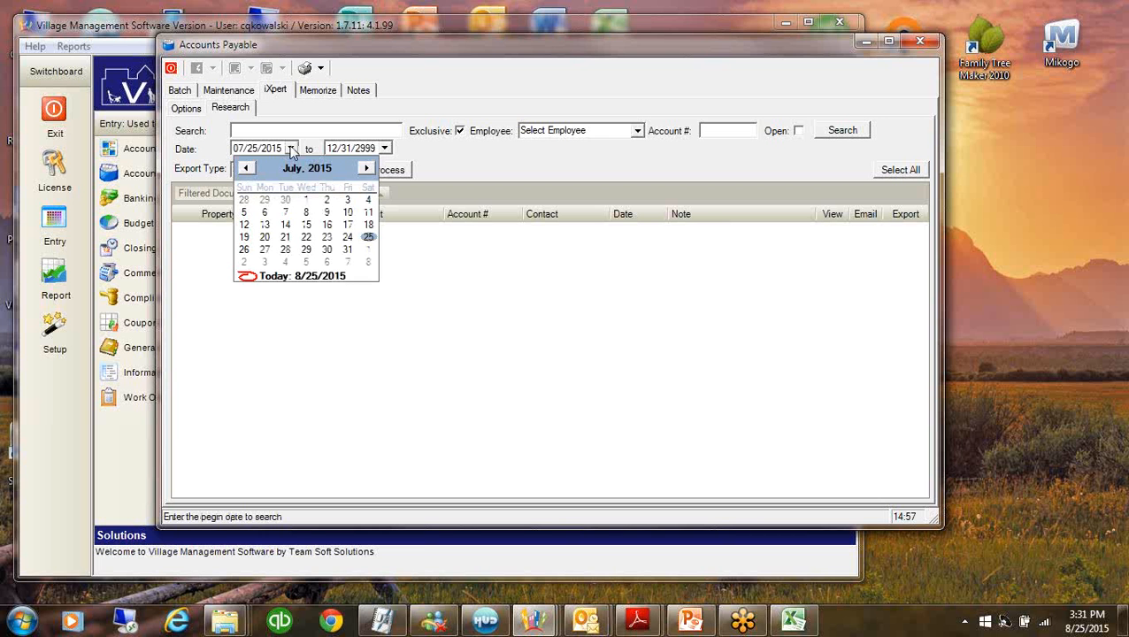
{"action": "left_click", "coordinate": [245, 168]}
{"action": "left_click", "coordinate": [245, 168]}
{"action": "left_click", "coordinate": [245, 168]}
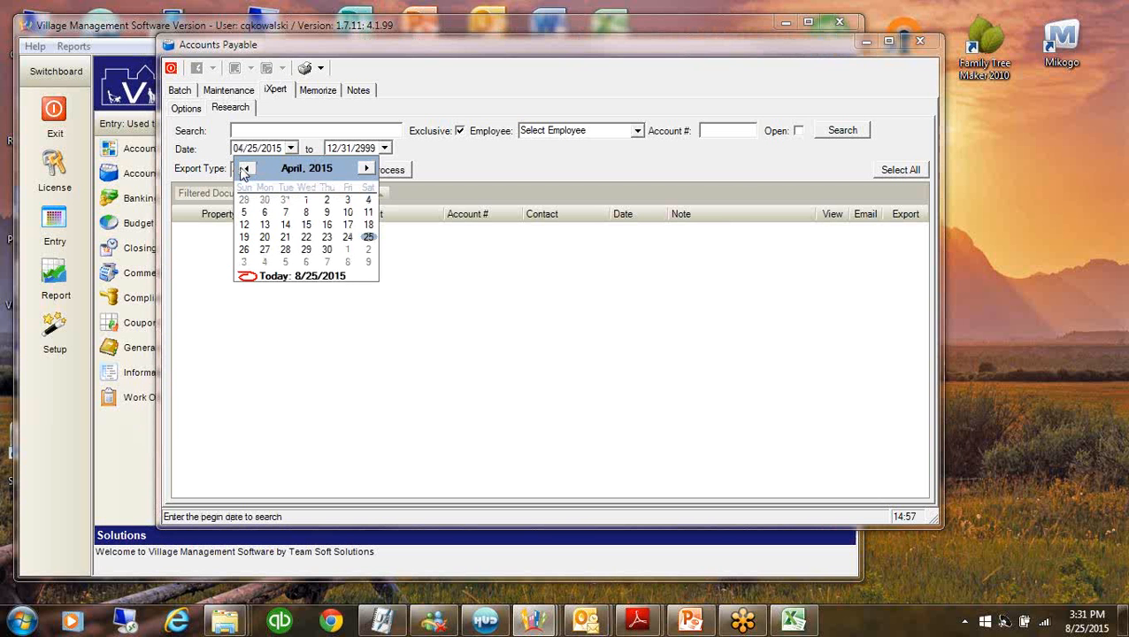
{"action": "left_click", "coordinate": [306, 200]}
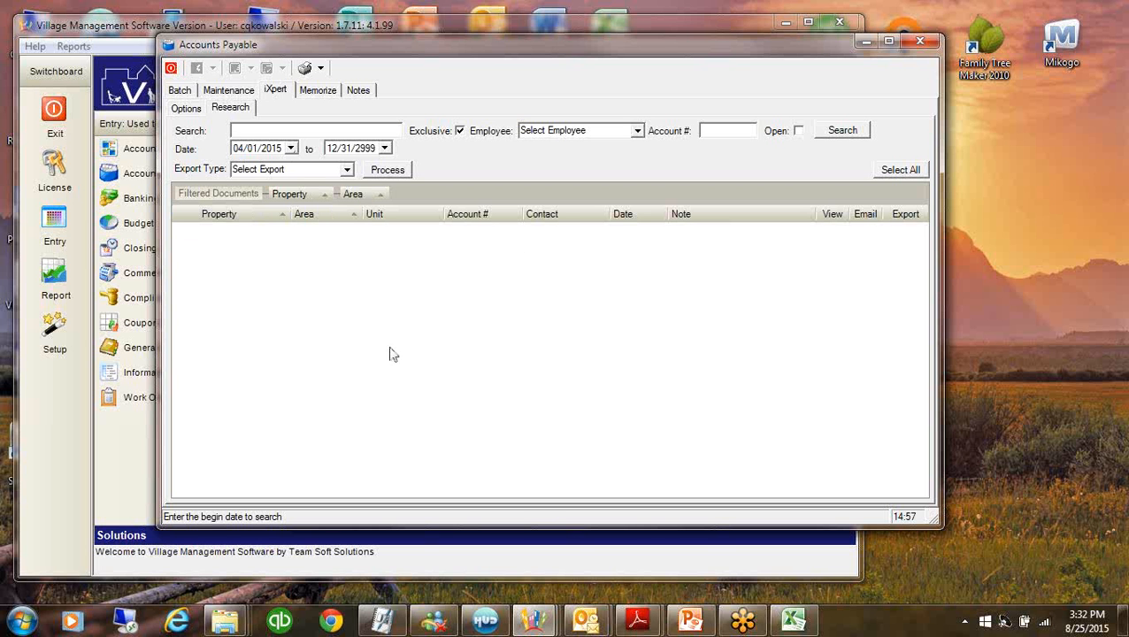
Run the iXpert search with no search text and review the listed Hunters Mill records from start to end
{"action": "left_click", "coordinate": [295, 135]}
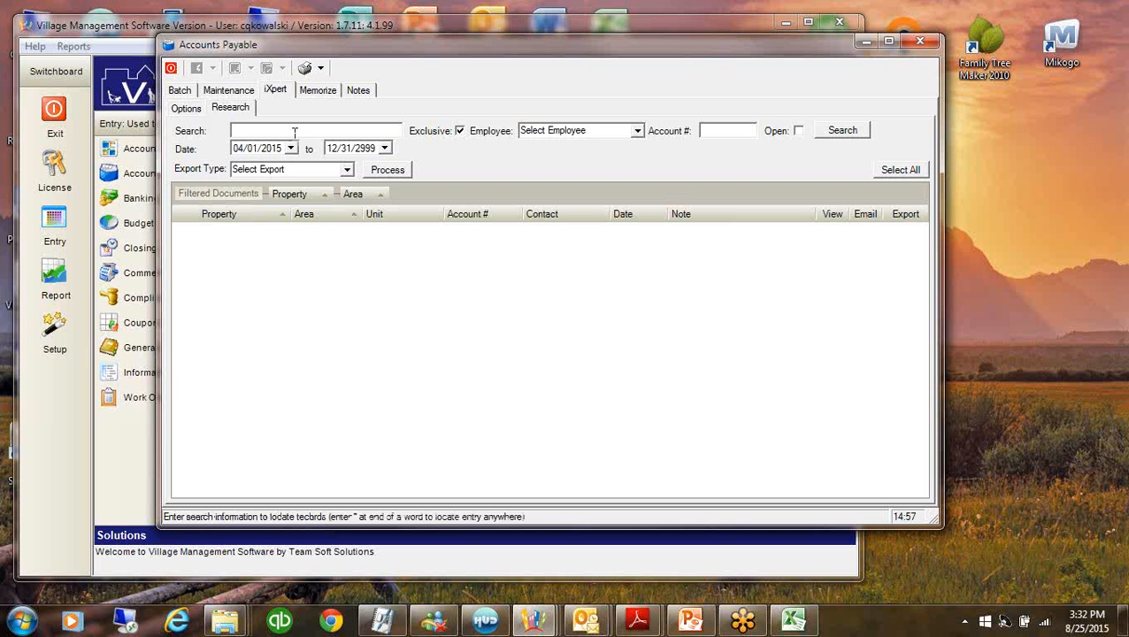
{"action": "left_click", "coordinate": [844, 132]}
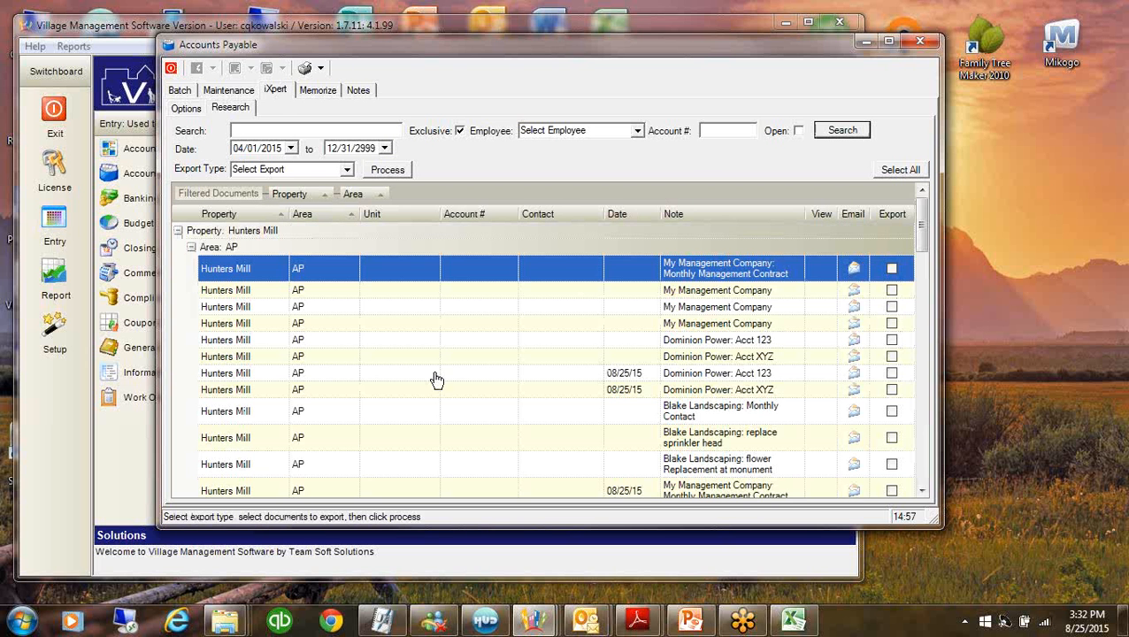
{"action": "left_click_drag", "start_coordinate": [921, 230], "coordinate": [903, 493]}
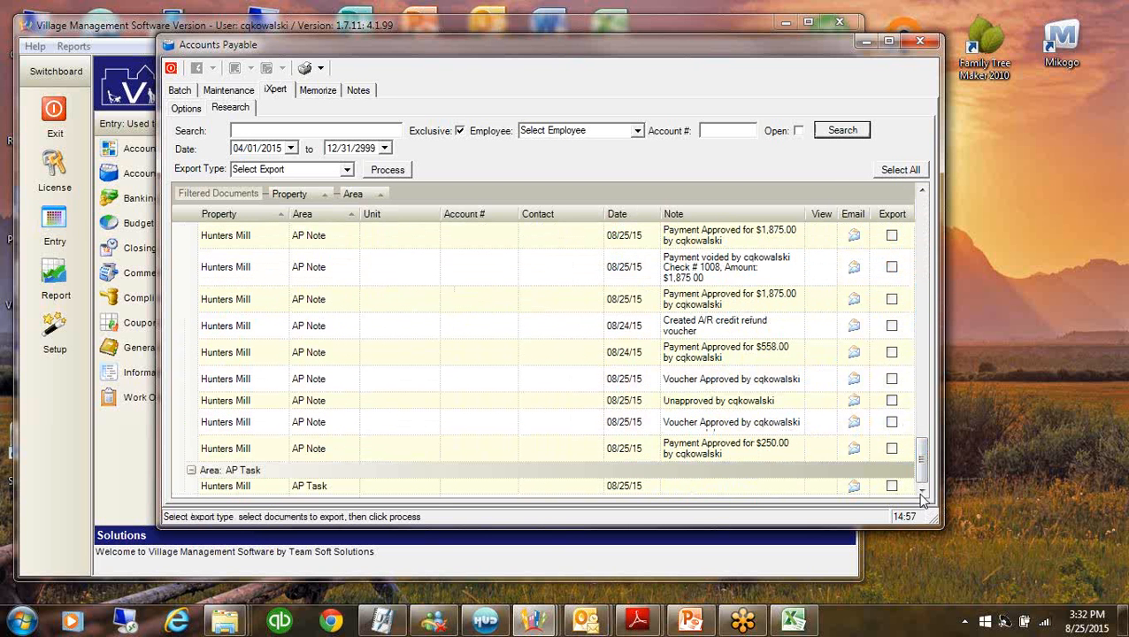
{"action": "left_click_drag", "start_coordinate": [921, 432], "coordinate": [893, 177]}
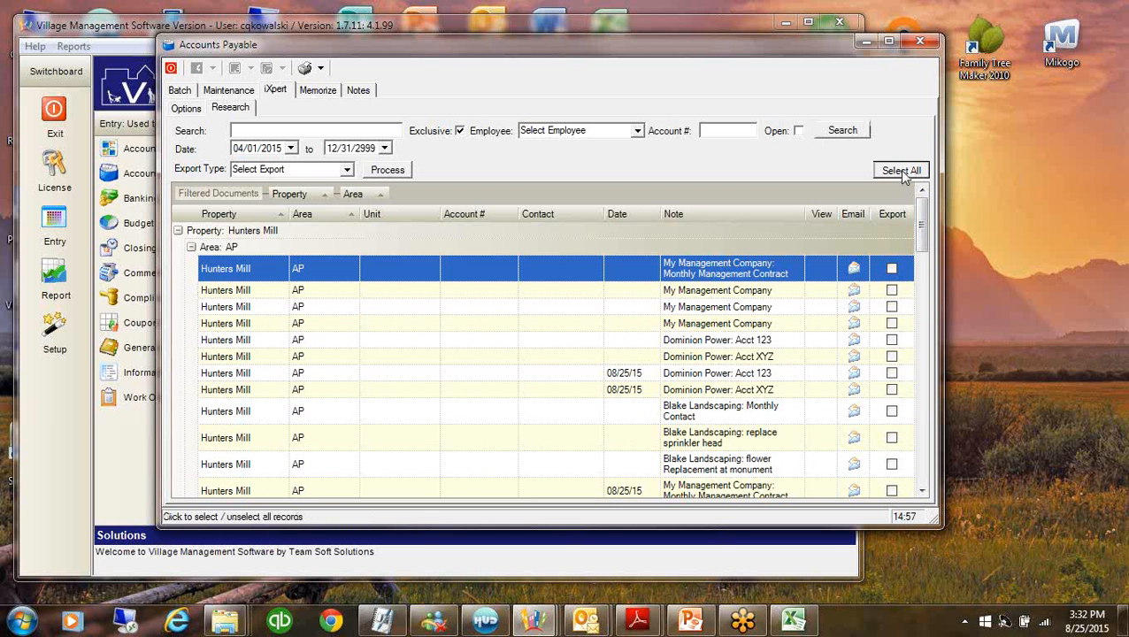
Select all found records and export them with export type File to the Villages of Woodlea folder
{"action": "left_click", "coordinate": [897, 172]}
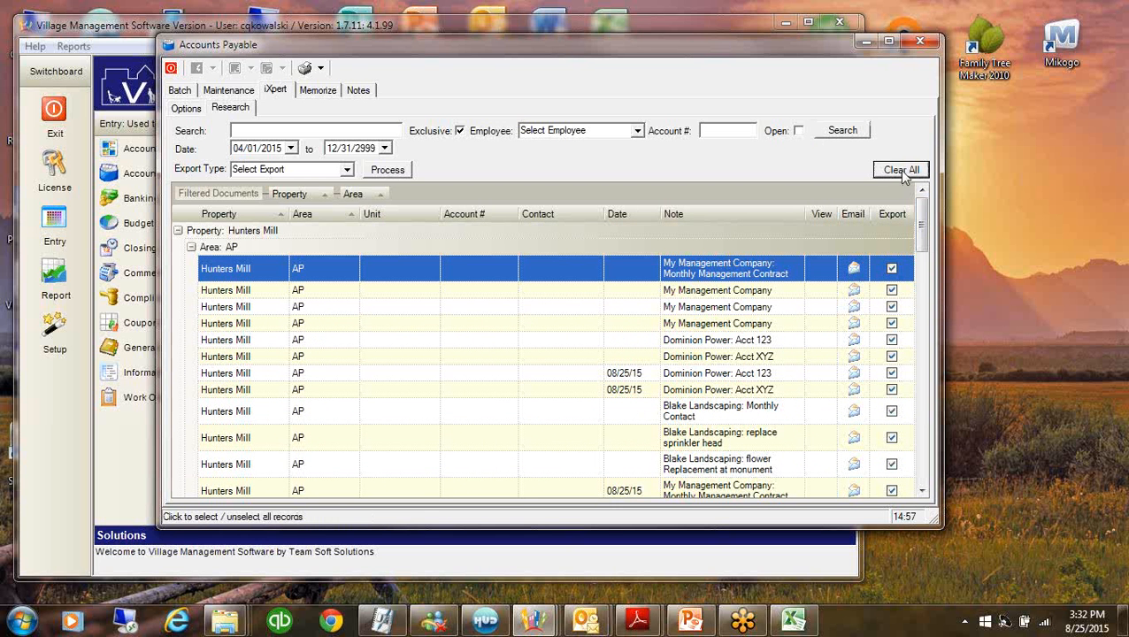
{"action": "left_click", "coordinate": [350, 170]}
{"action": "left_click", "coordinate": [245, 206]}
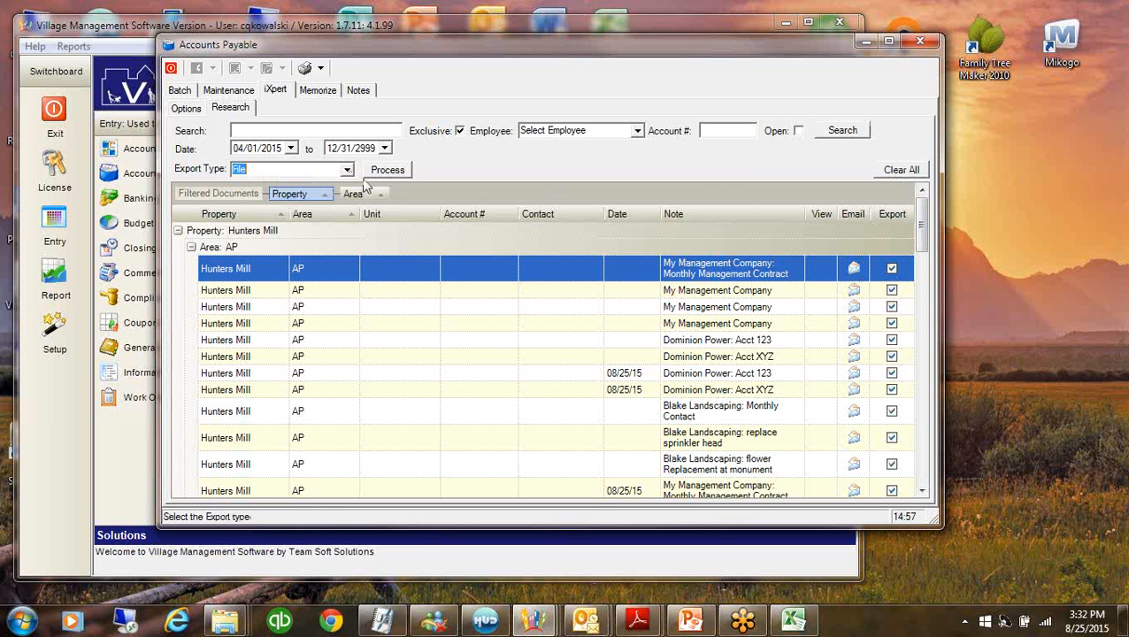
{"action": "left_click", "coordinate": [385, 171]}
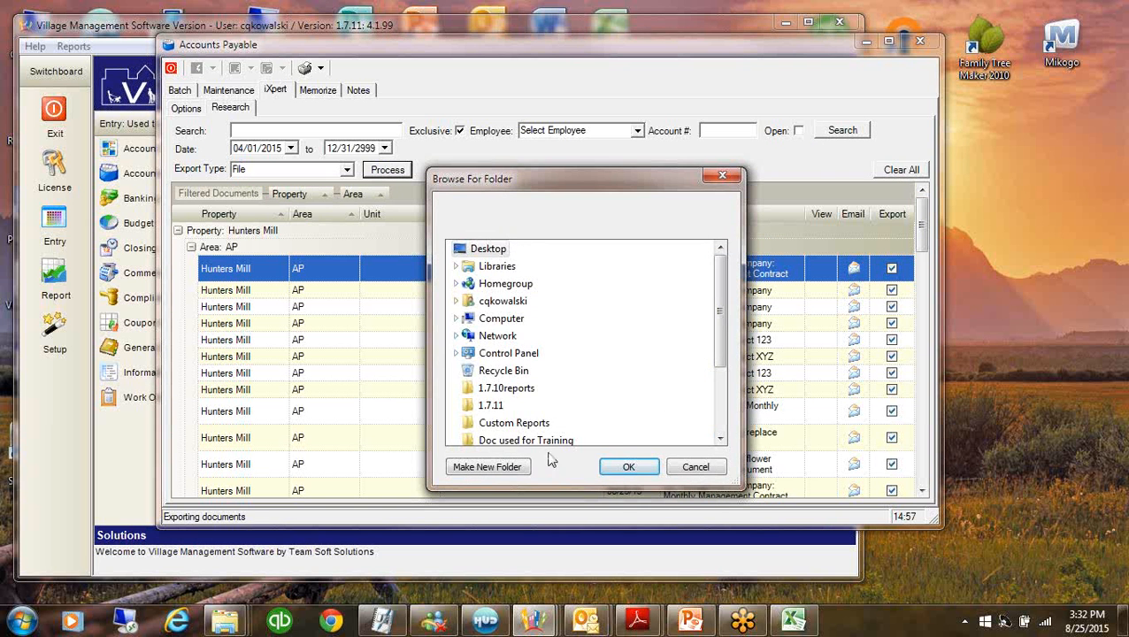
{"action": "left_click_drag", "start_coordinate": [716, 357], "coordinate": [724, 411]}
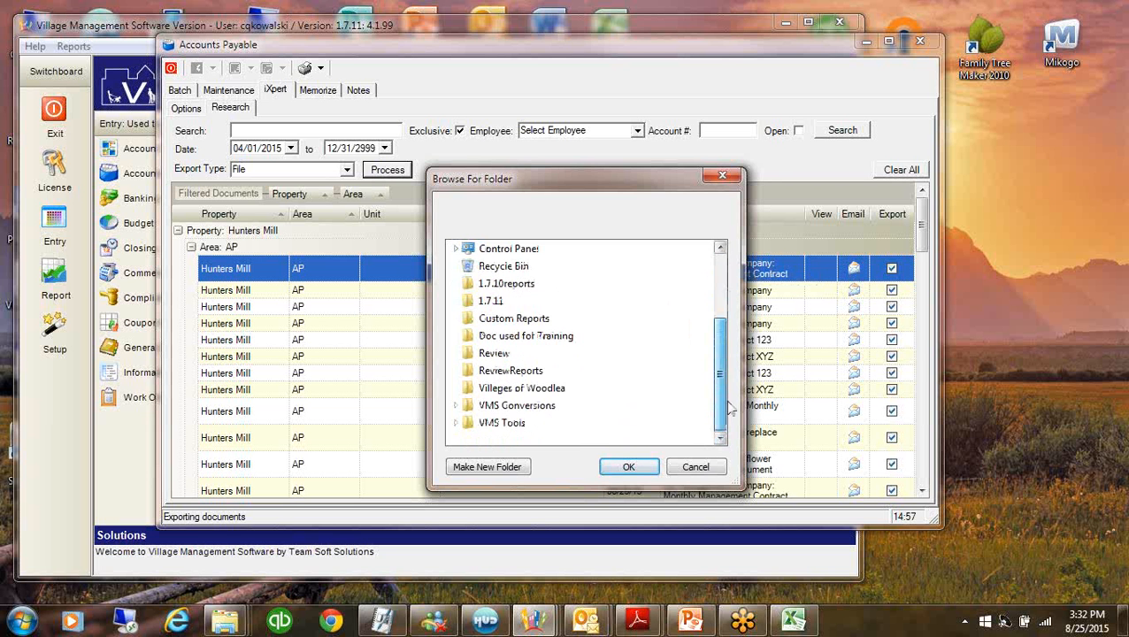
{"action": "left_click", "coordinate": [555, 389]}
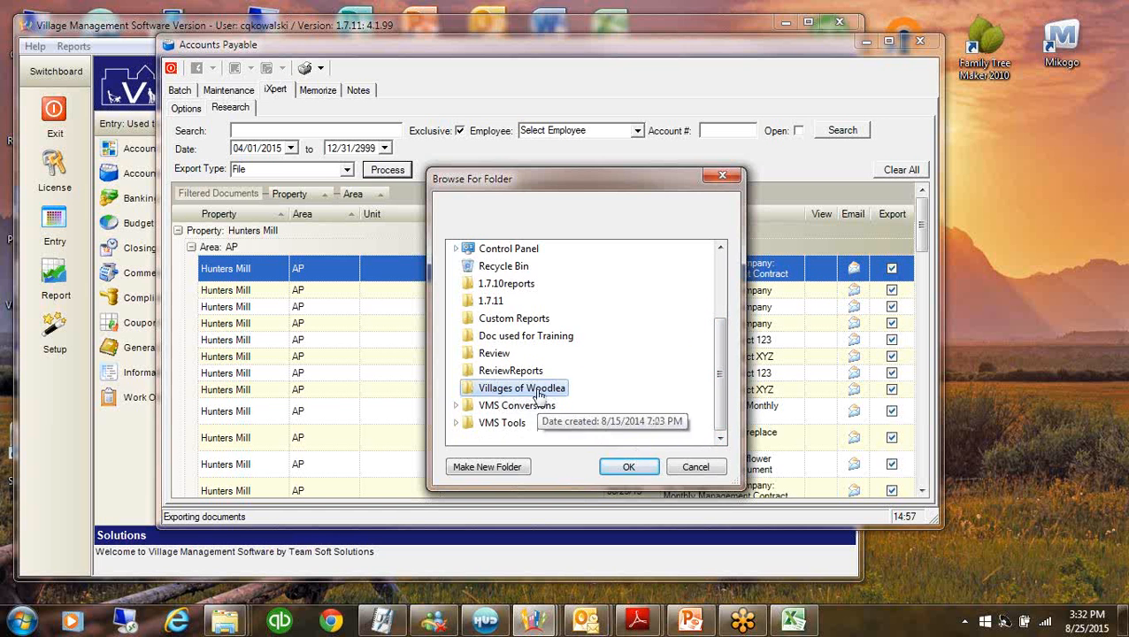
{"action": "left_click", "coordinate": [628, 467]}
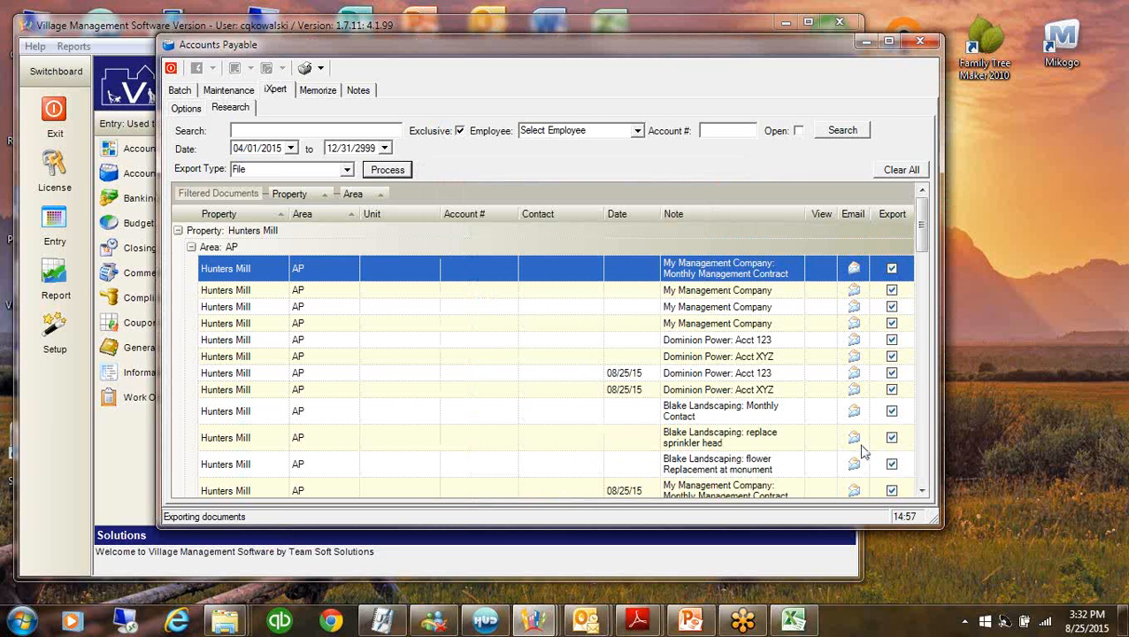
Minimize the application windows and open the Villages of Woodlea folder to view the exported documents
{"action": "left_click", "coordinate": [601, 368]}
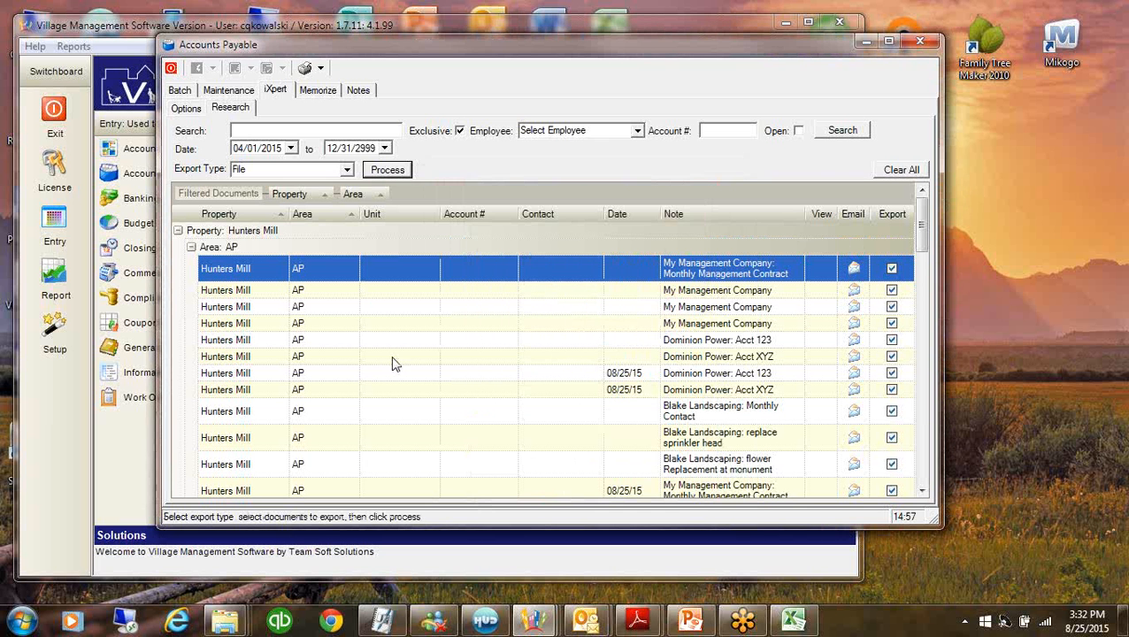
{"action": "left_click", "coordinate": [857, 37]}
{"action": "left_click", "coordinate": [784, 22]}
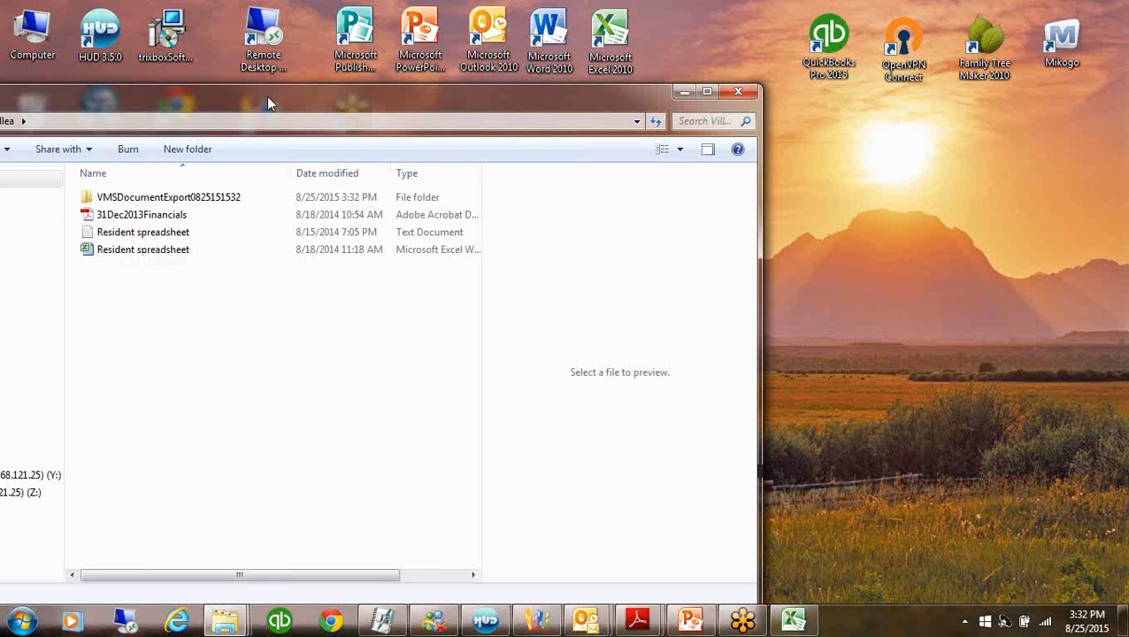
{"action": "left_click_drag", "start_coordinate": [266, 97], "coordinate": [614, 51]}
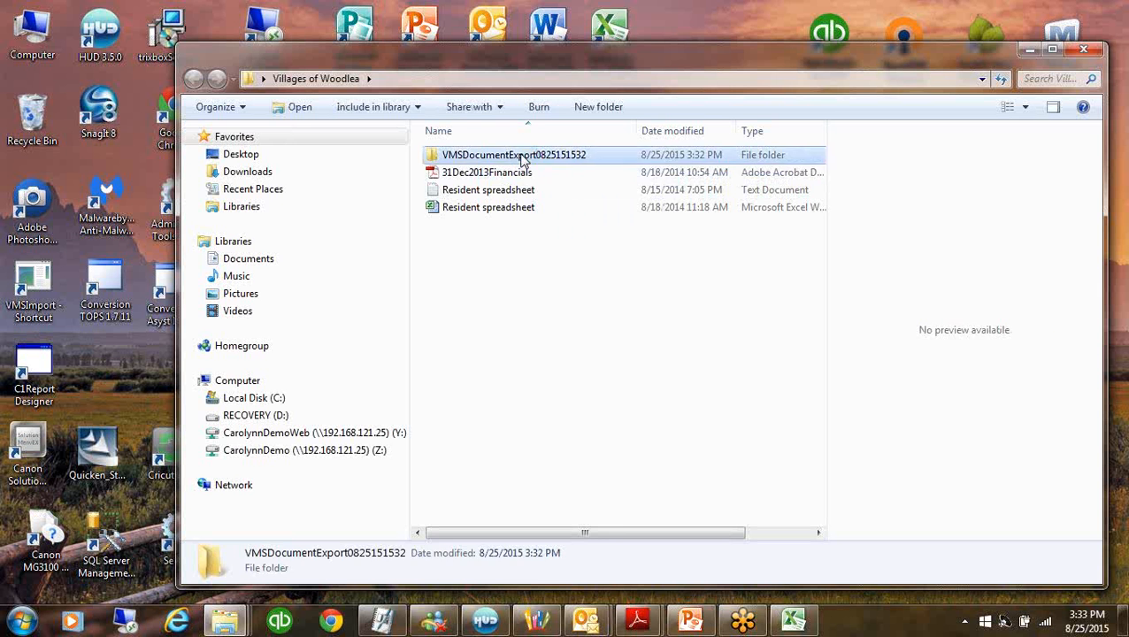
{"action": "double_click", "coordinate": [522, 158]}
{"action": "double_click", "coordinate": [481, 158]}
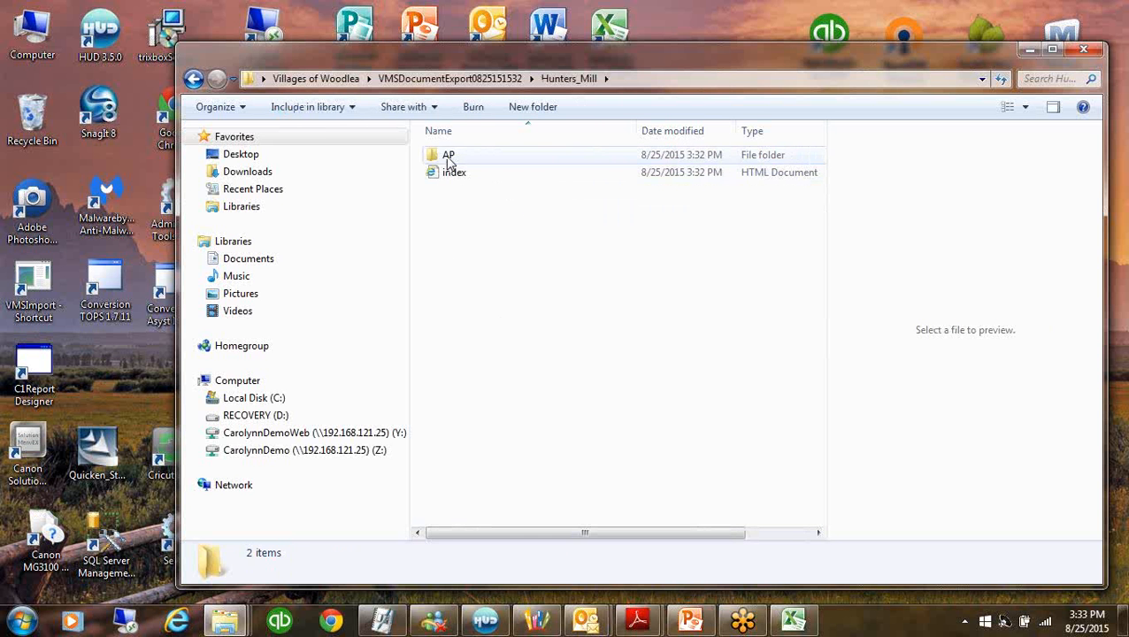
{"action": "double_click", "coordinate": [452, 158]}
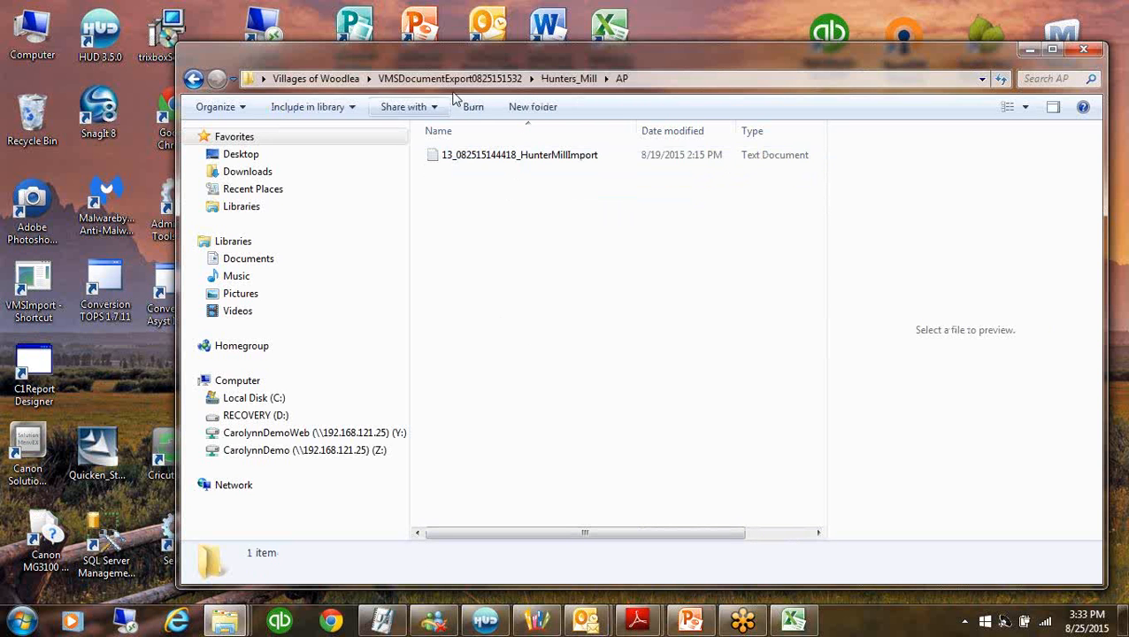
{"action": "left_click", "coordinate": [568, 78]}
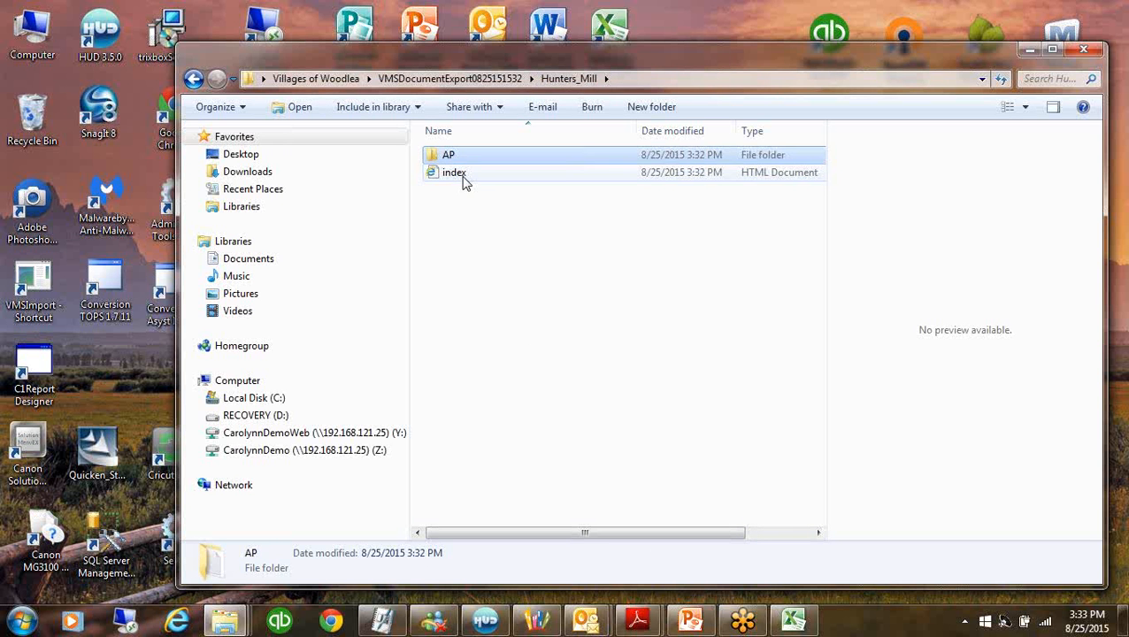
Preview the exported index document in a widened preview area and review its listed AP records
{"action": "double_click", "coordinate": [462, 175]}
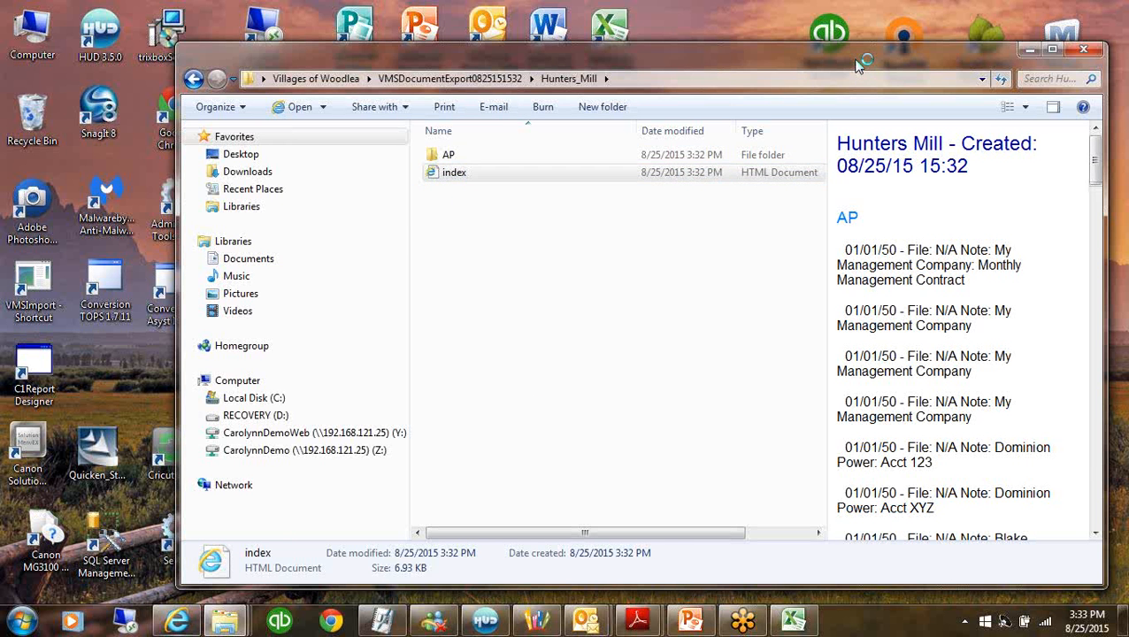
{"action": "left_click_drag", "start_coordinate": [824, 183], "coordinate": [278, 185]}
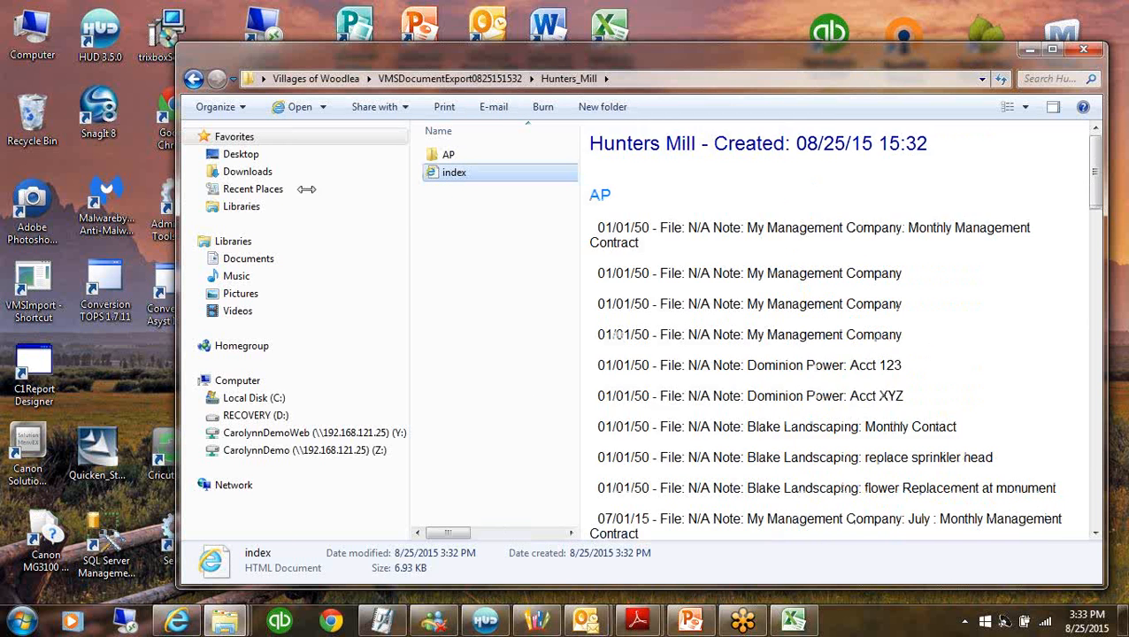
{"action": "left_click", "coordinate": [398, 314]}
{"action": "left_click_drag", "start_coordinate": [705, 54], "coordinate": [554, 34]}
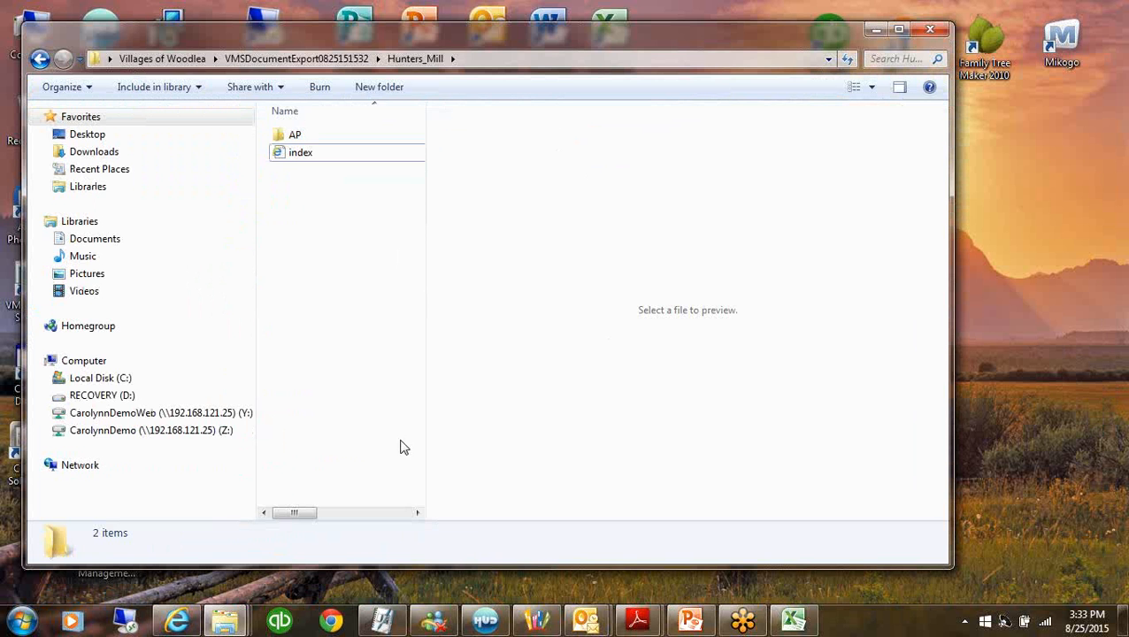
{"action": "left_click", "coordinate": [298, 154]}
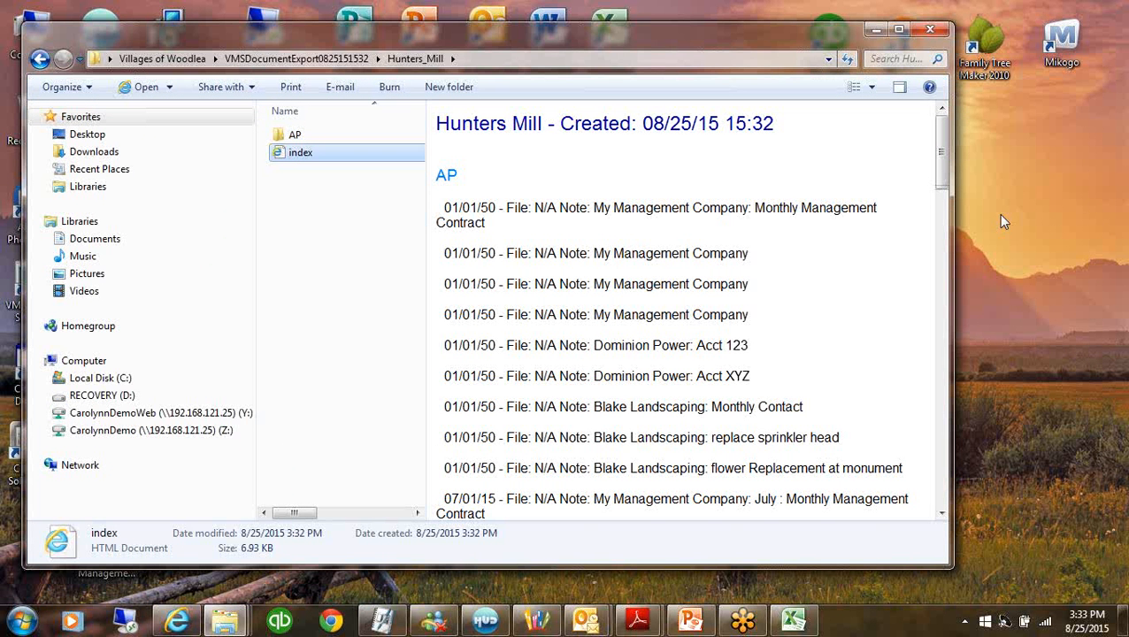
{"action": "left_click", "coordinate": [943, 152]}
{"action": "left_click_drag", "start_coordinate": [943, 152], "coordinate": [942, 214]}
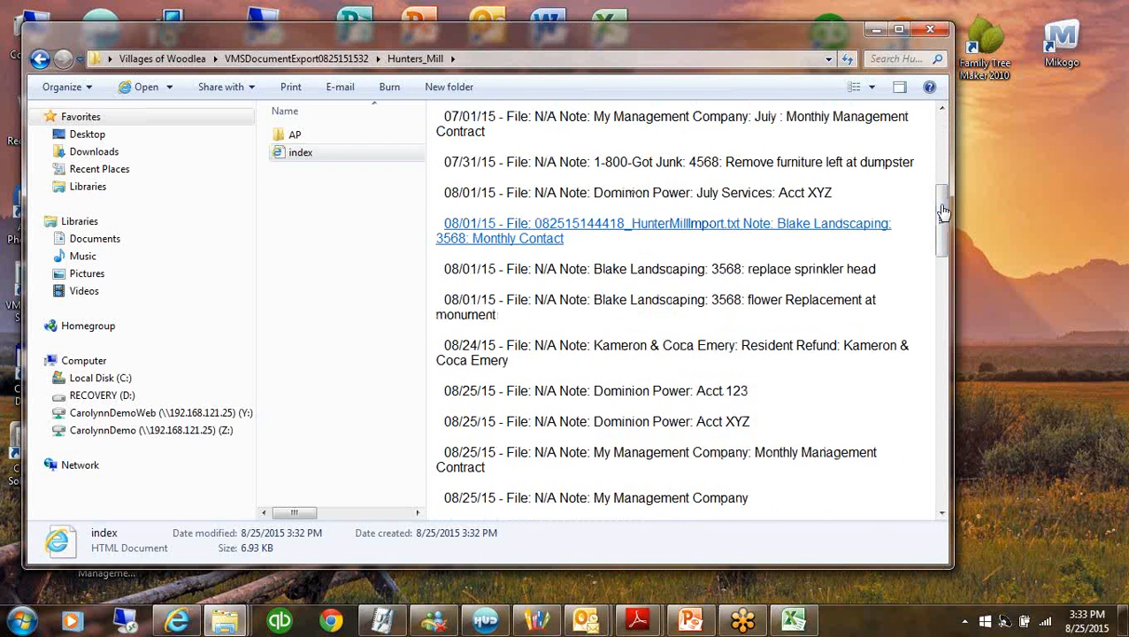
Try to open the linked HunterMillImport.txt document from the index, and check the AP folder for the exported file
{"action": "left_click", "coordinate": [738, 228]}
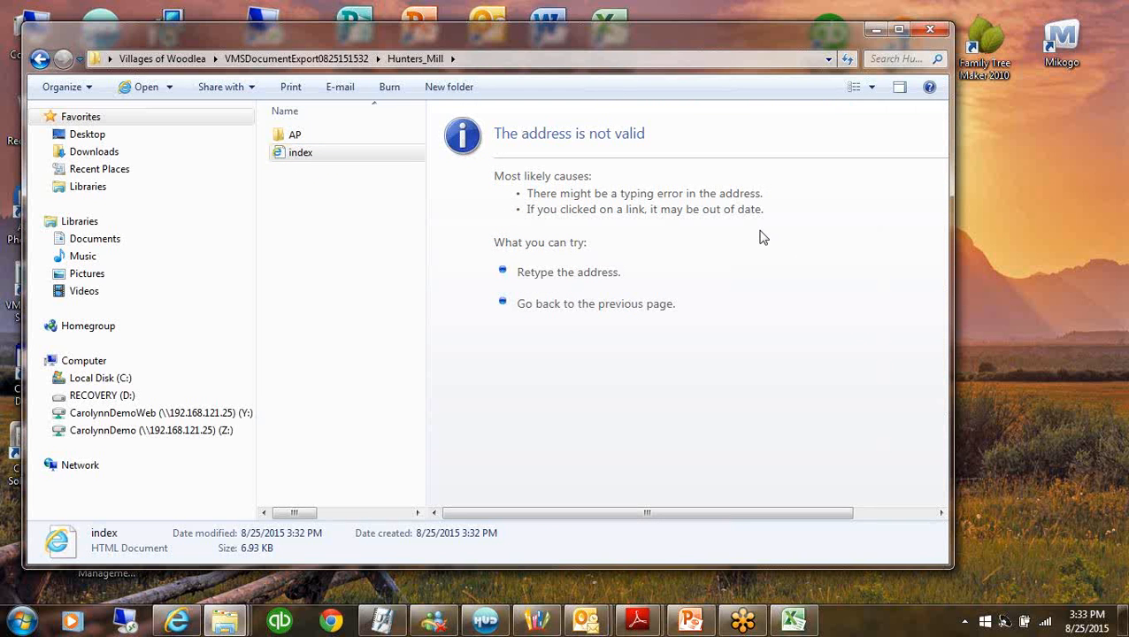
{"action": "left_click", "coordinate": [296, 135]}
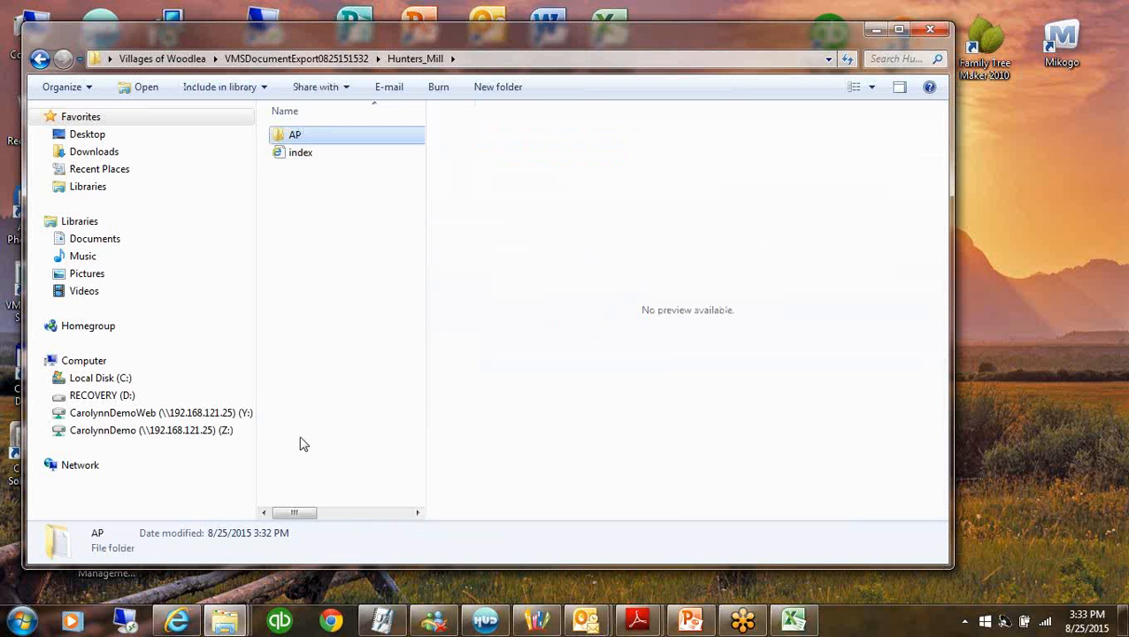
{"action": "double_click", "coordinate": [295, 136]}
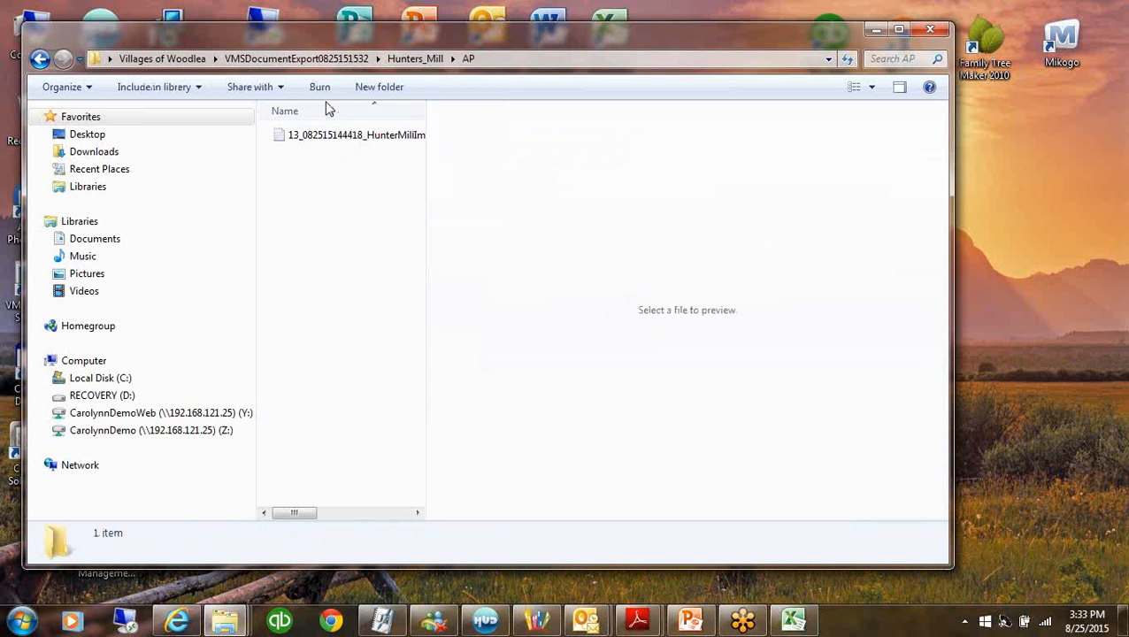
{"action": "left_click", "coordinate": [415, 59]}
Preview the index document again, review its AP payment and voucher notes near the end, and close the folder window
{"action": "left_click", "coordinate": [296, 152]}
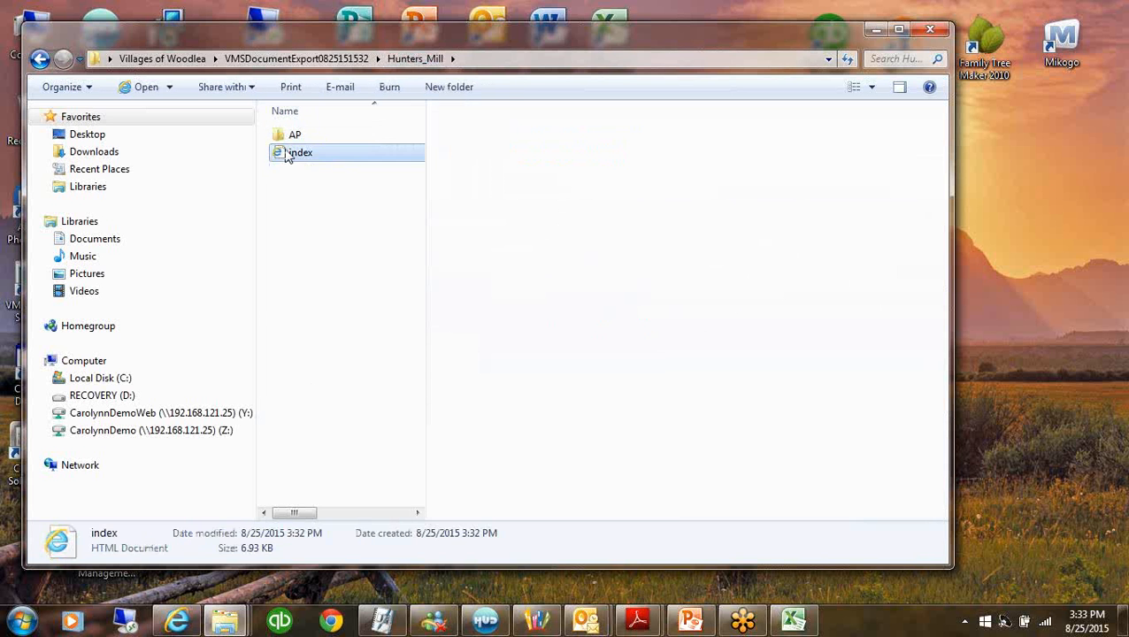
{"action": "left_click_drag", "start_coordinate": [941, 144], "coordinate": [928, 511]}
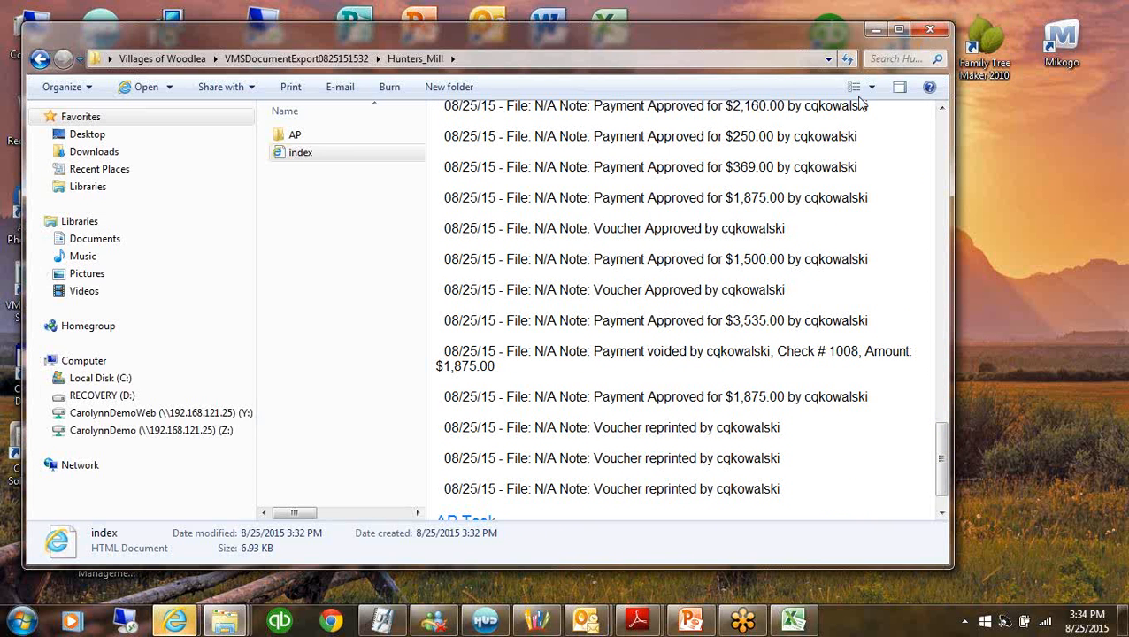
{"action": "left_click", "coordinate": [930, 33]}
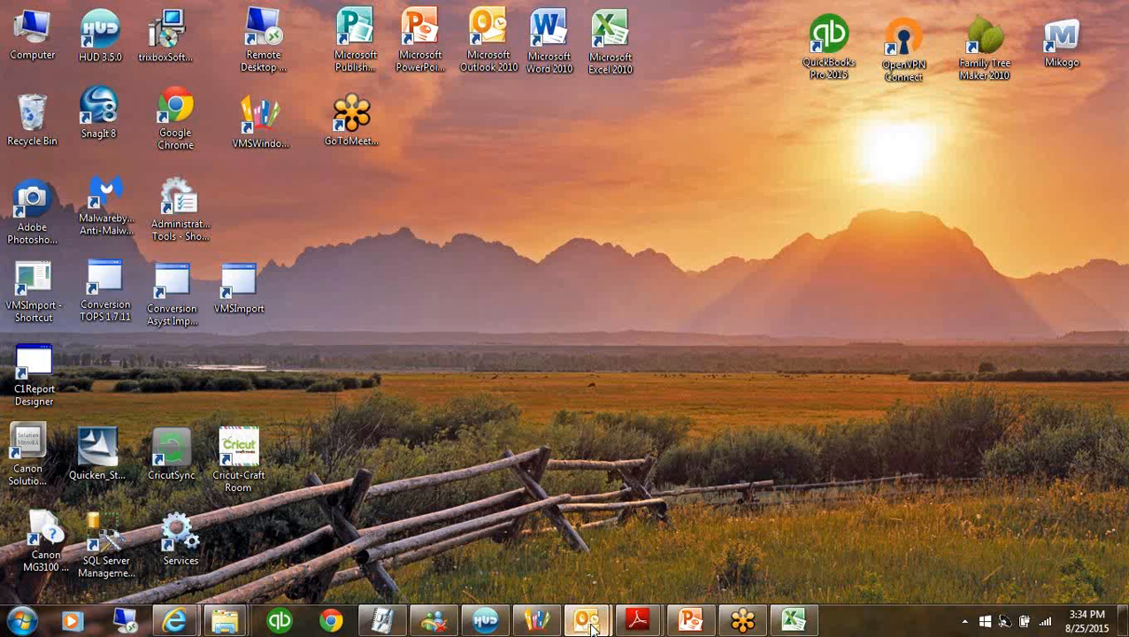
Return to the Accounts Payable window and set the iXpert property filter to Aborgate Townhomes, HOA instead of Hunters Mill
{"action": "mouse_move", "coordinate": [582, 600]}
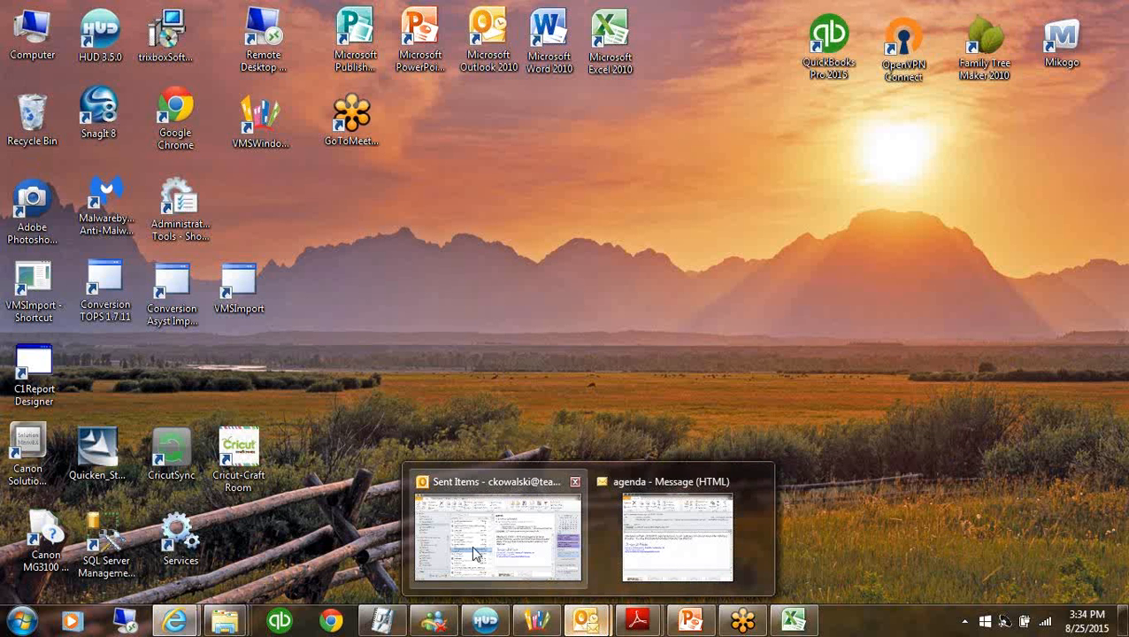
{"action": "left_click", "coordinate": [663, 622]}
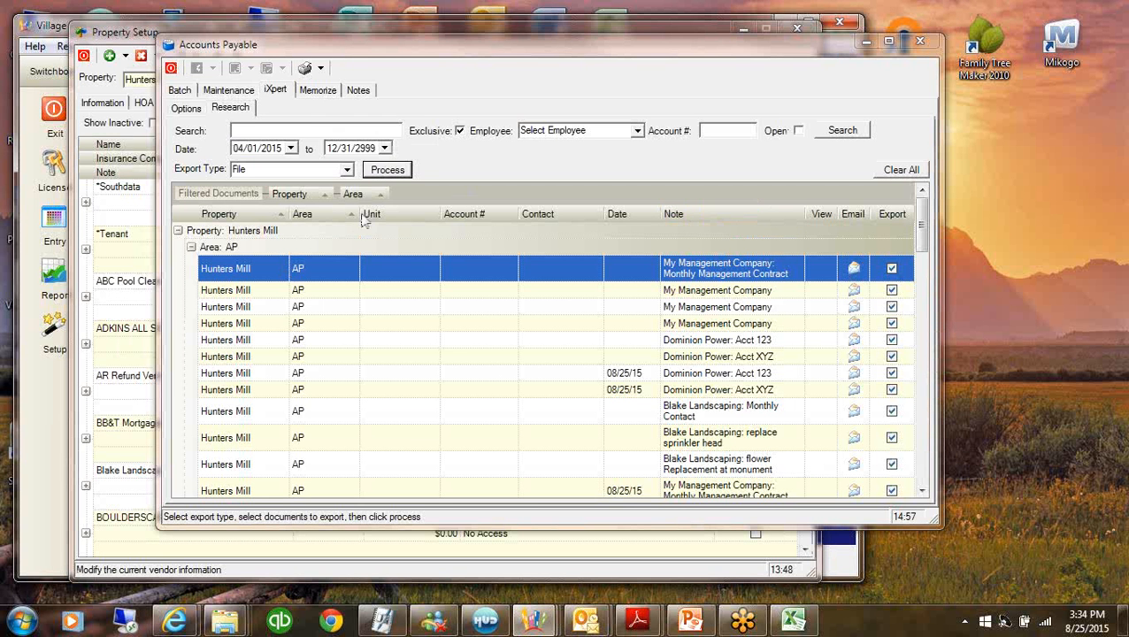
{"action": "left_click", "coordinate": [406, 169]}
{"action": "left_click", "coordinate": [186, 109]}
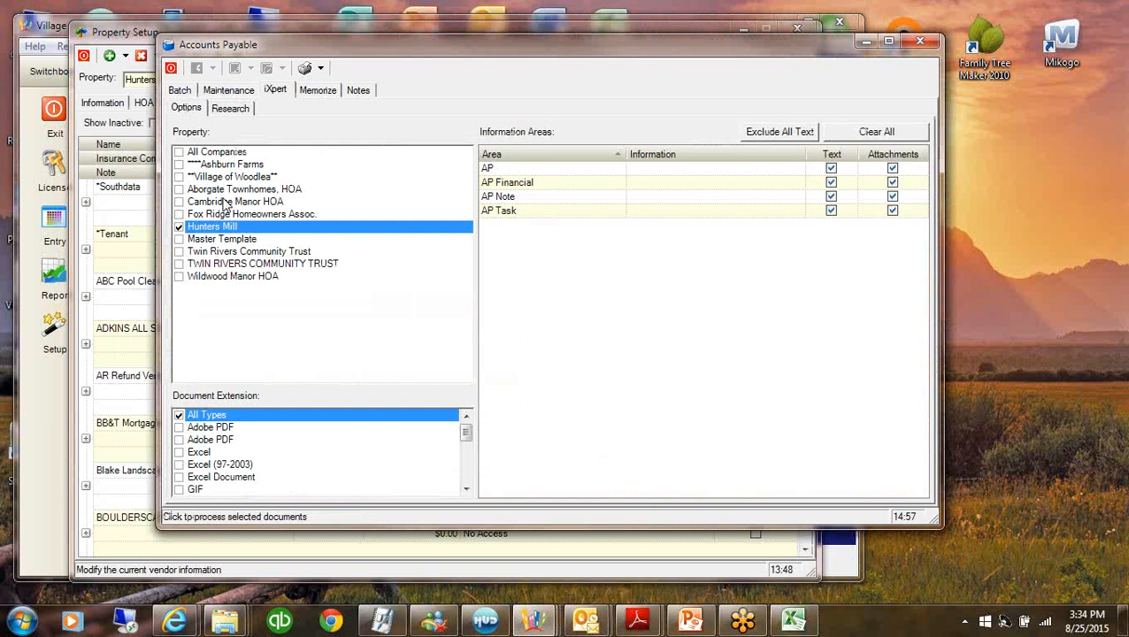
{"action": "left_click", "coordinate": [179, 190]}
{"action": "left_click", "coordinate": [180, 229]}
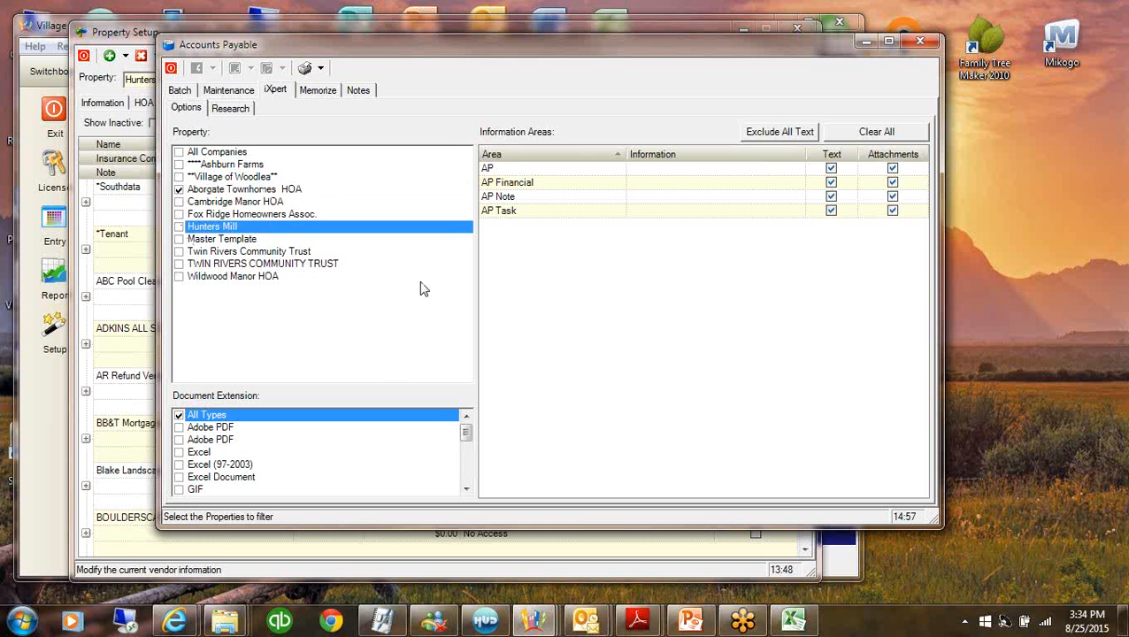
Set the iXpert research begin date to 04/01/1900 and search for "roof repair"
{"action": "left_click", "coordinate": [230, 109]}
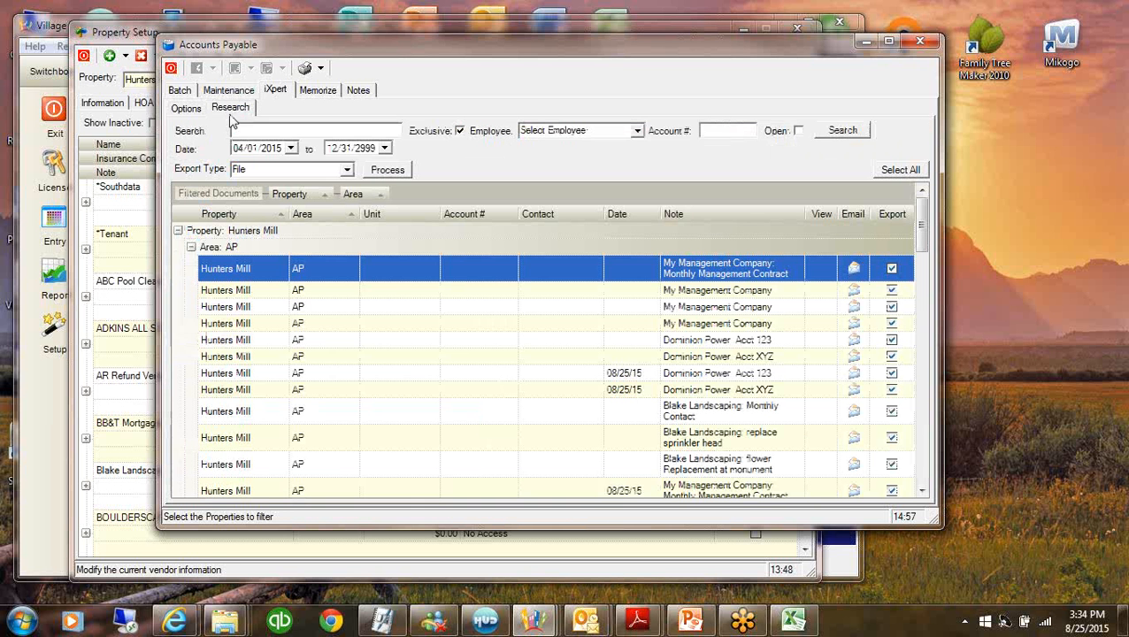
{"action": "left_click", "coordinate": [256, 131]}
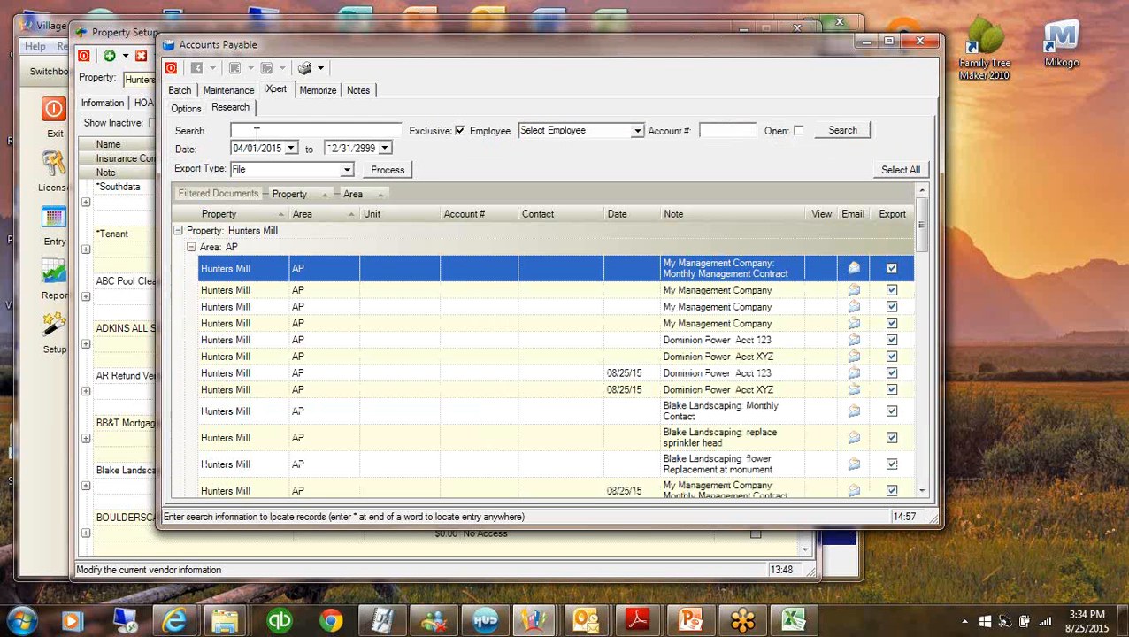
{"action": "left_click", "coordinate": [280, 148]}
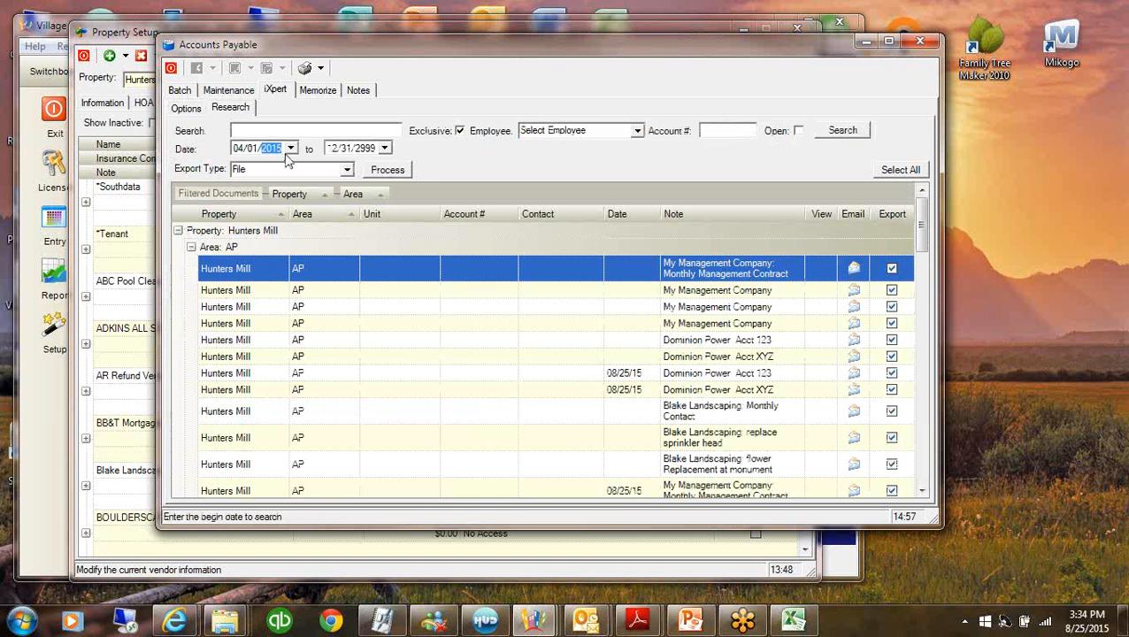
{"action": "type", "text": "1900"}
{"action": "left_click", "coordinate": [306, 130]}
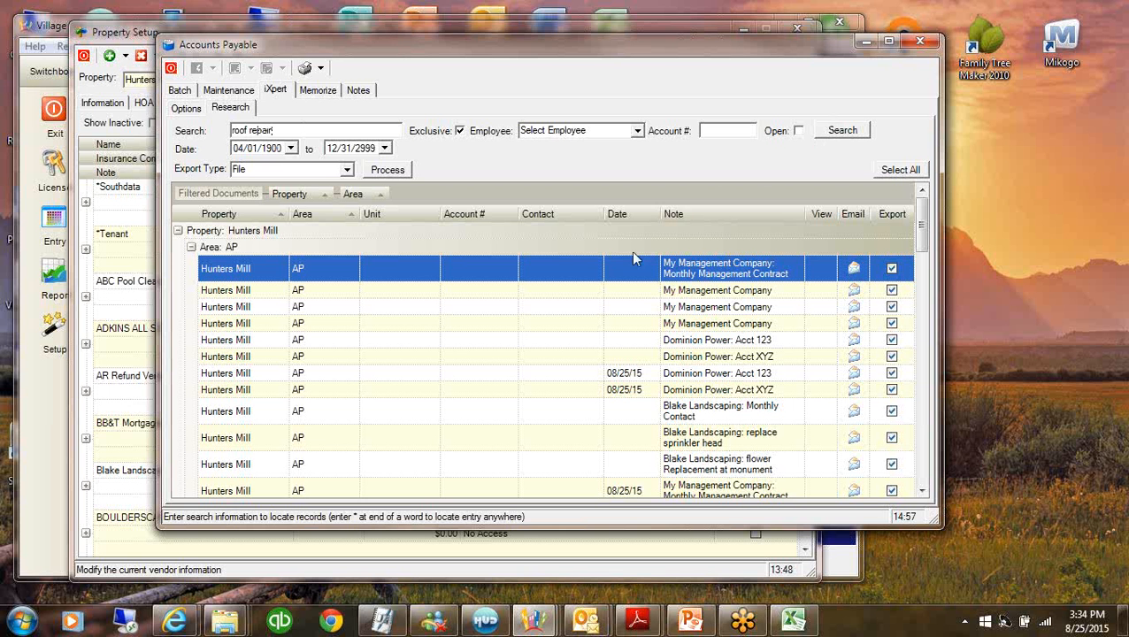
{"action": "left_click", "coordinate": [845, 130]}
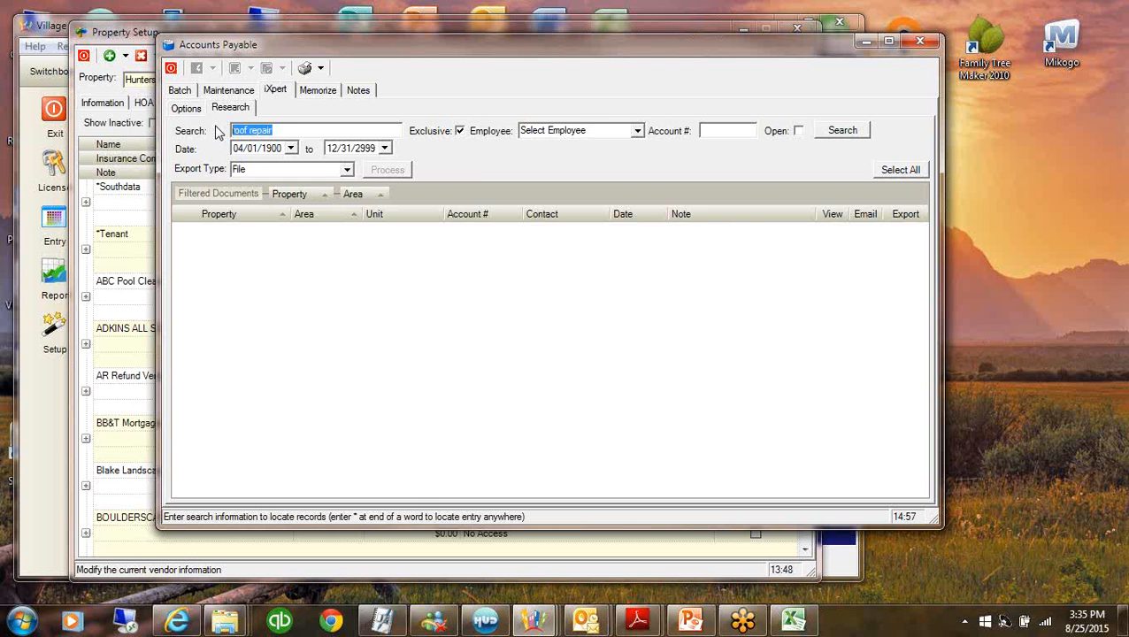
Review the iXpert filter options, then view the Hunters Mill Dominion Power voucher's notes and its file attachment field
{"action": "left_click", "coordinate": [186, 109]}
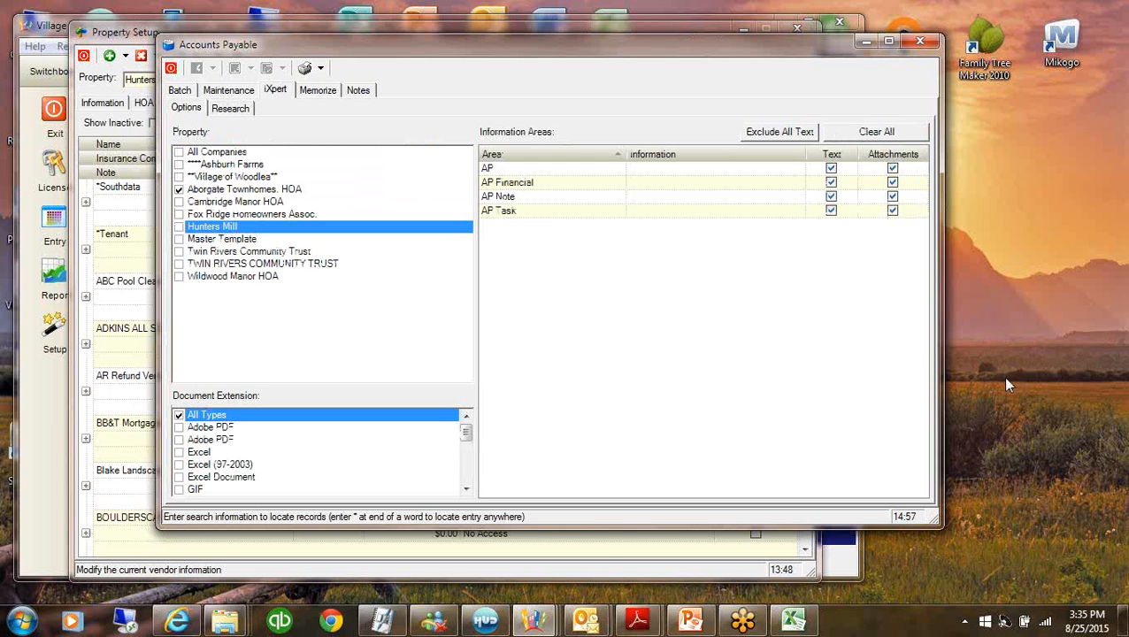
{"action": "left_click", "coordinate": [219, 94]}
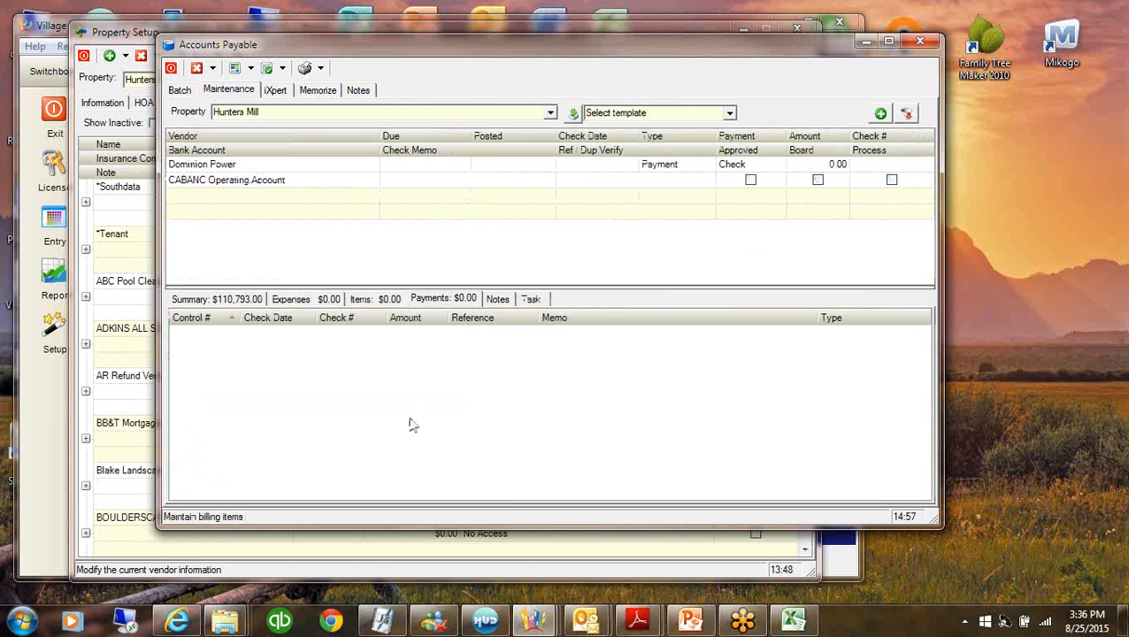
{"action": "left_click", "coordinate": [533, 300]}
{"action": "left_click", "coordinate": [497, 299]}
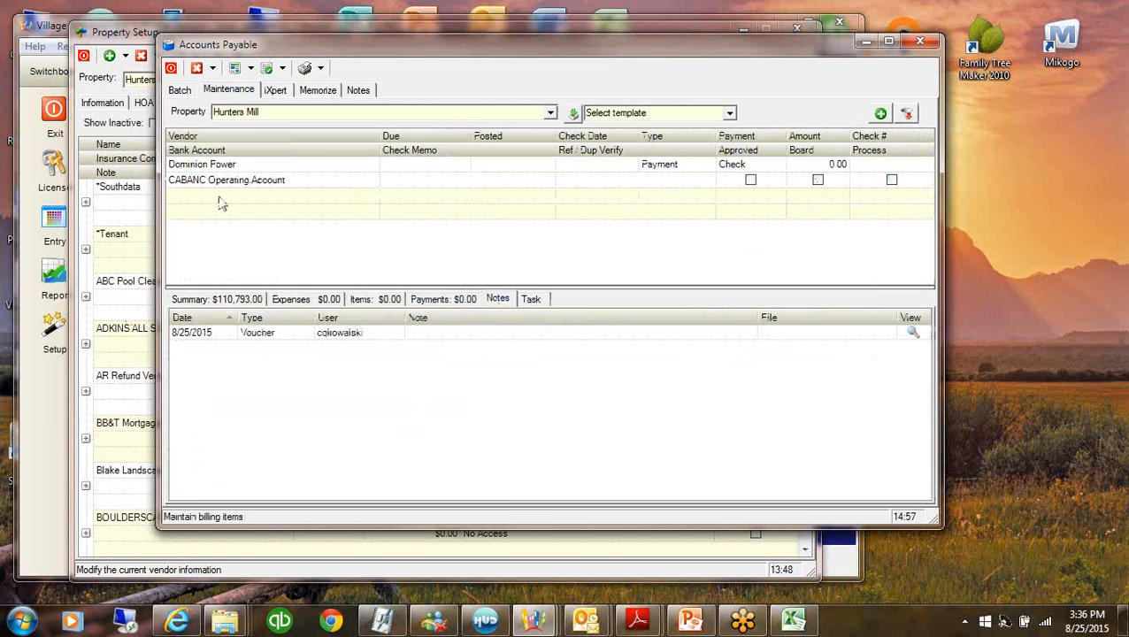
{"action": "left_click", "coordinate": [810, 336]}
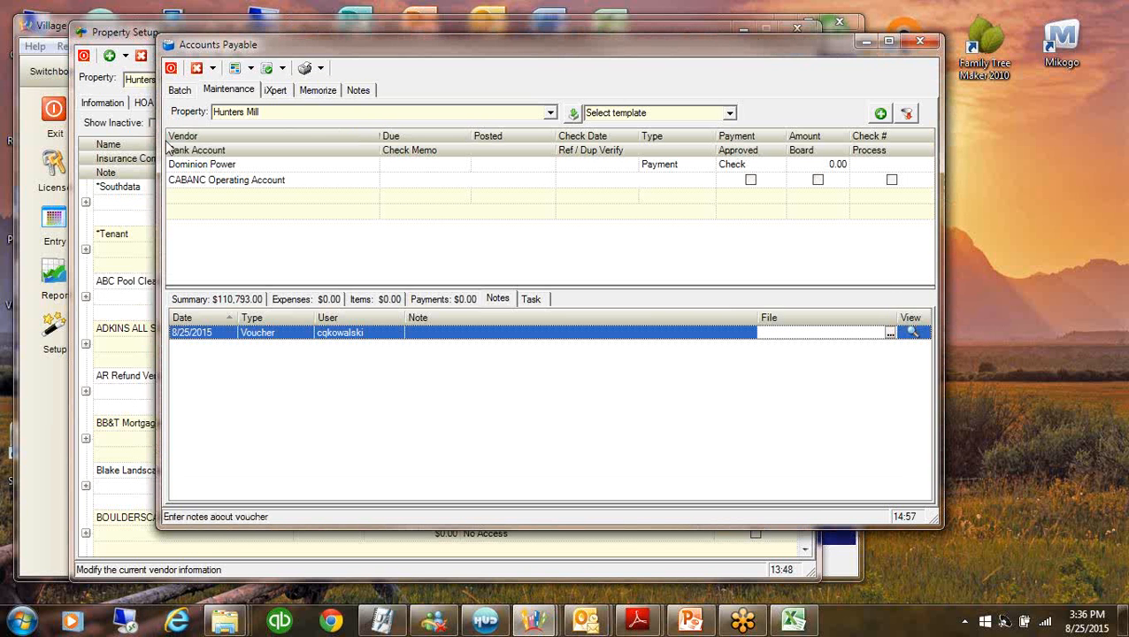
Close the Accounts Payable and Property Setup windows to return to the main switchboard
{"action": "left_click", "coordinate": [171, 68]}
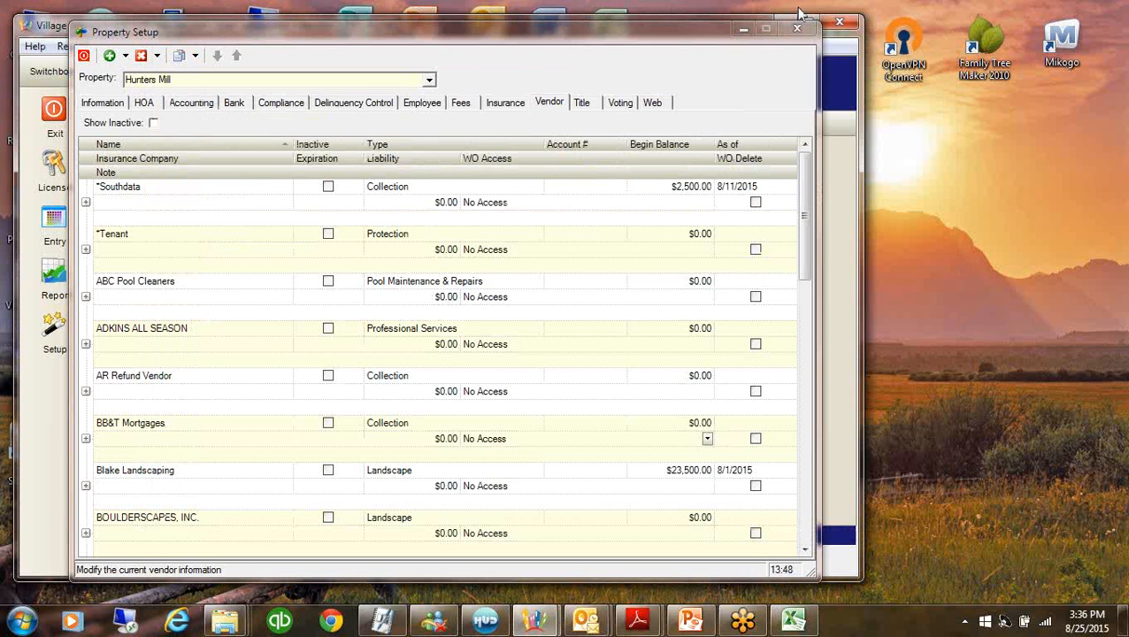
{"action": "left_click", "coordinate": [800, 32]}
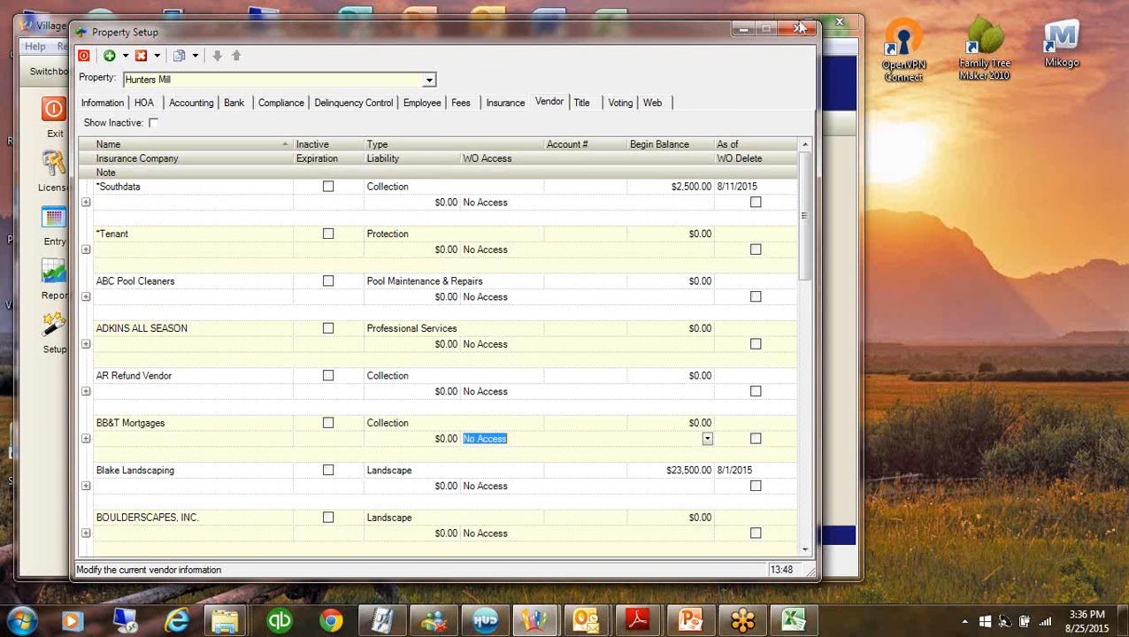
{"action": "left_click", "coordinate": [800, 30]}
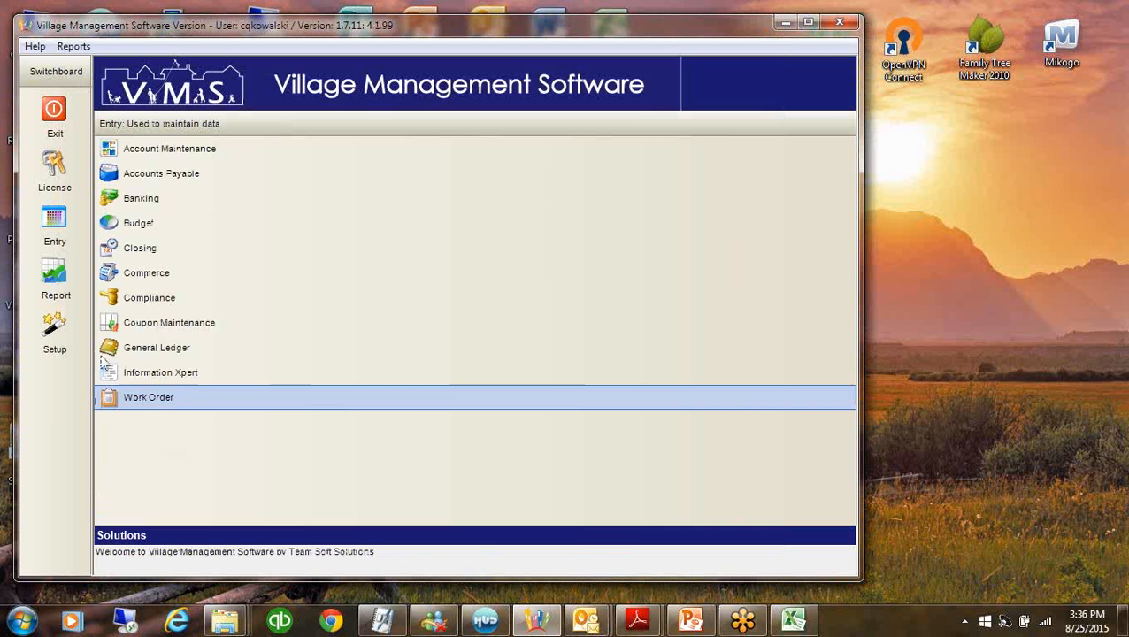
Open the Report Generator, select the Hunters Mill property and load the Accounts Payable report group
{"action": "left_click", "coordinate": [54, 274]}
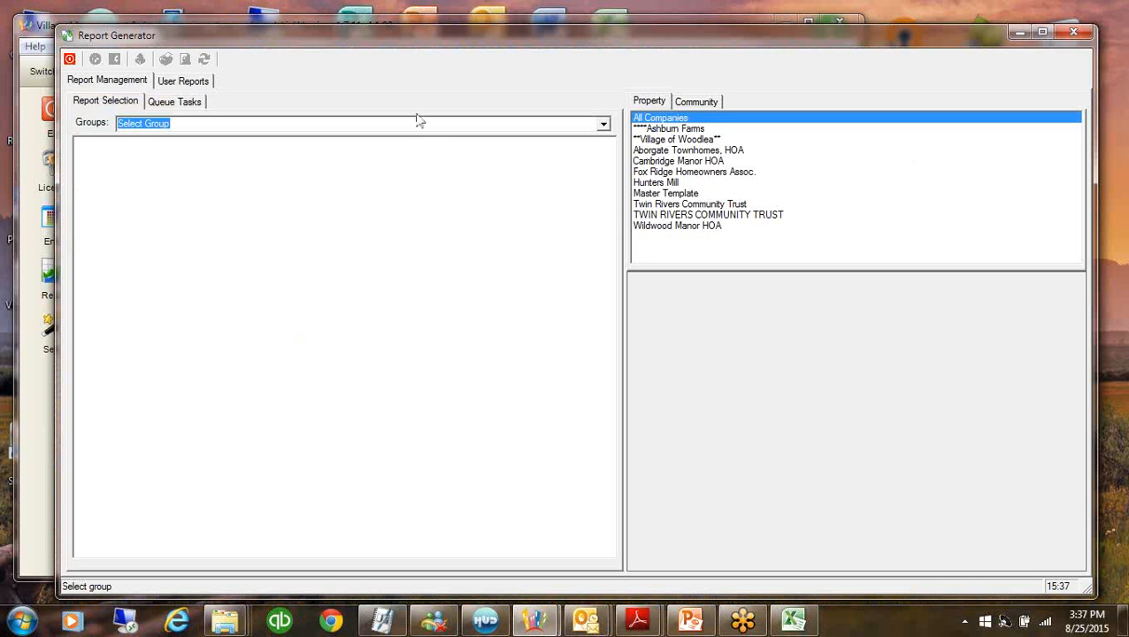
{"action": "left_click", "coordinate": [652, 183]}
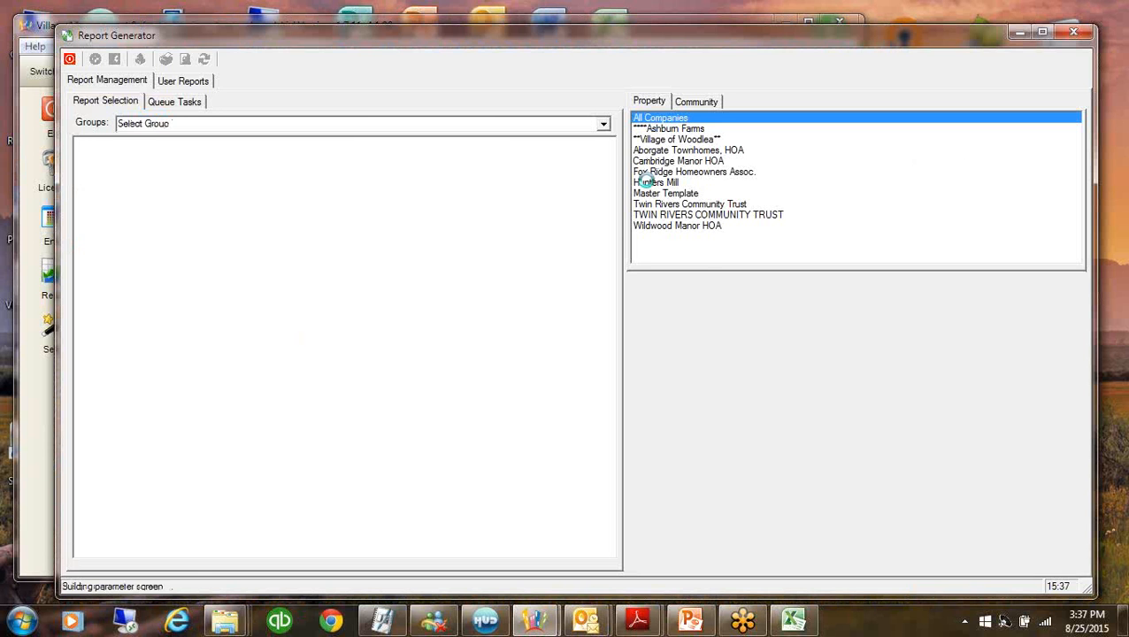
{"action": "left_click", "coordinate": [603, 125]}
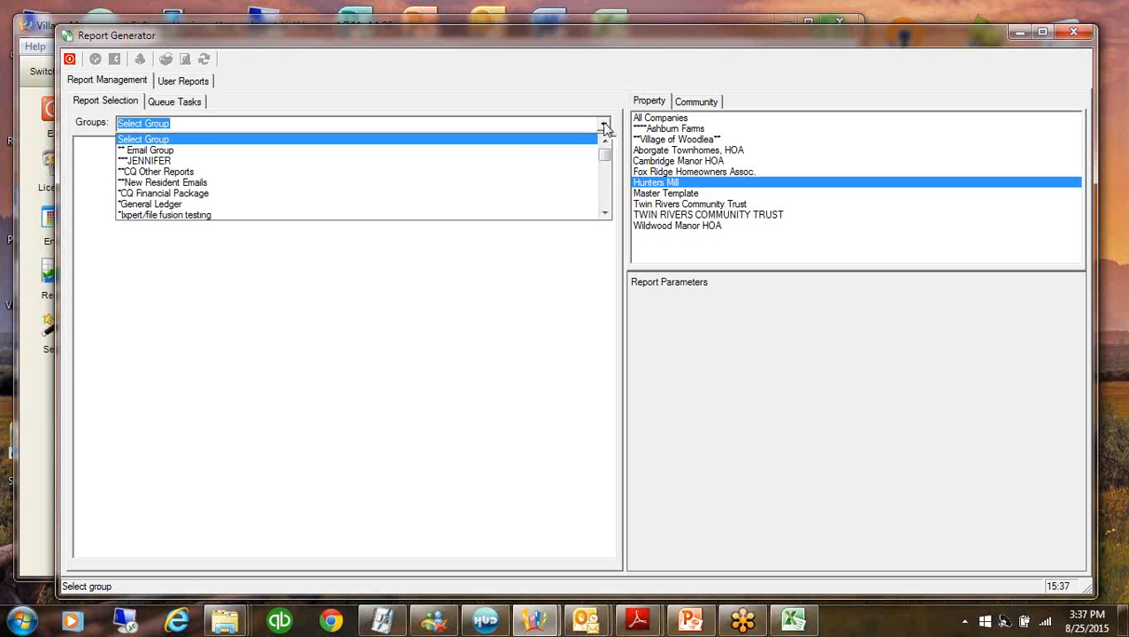
{"action": "left_click", "coordinate": [604, 203]}
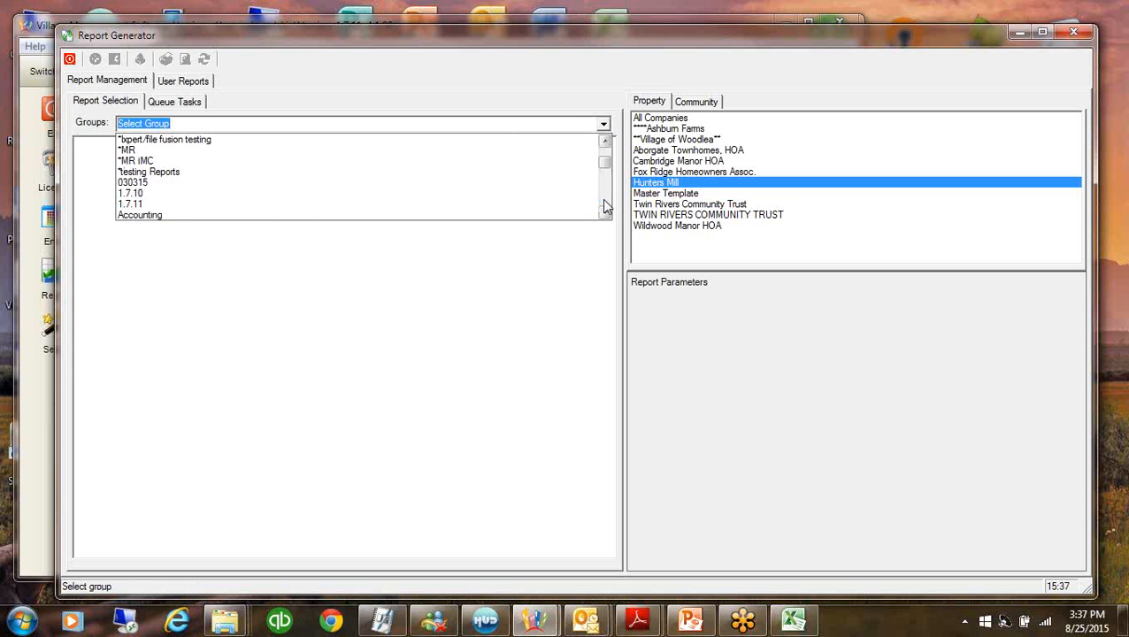
{"action": "left_click", "coordinate": [604, 203]}
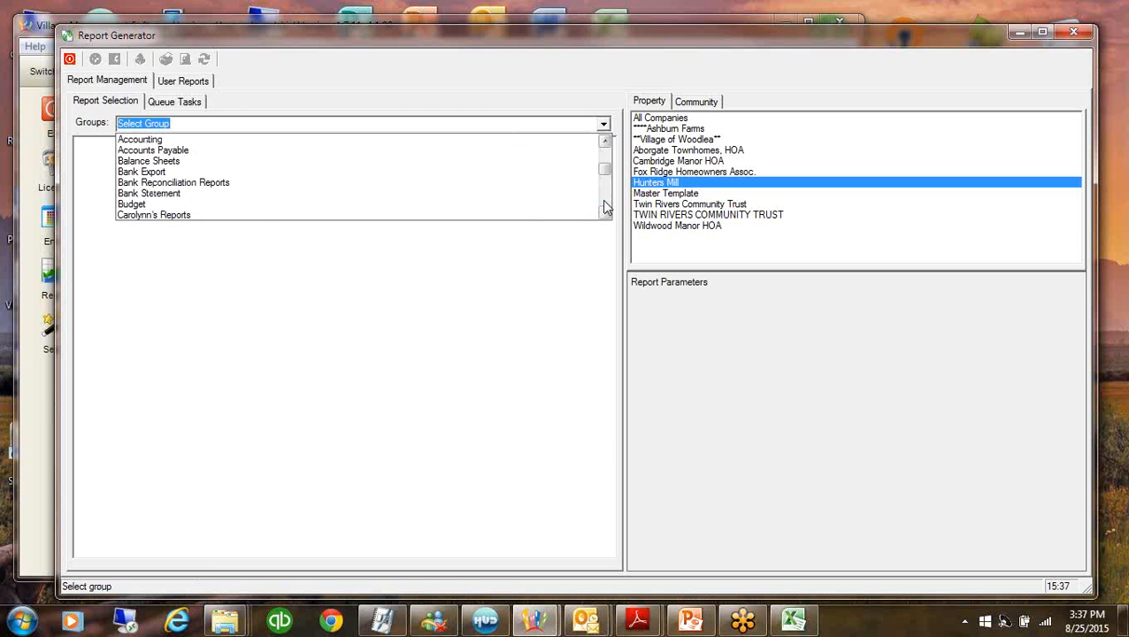
{"action": "left_click", "coordinate": [134, 152]}
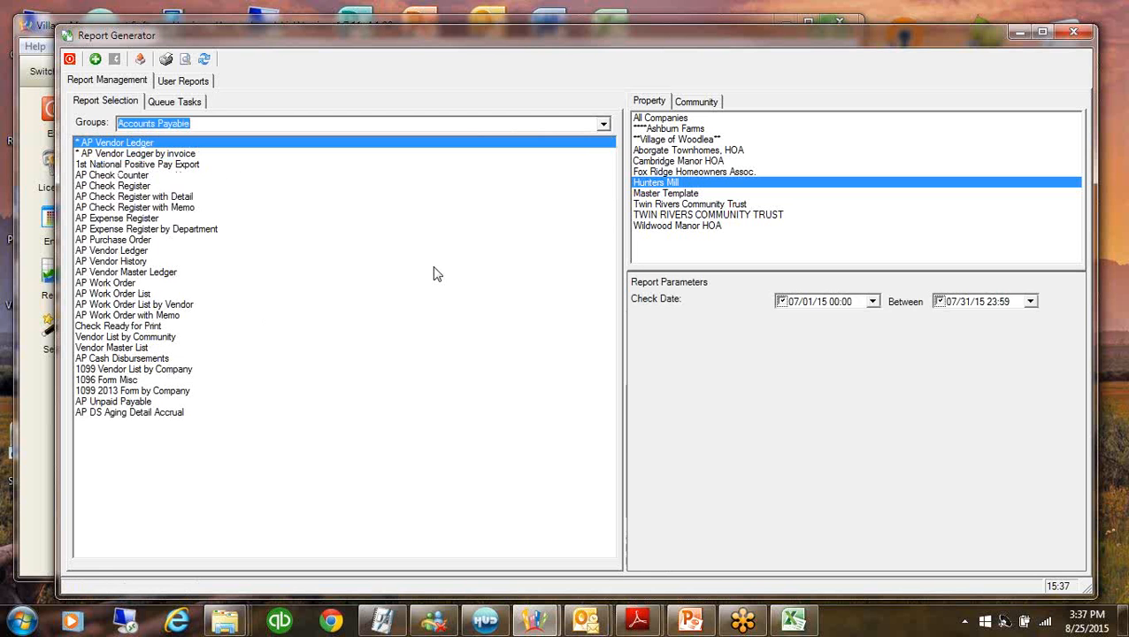
Preview the AP Check Register with Detail report for check dates 08/01/15 through 08/31/15
{"action": "left_click", "coordinate": [163, 198]}
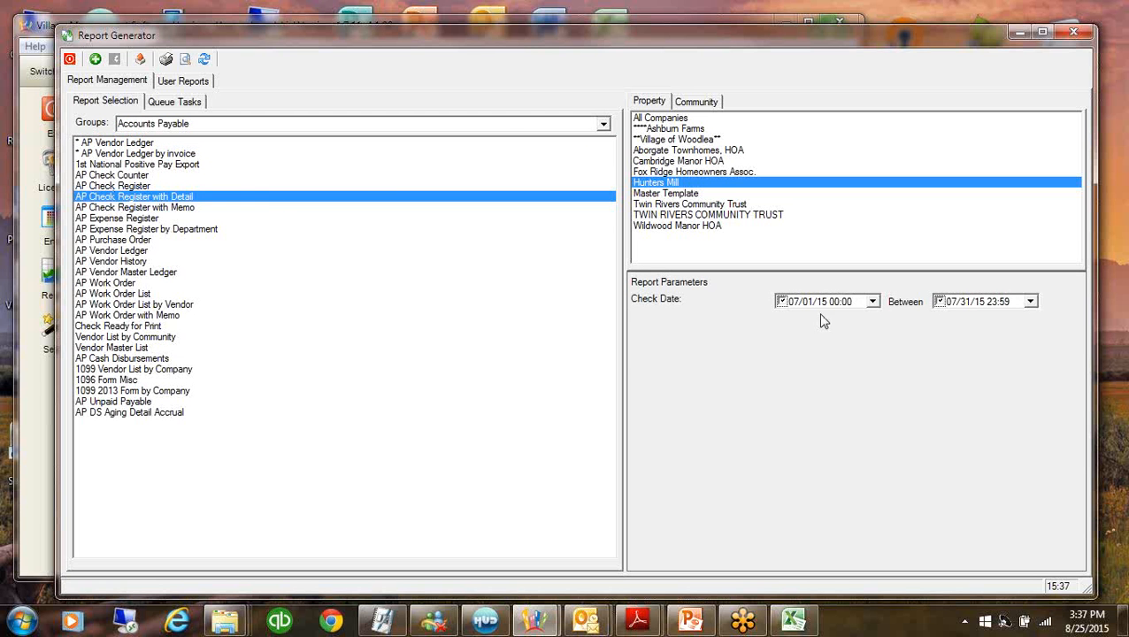
{"action": "left_click", "coordinate": [872, 301]}
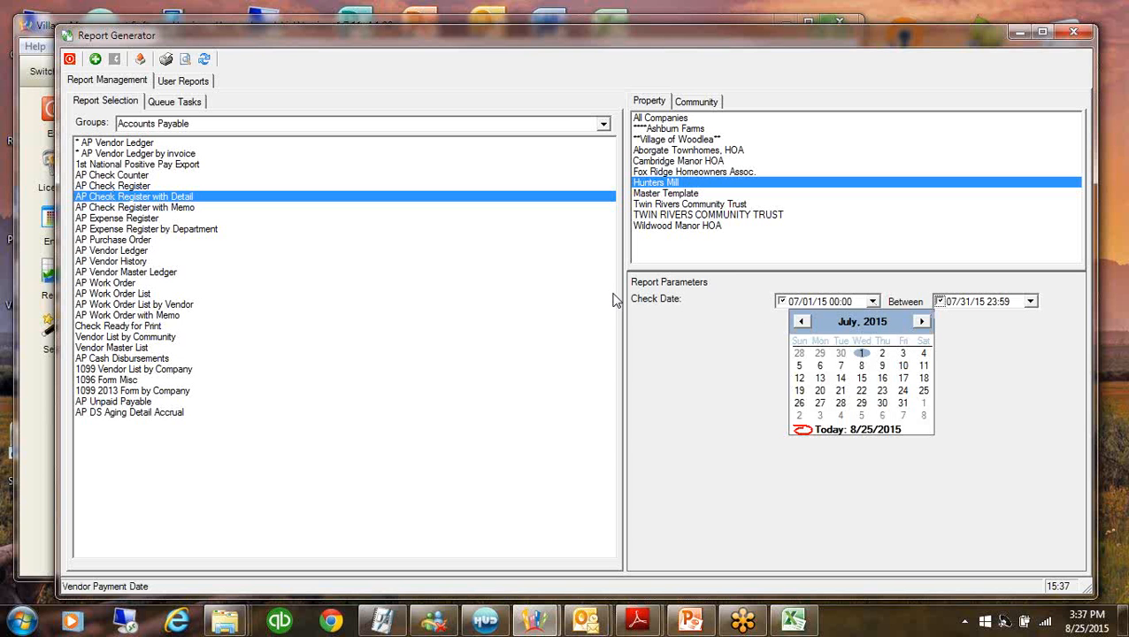
{"action": "left_click", "coordinate": [922, 323]}
{"action": "left_click", "coordinate": [951, 350]}
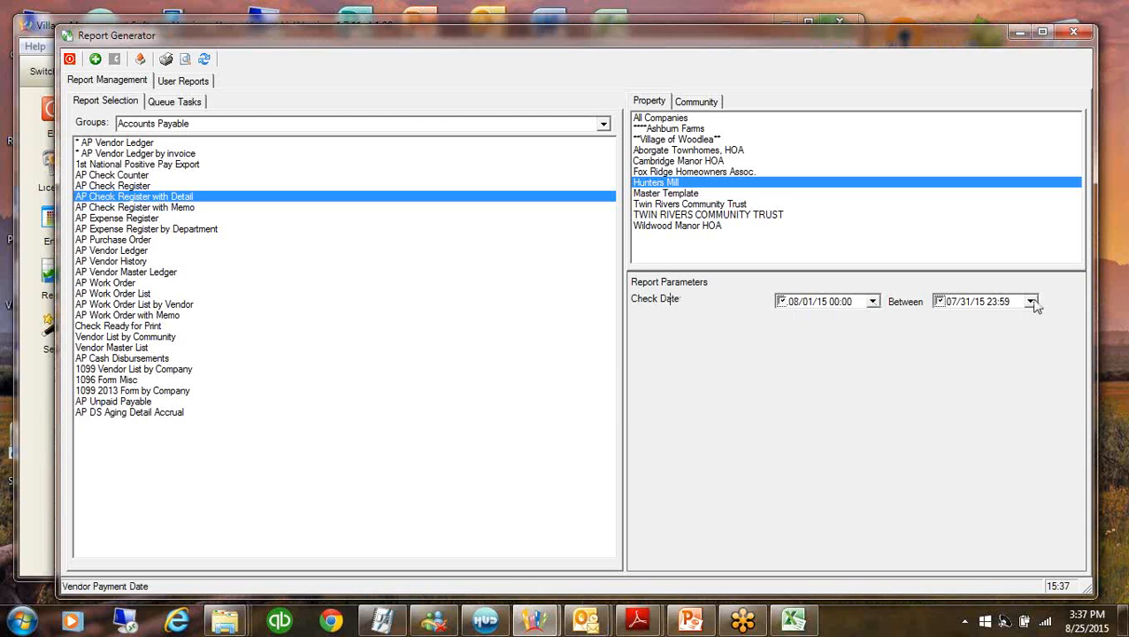
{"action": "left_click", "coordinate": [1029, 301]}
{"action": "left_click", "coordinate": [1079, 321]}
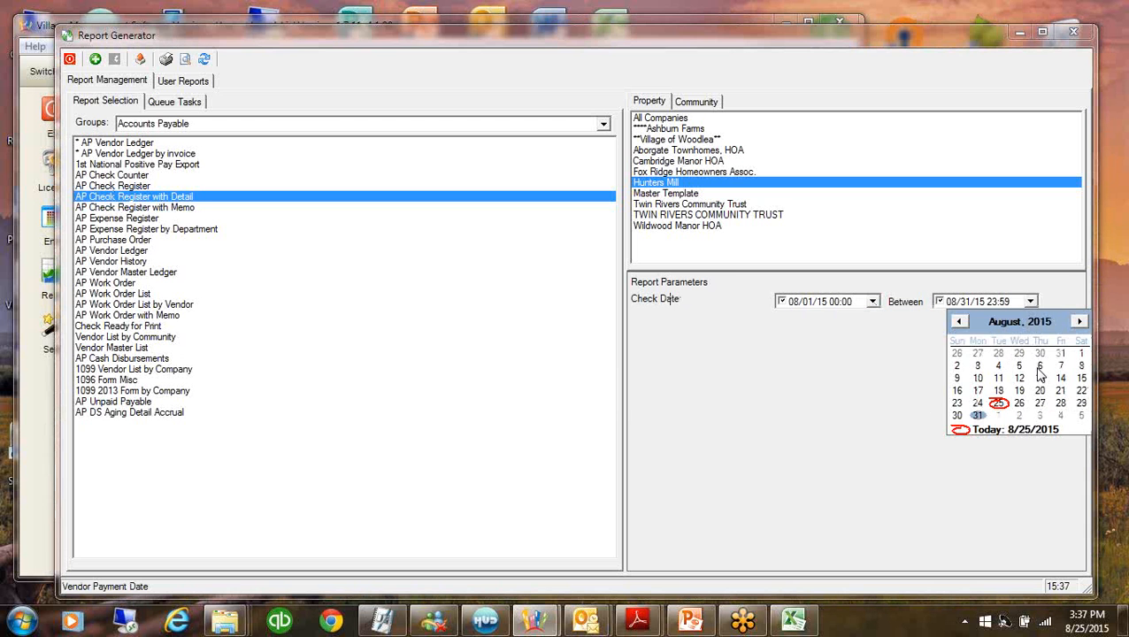
{"action": "left_click", "coordinate": [976, 415]}
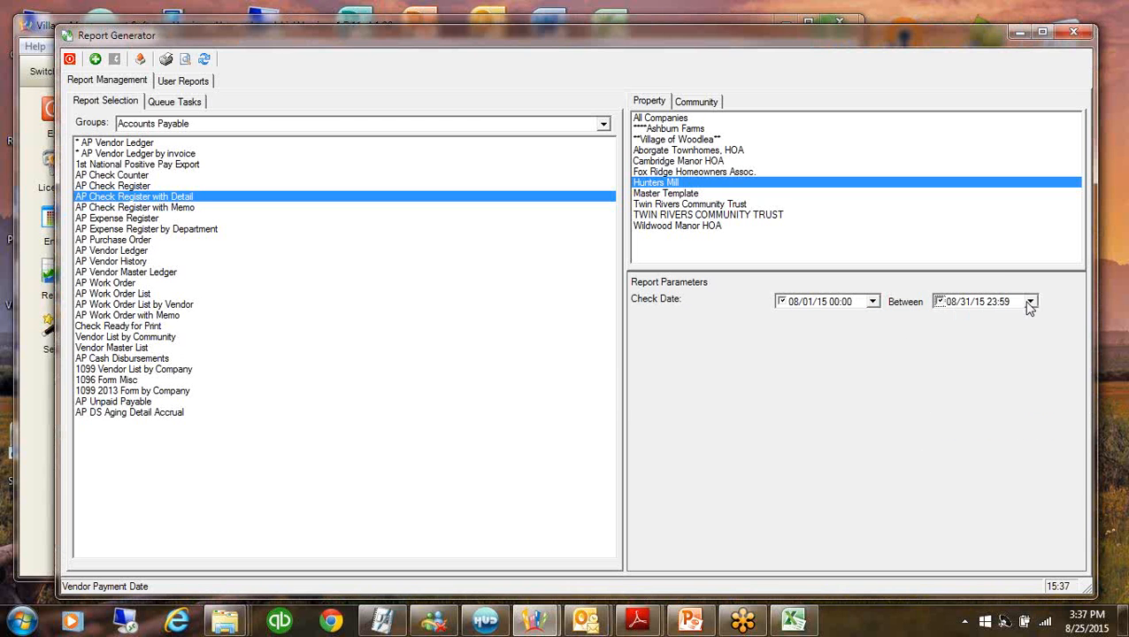
{"action": "left_click", "coordinate": [185, 59]}
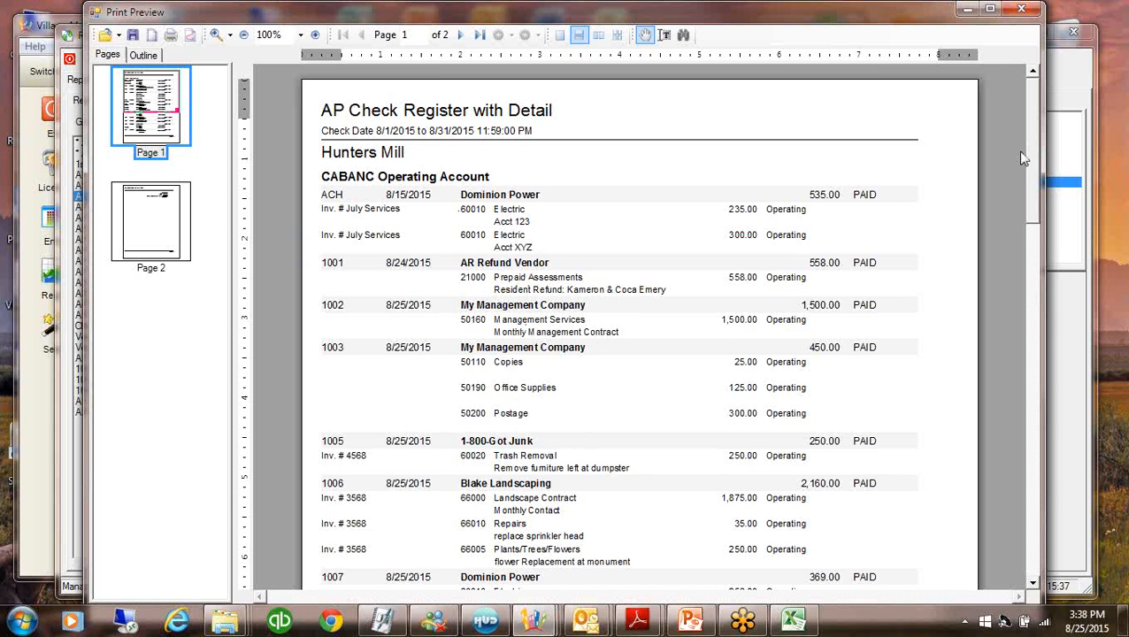
Review both pages of the check register, including the voided check and account totals, and close the preview
{"action": "left_click_drag", "start_coordinate": [1031, 159], "coordinate": [1035, 362]}
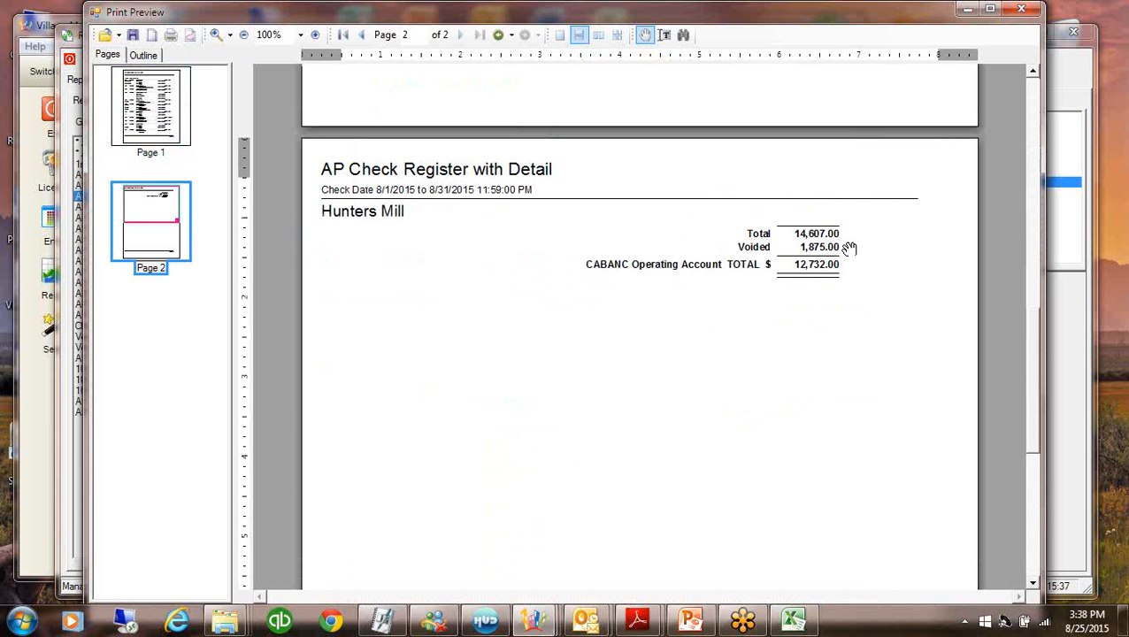
{"action": "left_click_drag", "start_coordinate": [1039, 357], "coordinate": [1027, 238]}
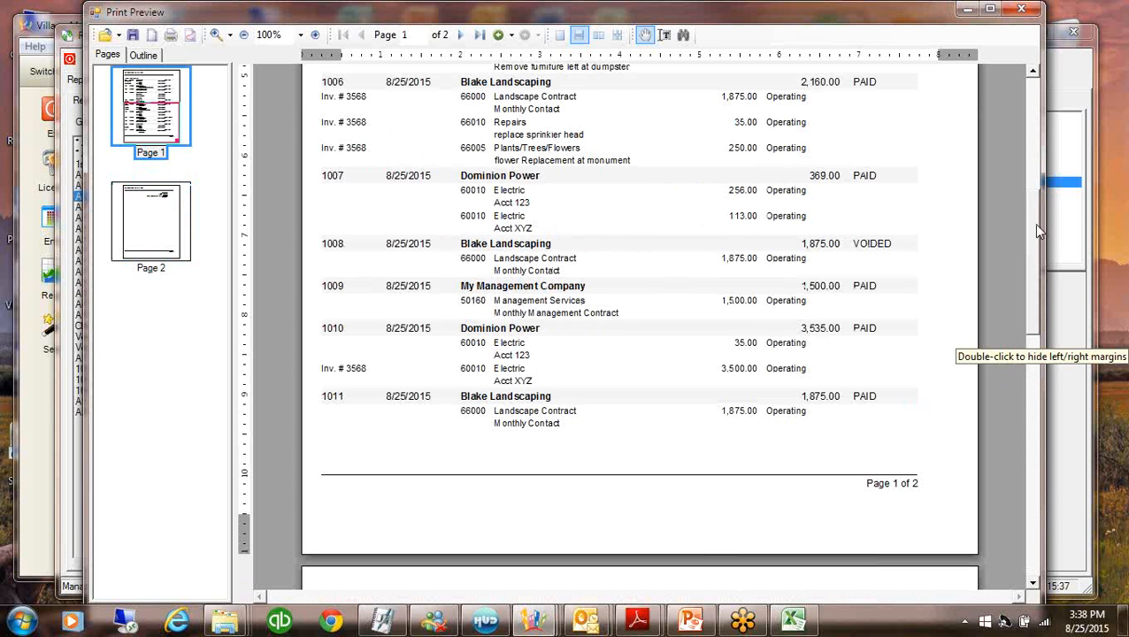
{"action": "left_click_drag", "start_coordinate": [1034, 225], "coordinate": [1033, 102]}
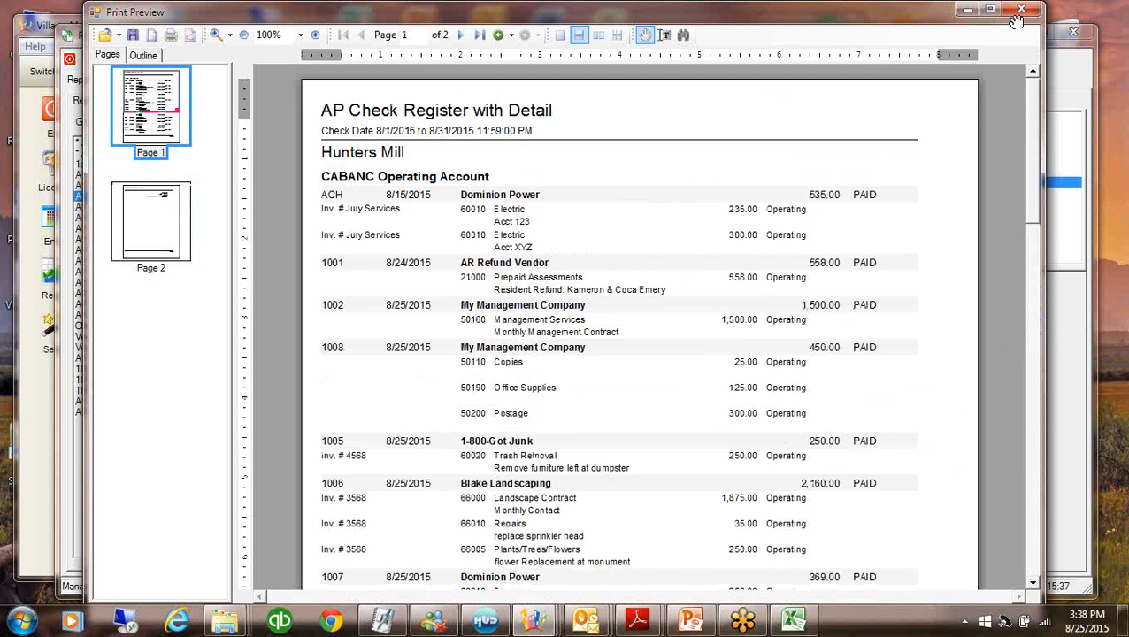
{"action": "left_click", "coordinate": [148, 225]}
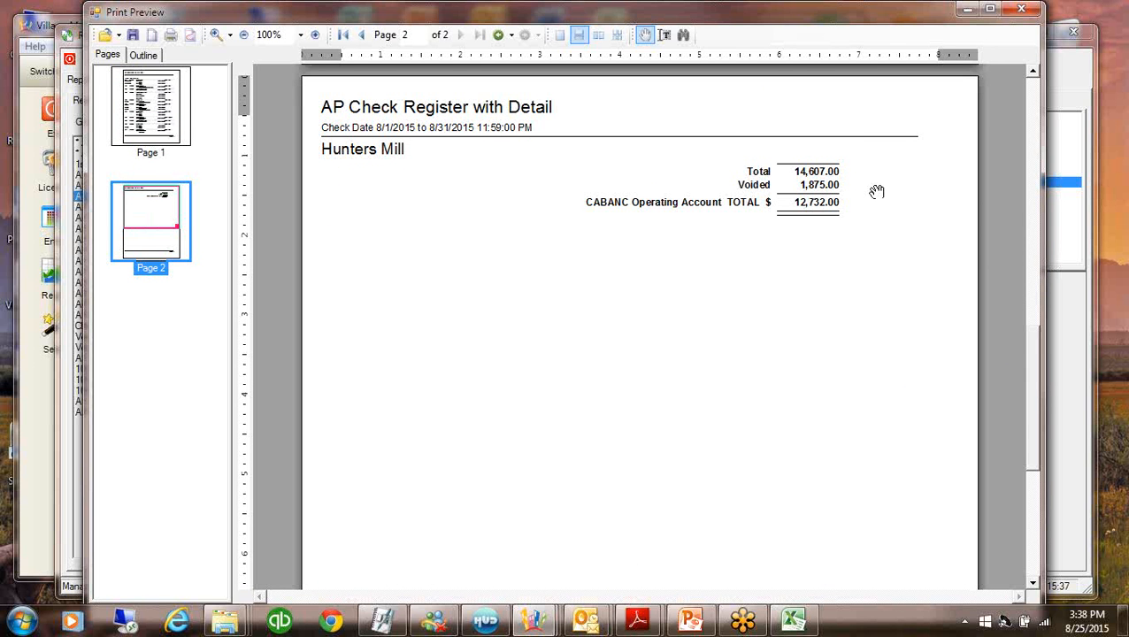
{"action": "left_click", "coordinate": [1036, 10]}
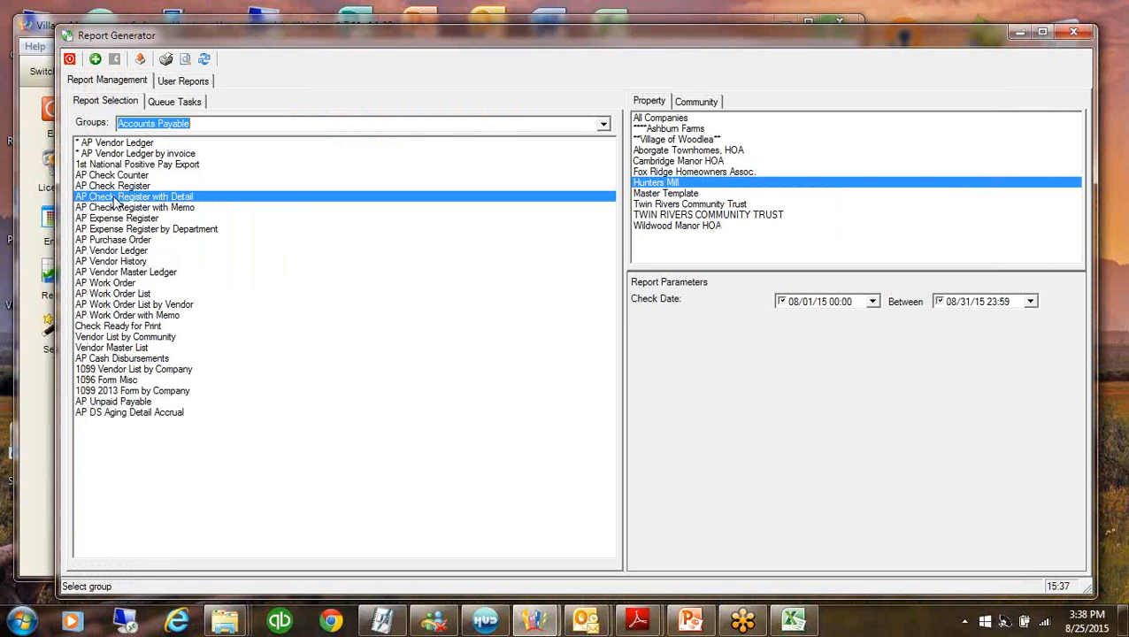
Examine the check register and Check Ready for Print reports, then the accounts payable and aging reports in the Accounting group
{"action": "left_click_drag", "start_coordinate": [112, 176], "coordinate": [112, 209]}
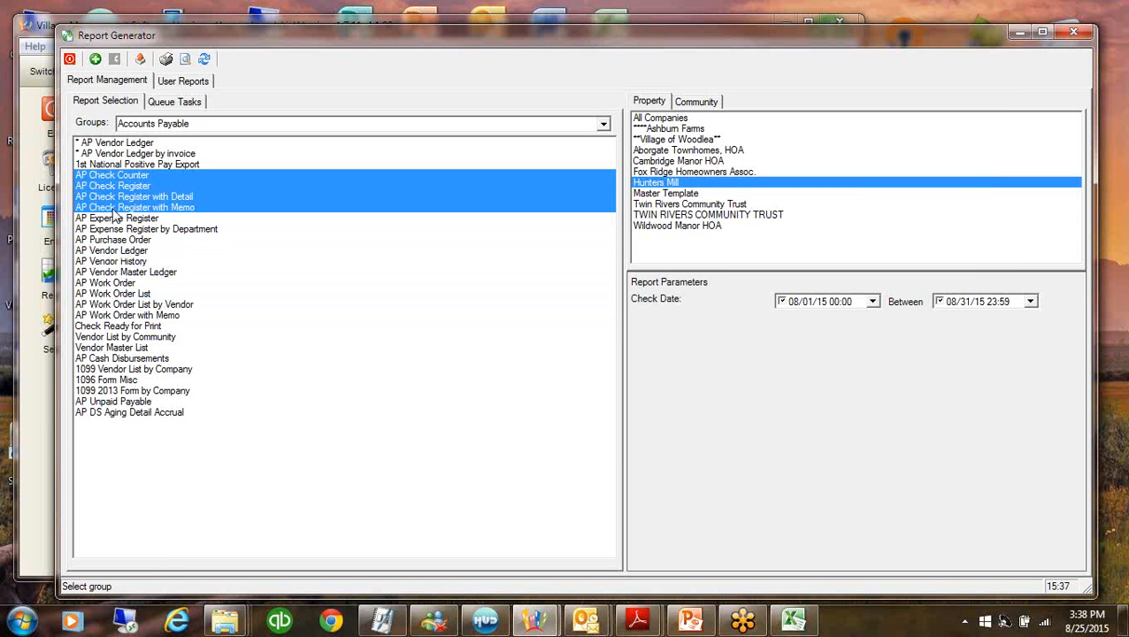
{"action": "left_click", "coordinate": [372, 335]}
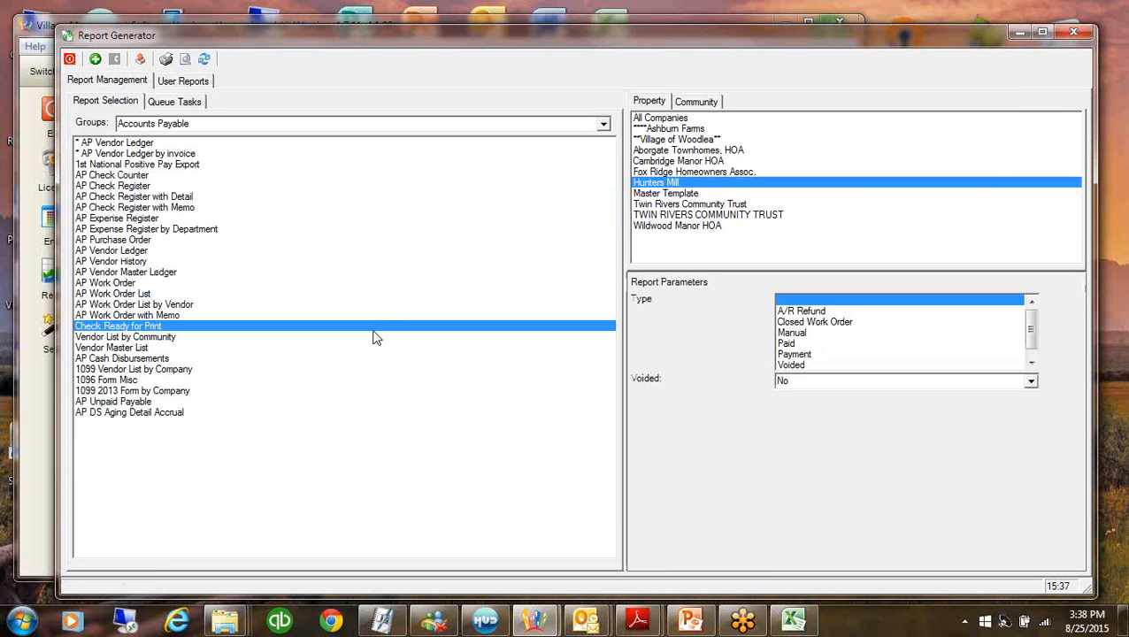
{"action": "left_click", "coordinate": [606, 124]}
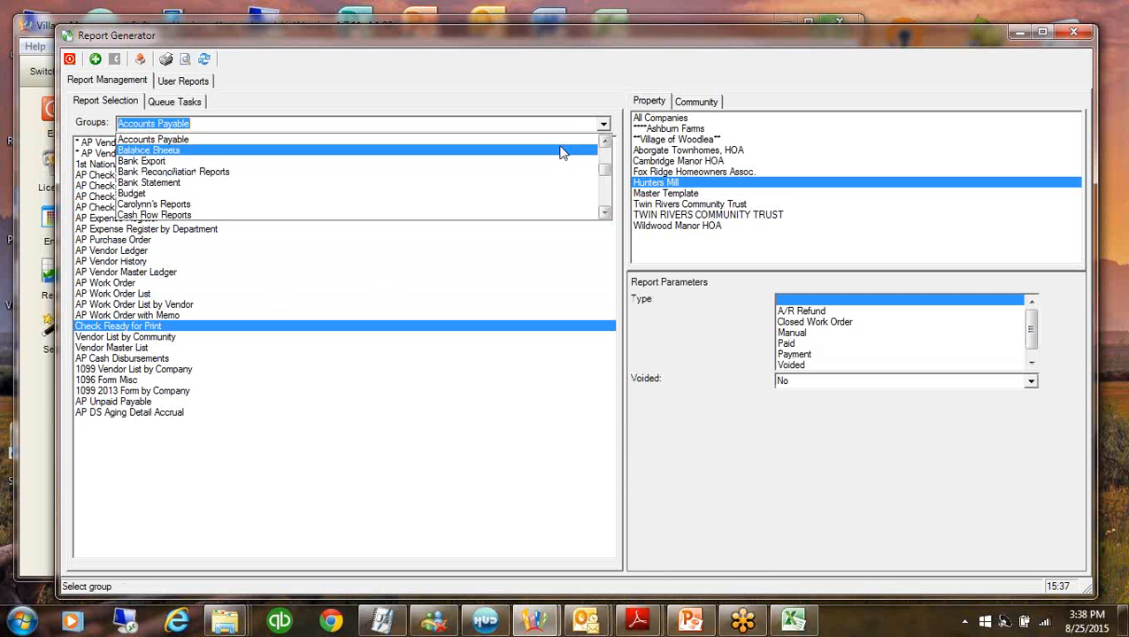
{"action": "left_click", "coordinate": [605, 143]}
{"action": "left_click", "coordinate": [605, 143]}
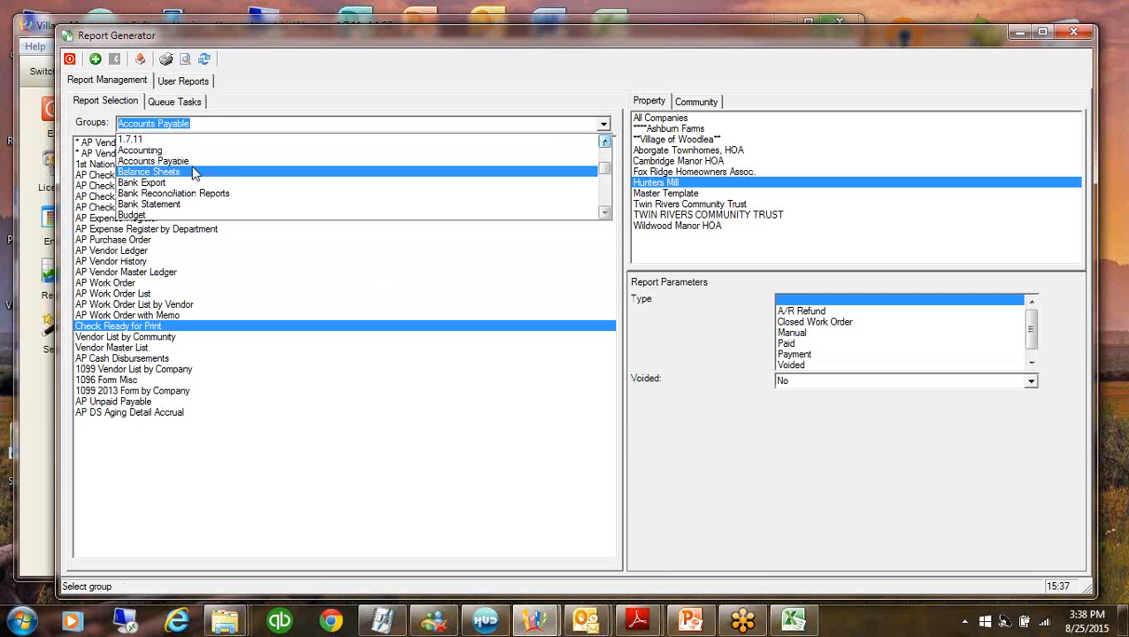
{"action": "left_click", "coordinate": [174, 150]}
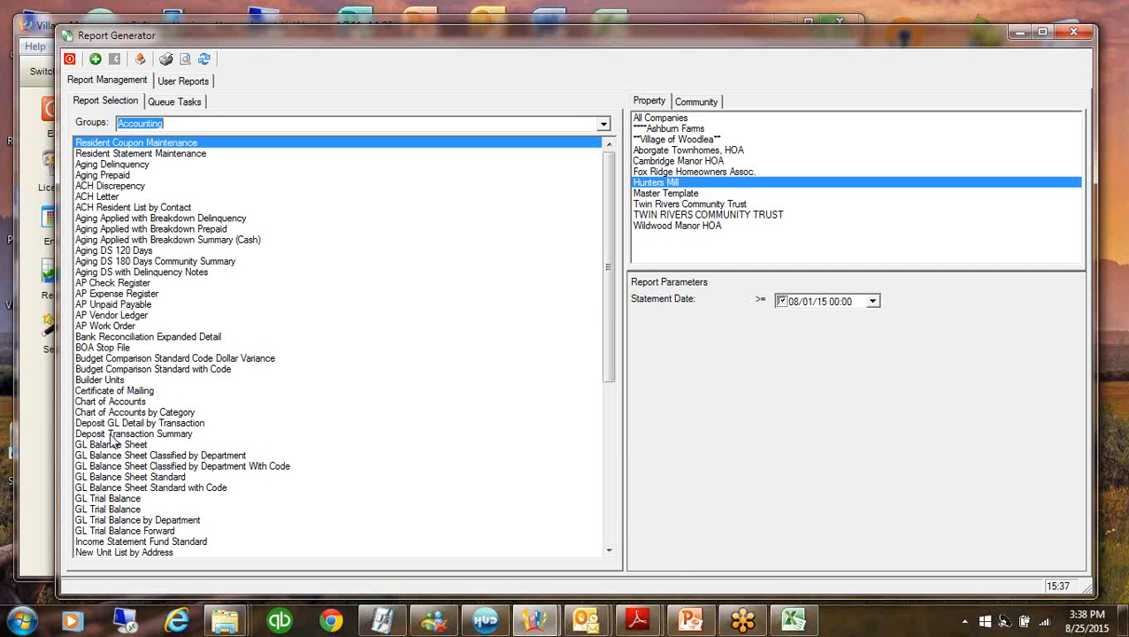
{"action": "left_click_drag", "start_coordinate": [124, 298], "coordinate": [127, 304]}
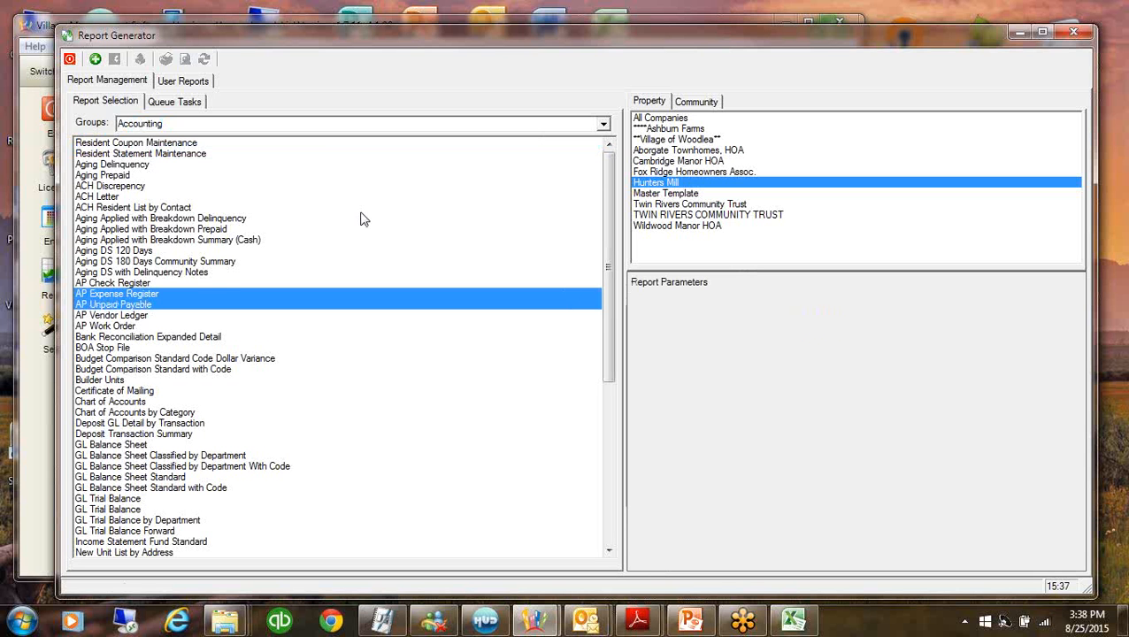
{"action": "left_click", "coordinate": [102, 176]}
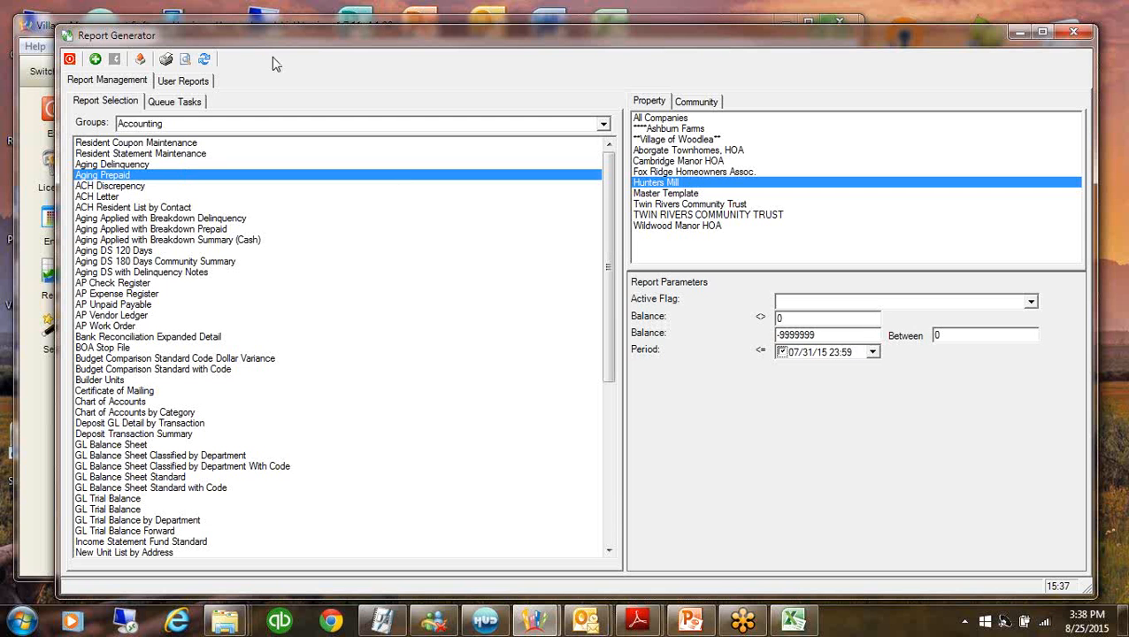
Return to the Accounts Payable report group, preview the AP DS Aging Detail Accrual report for Hunters Mill, and close the preview
{"action": "left_click", "coordinate": [603, 125]}
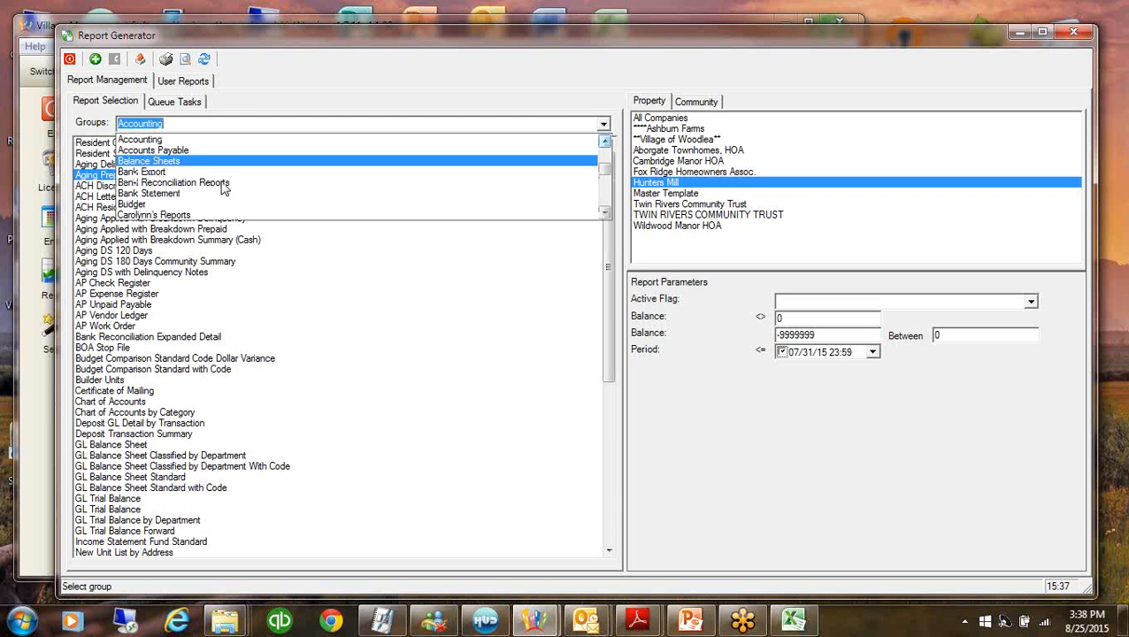
{"action": "left_click", "coordinate": [218, 152]}
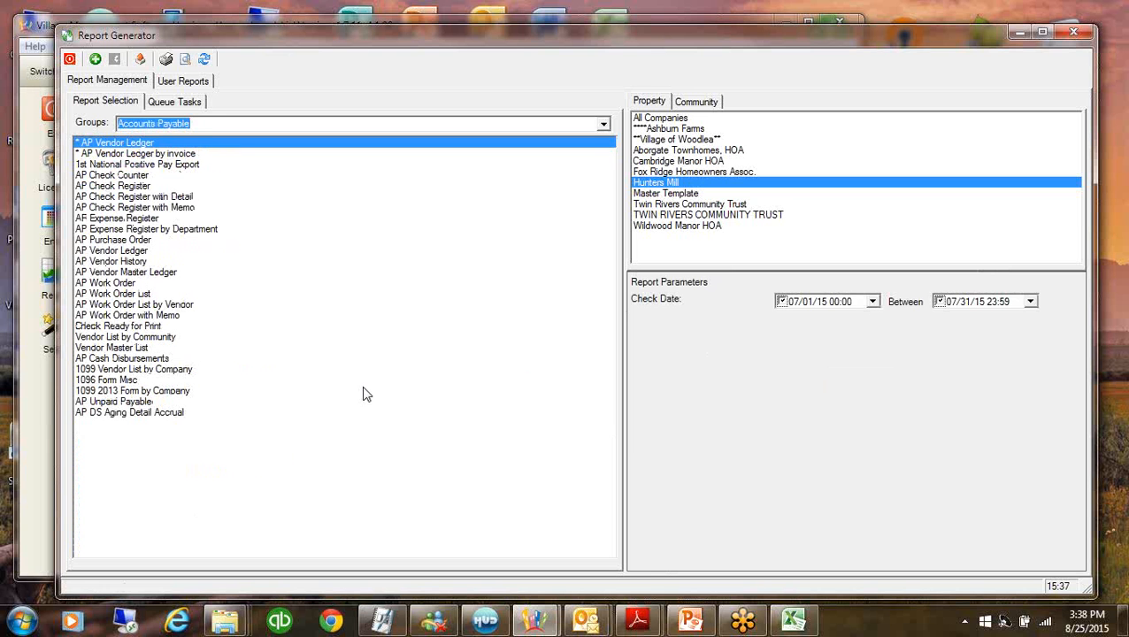
{"action": "left_click", "coordinate": [110, 402]}
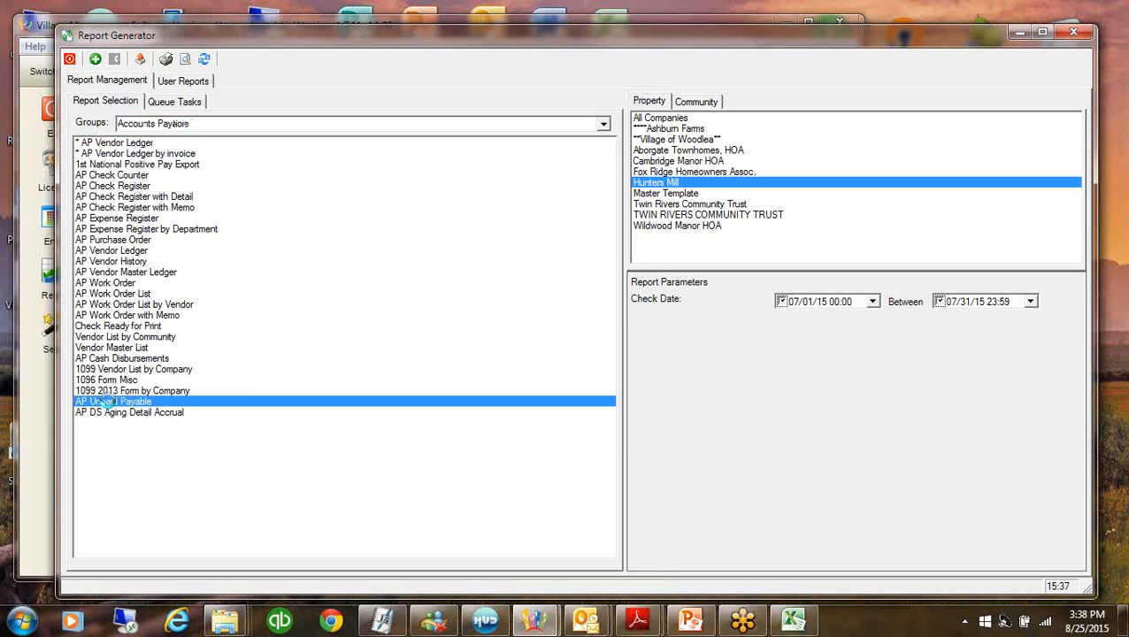
{"action": "left_click", "coordinate": [177, 414]}
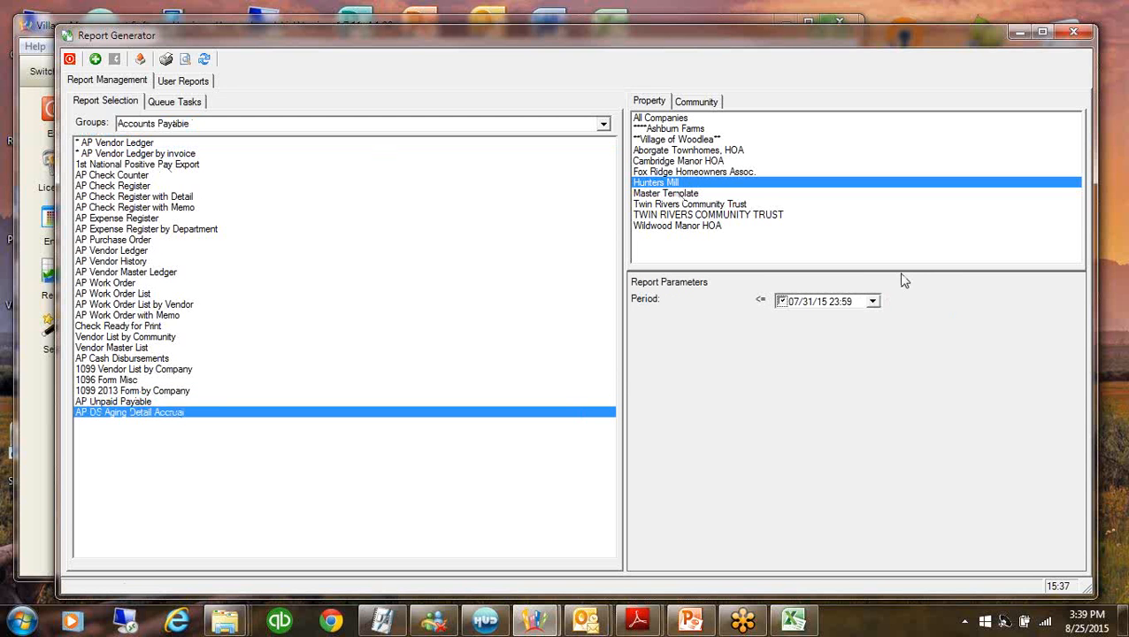
{"action": "left_click", "coordinate": [184, 59]}
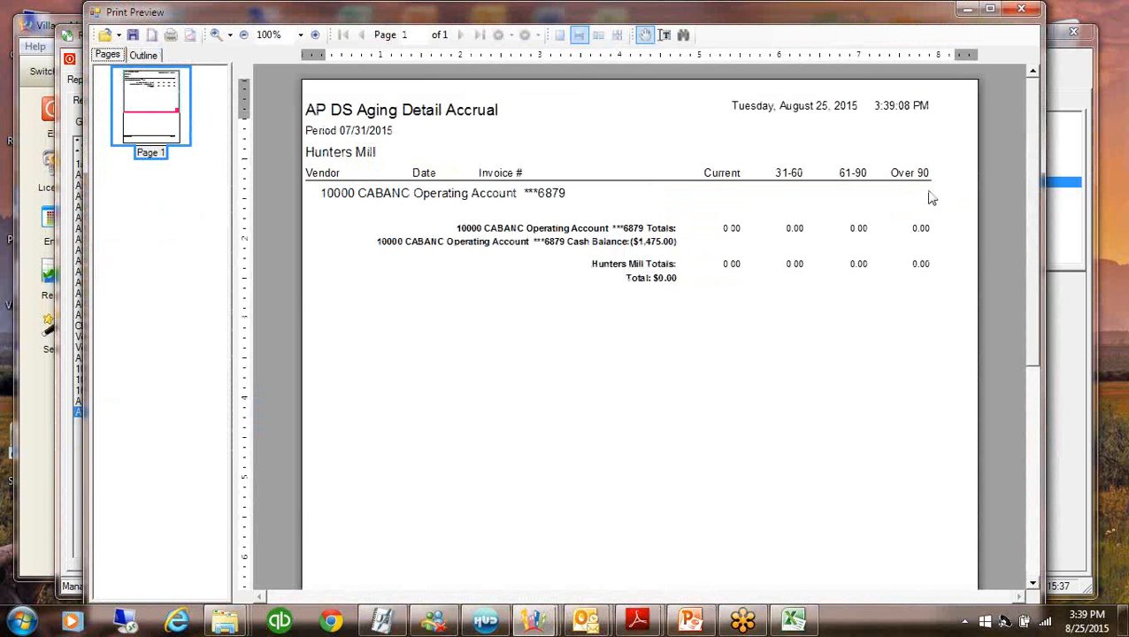
{"action": "left_click", "coordinate": [1022, 10]}
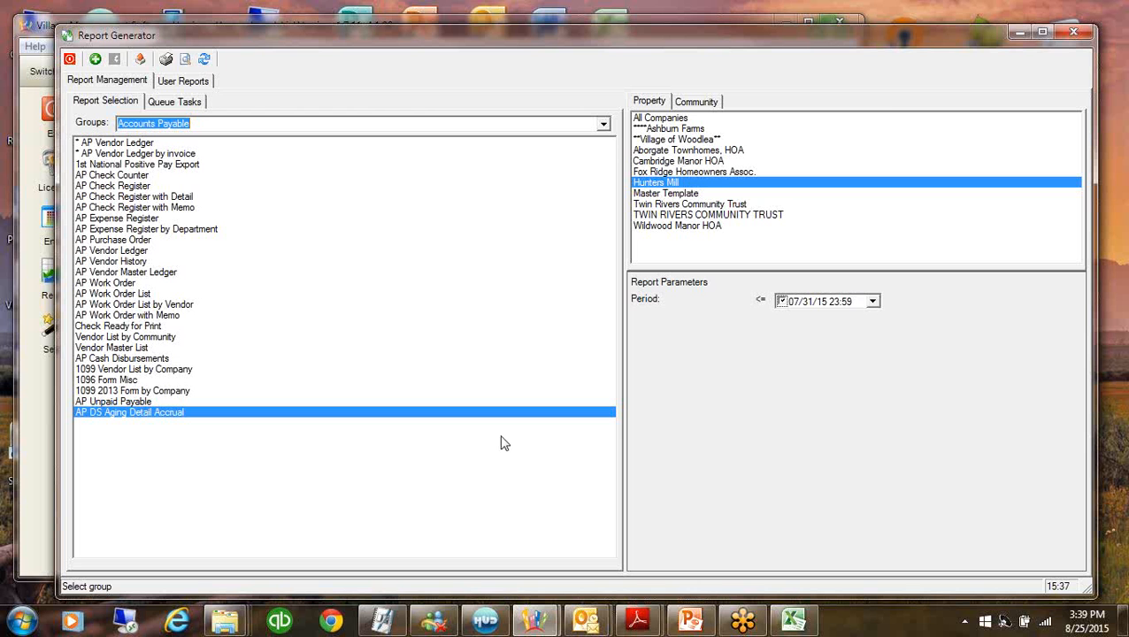
Close the Report Generator and open the Accounts Payable entry window from the switchboard
{"action": "left_click", "coordinate": [1073, 33]}
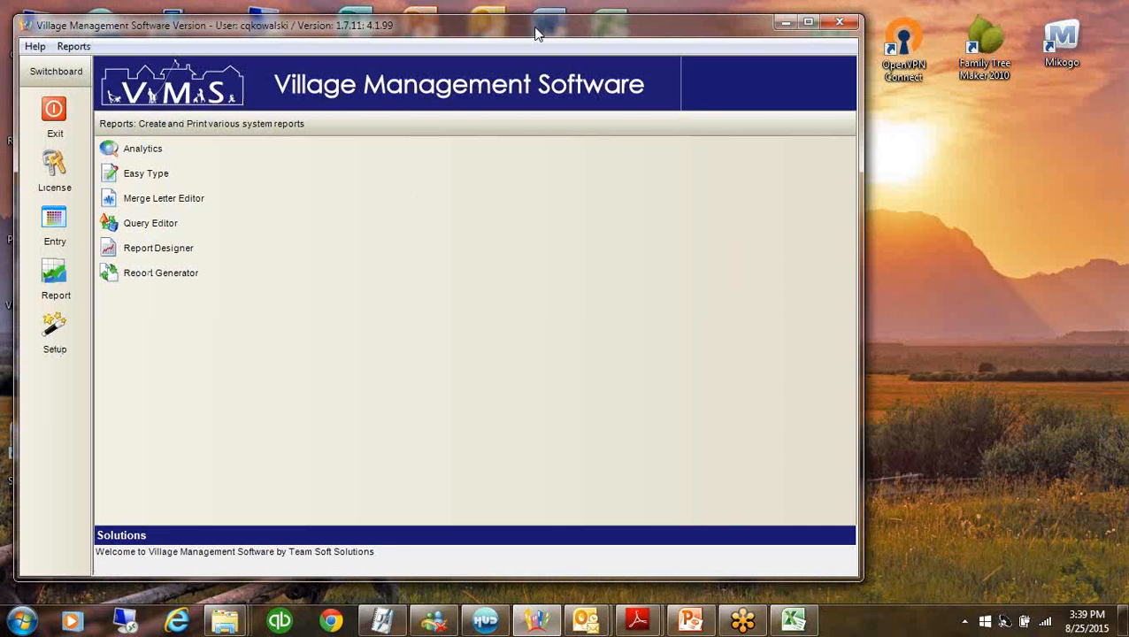
{"action": "left_click_drag", "start_coordinate": [535, 33], "coordinate": [685, 42]}
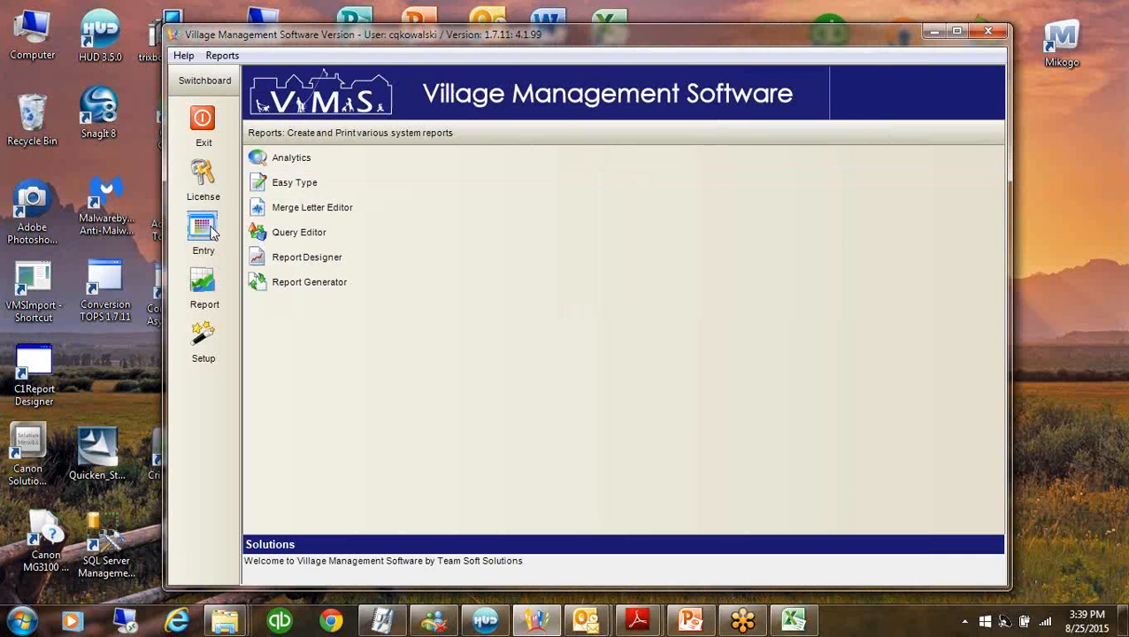
{"action": "left_click", "coordinate": [210, 232]}
{"action": "left_click", "coordinate": [340, 183]}
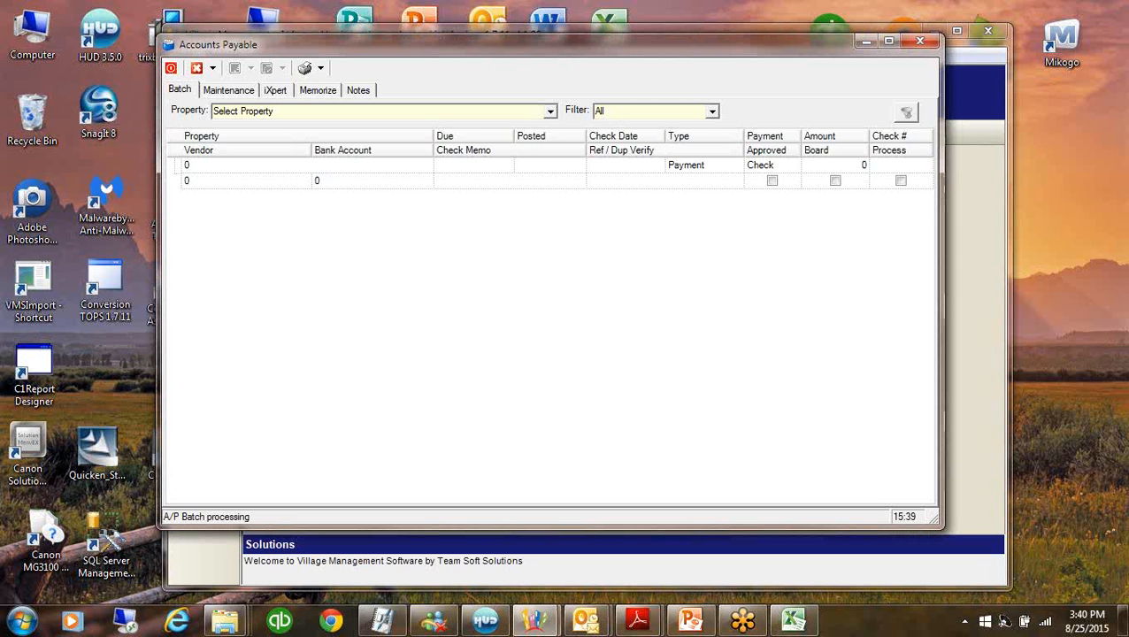
Launch Microsoft Word 2010
{"action": "left_click", "coordinate": [22, 624]}
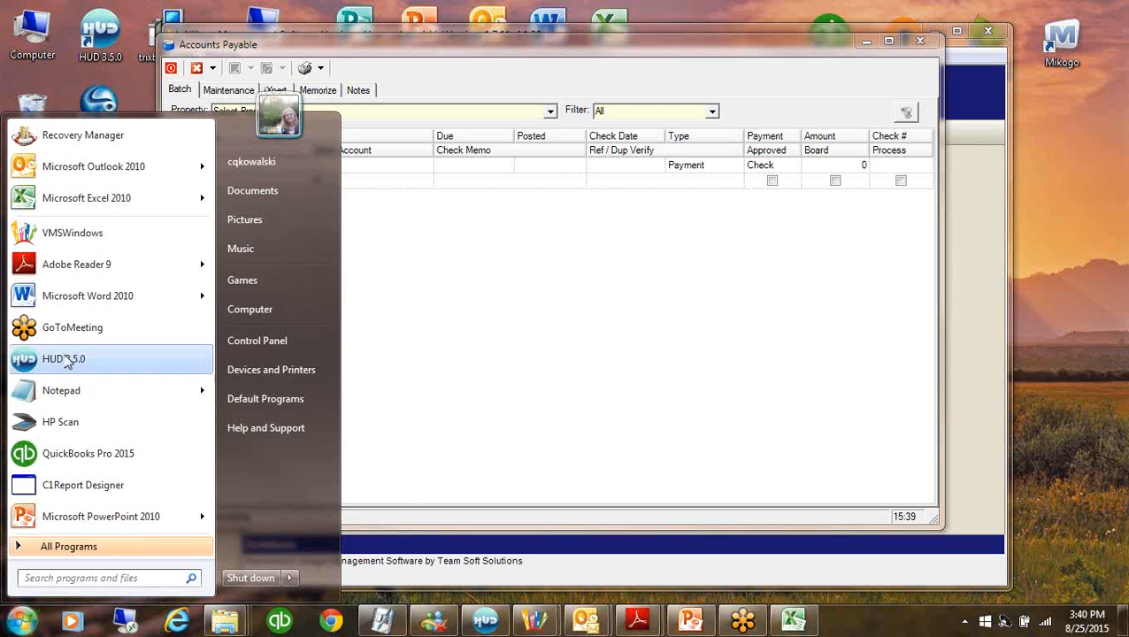
{"action": "left_click", "coordinate": [86, 297]}
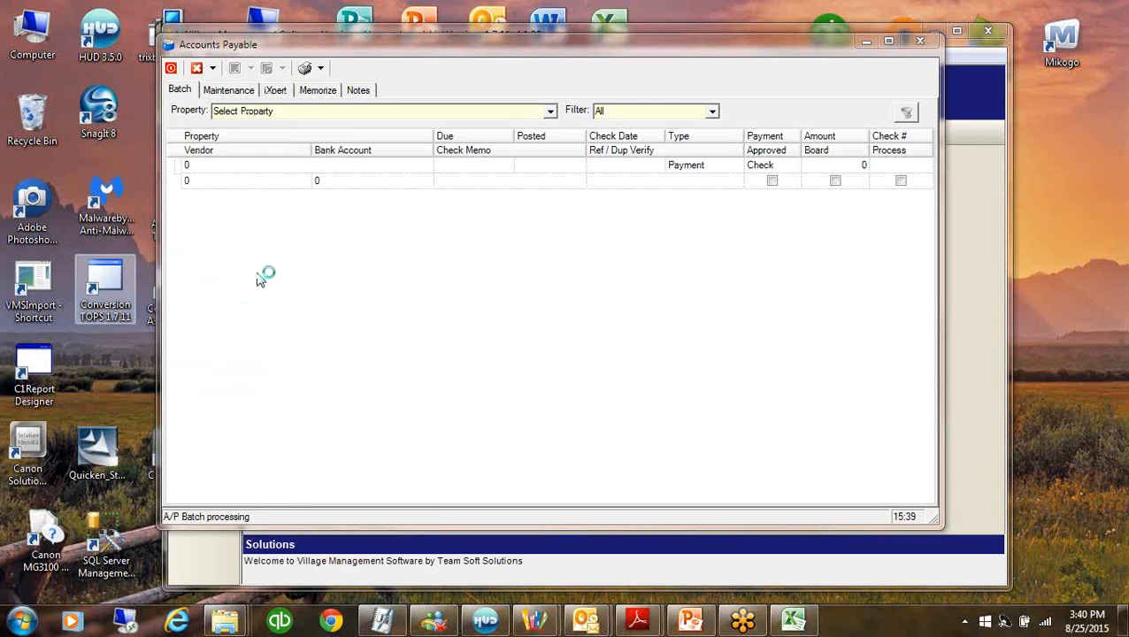